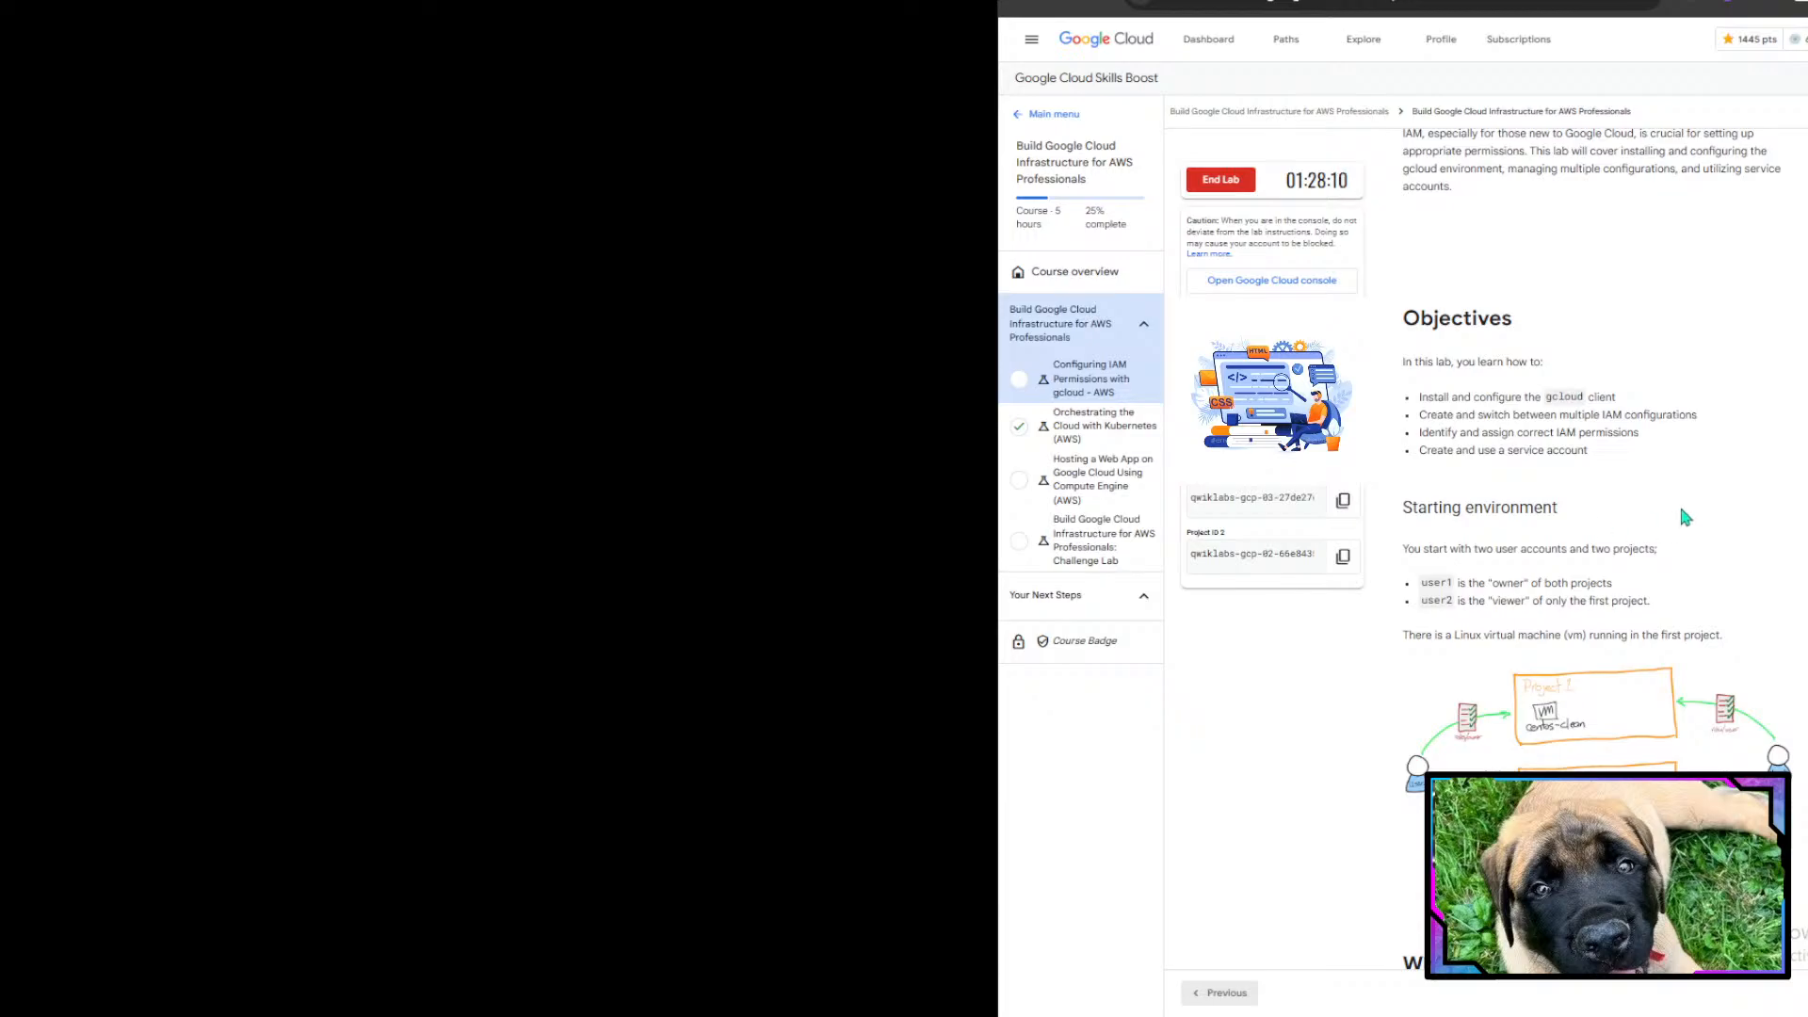
# - Read the lab's title, overview and objectives in the instructions
pyautogui.scroll(8, 1683, 515)
pyautogui.moveTo(1455, 174); pyautogui.dragTo(1681, 174)
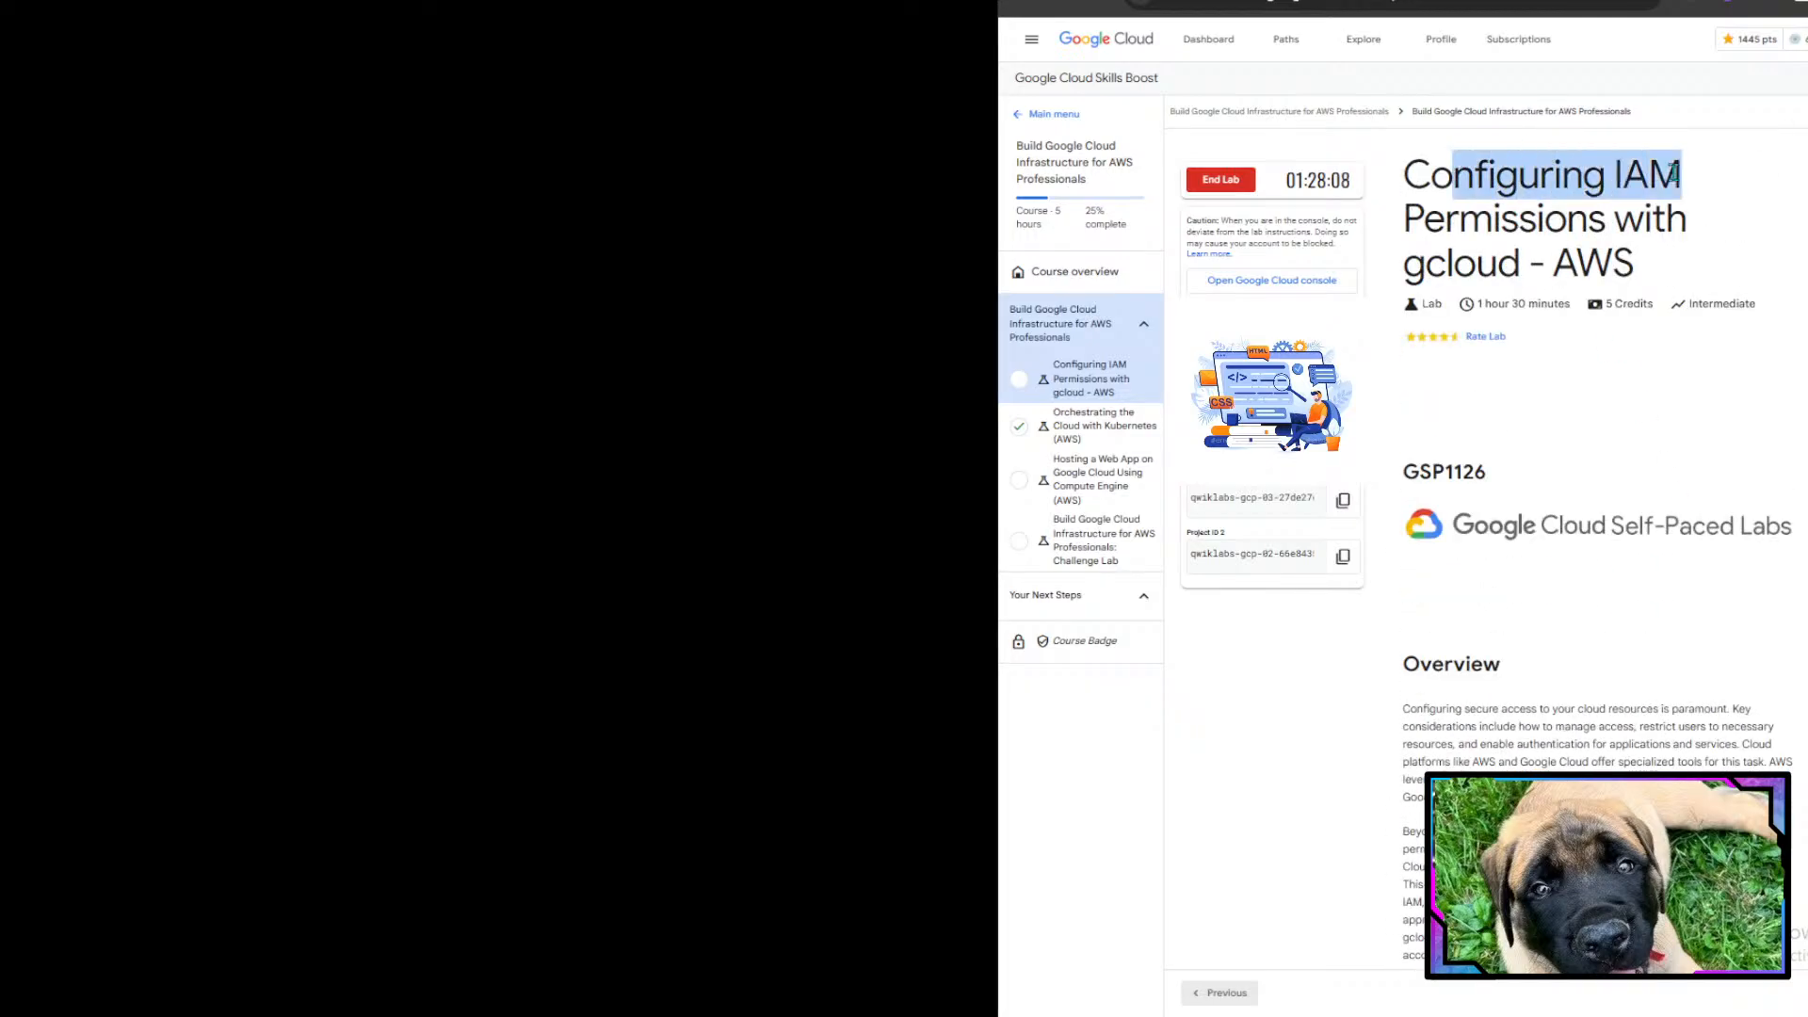
pyautogui.click(1677, 173)
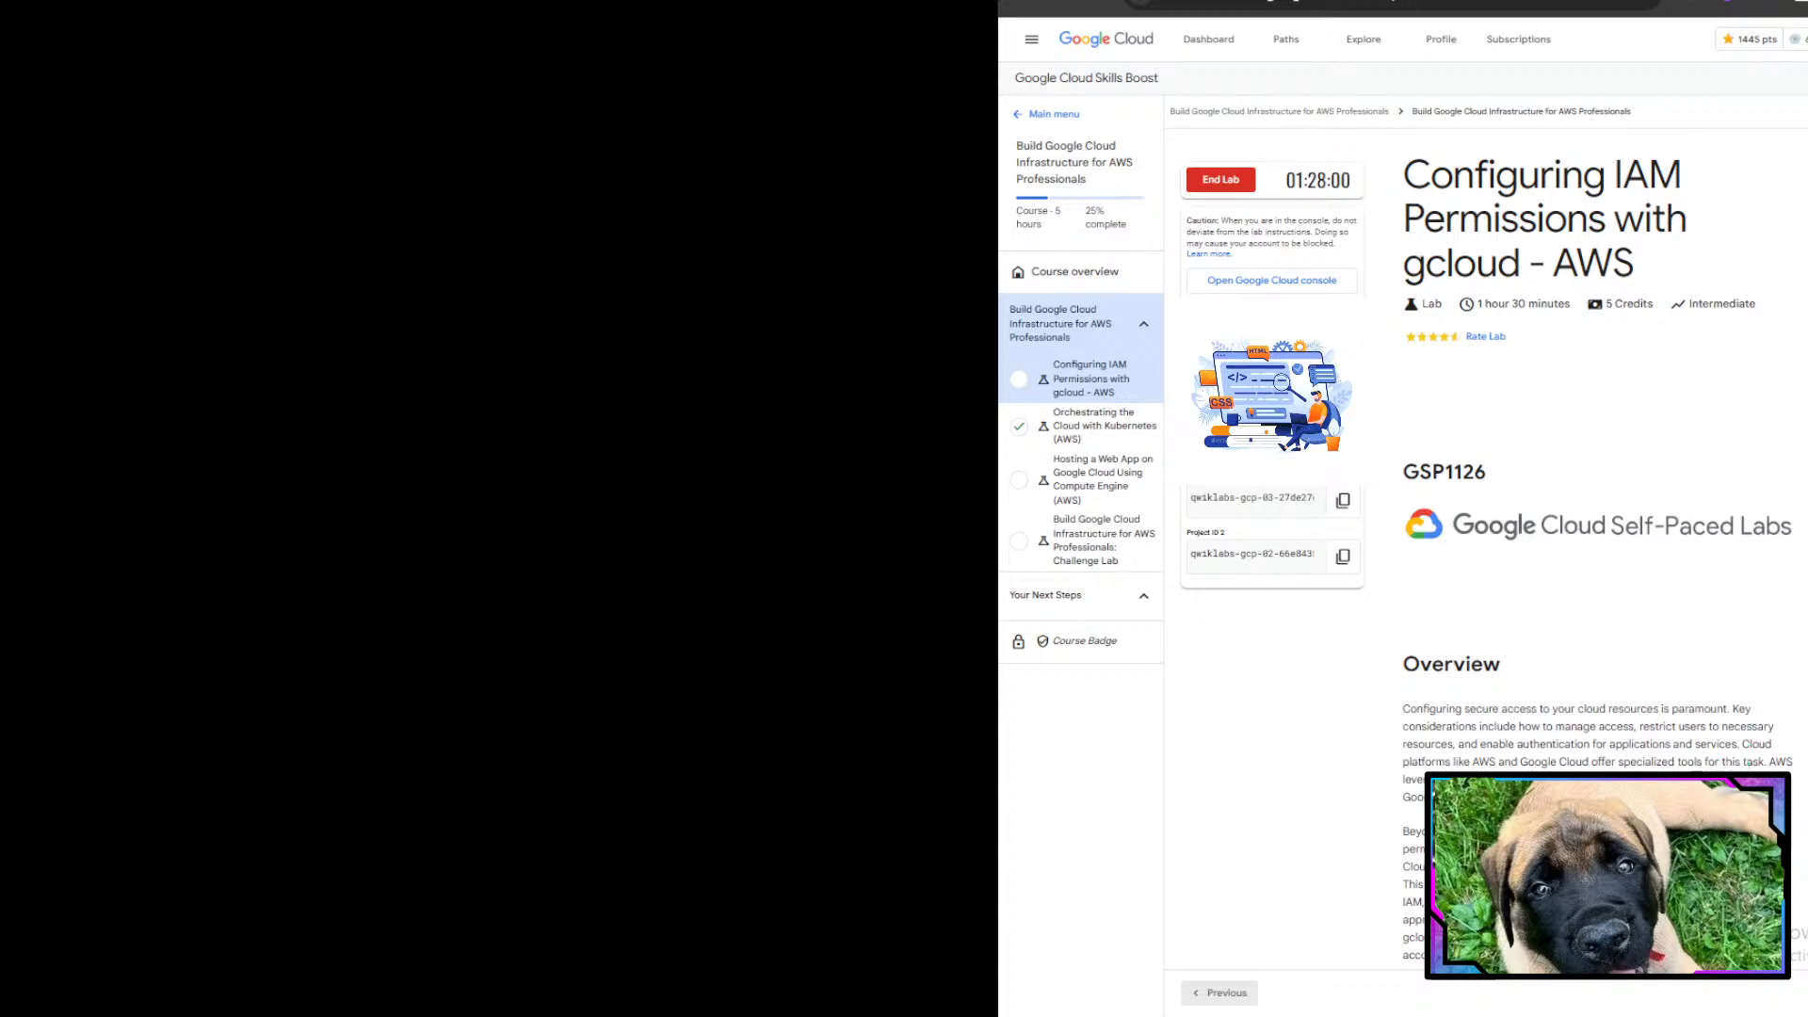
pyautogui.scroll(-5, 1597, 544)
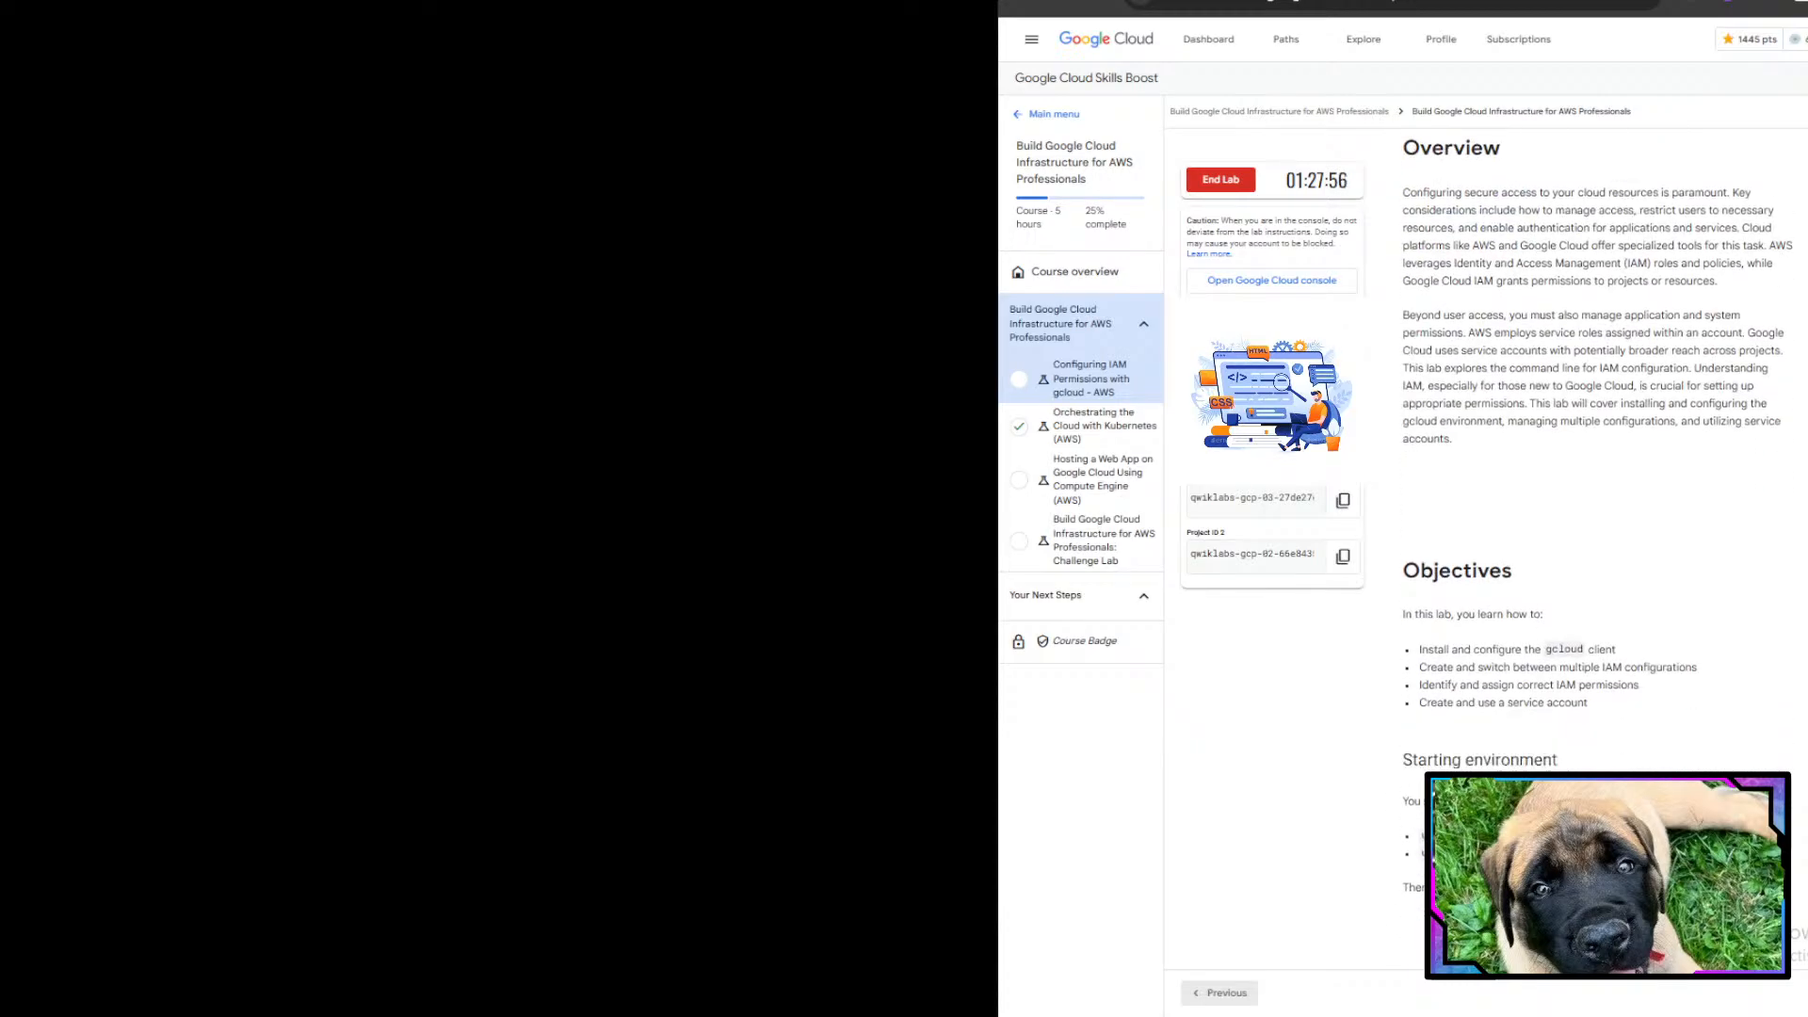
pyautogui.scroll(2, 1399, 452)
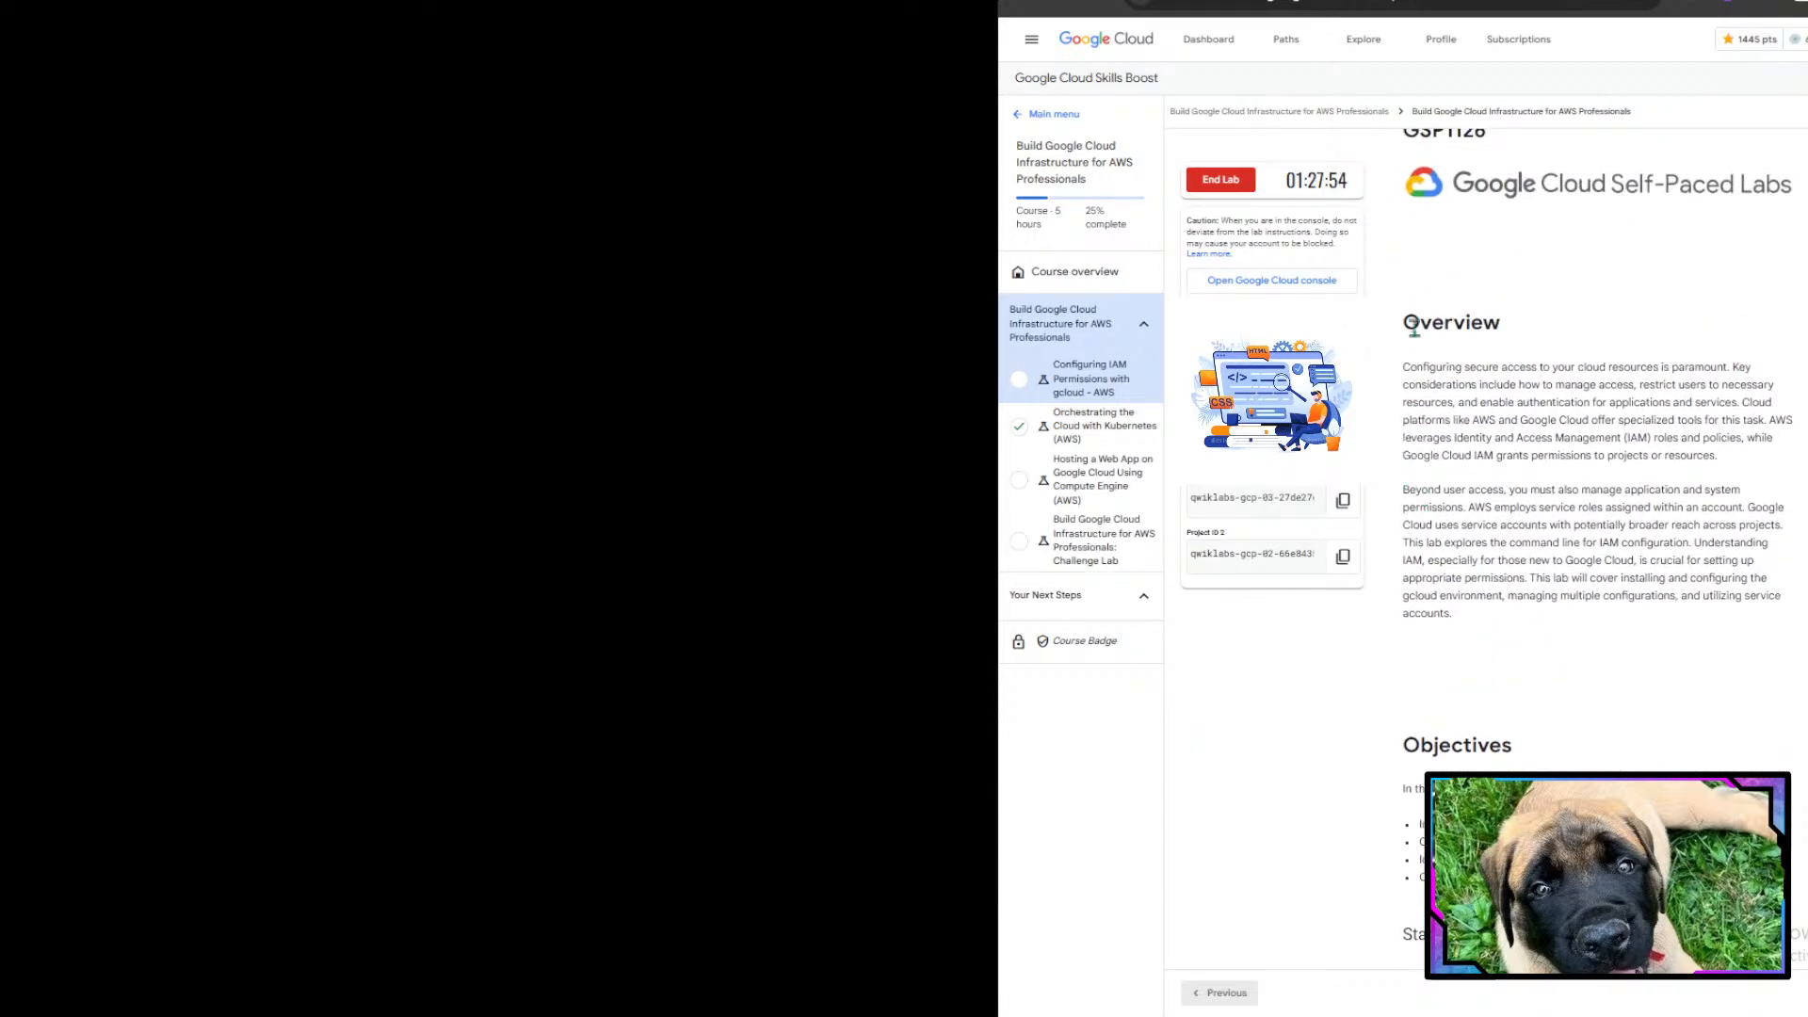
pyautogui.moveTo(1404, 320); pyautogui.dragTo(1606, 565)
pyautogui.click(1584, 542)
pyautogui.moveTo(1406, 325); pyautogui.dragTo(1629, 367)
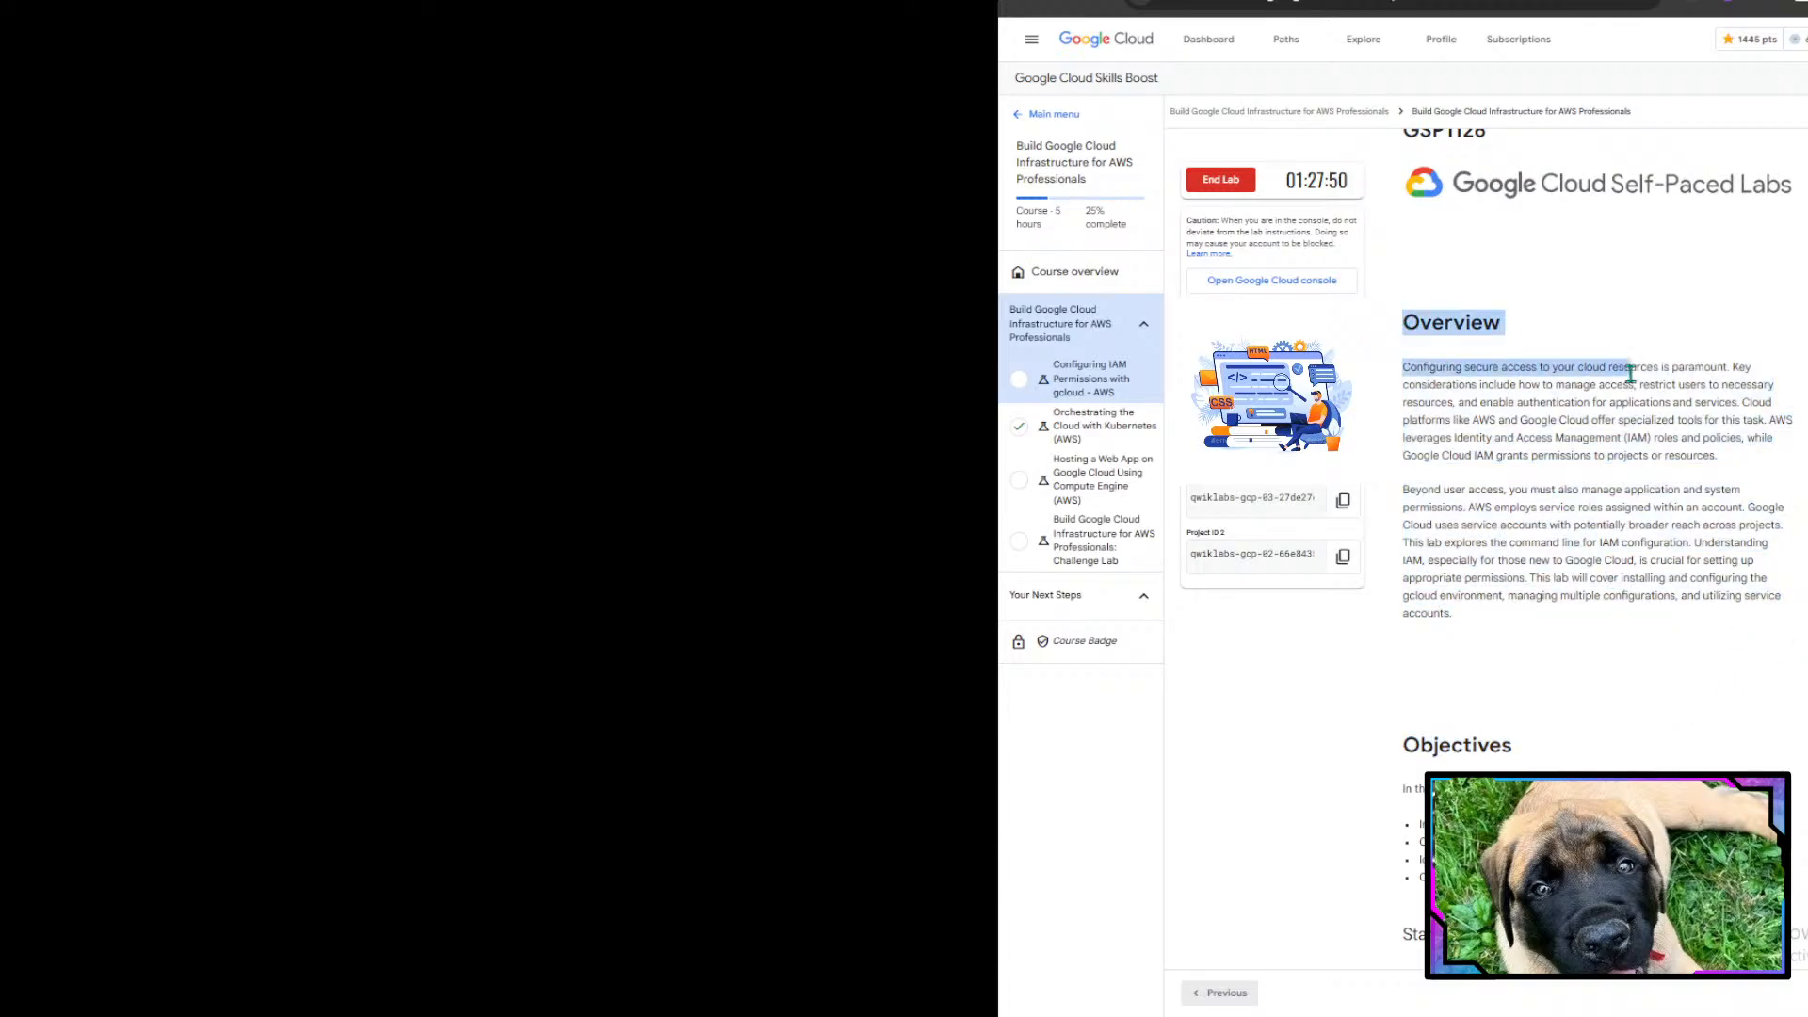
pyautogui.scroll(3, 1627, 368)
pyautogui.moveTo(1585, 157); pyautogui.dragTo(1679, 180)
pyautogui.click(1680, 181)
pyautogui.scroll(-4, 1676, 601)
pyautogui.scroll(-1, 1677, 601)
pyautogui.scroll(-3, 1677, 600)
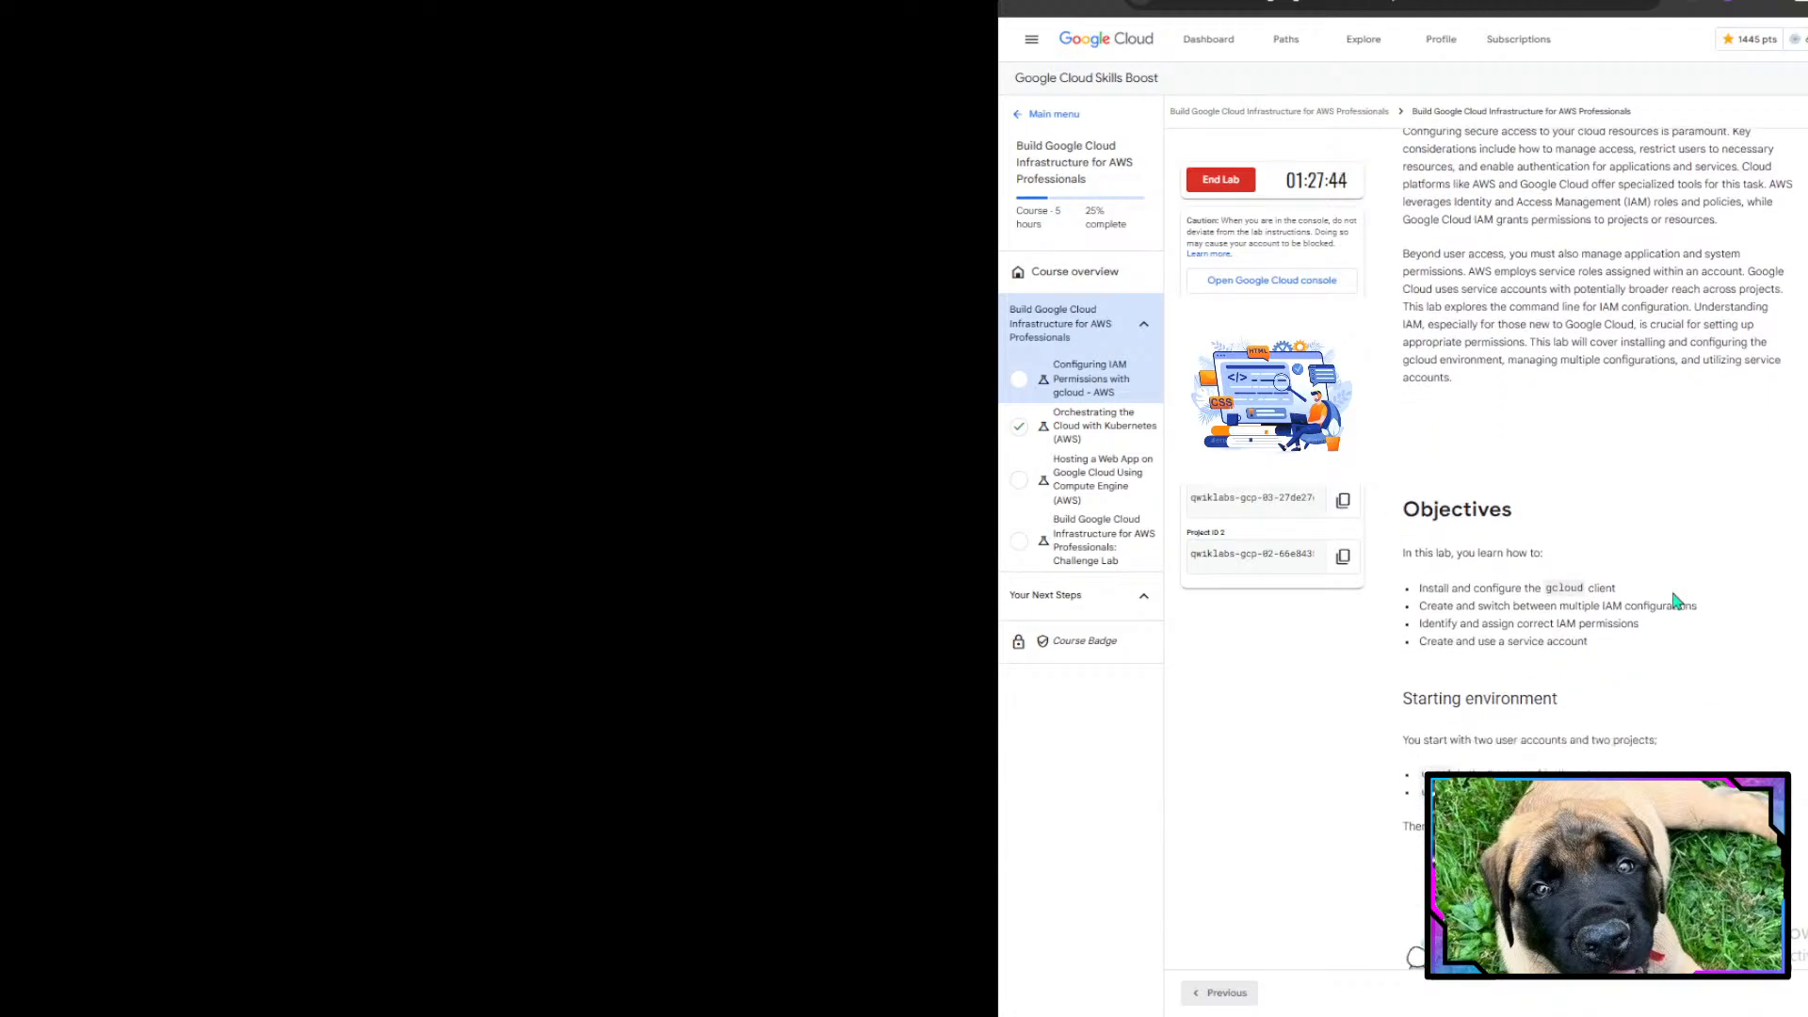
pyautogui.scroll(-3, 1677, 601)
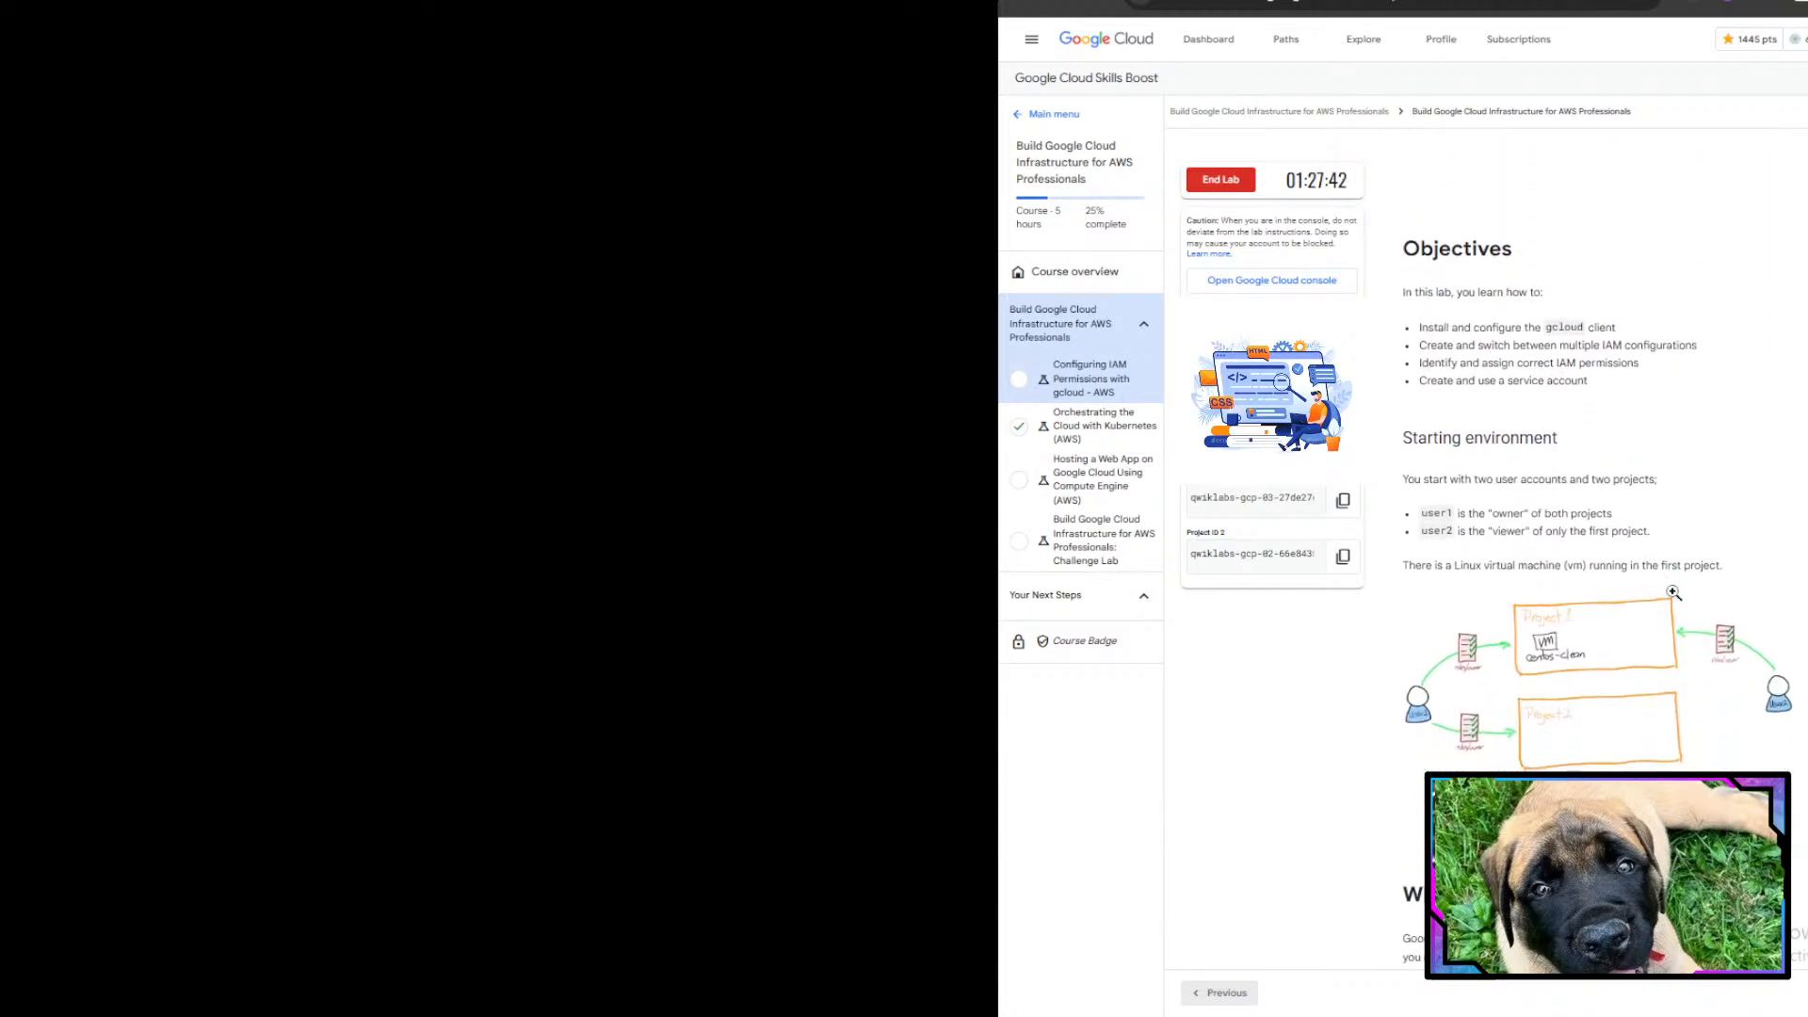
pyautogui.moveTo(1405, 166); pyautogui.dragTo(1607, 222)
pyautogui.click(1609, 221)
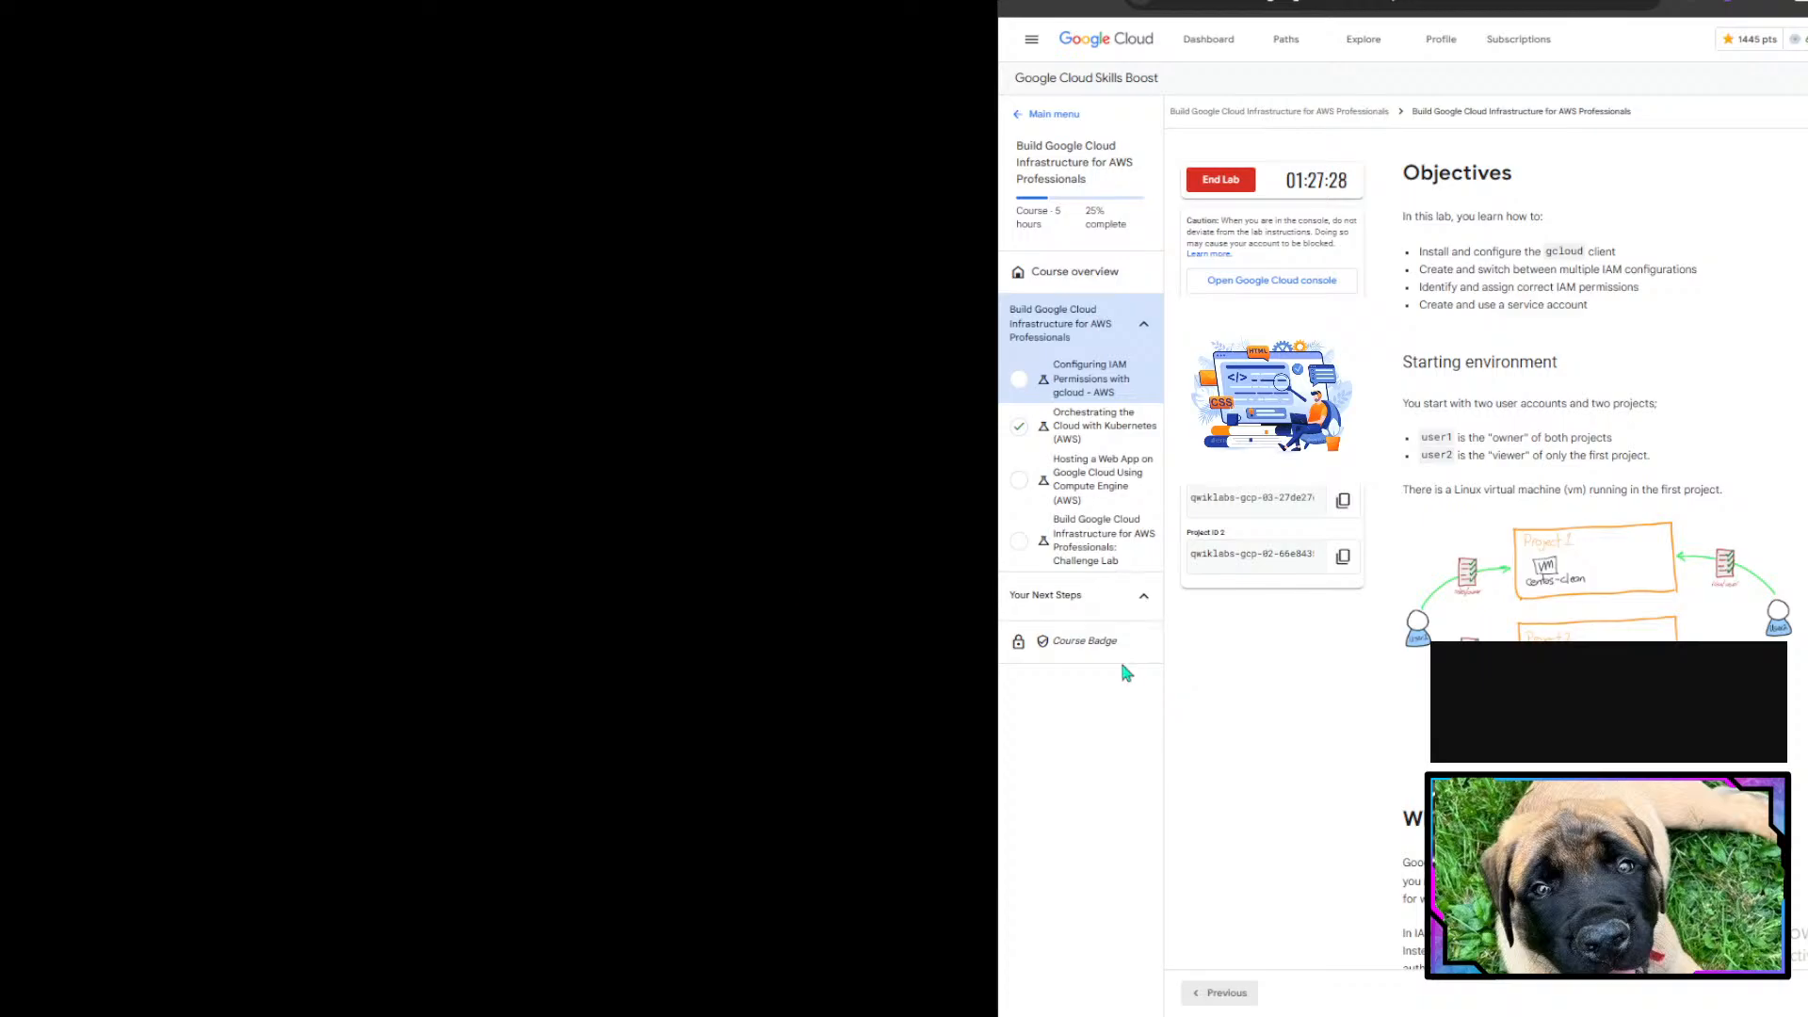
pyautogui.scroll(-1, 1606, 284)
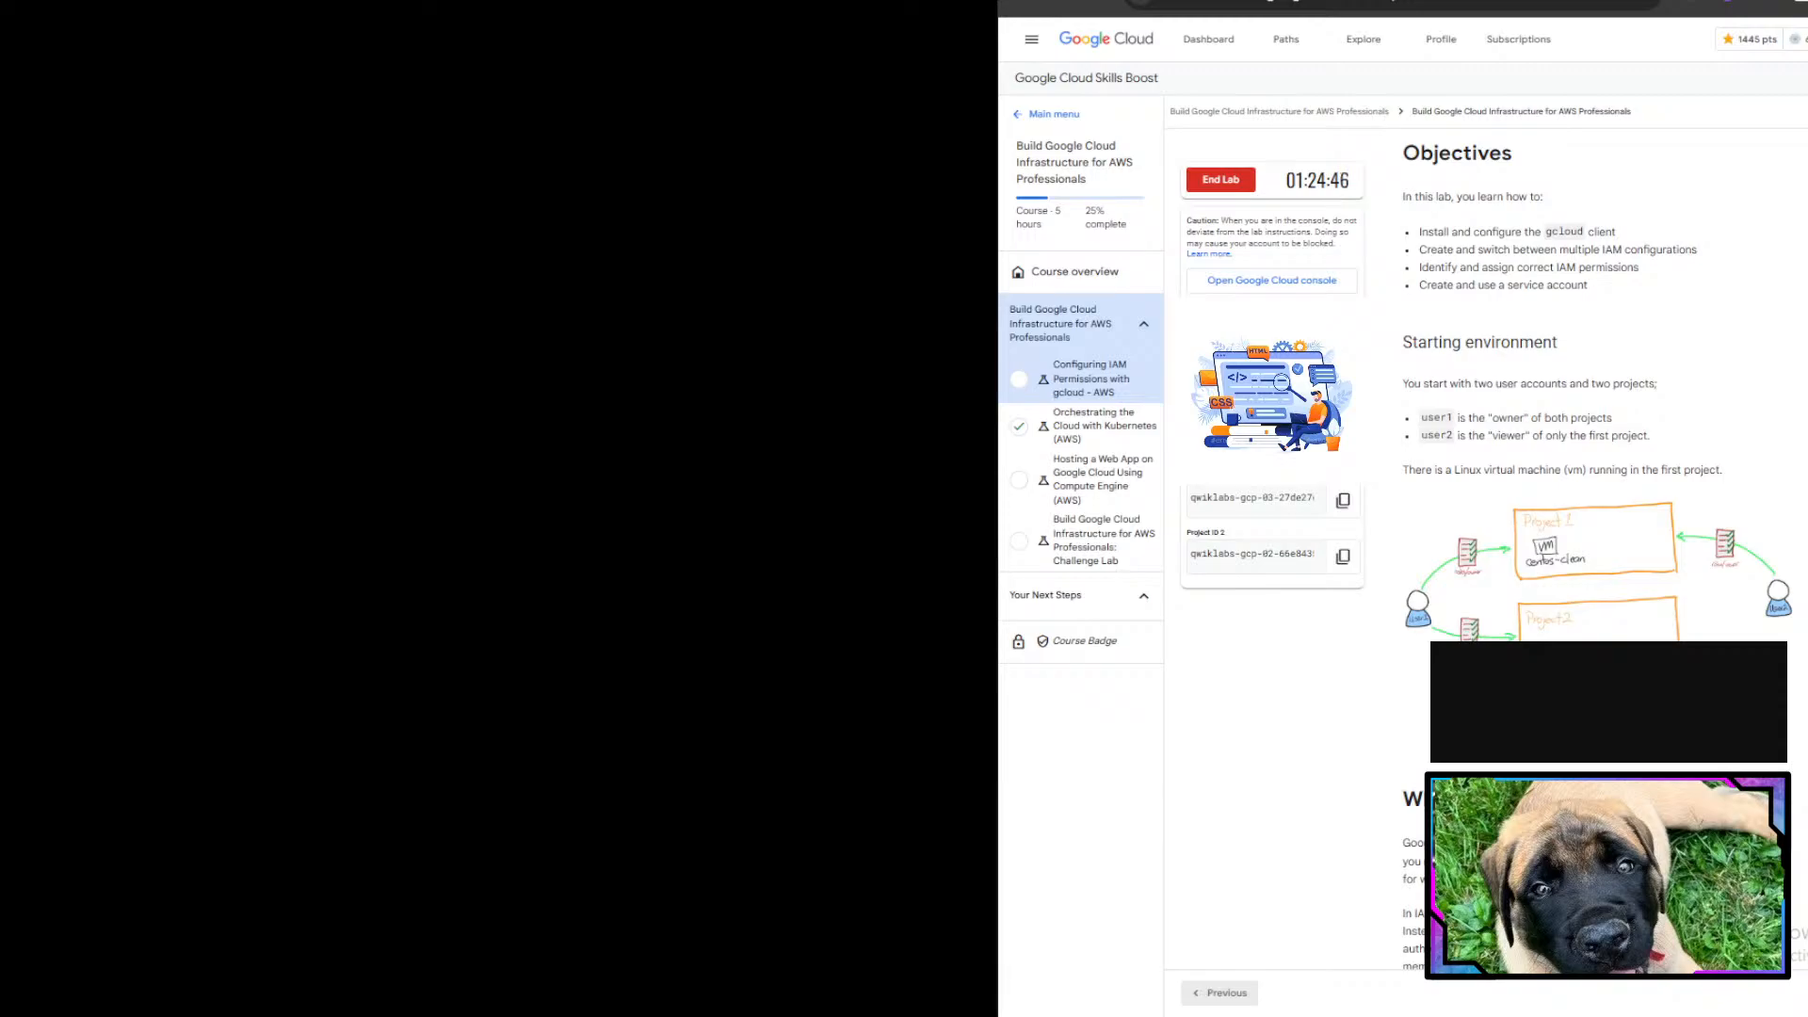
# - Read the What is IAM, Identities and Roles sections of the lab instructions
pyautogui.scroll(-3, 1511, 522)
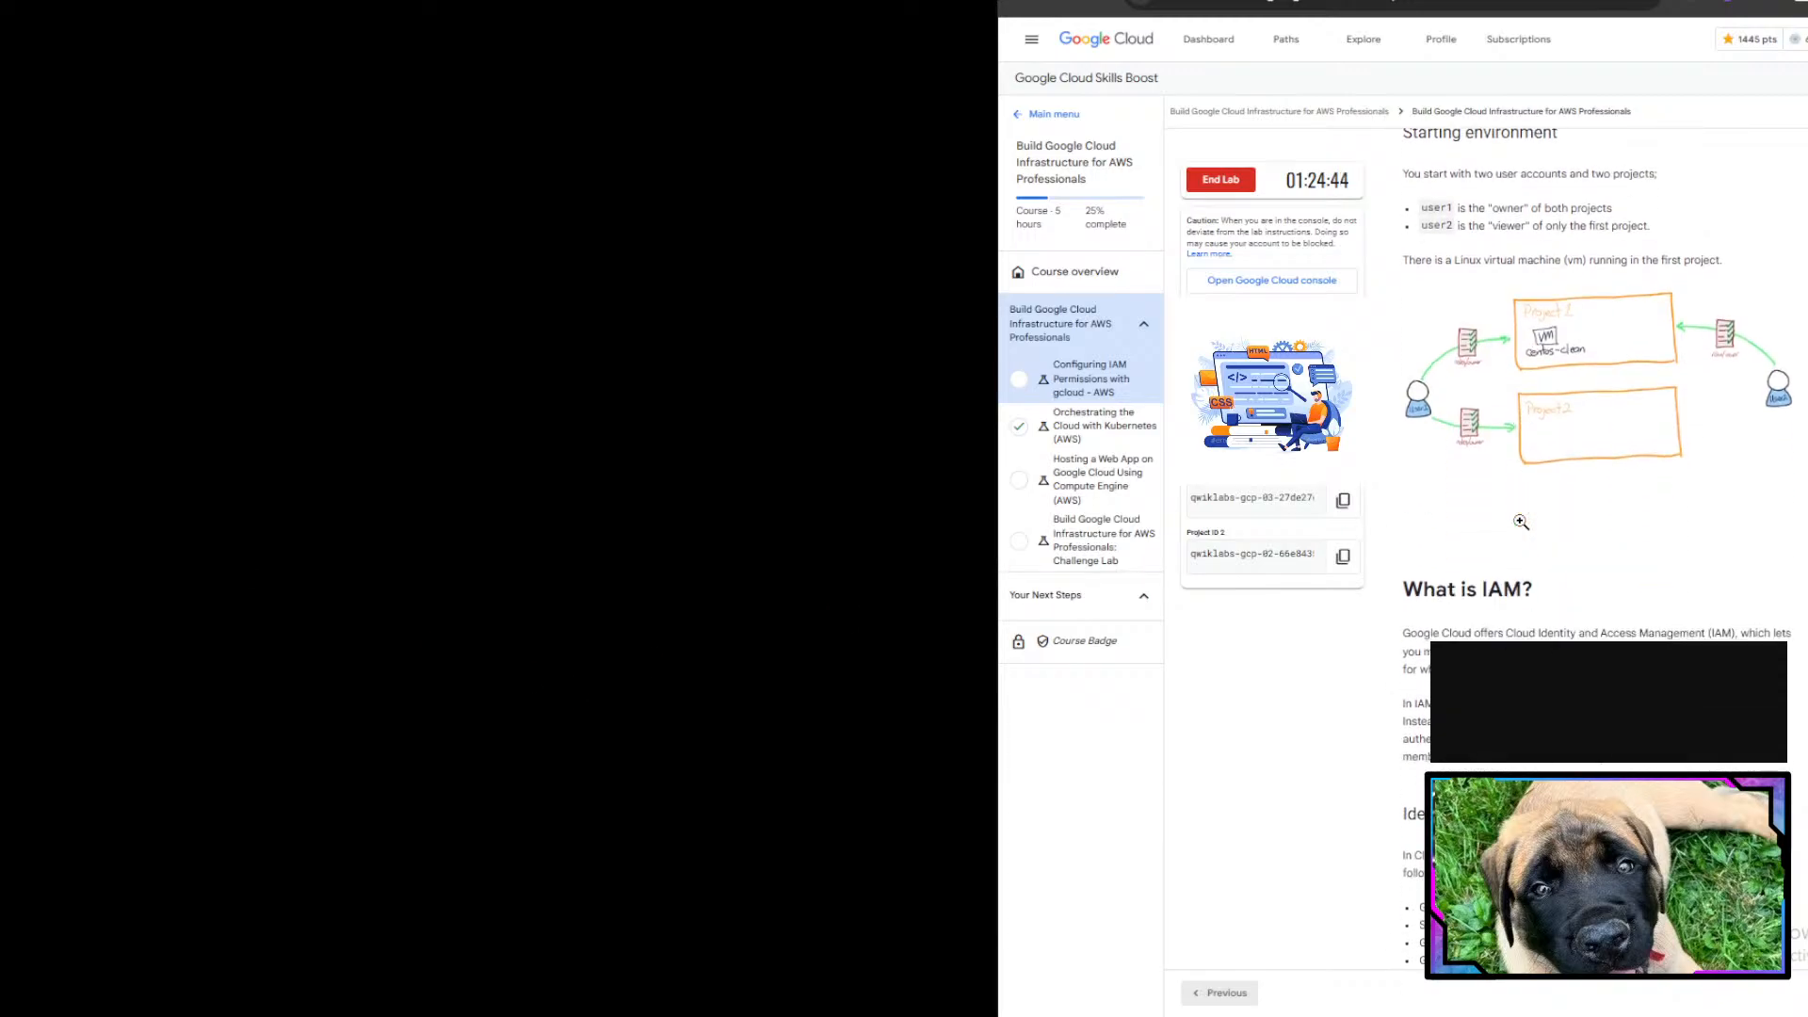
pyautogui.scroll(-3, 1521, 522)
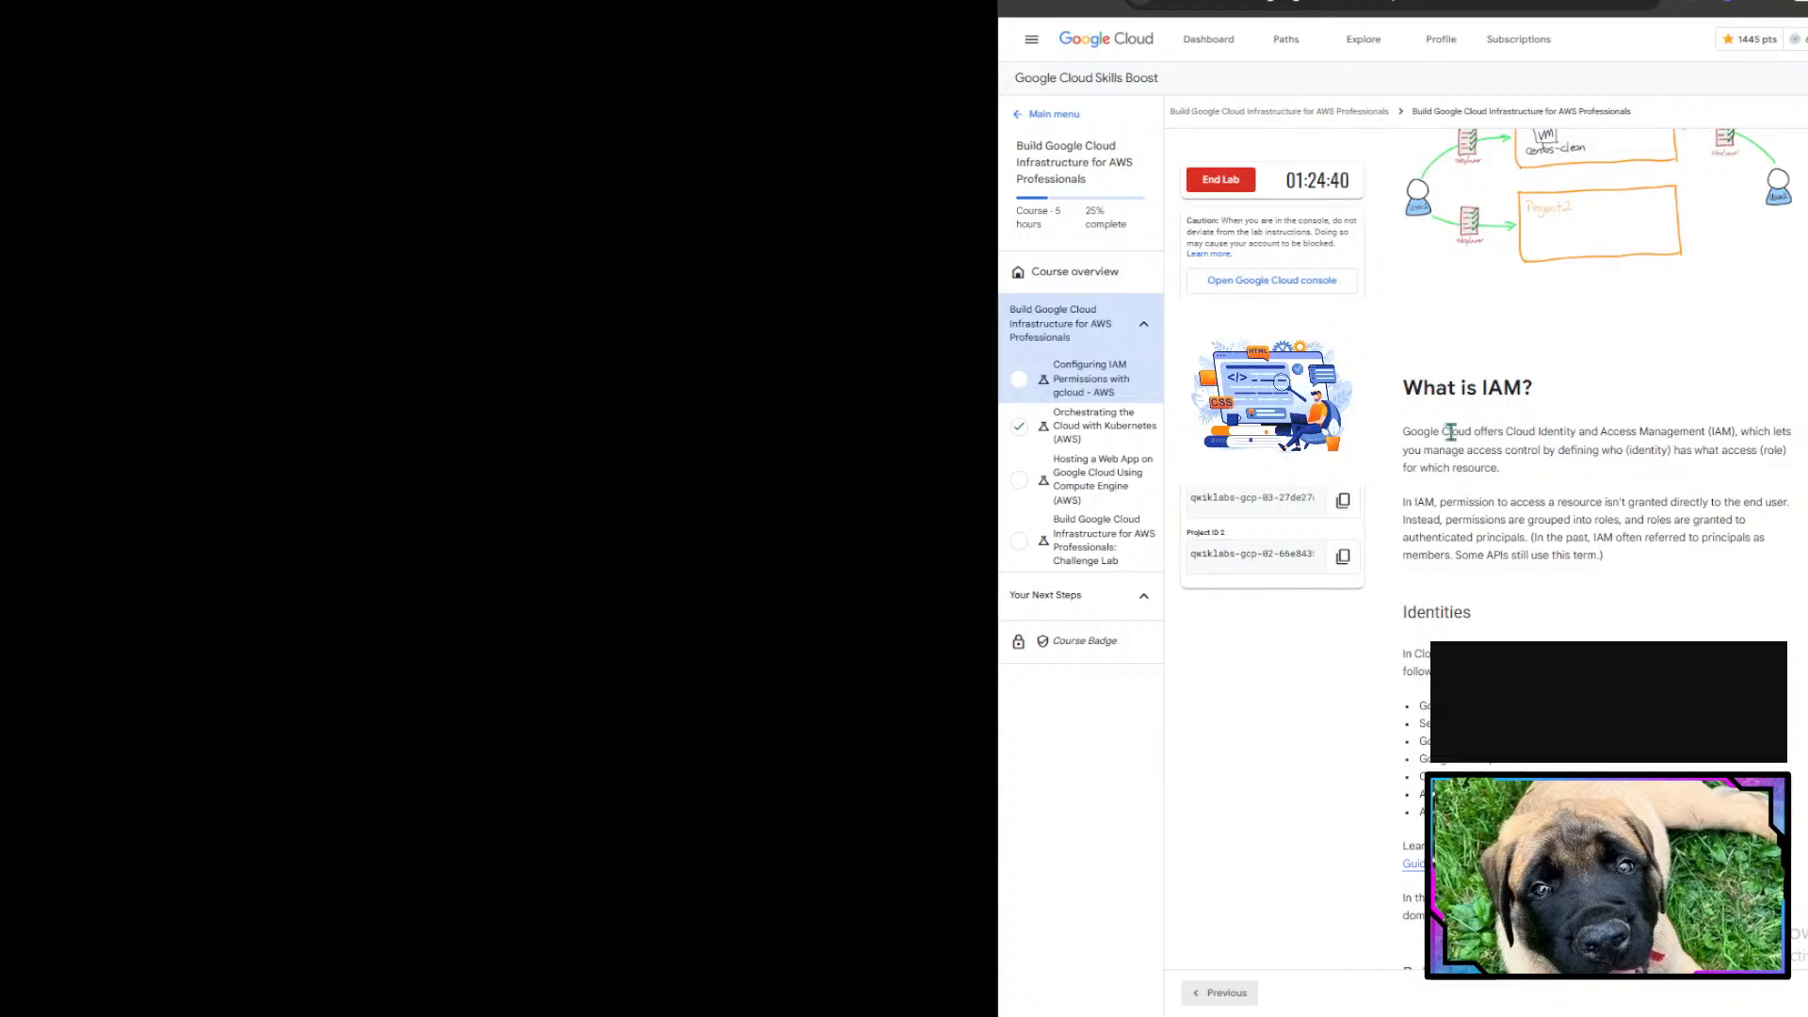
pyautogui.moveTo(1448, 431); pyautogui.dragTo(1727, 433)
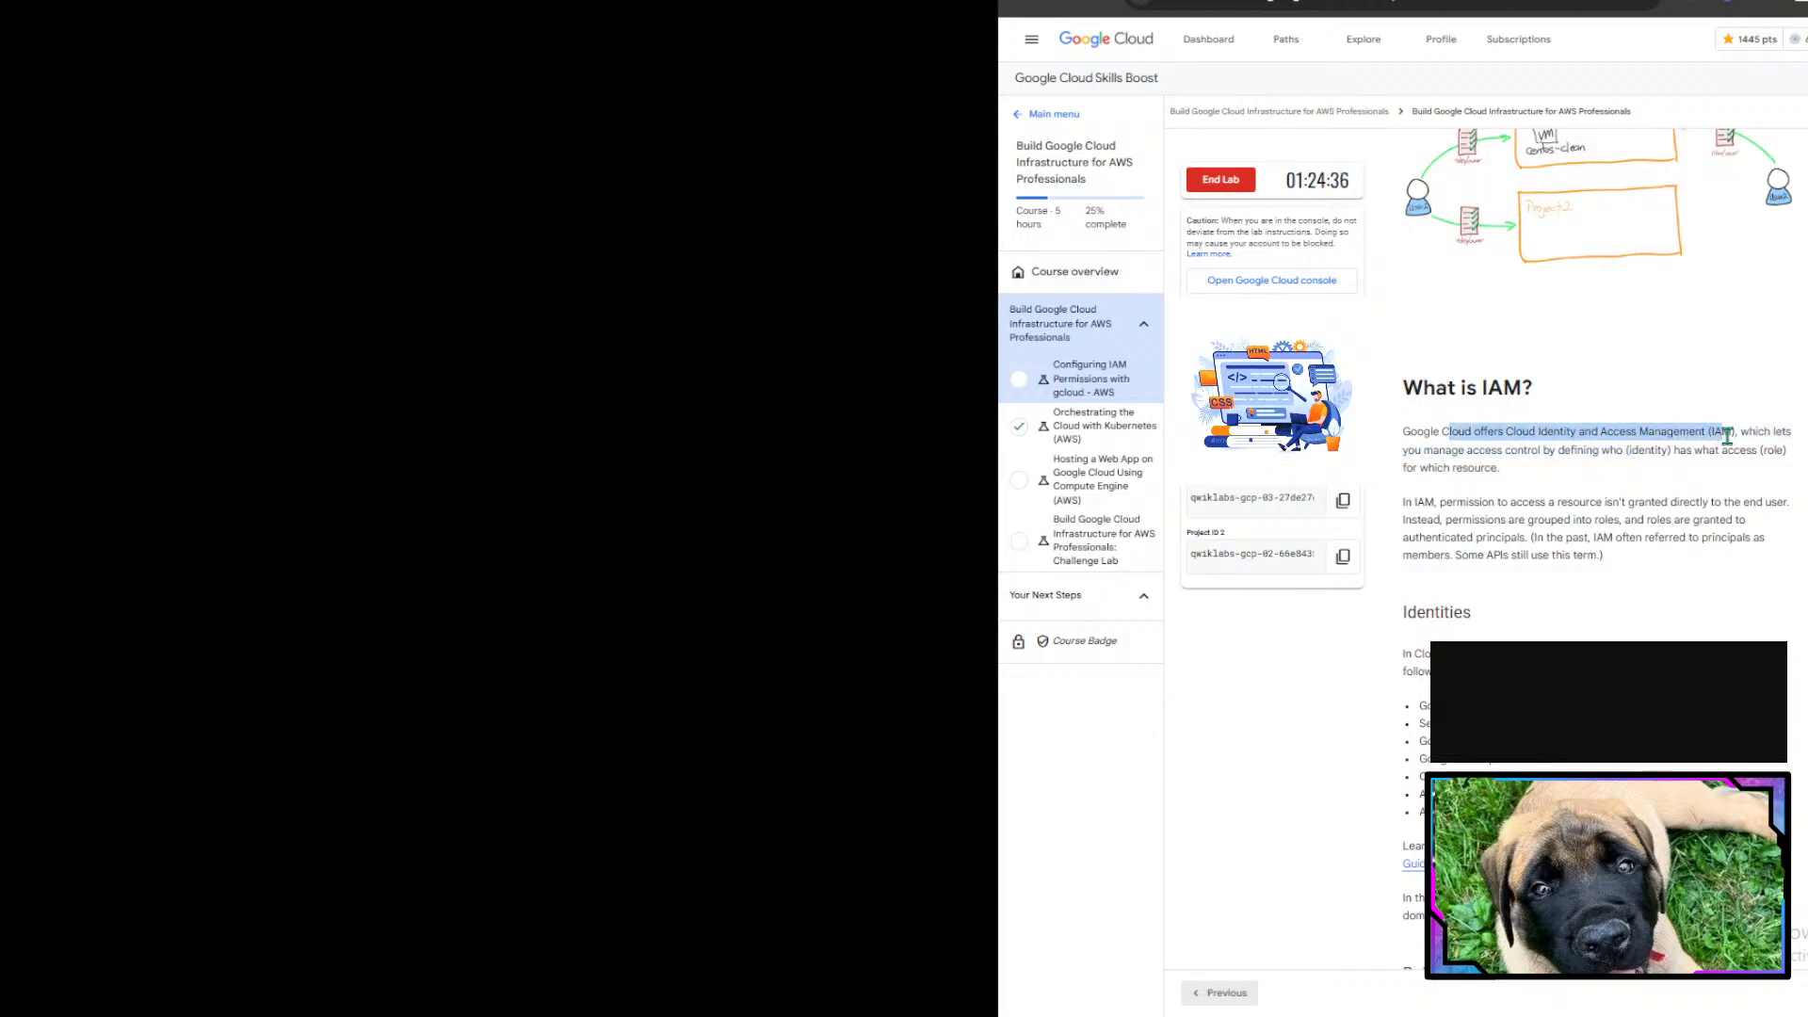
pyautogui.doubleClick(1721, 433)
pyautogui.tripleClick(1721, 433)
pyautogui.doubleClick(1721, 433)
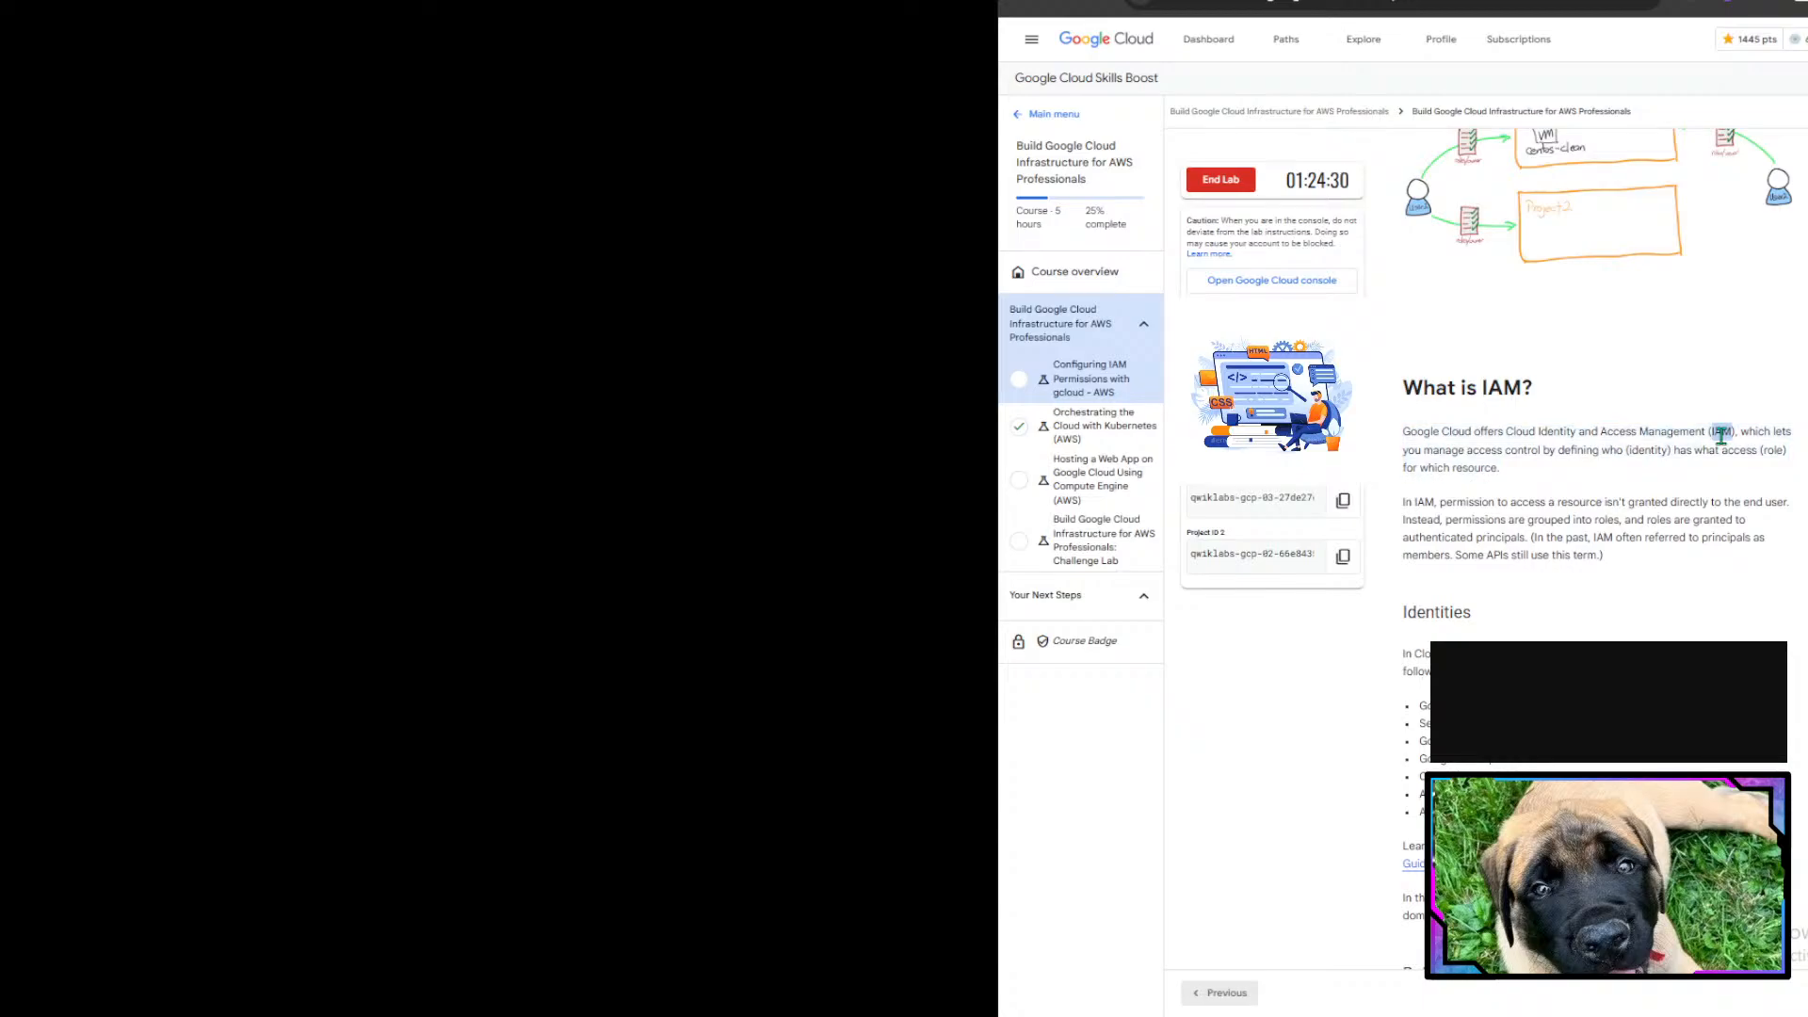
pyautogui.moveTo(1722, 435); pyautogui.dragTo(1777, 436)
pyautogui.click(1778, 436)
pyautogui.moveTo(1622, 450); pyautogui.dragTo(1772, 455)
pyautogui.doubleClick(1747, 452)
pyautogui.click(1772, 455)
pyautogui.scroll(-2, 1523, 508)
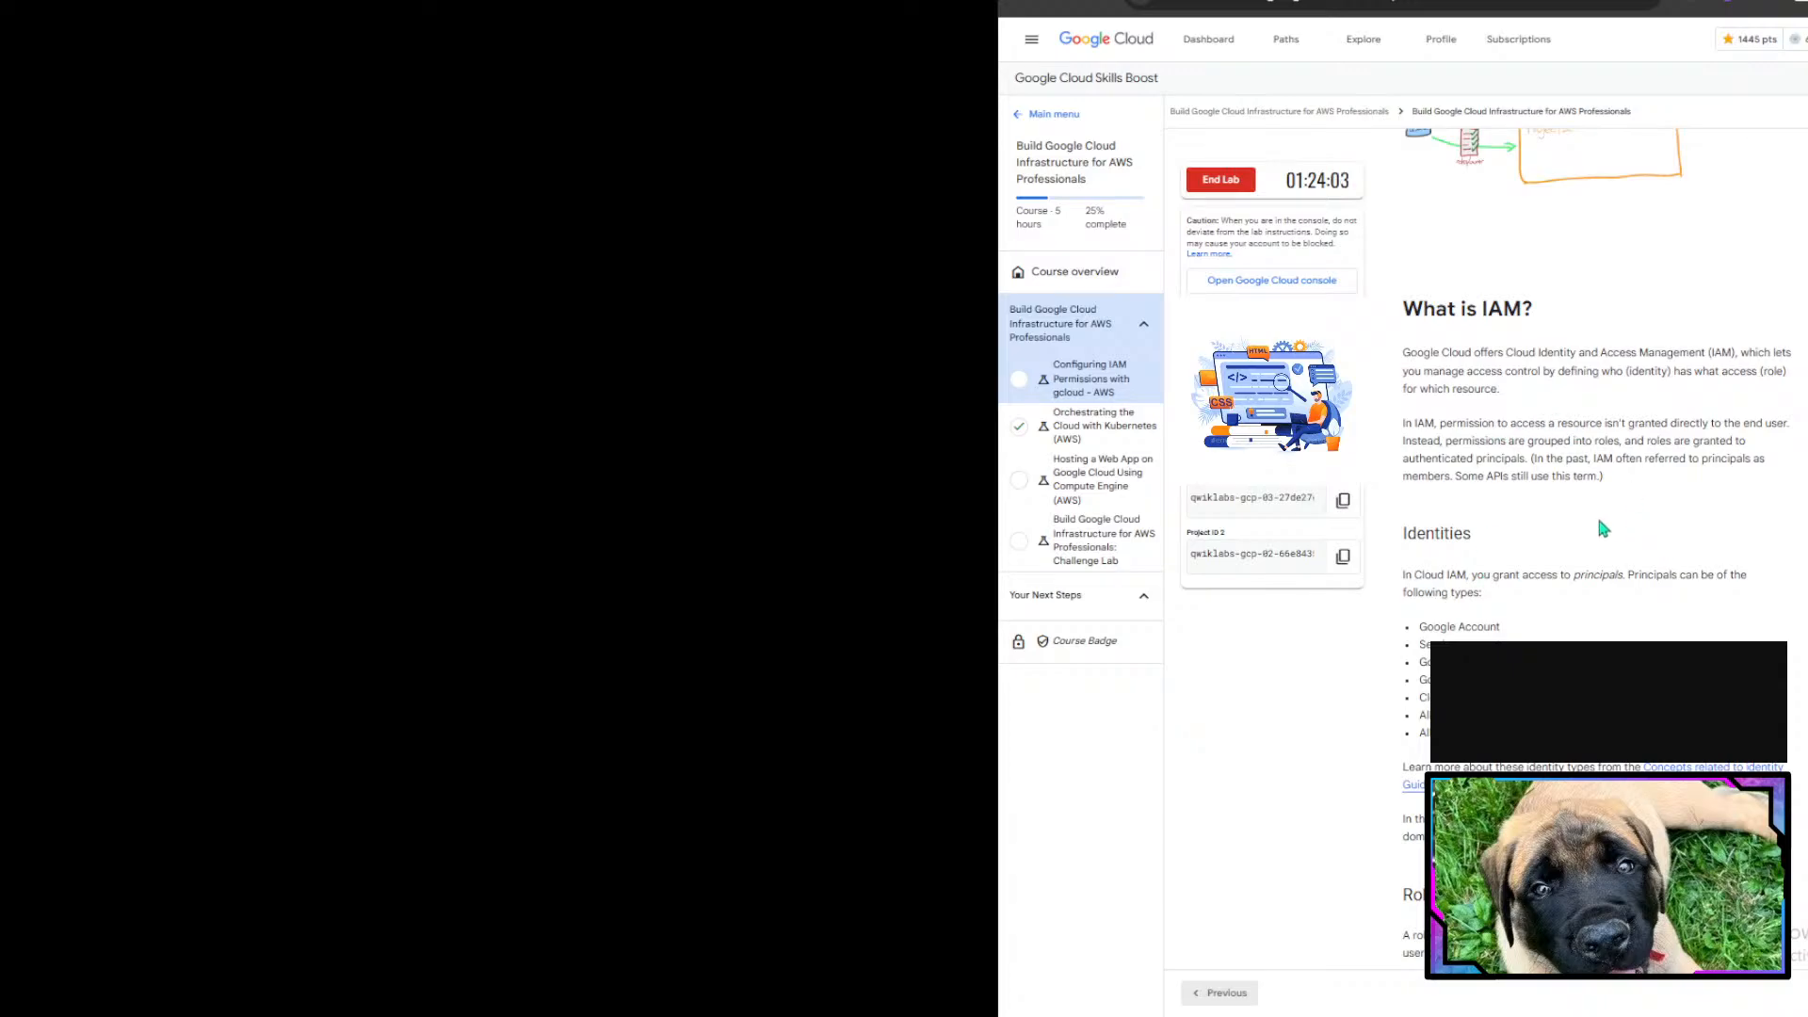
pyautogui.moveTo(1588, 459); pyautogui.dragTo(1665, 462)
pyautogui.click(1665, 462)
pyautogui.scroll(-3, 1596, 546)
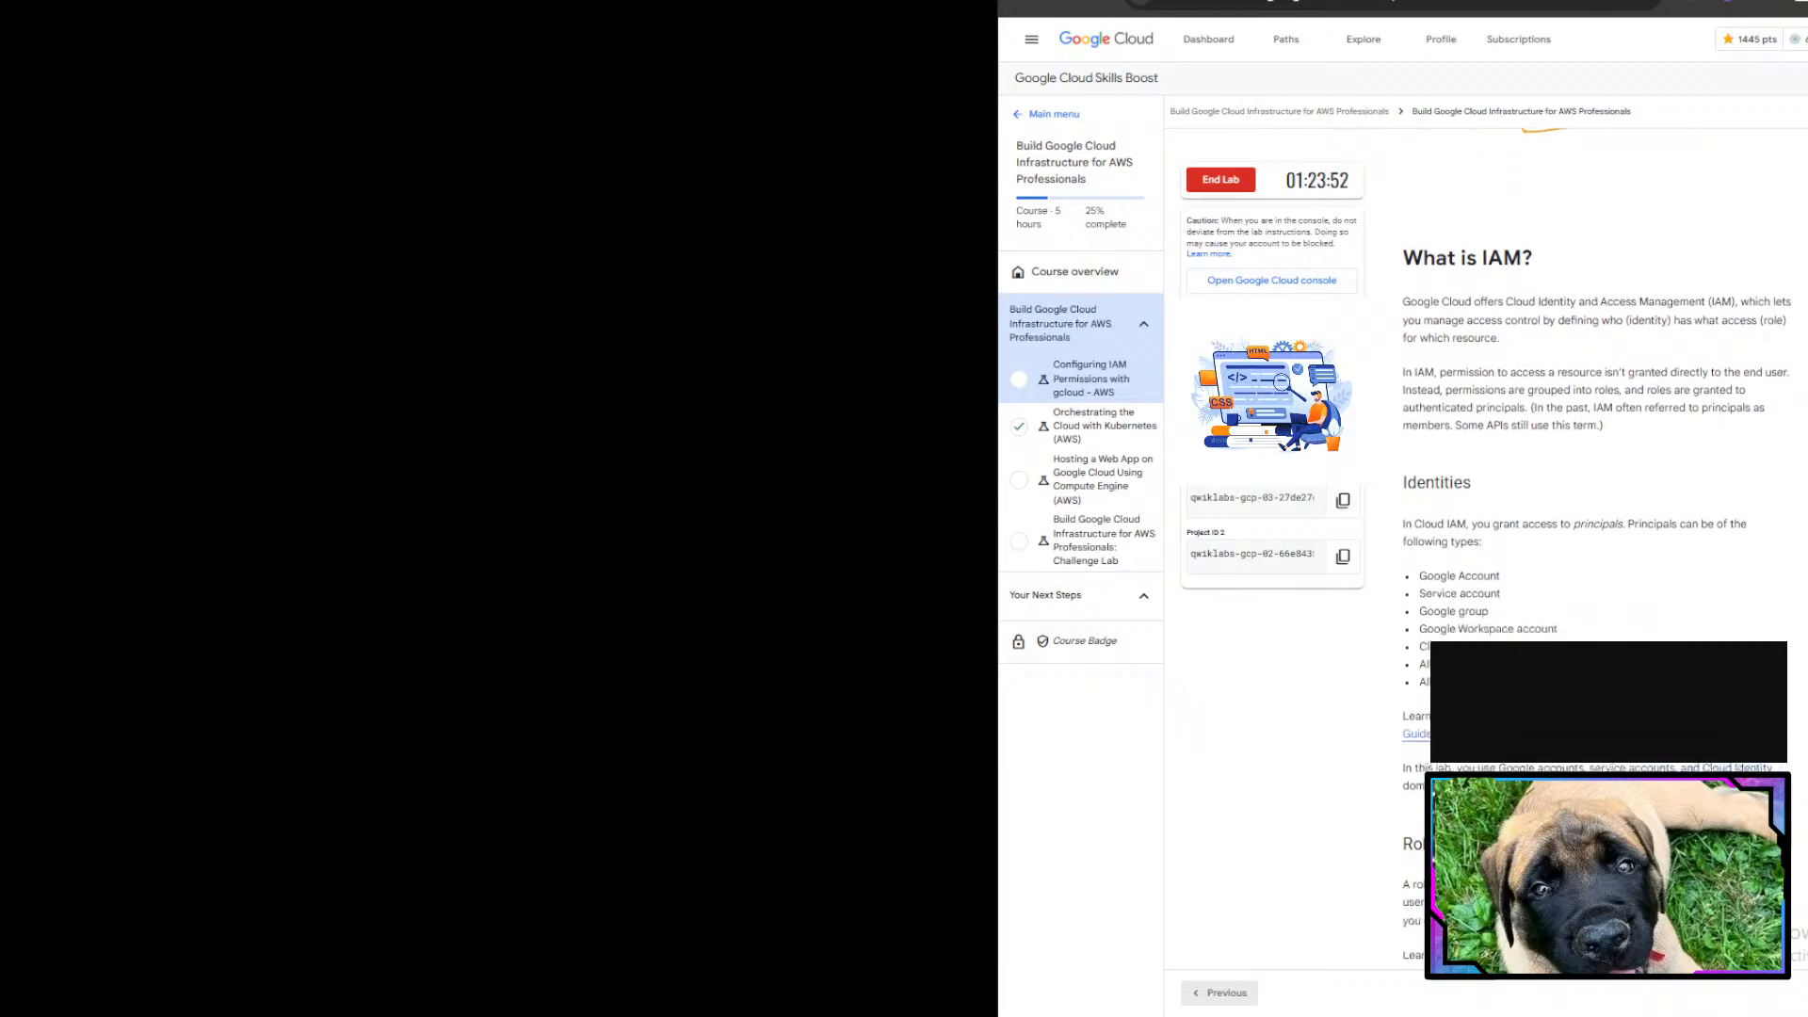
pyautogui.scroll(-1, 1596, 546)
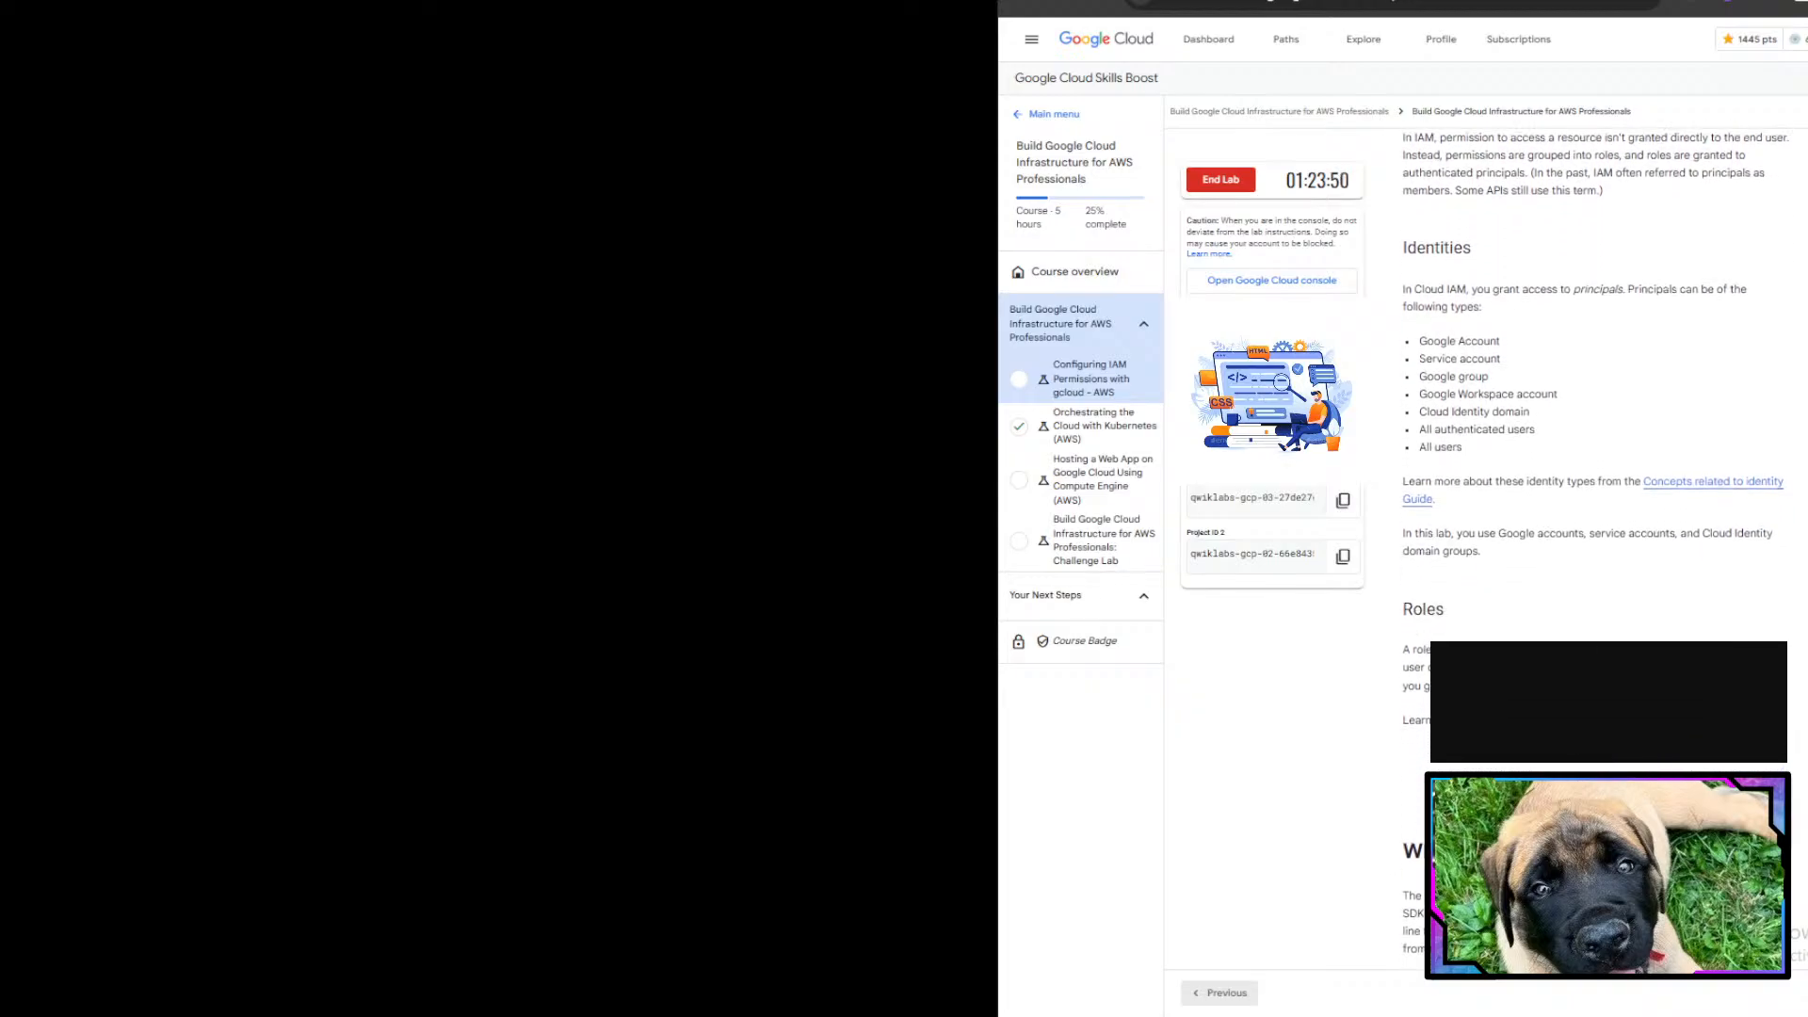
pyautogui.moveTo(1502, 253); pyautogui.dragTo(1665, 292)
pyautogui.click(1650, 289)
pyautogui.scroll(-1, 1623, 508)
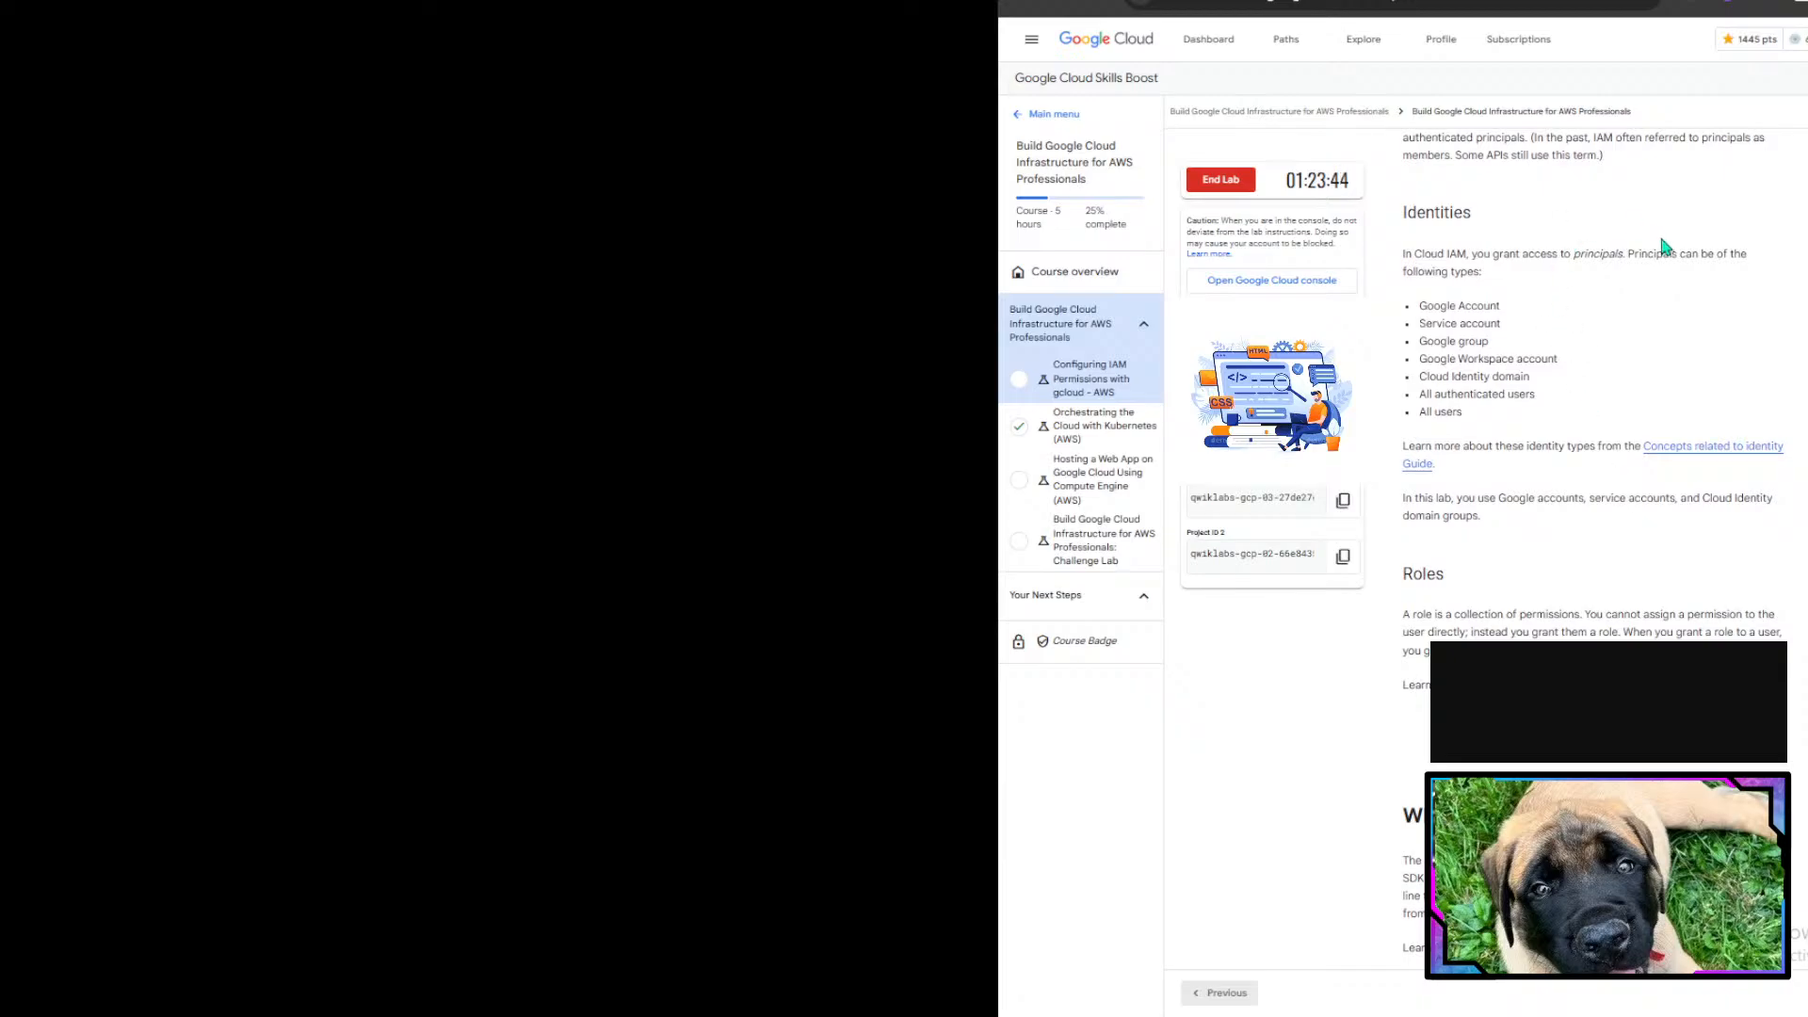
pyautogui.doubleClick(1419, 311)
pyautogui.moveTo(1420, 313); pyautogui.dragTo(1541, 348)
pyautogui.scroll(-1, 1626, 364)
pyautogui.click(1550, 349)
pyautogui.click(1435, 337)
pyautogui.moveTo(1403, 404); pyautogui.dragTo(1592, 457)
pyautogui.click(1582, 456)
pyautogui.scroll(-5, 1582, 456)
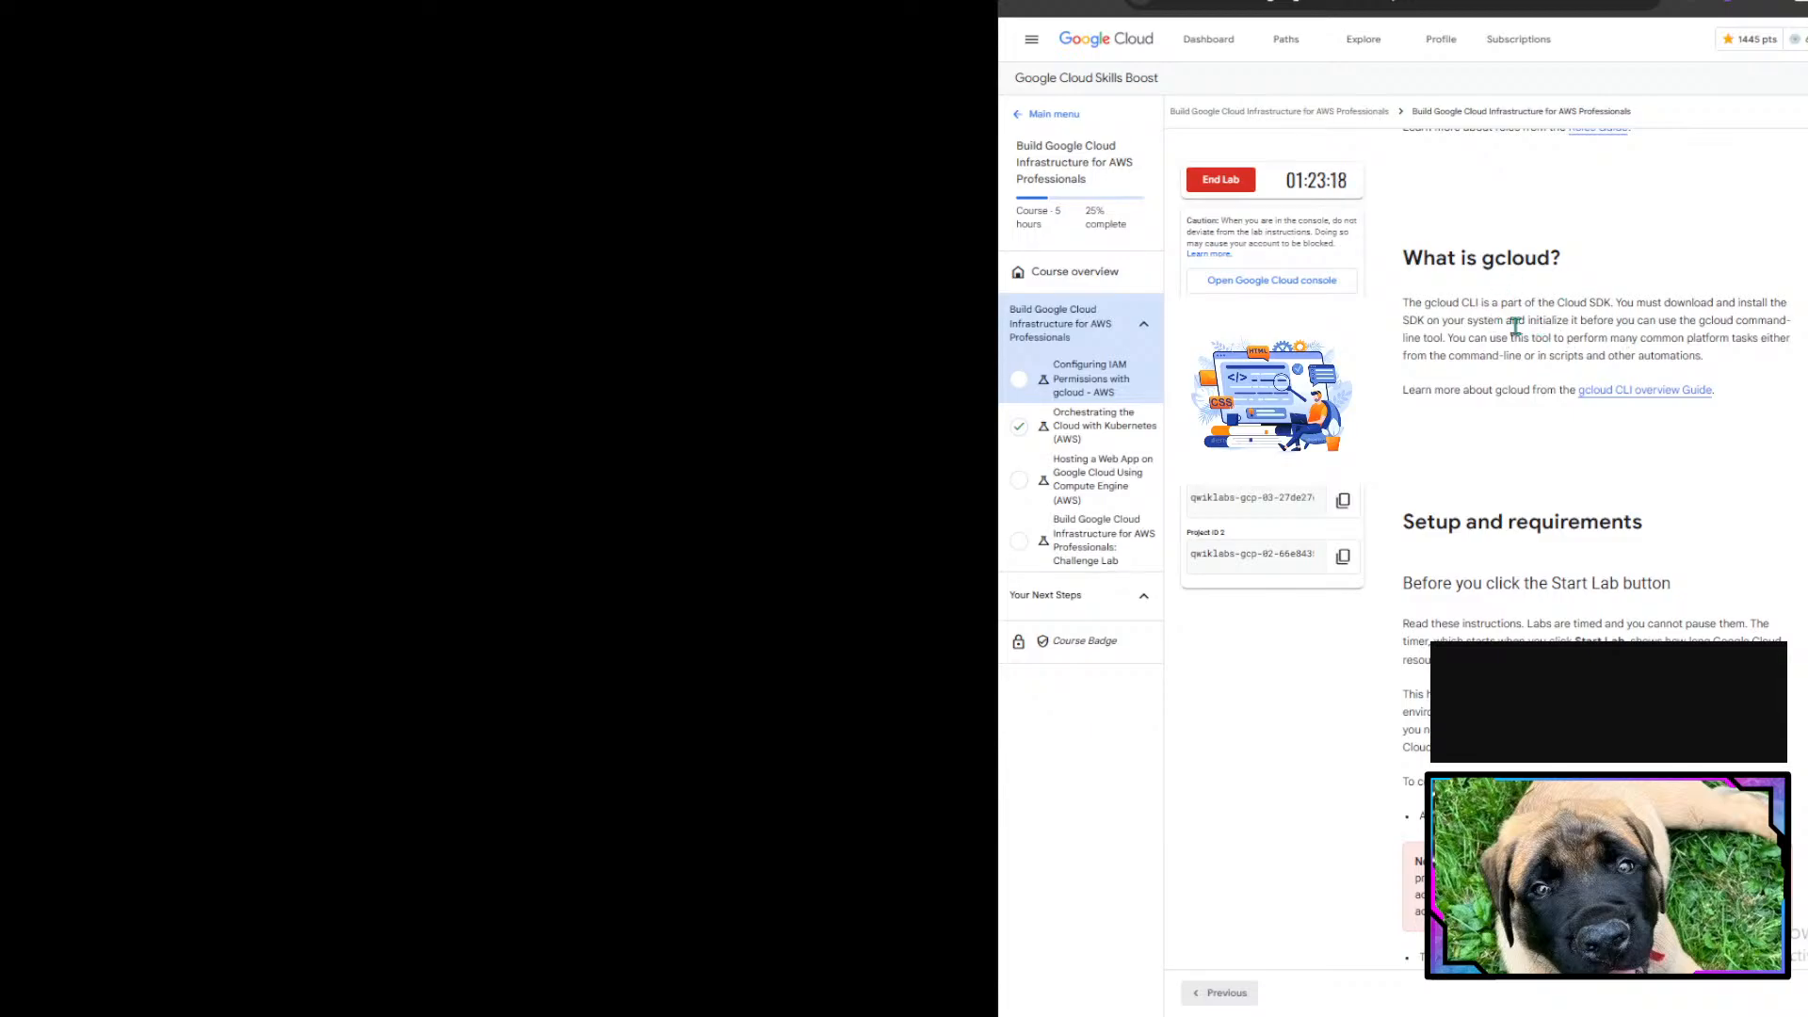
# - Read the gcloud description, setup requirements and sign-in instructions for starting the lab
pyautogui.scroll(-1, 1515, 325)
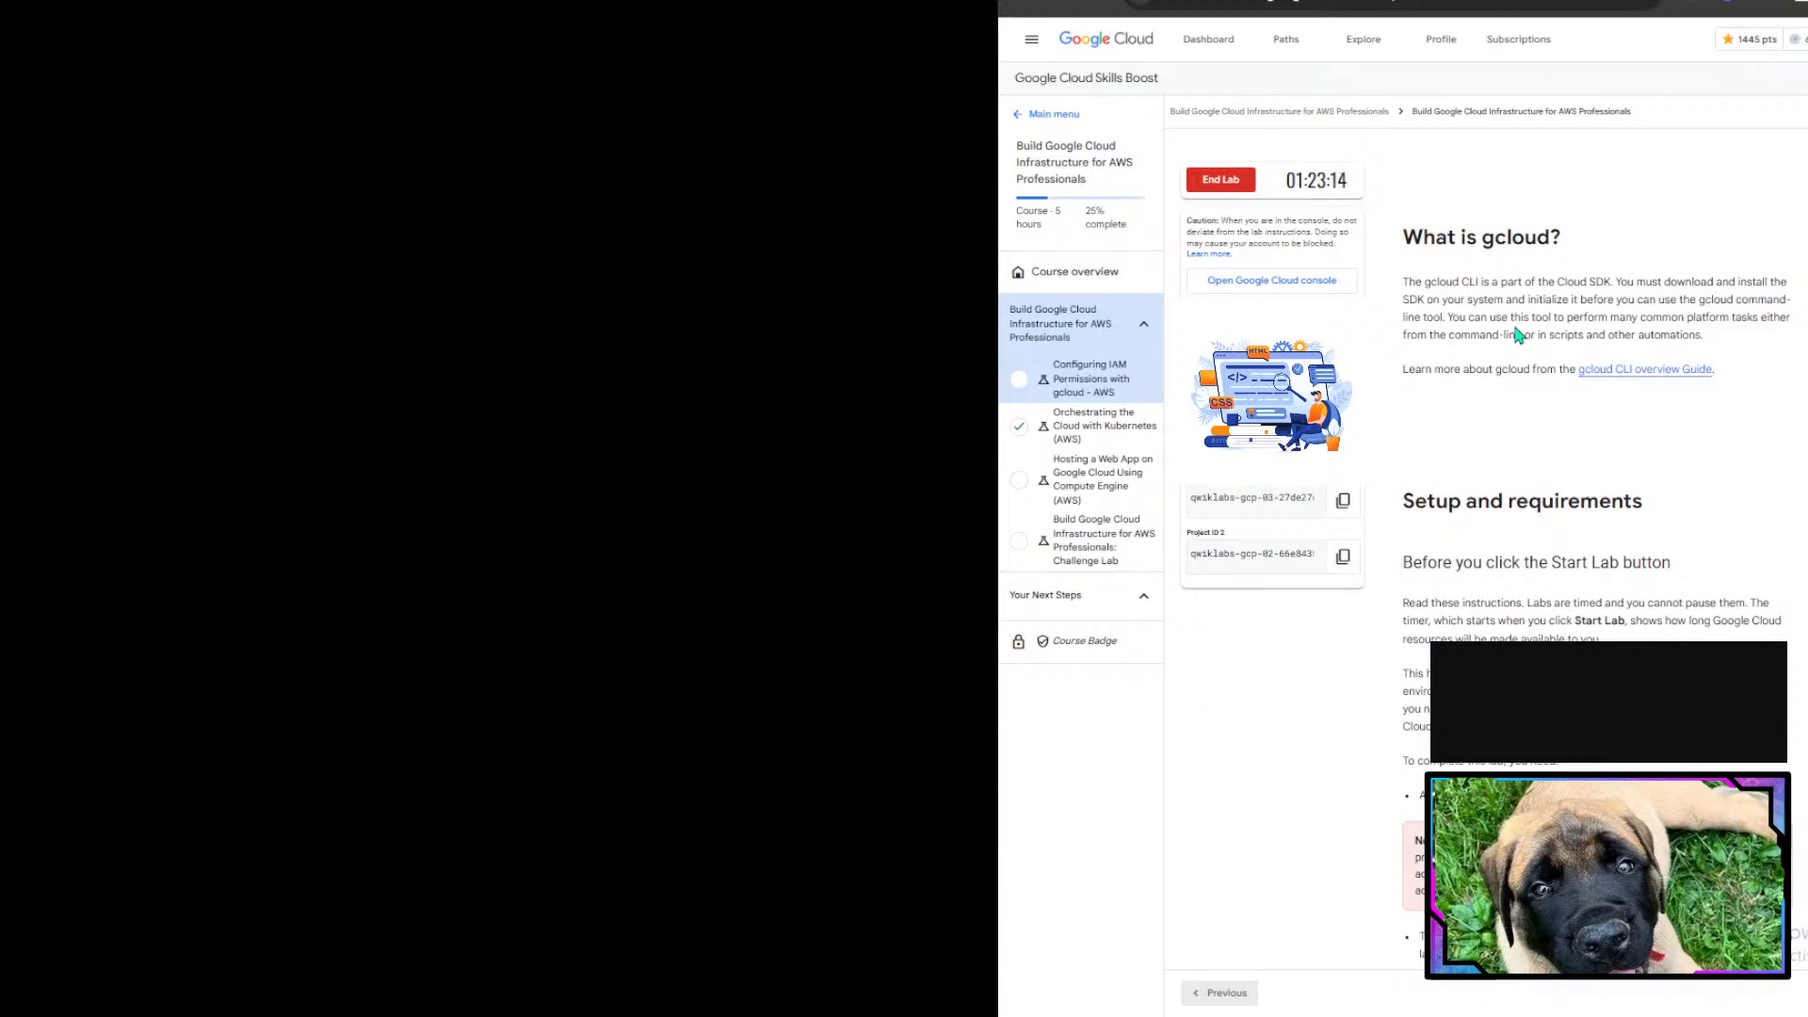
pyautogui.moveTo(1511, 299); pyautogui.dragTo(1709, 312)
pyautogui.click(1712, 317)
pyautogui.scroll(-1, 1630, 339)
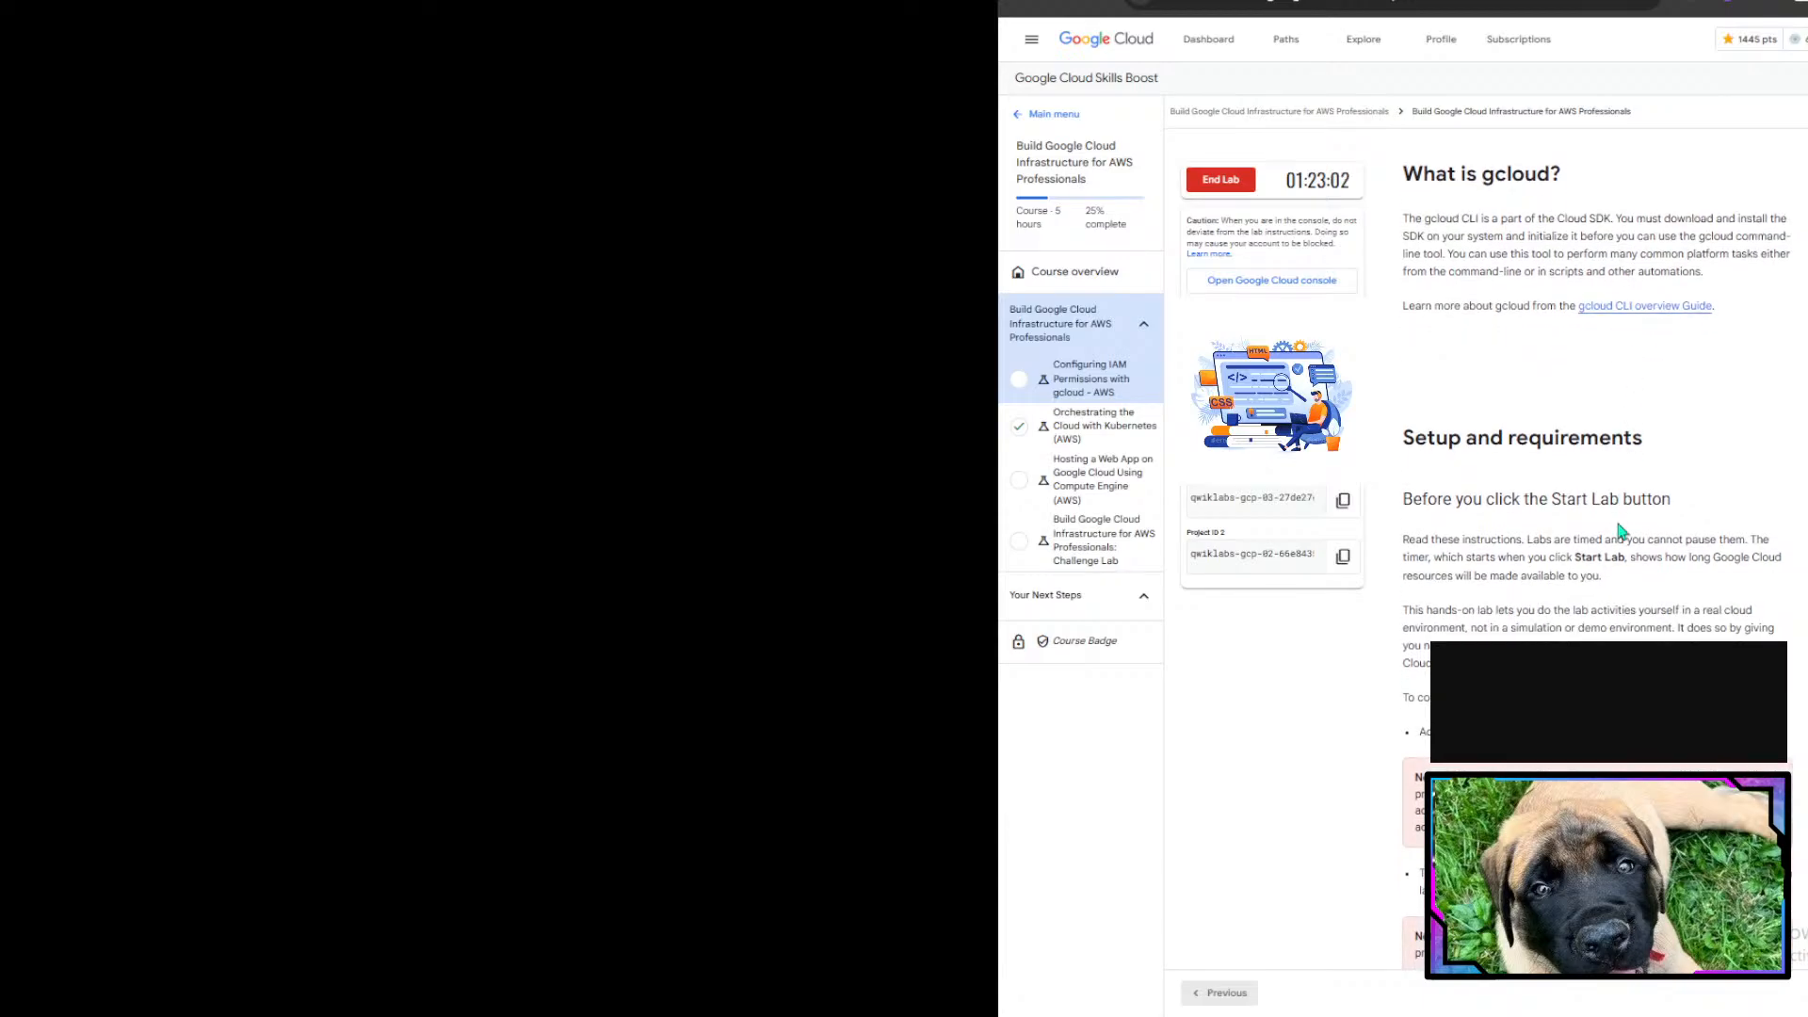
pyautogui.scroll(-1, 1620, 532)
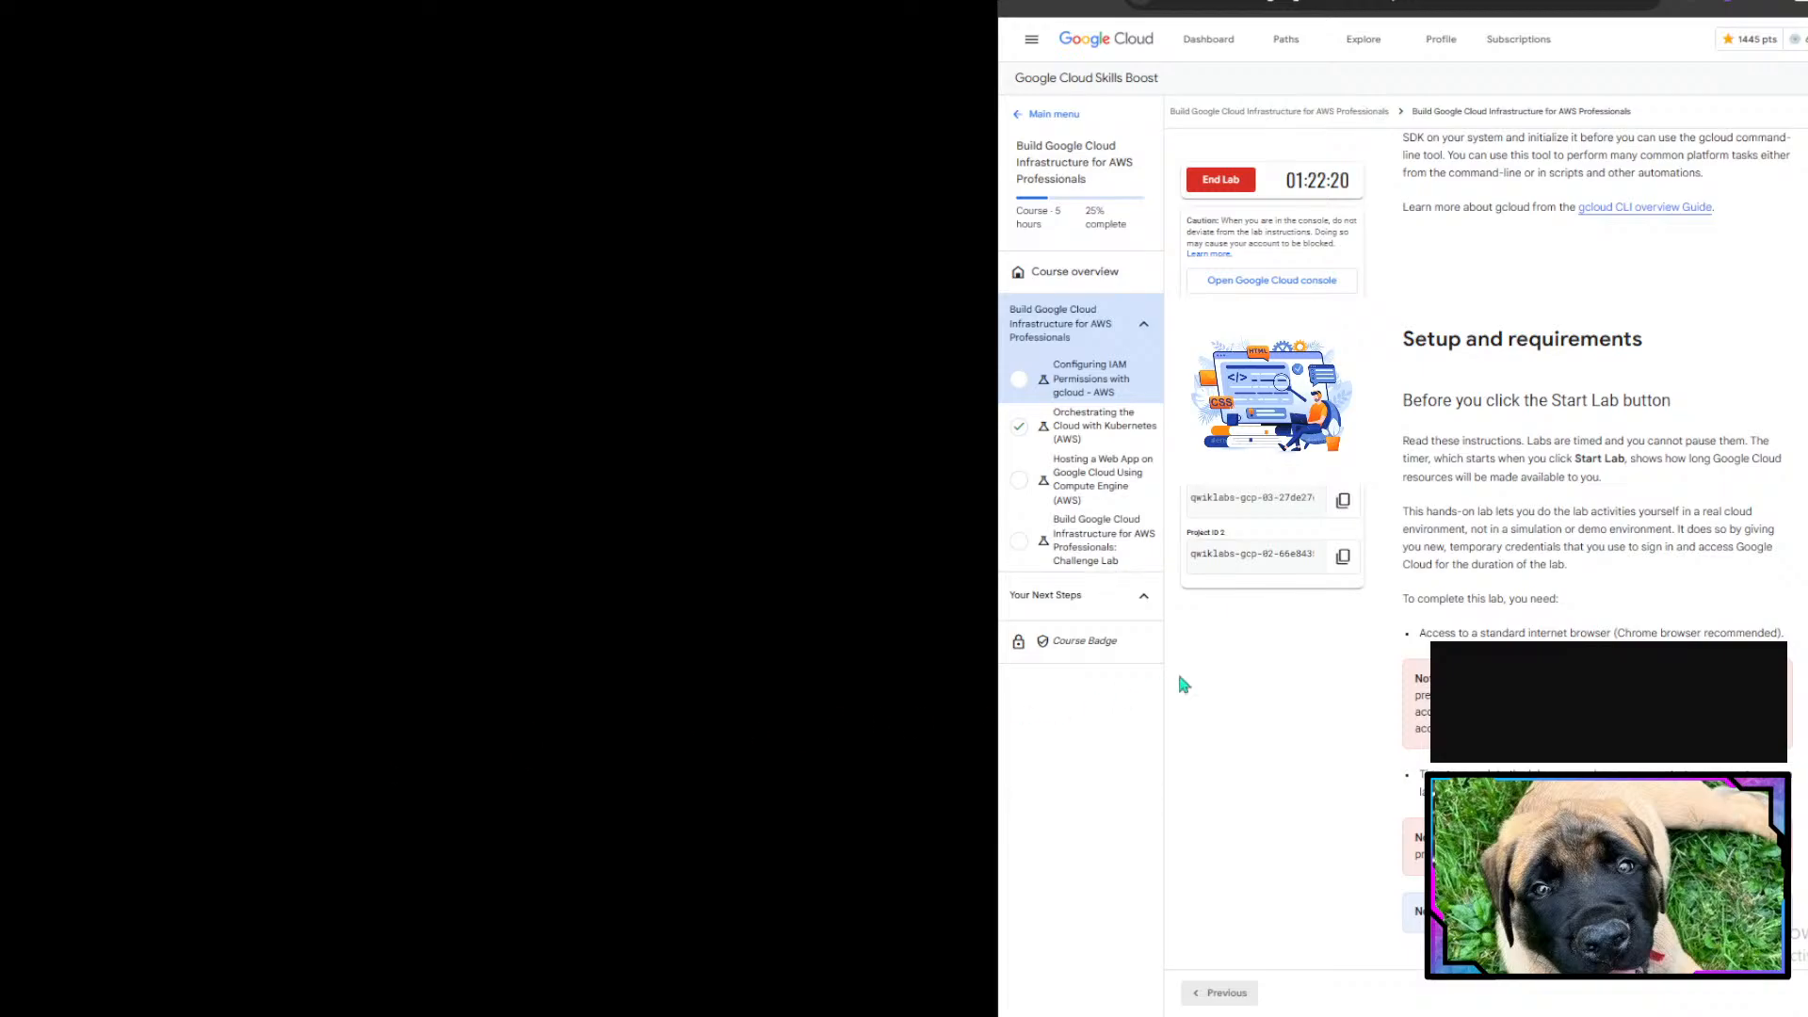
pyautogui.scroll(-2, 1177, 670)
pyautogui.scroll(-8, 1597, 527)
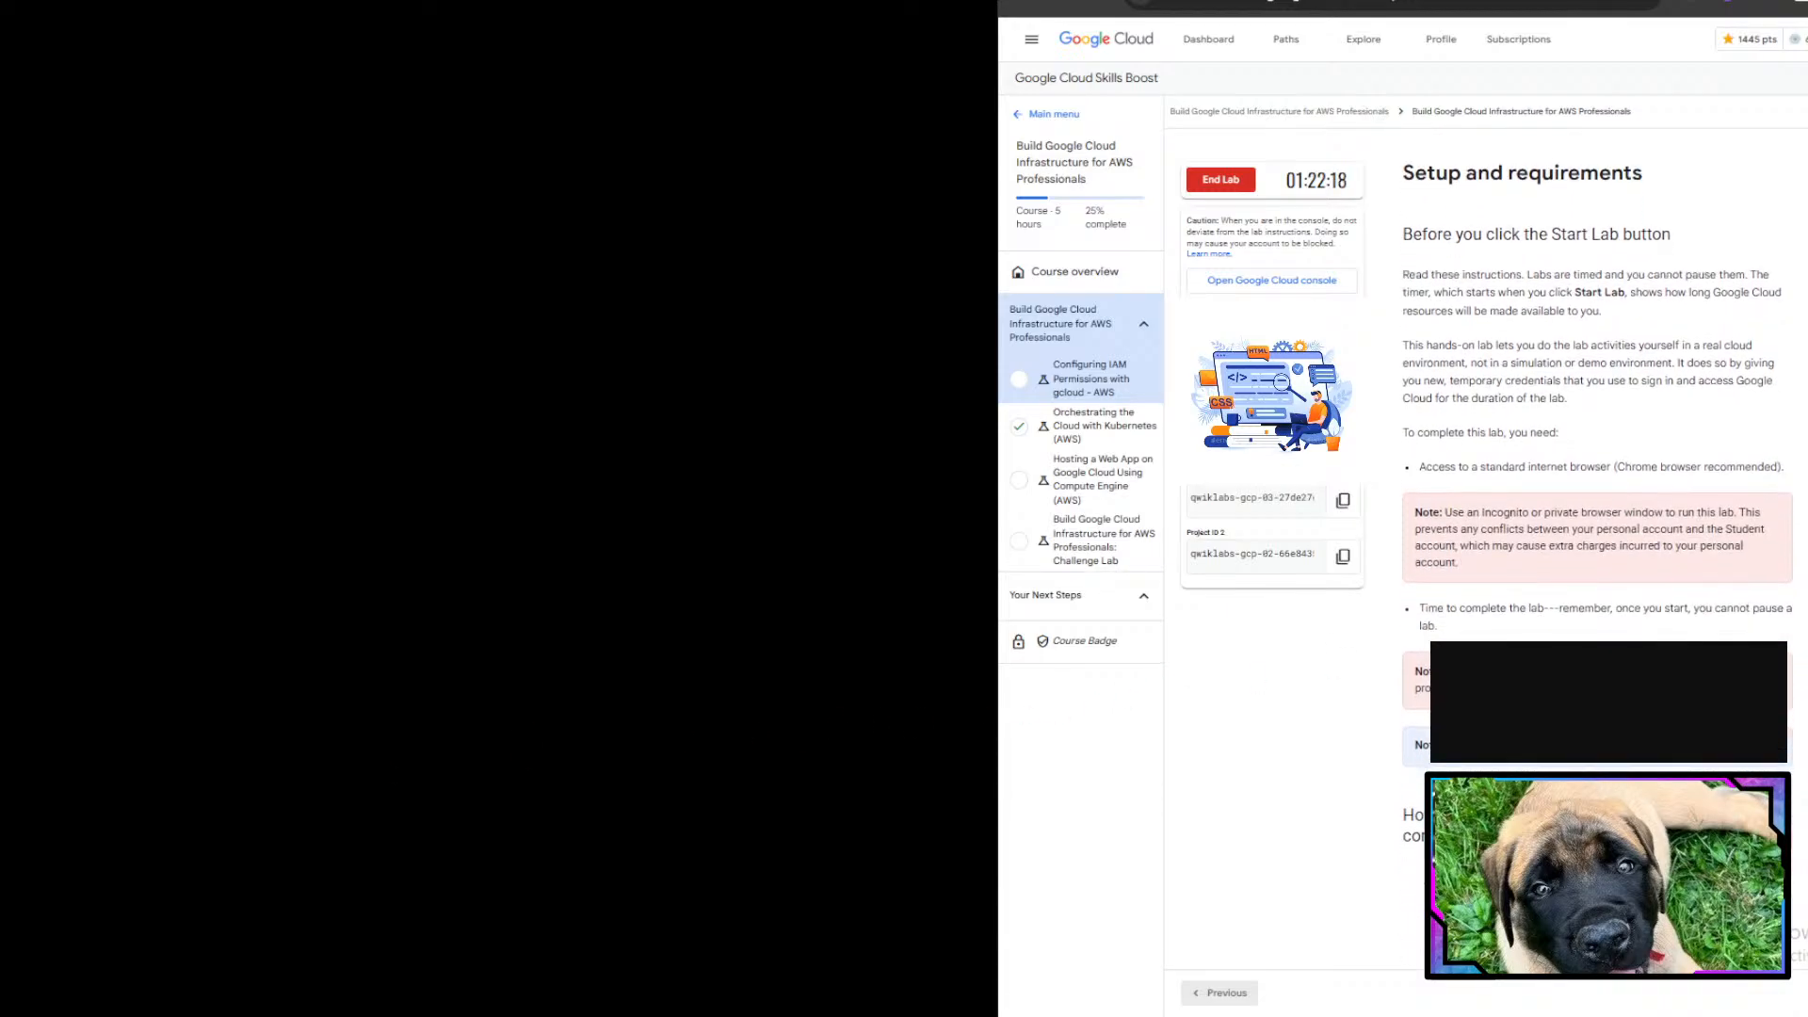
pyautogui.scroll(-10, 1597, 443)
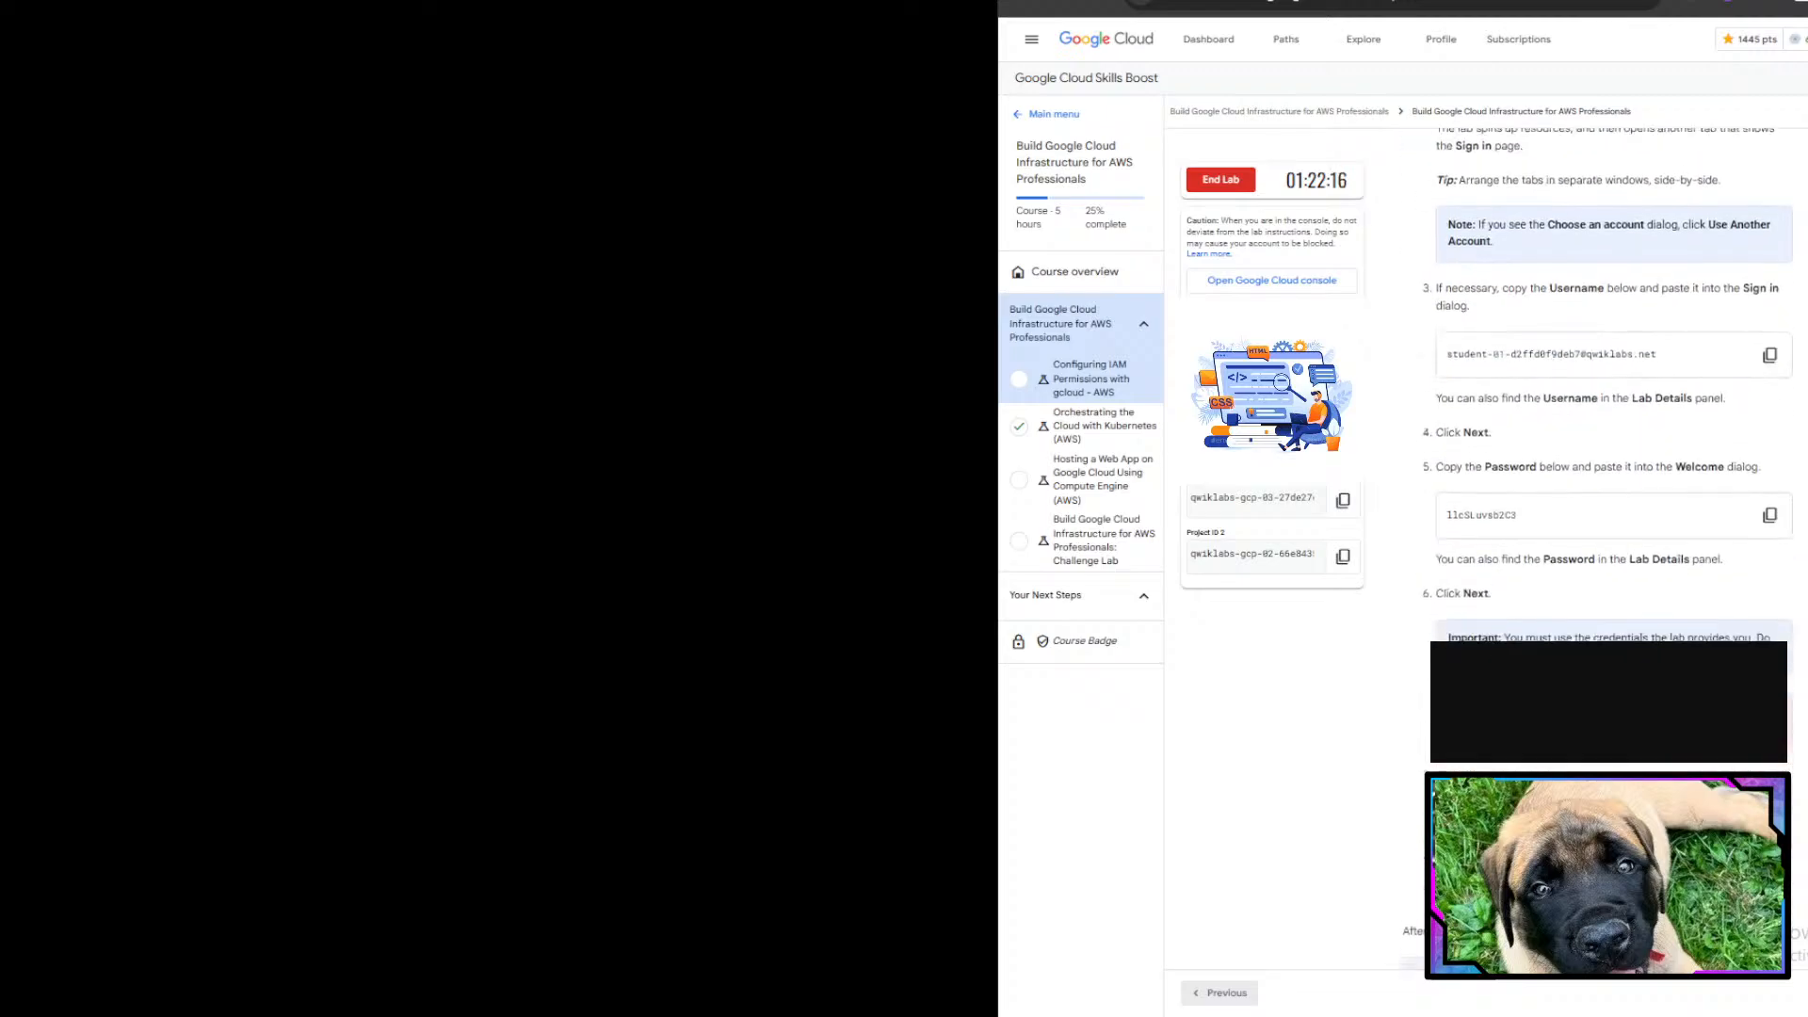
pyautogui.scroll(10, 1597, 452)
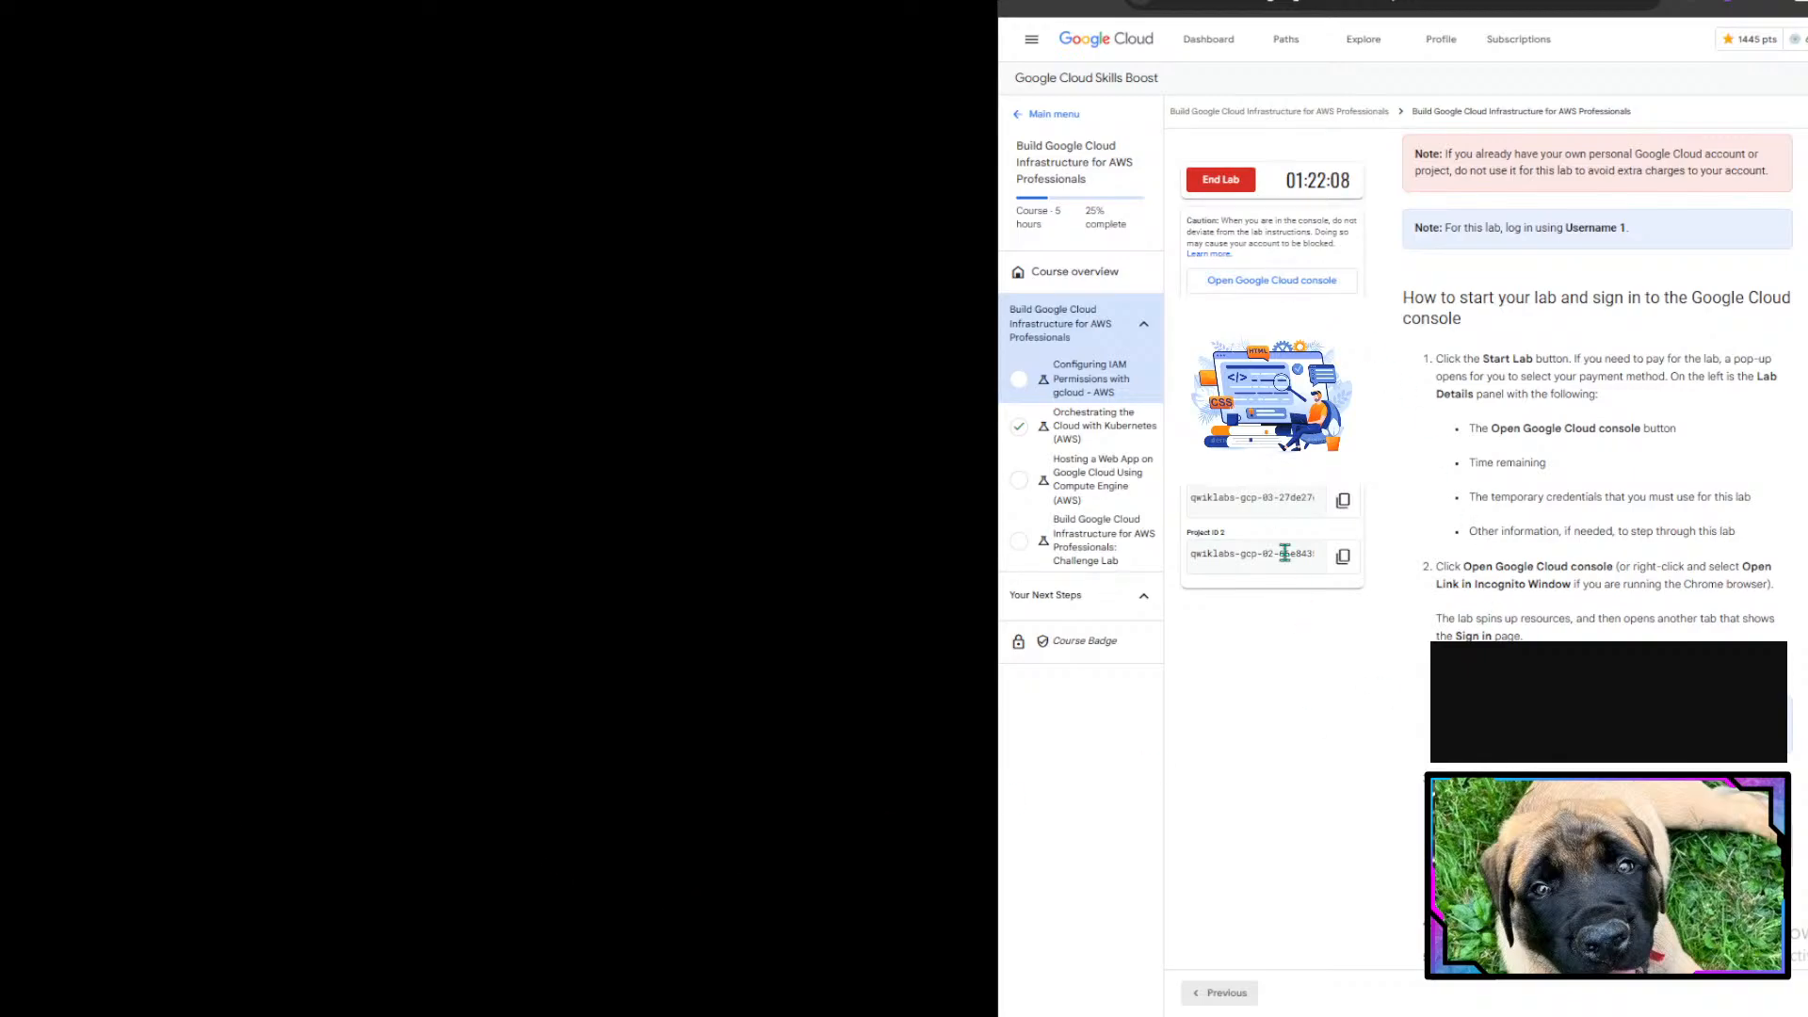
pyautogui.scroll(-5, 1601, 424)
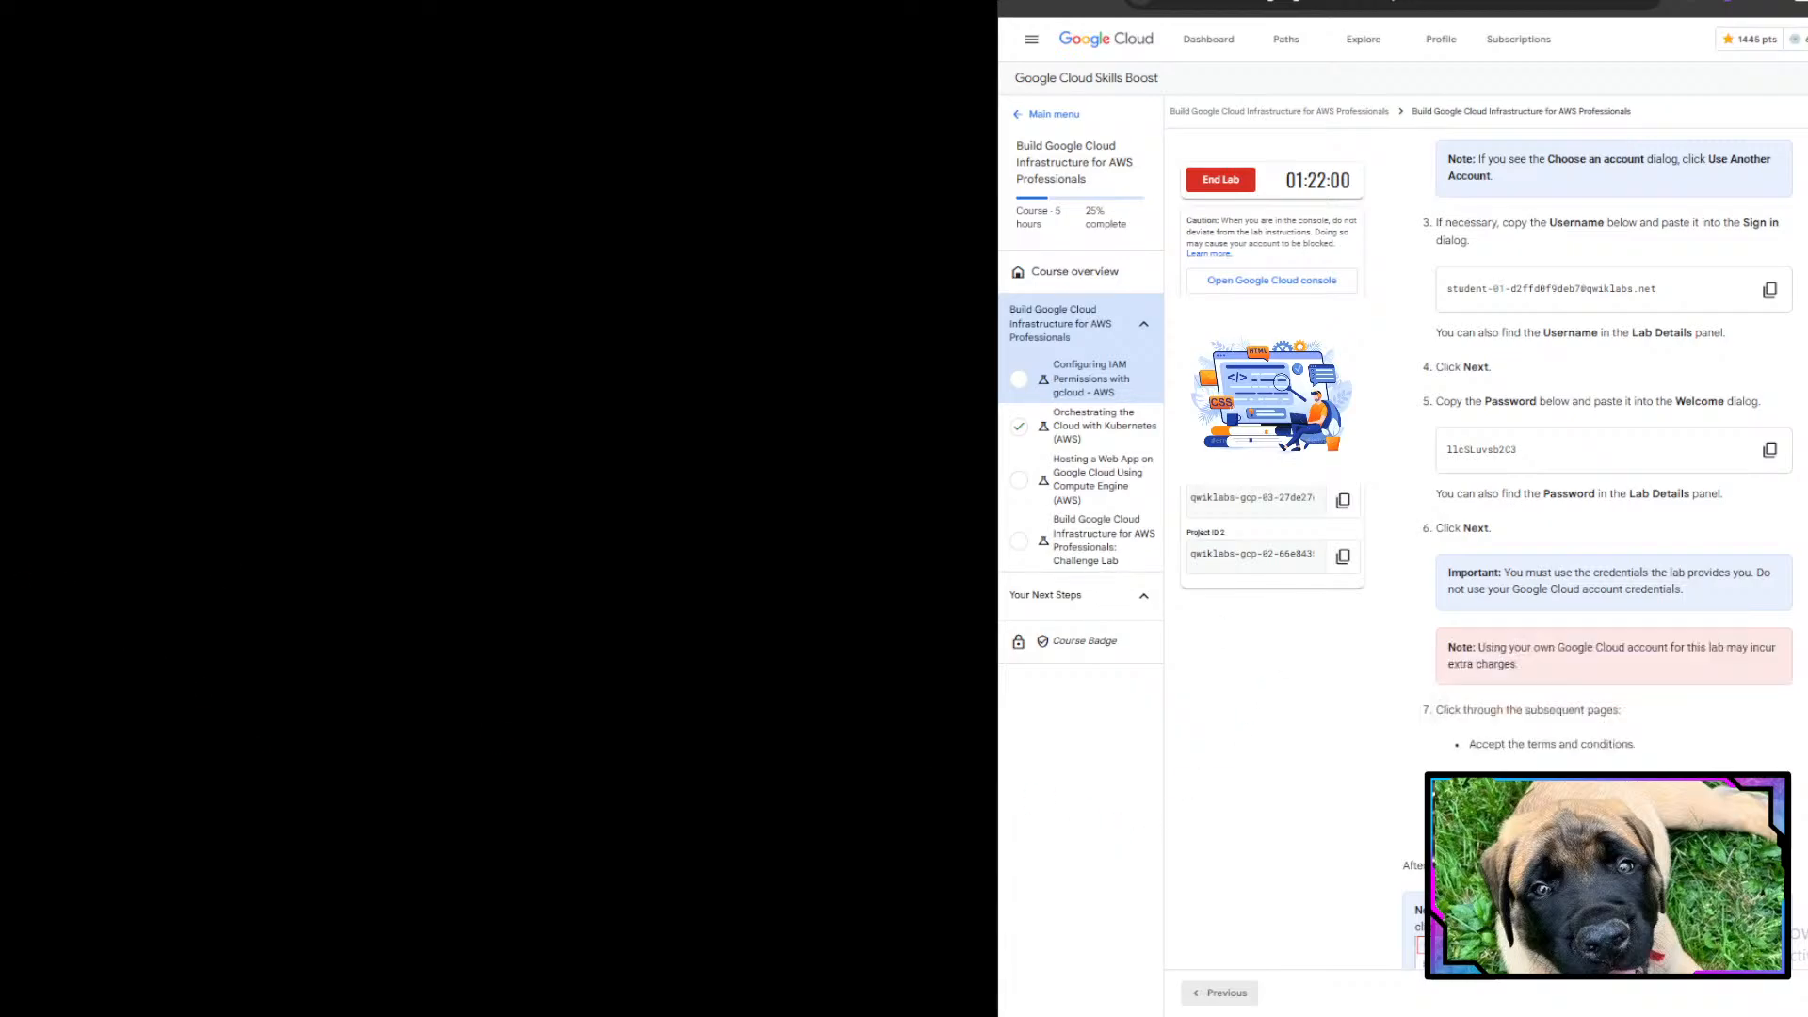
pyautogui.scroll(-7, 1516, 727)
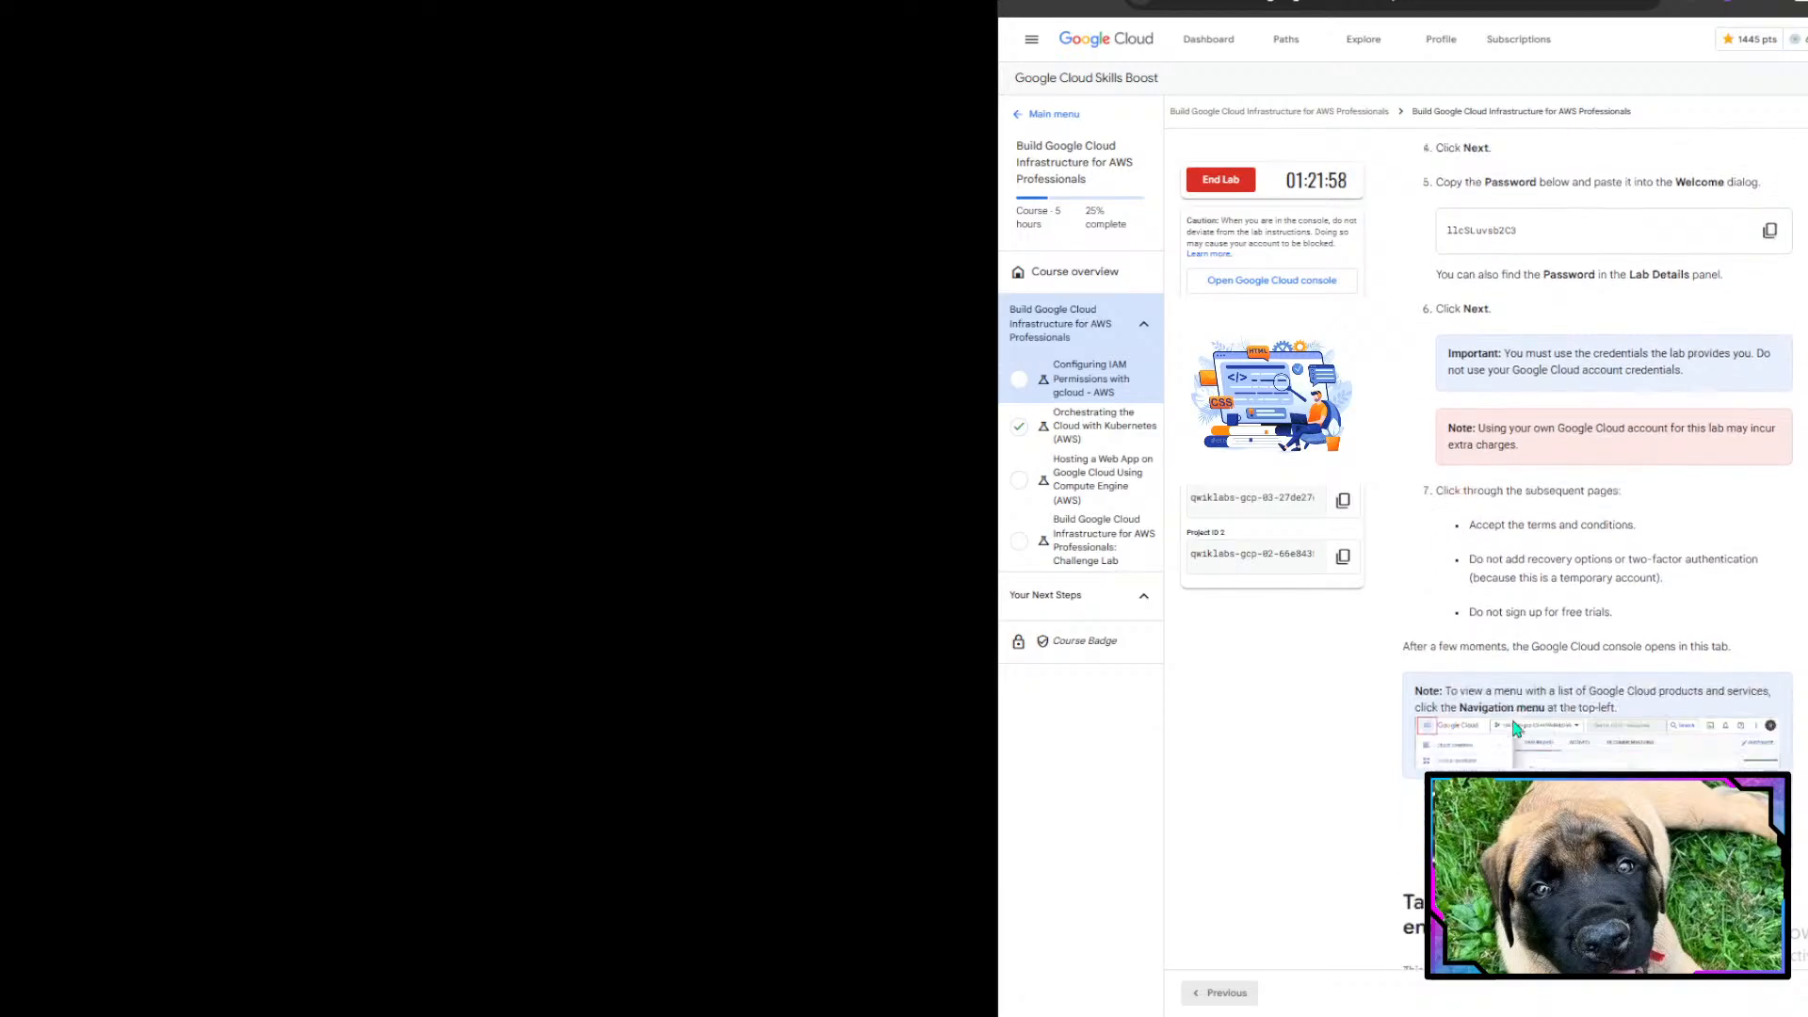
pyautogui.scroll(-3, 1516, 727)
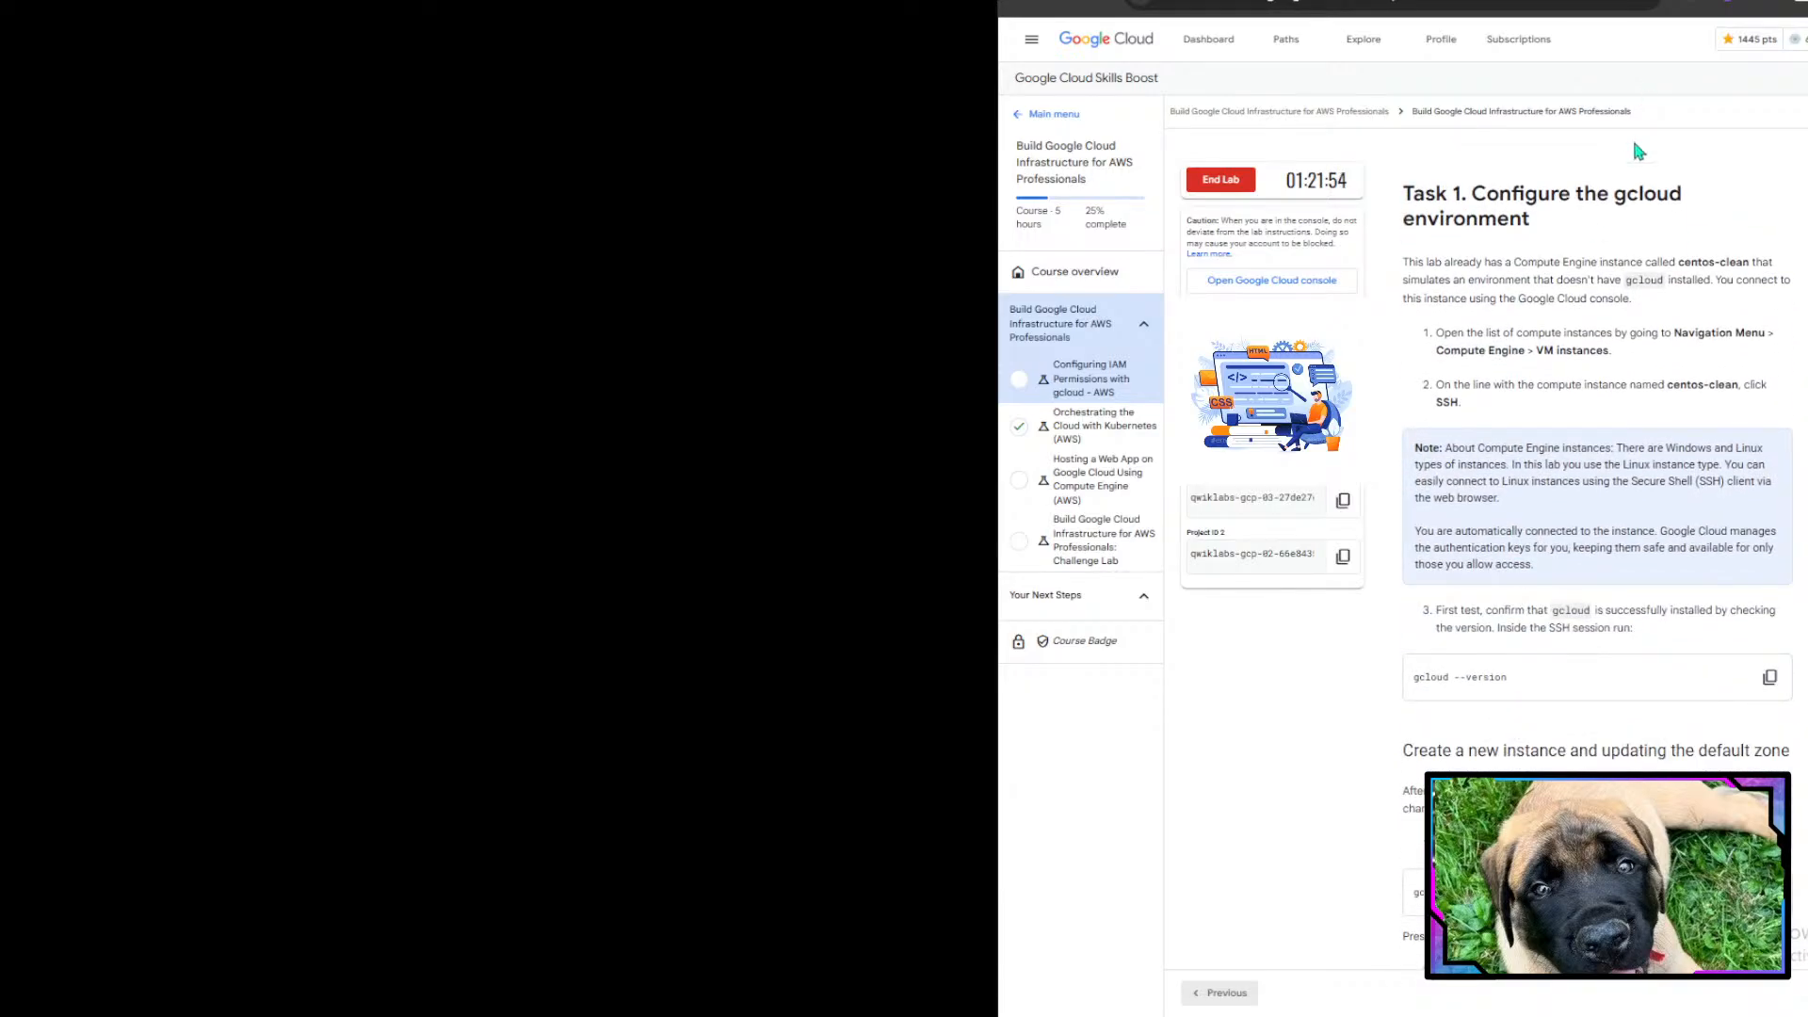
# - Open the Google Cloud console link in an incognito window and place it beside the lab instructions
pyautogui.rightClick(1281, 287)
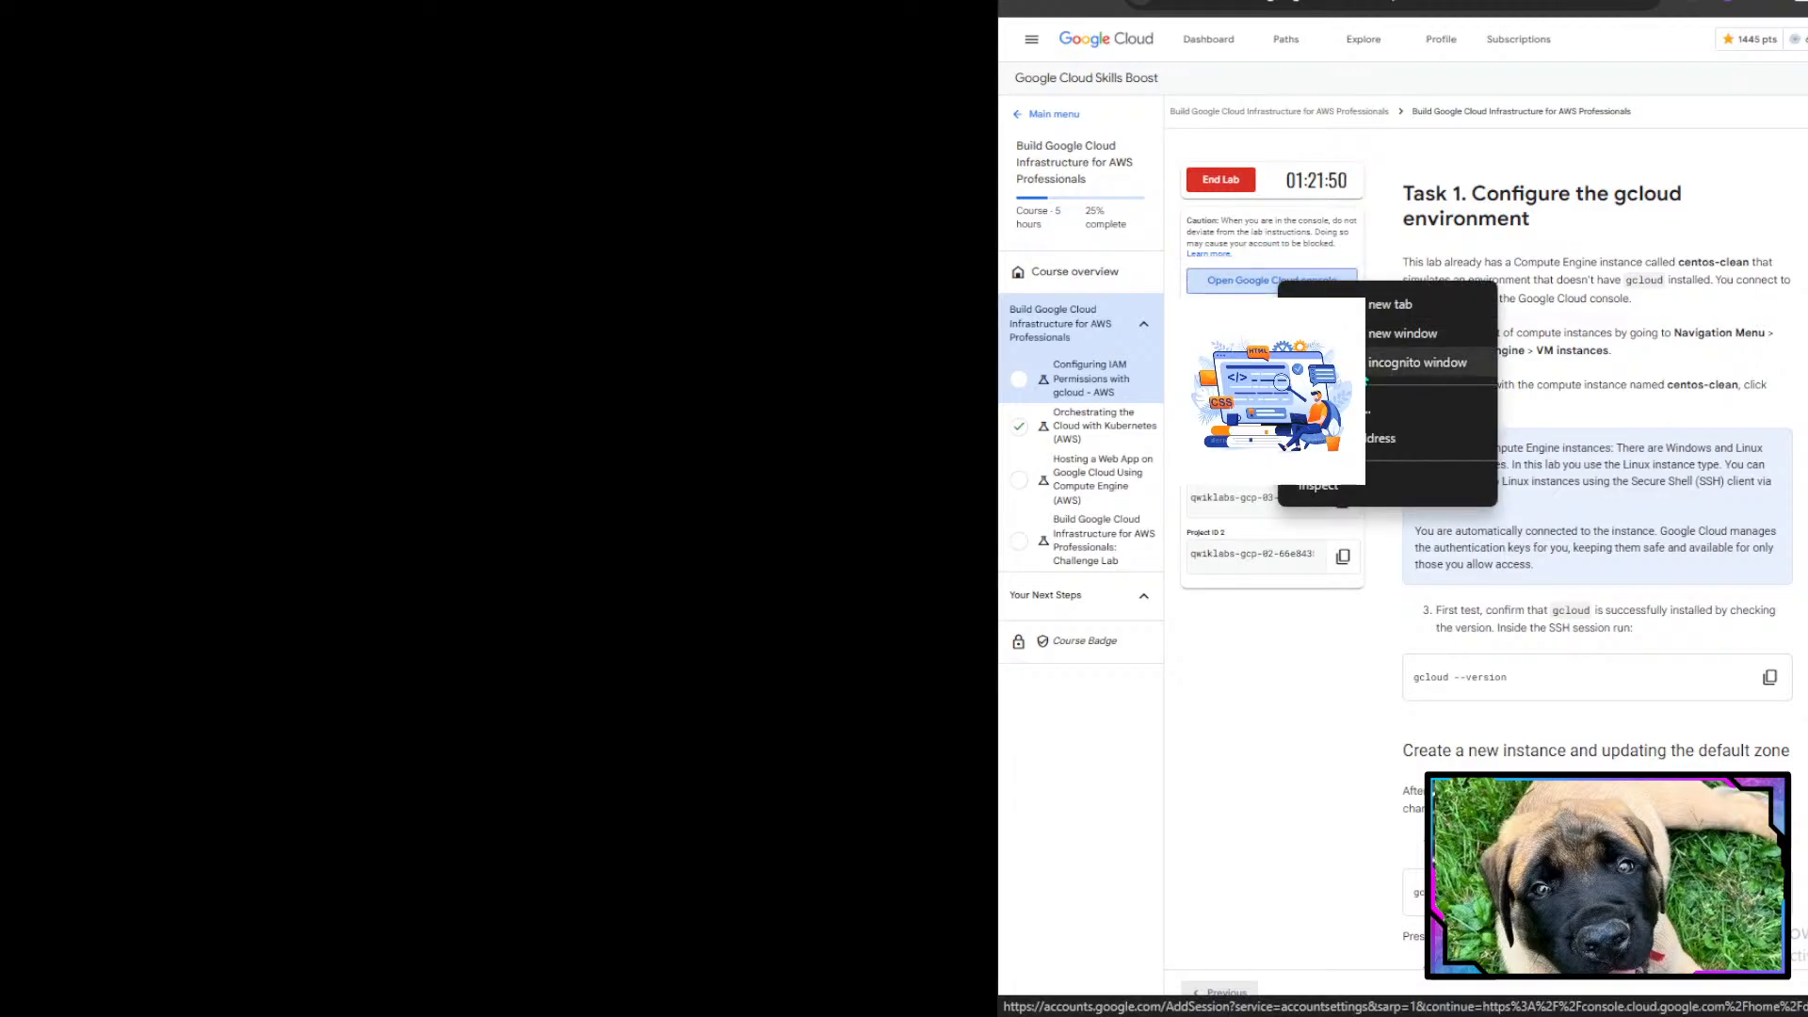
pyautogui.click(1422, 362)
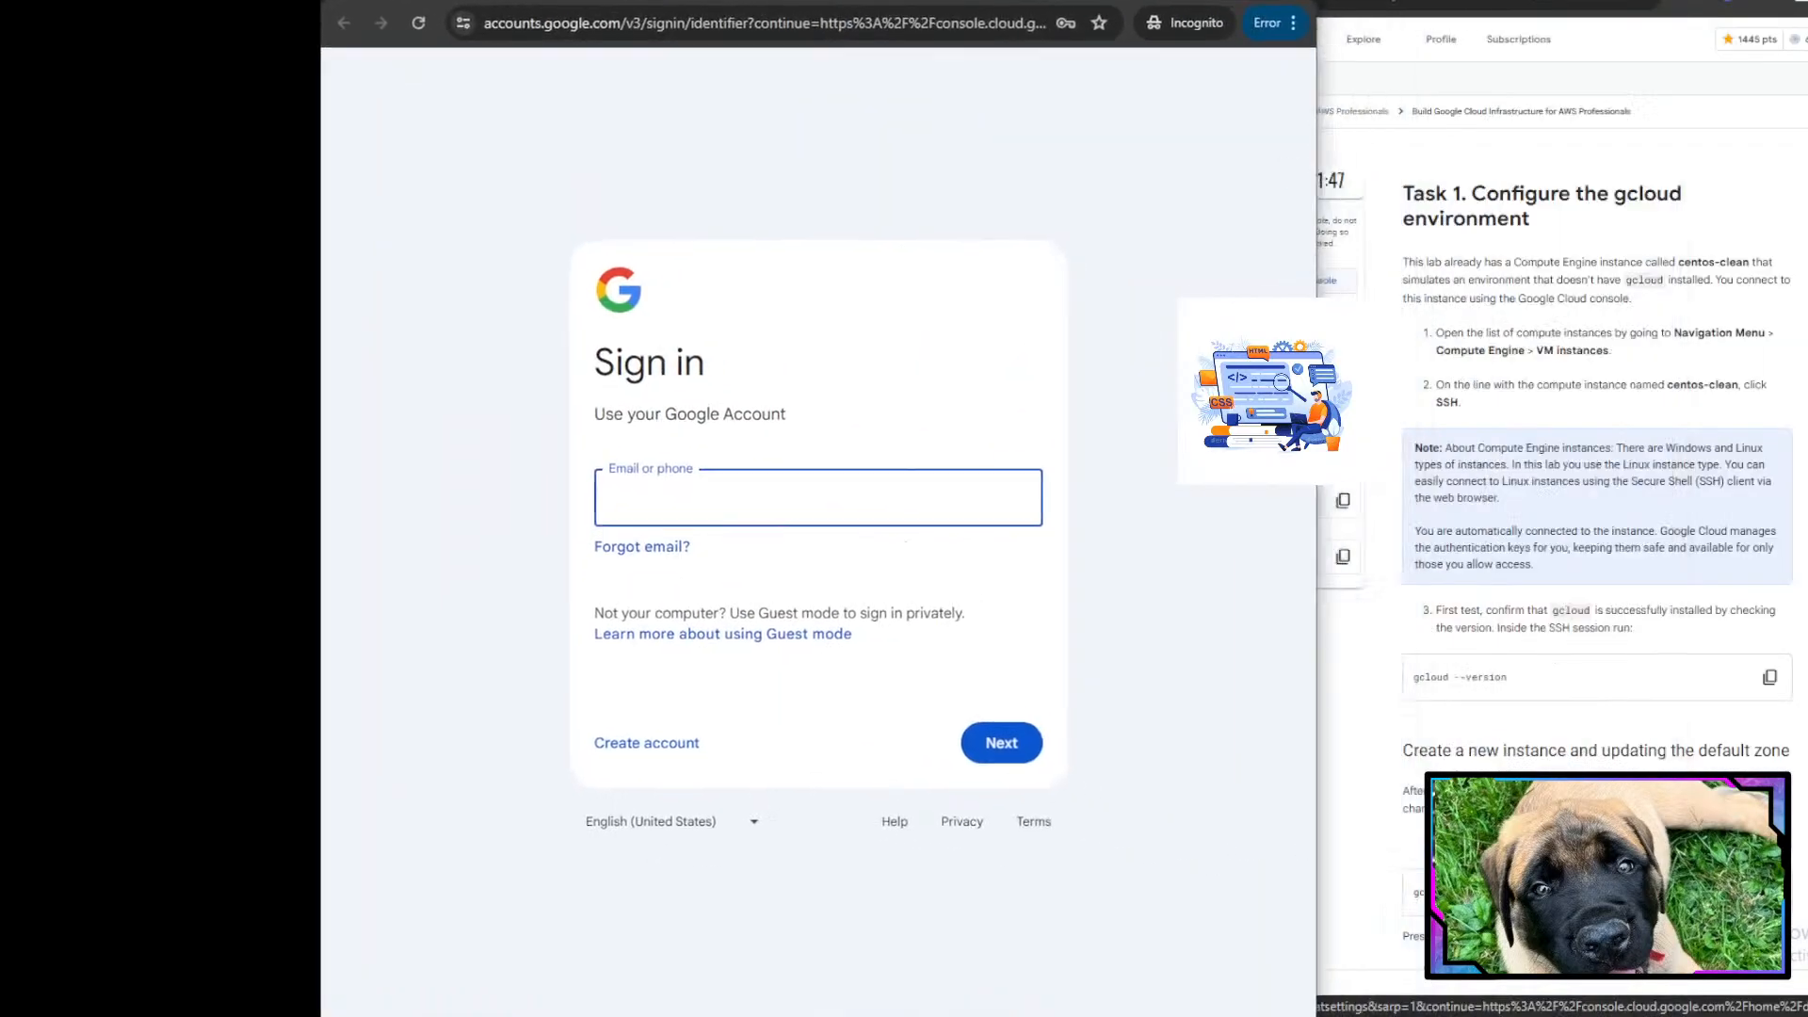
pyautogui.moveTo(847, 2); pyautogui.dragTo(525, 0)
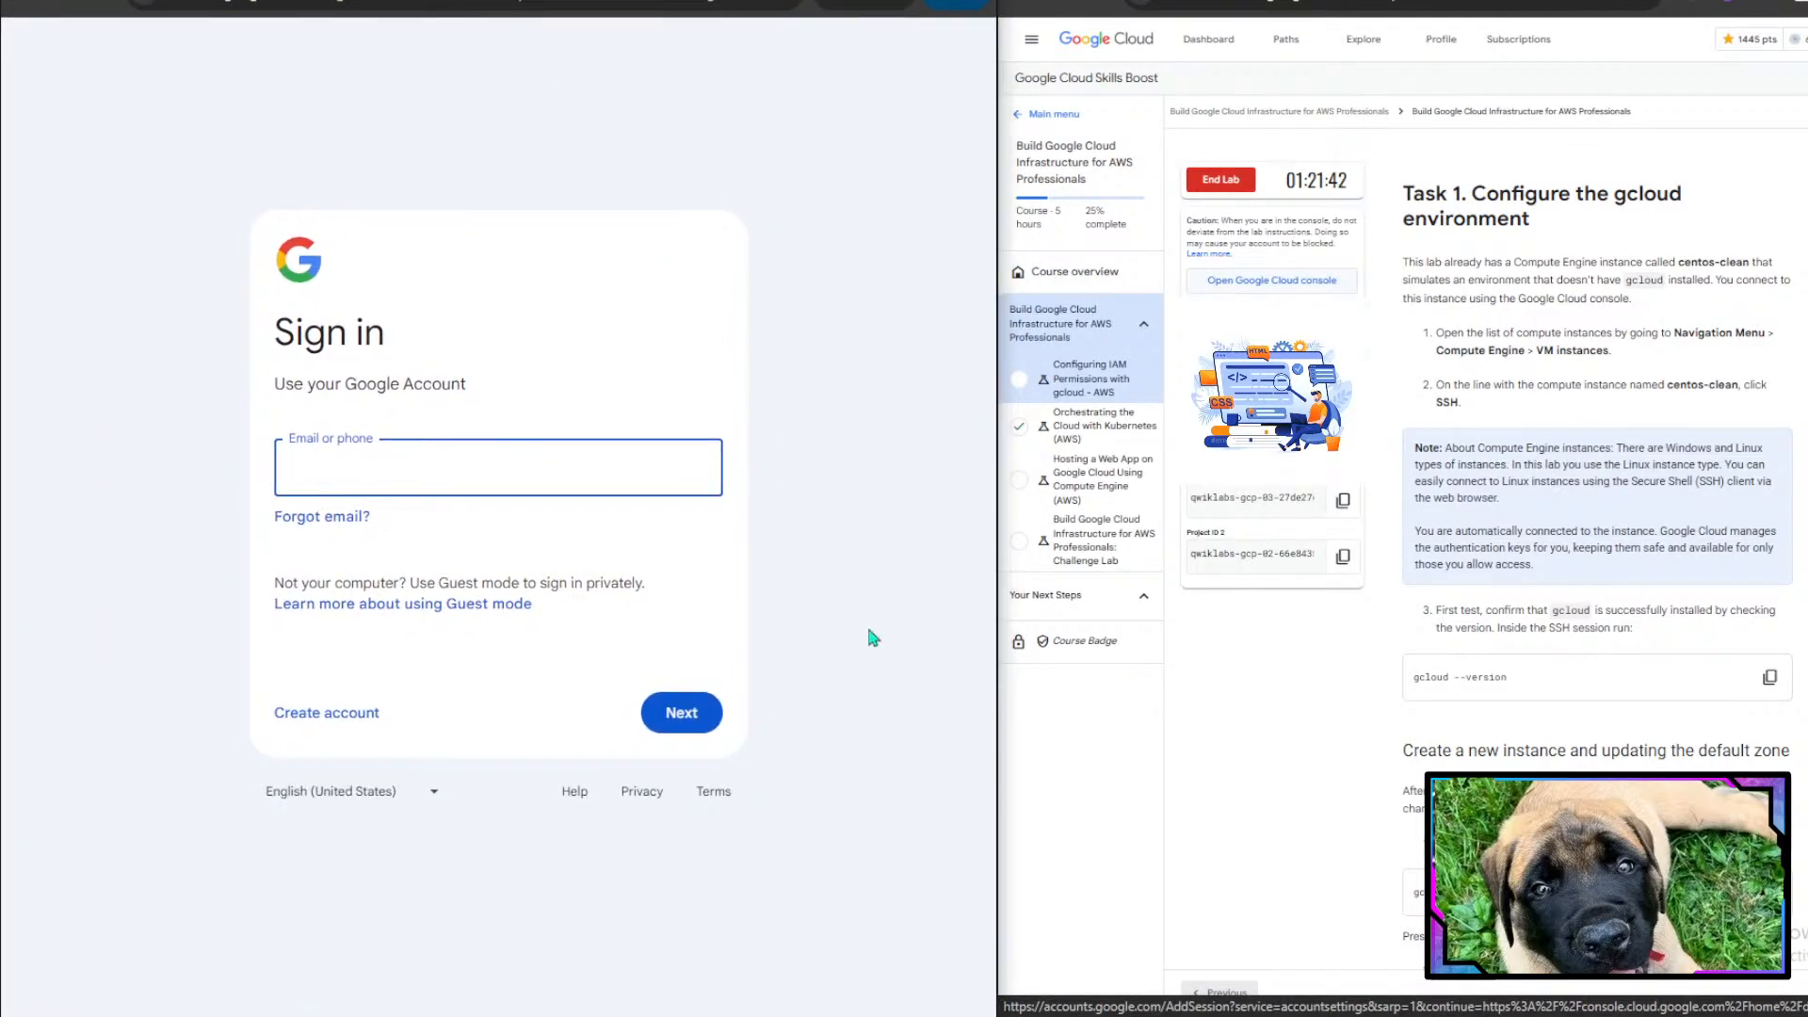
# - Paste the lab's student username into the sign-in e-mail field and continue
pyautogui.click(1342, 331)
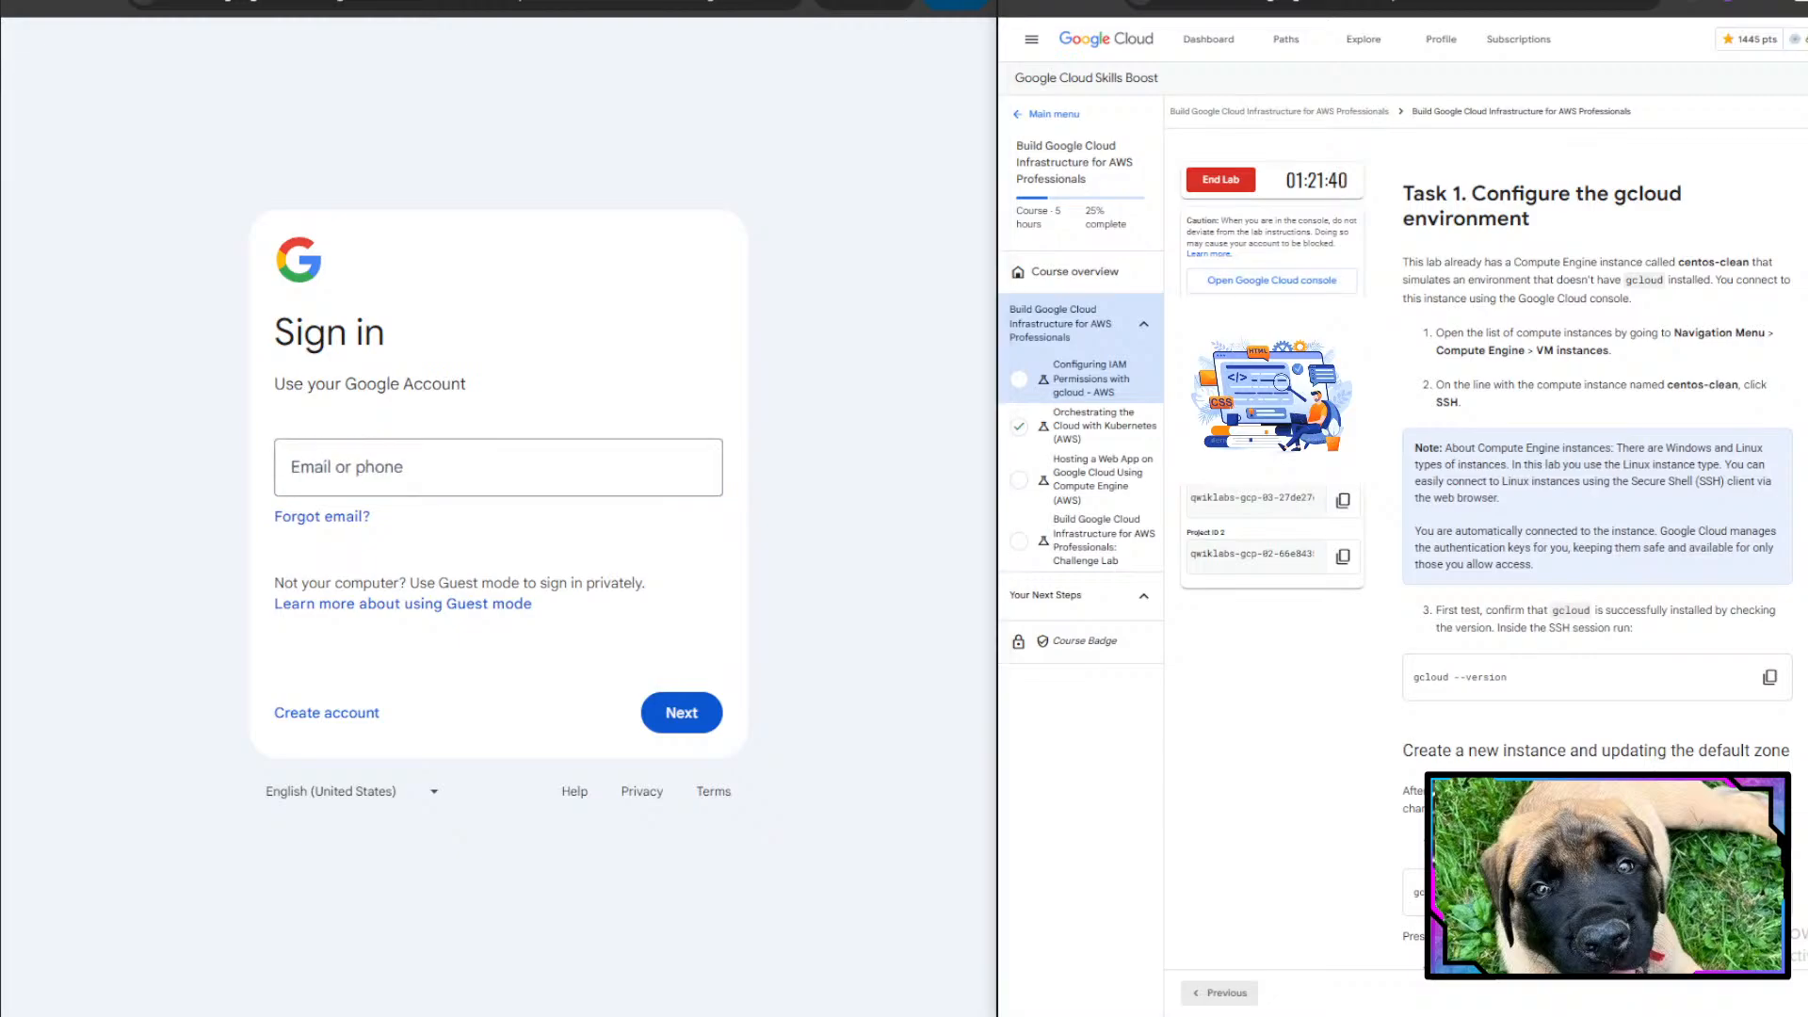
pyautogui.click(546, 480)
pyautogui.hotkey('ctrl', 'v')
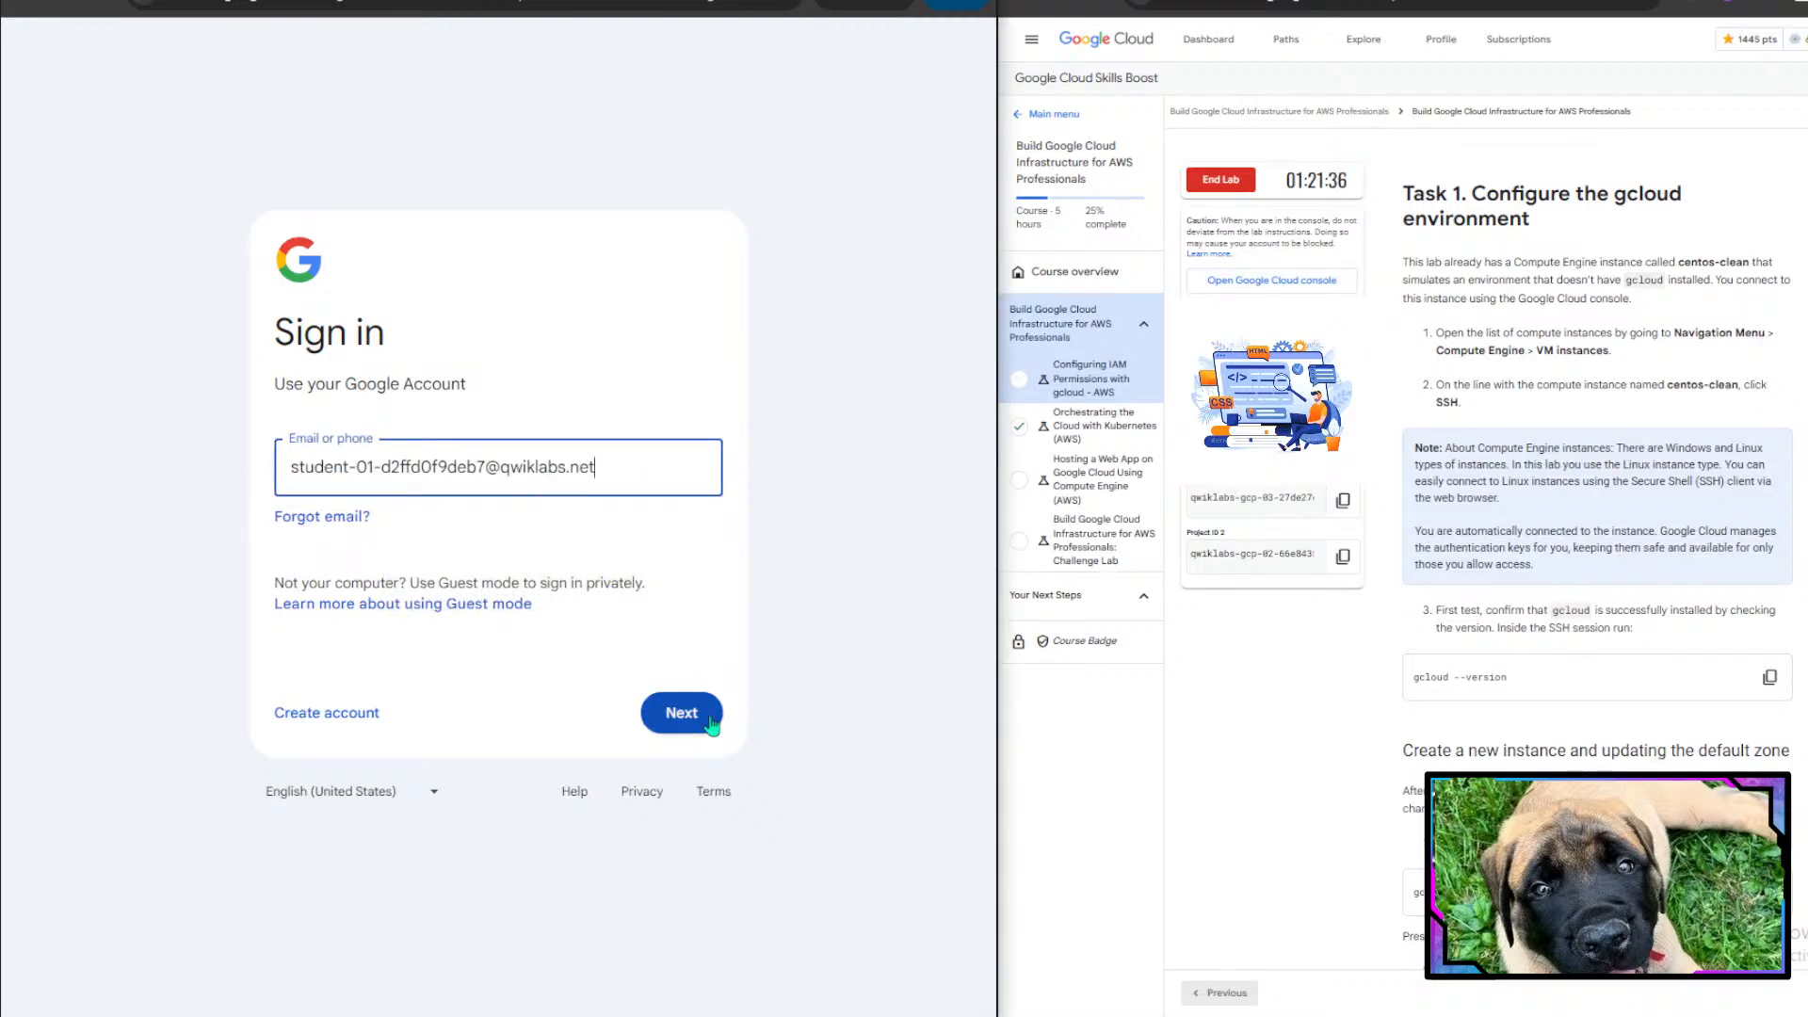
pyautogui.click(711, 722)
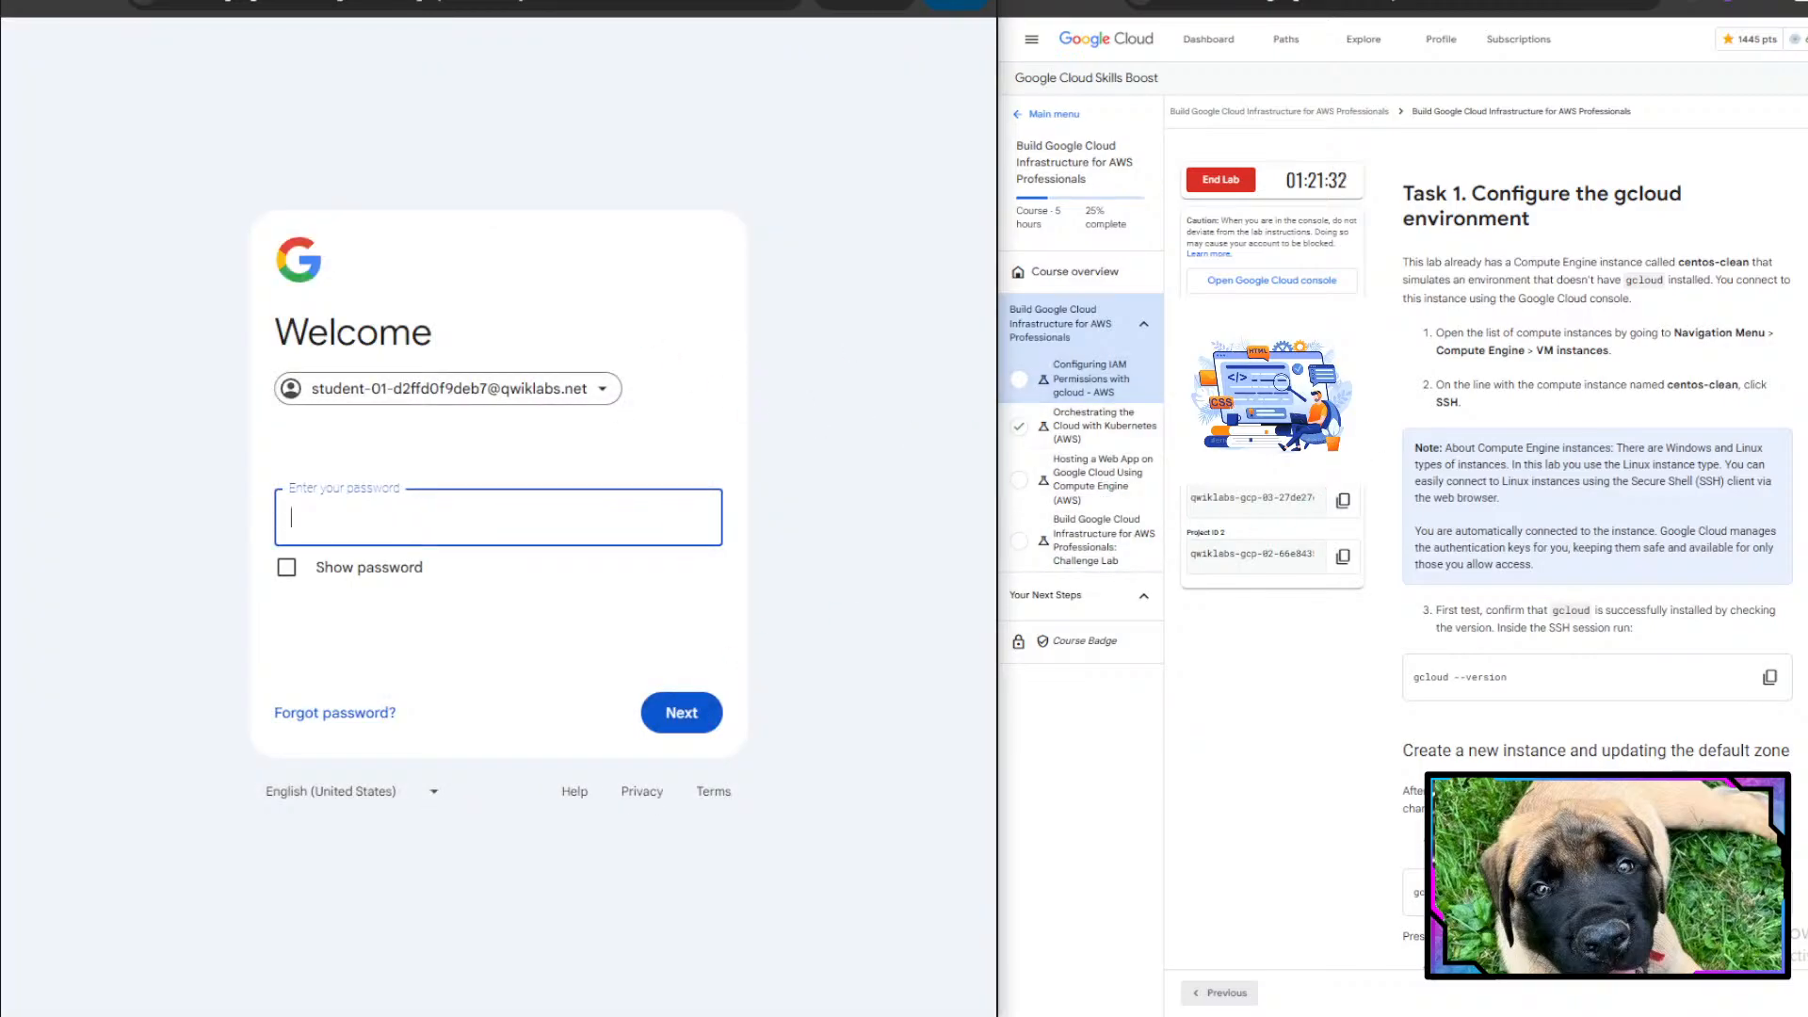
# - Paste the lab's account password to sign in, then accept the new account's terms
pyautogui.click(395, 516)
pyautogui.hotkey('ctrl', 'v')
pyautogui.press('Return')
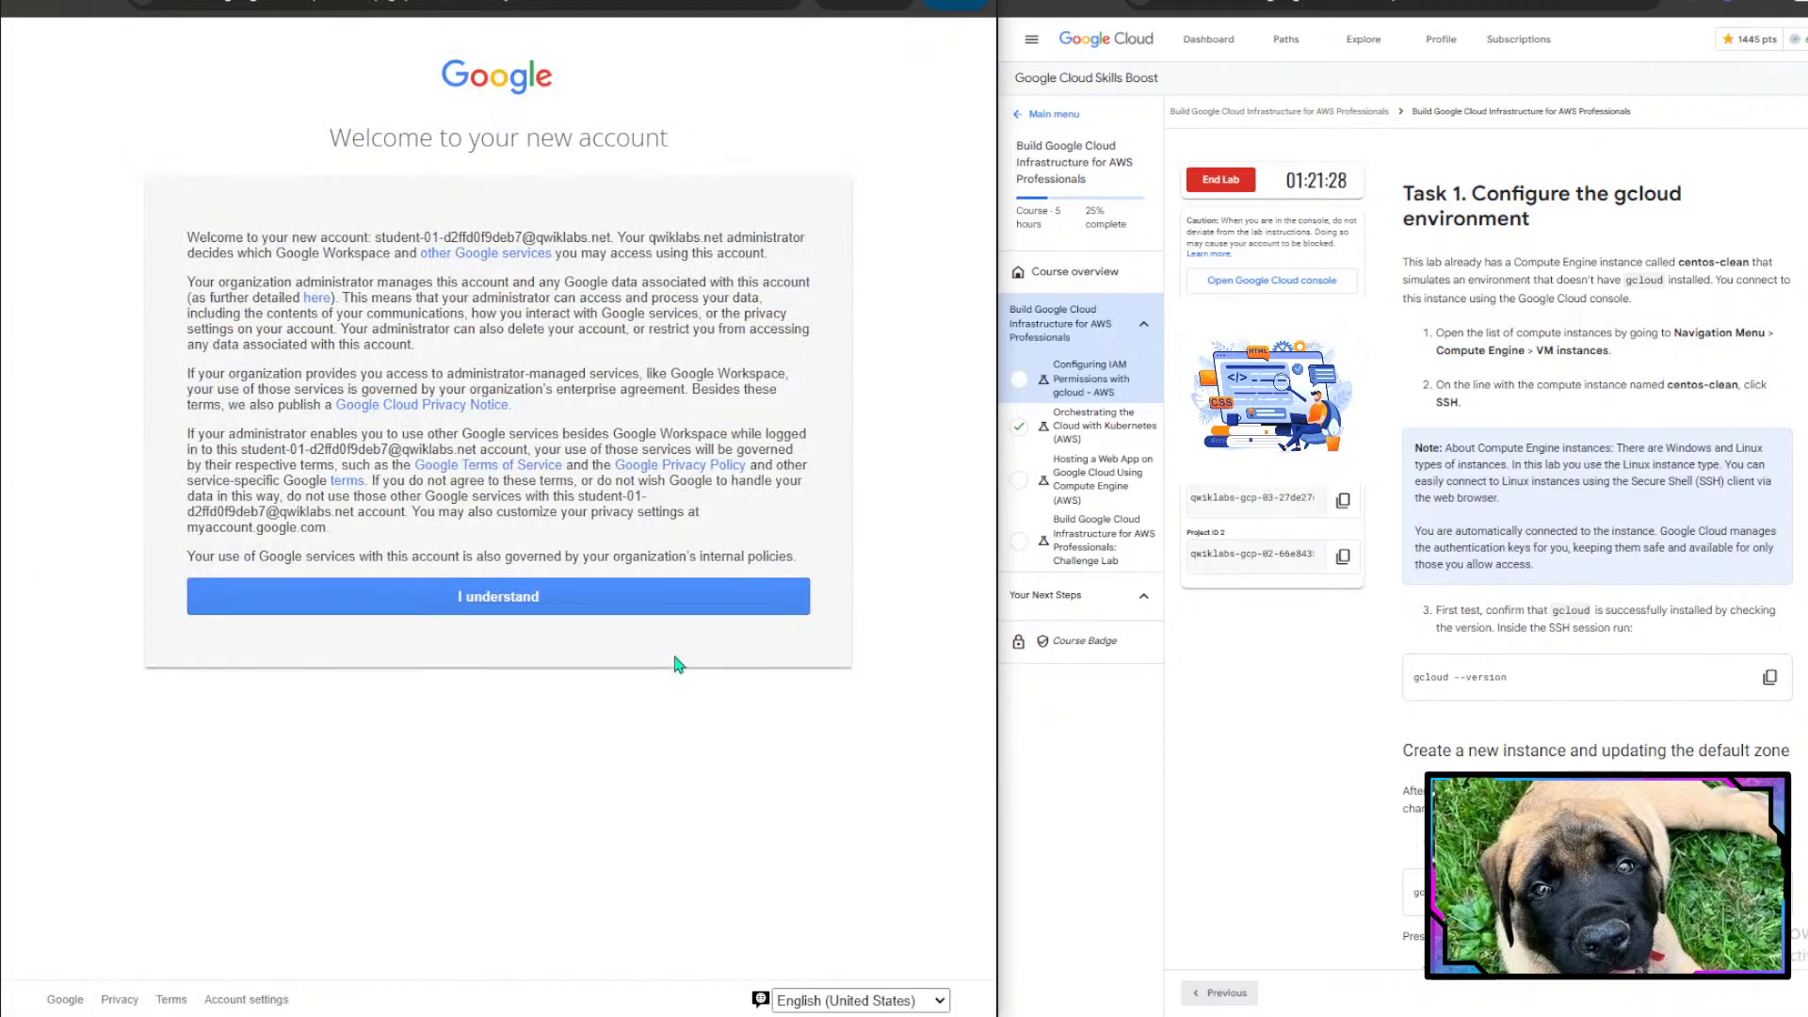
pyautogui.click(621, 610)
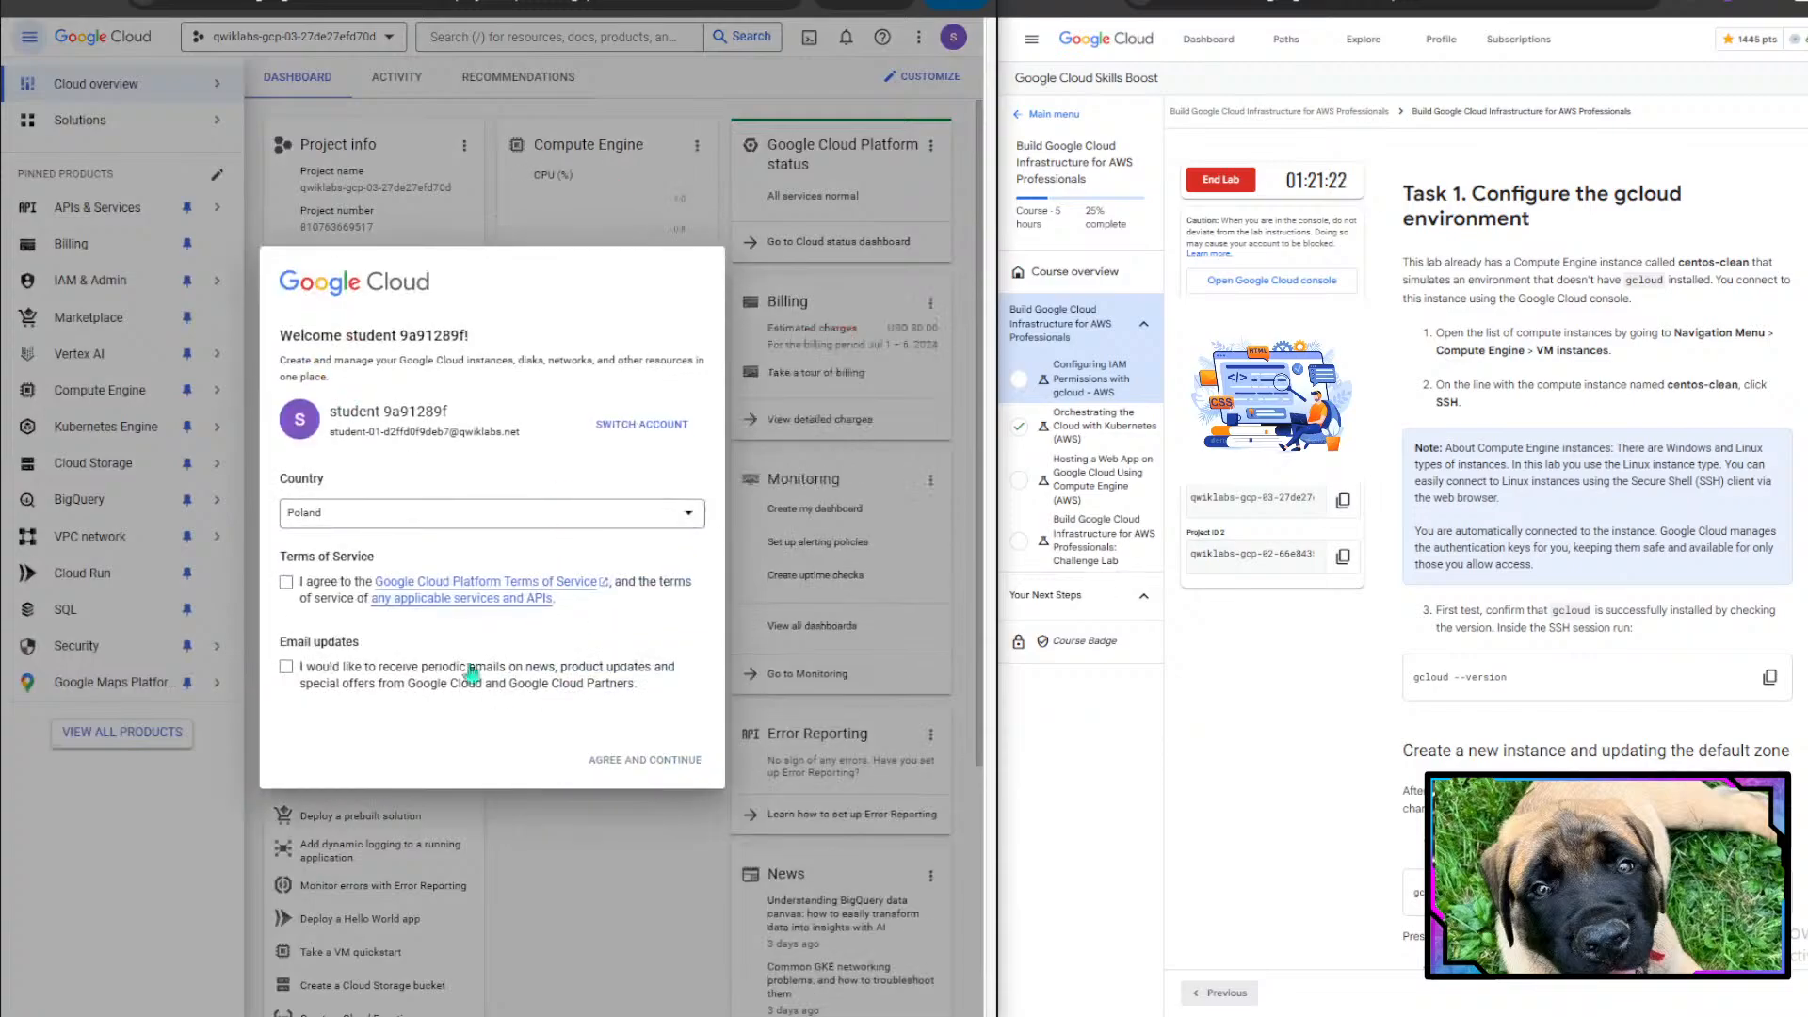
# - Agree to the Google Cloud Platform Terms of Service and continue into the console
pyautogui.click(286, 582)
pyautogui.click(698, 761)
pyautogui.scroll(-1, 1530, 741)
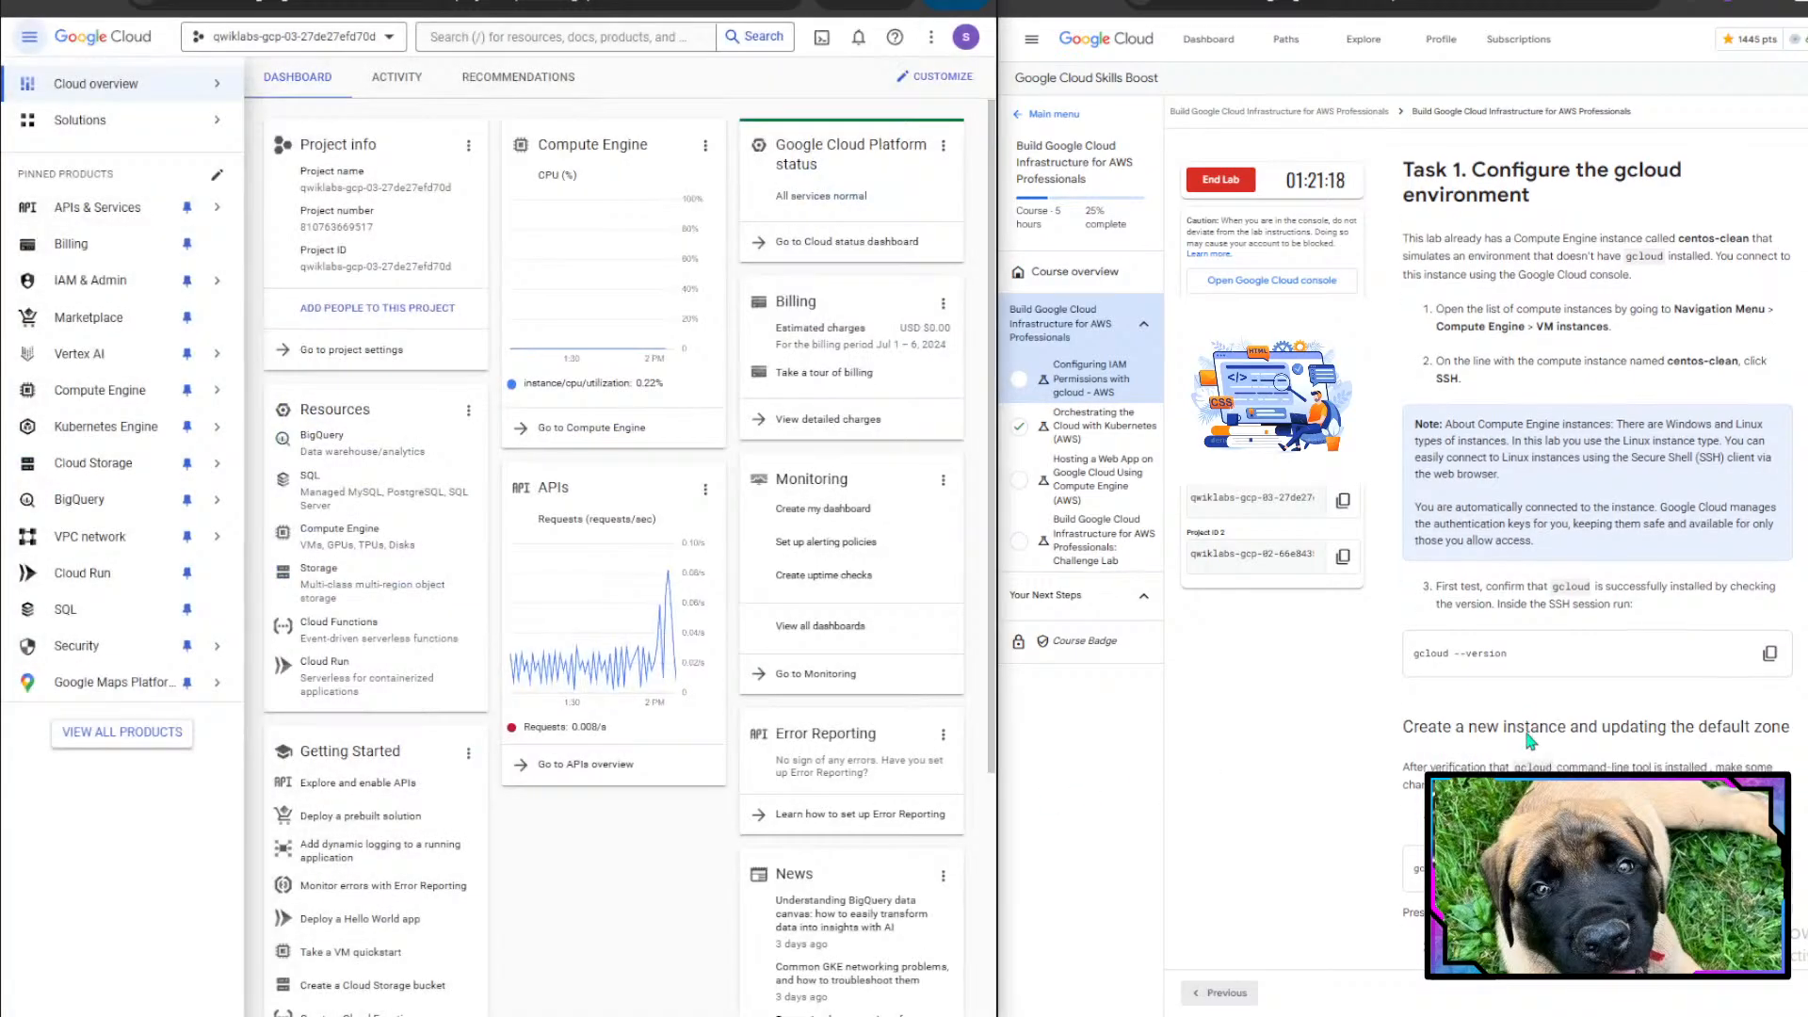
# - Read the Task 1 instructions for configuring the gcloud environment on the centos-clean instance
pyautogui.moveTo(1450, 171); pyautogui.dragTo(1671, 177)
pyautogui.click(1671, 176)
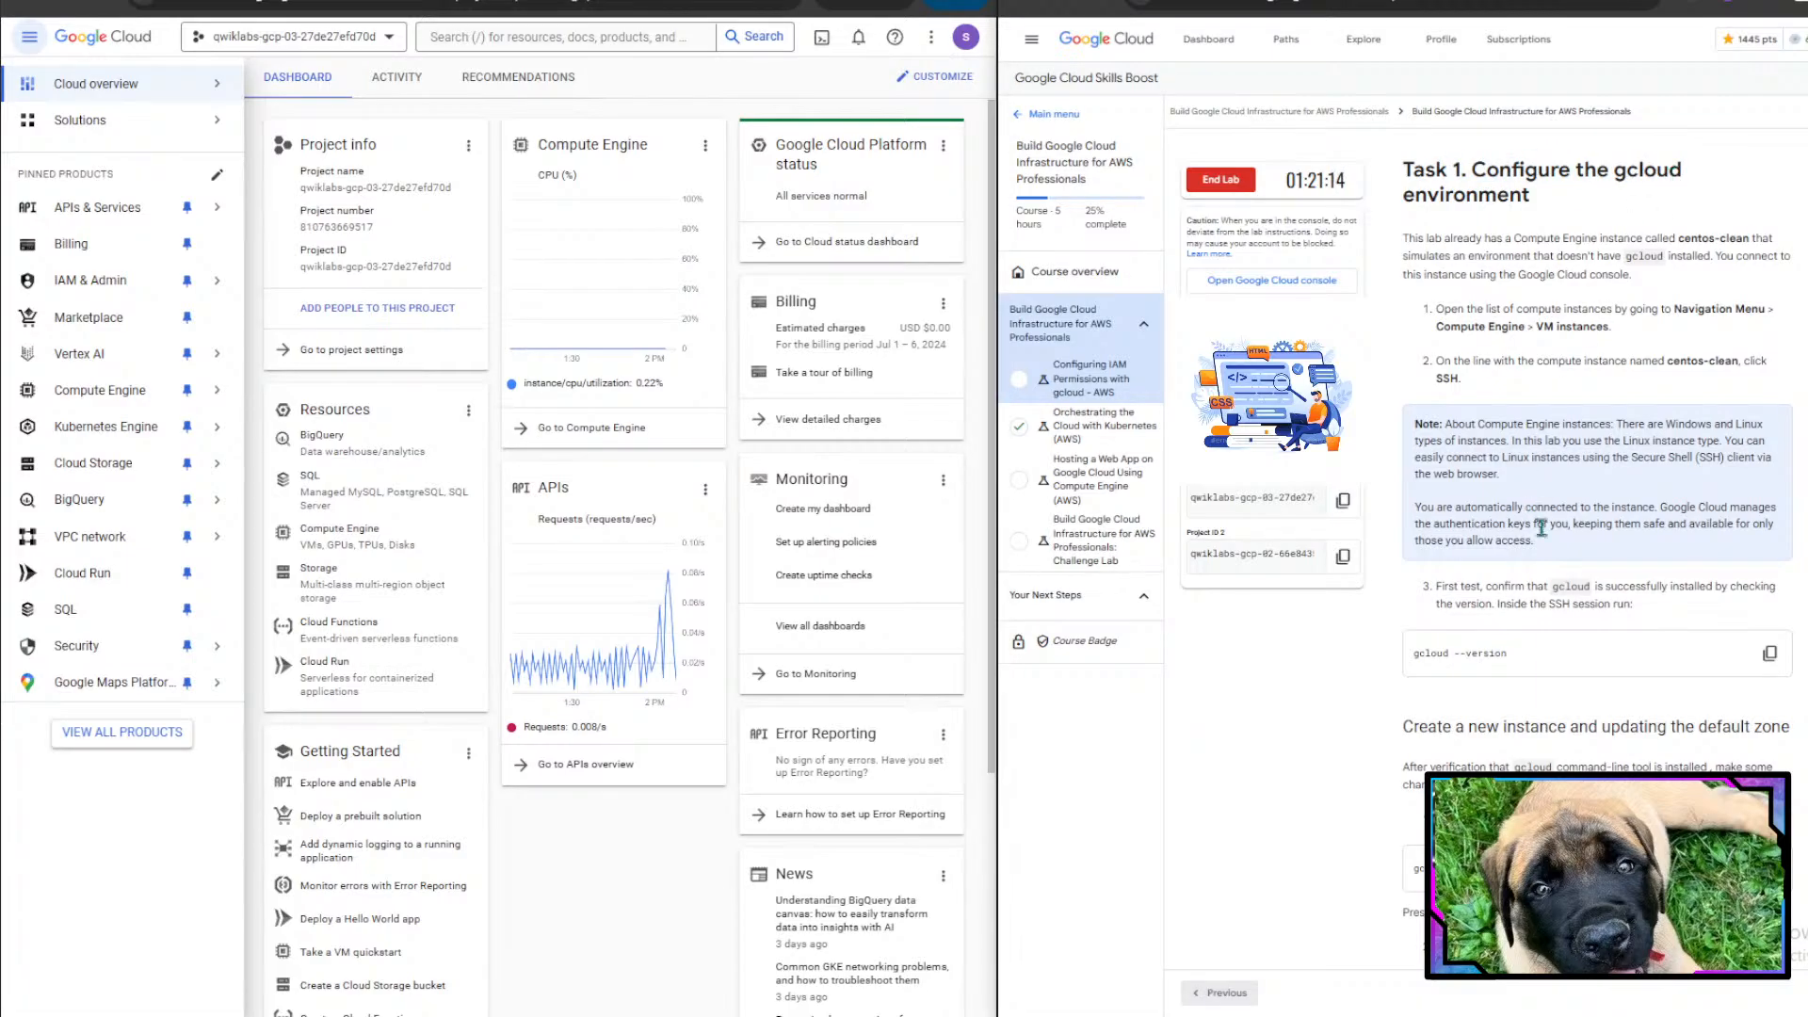
pyautogui.scroll(-2, 1542, 529)
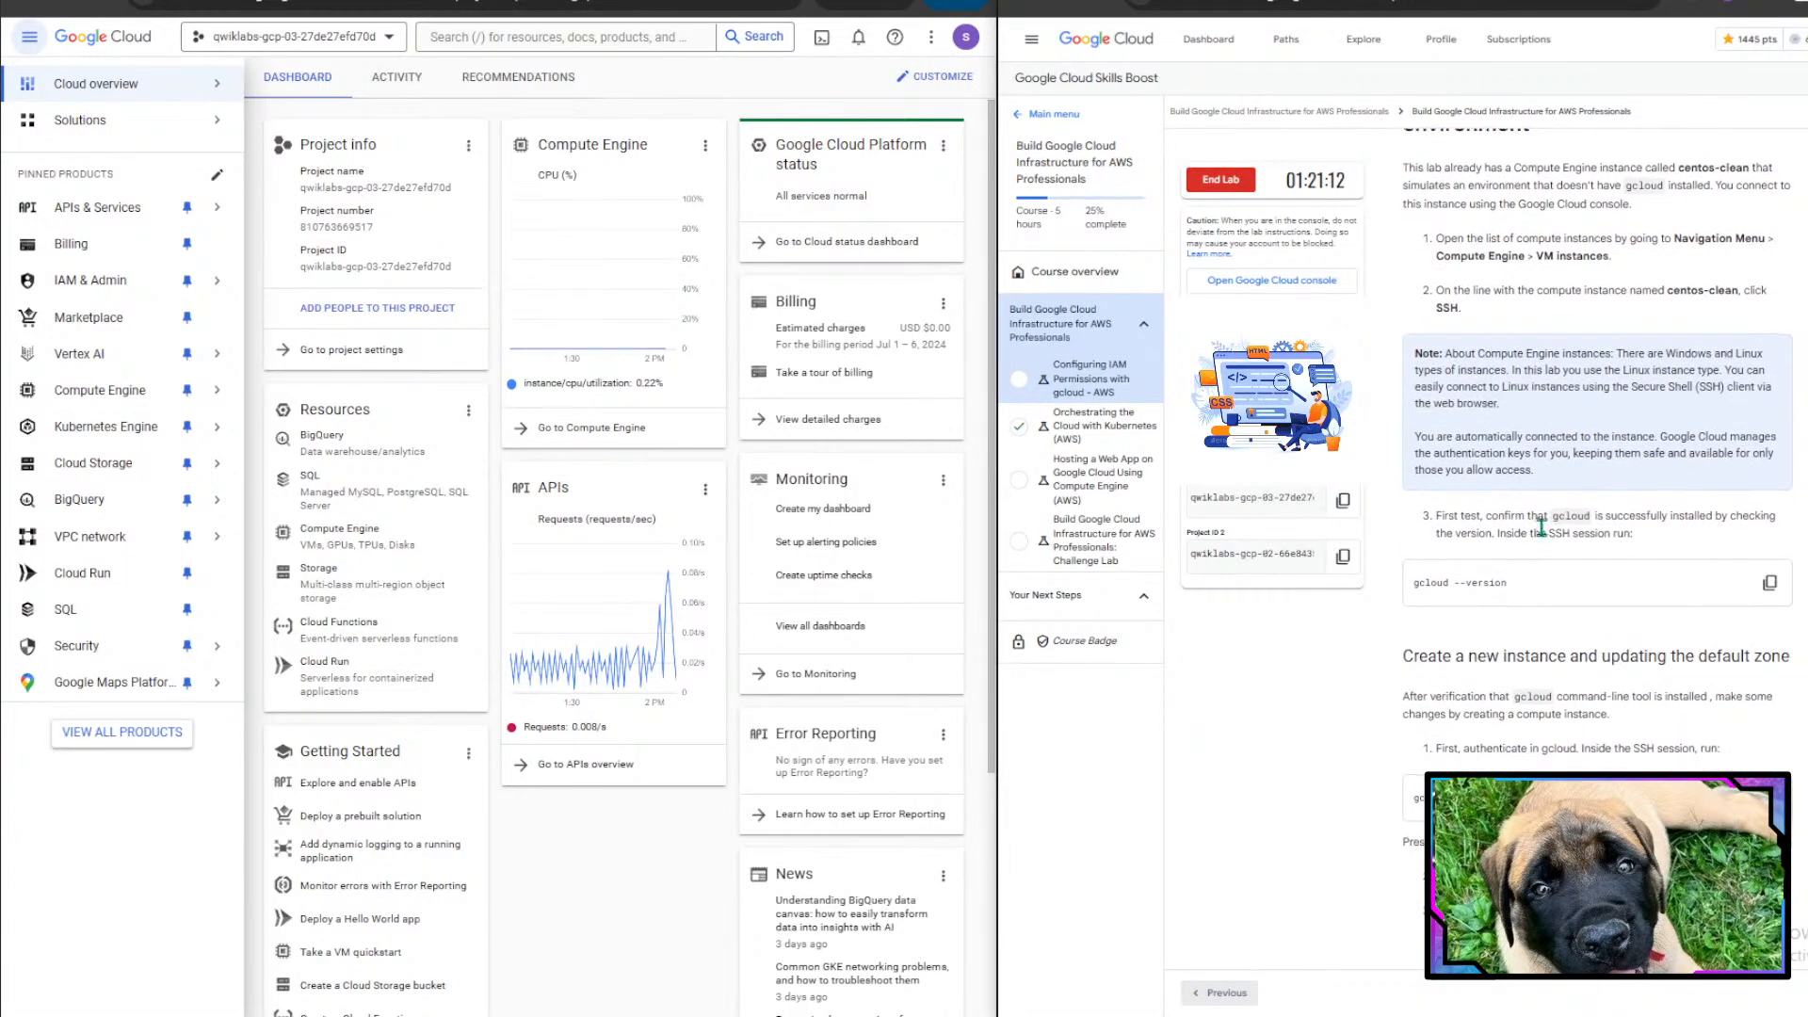
pyautogui.moveTo(1403, 174); pyautogui.dragTo(1764, 207)
pyautogui.click(1759, 173)
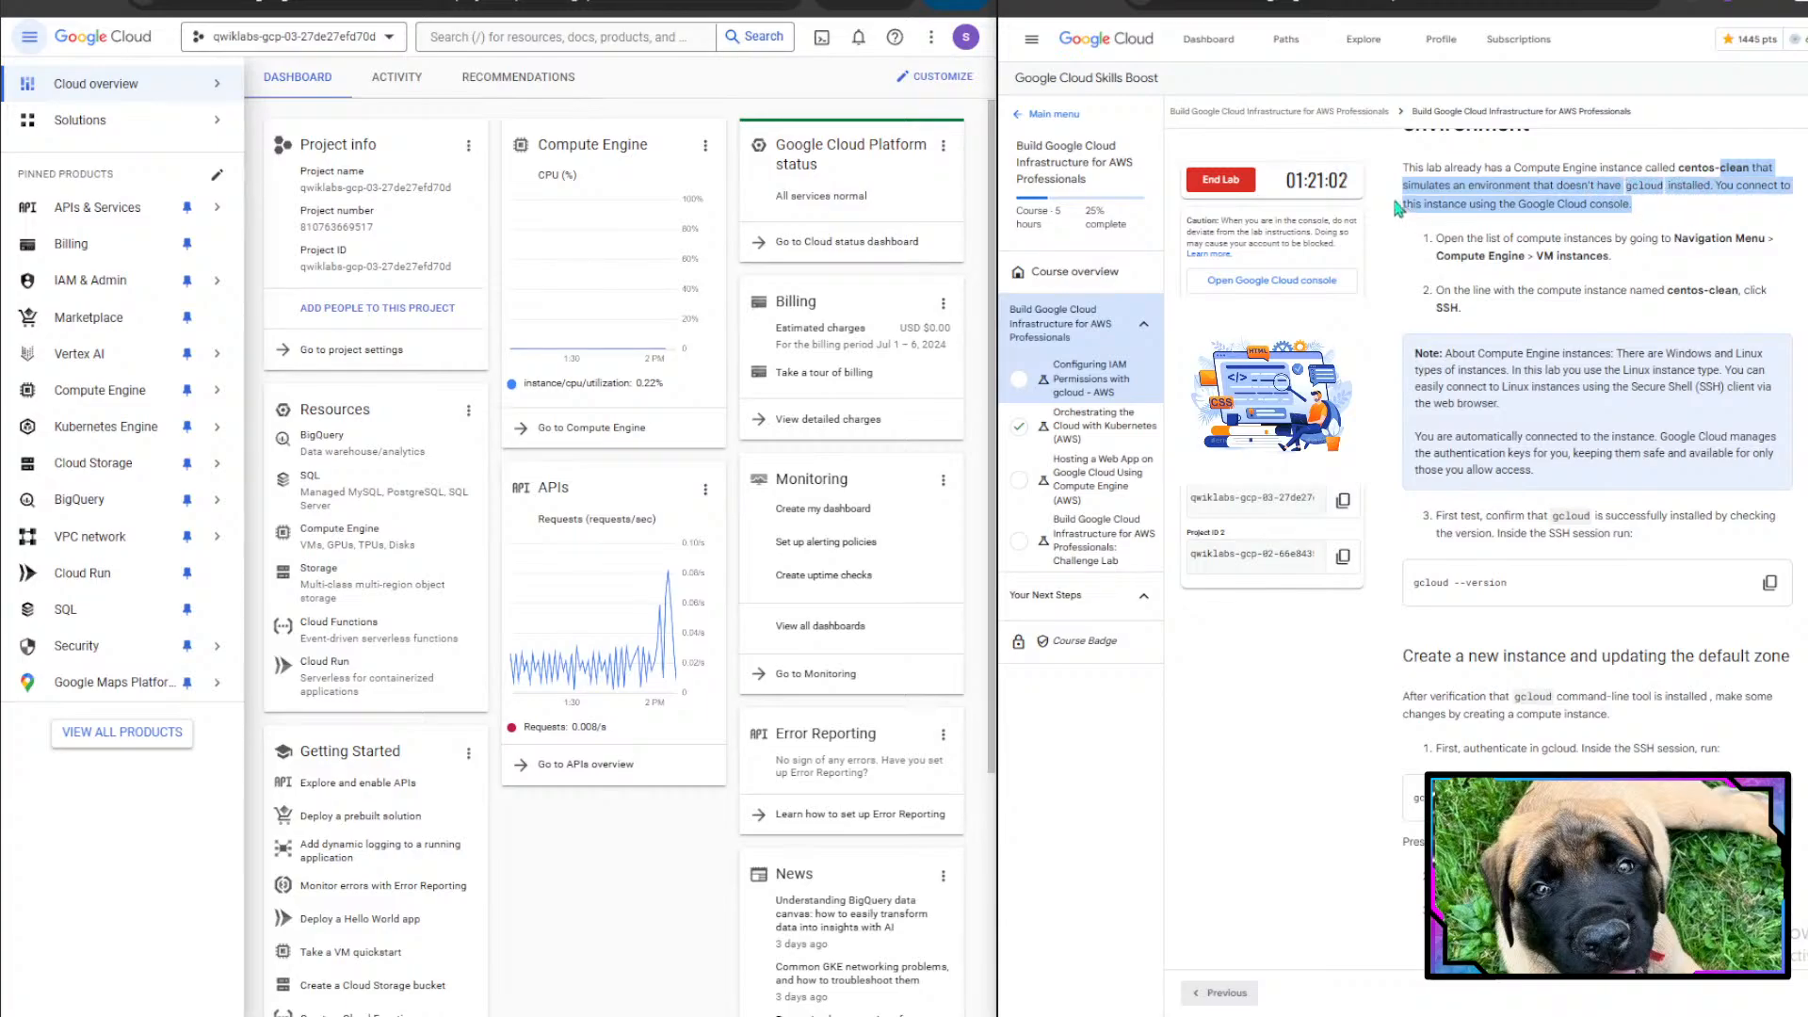
pyautogui.click(1469, 209)
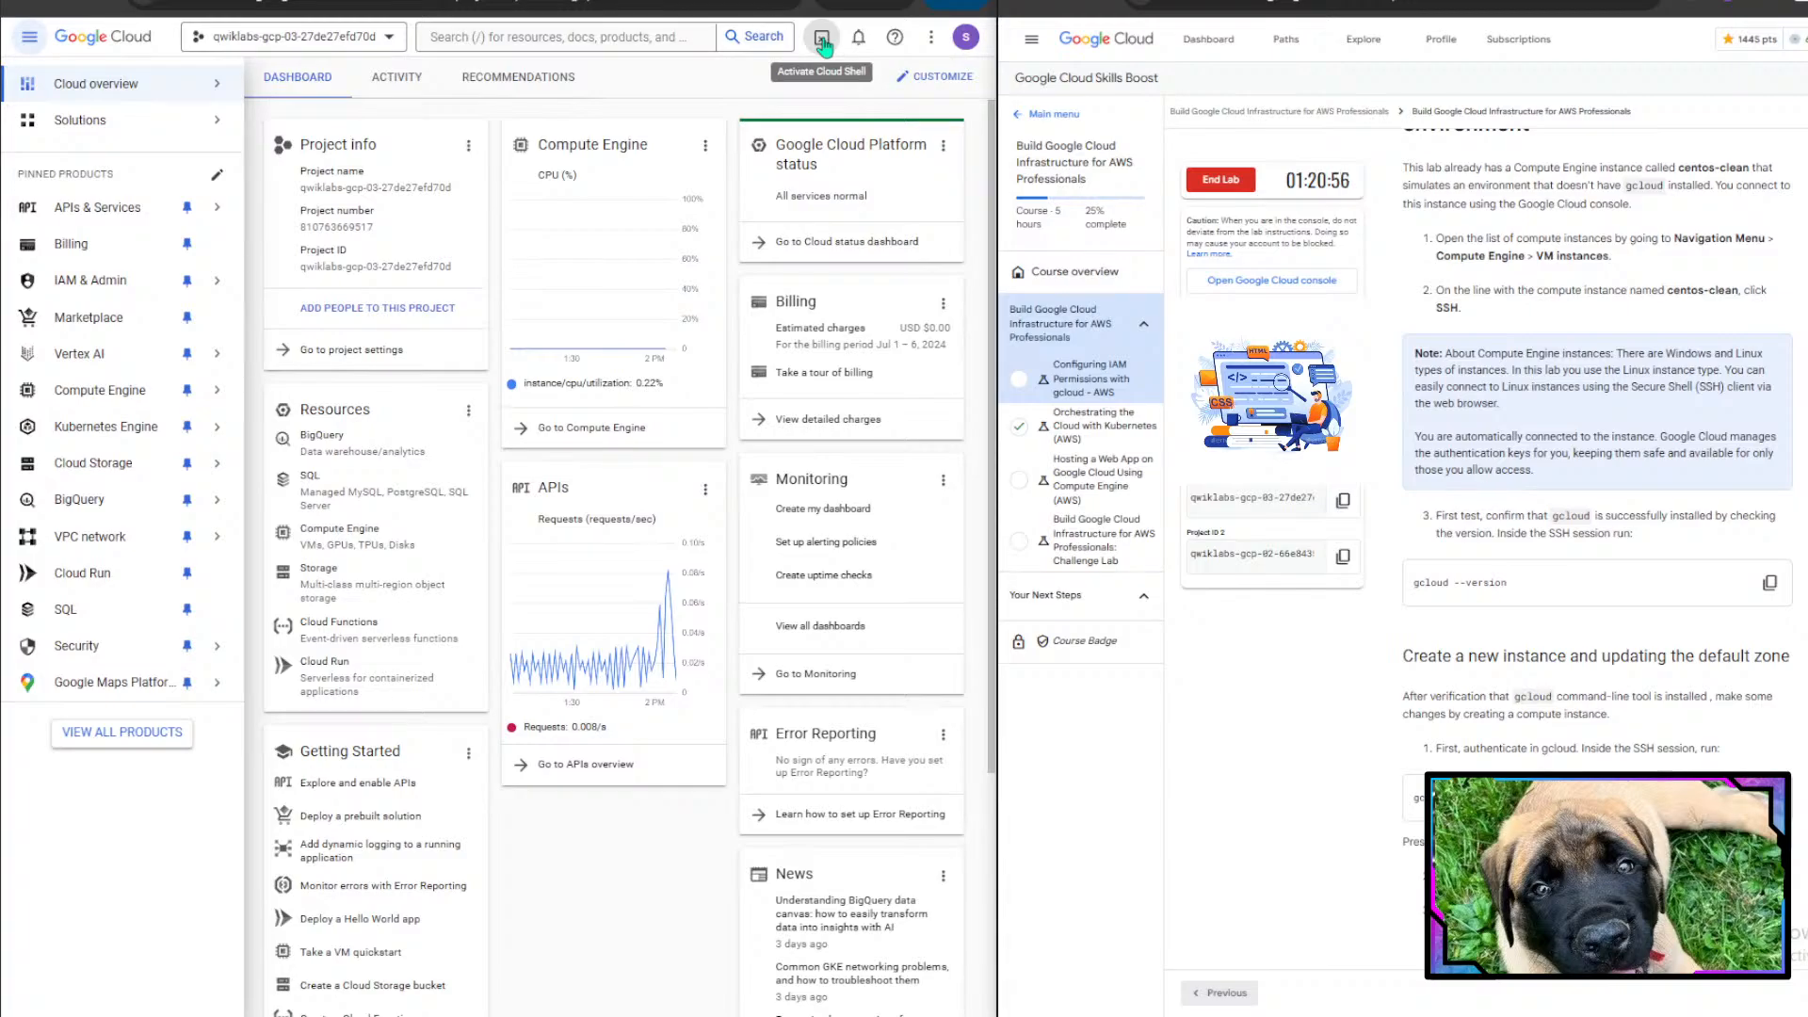
# - Open the Compute Engine VM instances page from the navigation menu
pyautogui.click(26, 39)
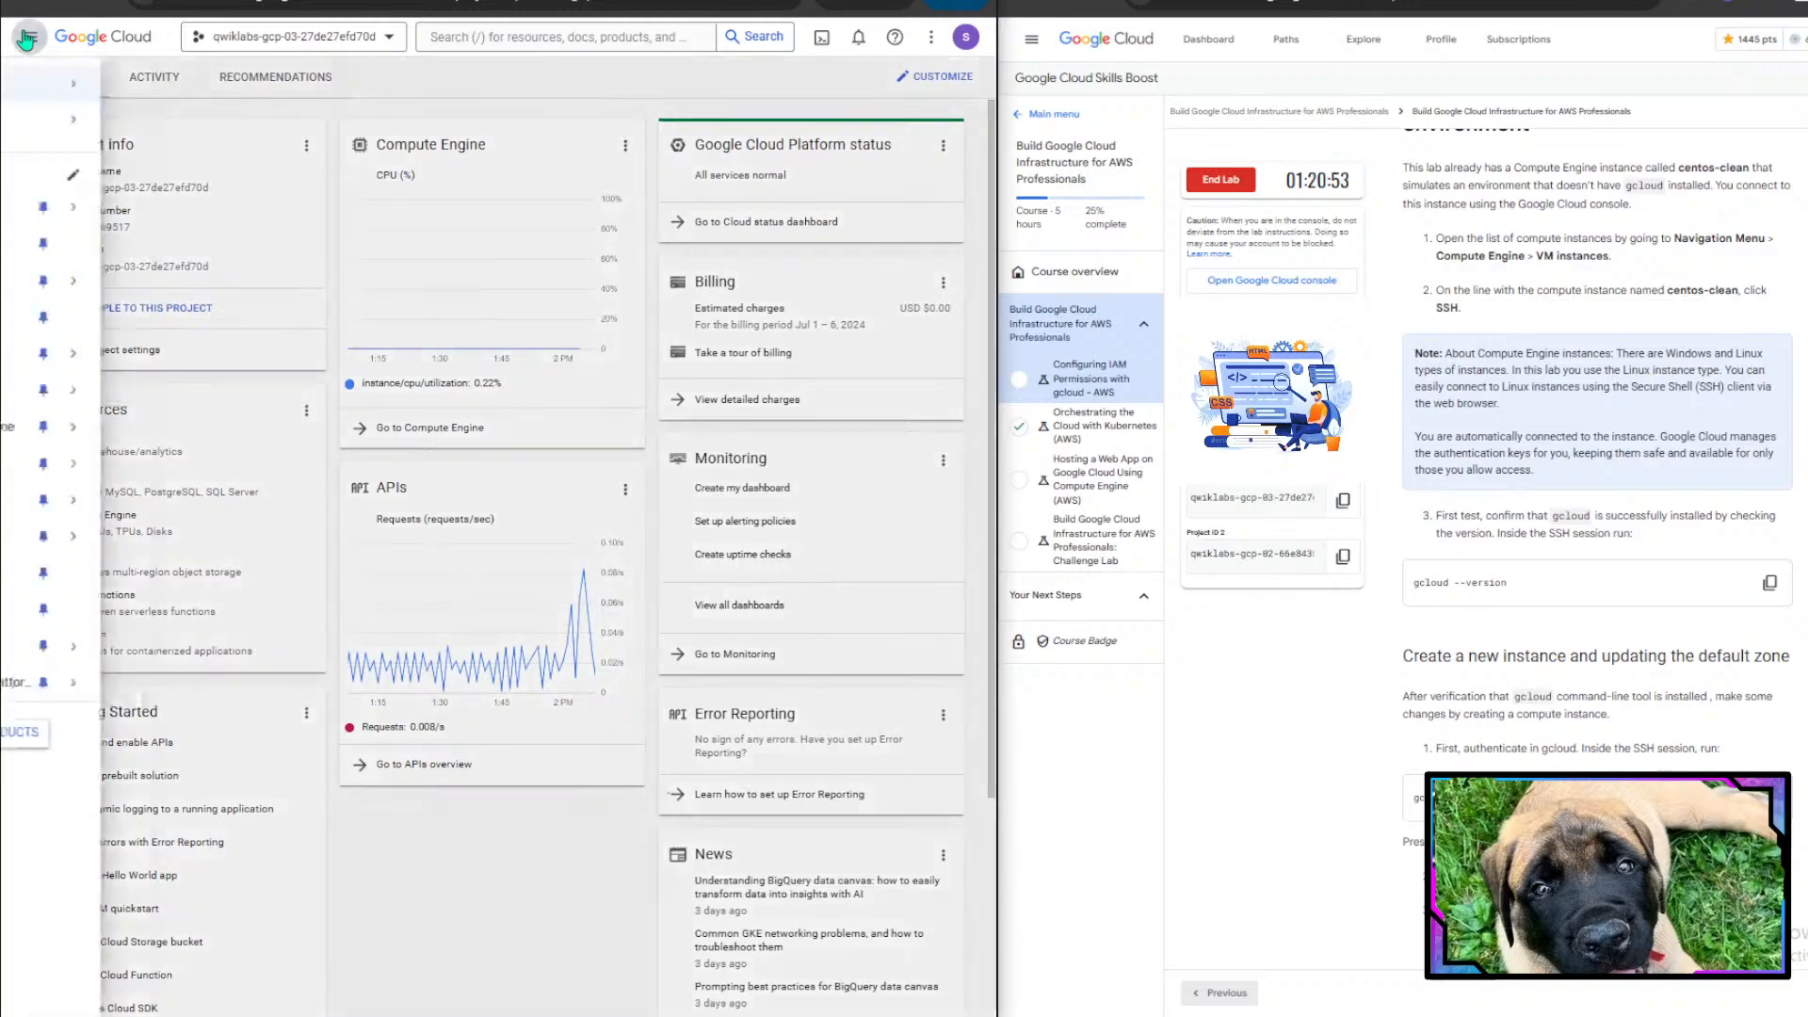
pyautogui.click(27, 40)
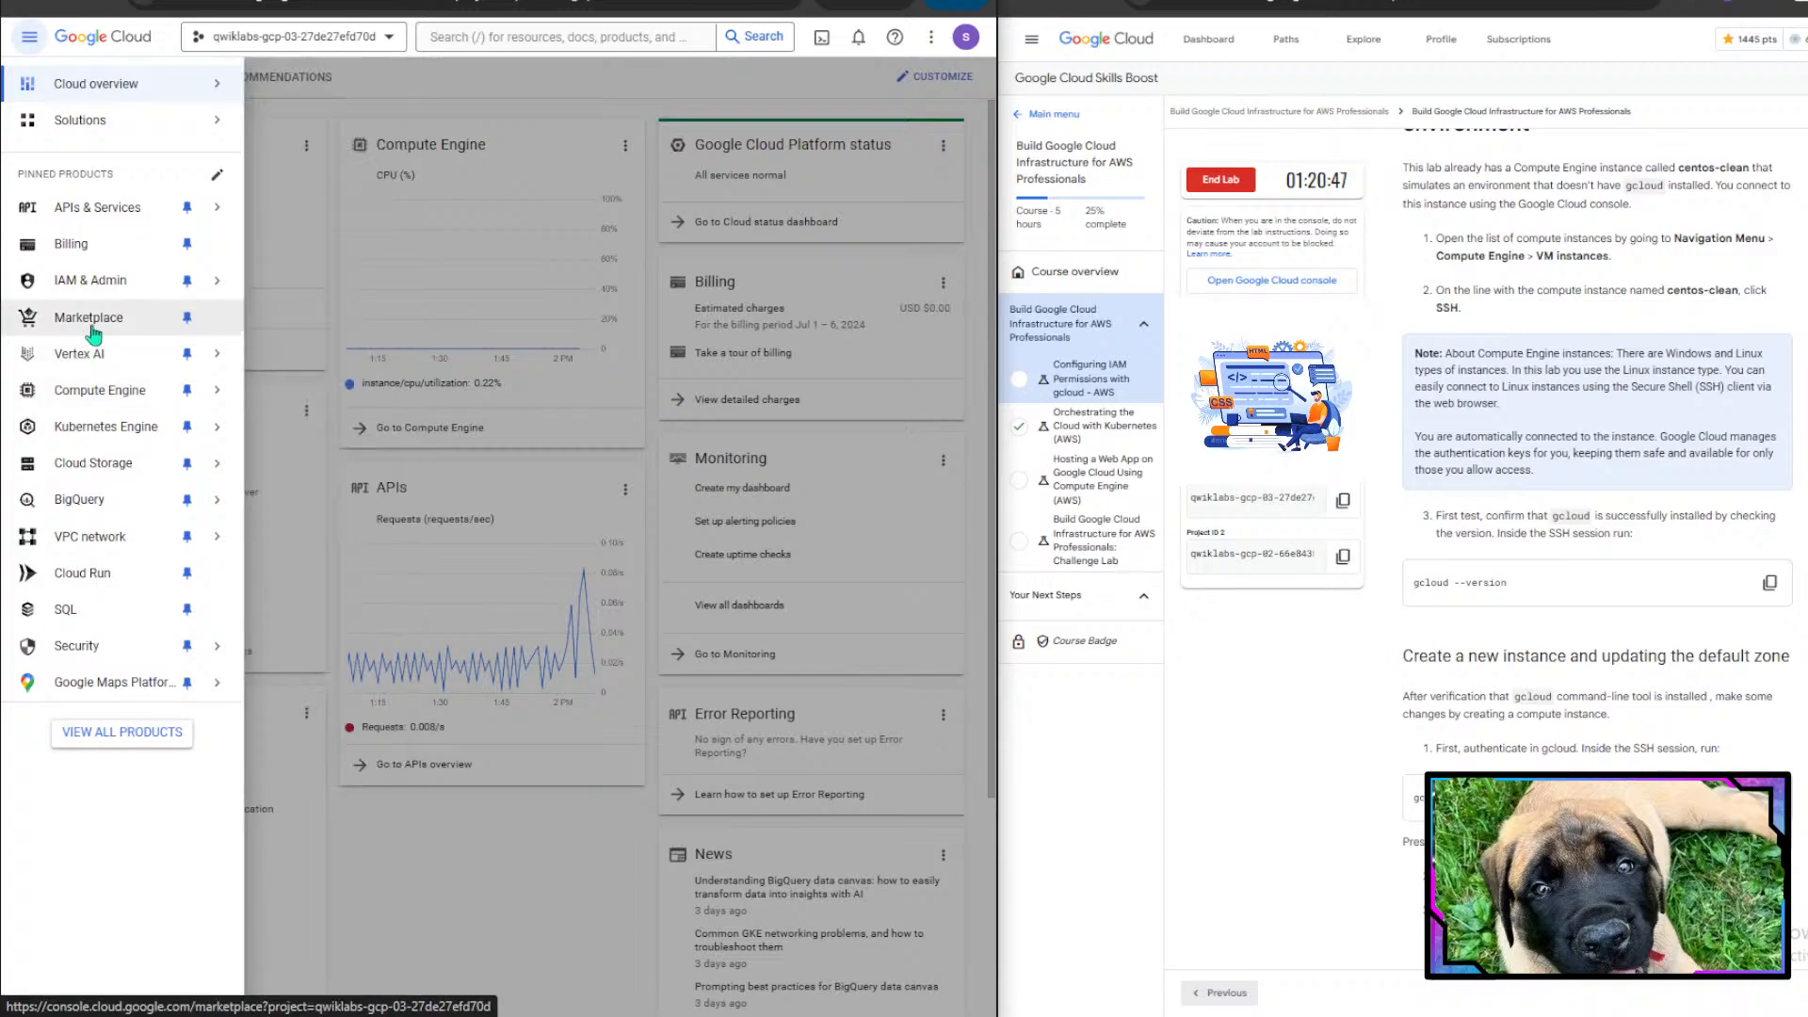
pyautogui.moveTo(127, 394)
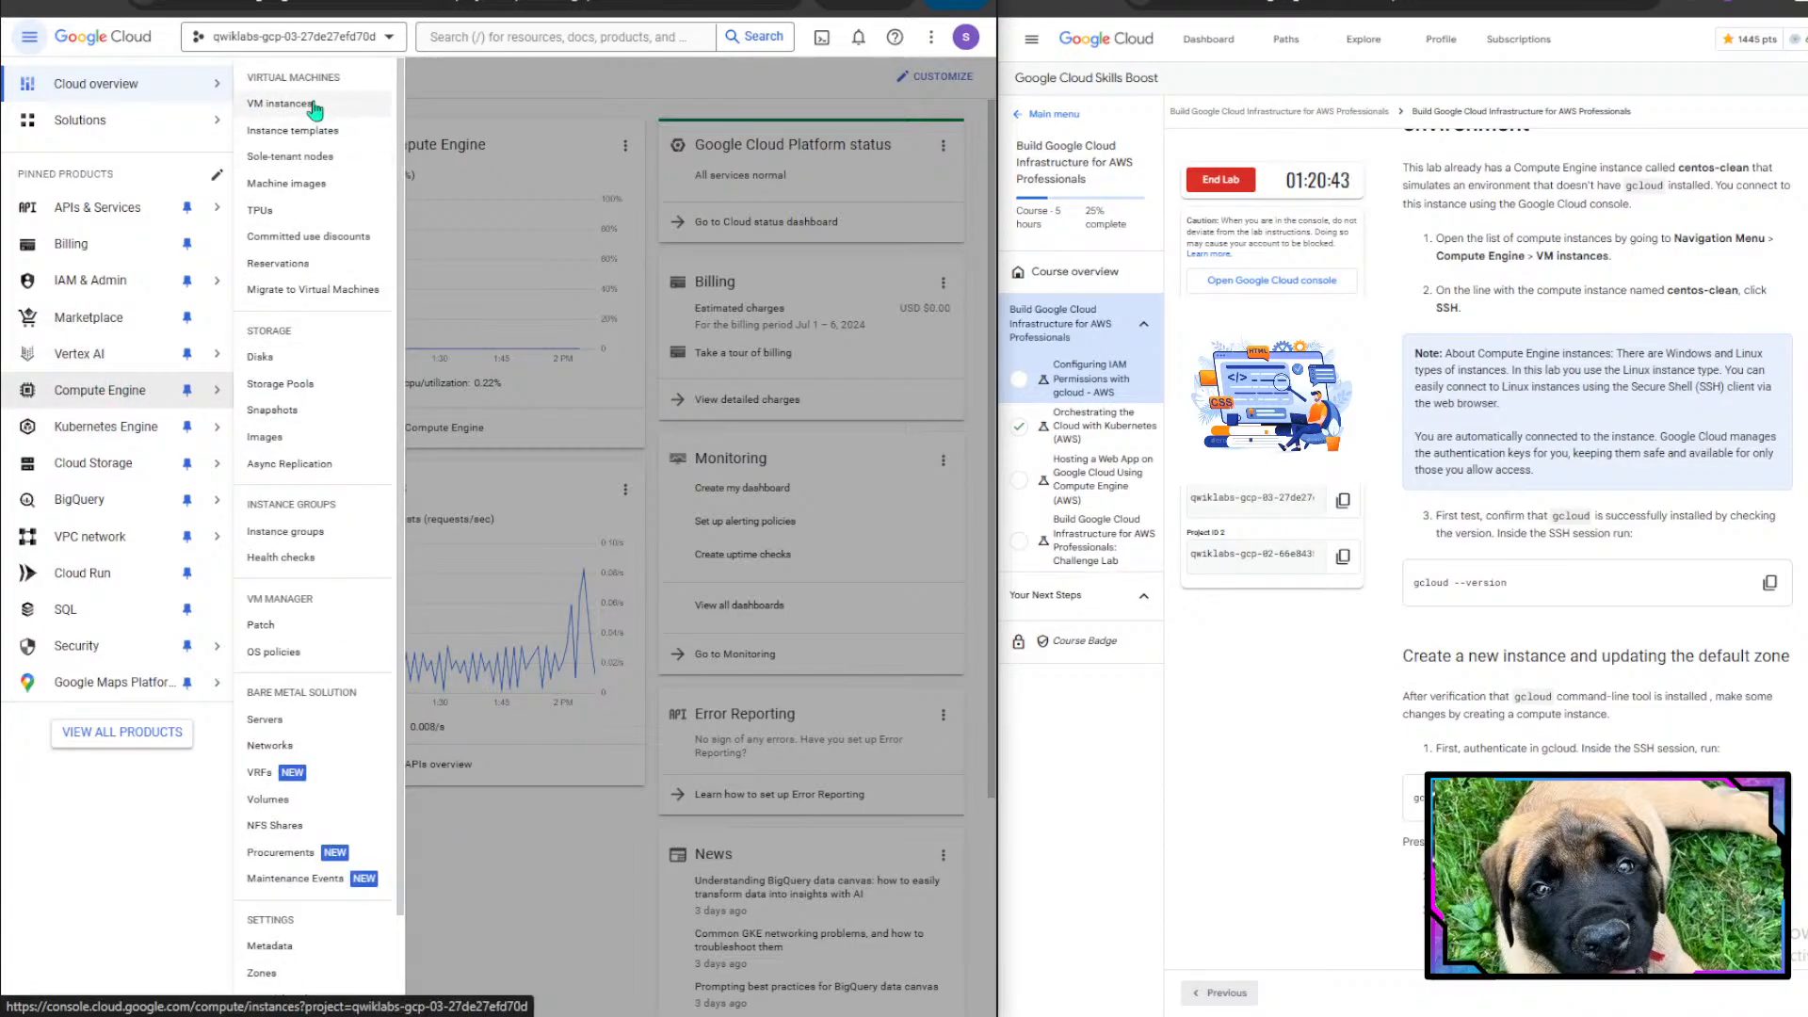
pyautogui.click(315, 106)
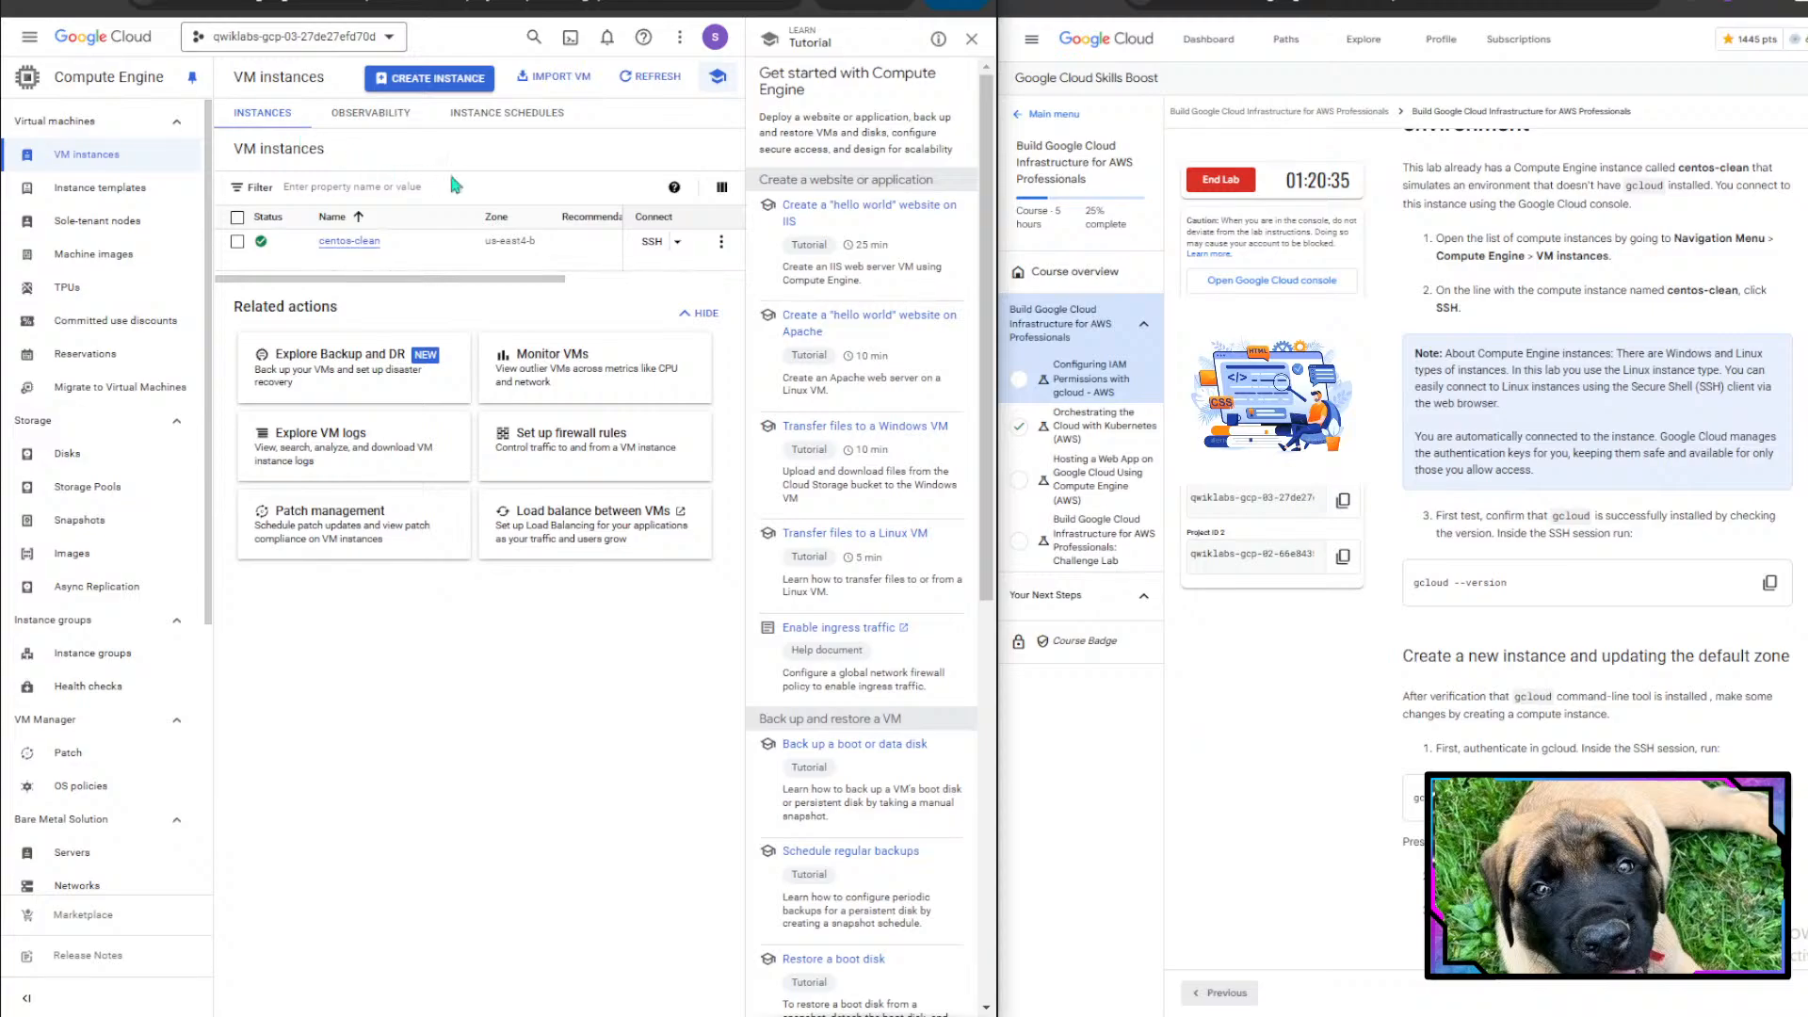
# - Open an SSH-in-browser session to the centos-clean instance and authorize it to connect to VMs
pyautogui.click(649, 243)
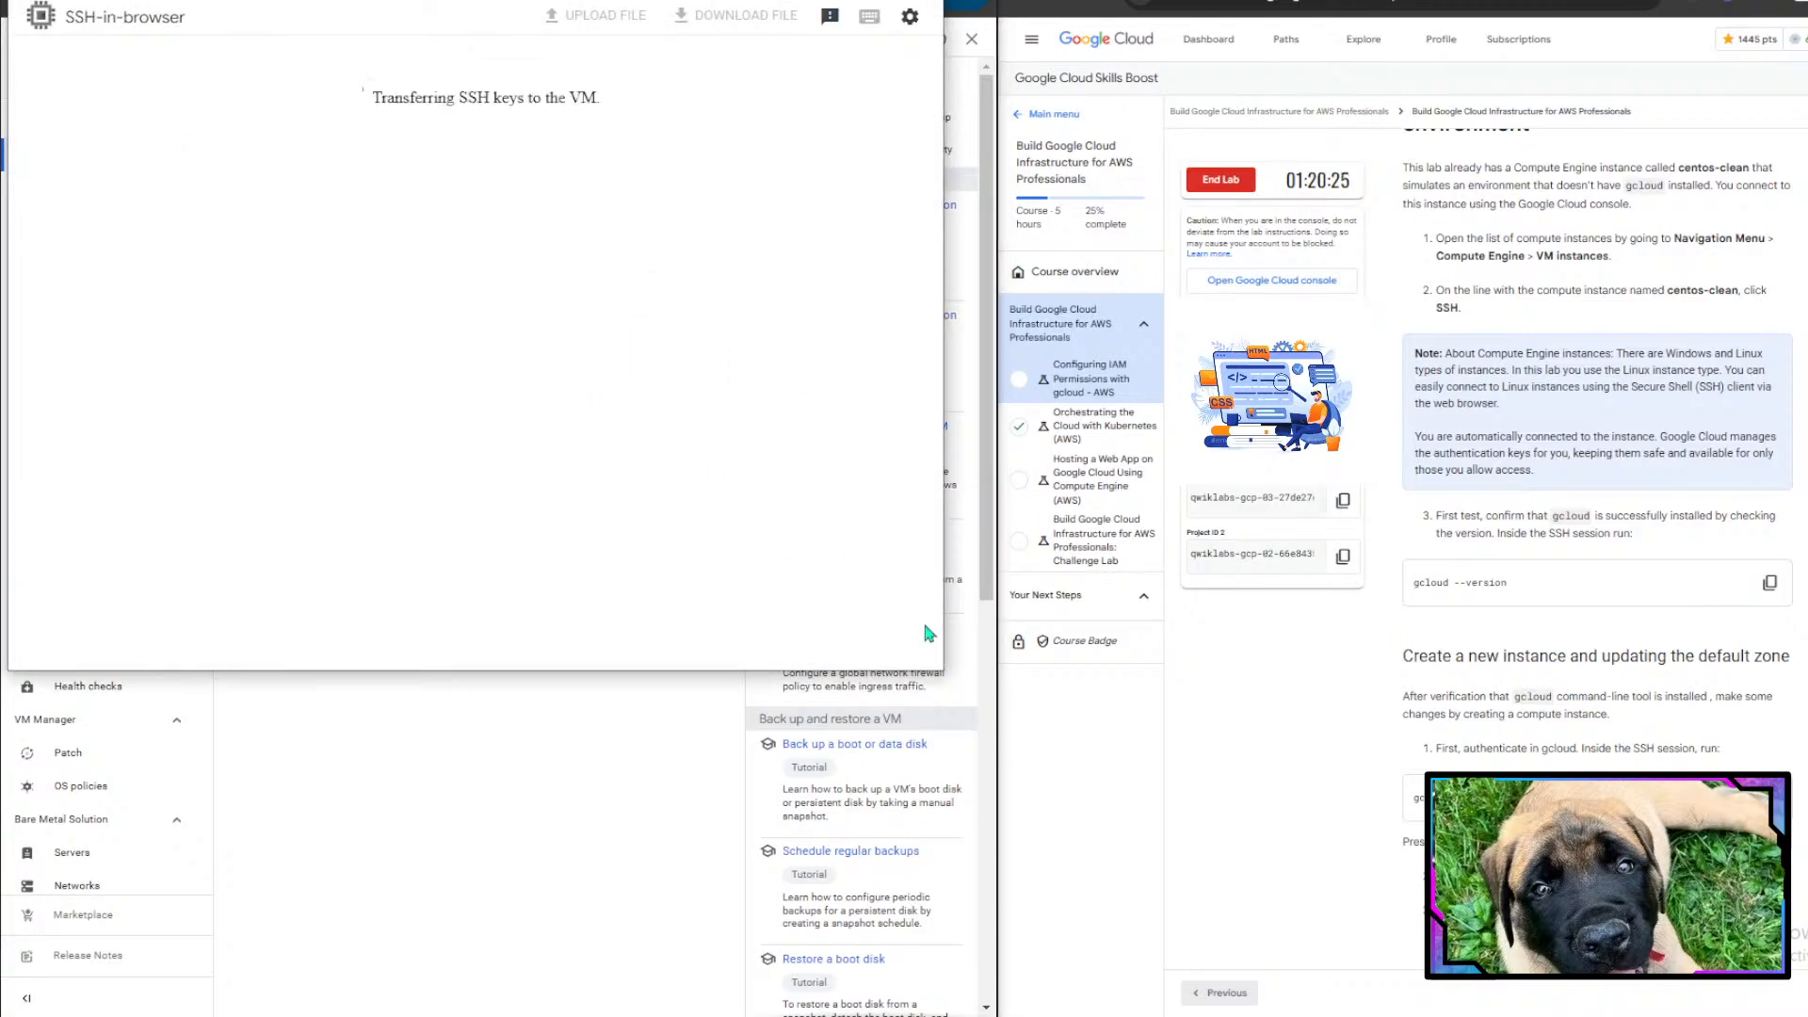
pyautogui.moveTo(942, 597); pyautogui.dragTo(984, 597)
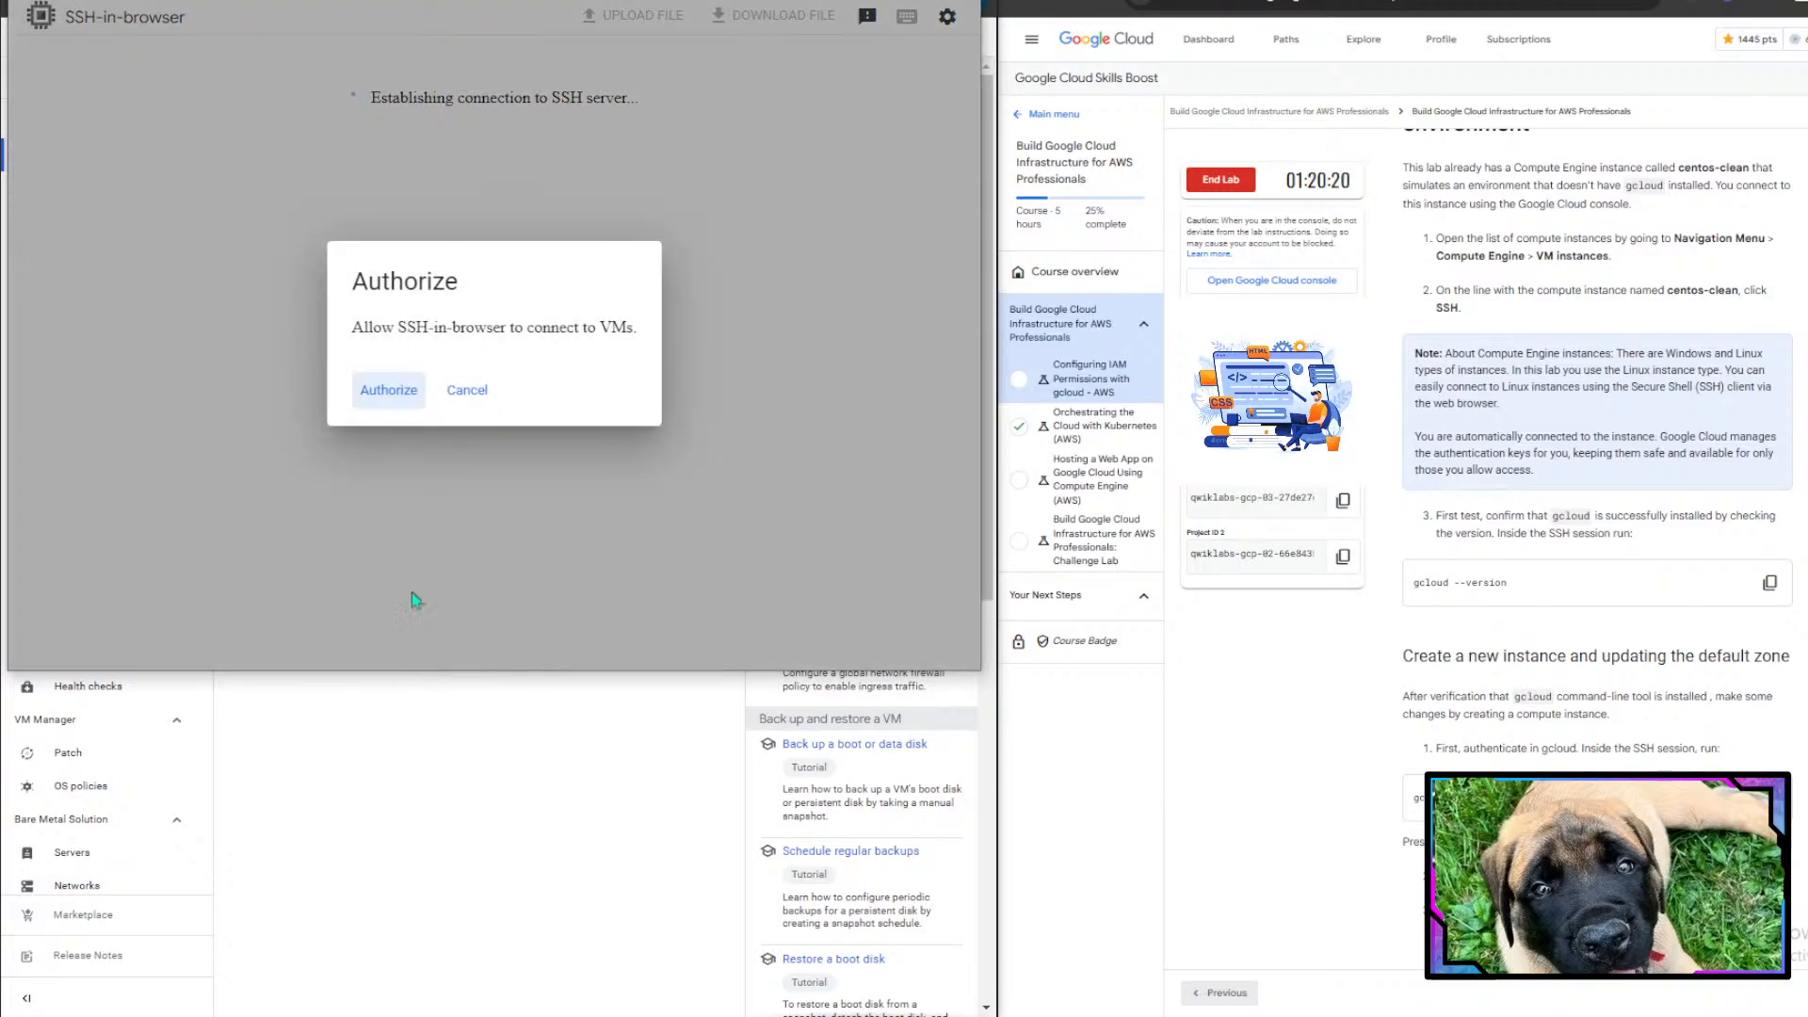
pyautogui.click(388, 390)
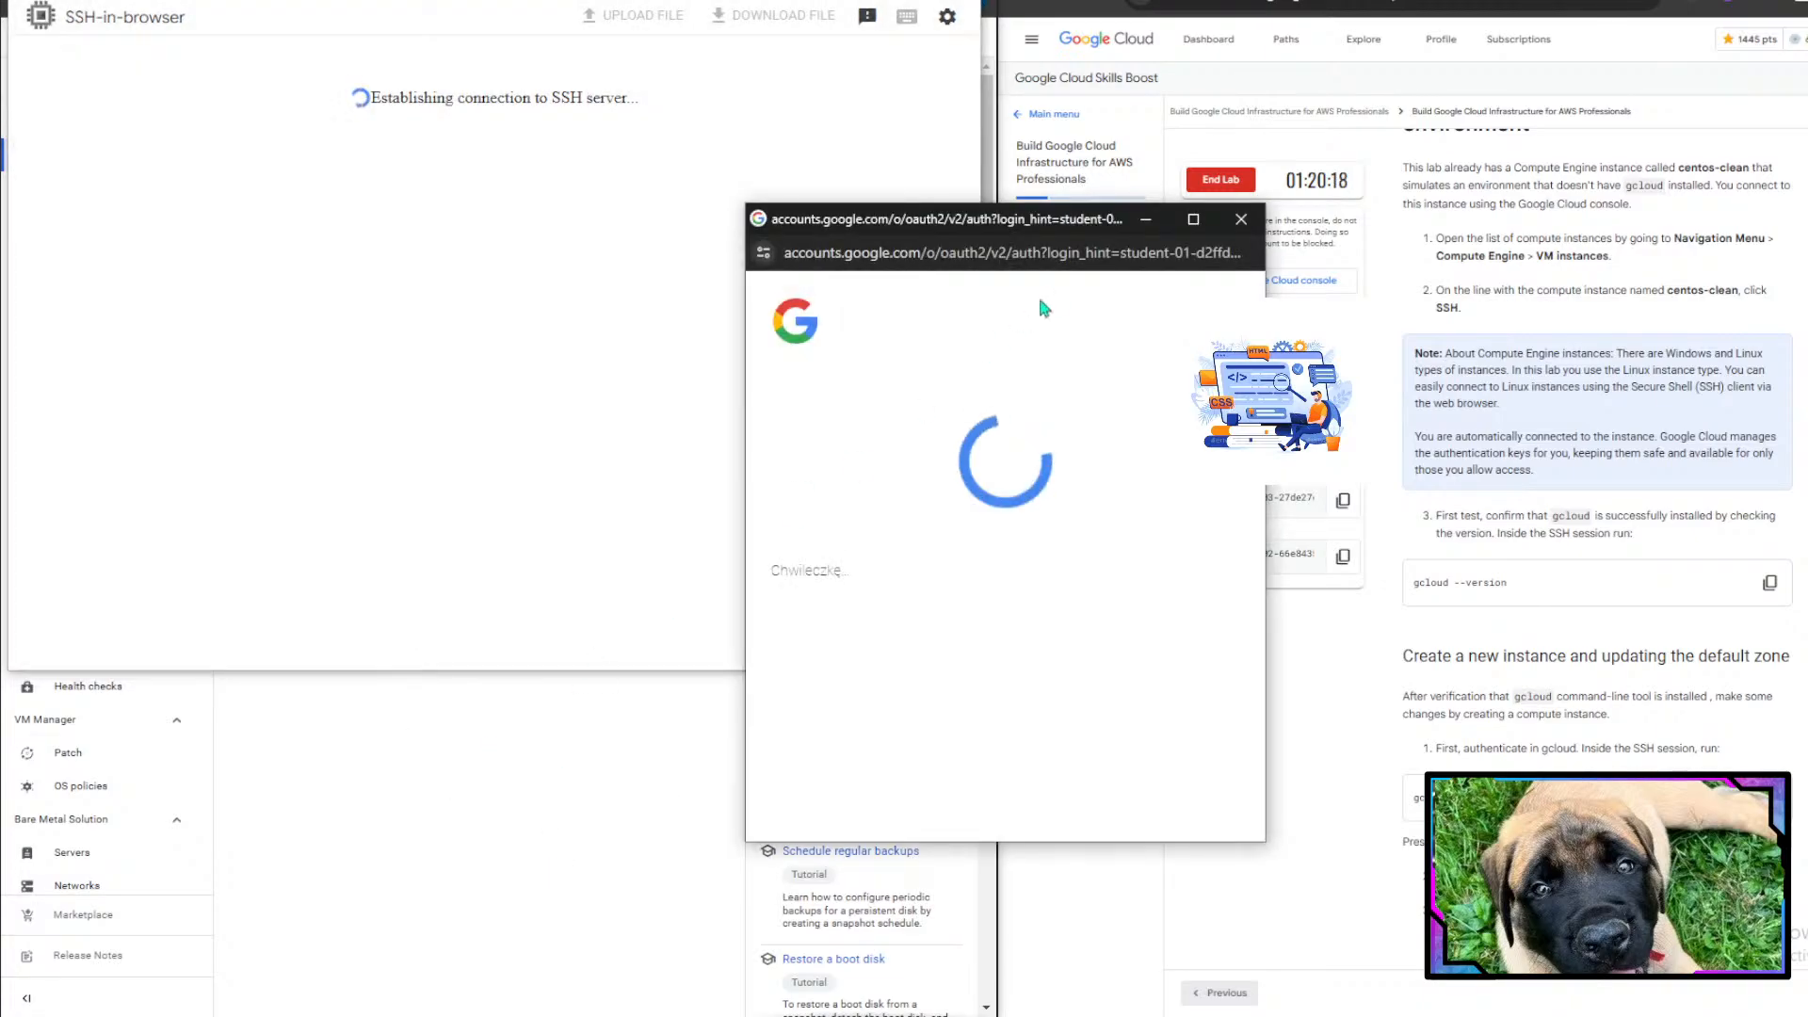
pyautogui.moveTo(1008, 218); pyautogui.dragTo(830, 186)
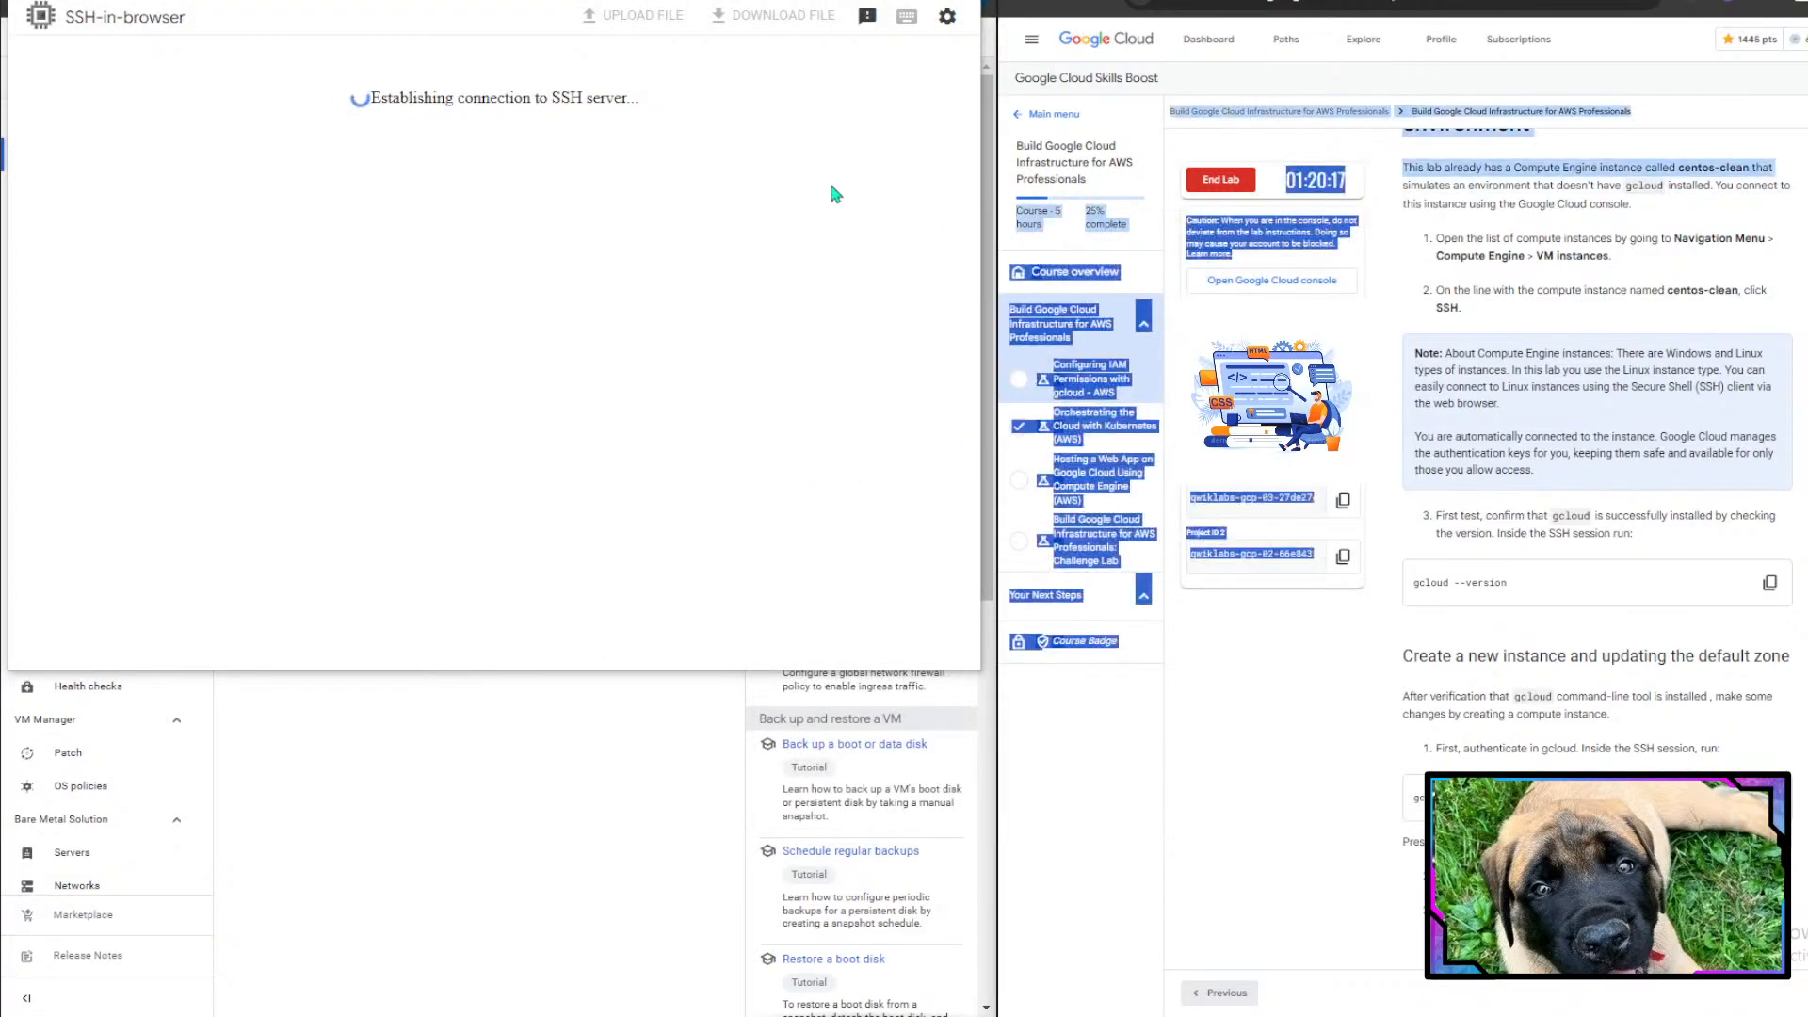
pyautogui.click(1217, 791)
pyautogui.click(574, 898)
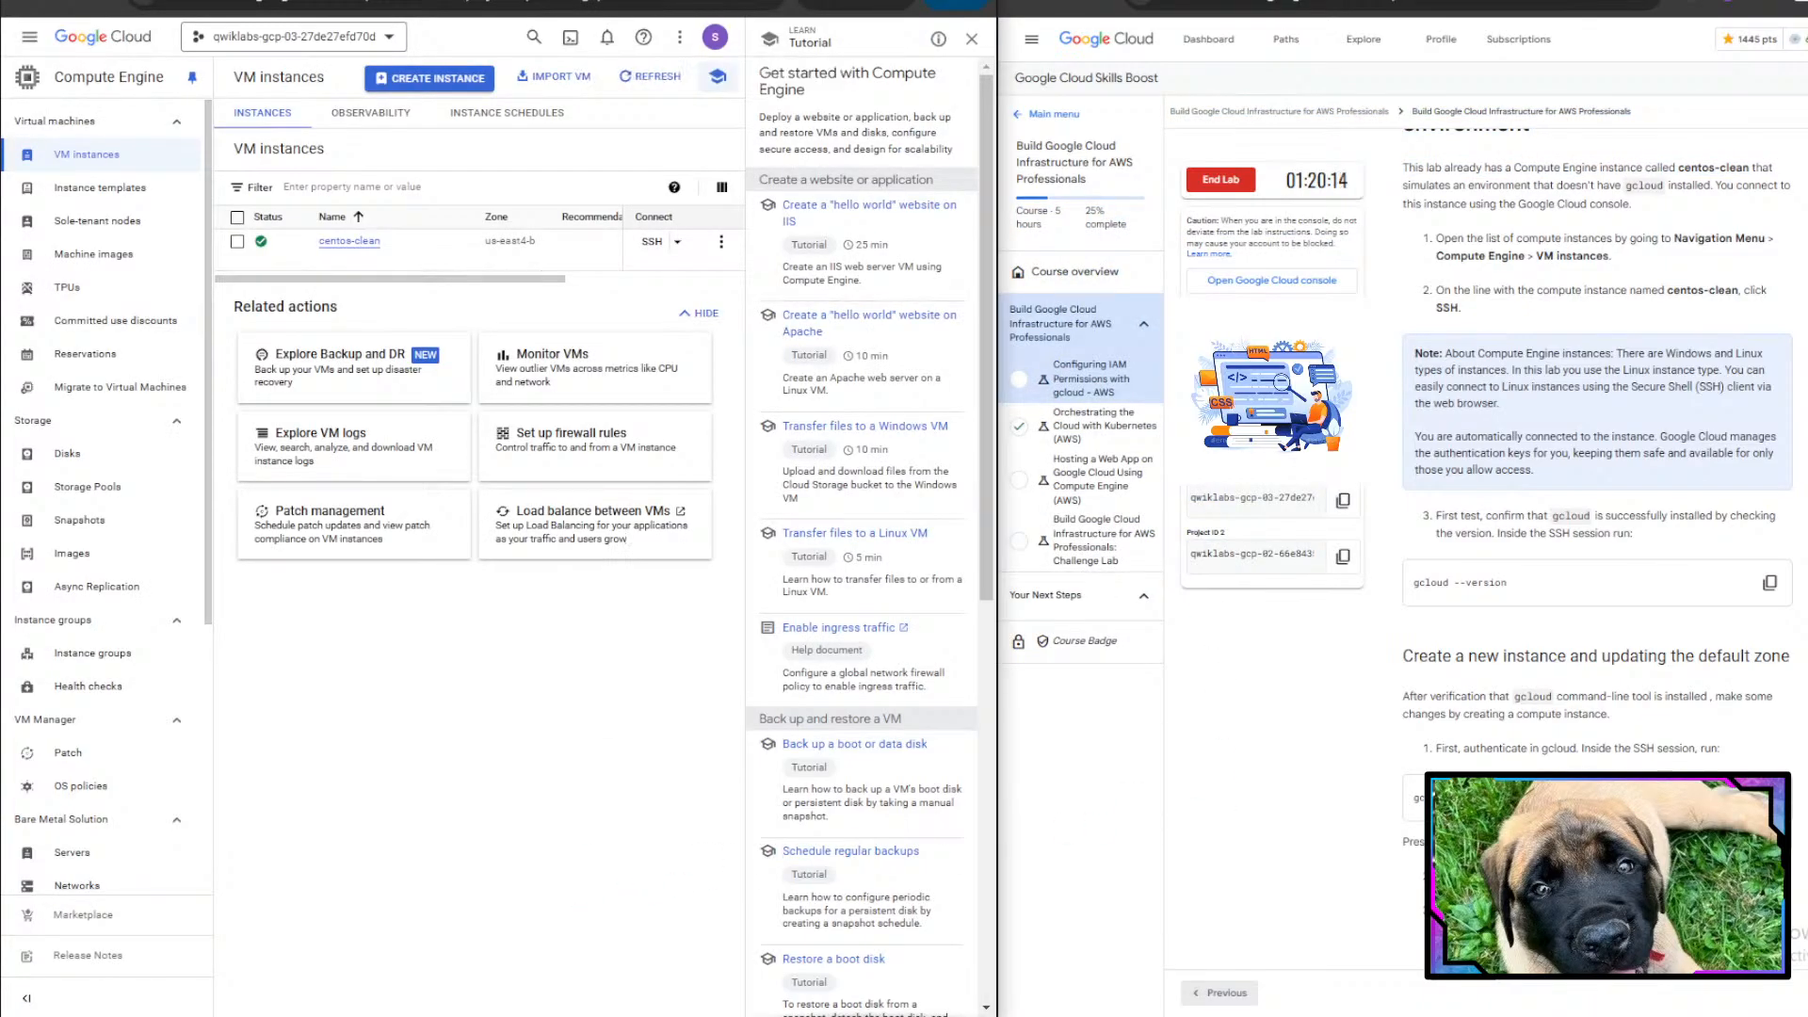
# - Run gcloud --version in the SSH session to check that gcloud is installed
pyautogui.moveTo(720, 2); pyautogui.dragTo(801, 477)
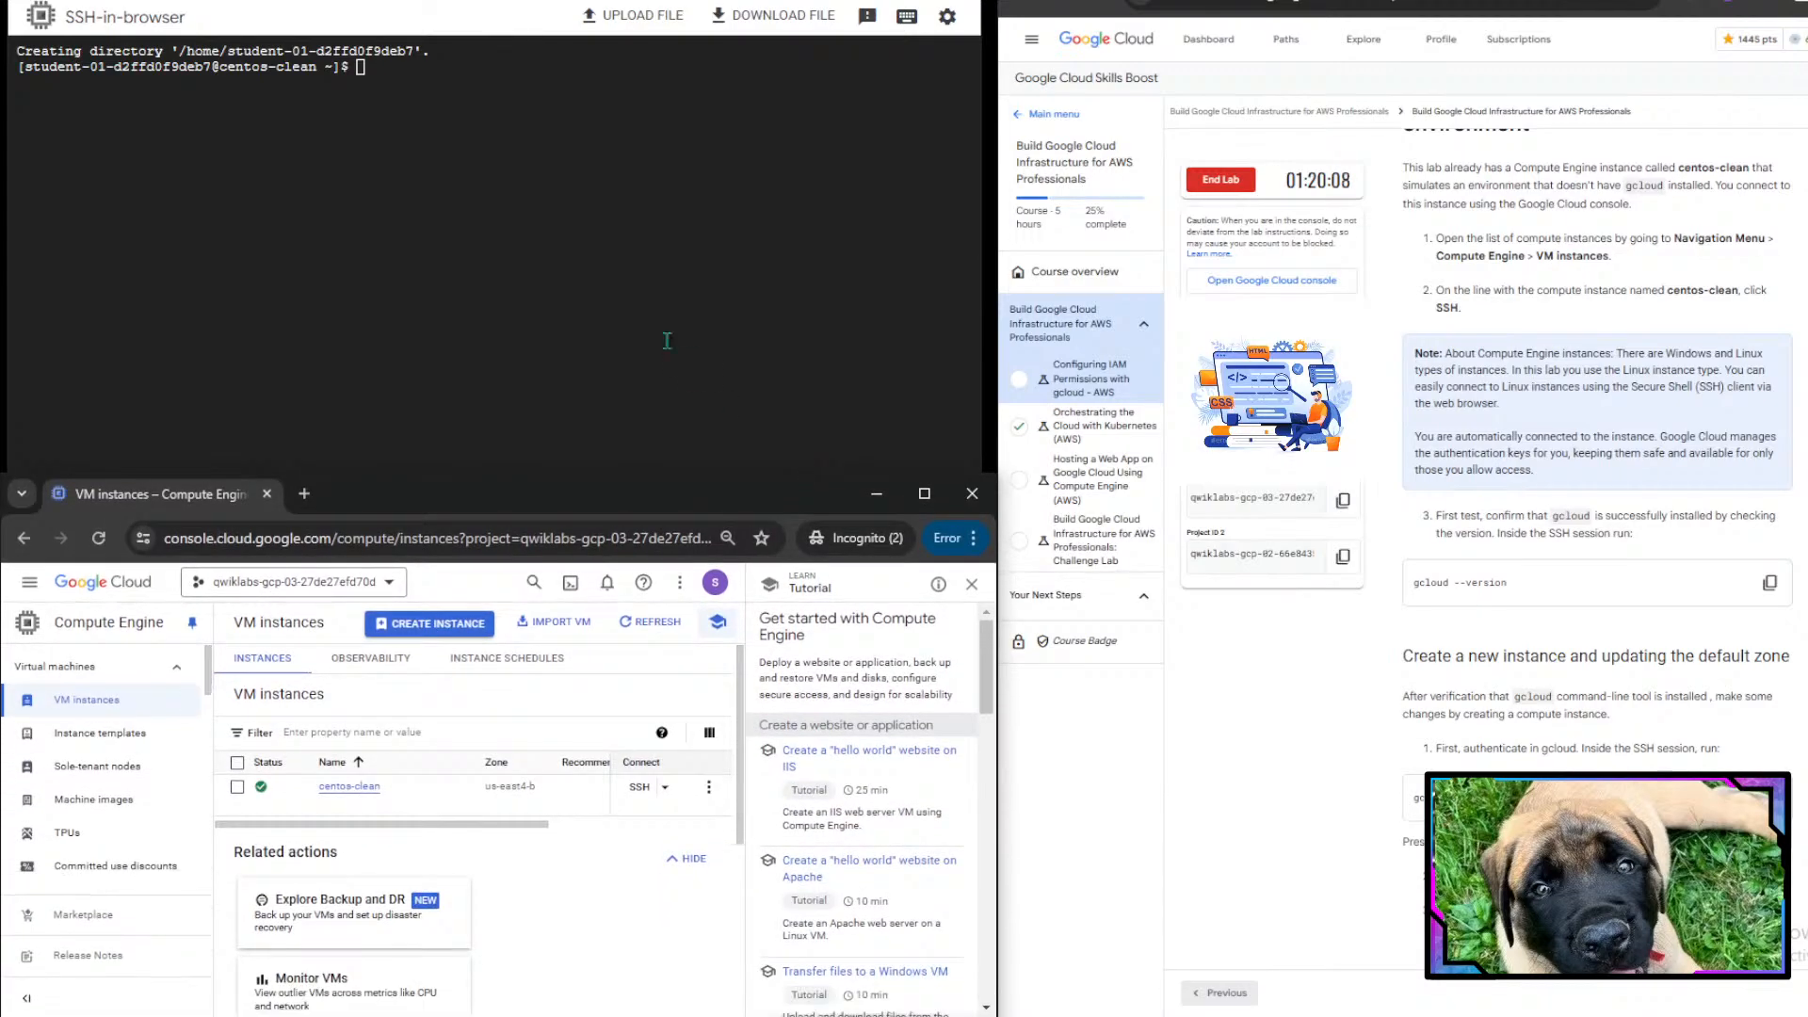
pyautogui.click(600, 282)
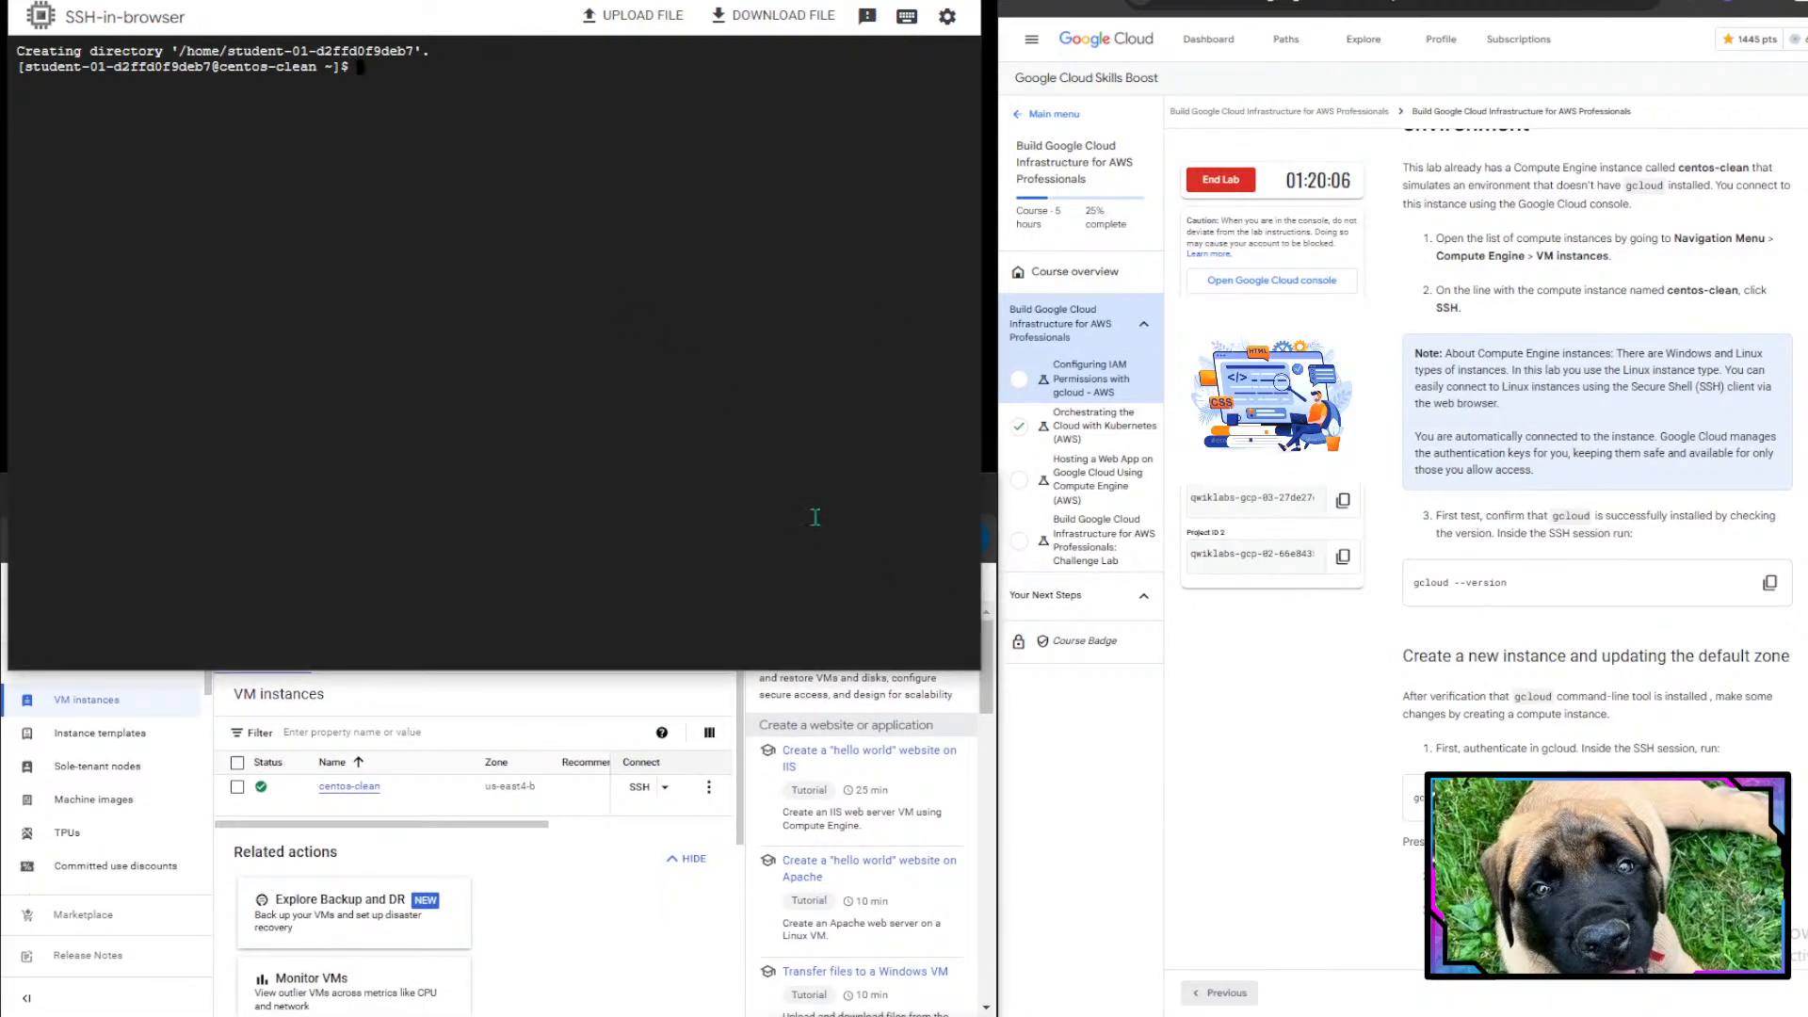
pyautogui.scroll(-1, 1646, 650)
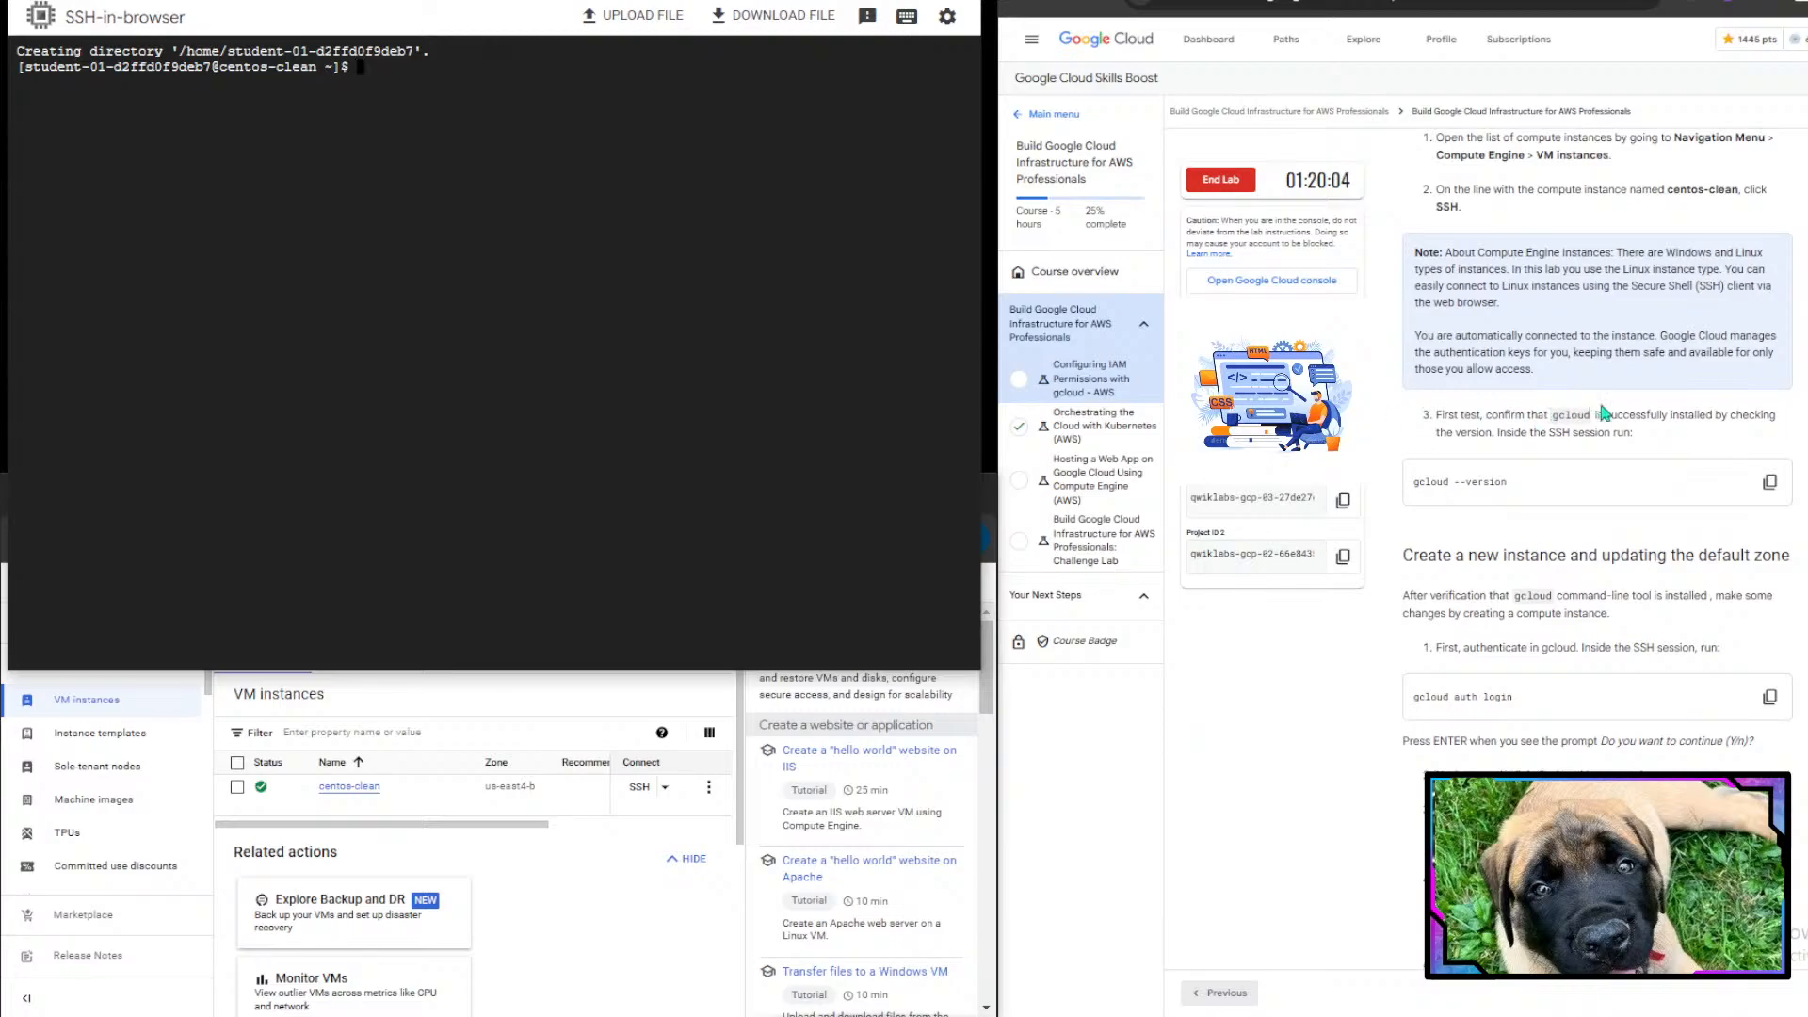
pyautogui.scroll(1, 1531, 420)
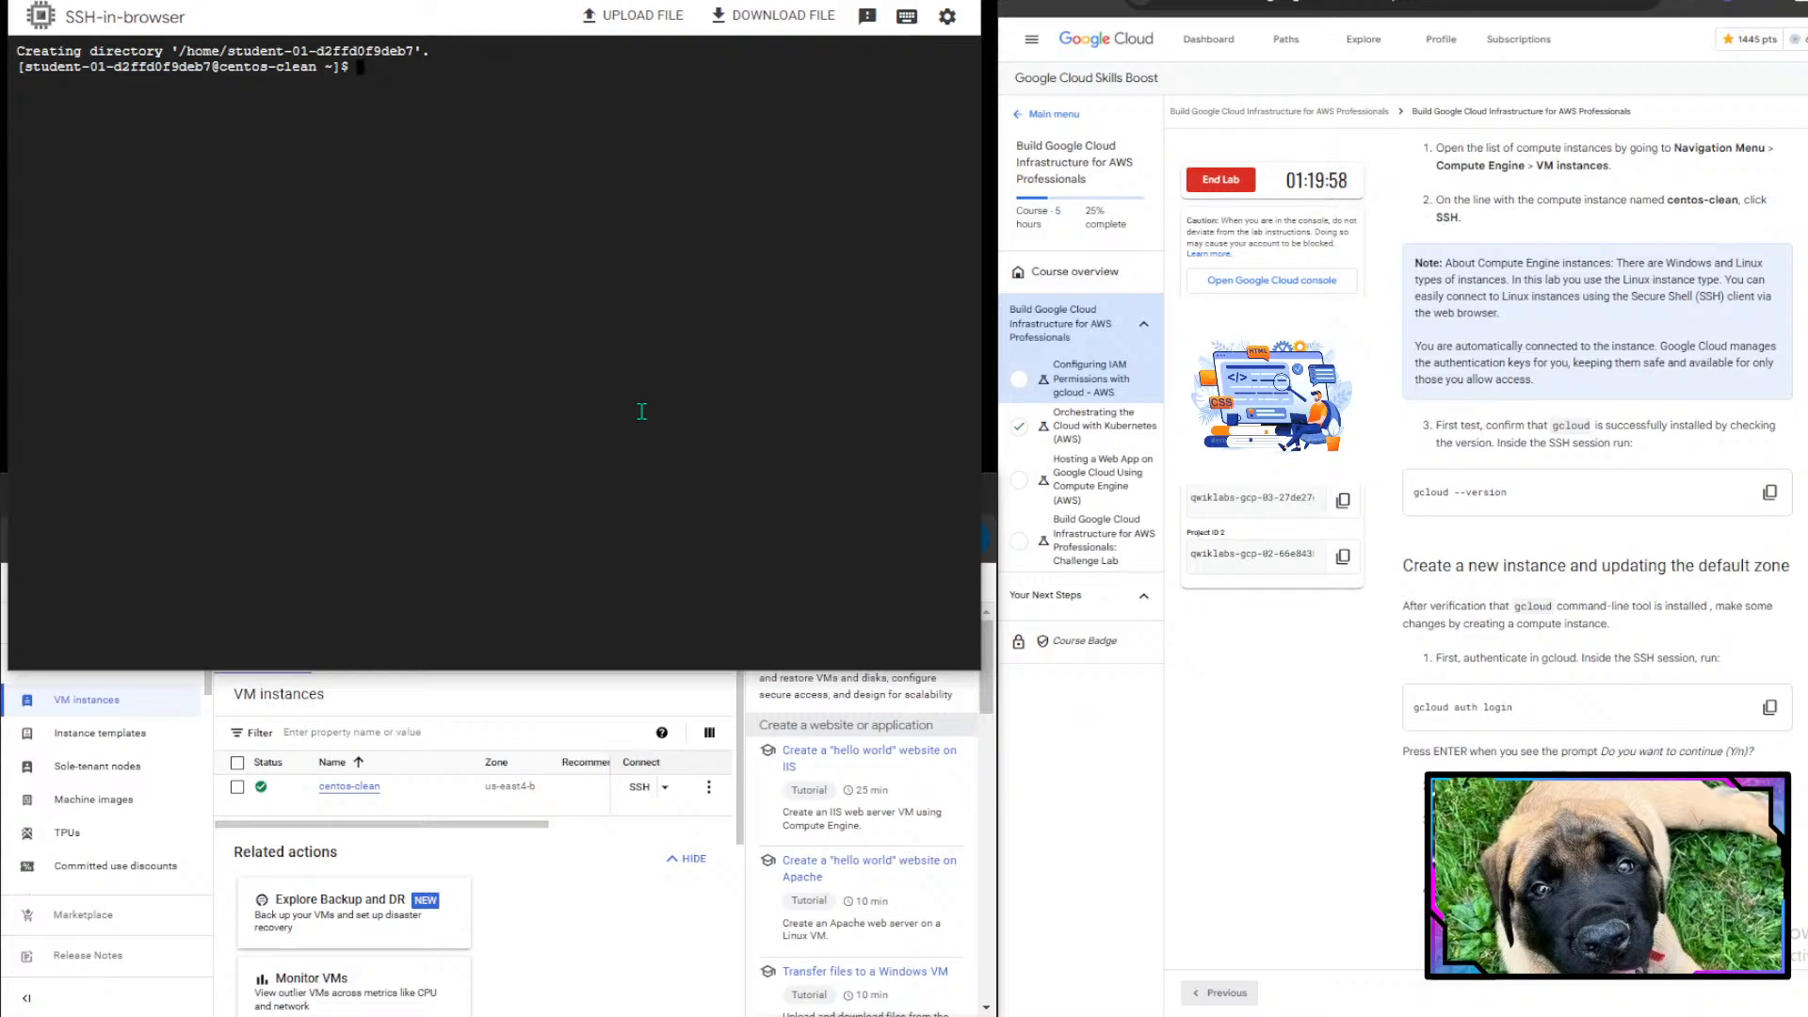
pyautogui.write('cloujd --version')
pyautogui.press('Left')
pyautogui.press('Left')
pyautogui.press('Left')
pyautogui.press('Left')
pyautogui.press('Left')
pyautogui.press('Left')
pyautogui.press('Left')
pyautogui.press('Left')
pyautogui.press('Left')
pyautogui.press('Left')
pyautogui.press('BackSpace')
pyautogui.press('Return')
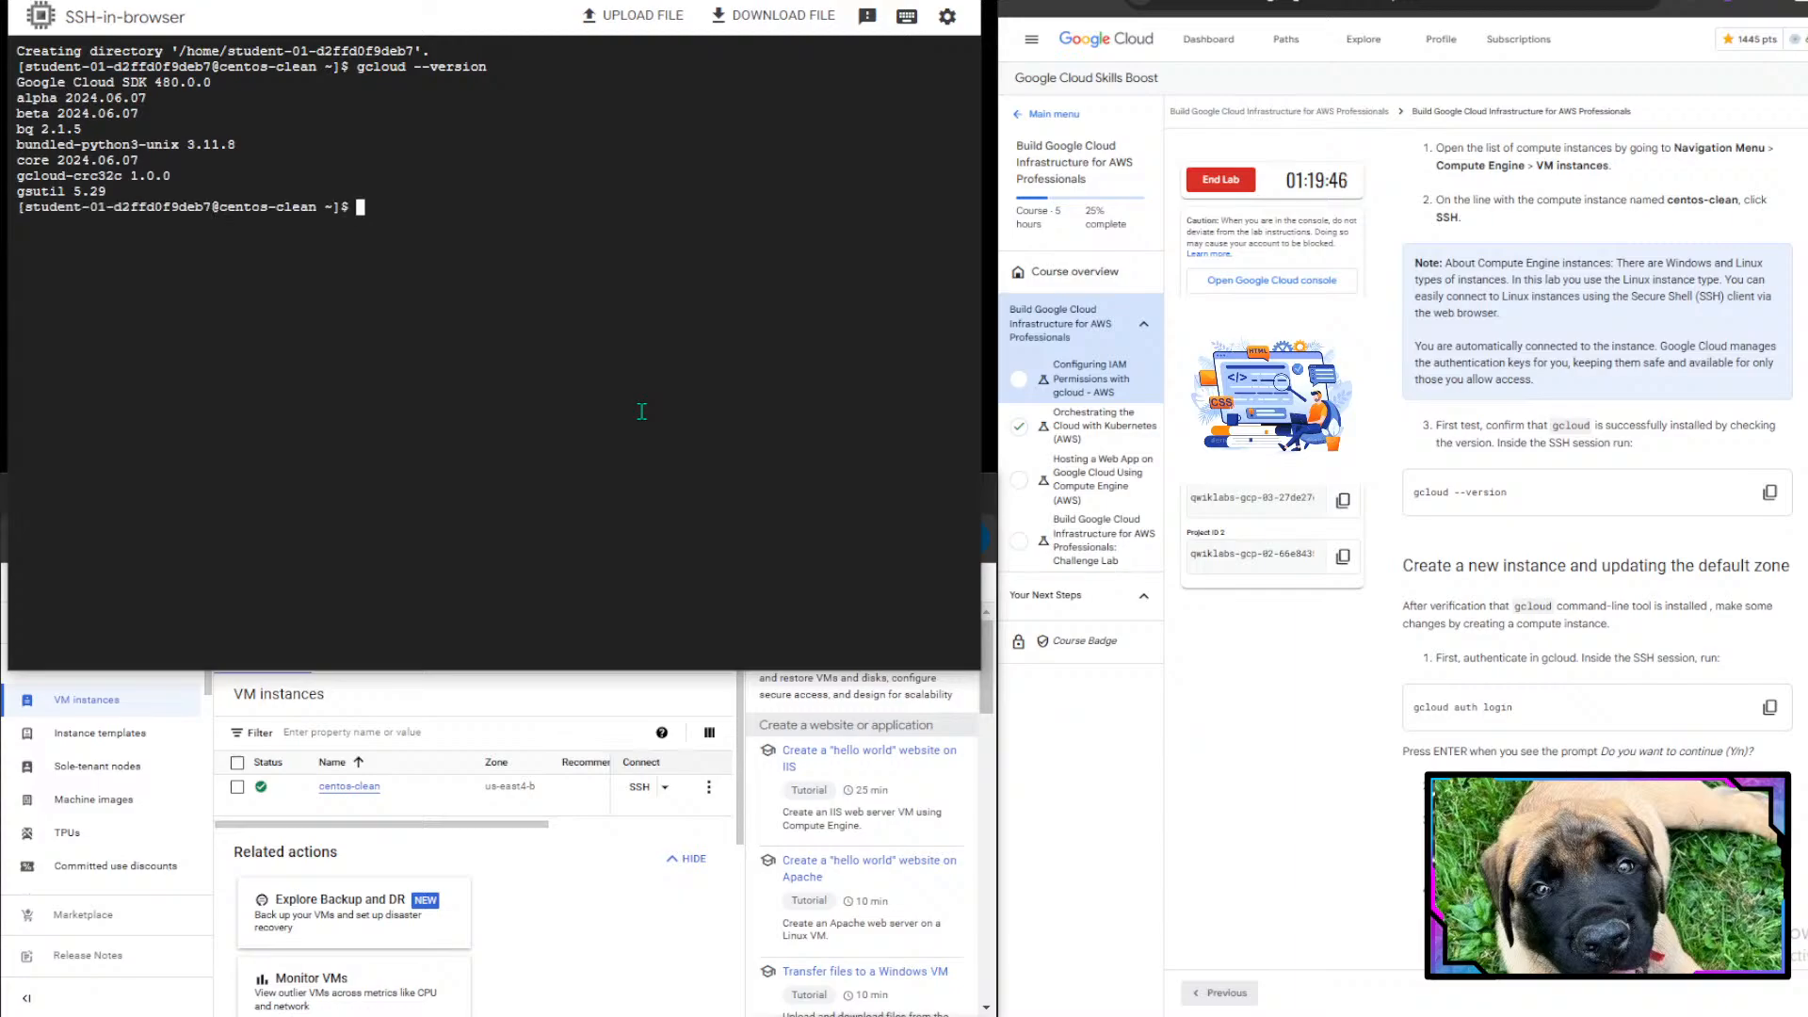
# - Run gcloud auth login in the SSH session and answer Y to continue
pyautogui.moveTo(73, 72); pyautogui.dragTo(428, 210)
pyautogui.scroll(-3, 1615, 535)
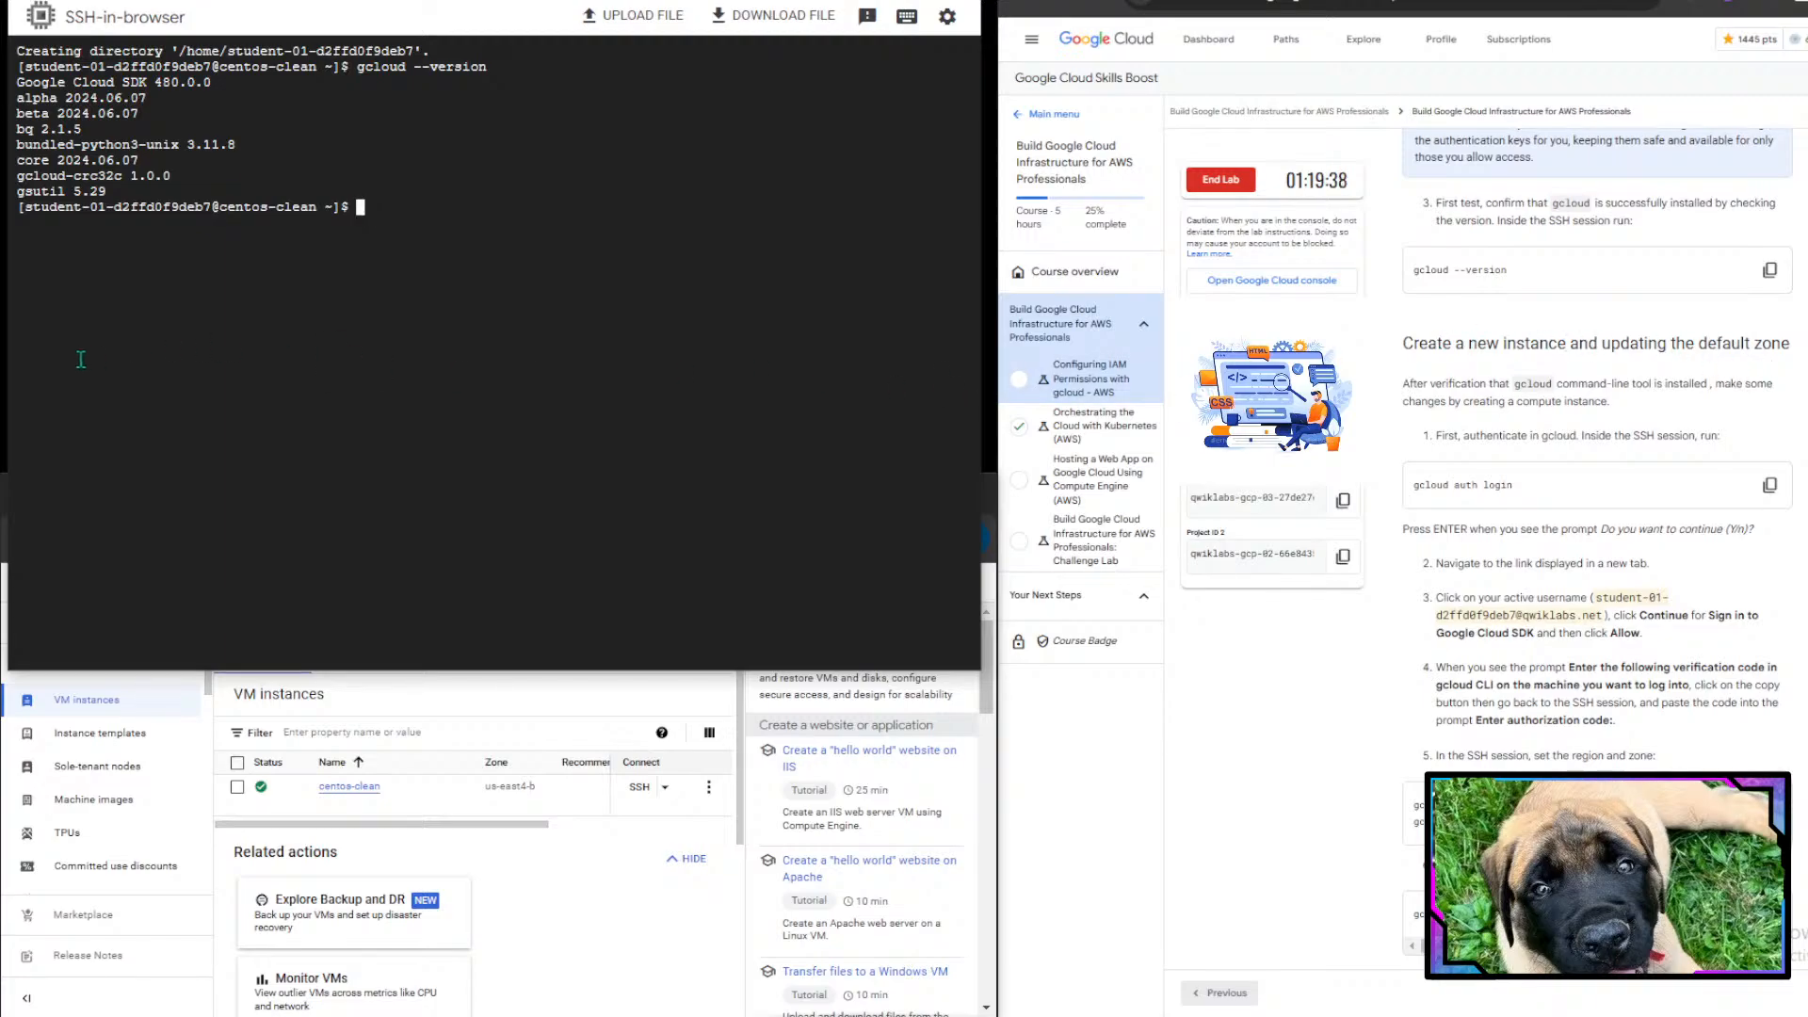
pyautogui.write('cloud a')
pyautogui.write('uth ')
pyautogui.write('login')
pyautogui.write('Y')
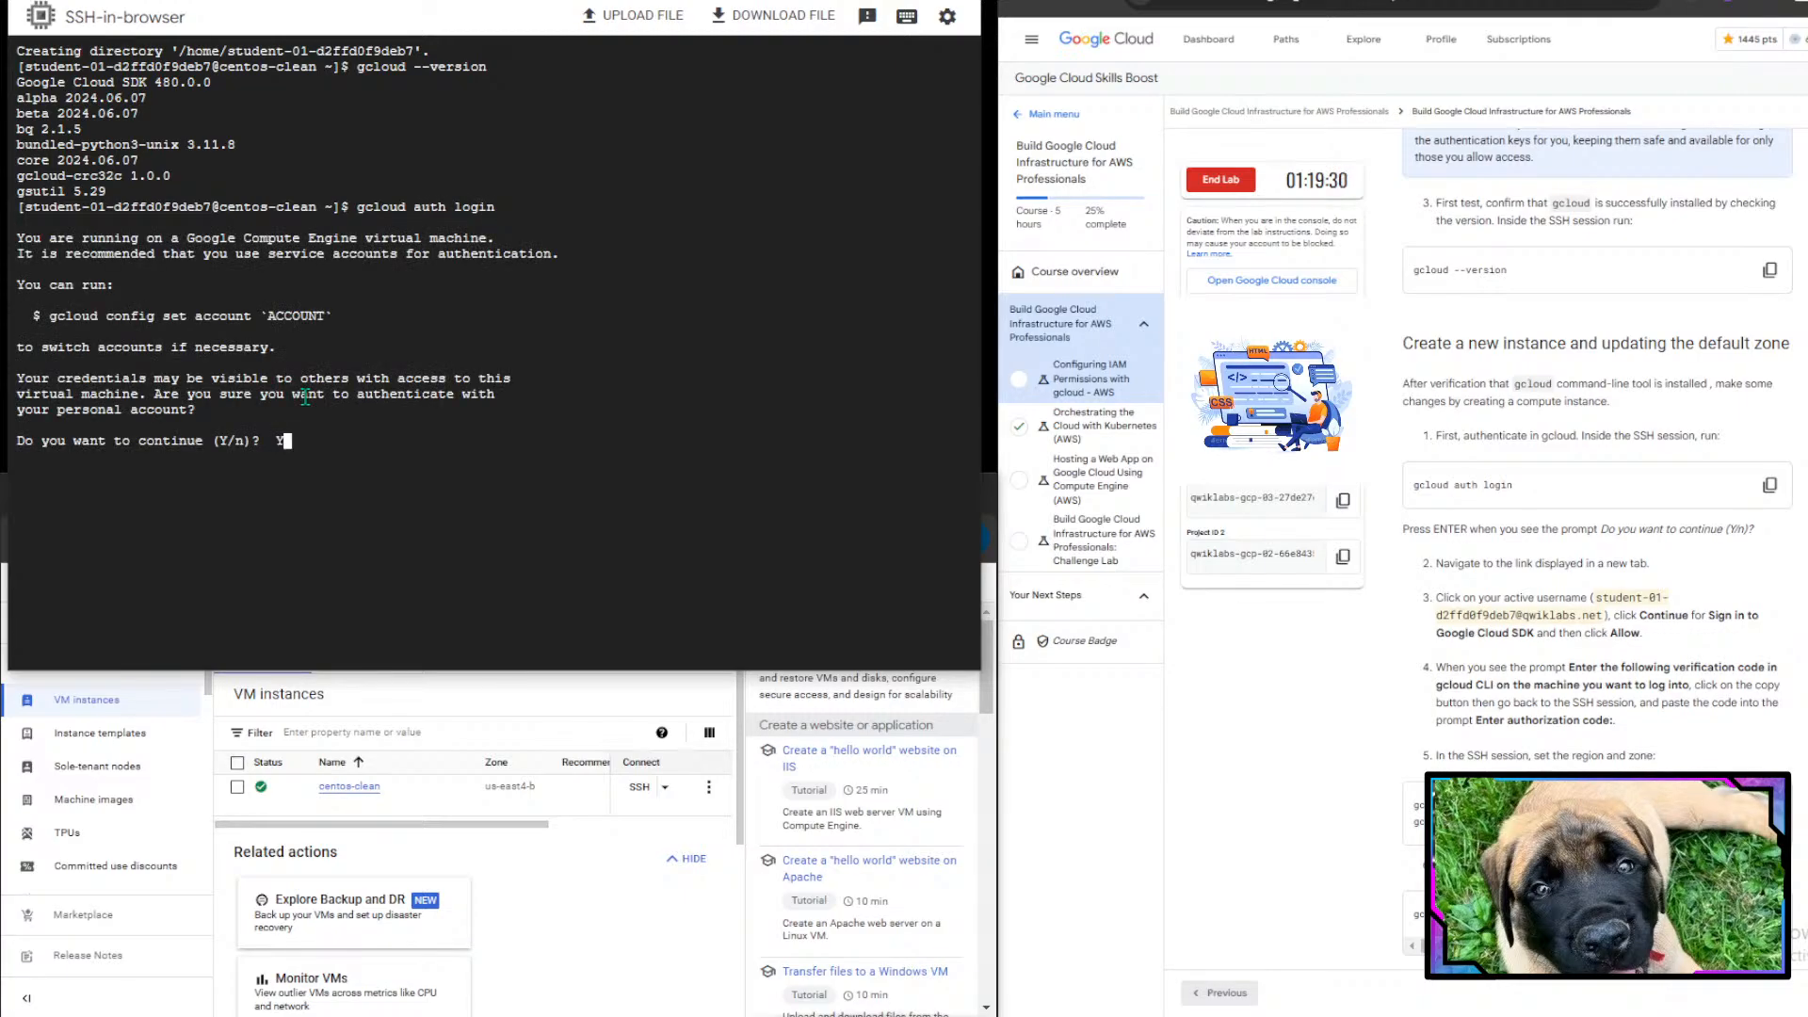
pyautogui.press('Return')
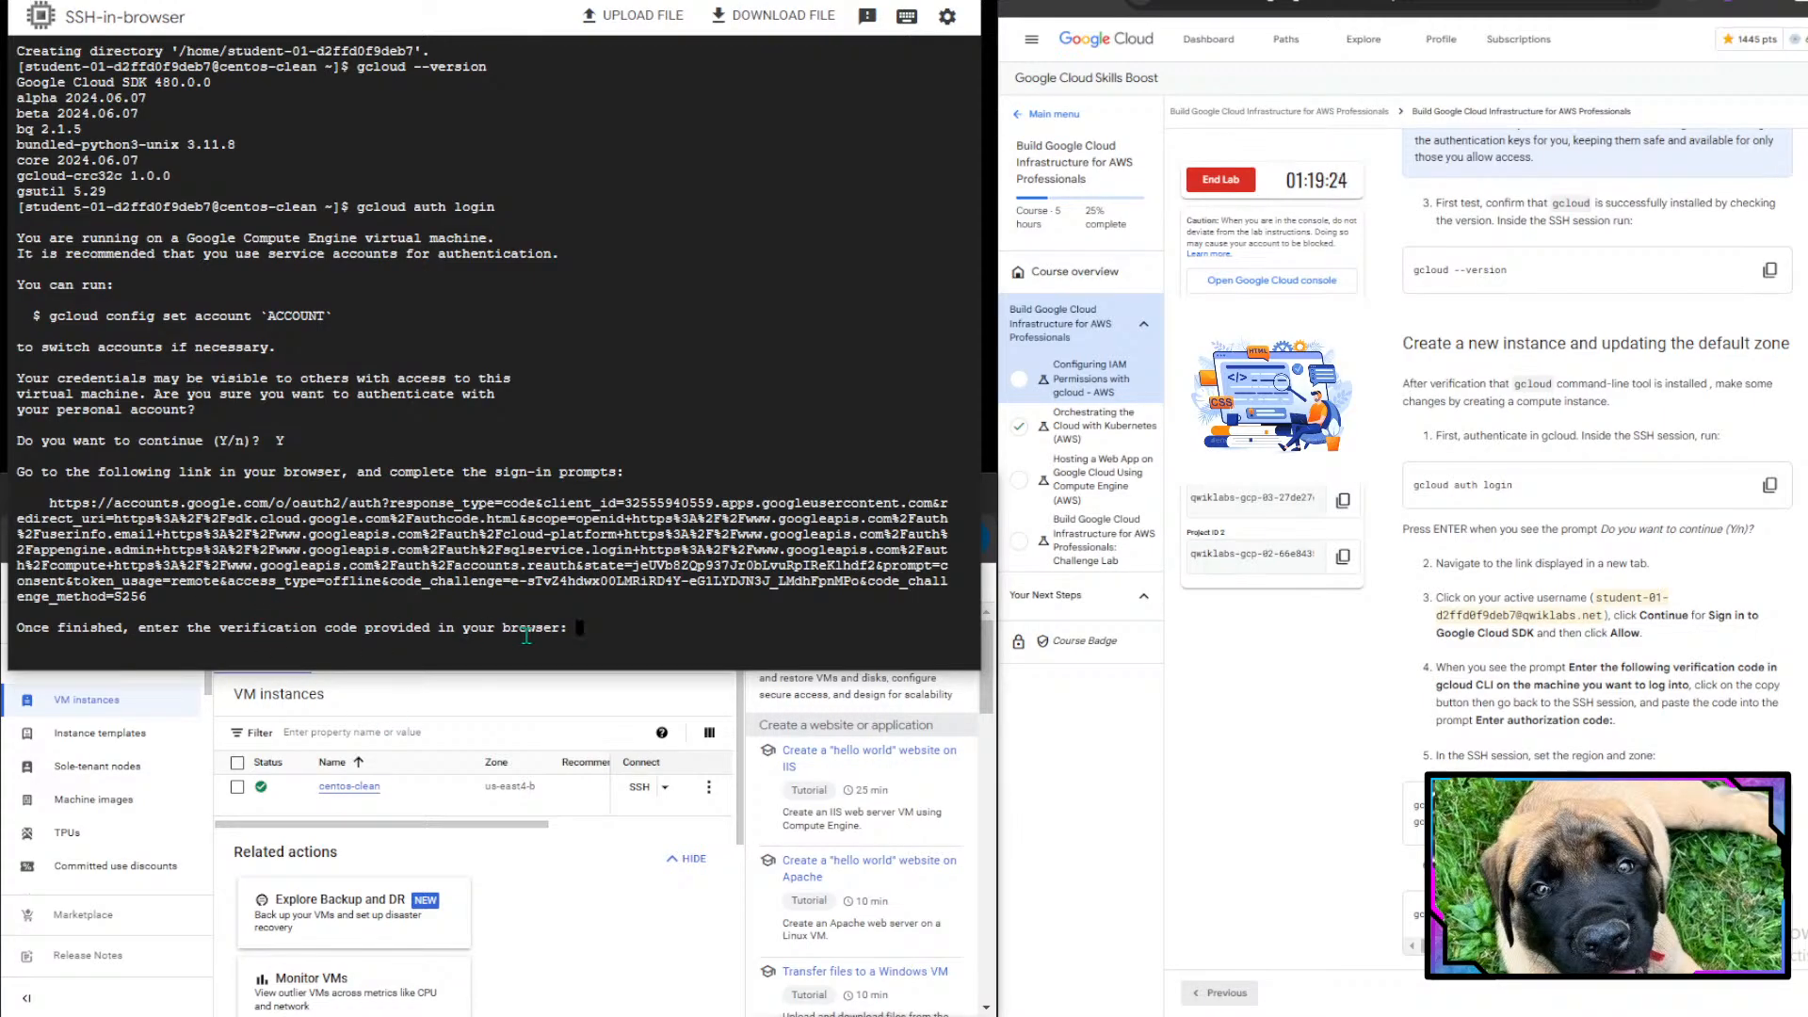
# - Copy the sign-in link from the terminal and open it in a new browser tab
pyautogui.scroll(-2, 1558, 669)
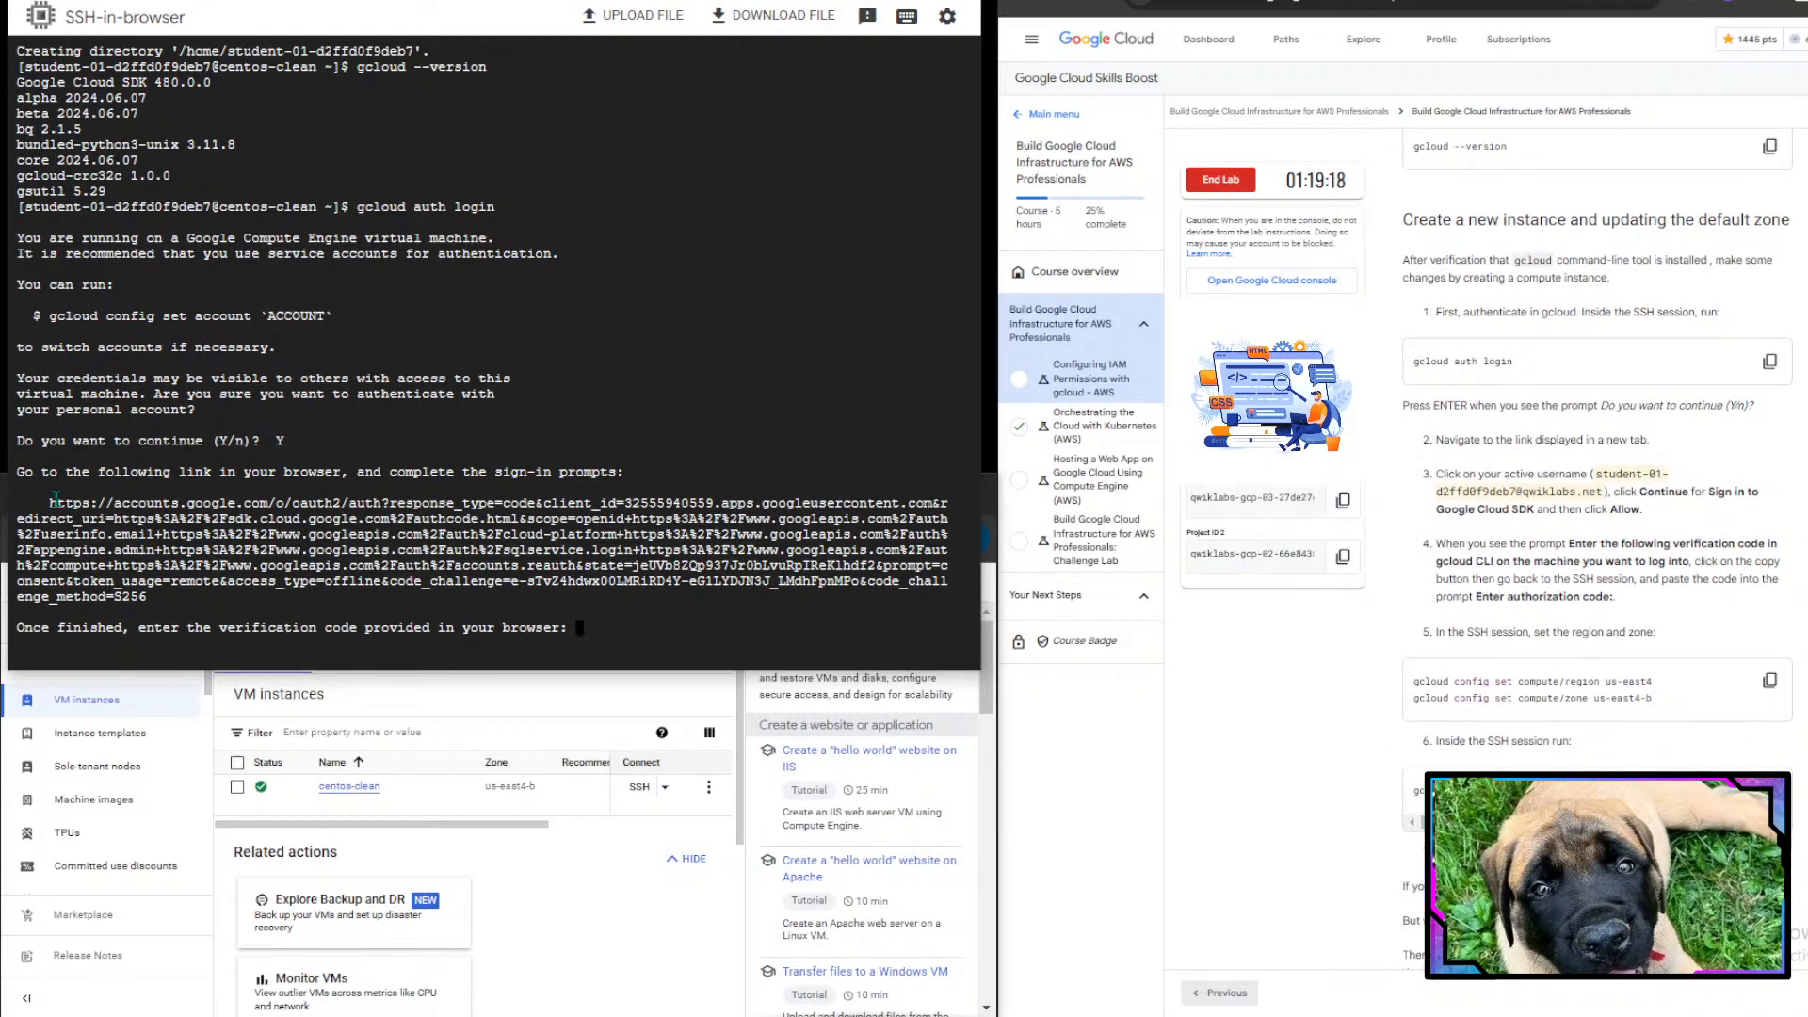
pyautogui.moveTo(51, 499); pyautogui.dragTo(141, 600)
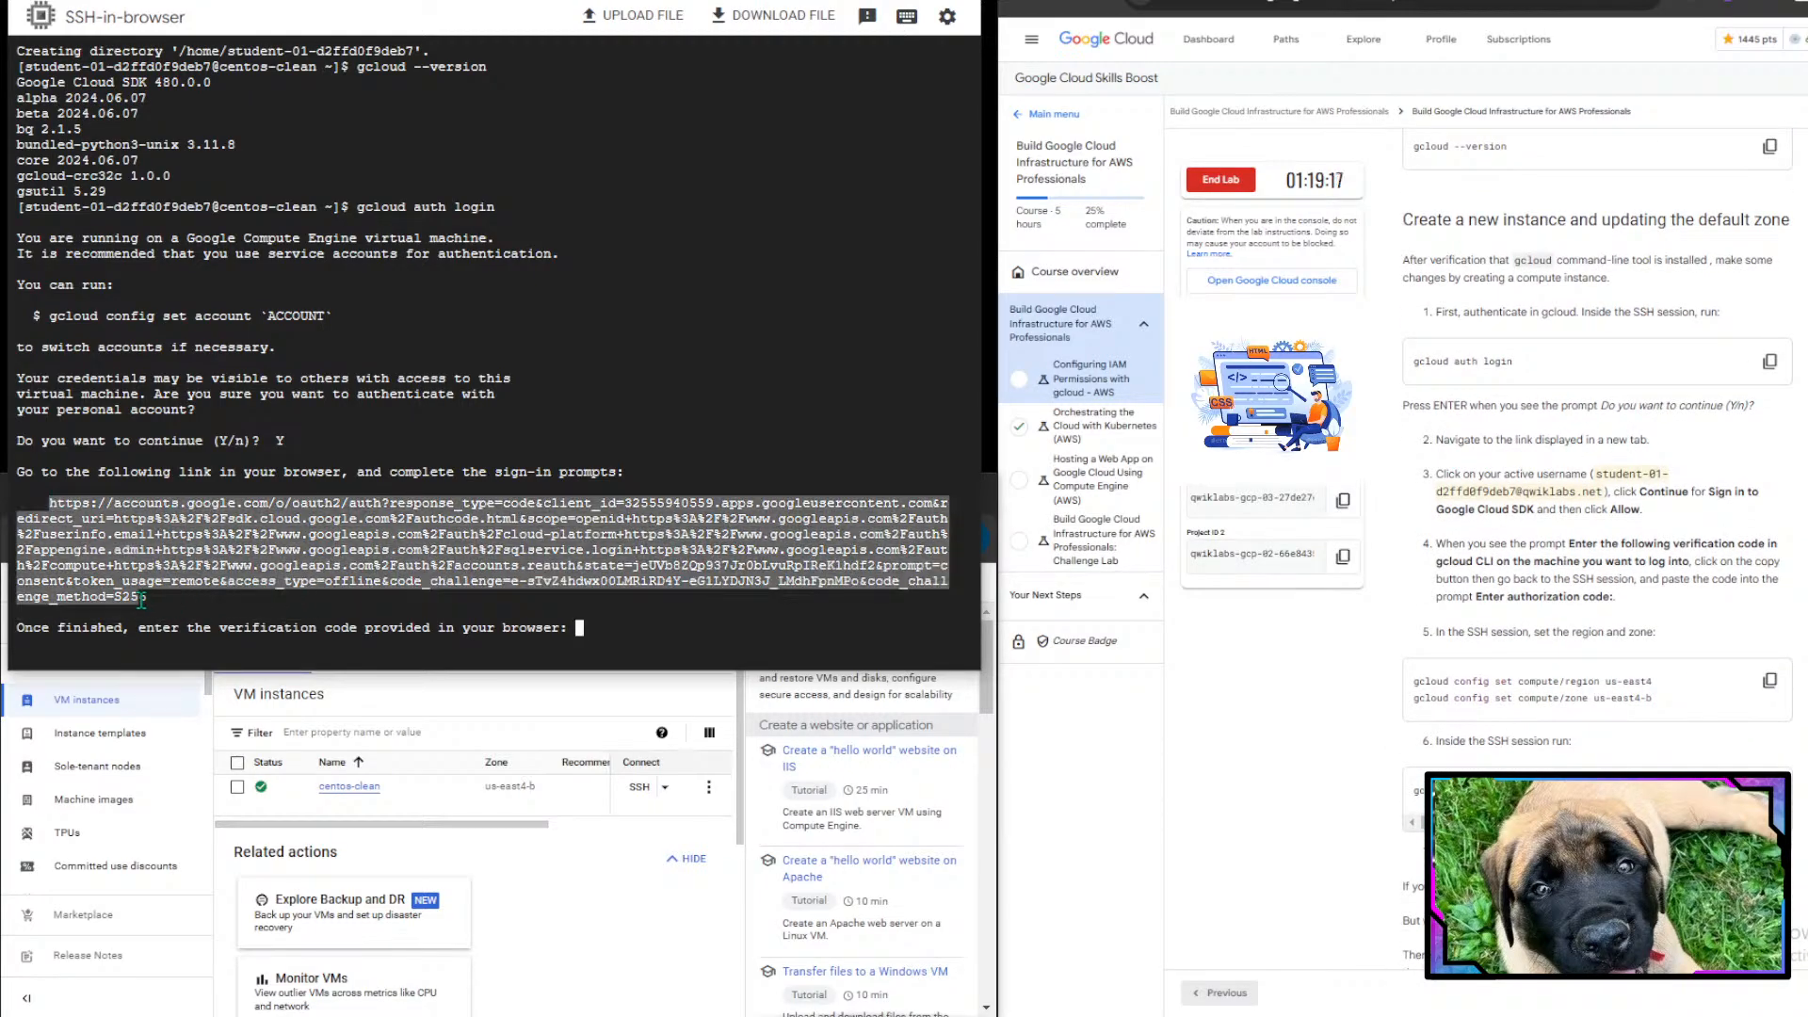
pyautogui.rightClick(139, 572)
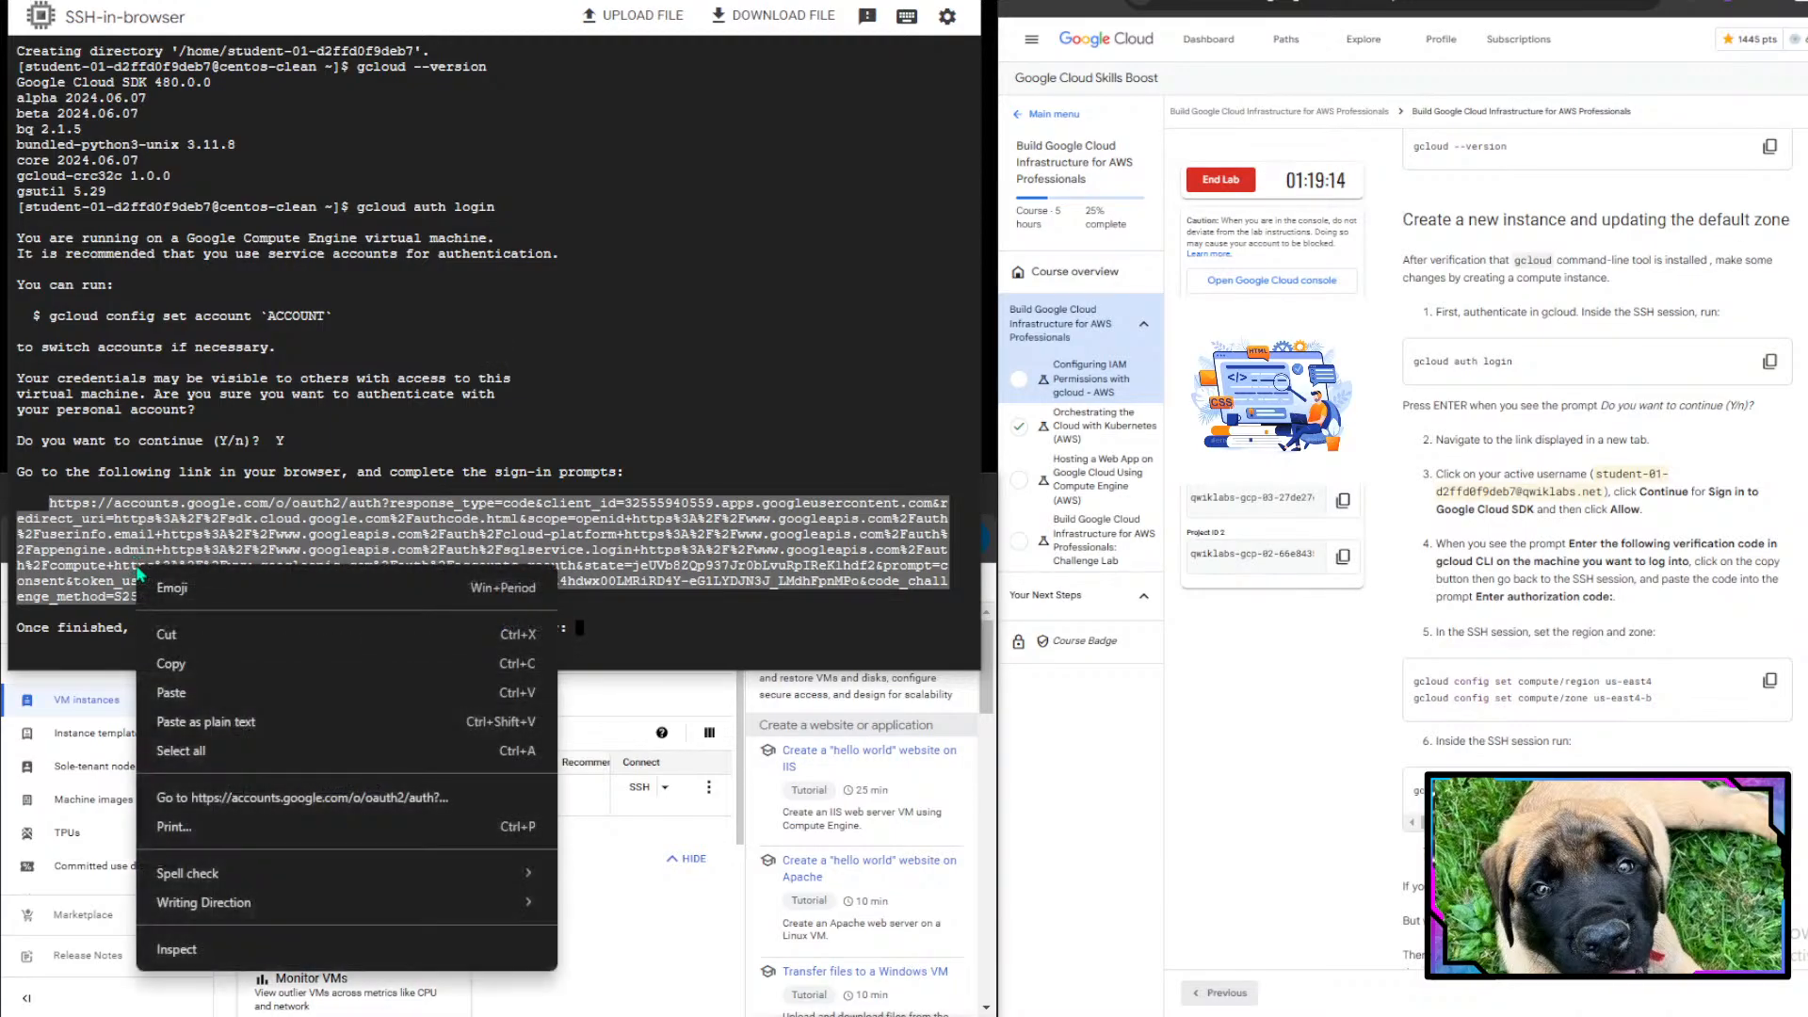
pyautogui.click(205, 663)
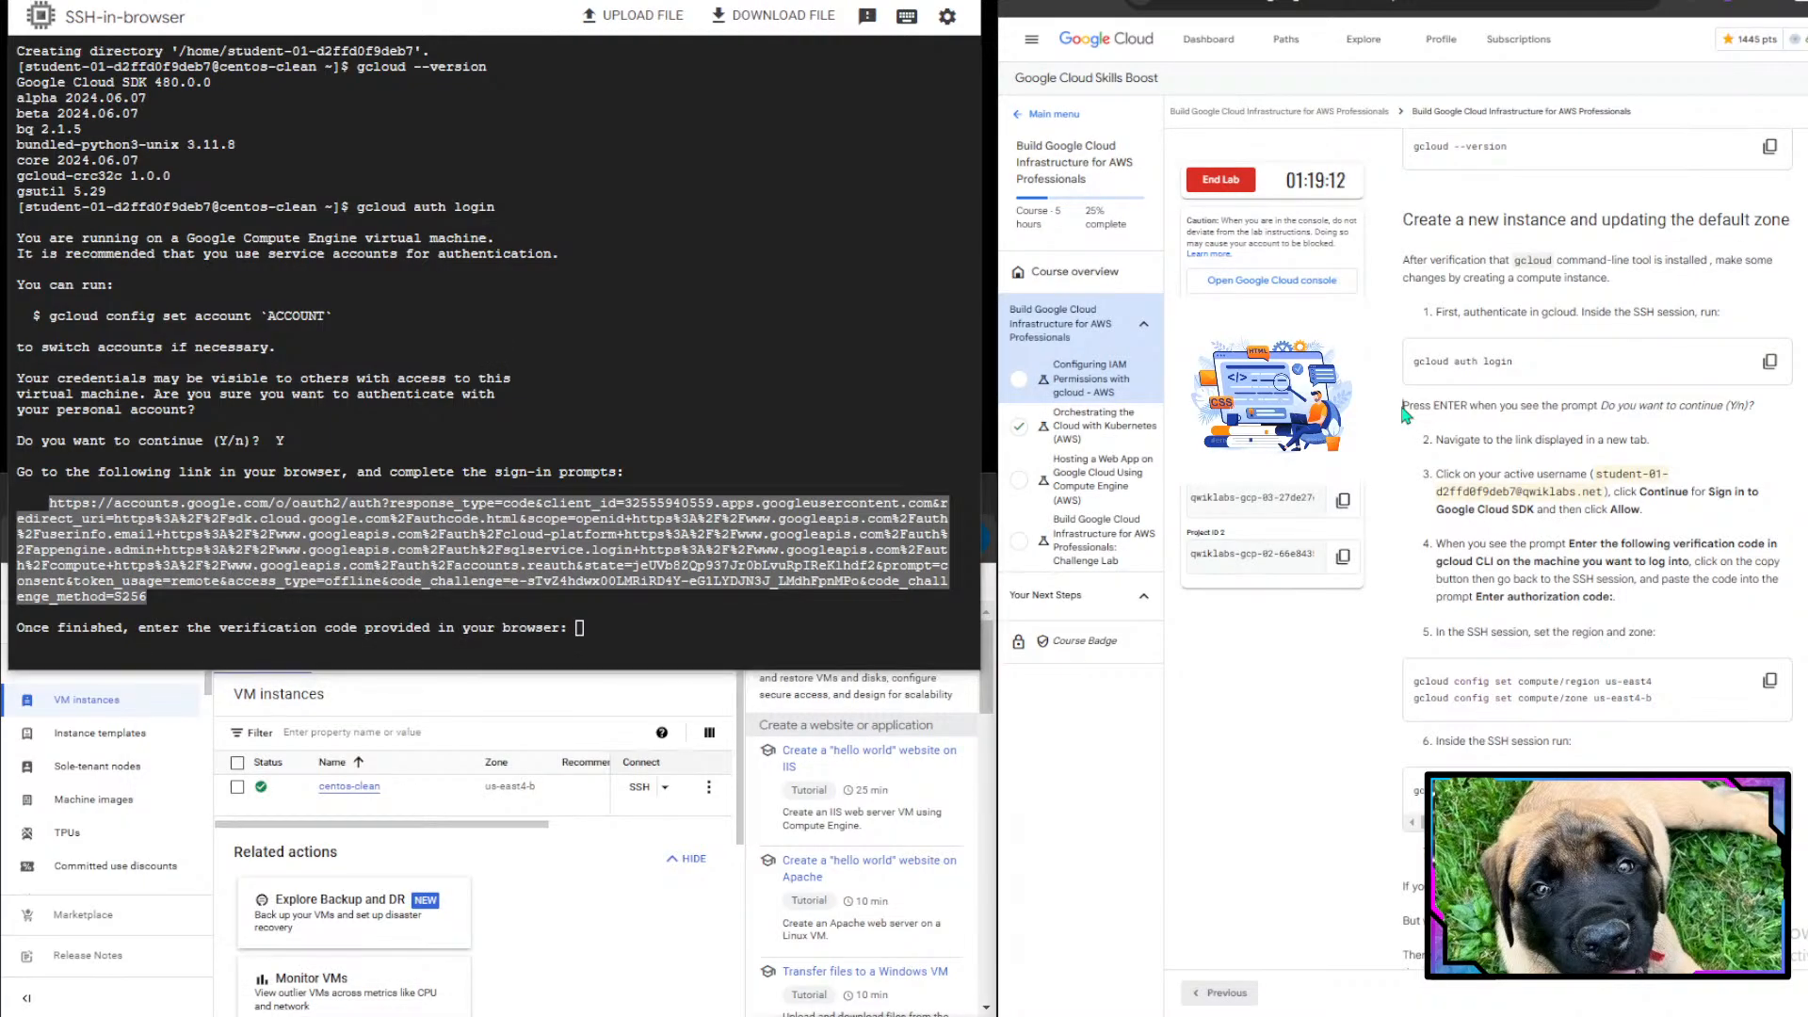
pyautogui.click(550, 891)
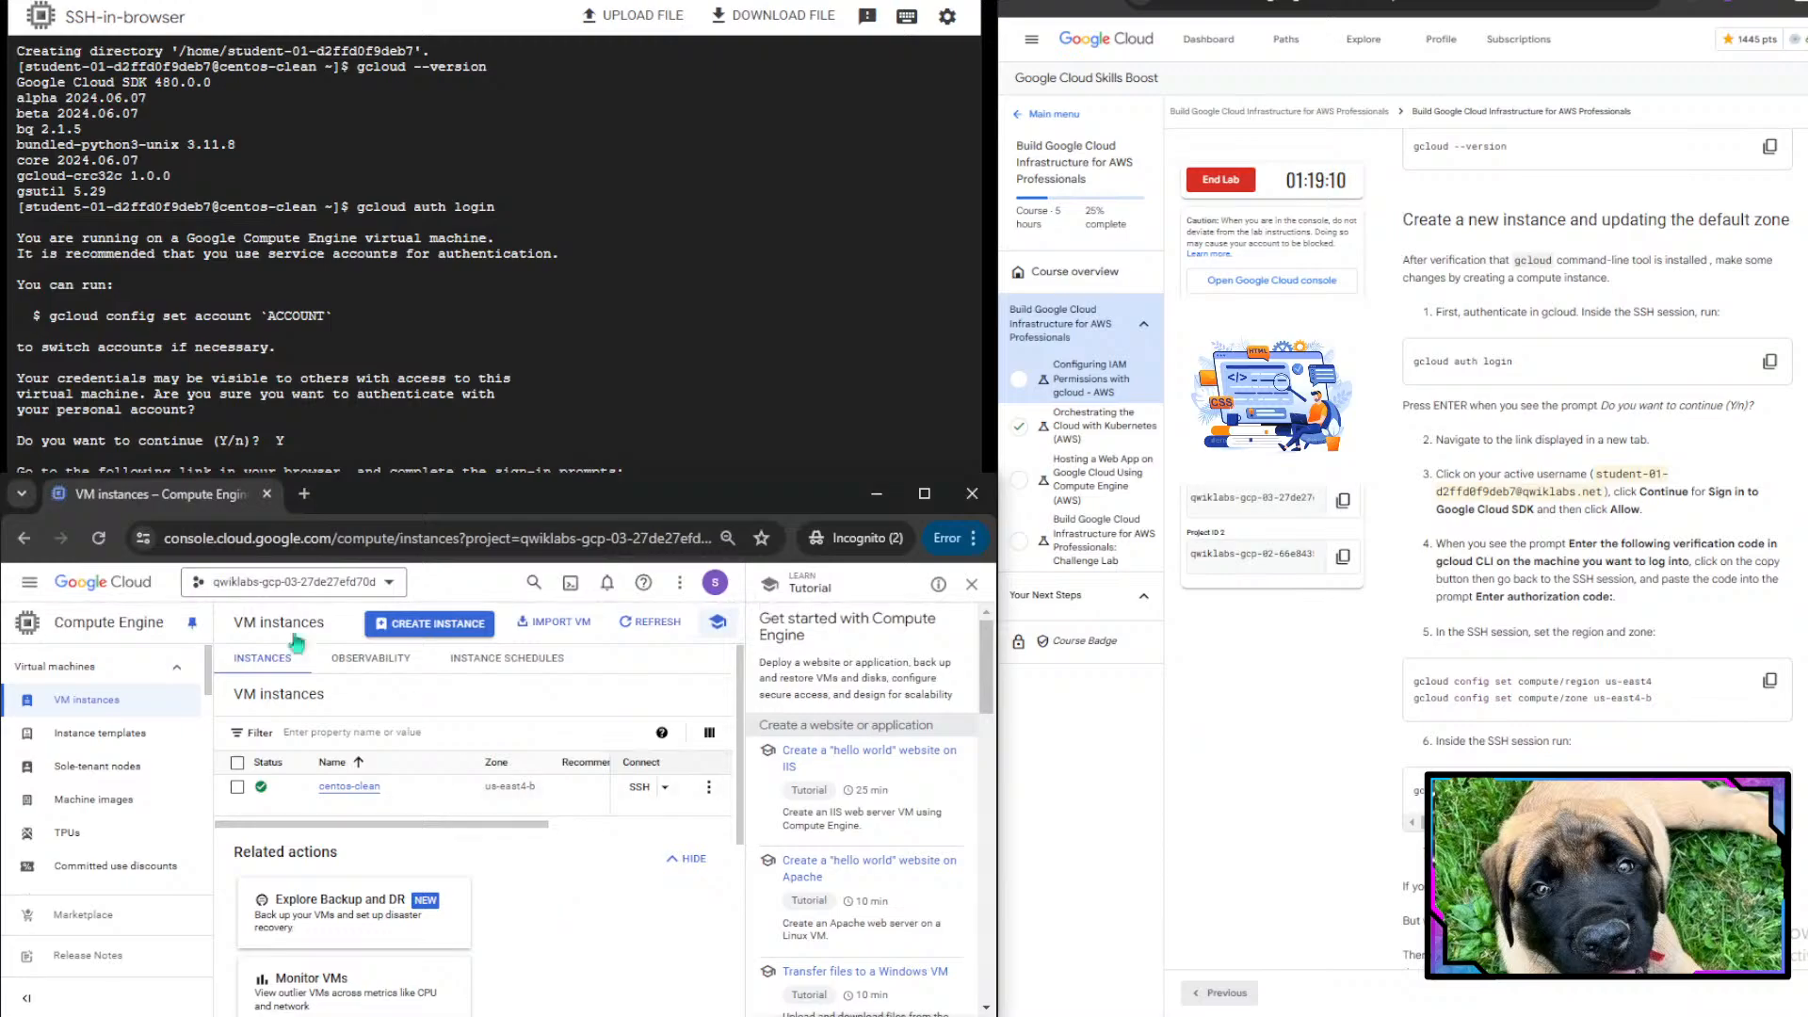
pyautogui.hotkey('ctrl', 't')
pyautogui.write('https://accounts.google.com/o/oauth2/auth?response_type=code&client_id=32555940559.apps.googleusercontent.com&redirect_uri=https%3A%2F%2Fsdk.cloud.google.com%2Fauthcode.html&scope=openid+https%3A%2F%2Fwww.googleapis.com%2Fauth%2Fuserinfo.email+https%3A%2F%2Fwww.googleapis.com%2Fauth%2Fcloud-platform+https%3A%2F%2Fwww.googleapis.com%2Fauth%2Fappengine.admin+https%3A%2F%2Fwww.googleapis.com%2Fauth%2Fsqlservice.login+https%3A%2F%2Fwww.googleapis.com%2Fauth%2Fcompute+https%3A%2F%2Fwww.googleapis.com%2Fauth%2Faccounts.reauth&state=jeUVb8ZQp937JrObLvuRpIReKlhdf2&prompt=consent&token_usage=remote&access_type=offline&code_challenge=e-sTvZ4hdwx00LMRiRD4Y-eG1LYDJN3J_LMdhFpnMPo&code_challenge_method=S256')
pyautogui.press('Return')
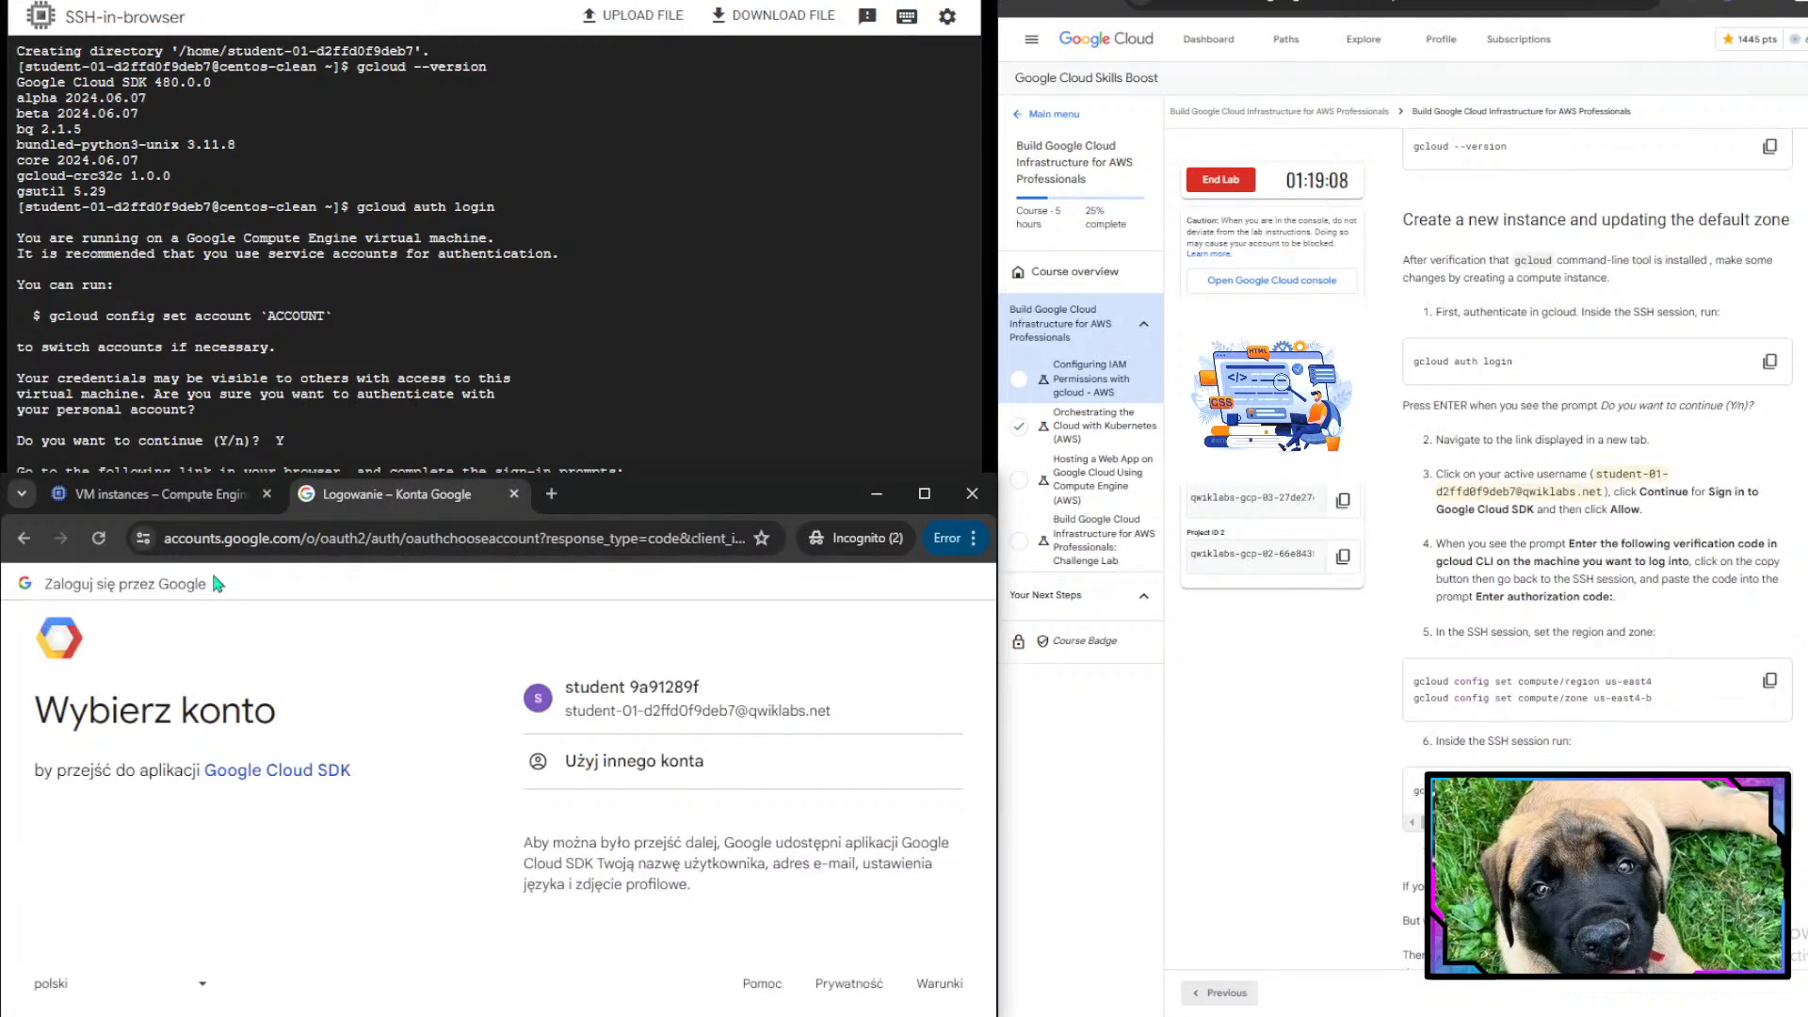
# - Choose the student account, continue, and allow Google Cloud SDK access
pyautogui.click(716, 733)
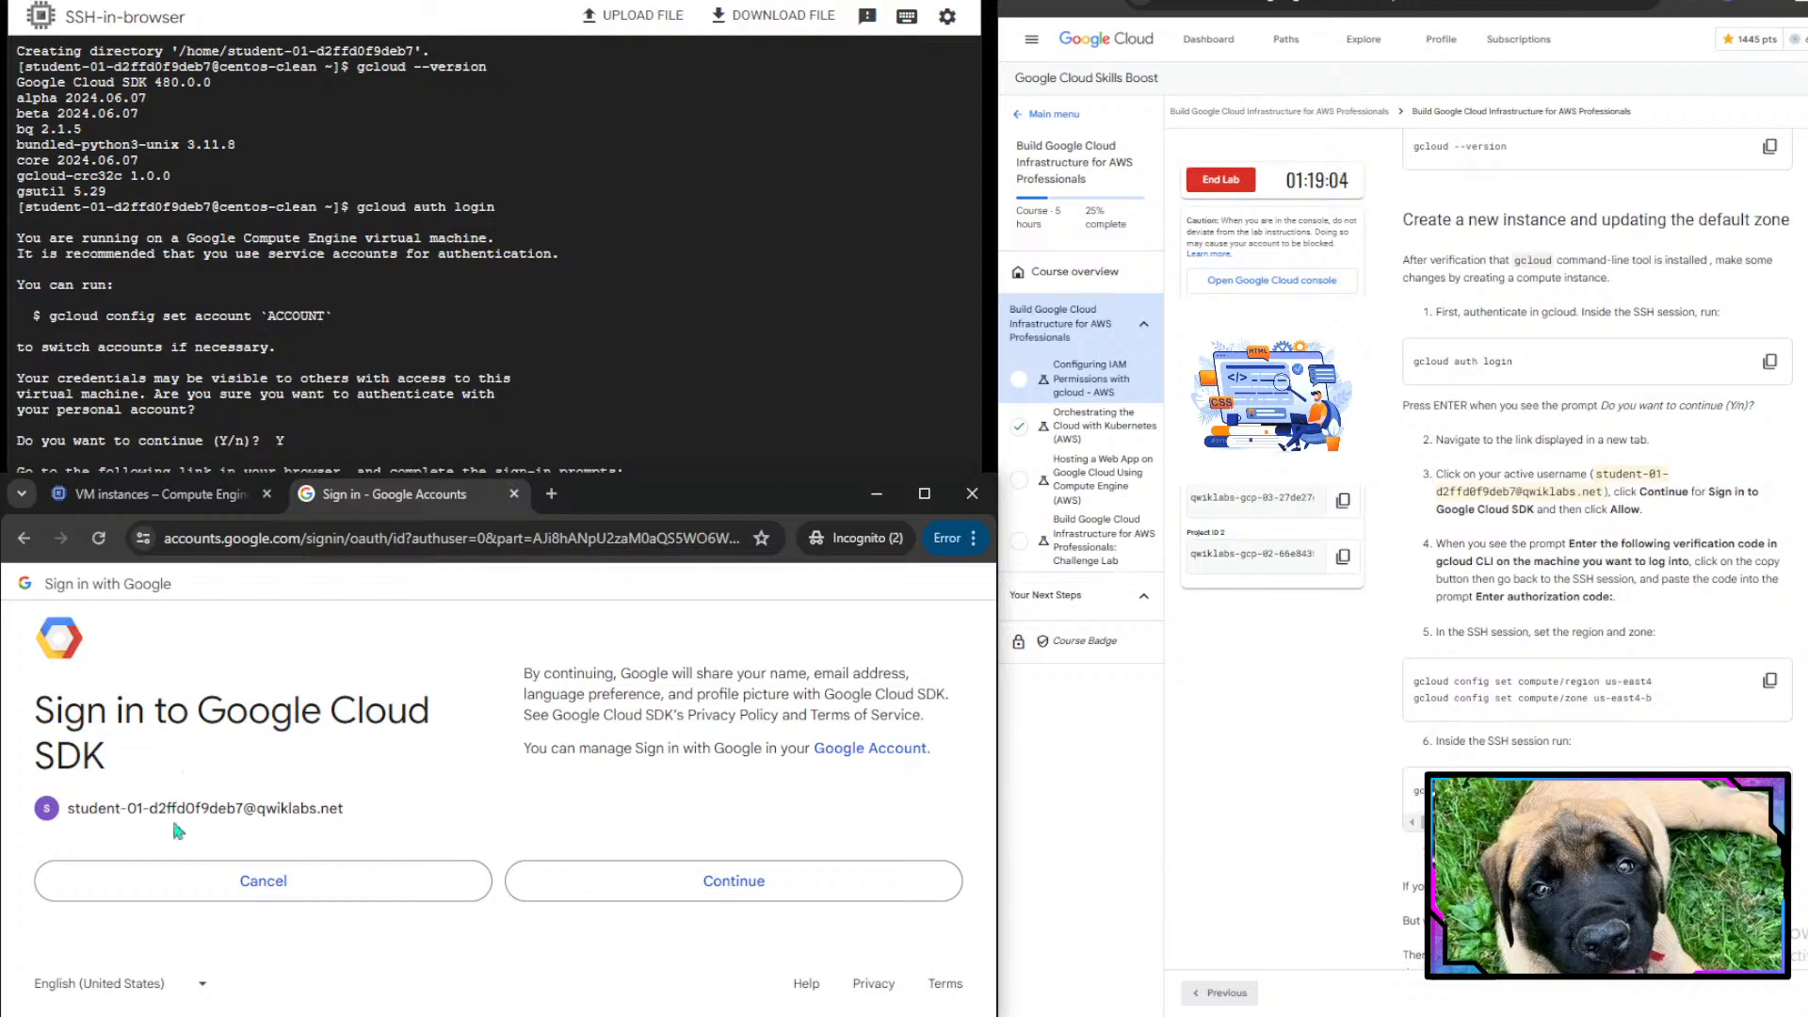
pyautogui.click(793, 878)
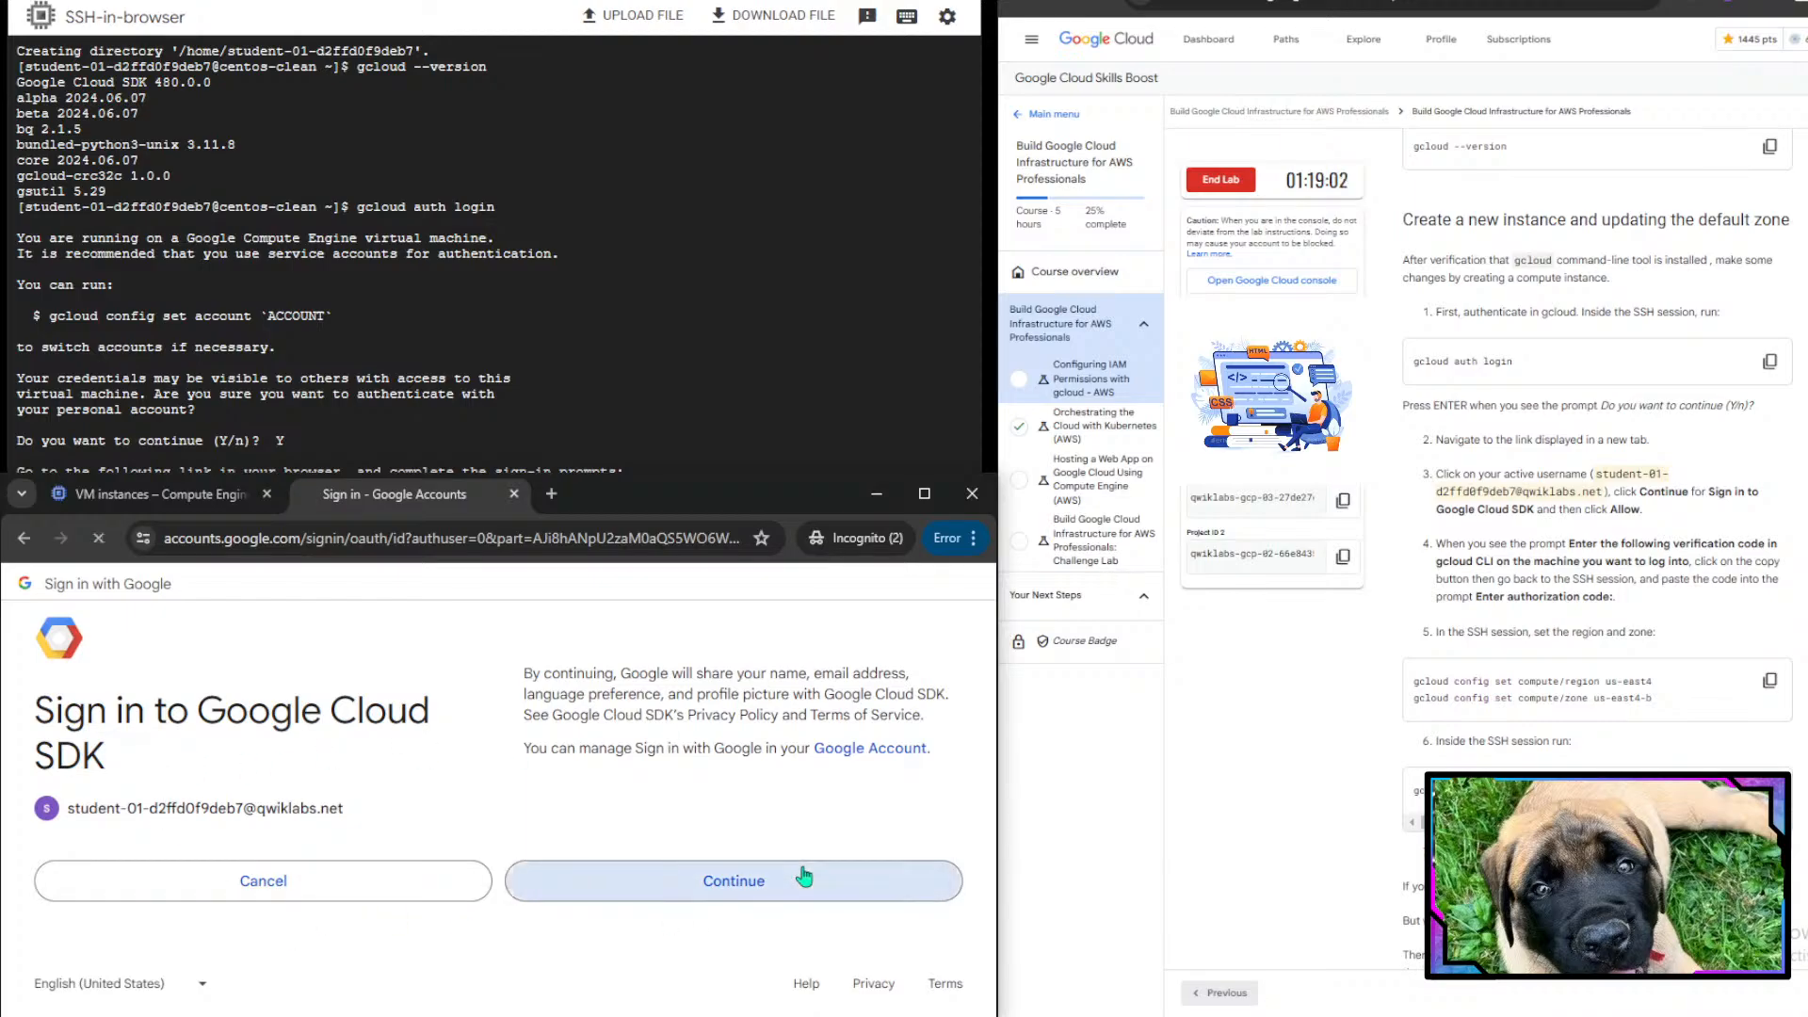
pyautogui.scroll(-4, 565, 852)
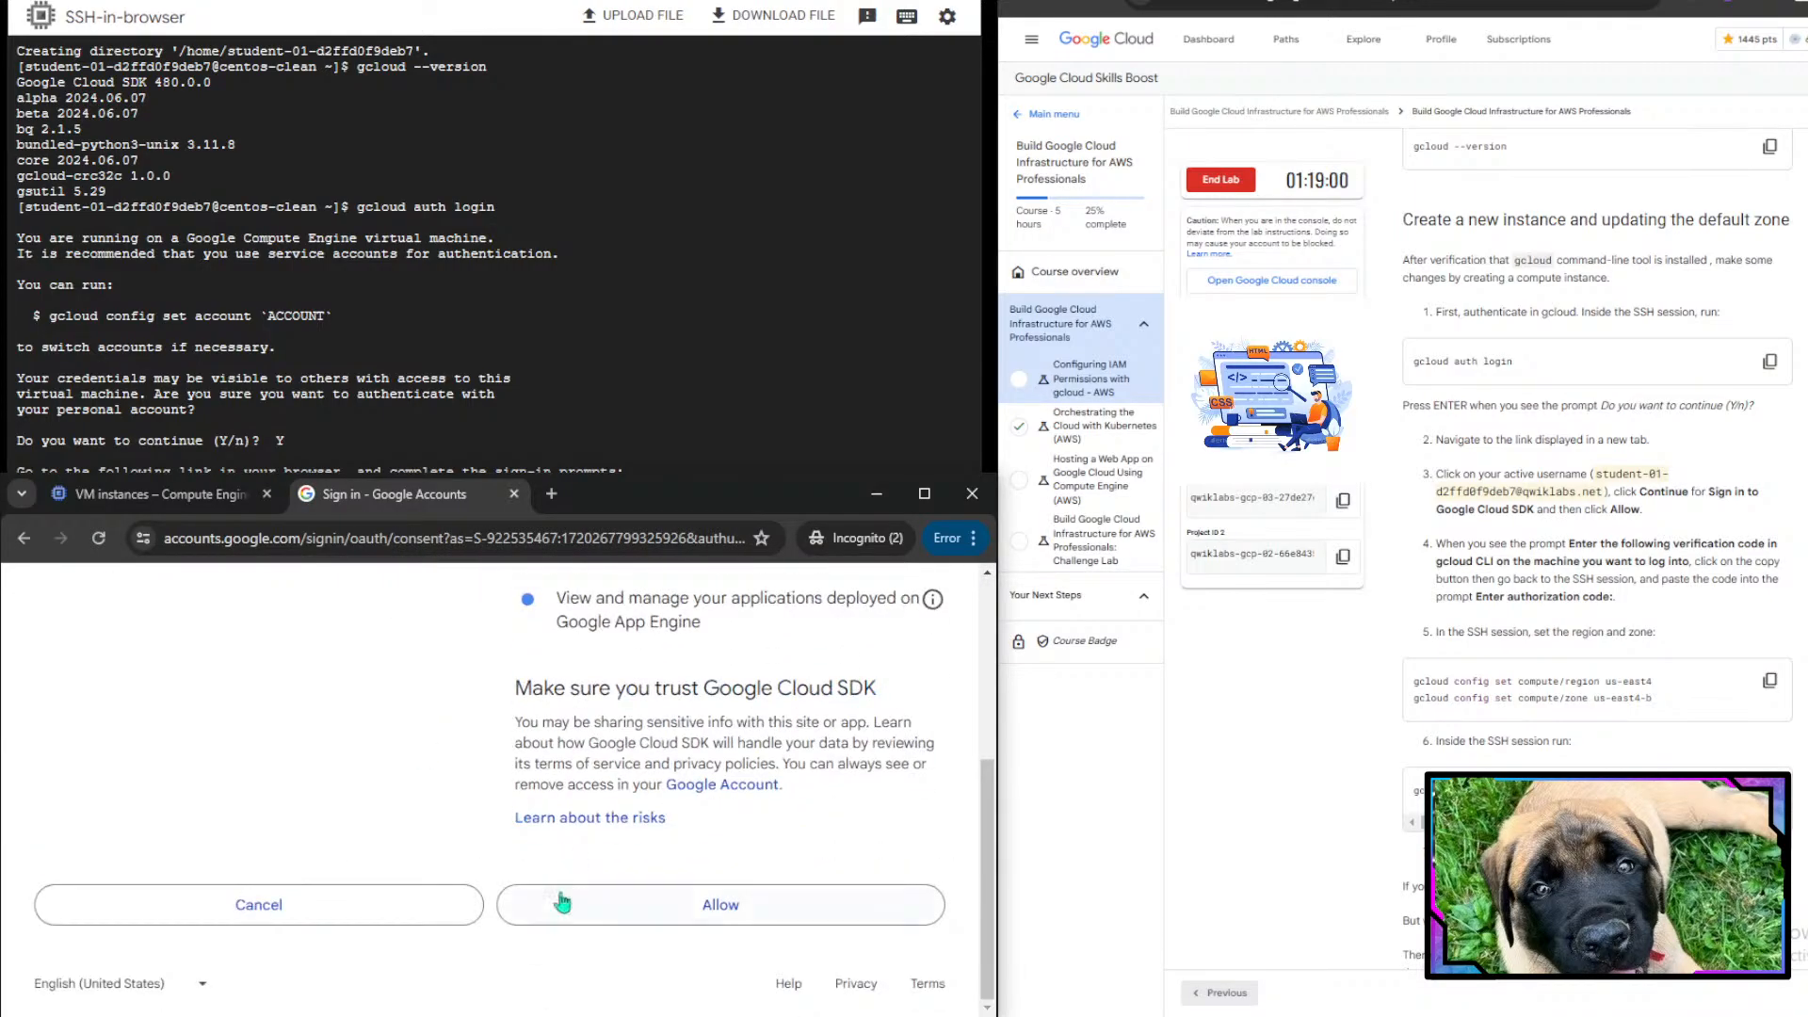
pyautogui.click(593, 906)
pyautogui.scroll(-2, 595, 909)
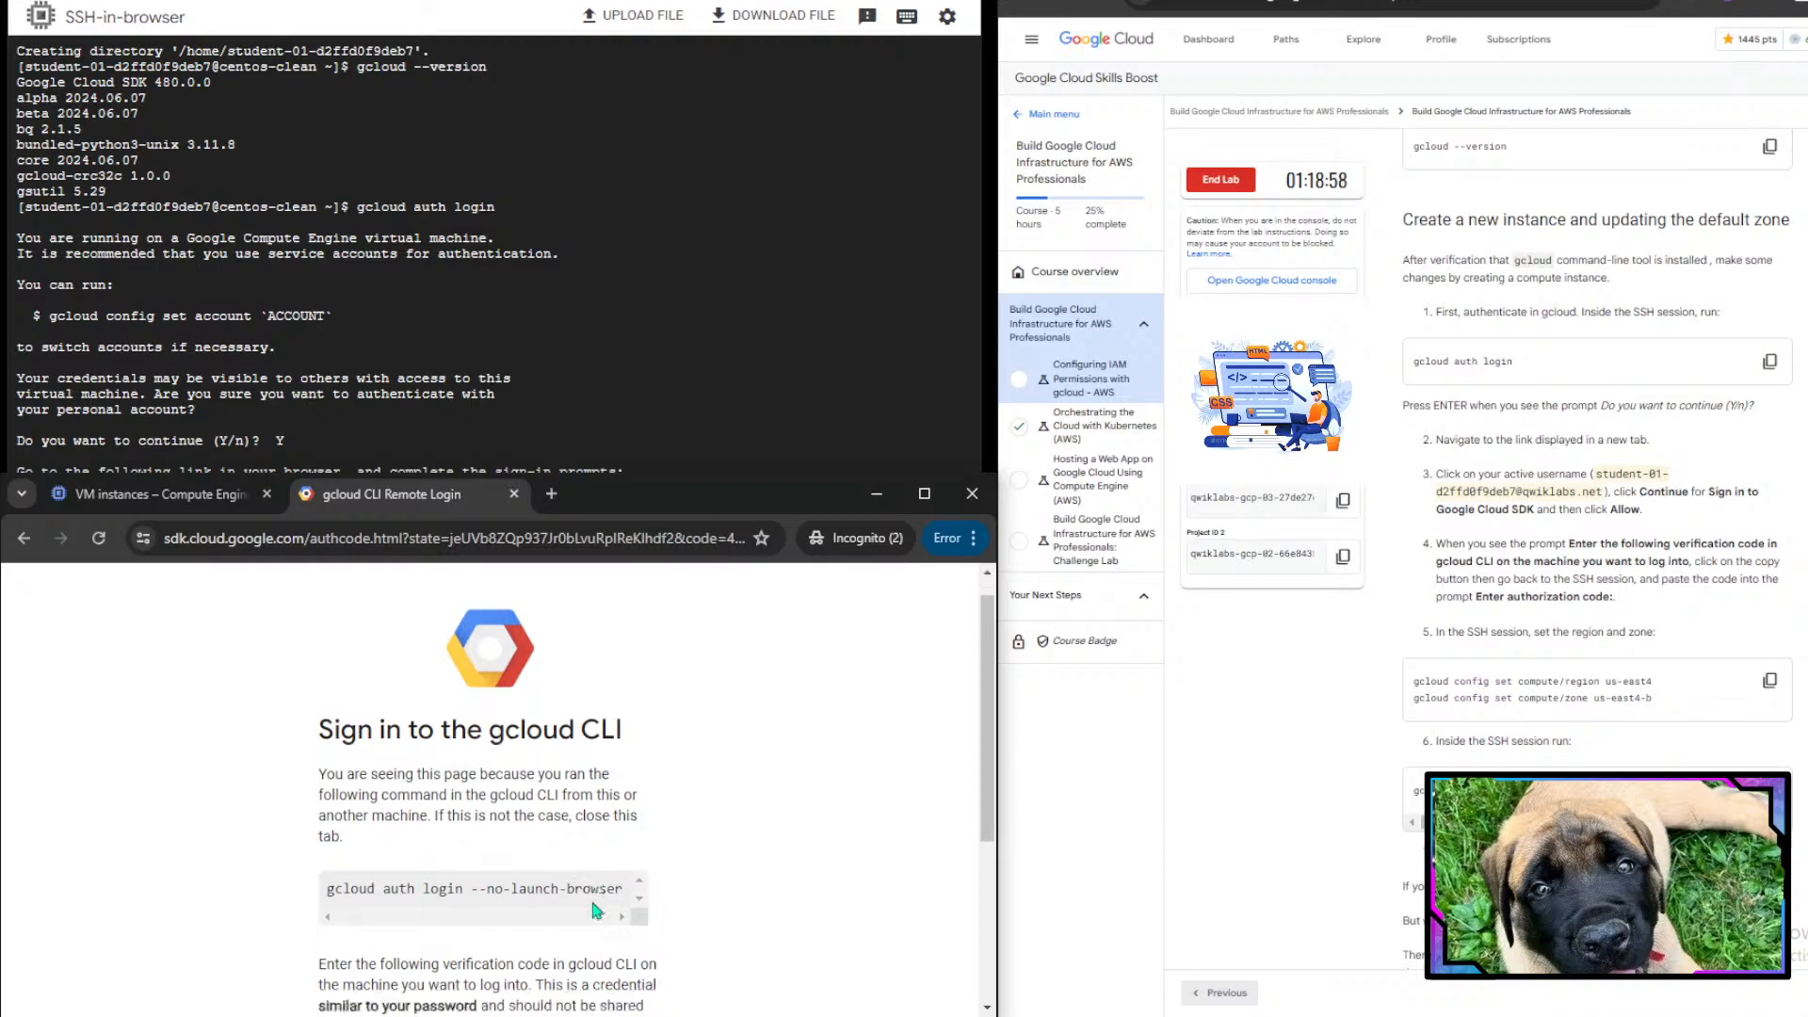
# - Examine the gcloud CLI sign-in page showing the verification code
pyautogui.scroll(-3, 593, 904)
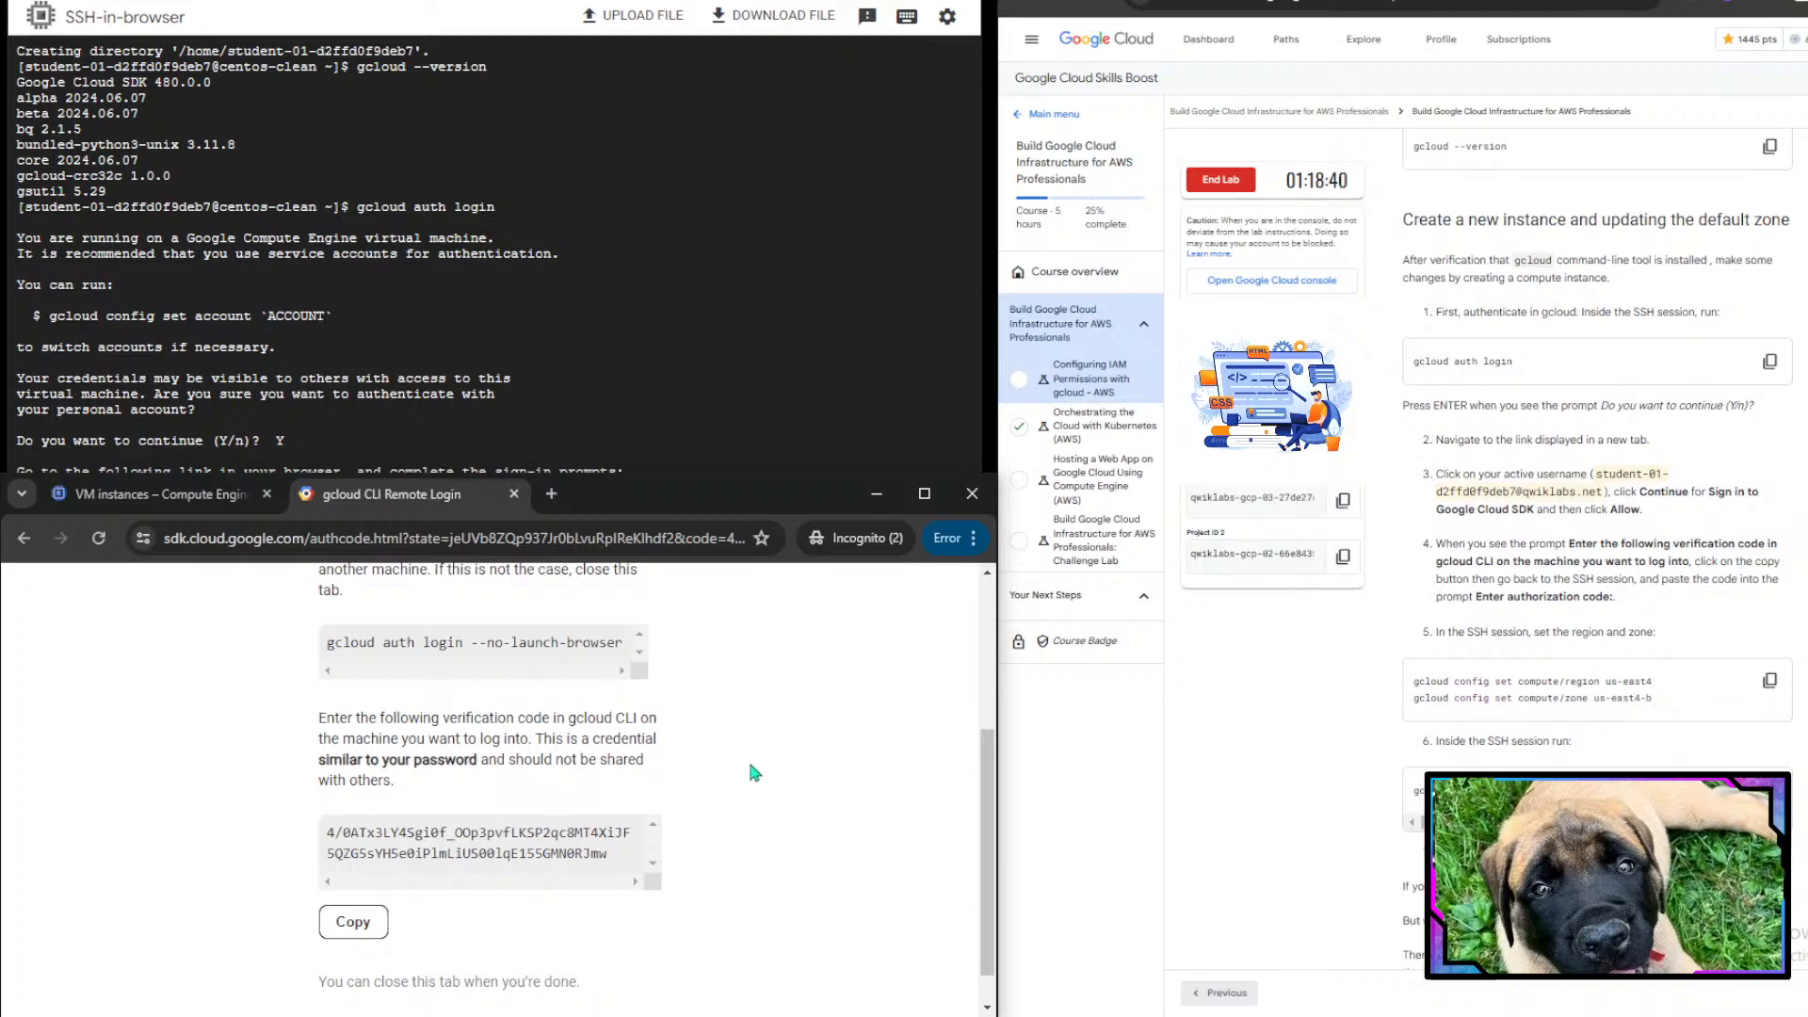
pyautogui.scroll(1, 769, 748)
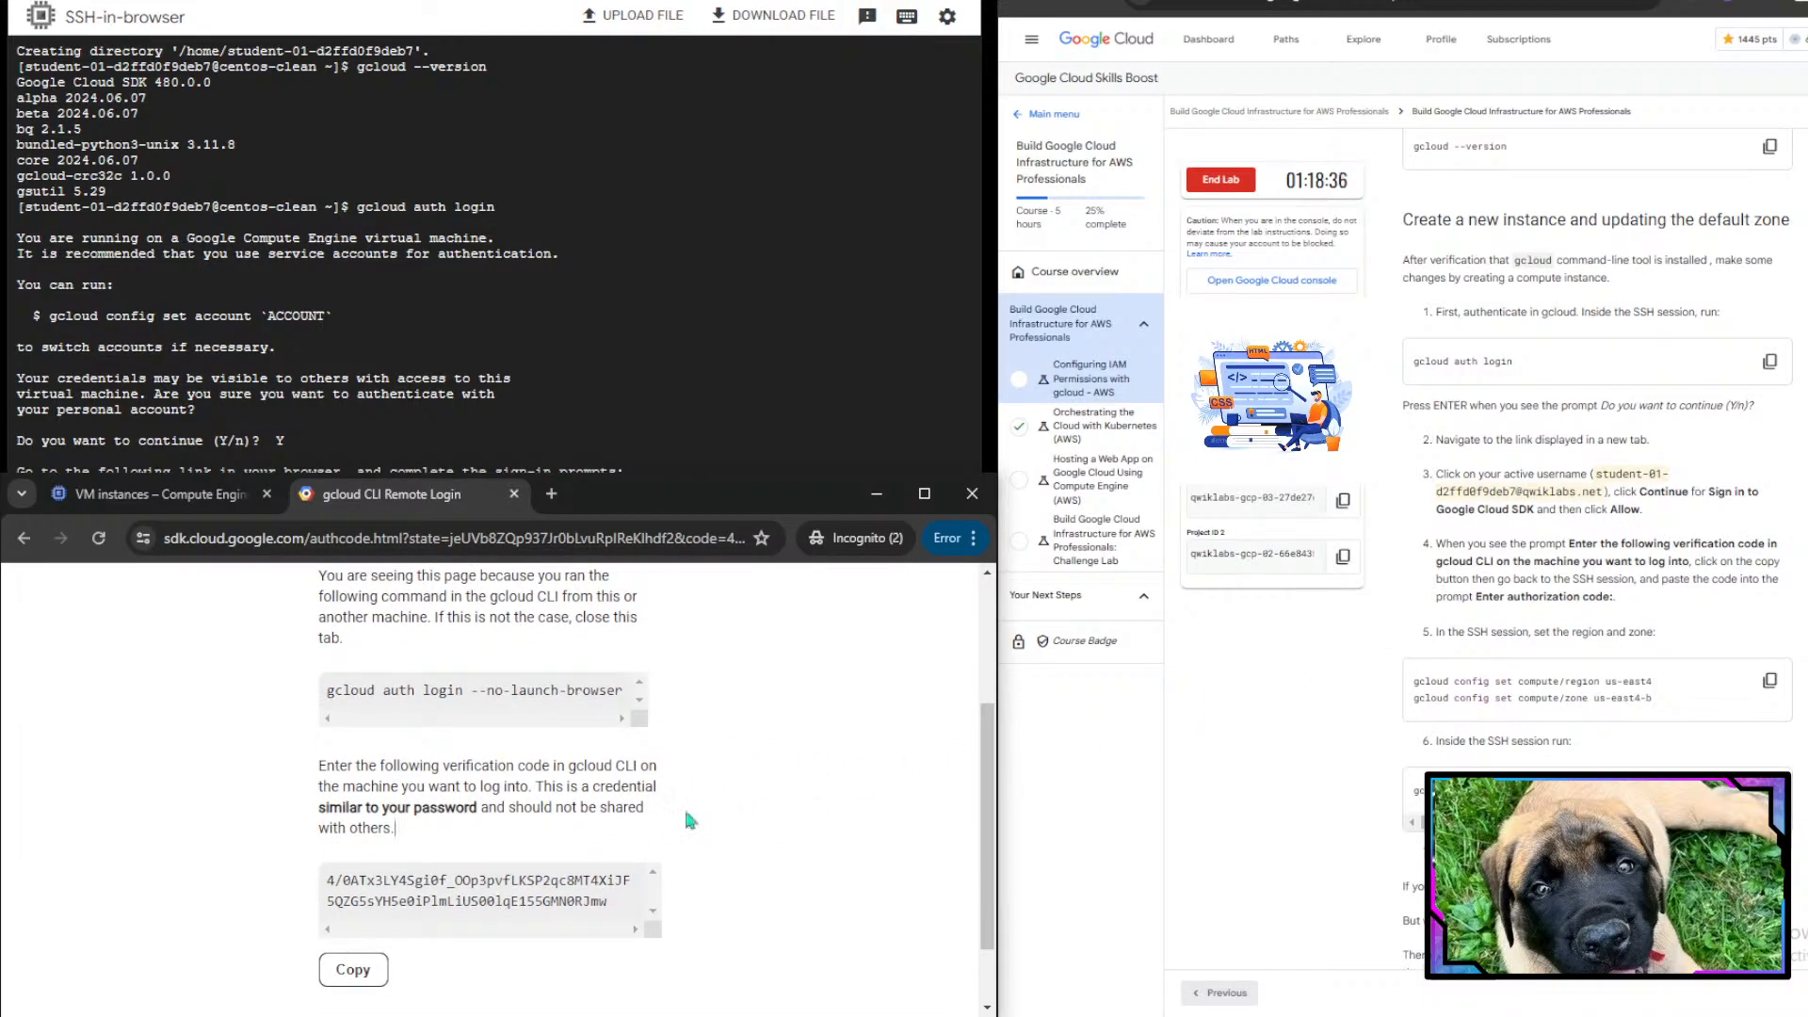
pyautogui.scroll(2, 715, 816)
pyautogui.moveTo(322, 627); pyautogui.dragTo(521, 652)
pyautogui.click(521, 652)
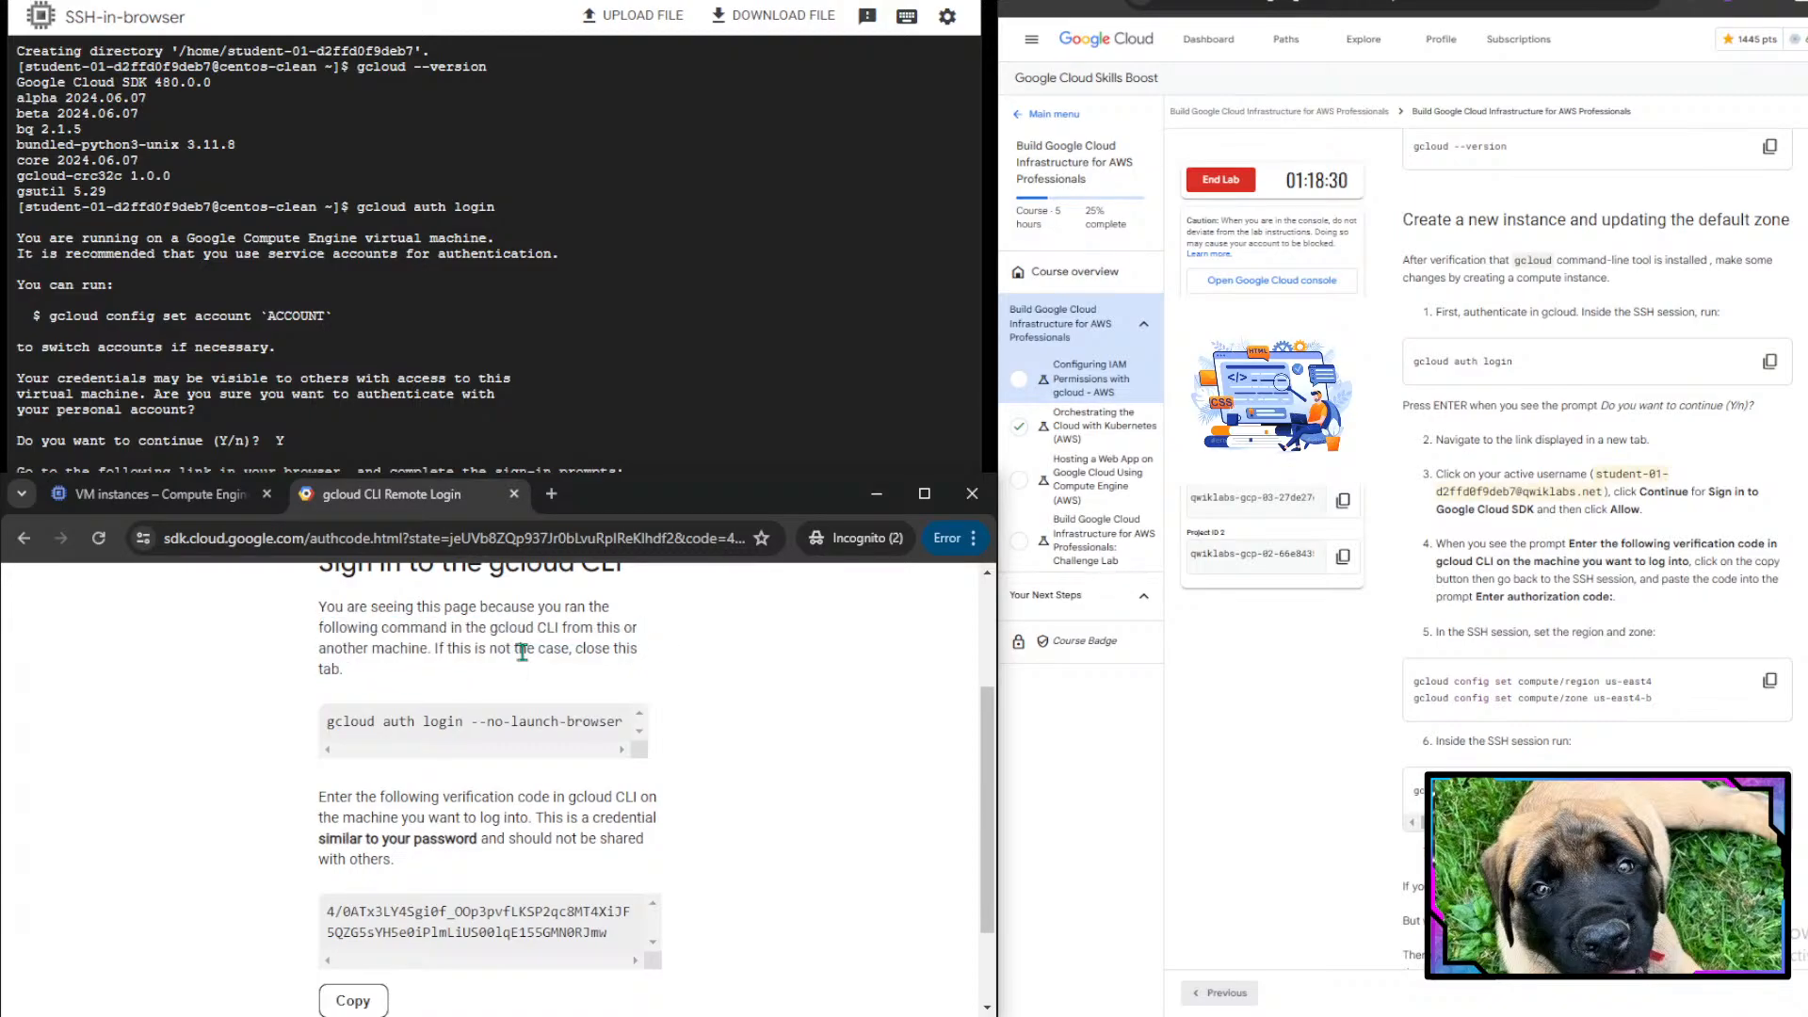
# - Copy the verification code from the sign-in page and enter it at the SSH session's verification code prompt
pyautogui.scroll(-2, 687, 727)
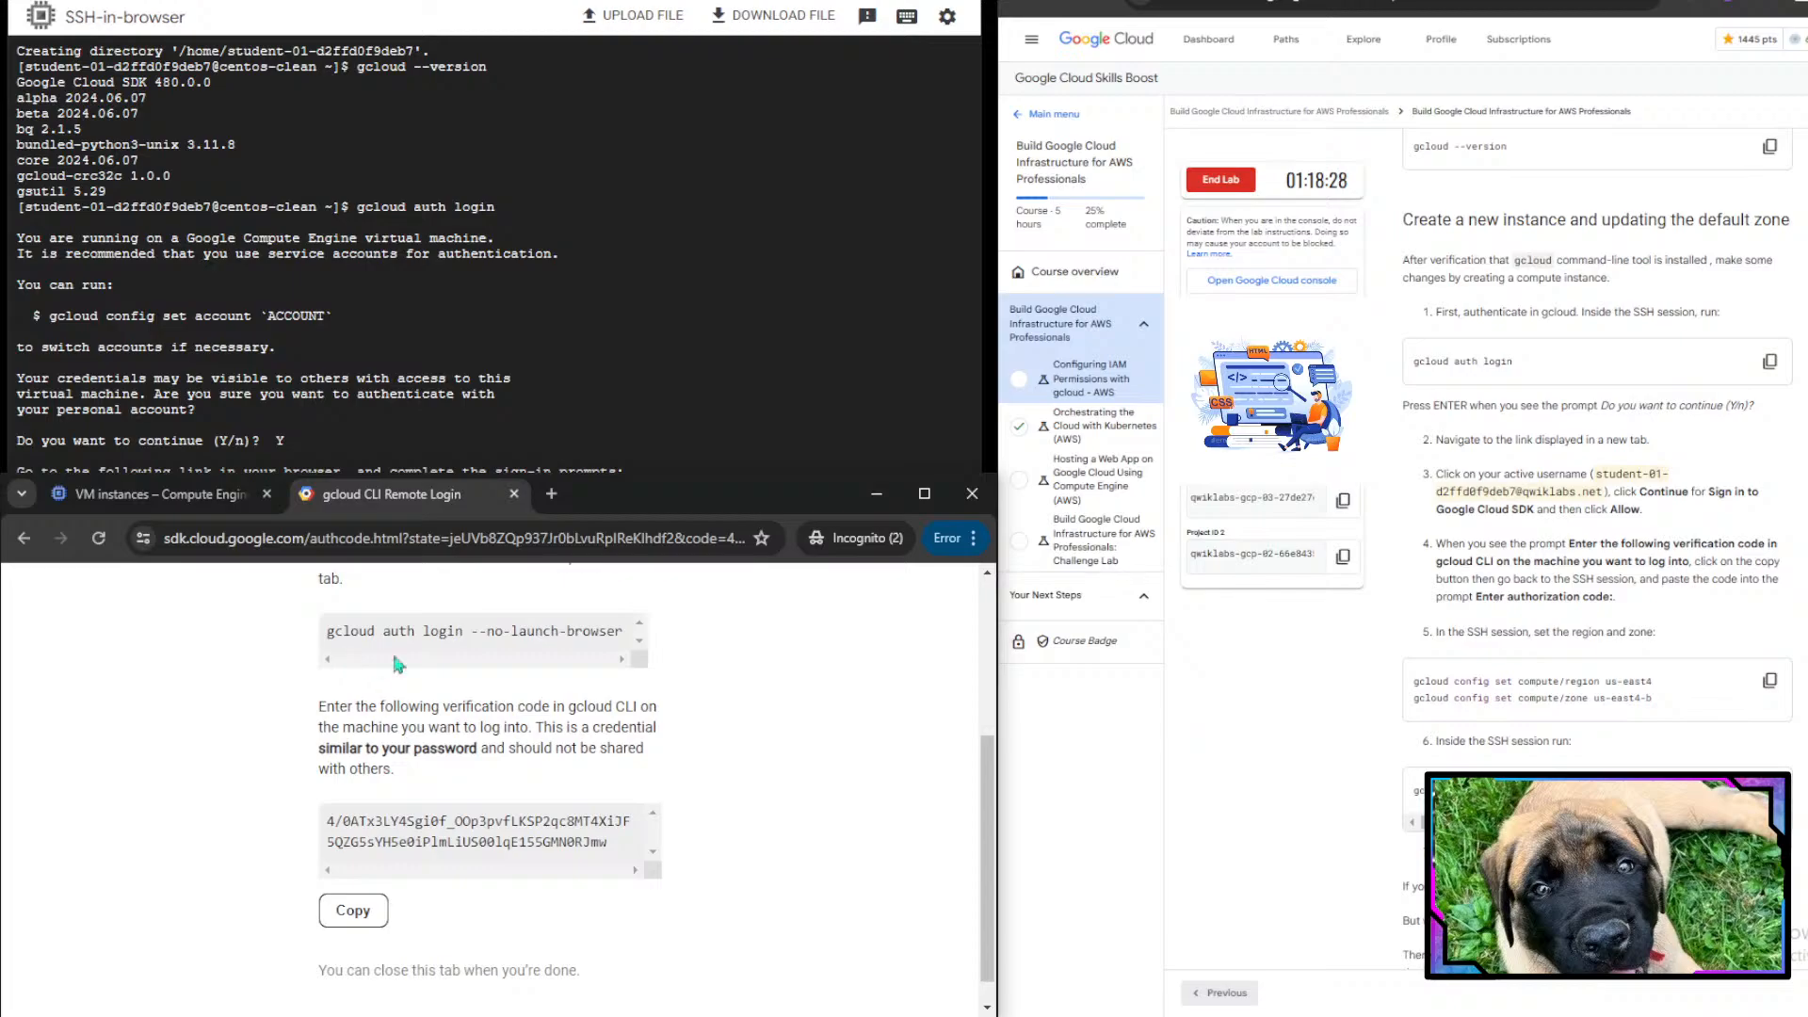
pyautogui.scroll(-1, 489, 661)
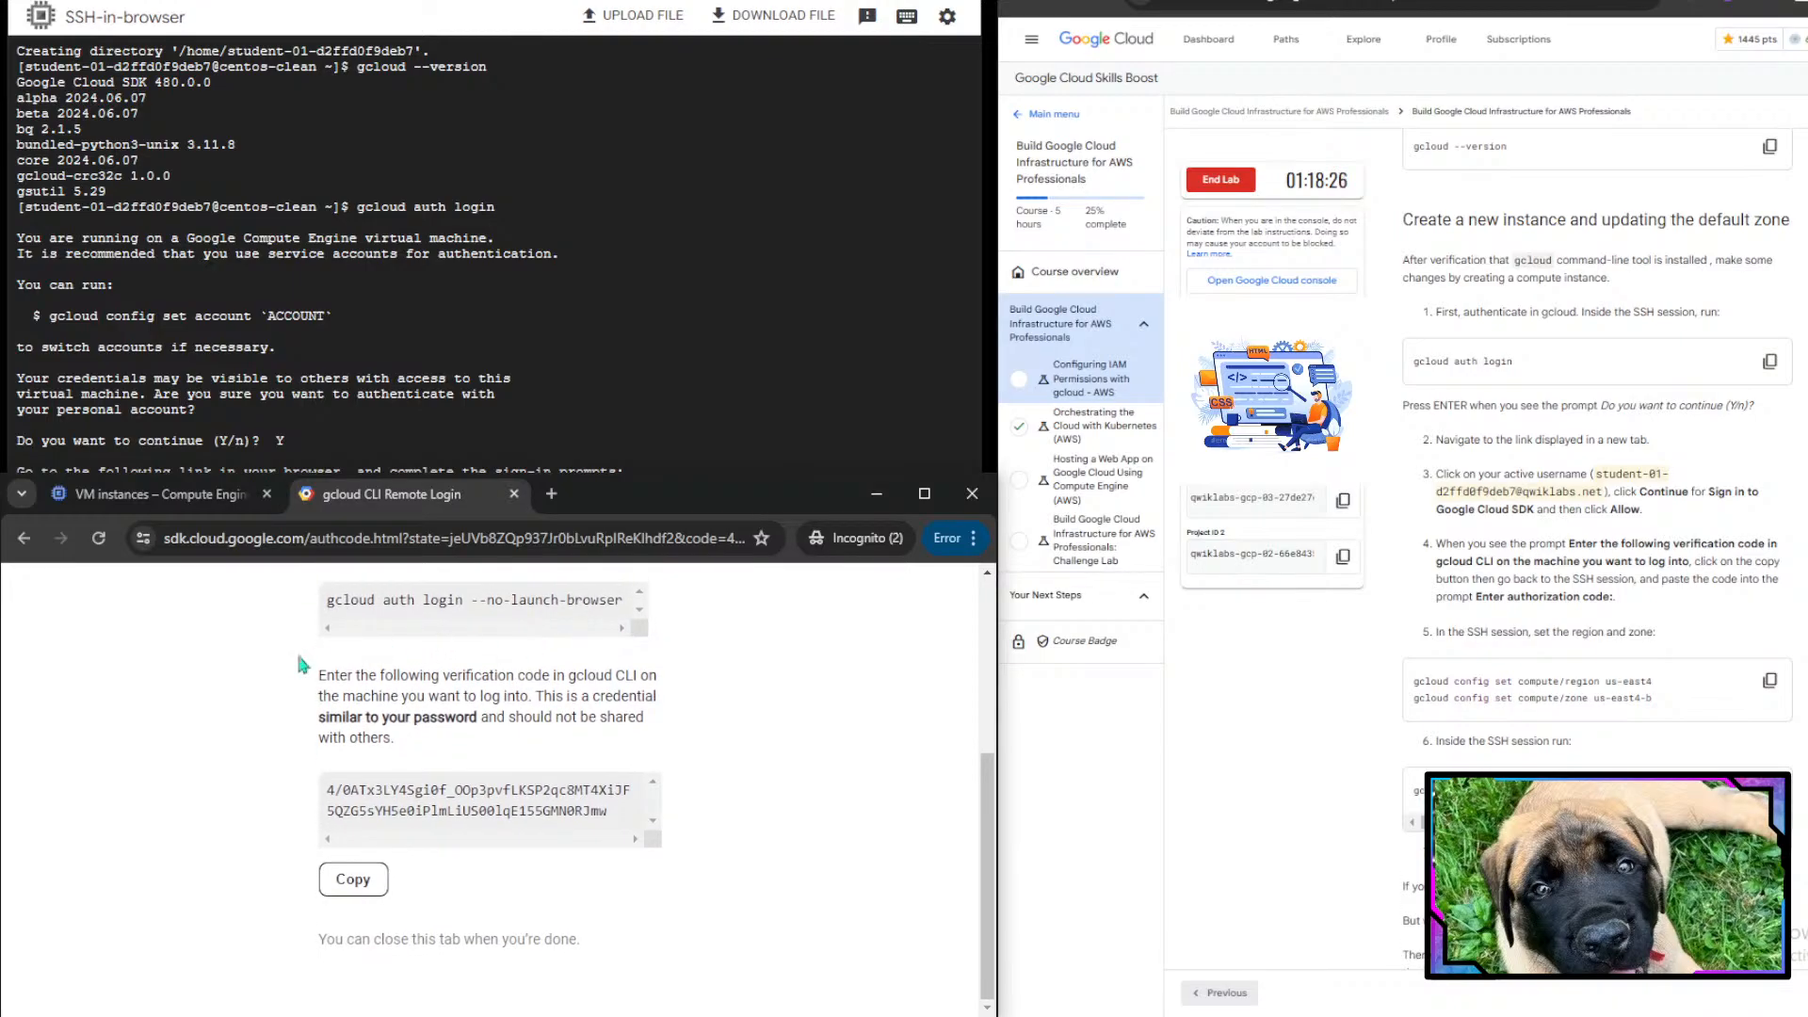
pyautogui.moveTo(312, 698); pyautogui.dragTo(612, 685)
pyautogui.click(612, 685)
pyautogui.click(350, 875)
pyautogui.click(491, 459)
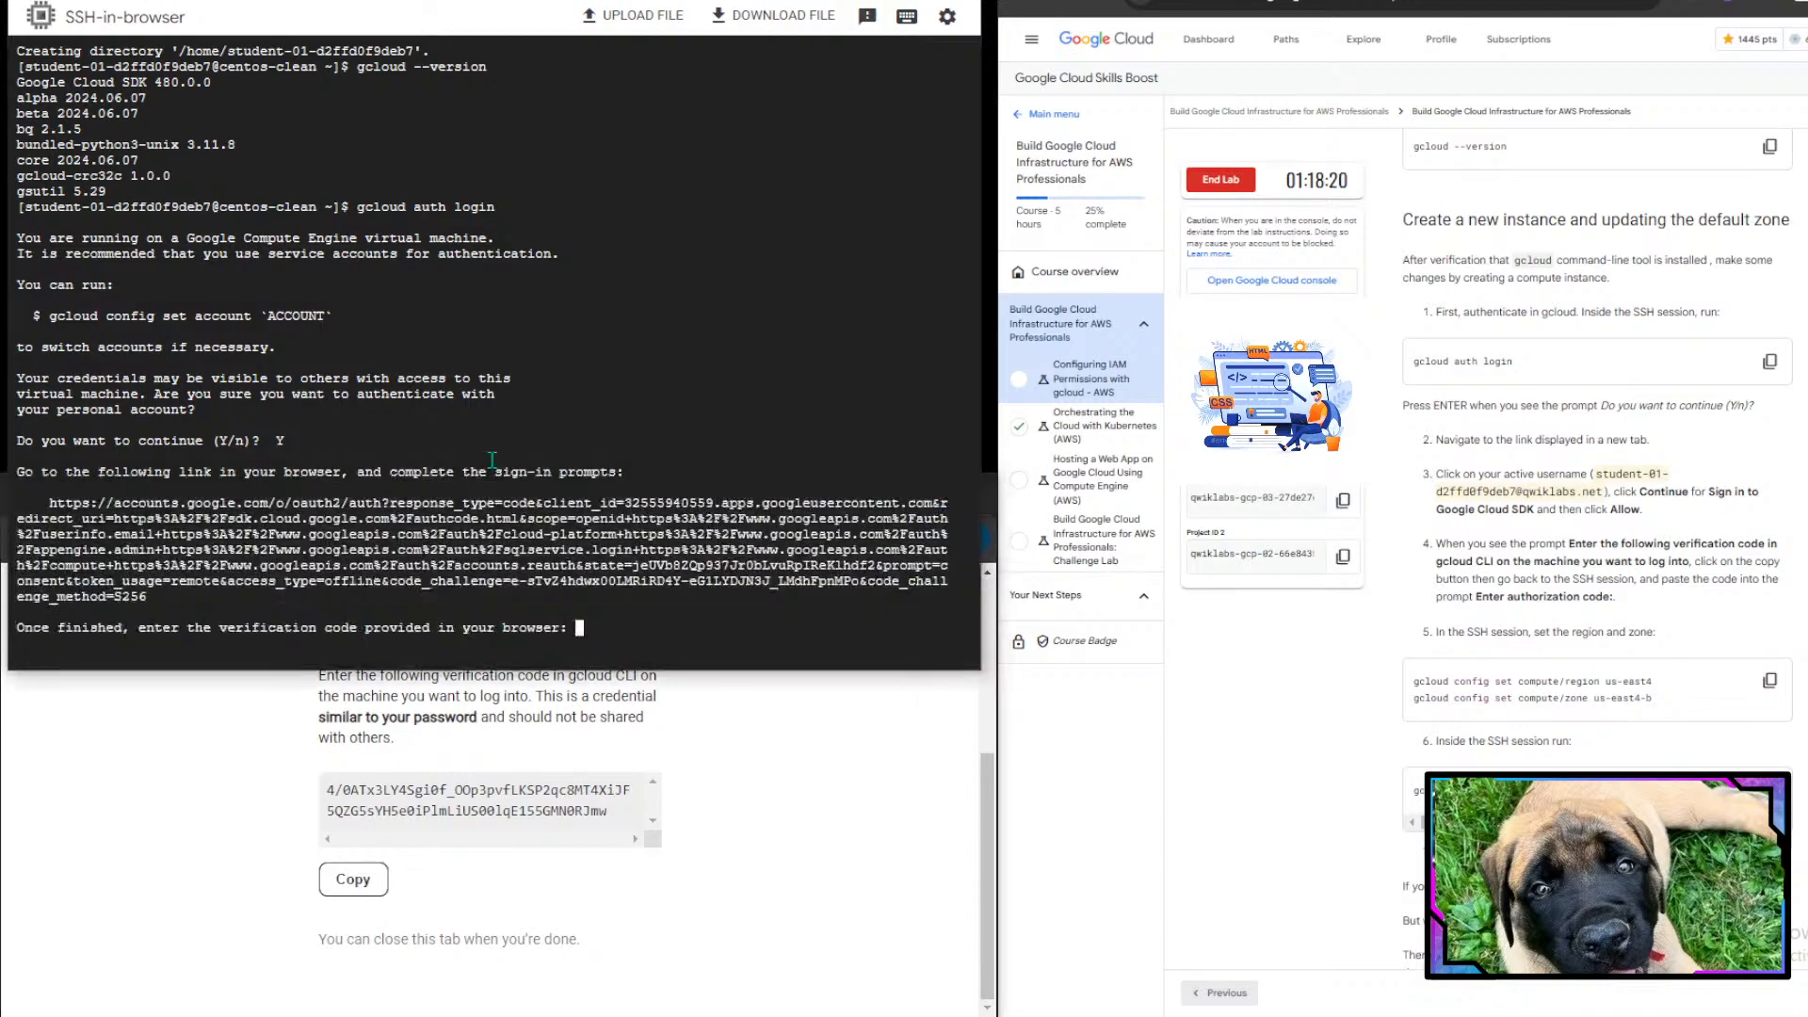
pyautogui.hotkey('ctrl', 'v')
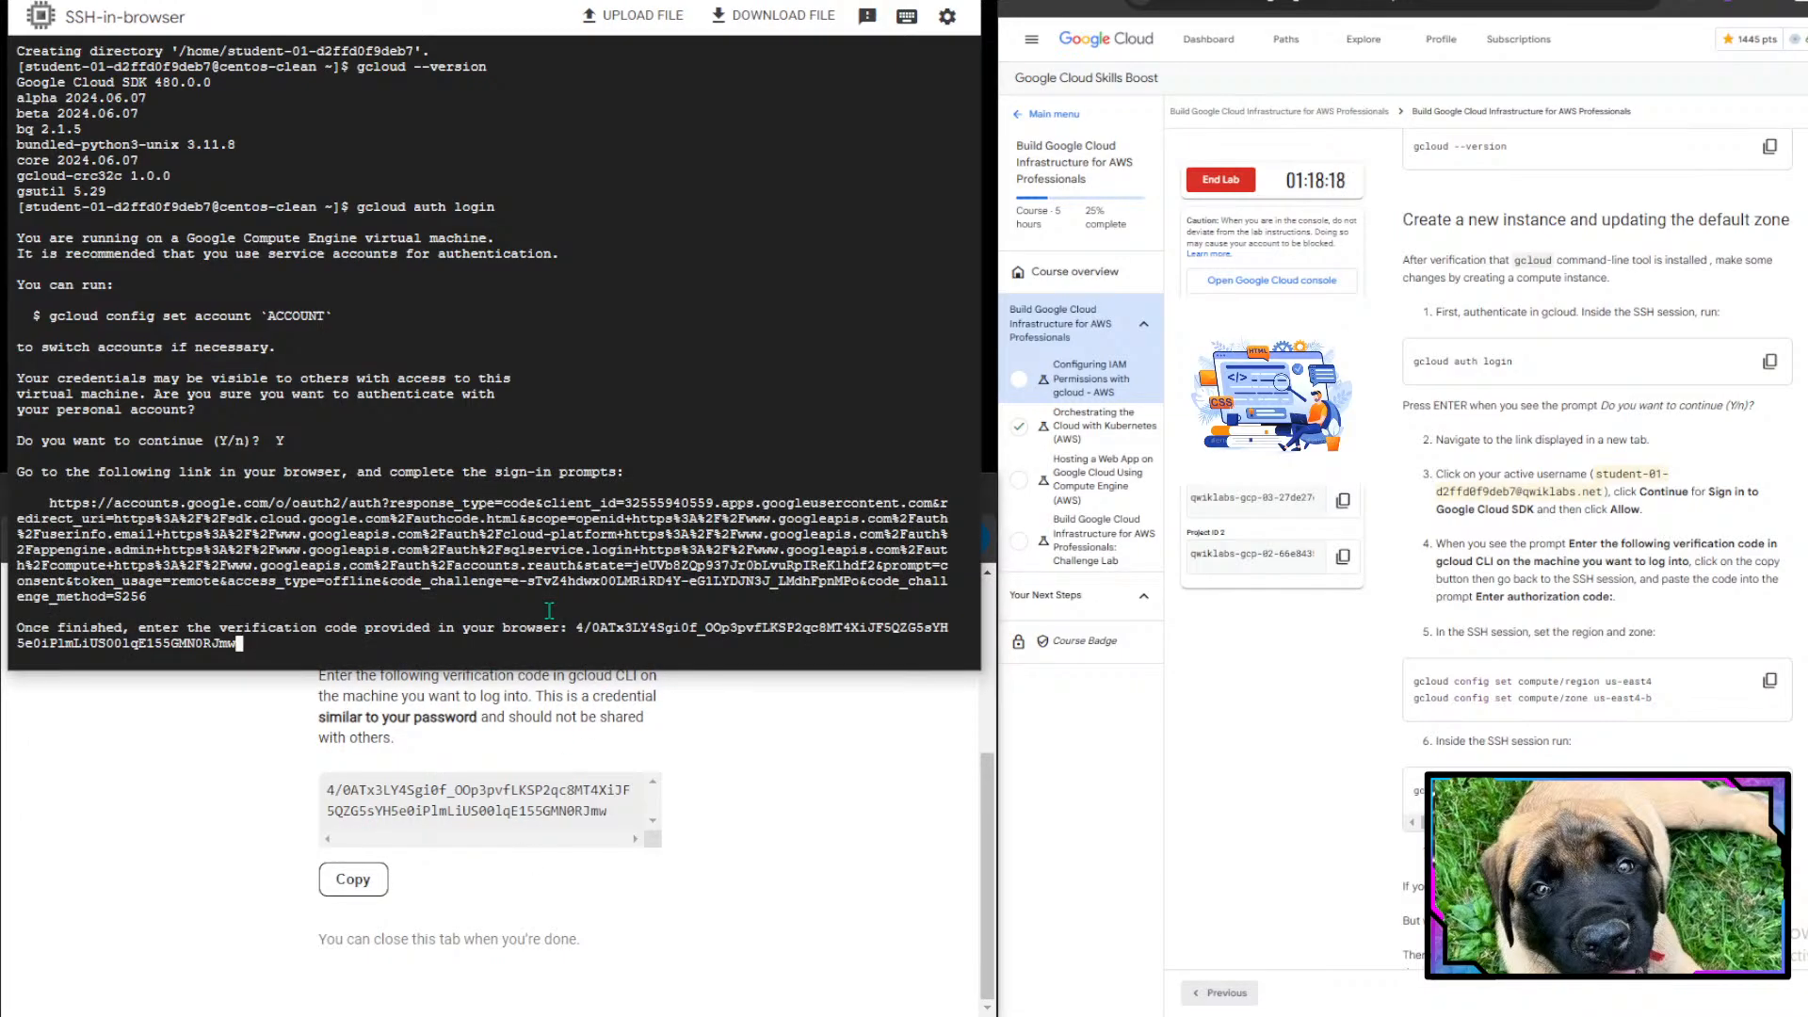
pyautogui.press('Return')
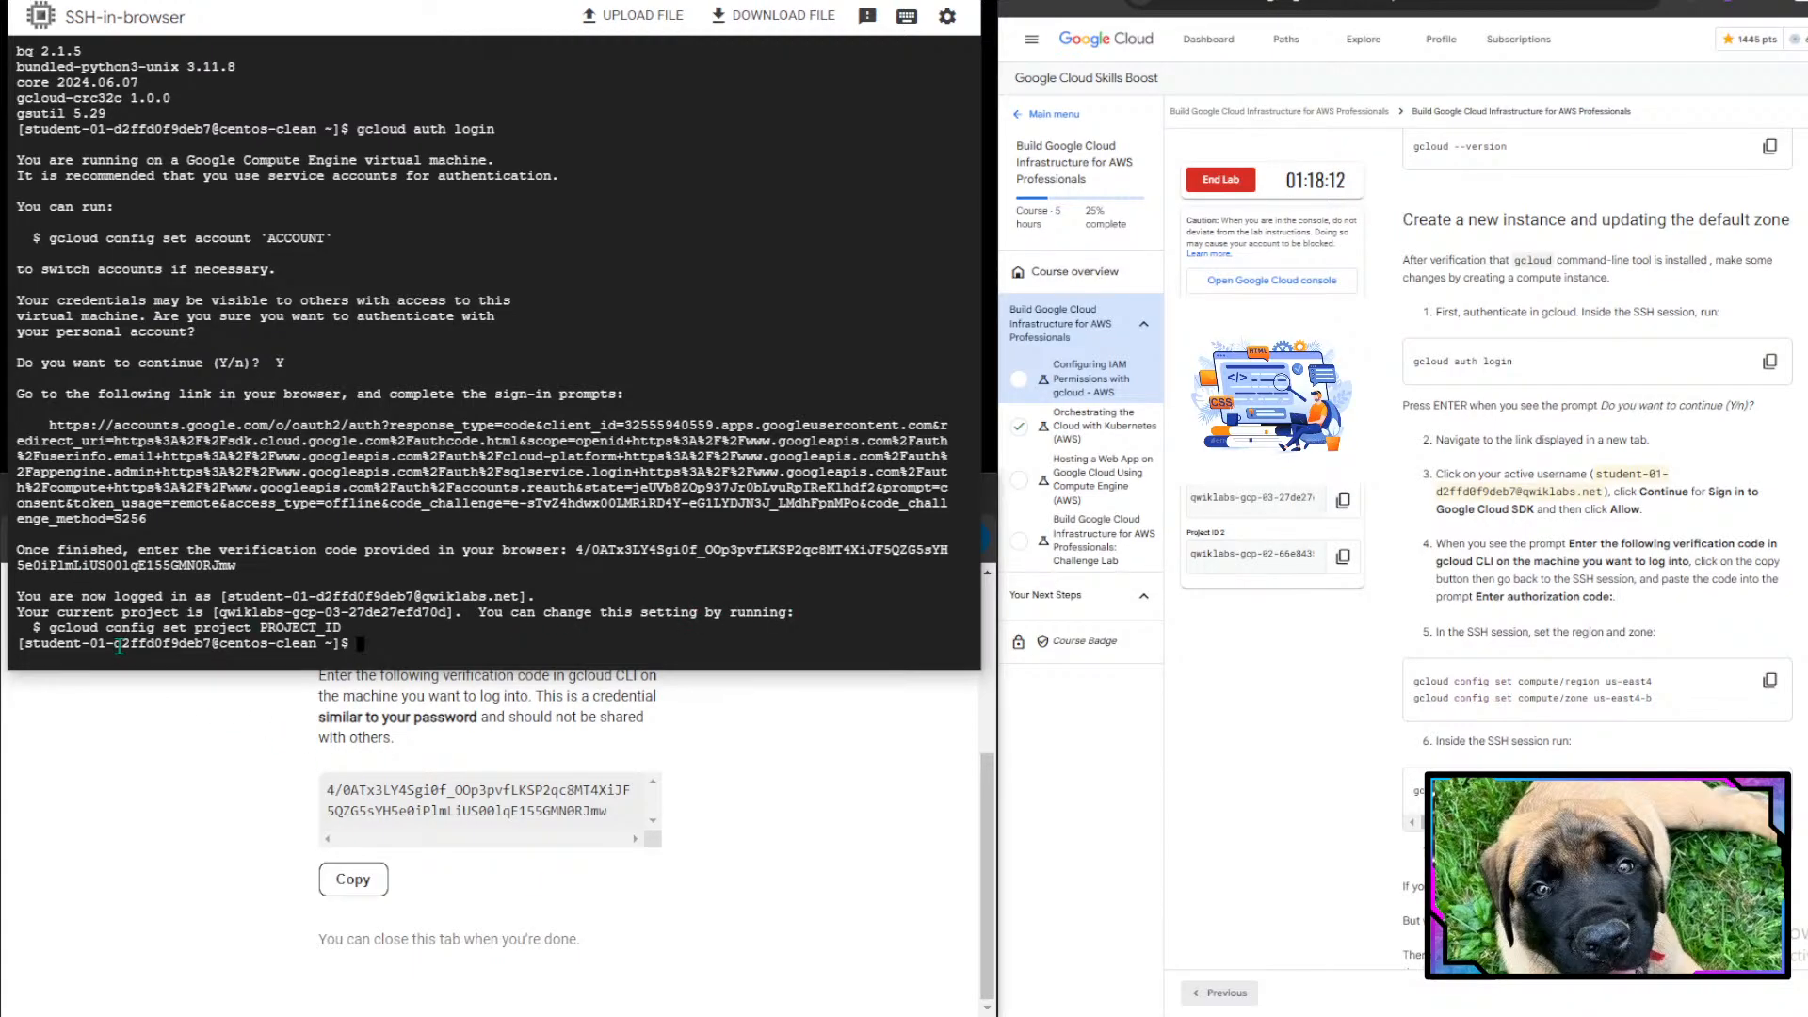
# - Close the gcloud CLI sign-in tab and return to the SSH session
pyautogui.click(560, 742)
pyautogui.scroll(3, 560, 742)
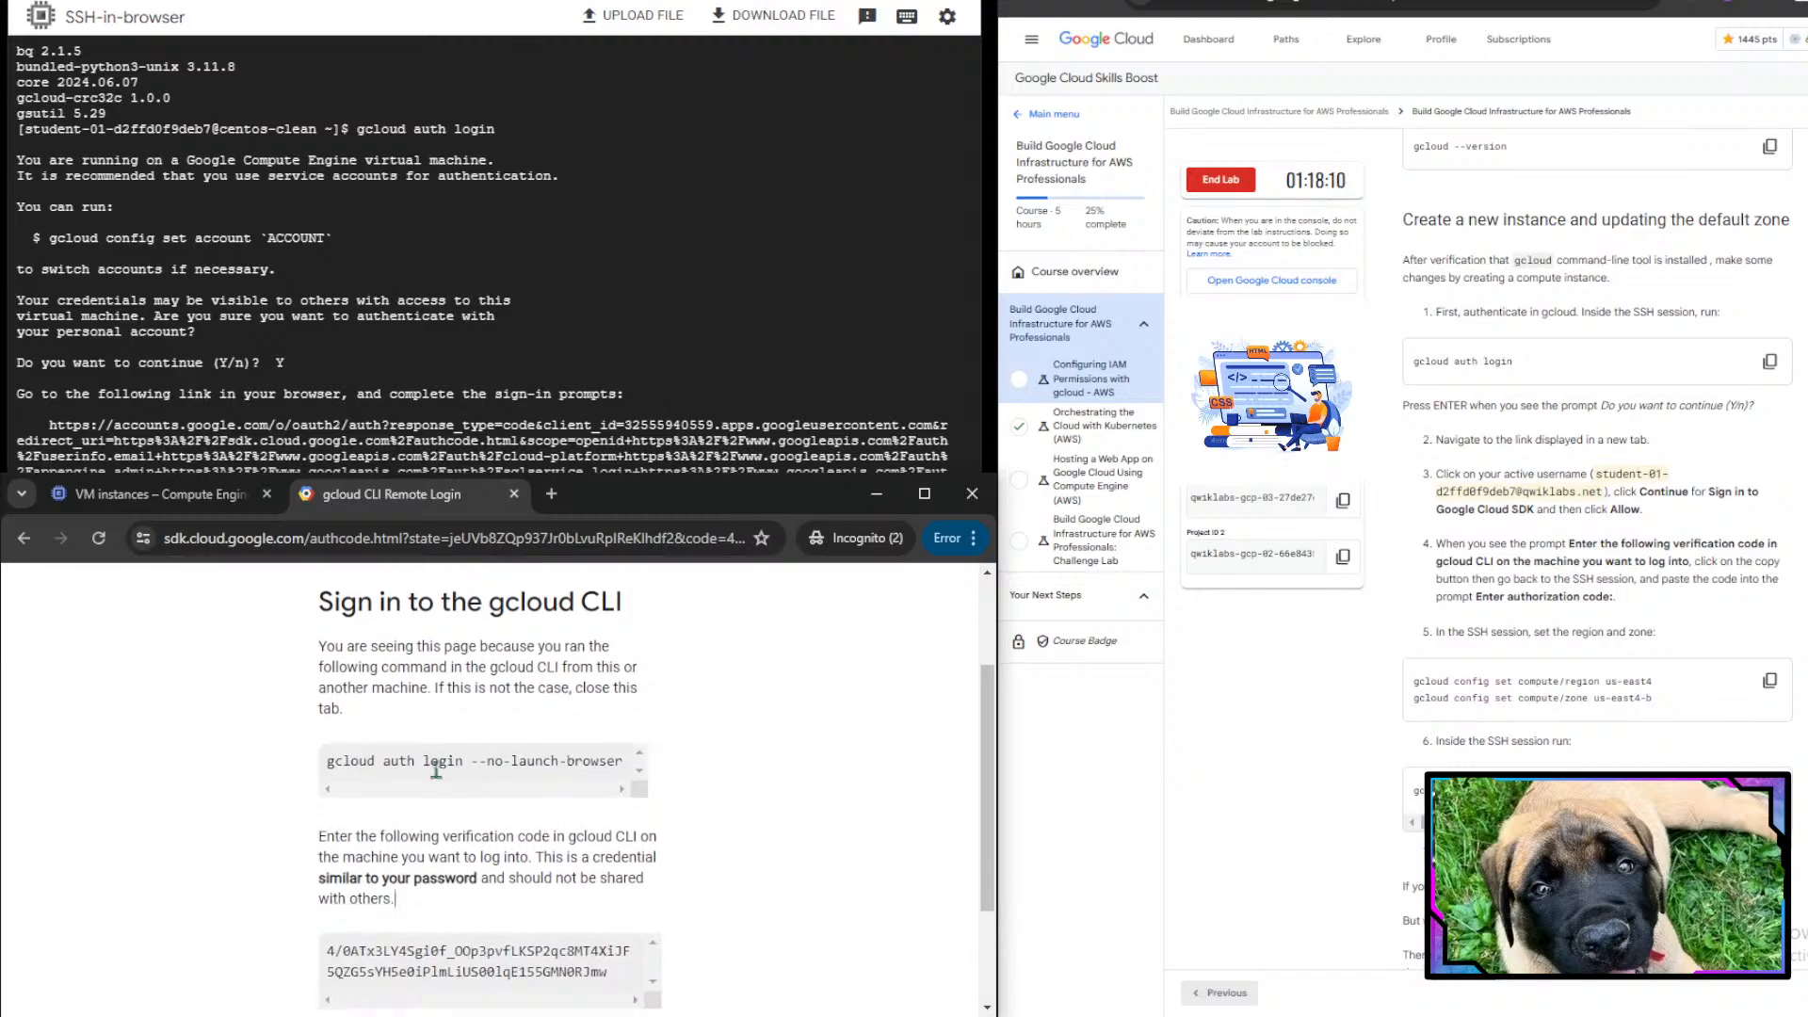
pyautogui.moveTo(342, 761); pyautogui.dragTo(663, 785)
pyautogui.click(516, 924)
pyautogui.moveTo(318, 756); pyautogui.dragTo(502, 764)
pyautogui.click(501, 766)
pyautogui.hotkey('ctrl', 'w')
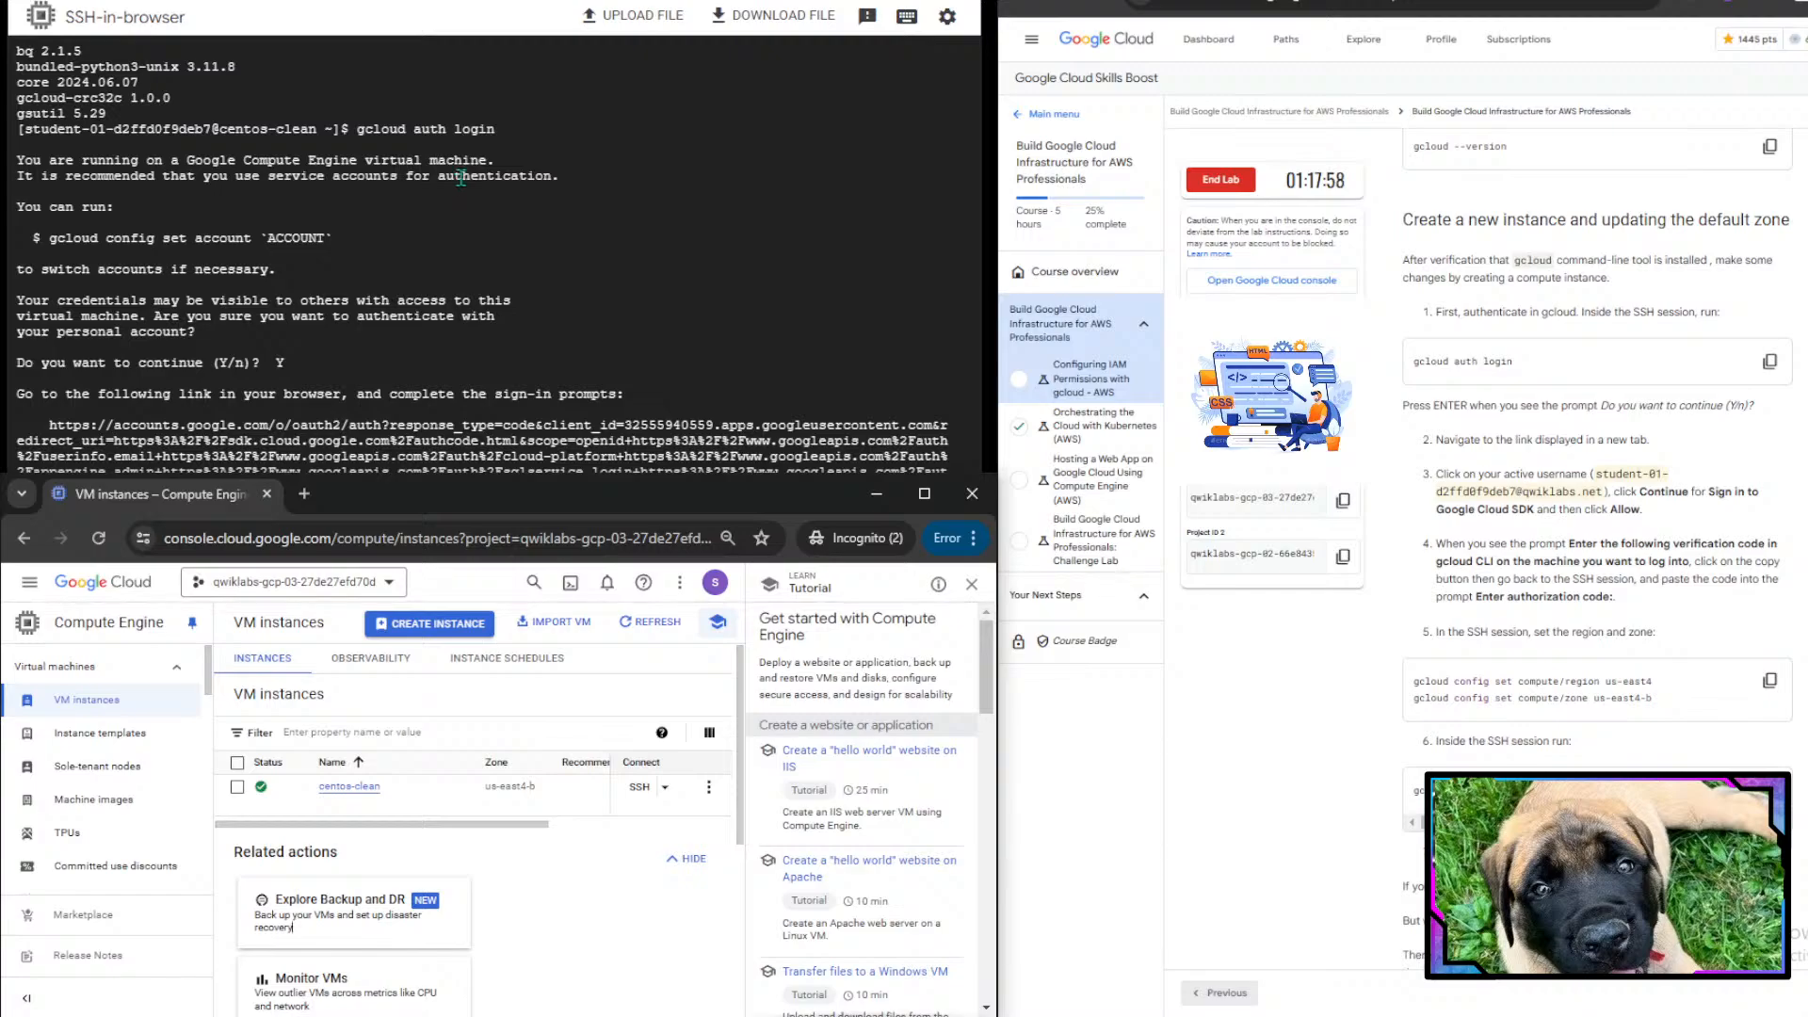
pyautogui.click(460, 178)
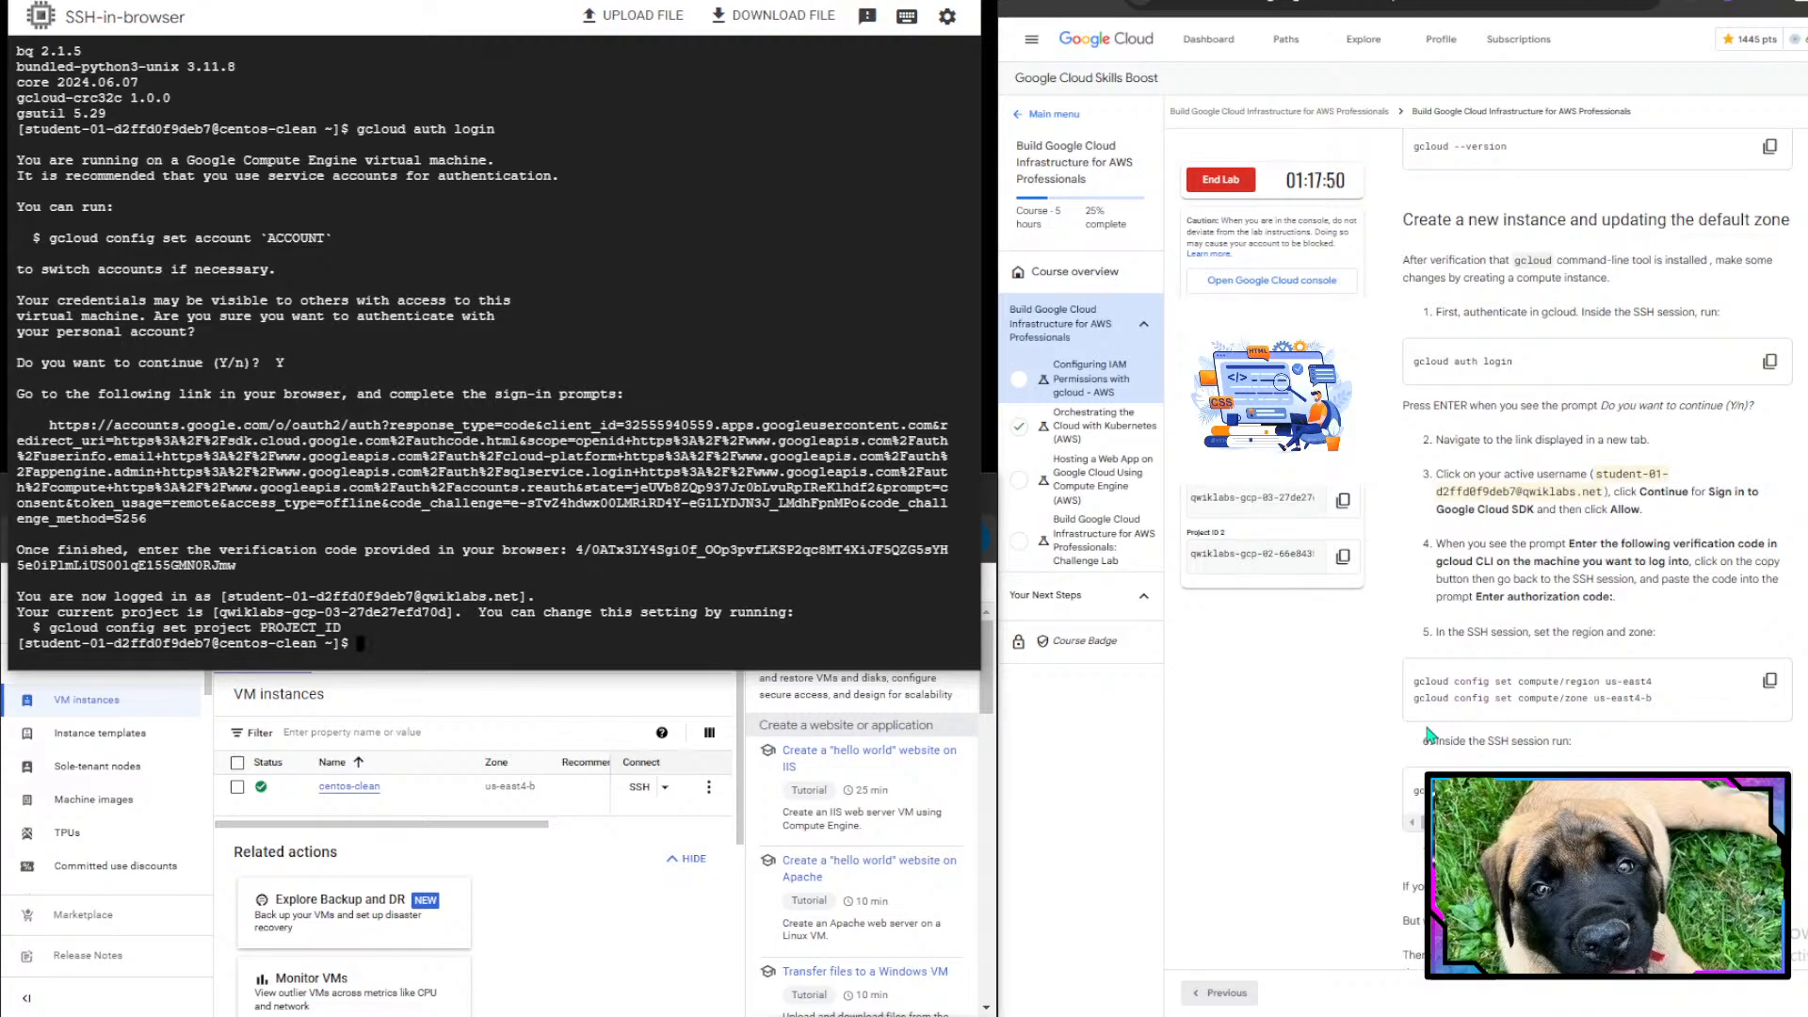
# - Set the gcloud compute region to us-east4 in the SSH session
pyautogui.scroll(-2, 1645, 667)
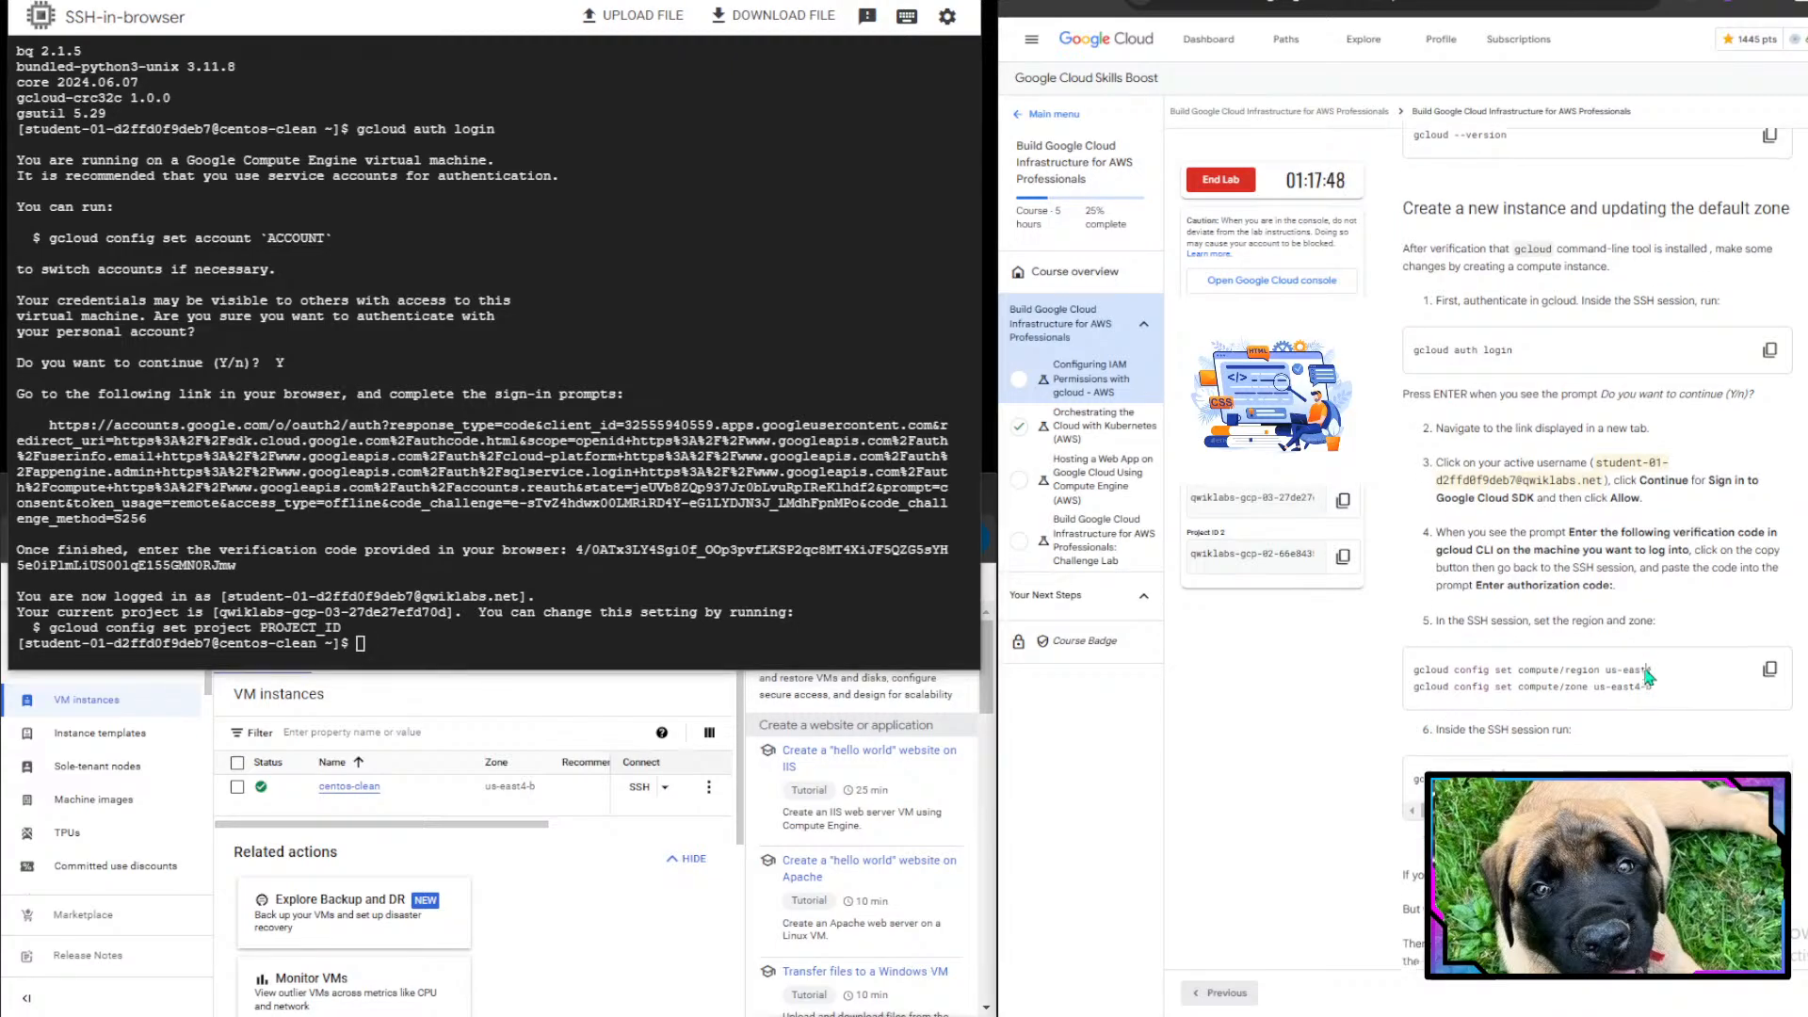
pyautogui.scroll(-2, 1460, 616)
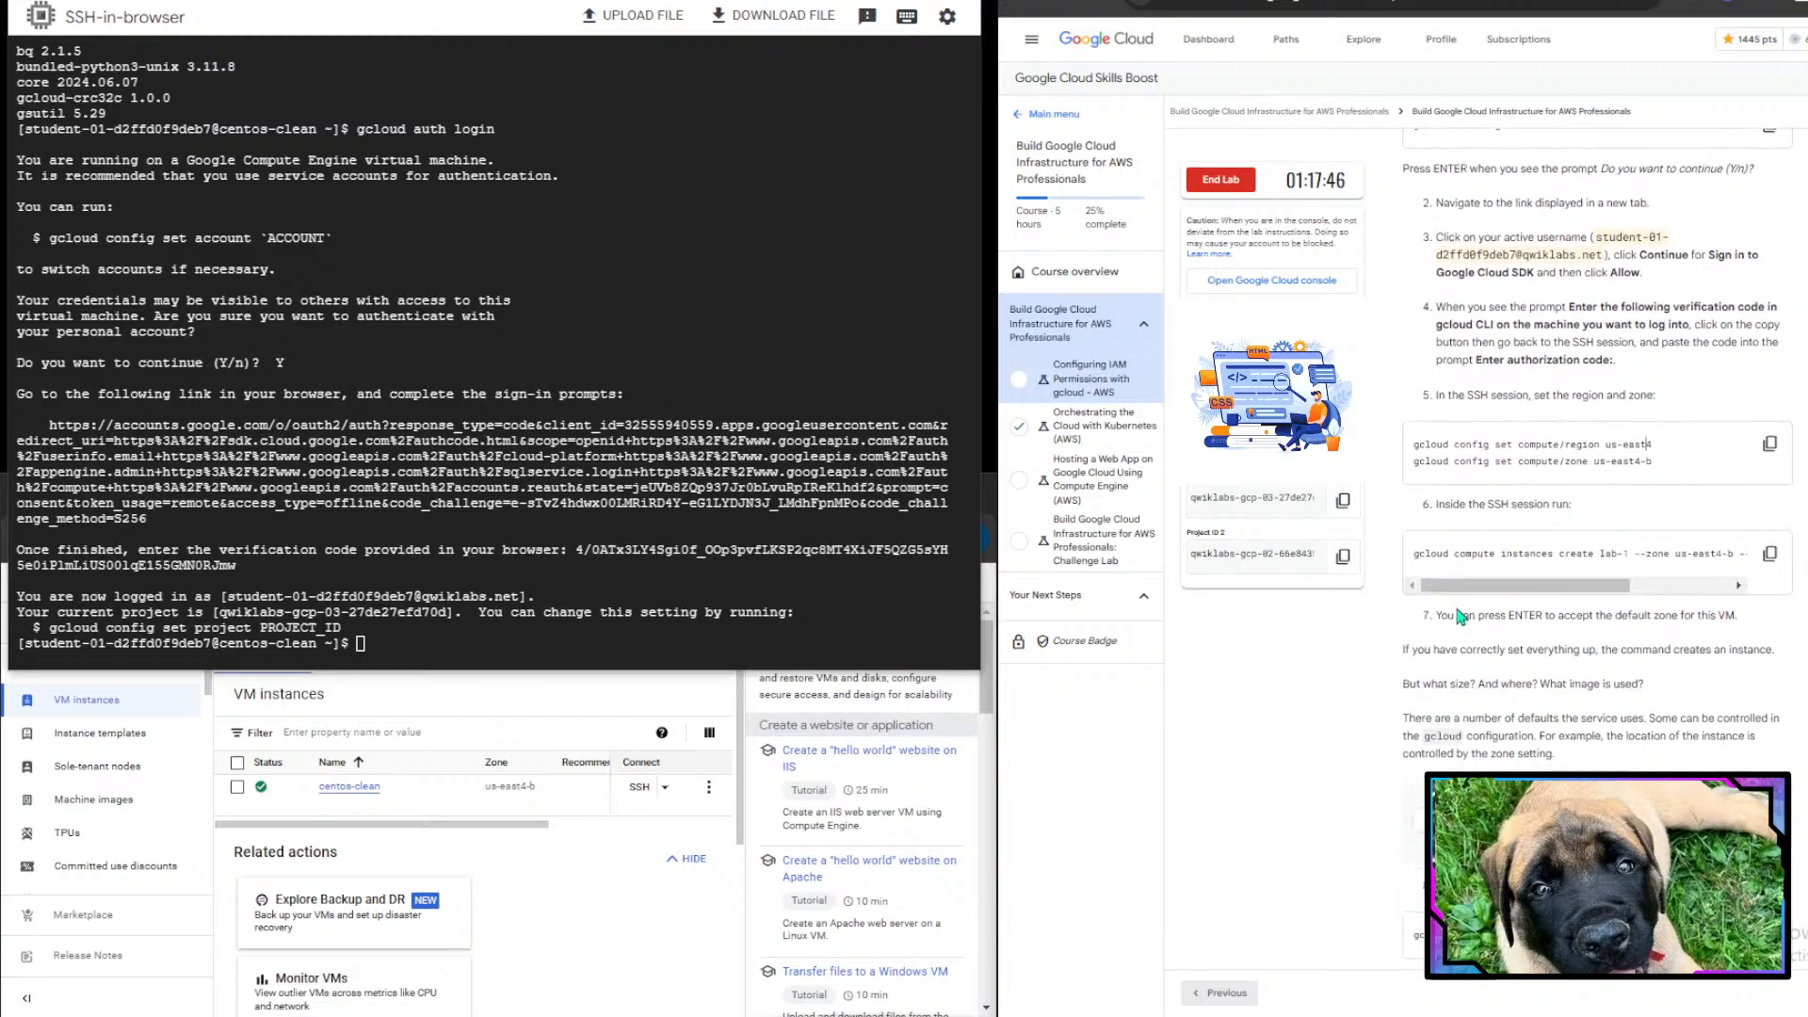
pyautogui.scroll(-2, 1459, 615)
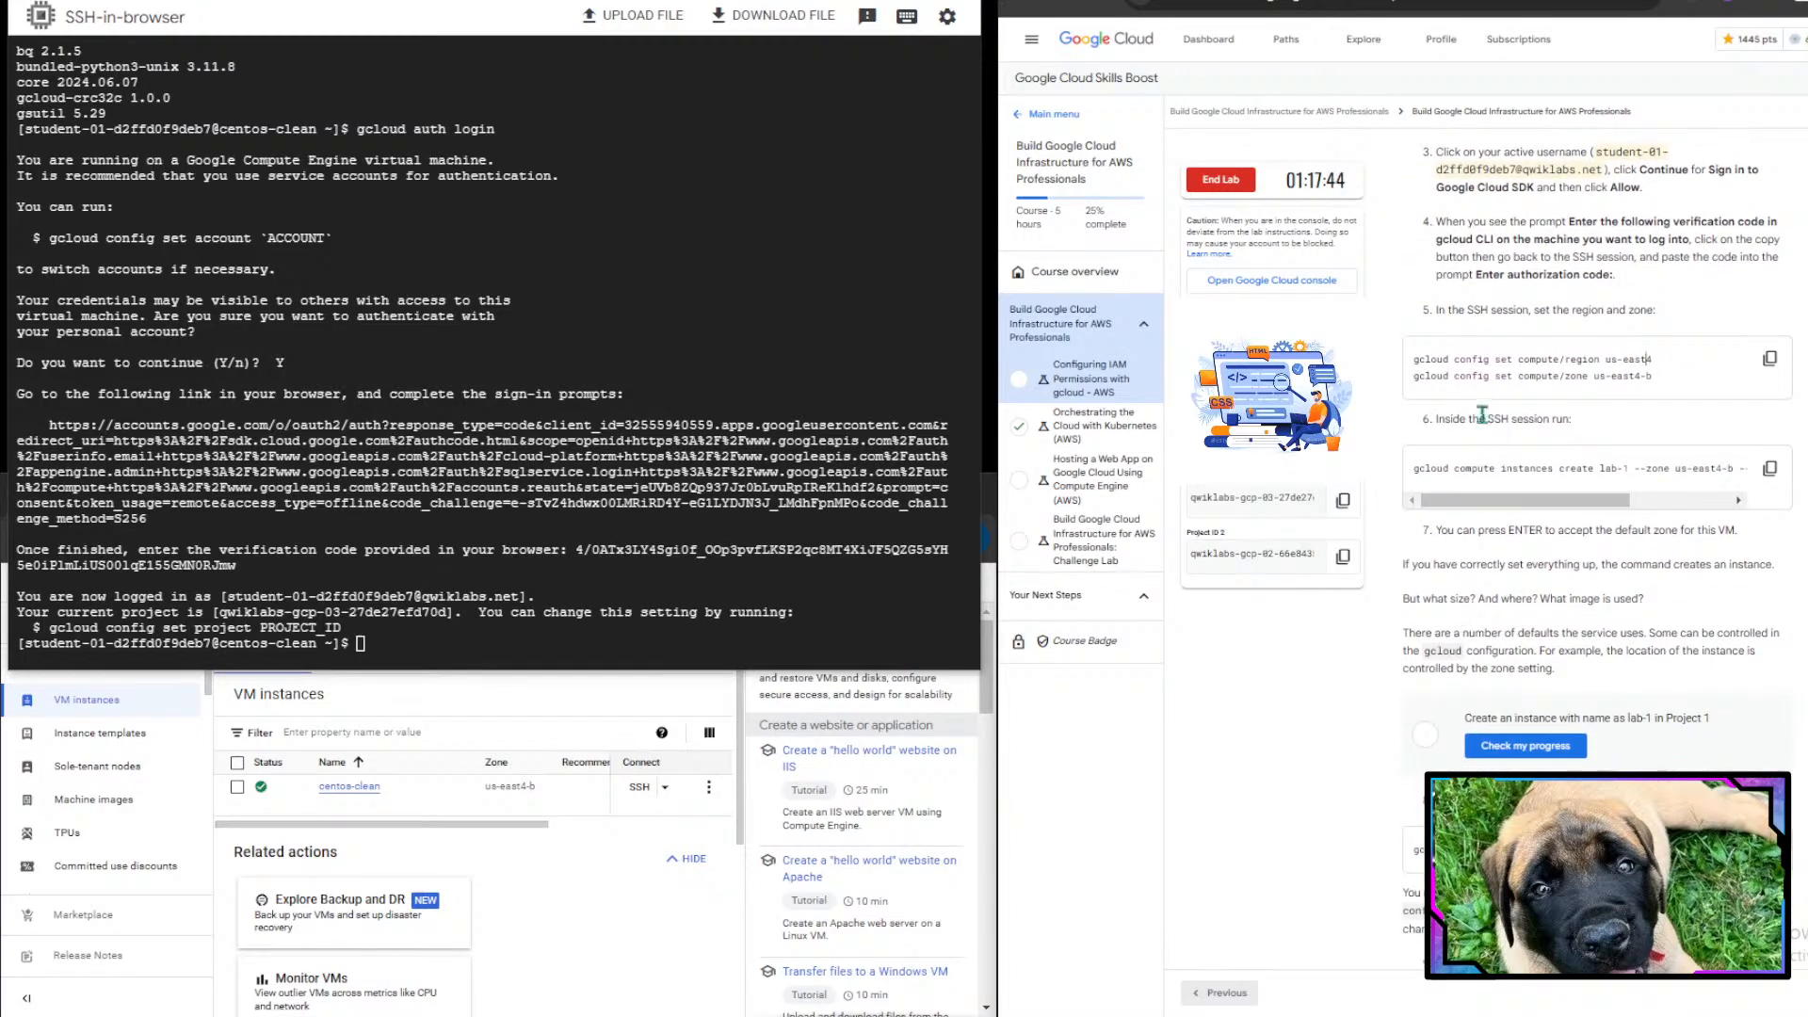
pyautogui.moveTo(1436, 313); pyautogui.dragTo(1611, 311)
pyautogui.click(1671, 317)
pyautogui.click(287, 434)
pyautogui.write('gcloud conf')
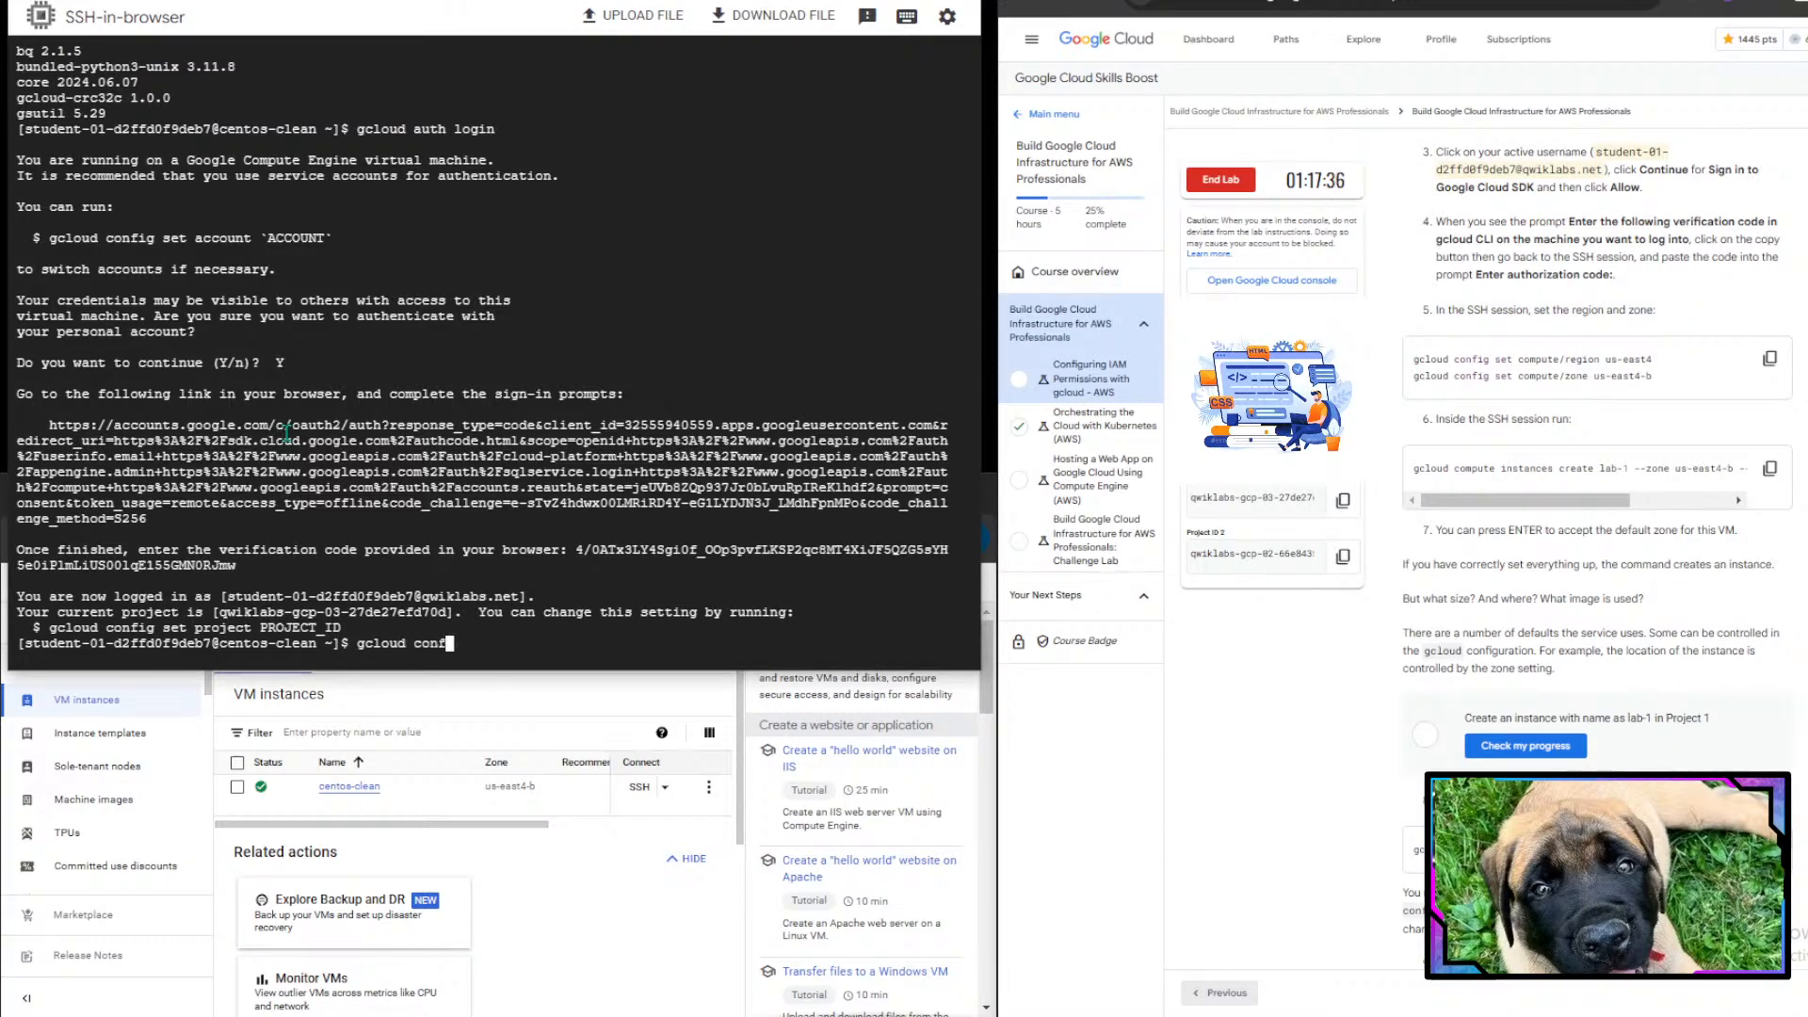
pyautogui.write('ig set compute')
pyautogui.write('./')
pyautogui.write('region')
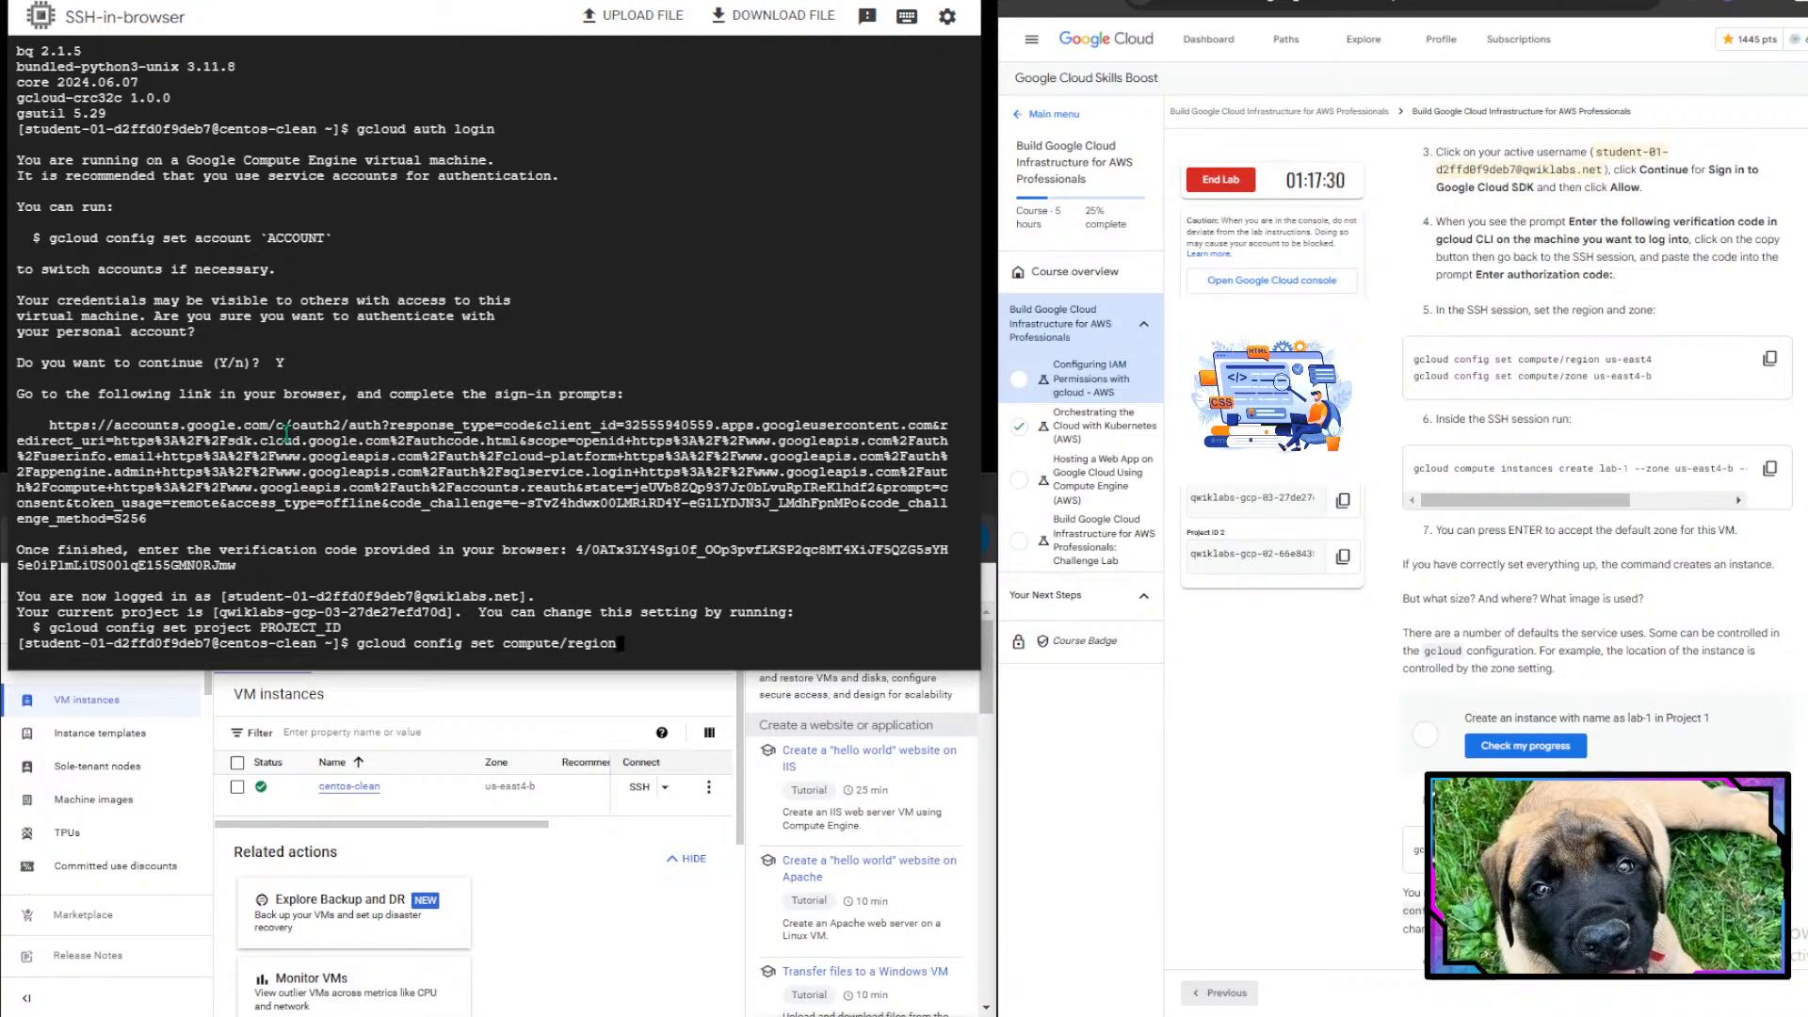
pyautogui.write(' us-east4')
pyautogui.press('Return')
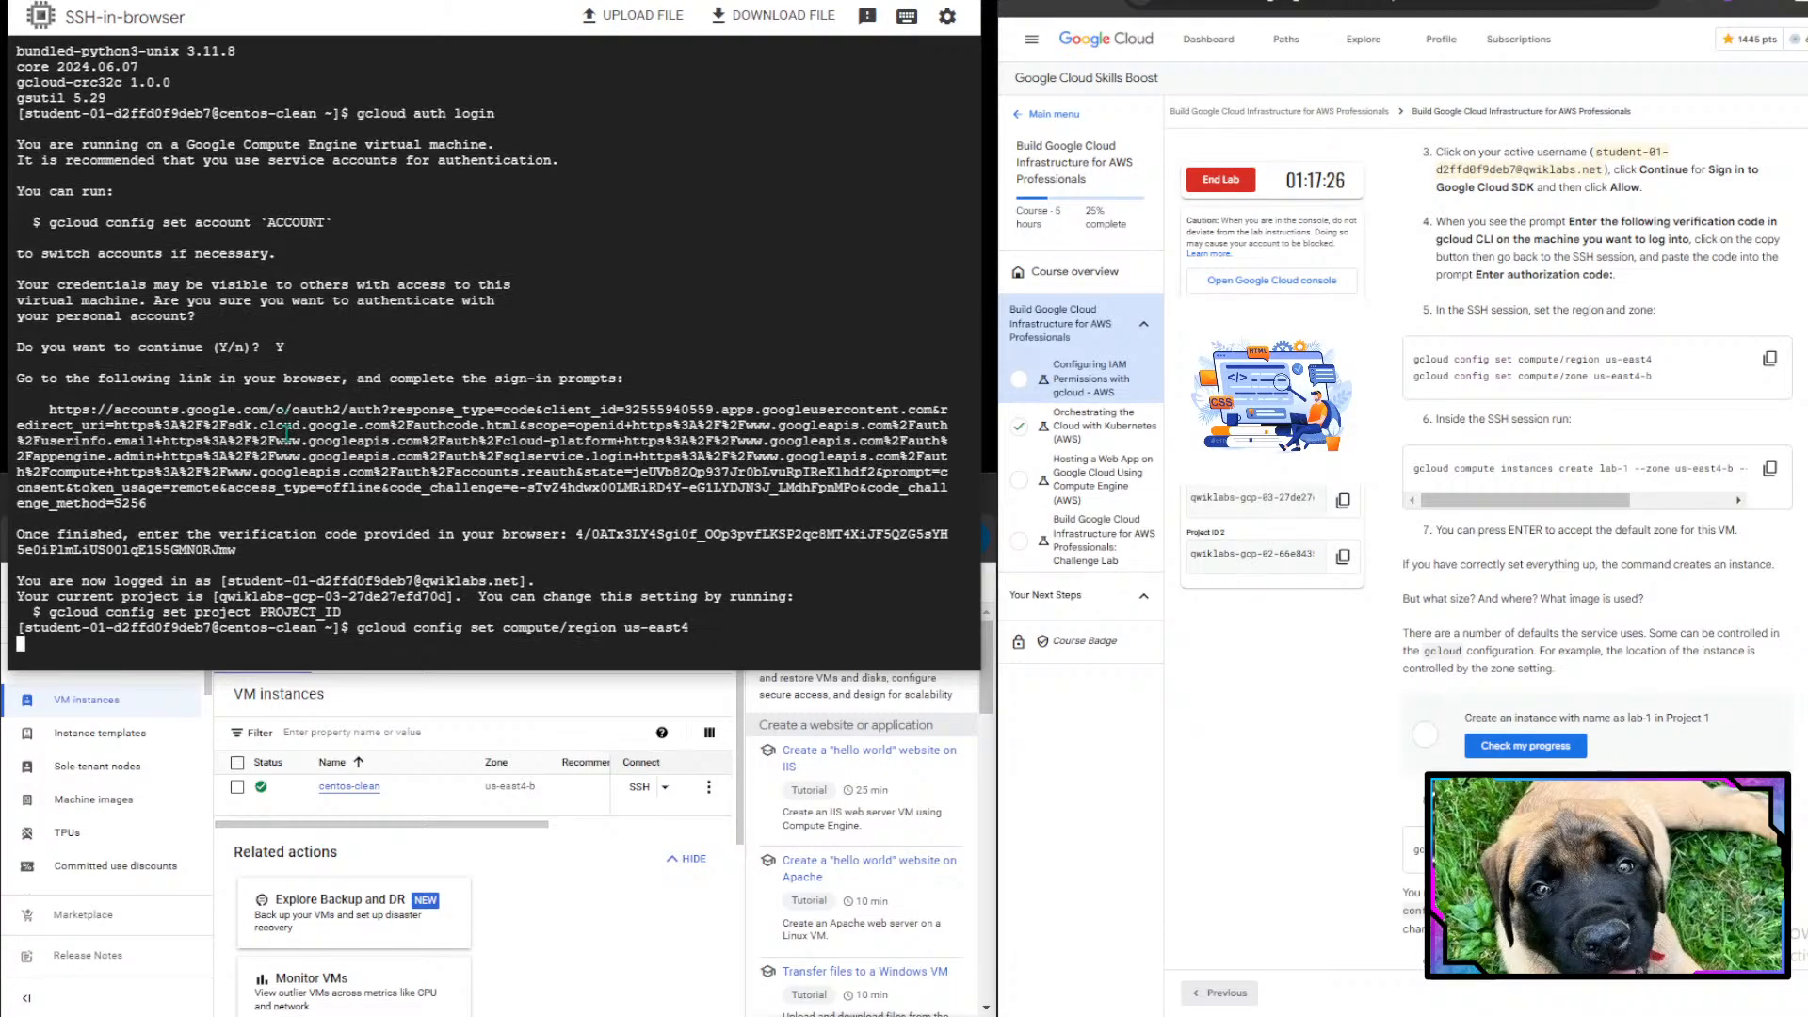
# - Set the gcloud compute zone to us-east4-b
pyautogui.write('gclou')
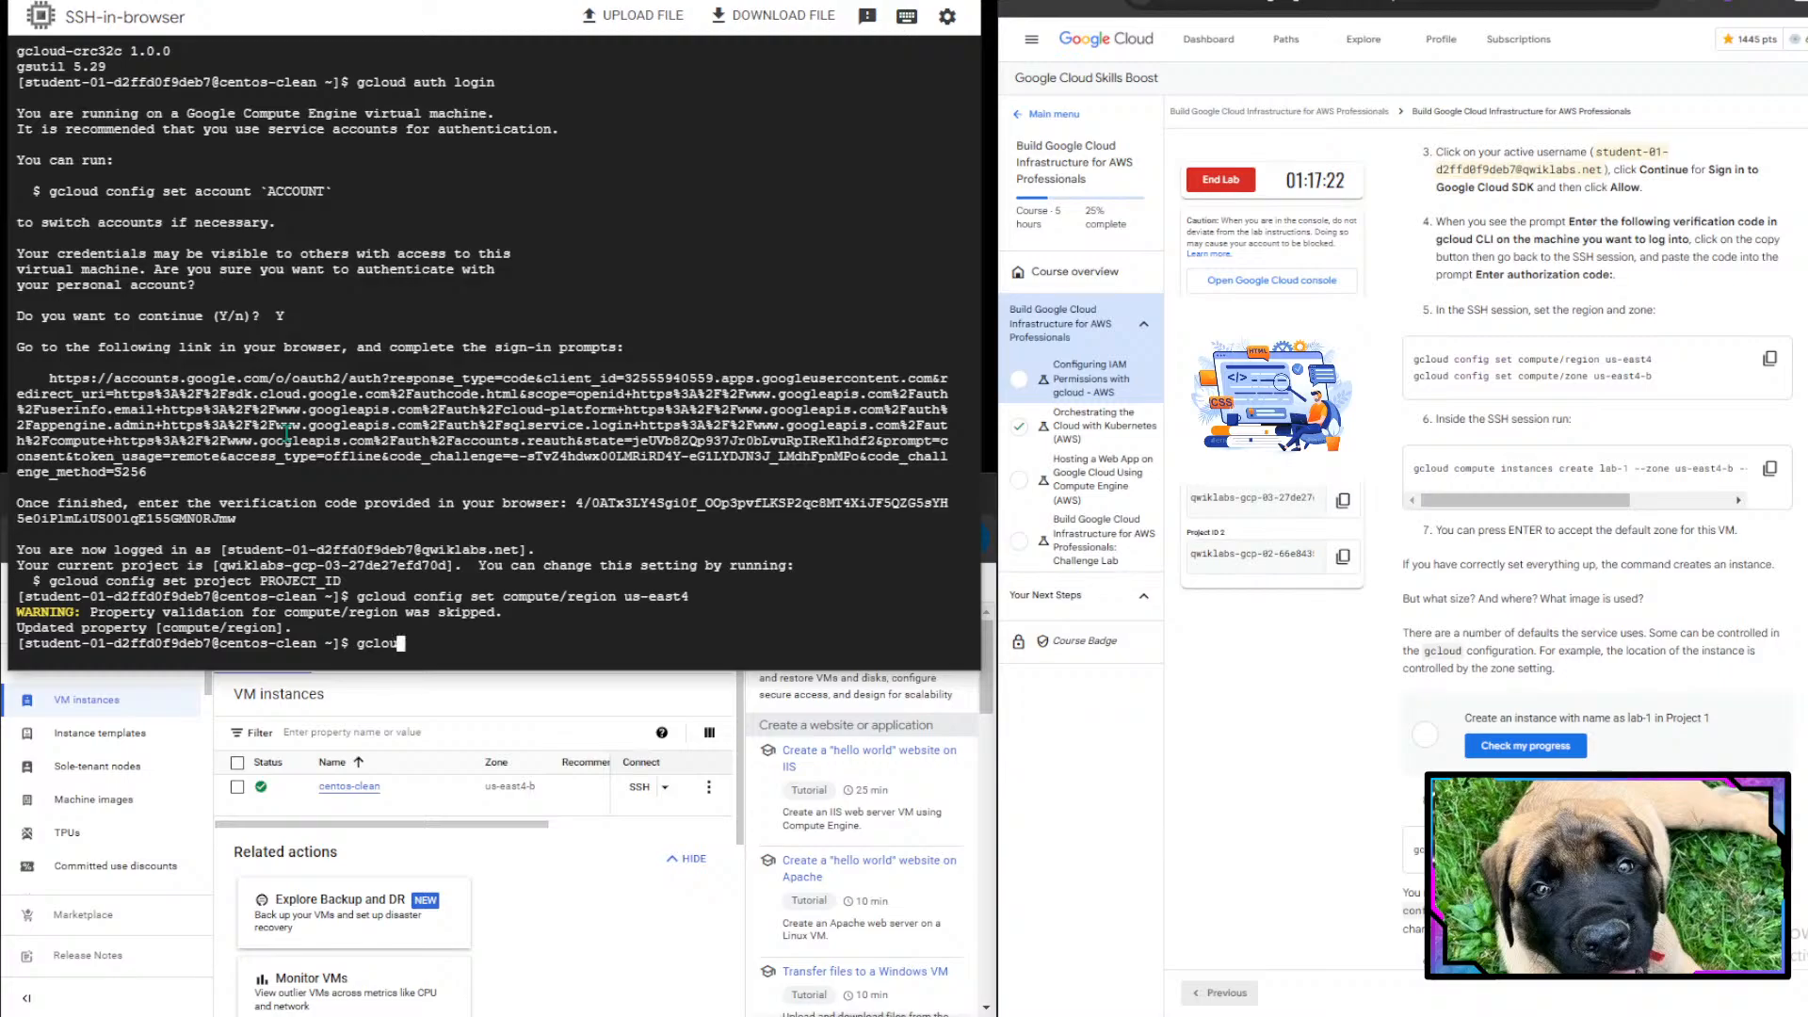
pyautogui.write('d cio')
pyautogui.write('onfi')
pyautogui.write('g set compute/zon')
pyautogui.write('e ')
pyautogui.write('us-east')
pyautogui.write('4-b')
pyautogui.press('Return')
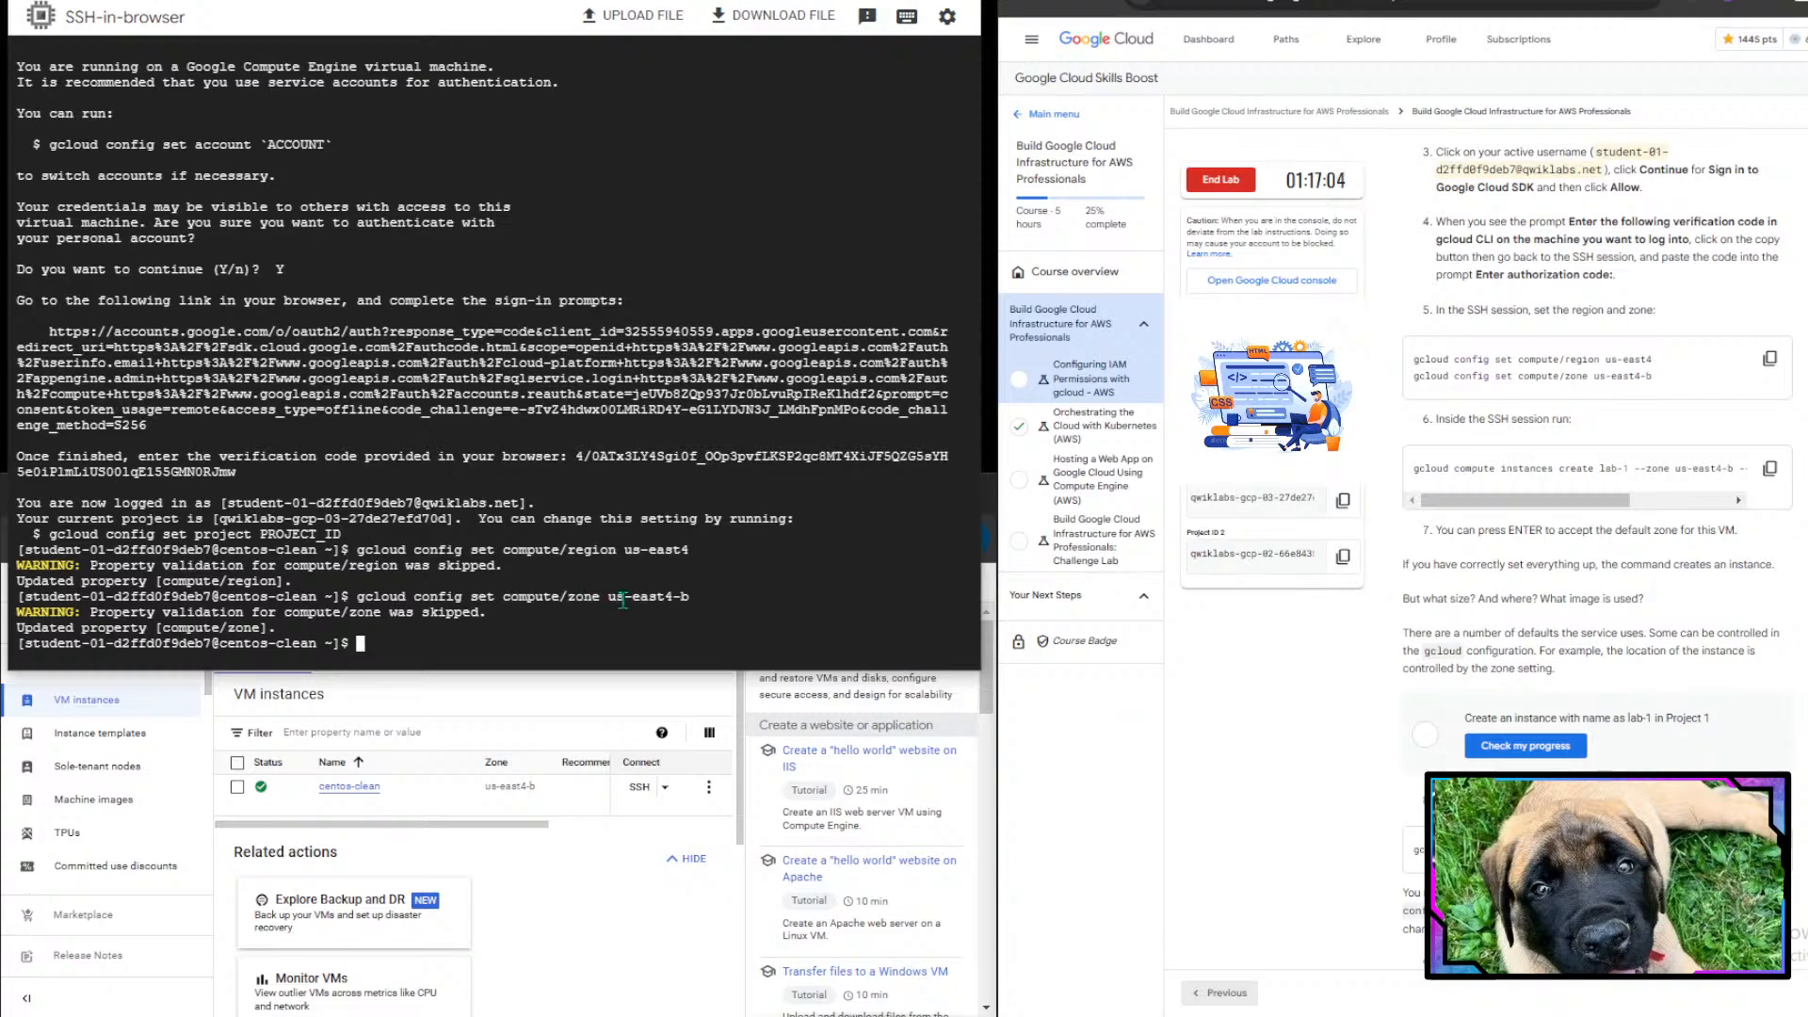
# - Copy the lab's command and create instance lab-1 in zone us-east4-b with machine type e2-standard-2
pyautogui.scroll(-1, 1563, 532)
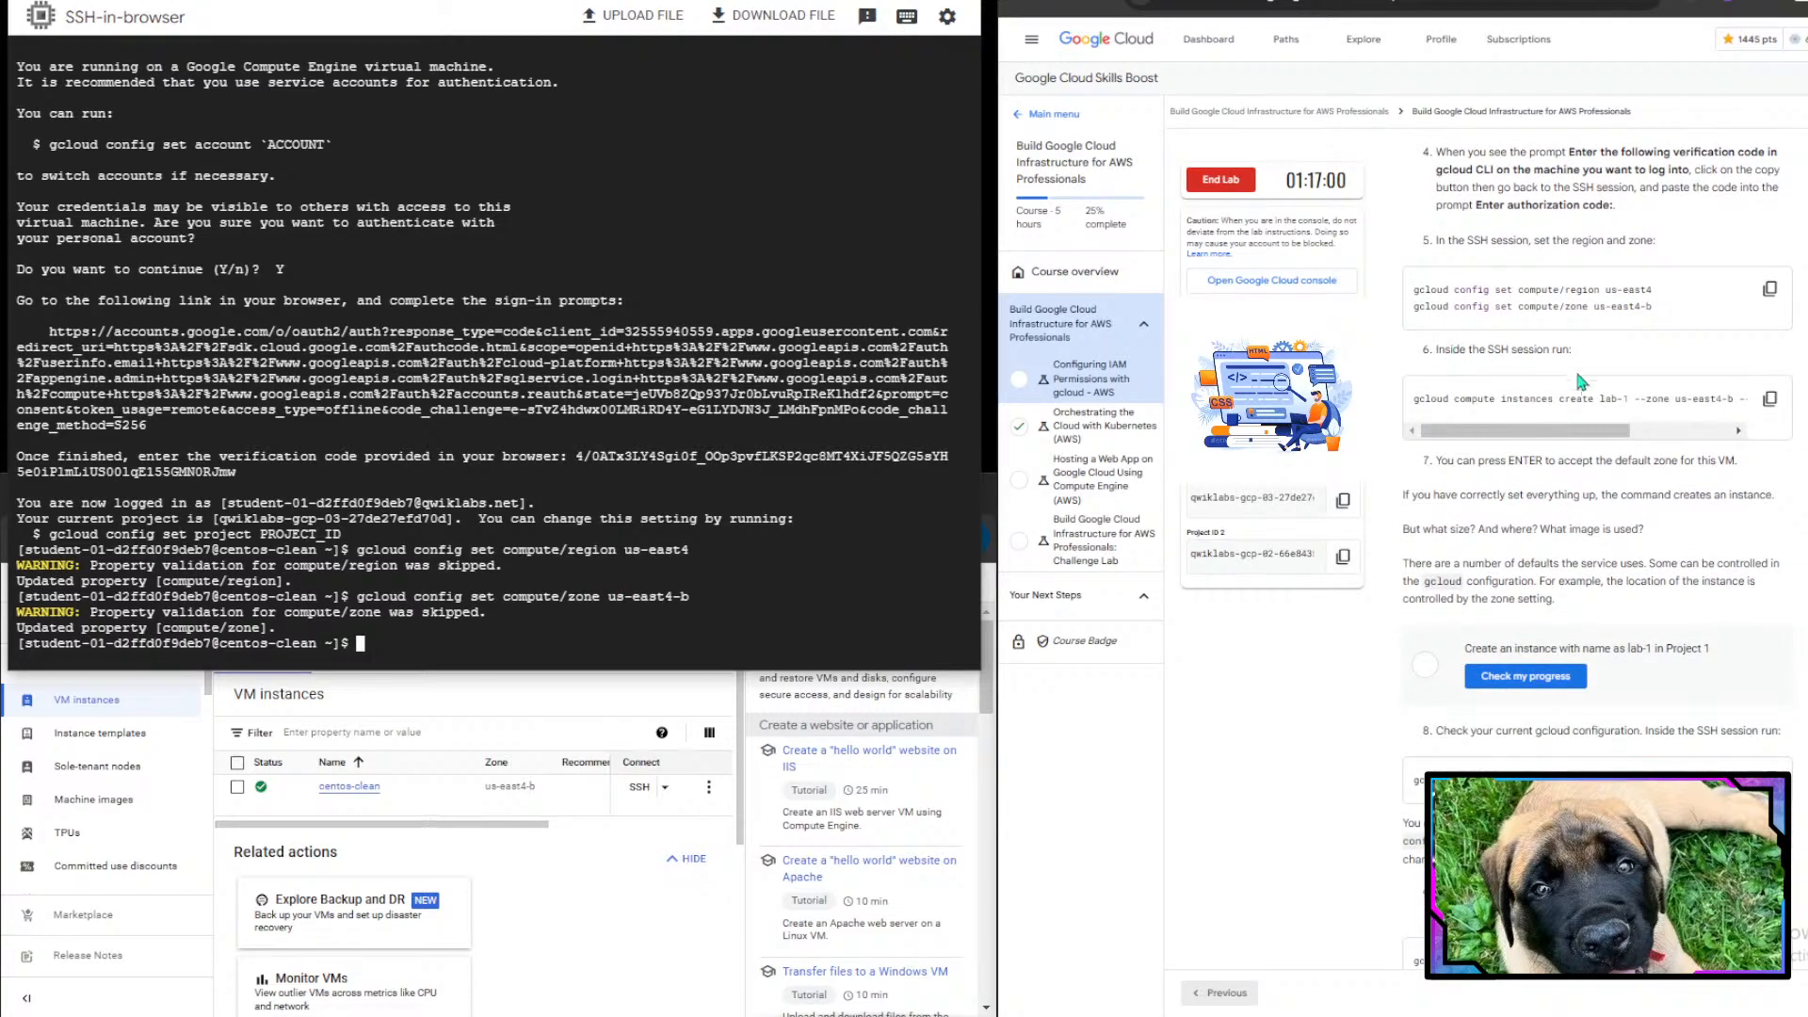
pyautogui.moveTo(1605, 431); pyautogui.dragTo(1370, 412)
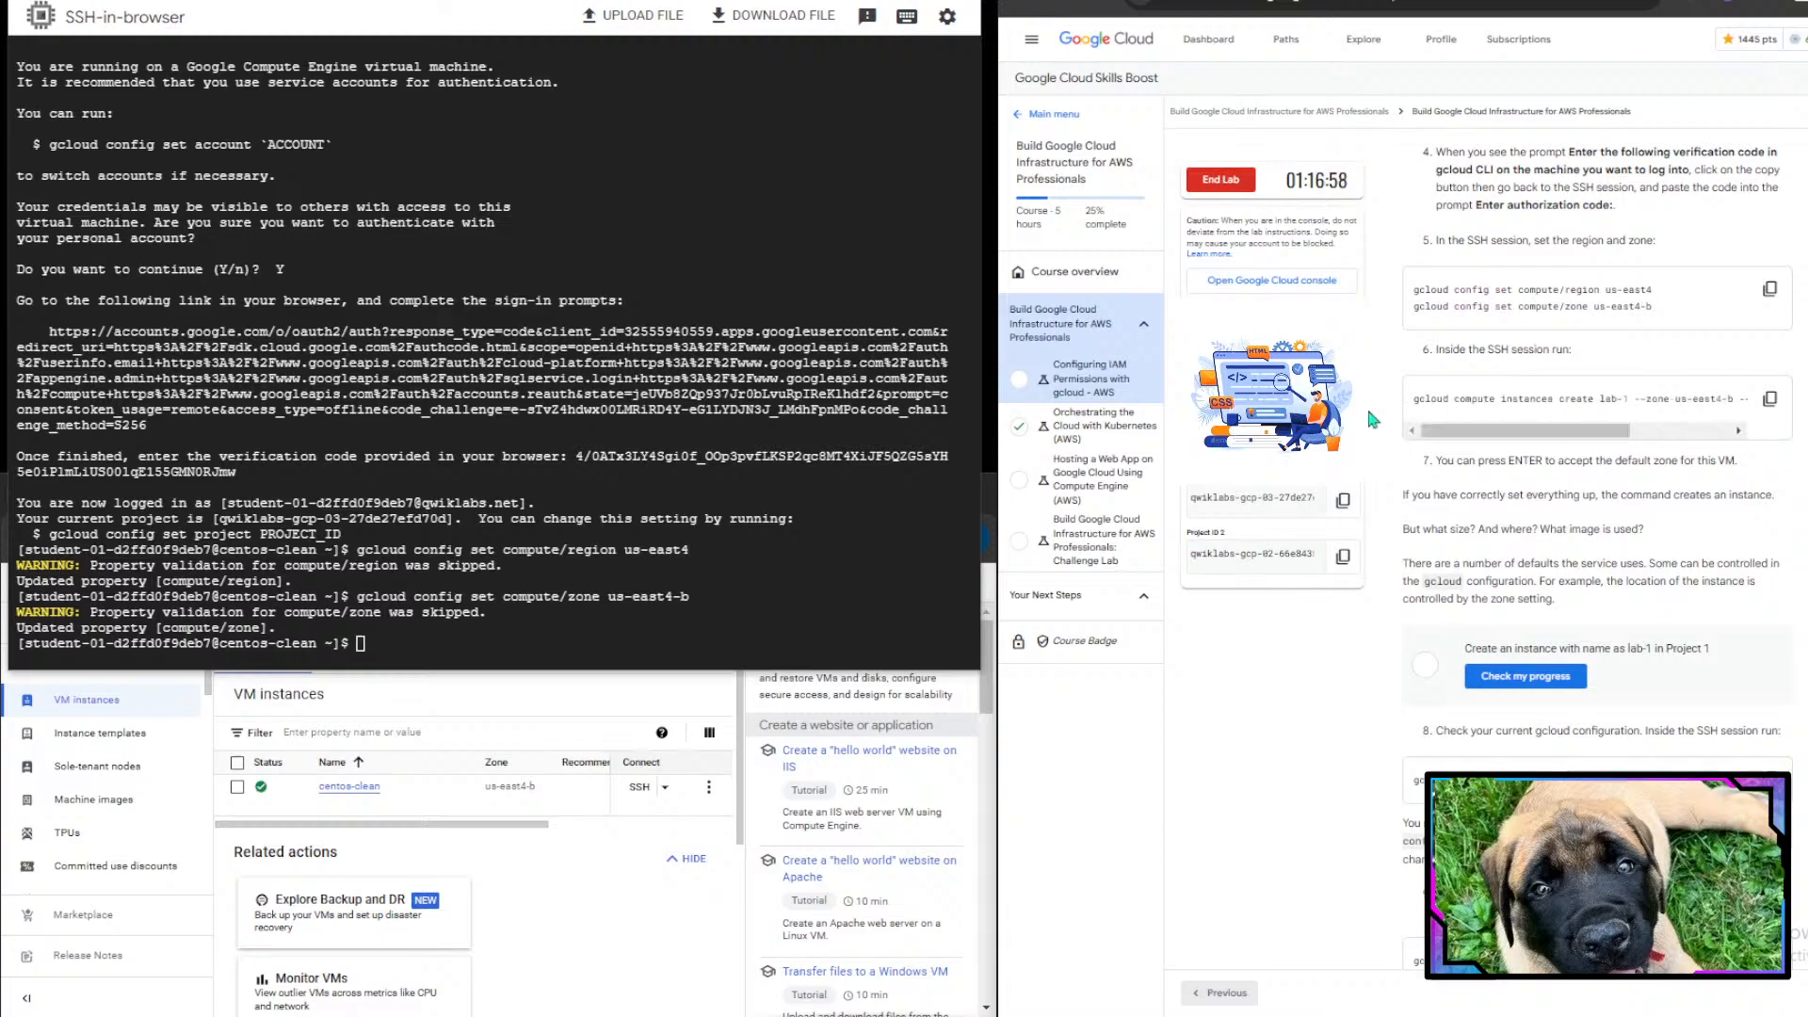
pyautogui.click(1770, 399)
pyautogui.click(485, 643)
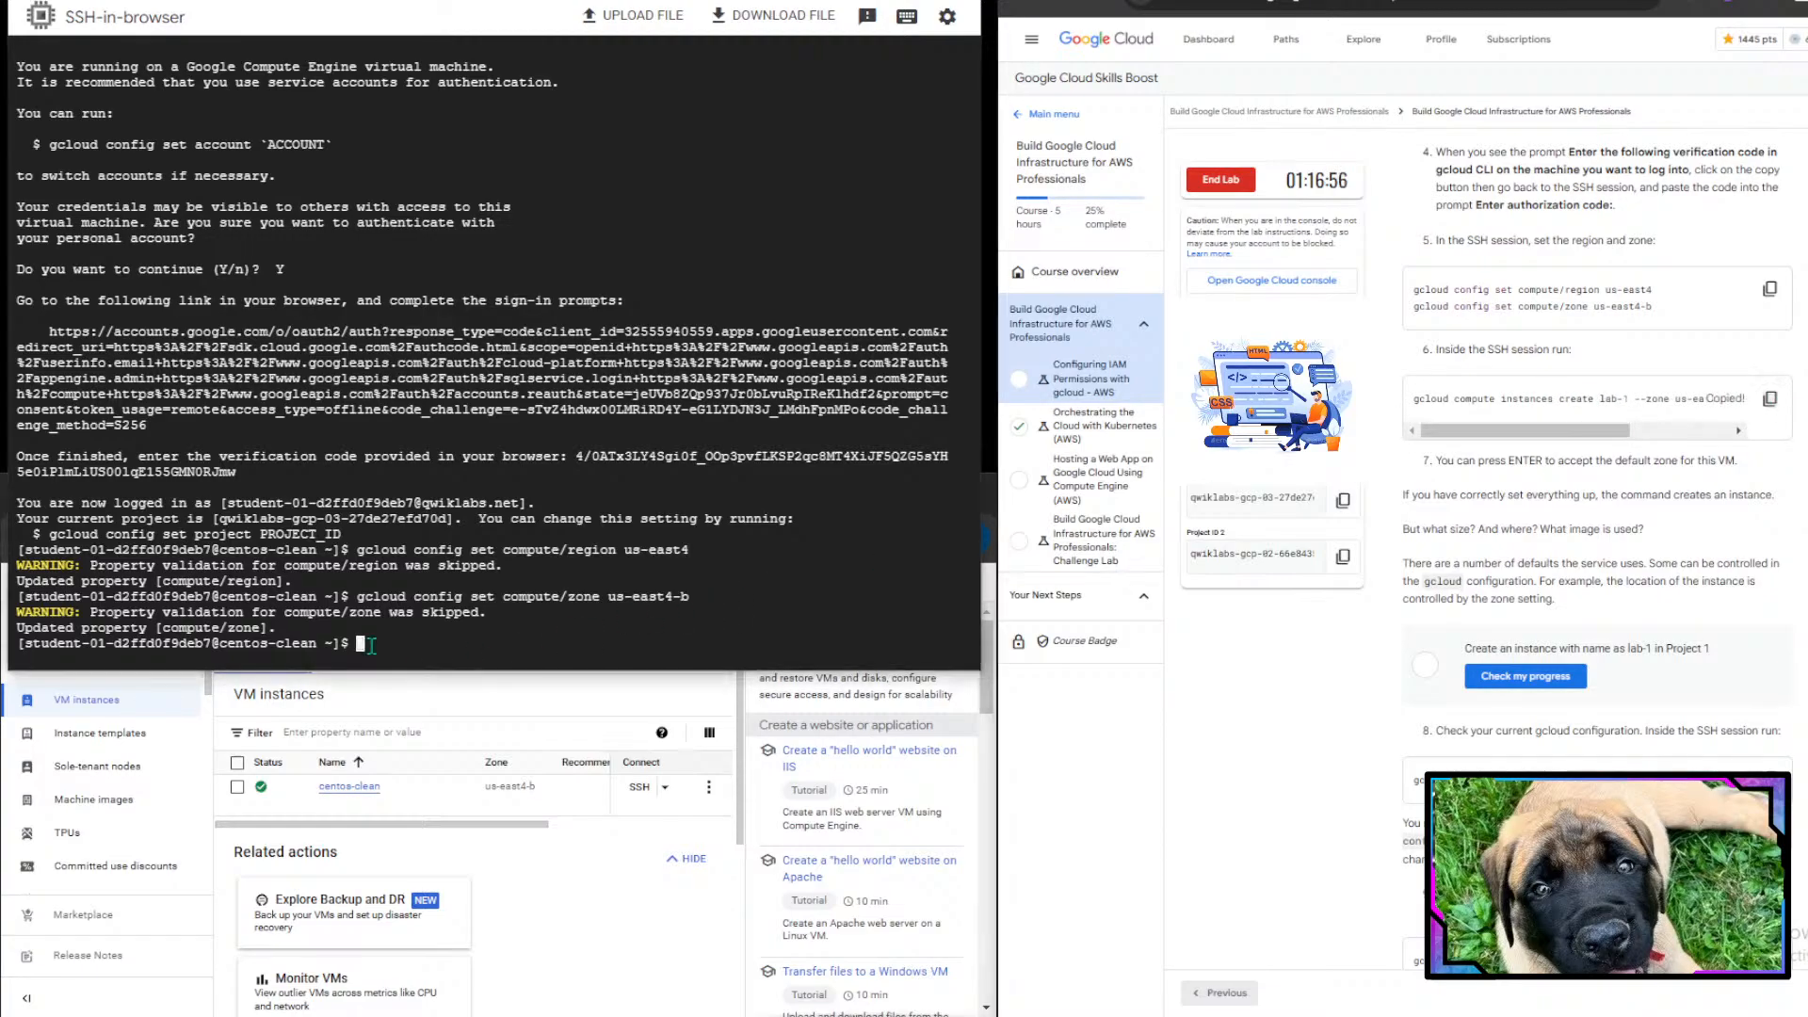
pyautogui.hotkey('ctrl', 'v')
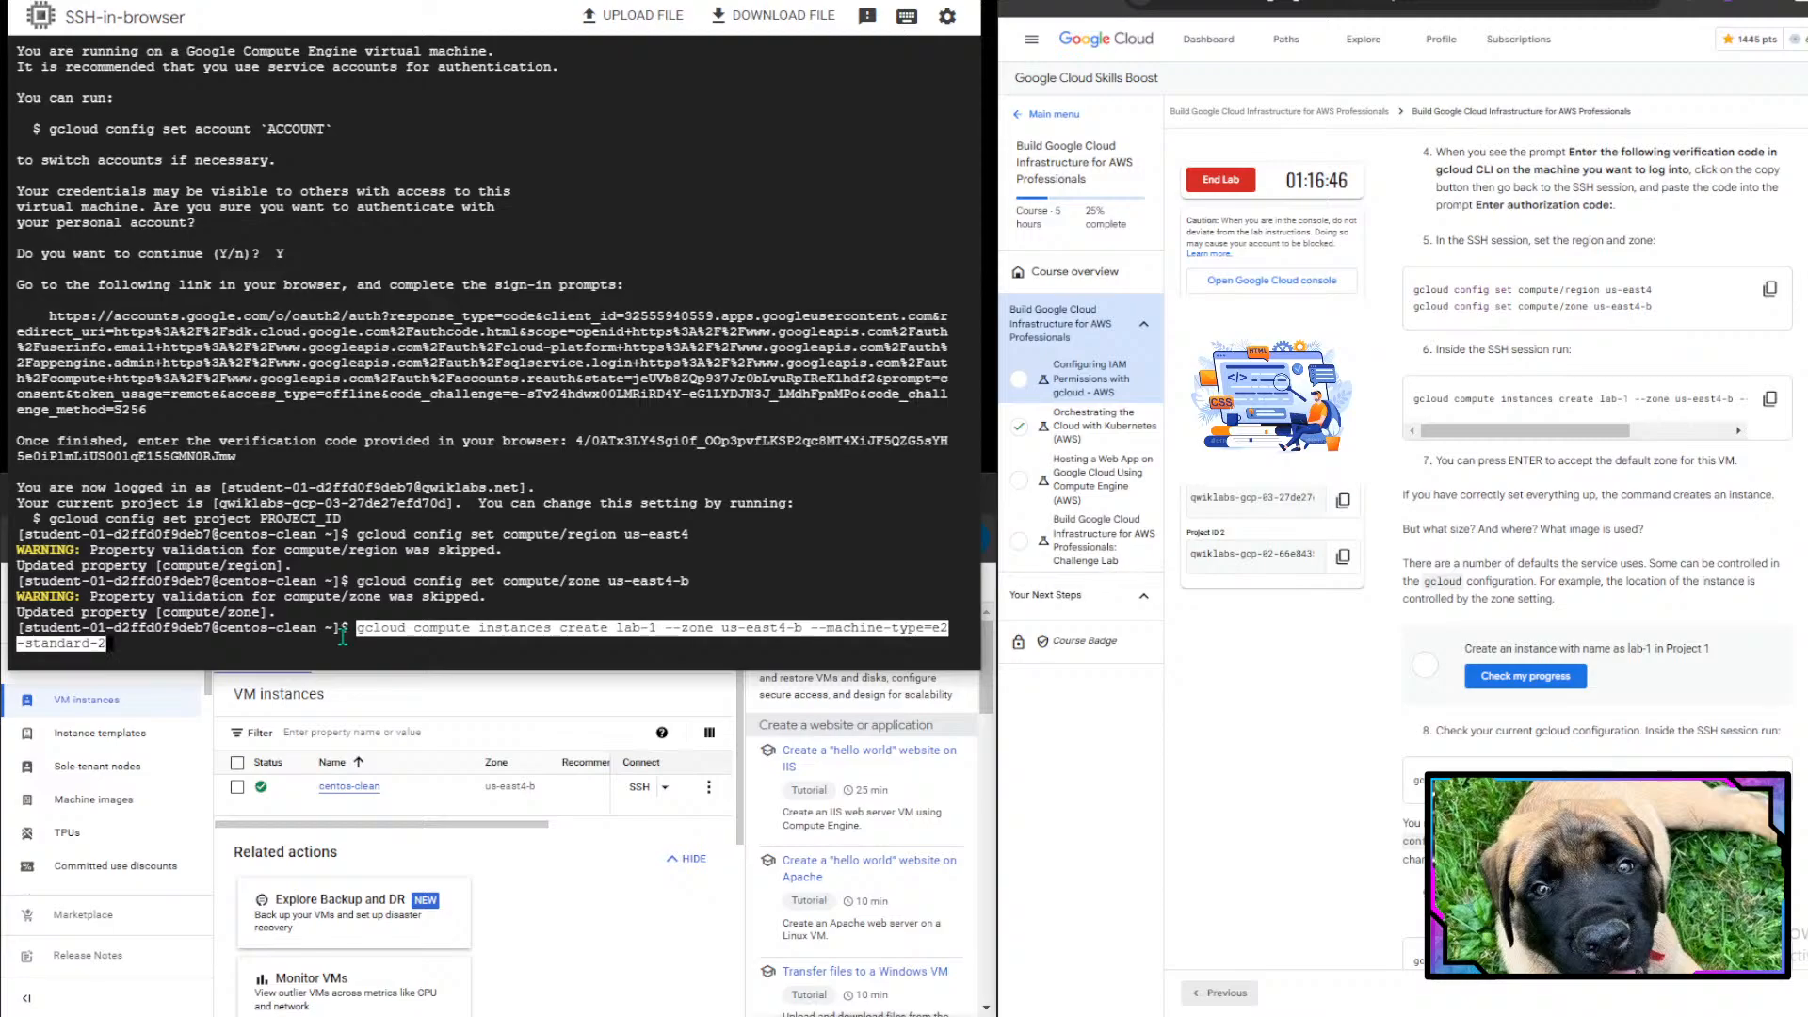
pyautogui.press('Return')
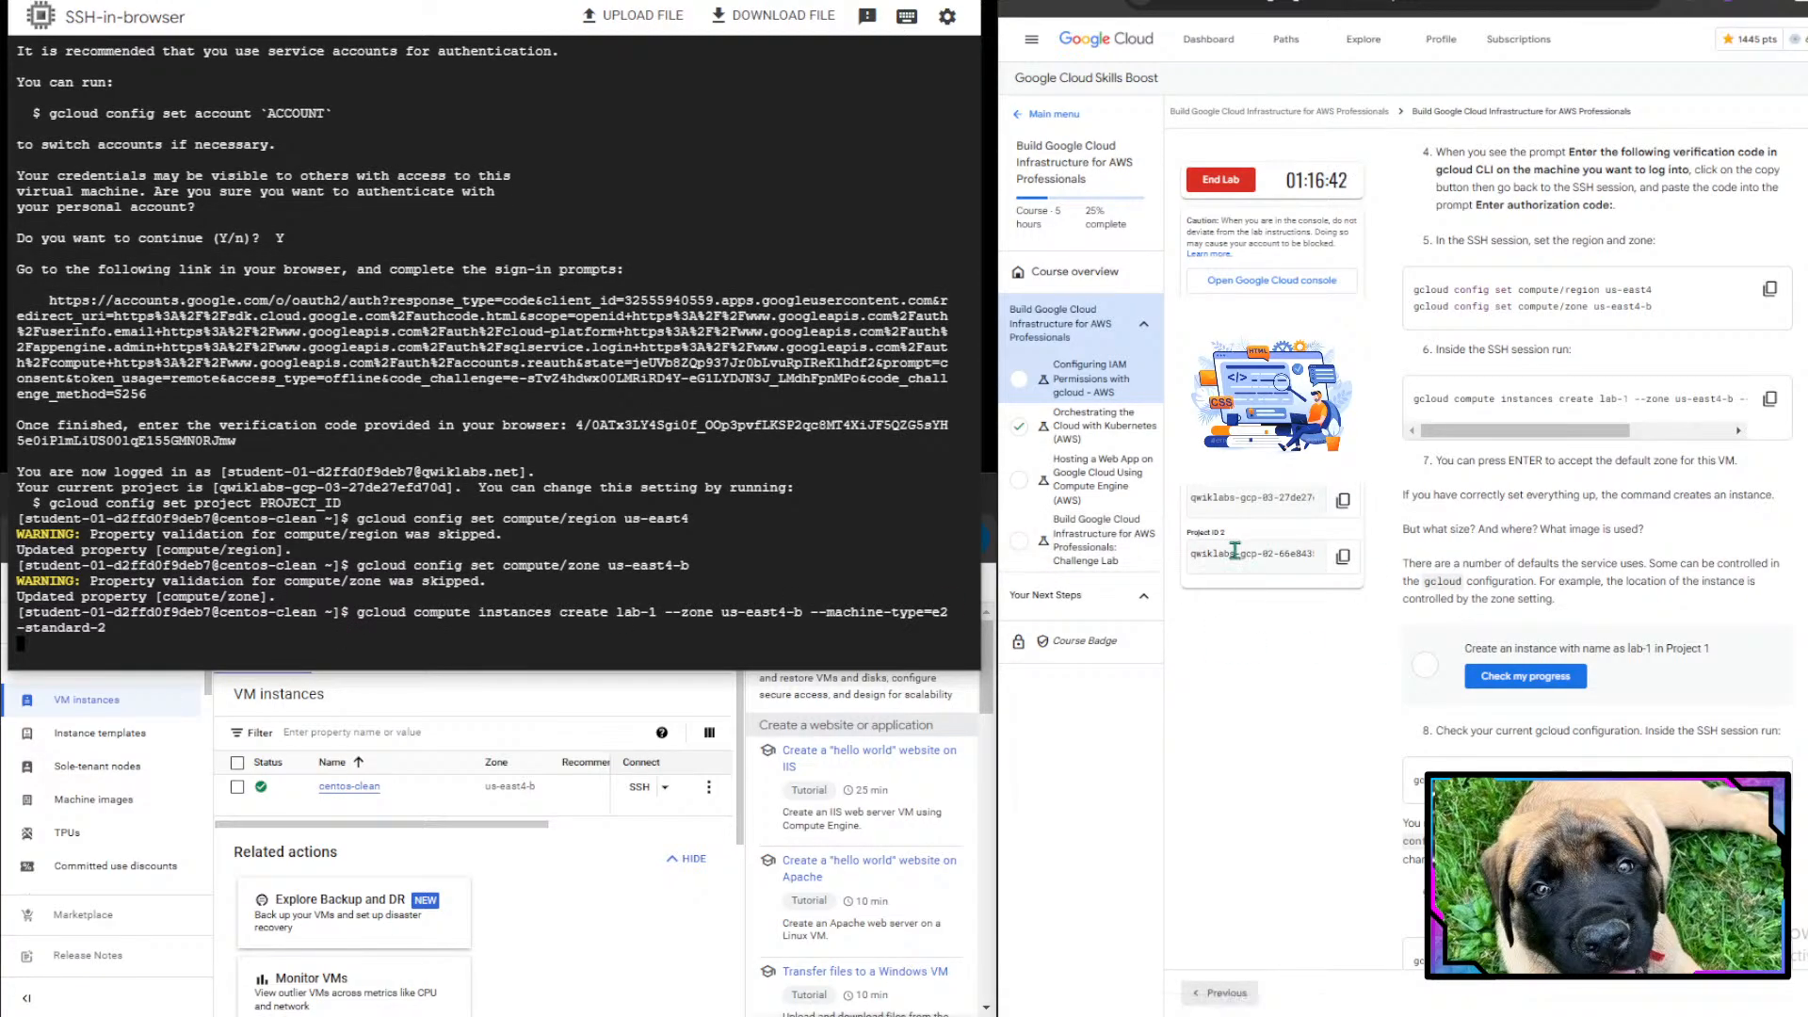
# - Run the lab's progress check for the lab-1 instance creation task
pyautogui.scroll(-1, 1607, 525)
pyautogui.scroll(-1, 1607, 526)
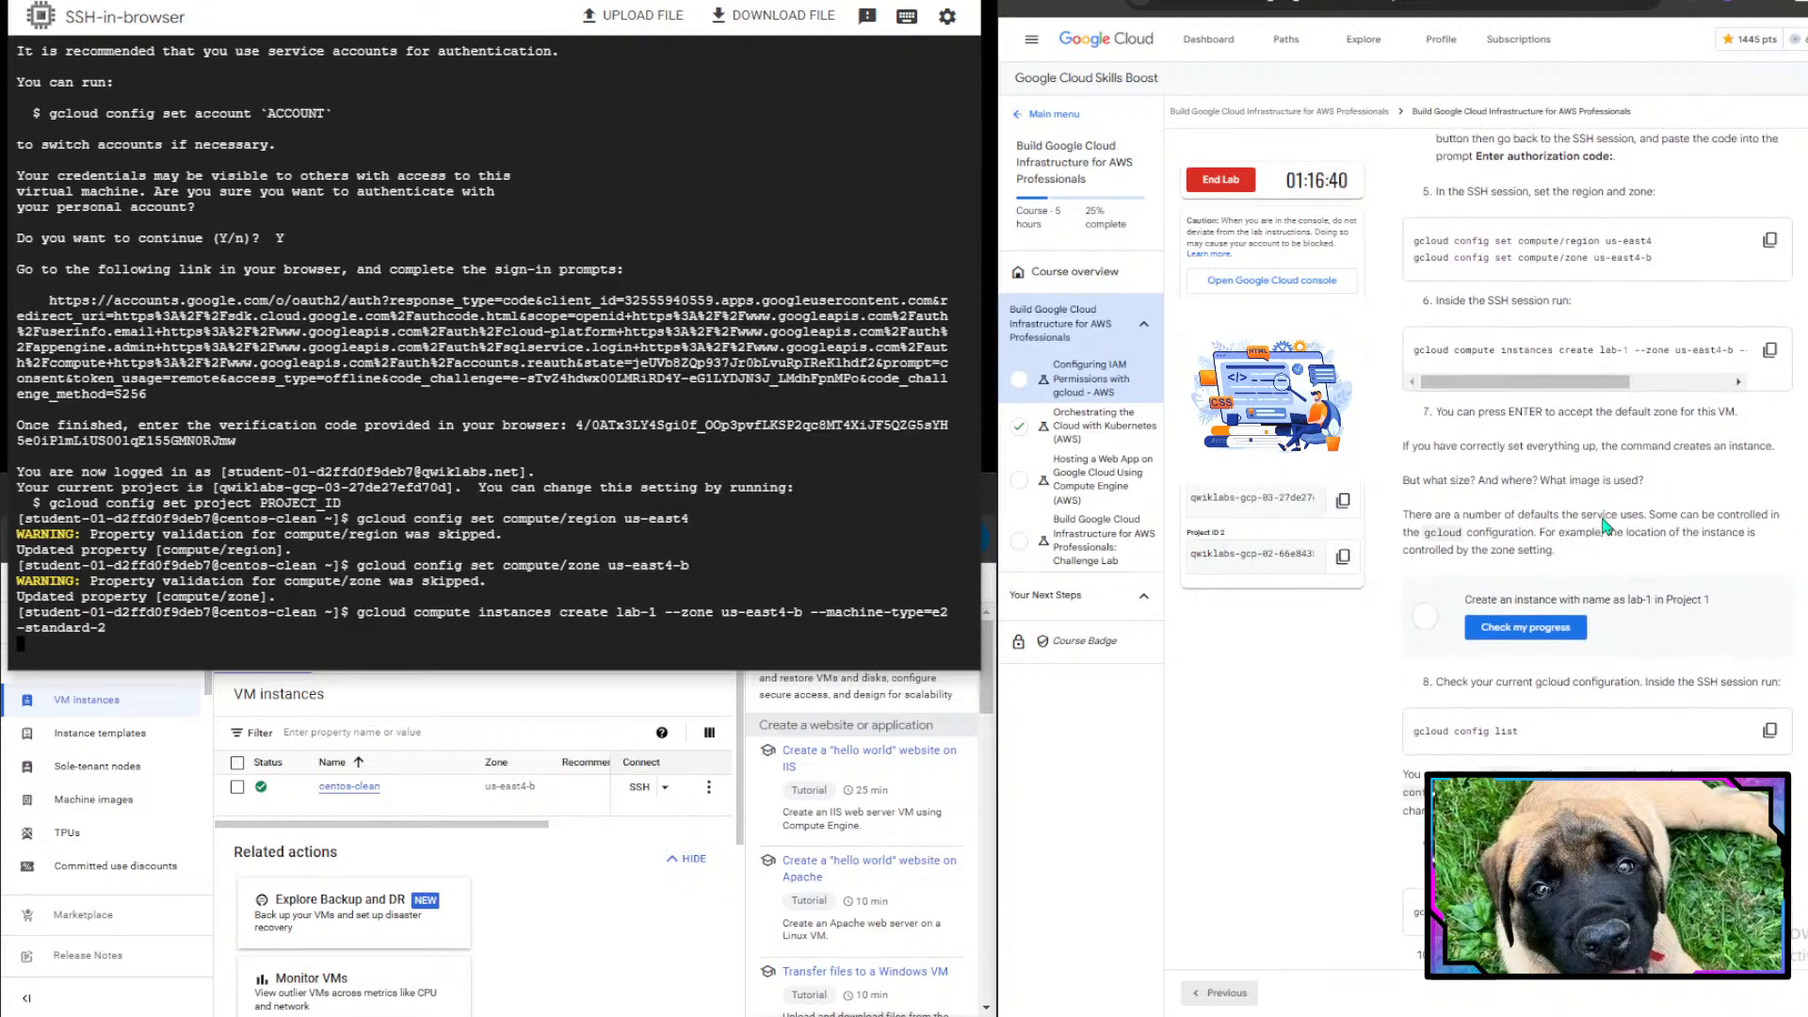
pyautogui.moveTo(1607, 526); pyautogui.dragTo(1559, 551)
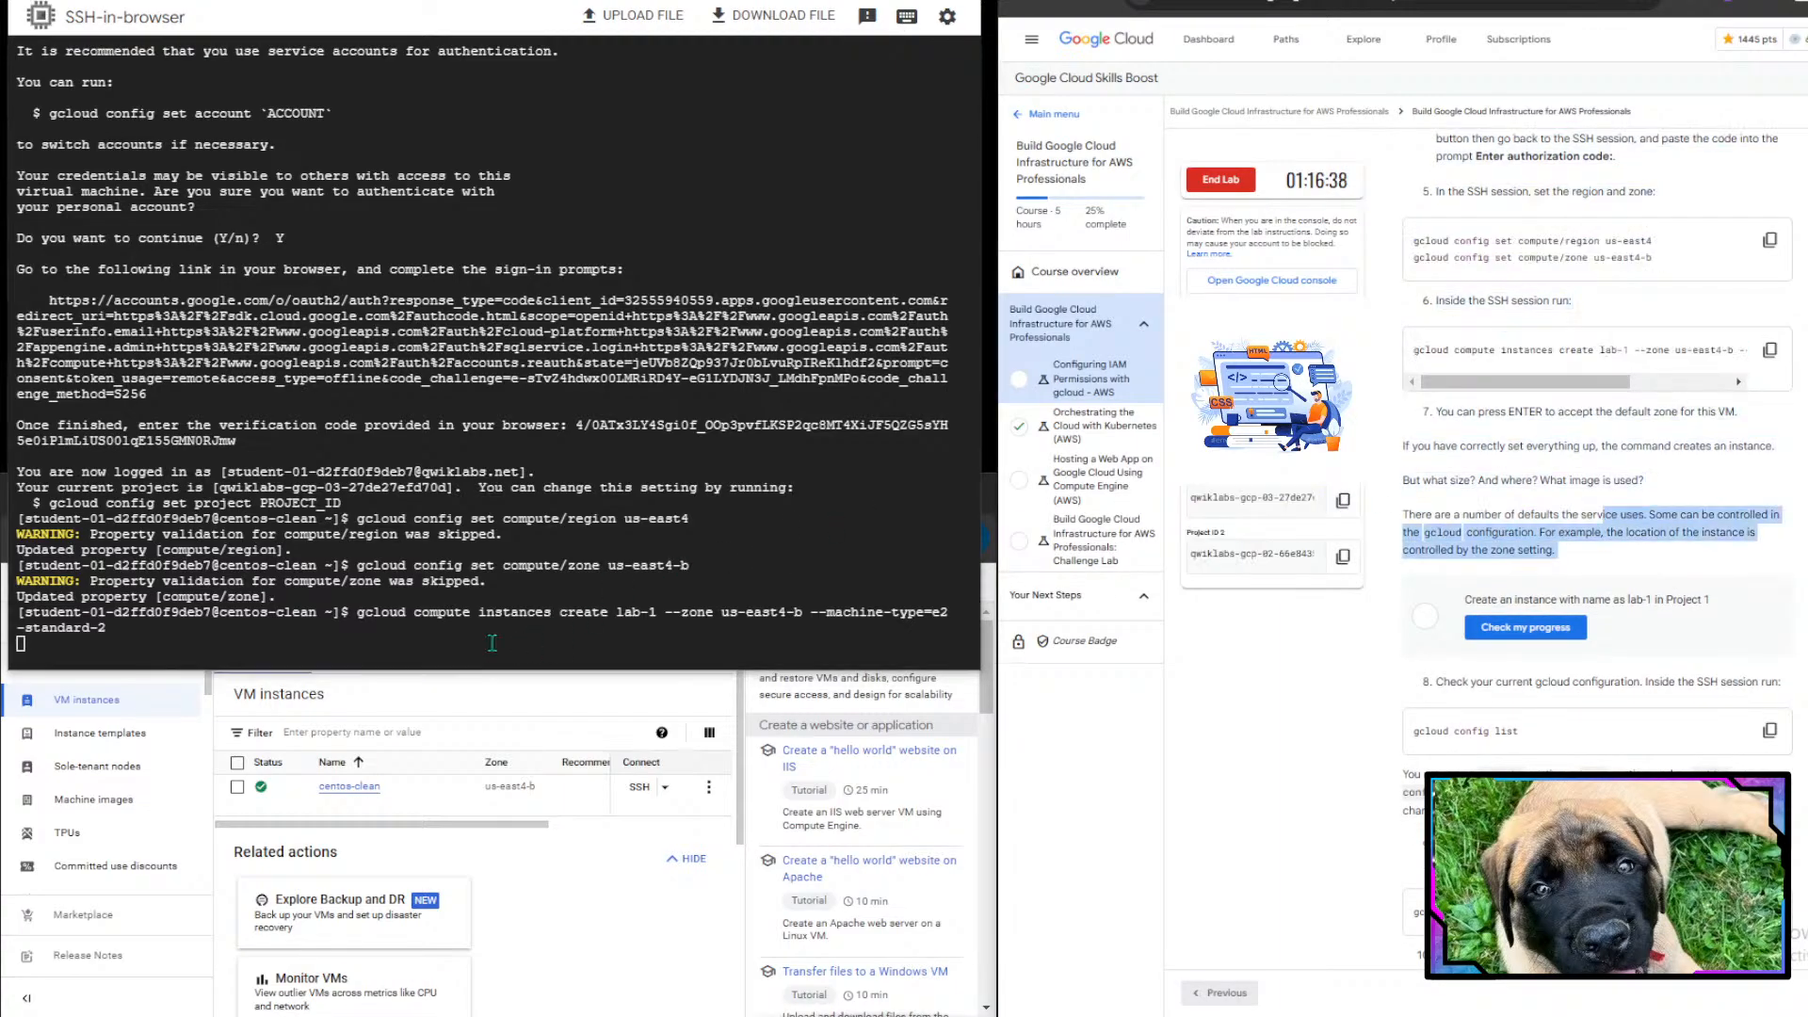
pyautogui.click(1596, 476)
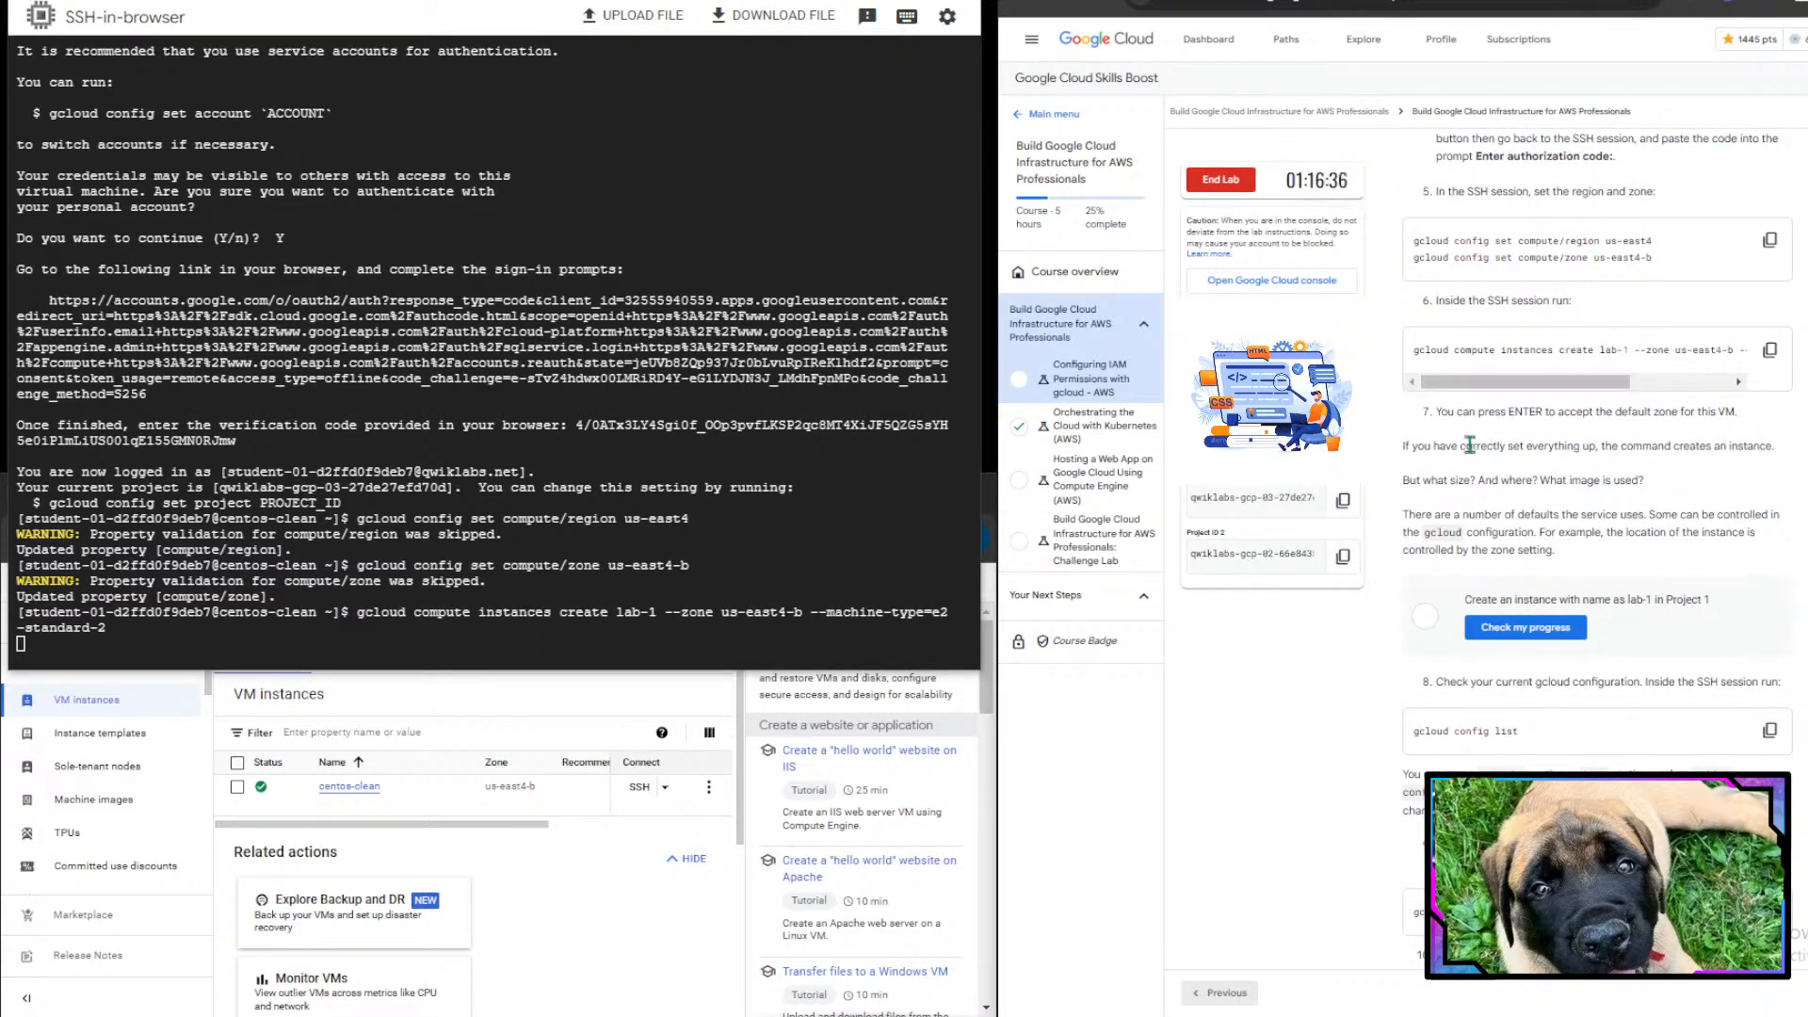
pyautogui.moveTo(1468, 446); pyautogui.dragTo(1092, 442)
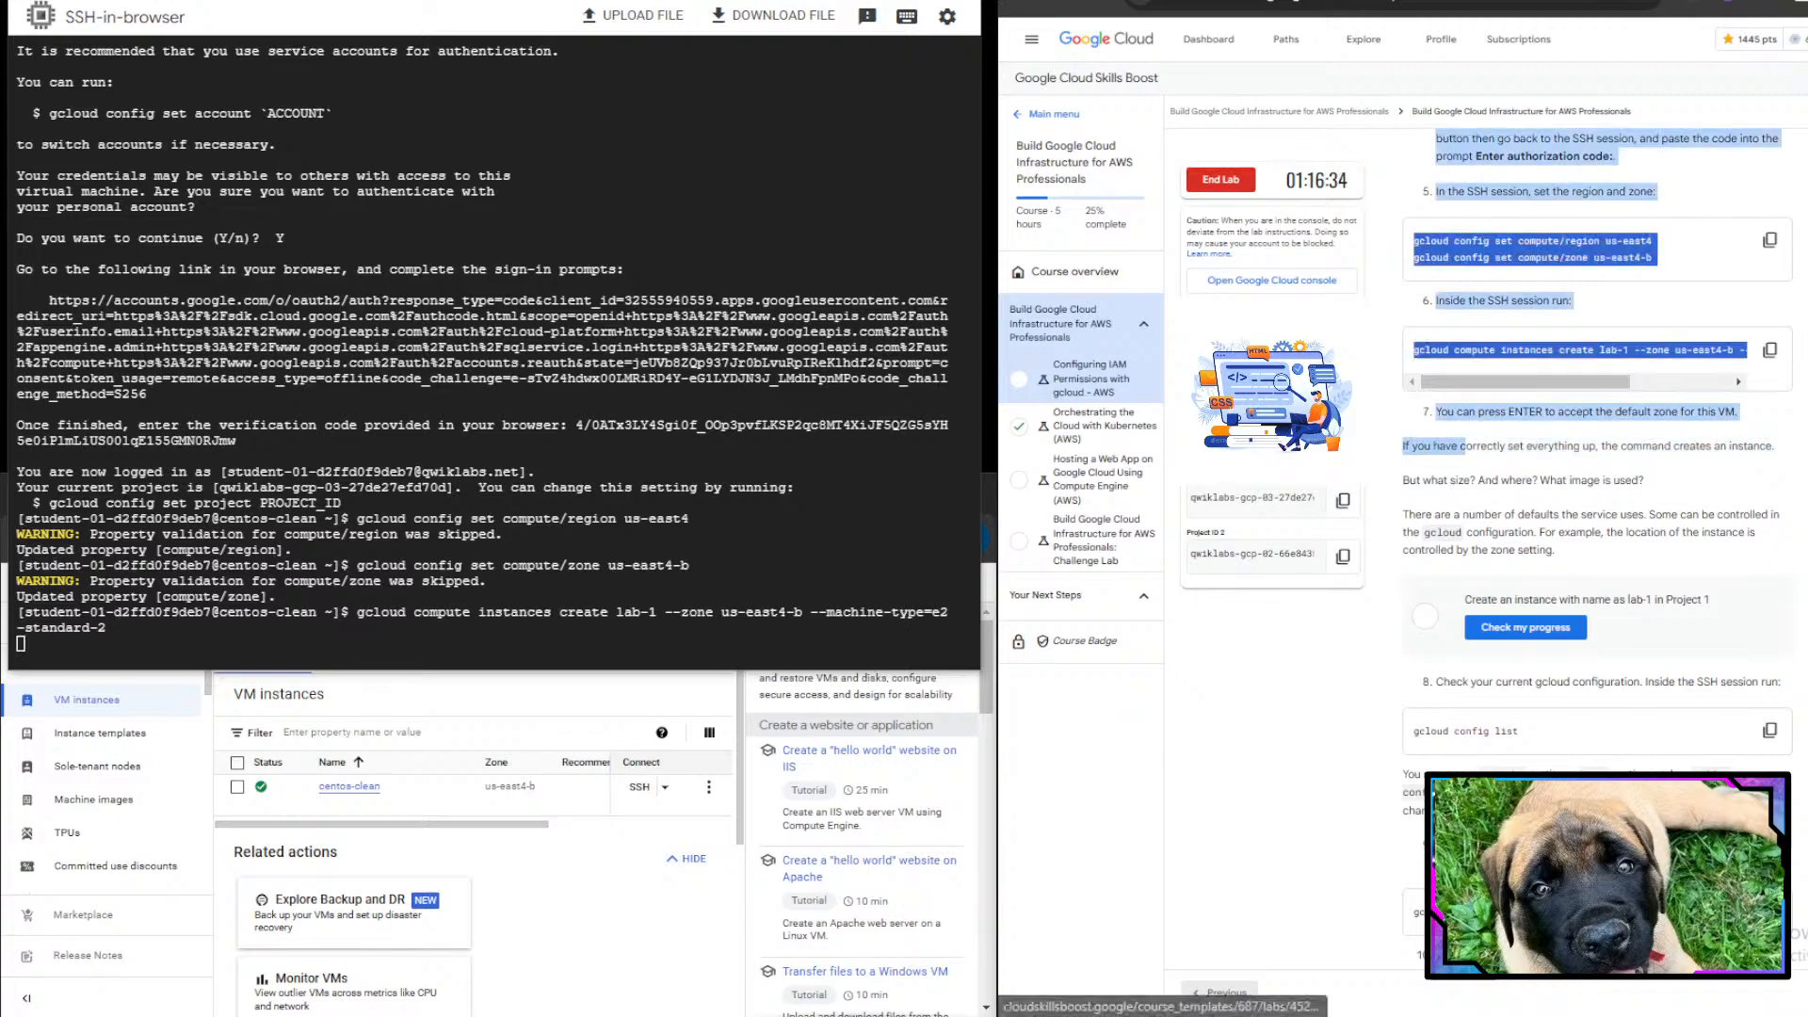
pyautogui.click(462, 585)
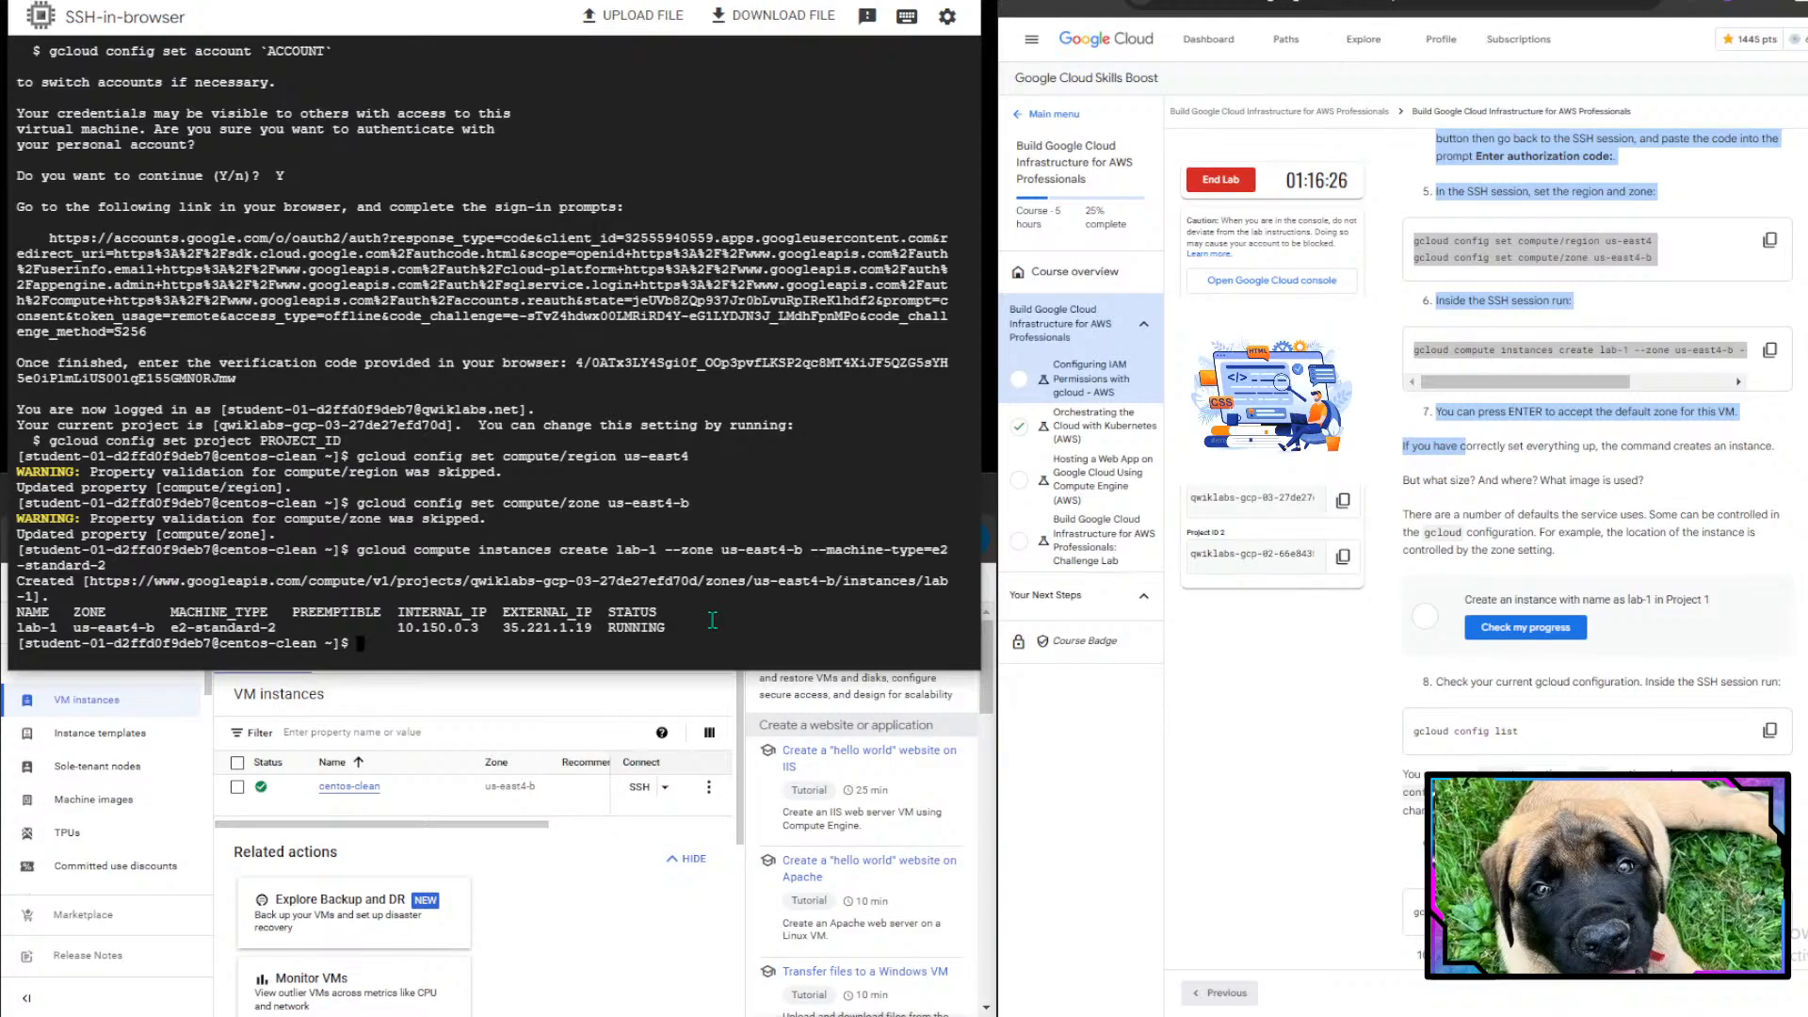
pyautogui.scroll(-1, 1662, 669)
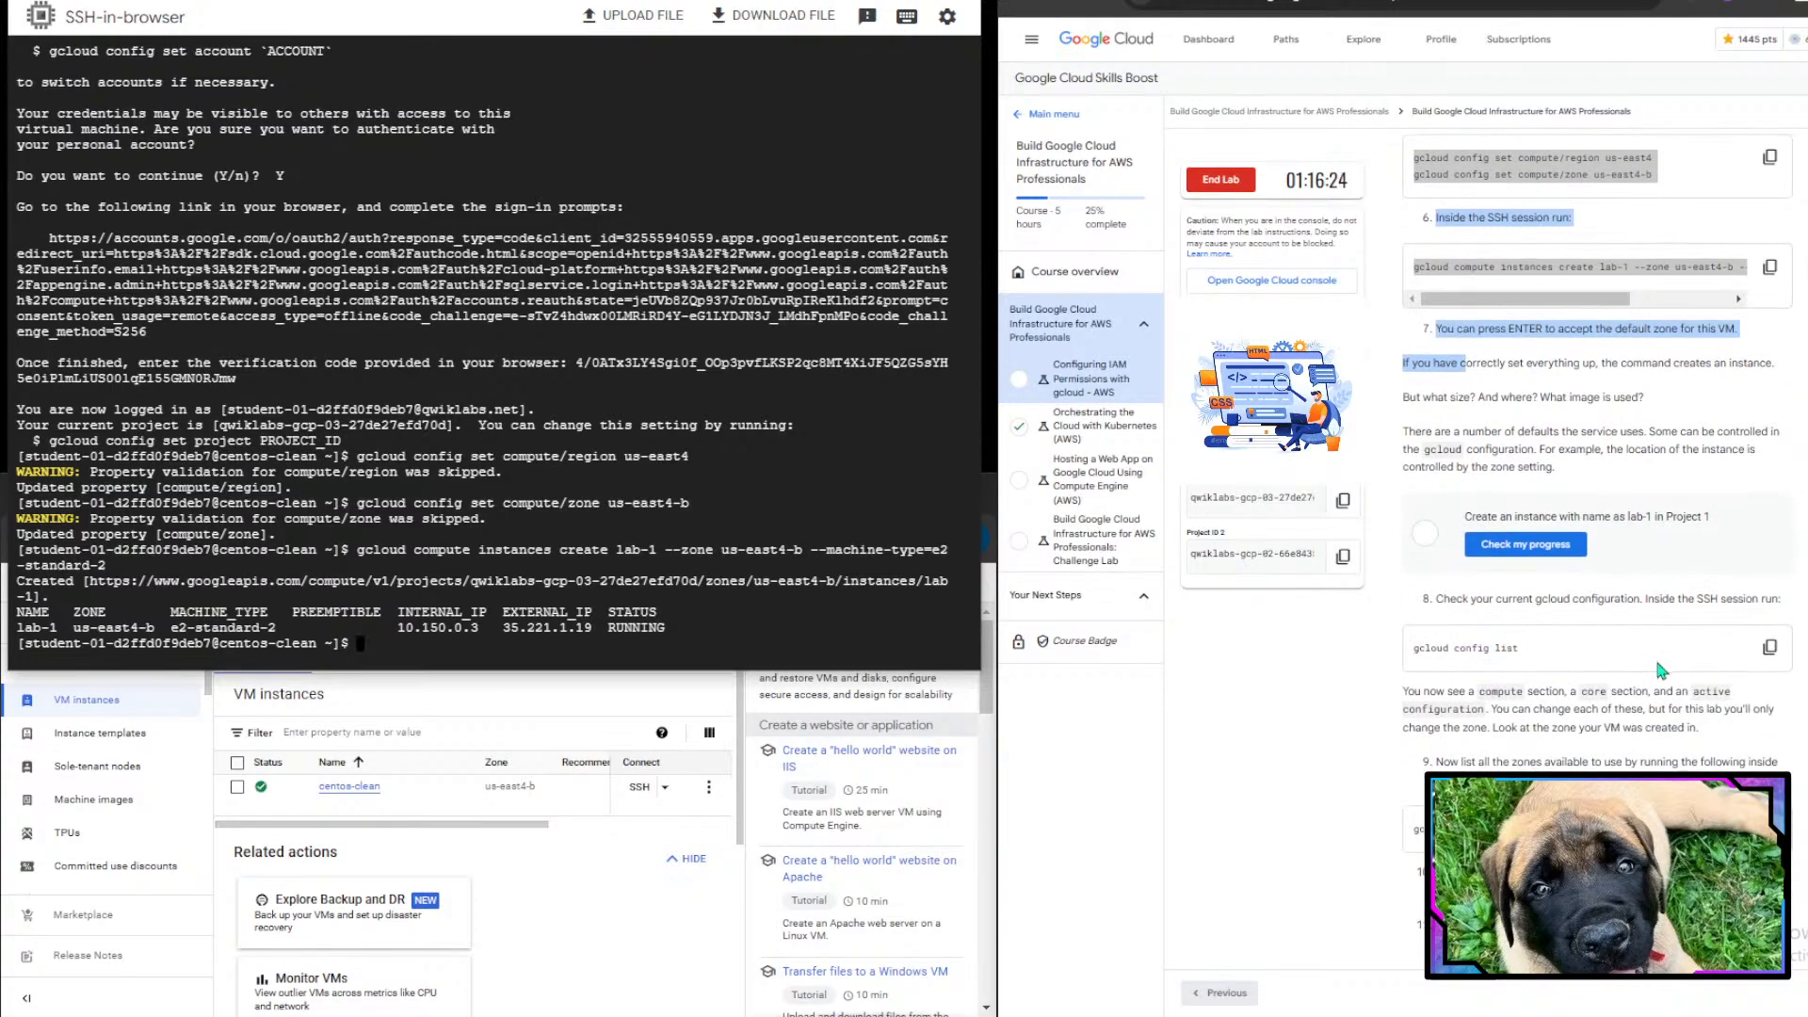
pyautogui.click(1559, 508)
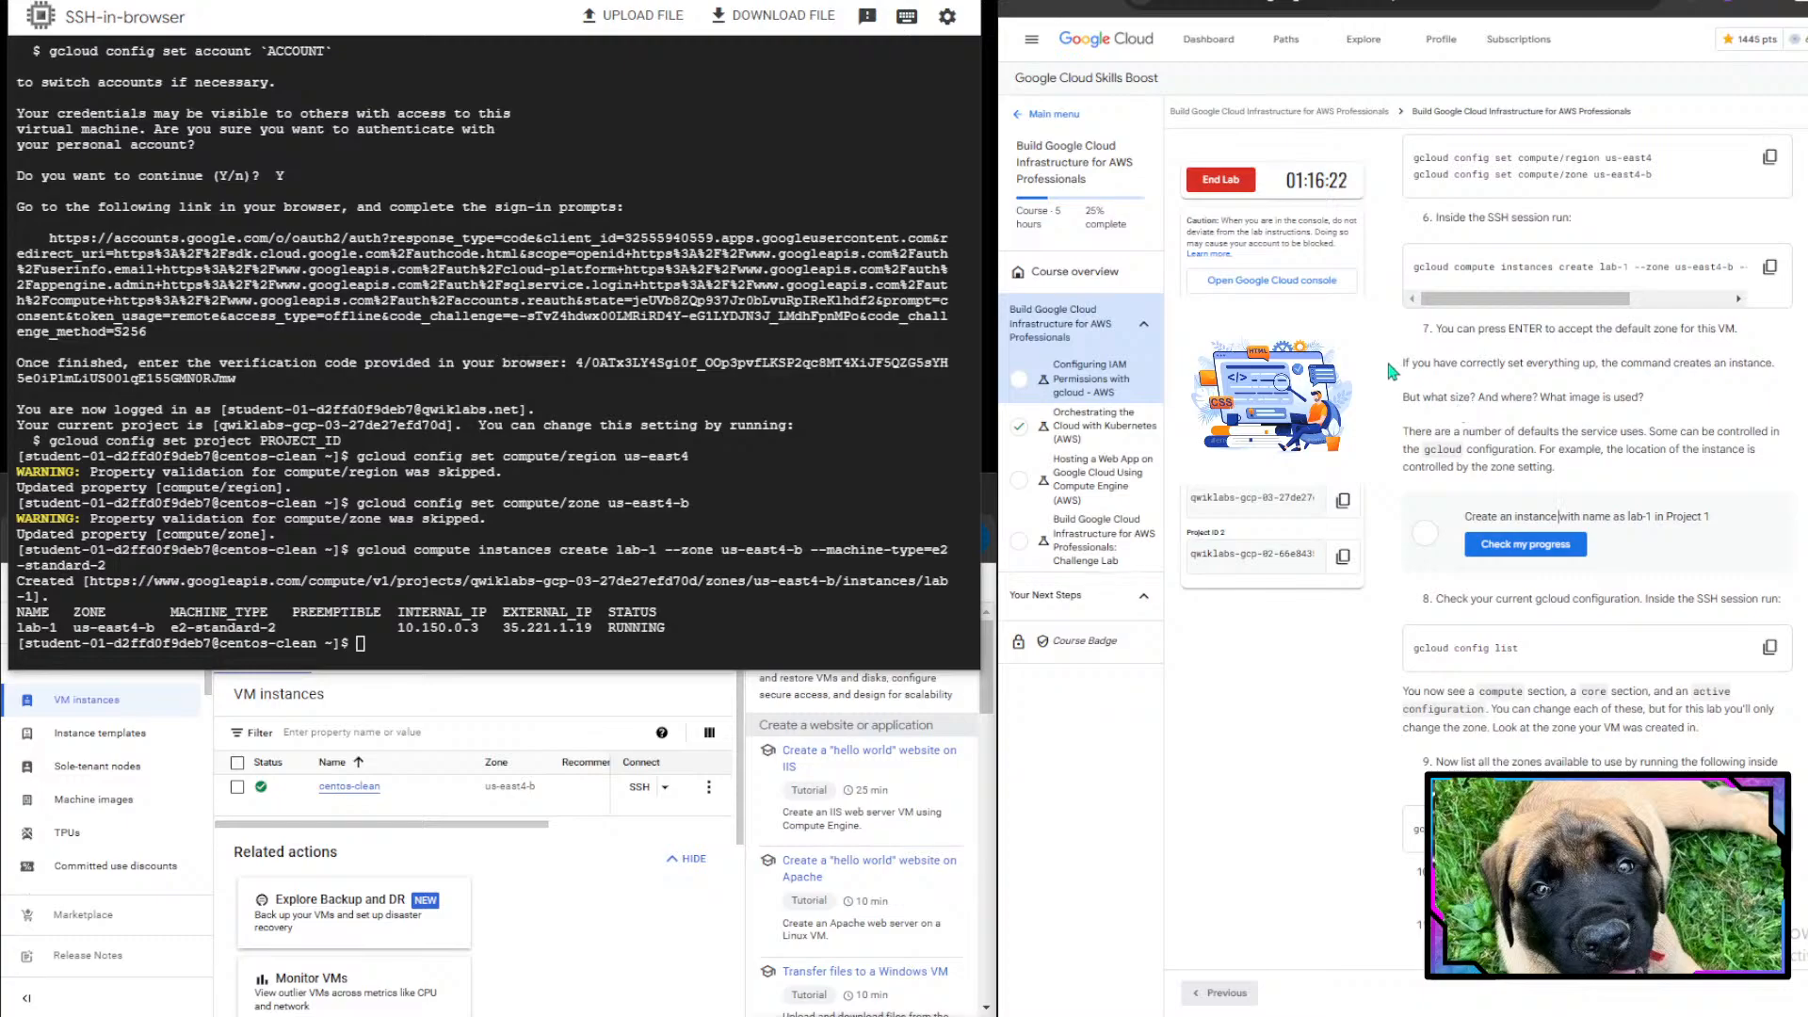
pyautogui.moveTo(1400, 402); pyautogui.dragTo(1667, 405)
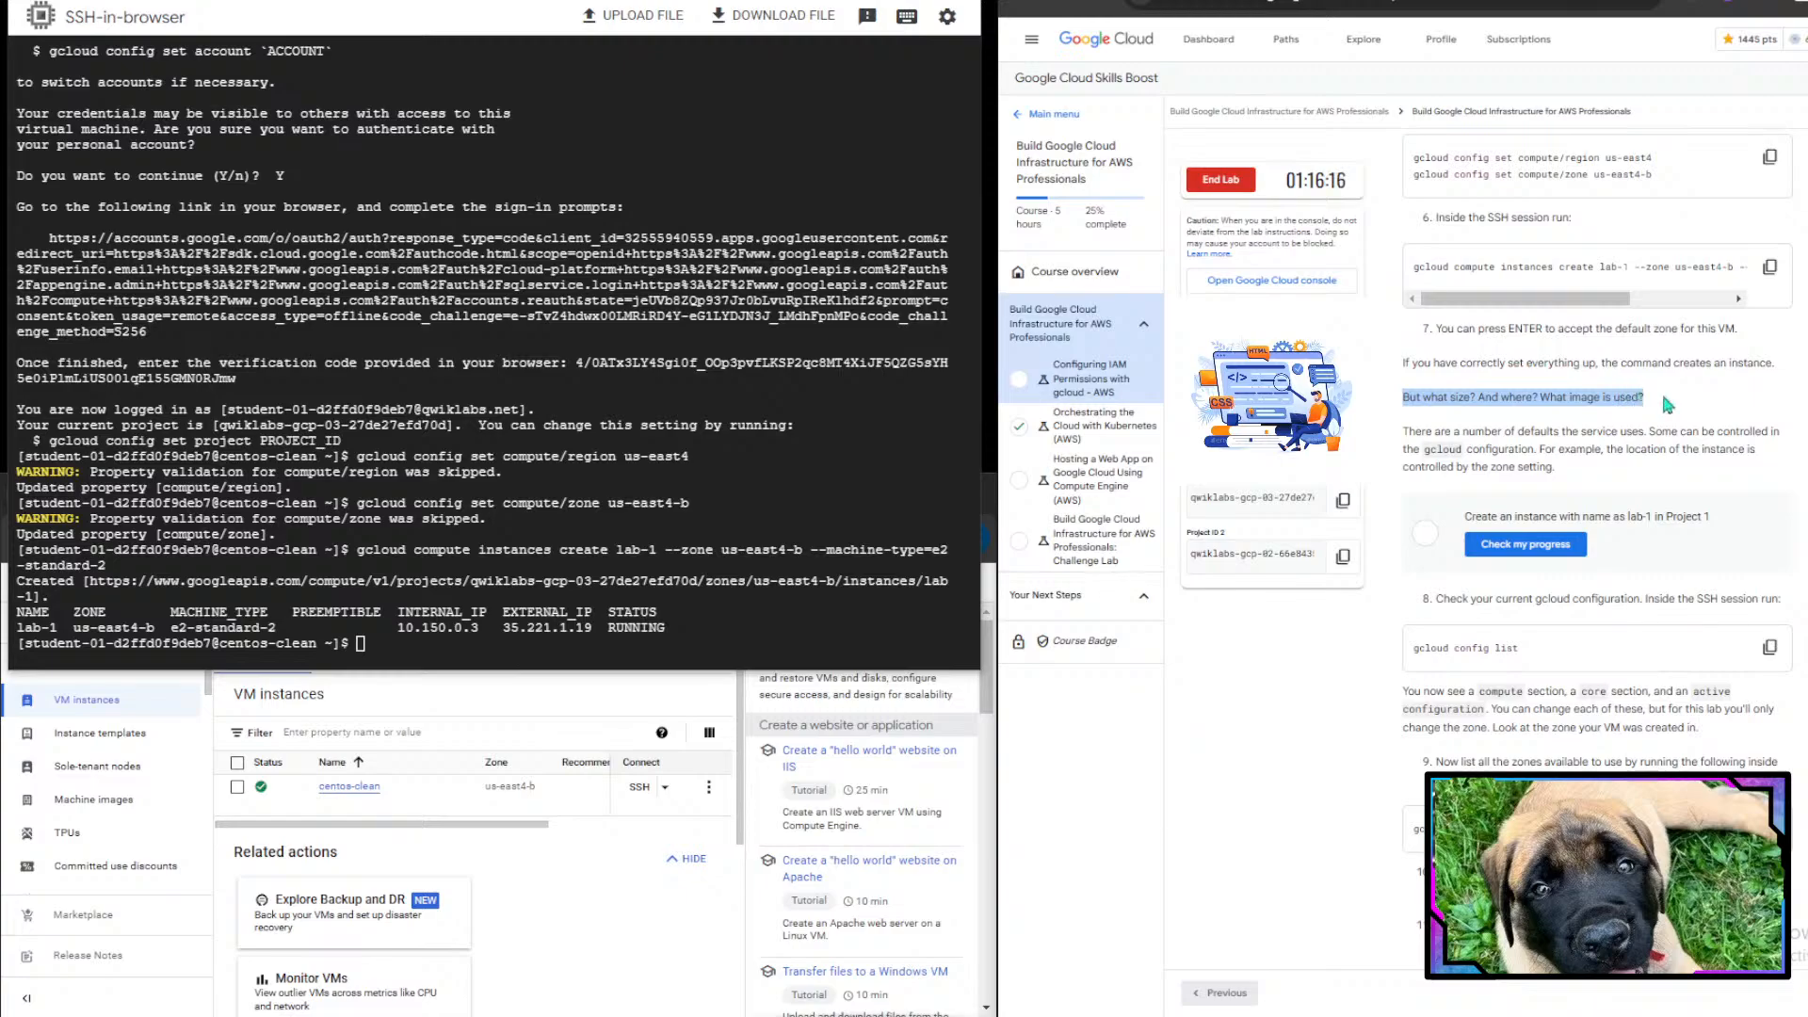
pyautogui.moveTo(1407, 433); pyautogui.dragTo(1541, 455)
pyautogui.doubleClick(1432, 463)
pyautogui.click(1542, 455)
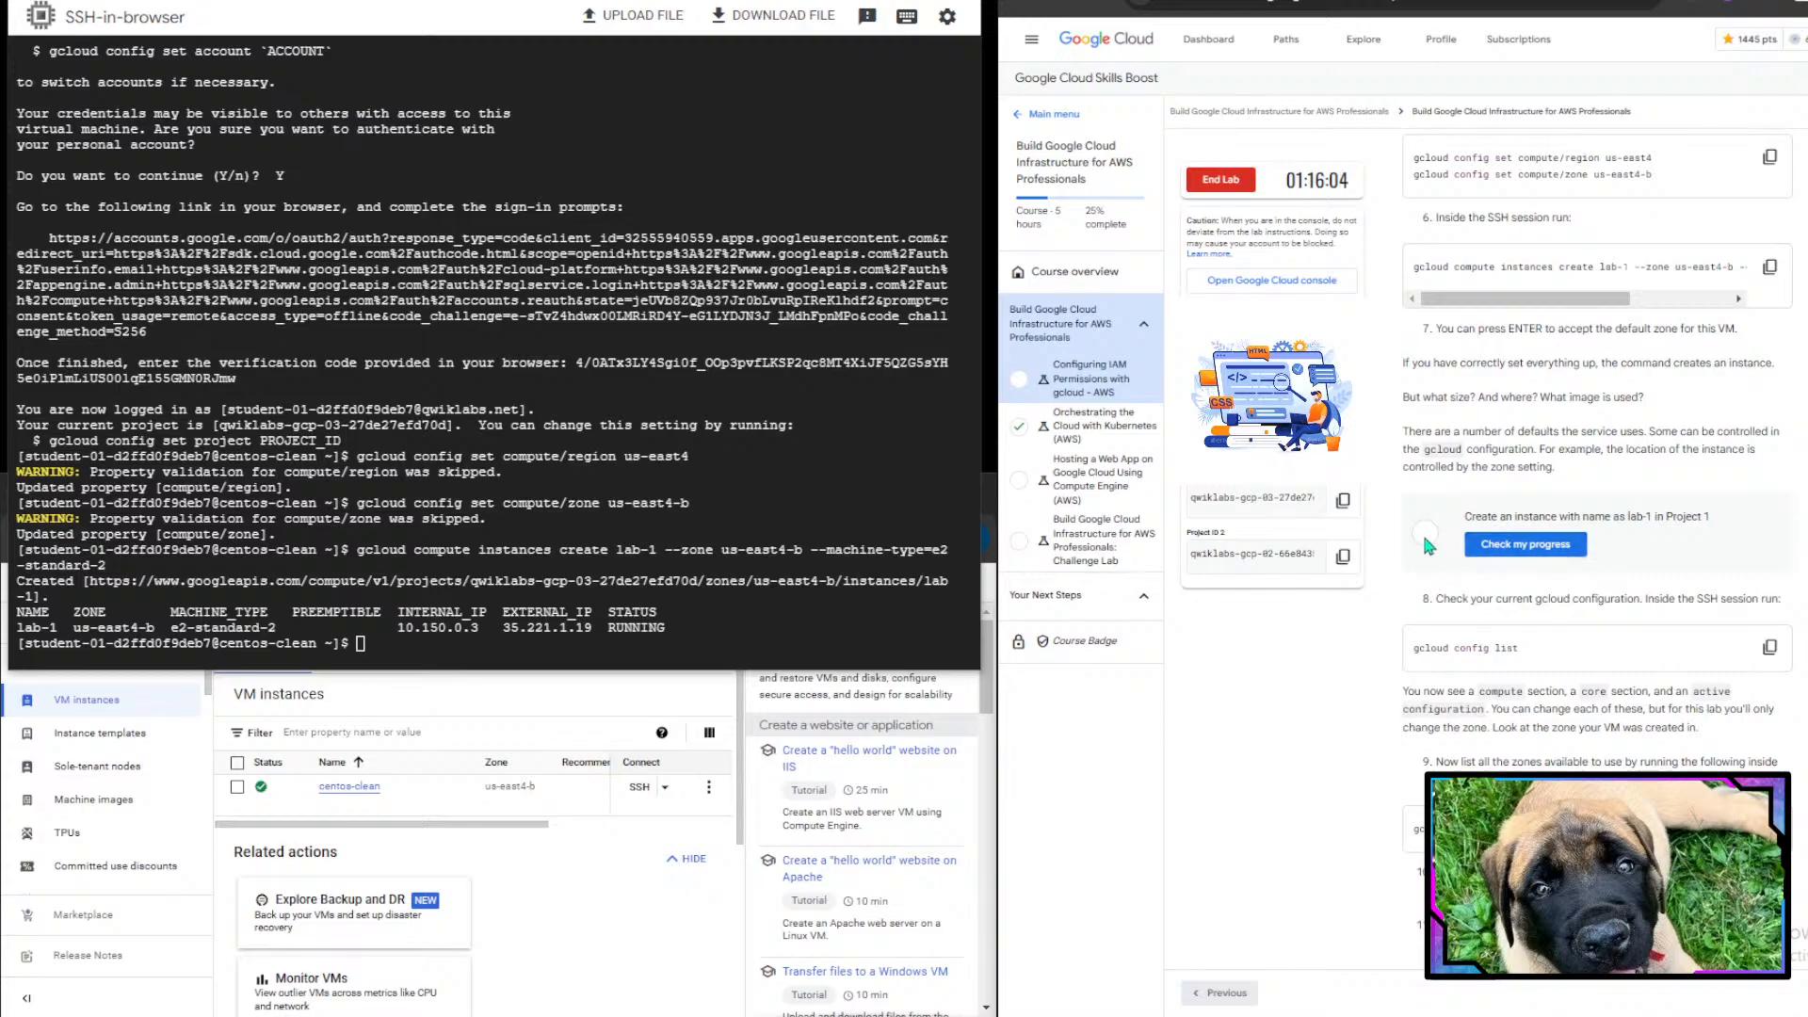
pyautogui.tripleClick(1478, 520)
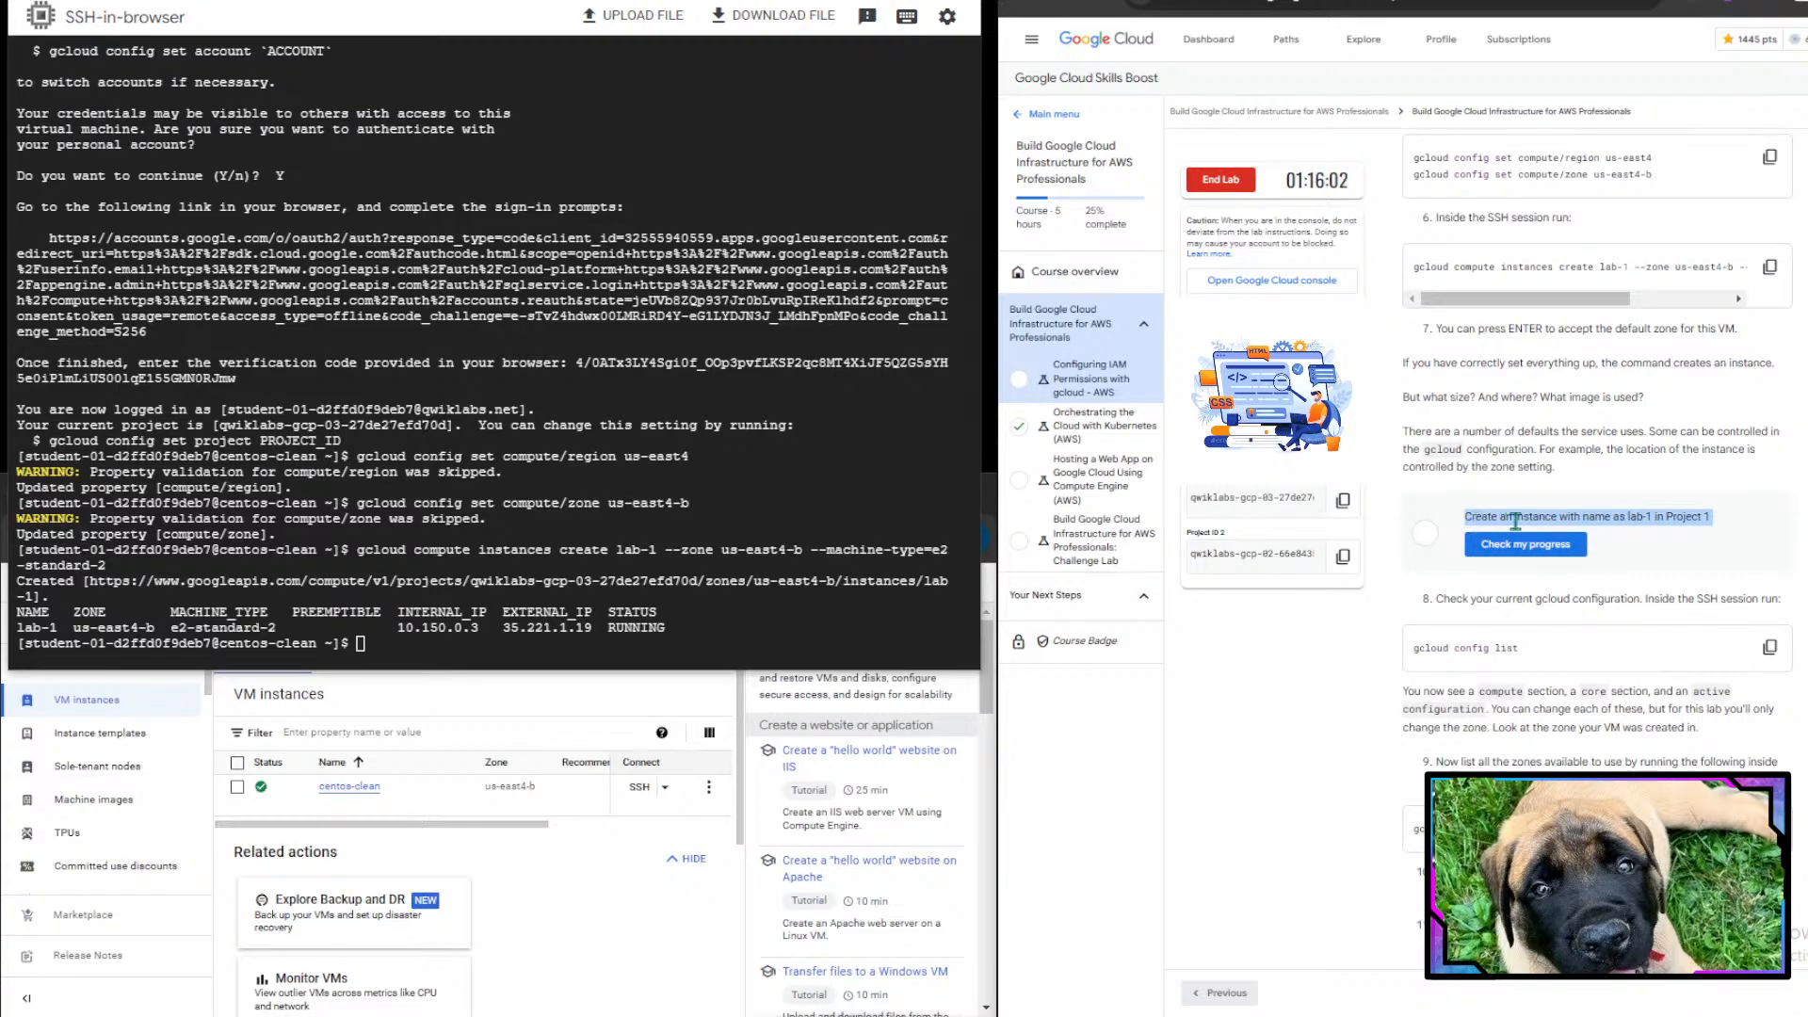
pyautogui.click(1515, 521)
pyautogui.moveTo(1588, 521); pyautogui.dragTo(1707, 516)
pyautogui.click(1715, 517)
pyautogui.scroll(-2, 1676, 609)
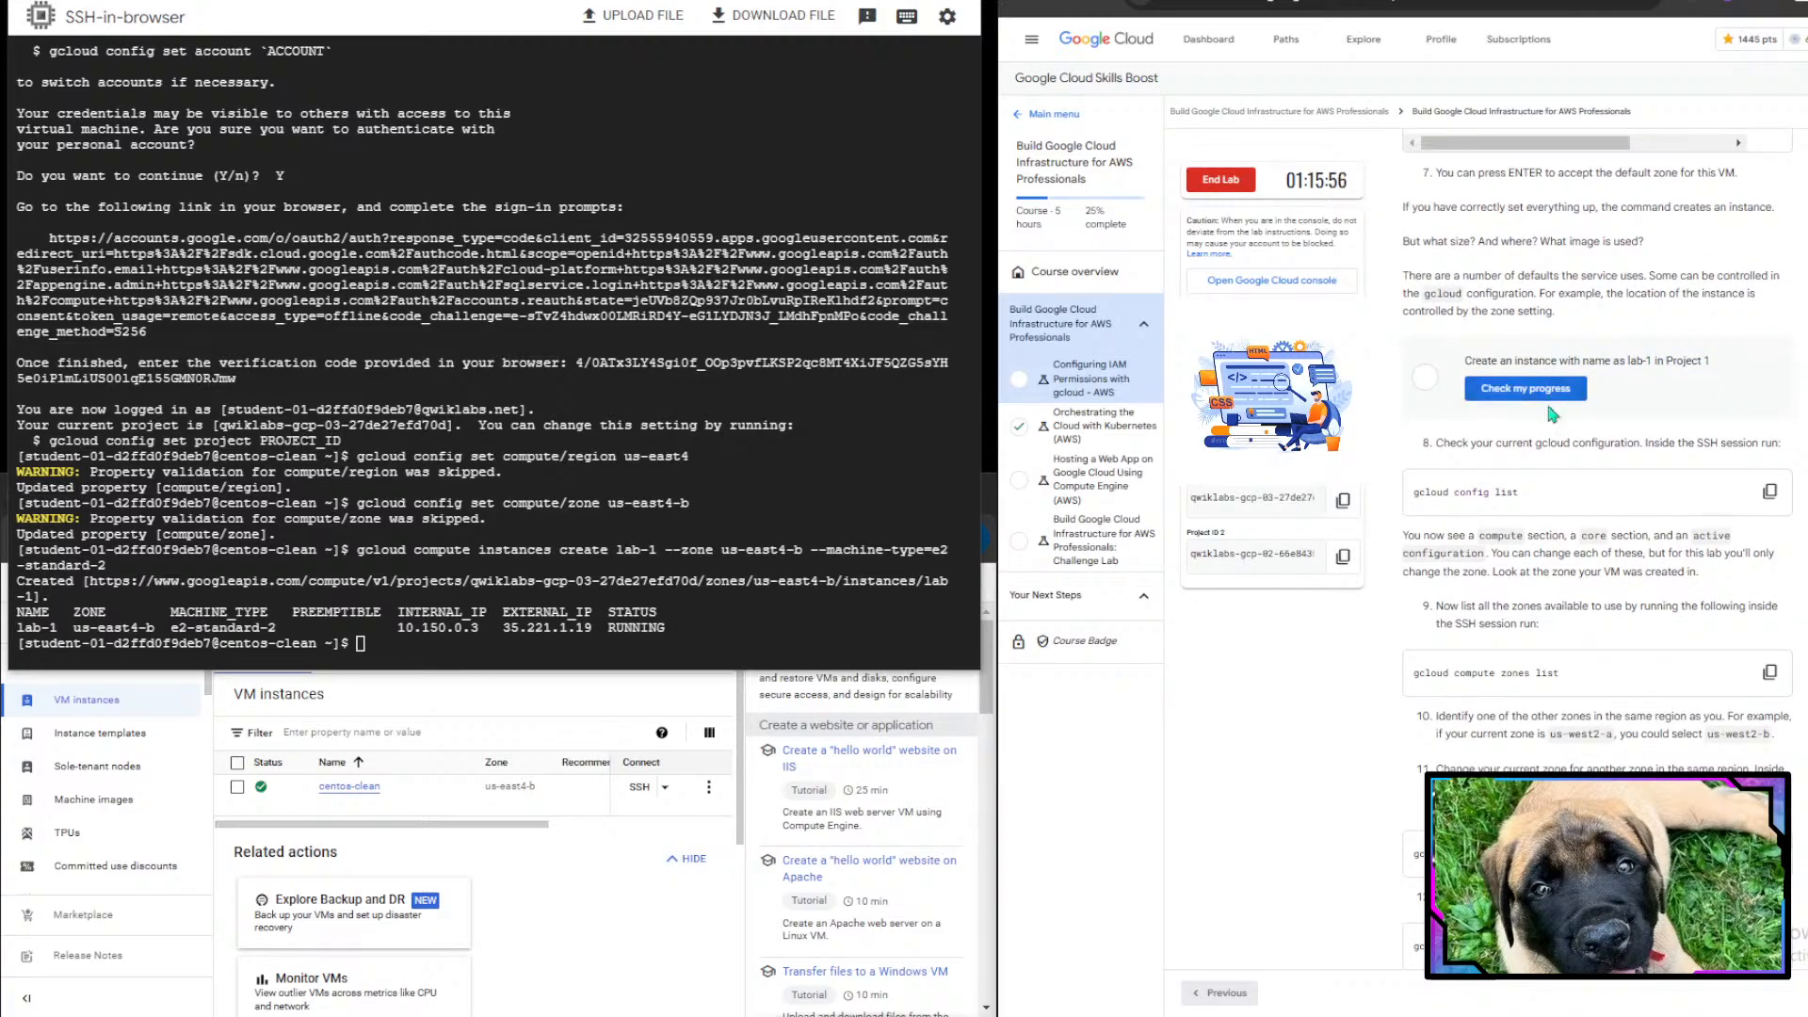
pyautogui.click(1538, 399)
# - Read the next lab instruction about checking the current gcloud configuration
pyautogui.scroll(-1, 1540, 403)
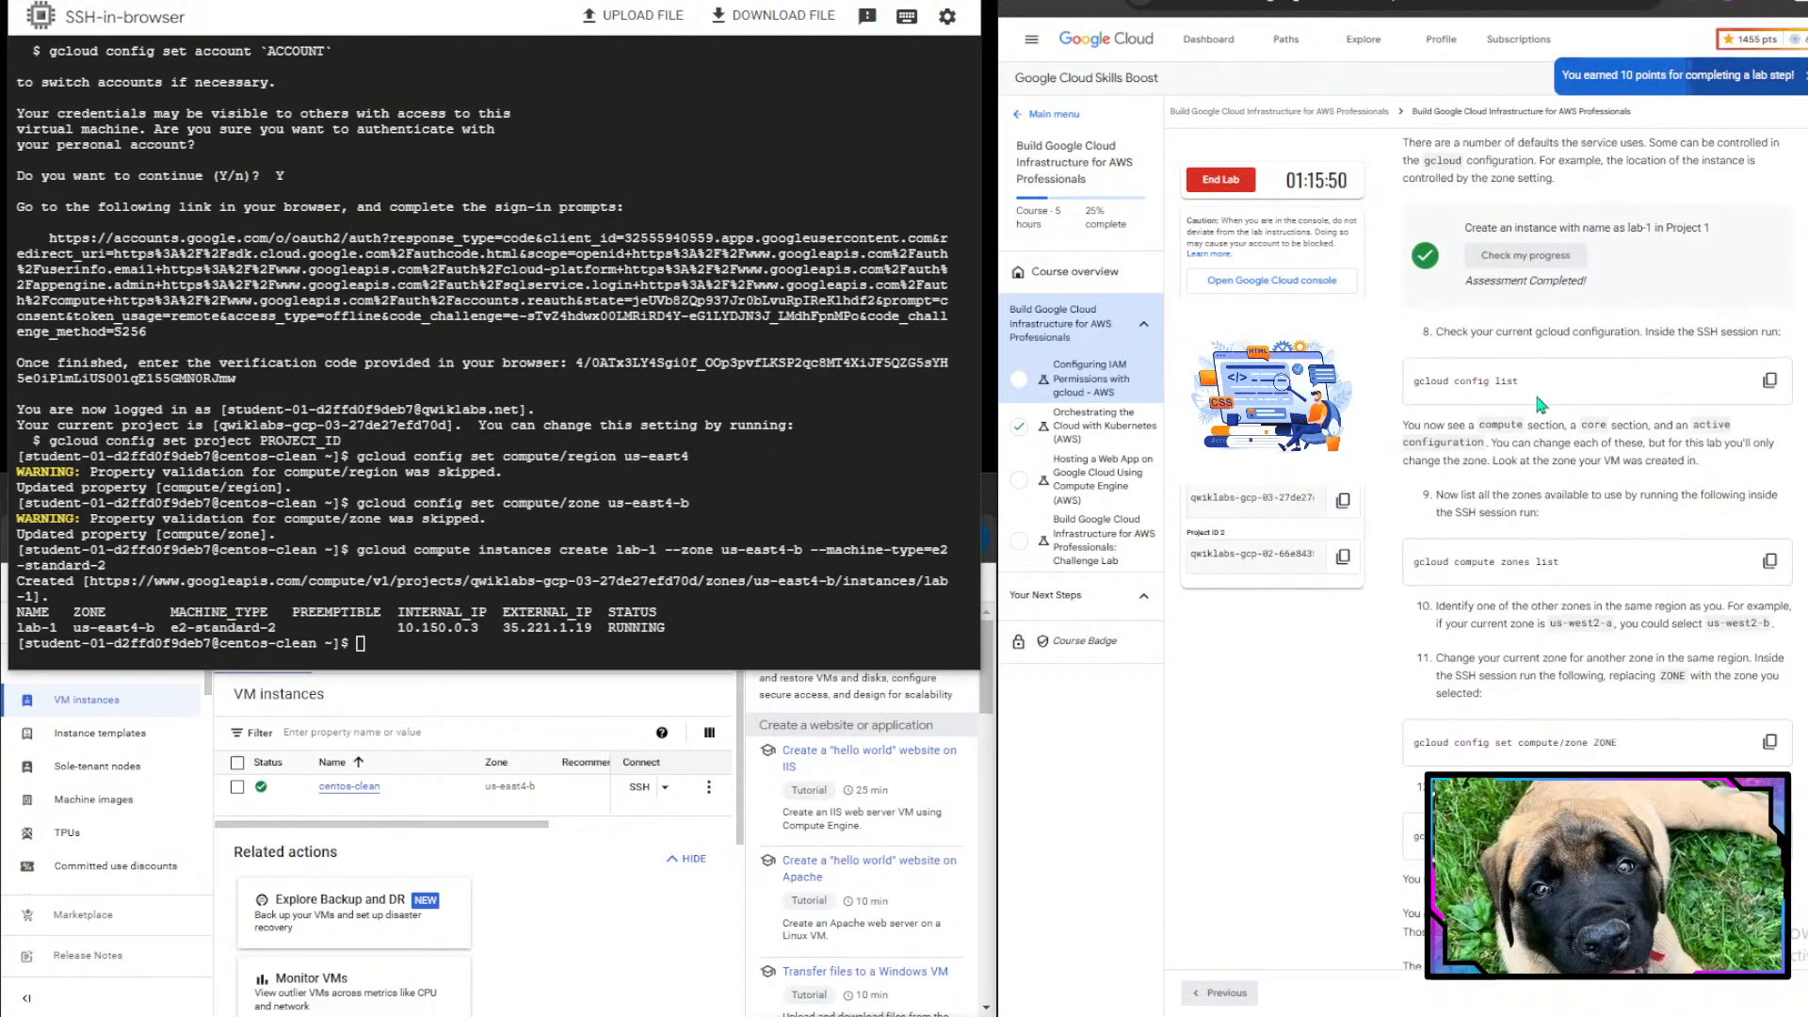
pyautogui.scroll(-1, 1540, 403)
pyautogui.scroll(-1, 1540, 403)
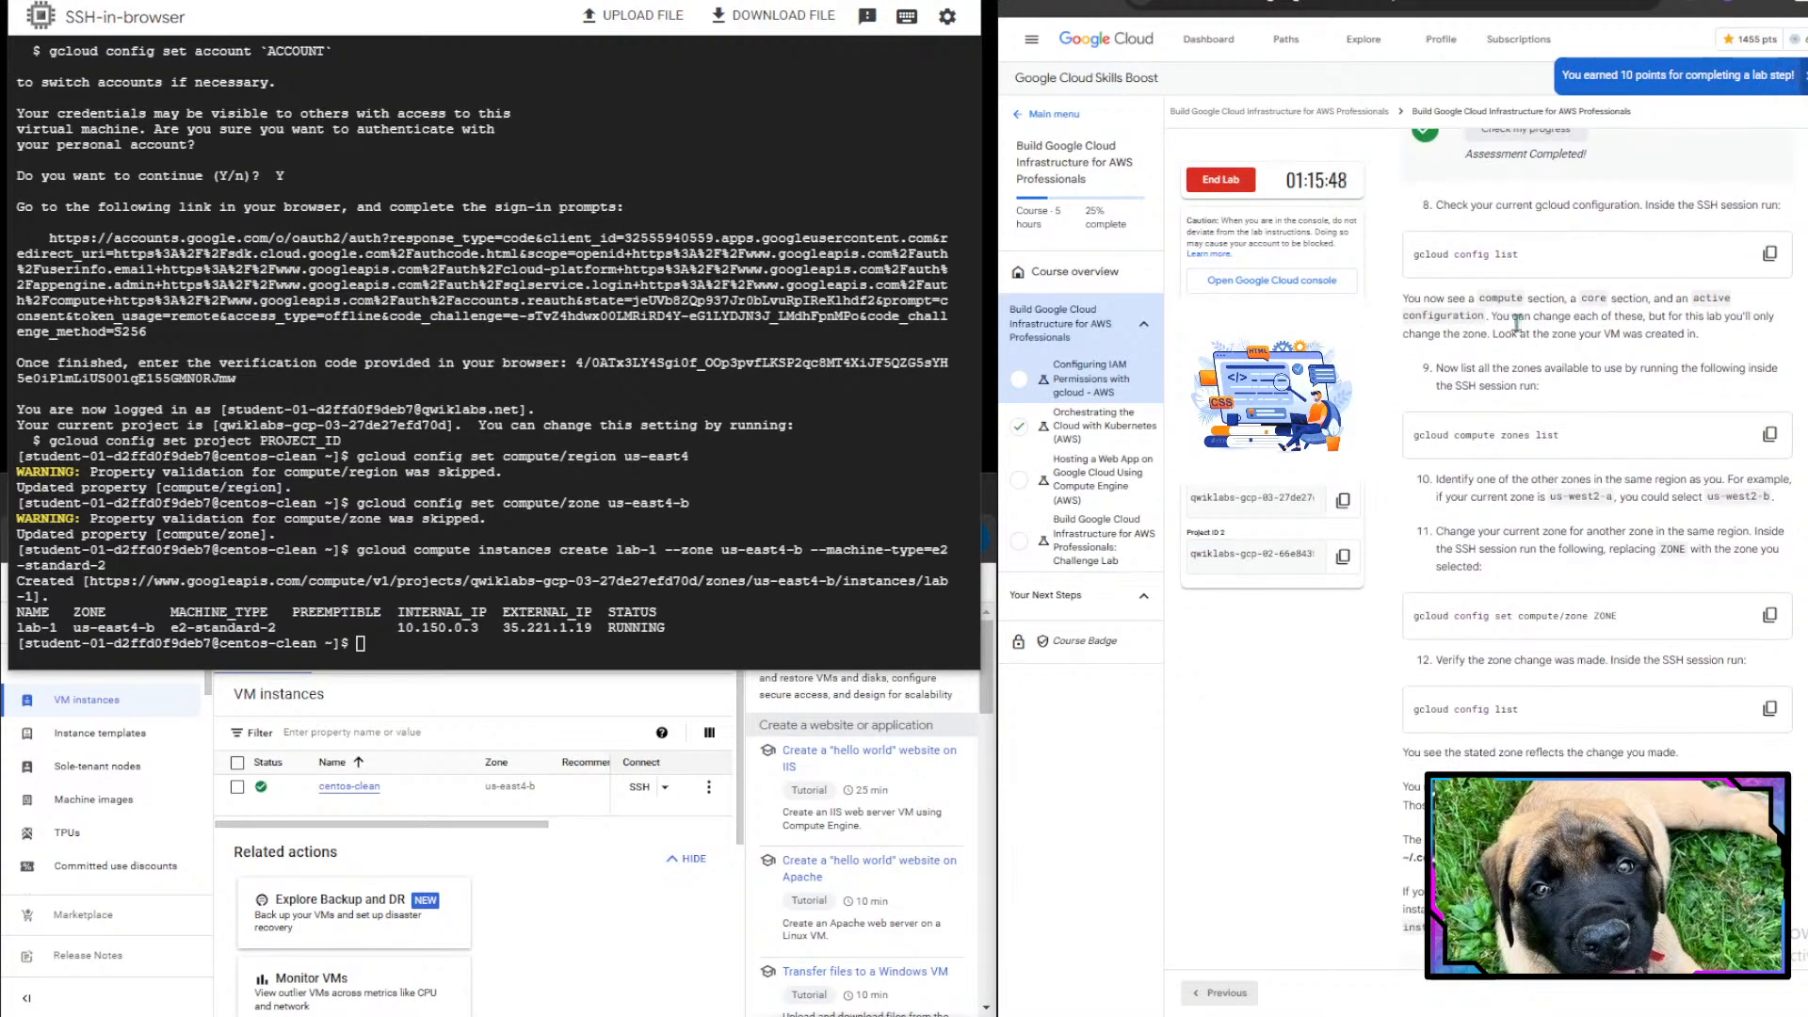
pyautogui.moveTo(1435, 206); pyautogui.dragTo(1624, 205)
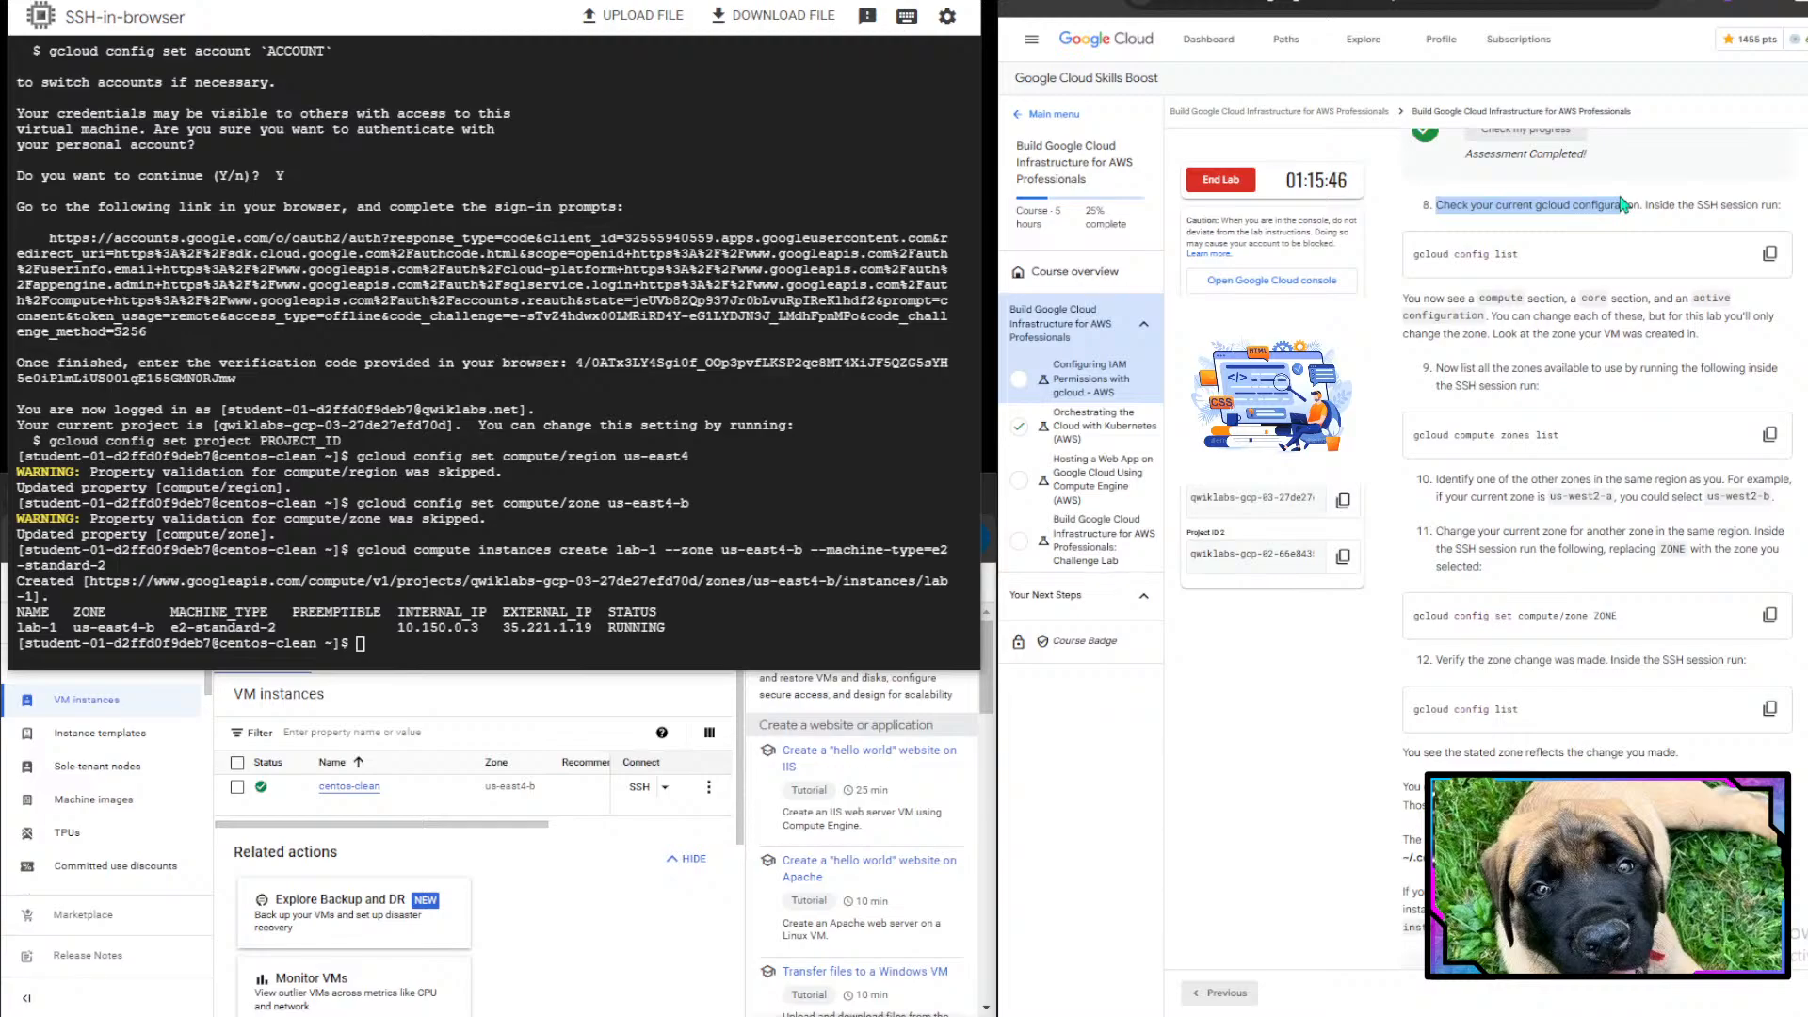
# - Check the current gcloud configuration by running gcloud config list in the SSH session
pyautogui.click(1555, 207)
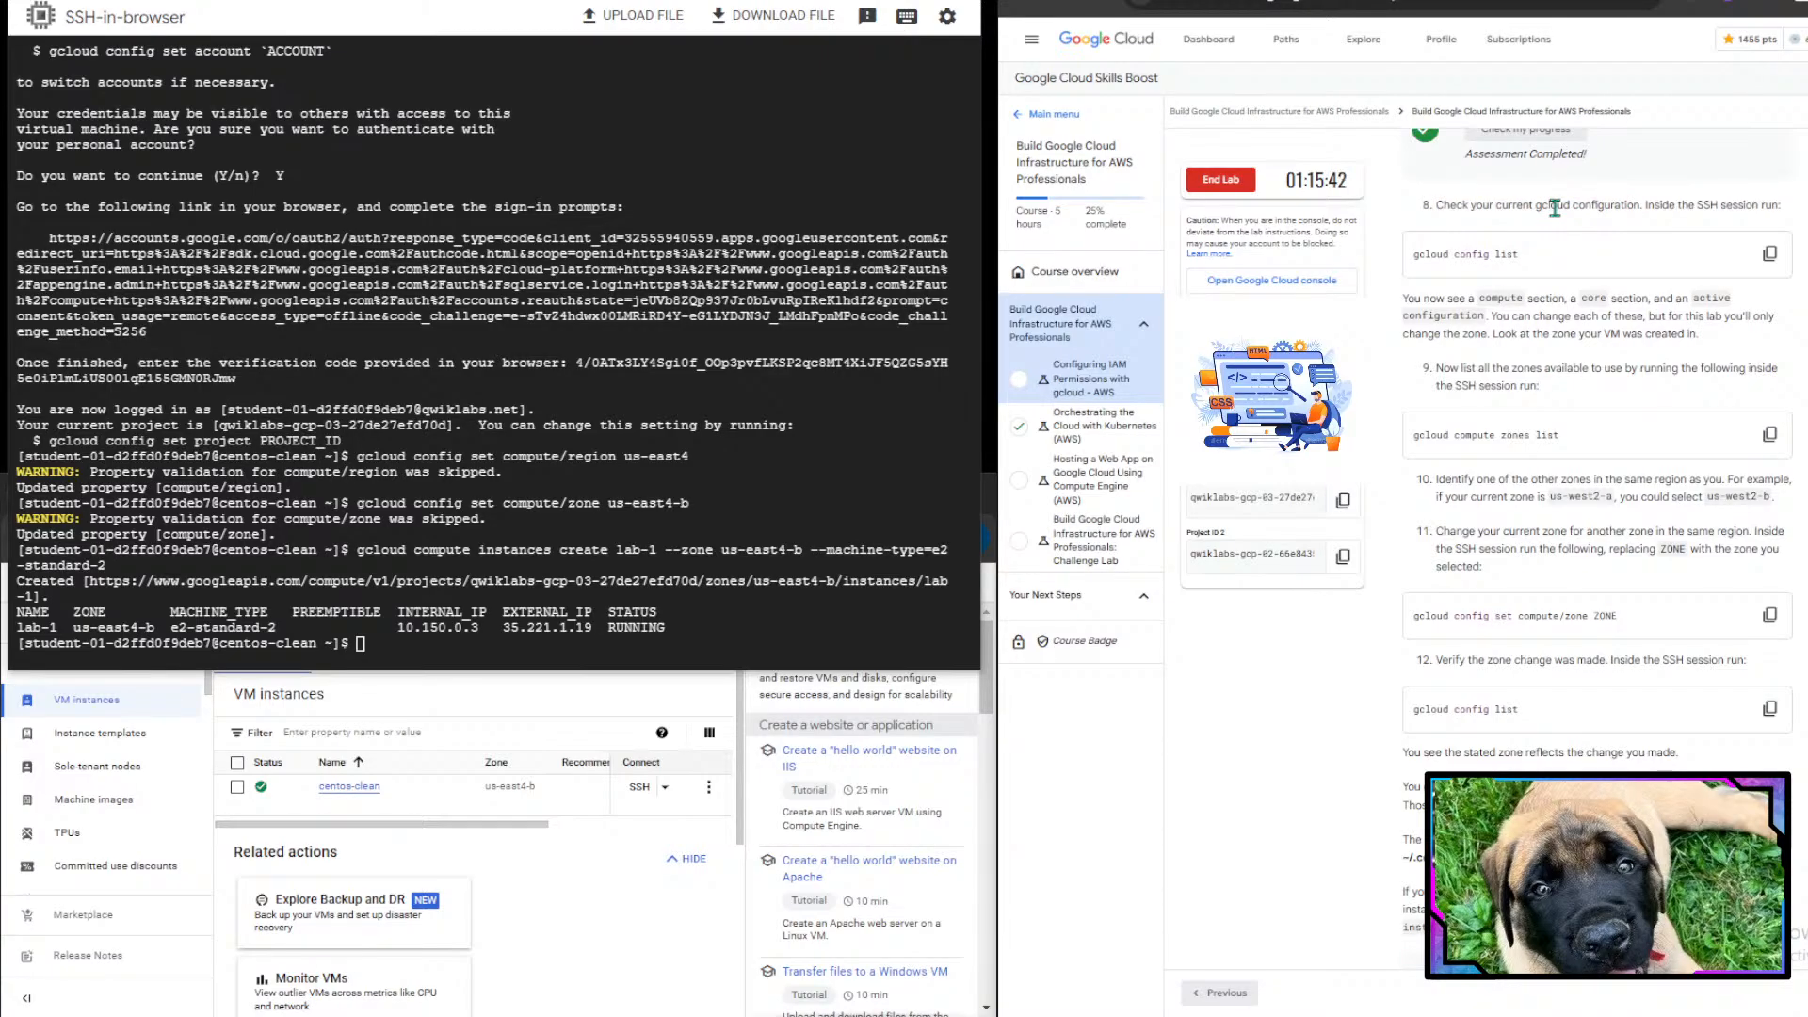
pyautogui.scroll(-1, 1555, 207)
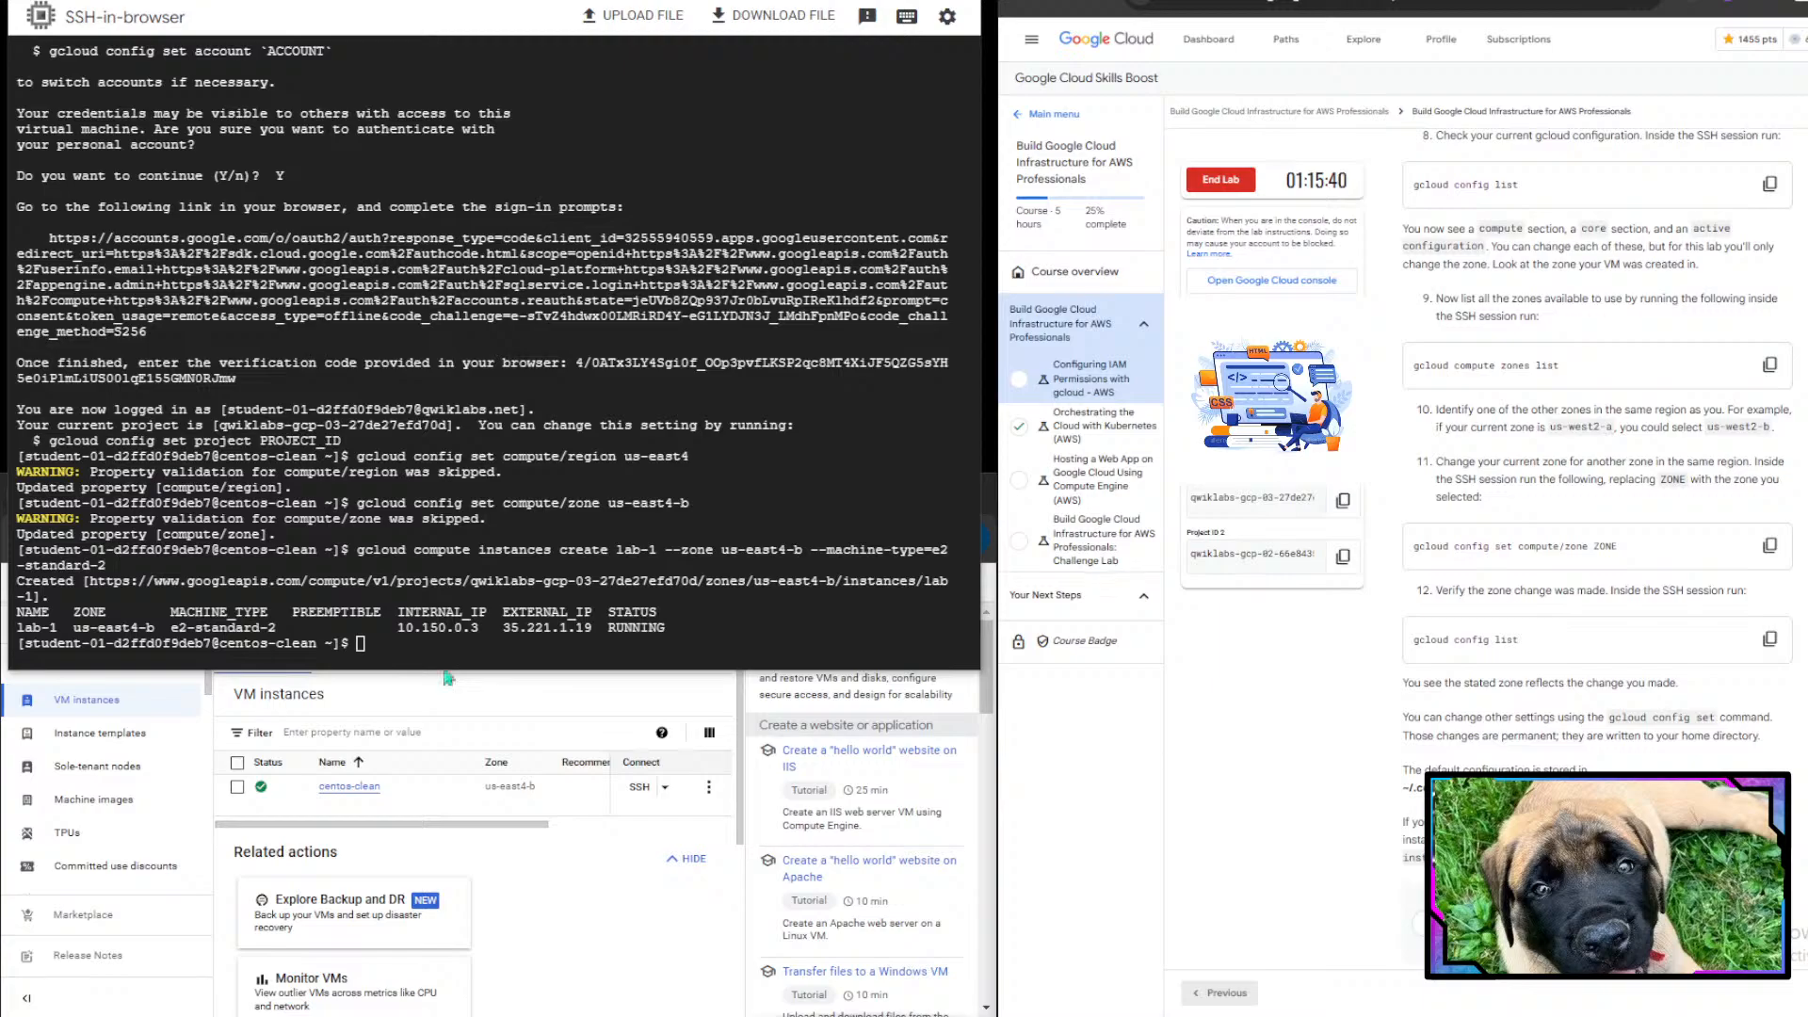
pyautogui.click(475, 586)
pyautogui.write('gcloud ')
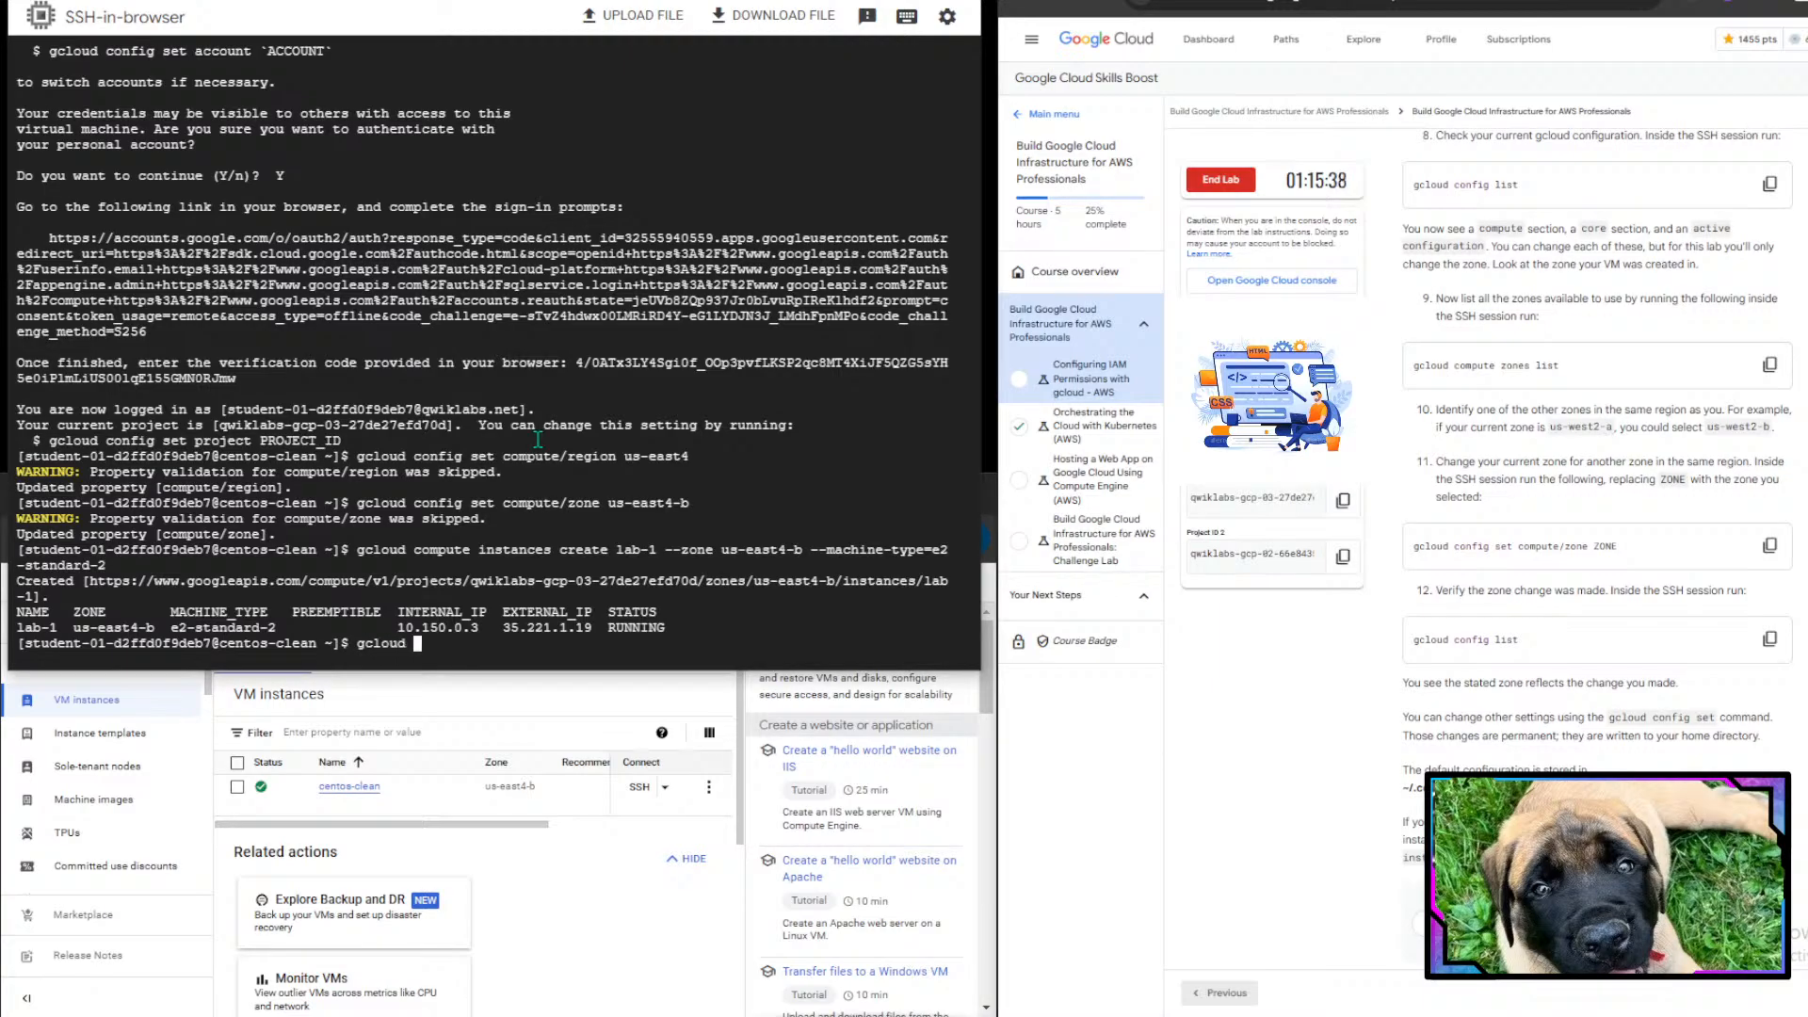
pyautogui.write('copnfig lisst')
pyautogui.press('BackSpace')
pyautogui.press('BackSpace')
pyautogui.press('BackSpace')
pyautogui.press('BackSpace')
pyautogui.press('BackSpace')
pyautogui.press('BackSpace')
pyautogui.press('BackSpace')
pyautogui.press('BackSpace')
pyautogui.press('BackSpace')
pyautogui.press('BackSpace')
pyautogui.press('BackSpace')
pyautogui.press('BackSpace')
pyautogui.press('BackSpace')
pyautogui.write('config list')
pyautogui.press('Return')
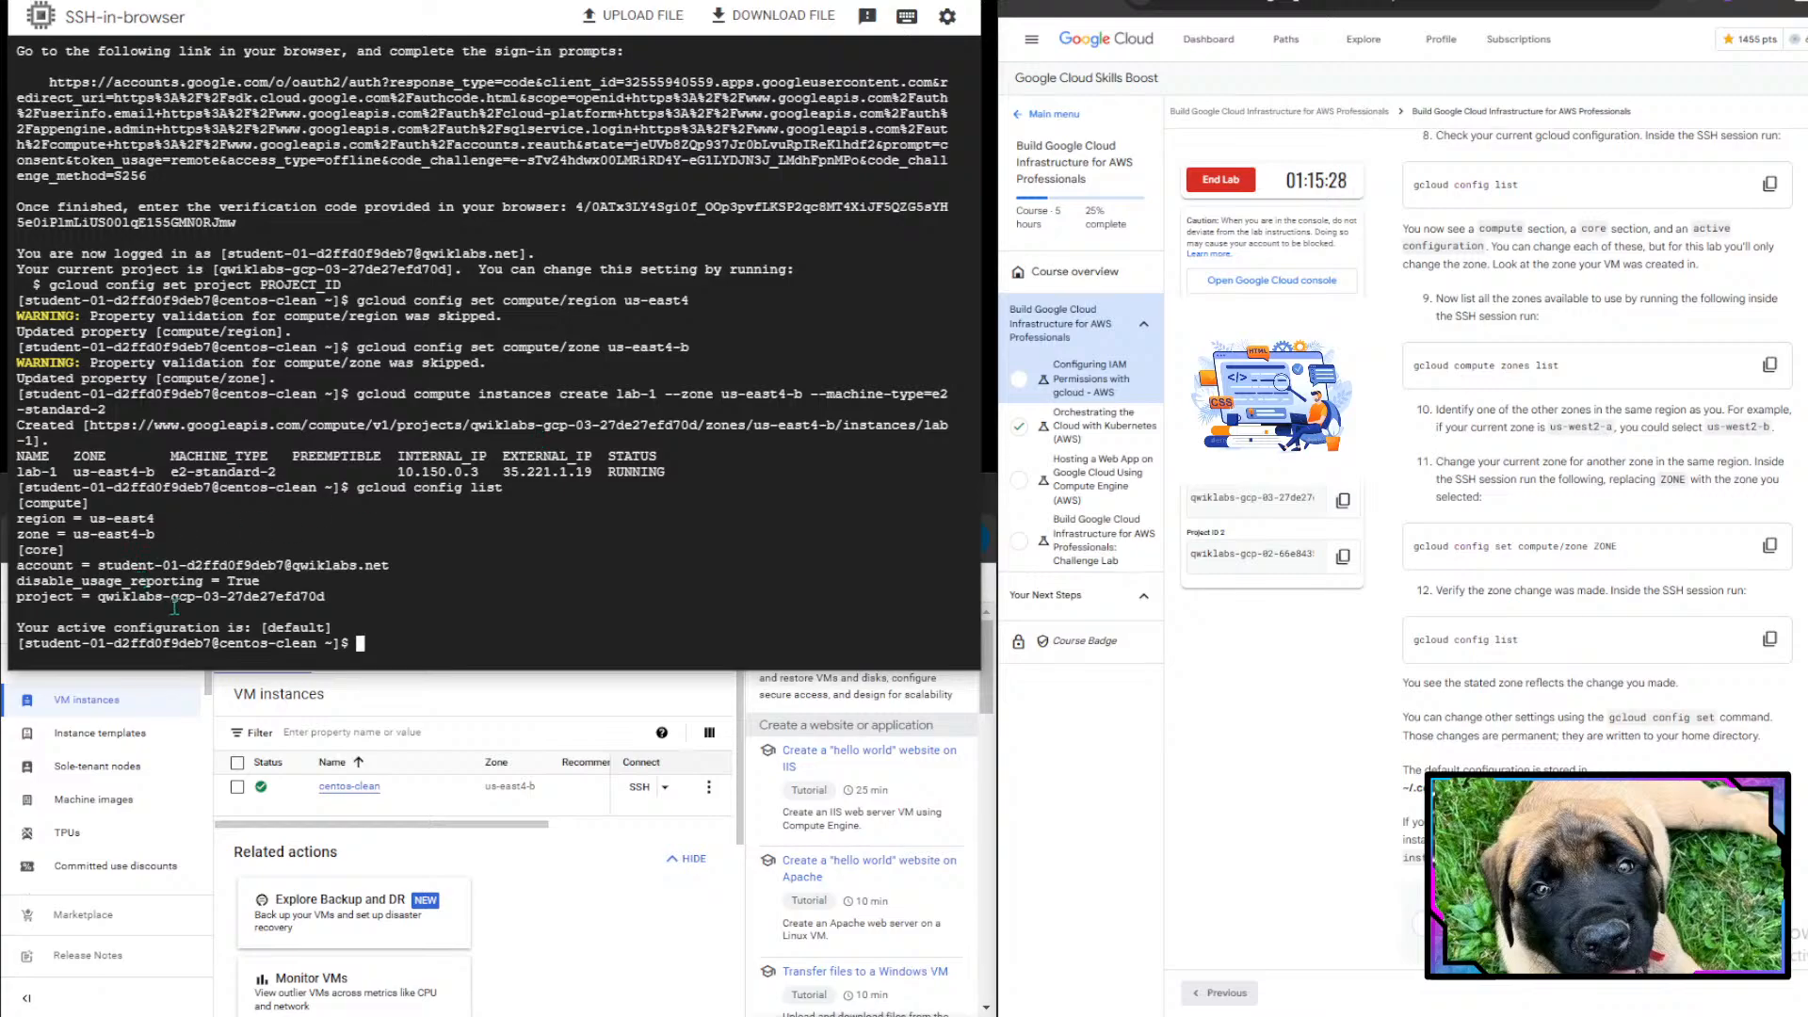
# - List all available zones with gcloud compute zones list in the SSH session
pyautogui.moveTo(81, 498); pyautogui.dragTo(27, 503)
pyautogui.doubleClick(56, 504)
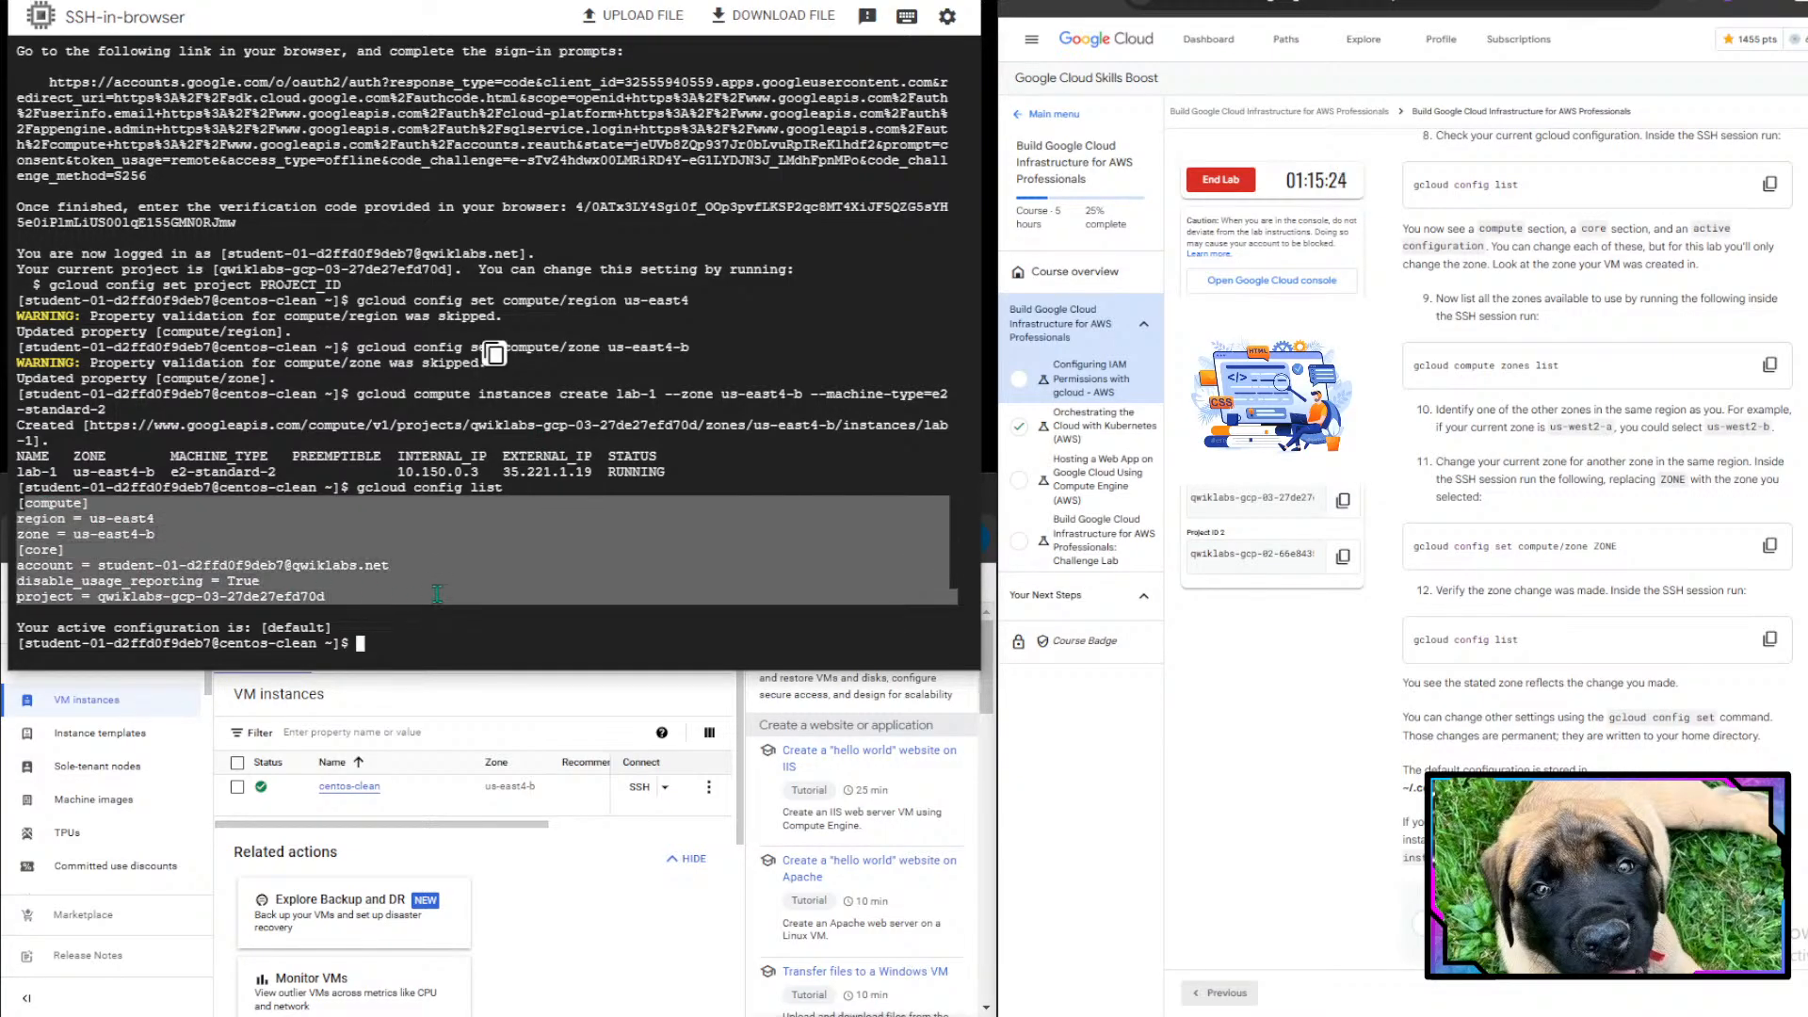
pyautogui.scroll(-1, 1545, 483)
pyautogui.scroll(-1, 1551, 497)
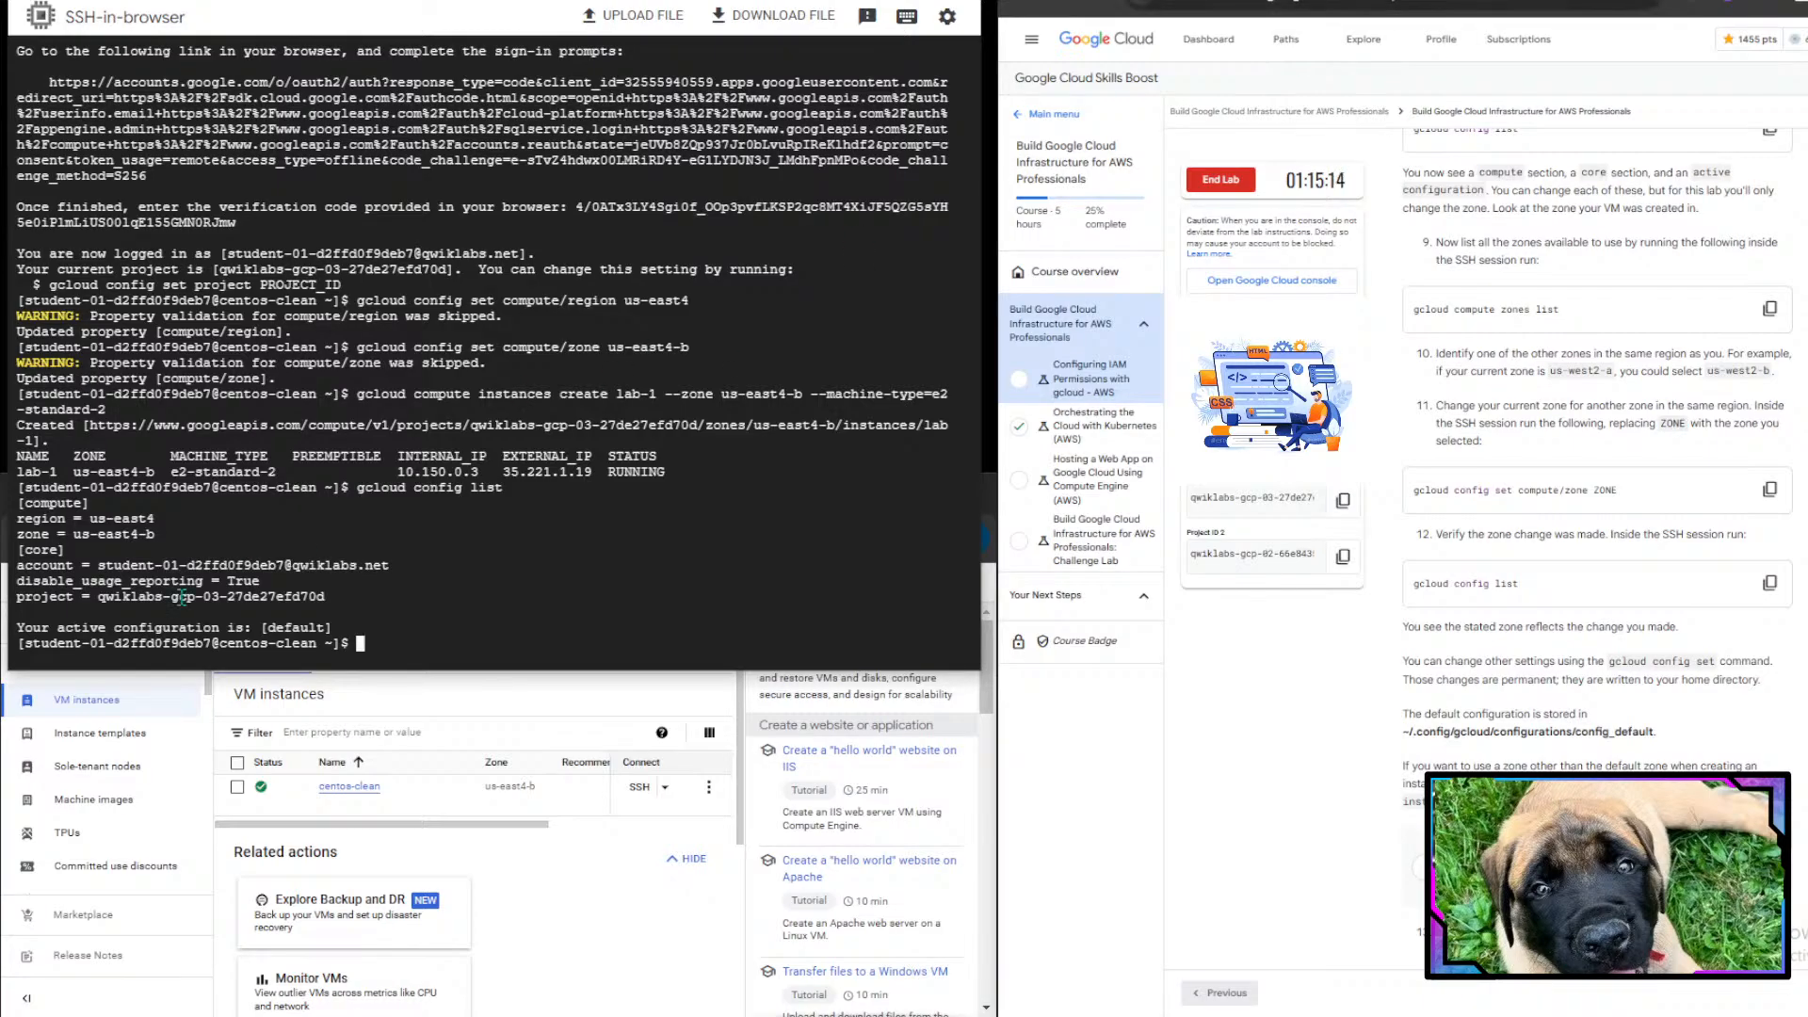
pyautogui.write('gcloudj compute zones list')
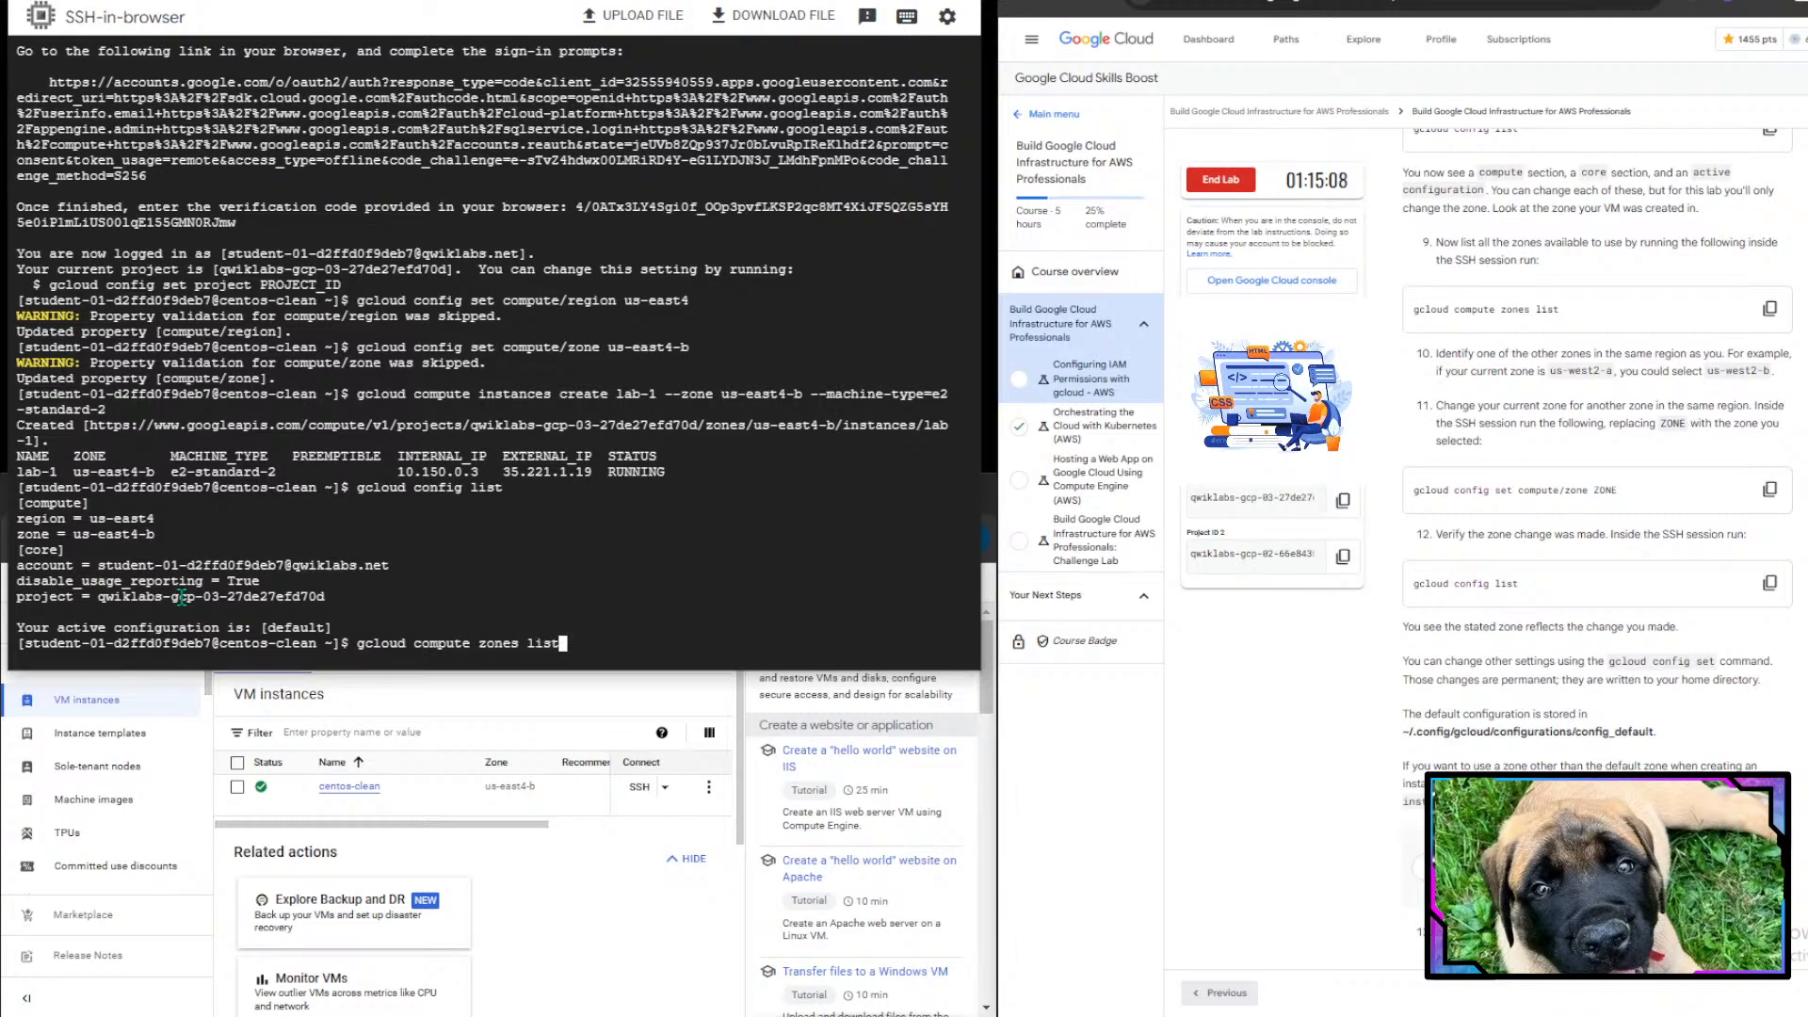
pyautogui.press('Return')
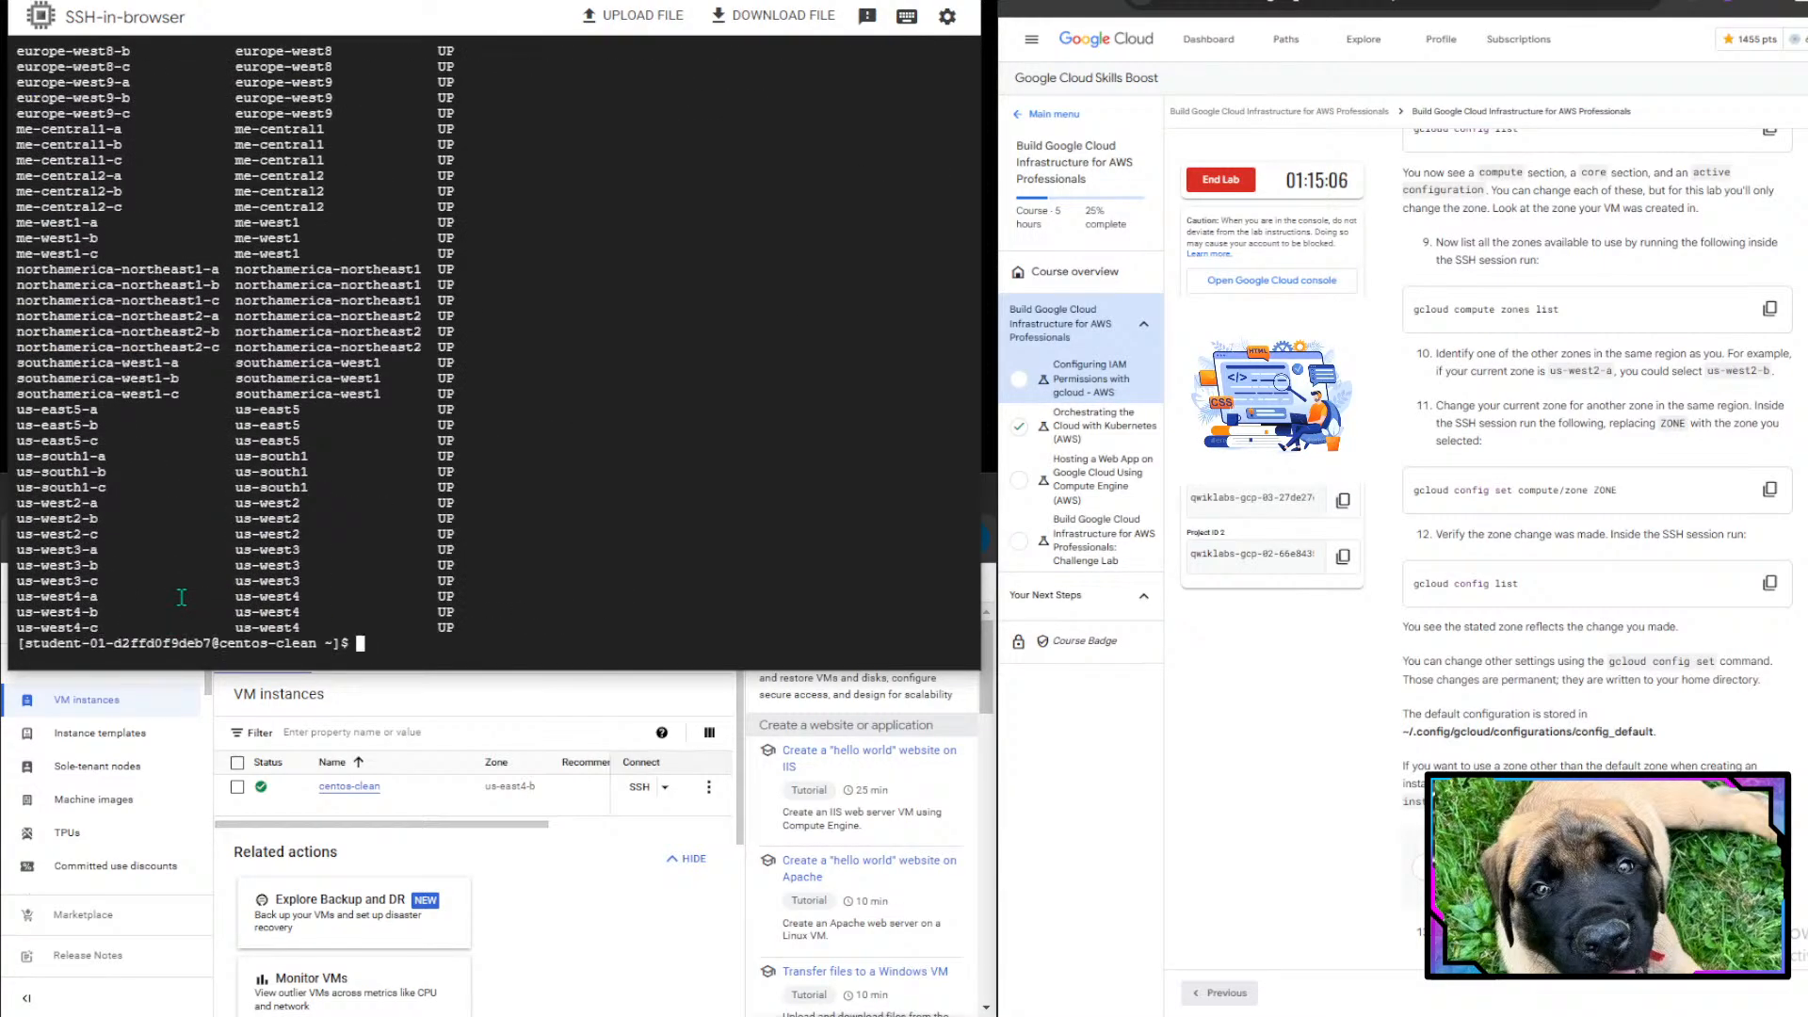
# - Examine the zone list for other zones in the us-east4 region
pyautogui.scroll(15, 435, 385)
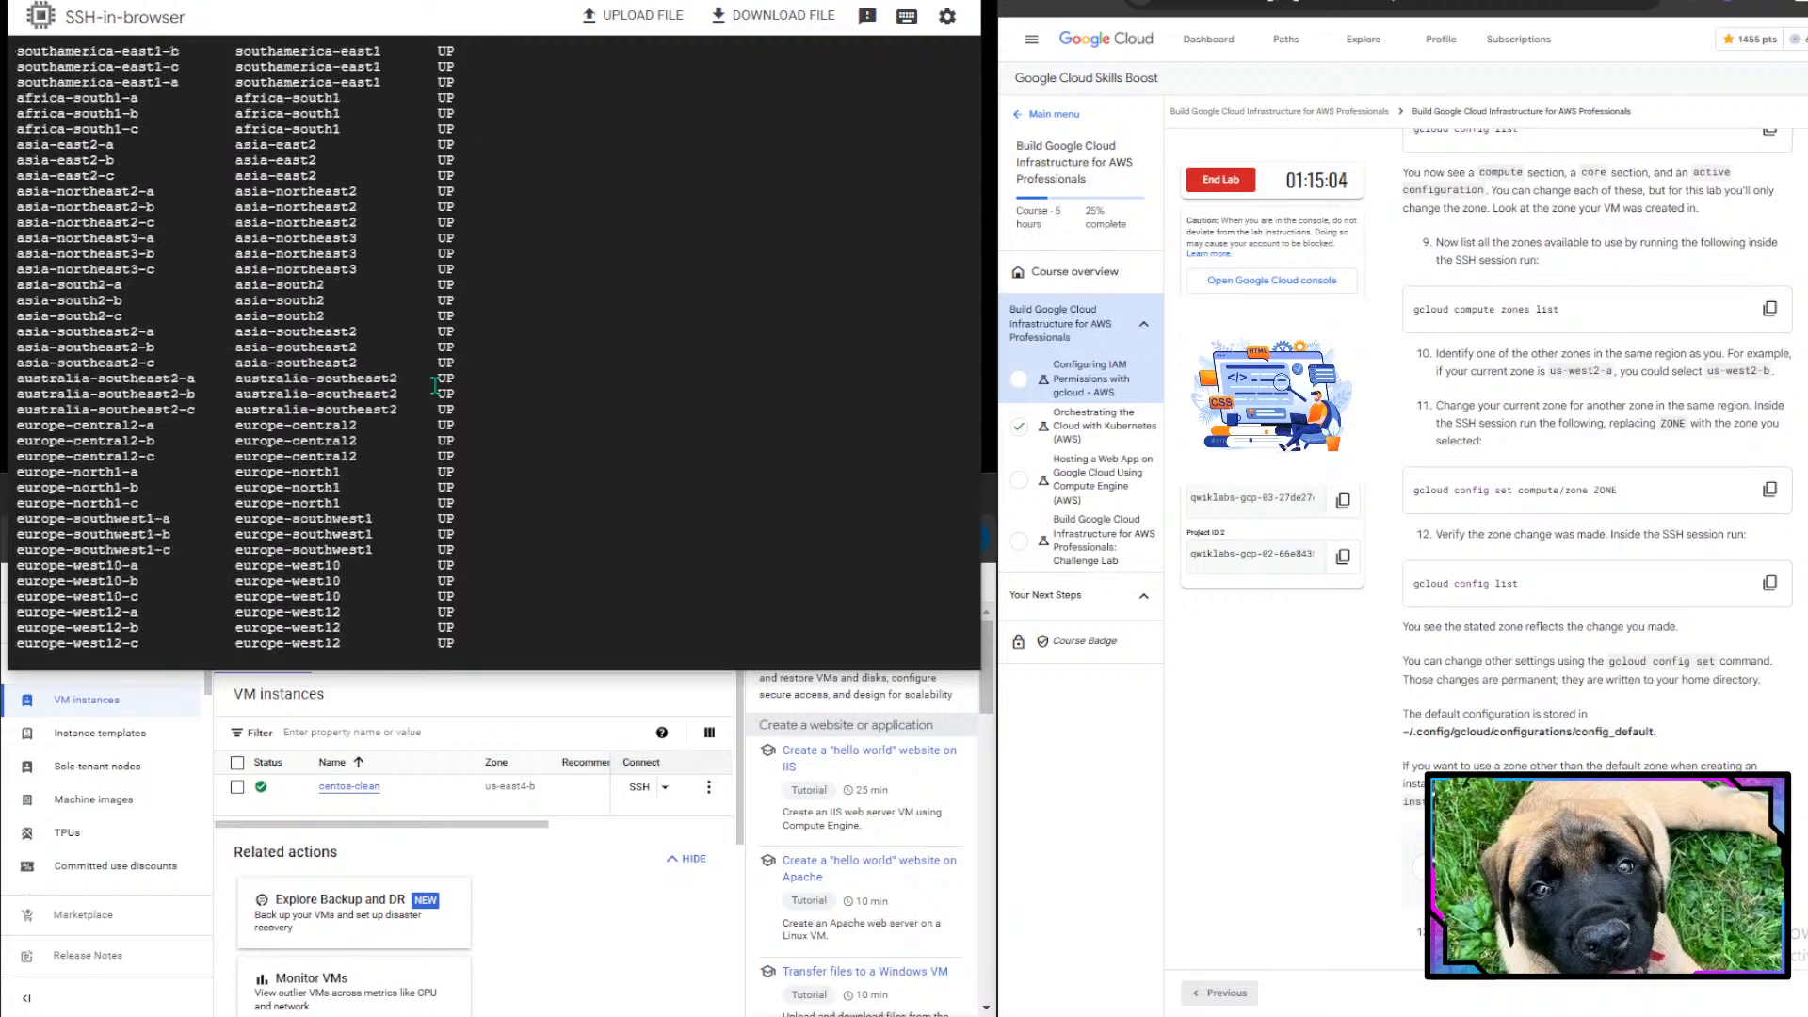
pyautogui.scroll(5, 435, 385)
pyautogui.scroll(-15, 435, 385)
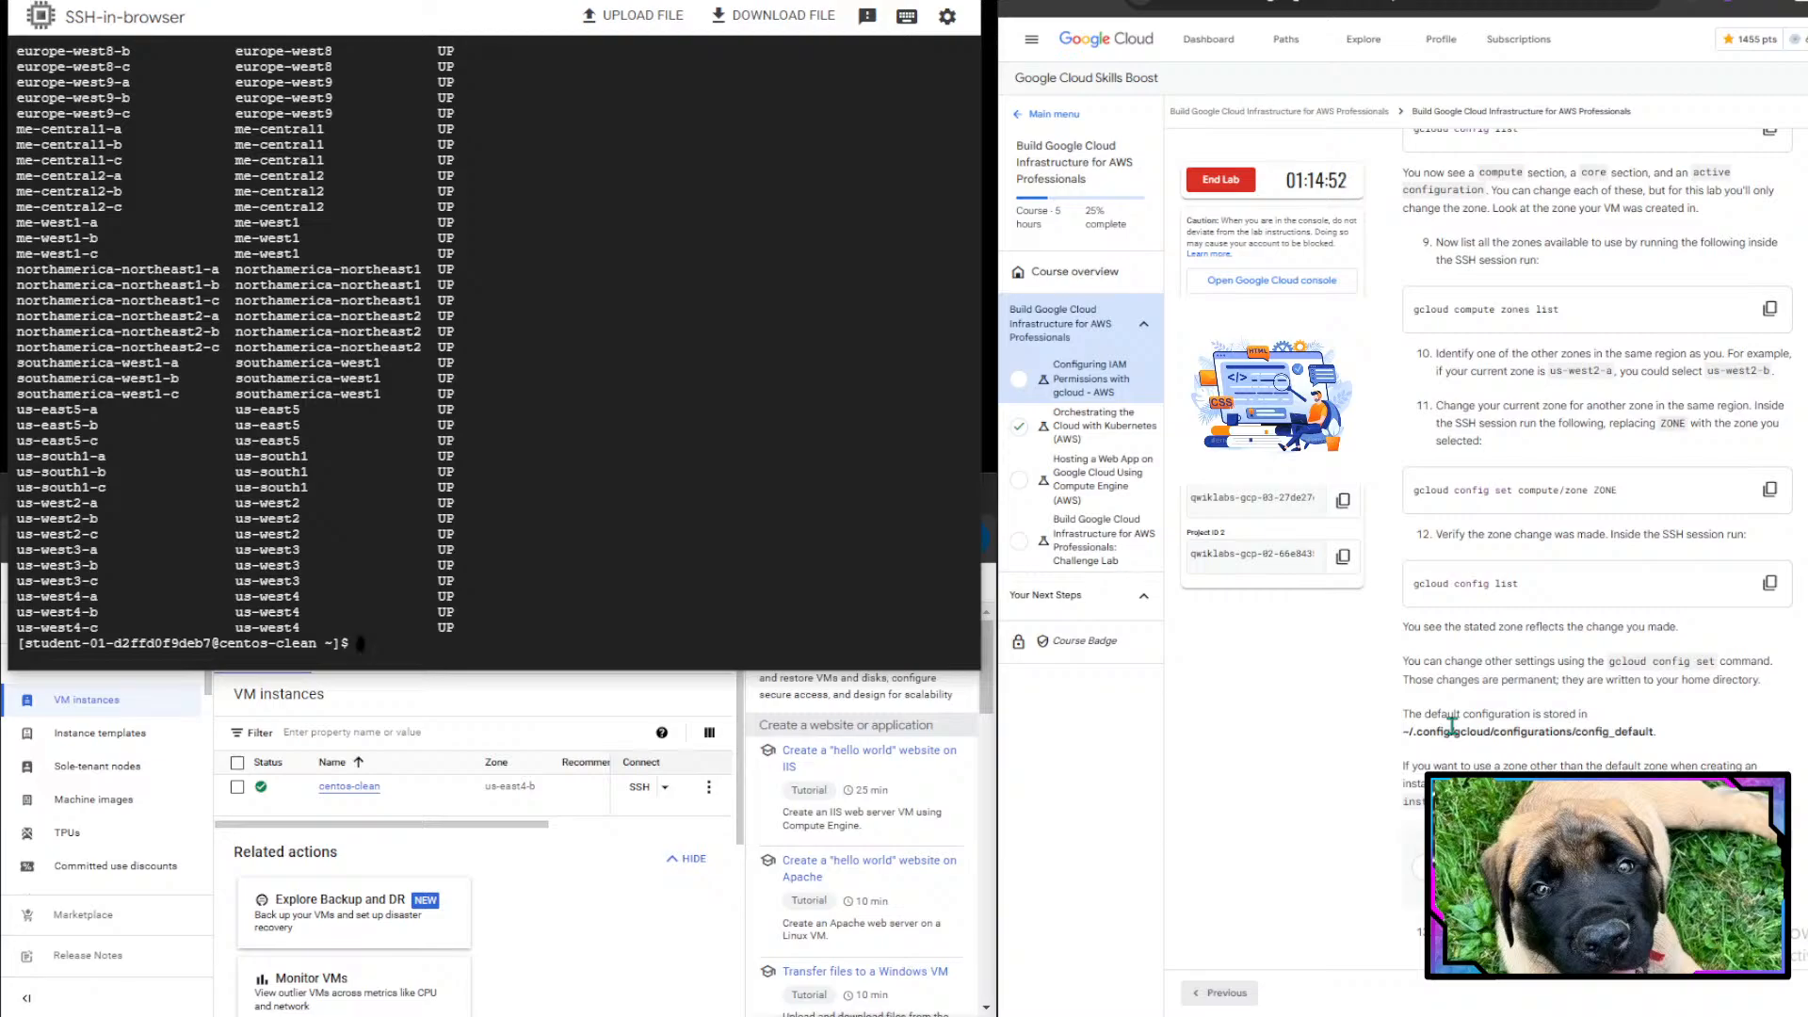
pyautogui.scroll(-1, 1452, 726)
pyautogui.scroll(-2, 1452, 726)
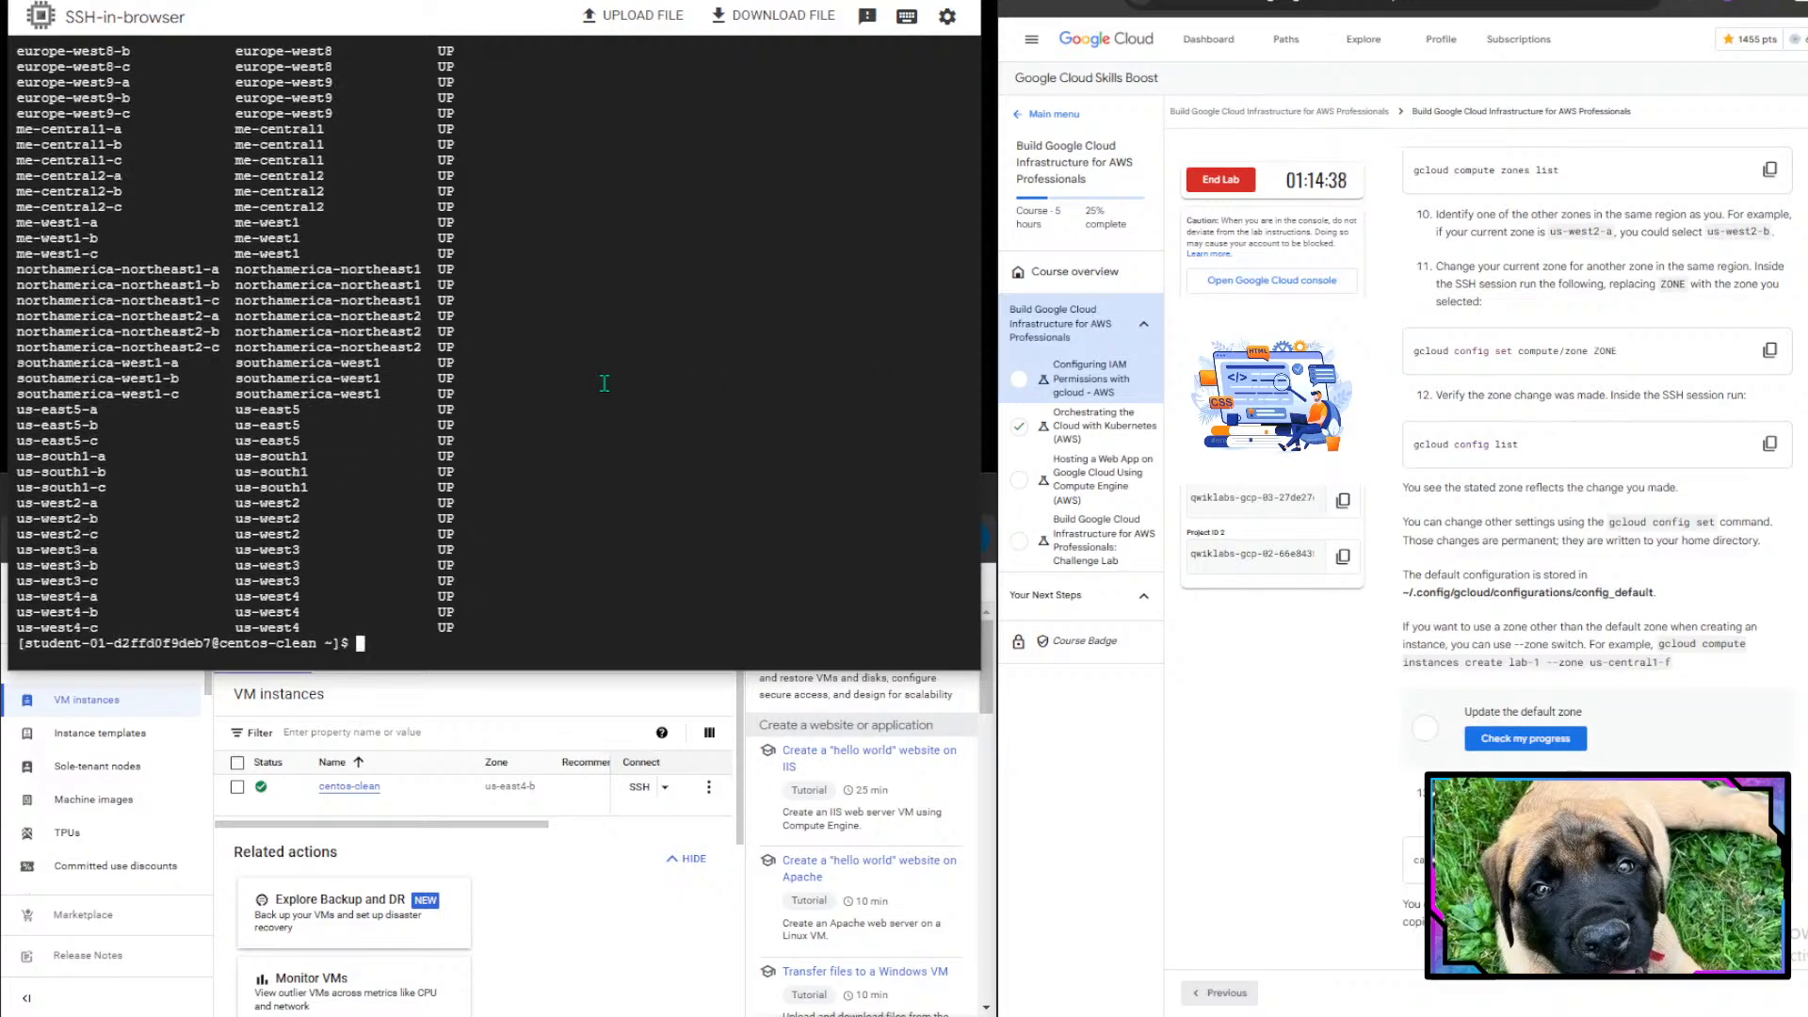
pyautogui.scroll(7, 375, 494)
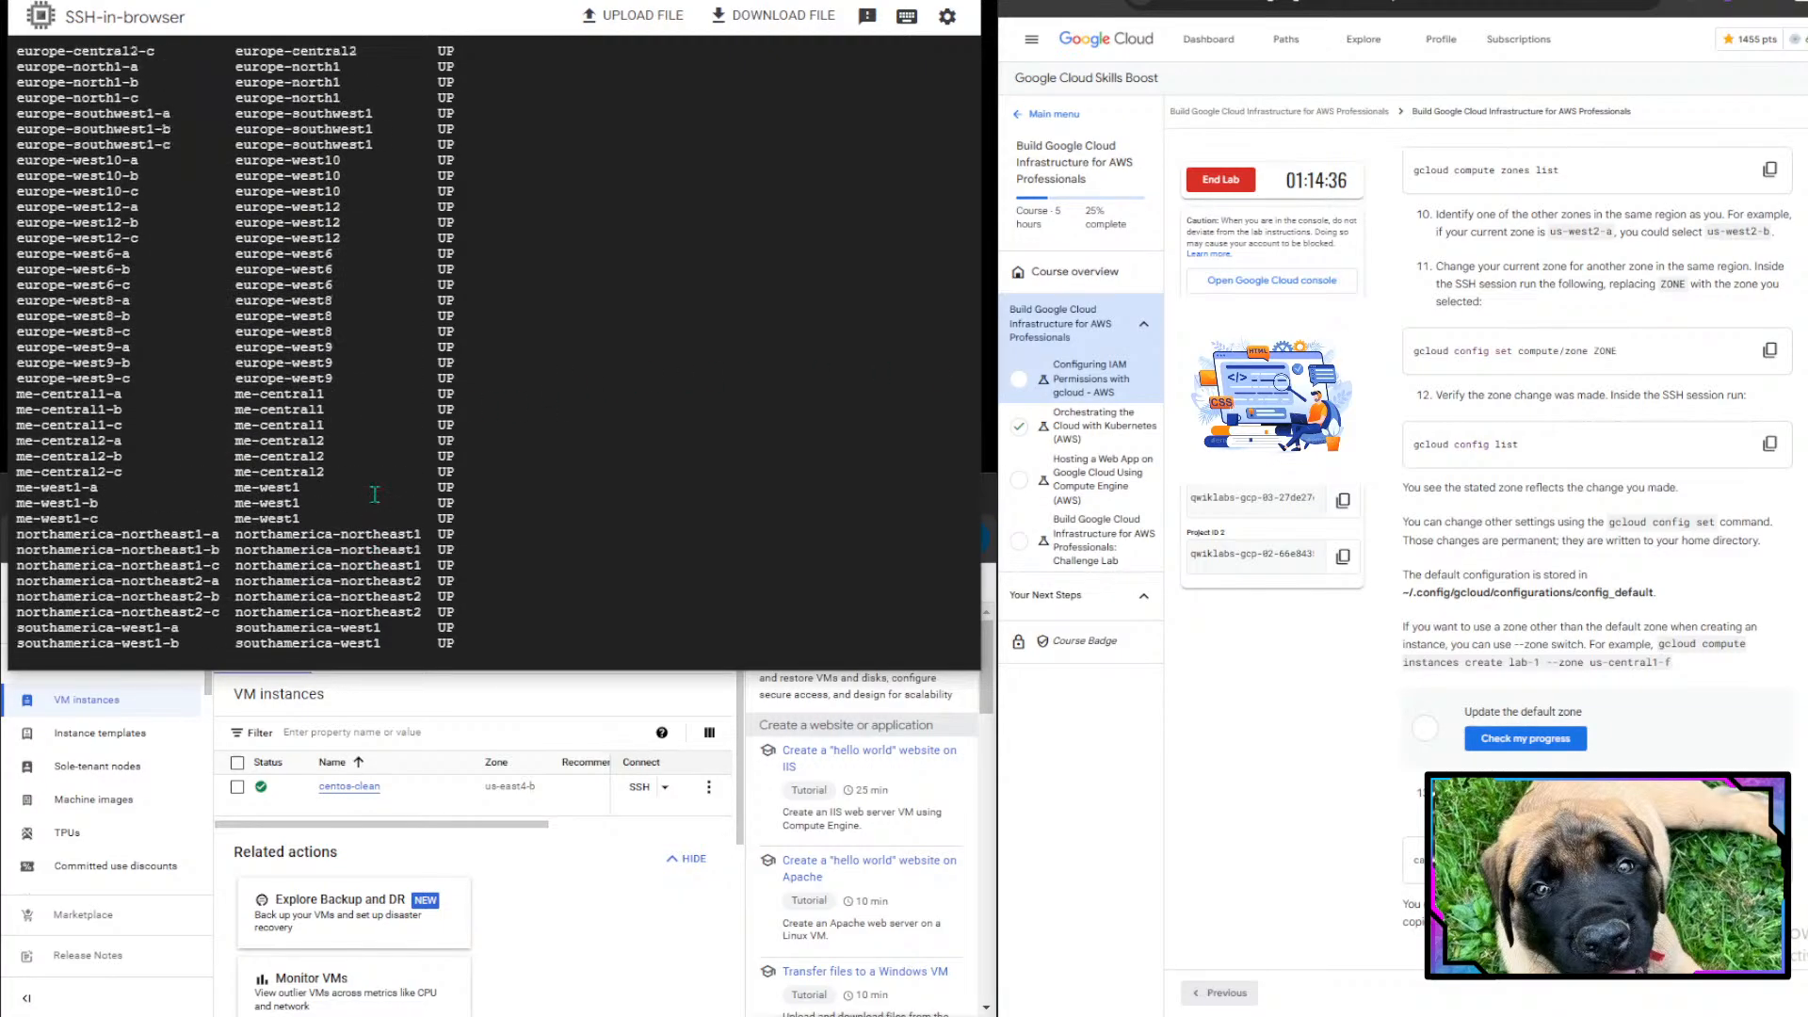
pyautogui.scroll(20, 375, 494)
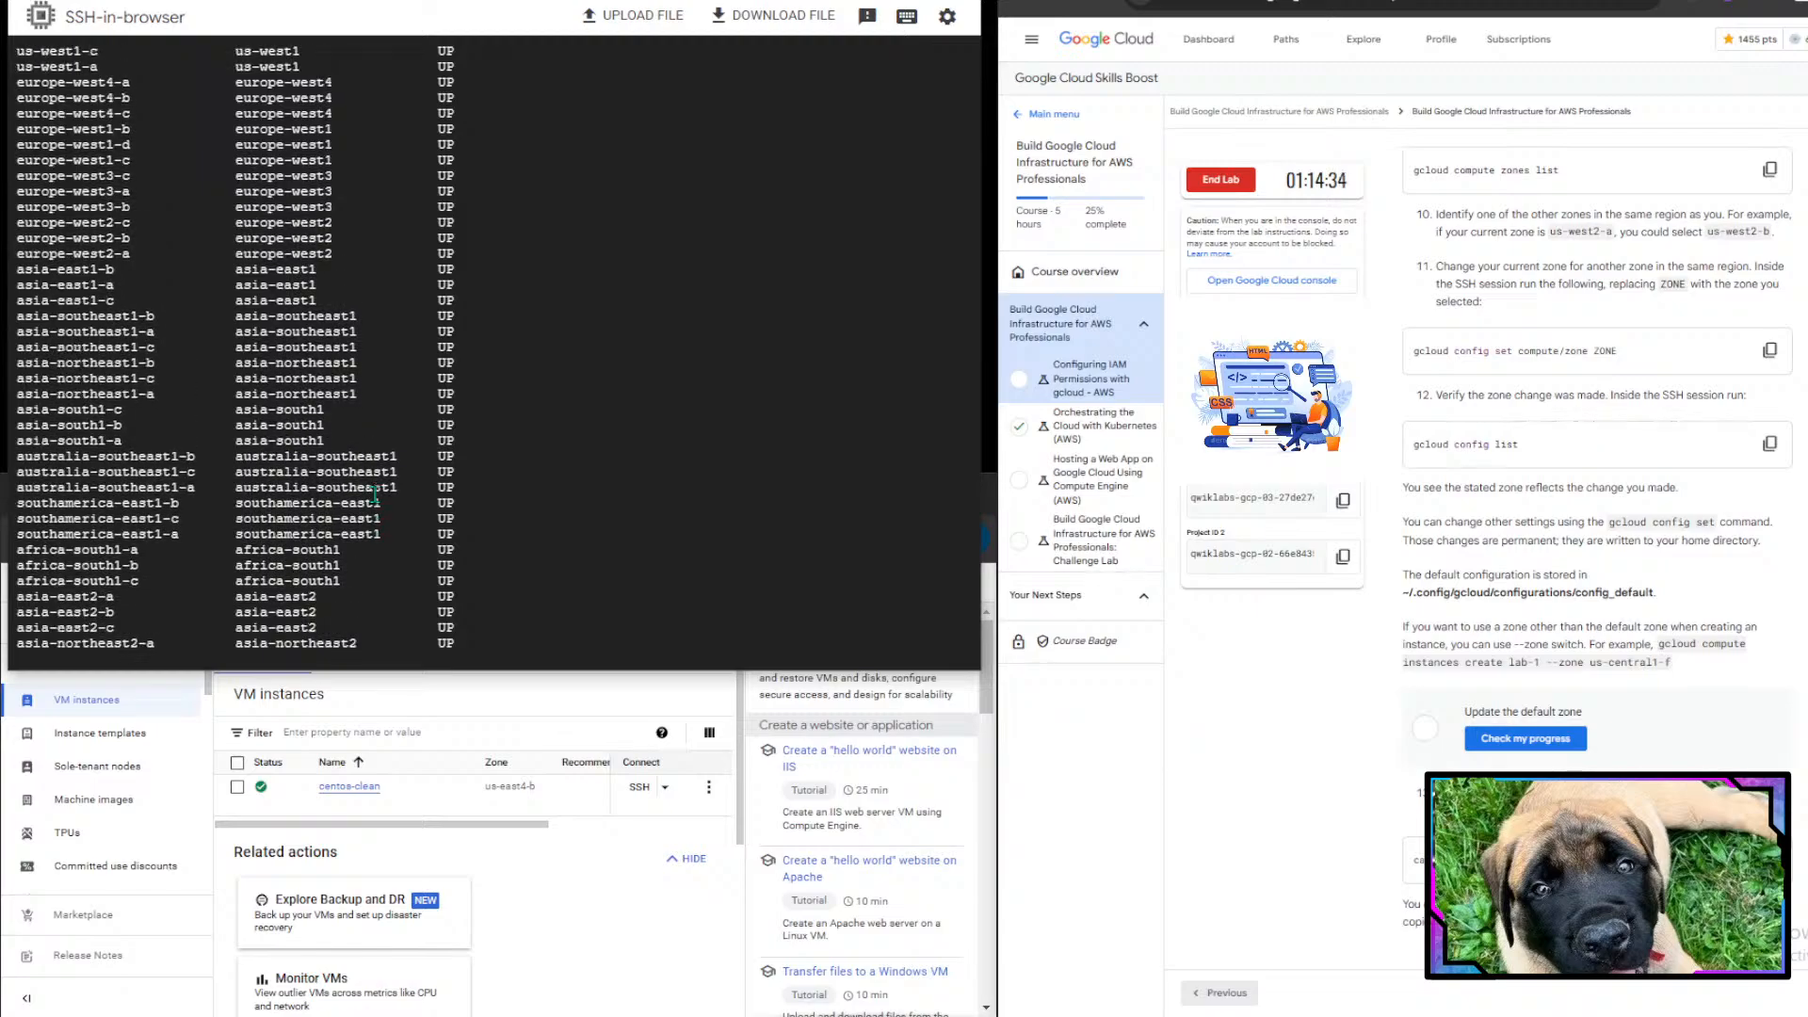
pyautogui.scroll(-1, 374, 494)
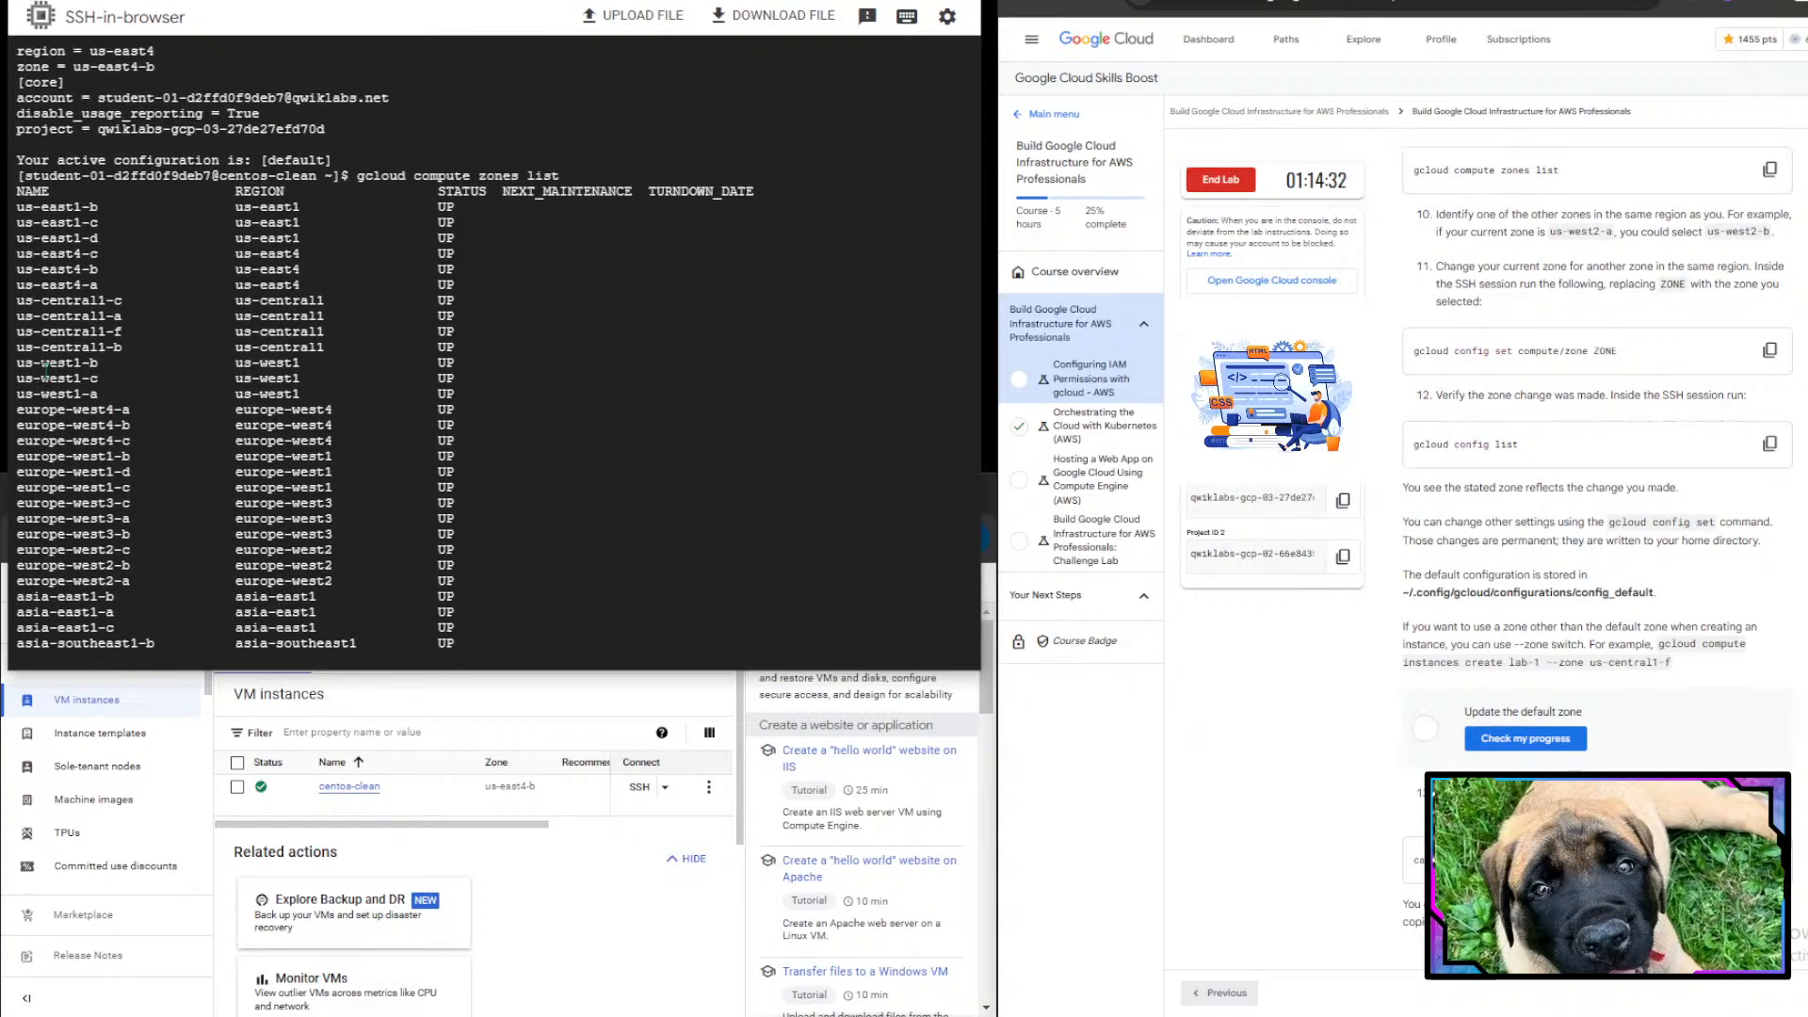
pyautogui.moveTo(16, 200); pyautogui.dragTo(121, 285)
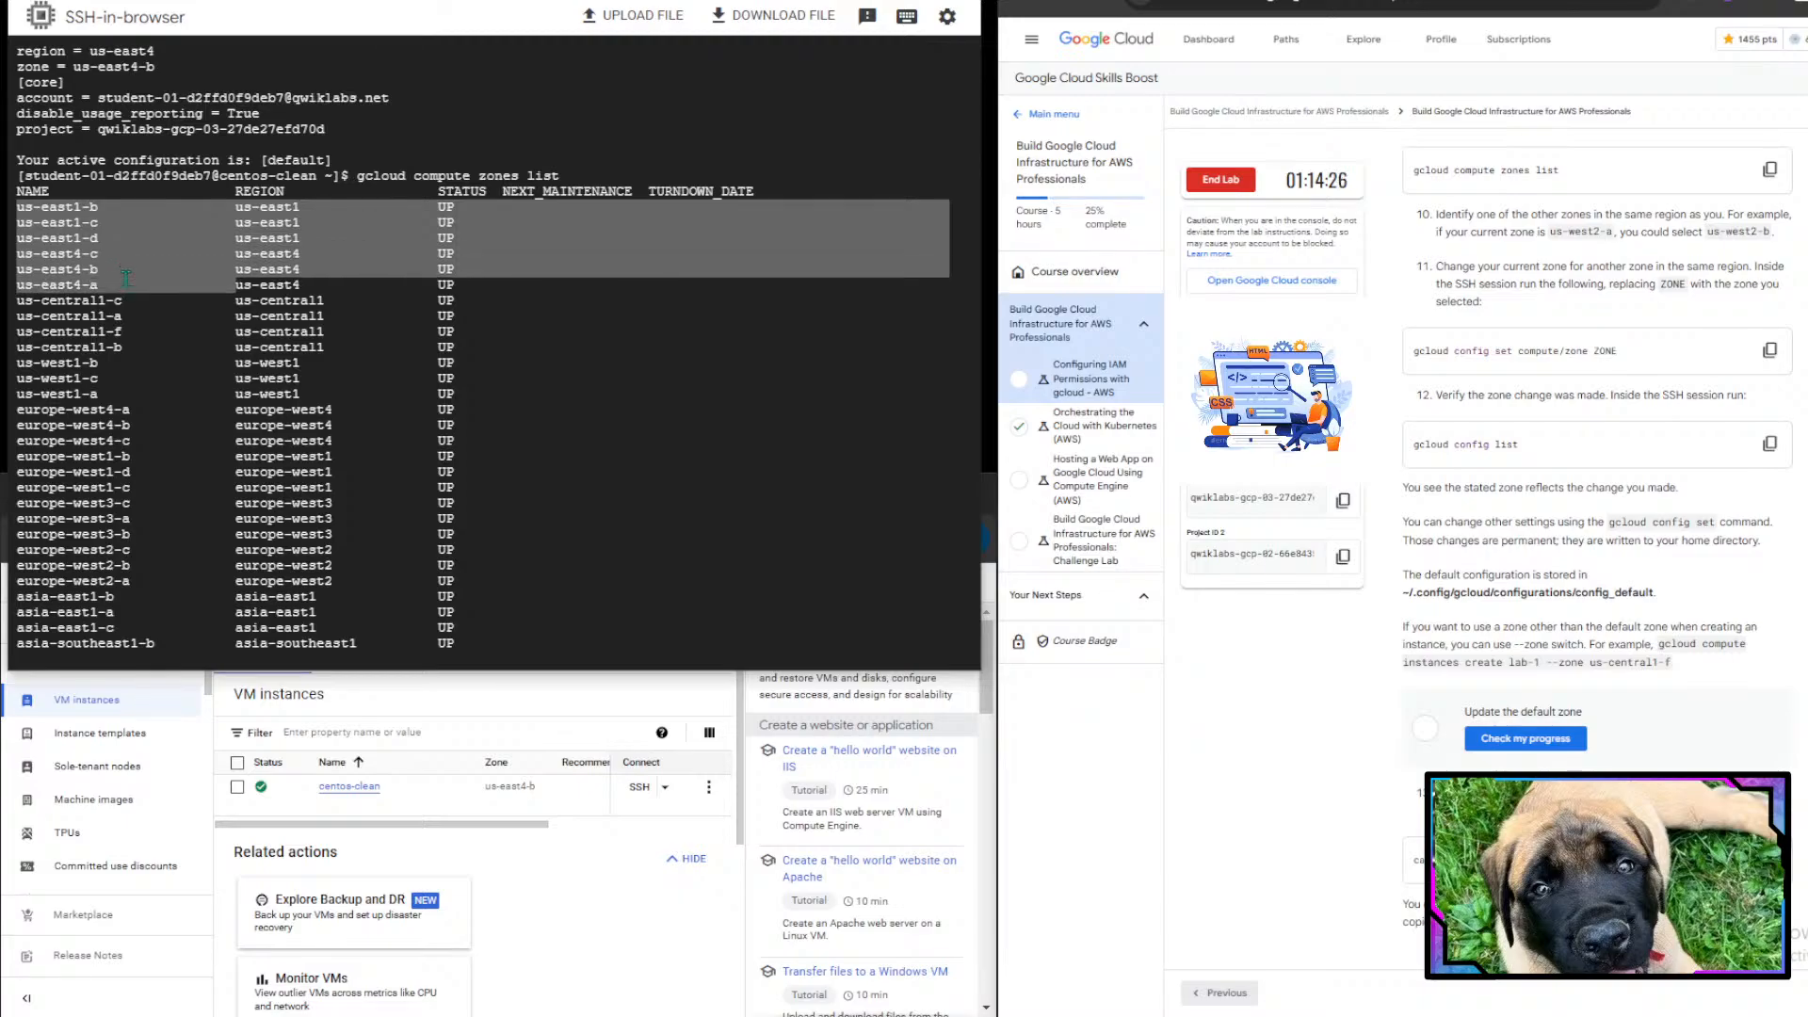
pyautogui.moveTo(231, 253); pyautogui.dragTo(317, 290)
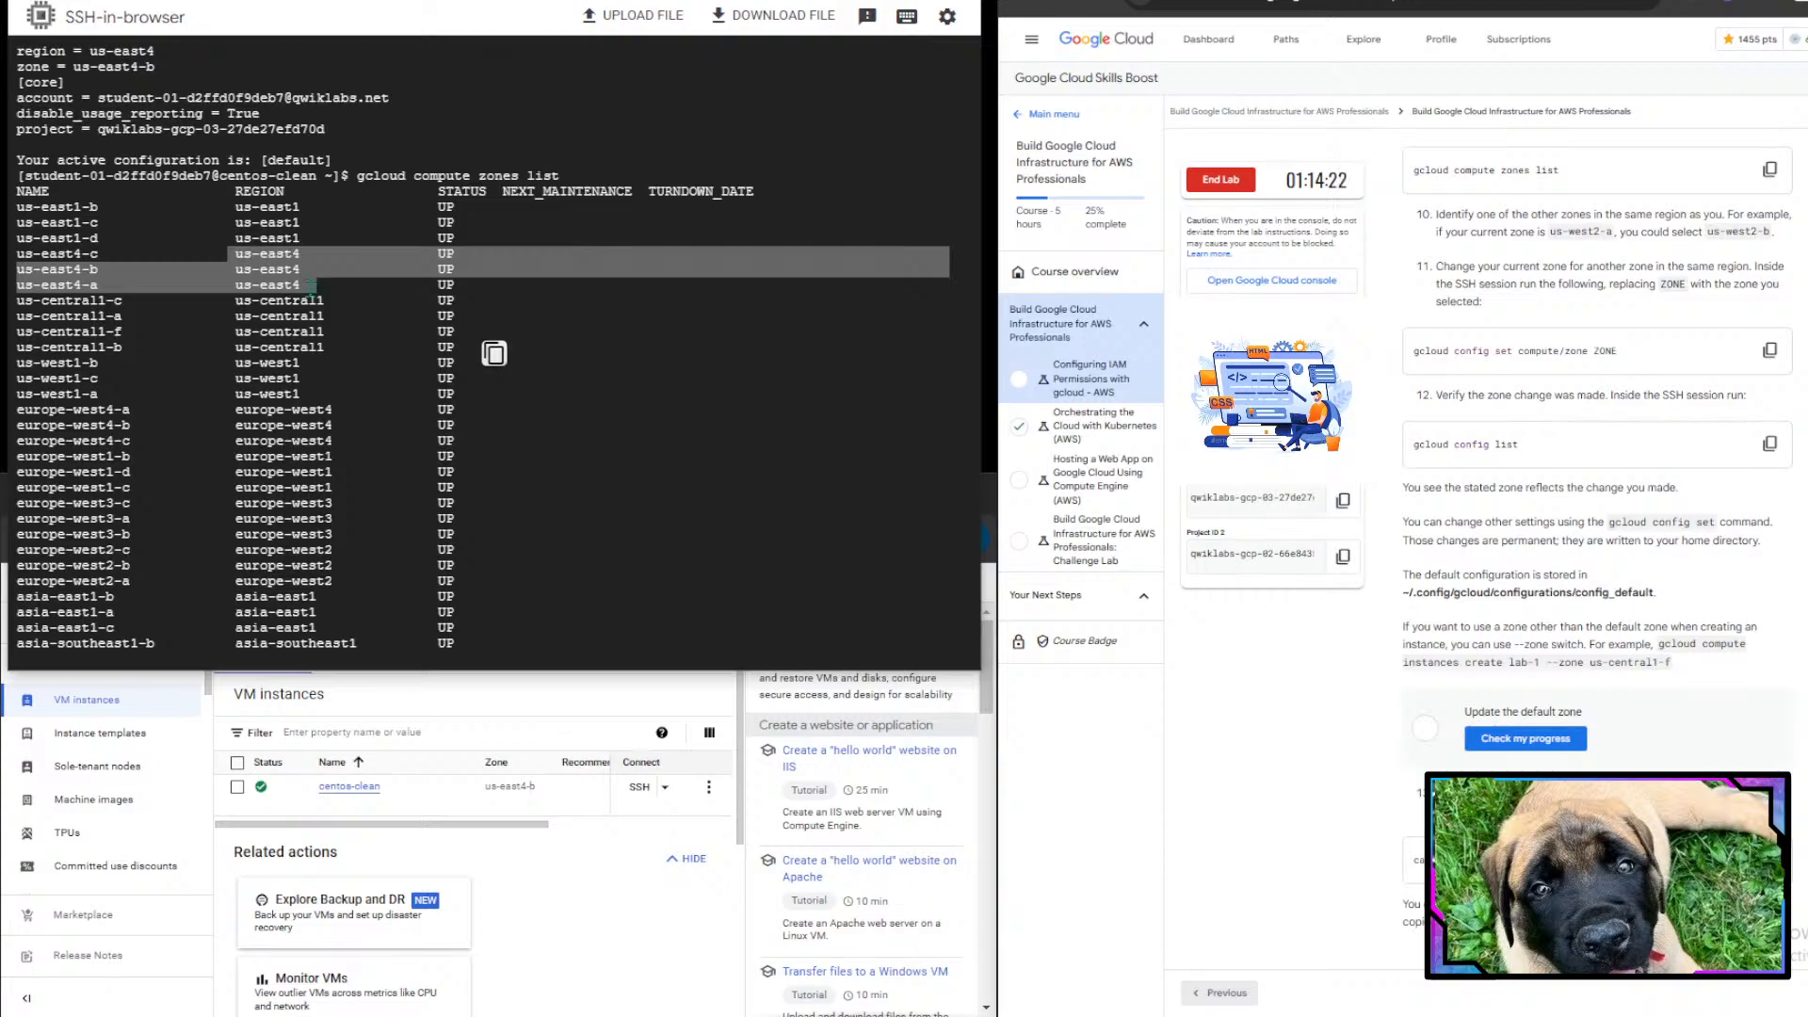
pyautogui.click(263, 263)
pyautogui.moveTo(224, 245); pyautogui.dragTo(326, 290)
pyautogui.click(33, 273)
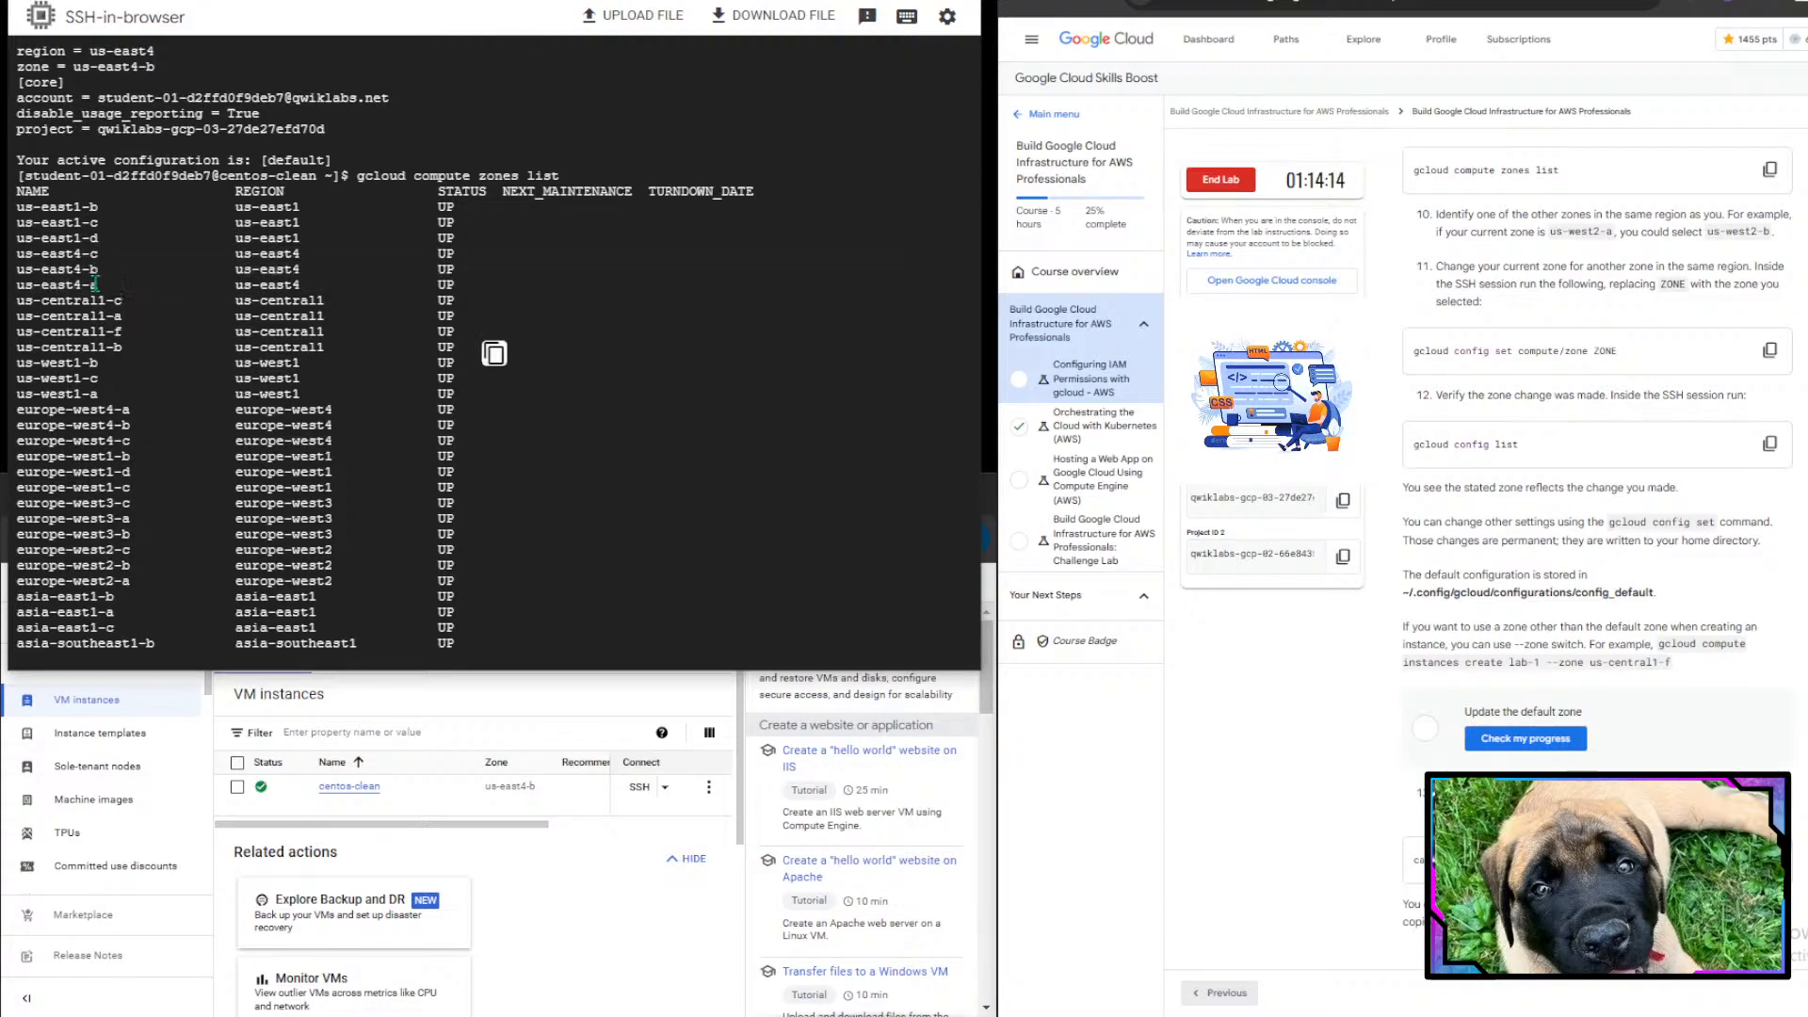
pyautogui.scroll(-9, 95, 283)
pyautogui.scroll(-16, 95, 283)
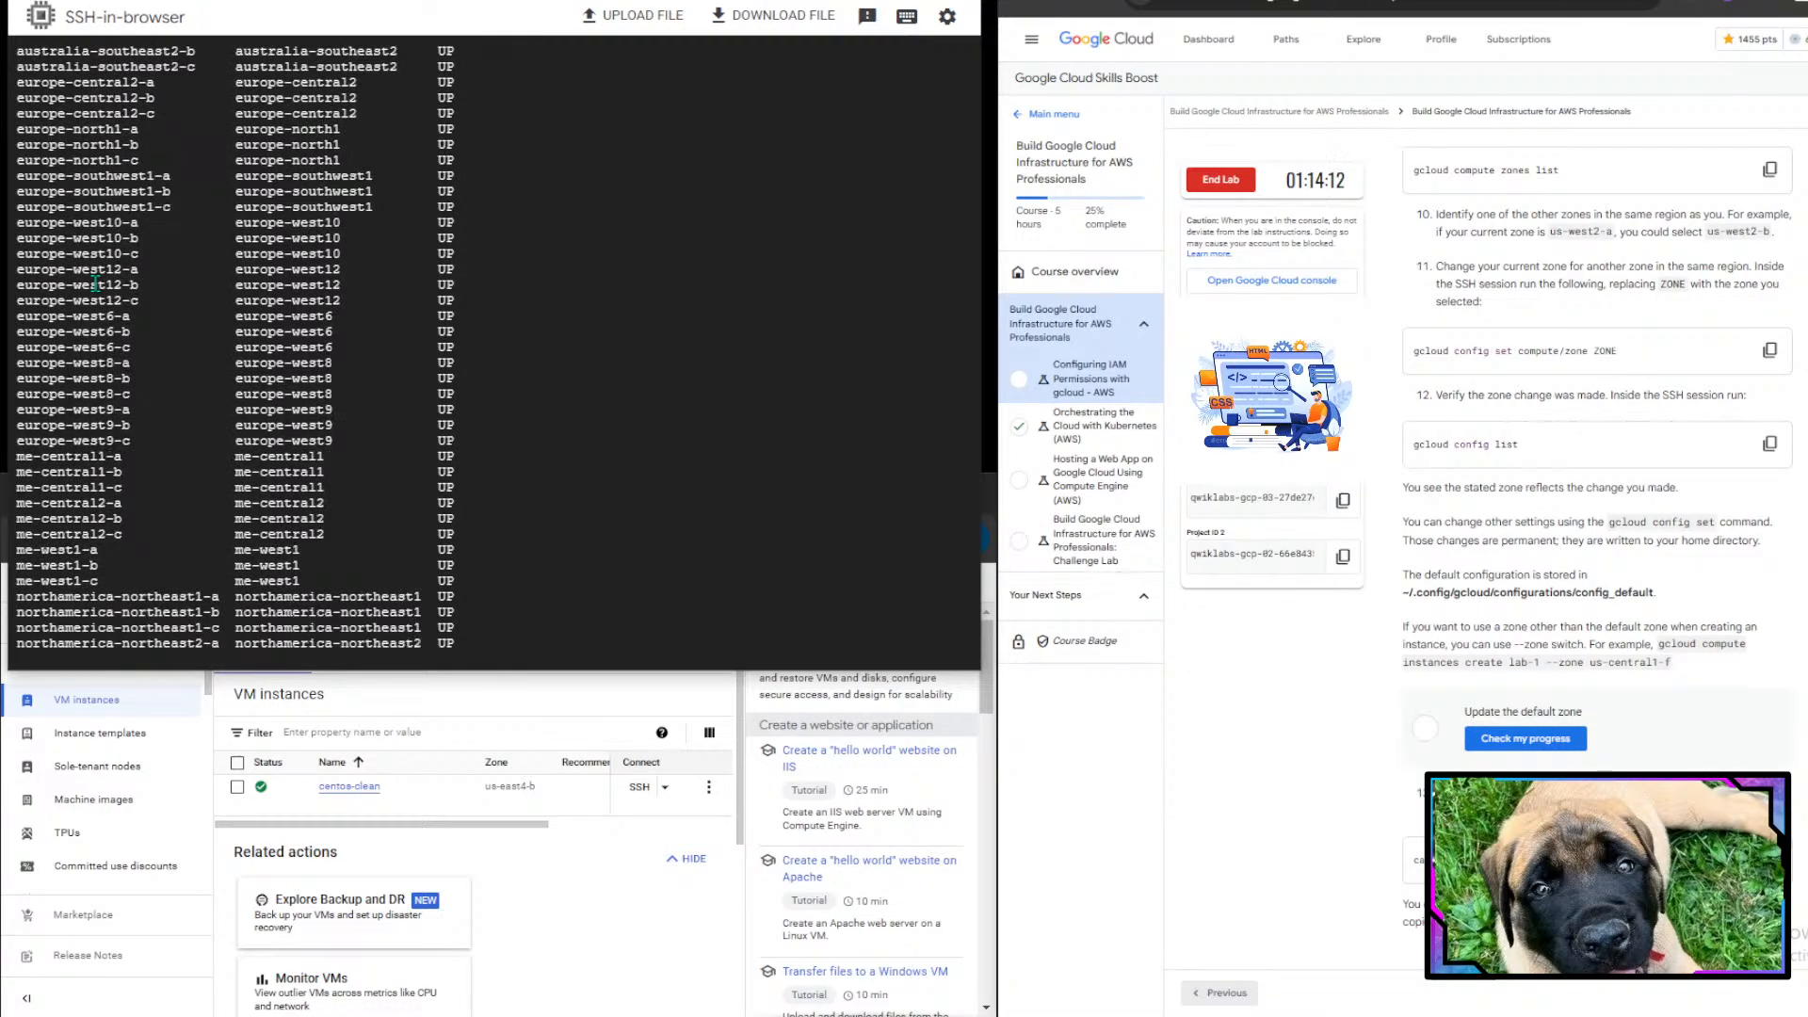
pyautogui.scroll(-5, 95, 285)
pyautogui.moveTo(97, 285); pyautogui.dragTo(141, 408)
pyautogui.click(143, 410)
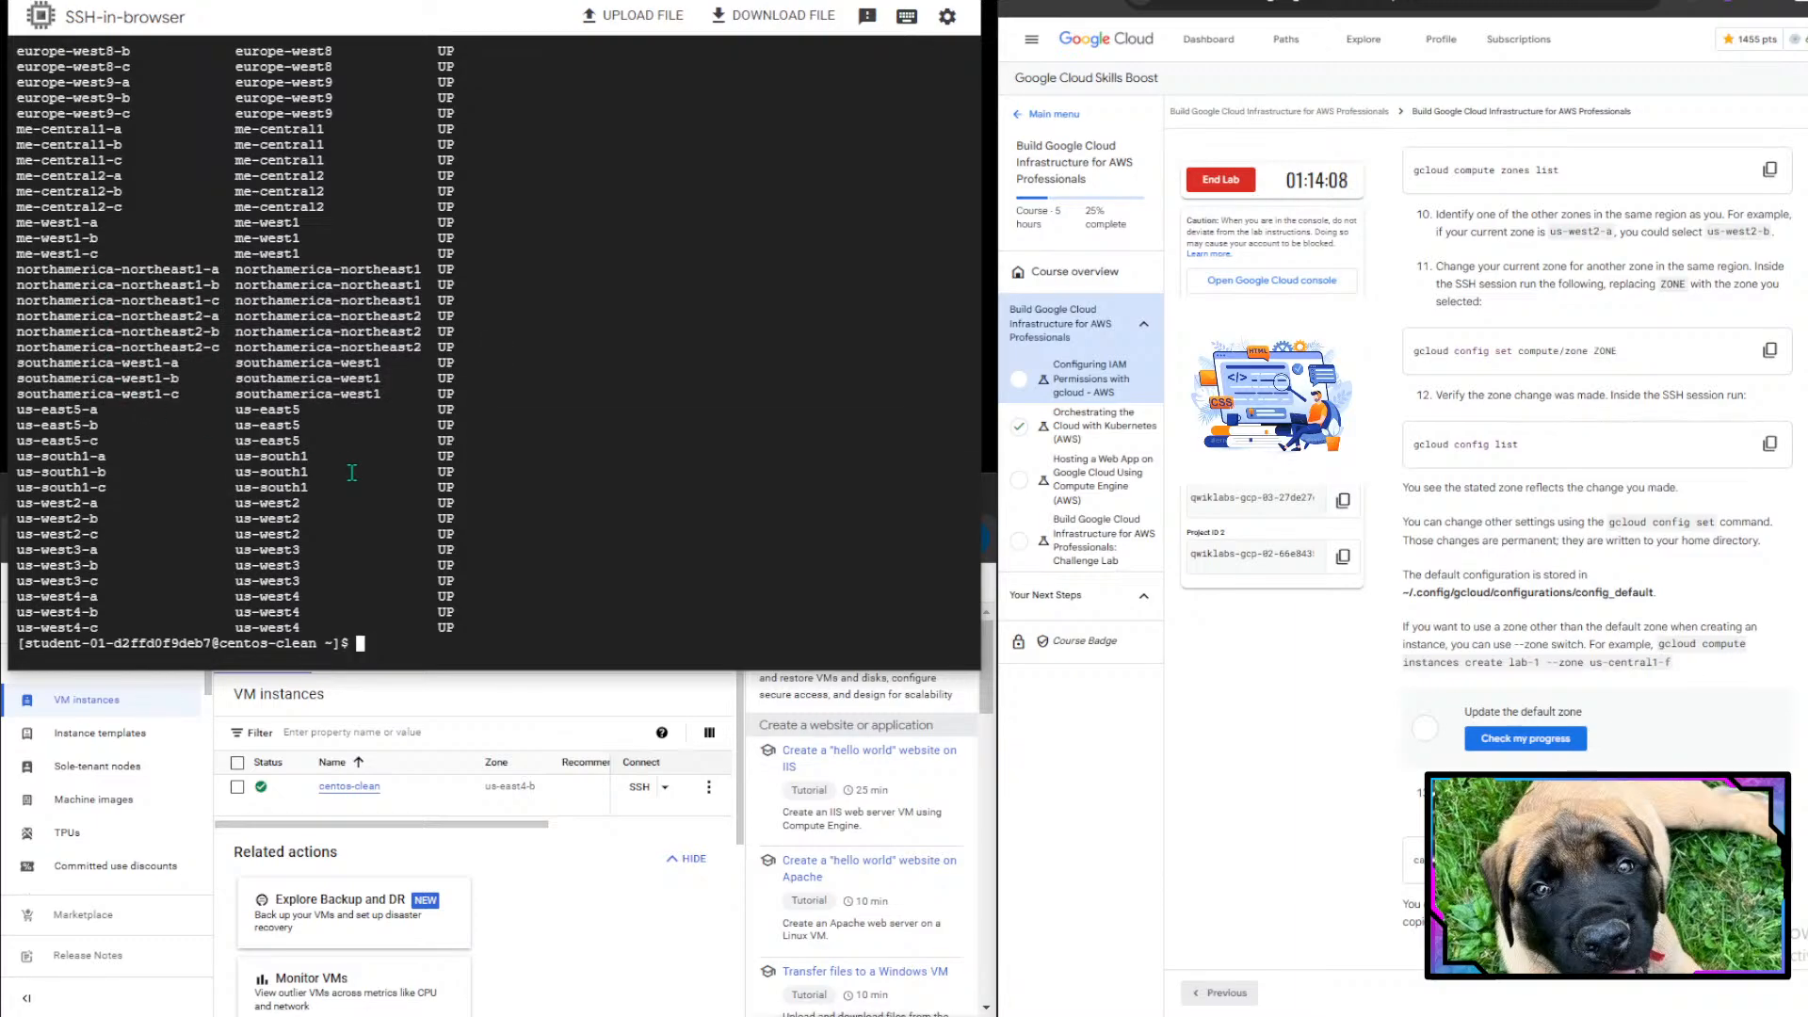
# - Review the lab instructions for changing the zone and verifying the change
pyautogui.scroll(-2, 1635, 473)
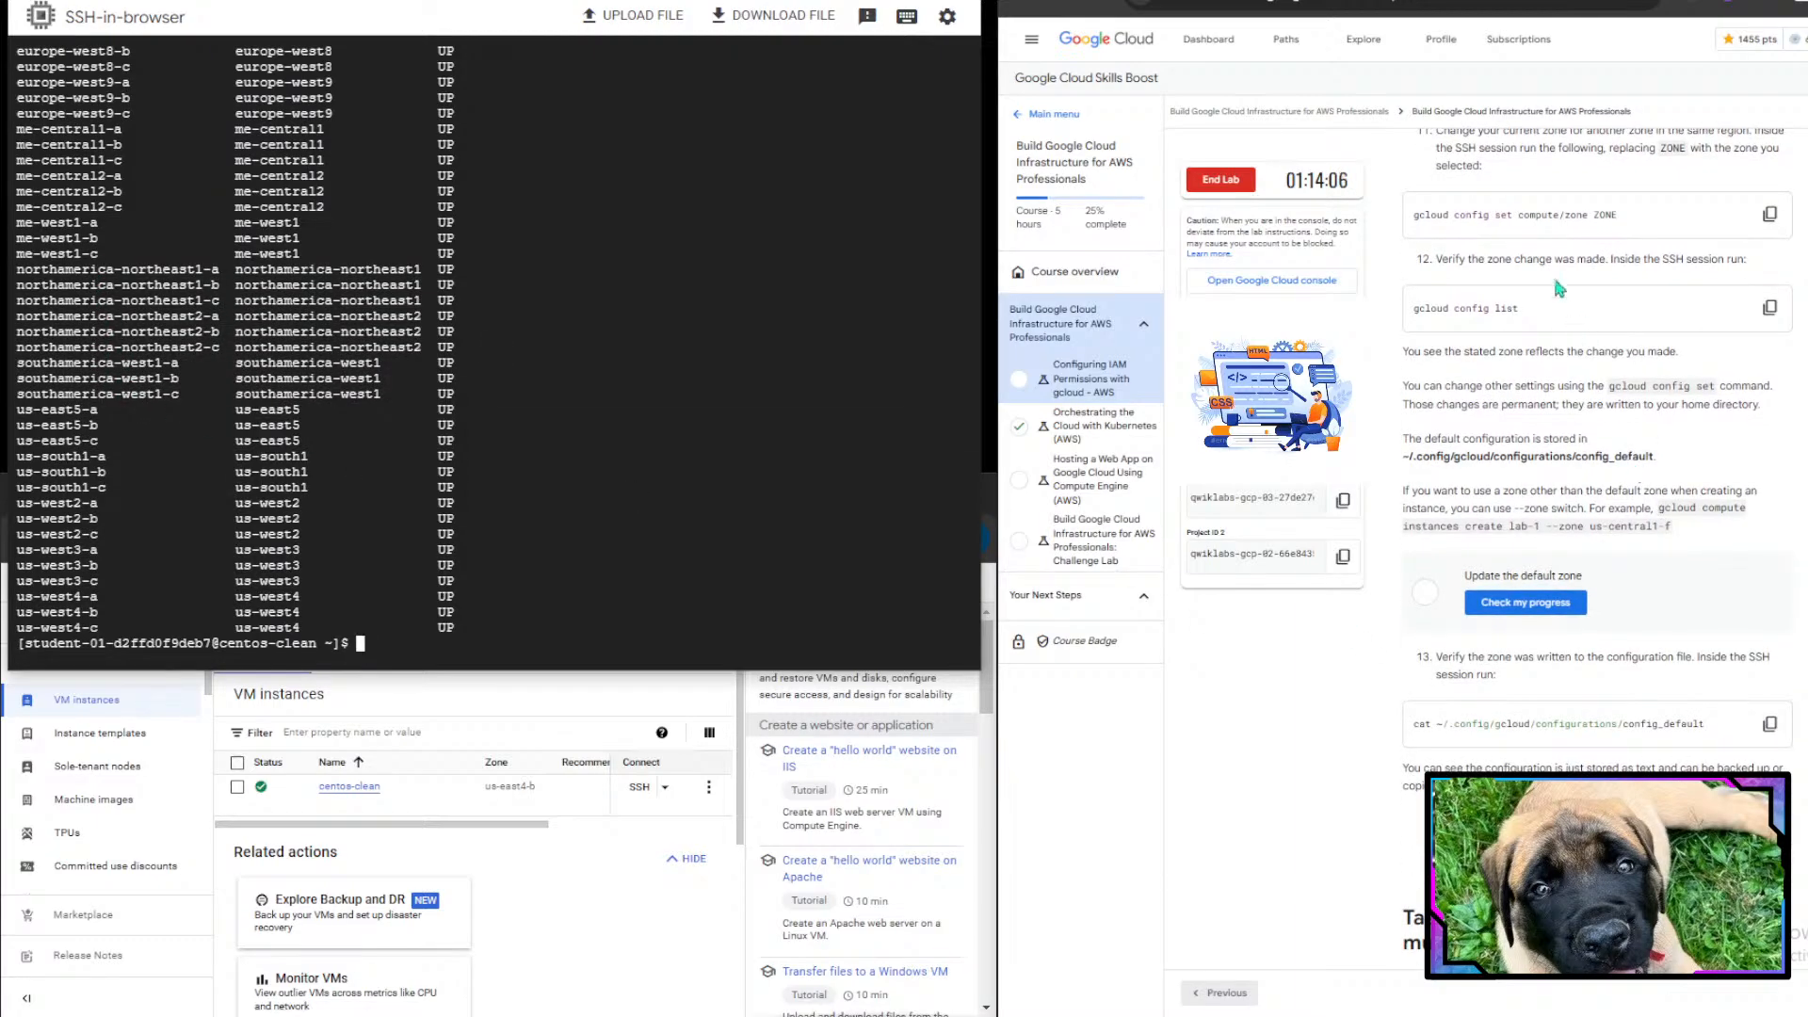
pyautogui.scroll(1, 1511, 245)
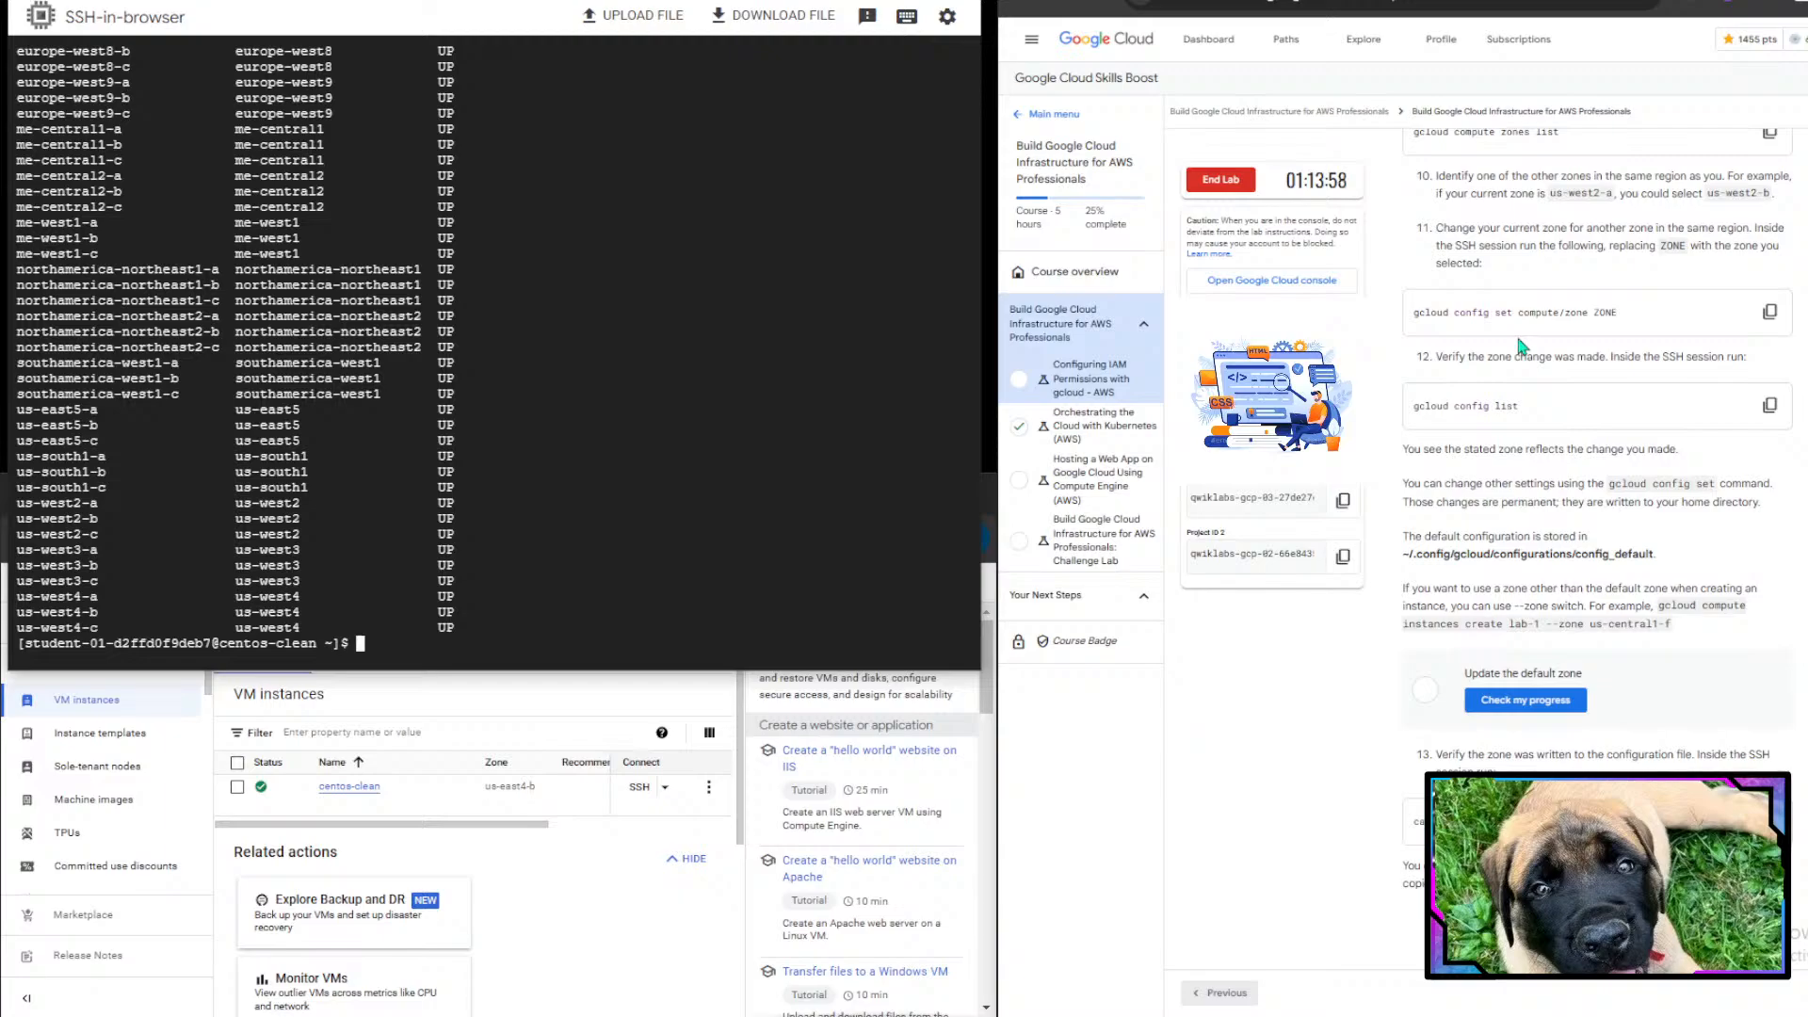
pyautogui.scroll(-1, 1645, 262)
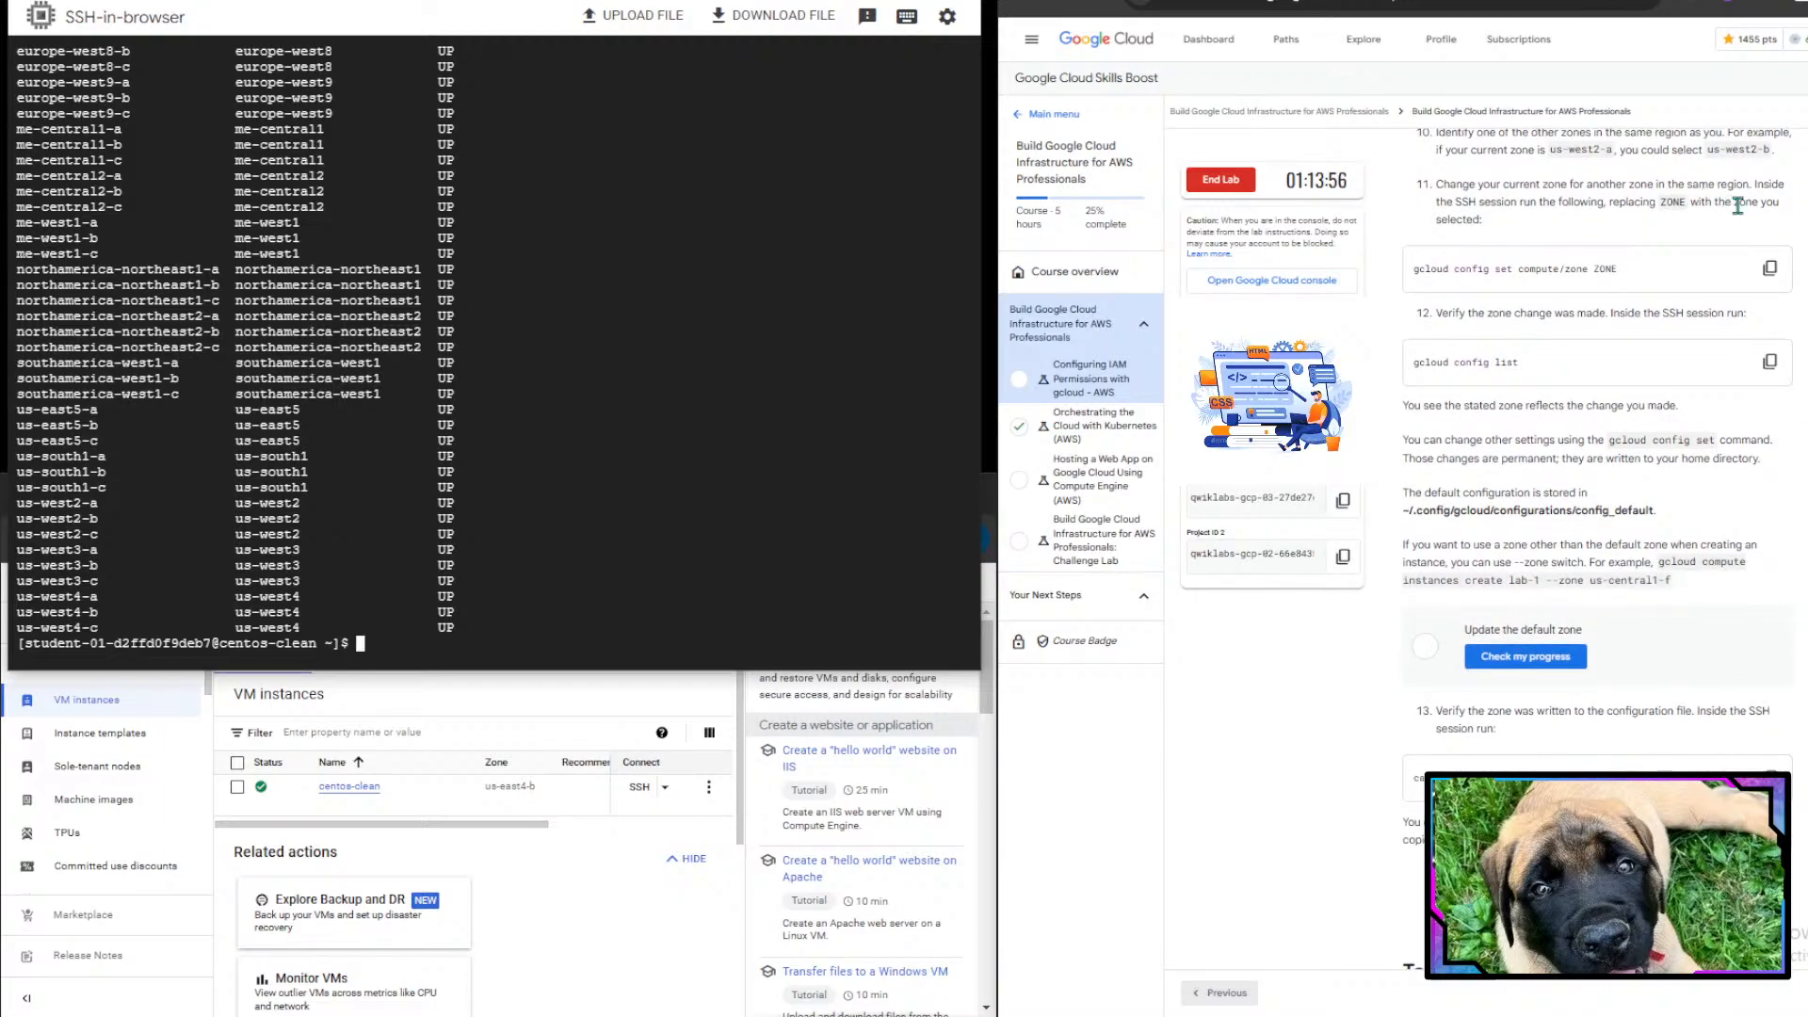
pyautogui.scroll(1, 1737, 205)
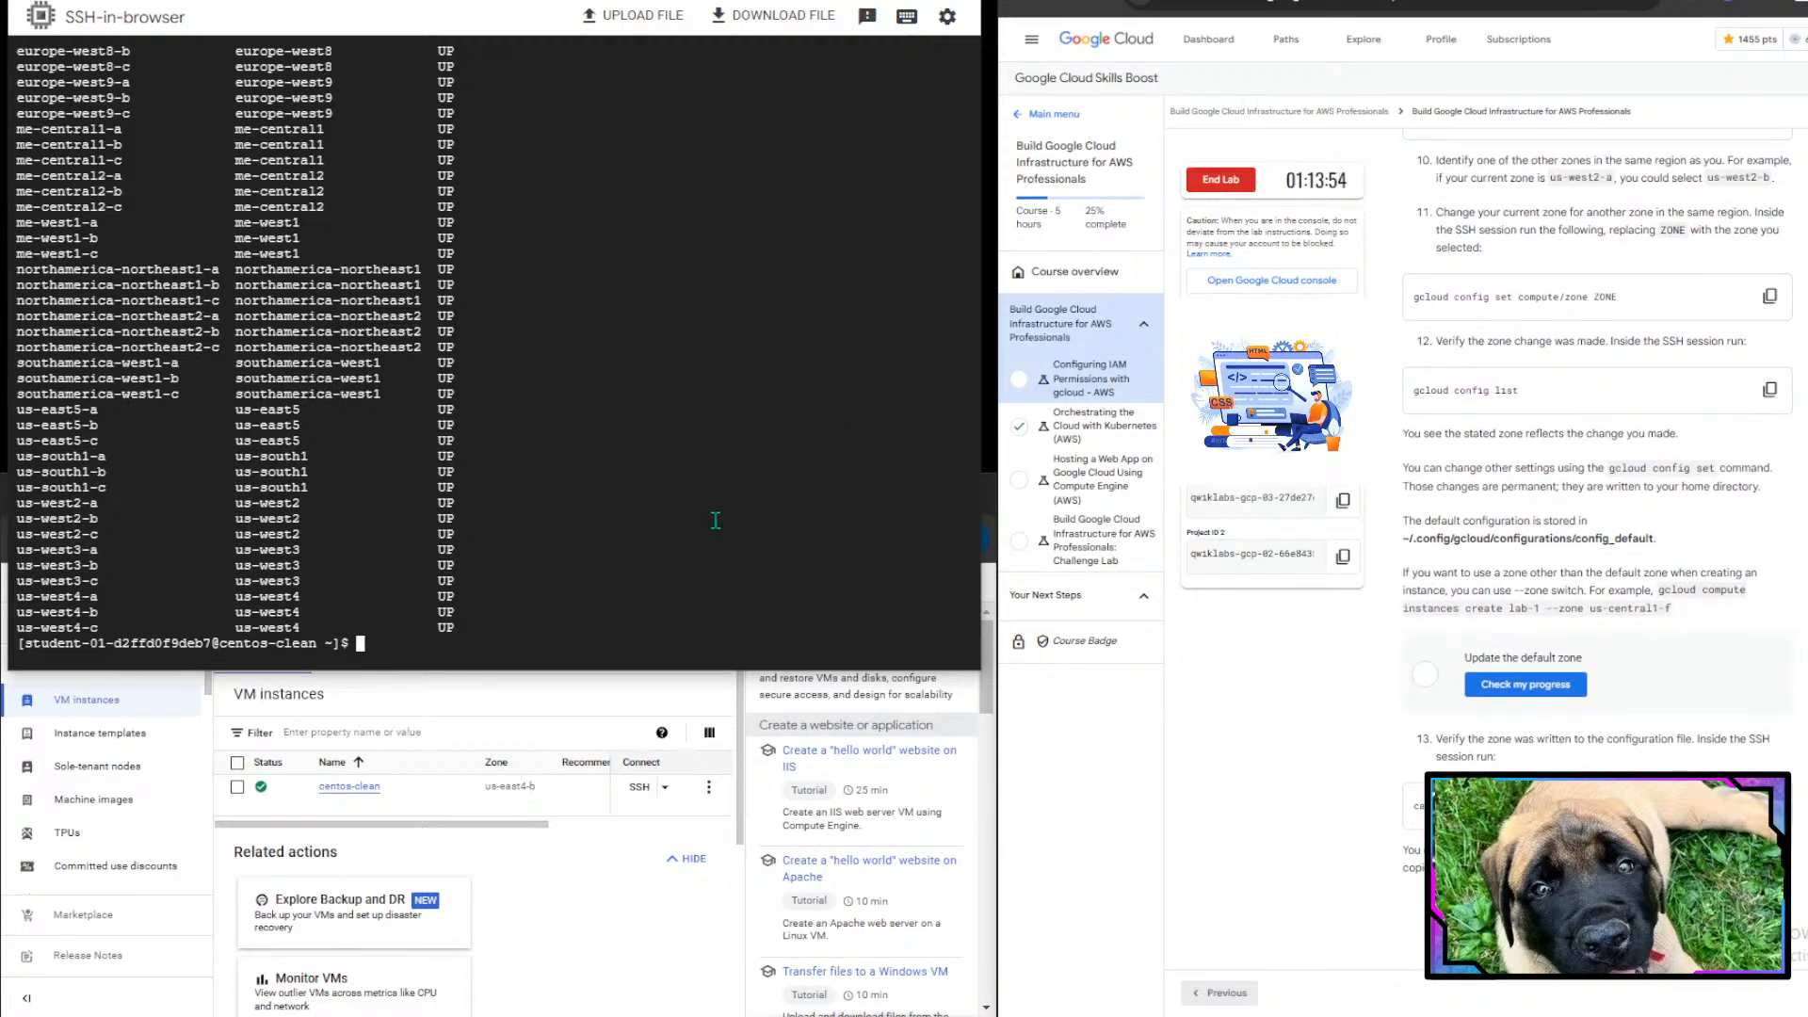
pyautogui.scroll(5, 400, 559)
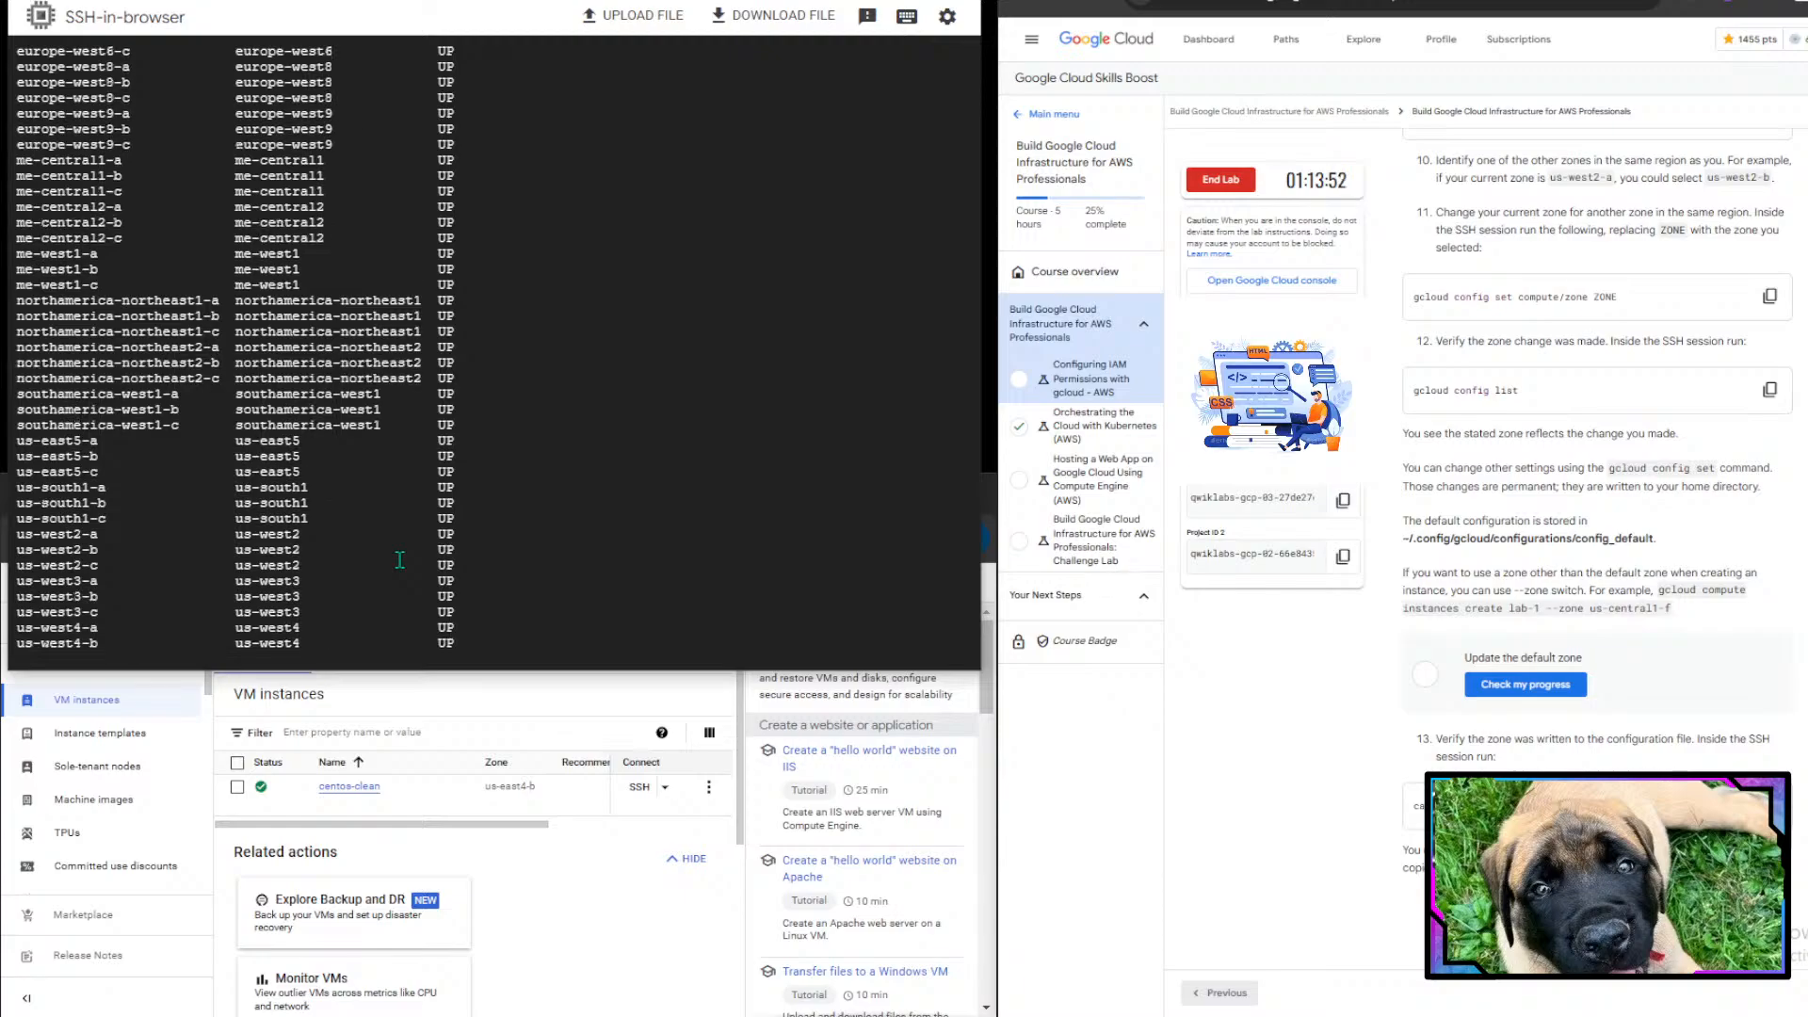
pyautogui.scroll(10, 1638, 535)
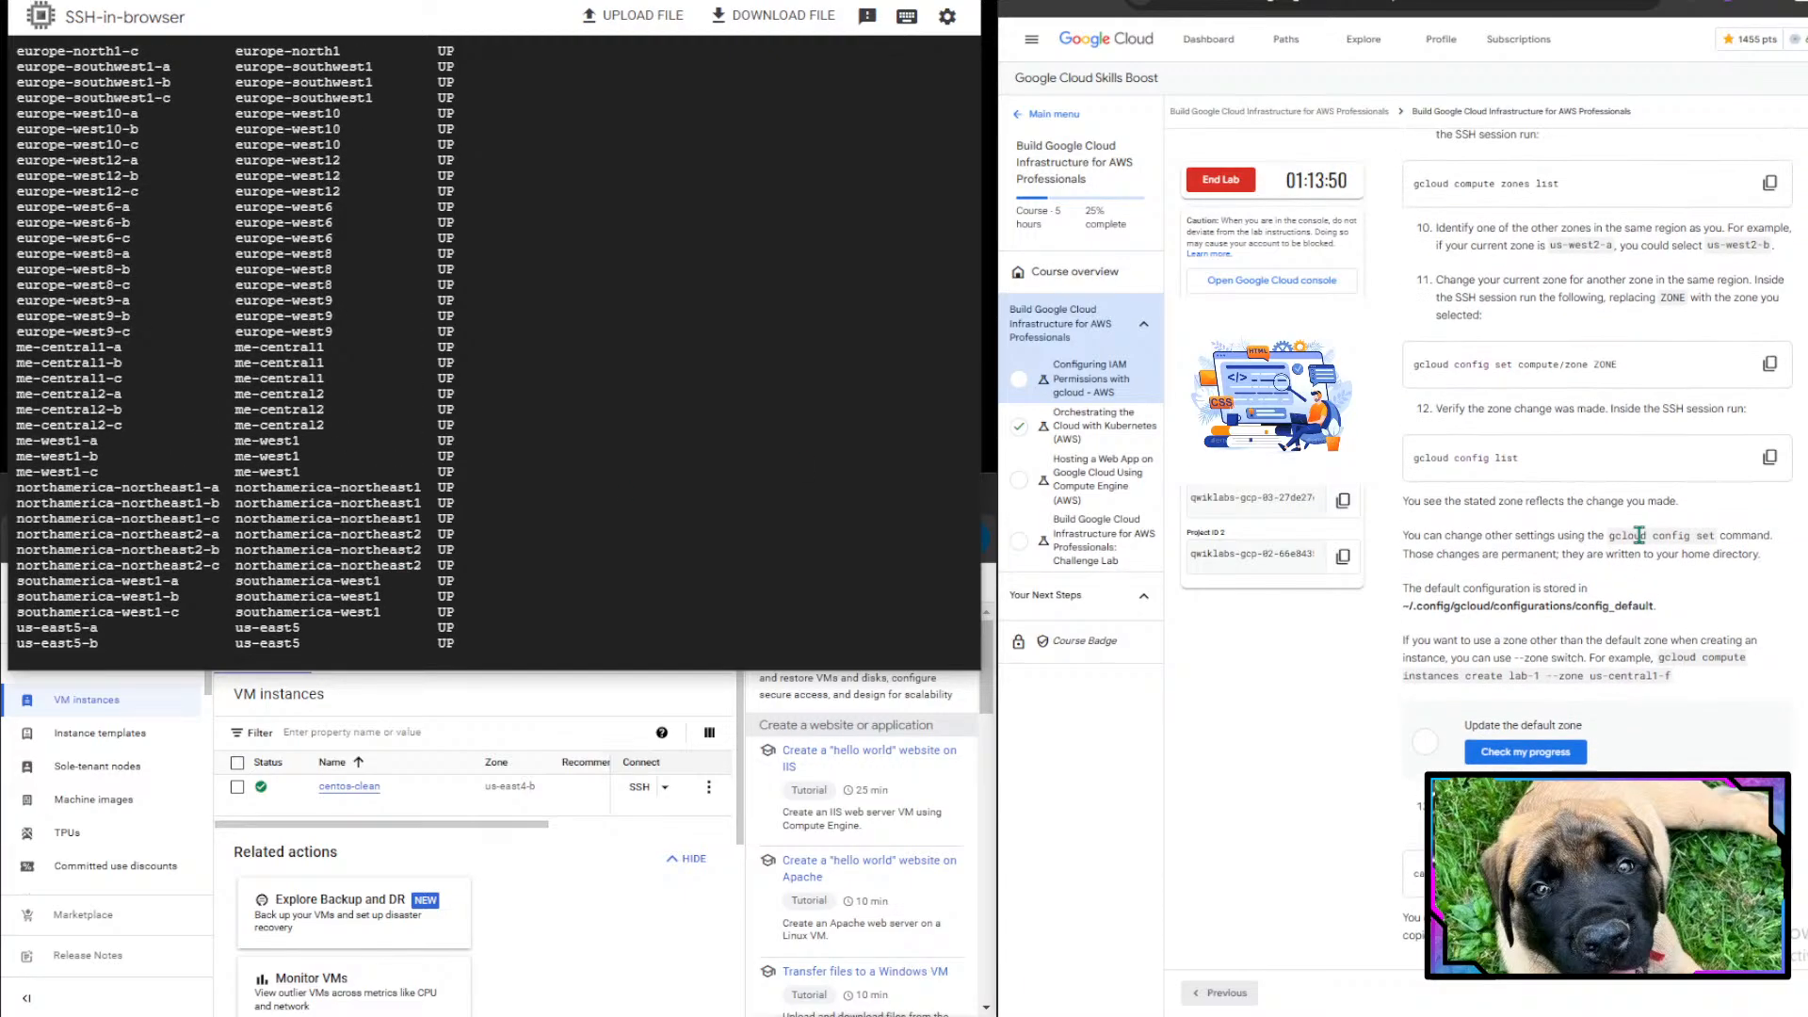
pyautogui.scroll(1, 1638, 534)
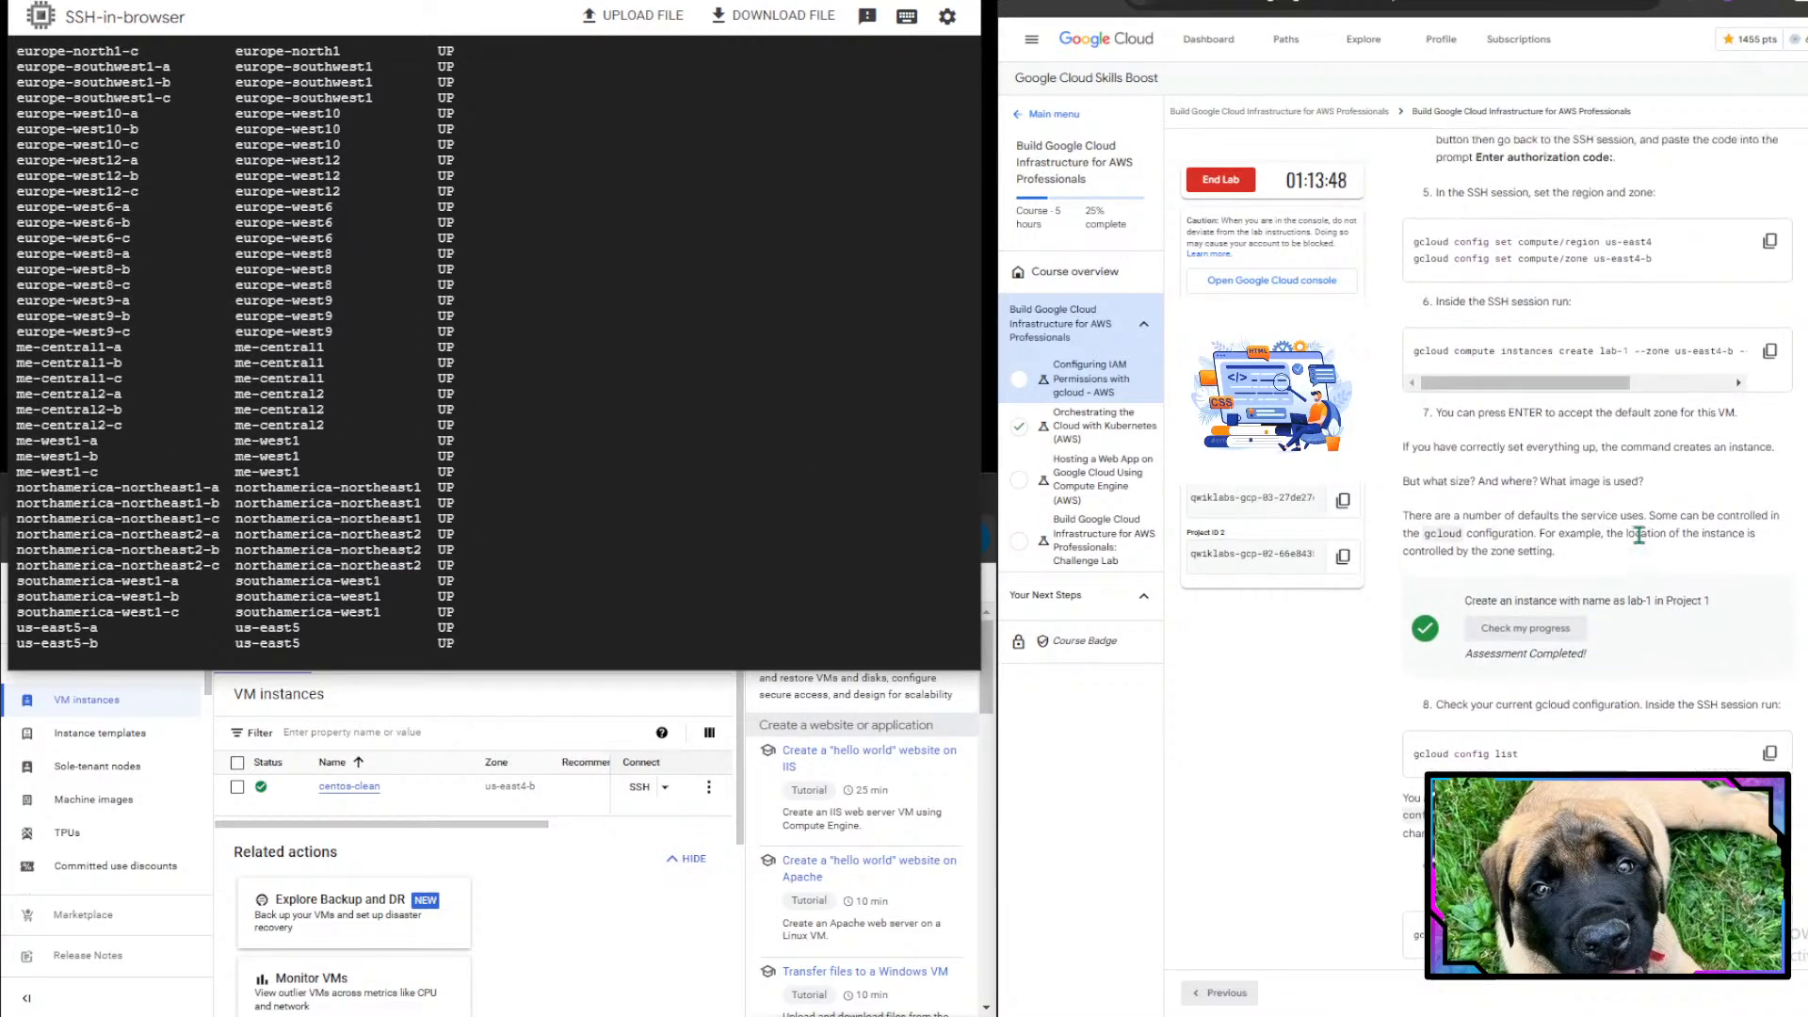
pyautogui.scroll(1, 1638, 535)
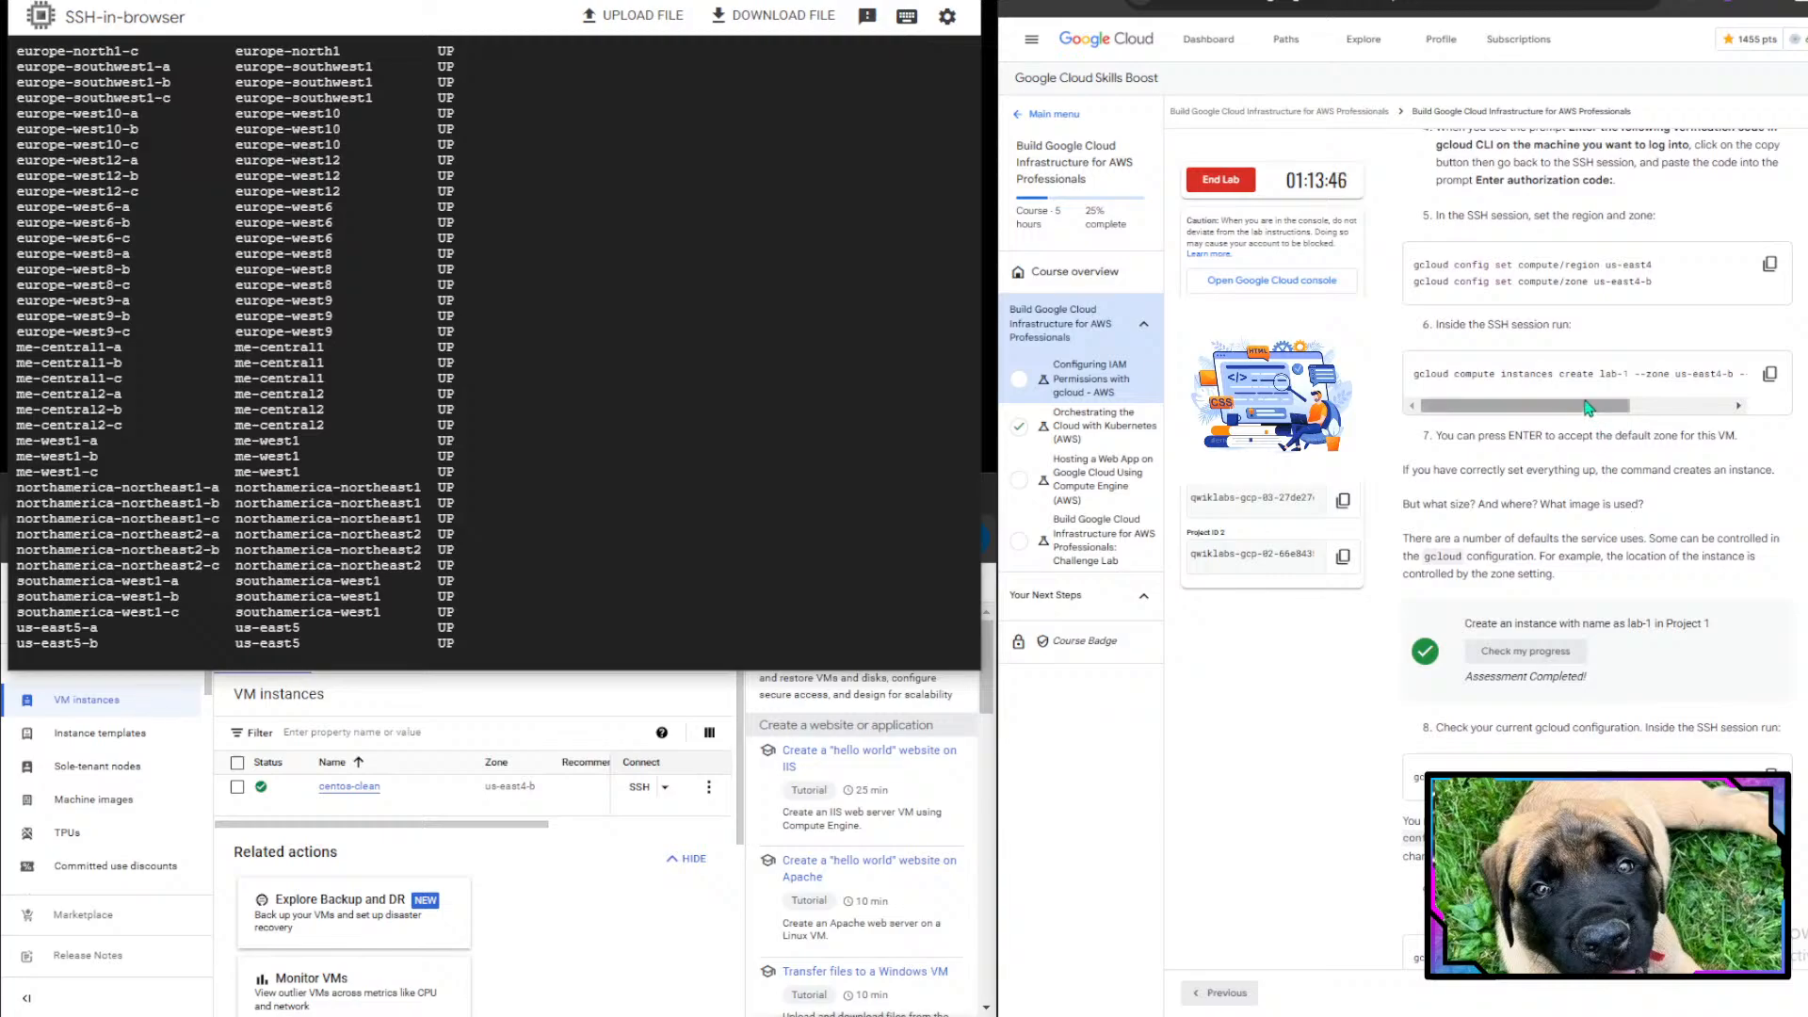
pyautogui.hscroll(3, 1637, 380)
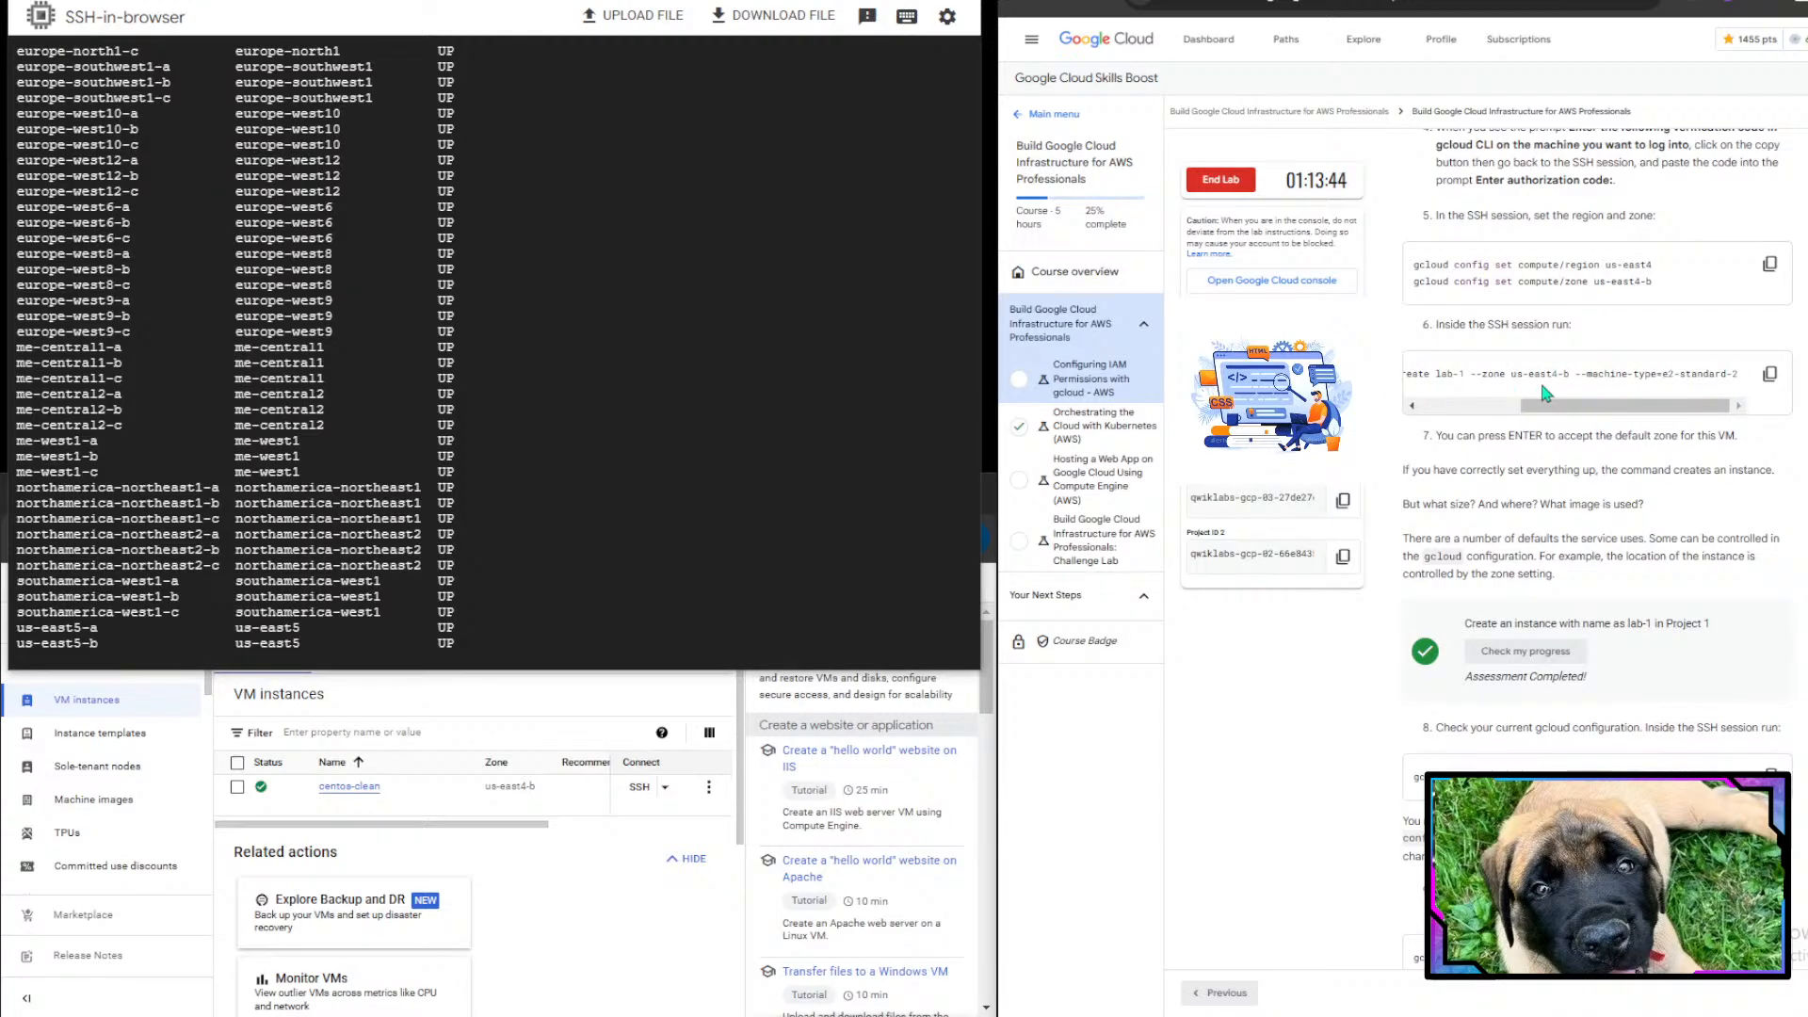
pyautogui.scroll(-3, 1544, 393)
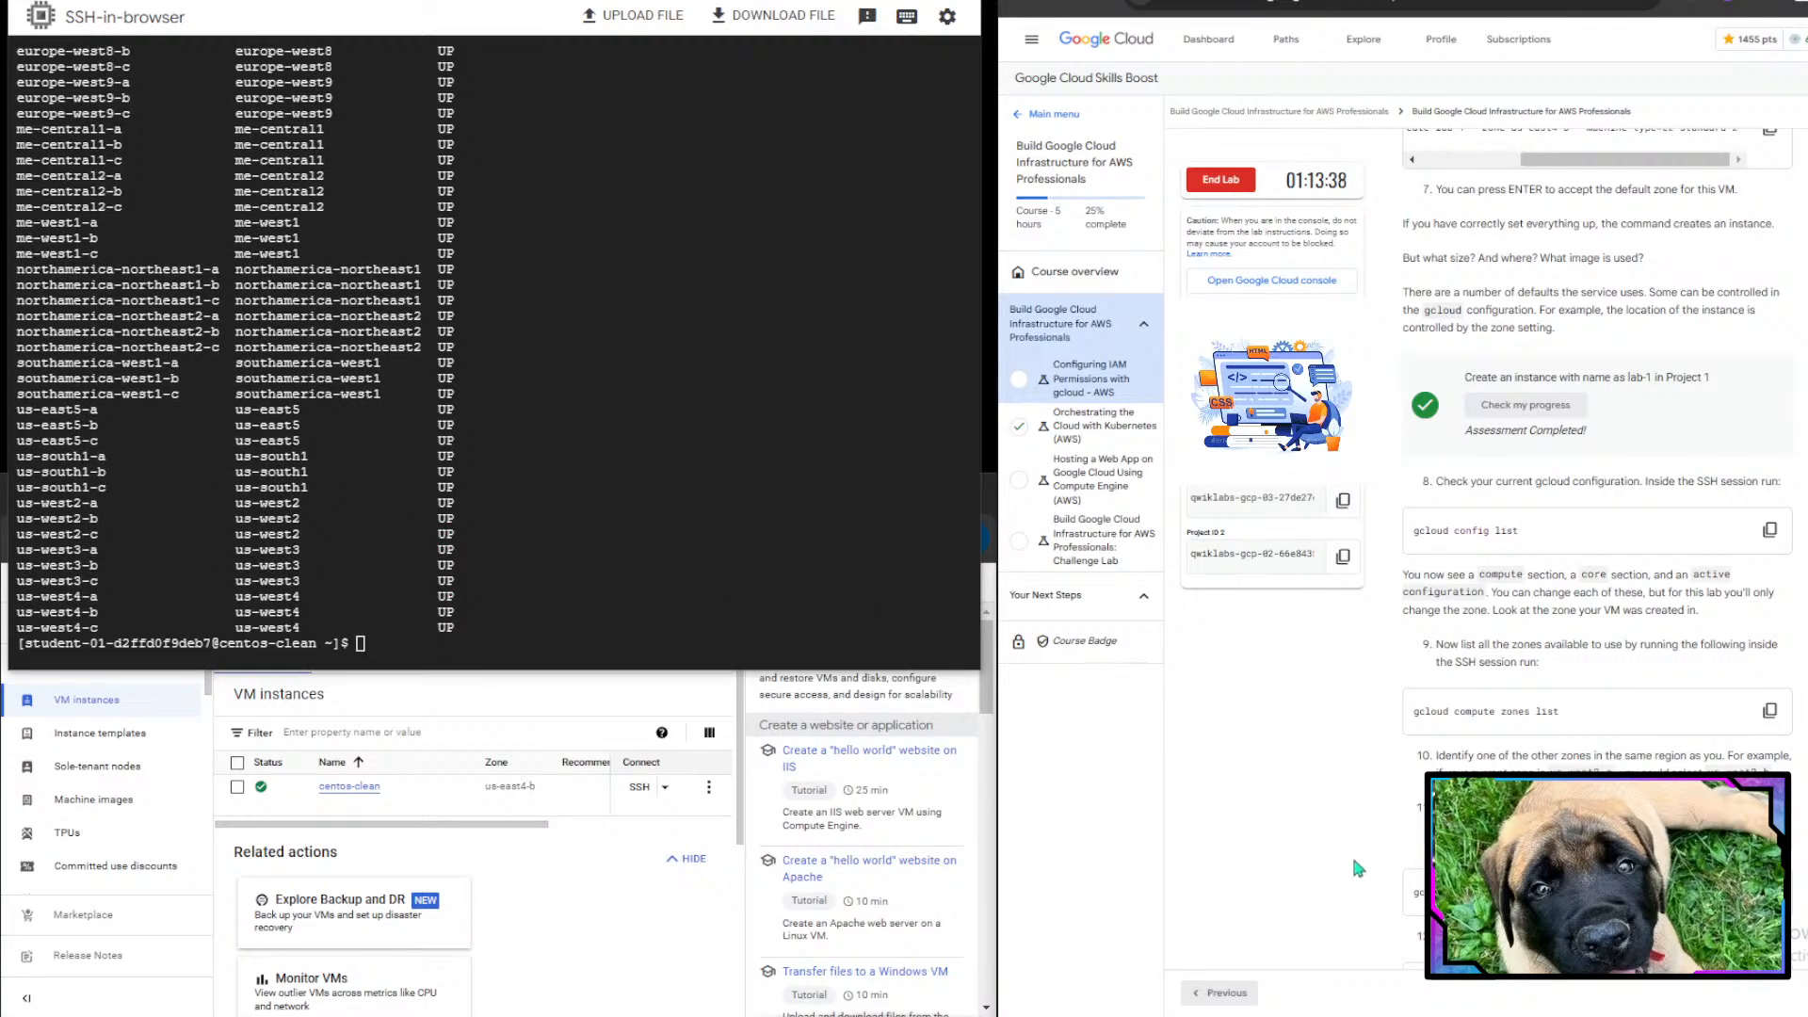
pyautogui.scroll(-6, 1352, 854)
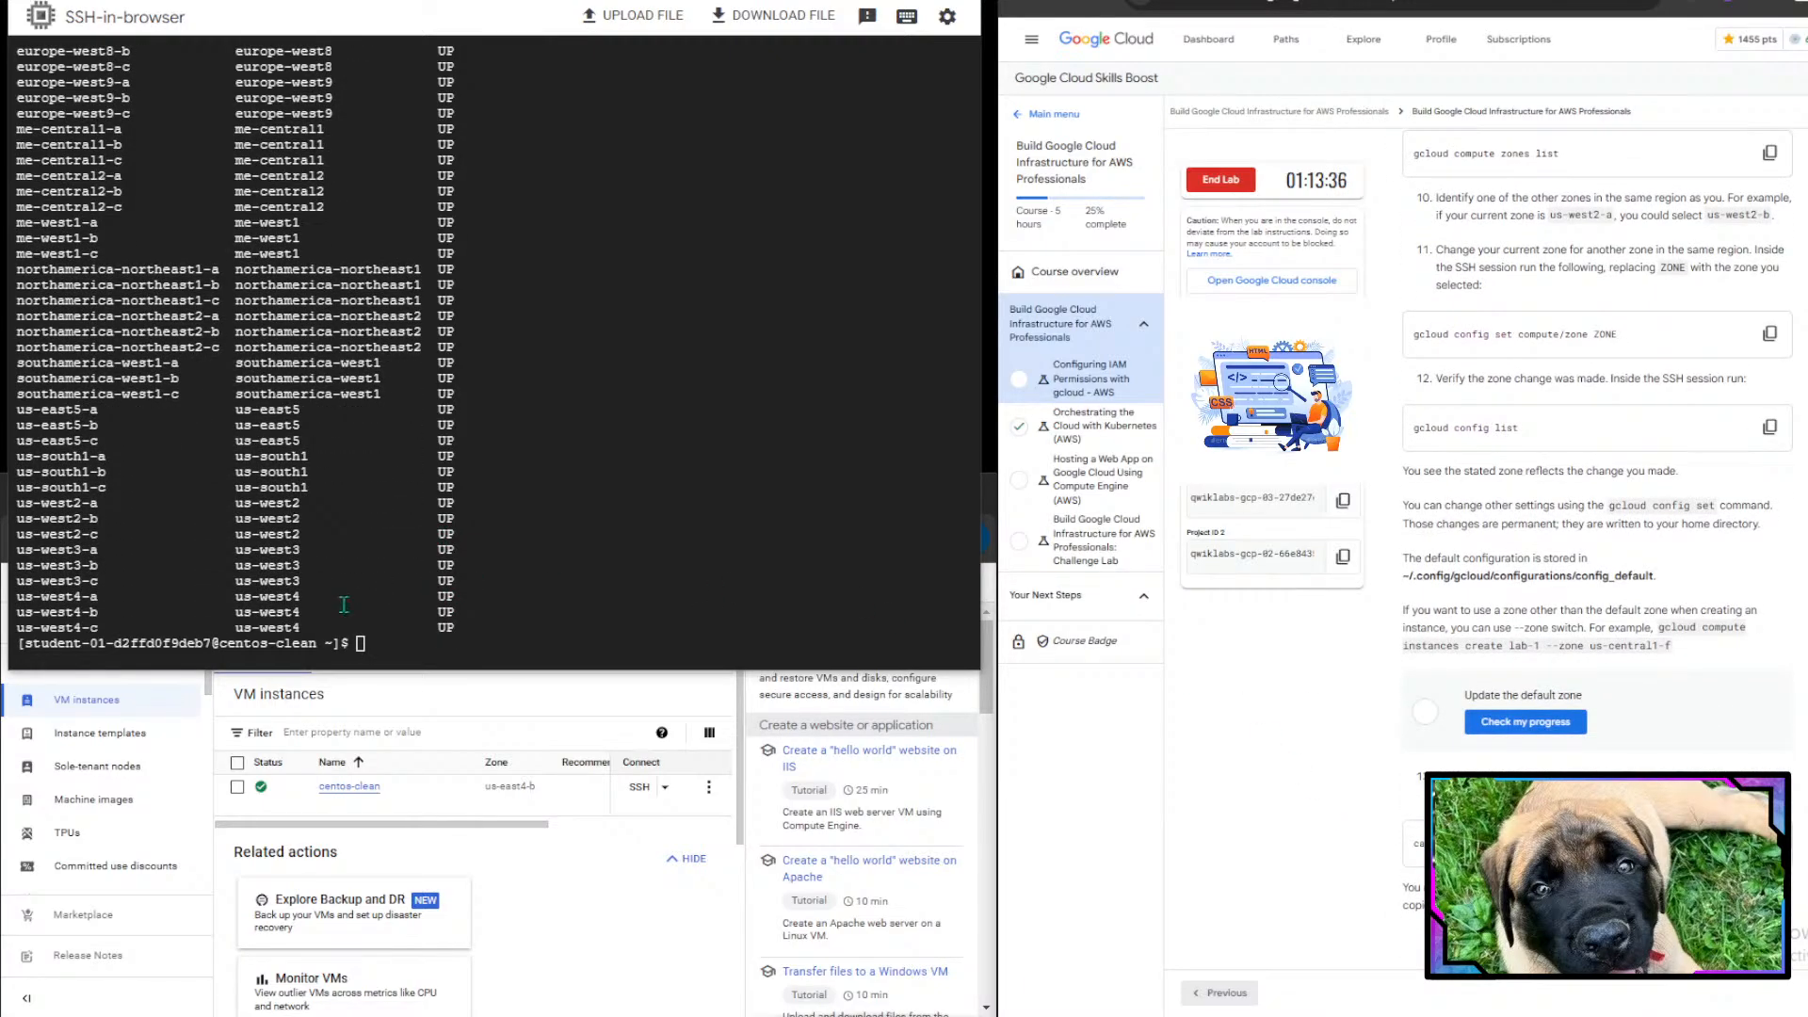
# - Change the gcloud compute zone to us-east4-c in the same region
pyautogui.click(448, 552)
pyautogui.write('gclopud')
pyautogui.press('BackSpace')
pyautogui.press('BackSpace')
pyautogui.press('BackSpace')
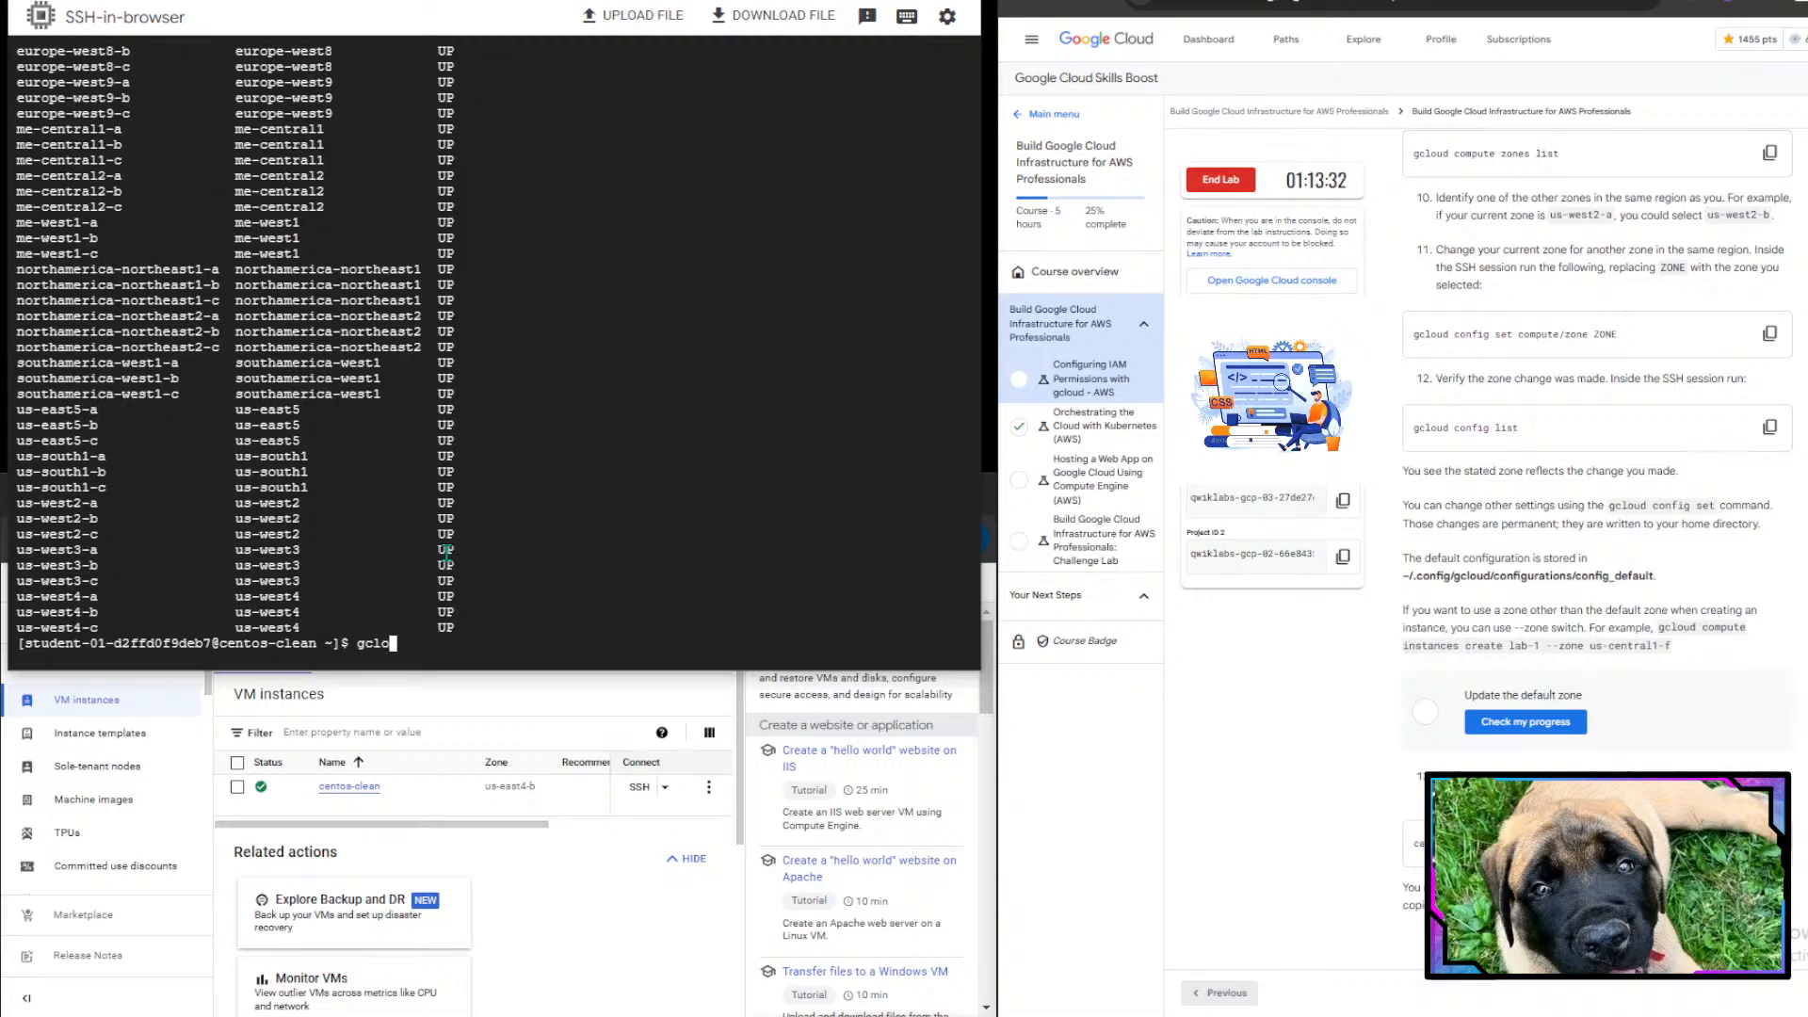
pyautogui.write('ud config set compute/zone ')
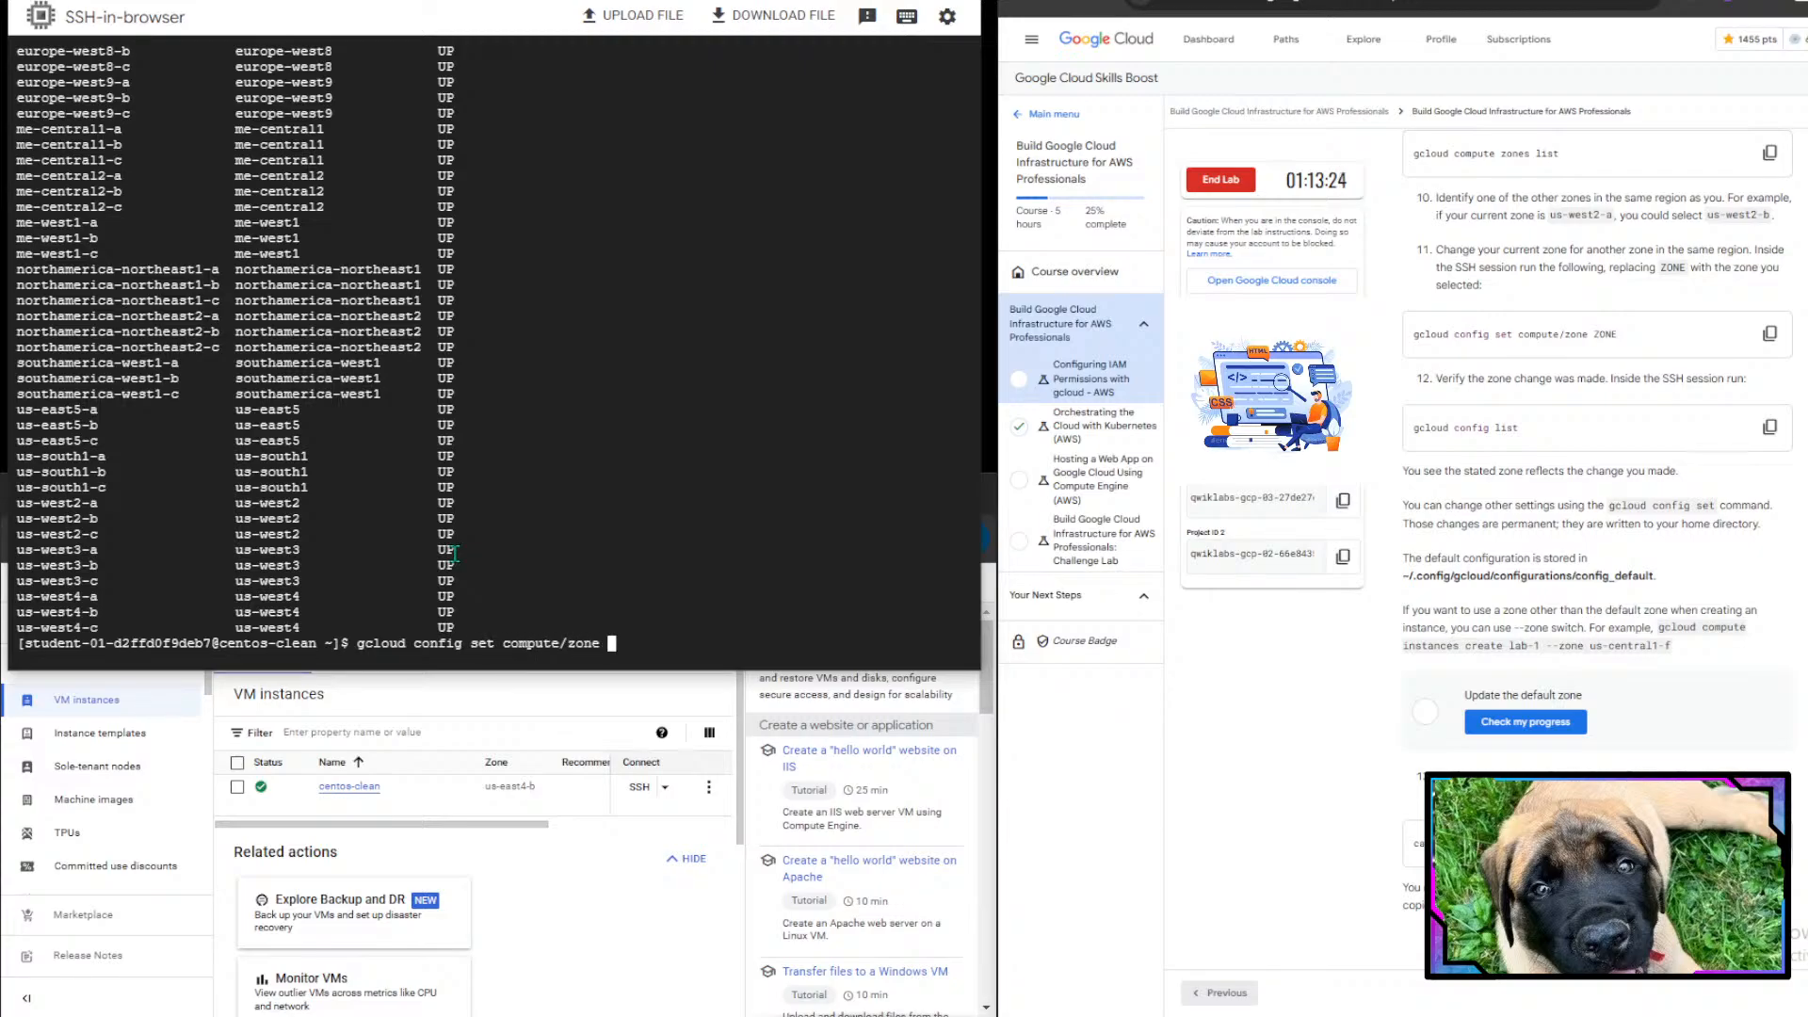
pyautogui.write('us-east4-c')
pyautogui.press('Return')
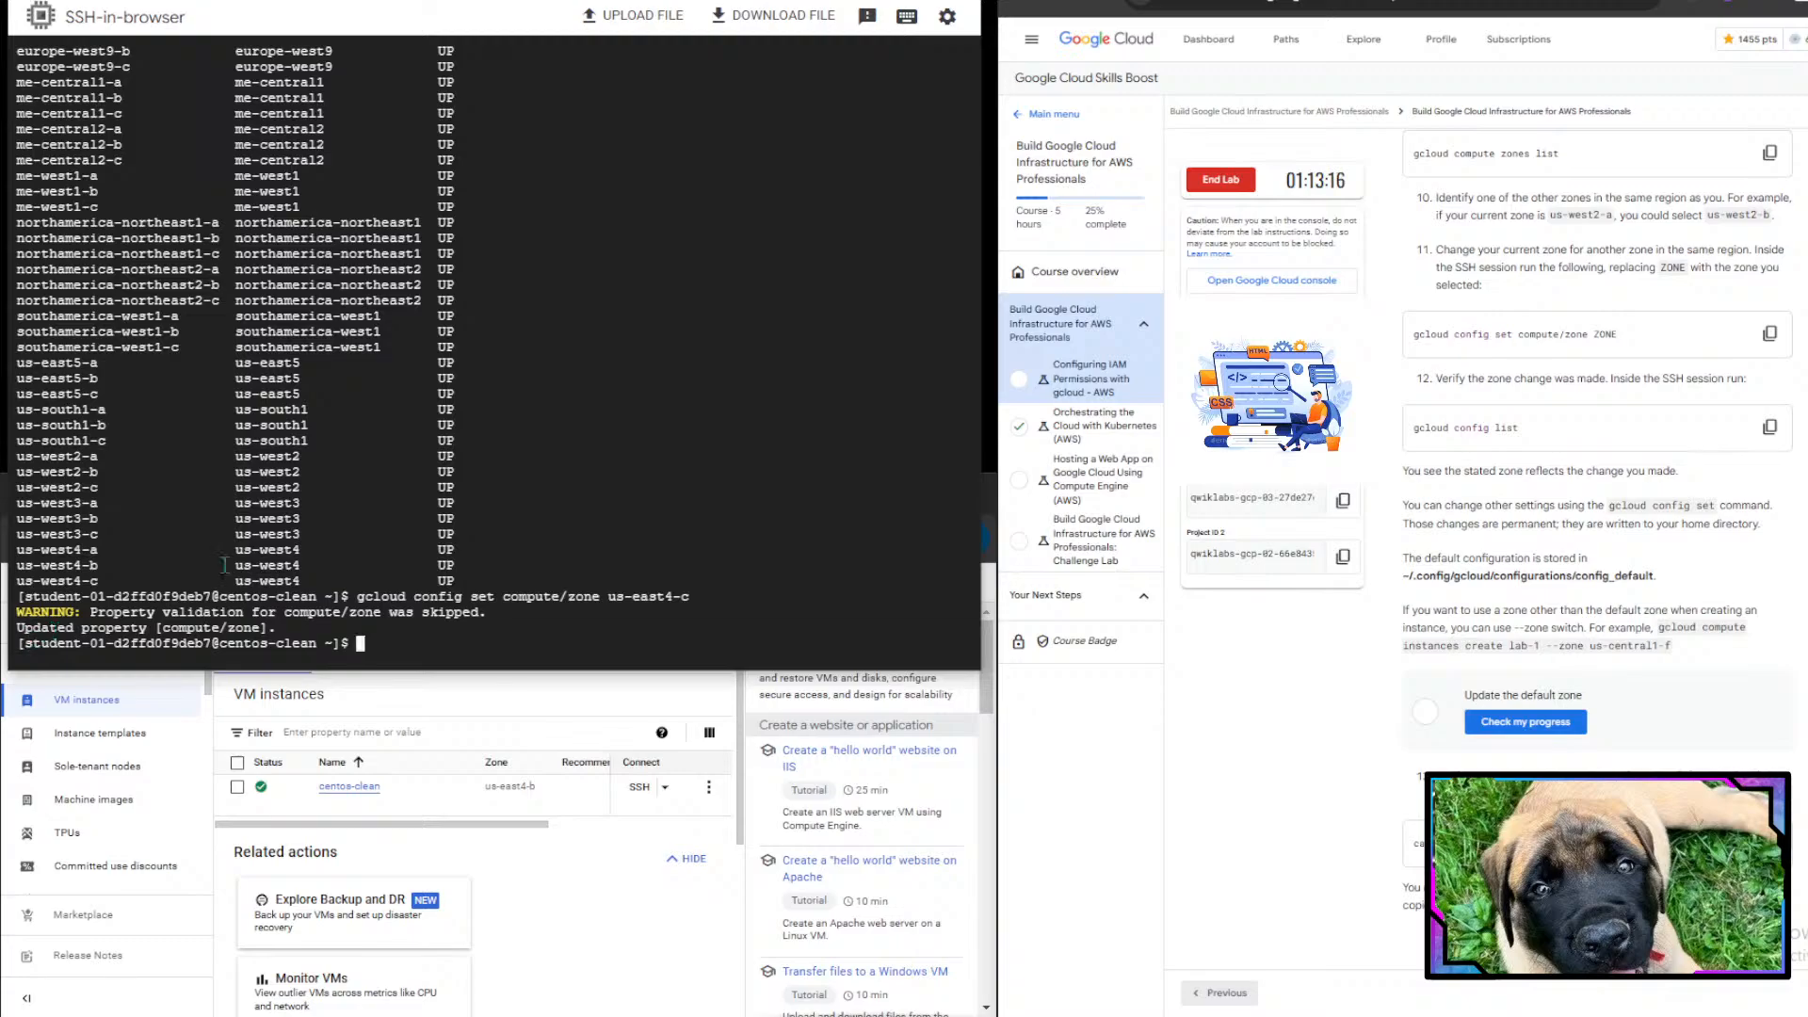
# - Run gcloud config list again to verify the zone change
pyautogui.hotkey('ctrl', 'v')
pyautogui.press('Up')
pyautogui.press('Return')
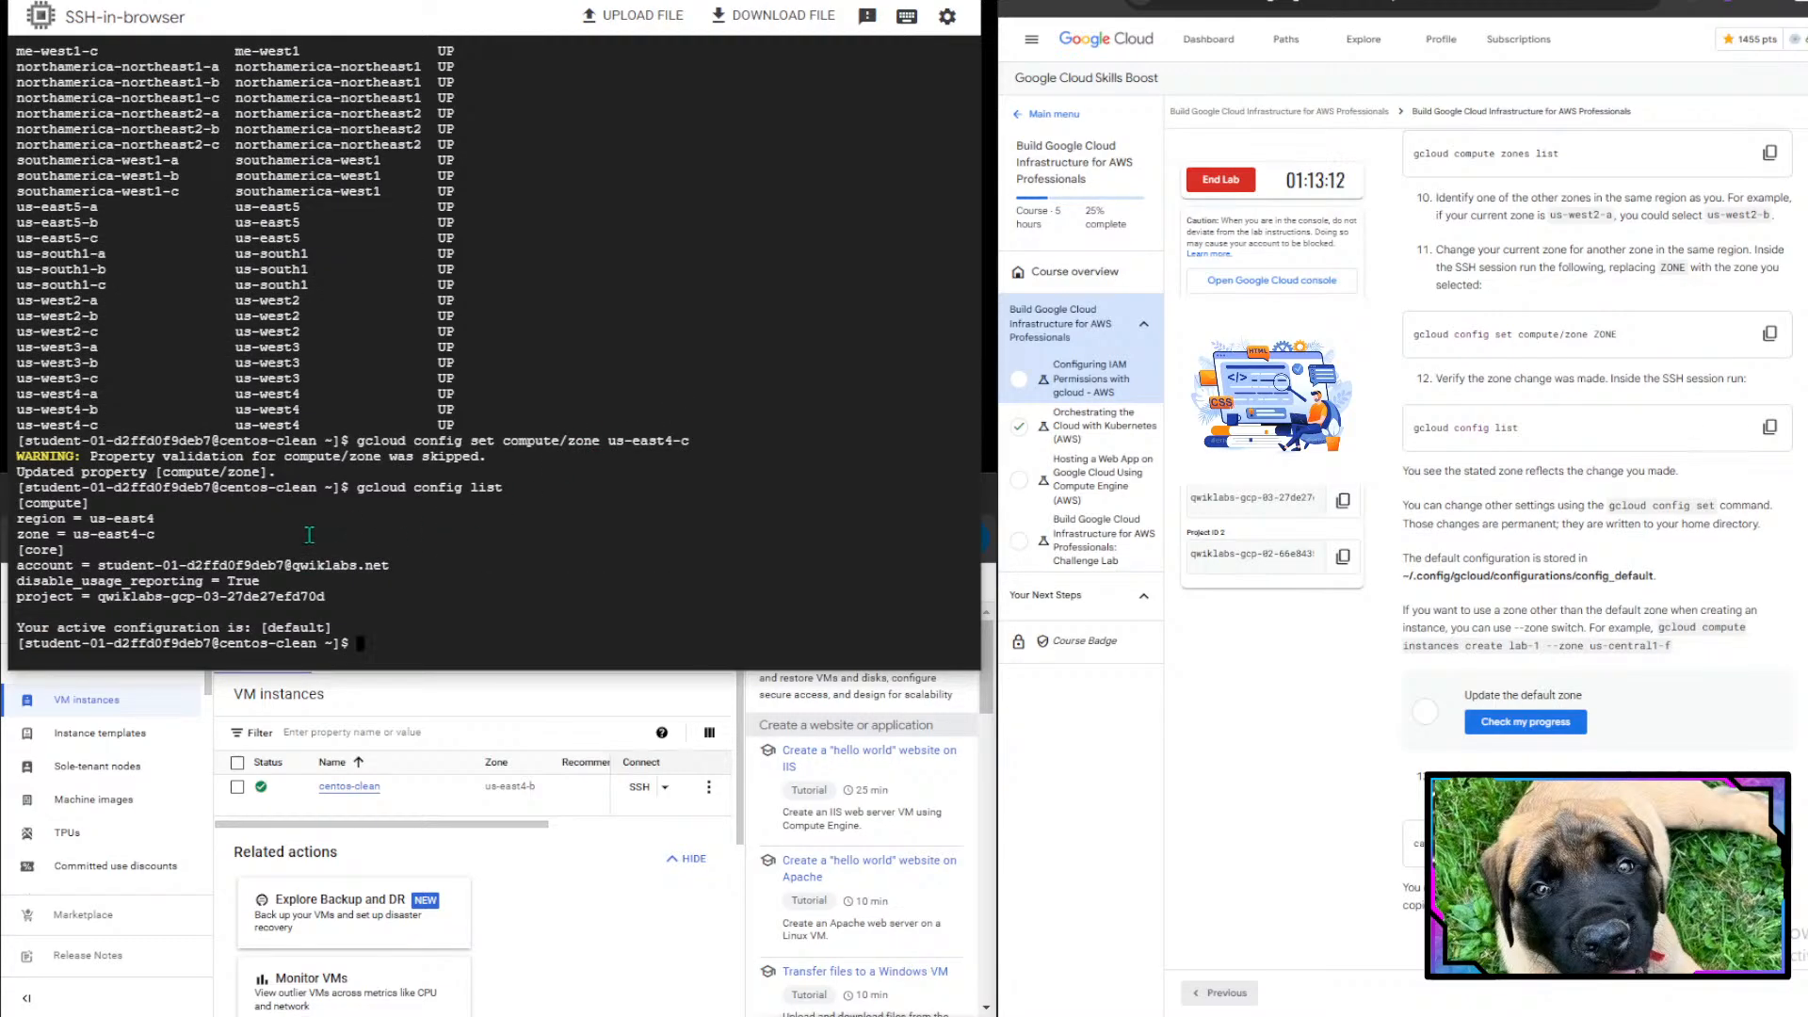
pyautogui.moveTo(58, 534); pyautogui.dragTo(194, 535)
pyautogui.scroll(-2, 1559, 610)
pyautogui.scroll(-1, 1588, 584)
pyautogui.scroll(1, 1526, 311)
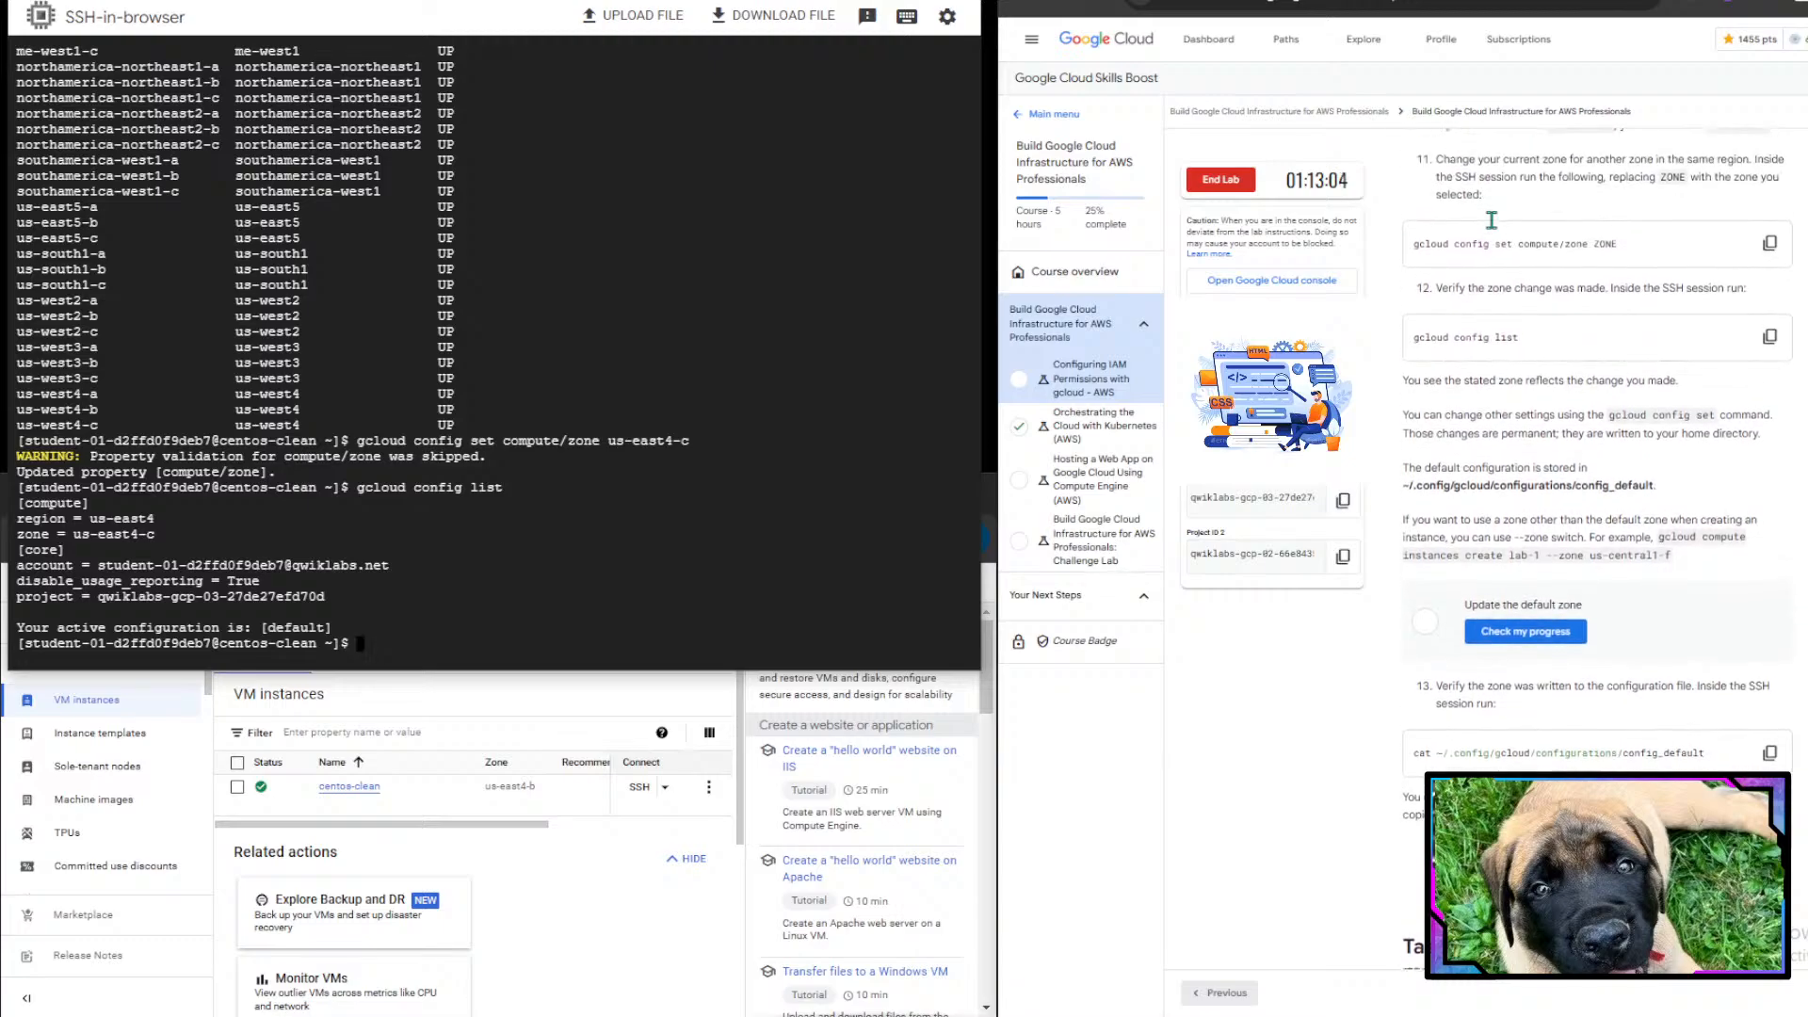
# - Read the lab notes on changing other settings and where the default configuration is stored
pyautogui.moveTo(1526, 282); pyautogui.dragTo(1754, 309)
pyautogui.click(1754, 309)
pyautogui.click(305, 508)
pyautogui.scroll(-1, 1414, 338)
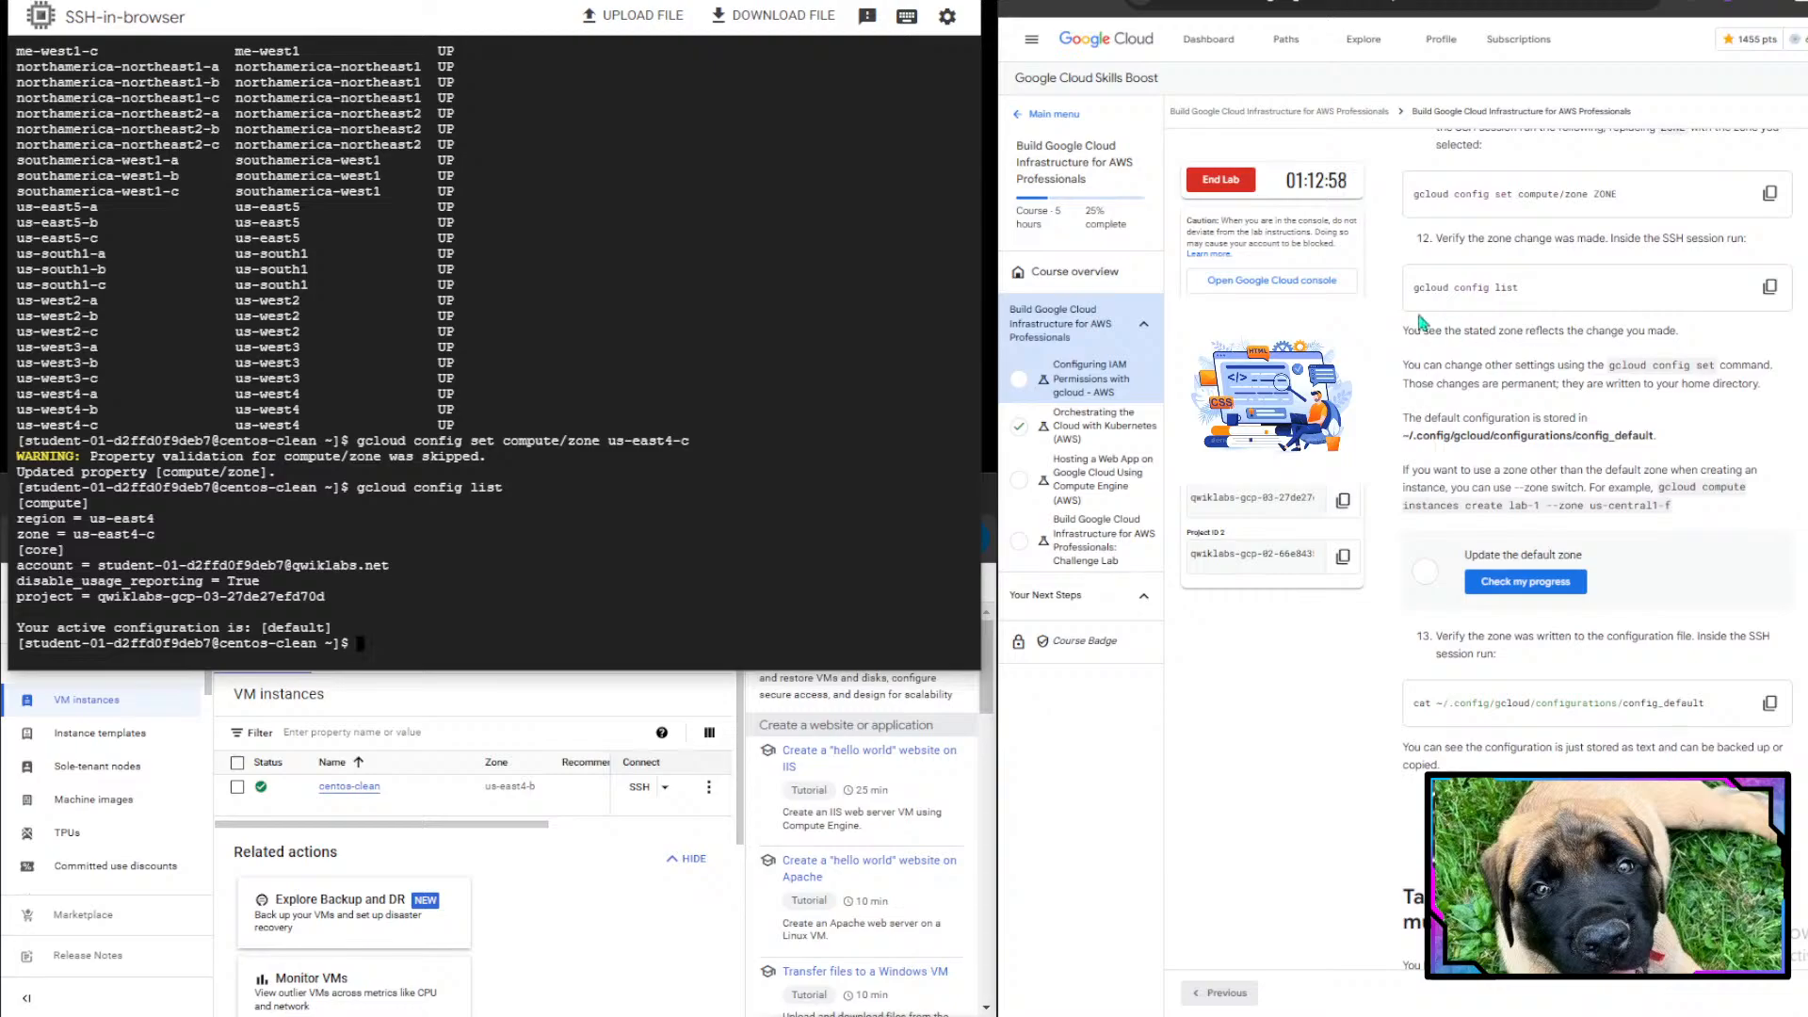
pyautogui.moveTo(1415, 337); pyautogui.dragTo(1716, 346)
pyautogui.click(1716, 347)
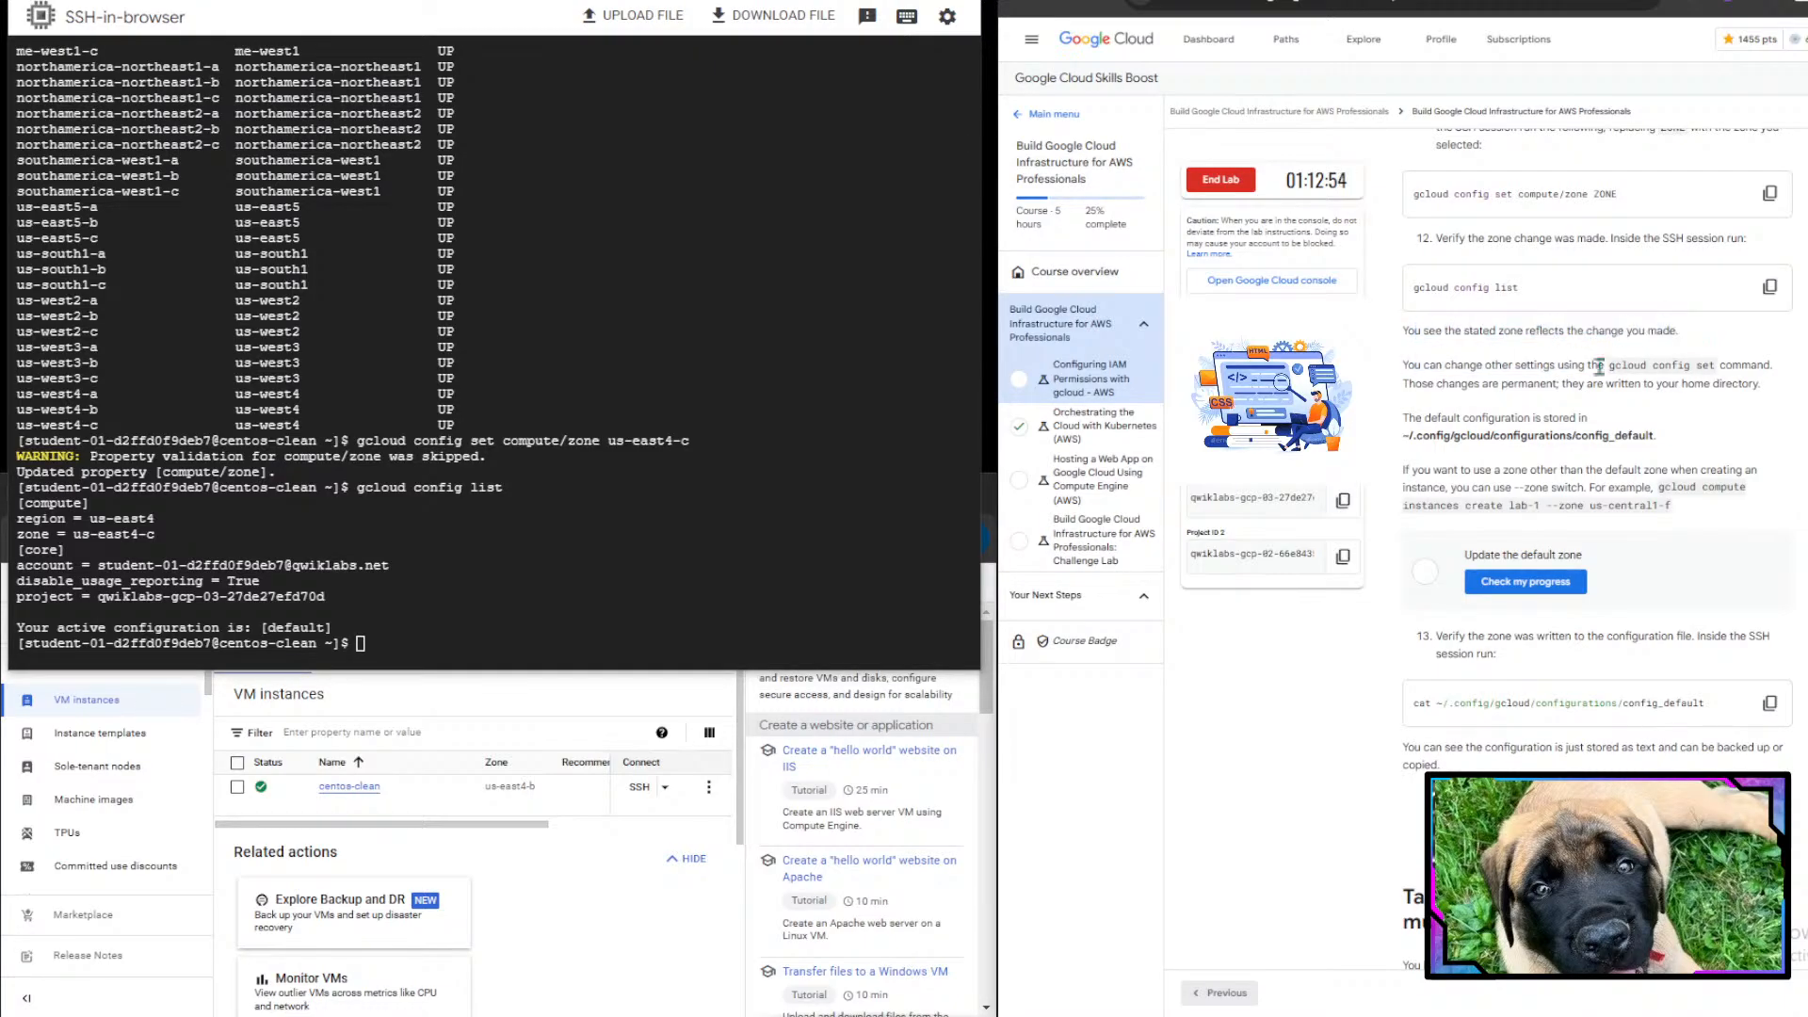
pyautogui.moveTo(1429, 366); pyautogui.dragTo(1770, 396)
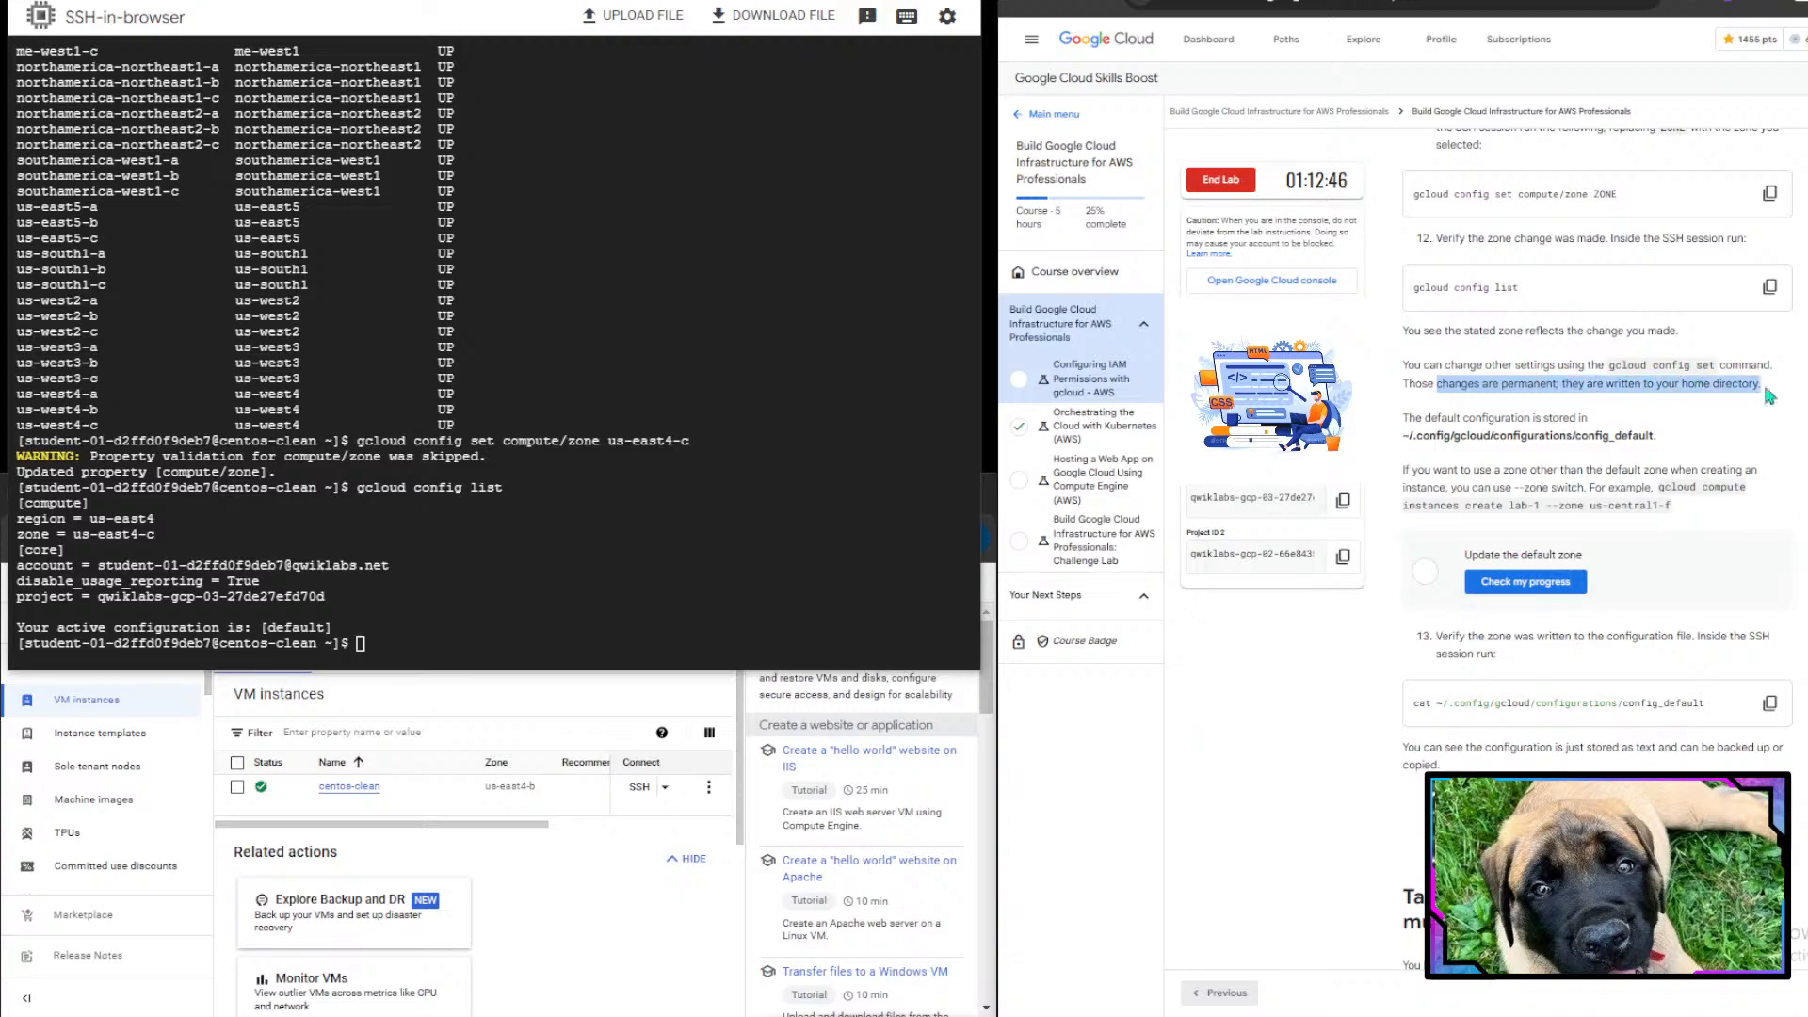
pyautogui.click(1771, 396)
pyautogui.scroll(-1, 1480, 496)
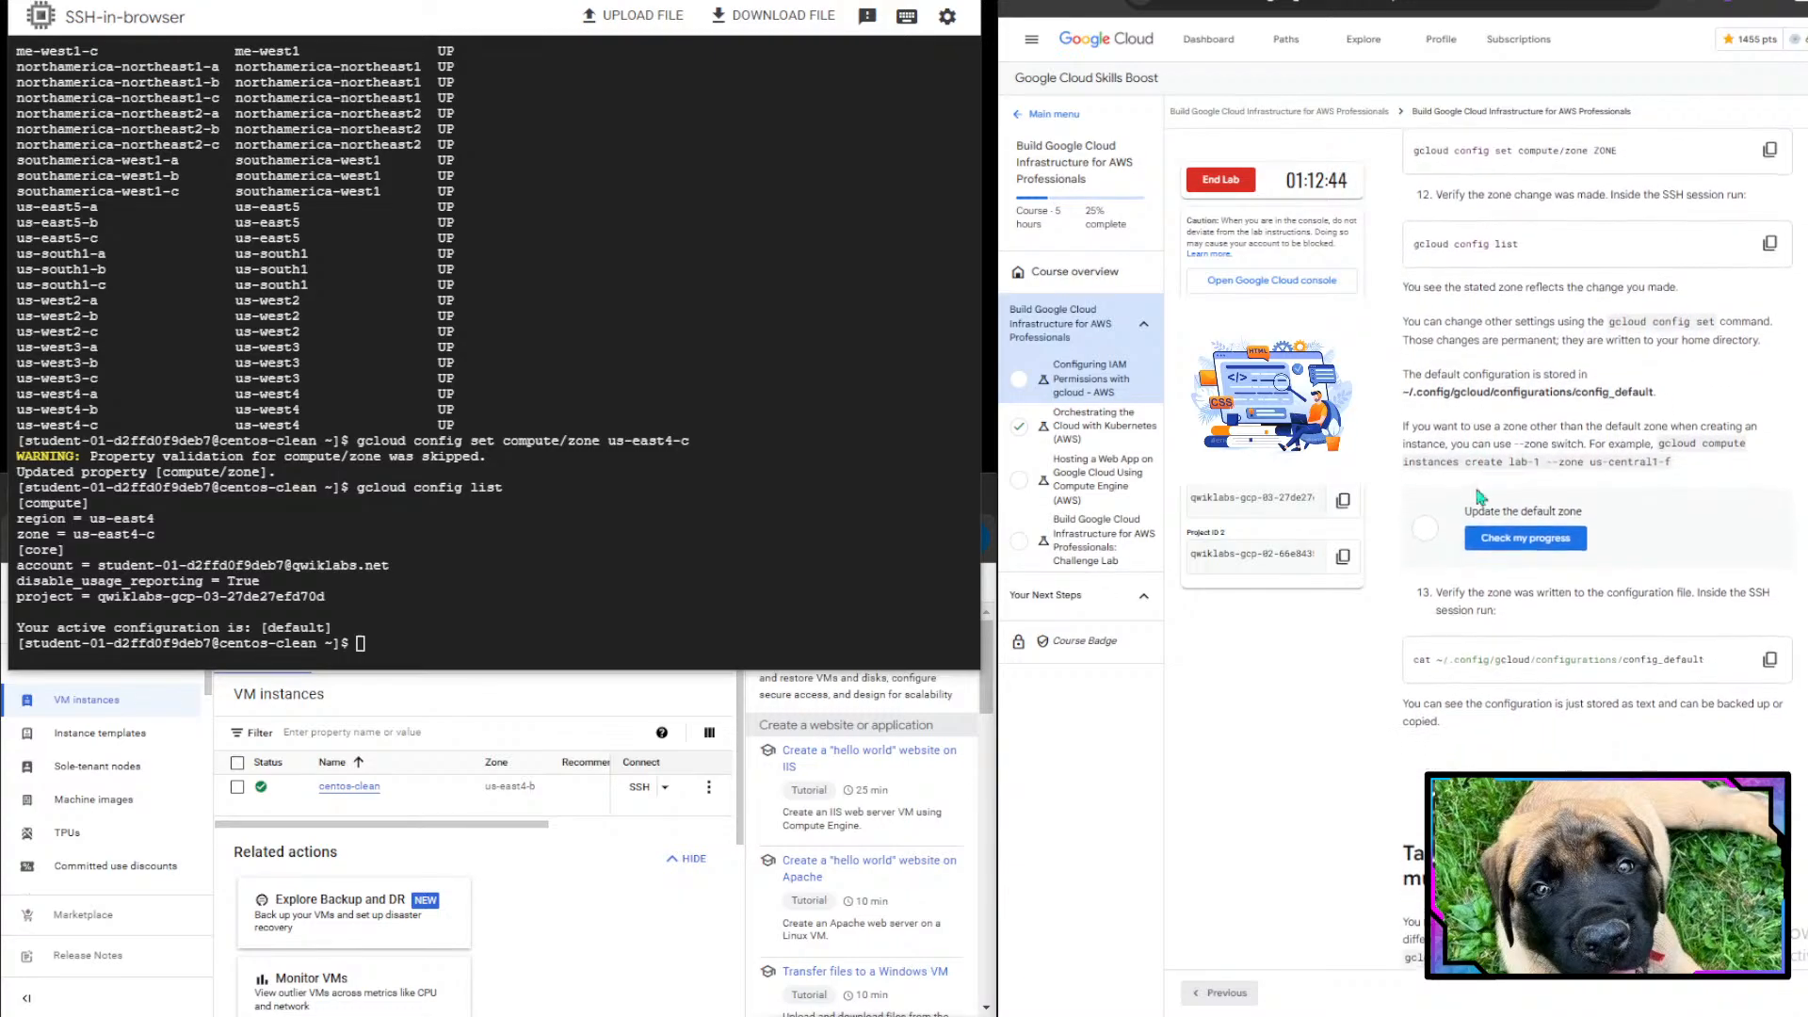
pyautogui.moveTo(1432, 393); pyautogui.dragTo(1601, 376)
pyautogui.click(1603, 377)
pyautogui.moveTo(1403, 392); pyautogui.dragTo(1698, 398)
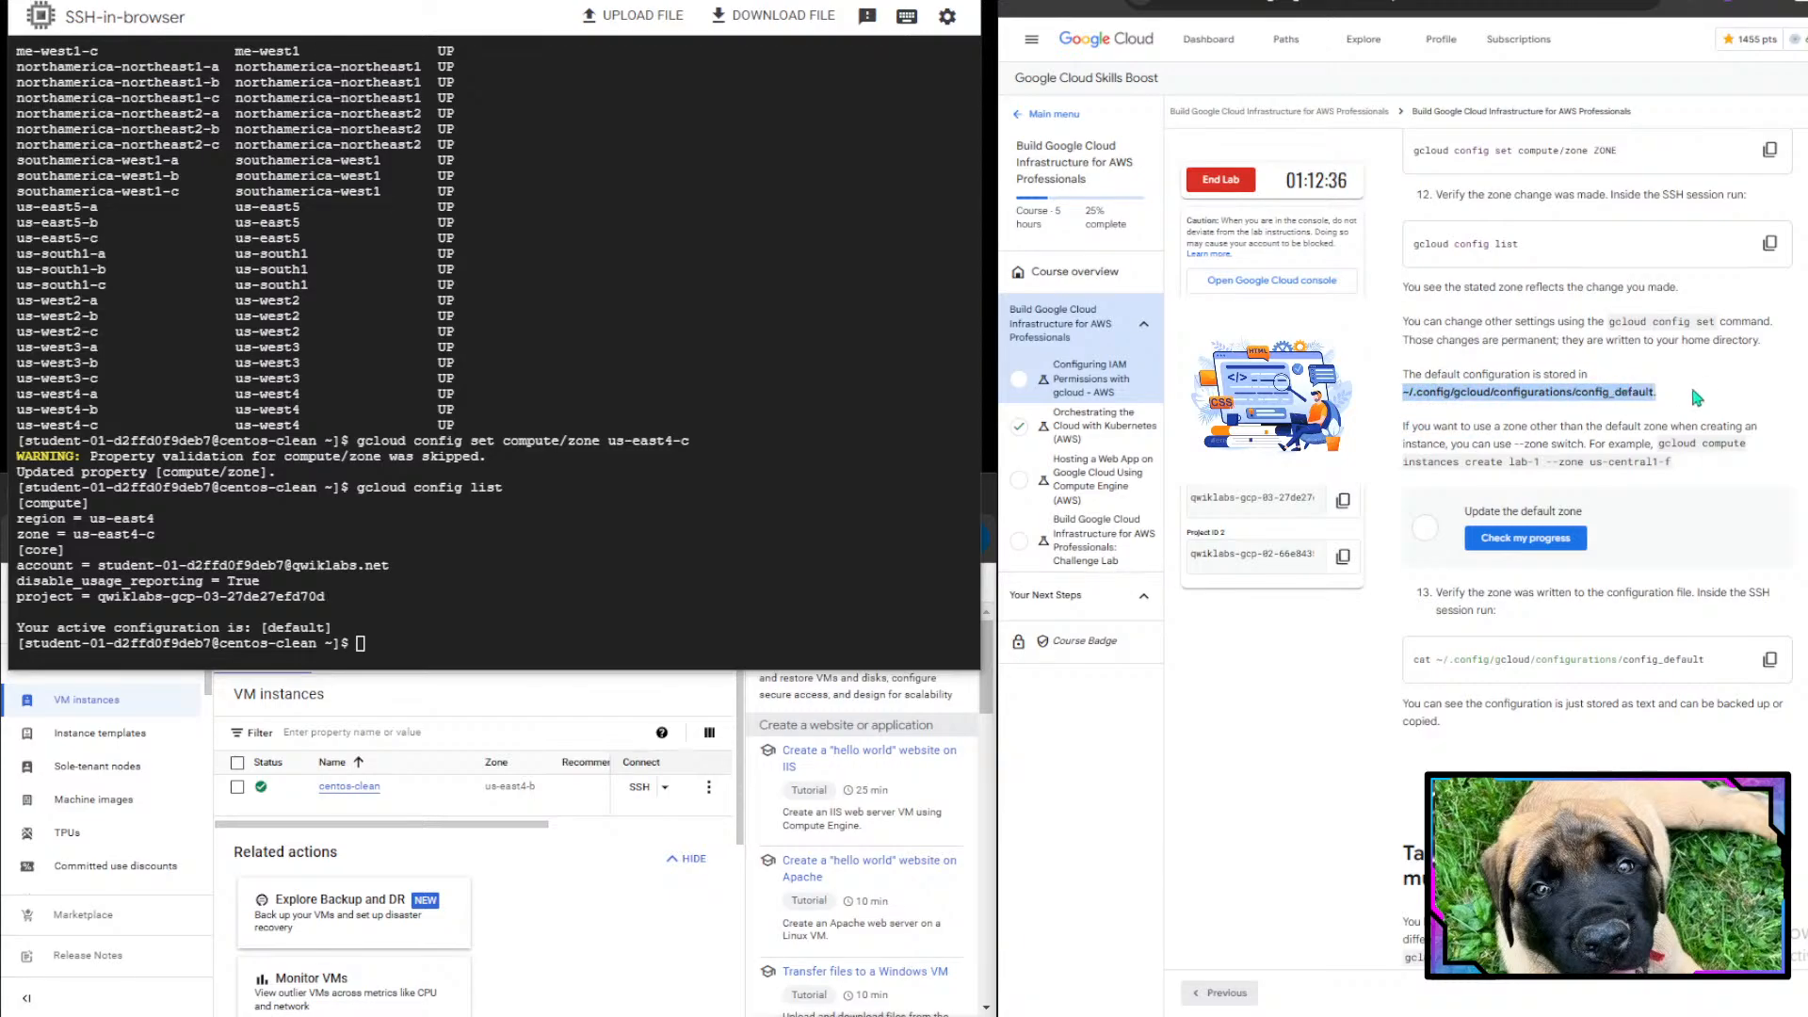
pyautogui.click(1697, 398)
# - Check progress for the Update the default zone task
pyautogui.scroll(-2, 1698, 398)
pyautogui.moveTo(1447, 250); pyautogui.dragTo(1553, 235)
pyautogui.click(1654, 269)
pyautogui.scroll(-1, 1736, 365)
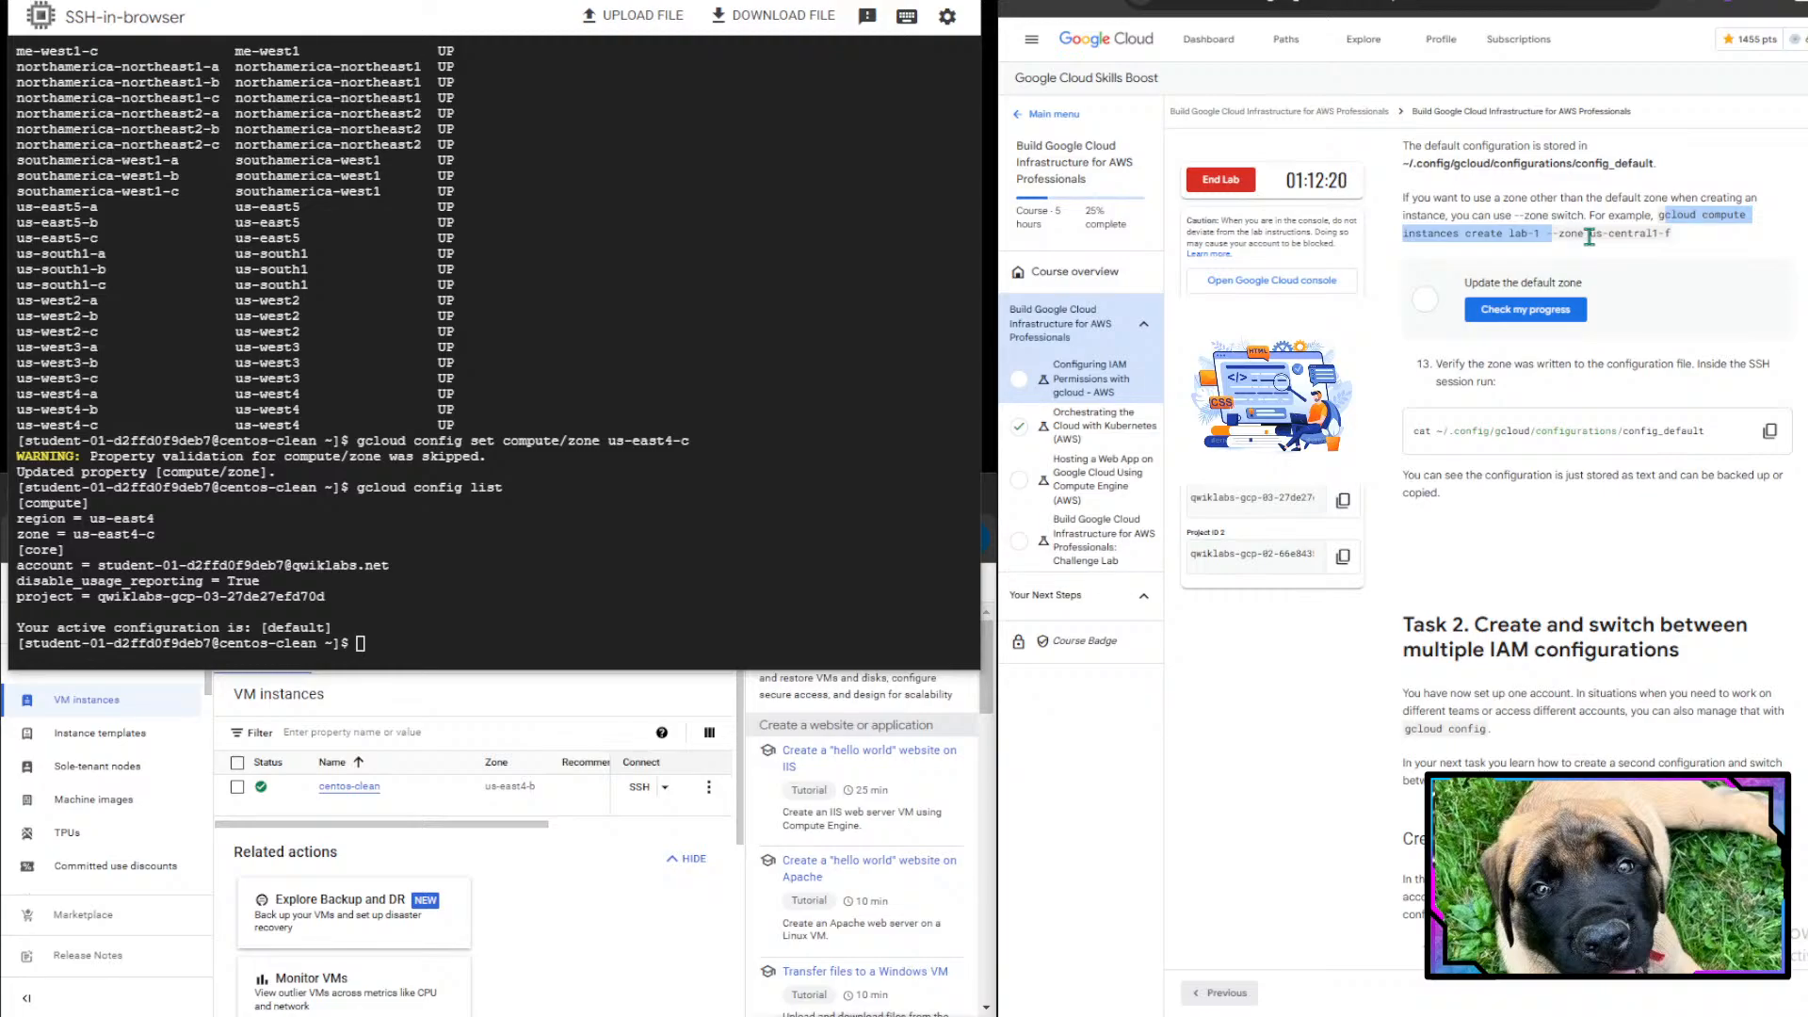
pyautogui.scroll(-1, 1697, 237)
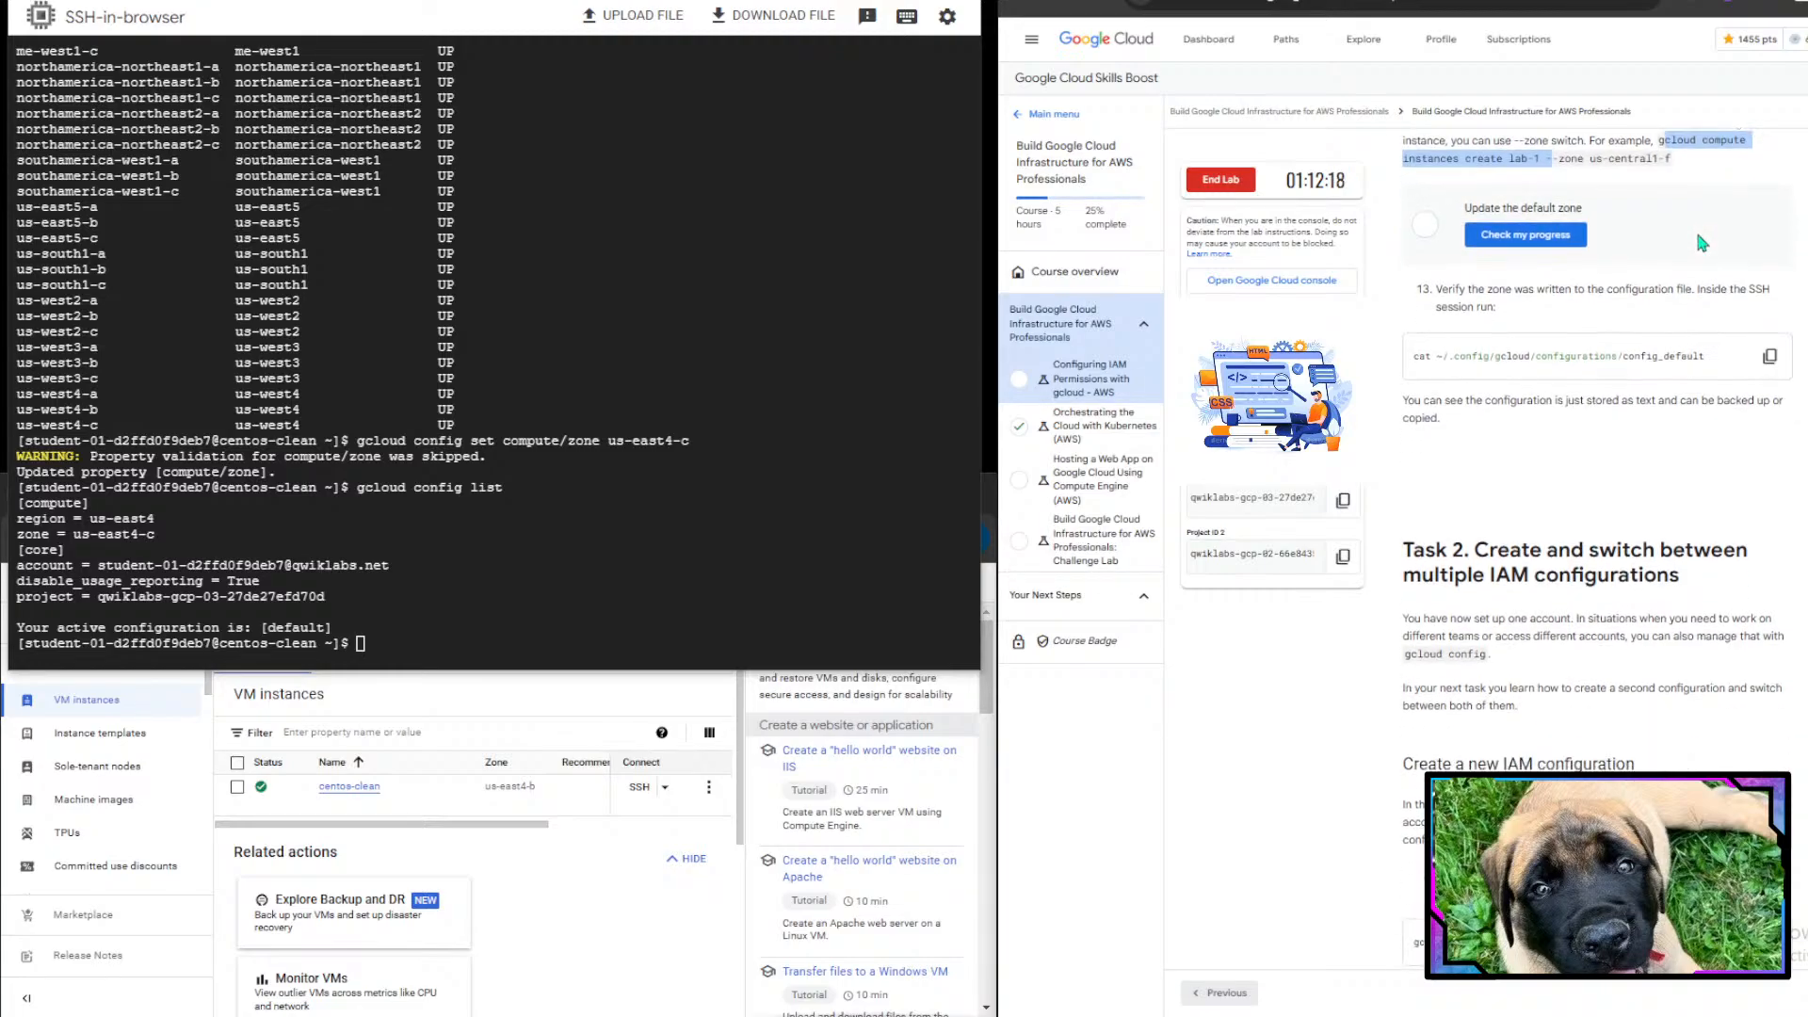
pyautogui.click(1667, 207)
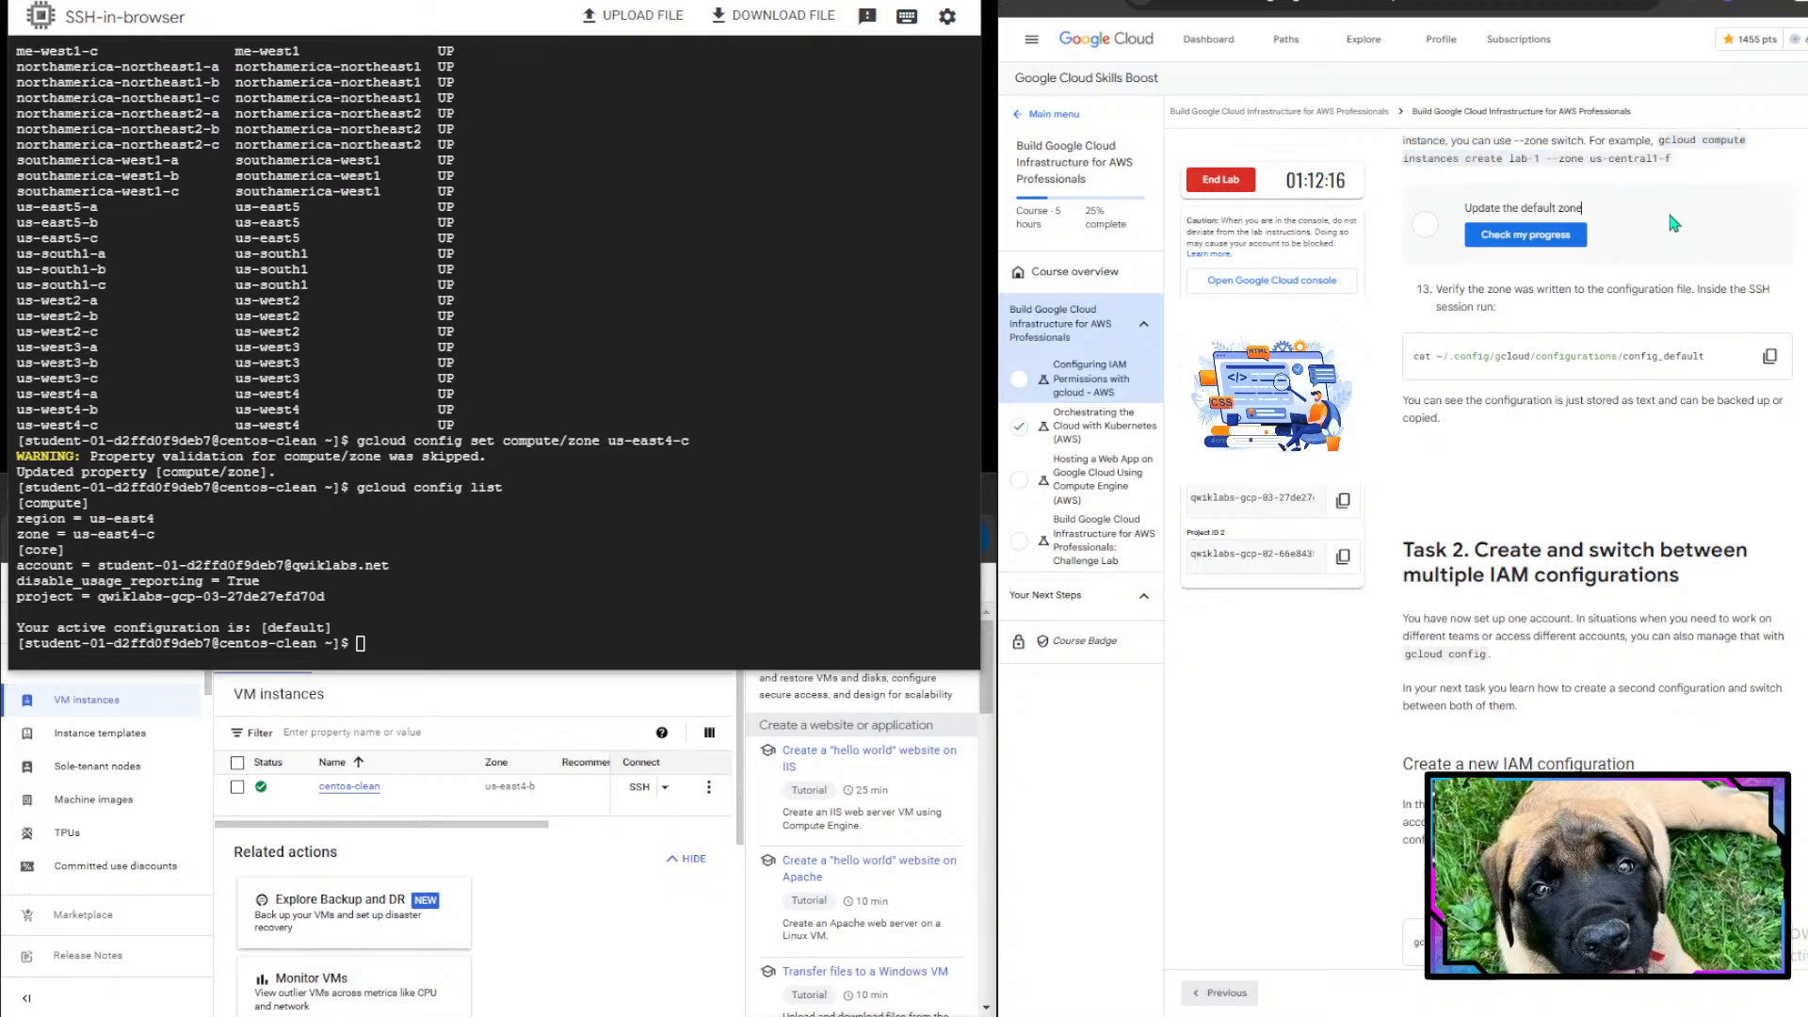
pyautogui.click(1485, 242)
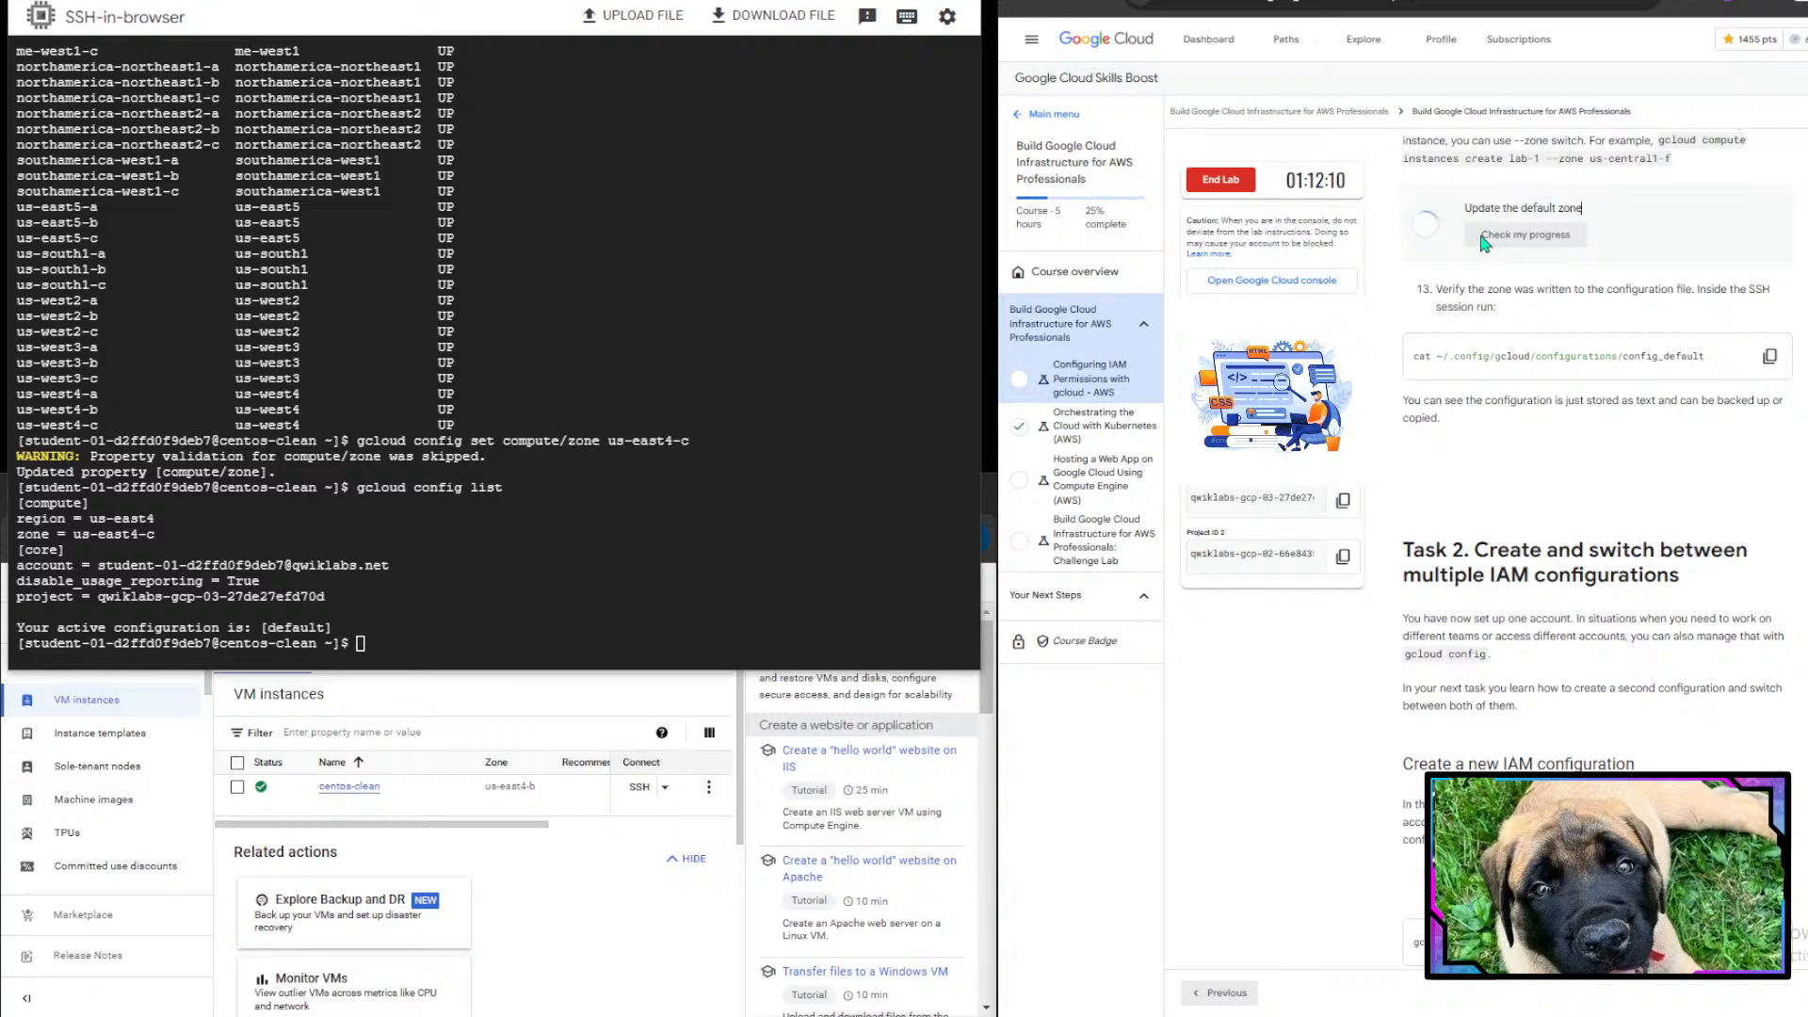
# - Display the default configuration file with cat ~/.config/gcloud/configurations/config_default
pyautogui.scroll(1, 1702, 546)
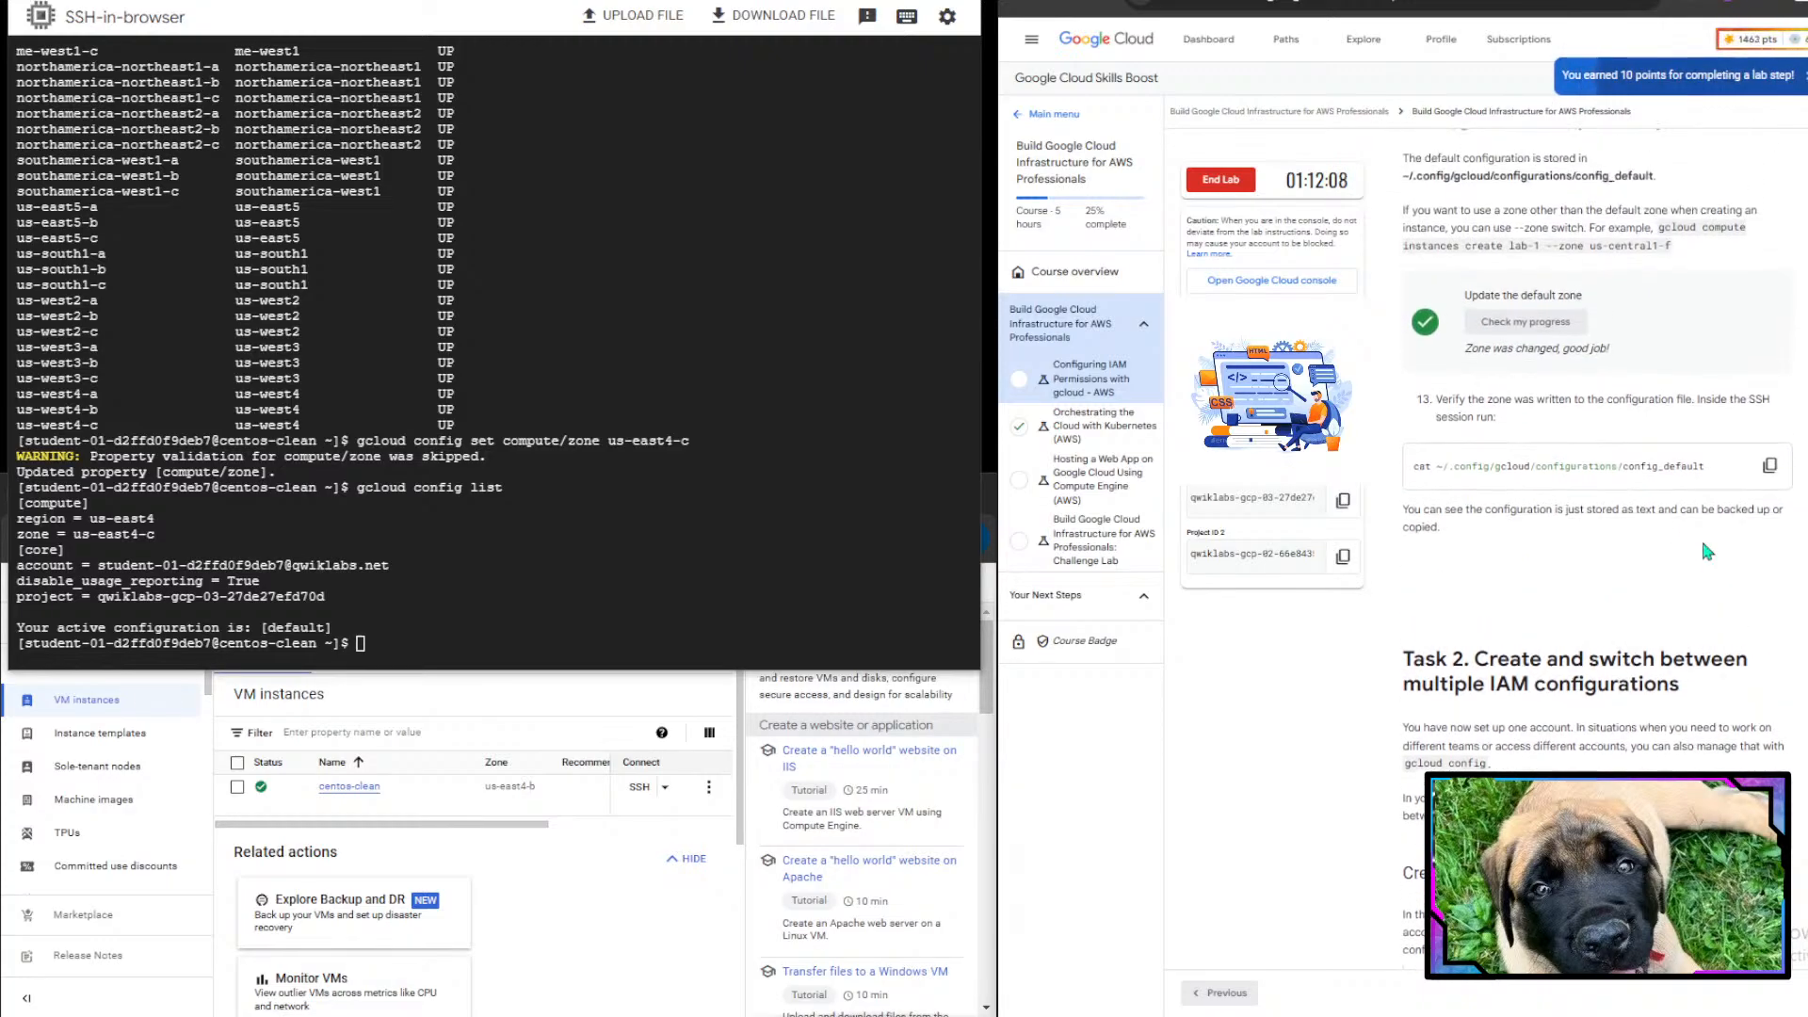
pyautogui.moveTo(1464, 297); pyautogui.dragTo(1602, 299)
pyautogui.click(1602, 300)
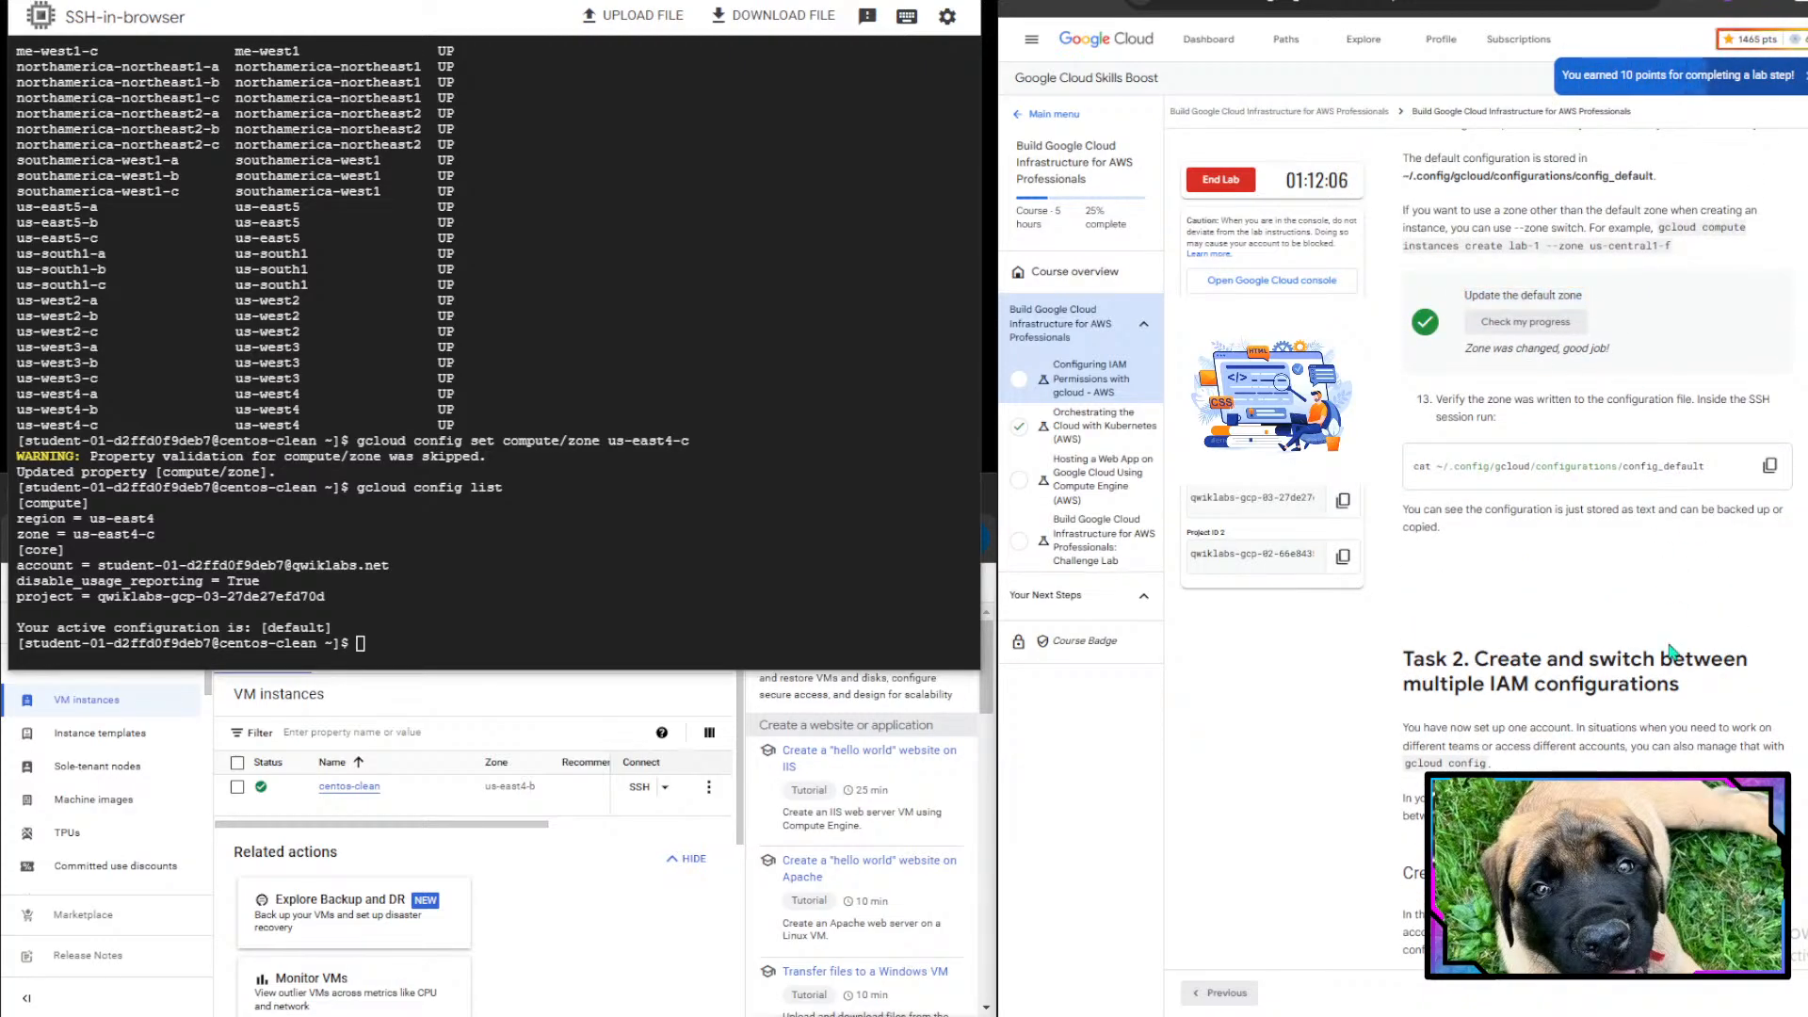
pyautogui.scroll(-2, 1669, 650)
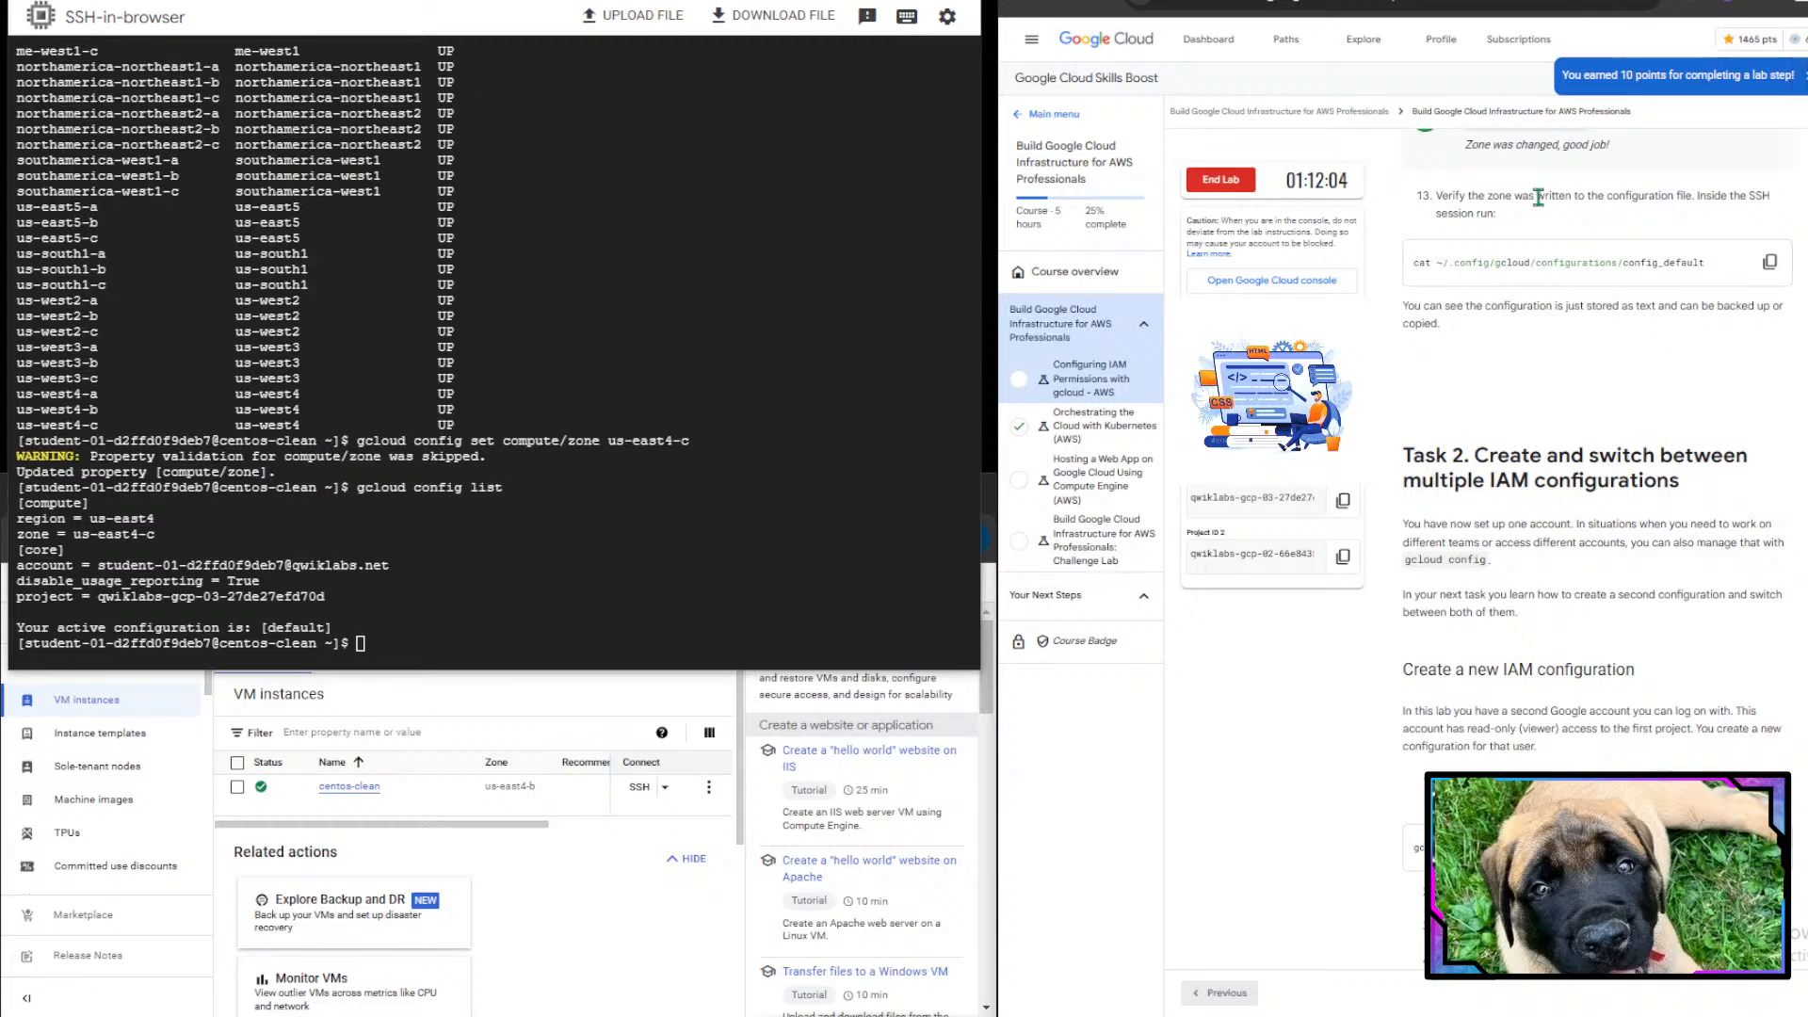
pyautogui.moveTo(1570, 196); pyautogui.dragTo(1771, 196)
pyautogui.click(1766, 196)
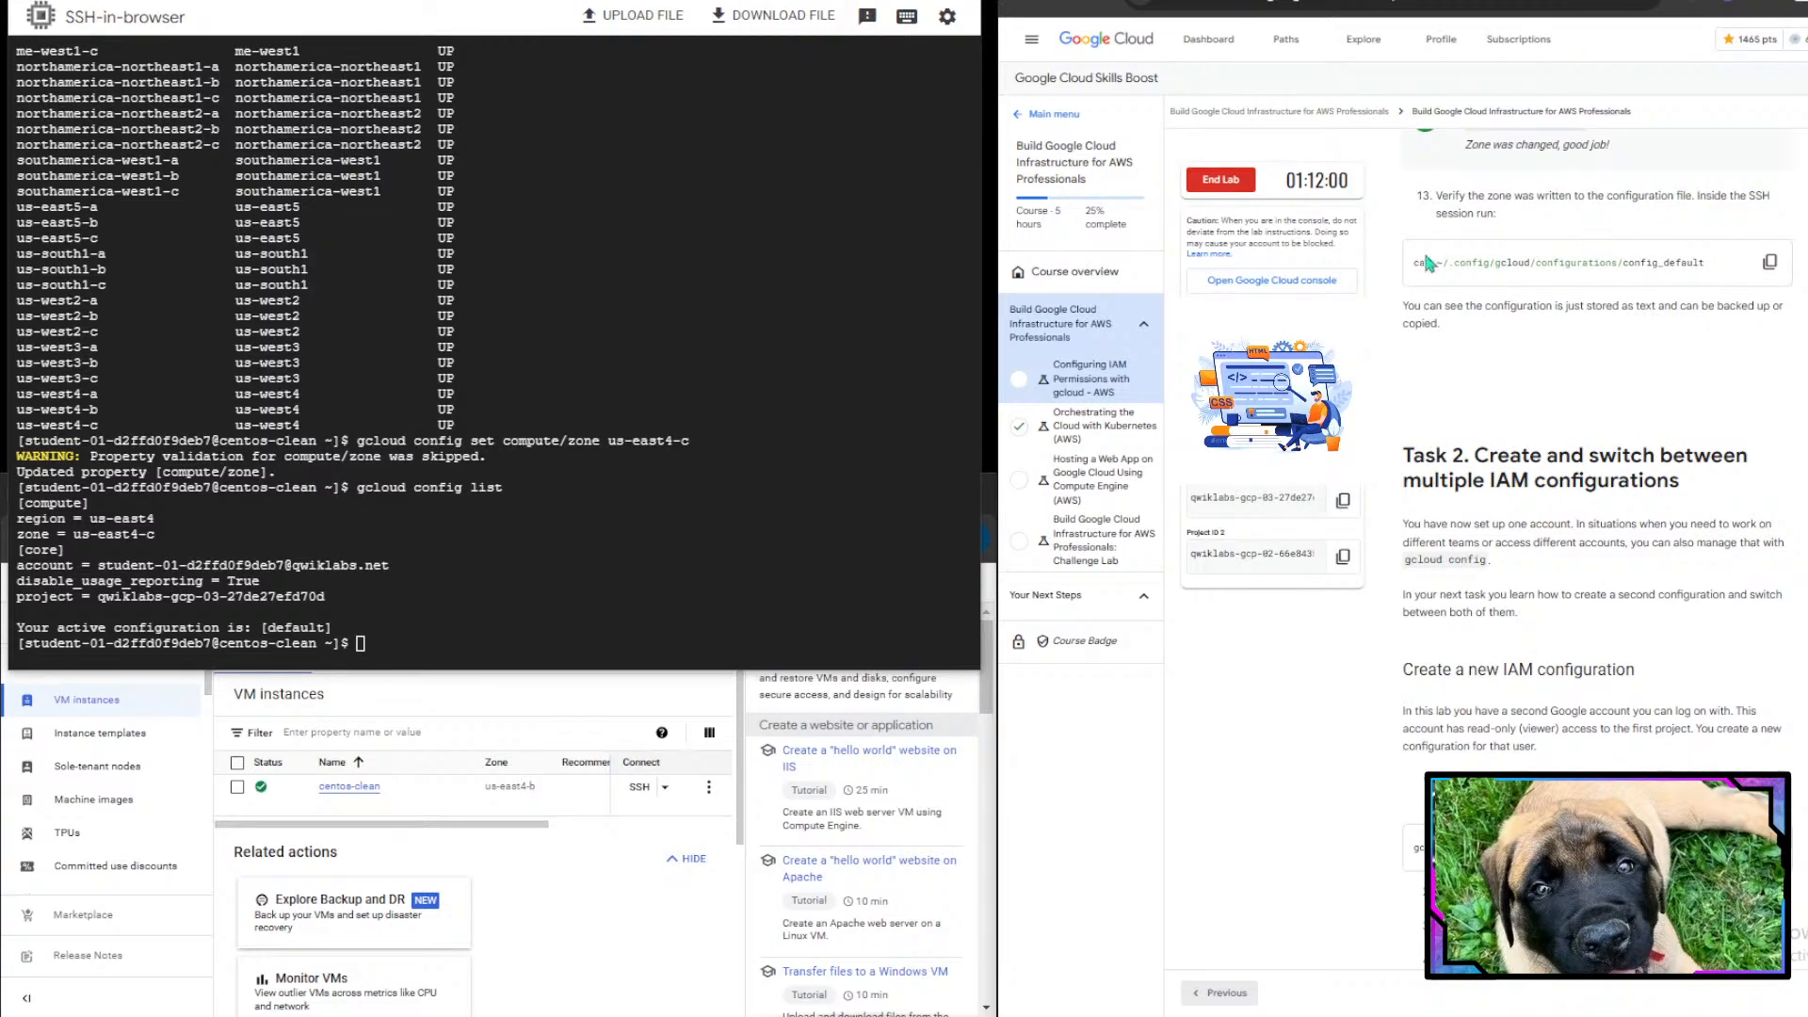
pyautogui.moveTo(1433, 279); pyautogui.dragTo(1623, 272)
pyautogui.click(1622, 272)
pyautogui.click(1770, 261)
pyautogui.hotkey('ctrl', 'v')
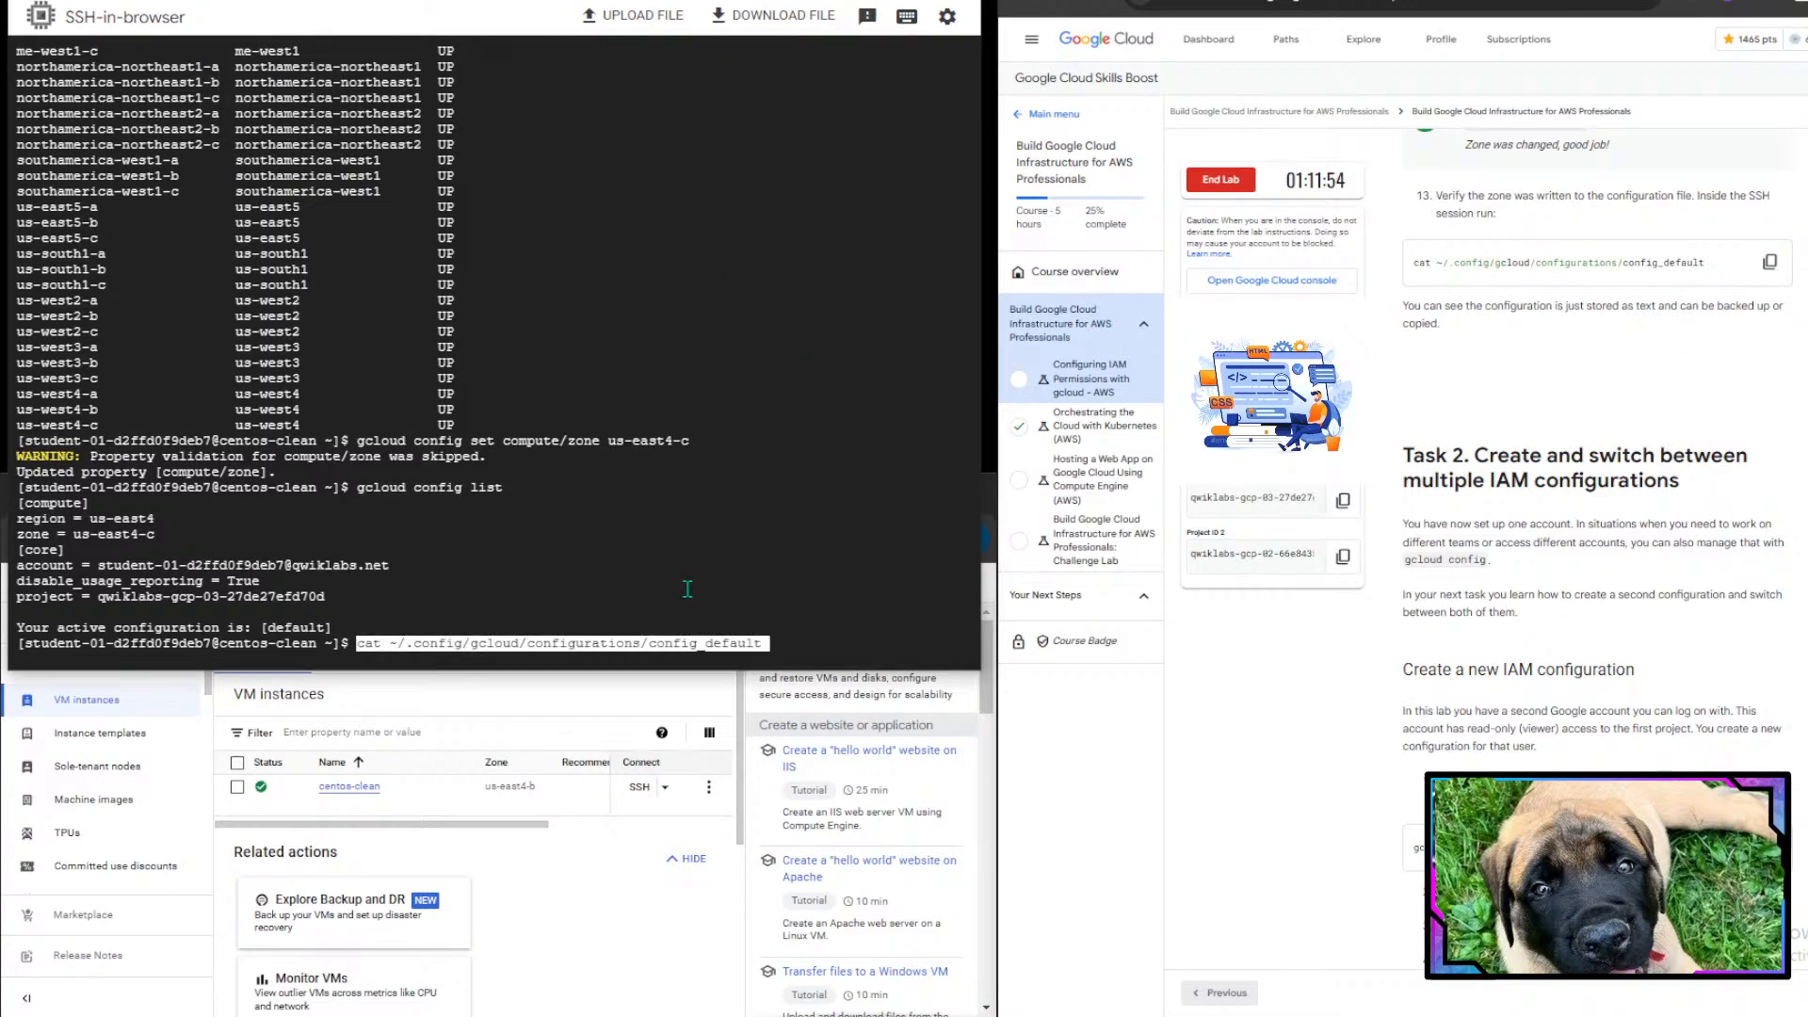
pyautogui.press('Return')
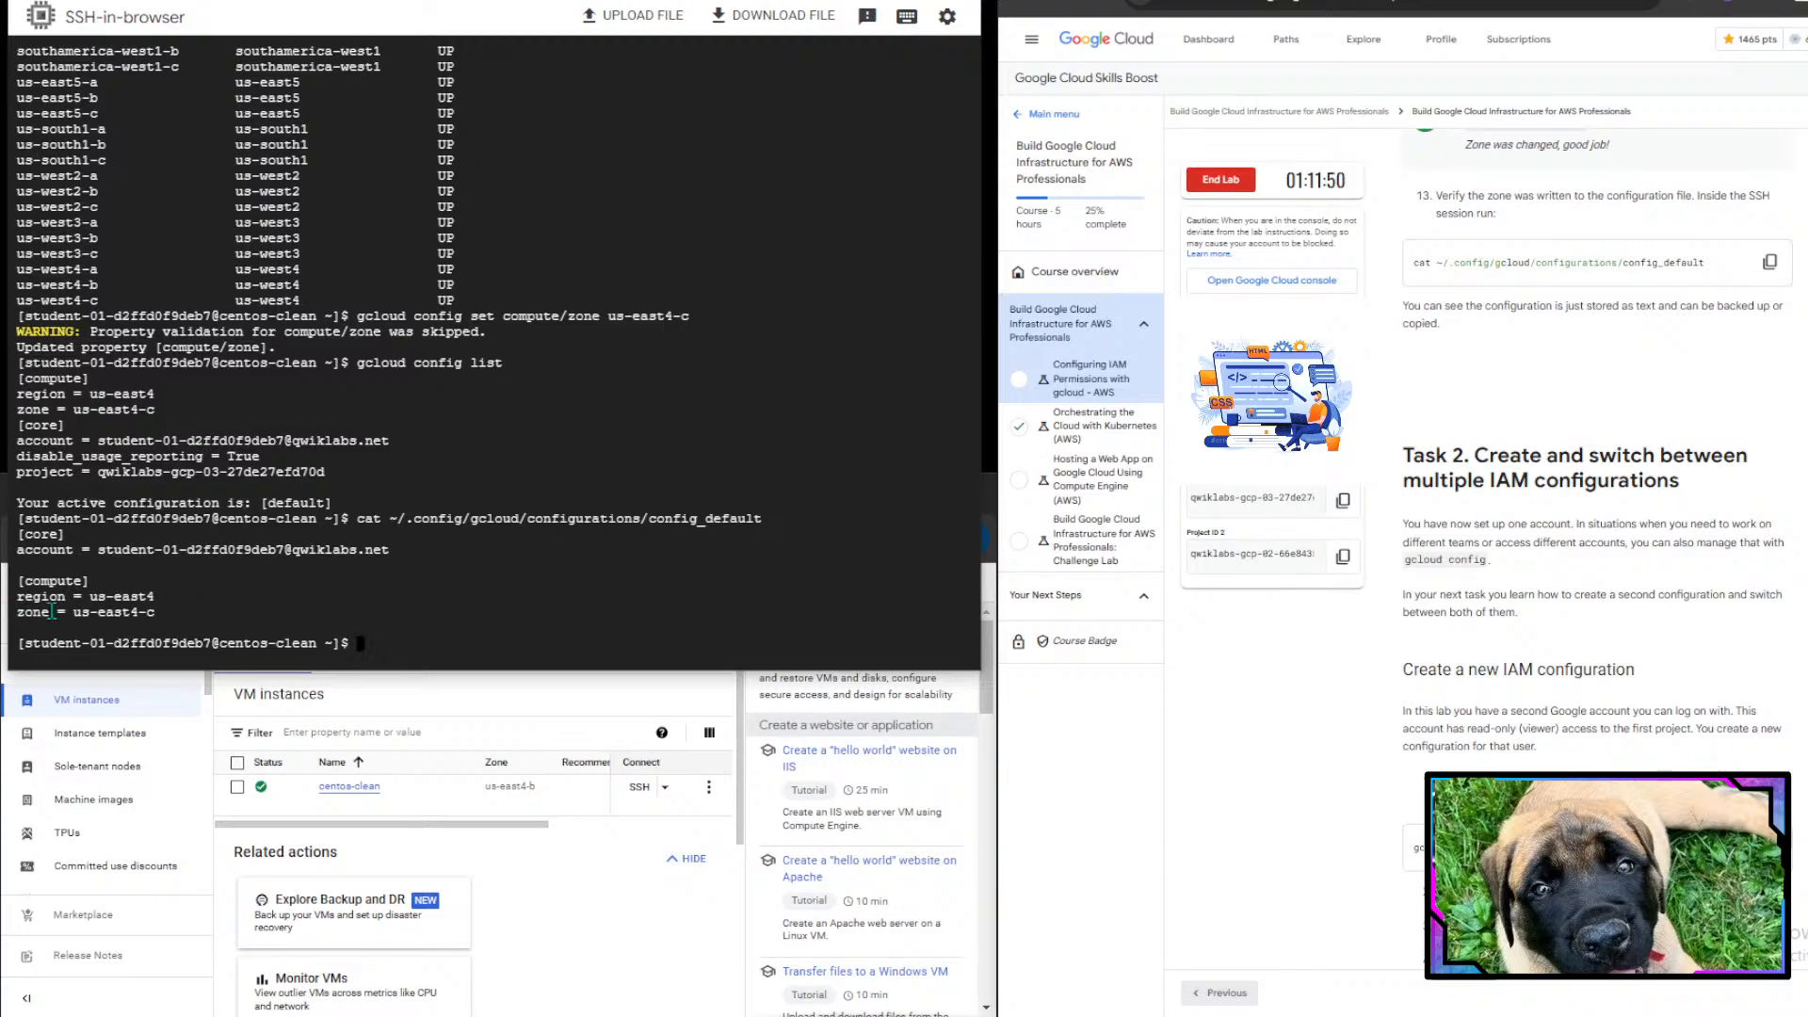
# - Read the Task 2 instructions for creating a new IAM configuration for the second user account
pyautogui.moveTo(57, 613); pyautogui.dragTo(179, 611)
pyautogui.click(179, 611)
pyautogui.scroll(-3, 1587, 613)
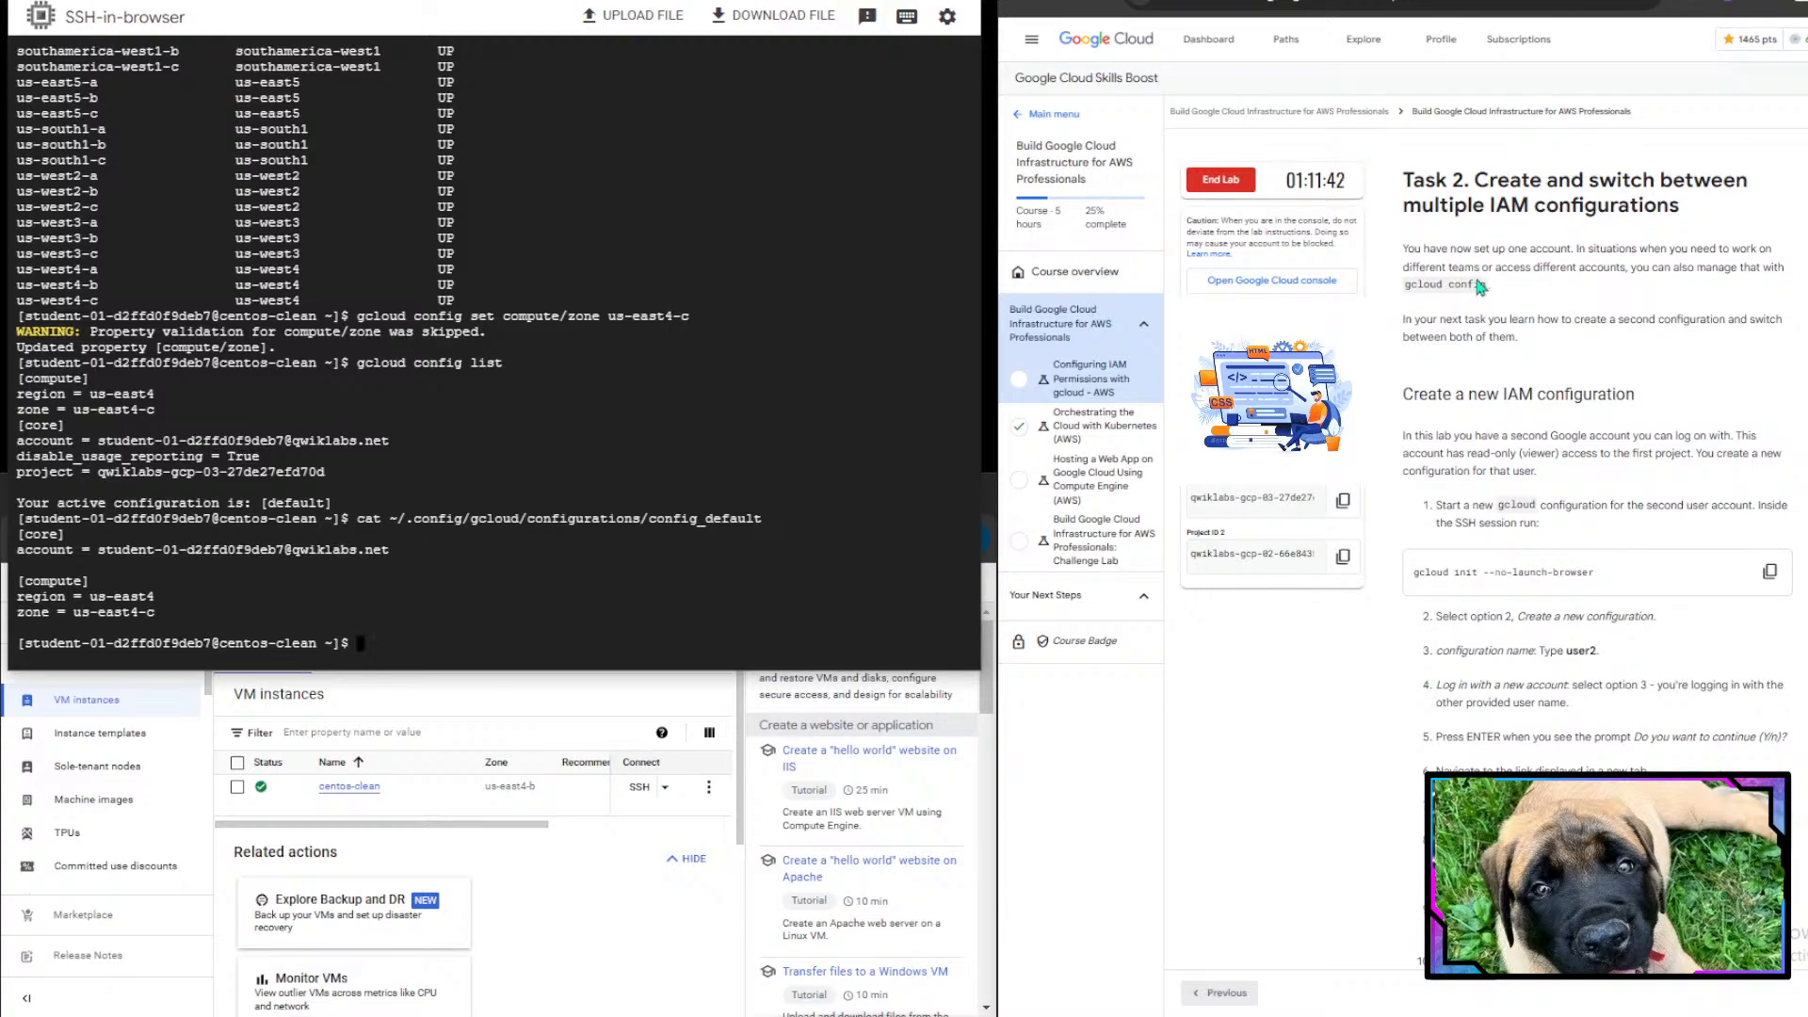
pyautogui.scroll(-1, 1480, 285)
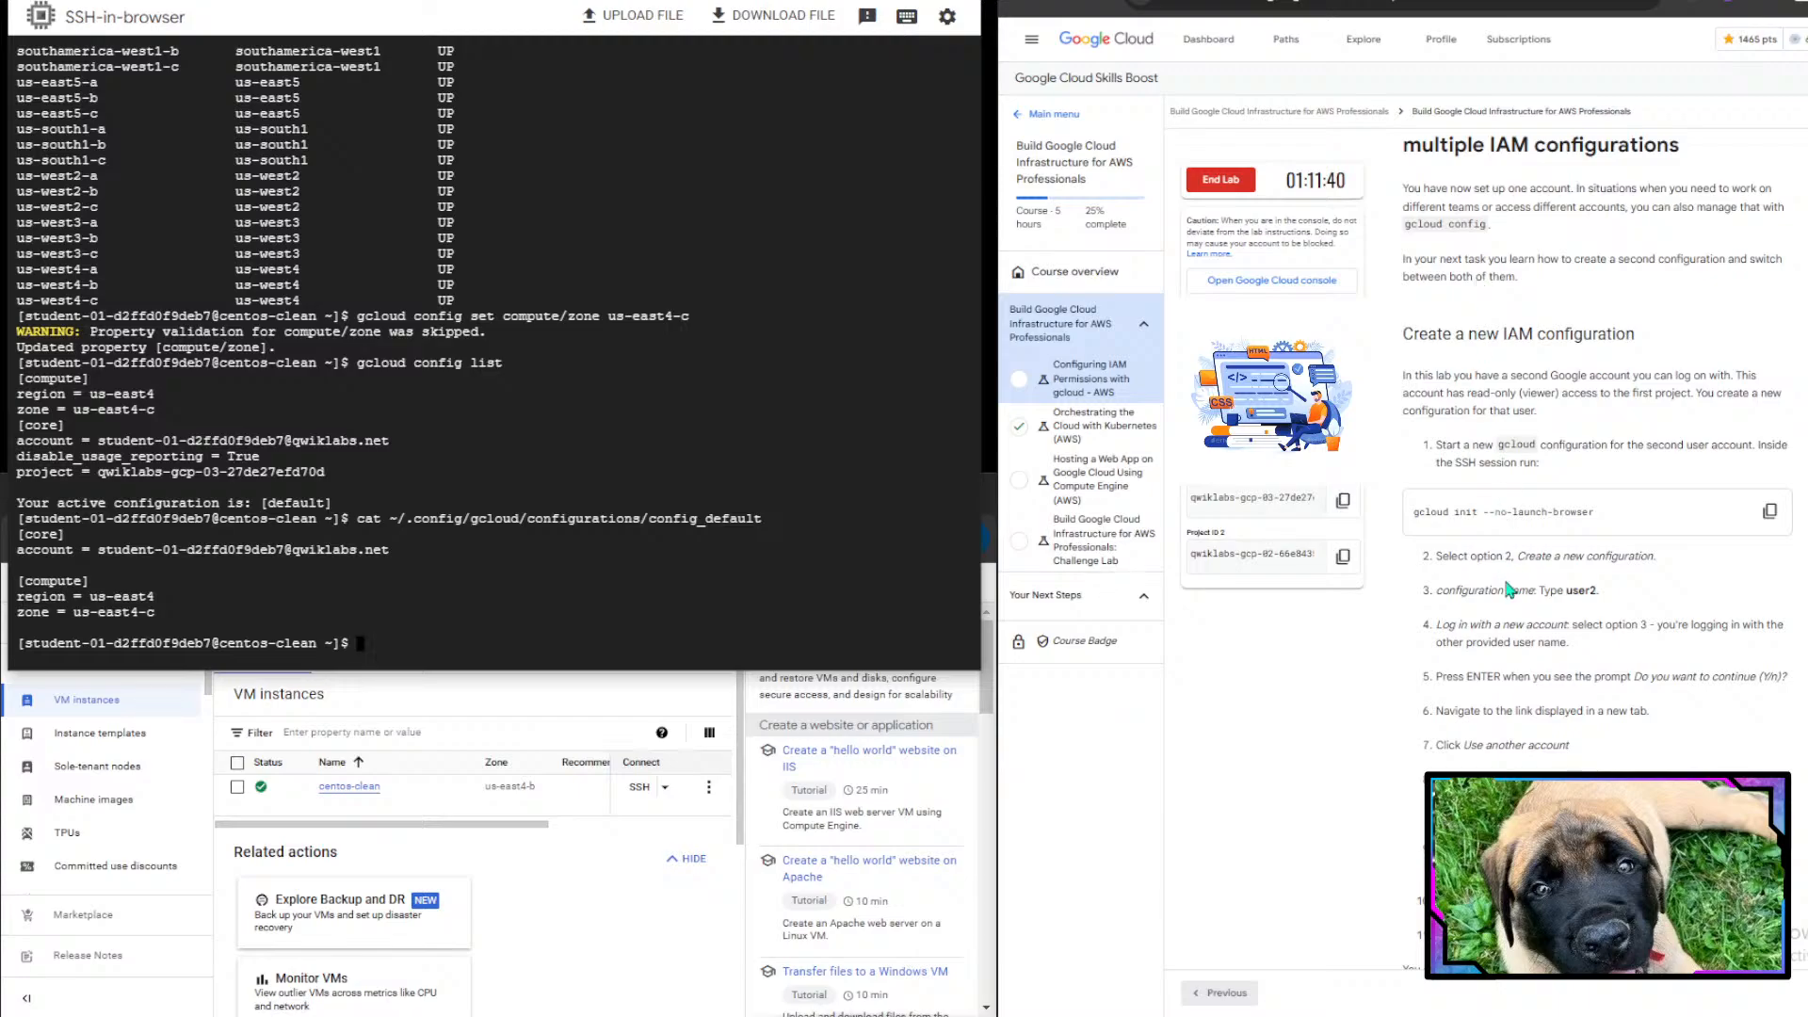
pyautogui.scroll(-1, 1509, 589)
pyautogui.scroll(1, 1509, 588)
pyautogui.scroll(1, 1509, 588)
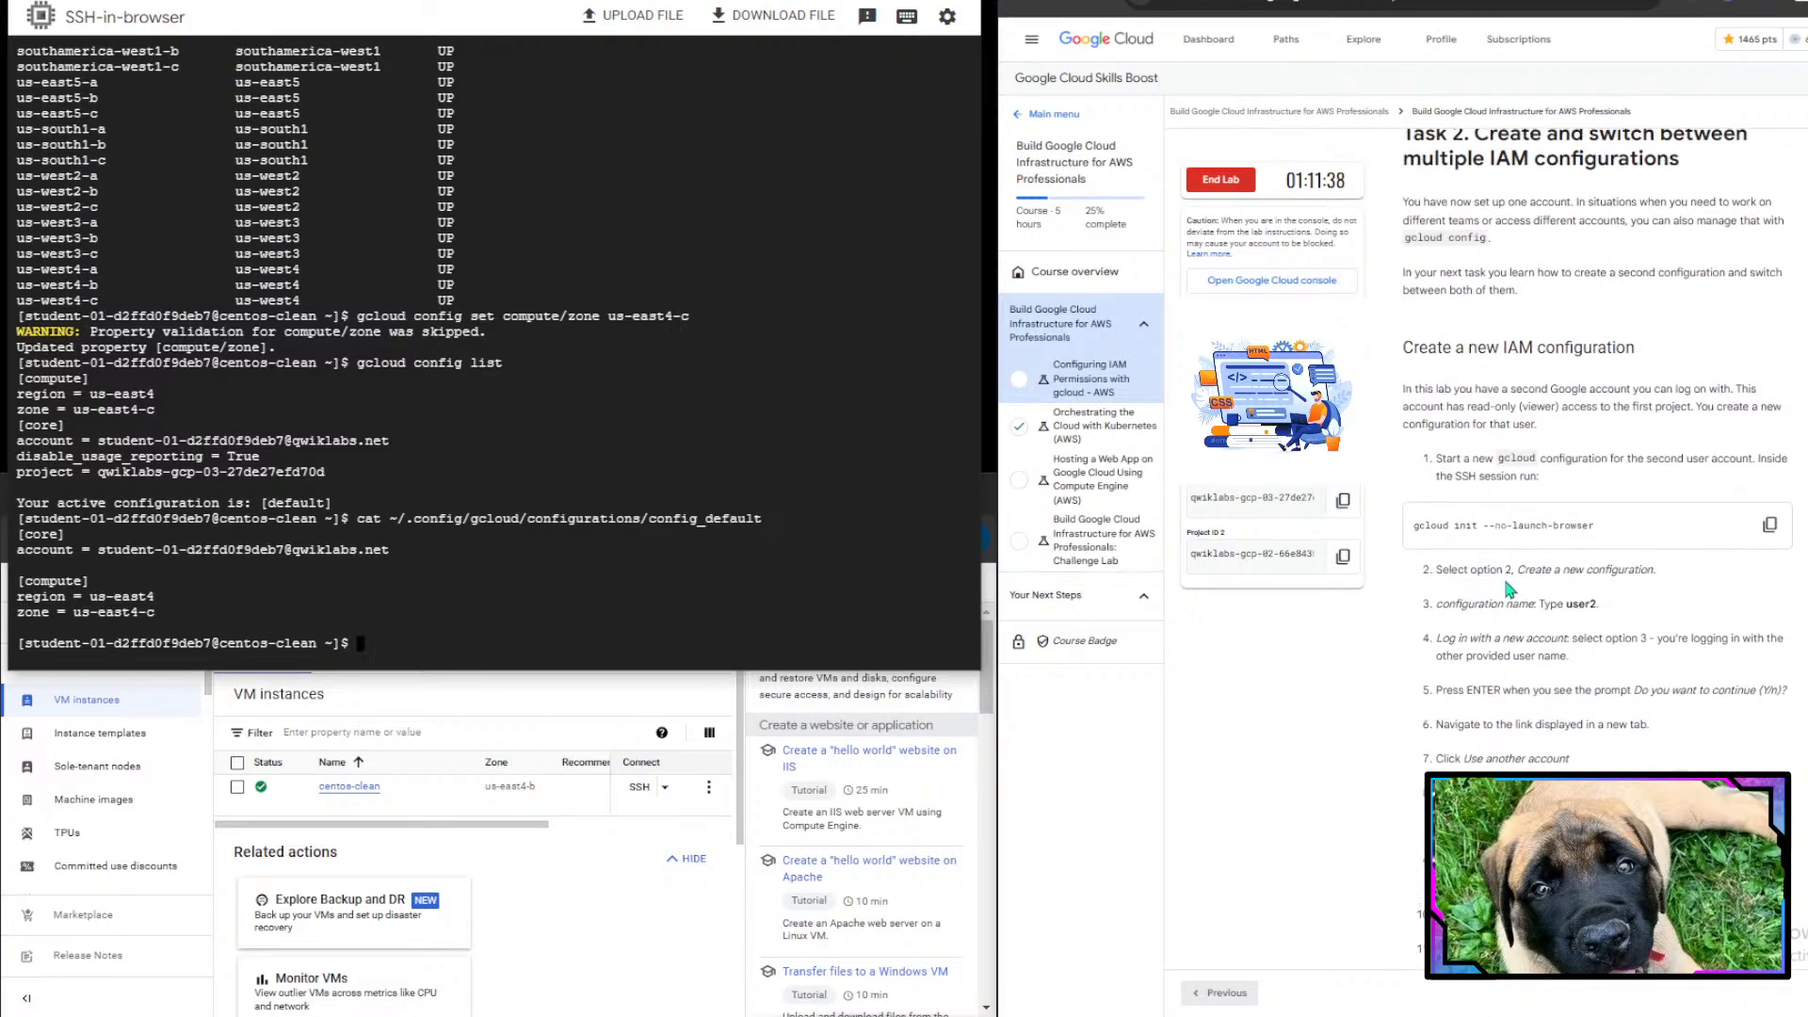
pyautogui.moveTo(1413, 201); pyautogui.dragTo(1703, 220)
pyautogui.click(1618, 221)
pyautogui.click(1703, 219)
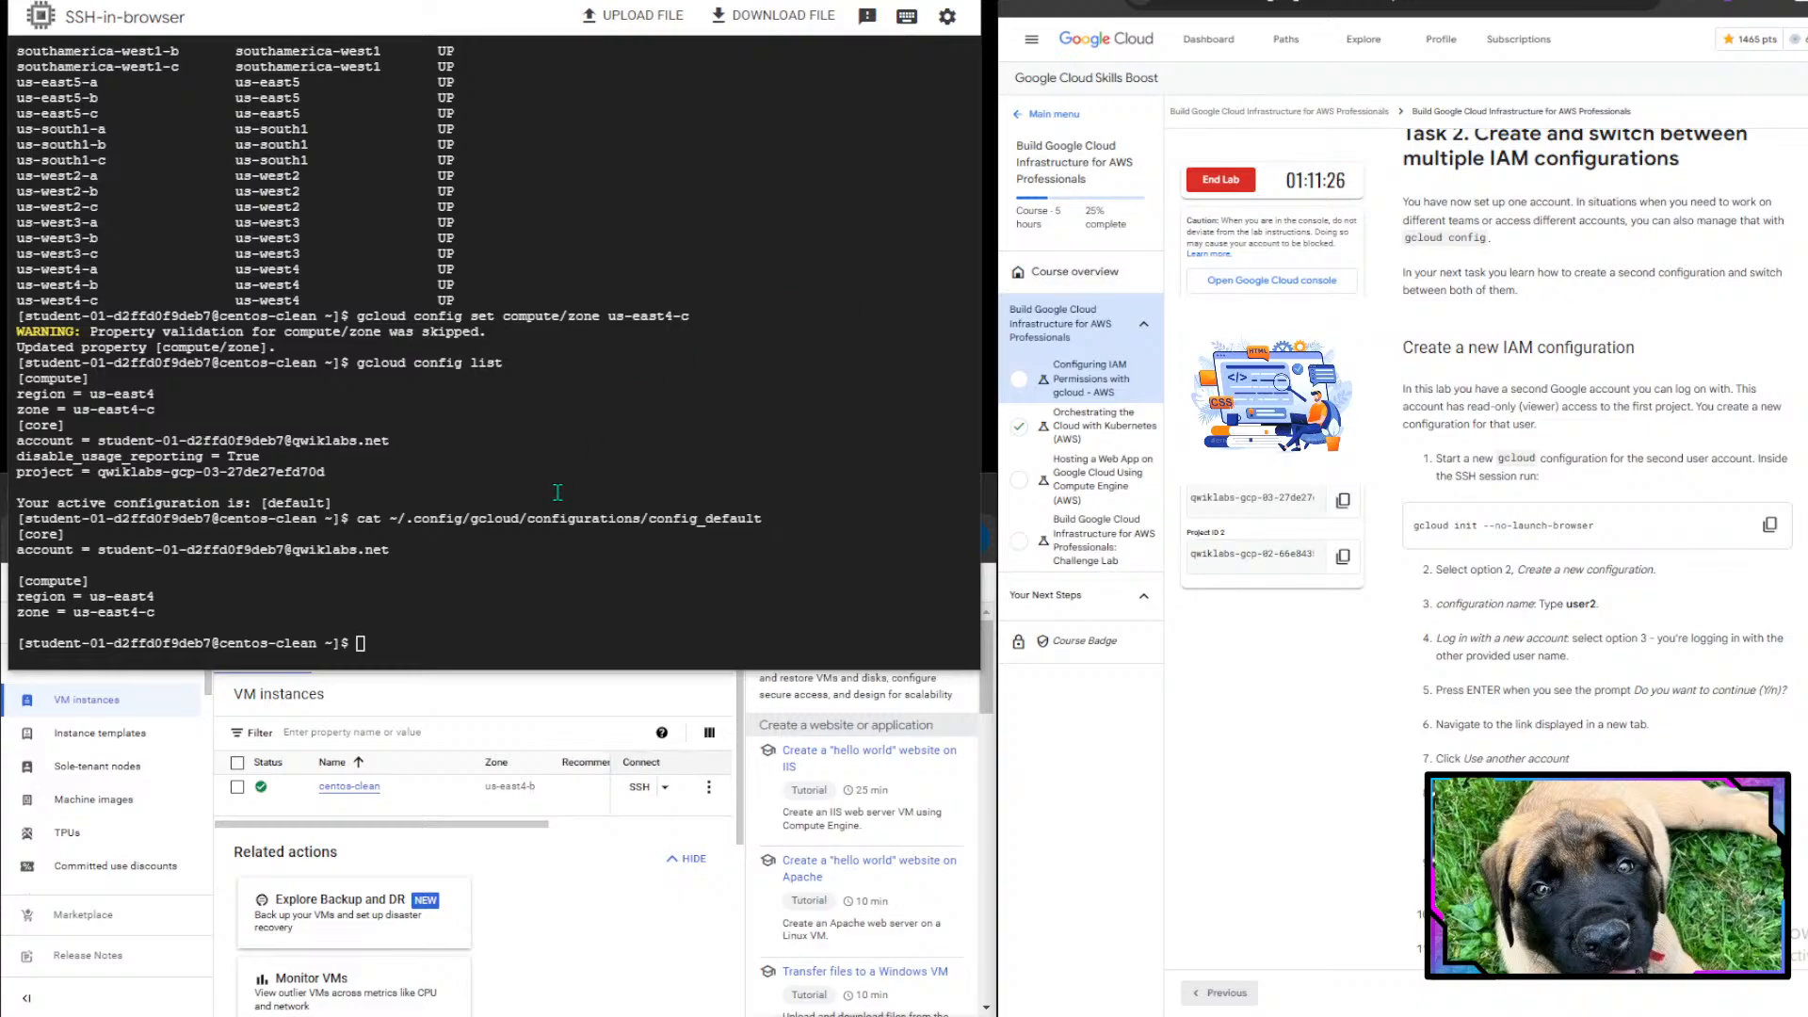
pyautogui.scroll(-1, 1554, 344)
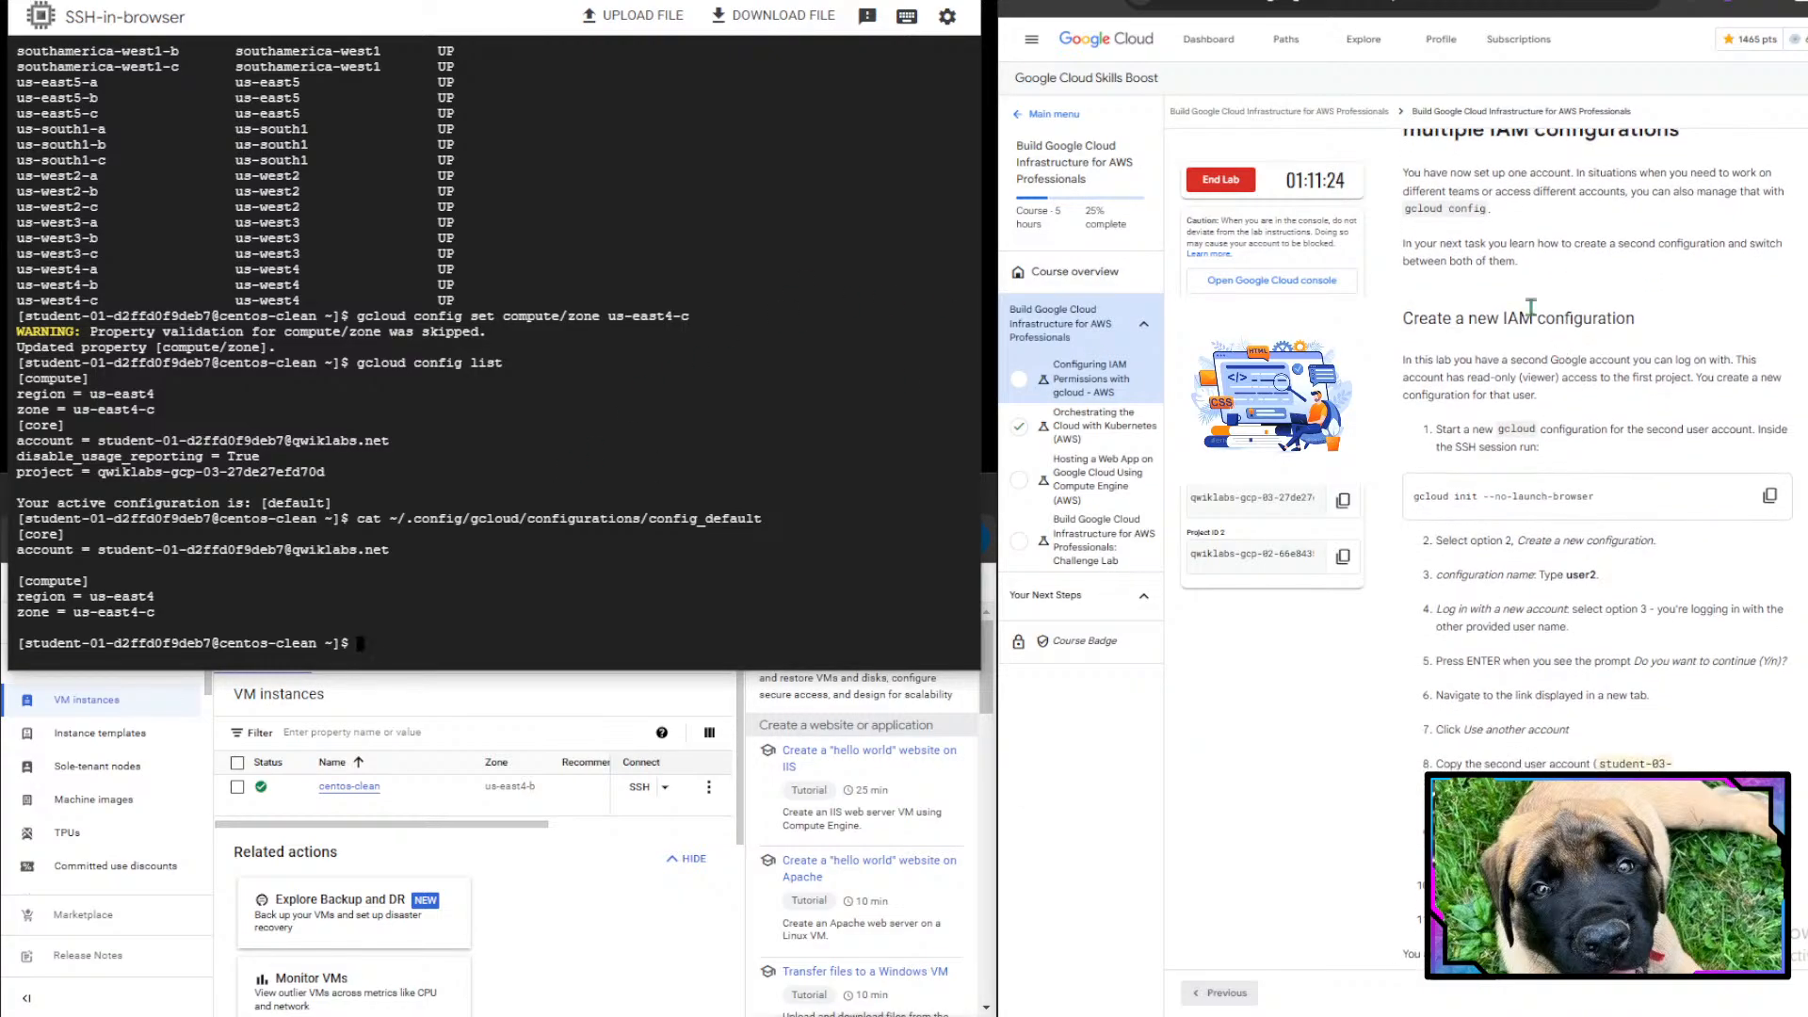
pyautogui.moveTo(1457, 245); pyautogui.dragTo(1703, 245)
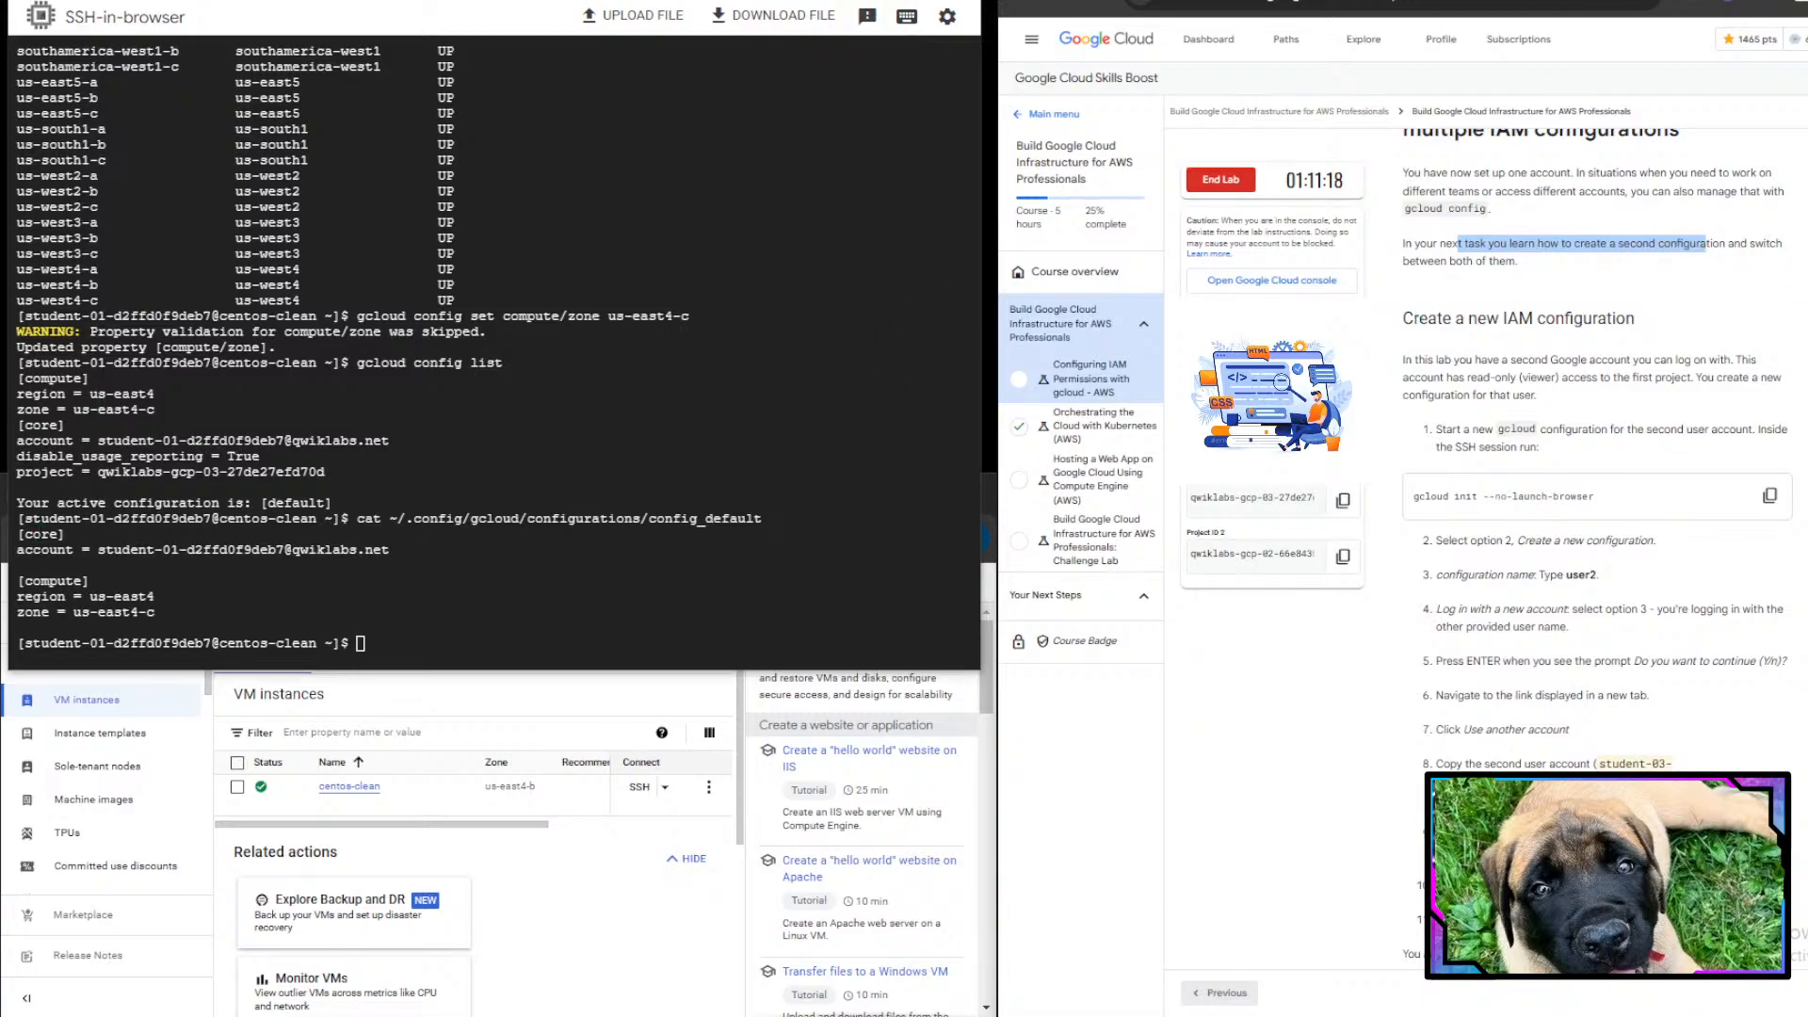
pyautogui.scroll(-3, 1554, 662)
pyautogui.scroll(2, 1554, 661)
pyautogui.scroll(-1, 1553, 661)
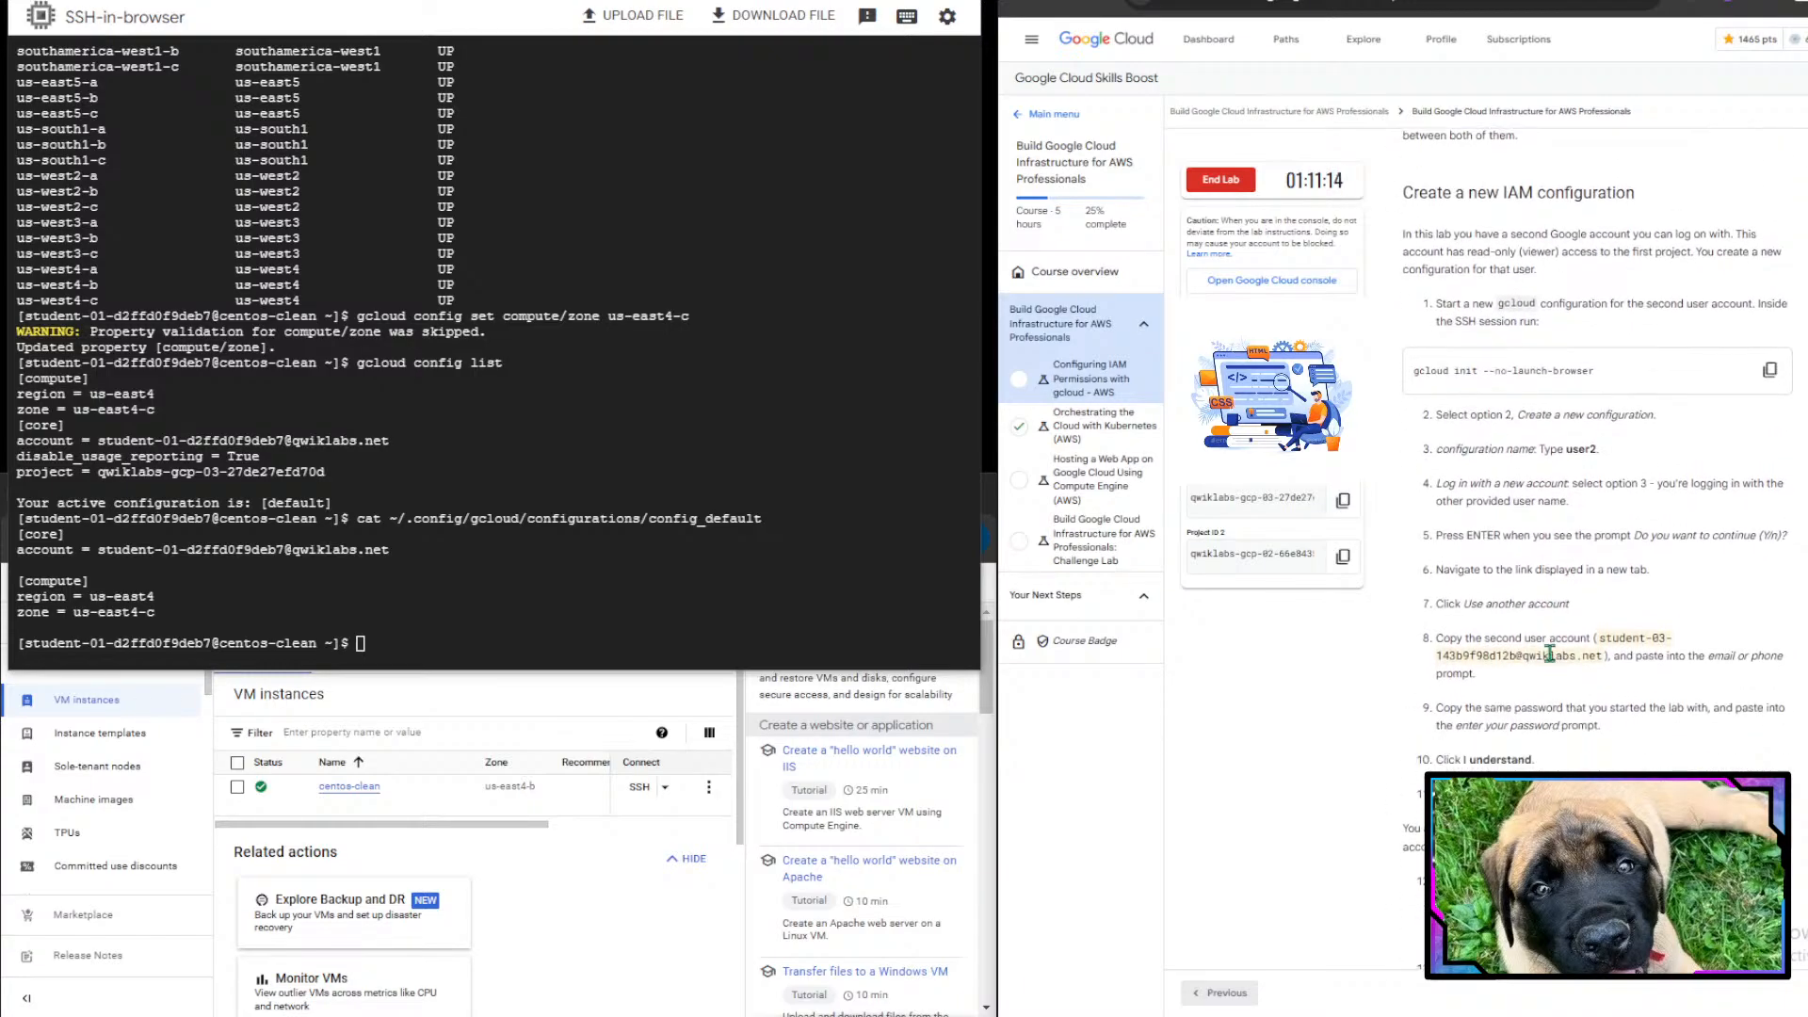
pyautogui.moveTo(1376, 212); pyautogui.dragTo(1617, 215)
pyautogui.scroll(-1, 1617, 215)
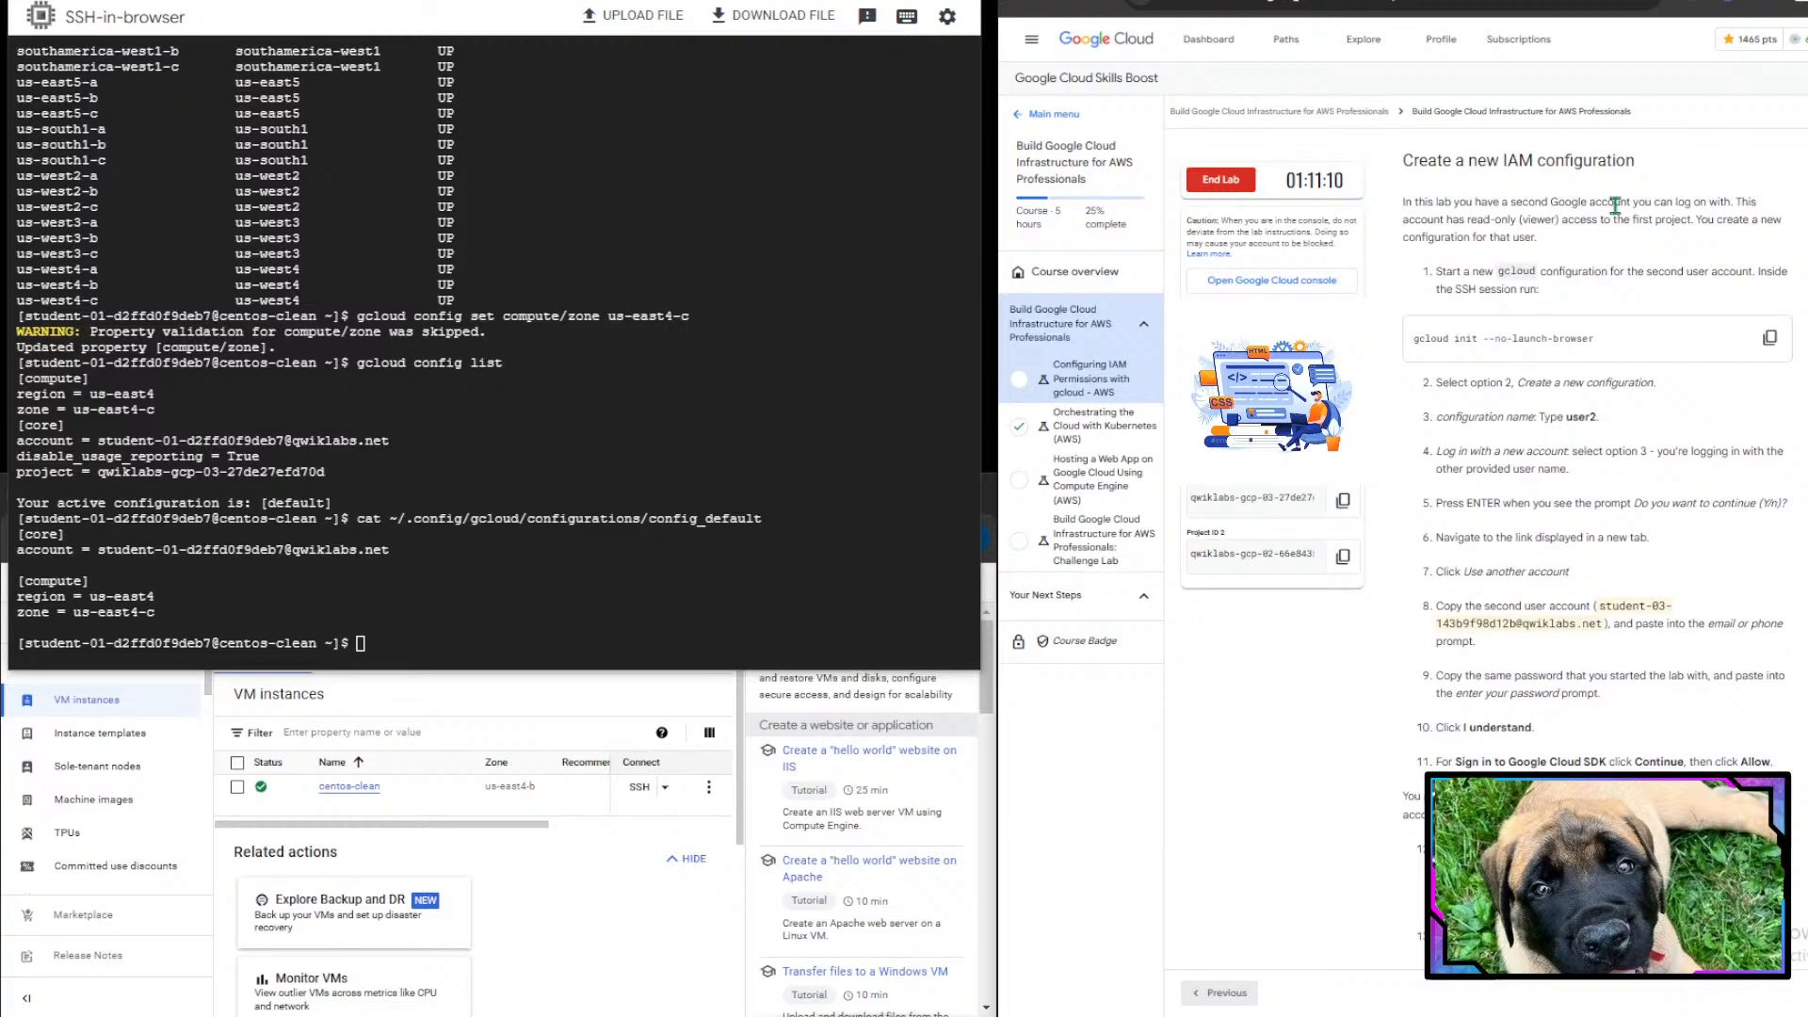
pyautogui.scroll(-1, 1616, 205)
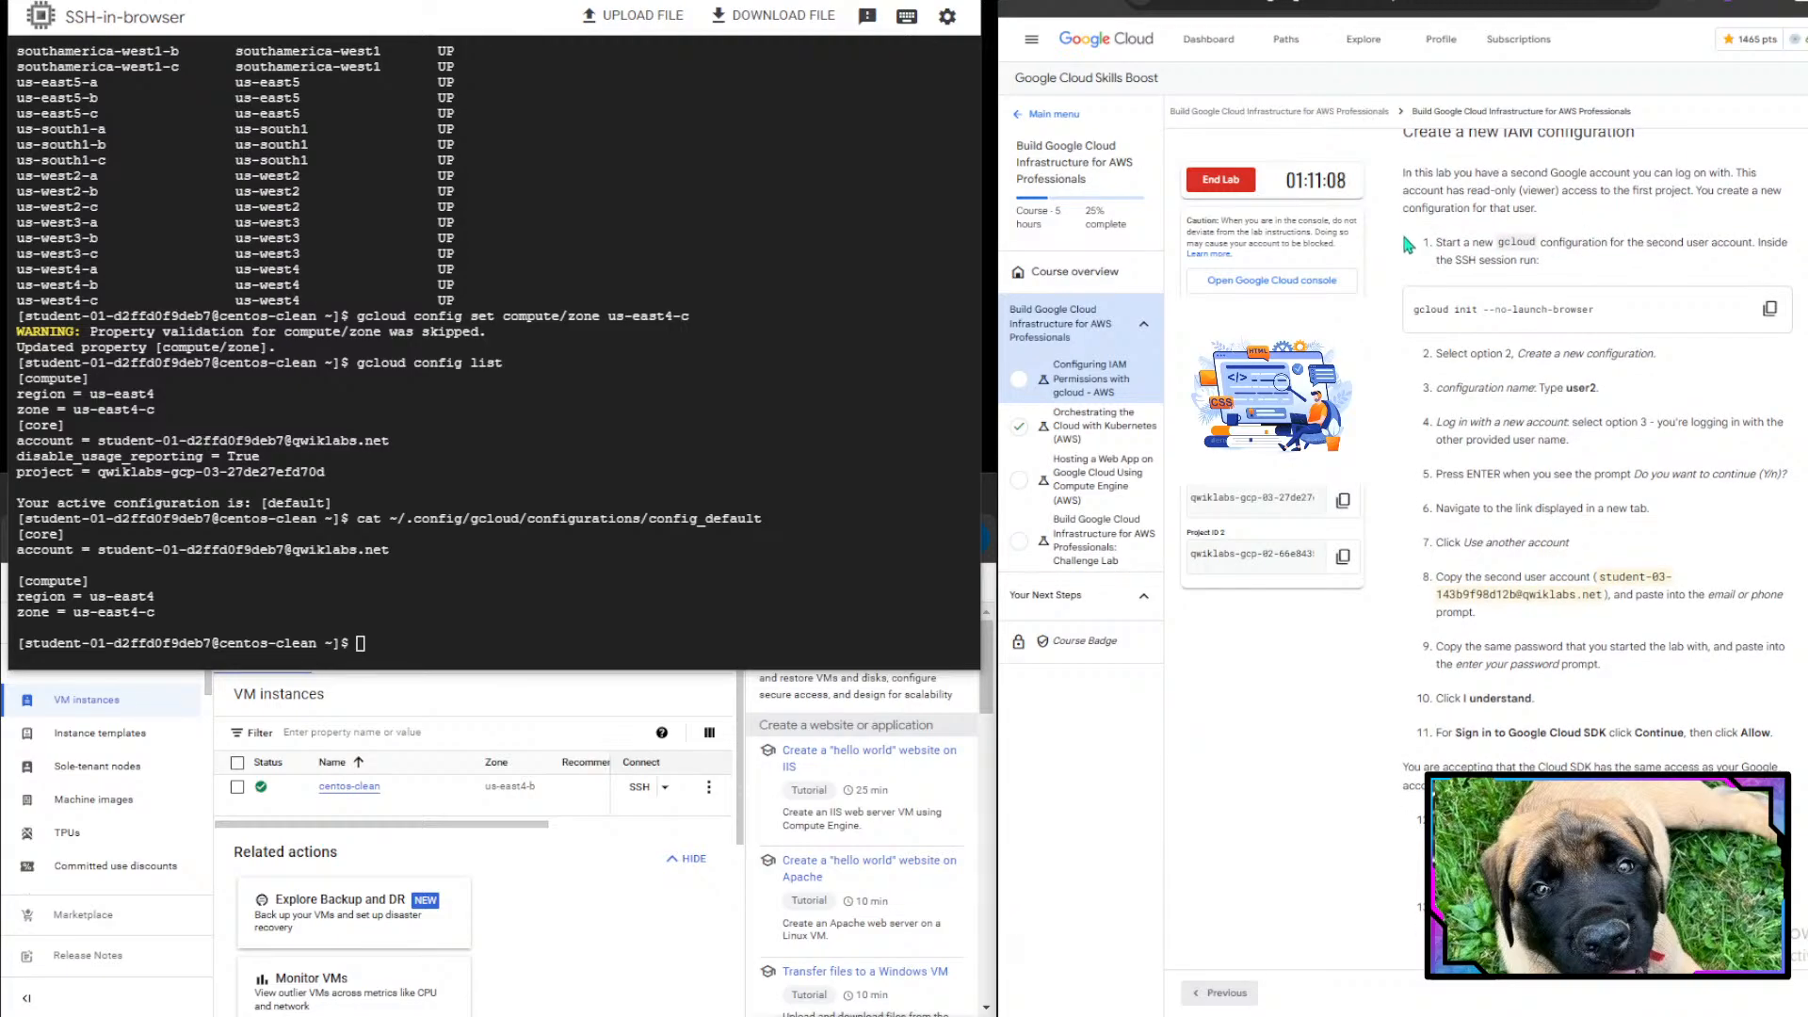
# - Start a new gcloud configuration with gcloud init --no-launch-browser
pyautogui.moveTo(1439, 261); pyautogui.dragTo(1782, 242)
pyautogui.click(1769, 308)
pyautogui.click(627, 562)
pyautogui.hotkey('ctrl', 'v')
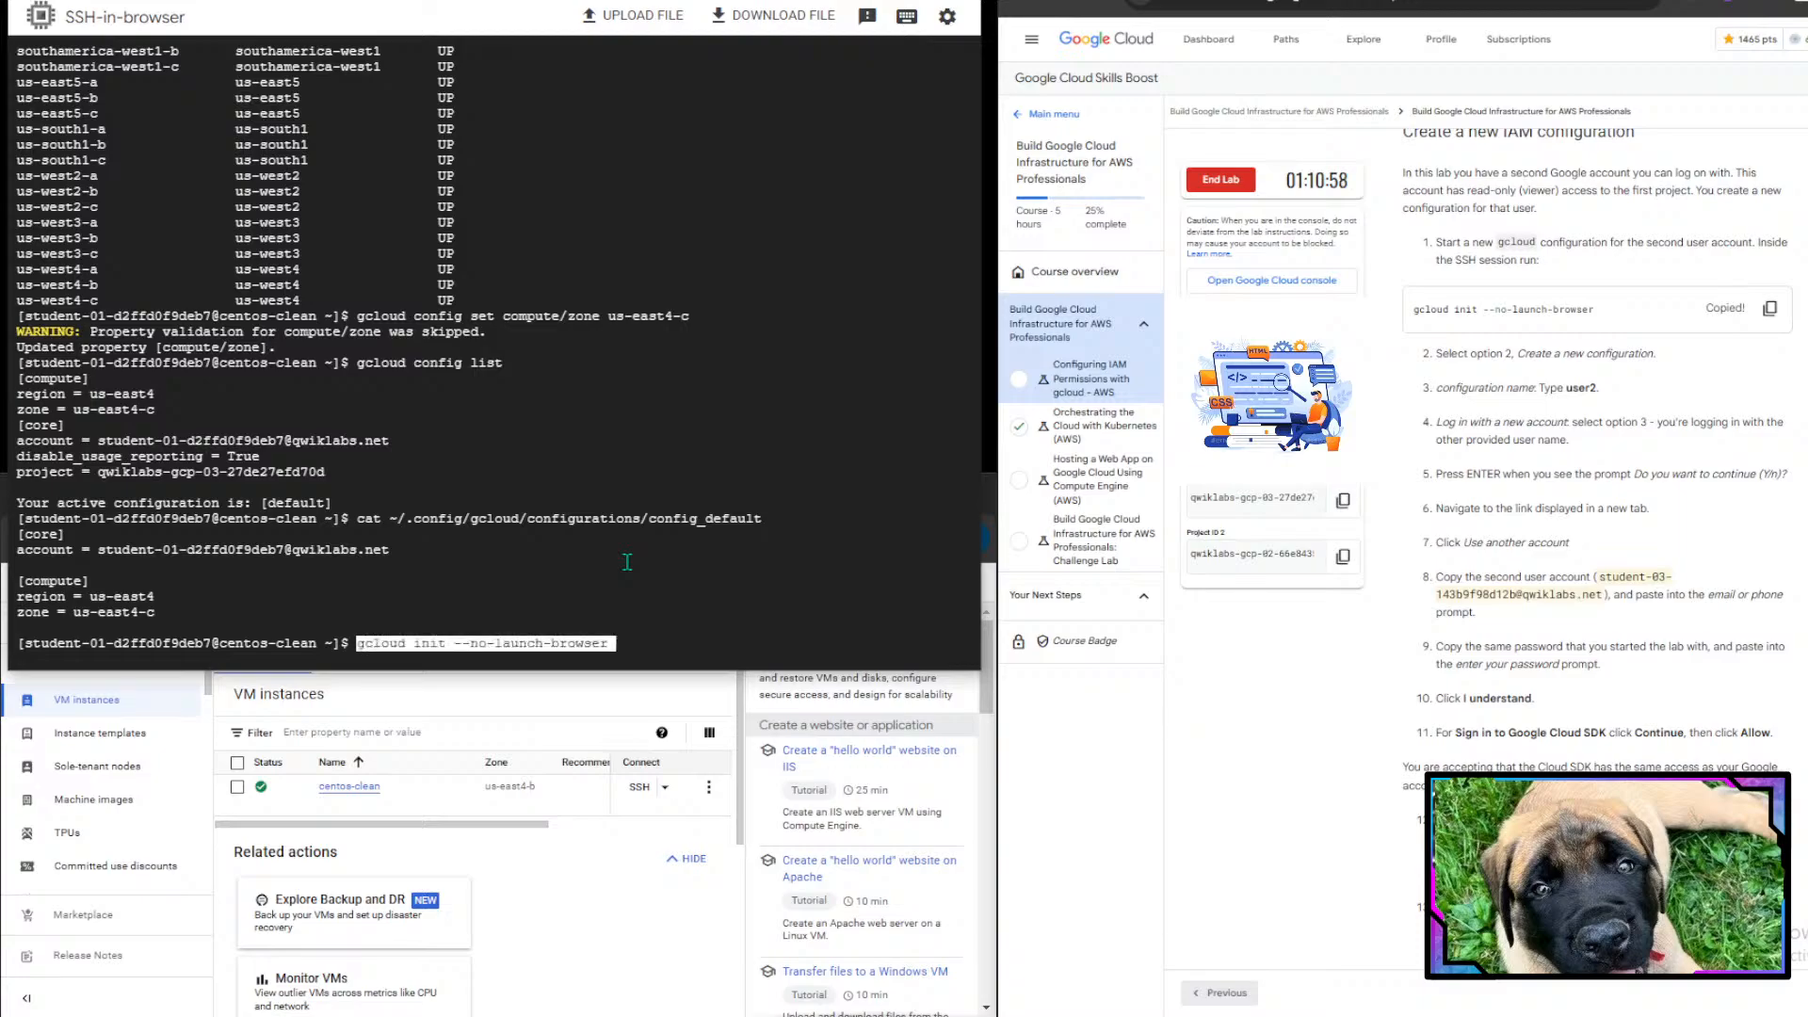
pyautogui.press('Return')
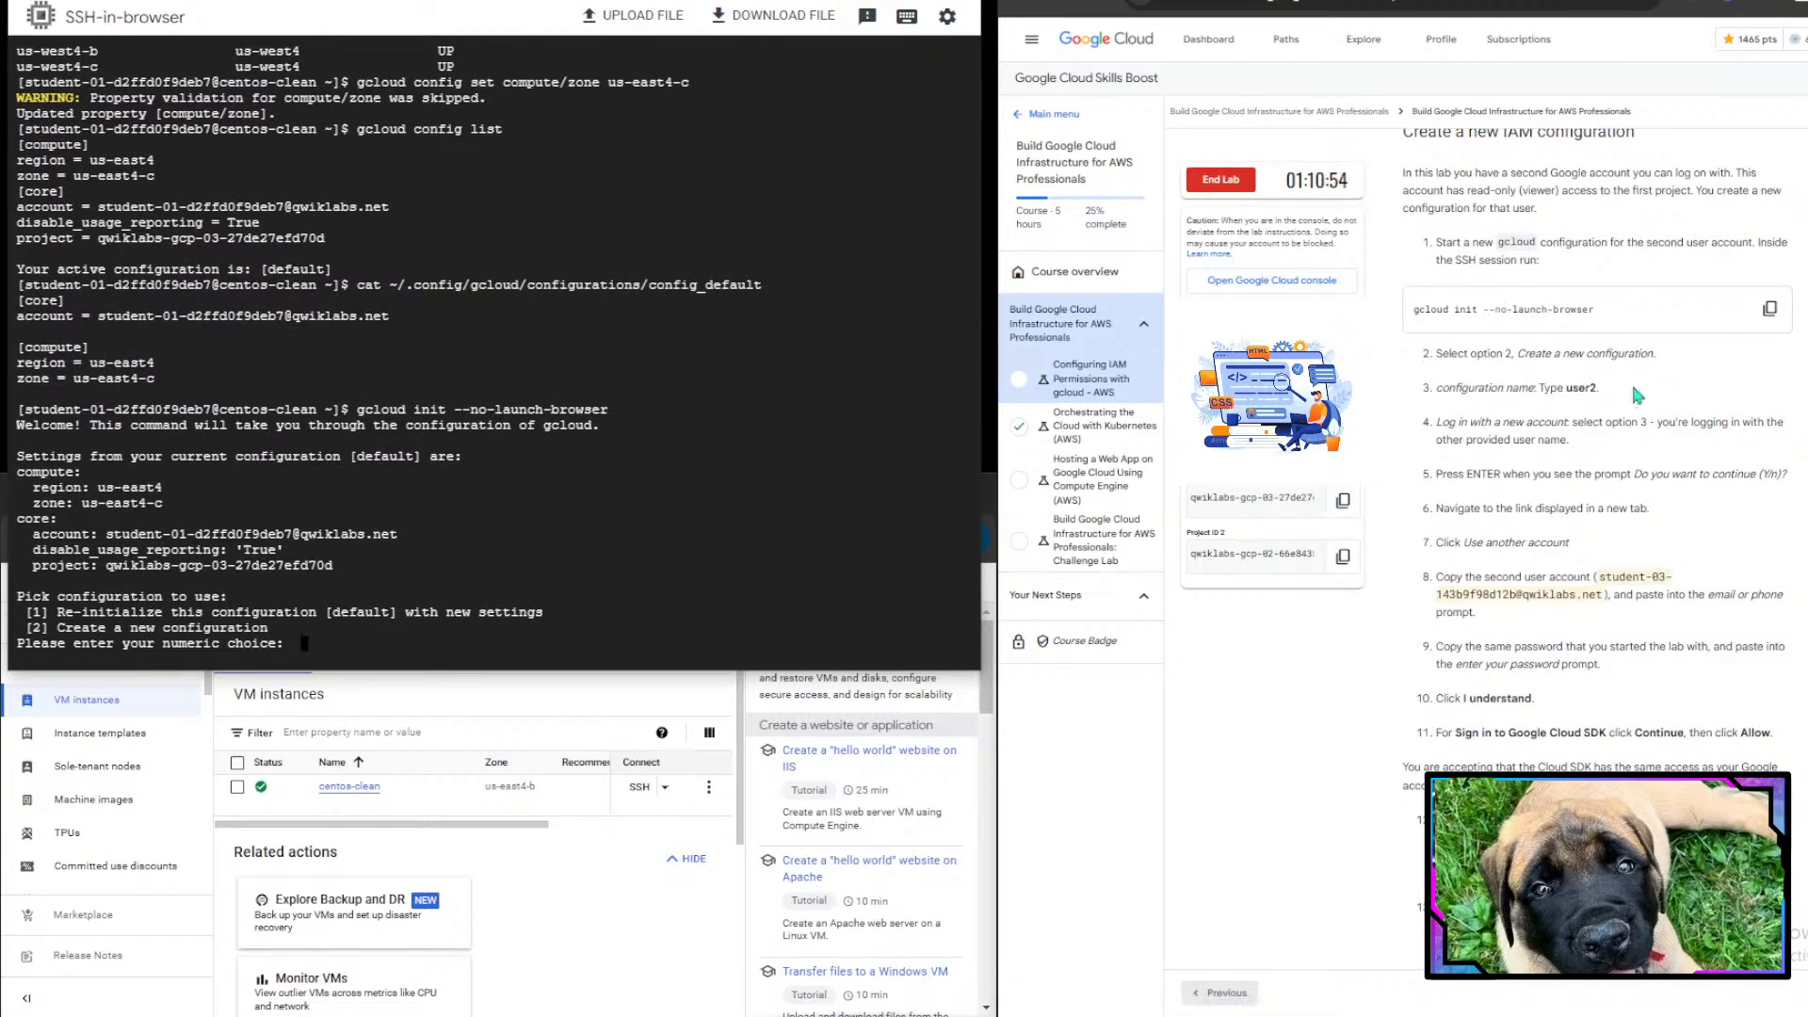
# - Choose to create a new configuration and name it second94
pyautogui.scroll(-1, 1592, 426)
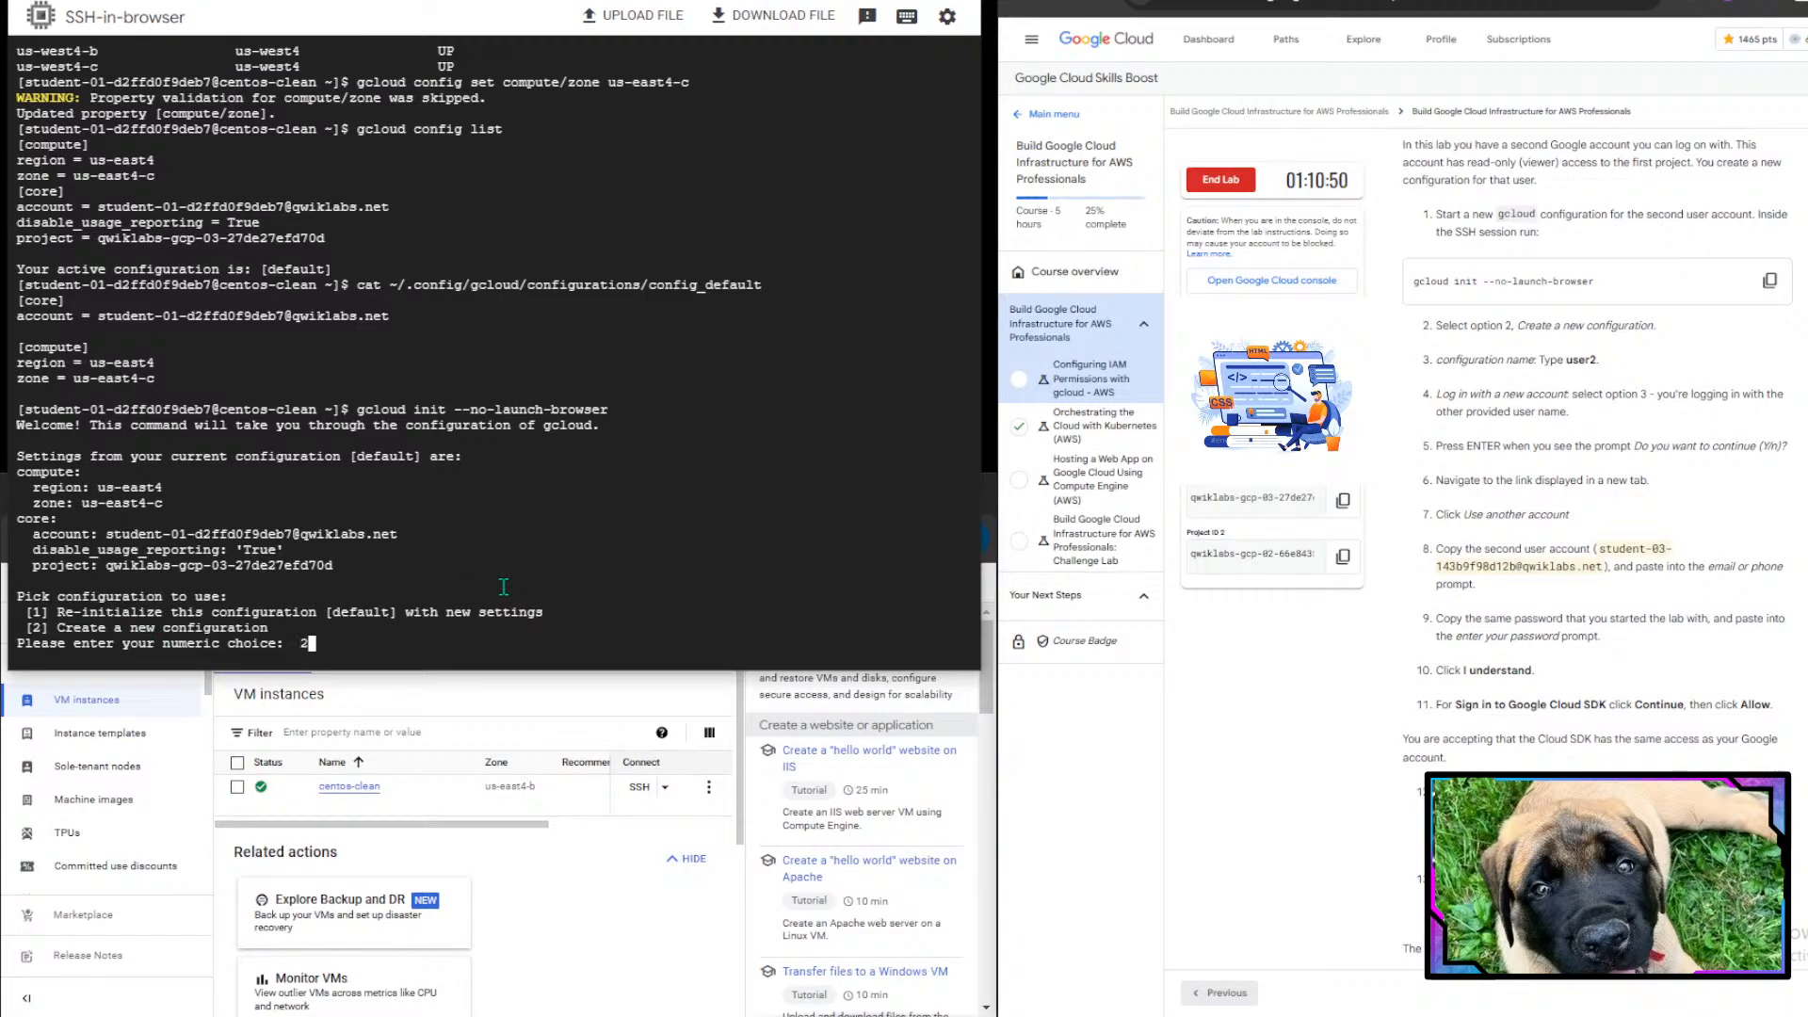
pyautogui.write('2')
pyautogui.press('Return')
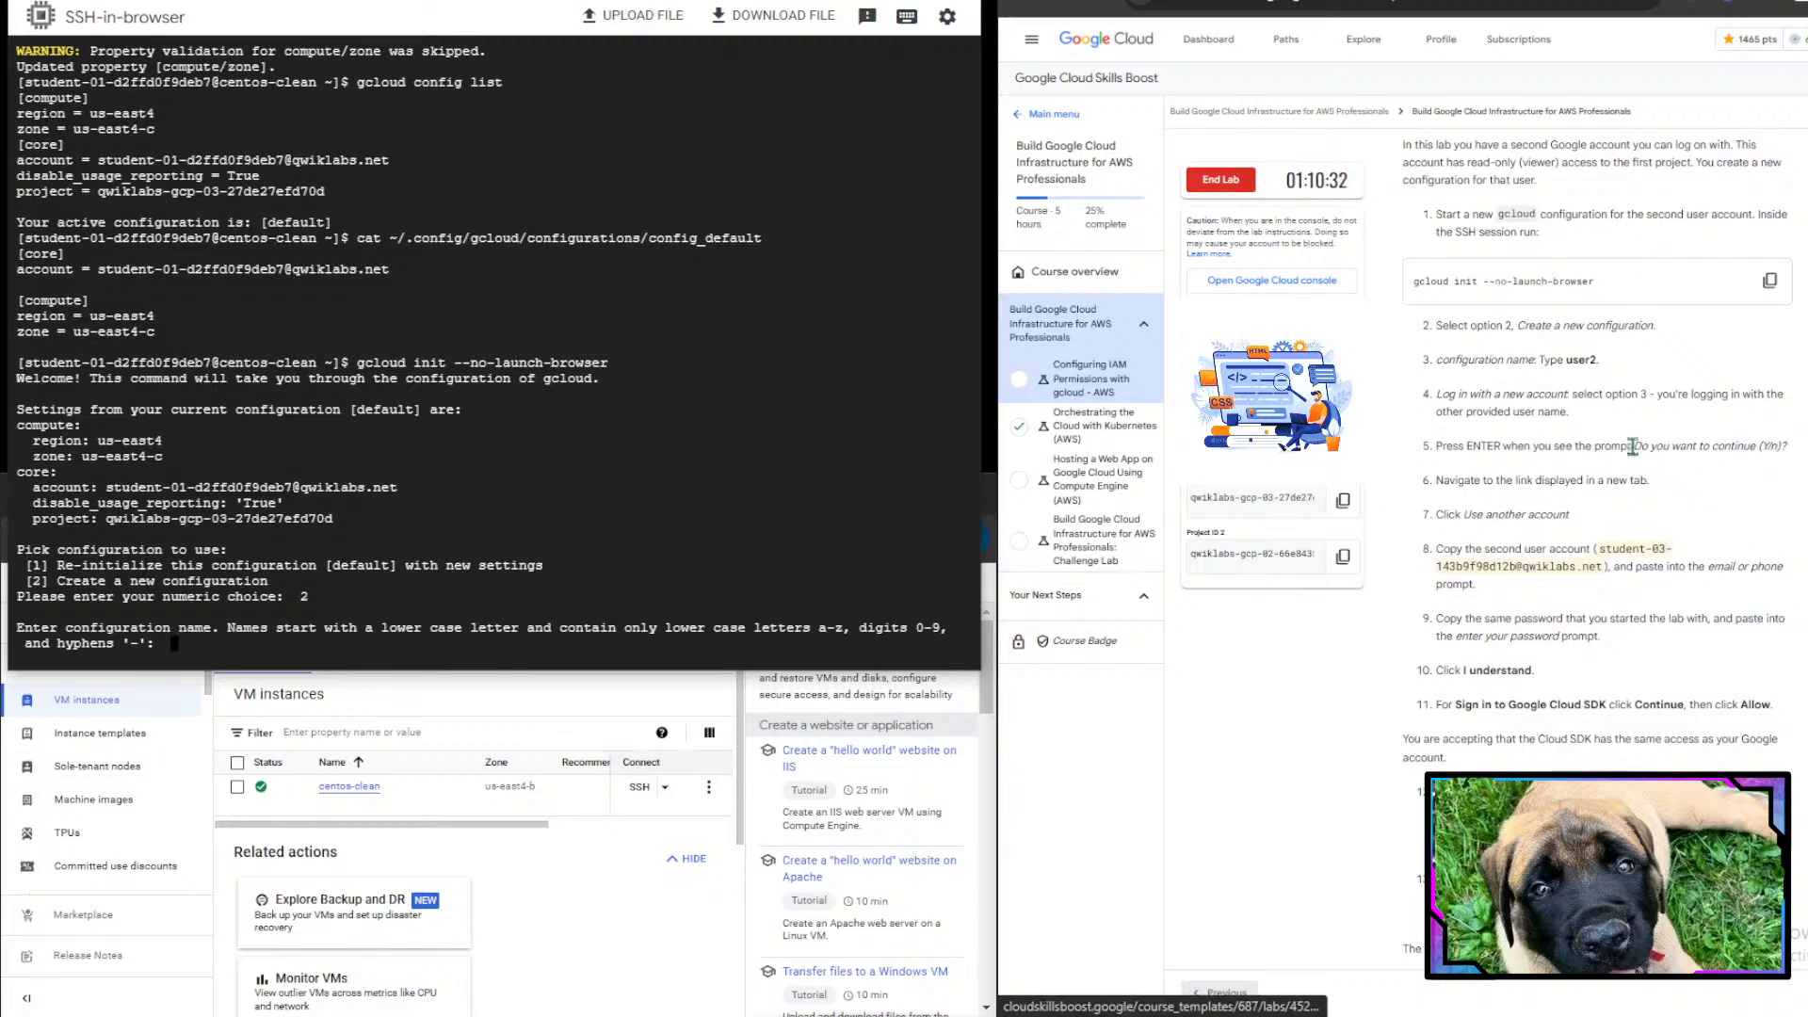
pyautogui.scroll(-1, 1520, 396)
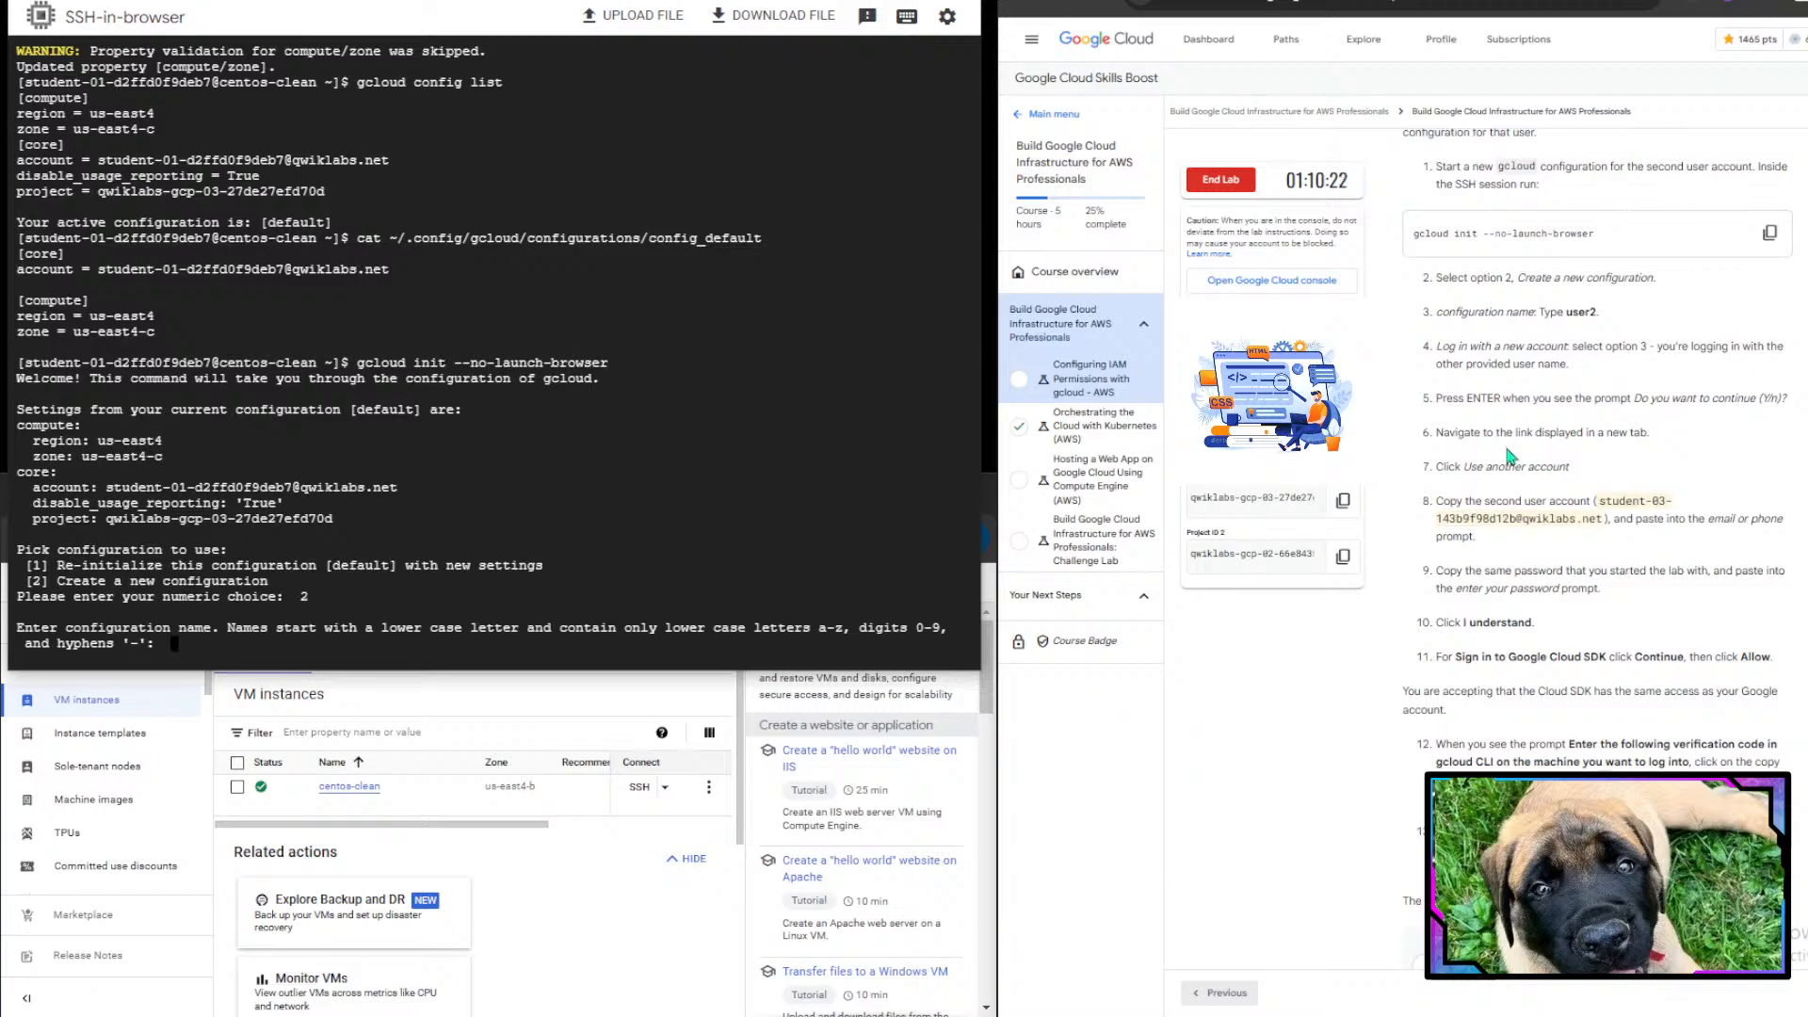
pyautogui.scroll(-1, 1507, 463)
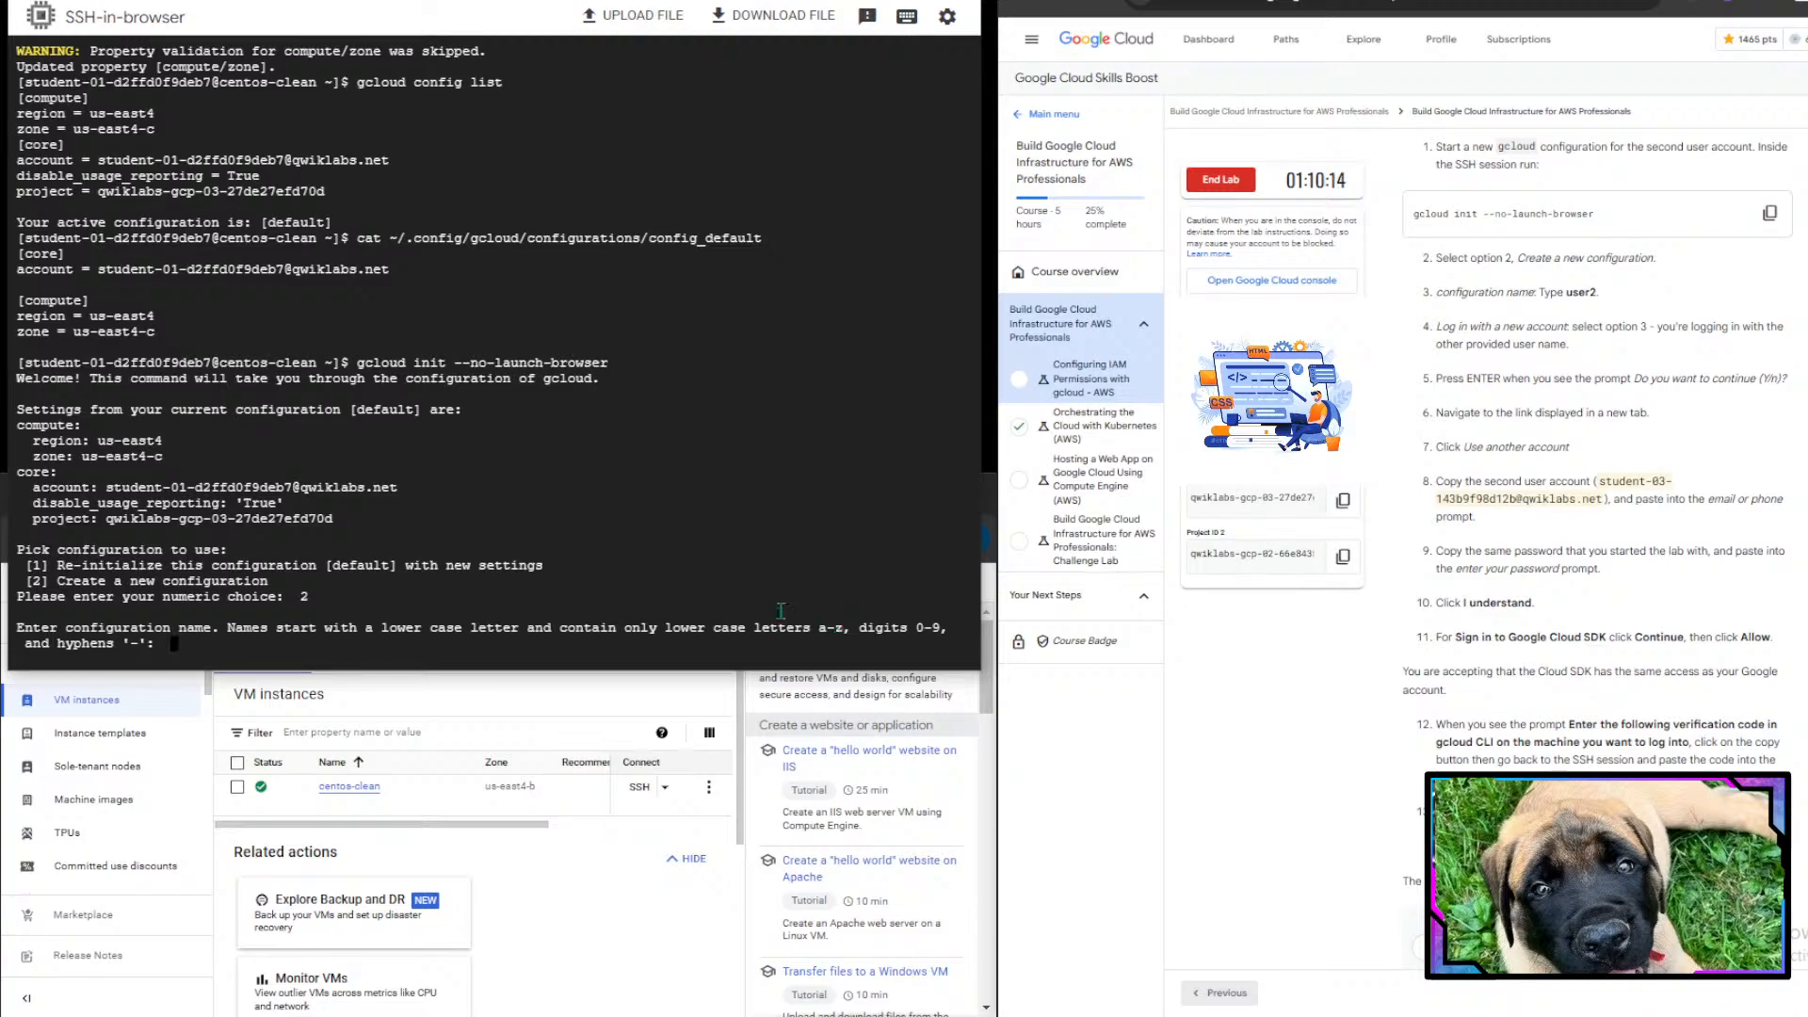
pyautogui.write('second94')
pyautogui.press('Return')
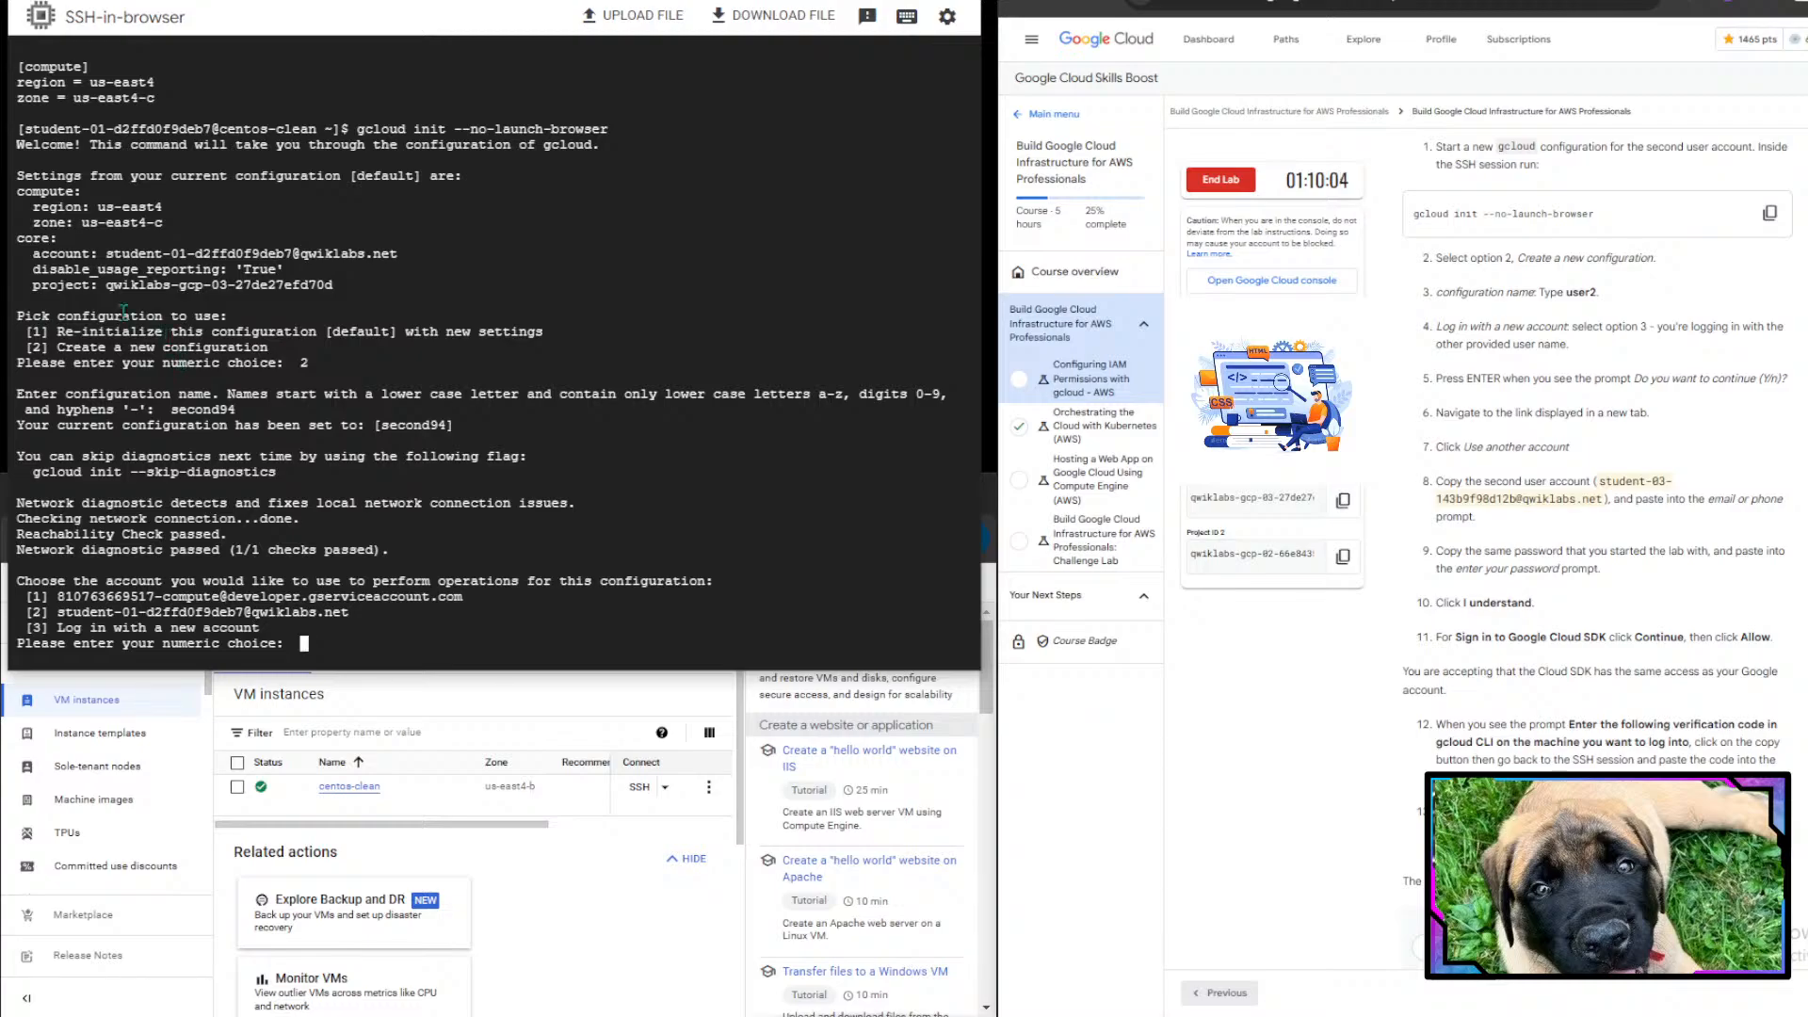
# - Choose option 3 to log in with a new account for this configuration
pyautogui.scroll(1, 114, 336)
pyautogui.scroll(-1, 114, 336)
pyautogui.moveTo(74, 580); pyautogui.dragTo(655, 576)
pyautogui.click(655, 576)
pyautogui.press('Return')
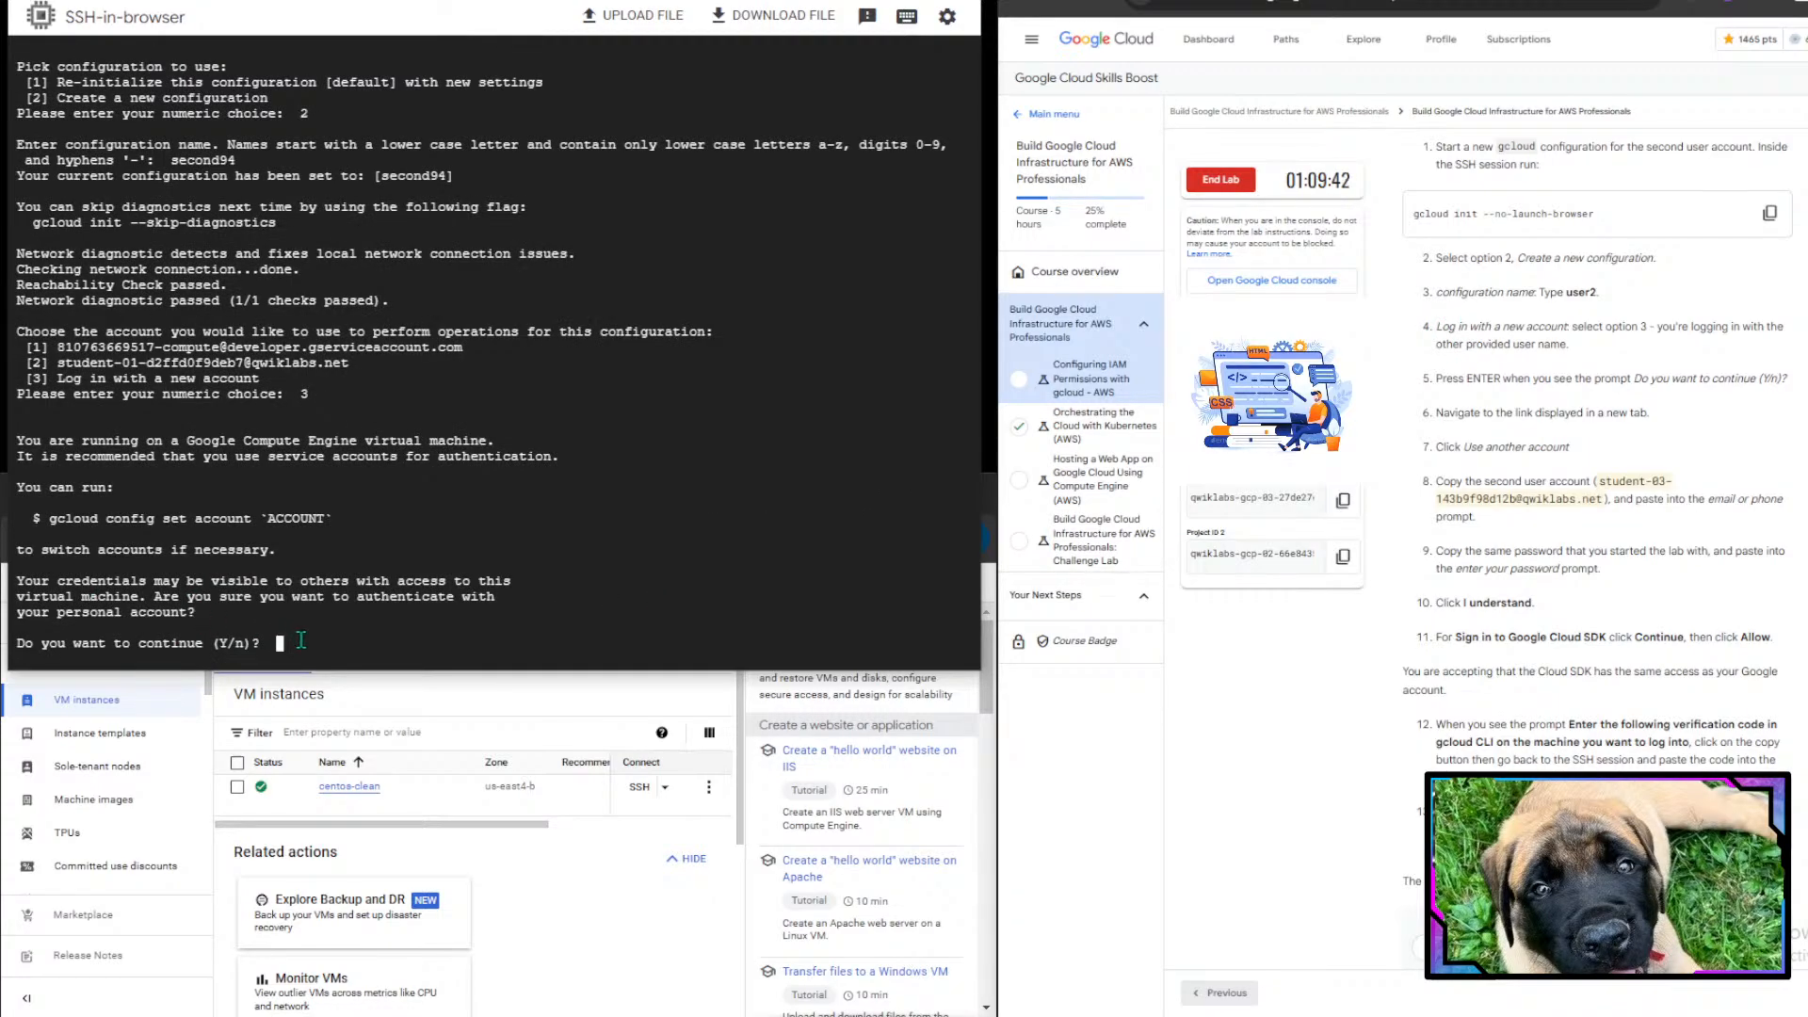
# - Confirm continuing to authenticate with a personal account
pyautogui.moveTo(302, 640); pyautogui.dragTo(662, 332)
pyautogui.click(411, 601)
pyautogui.write('Y')
pyautogui.press('Return')
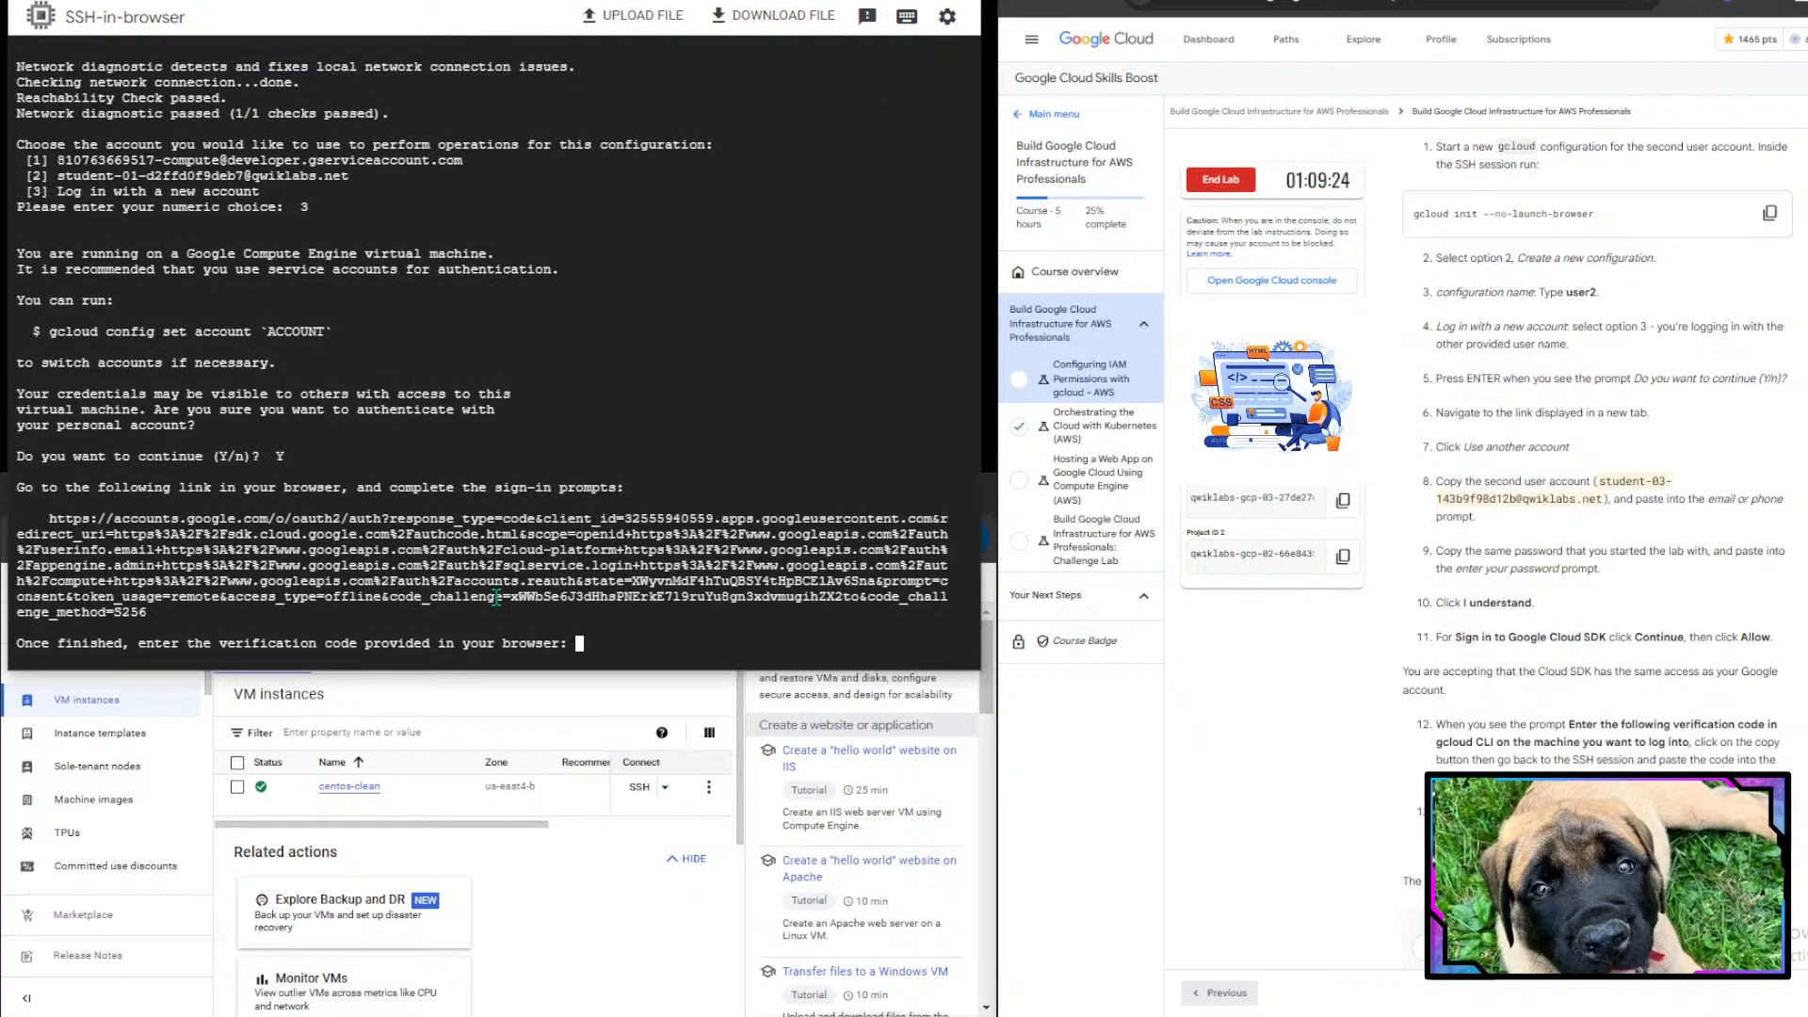
# - Try to copy the sign-in link shown in the terminal
pyautogui.moveTo(52, 518); pyautogui.dragTo(156, 613)
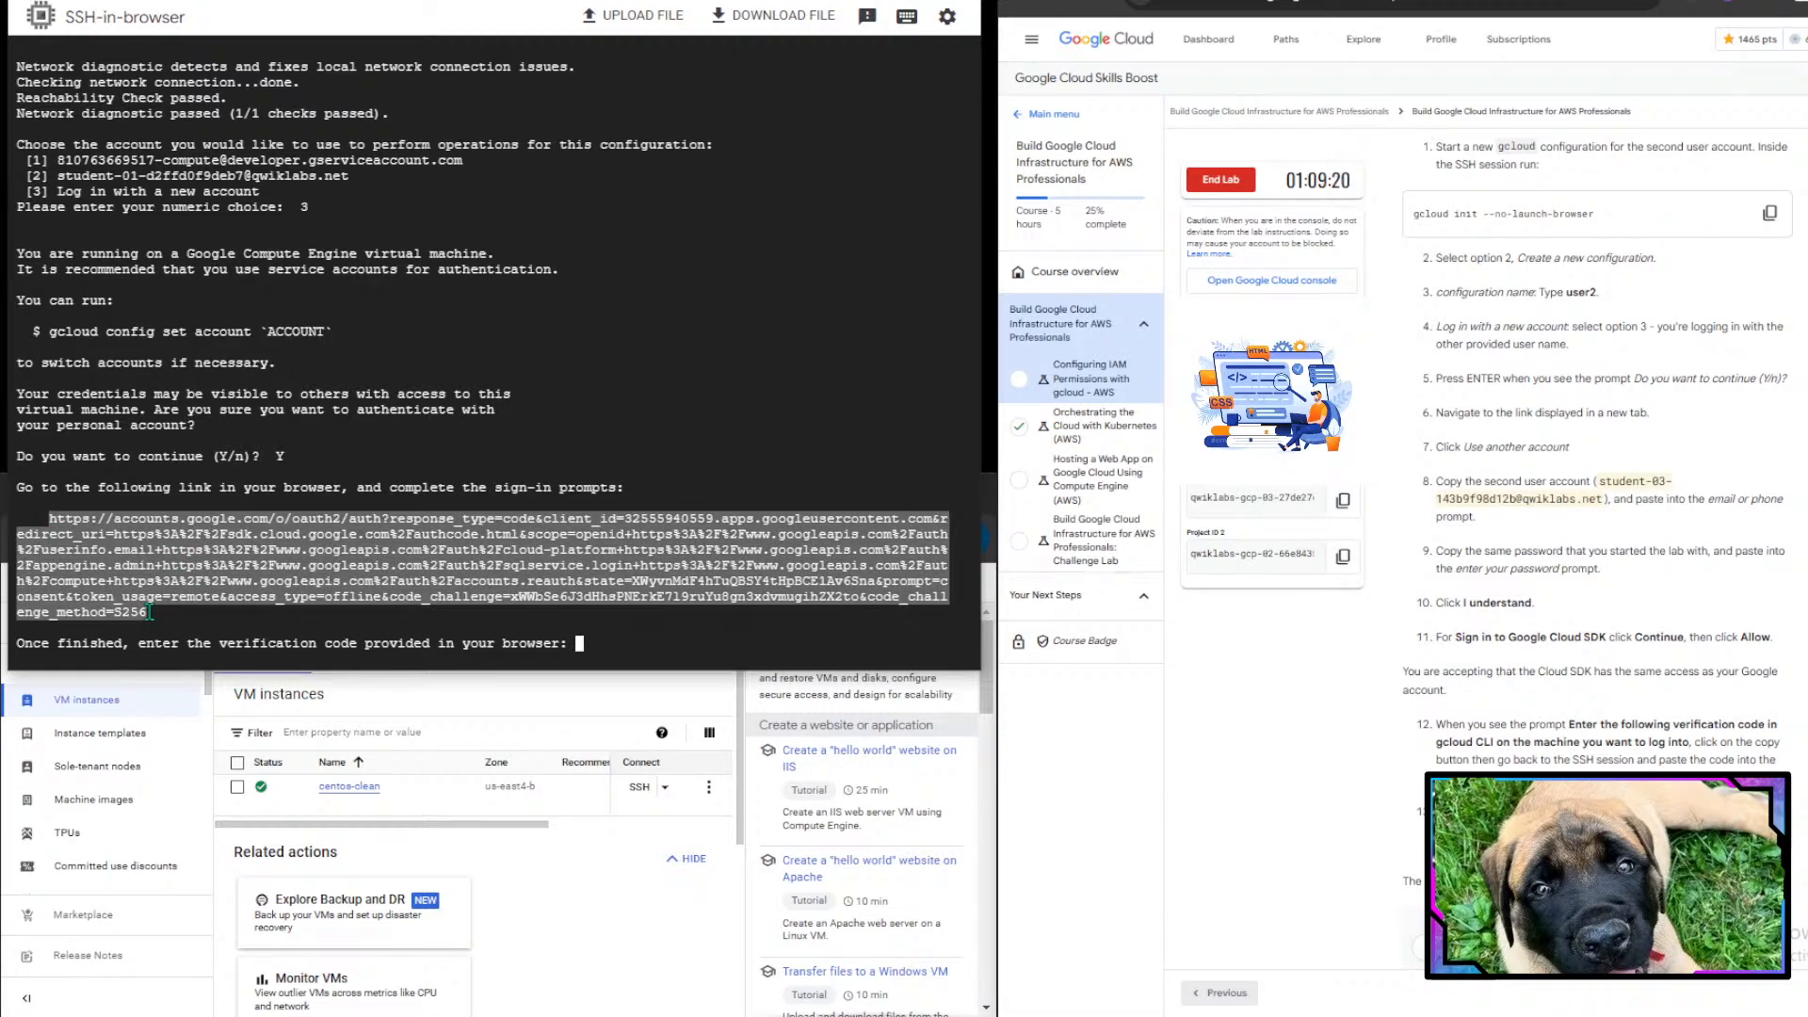
pyautogui.hotkey('ctrl', 'c')
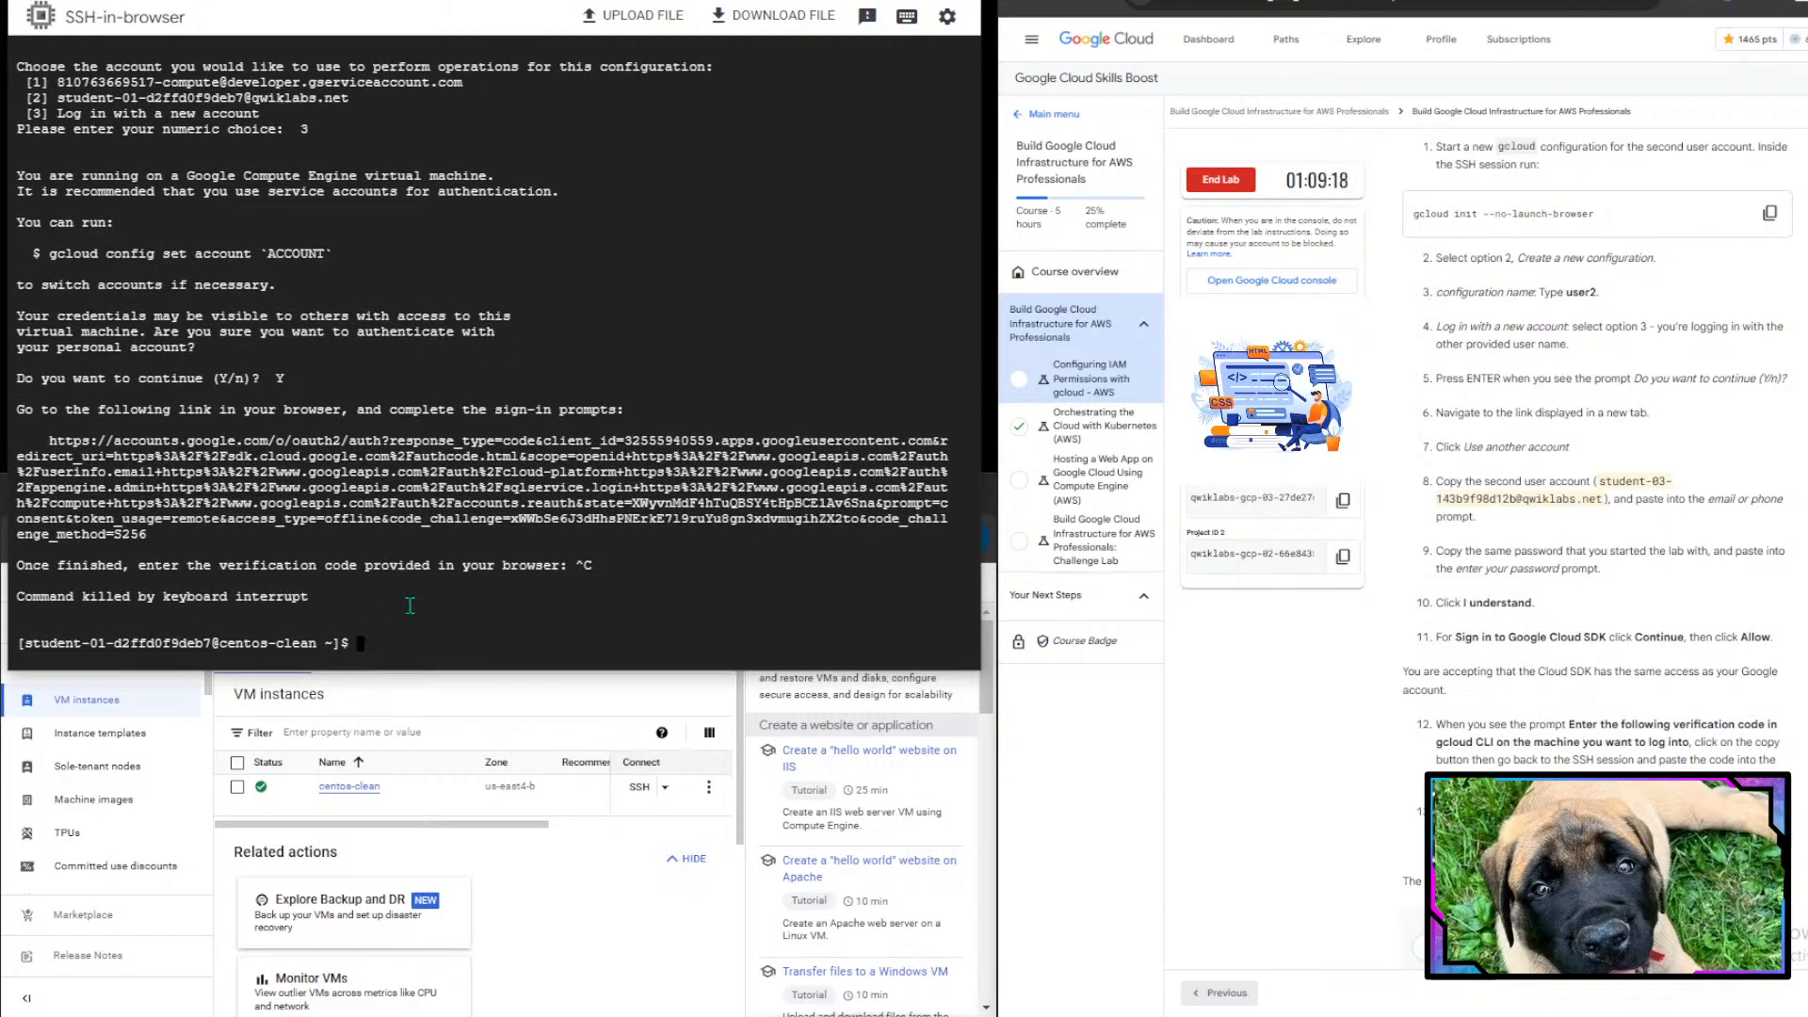
# - Rerun gcloud init --no-launch-browser and re-initialize the second94 configuration with new settings
pyautogui.hotkey('ctrl', 'v')
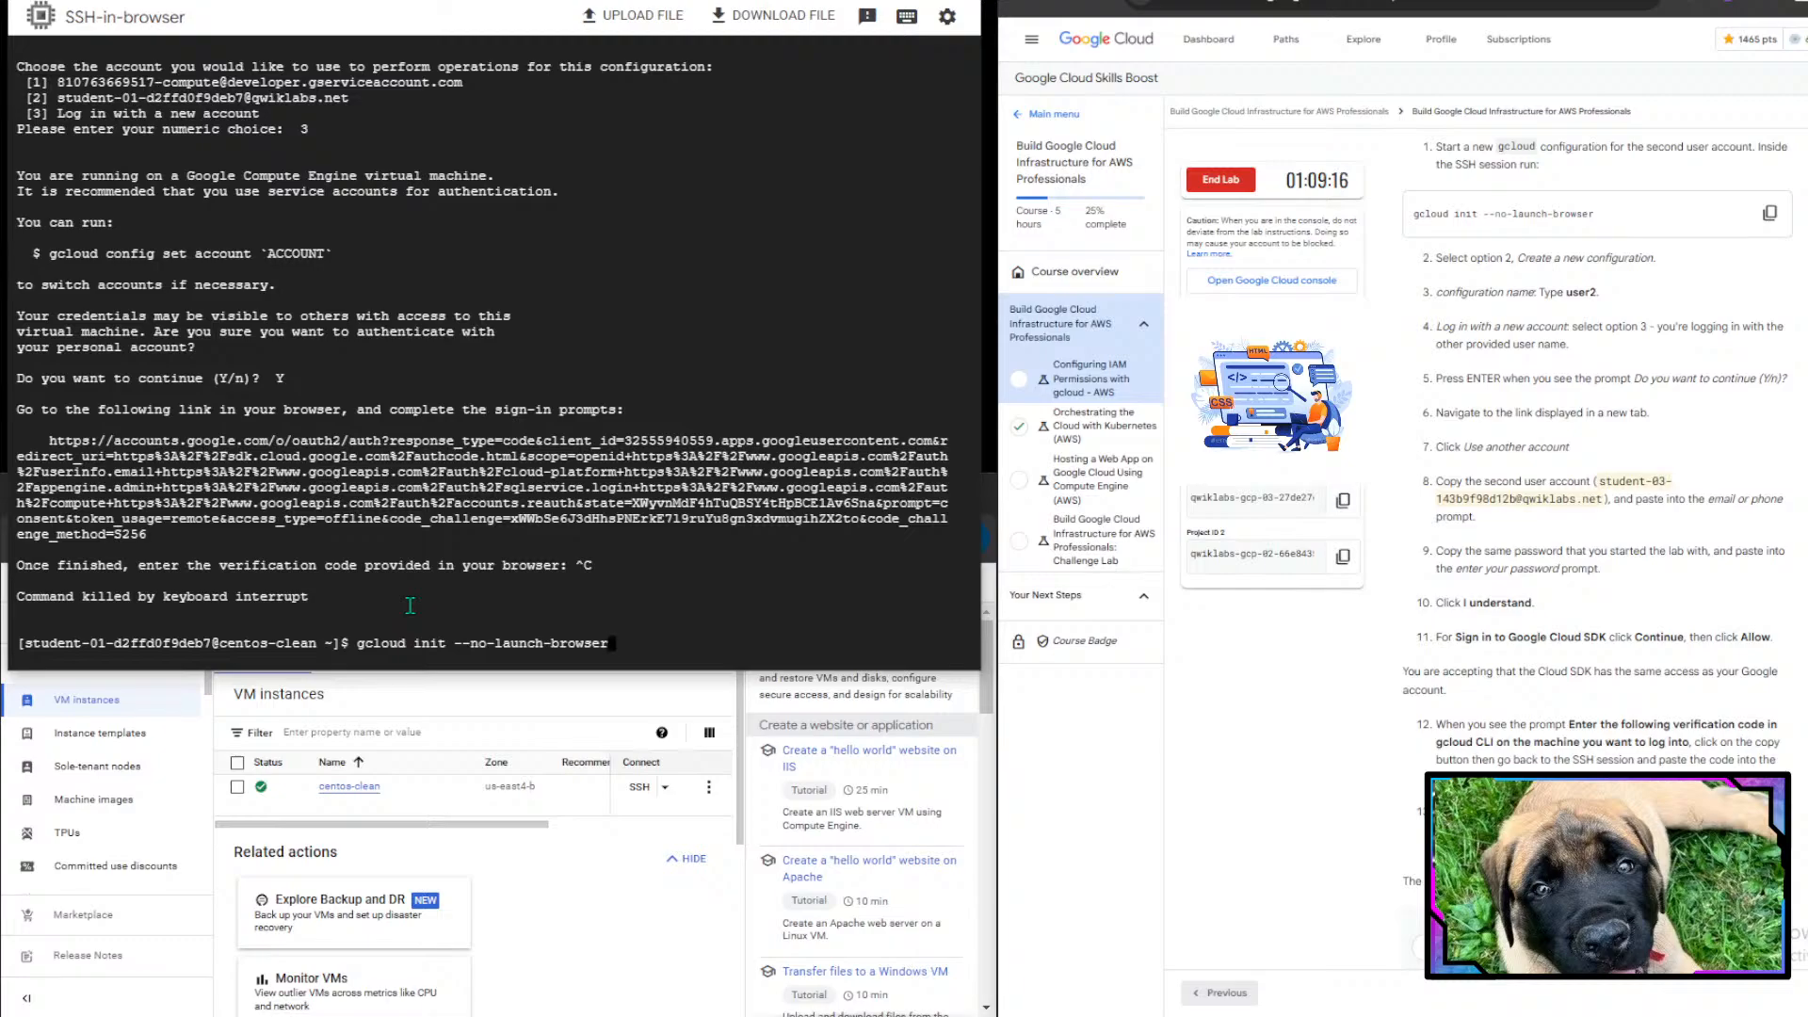
pyautogui.press('Return')
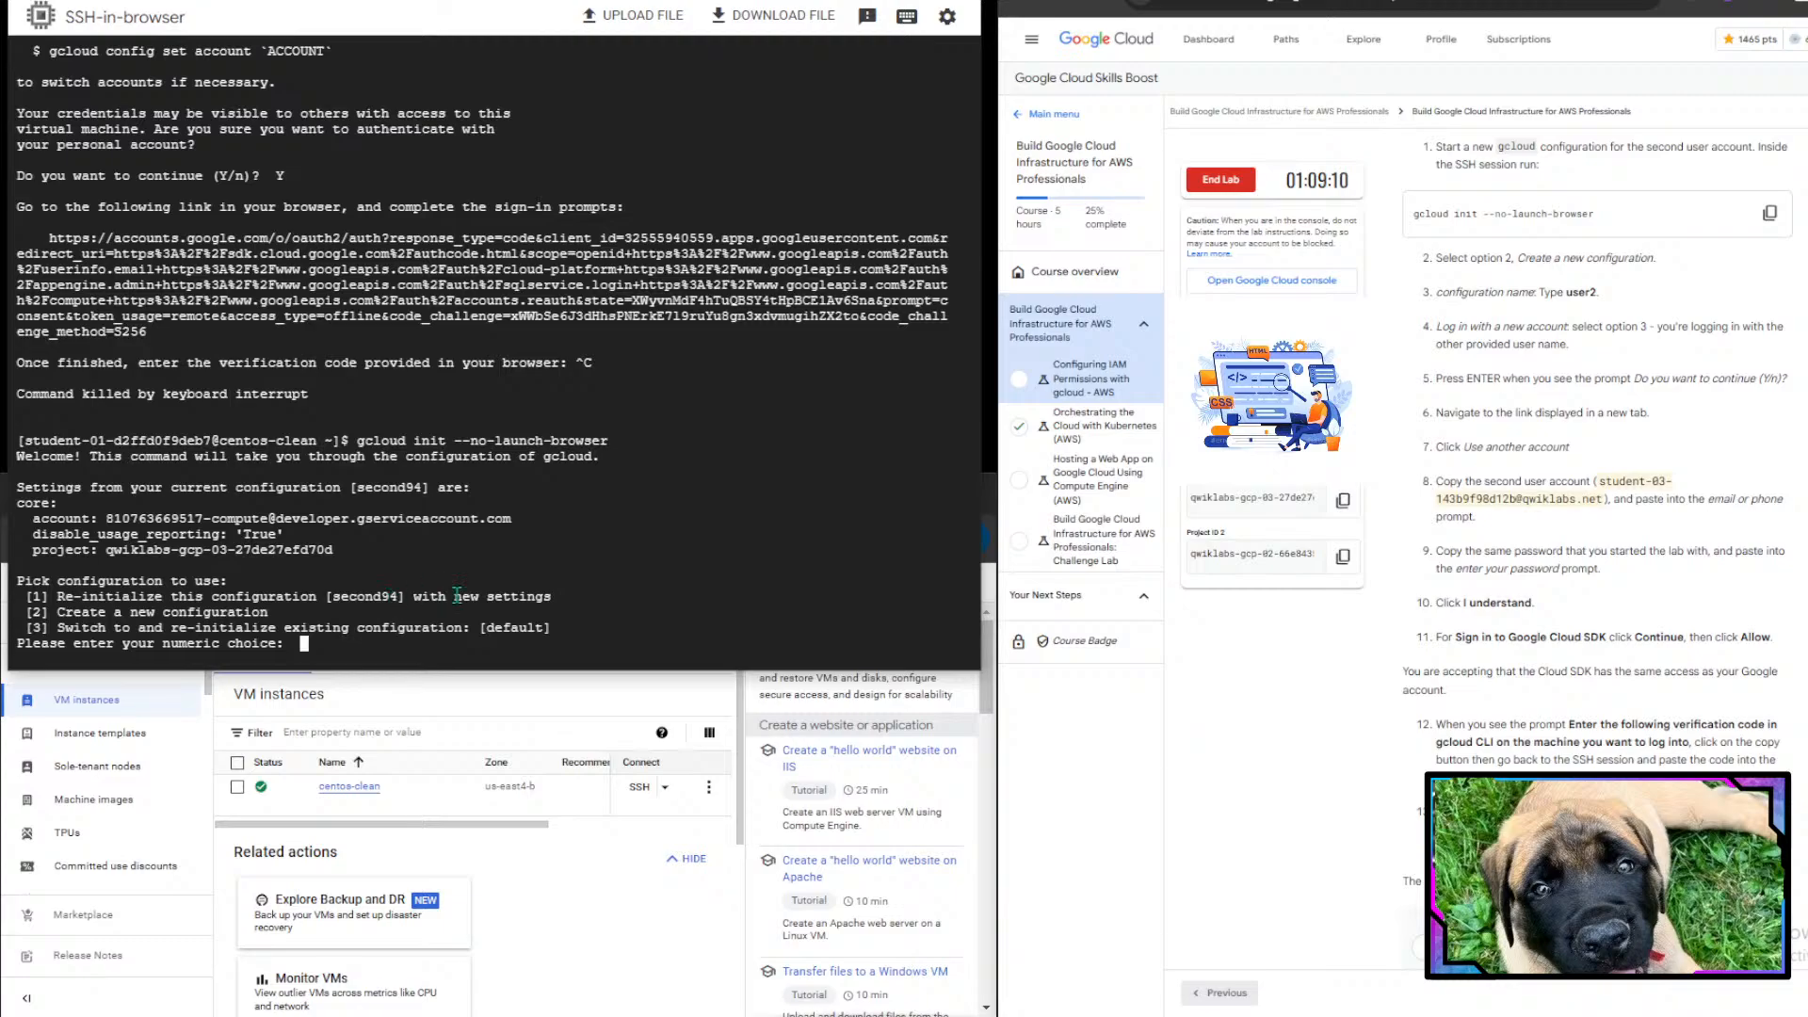
pyautogui.write('1')
pyautogui.press('Return')
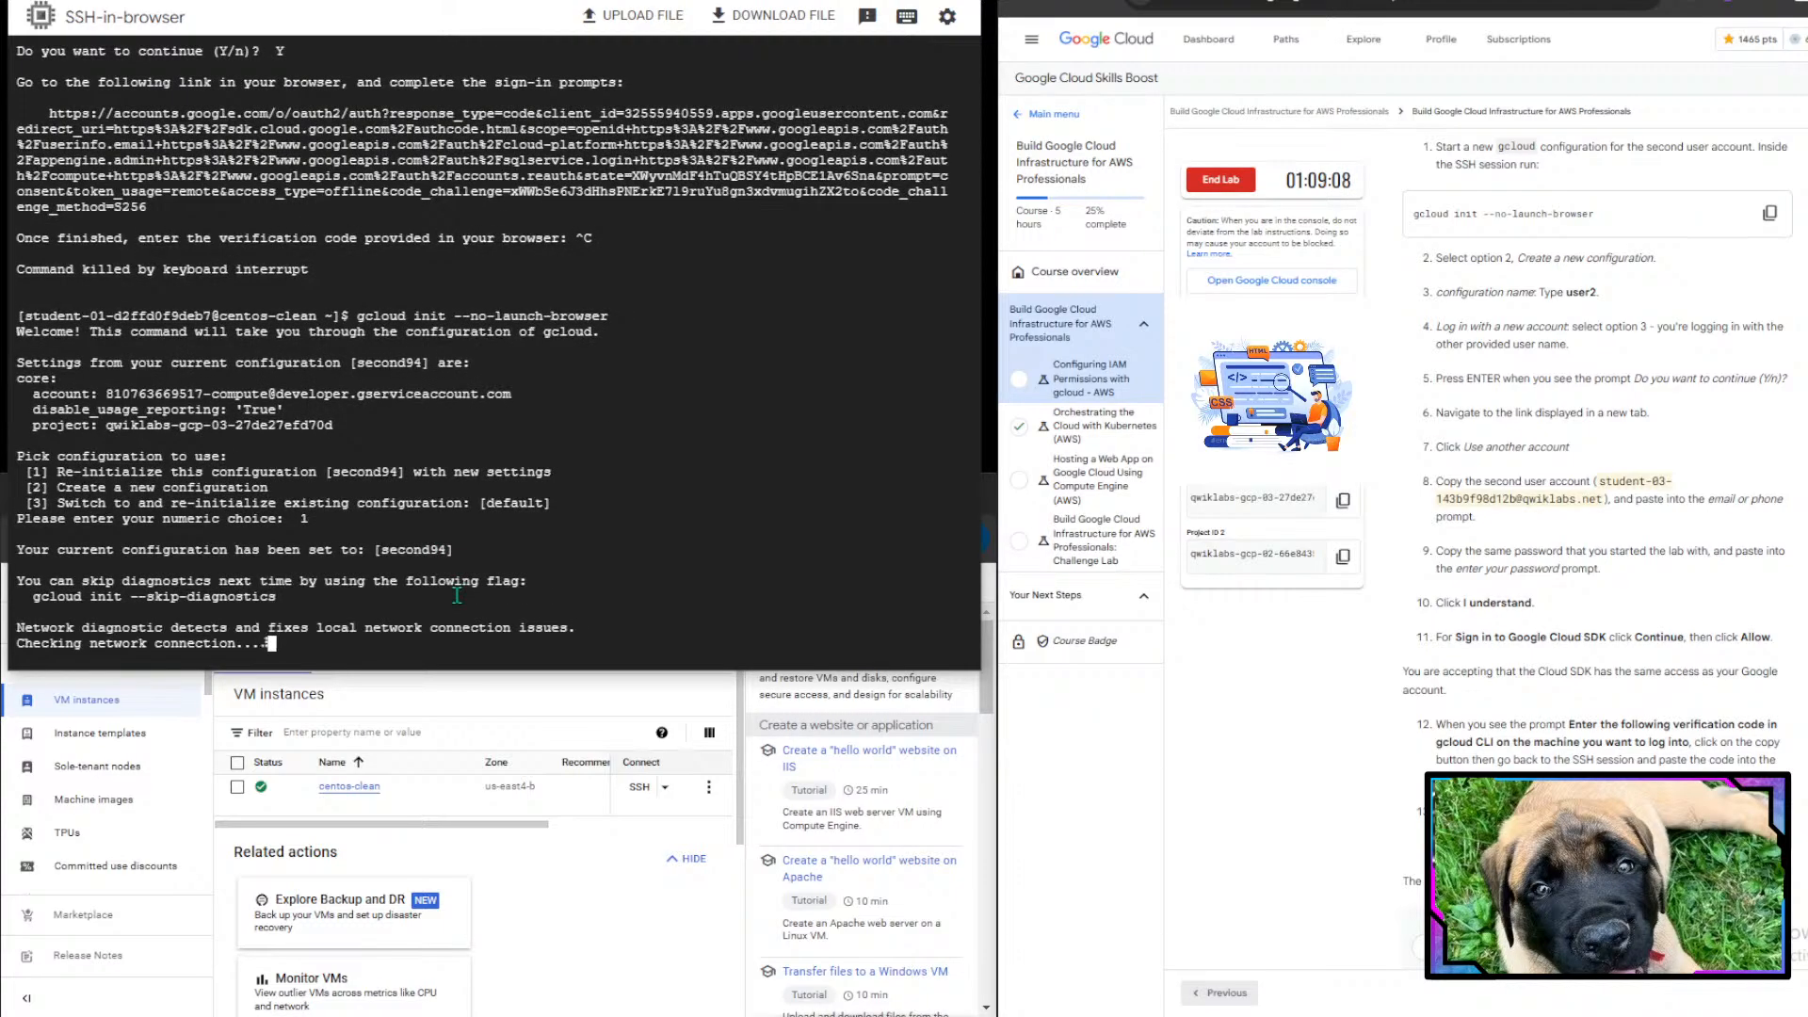
# - Choose to log in with a new account and confirm authenticating with a personal account
pyautogui.write('3')
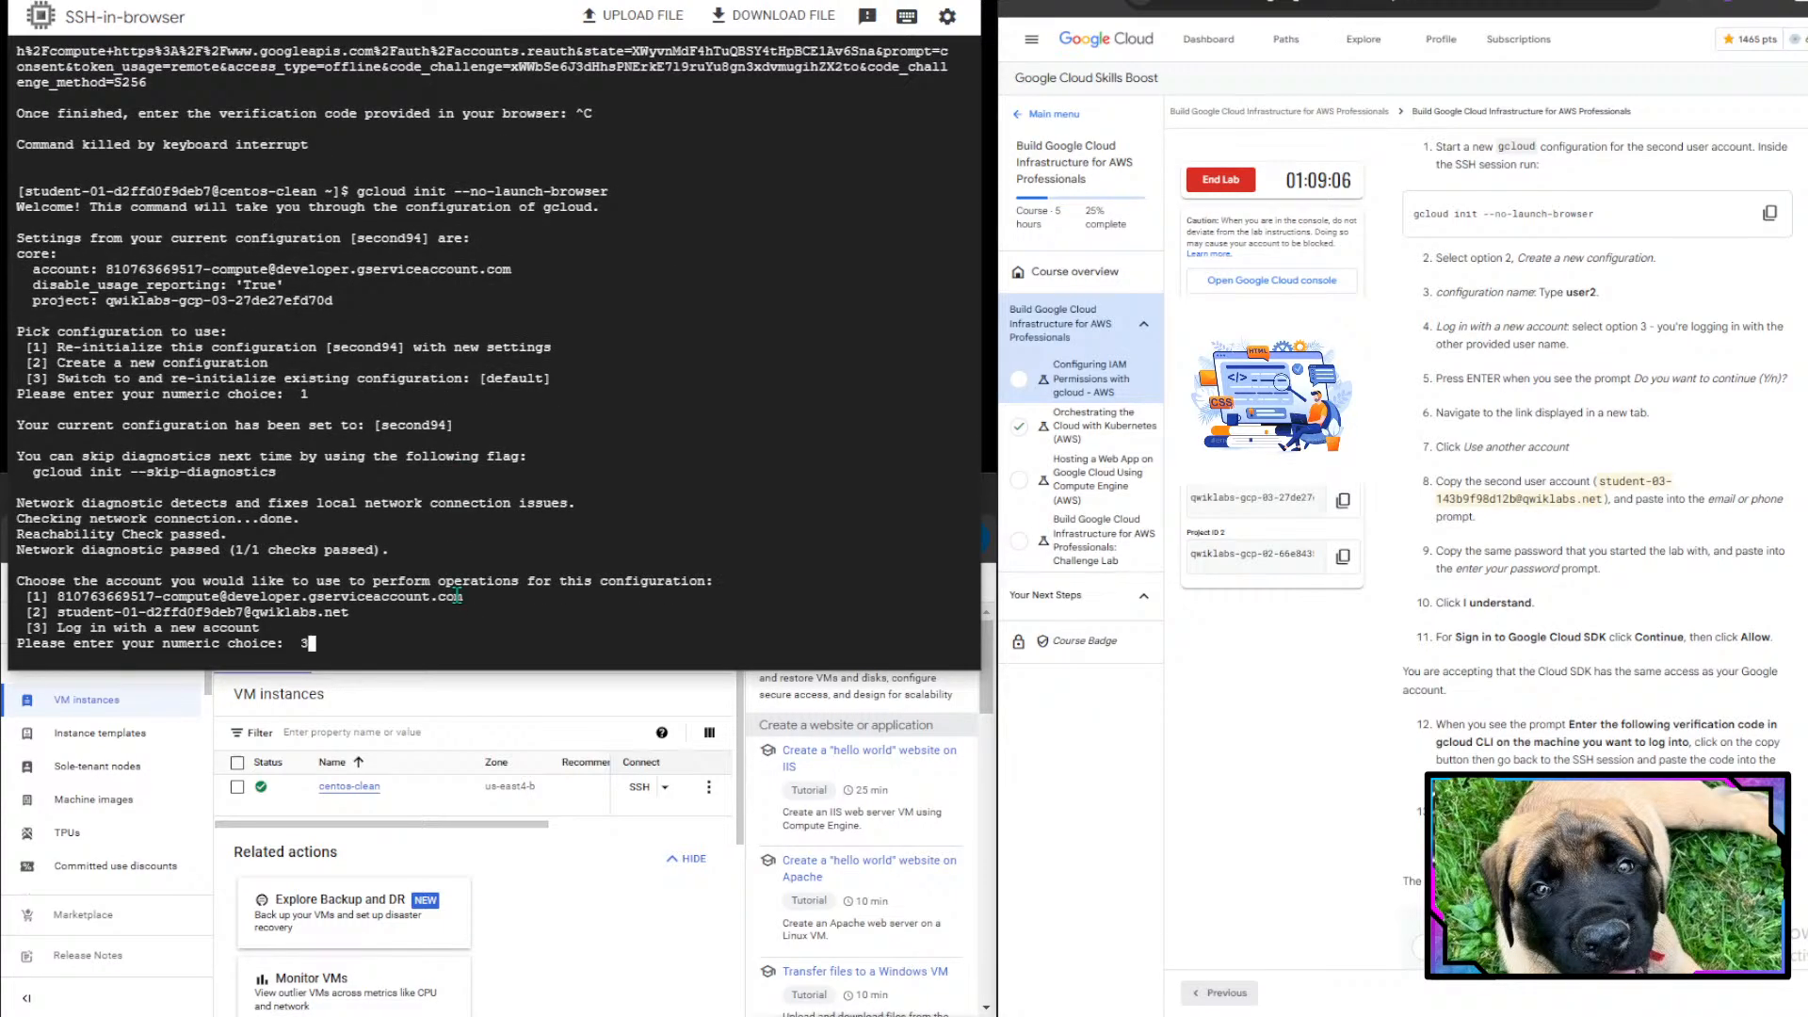
pyautogui.press('Return')
pyautogui.write('Y')
pyautogui.press('Return')
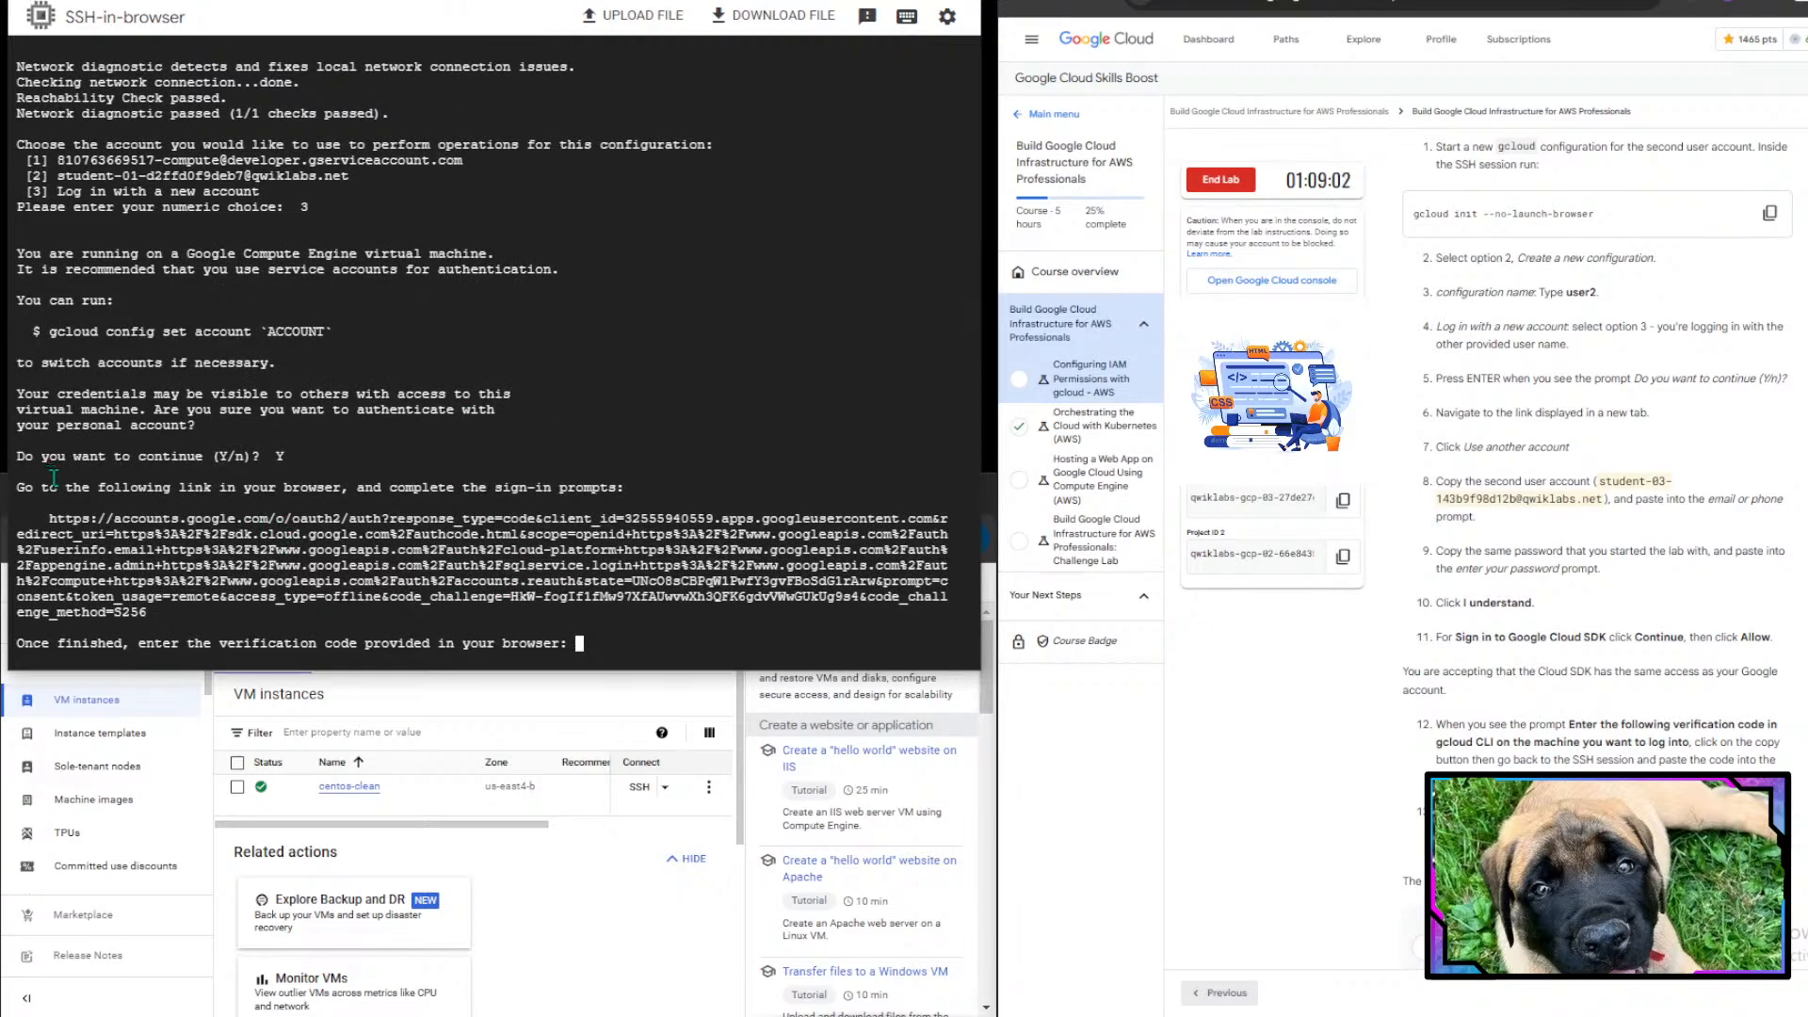
# - Copy the sign-in link from the terminal and open it in a new browser tab
pyautogui.moveTo(50, 517); pyautogui.dragTo(147, 613)
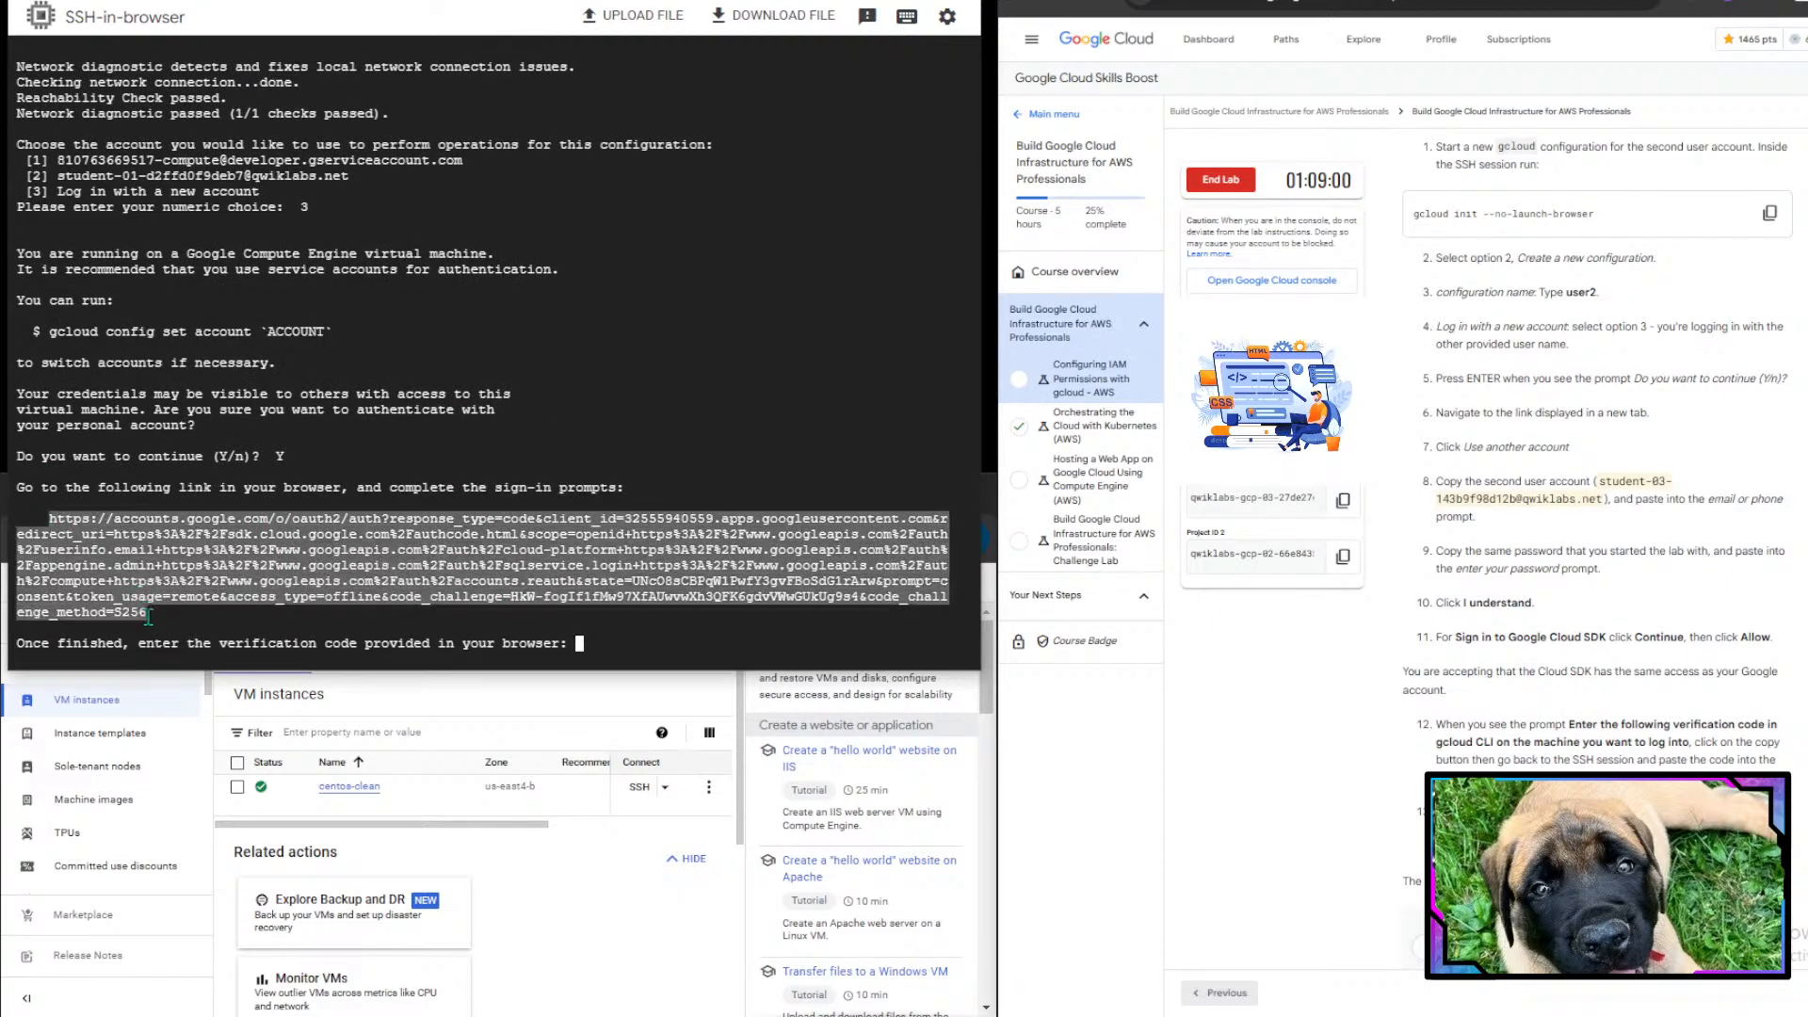
pyautogui.rightClick(138, 546)
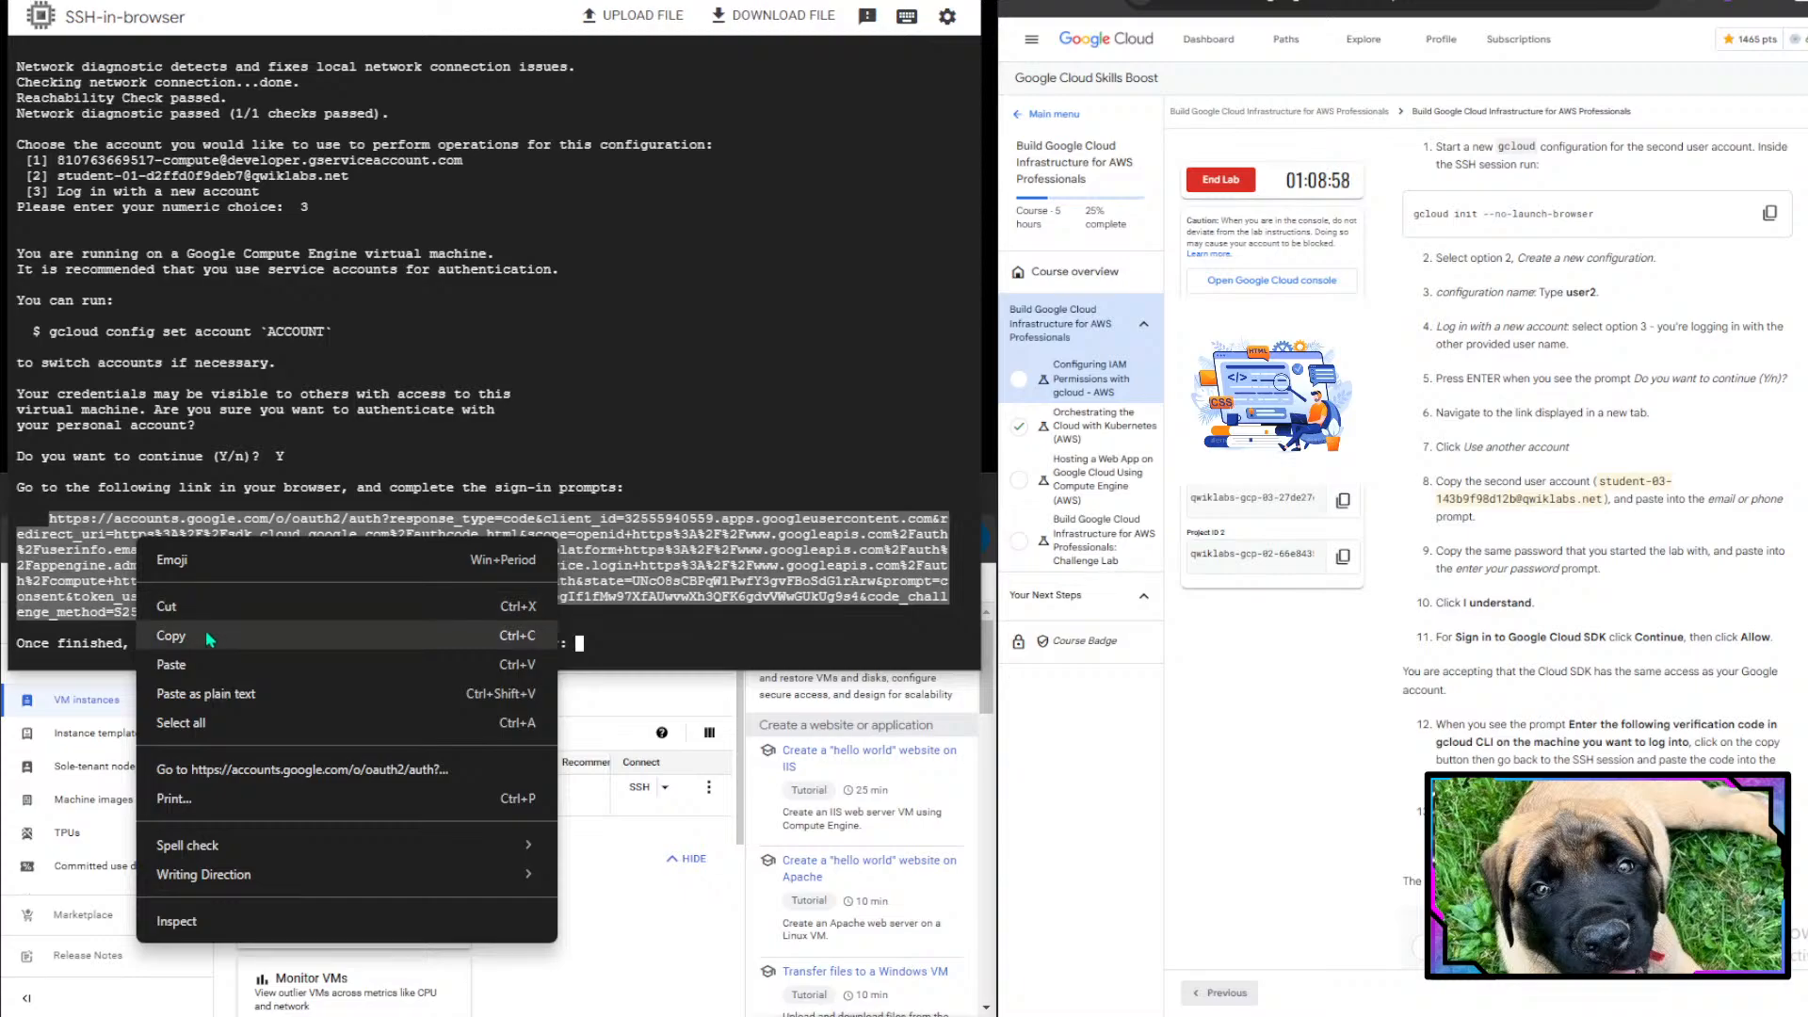
pyautogui.click(188, 637)
pyautogui.click(667, 919)
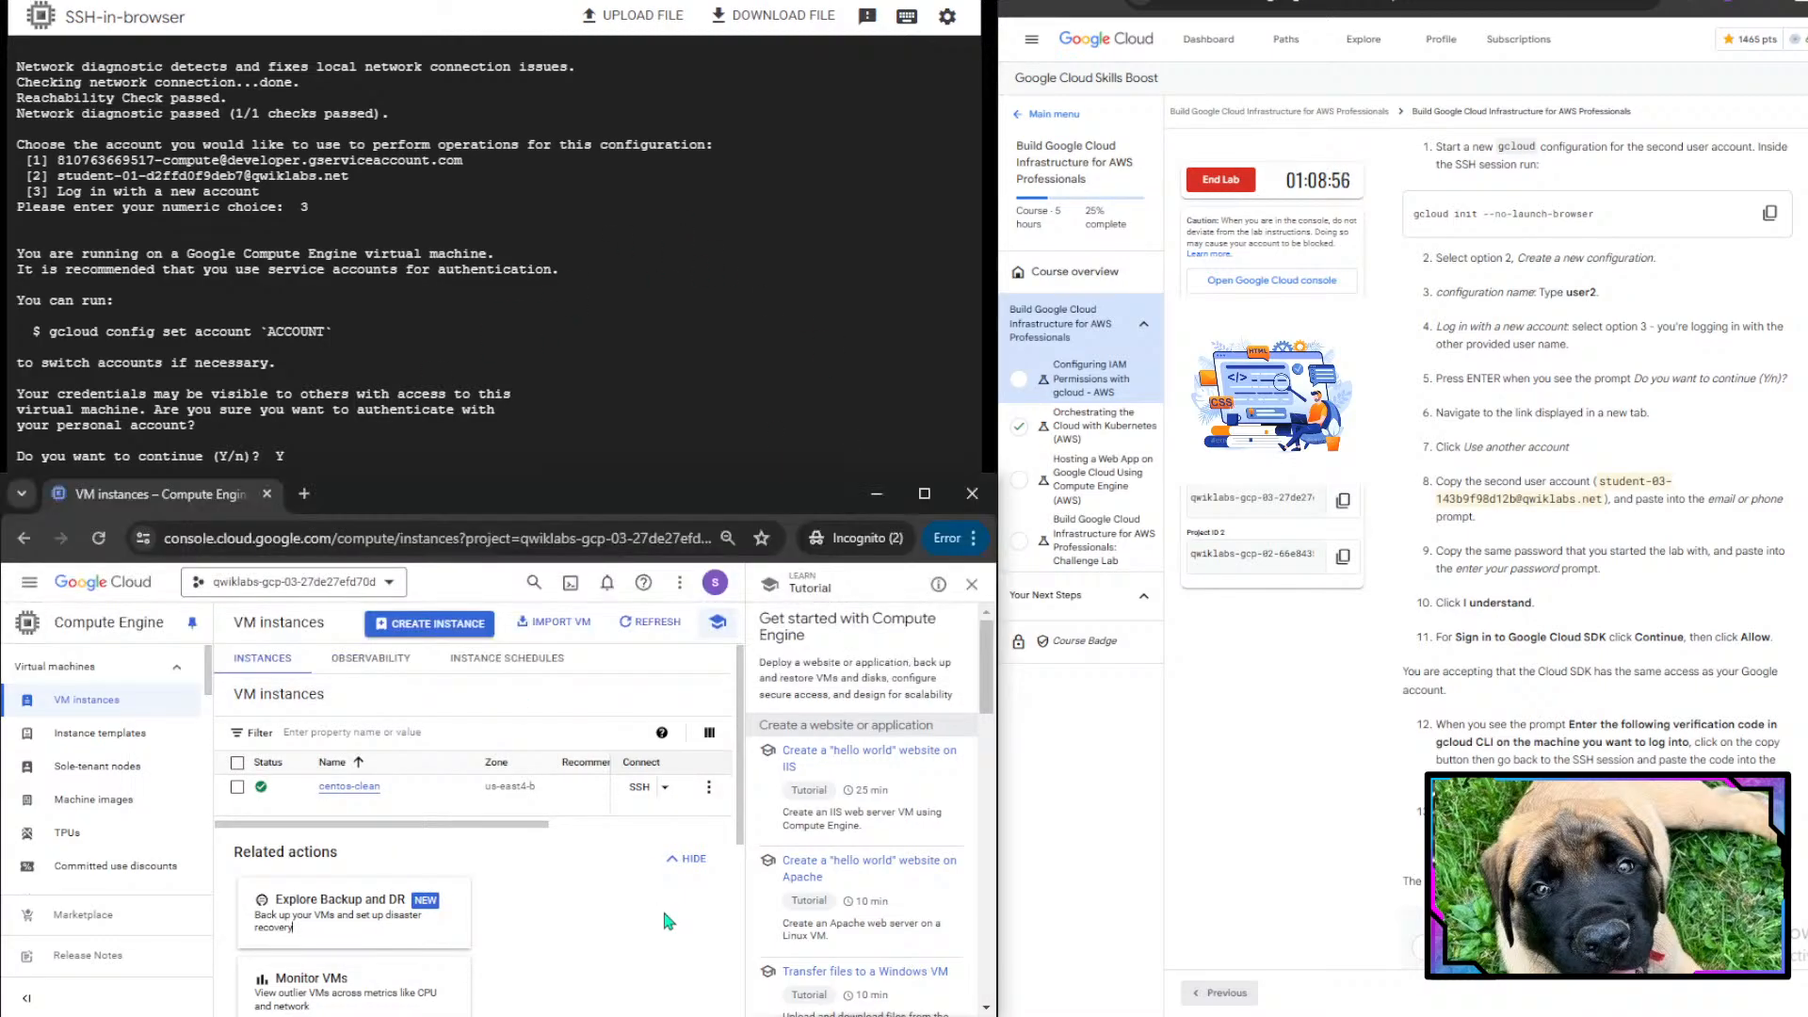
pyautogui.hotkey('ctrl', 't')
pyautogui.hotkey('ctrl', 'v')
pyautogui.press('Return')
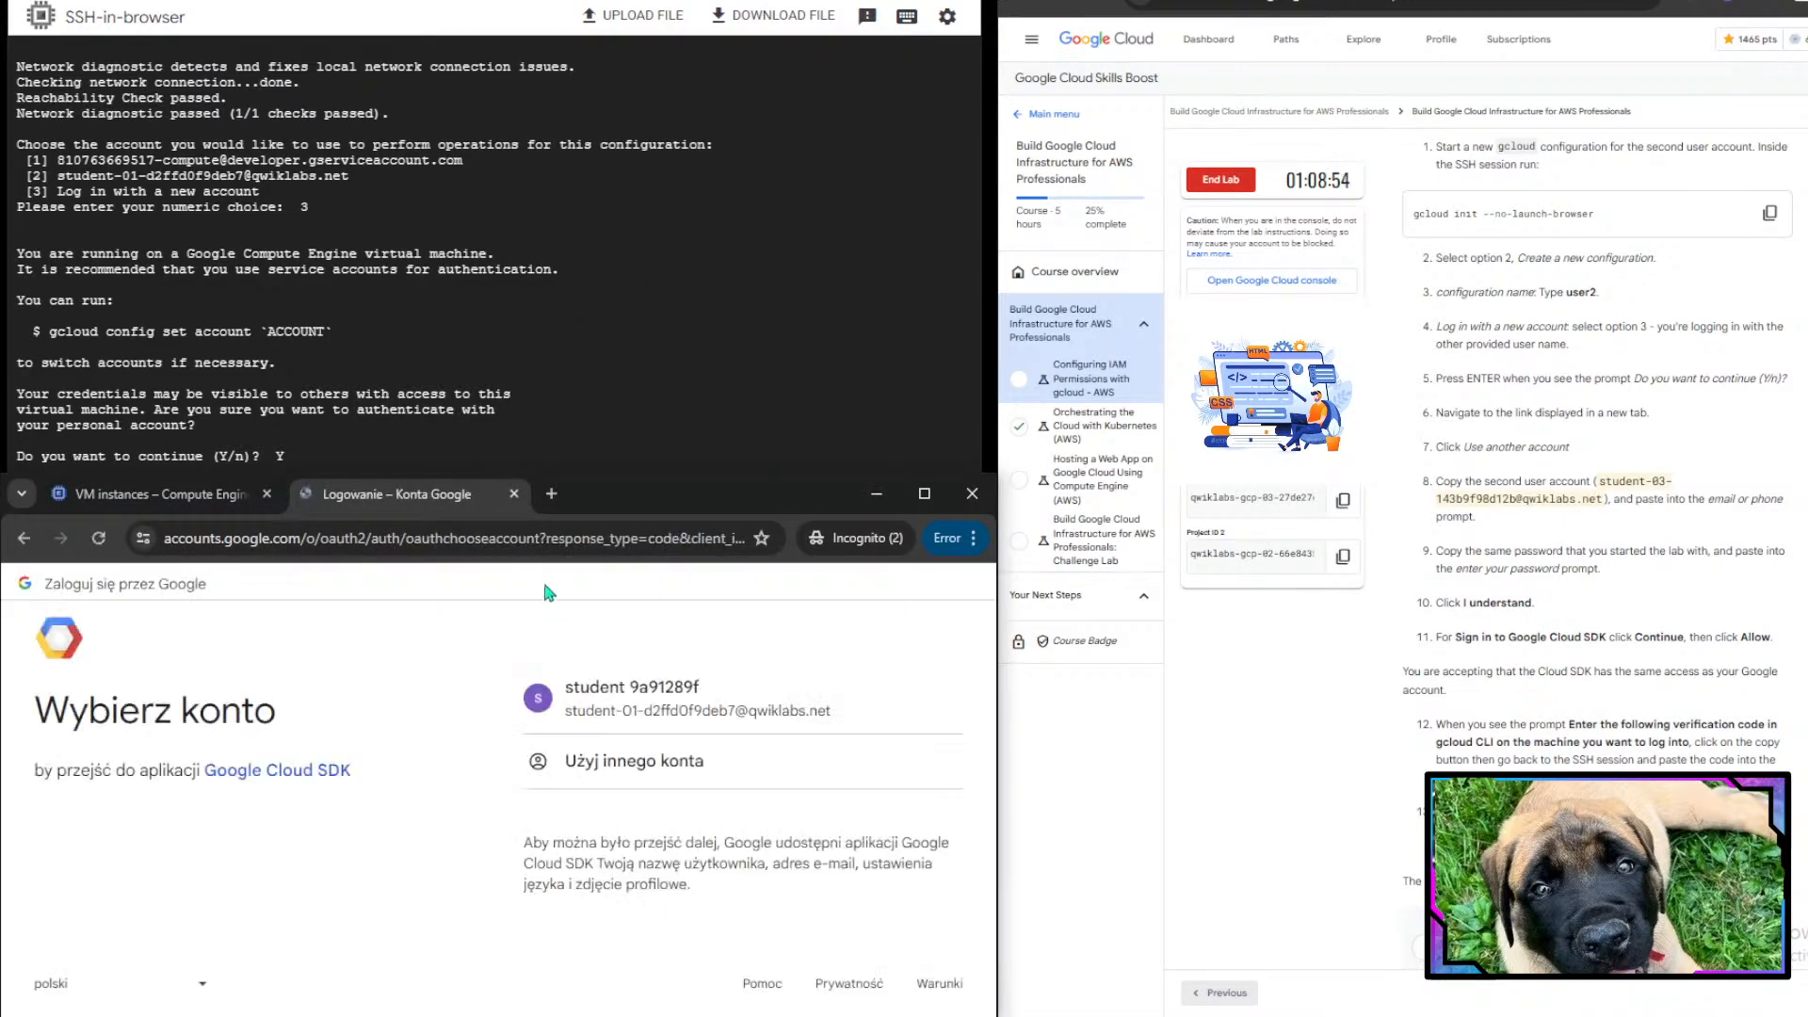
# - Choose to use another account and enter the second lab user's e-mail address
pyautogui.click(762, 779)
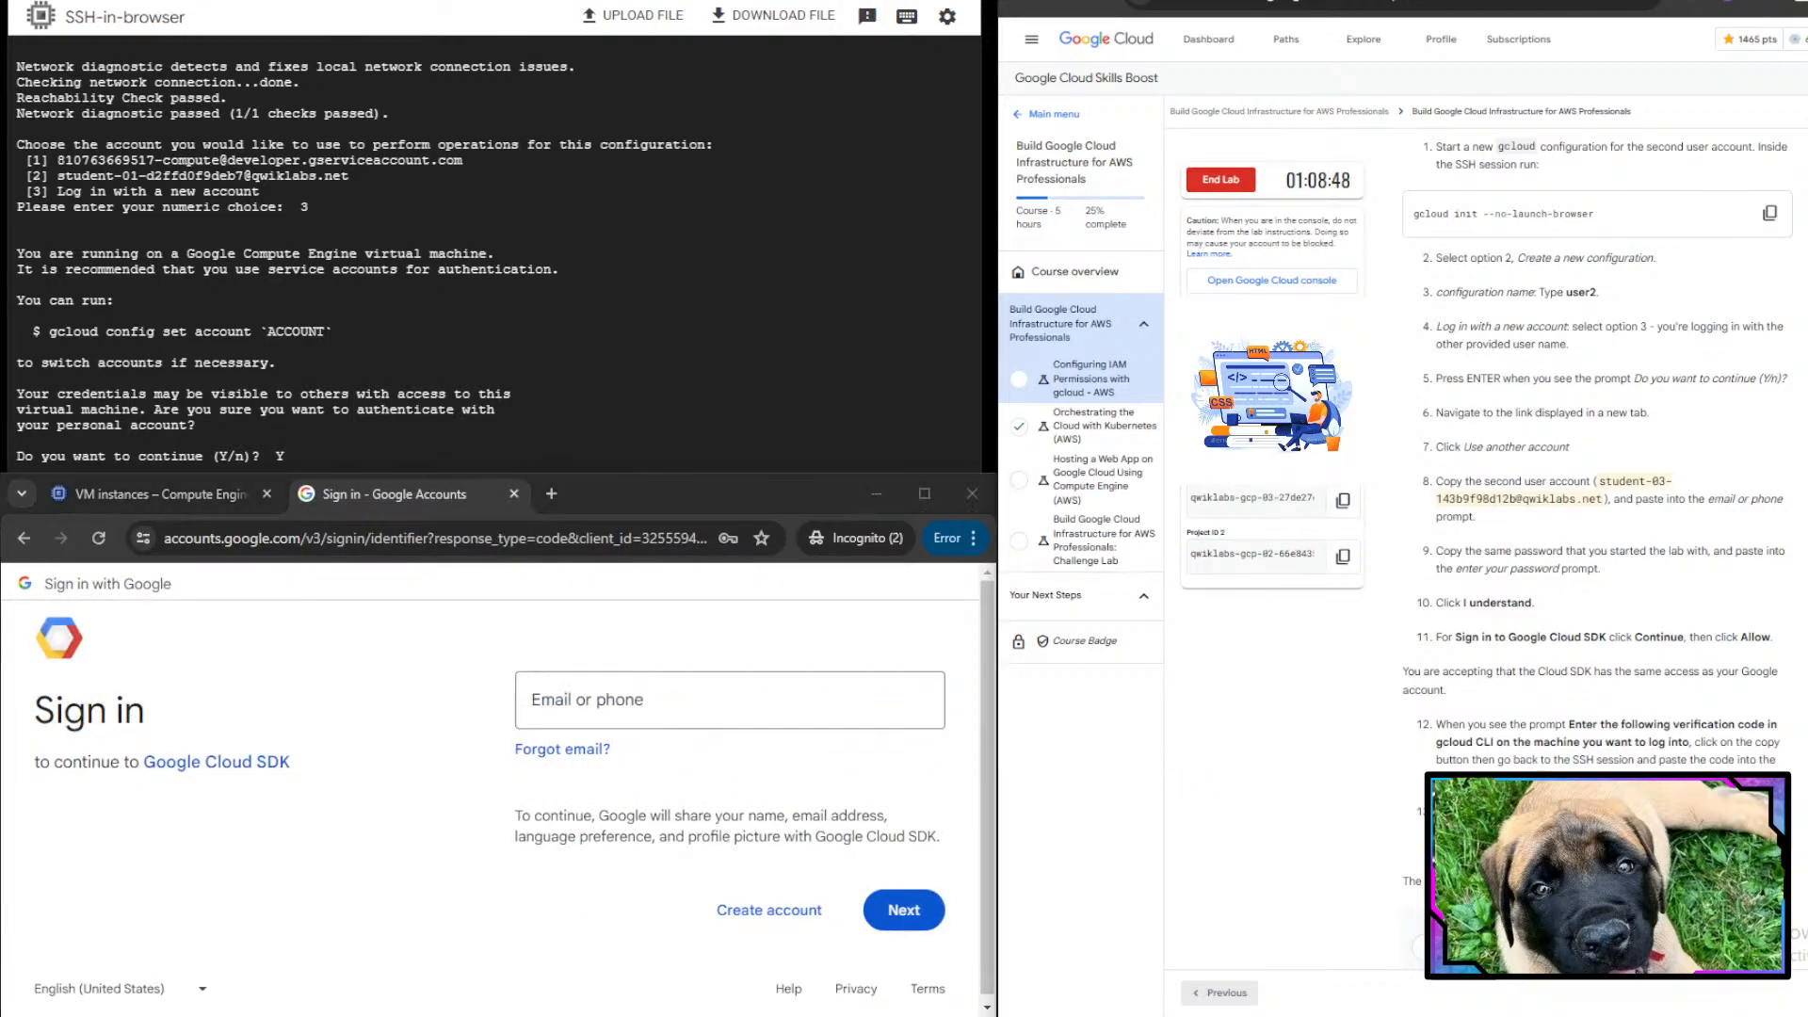
pyautogui.click(603, 681)
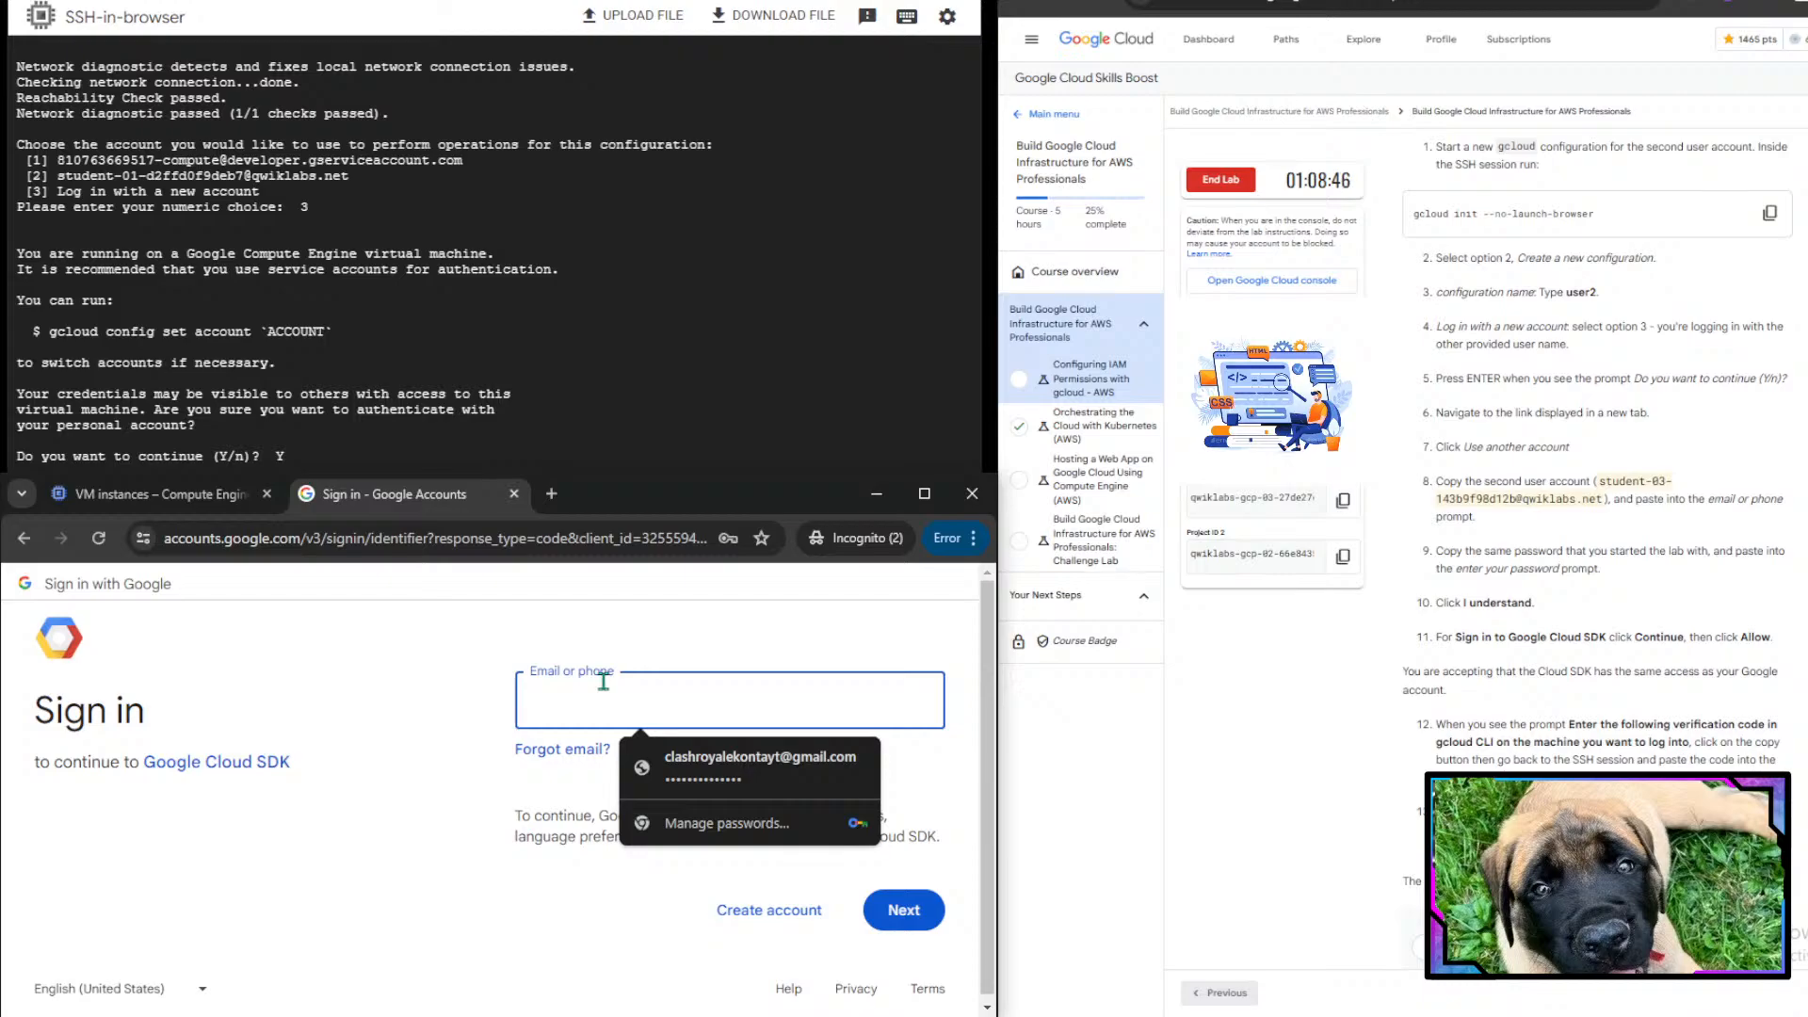
pyautogui.hotkey('ctrl', 'v')
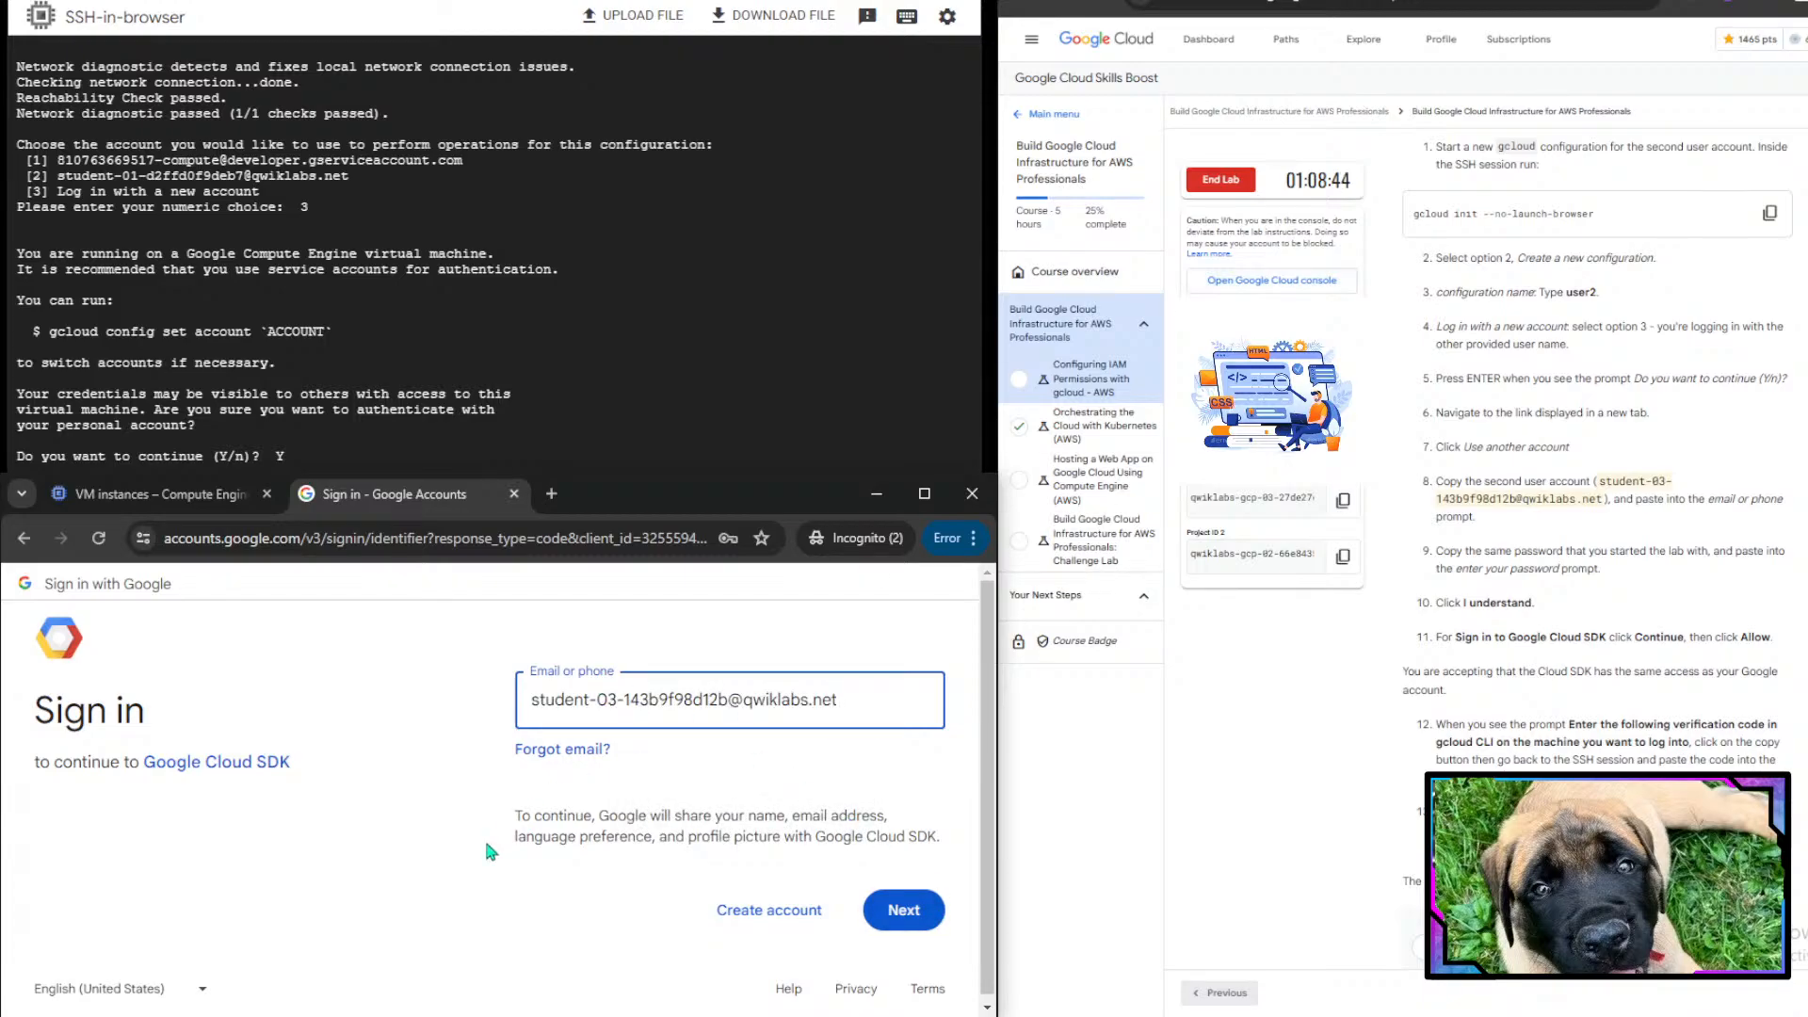
pyautogui.click(901, 904)
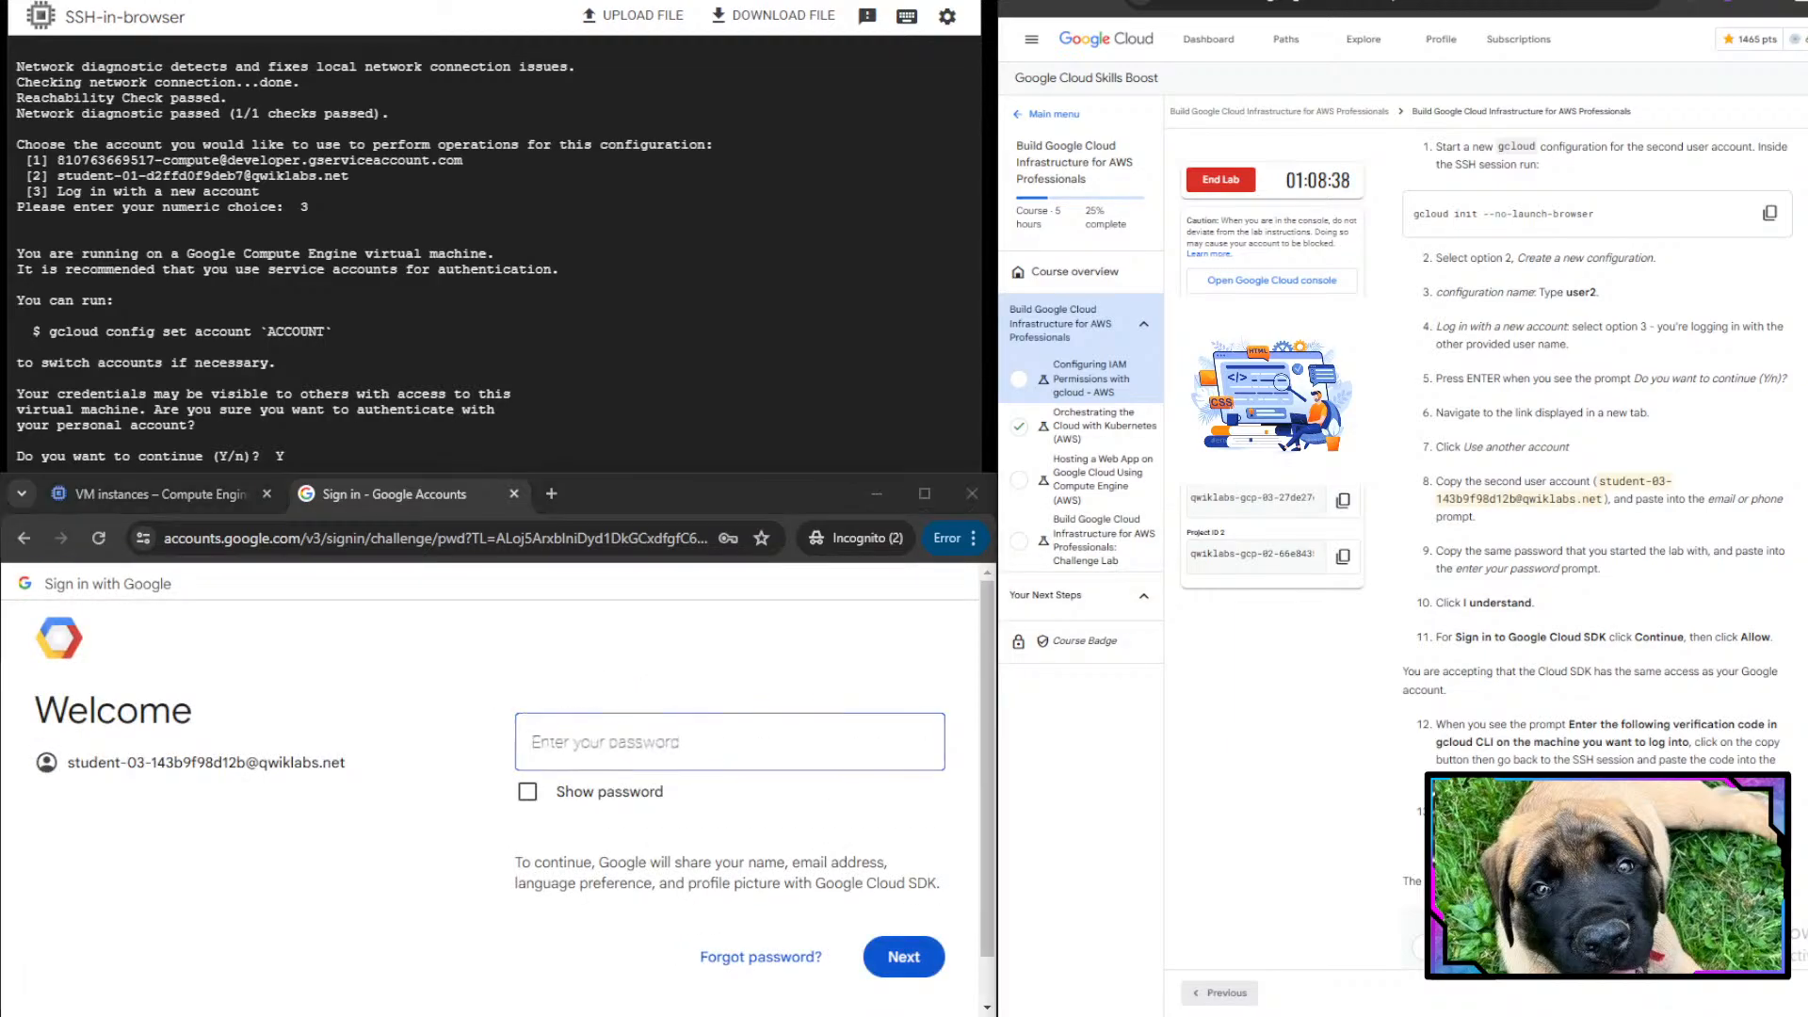
# - Paste the lab account password to sign in
pyautogui.click(728, 748)
pyautogui.hotkey('ctrl', 'v')
pyautogui.press('Return')
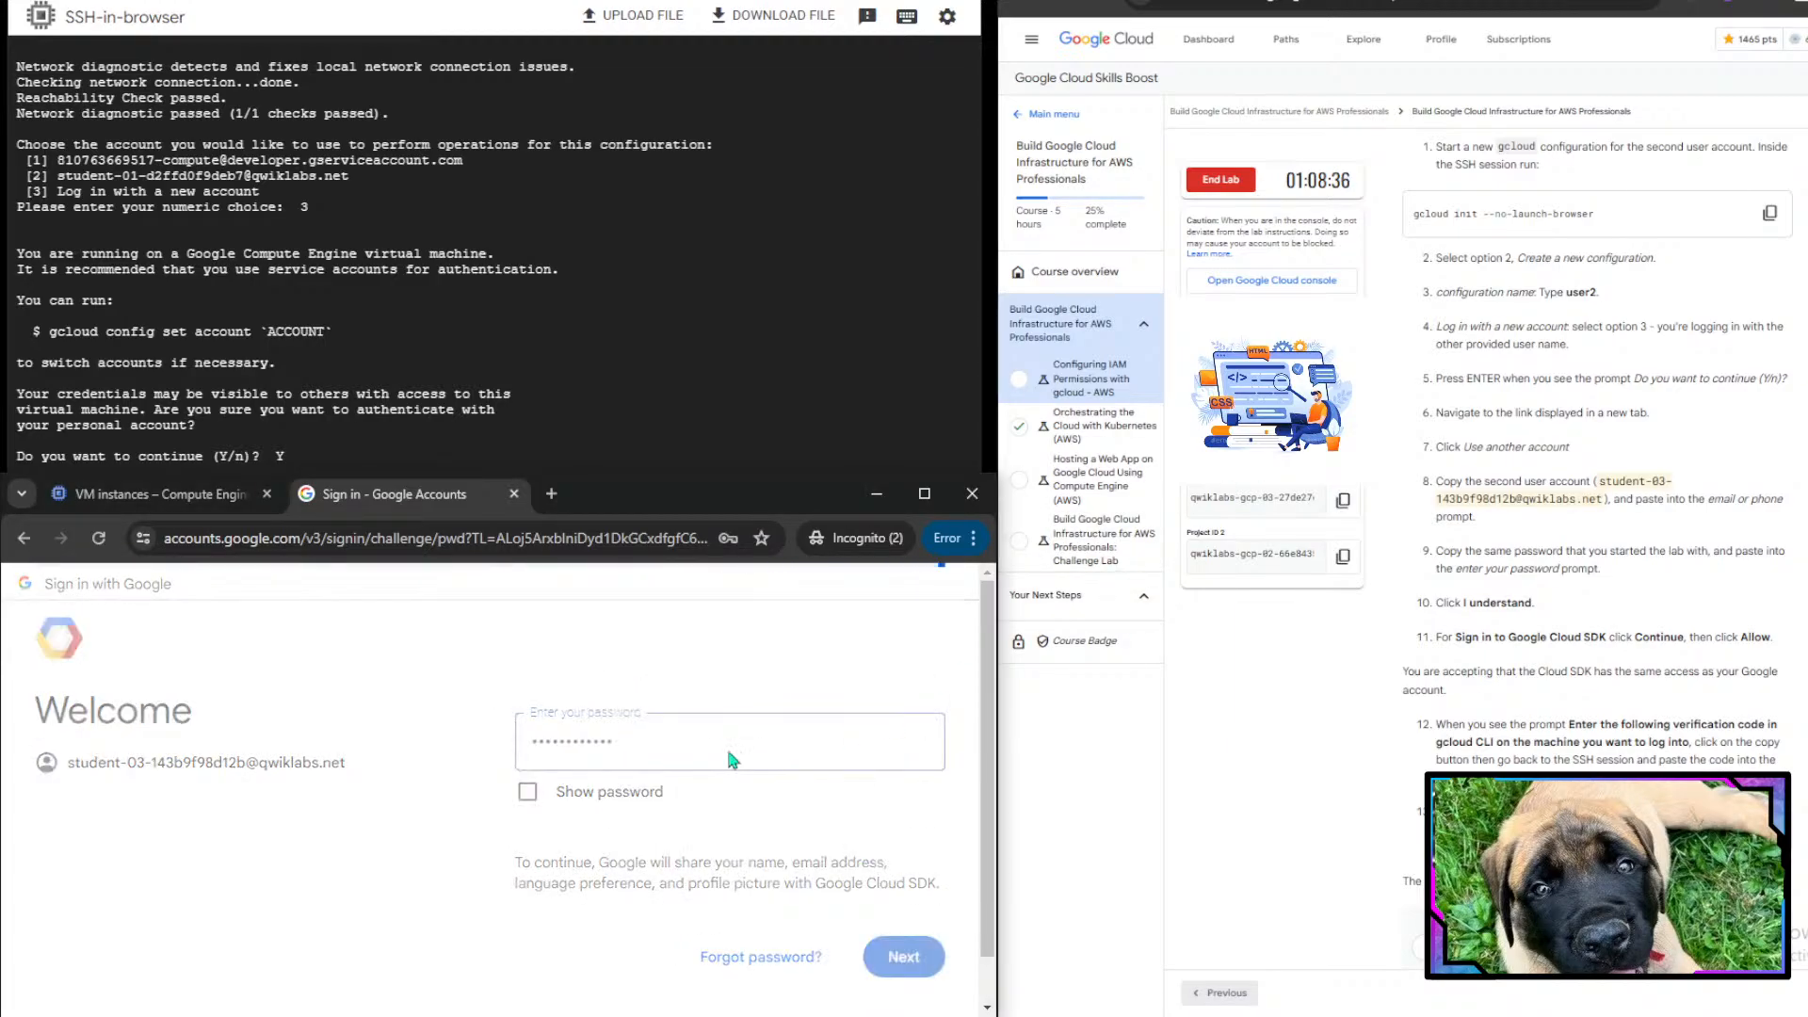
# - Accept the account terms, continue signing in to Google Cloud SDK and allow it access
pyautogui.click(631, 819)
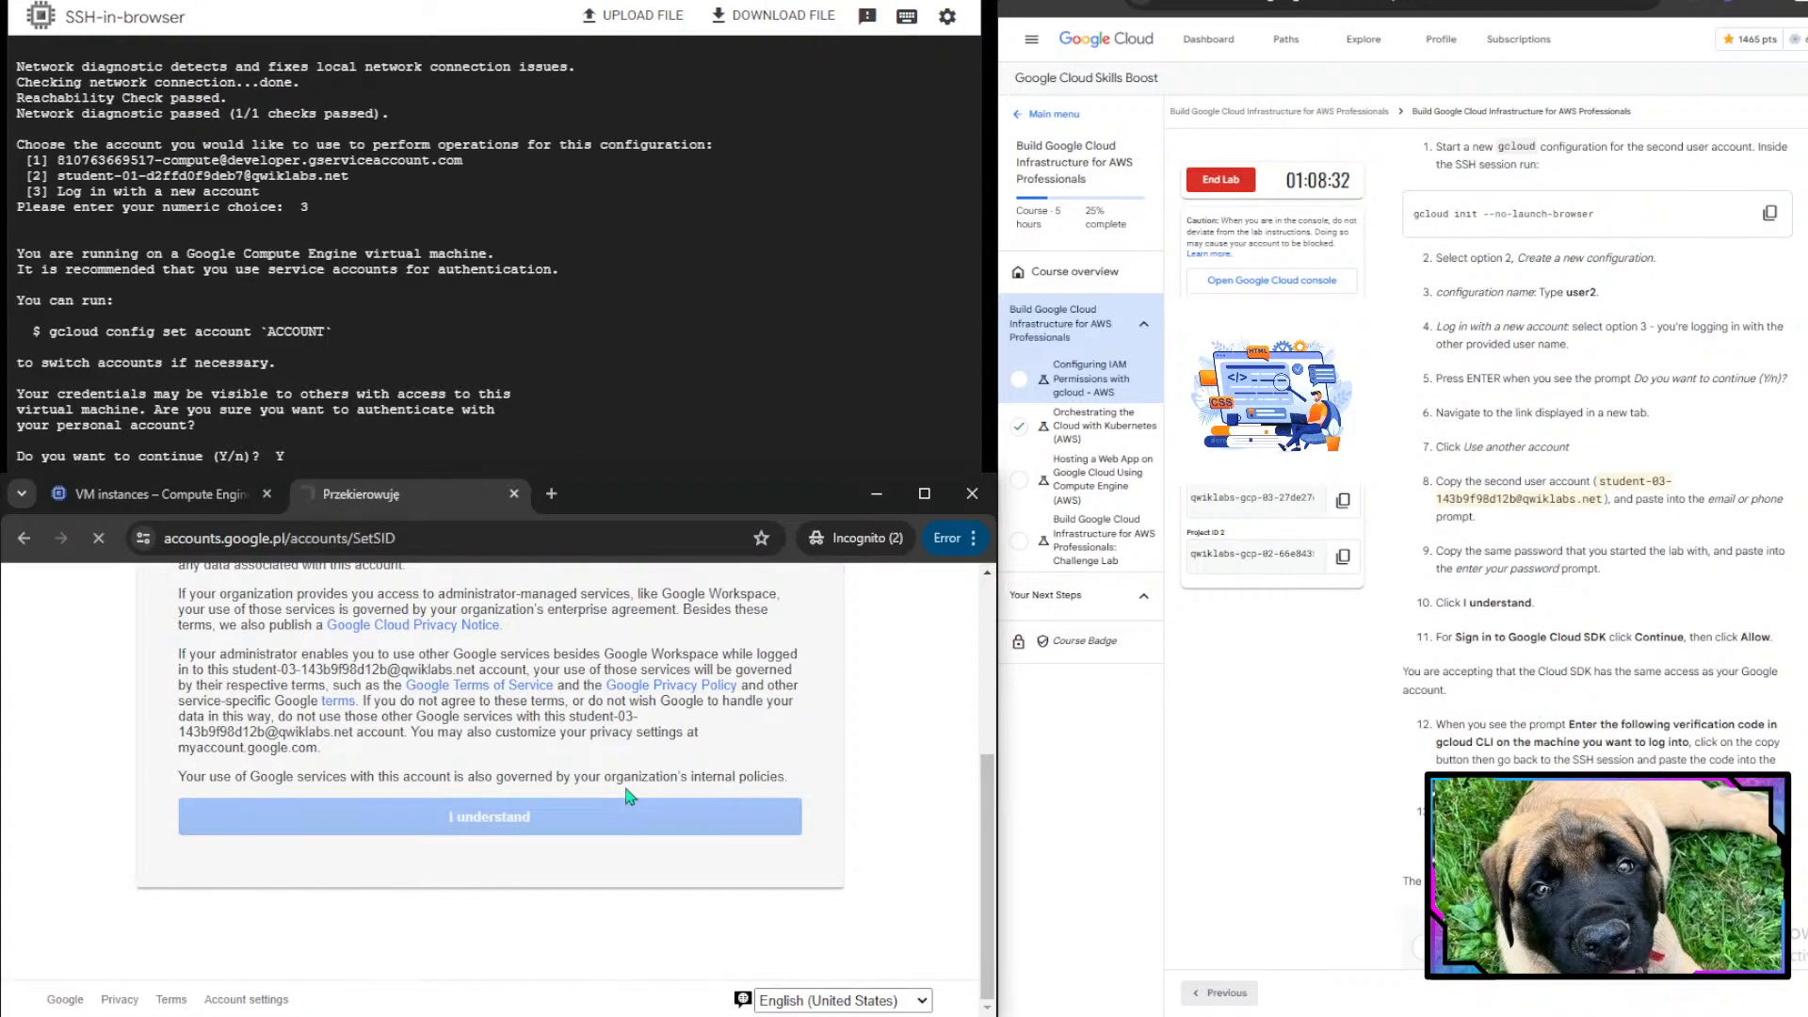
pyautogui.click(587, 897)
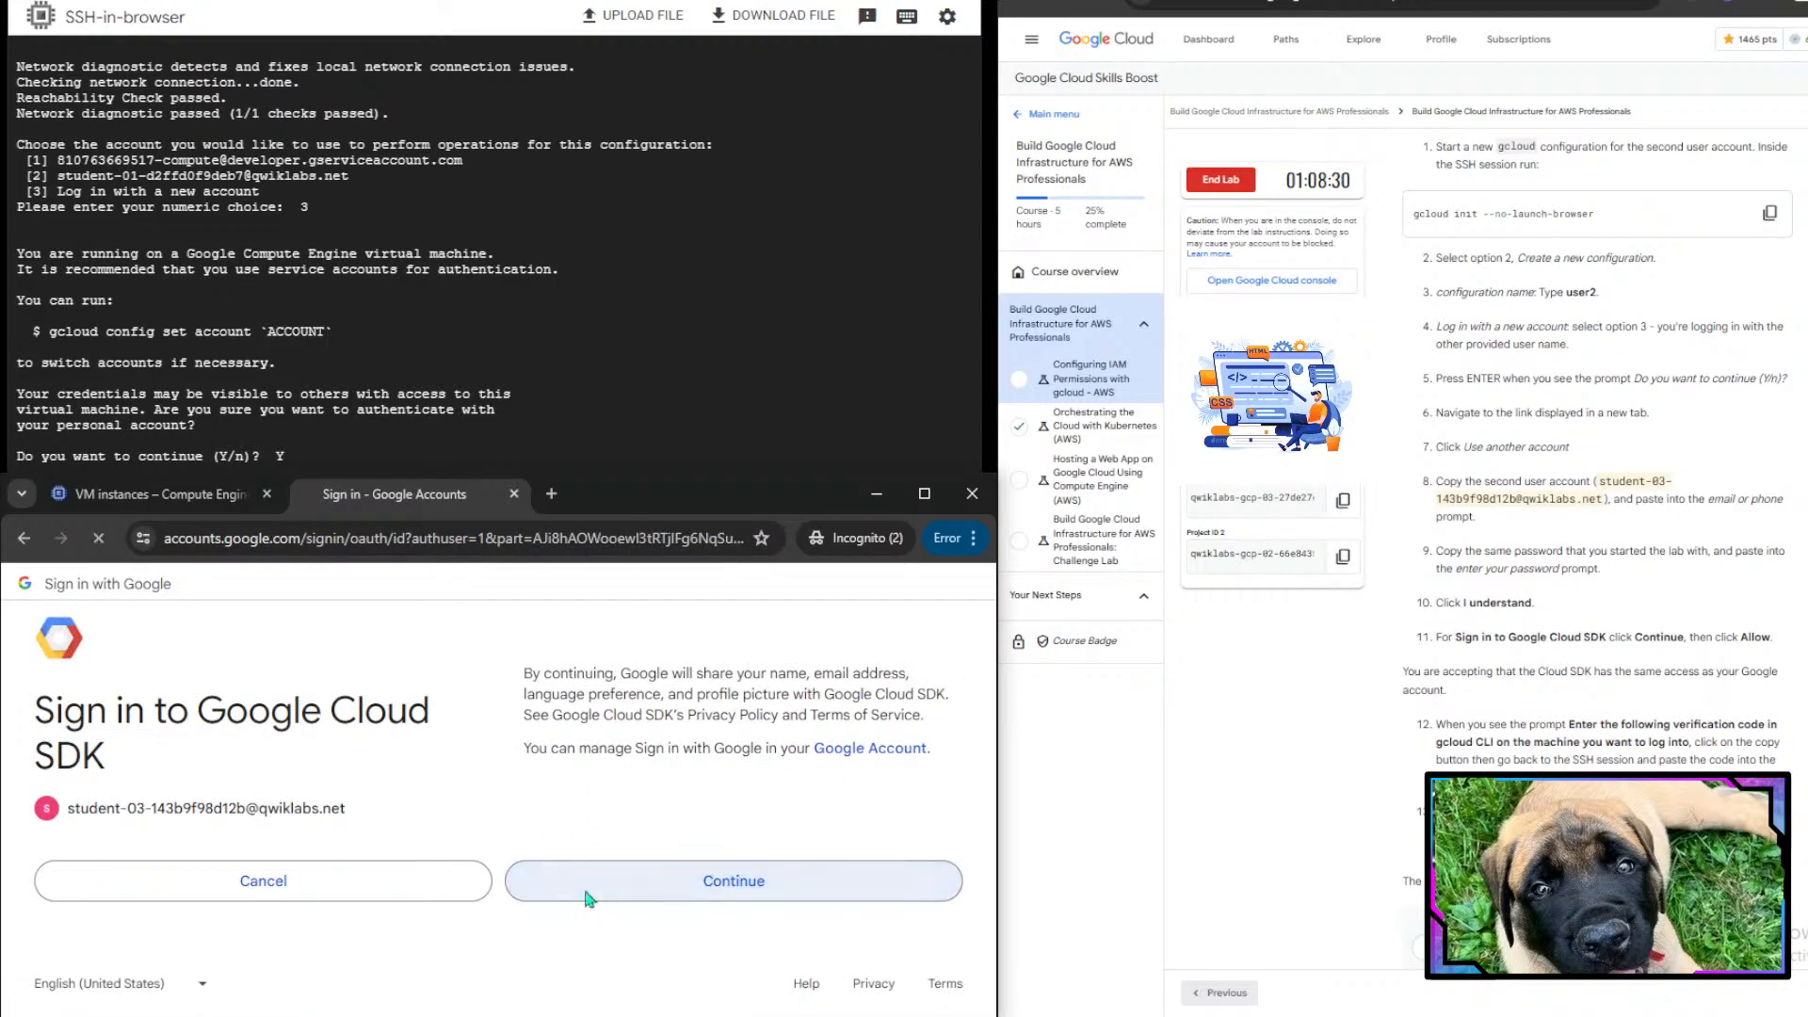
pyautogui.scroll(-1, 1608, 602)
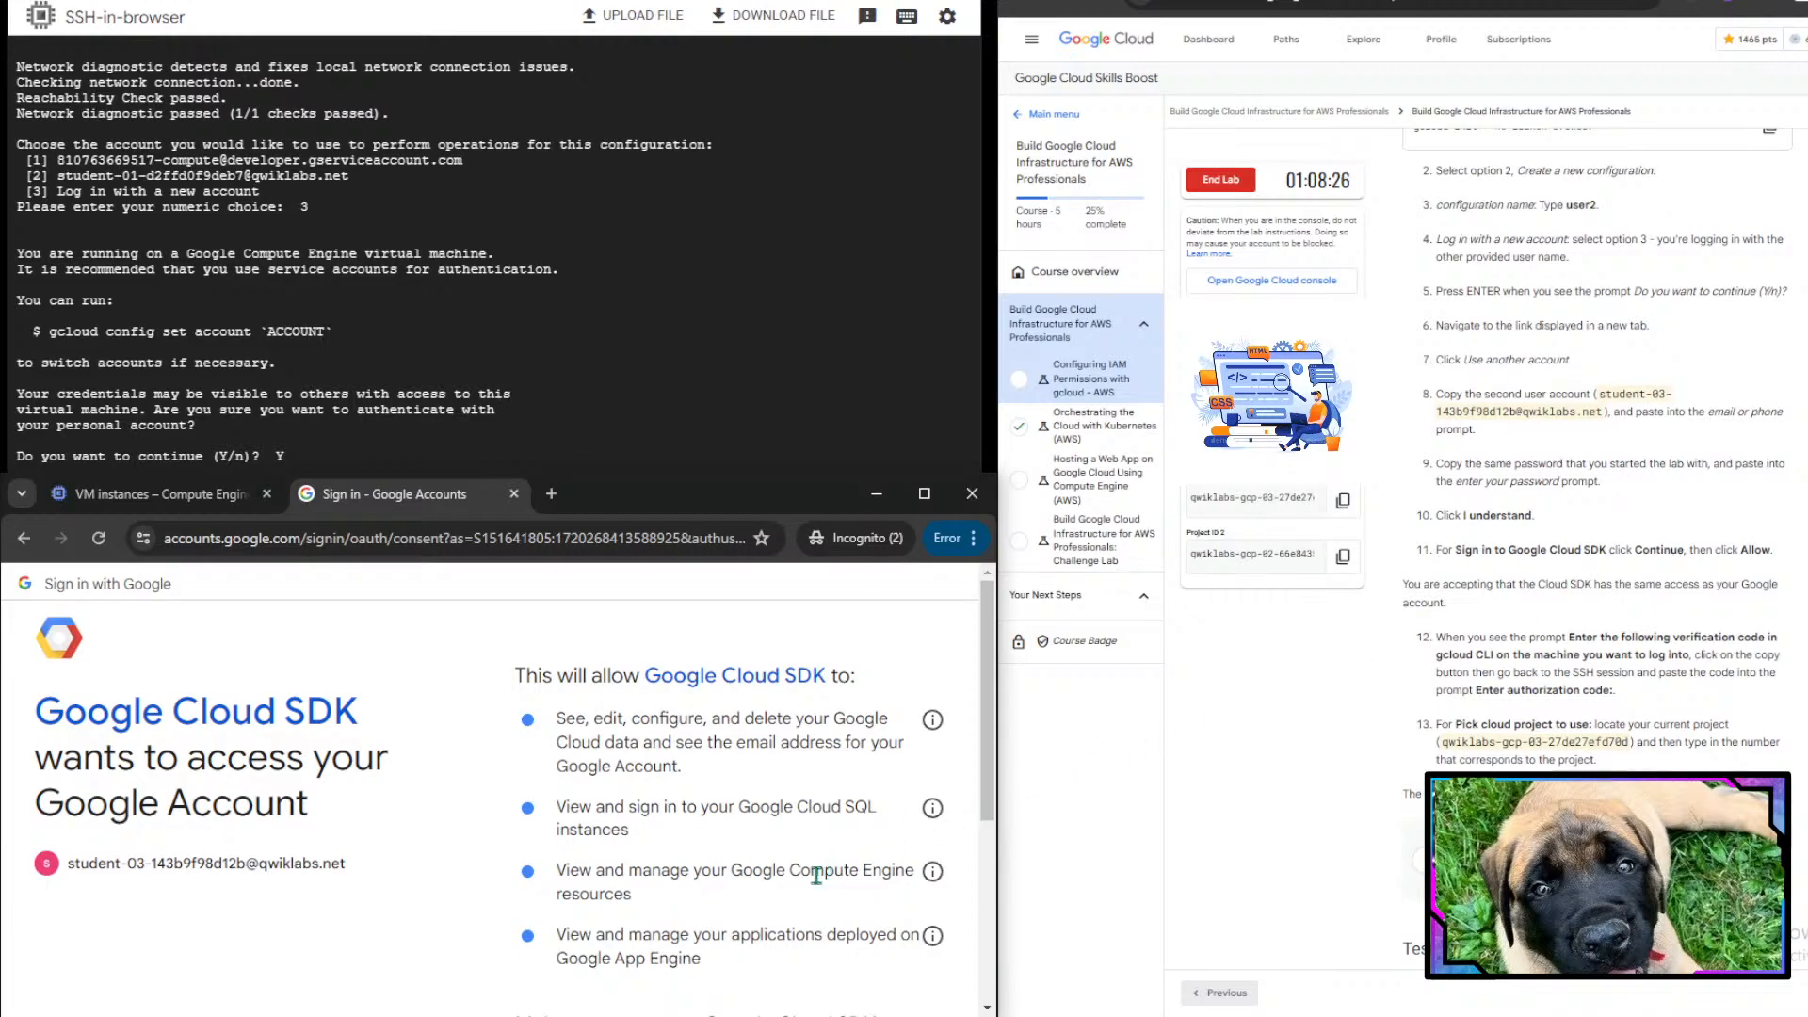
pyautogui.scroll(-5, 797, 991)
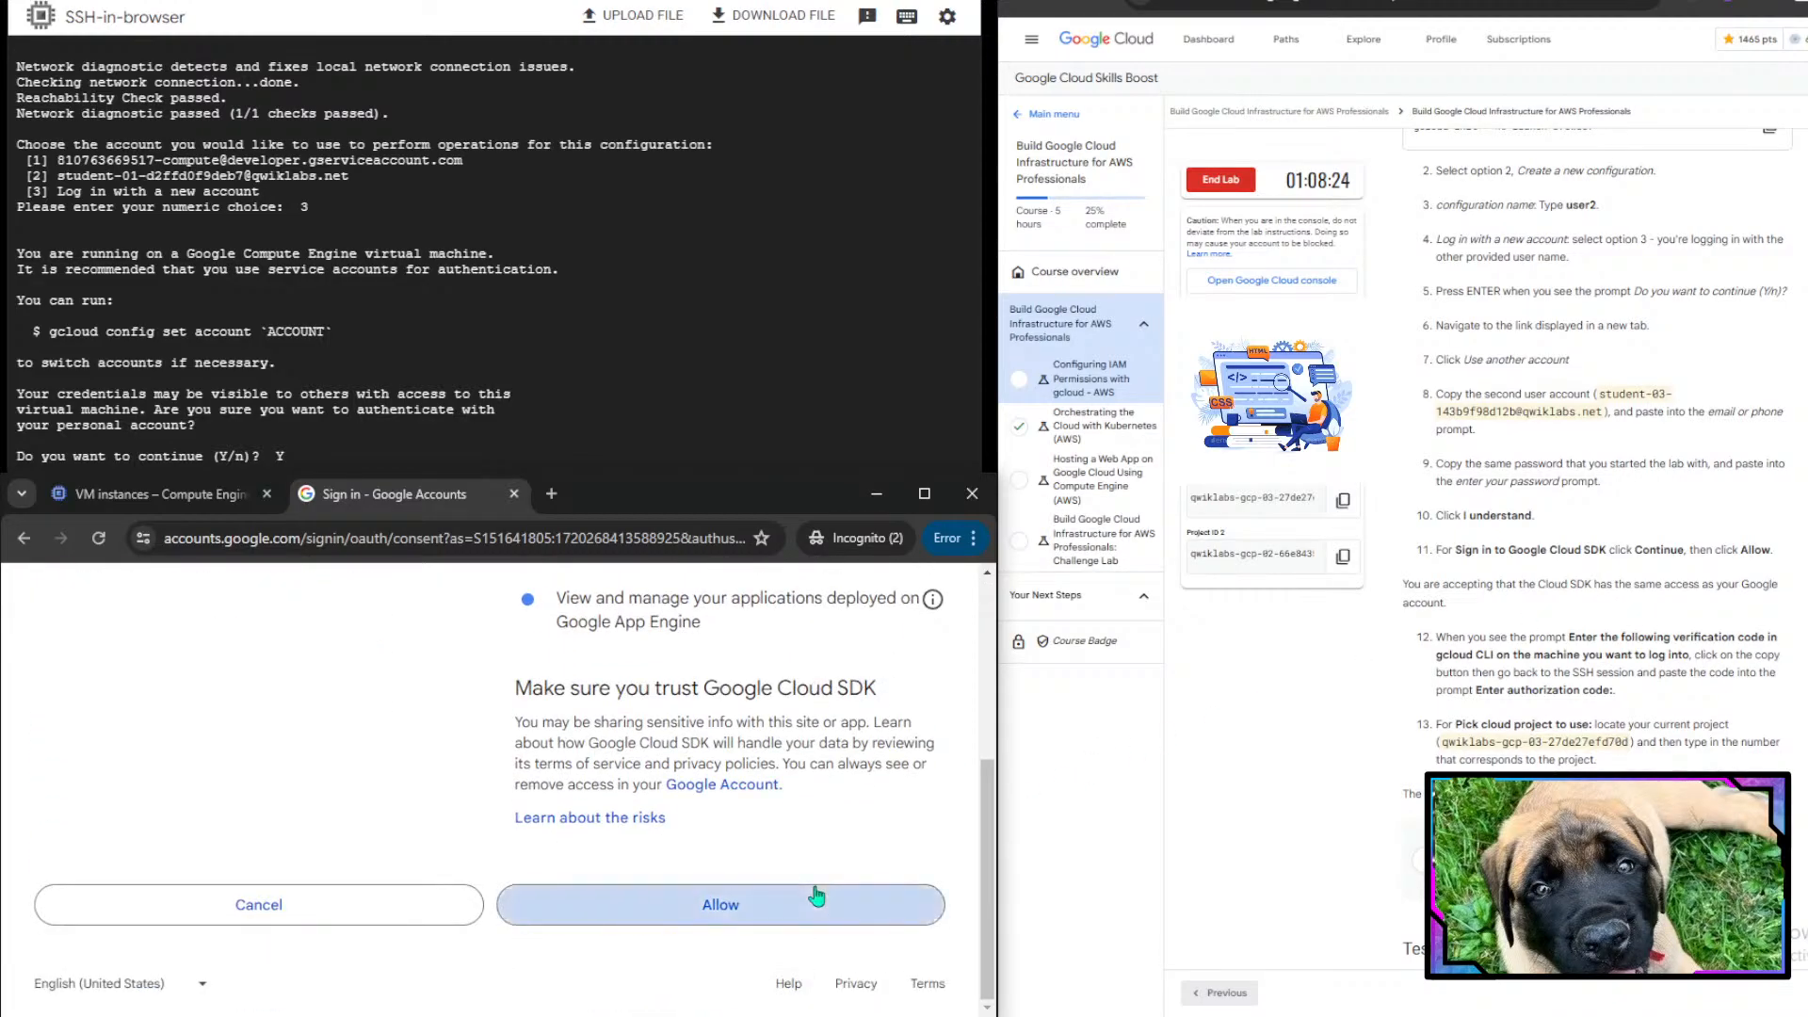
pyautogui.click(814, 892)
pyautogui.scroll(-3, 643, 885)
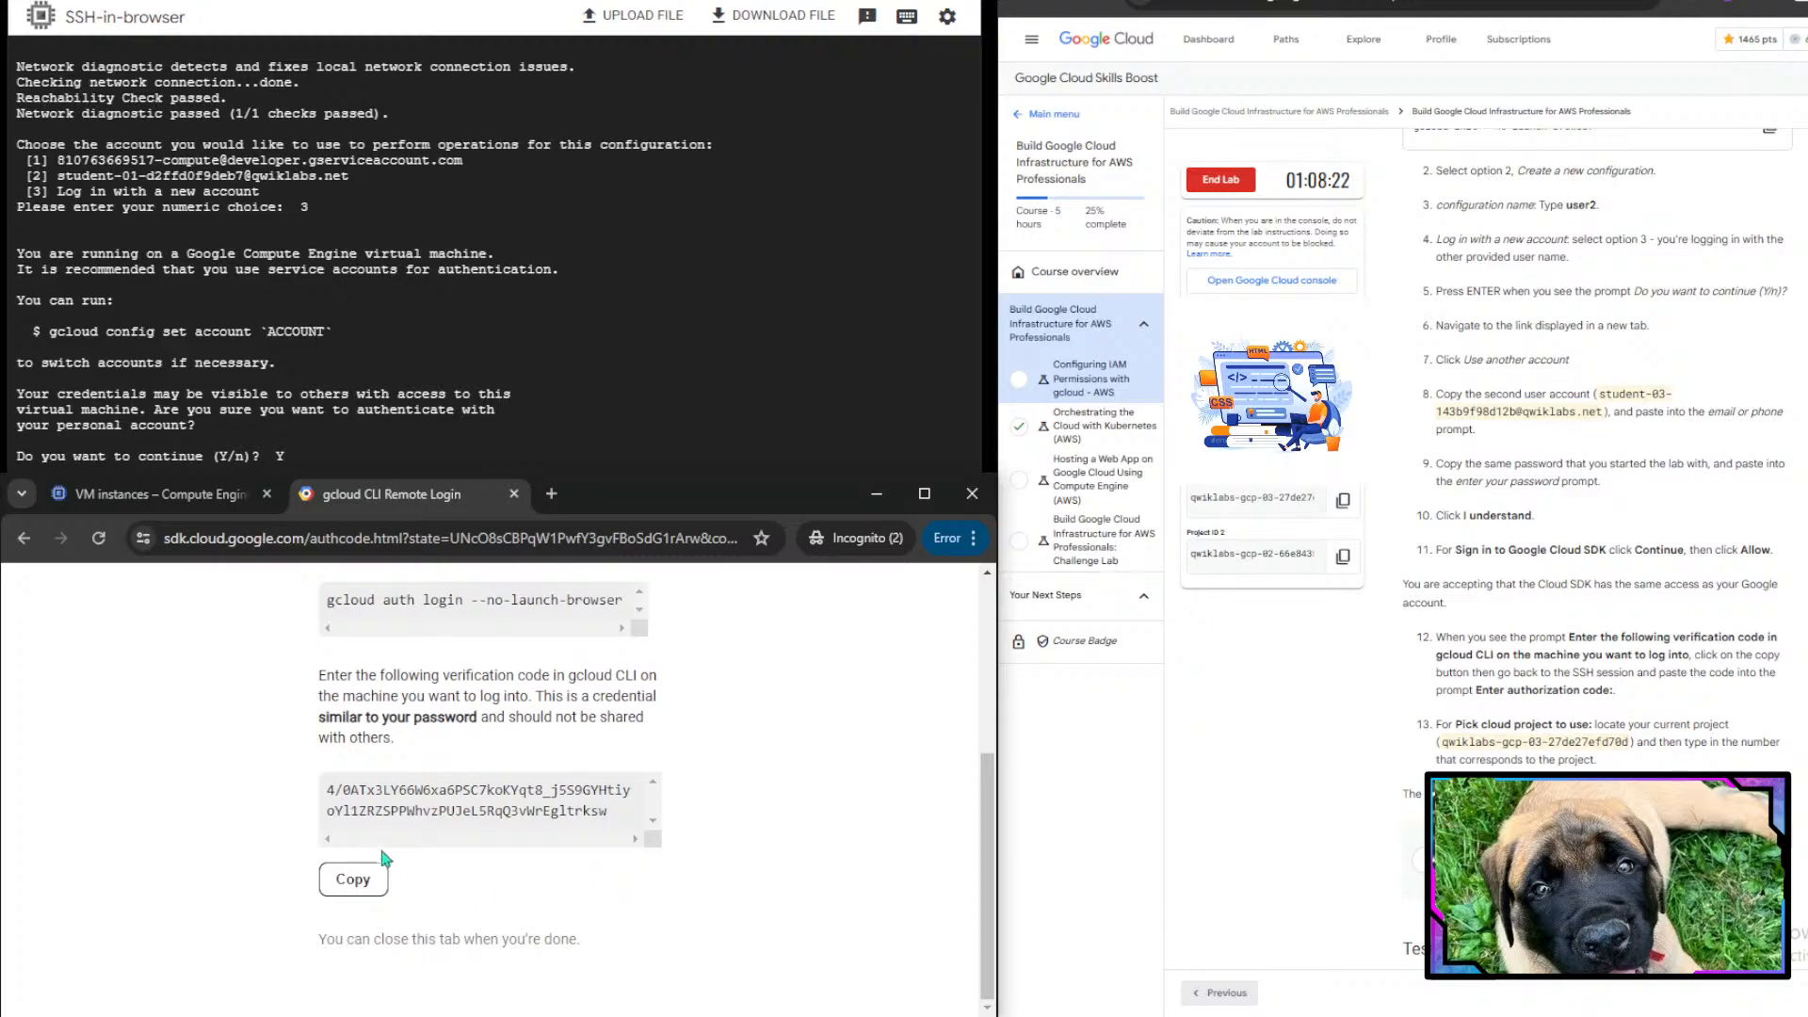
# - Copy the verification code from the browser and enter it in the terminal prompt
pyautogui.moveTo(327, 789); pyautogui.dragTo(649, 815)
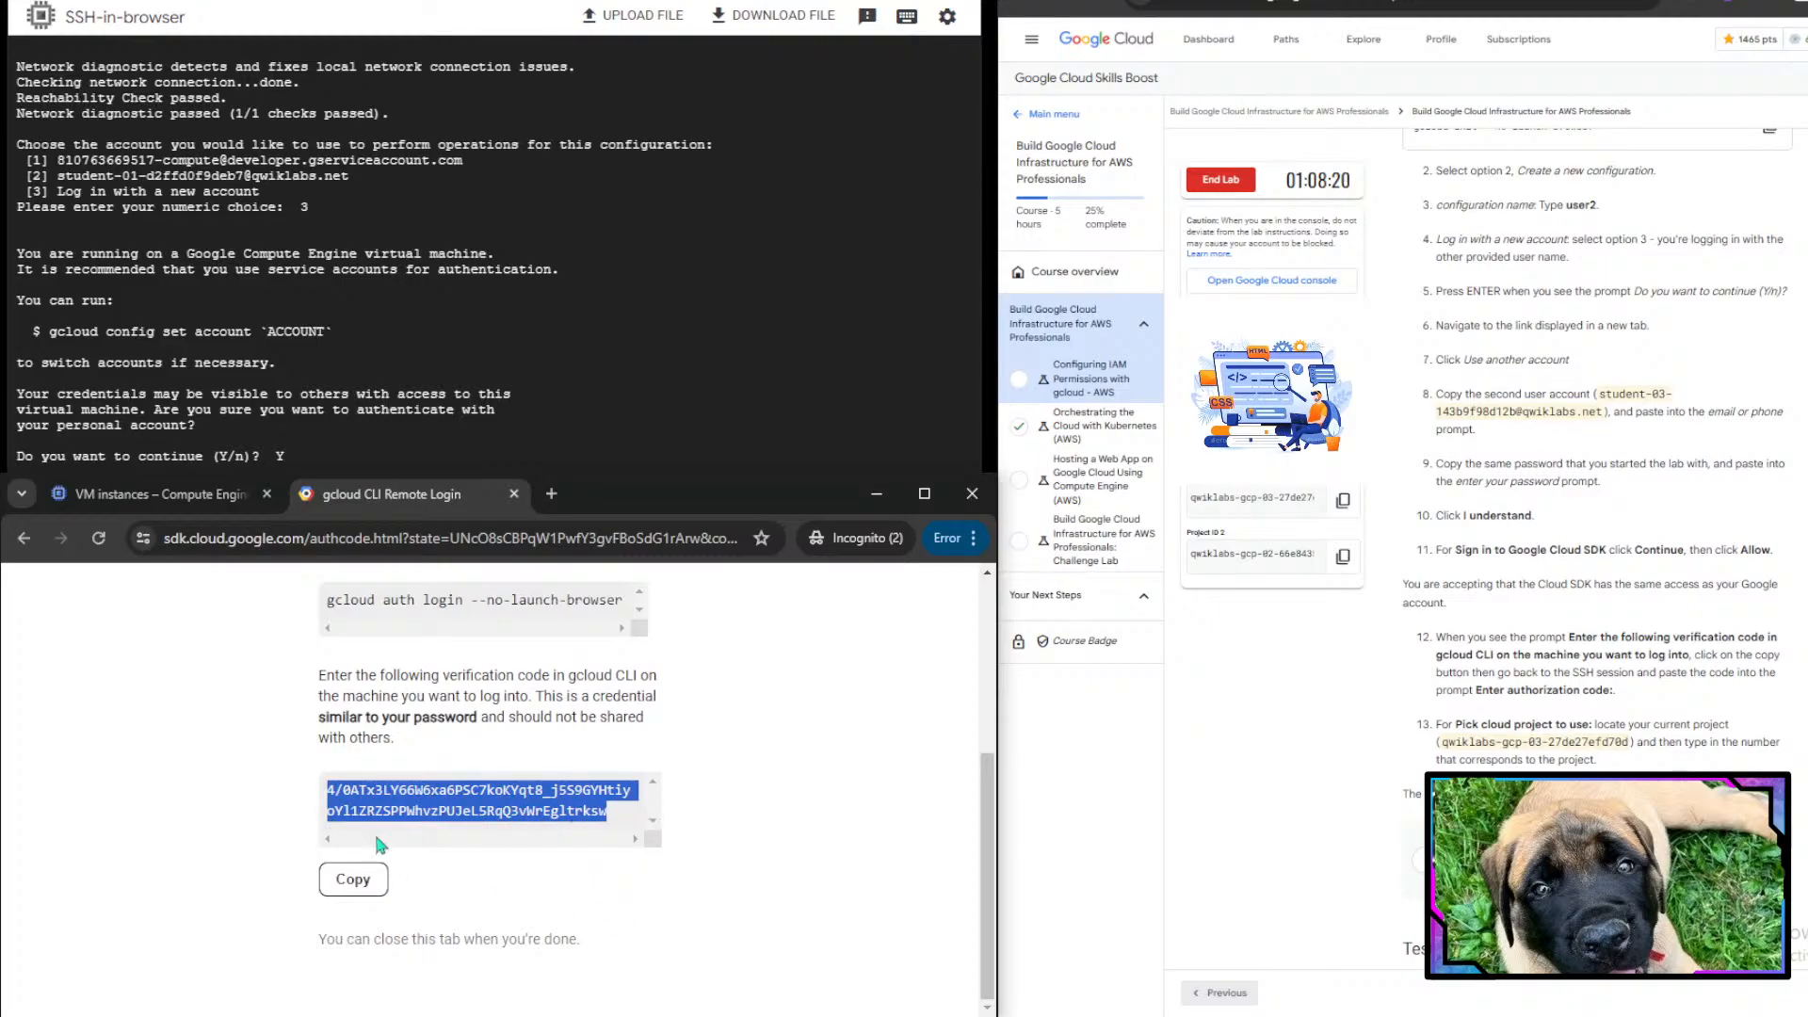
pyautogui.click(363, 890)
pyautogui.click(534, 224)
pyautogui.hotkey('ctrl', 'v')
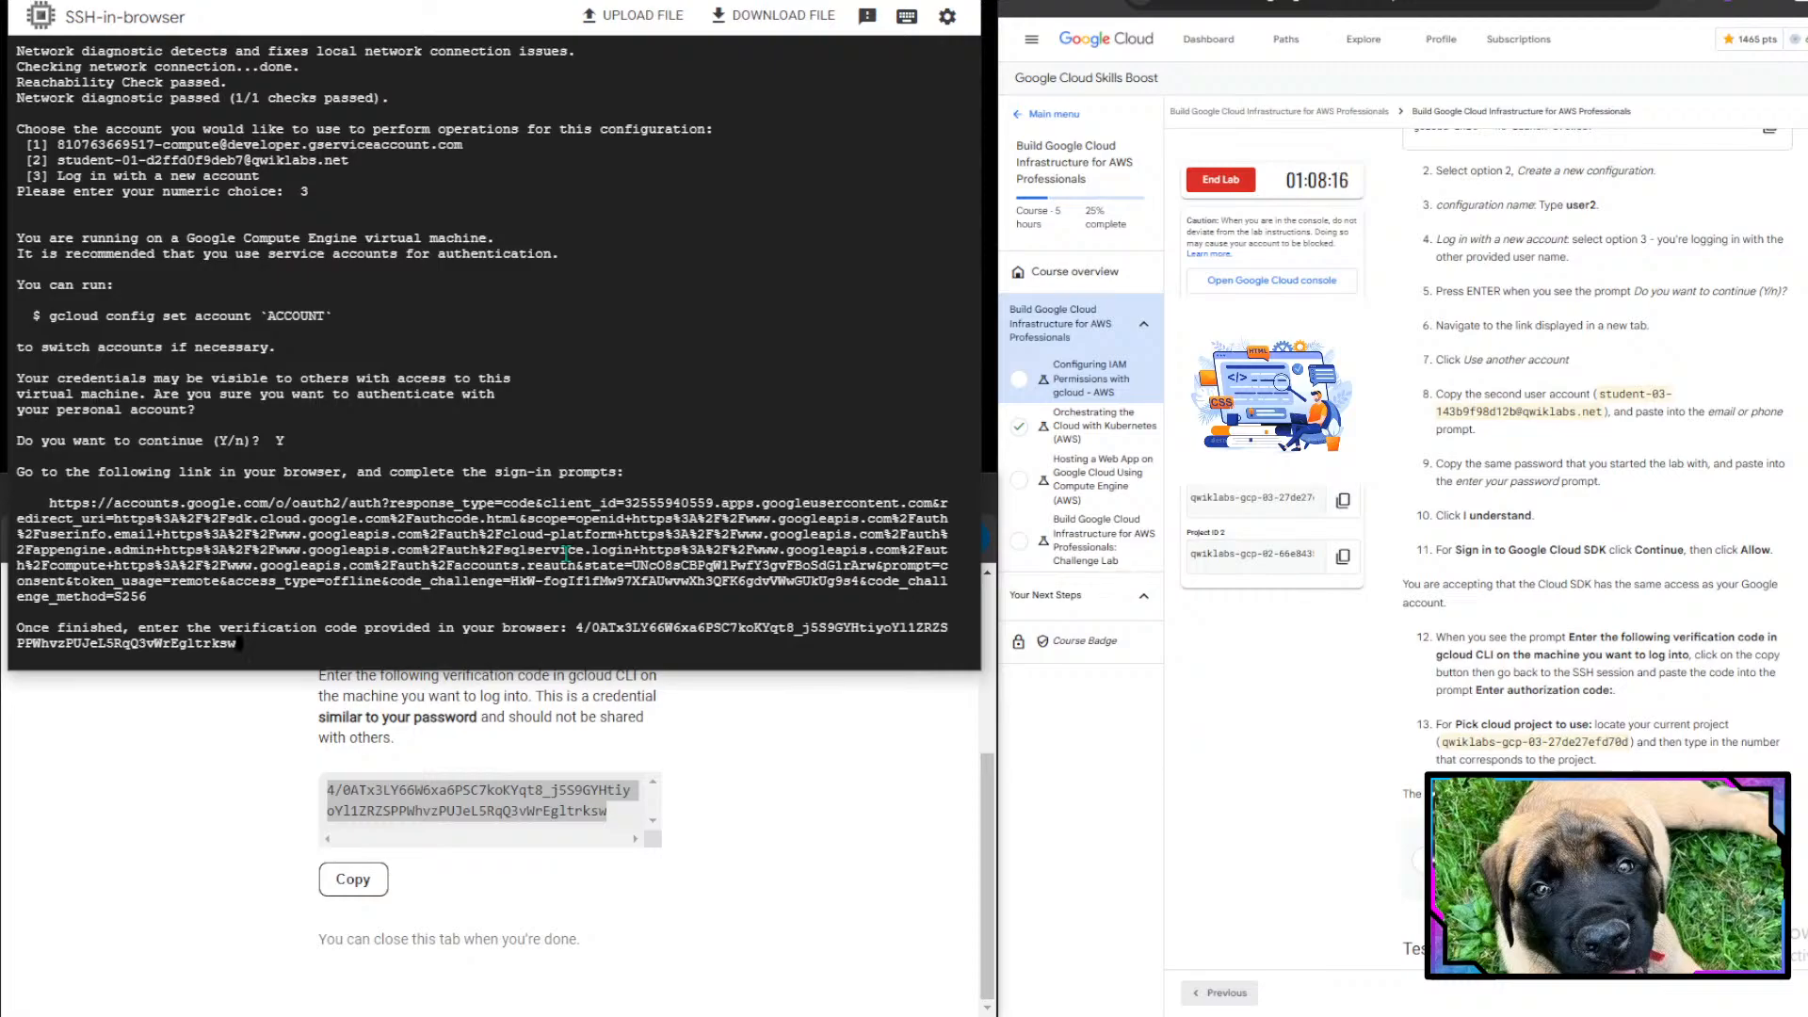
pyautogui.press('Return')
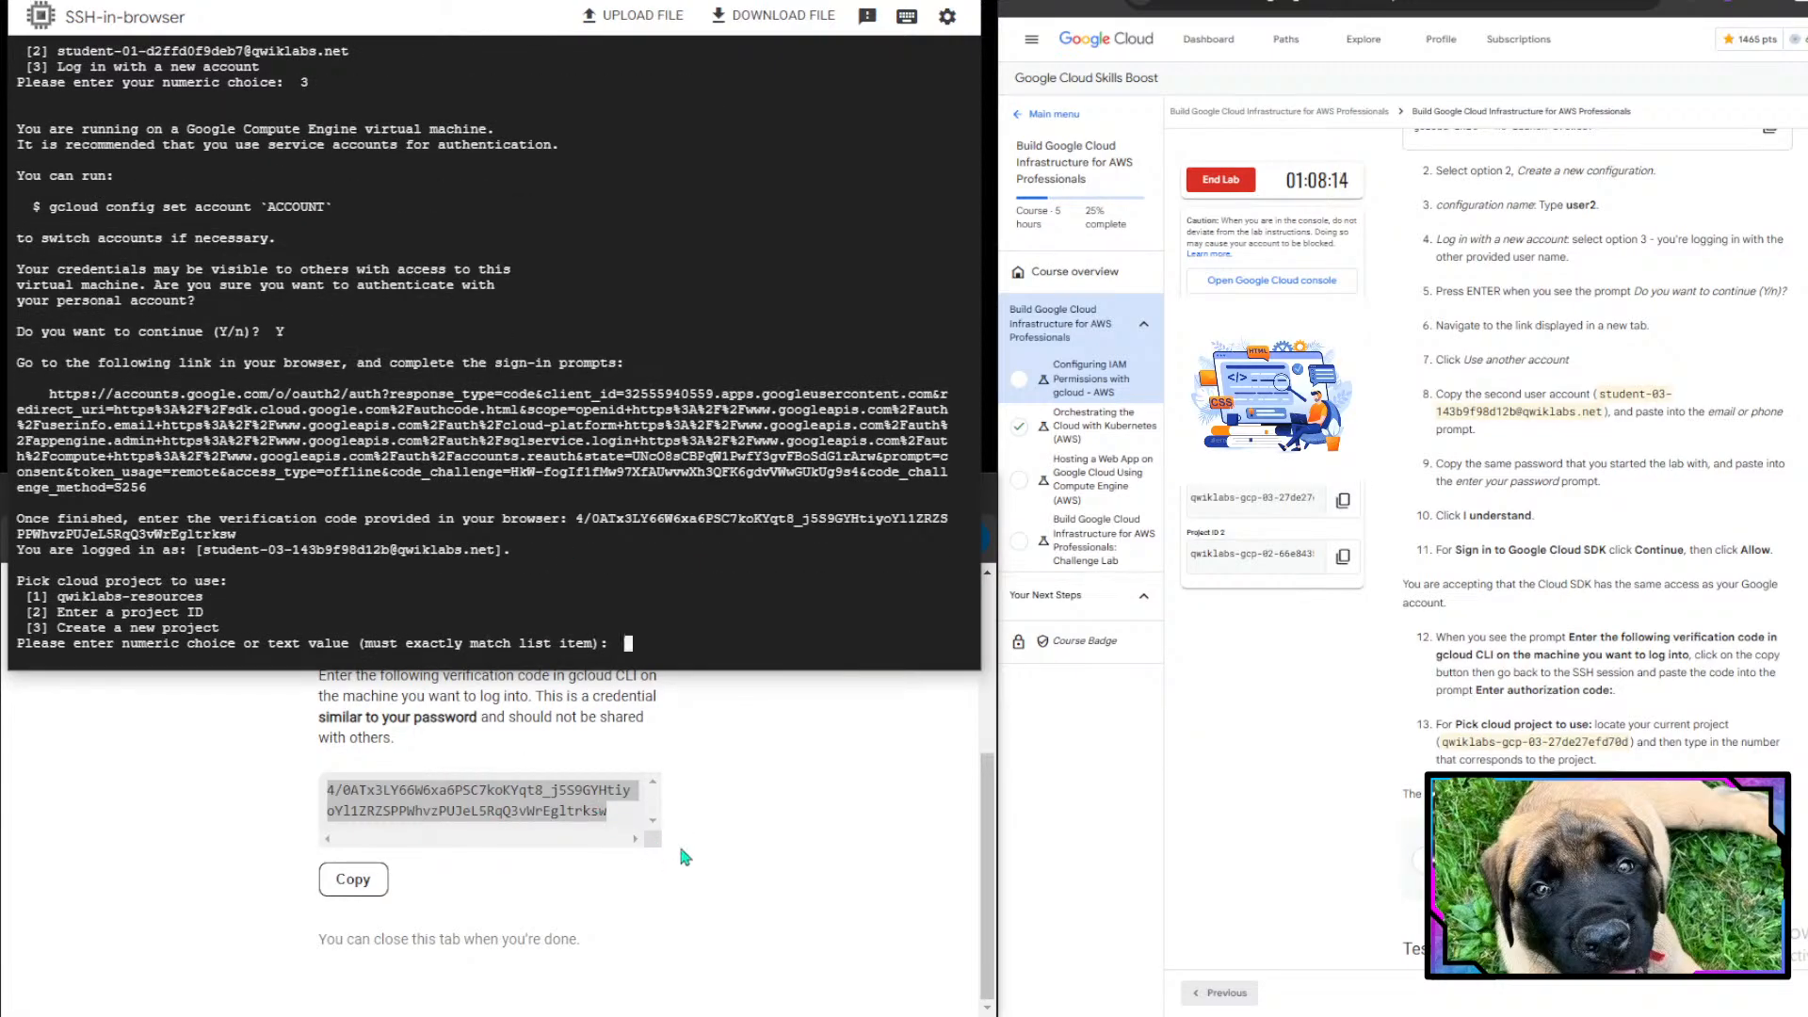
# - Review the lab instructions for picking the cloud project for the new configuration
pyautogui.click(679, 844)
pyautogui.click(131, 498)
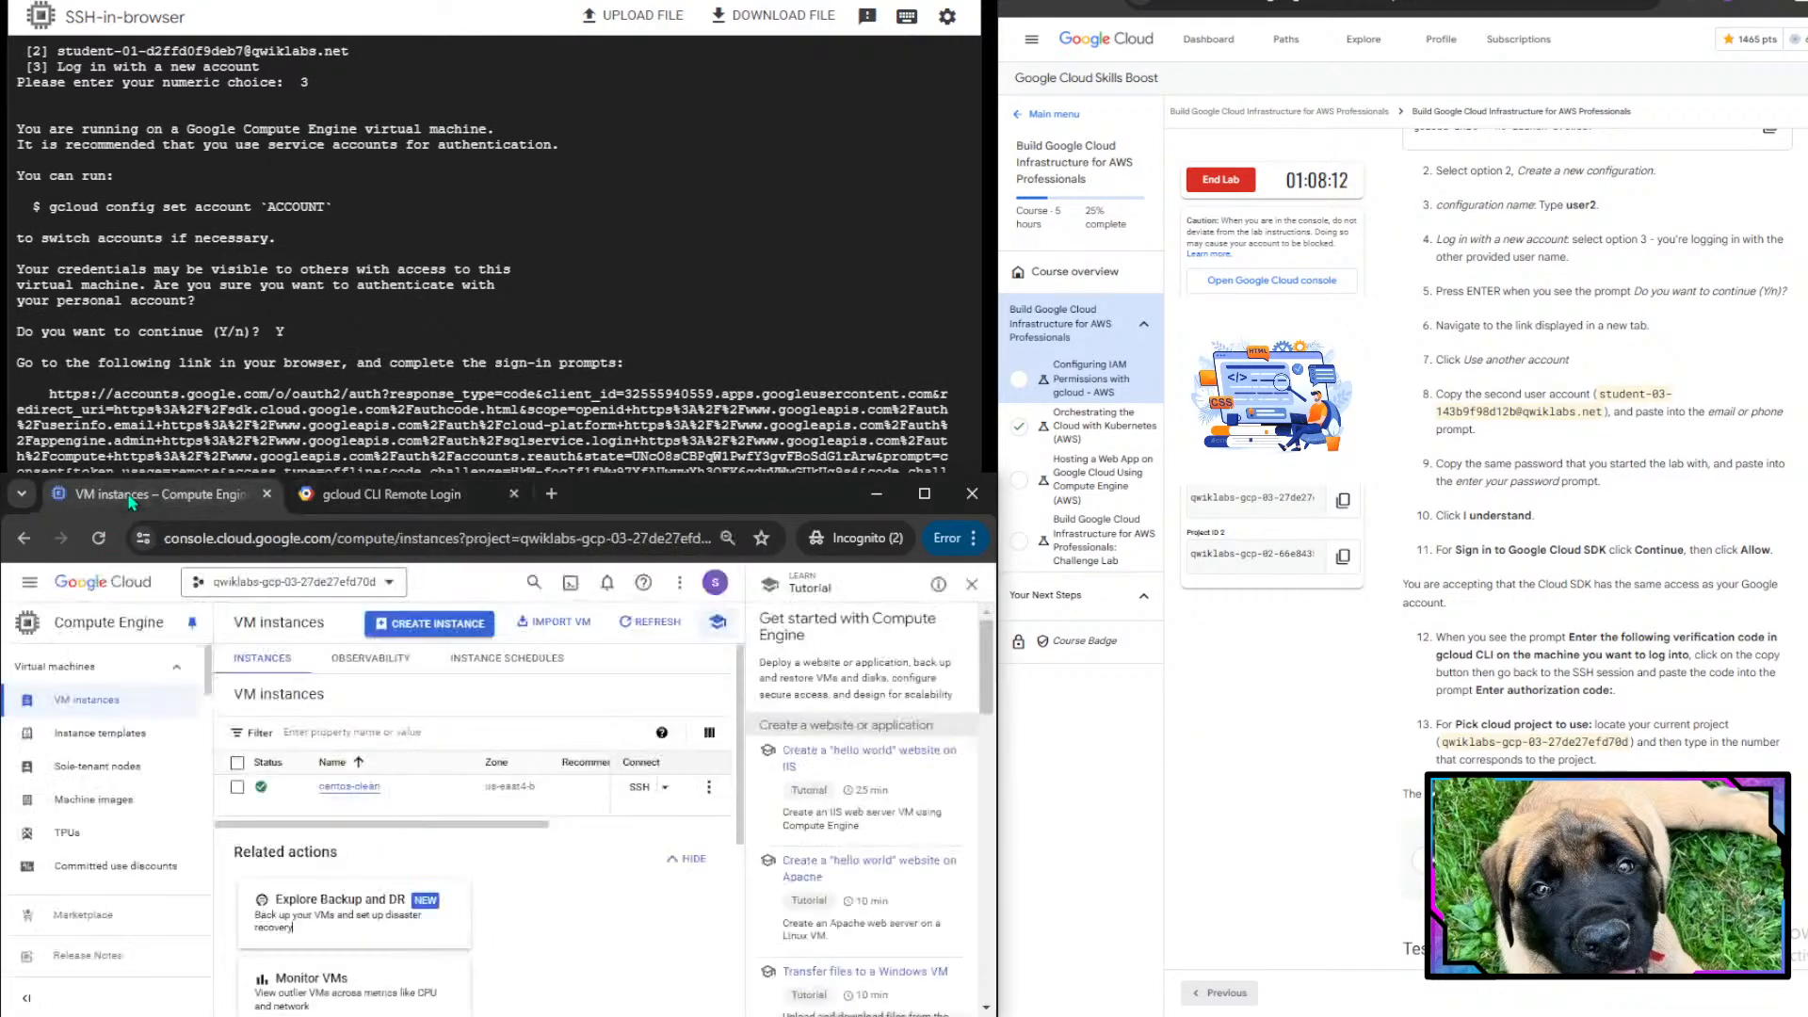
pyautogui.click(411, 287)
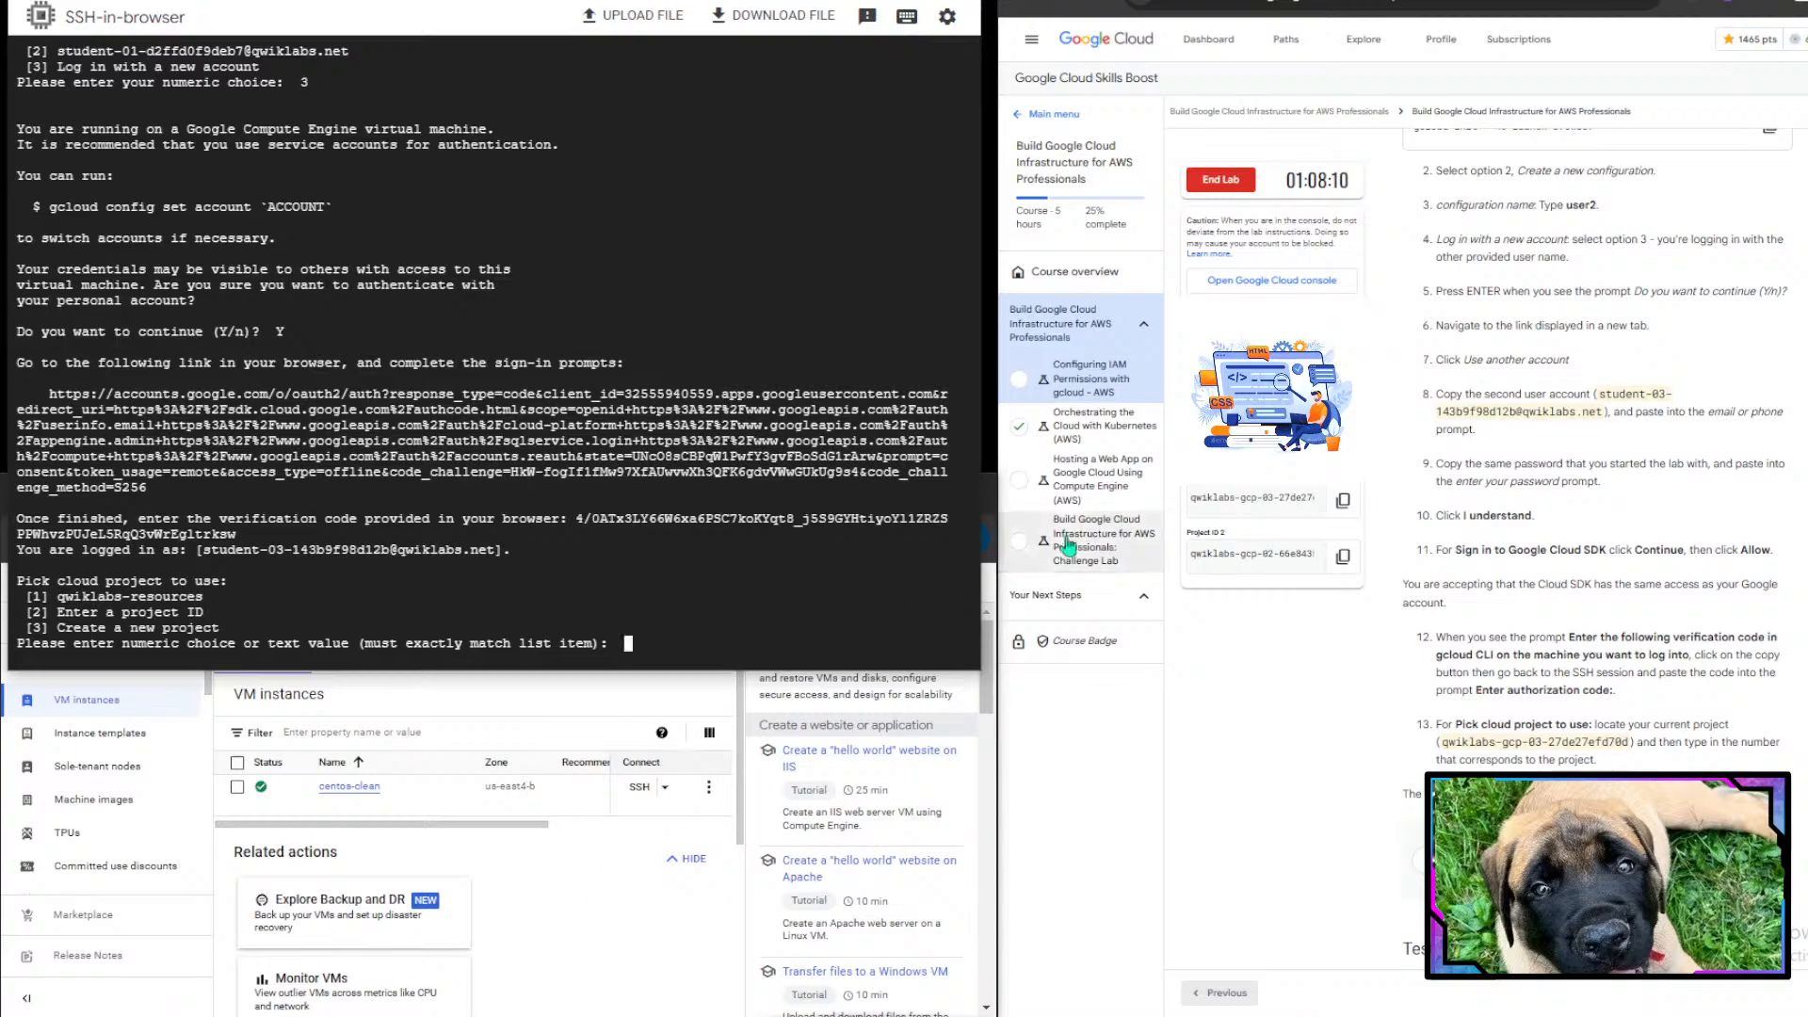
pyautogui.scroll(-2, 1662, 706)
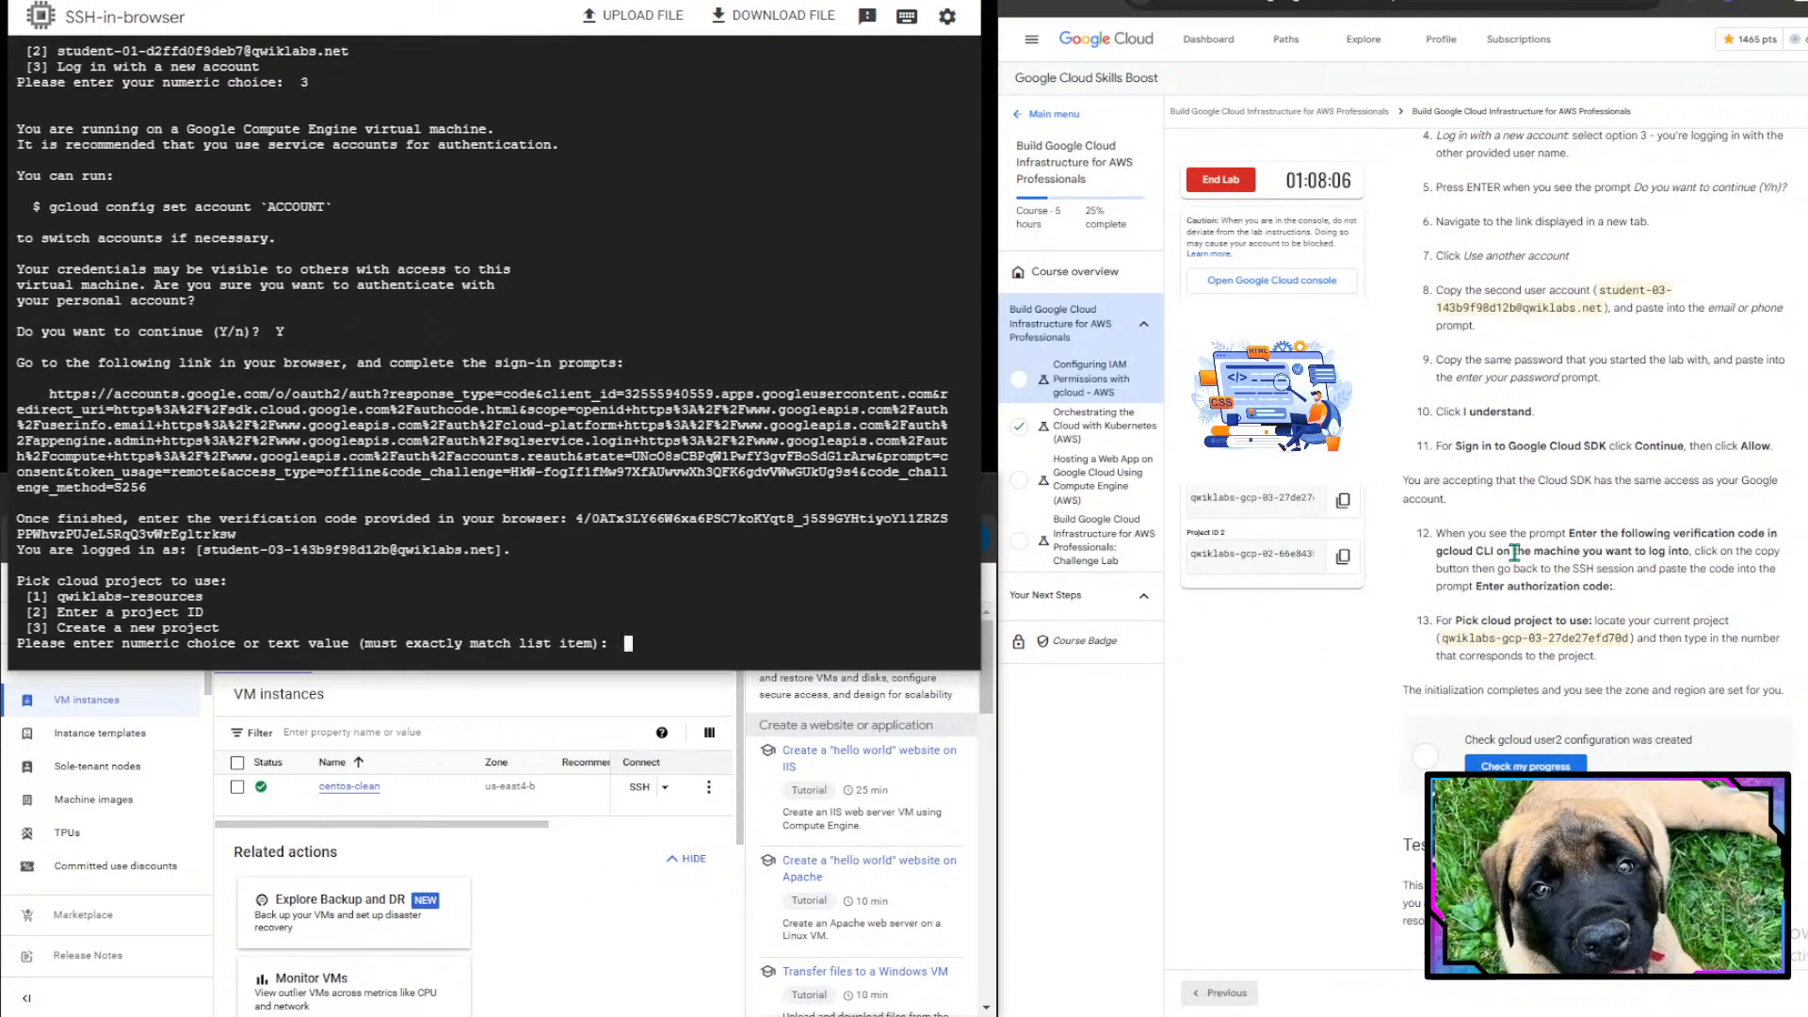
pyautogui.moveTo(1402, 480); pyautogui.dragTo(1686, 497)
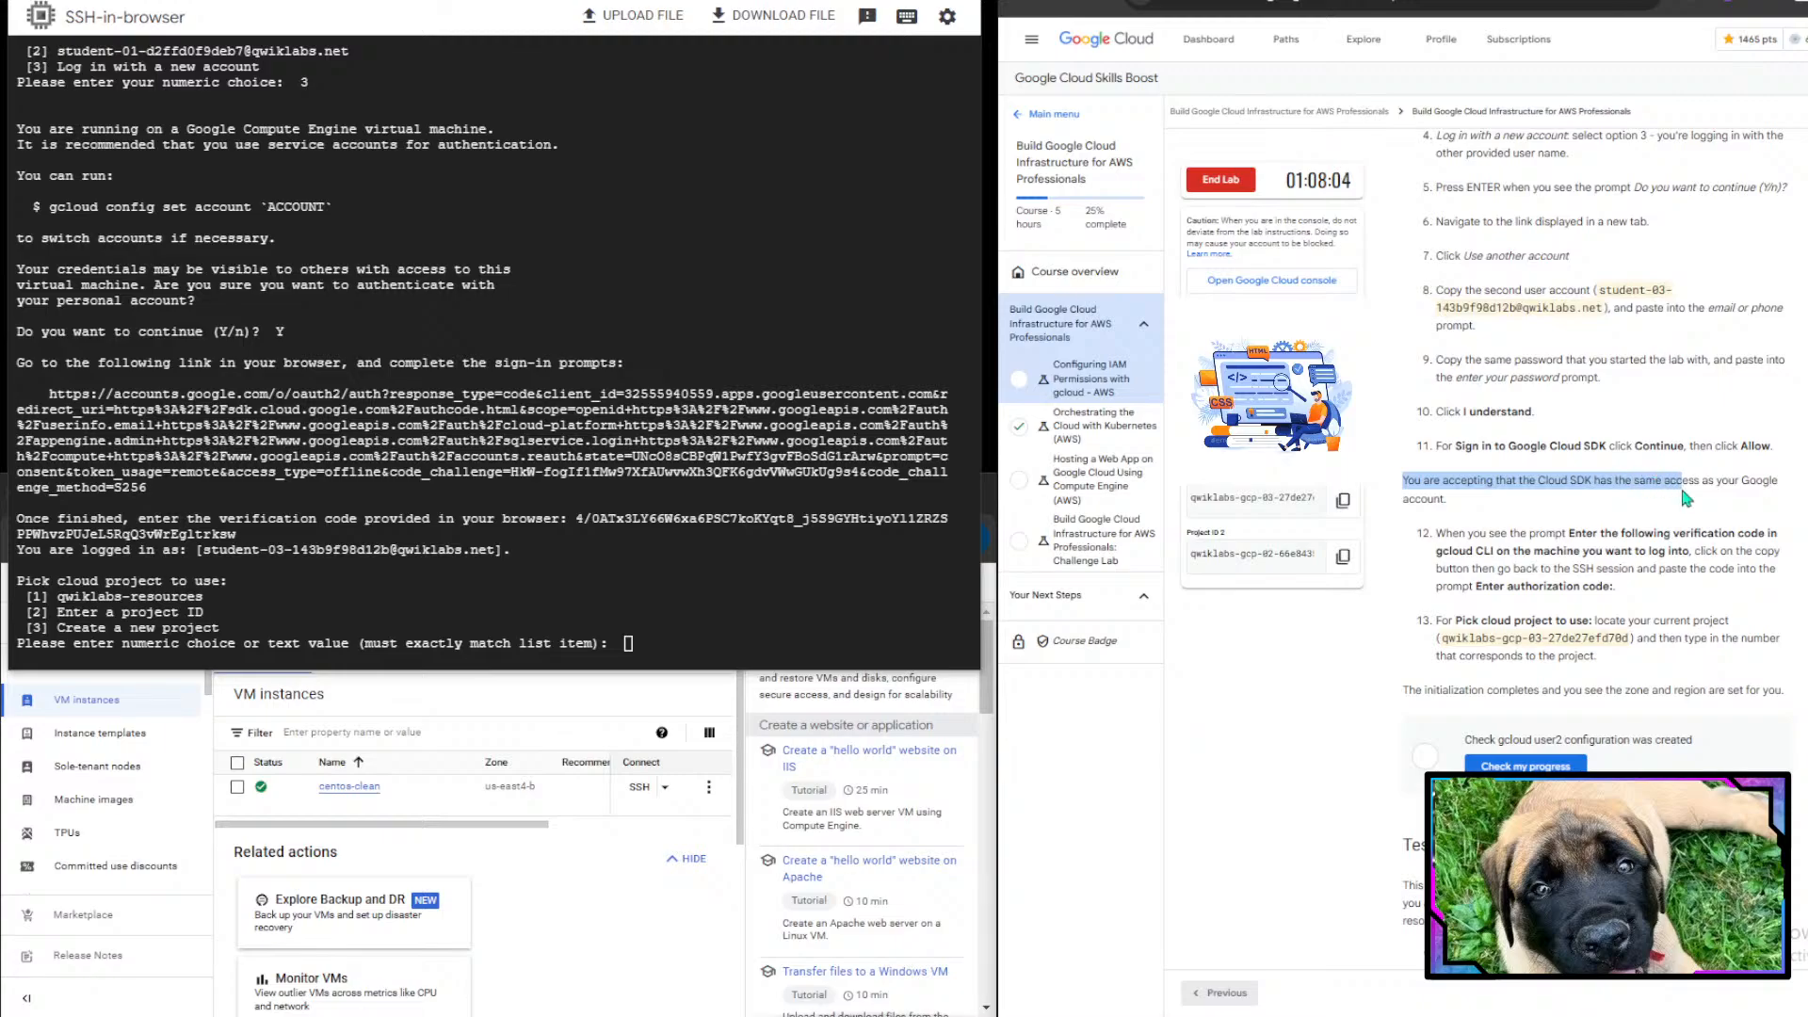
pyautogui.scroll(-3, 1686, 497)
pyautogui.scroll(-1, 1683, 489)
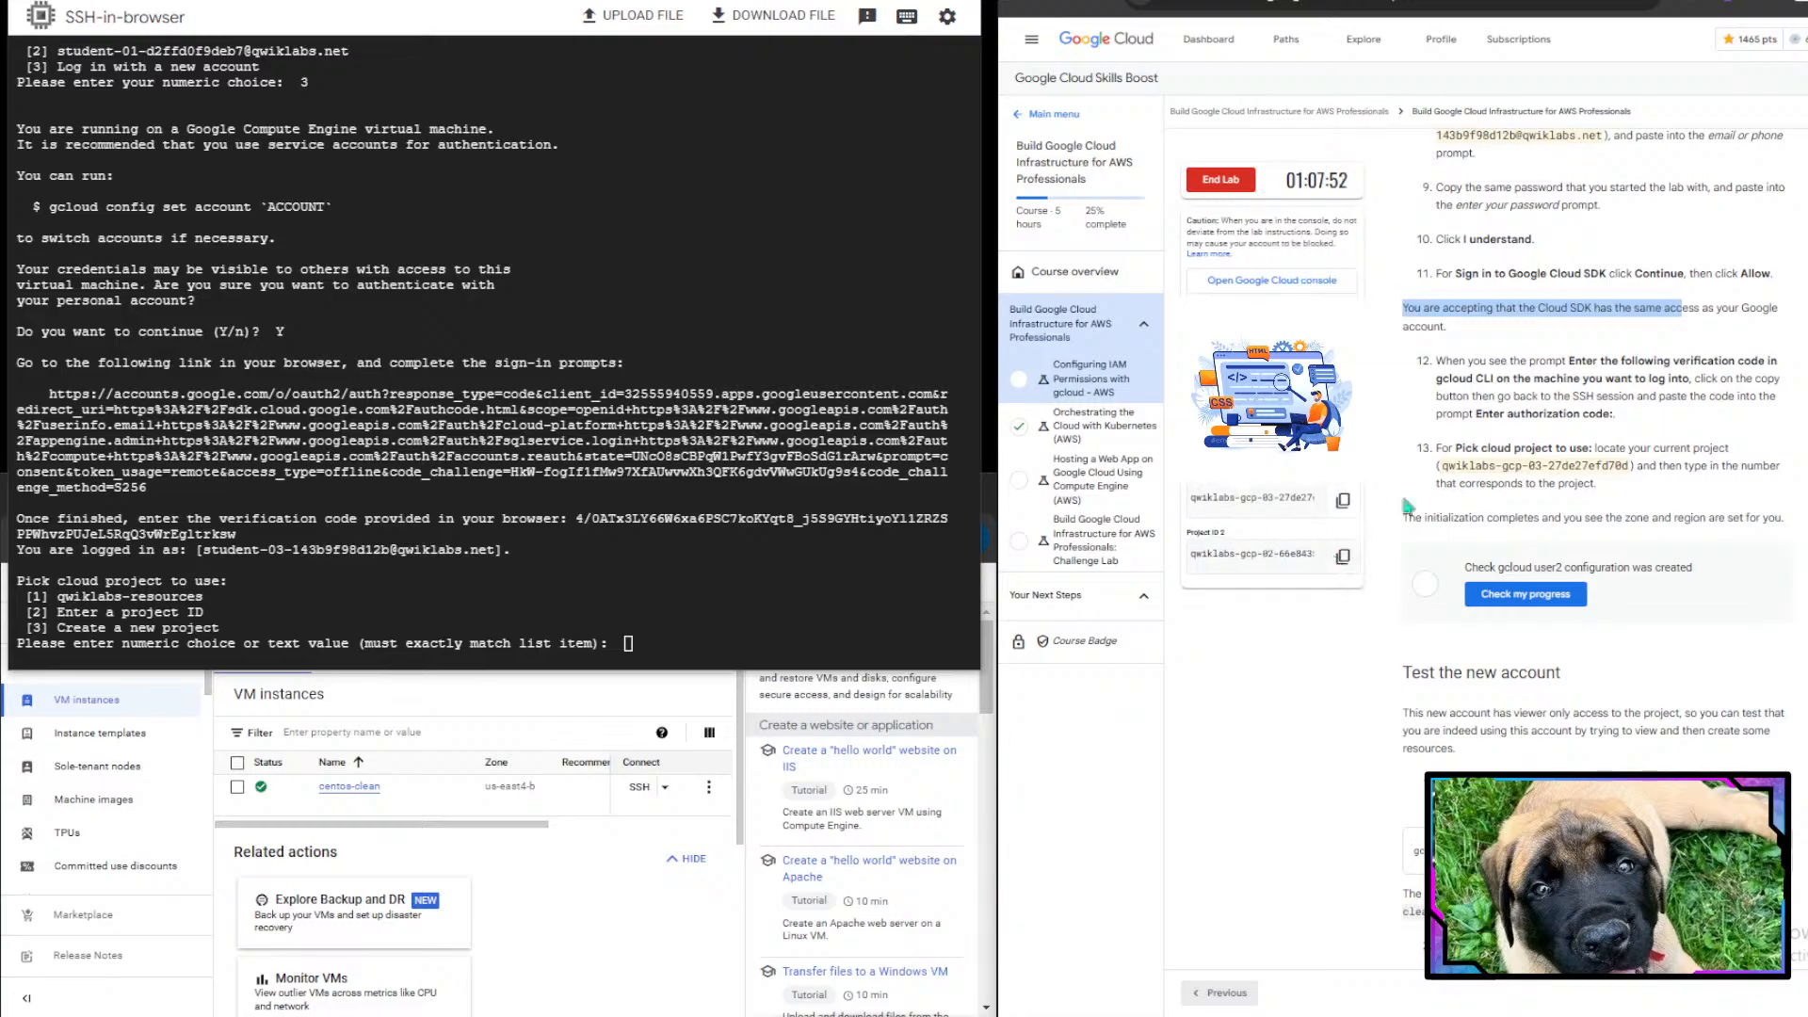
pyautogui.moveTo(1486, 363); pyautogui.dragTo(1716, 450)
pyautogui.click(1717, 450)
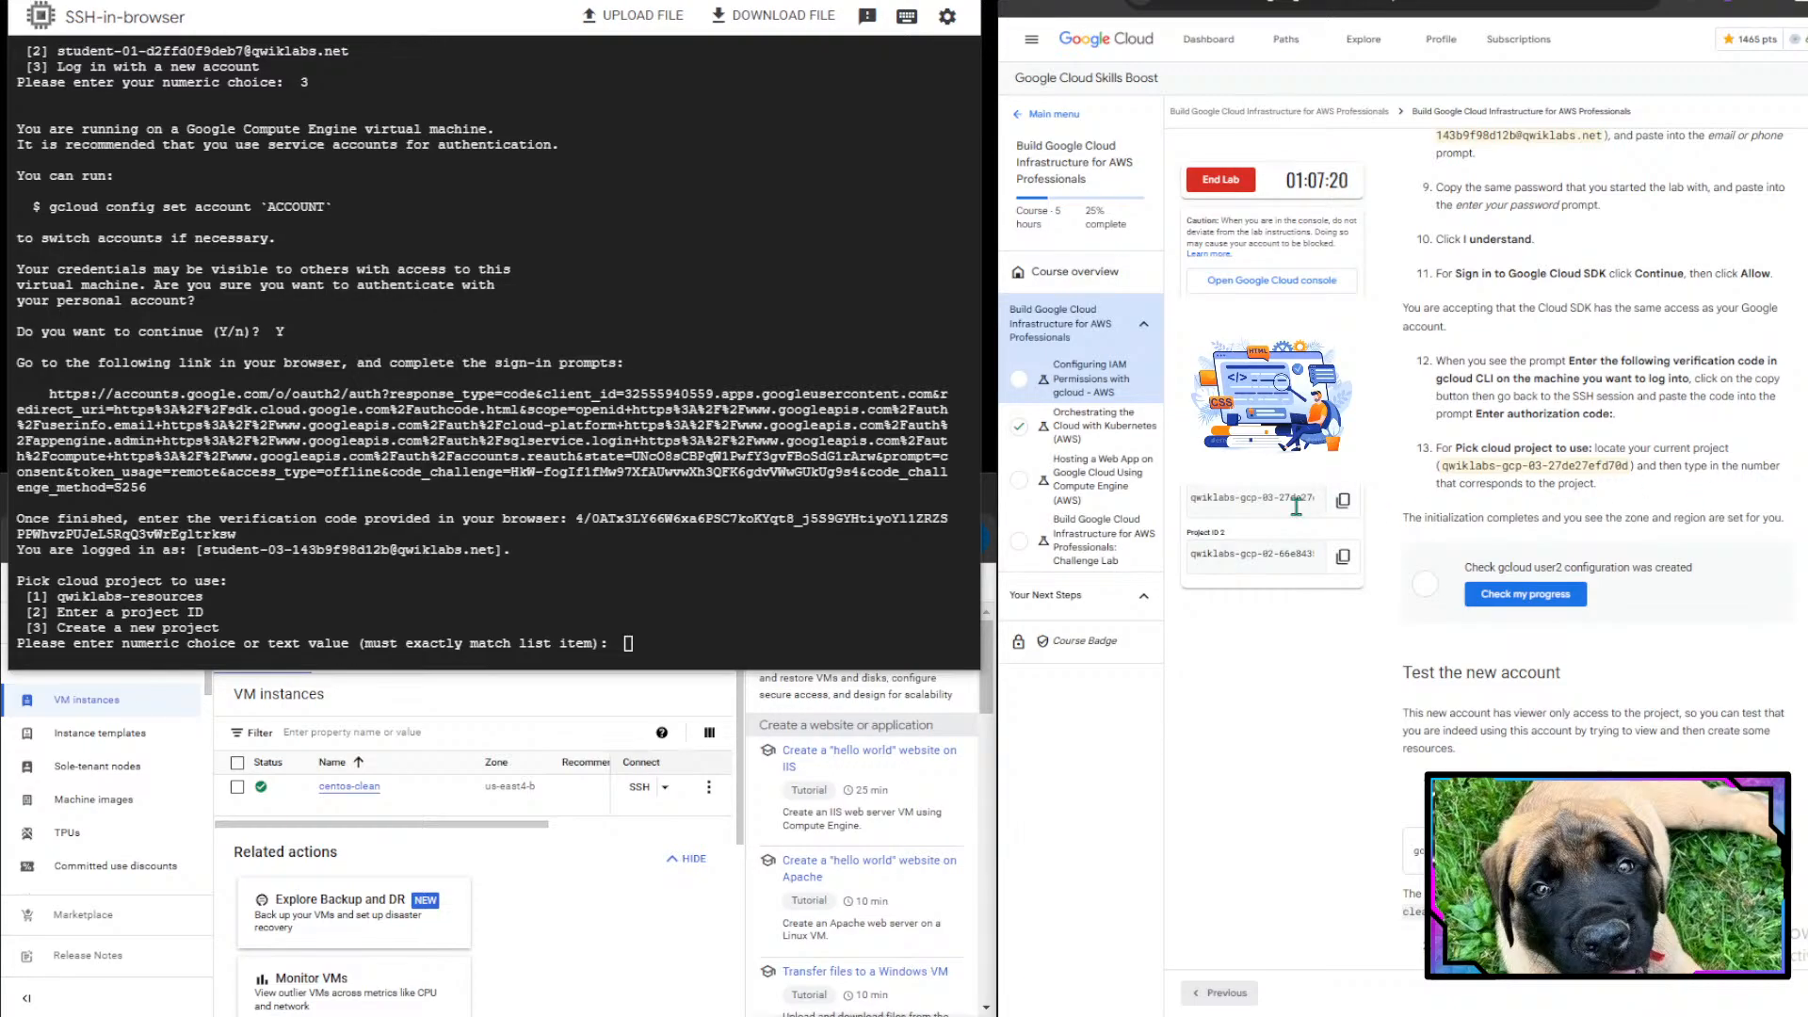
# - Choose to enter a project ID and paste the lab's first Project ID, qwiklabs-gcp-03-27de27efd70d, to finish the configuration
pyautogui.click(777, 637)
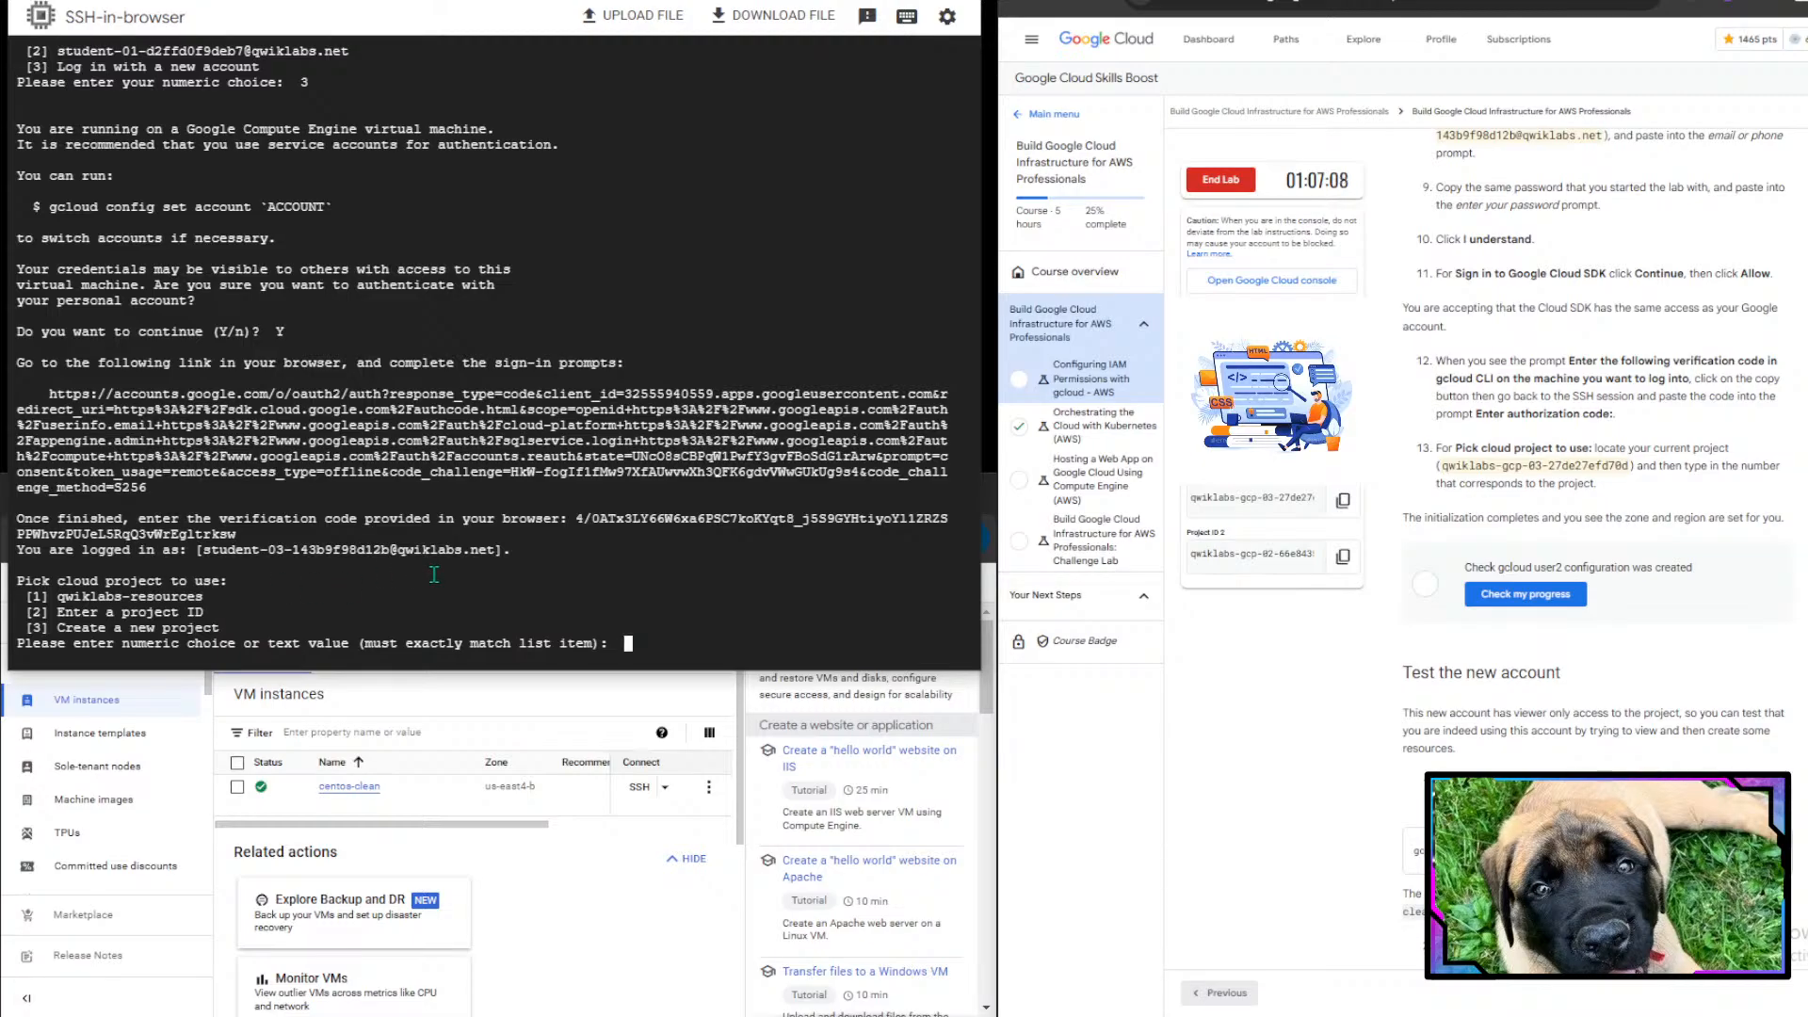
pyautogui.write('22')
pyautogui.press('BackSpace')
pyautogui.press('Return')
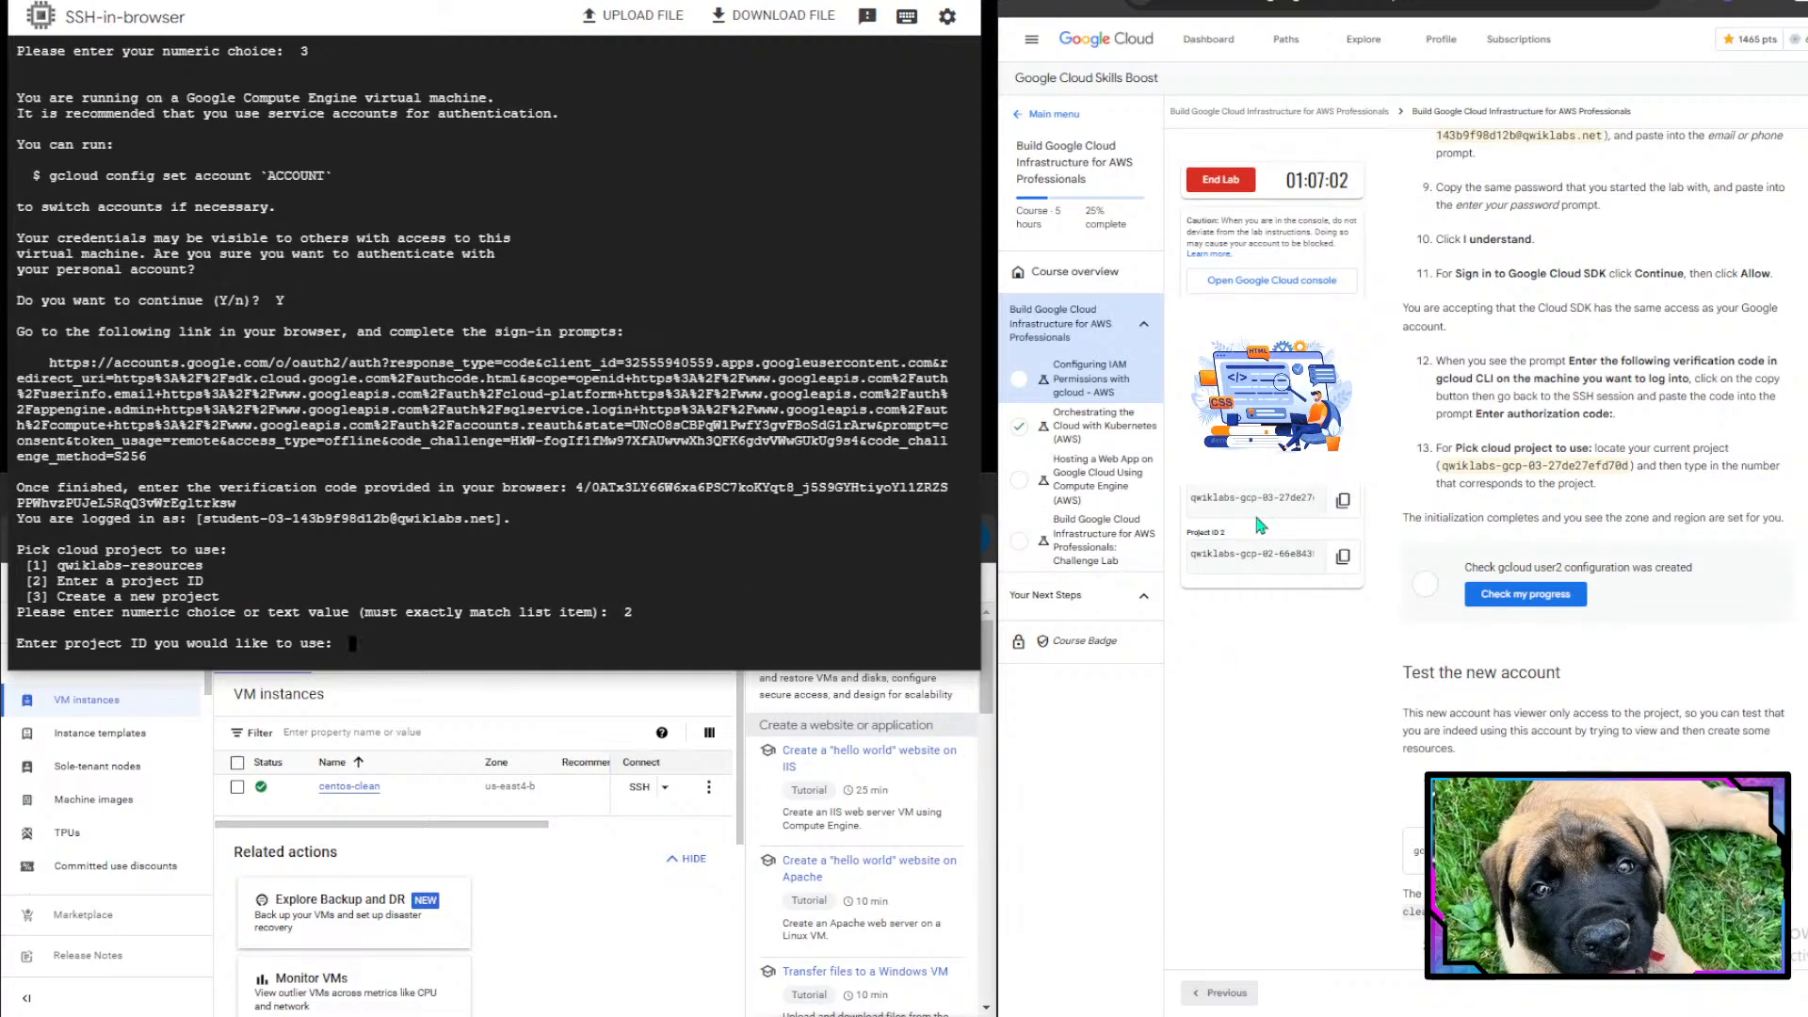
pyautogui.click(1343, 508)
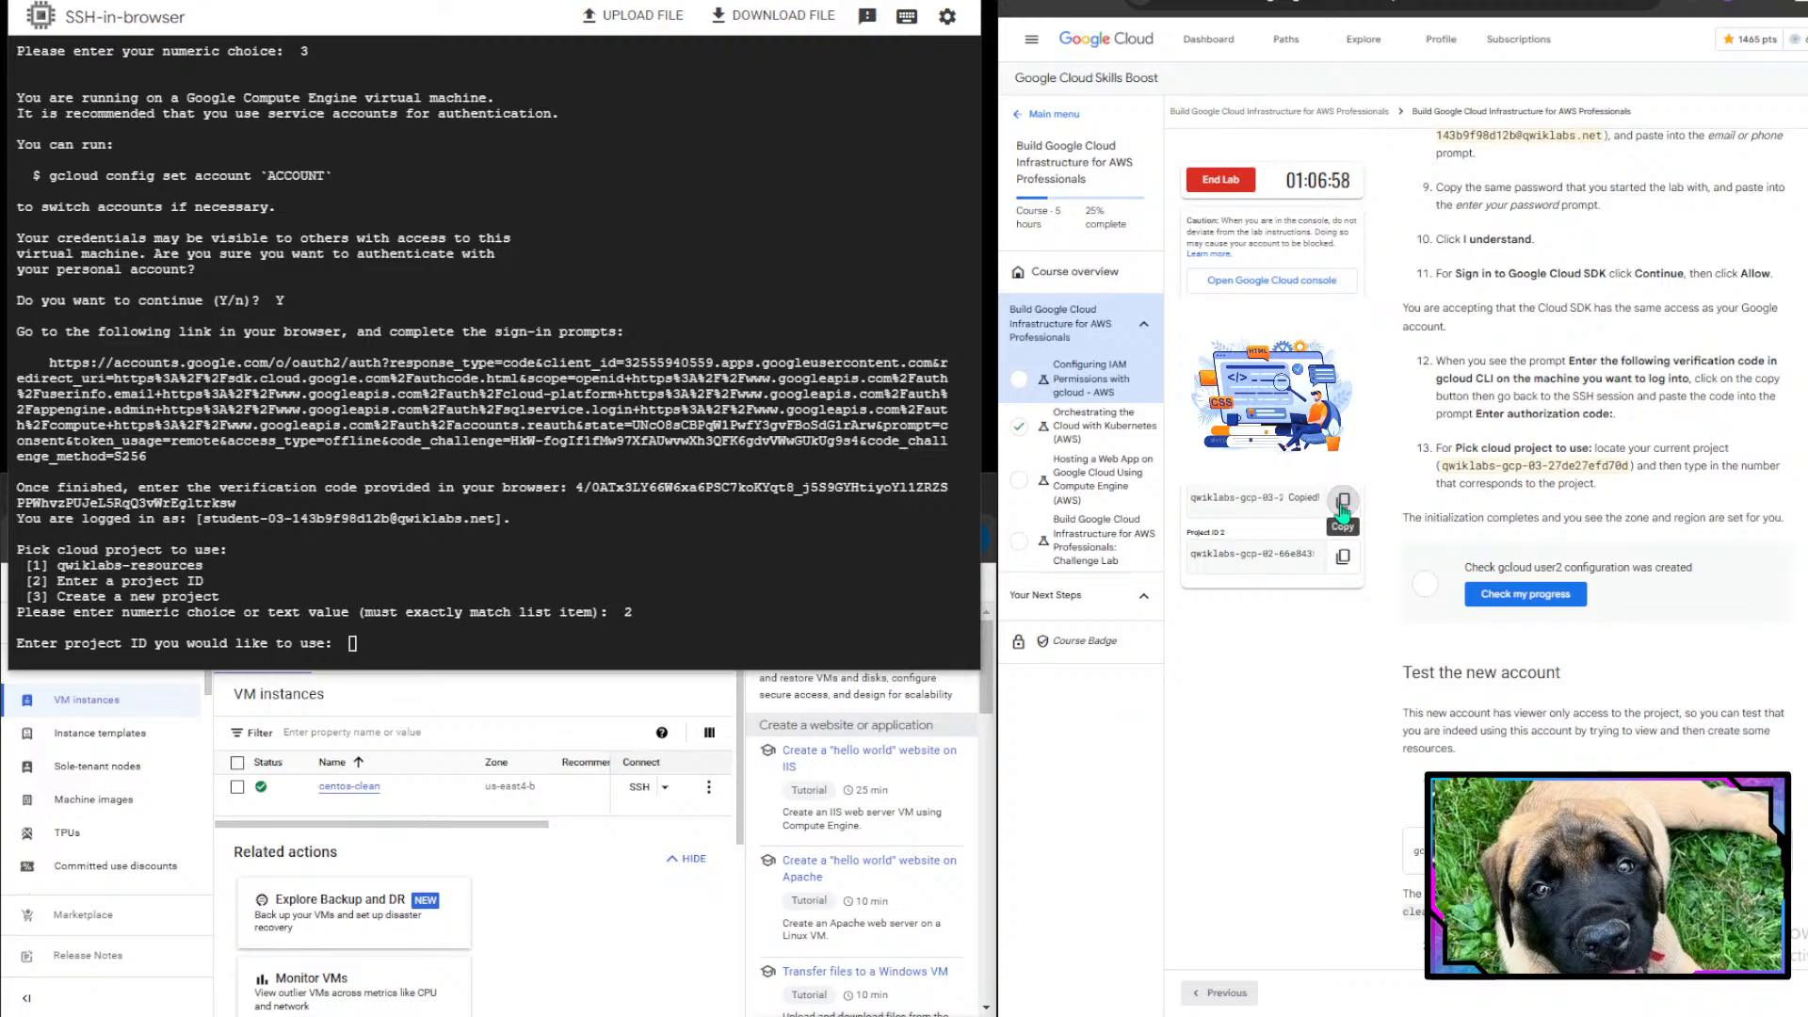
pyautogui.scroll(-2, 1620, 463)
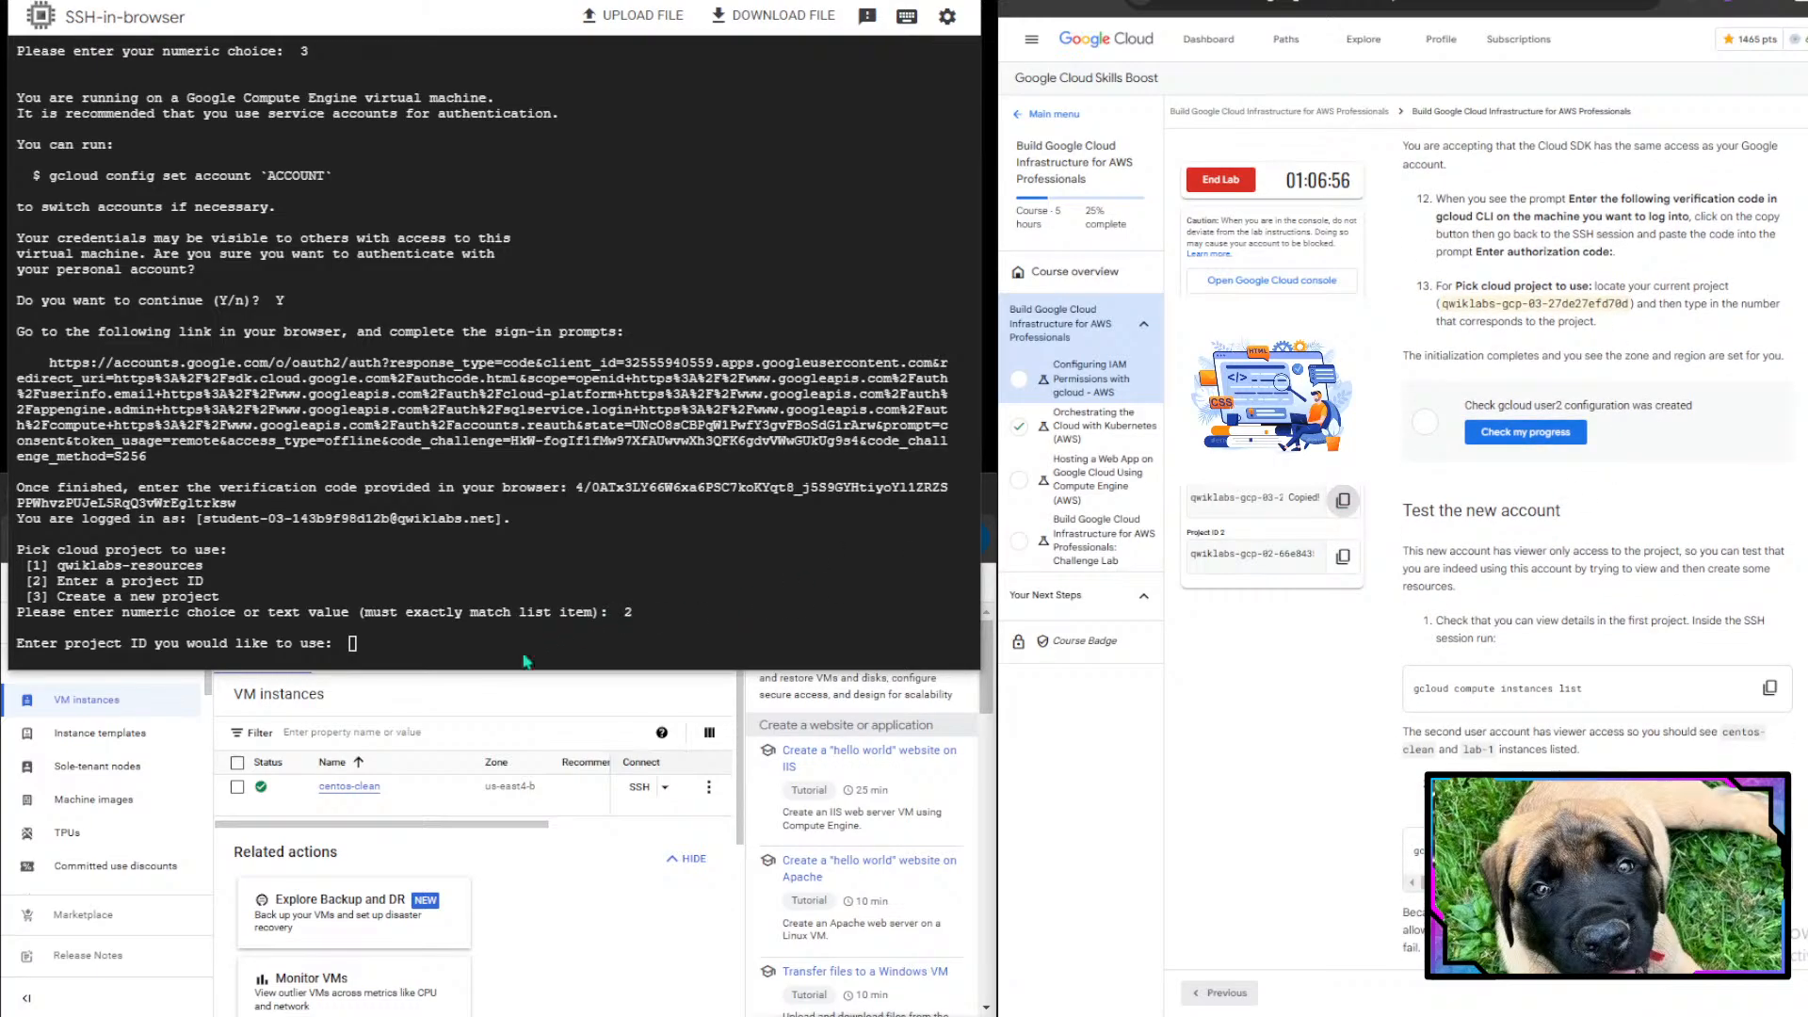
pyautogui.click(504, 636)
pyautogui.hotkey('ctrl', 'v')
pyautogui.press('Return')
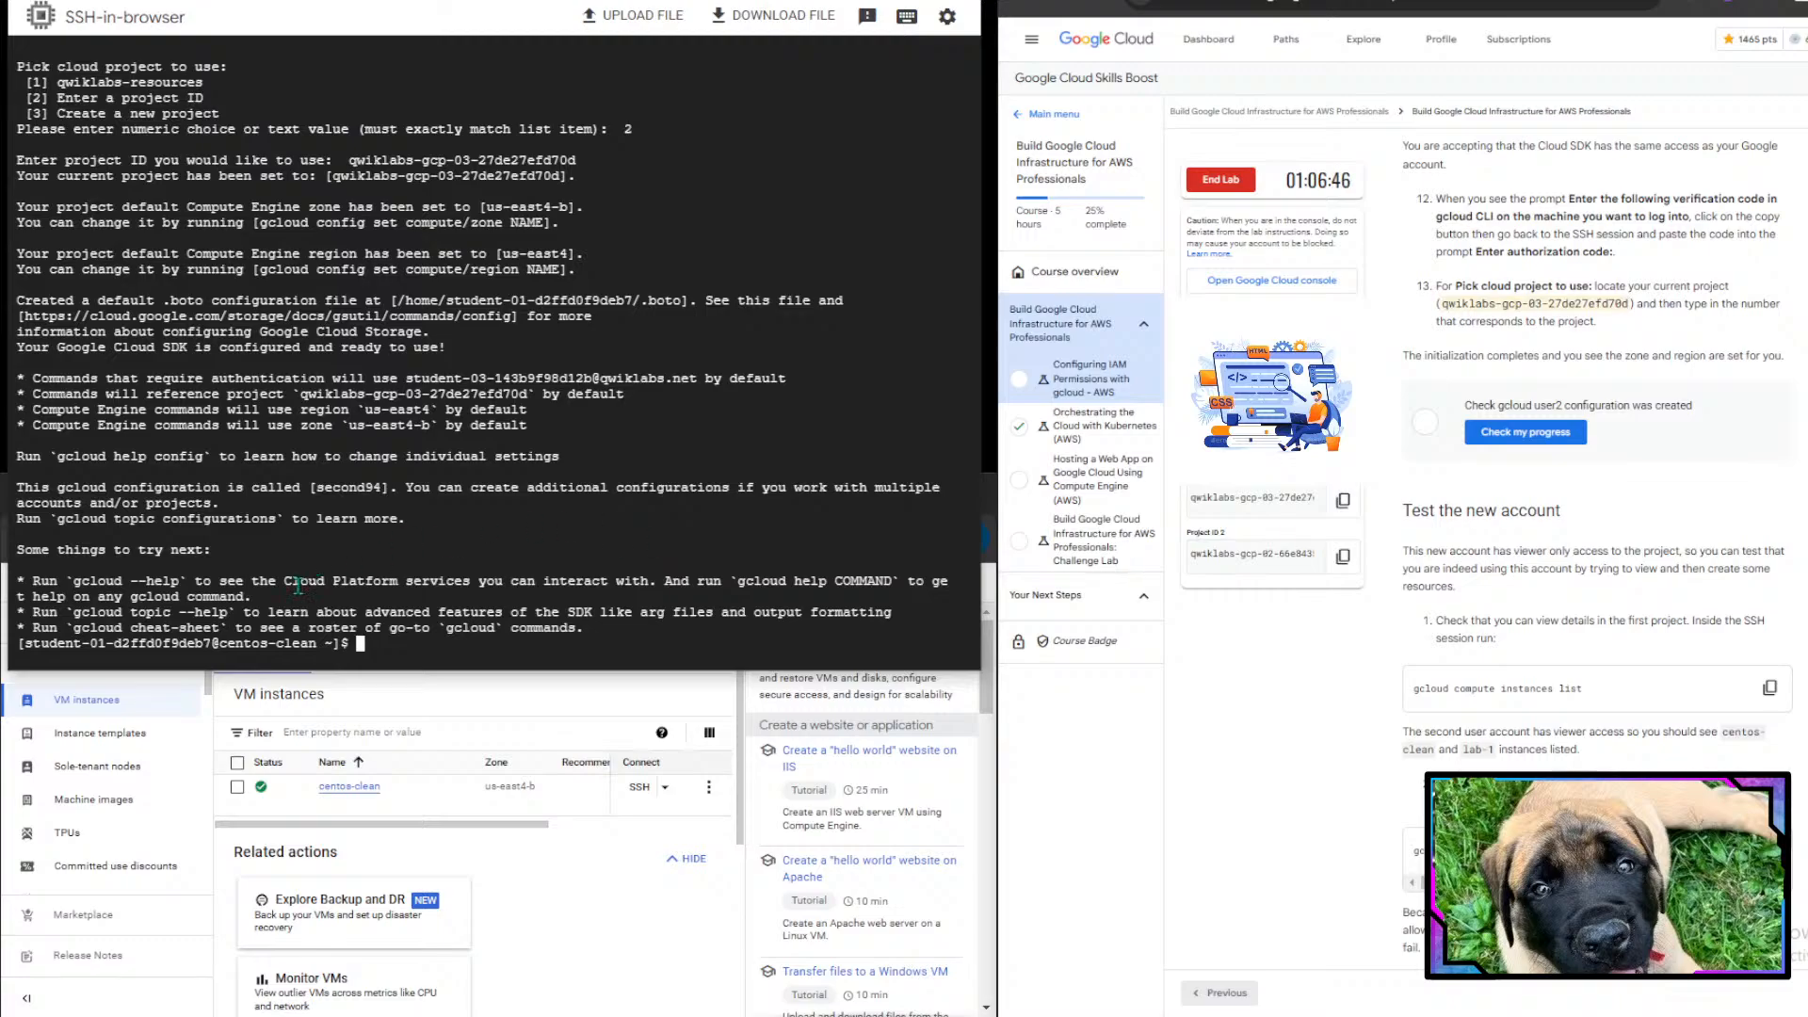
# - Check the lab progress for the user2 configuration task
pyautogui.scroll(-1, 1507, 400)
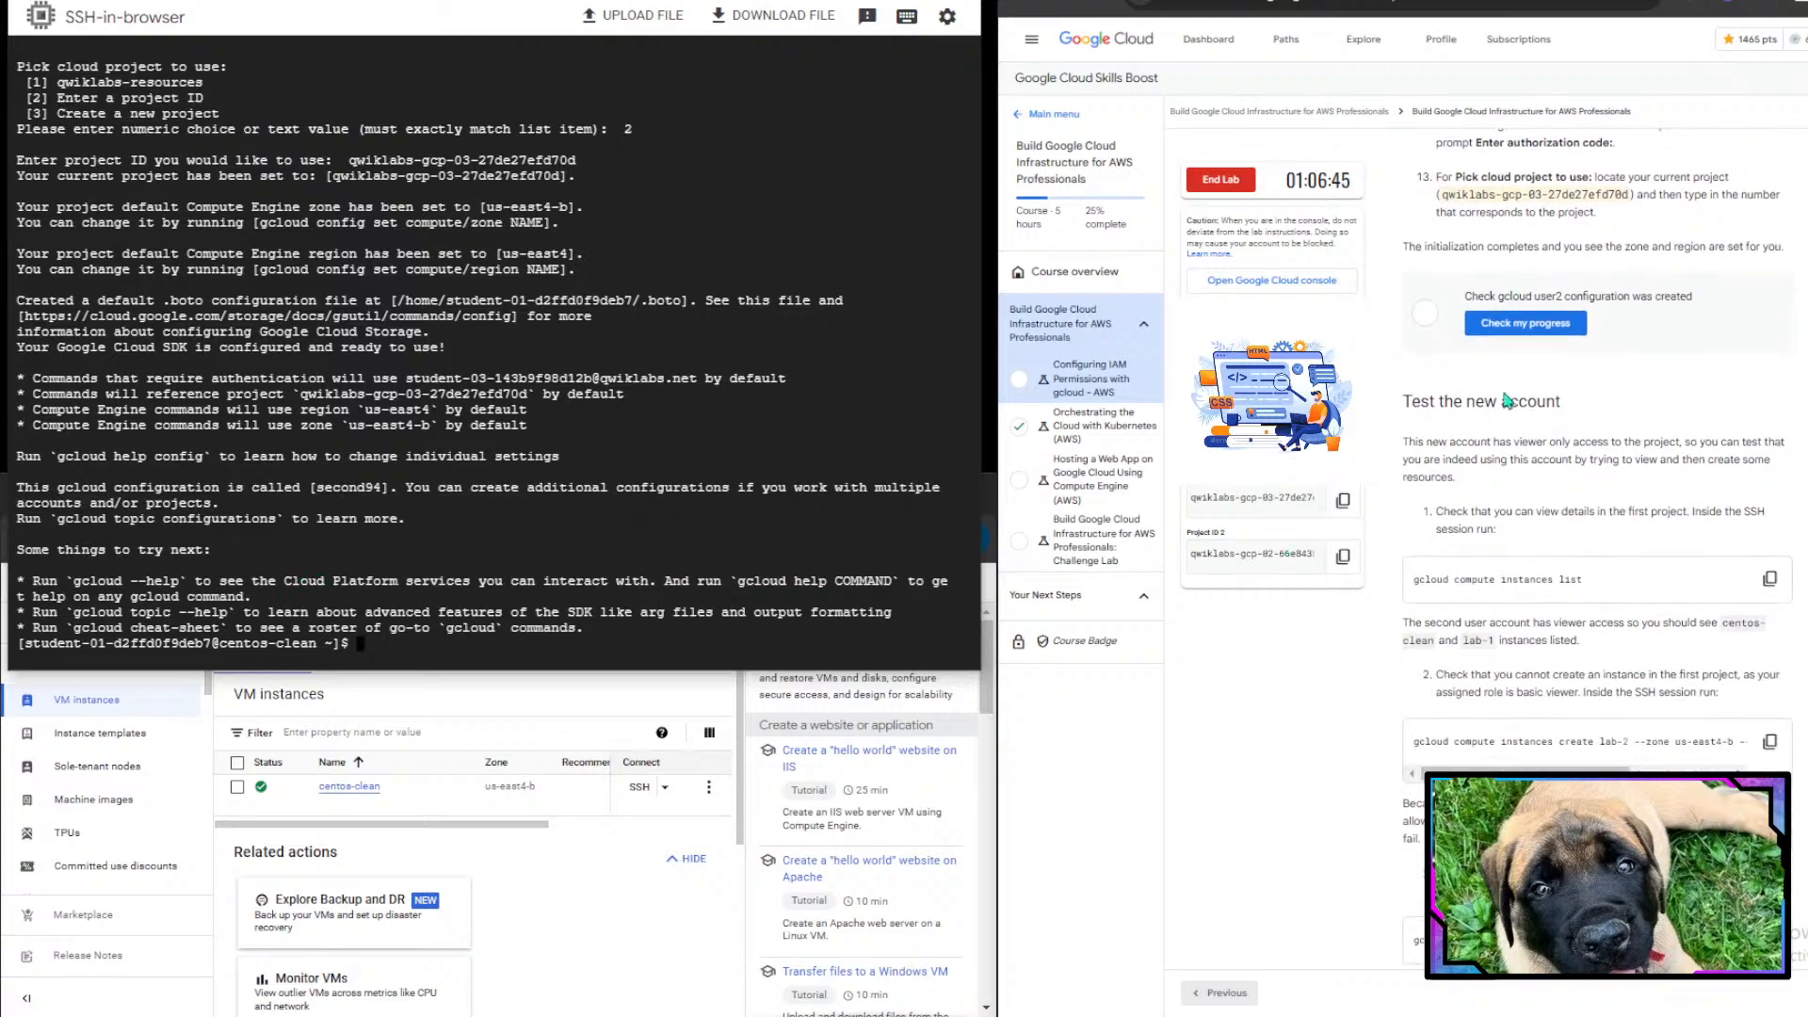
pyautogui.click(1545, 332)
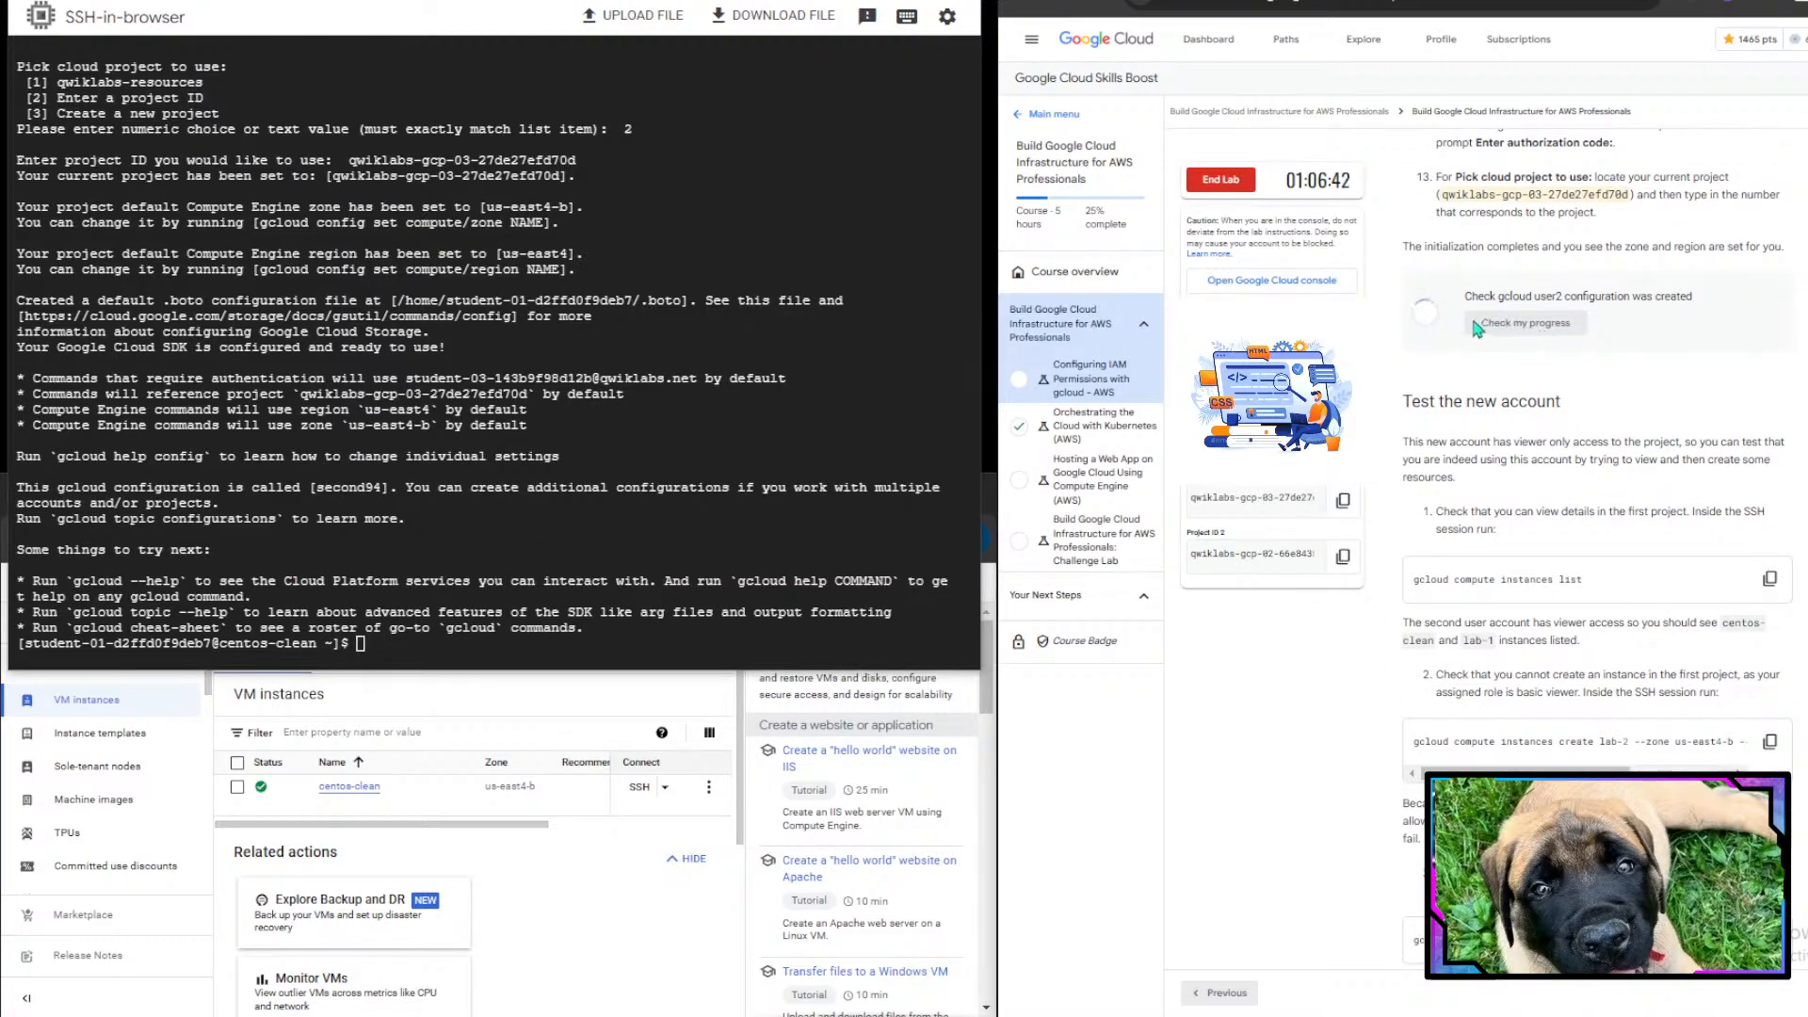
pyautogui.moveTo(1465, 298); pyautogui.dragTo(1613, 292)
pyautogui.click(1613, 291)
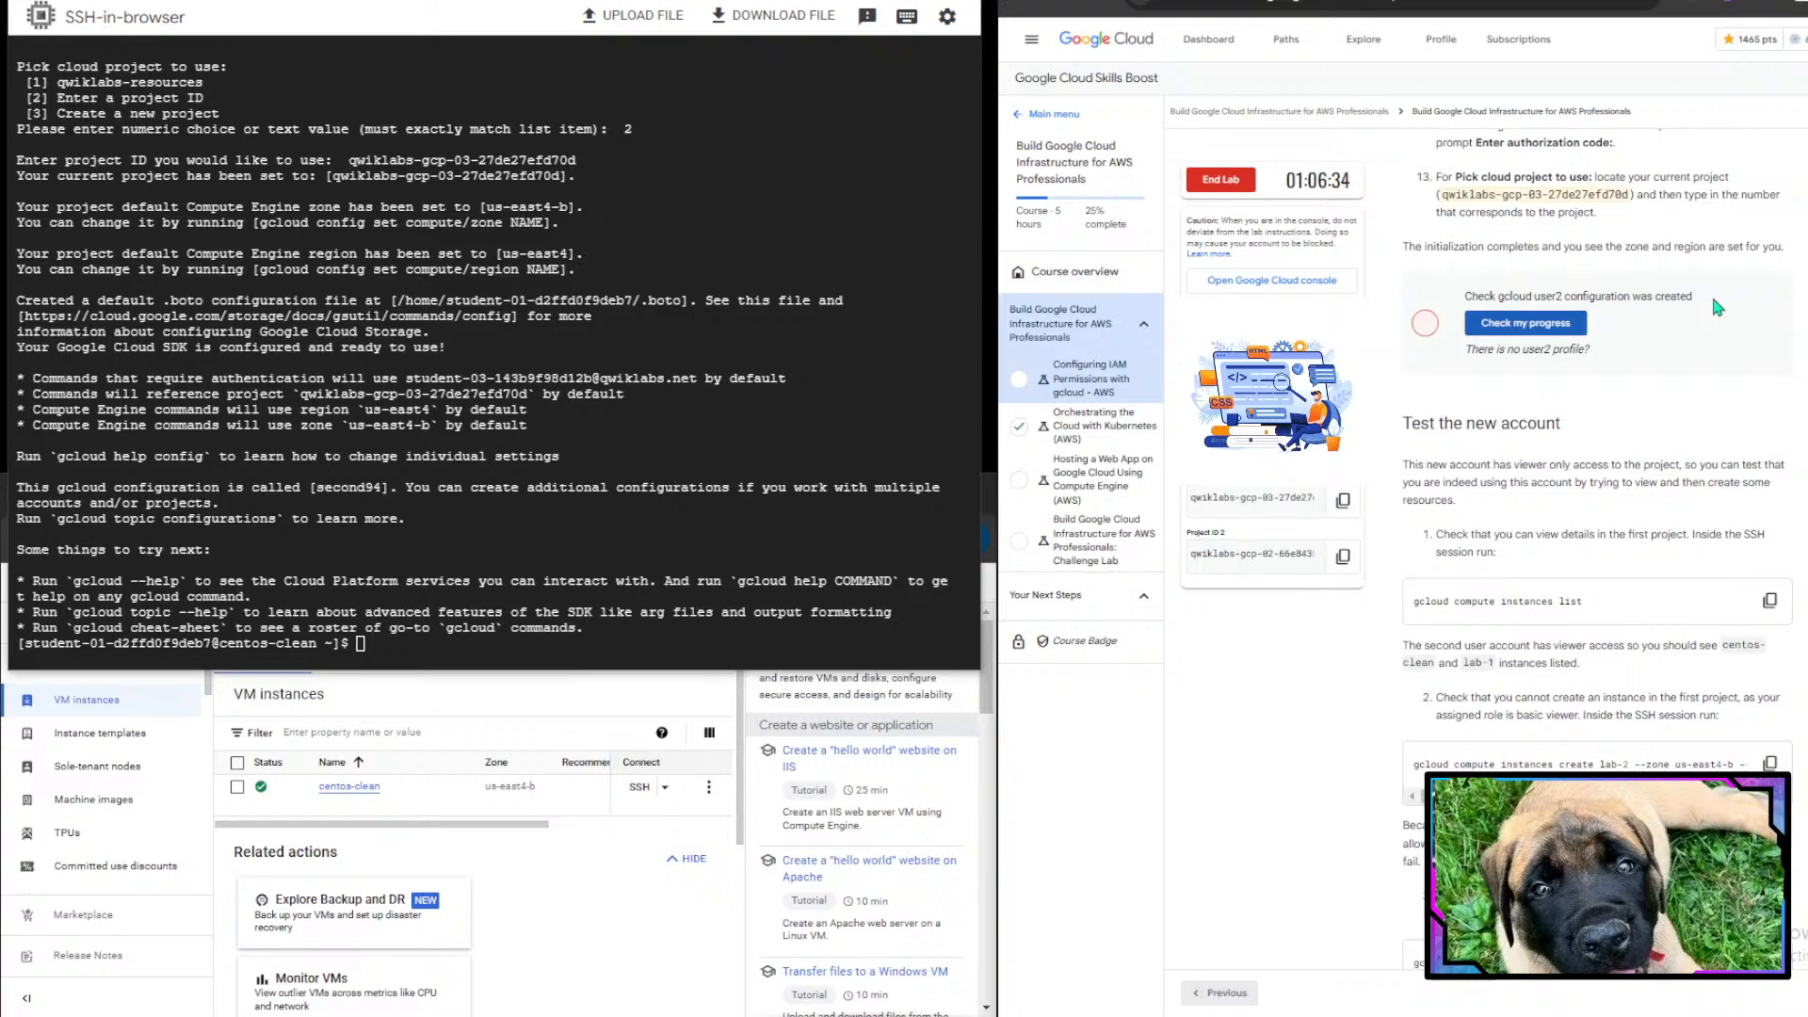
pyautogui.click(1497, 324)
pyautogui.scroll(8, 1612, 329)
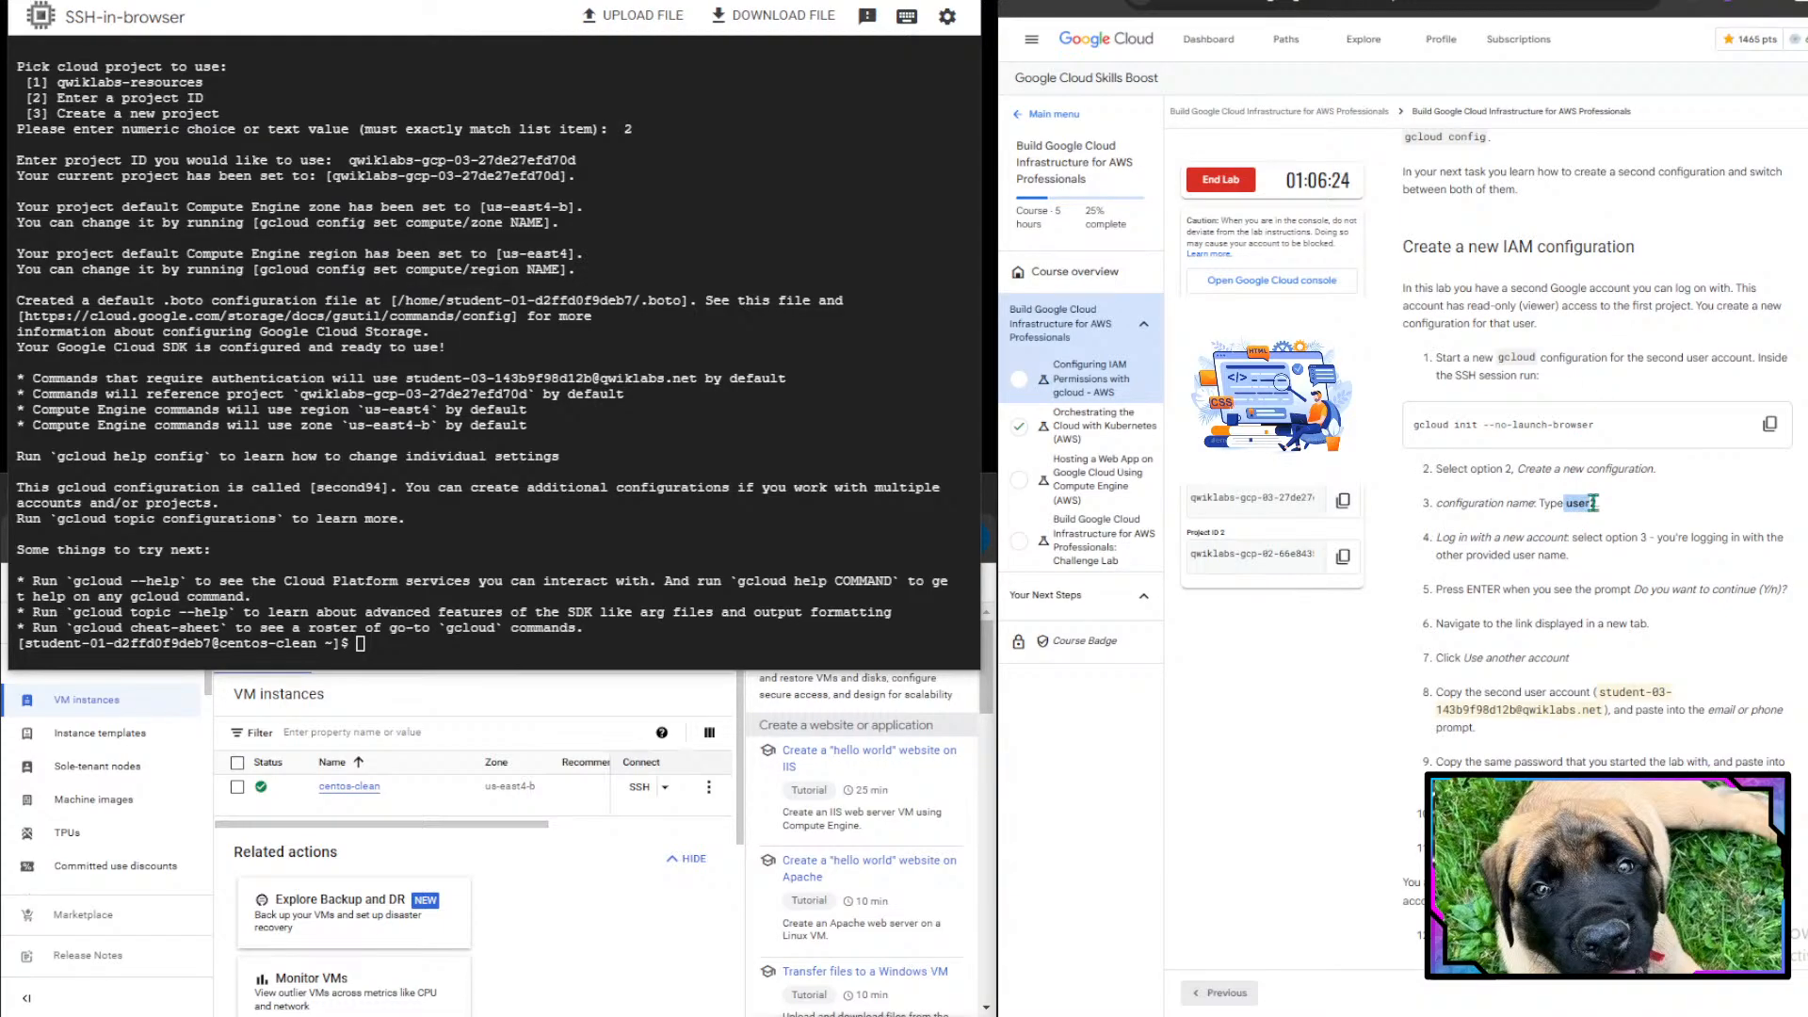
pyautogui.click(347, 439)
pyautogui.hotkey('ctrl', 'v')
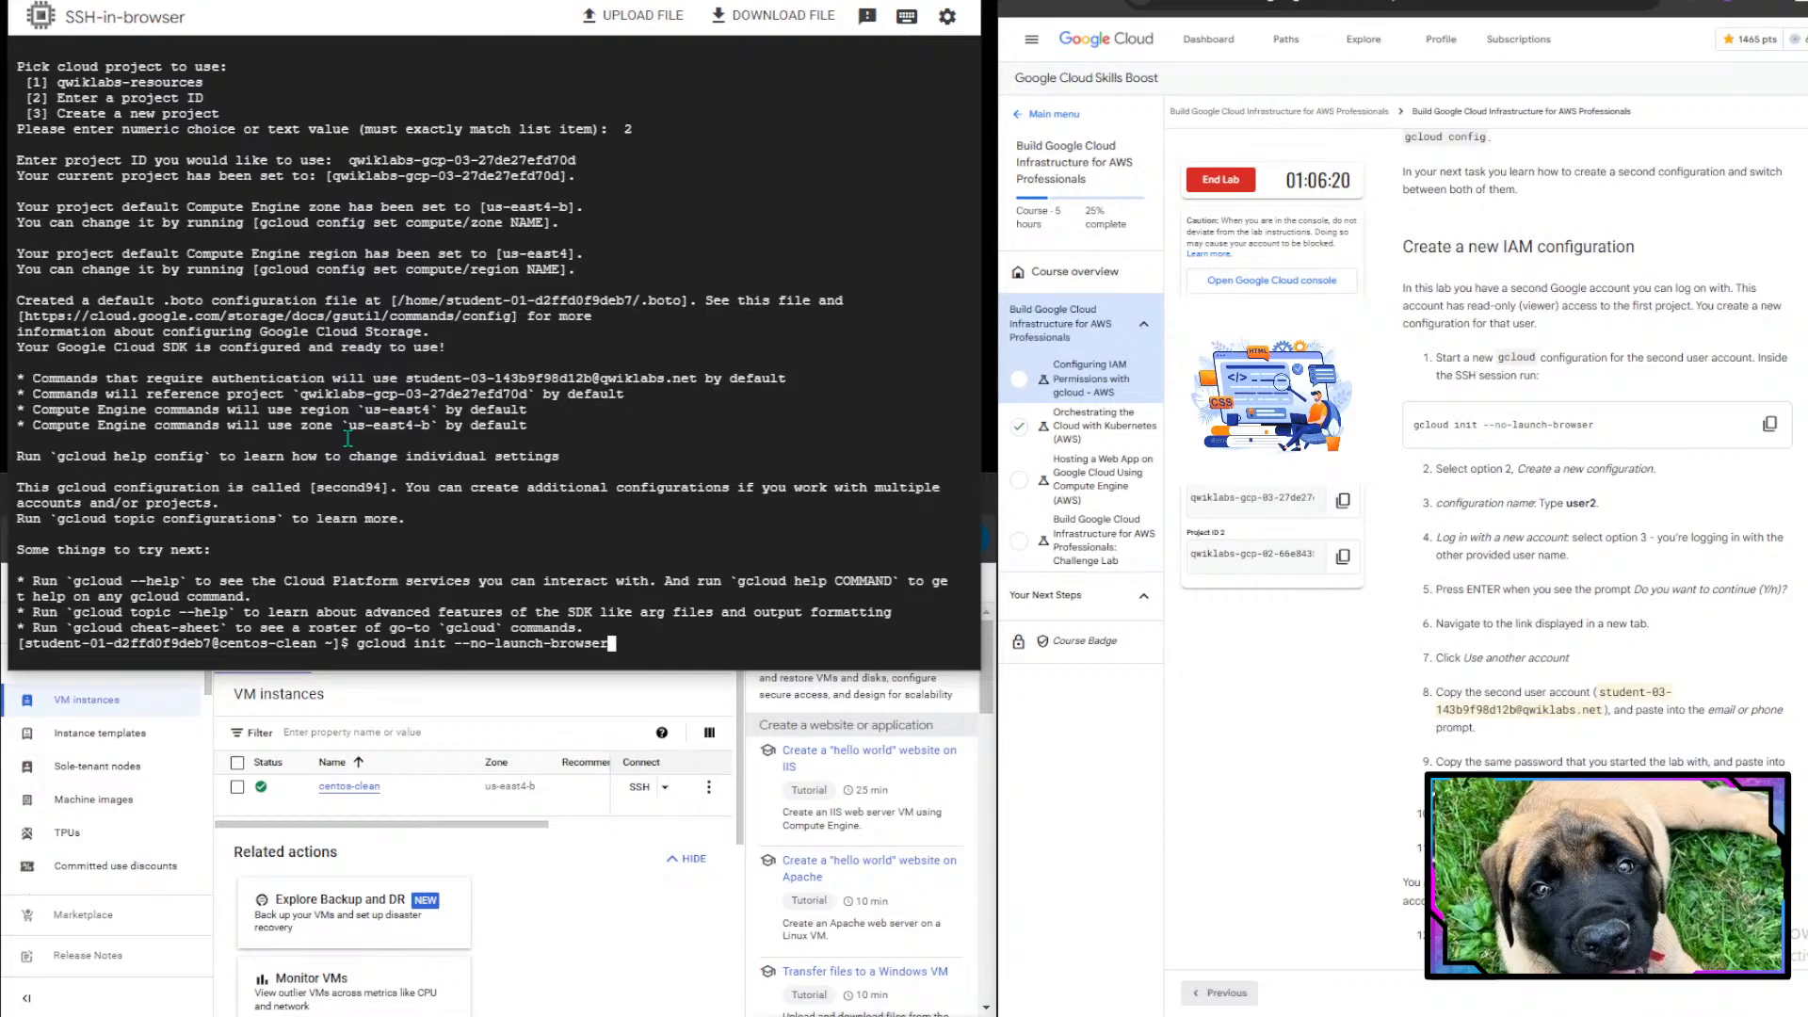
pyautogui.press('Return')
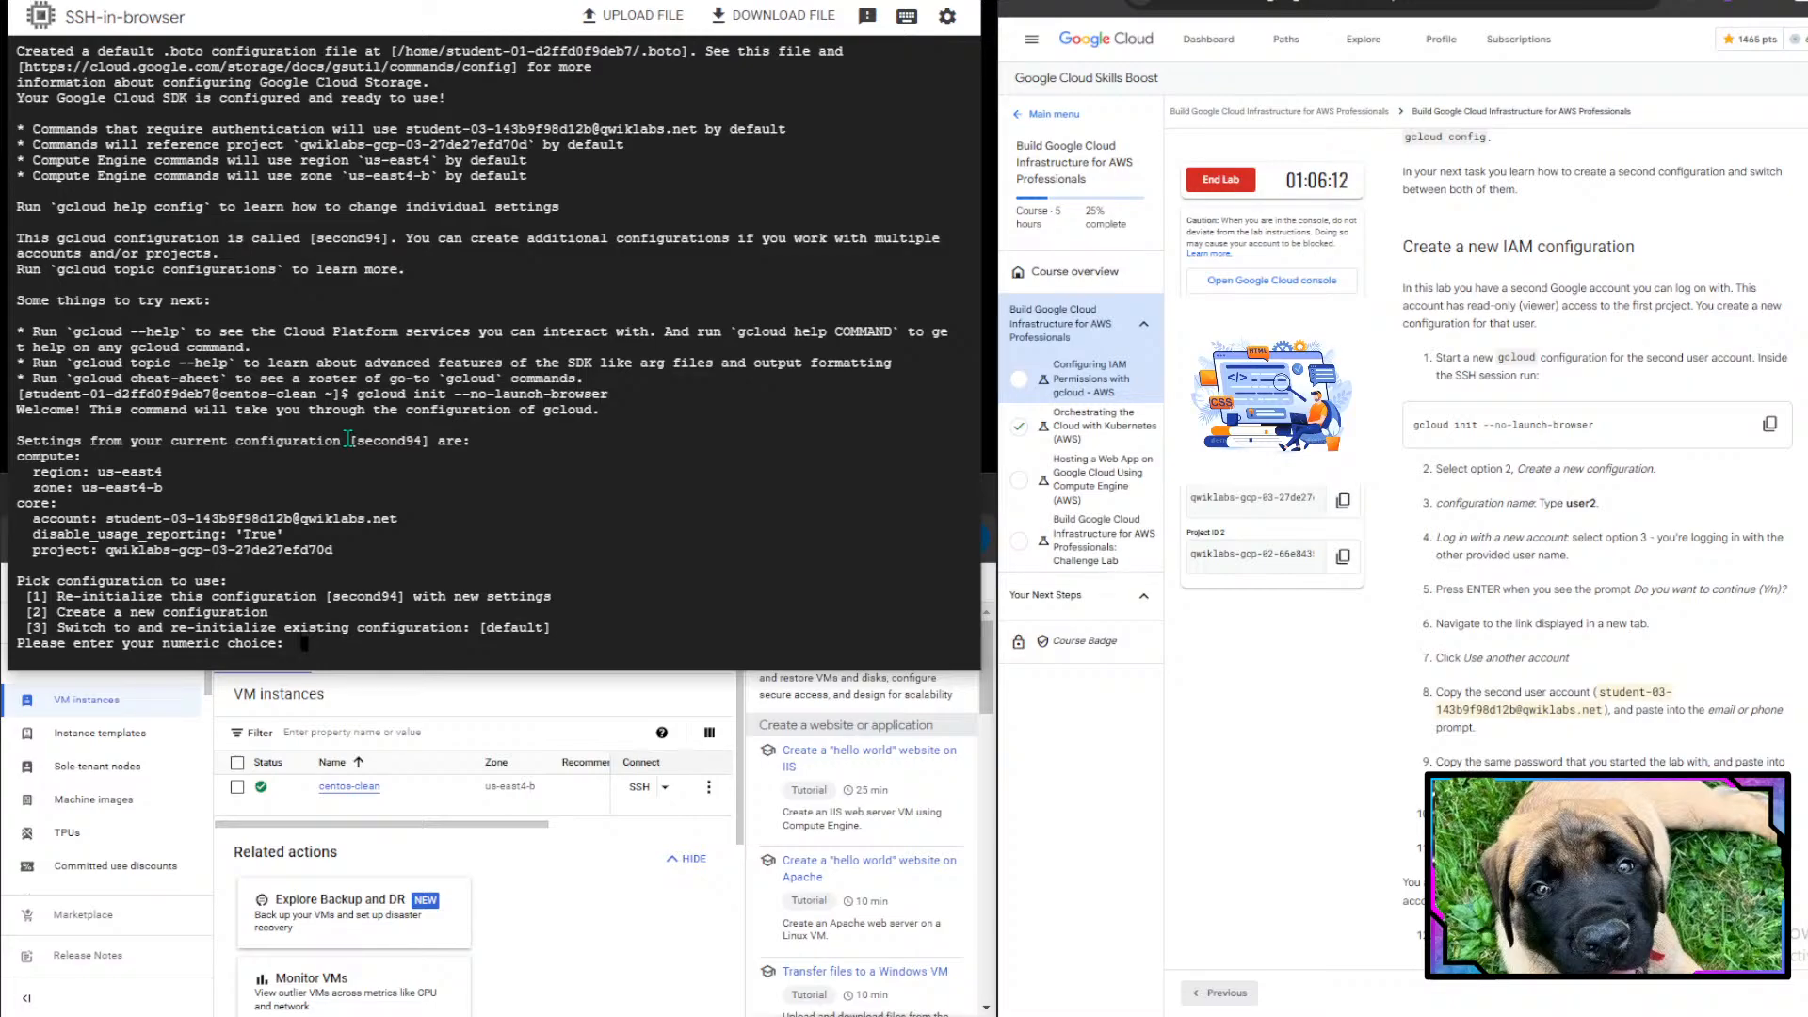
pyautogui.write('1')
pyautogui.press('Return')
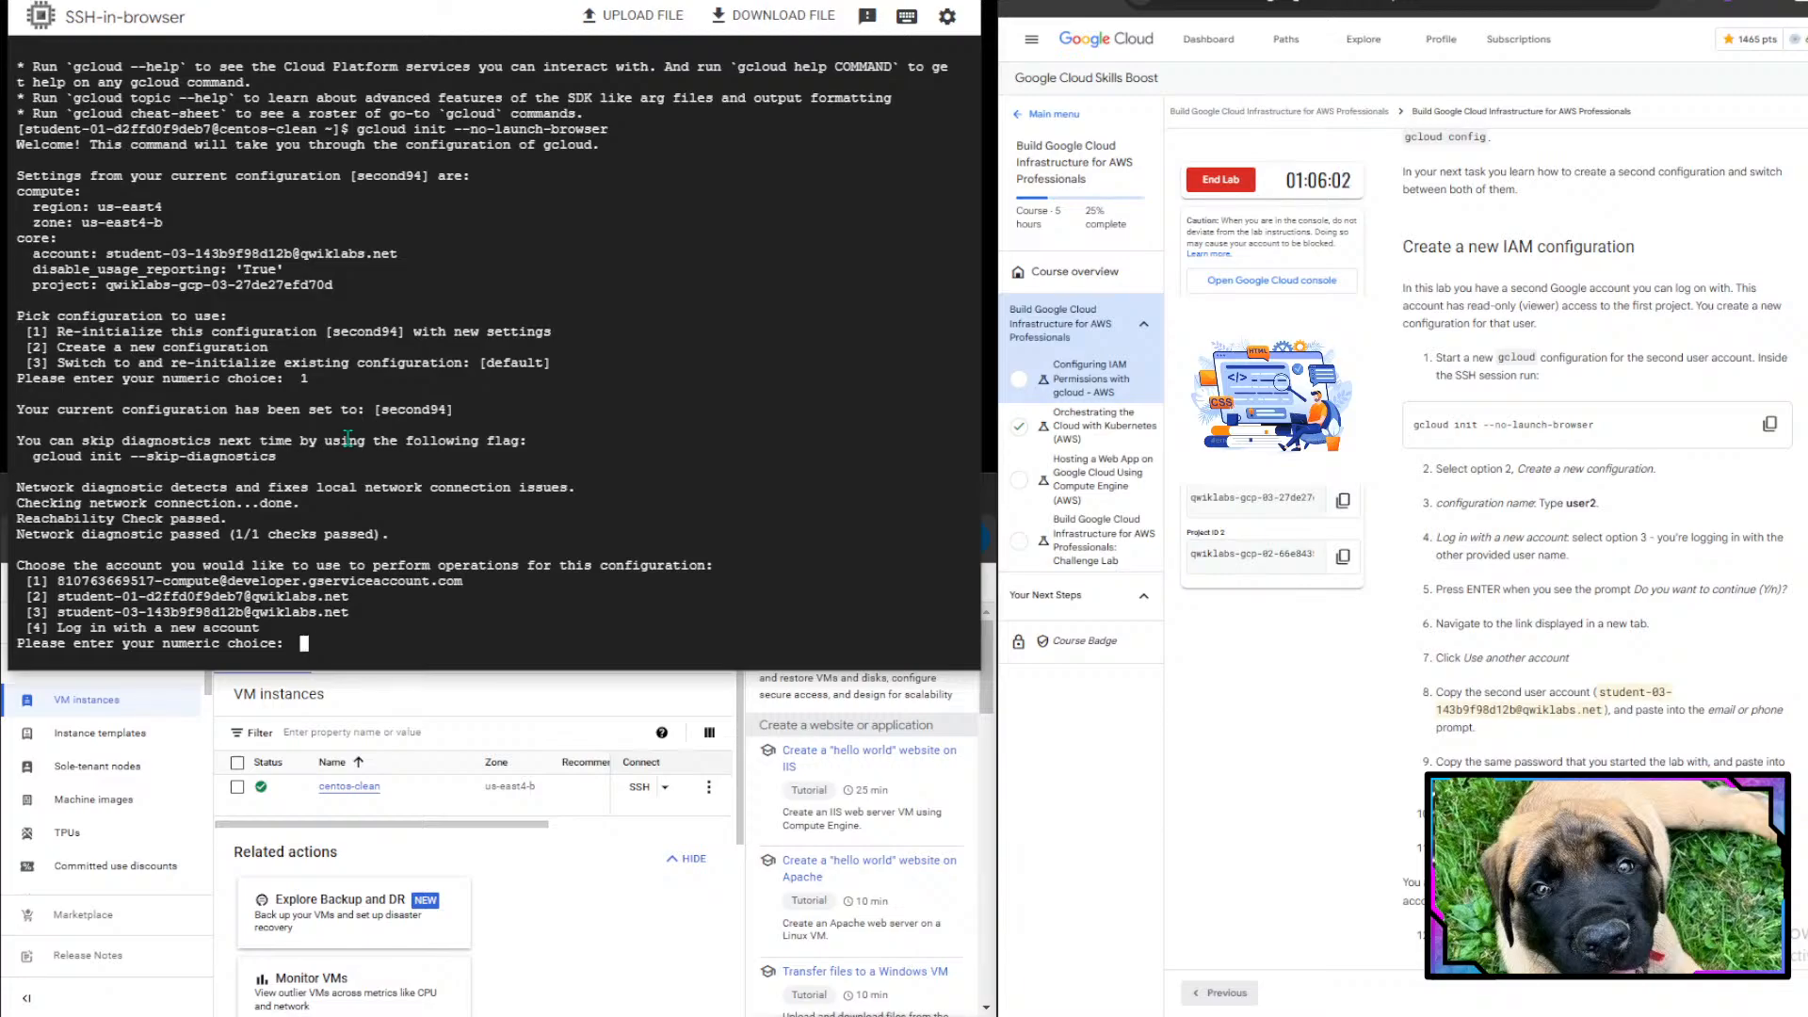
pyautogui.hotkey('ctrl', 'c')
# - Rerun gcloud init --no-launch-browser, create a new configuration named user2, and pick the second lab user account
pyautogui.press('Up')
pyautogui.press('Return')
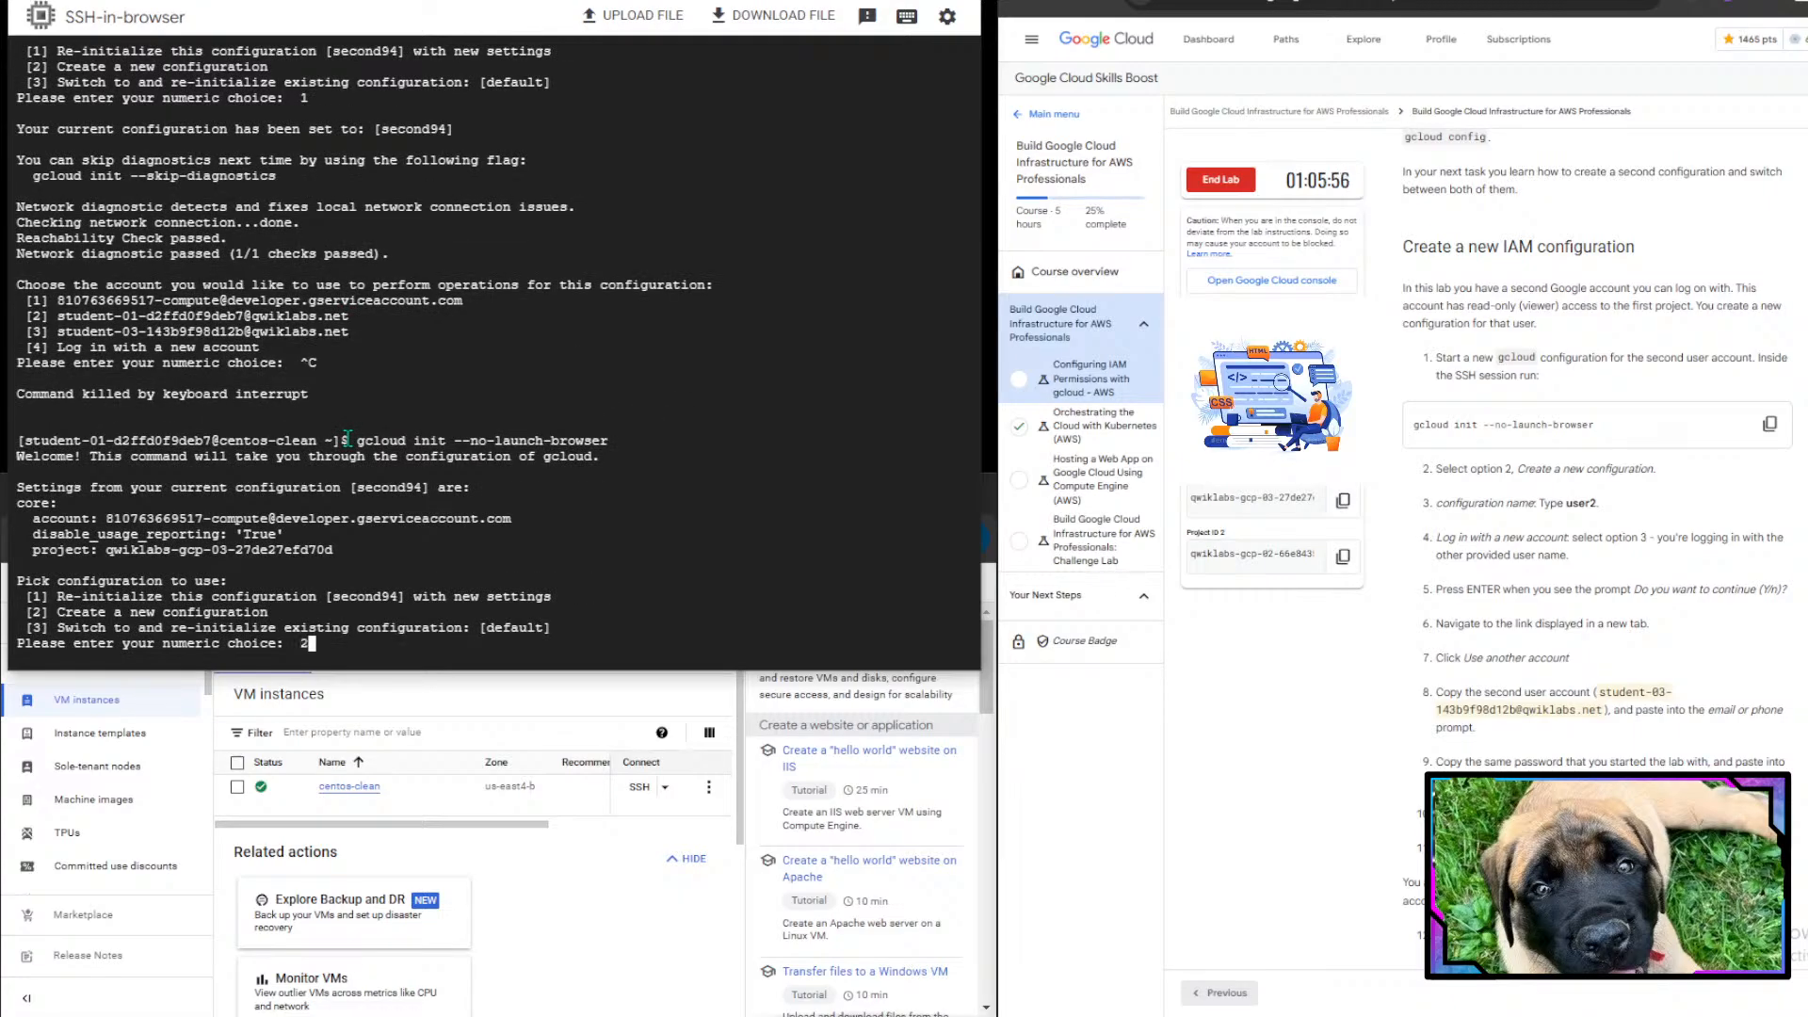
pyautogui.write('2')
pyautogui.press('Return')
pyautogui.write('user2')
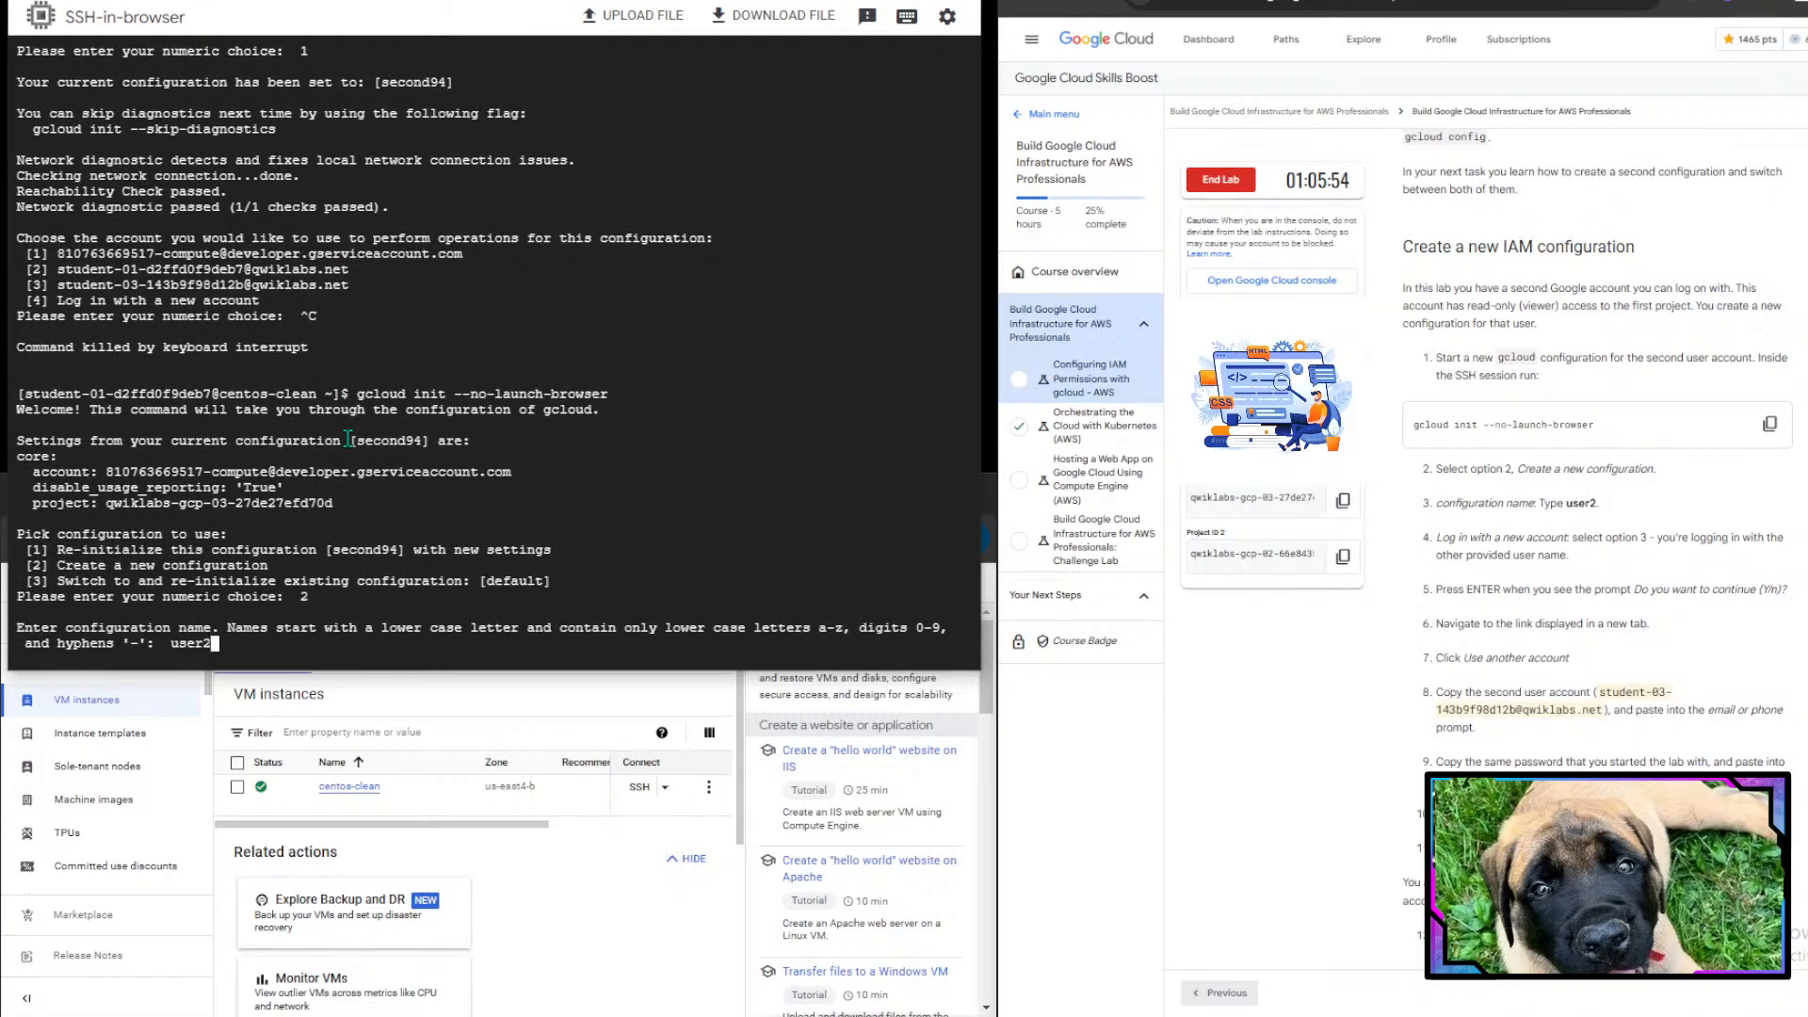
pyautogui.press('Return')
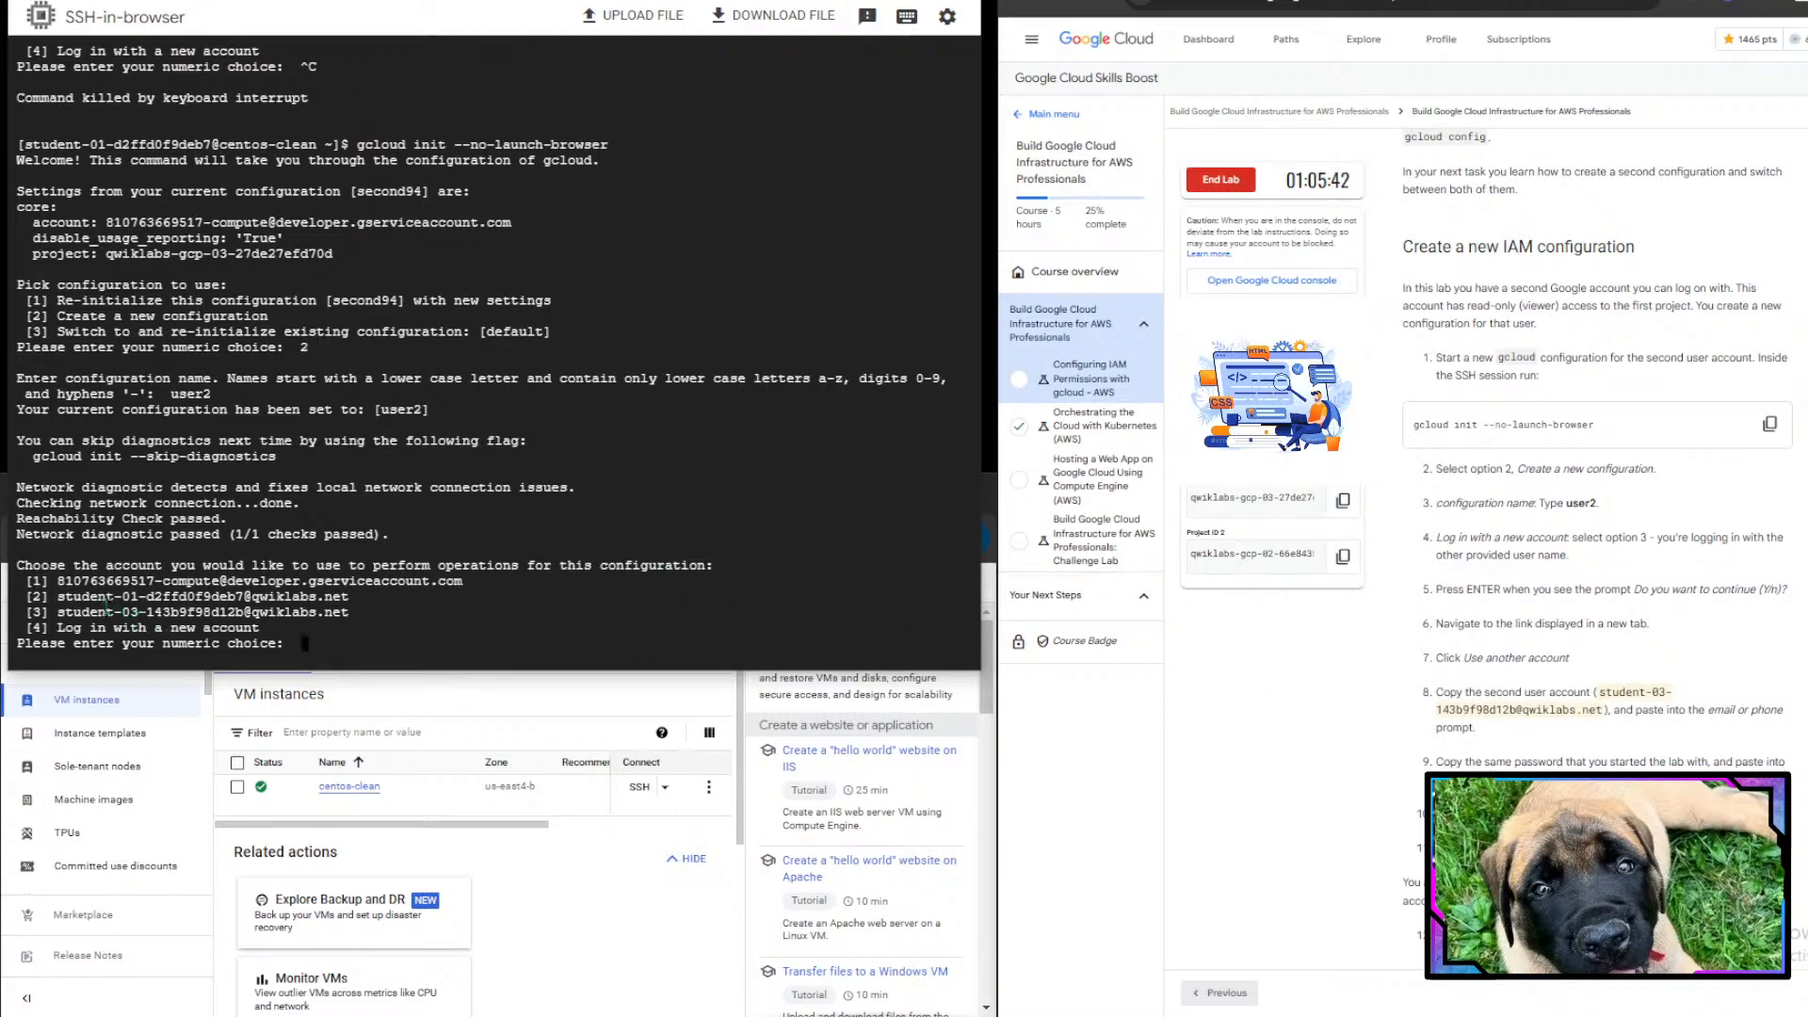
pyautogui.write('3')
pyautogui.press('Return')
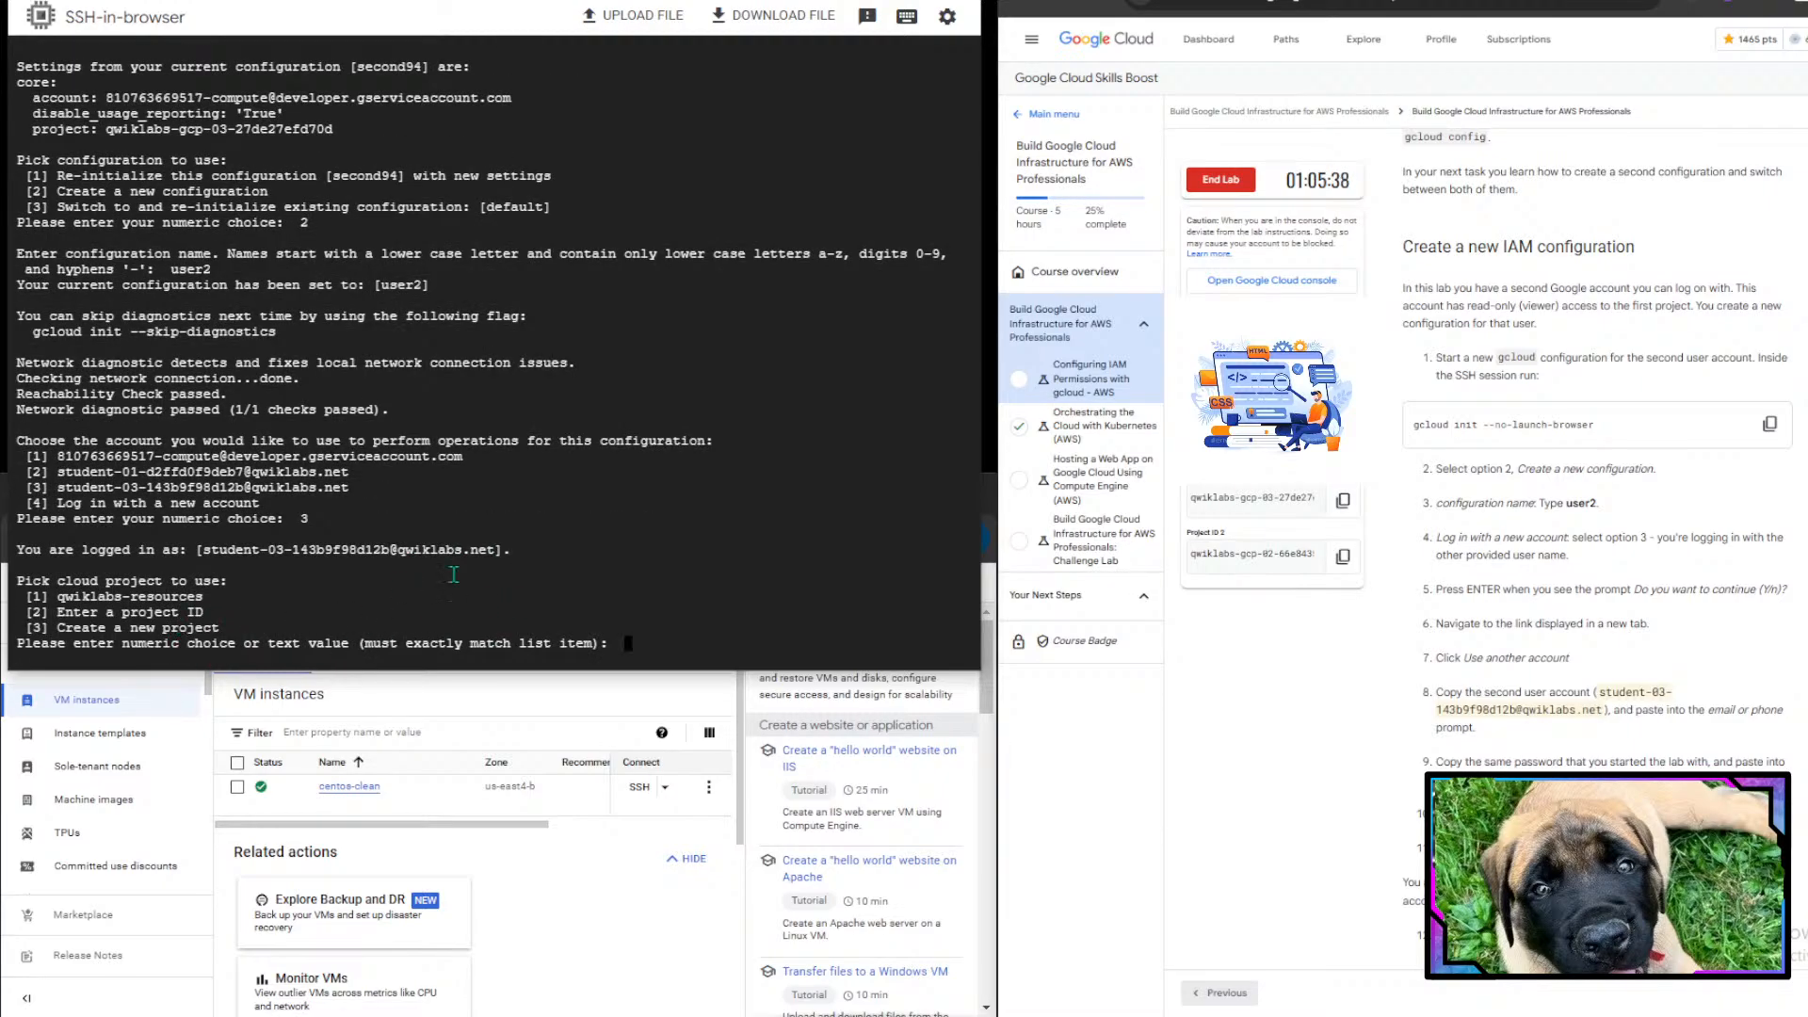
# - Choose to enter a project ID and paste Project ID 1, qwiklabs-gcp-03-27de27efd70d, for the user2 configuration
pyautogui.write('2')
pyautogui.press('Return')
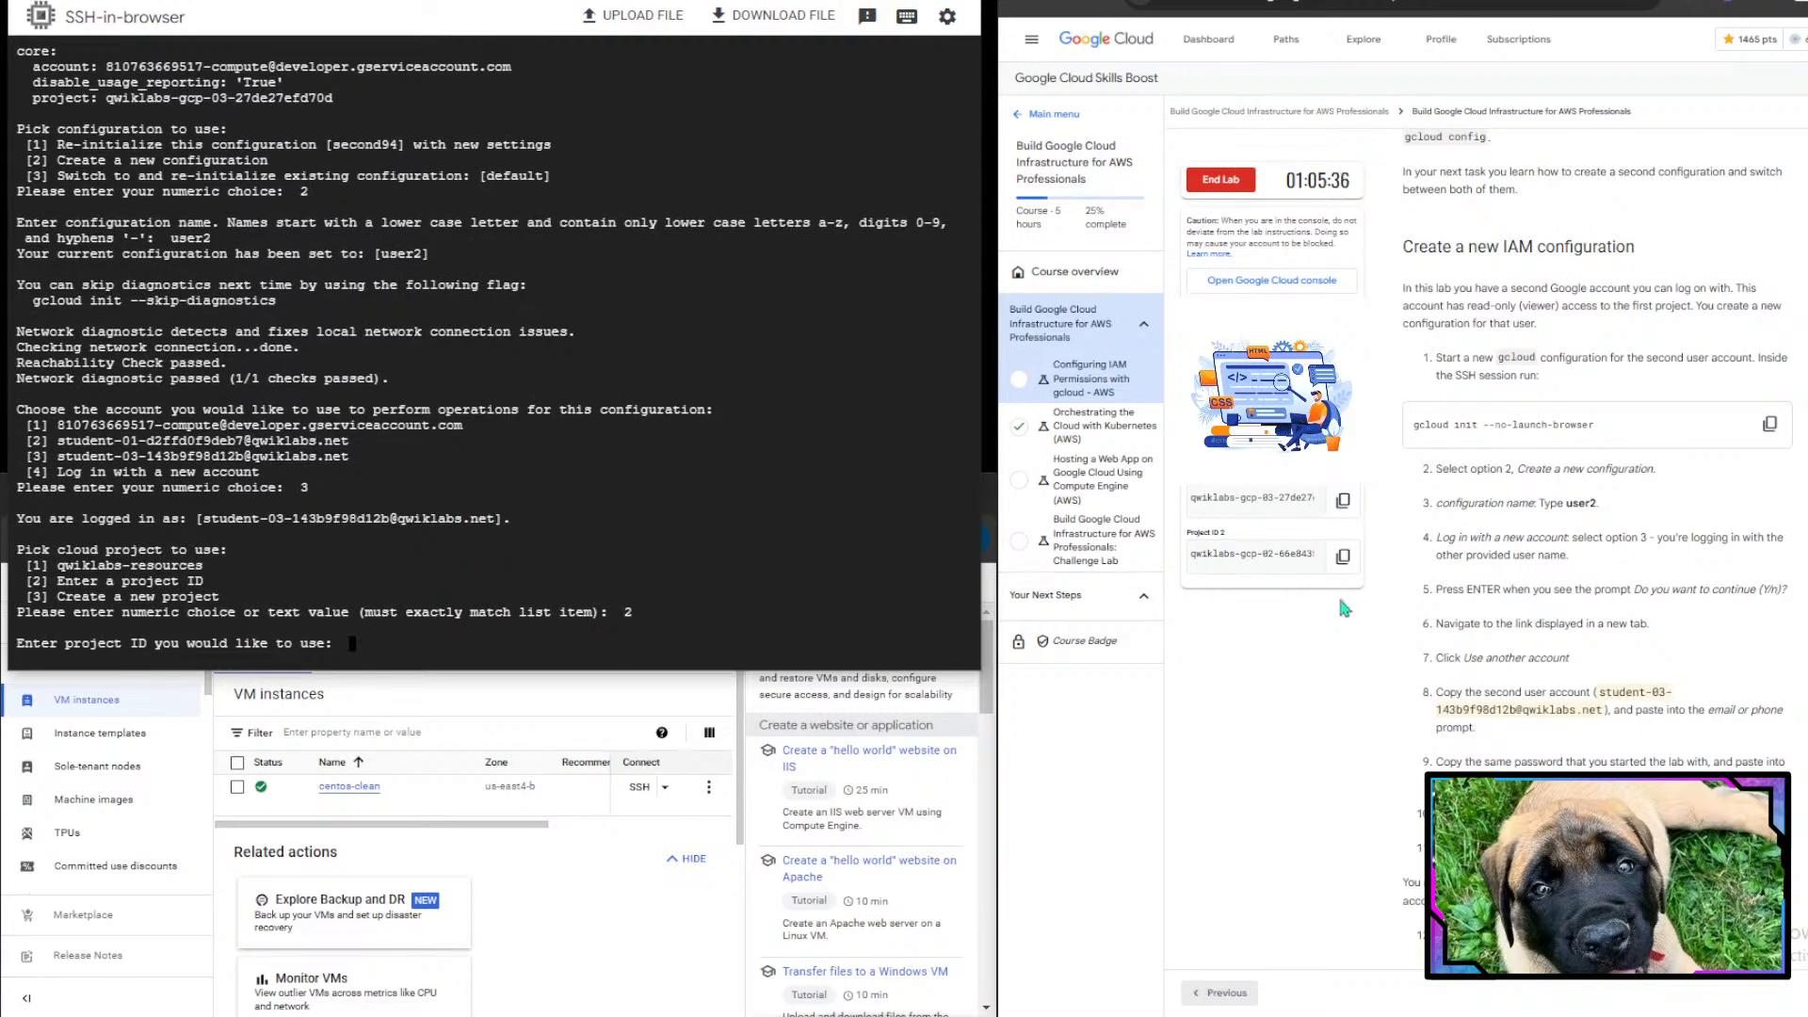
pyautogui.click(1342, 502)
pyautogui.click(782, 557)
pyautogui.hotkey('ctrl', 'v')
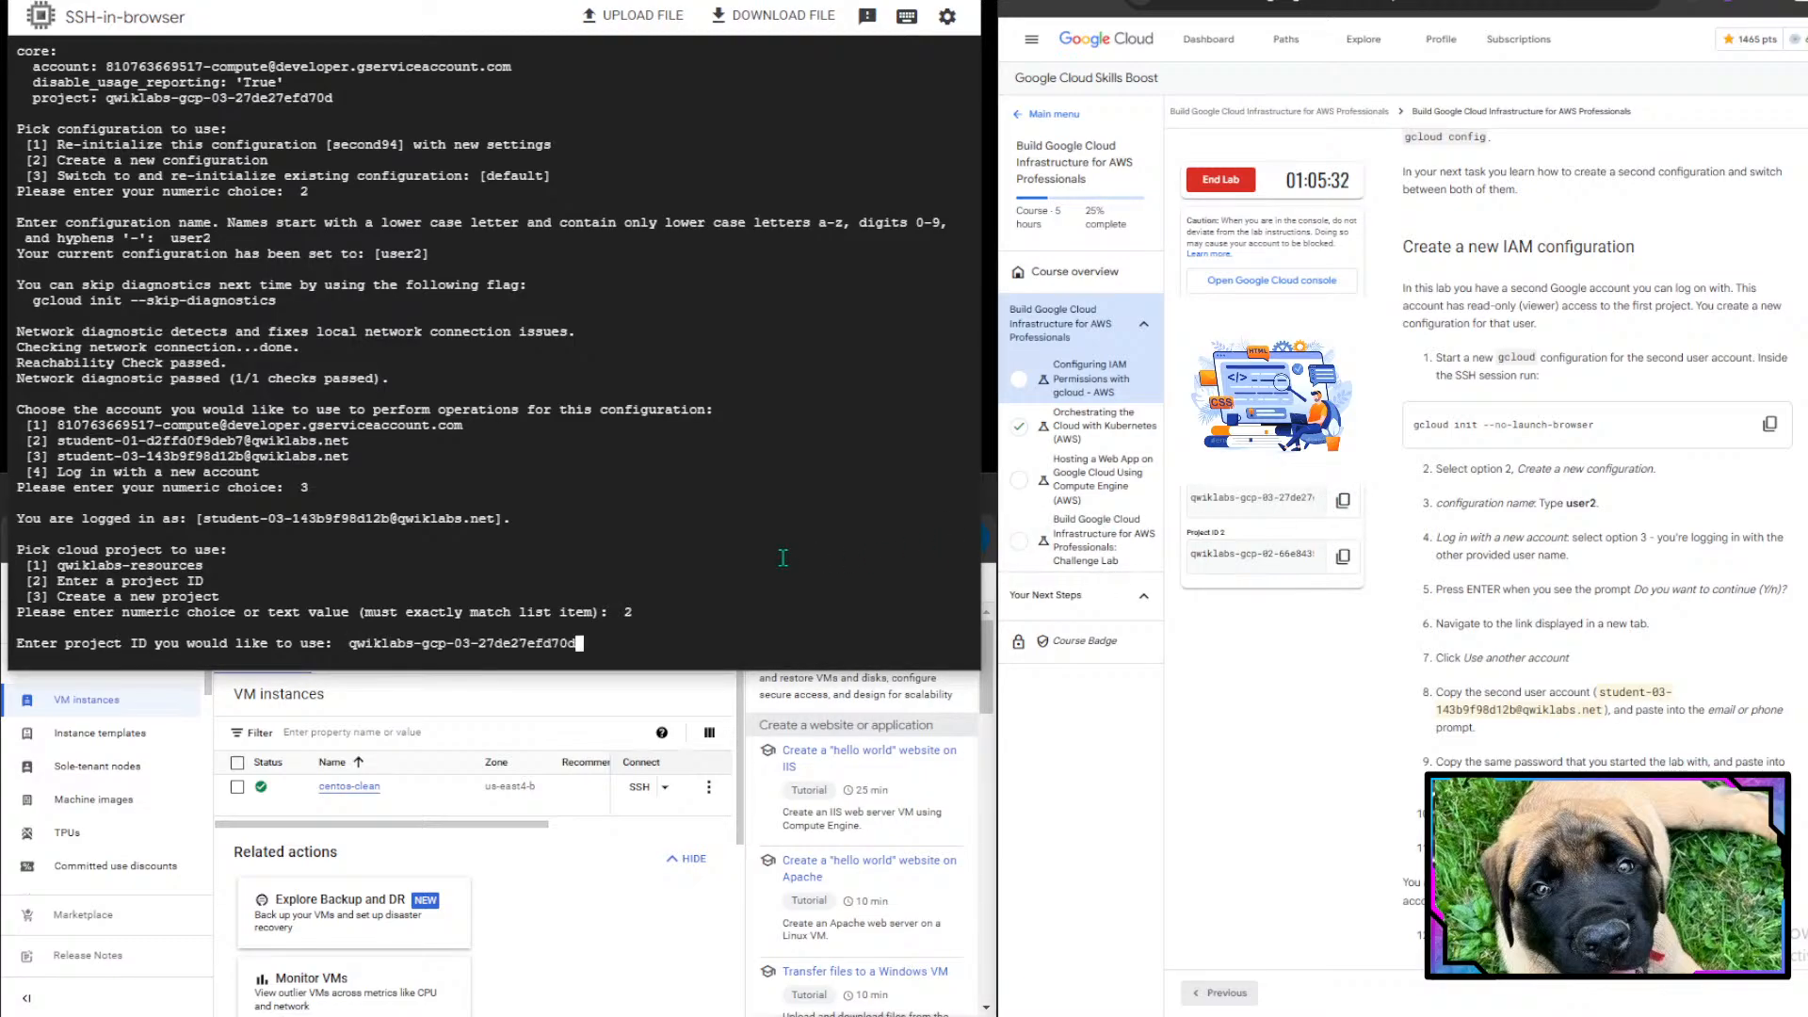
pyautogui.press('Return')
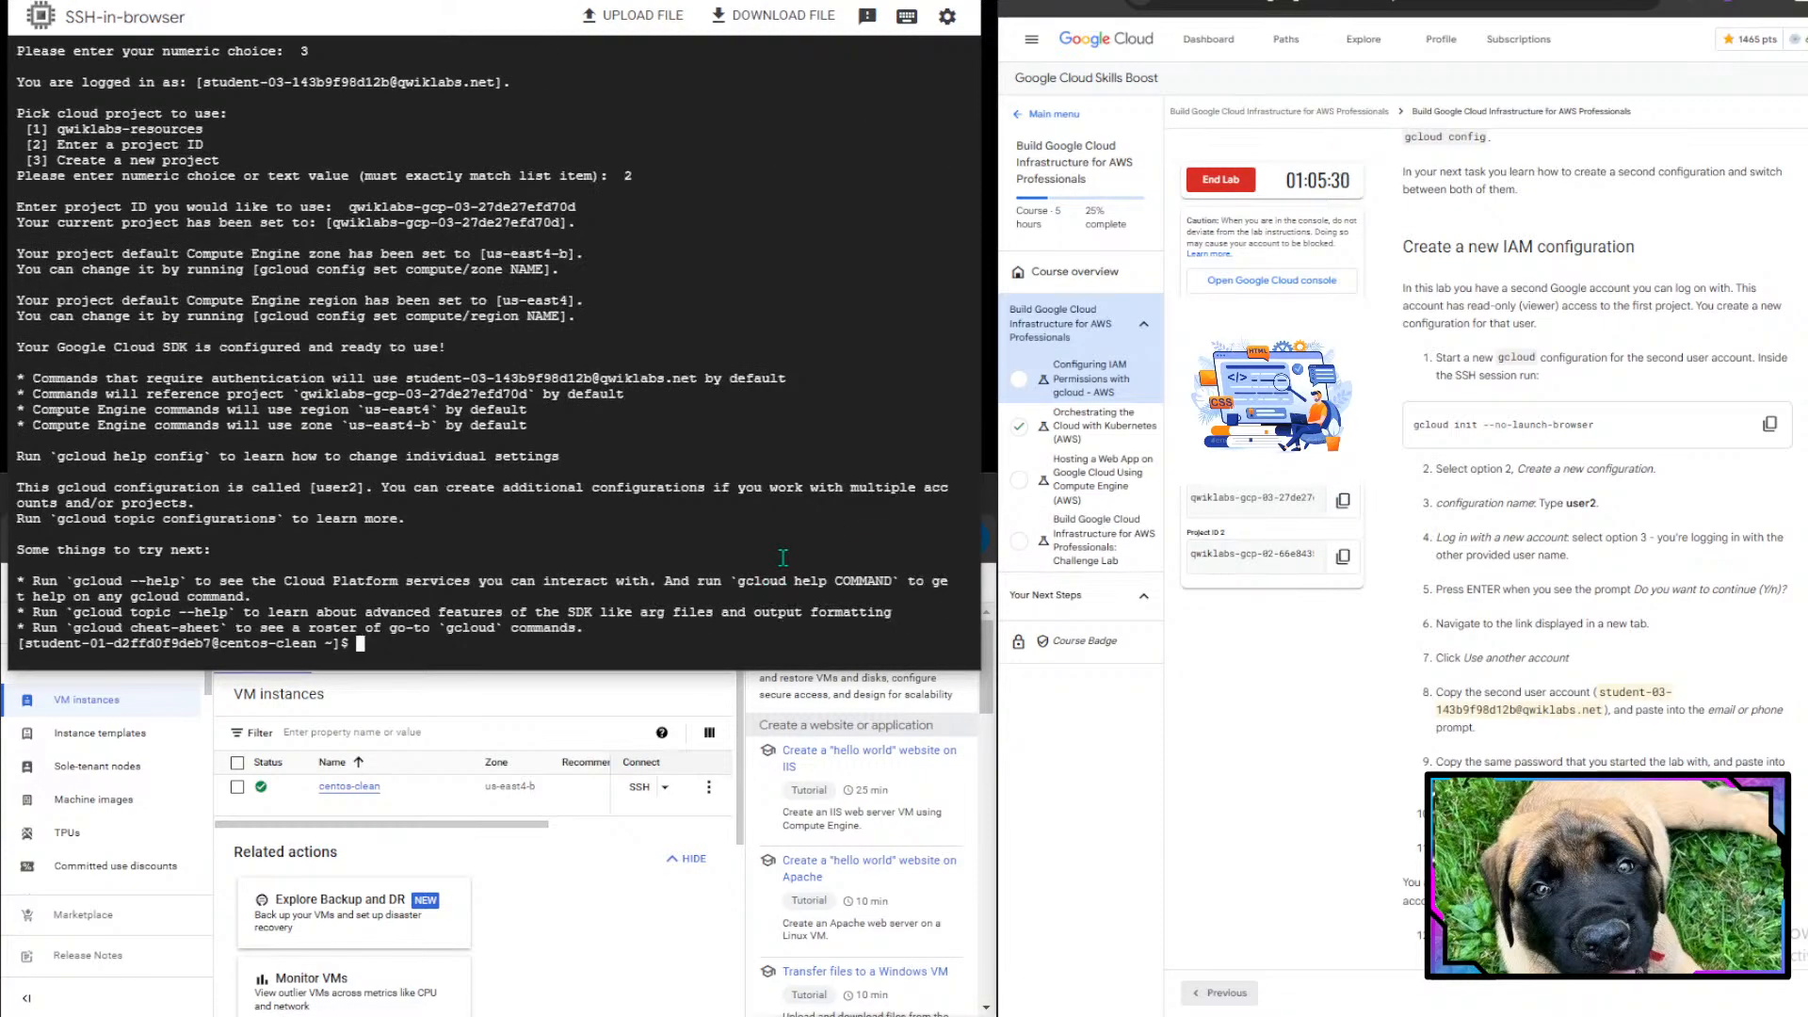
# - Verify the user2 configuration task with the lab's progress check
pyautogui.scroll(-8, 1534, 469)
pyautogui.click(1544, 478)
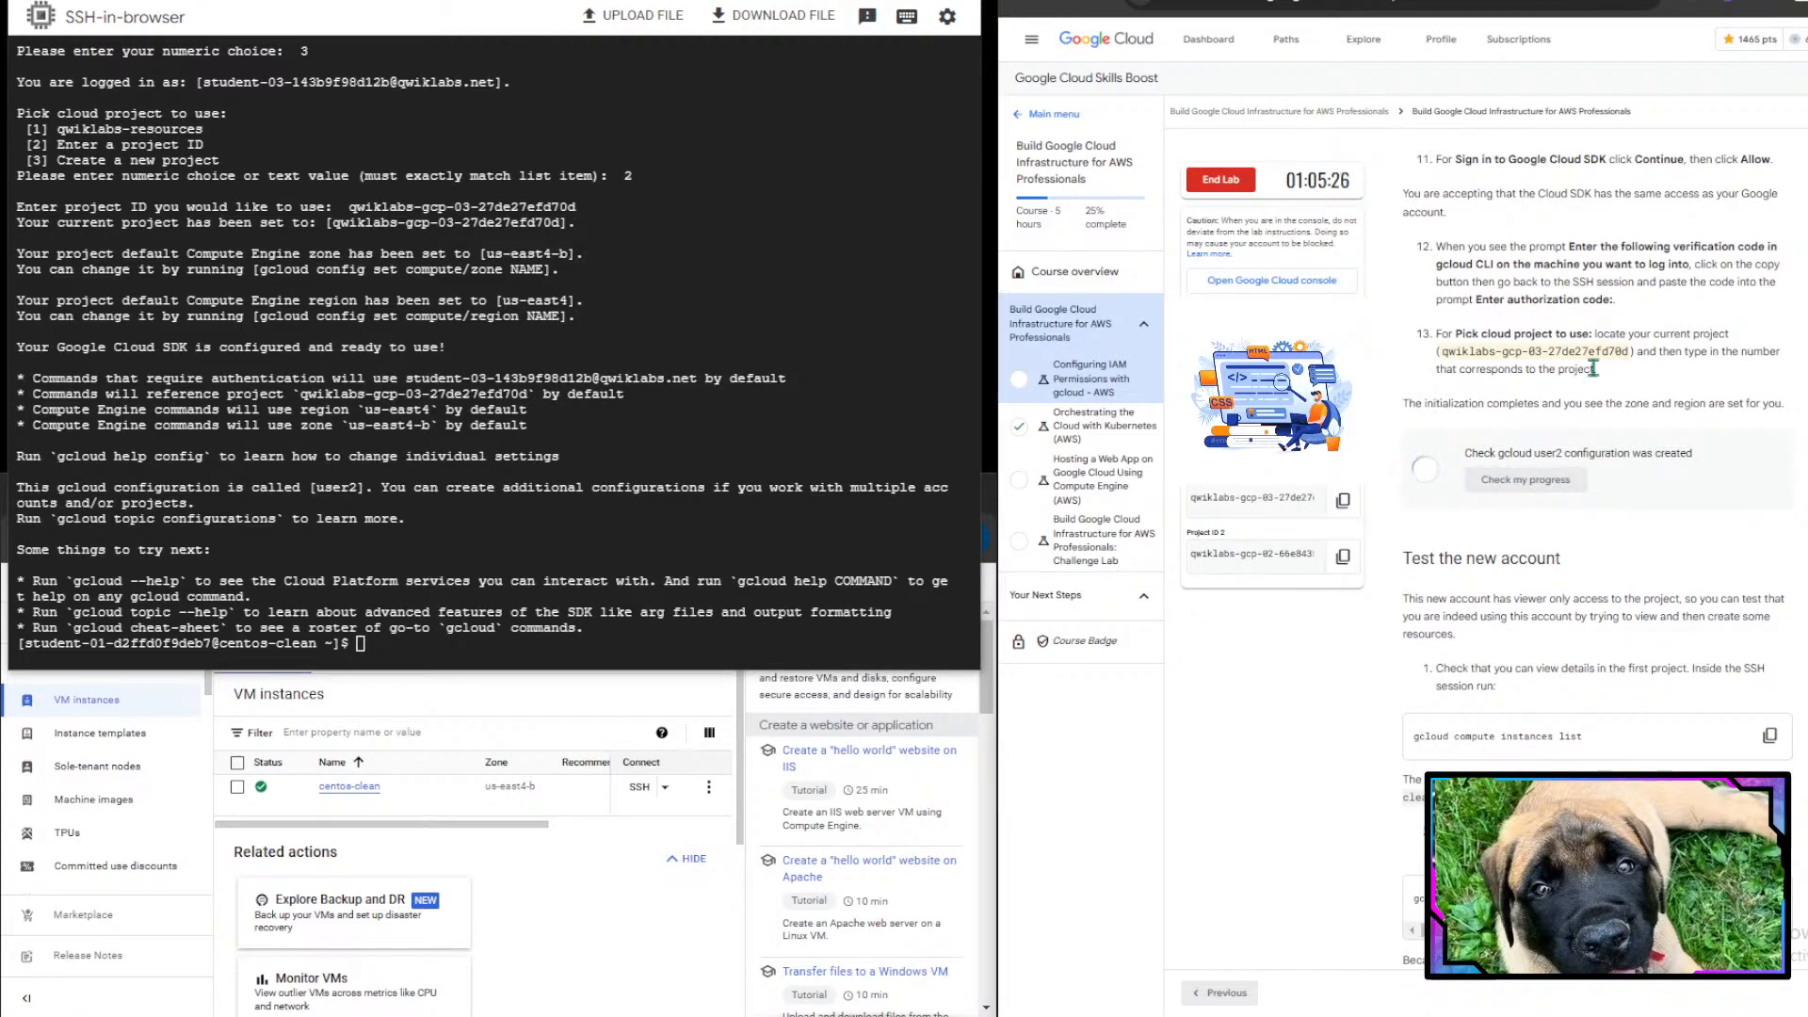
pyautogui.scroll(2, 1596, 376)
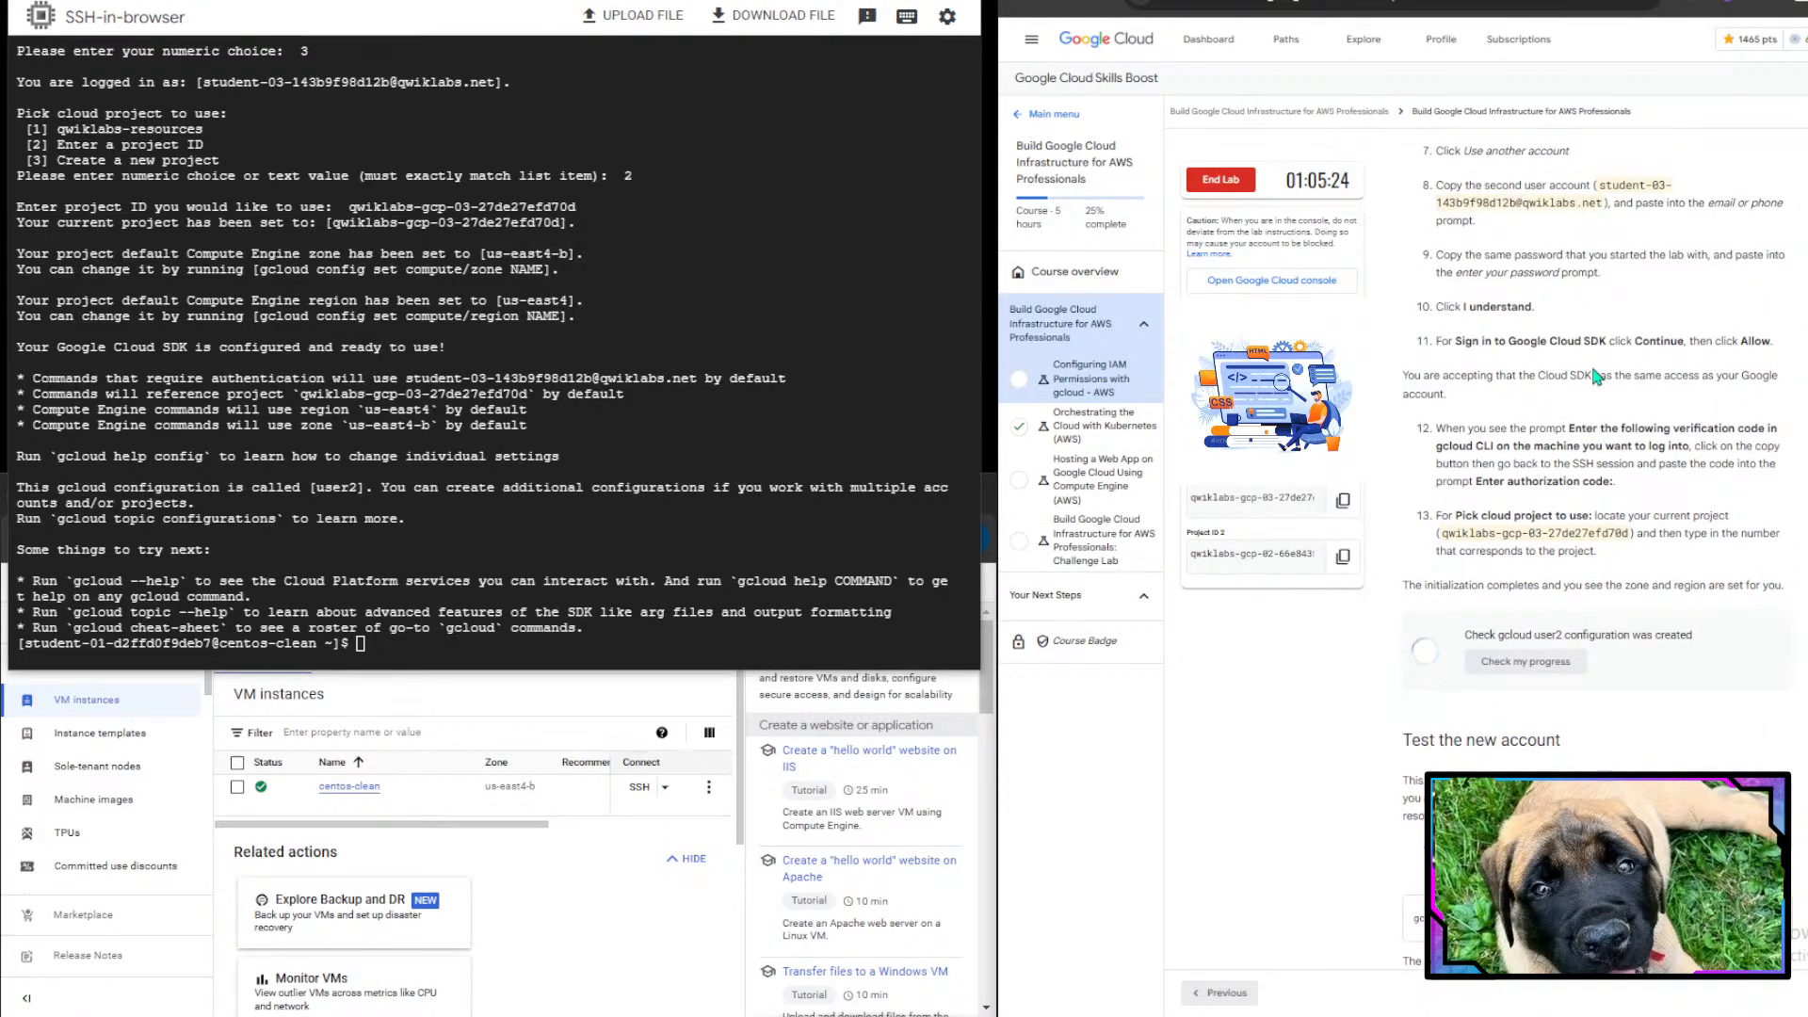
pyautogui.scroll(-1, 1596, 377)
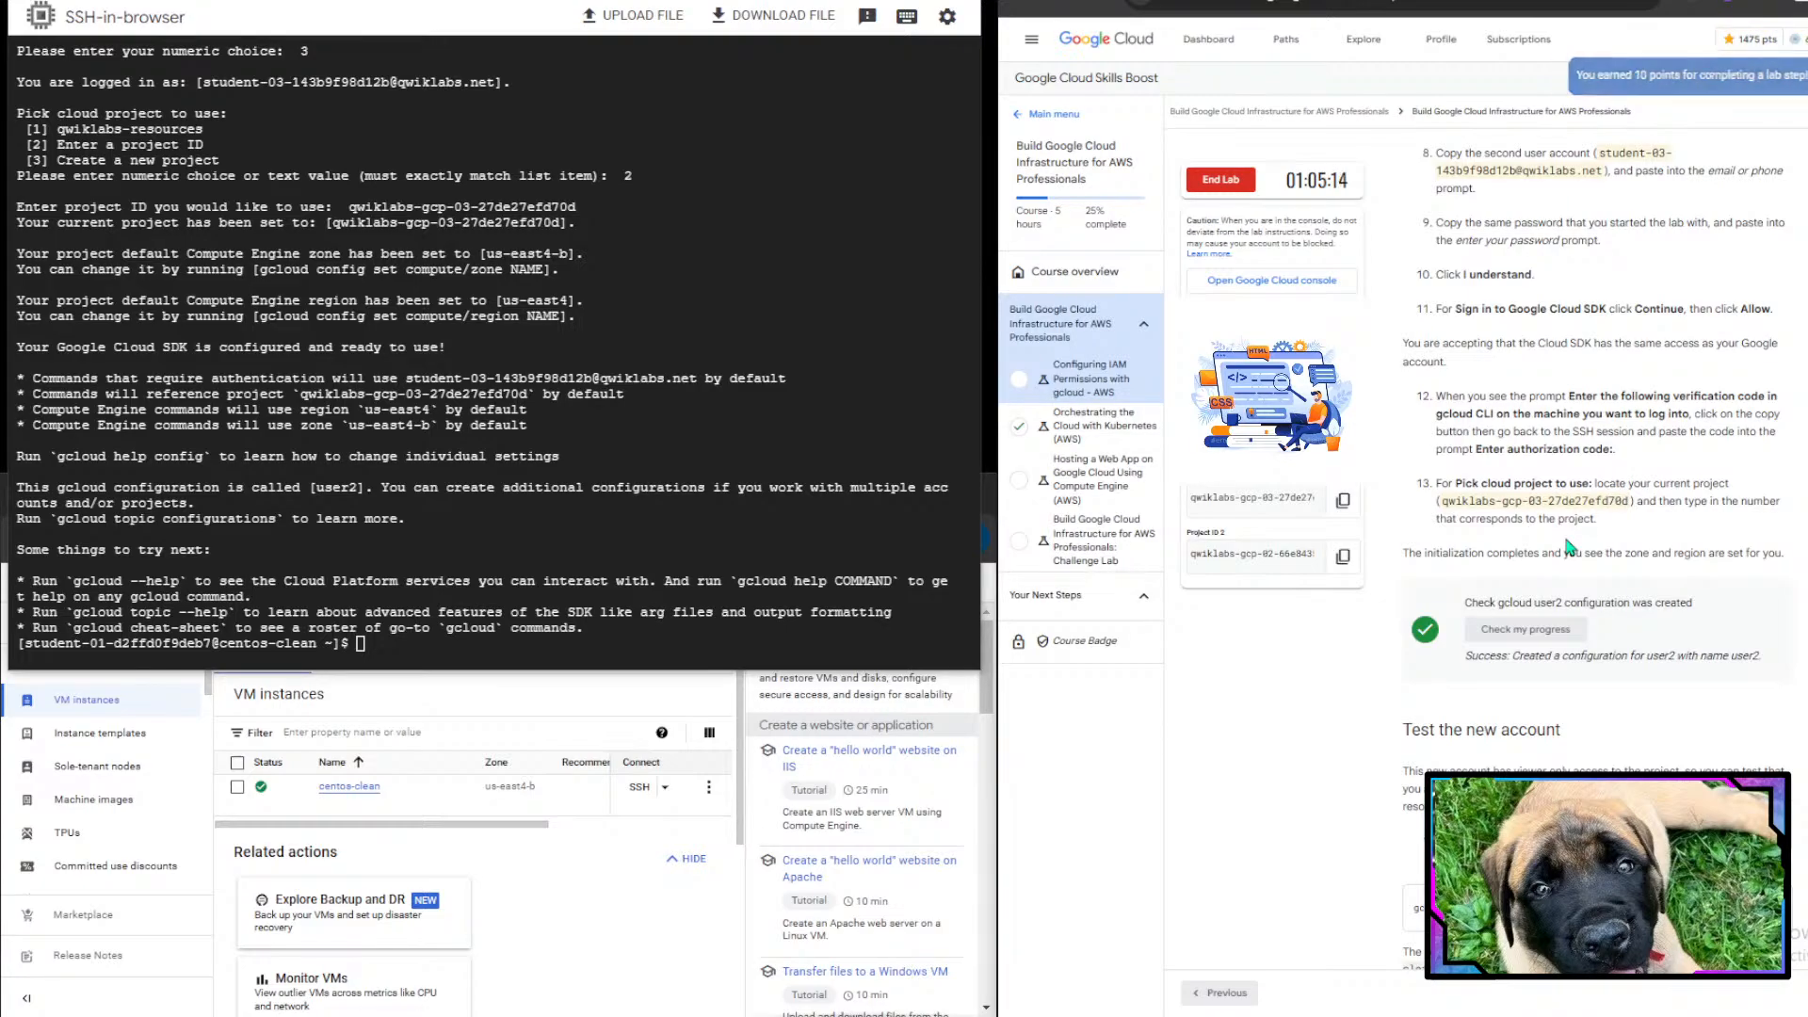
pyautogui.scroll(-4, 1561, 756)
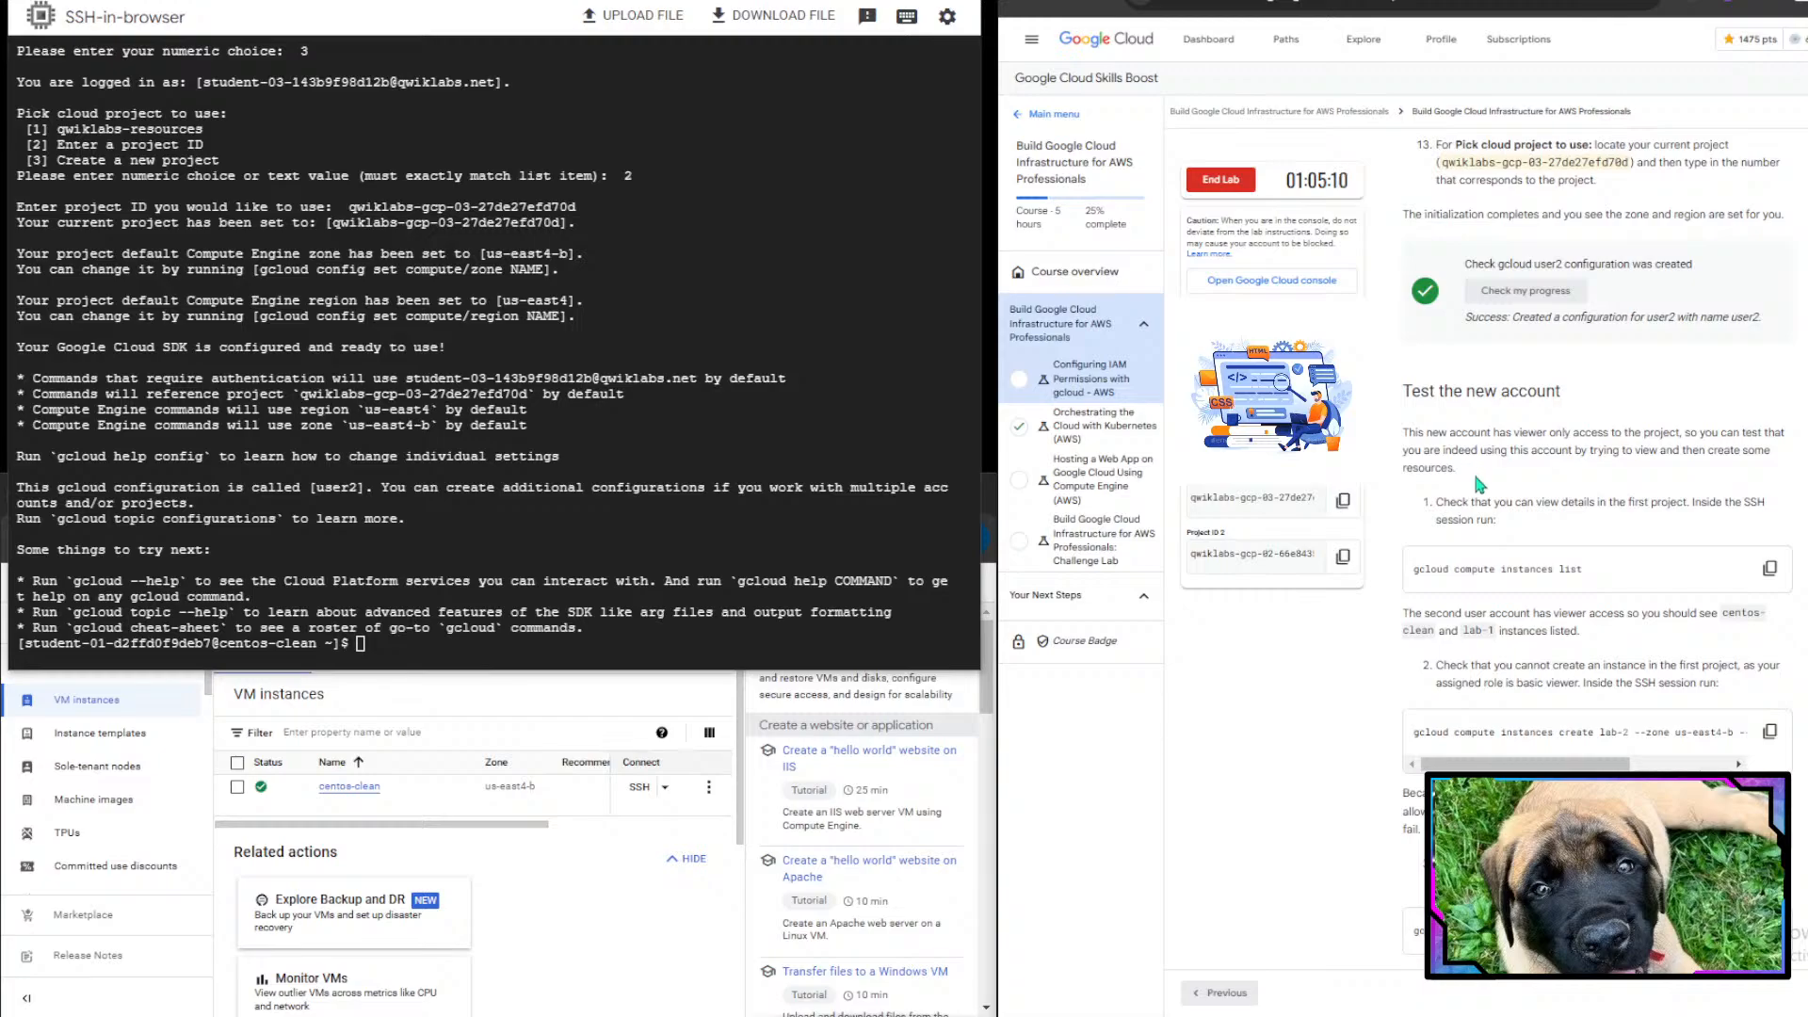
pyautogui.scroll(-1, 1478, 484)
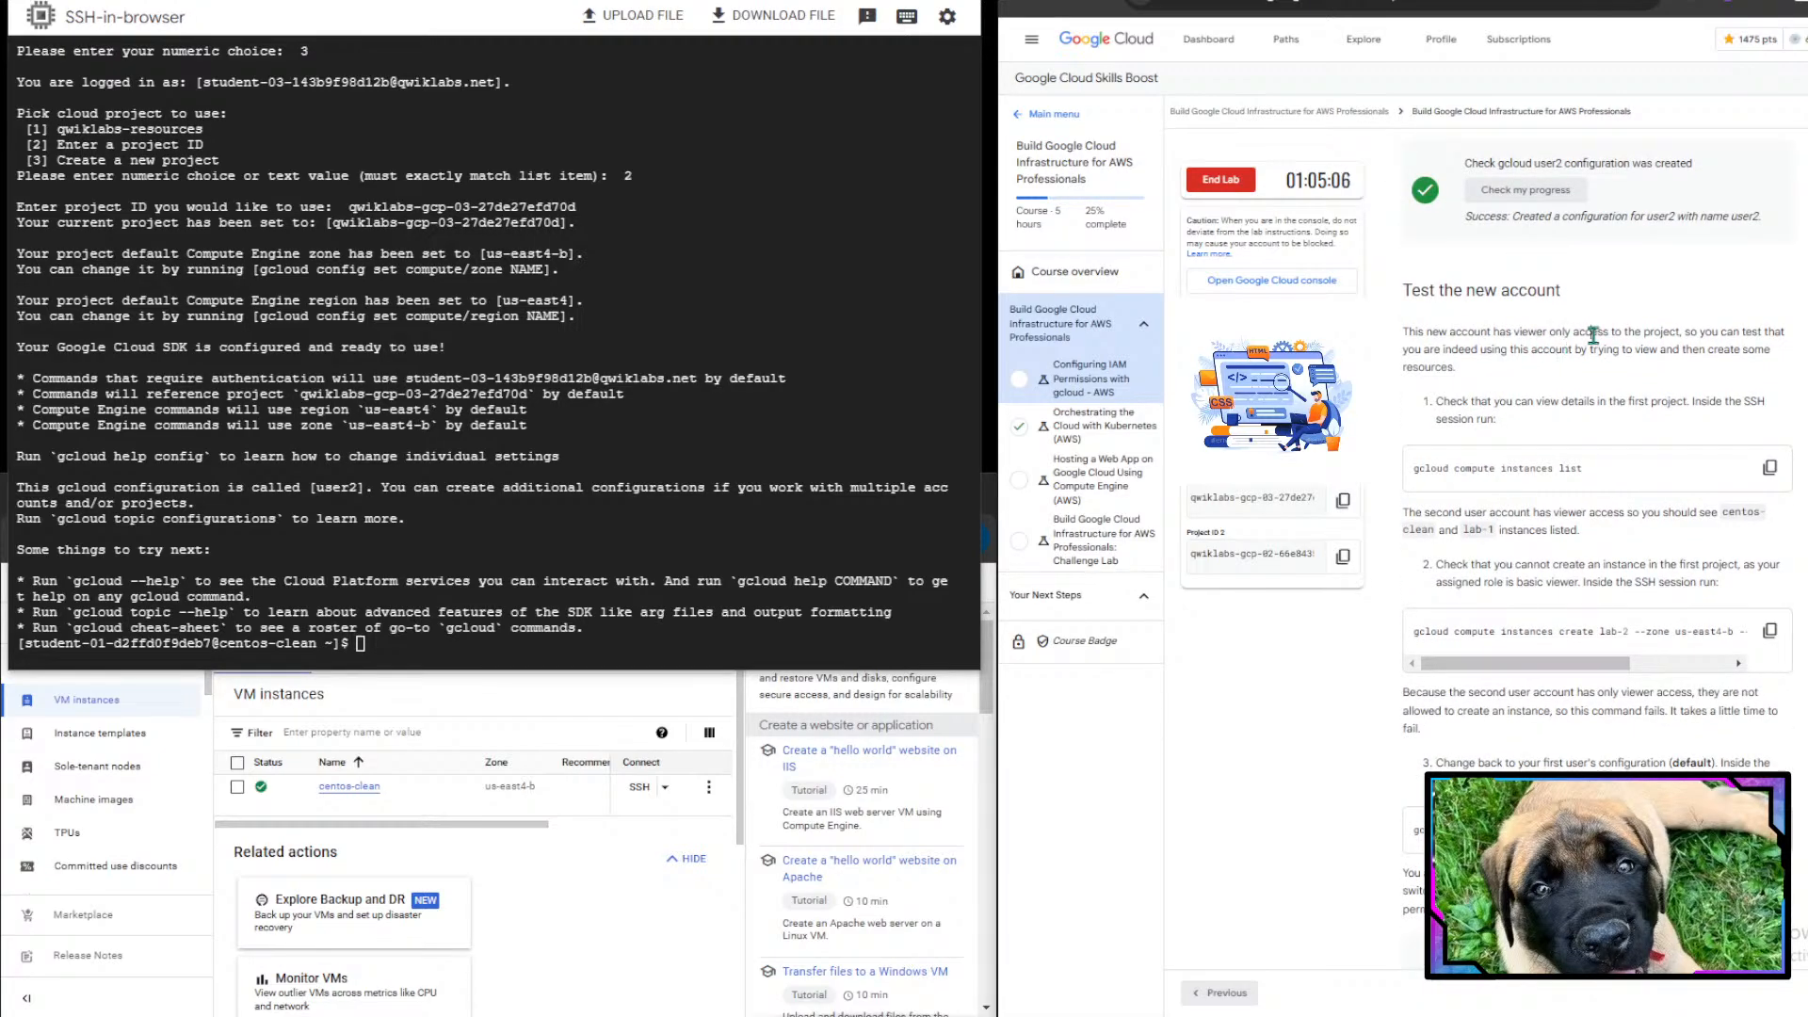
# - Copy the gcloud compute instances list command from the lab instructions and run it in the SSH session
pyautogui.moveTo(1593, 334); pyautogui.dragTo(1666, 339)
pyautogui.click(1672, 339)
pyautogui.moveTo(1413, 349); pyautogui.dragTo(1661, 352)
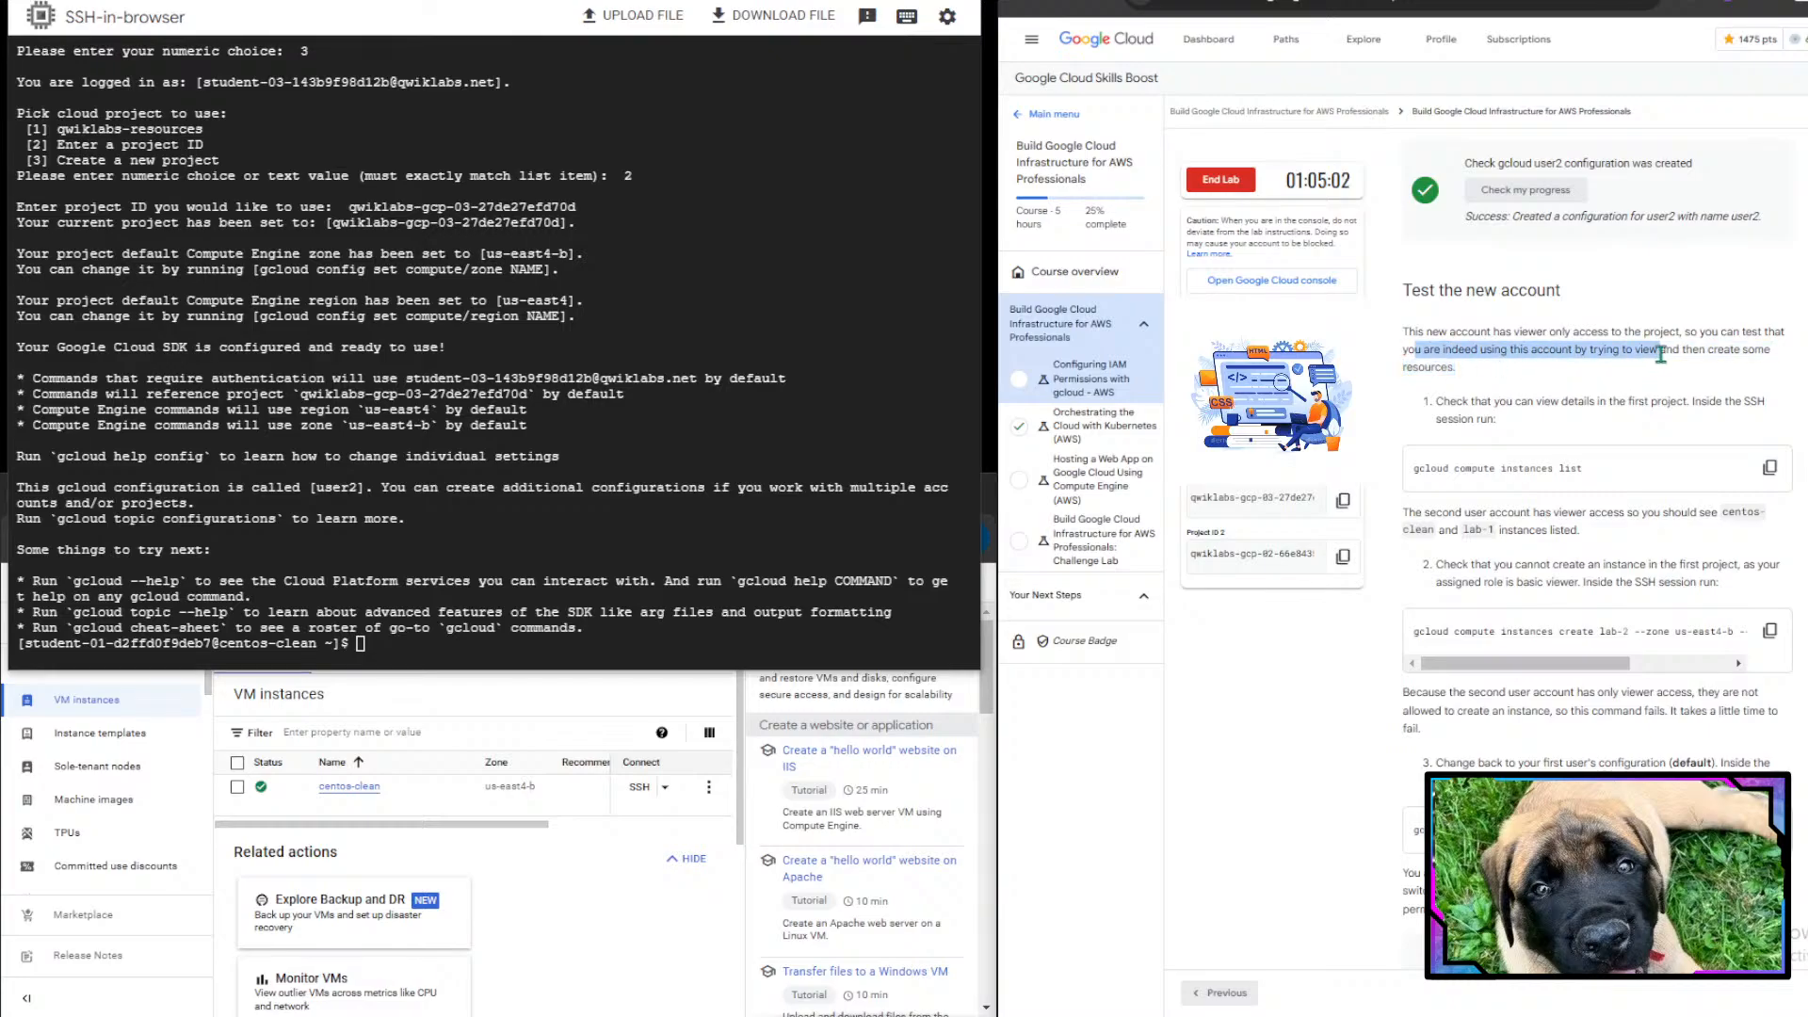
pyautogui.click(1661, 354)
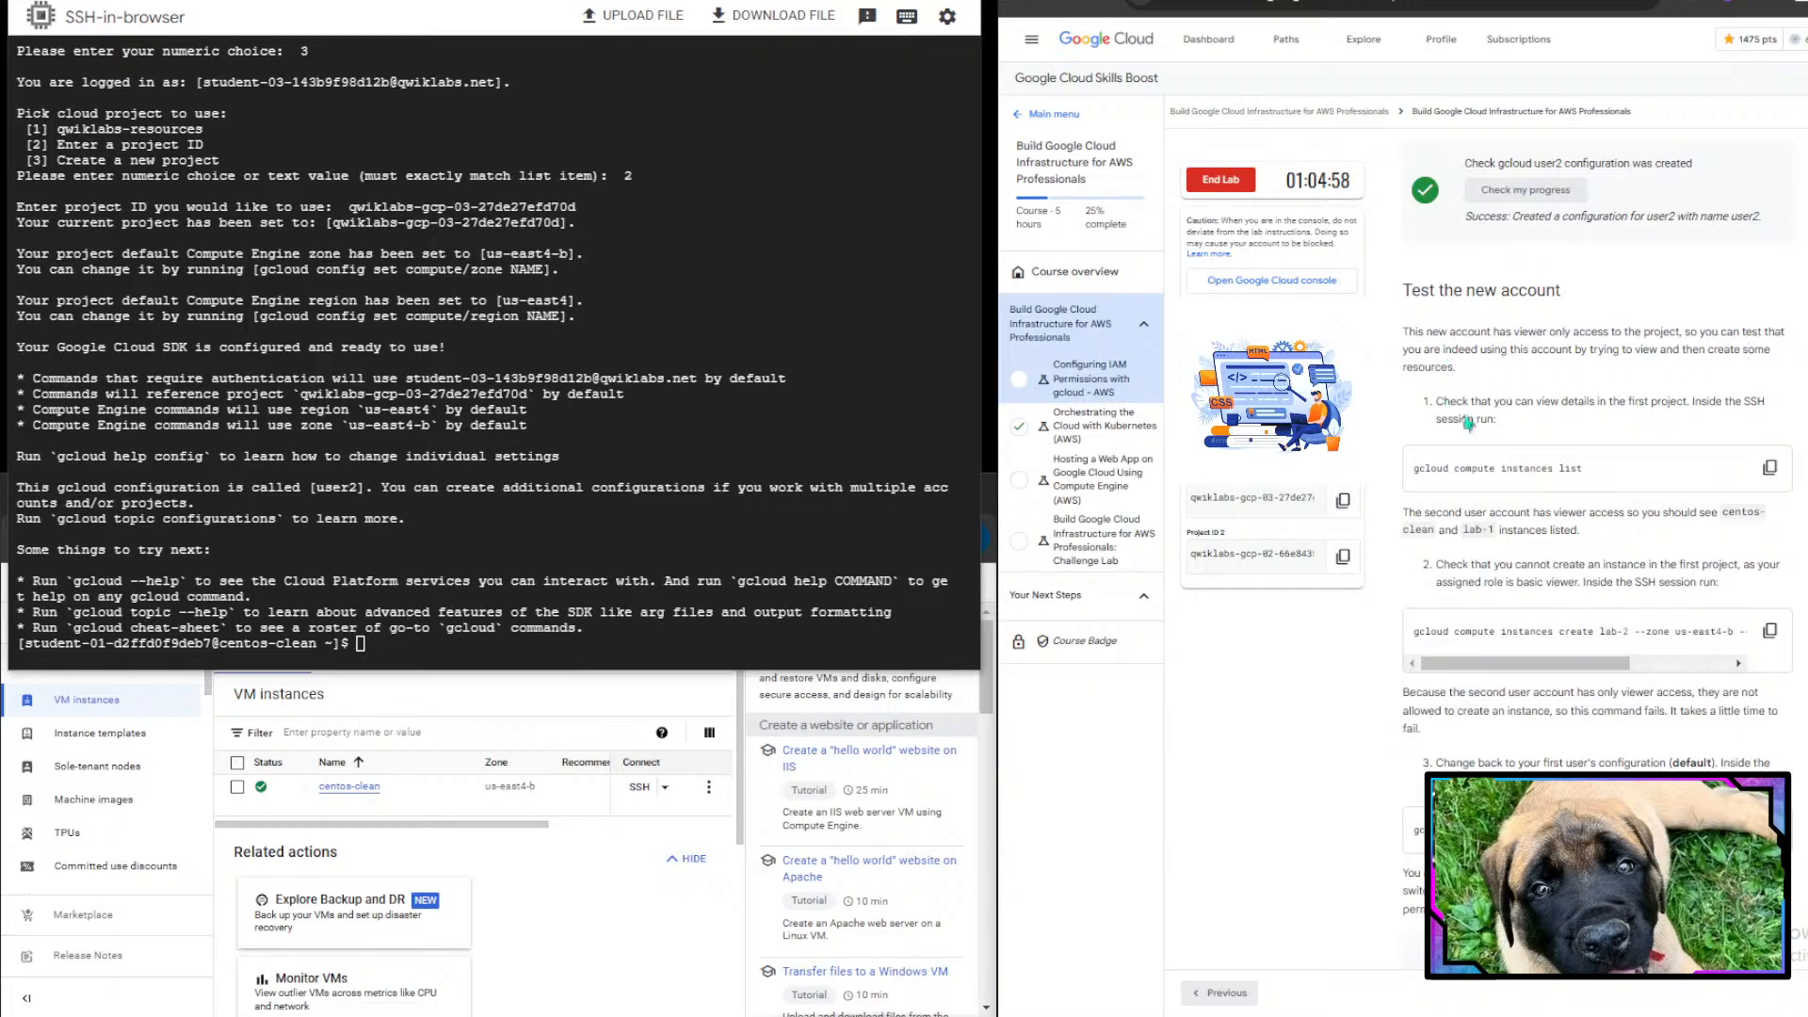
pyautogui.moveTo(1494, 401); pyautogui.dragTo(1696, 407)
pyautogui.click(1697, 407)
pyautogui.scroll(-1, 1632, 473)
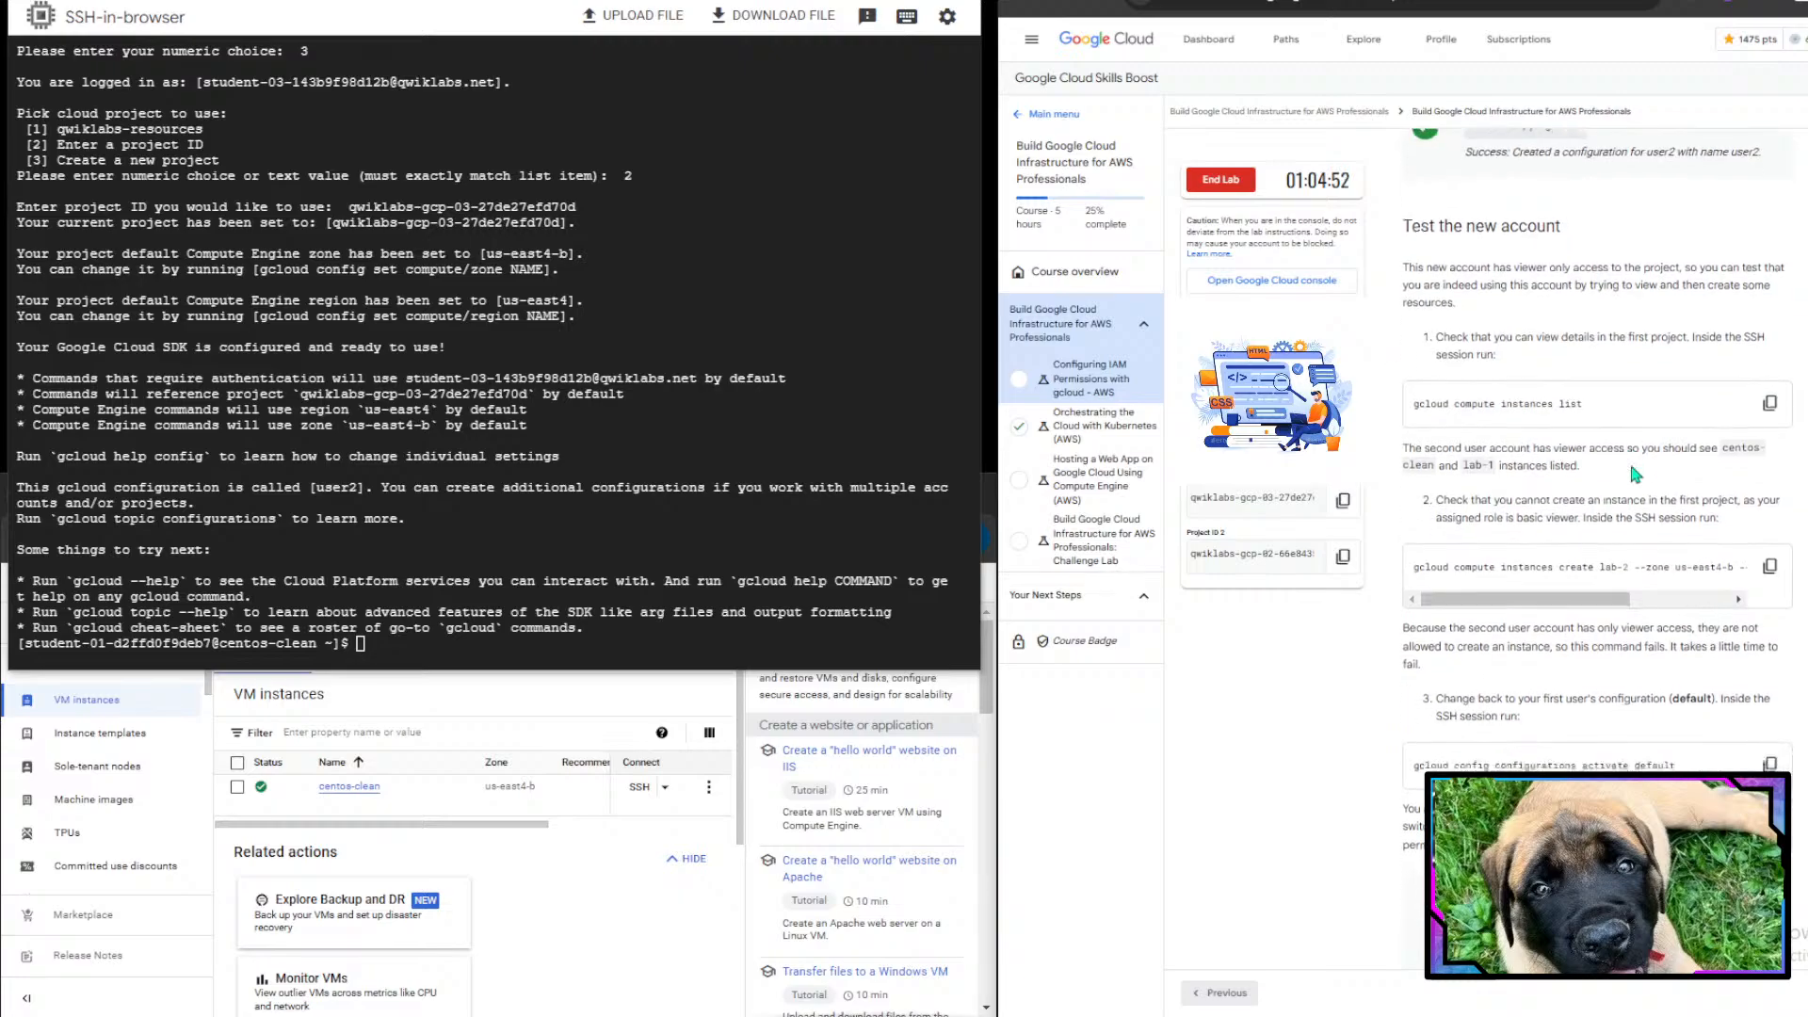
pyautogui.moveTo(1482, 417); pyautogui.dragTo(1646, 396)
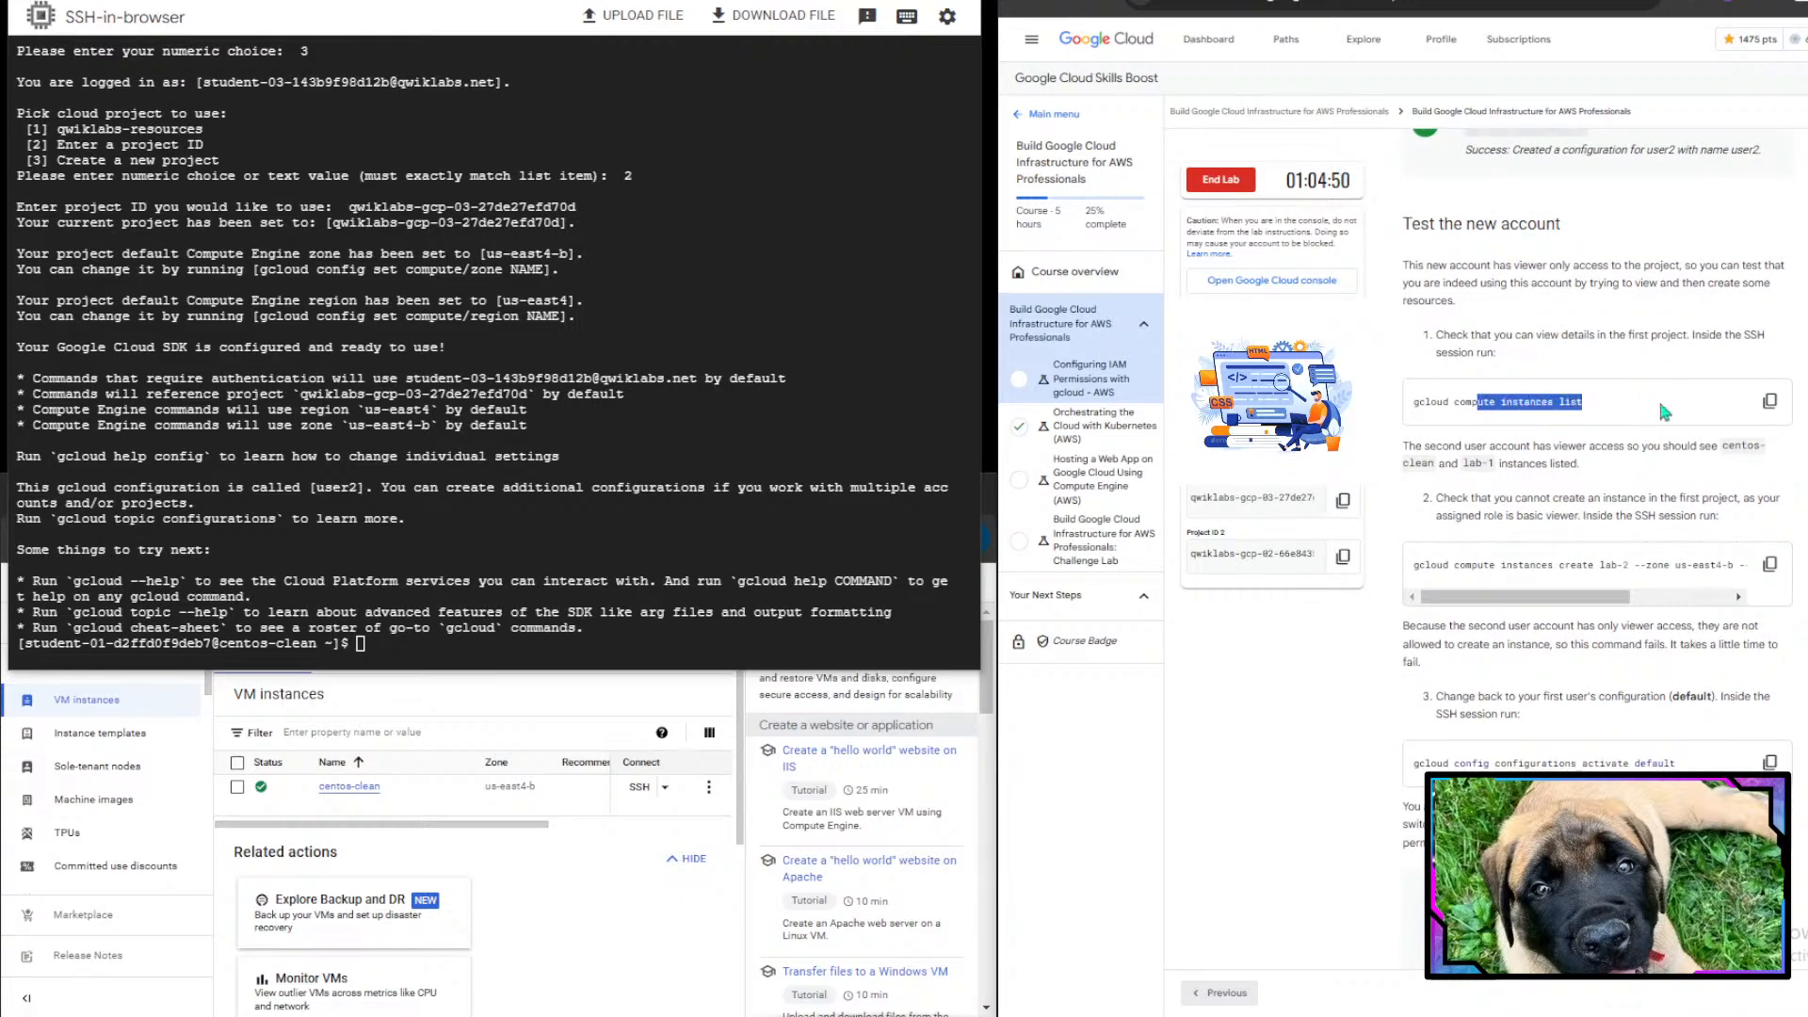
pyautogui.click(1769, 401)
pyautogui.click(511, 606)
pyautogui.hotkey('ctrl', 'v')
pyautogui.press('Return')
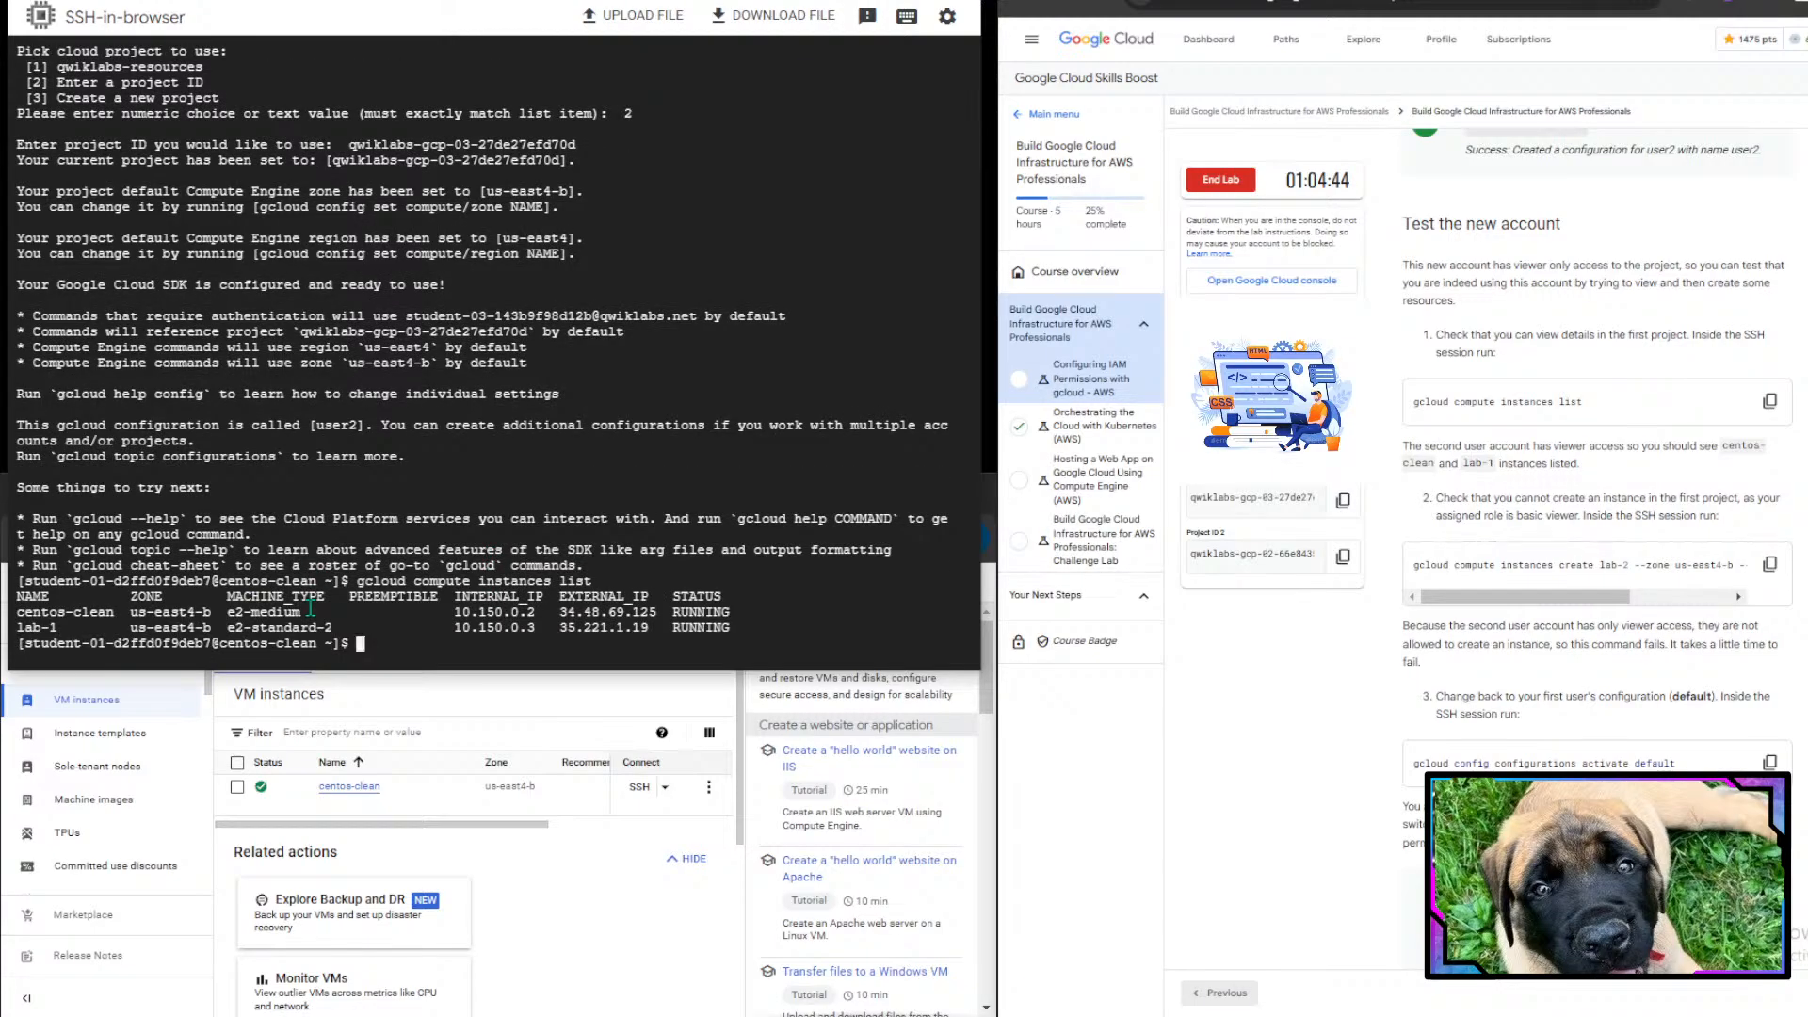
# - Examine the listed instances and read the instructions for testing instance creation as the viewer account
pyautogui.moveTo(17, 580); pyautogui.dragTo(445, 586)
pyautogui.scroll(2, 1657, 468)
pyautogui.scroll(-1, 1657, 468)
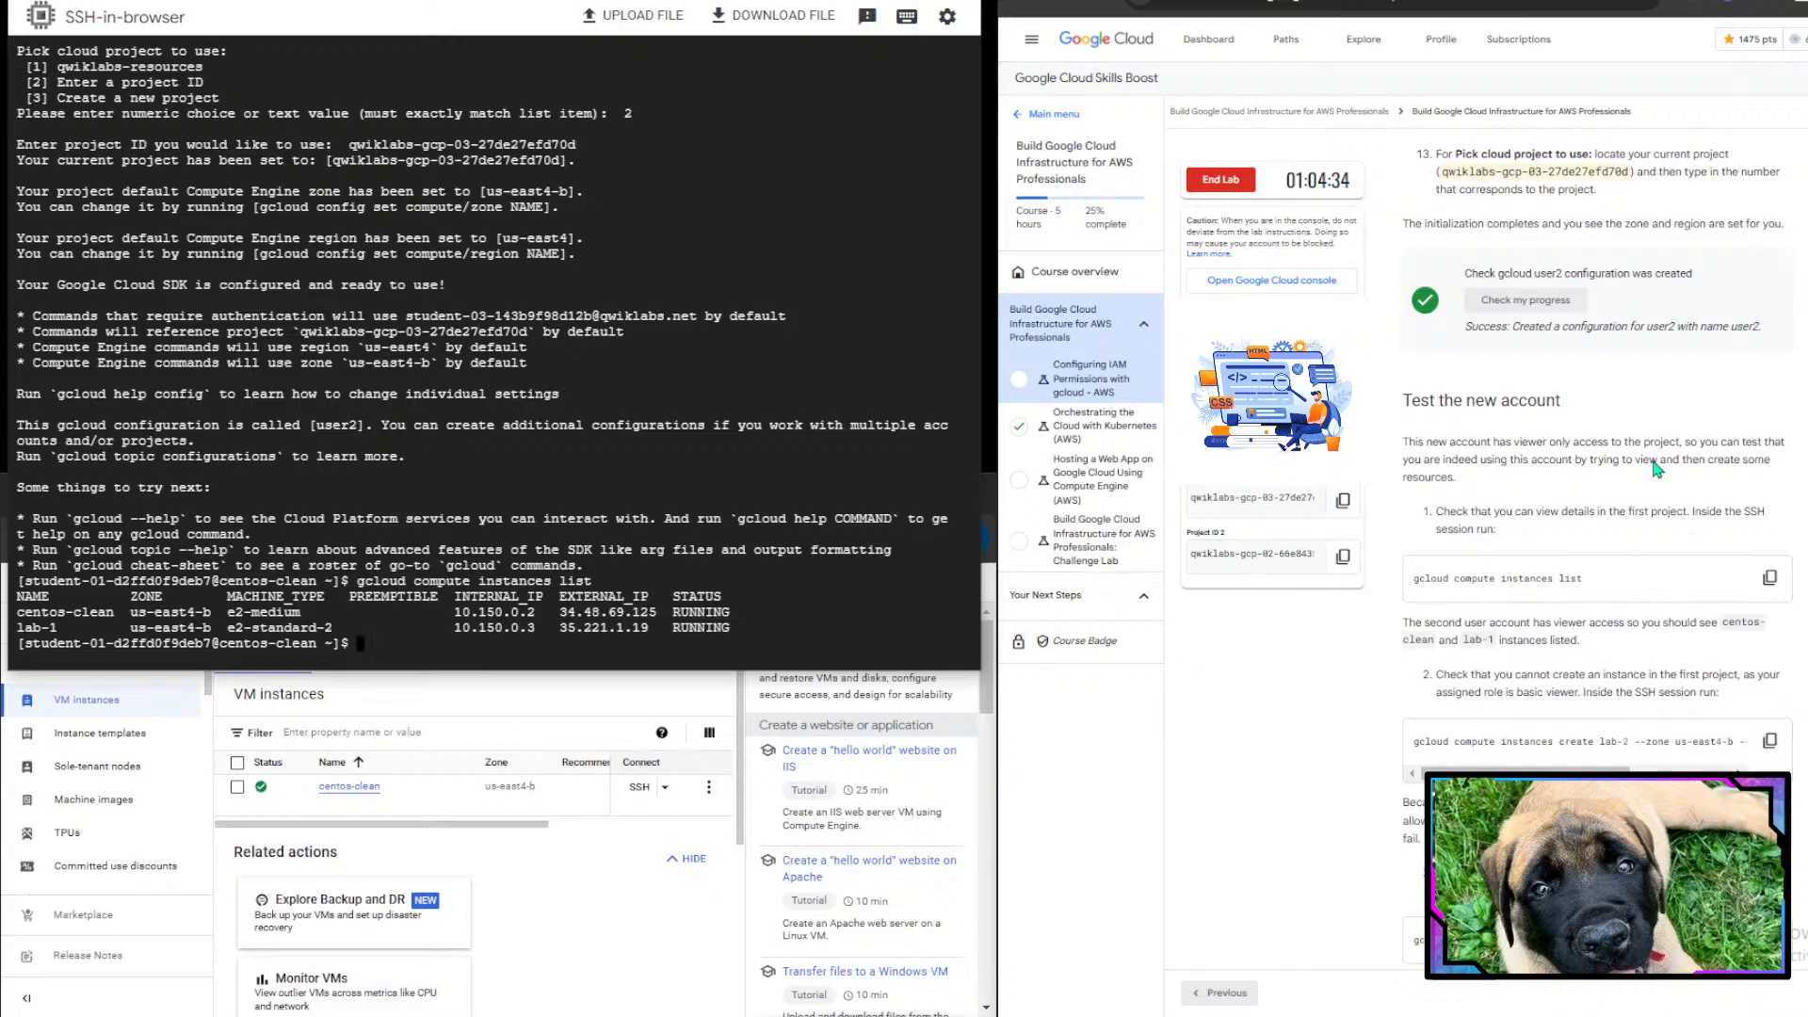
pyautogui.scroll(-2, 1658, 468)
pyautogui.moveTo(1408, 457); pyautogui.dragTo(1751, 454)
pyautogui.click(1752, 455)
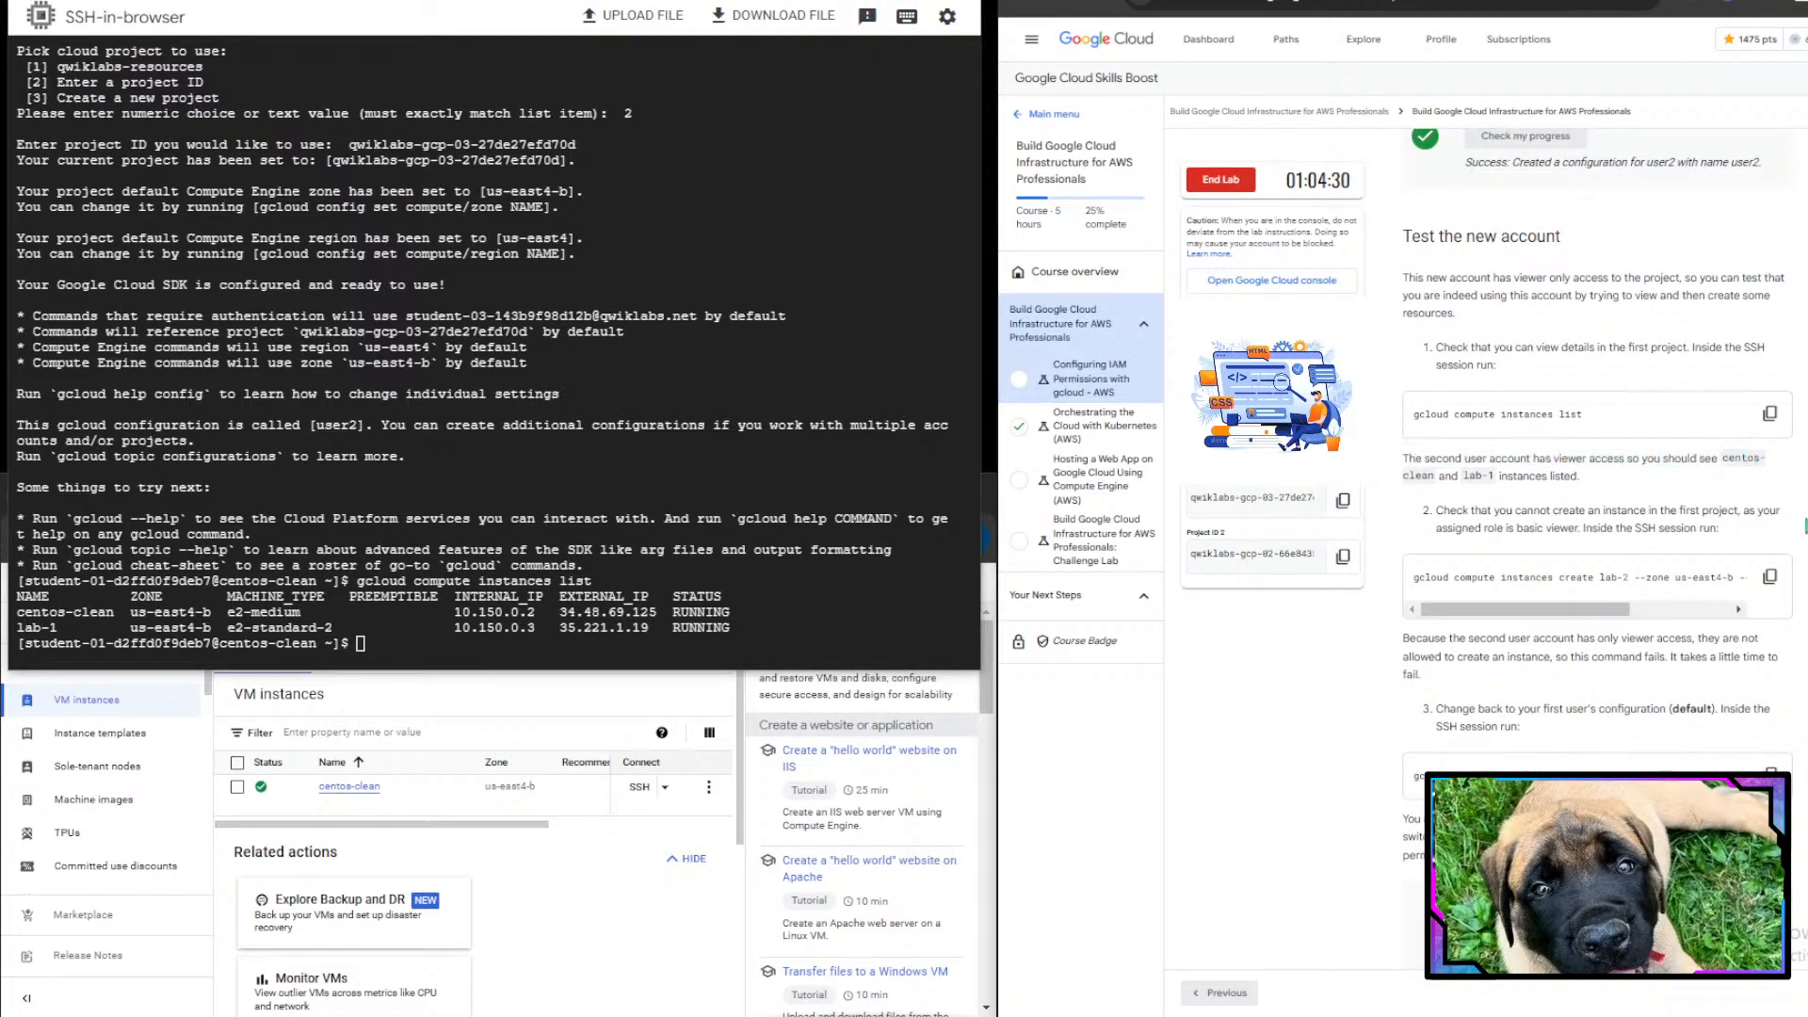
pyautogui.moveTo(1501, 479); pyautogui.dragTo(1681, 484)
pyautogui.click(1680, 485)
pyautogui.scroll(-2, 1679, 478)
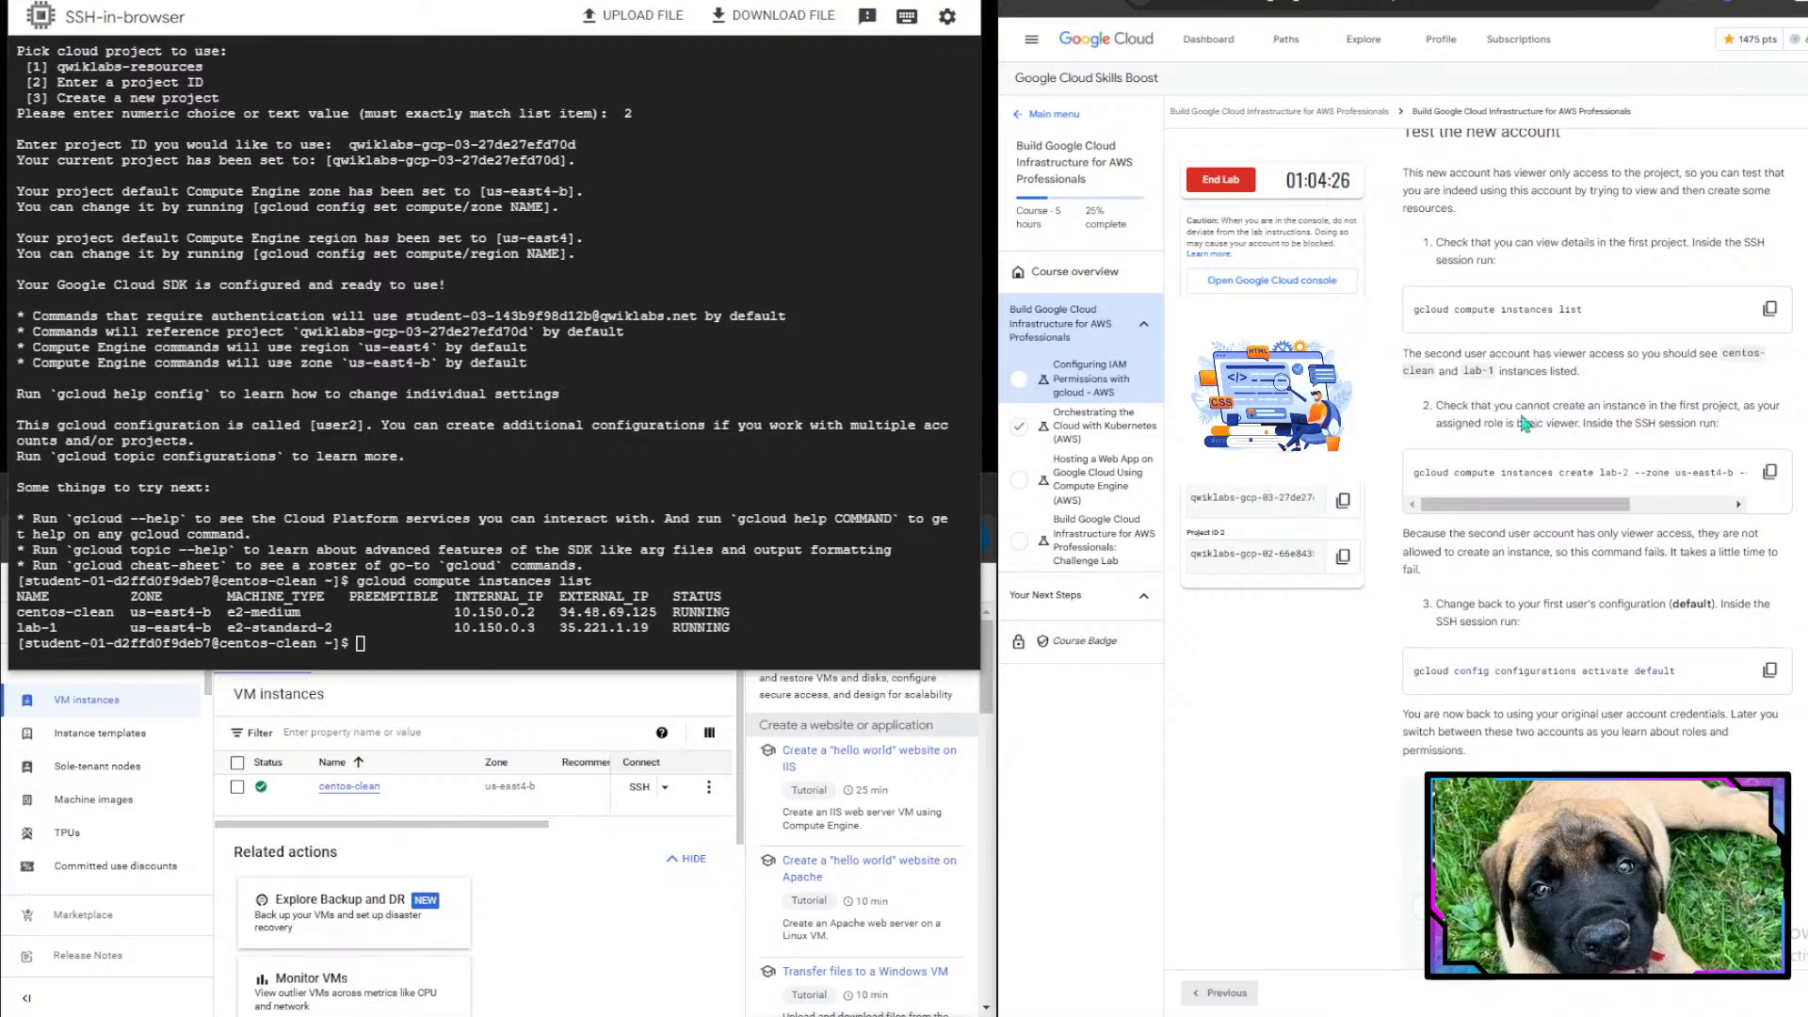
pyautogui.moveTo(1517, 406); pyautogui.dragTo(1744, 405)
pyautogui.click(1744, 405)
pyautogui.moveTo(1439, 422); pyautogui.dragTo(1728, 425)
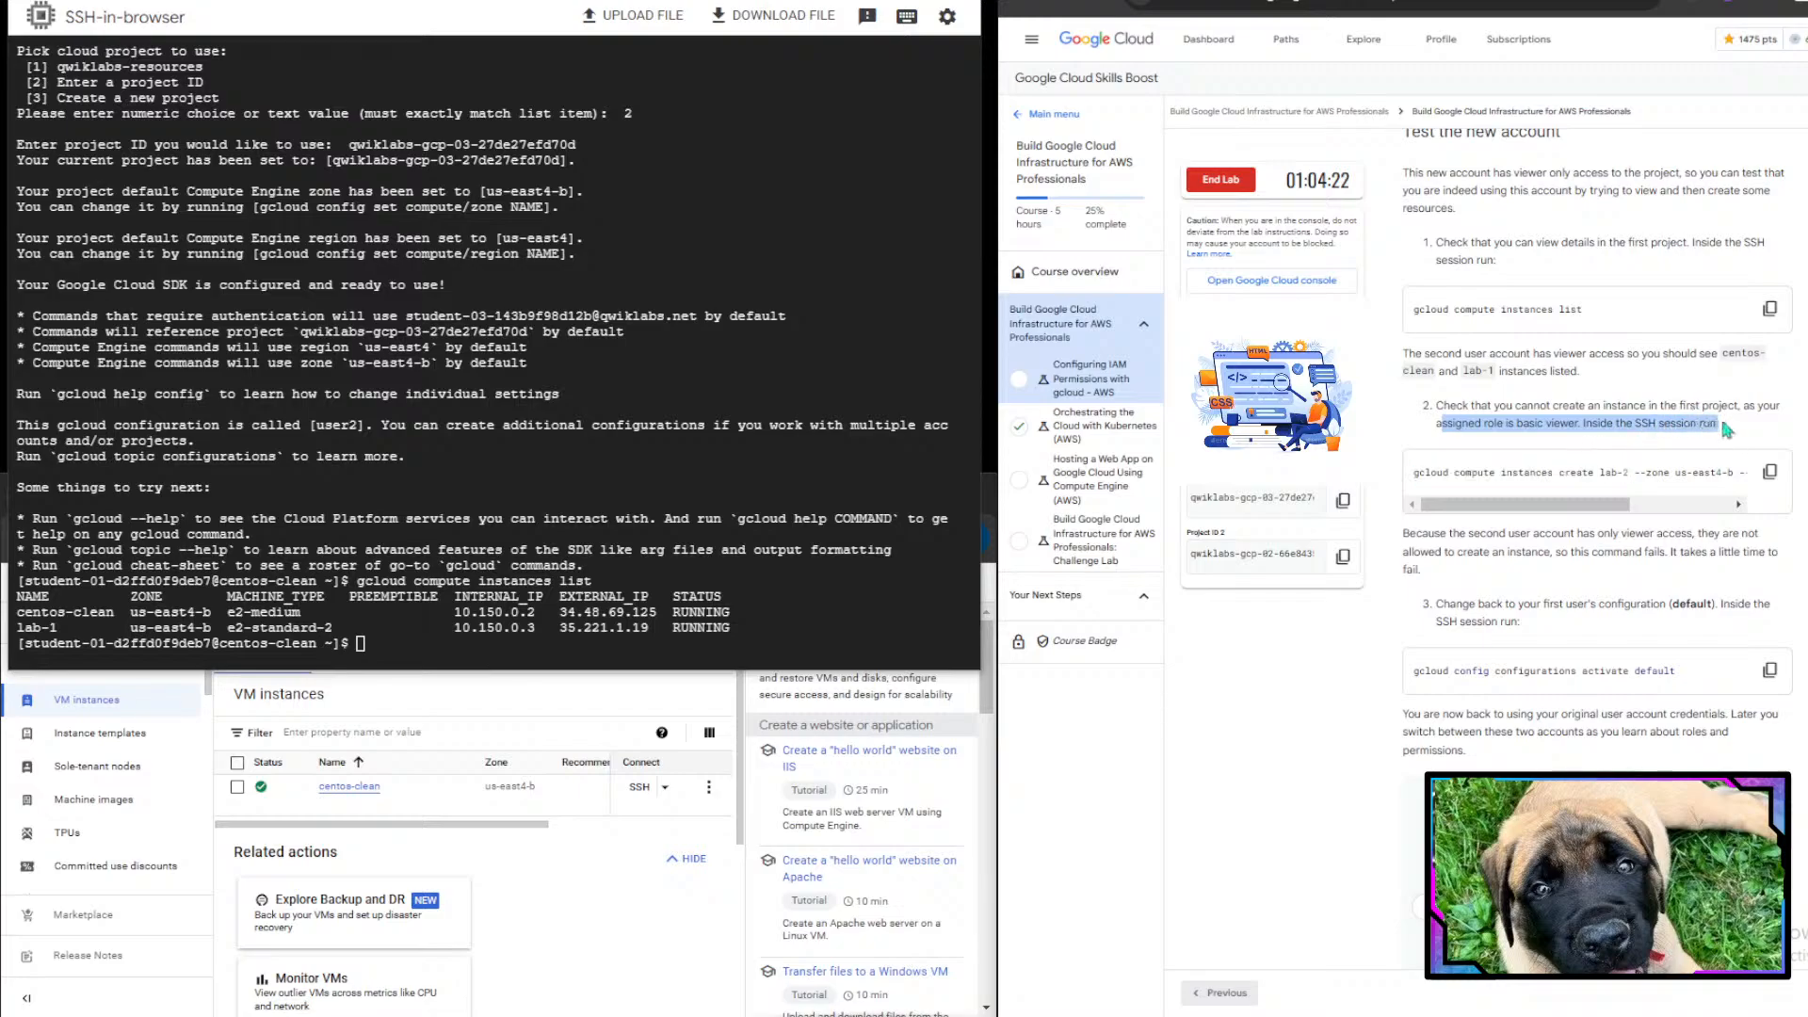
pyautogui.click(1737, 432)
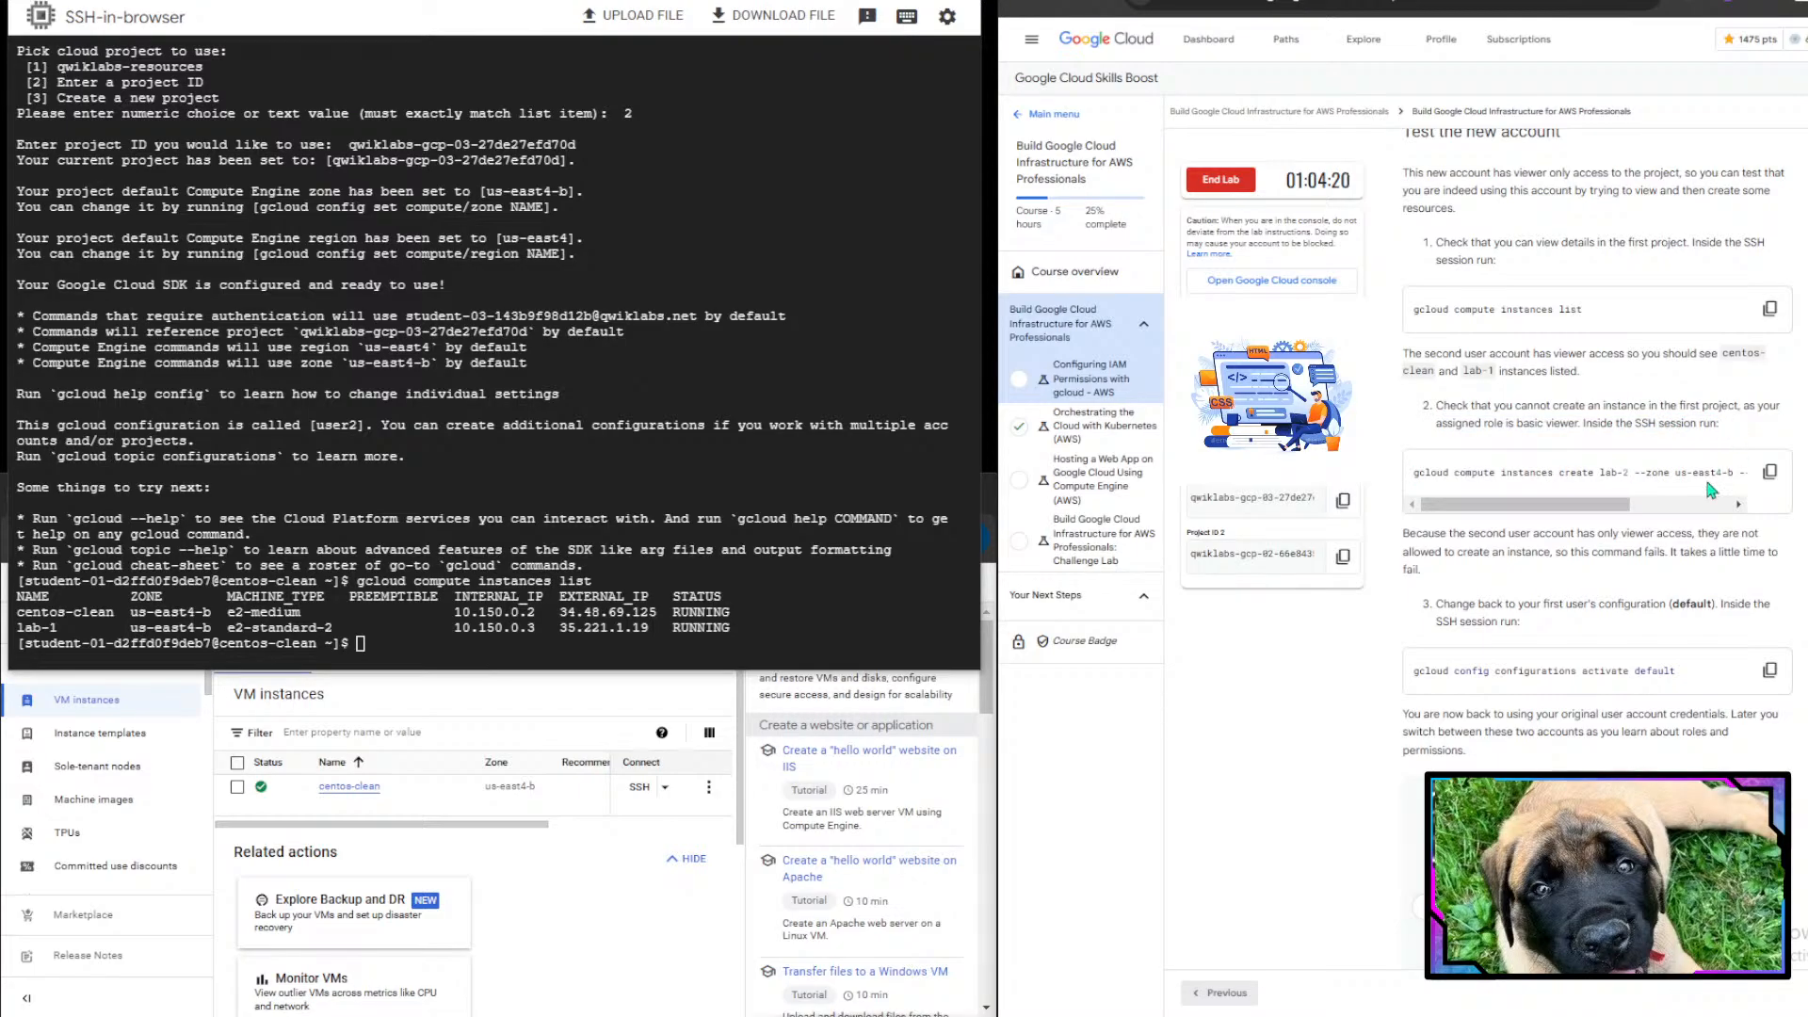
# - Try to create instance lab-2 in zone us-east4-b with machine type e2-standard-2 using the viewer-only user2 configuration
pyautogui.click(822, 569)
pyautogui.write('gcloud c')
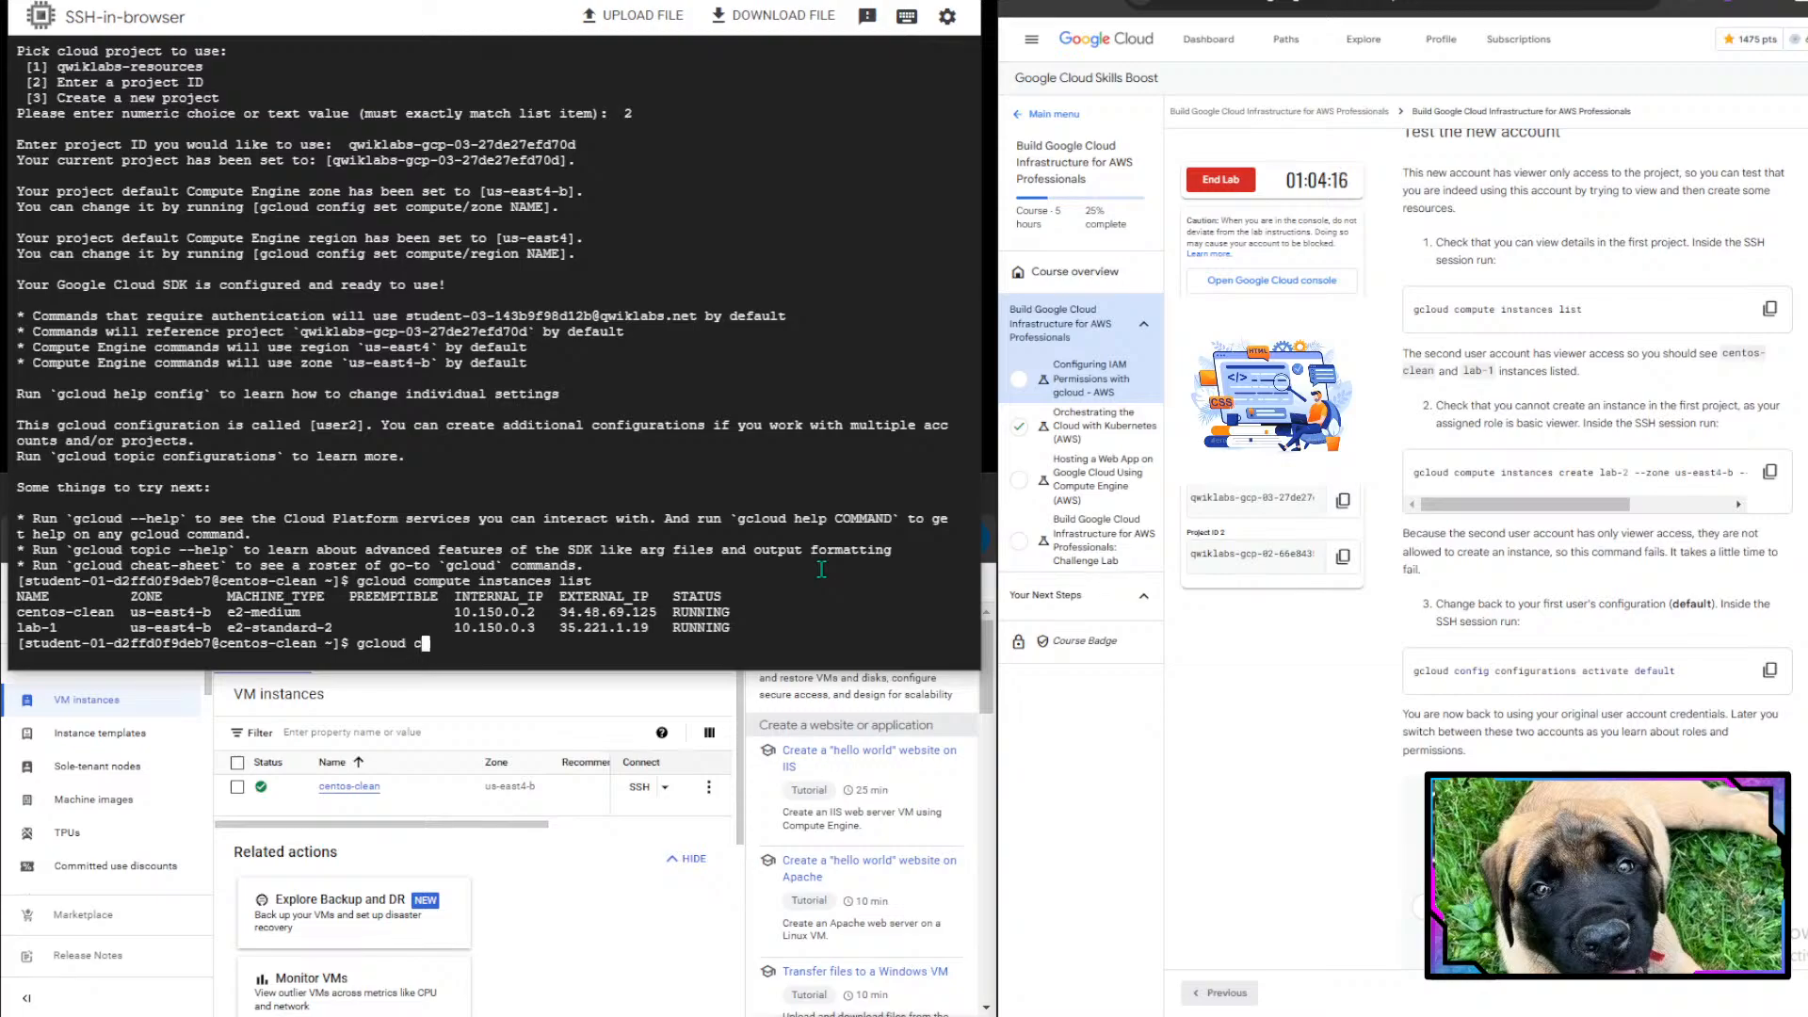
pyautogui.write('ompute instances cr')
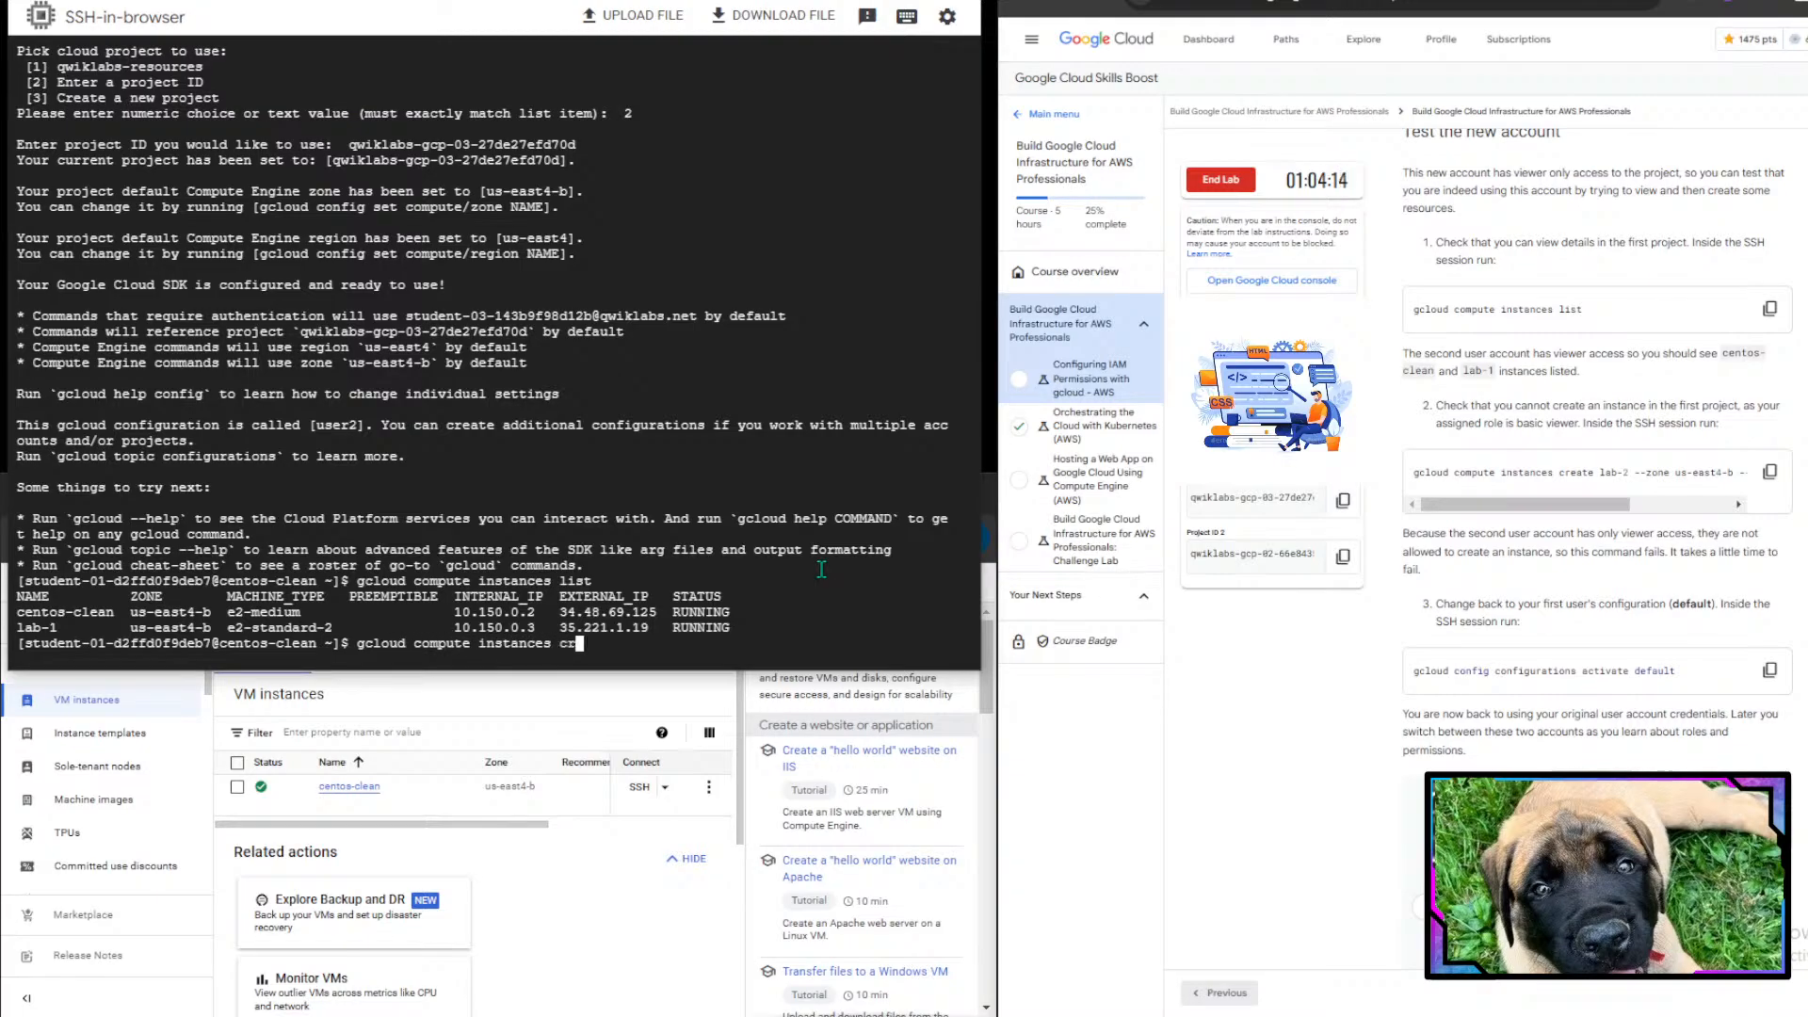
pyautogui.write('eate lab-2 --zine us-')
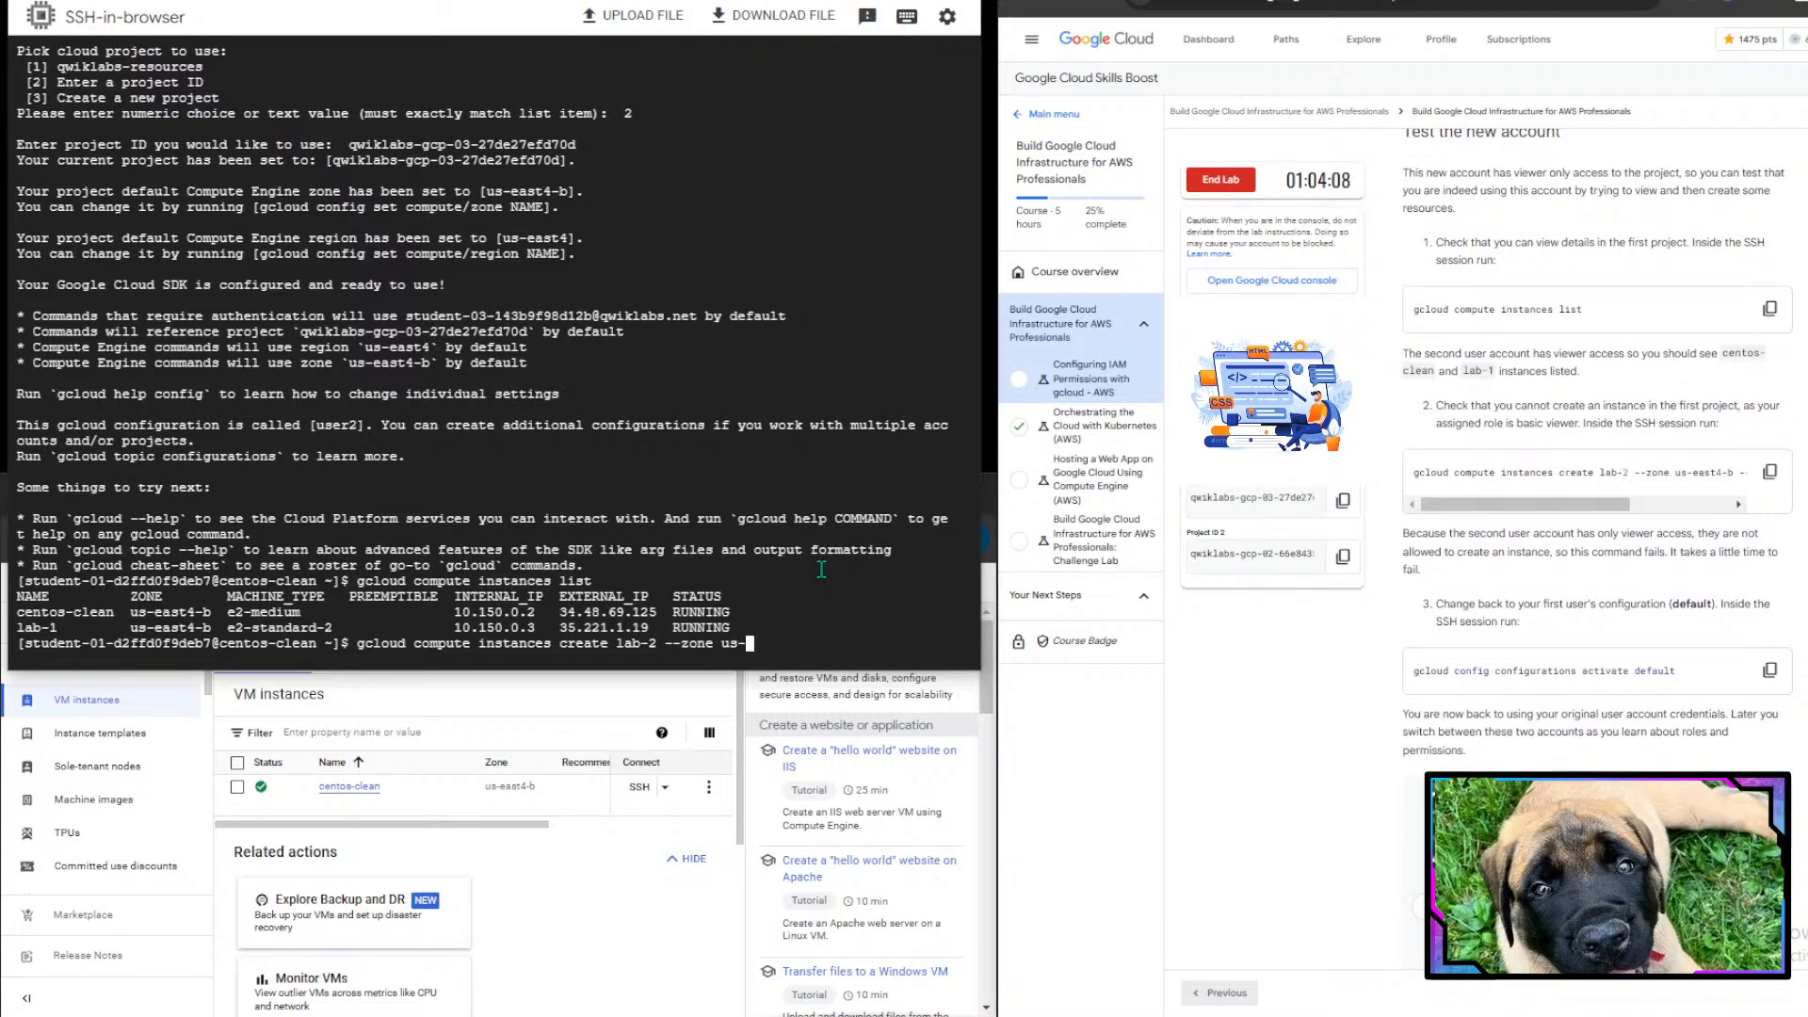
pyautogui.write('east4-b')
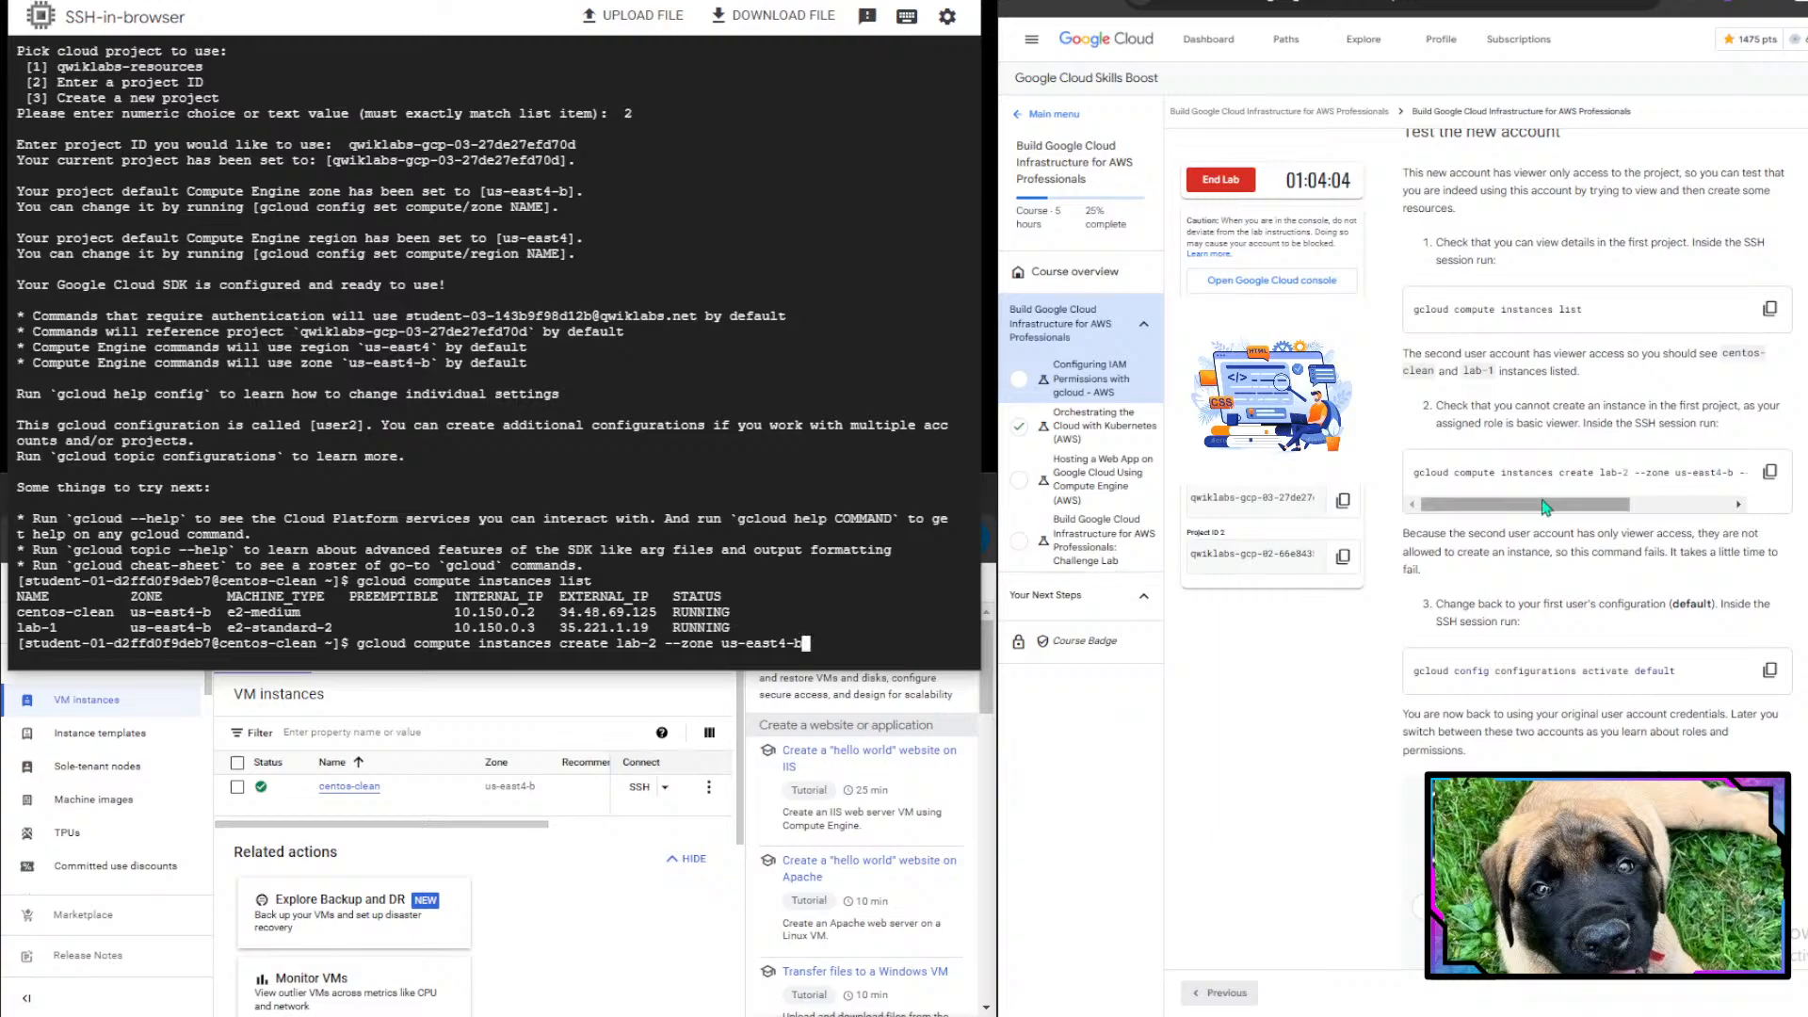
pyautogui.moveTo(1542, 502); pyautogui.dragTo(1642, 501)
pyautogui.write('--machine-type=')
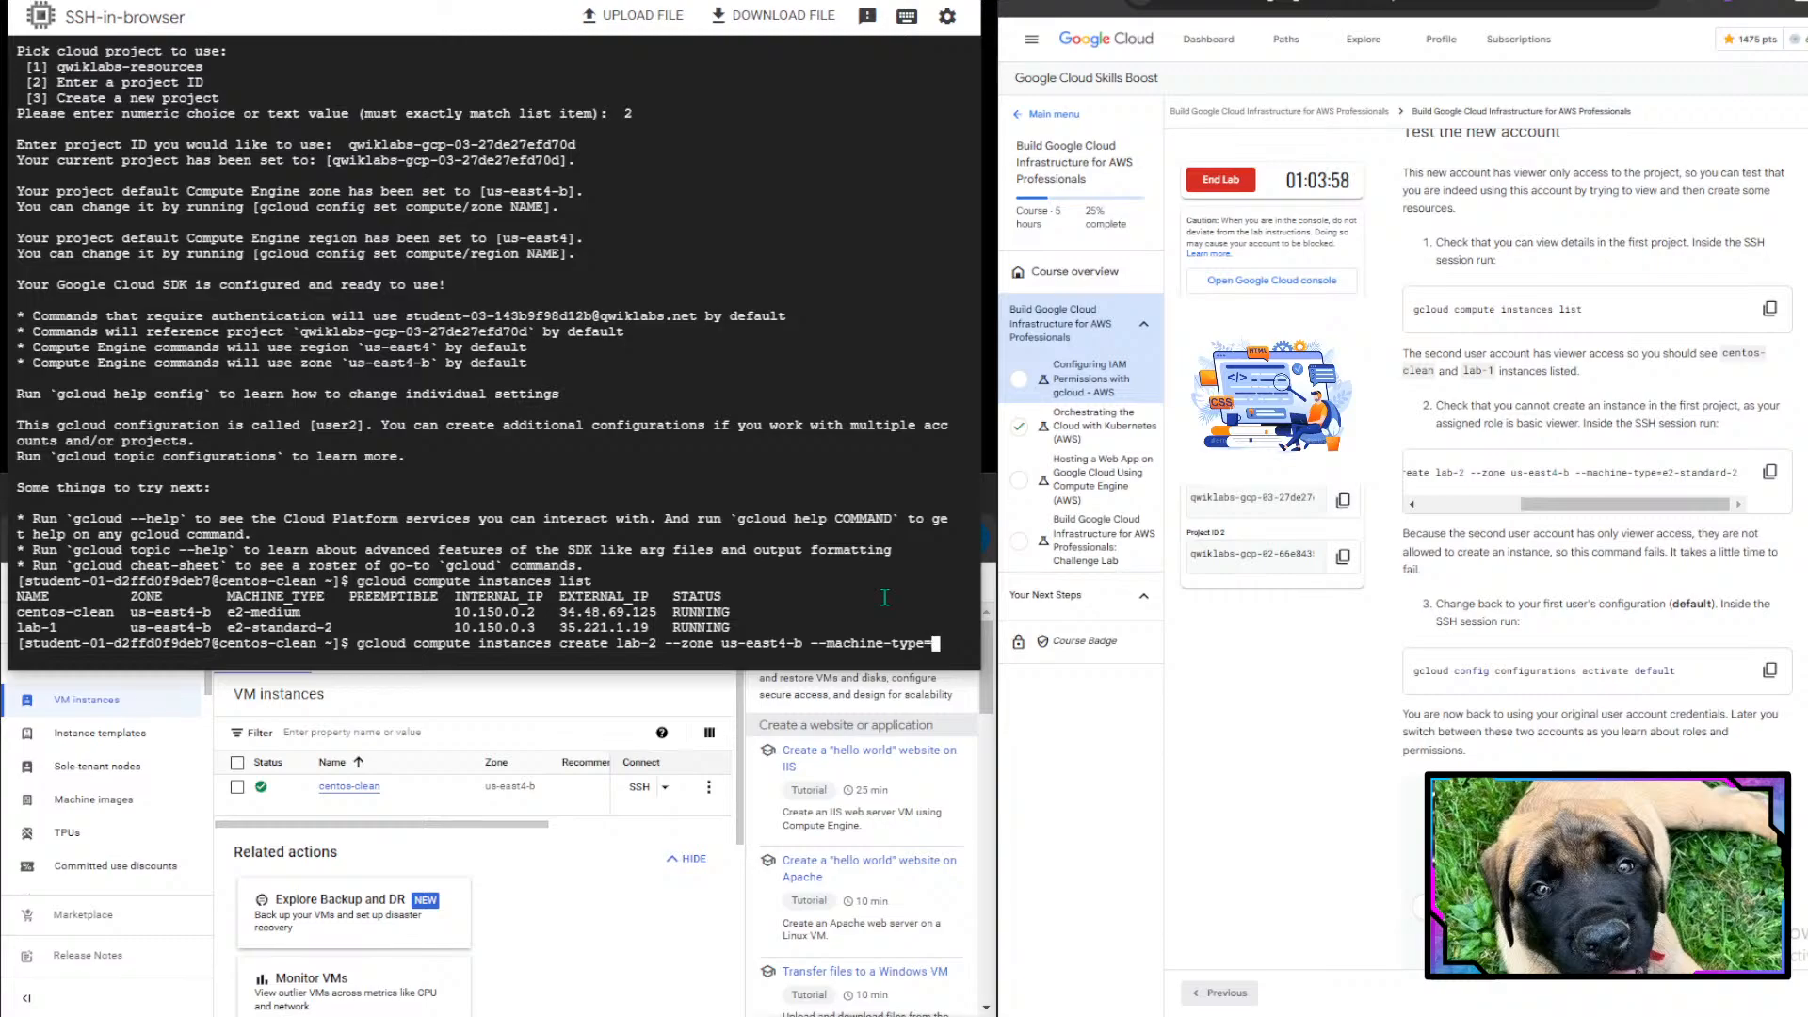
pyautogui.write('e2')
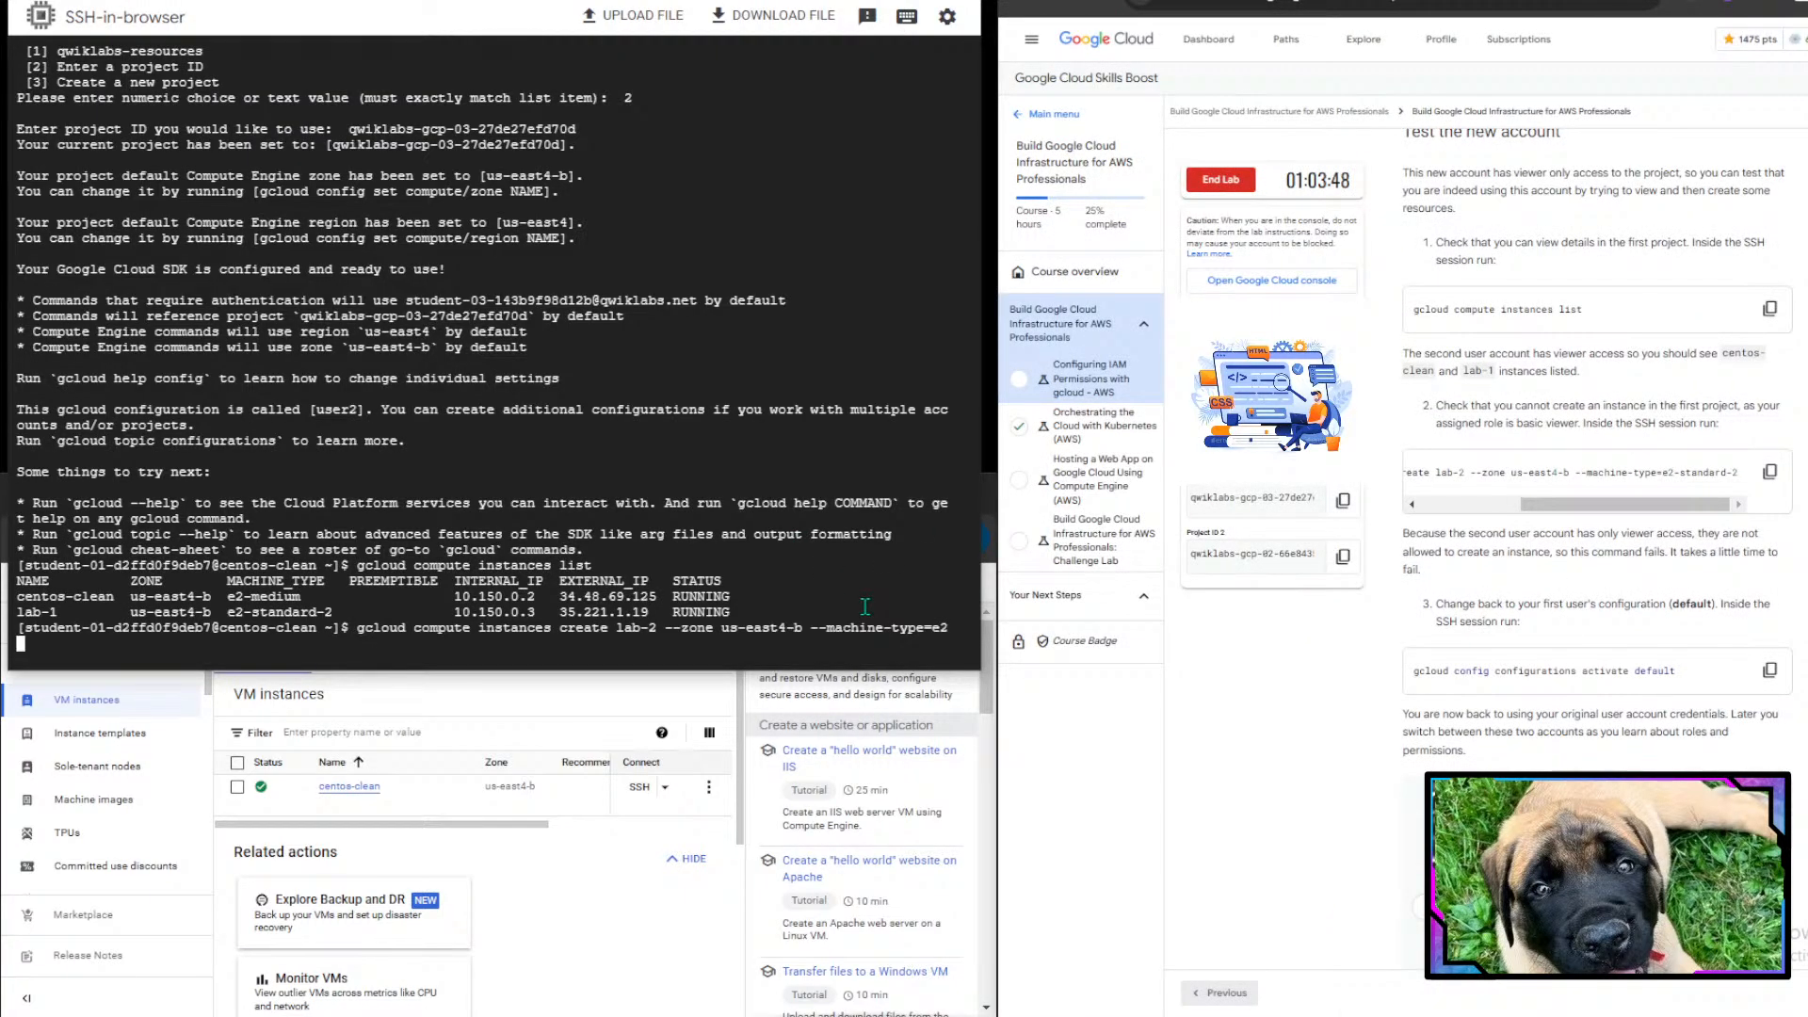
pyautogui.write('standard-2')
pyautogui.press('Return')
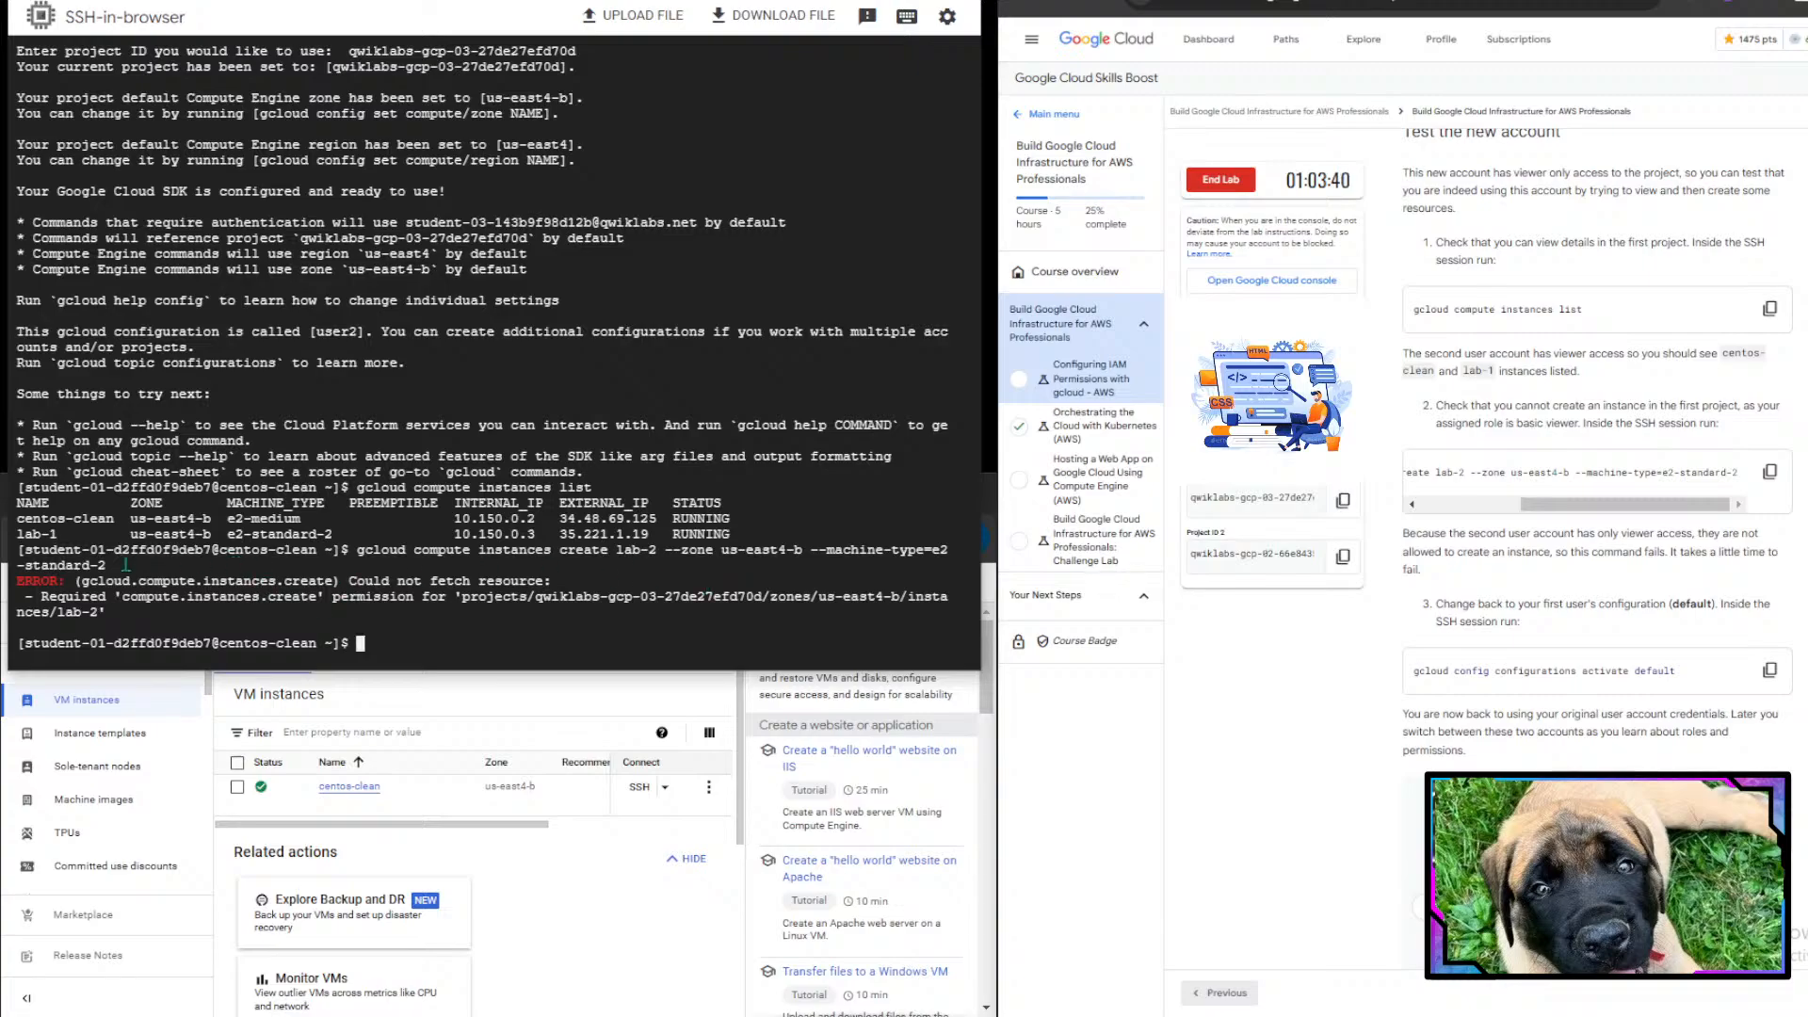
# - Examine the permission error output and read the instruction for switching back to the first user's configuration
pyautogui.moveTo(45, 570); pyautogui.dragTo(512, 581)
pyautogui.click(690, 583)
pyautogui.moveTo(55, 599); pyautogui.dragTo(437, 613)
pyautogui.click(437, 613)
pyautogui.scroll(-2, 1472, 627)
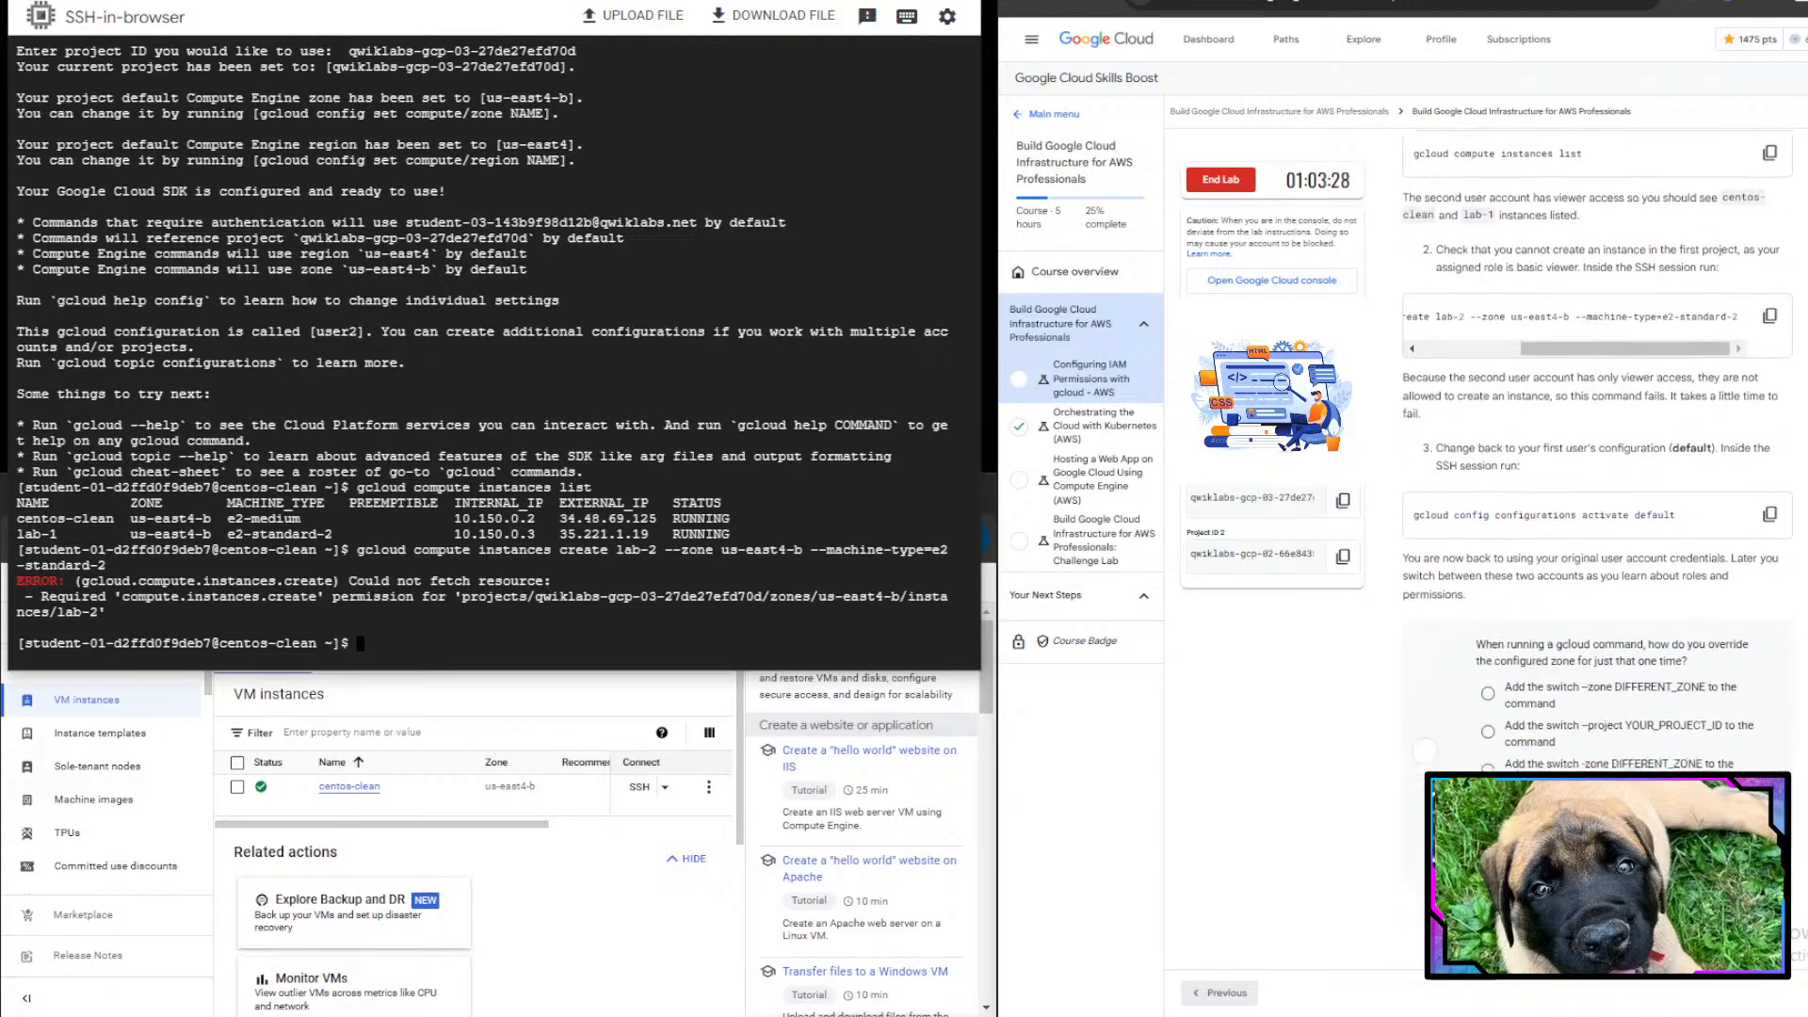
pyautogui.moveTo(1434, 439); pyautogui.dragTo(1555, 462)
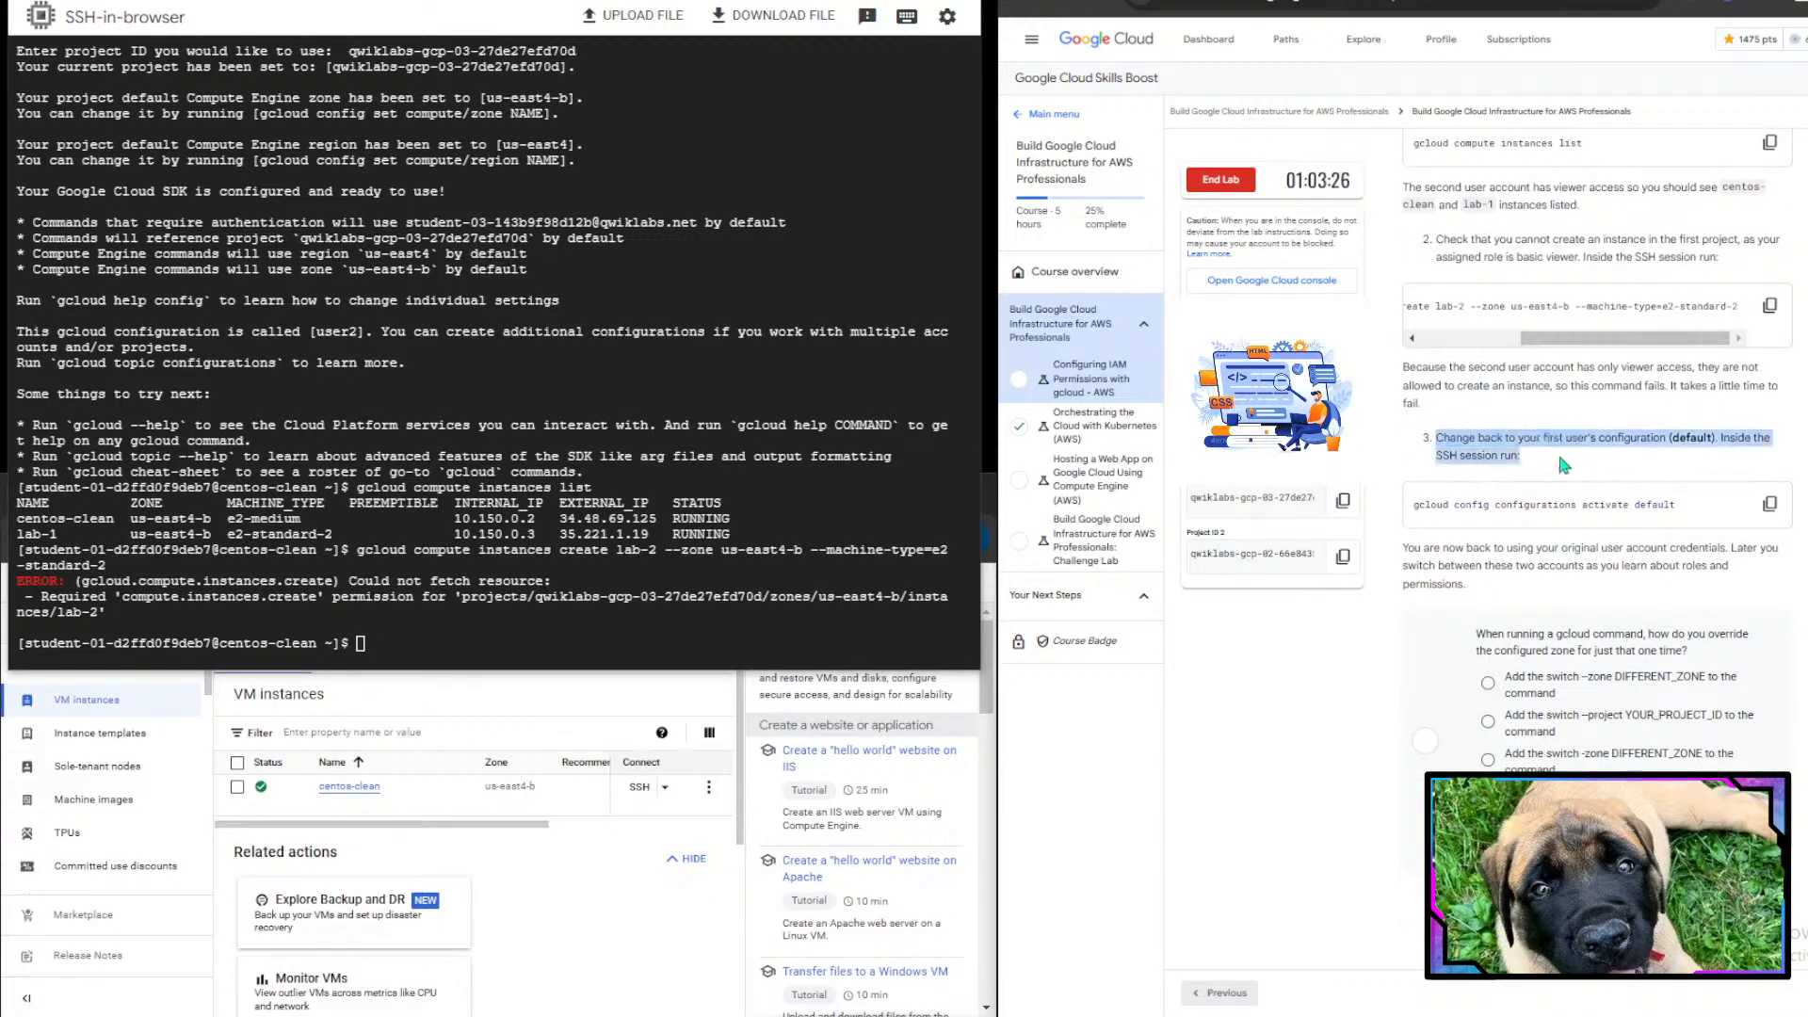
pyautogui.moveTo(1677, 456); pyautogui.dragTo(1711, 439)
pyautogui.click(1717, 441)
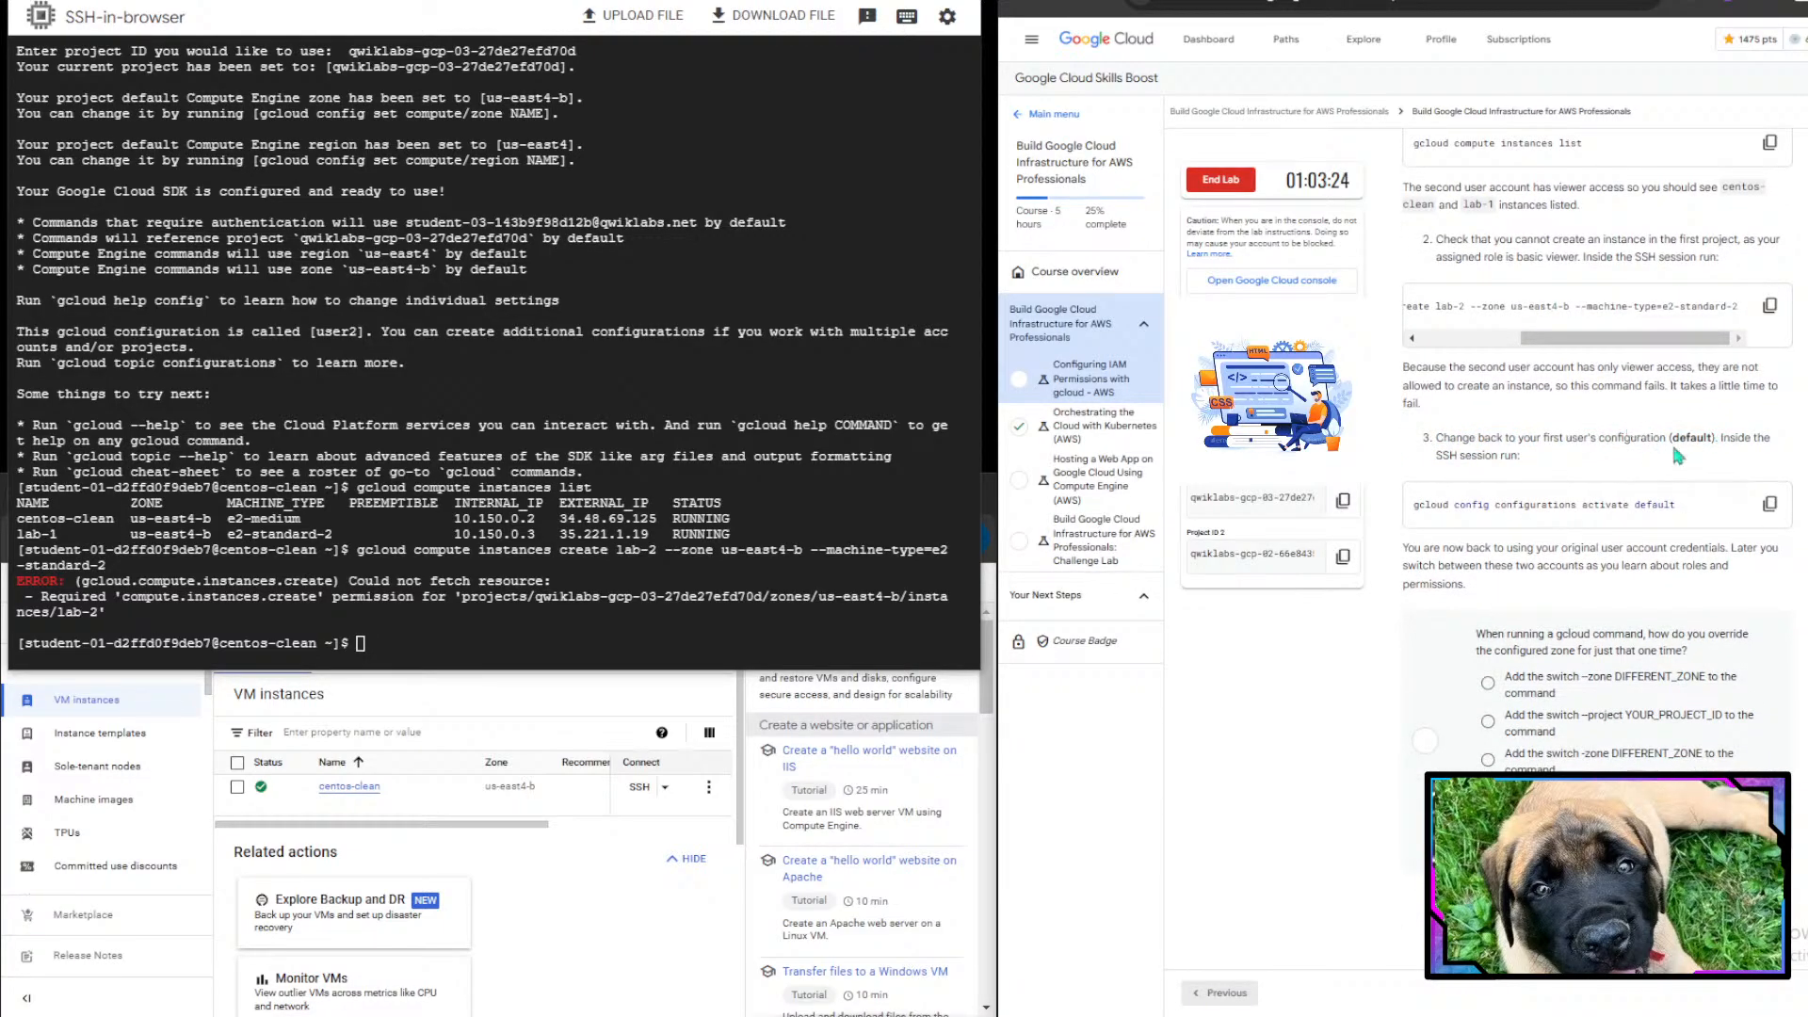
pyautogui.moveTo(1435, 456); pyautogui.dragTo(1535, 459)
pyautogui.click(1538, 455)
# - Switch back to the first user's credentials by running gcloud config configurations activate default
pyautogui.click(543, 632)
pyautogui.write('gclo')
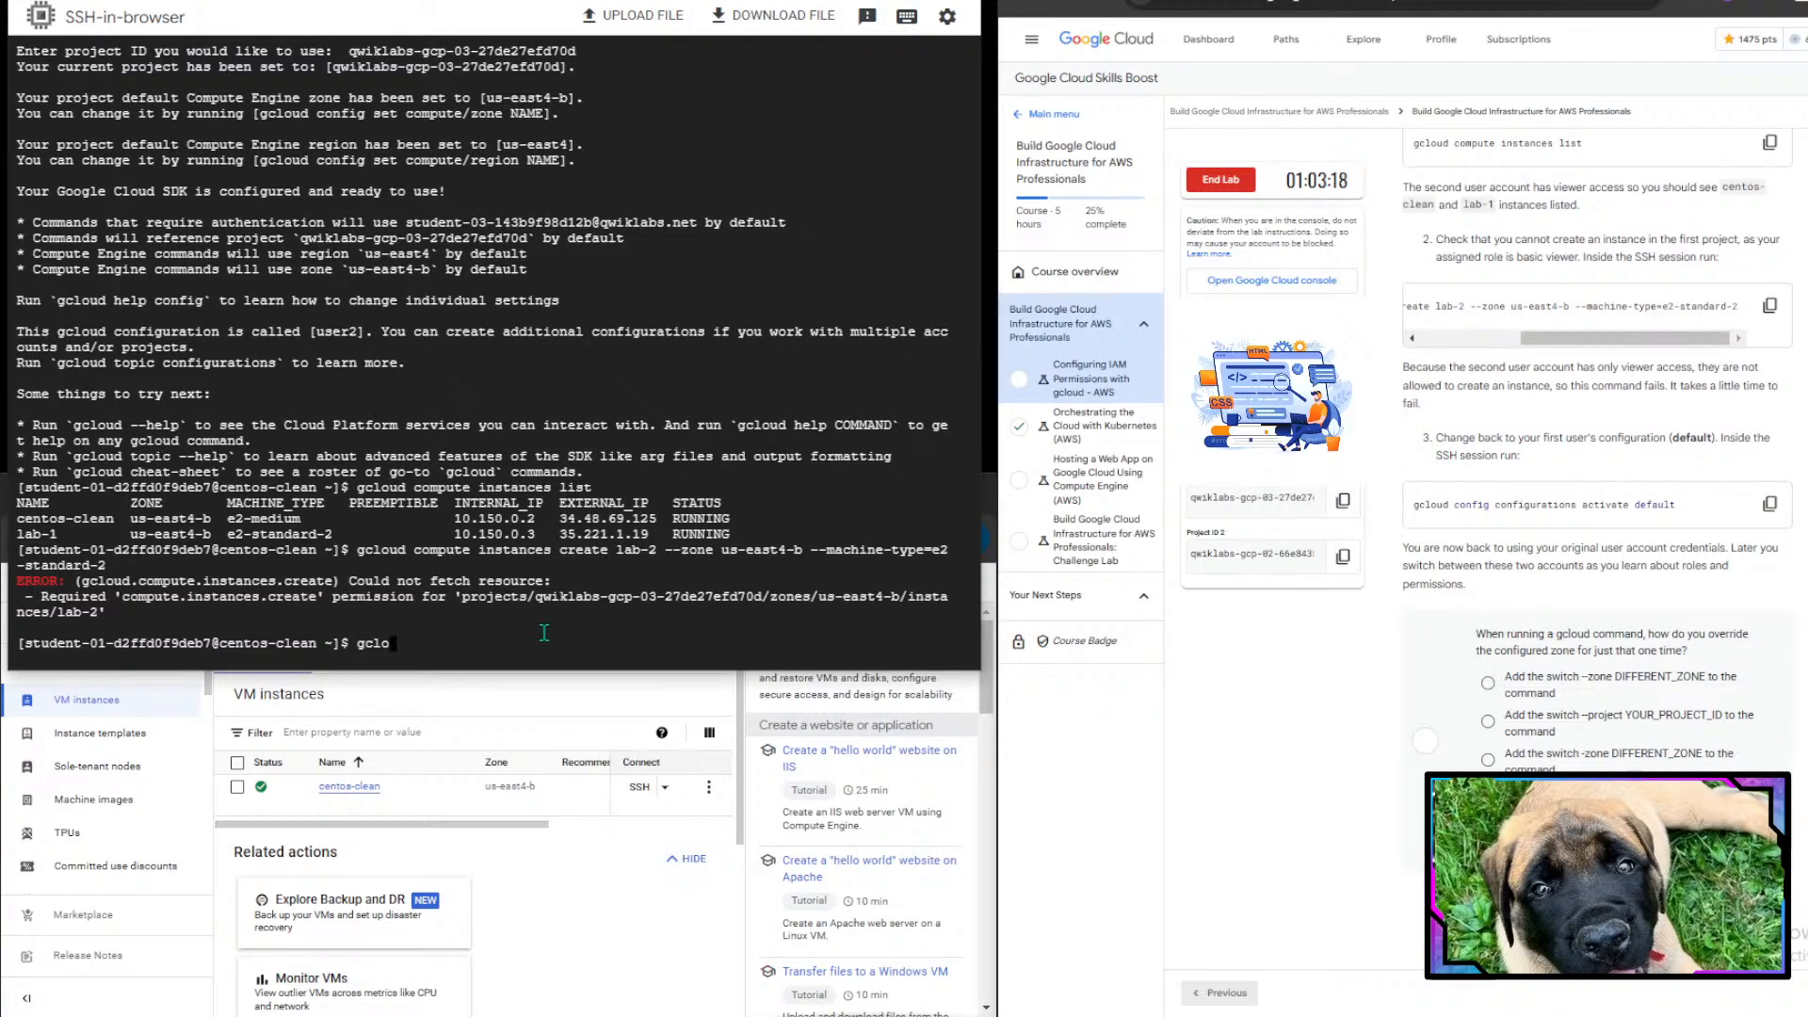
pyautogui.write('id confrfig configura')
pyautogui.press('BackSpace')
pyautogui.press('BackSpace')
pyautogui.write('rations activate default')
pyautogui.press('Return')
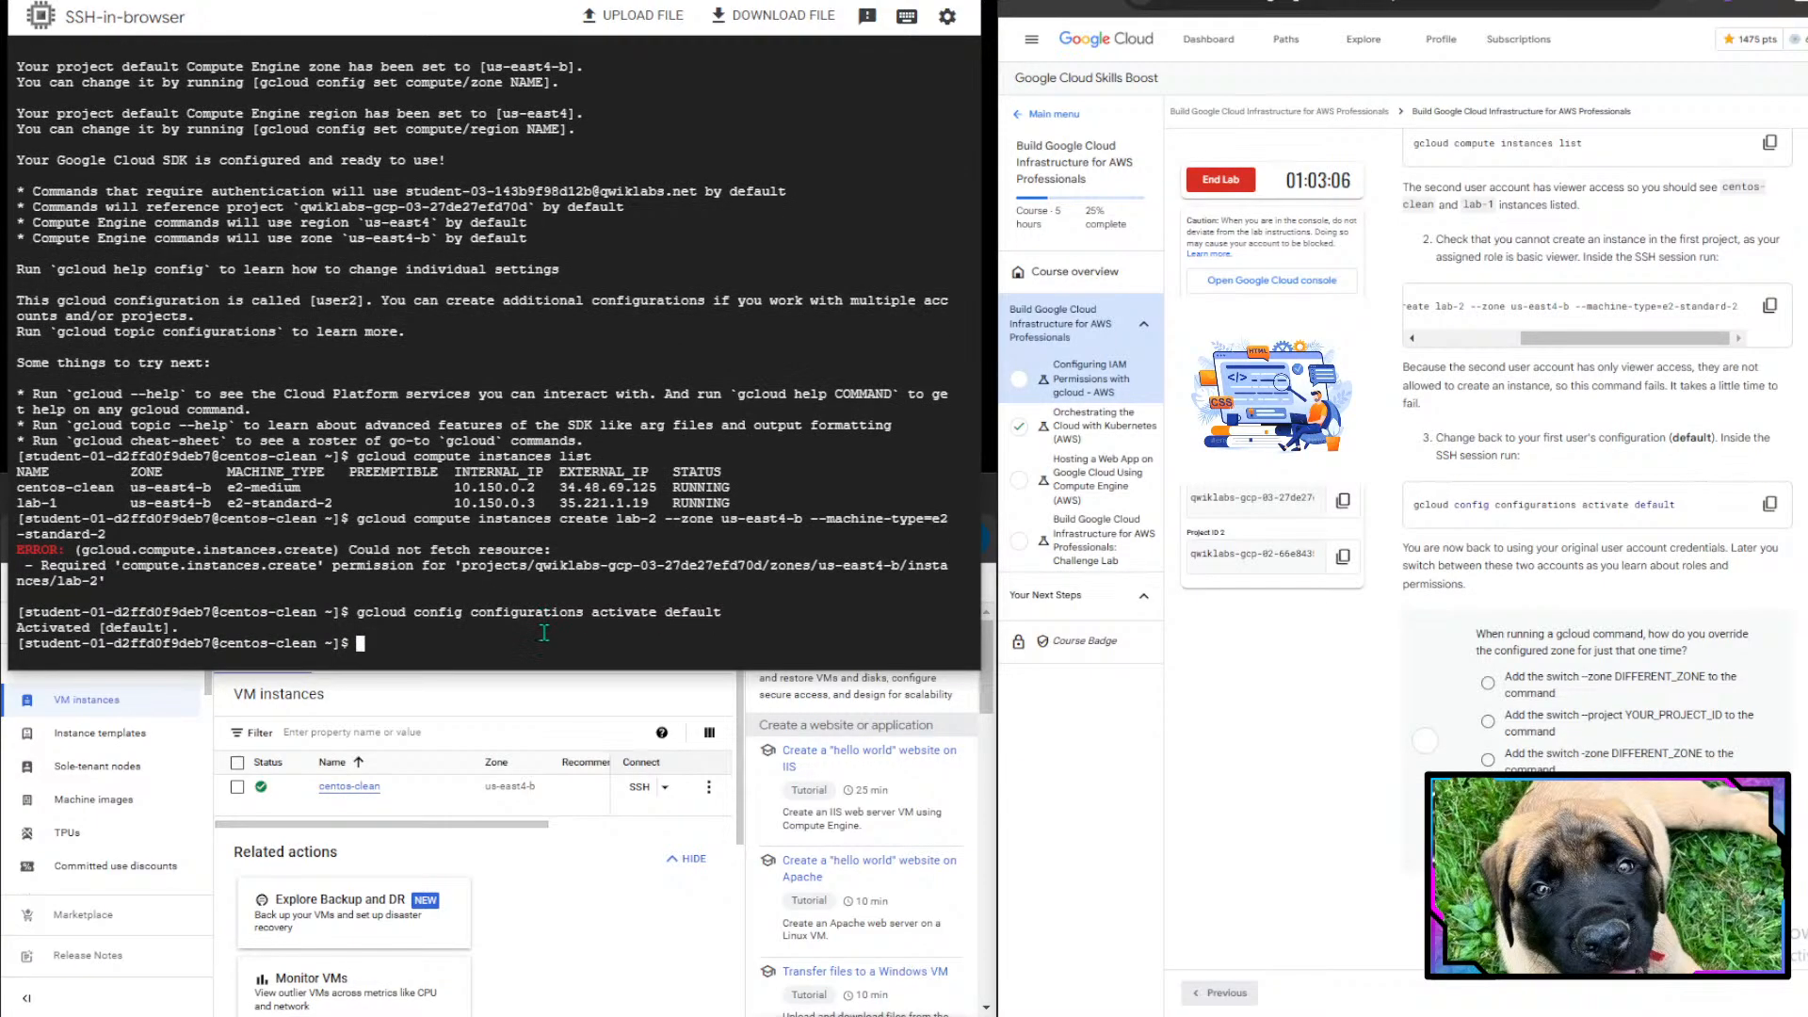
# - Answer the zone-override quiz with 'Add the switch --zone DIFFERENT_ZONE to the command' and submit it
pyautogui.moveTo(42, 643); pyautogui.dragTo(405, 645)
pyautogui.click(405, 645)
pyautogui.moveTo(1403, 548); pyautogui.dragTo(1682, 569)
pyautogui.click(1682, 569)
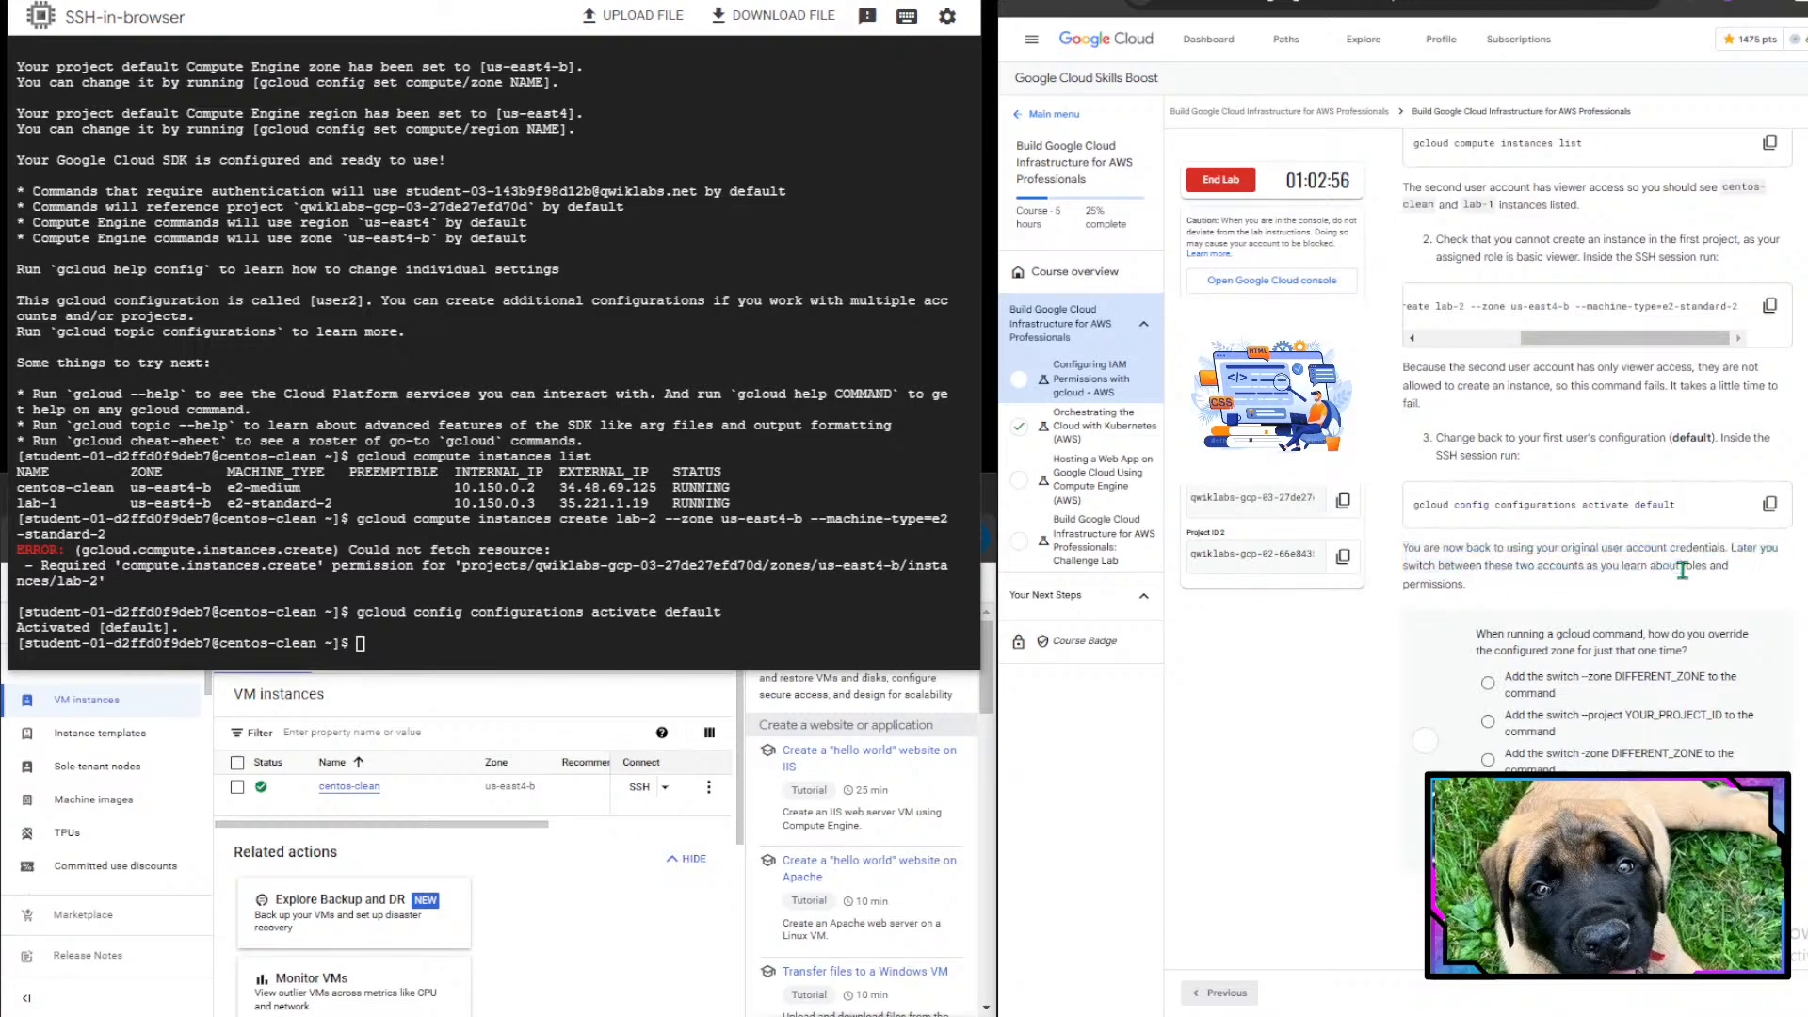
pyautogui.scroll(-4, 1800, 765)
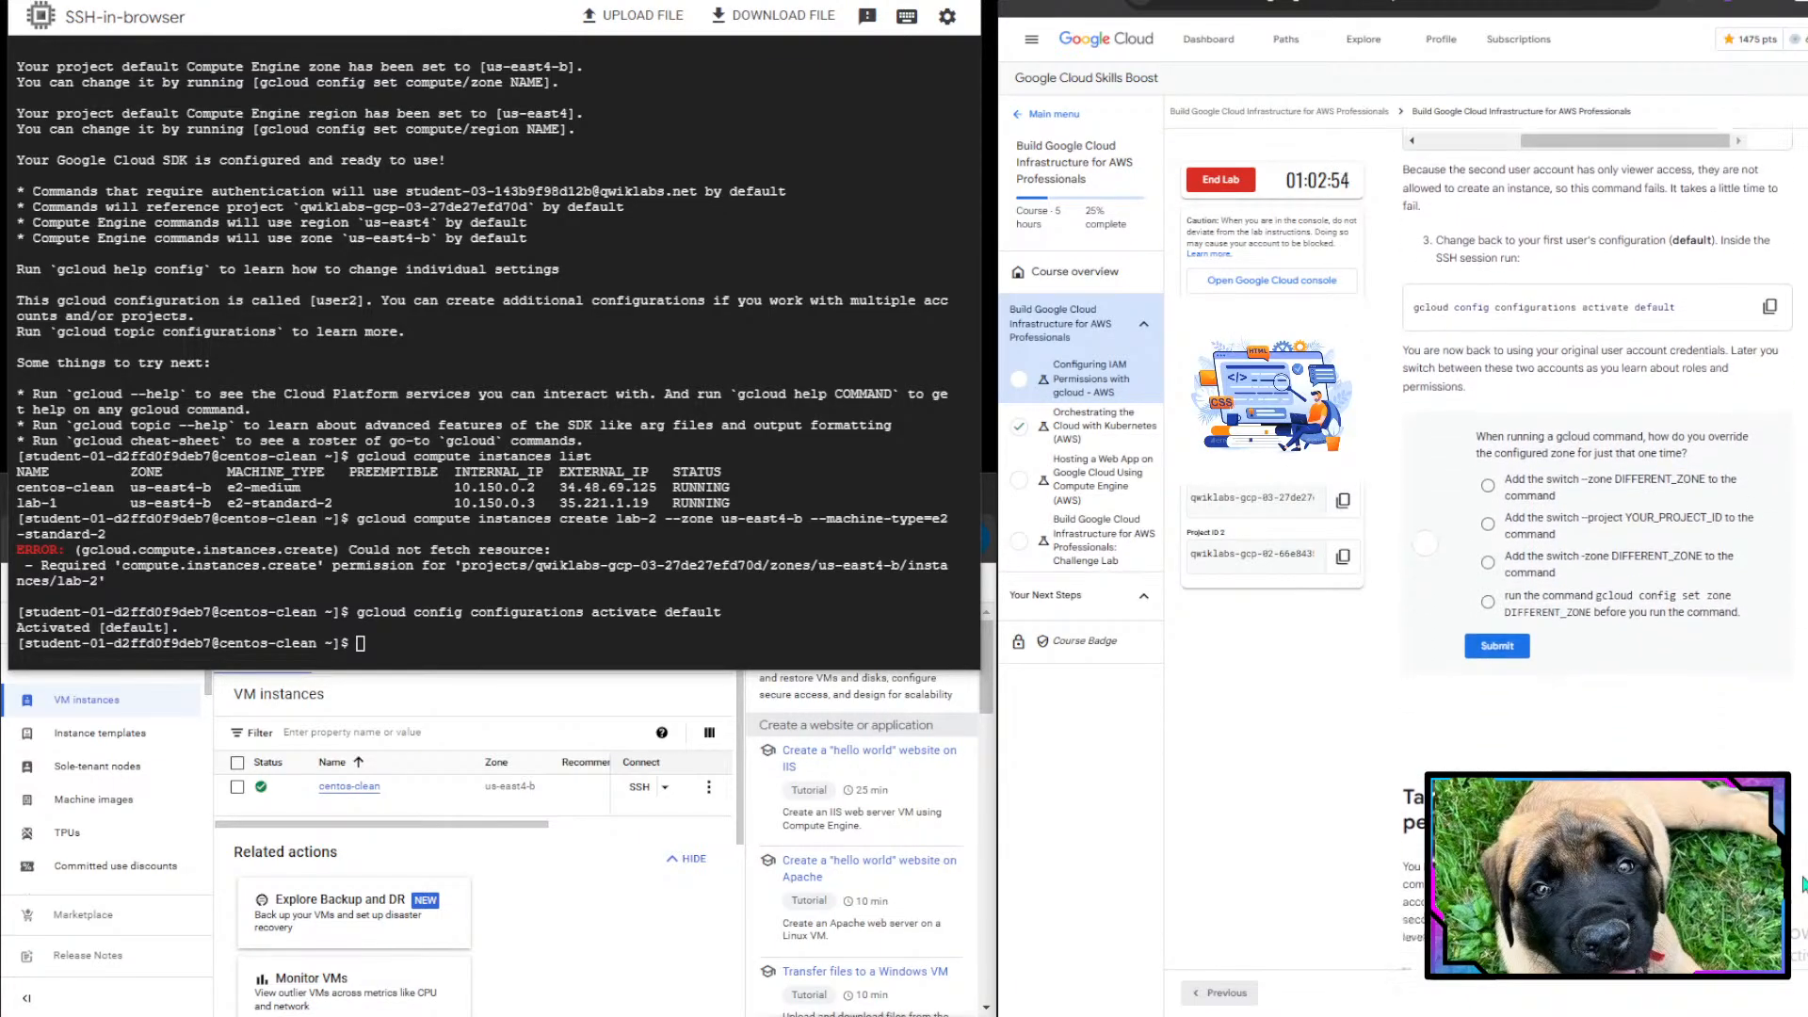
pyautogui.moveTo(1475, 312); pyautogui.dragTo(1706, 336)
pyautogui.click(1707, 336)
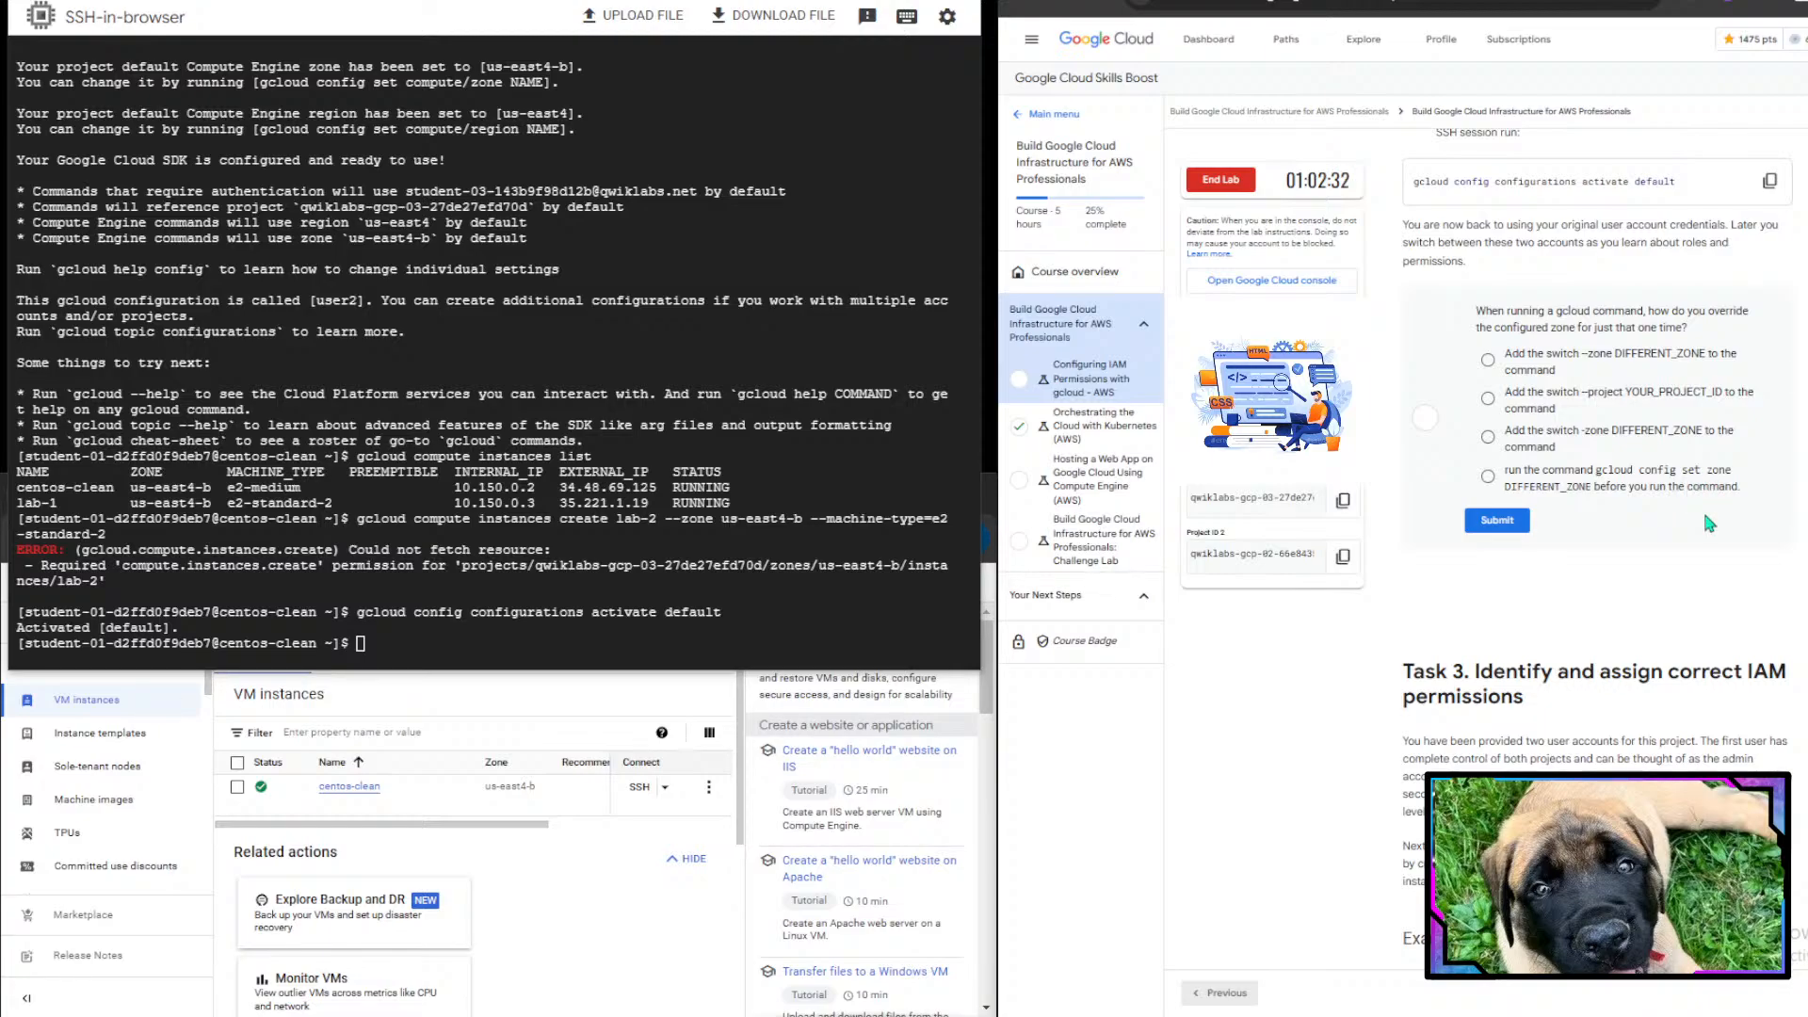
pyautogui.click(1672, 358)
pyautogui.click(1498, 533)
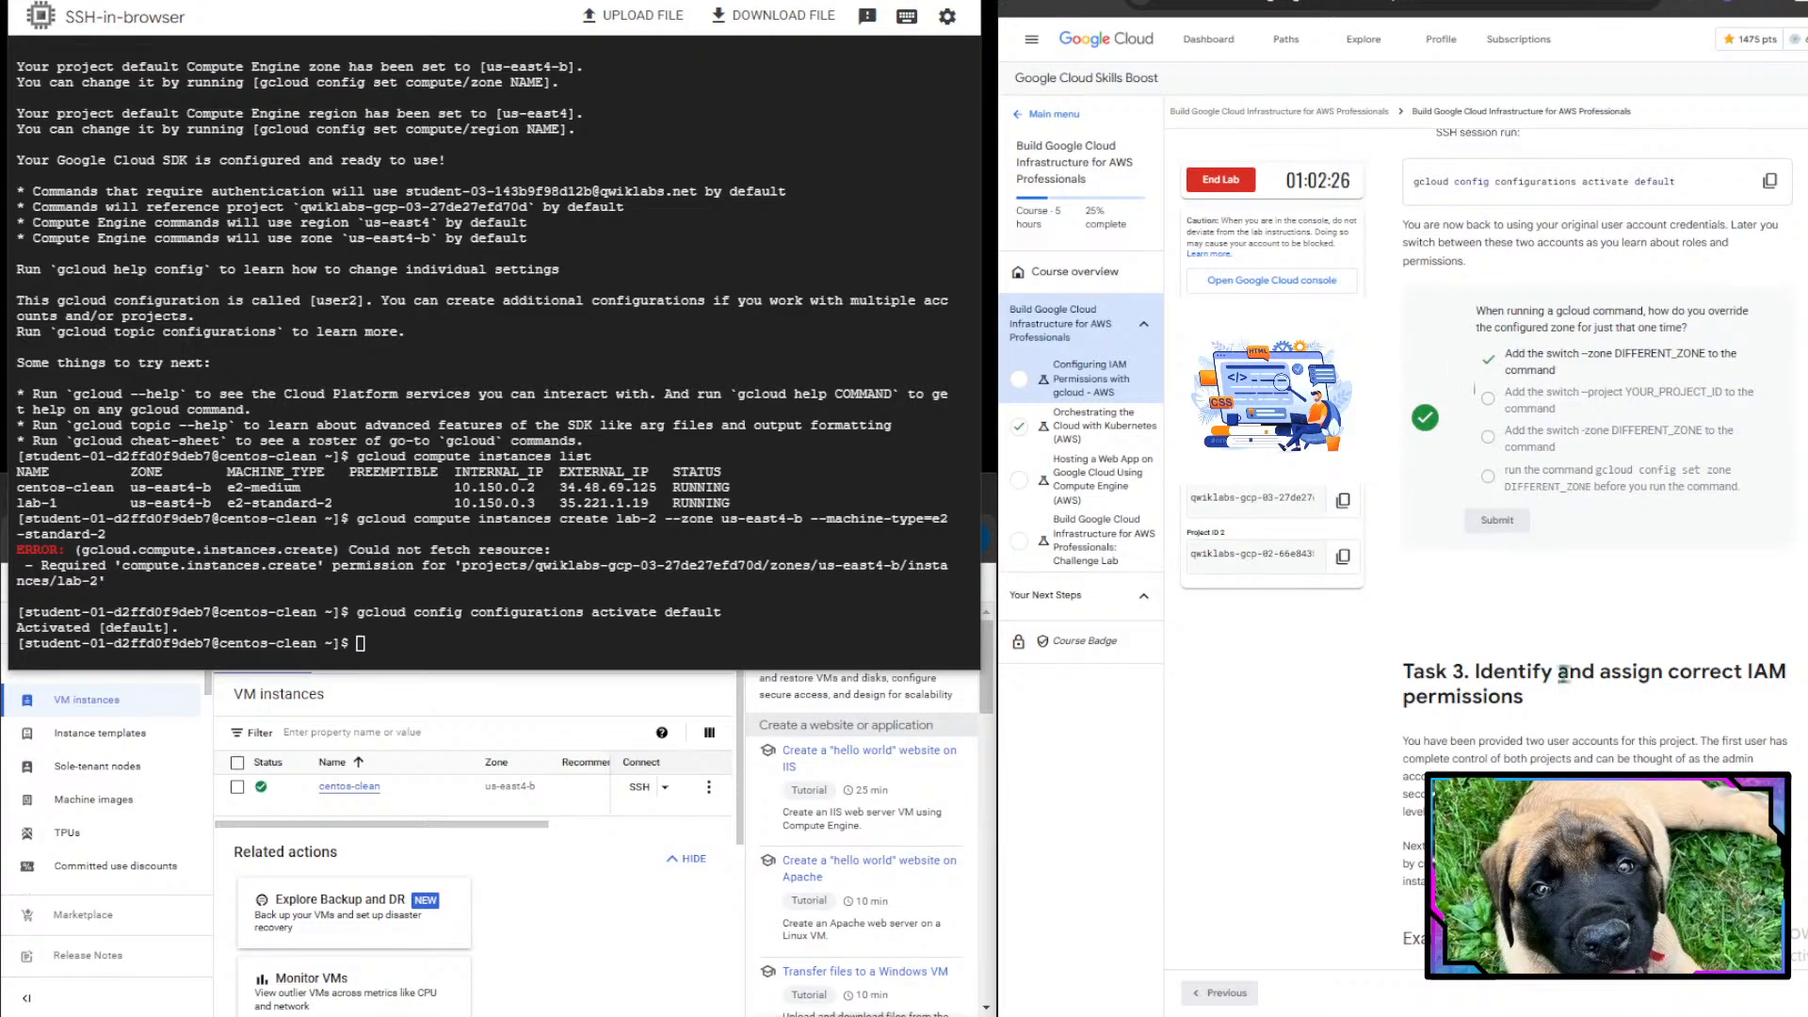
# - Read the Task 3 instructions on identifying and assigning IAM roles and examining roles and permissions
pyautogui.scroll(-5, 1553, 642)
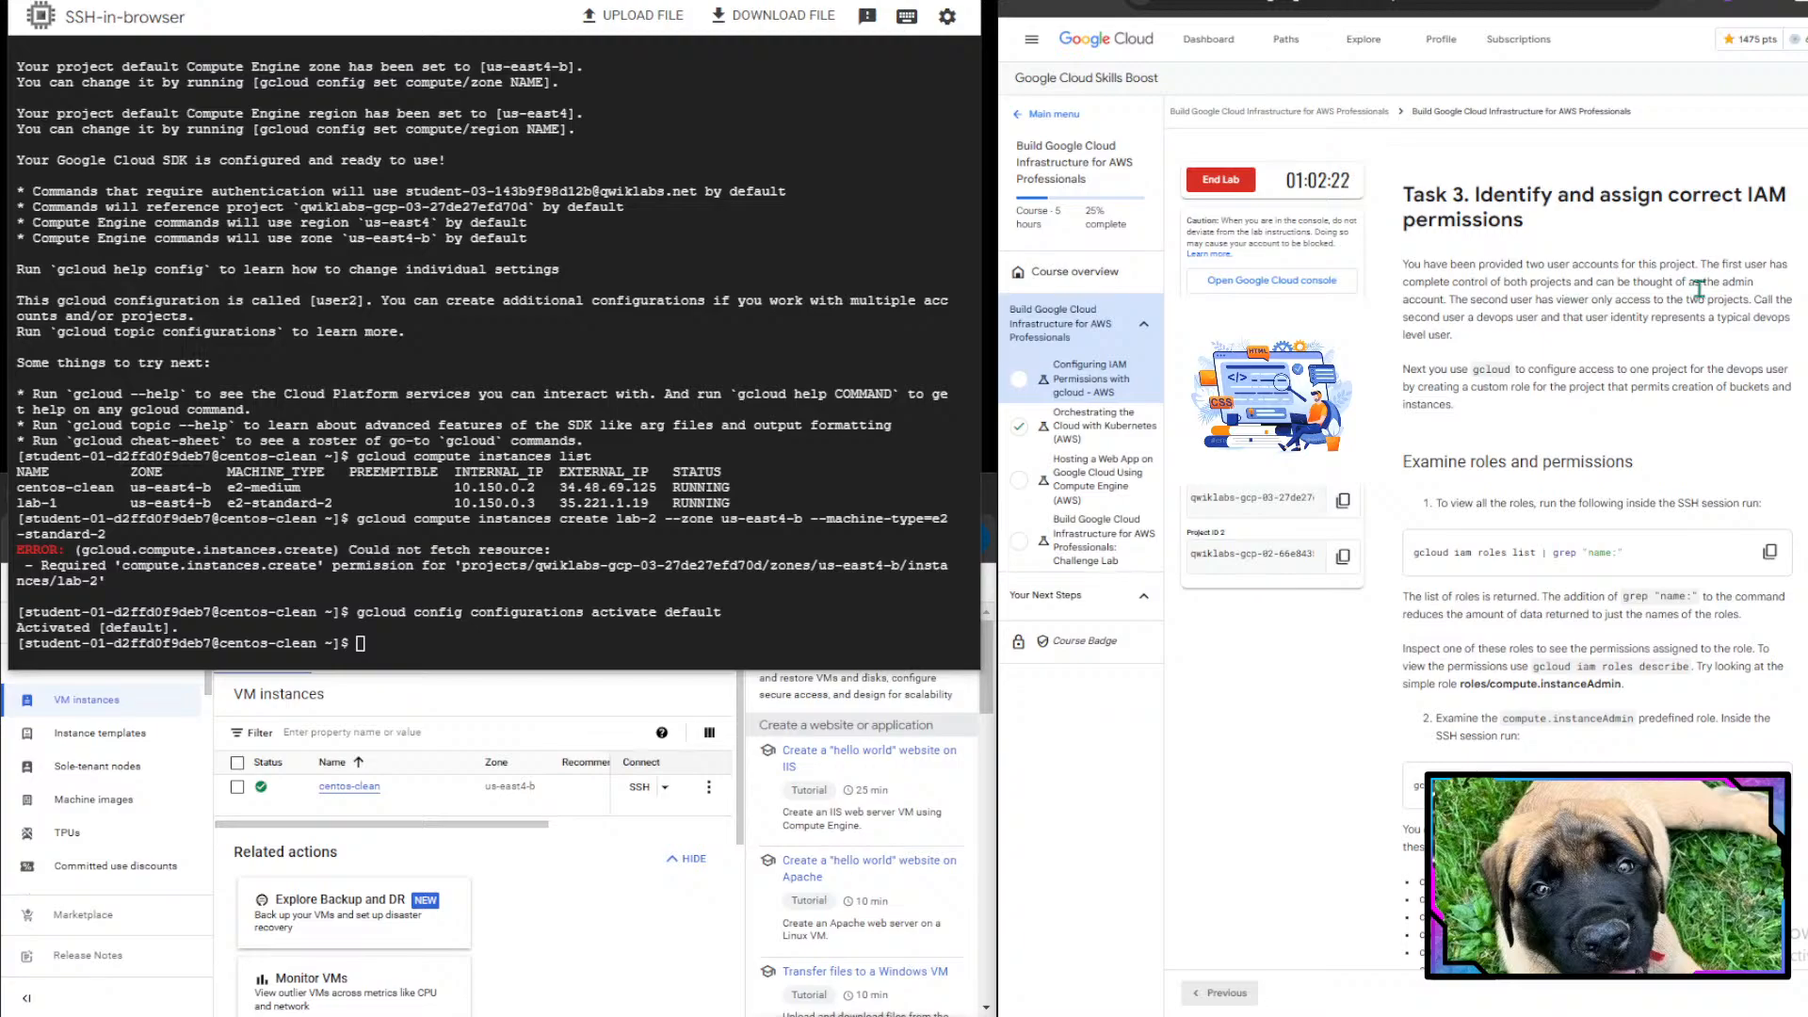
pyautogui.scroll(-1, 1698, 289)
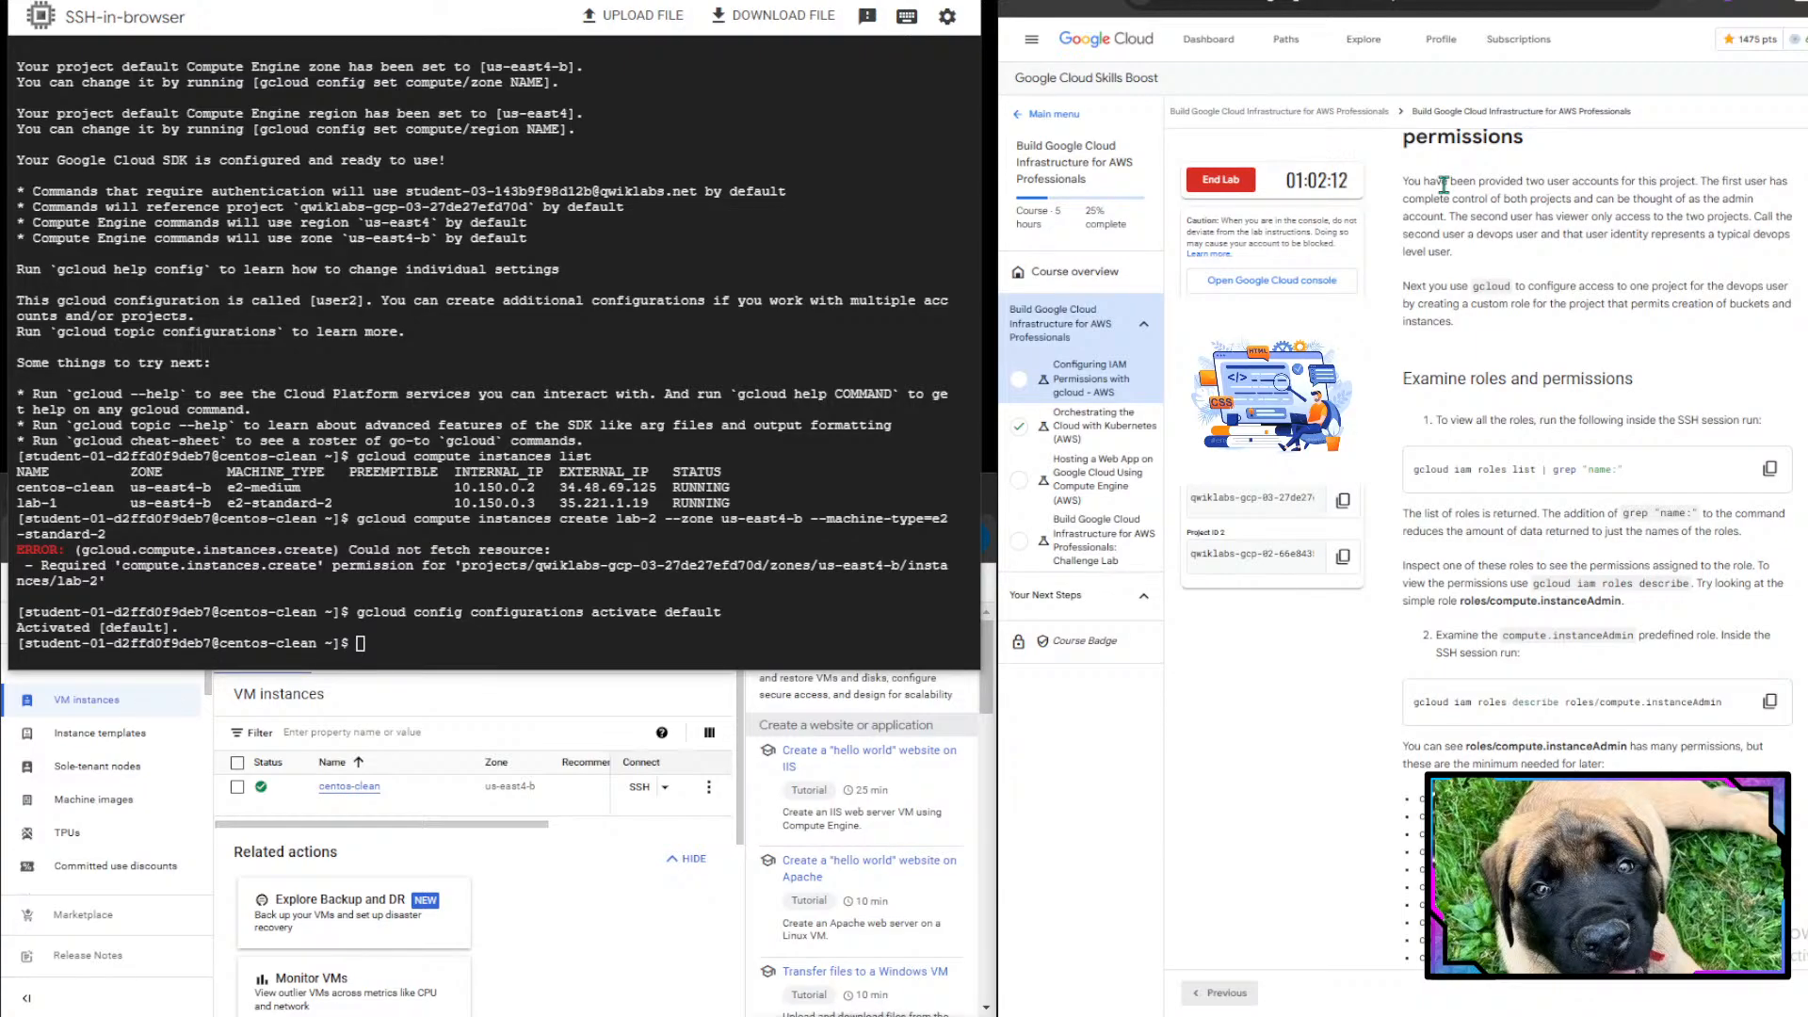
pyautogui.moveTo(1476, 215); pyautogui.dragTo(1778, 283)
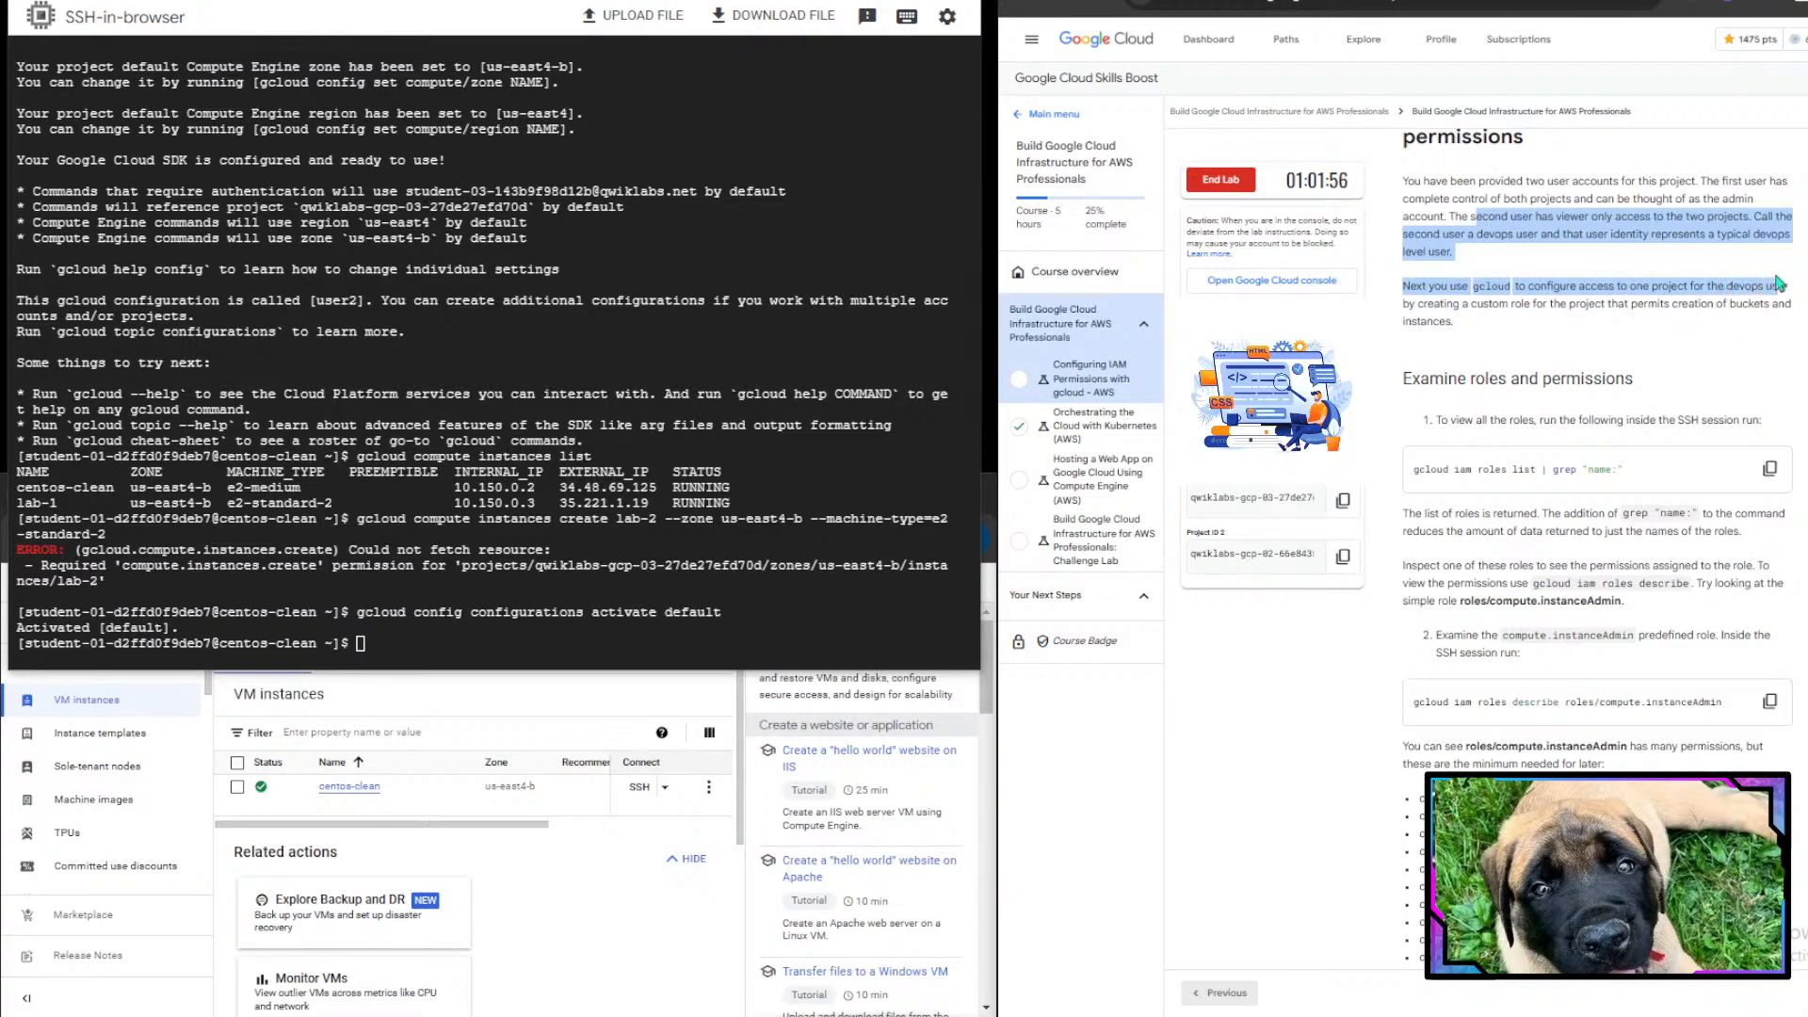
pyautogui.moveTo(1792, 307); pyautogui.dragTo(1498, 344)
pyautogui.click(1494, 335)
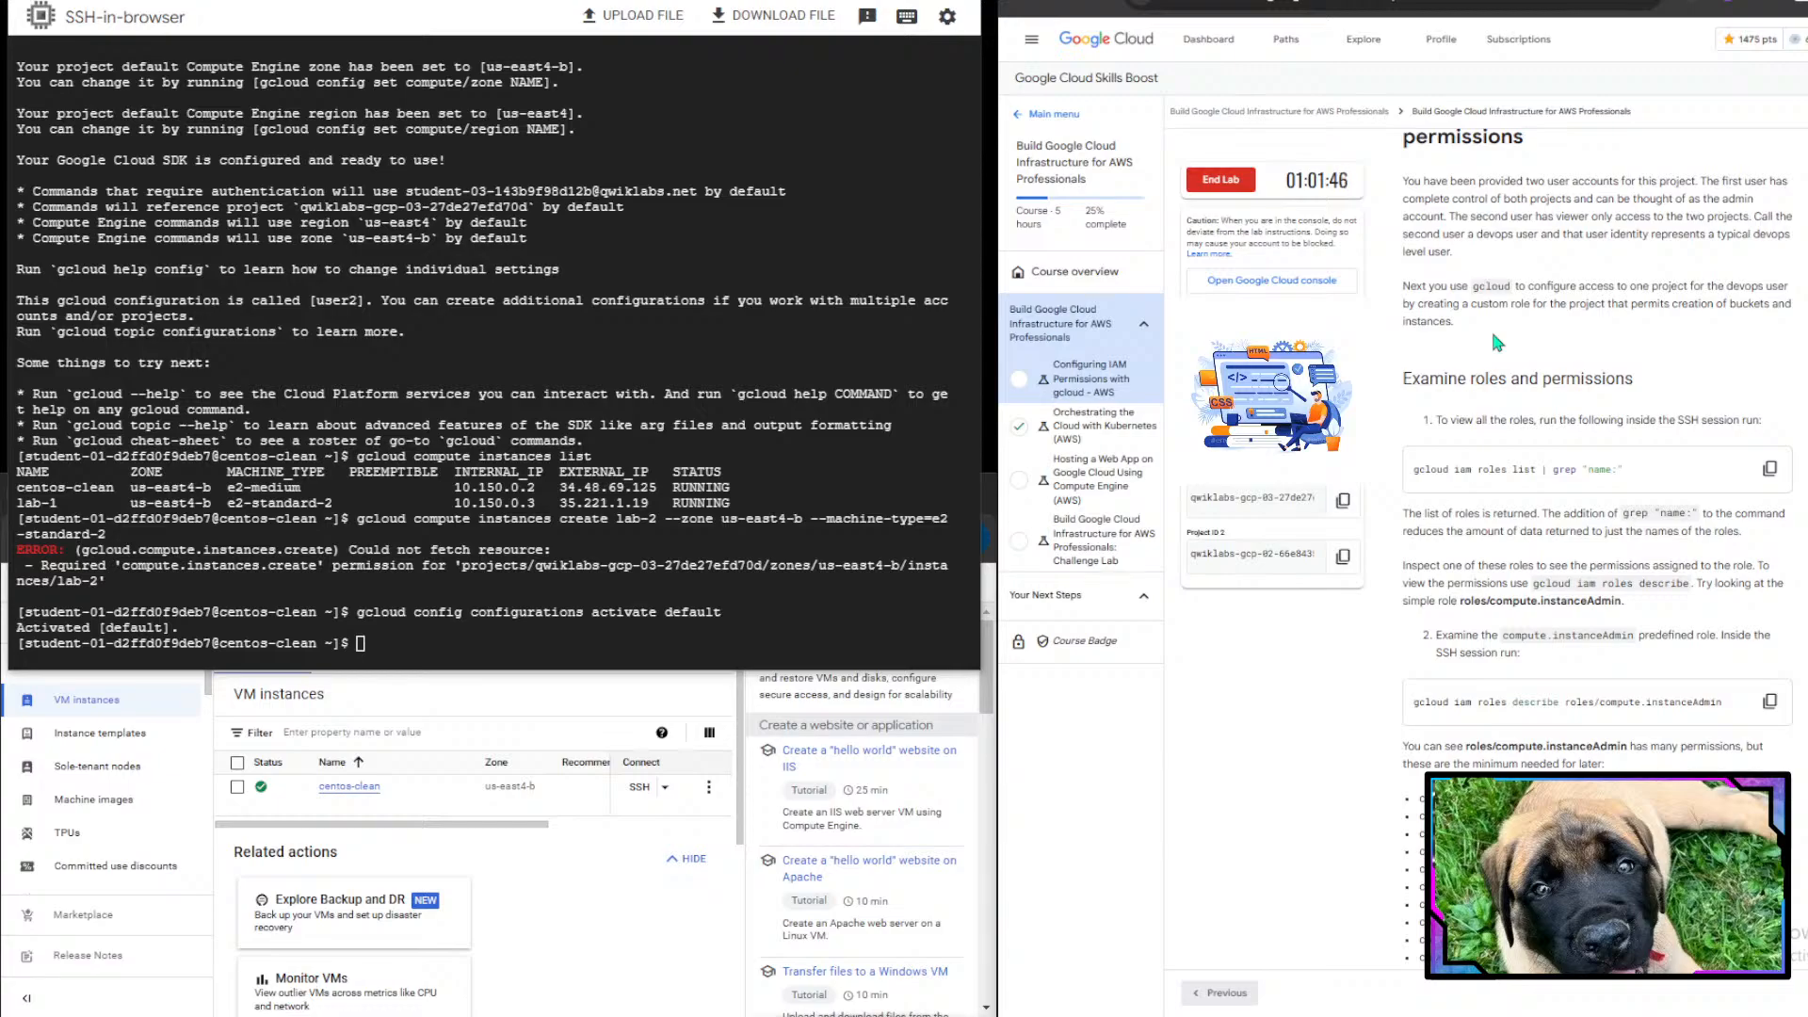
pyautogui.scroll(-1, 1493, 556)
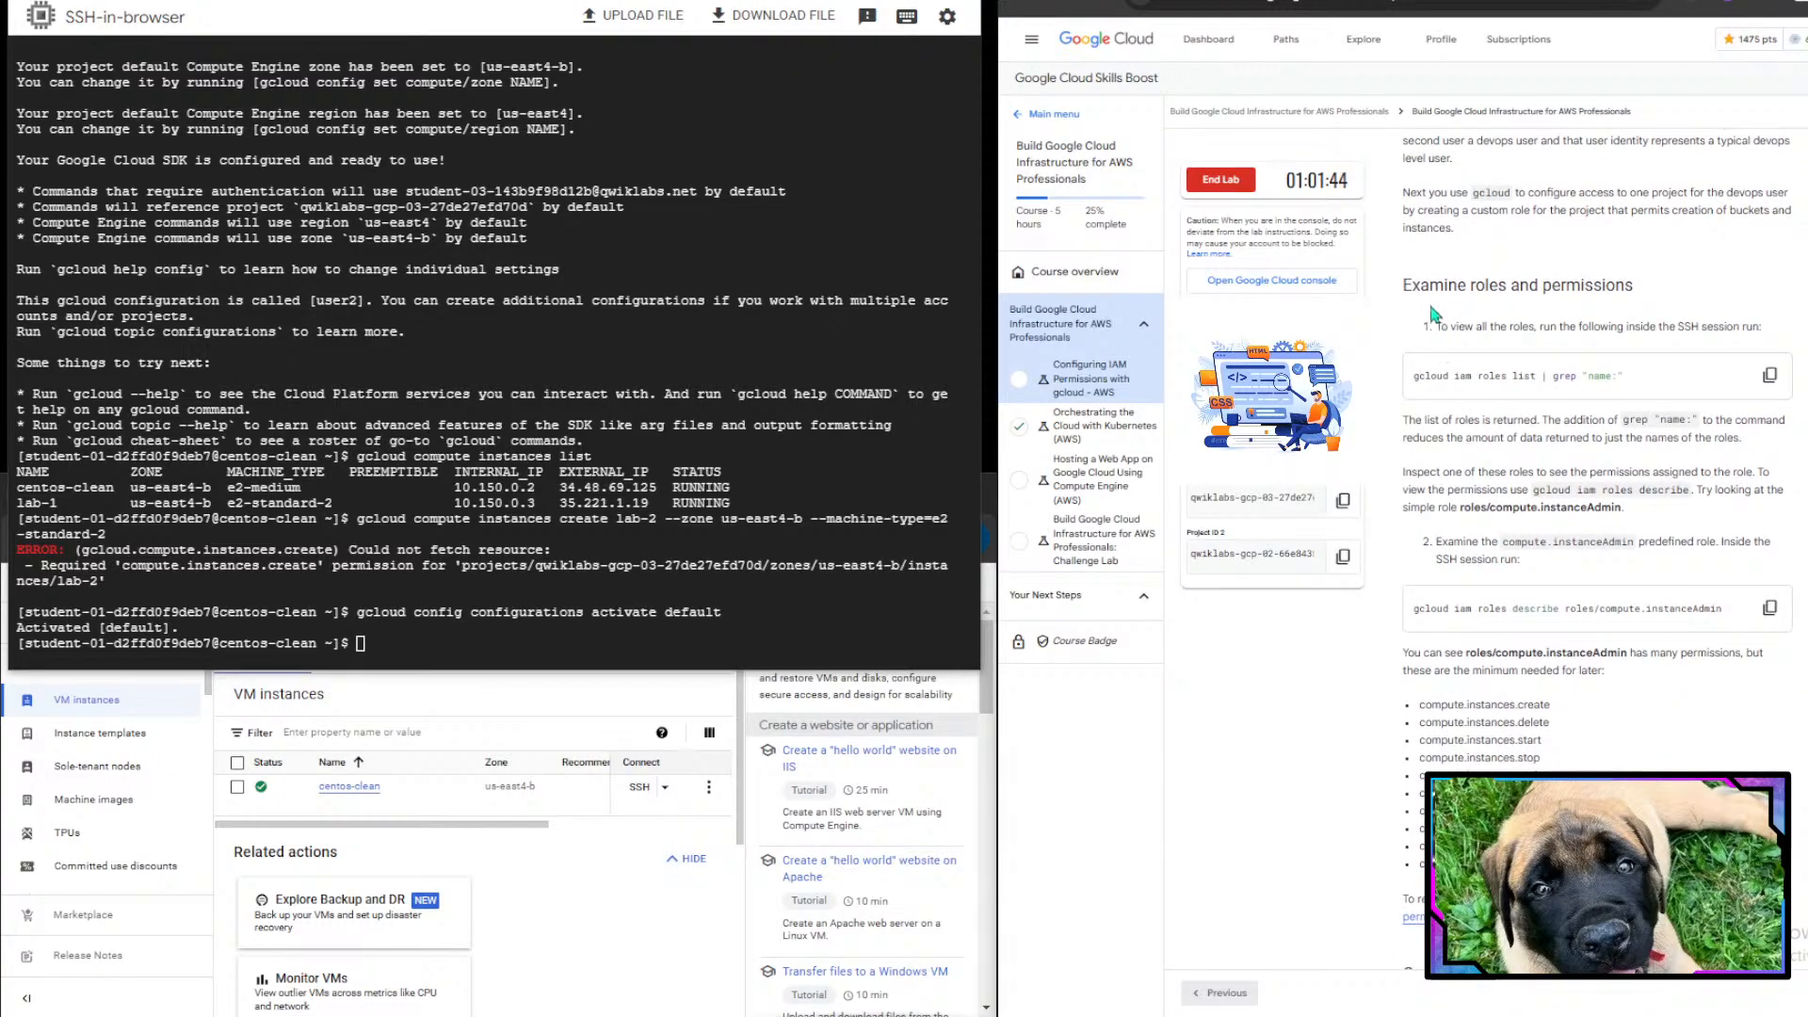
pyautogui.moveTo(1459, 285); pyautogui.dragTo(1743, 311)
pyautogui.click(1742, 311)
pyautogui.moveTo(1491, 327); pyautogui.dragTo(1776, 338)
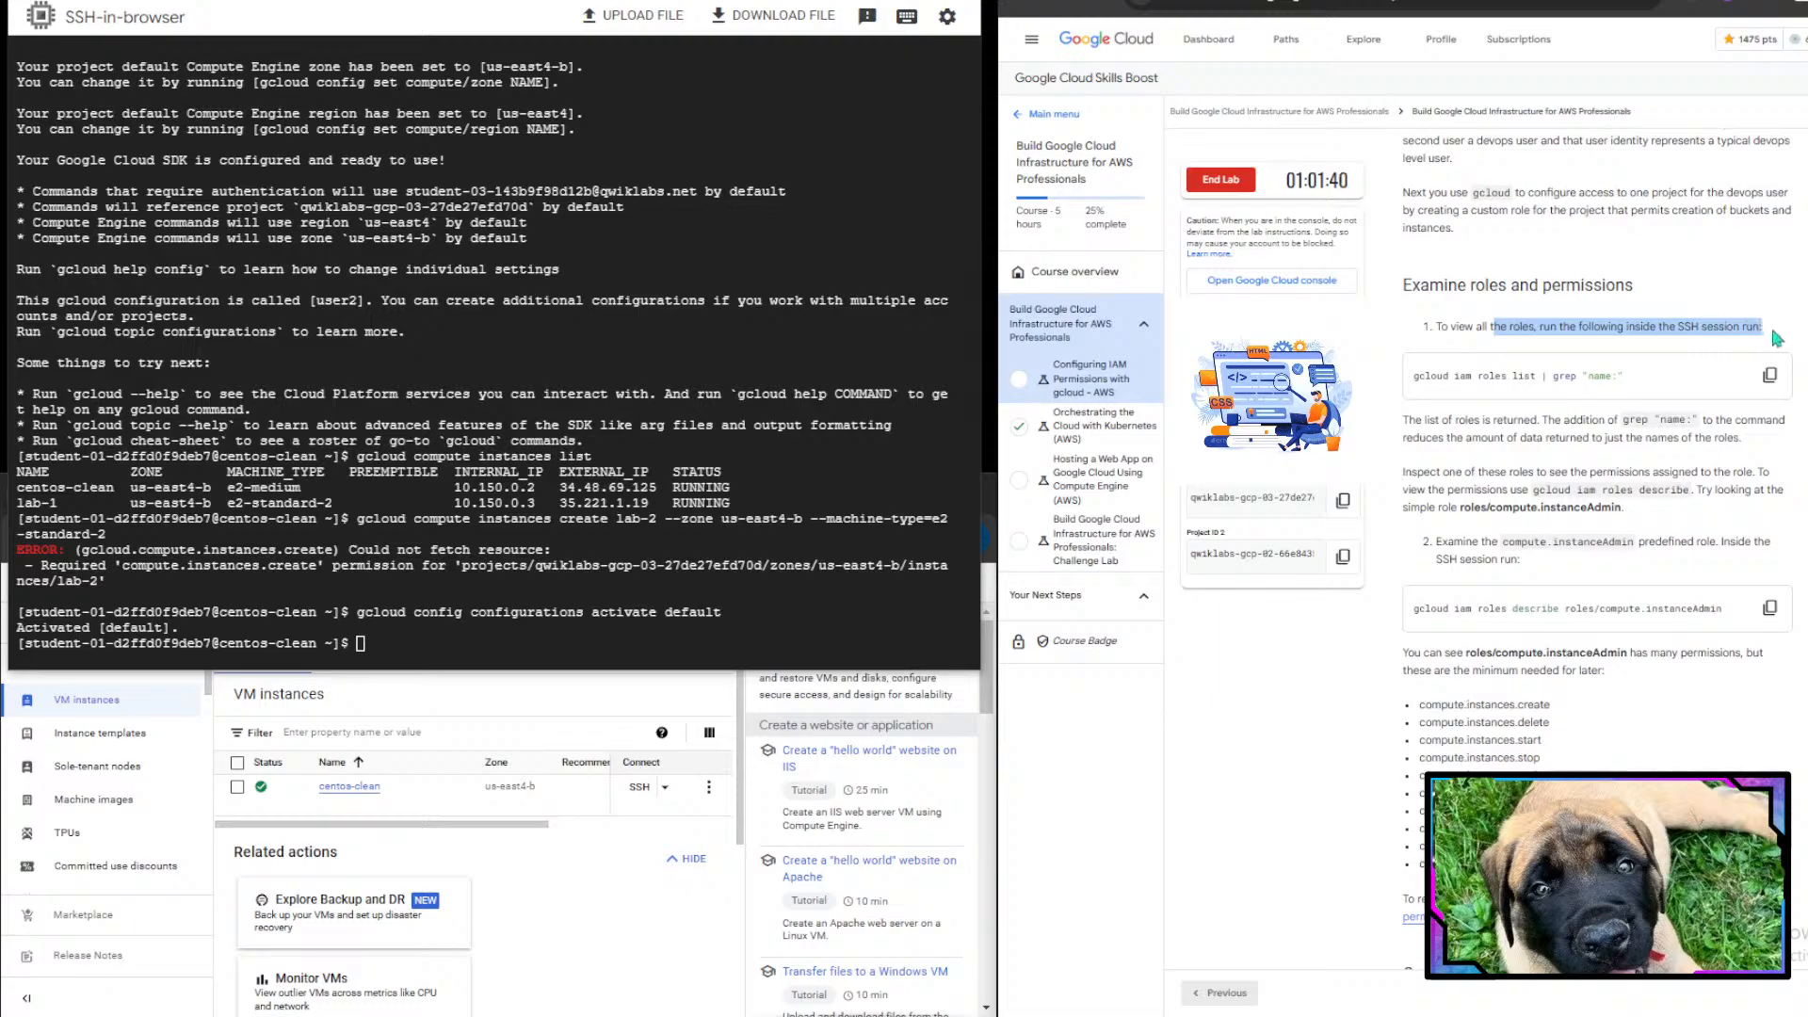
pyautogui.click(1775, 338)
pyautogui.scroll(-2, 1656, 466)
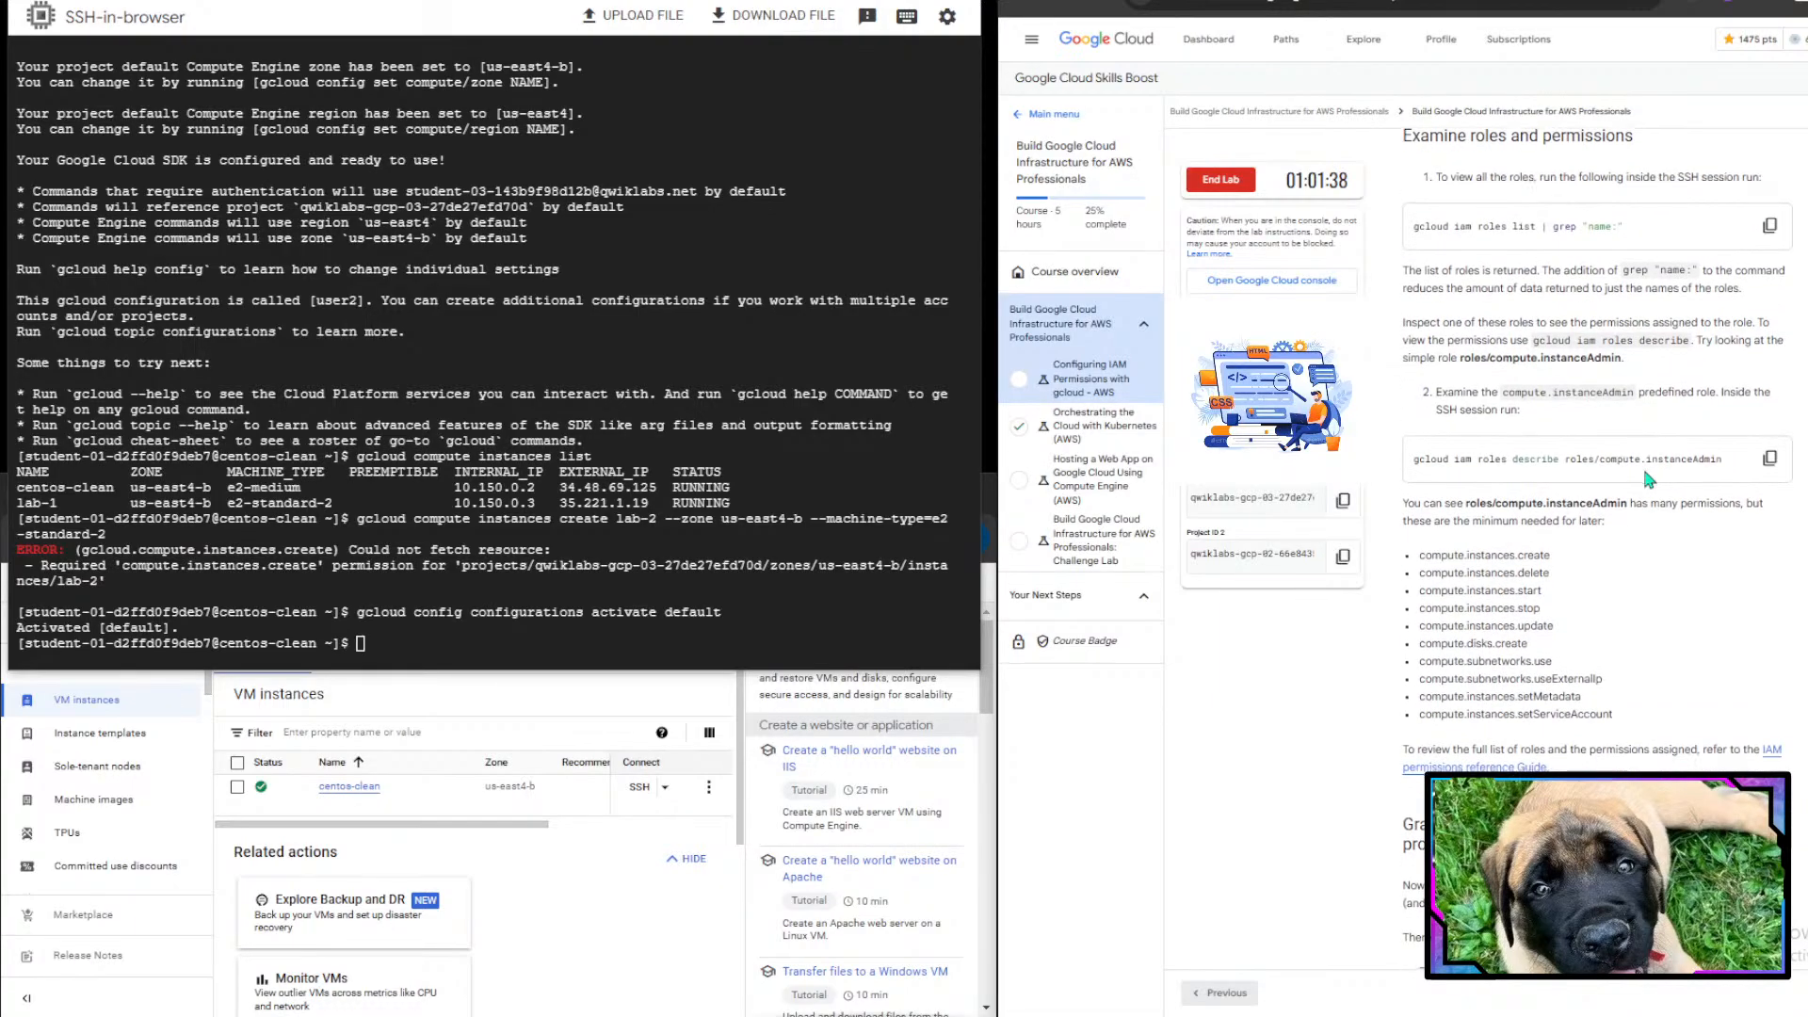
# - List all IAM role names by running gcloud iam roles list | grep "name:" in the SSH session
pyautogui.click(738, 467)
pyautogui.write('h')
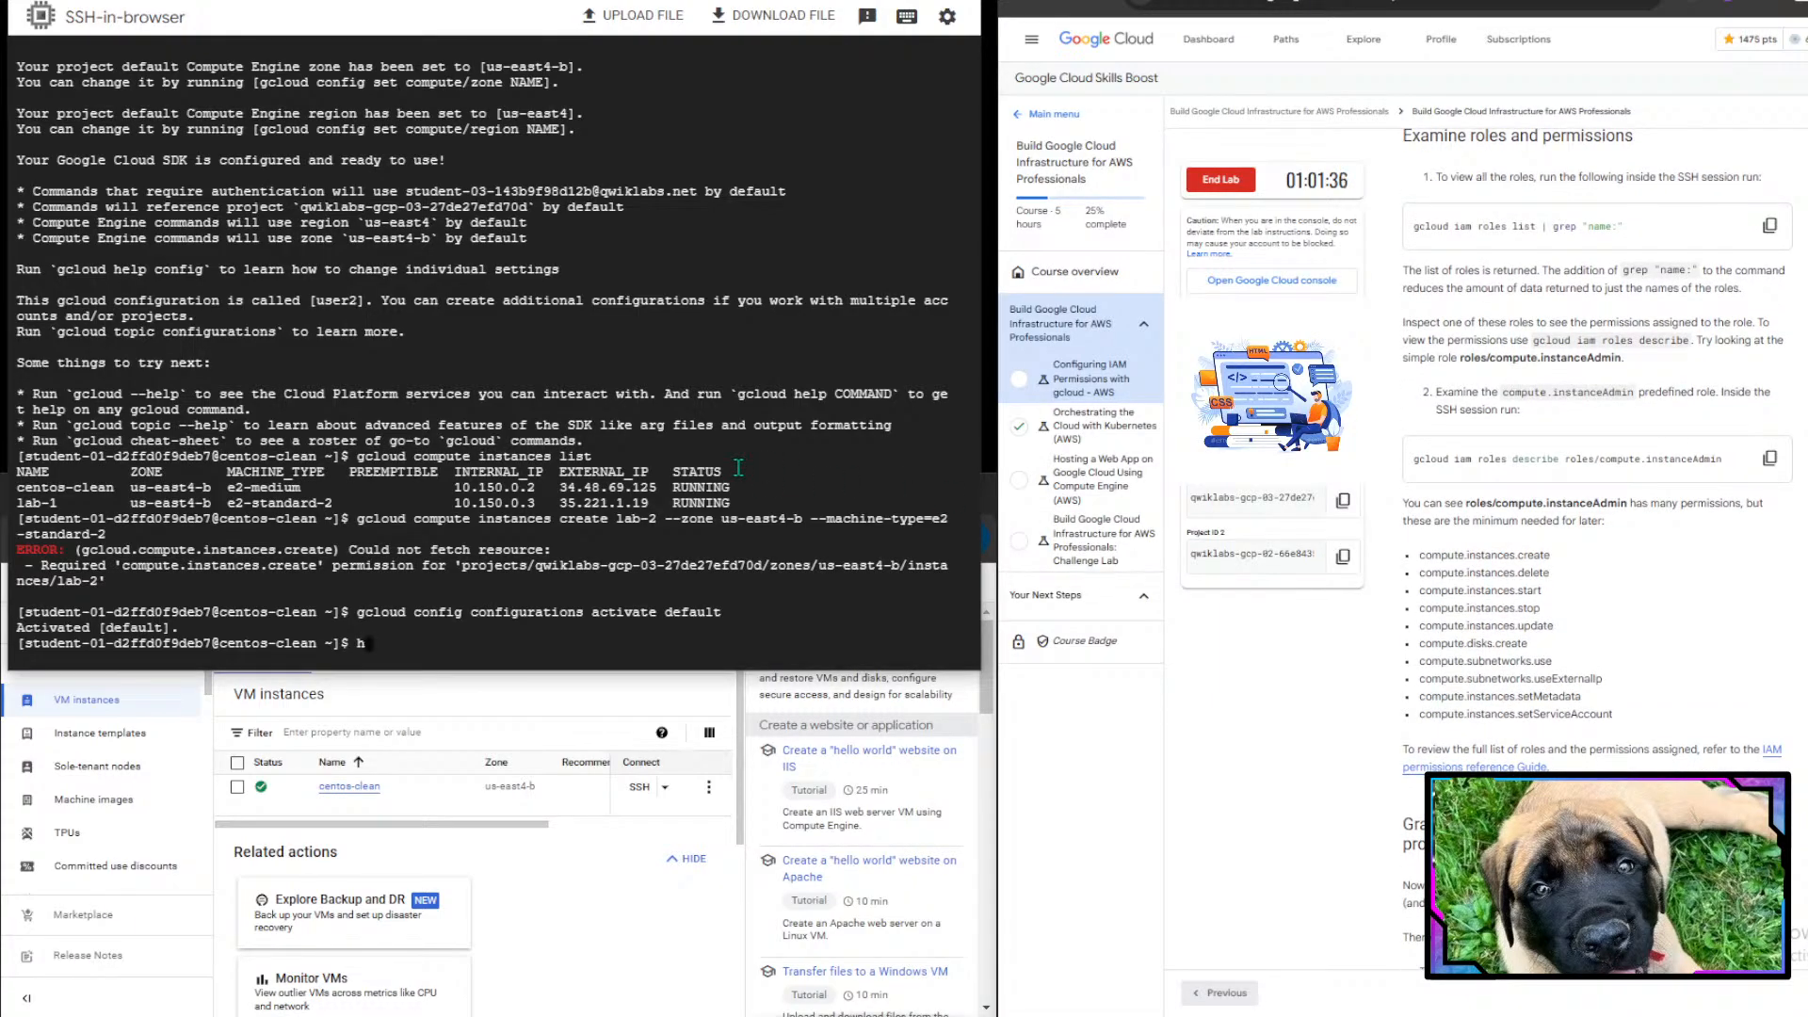
pyautogui.write('cloud iam roles list | grep ')
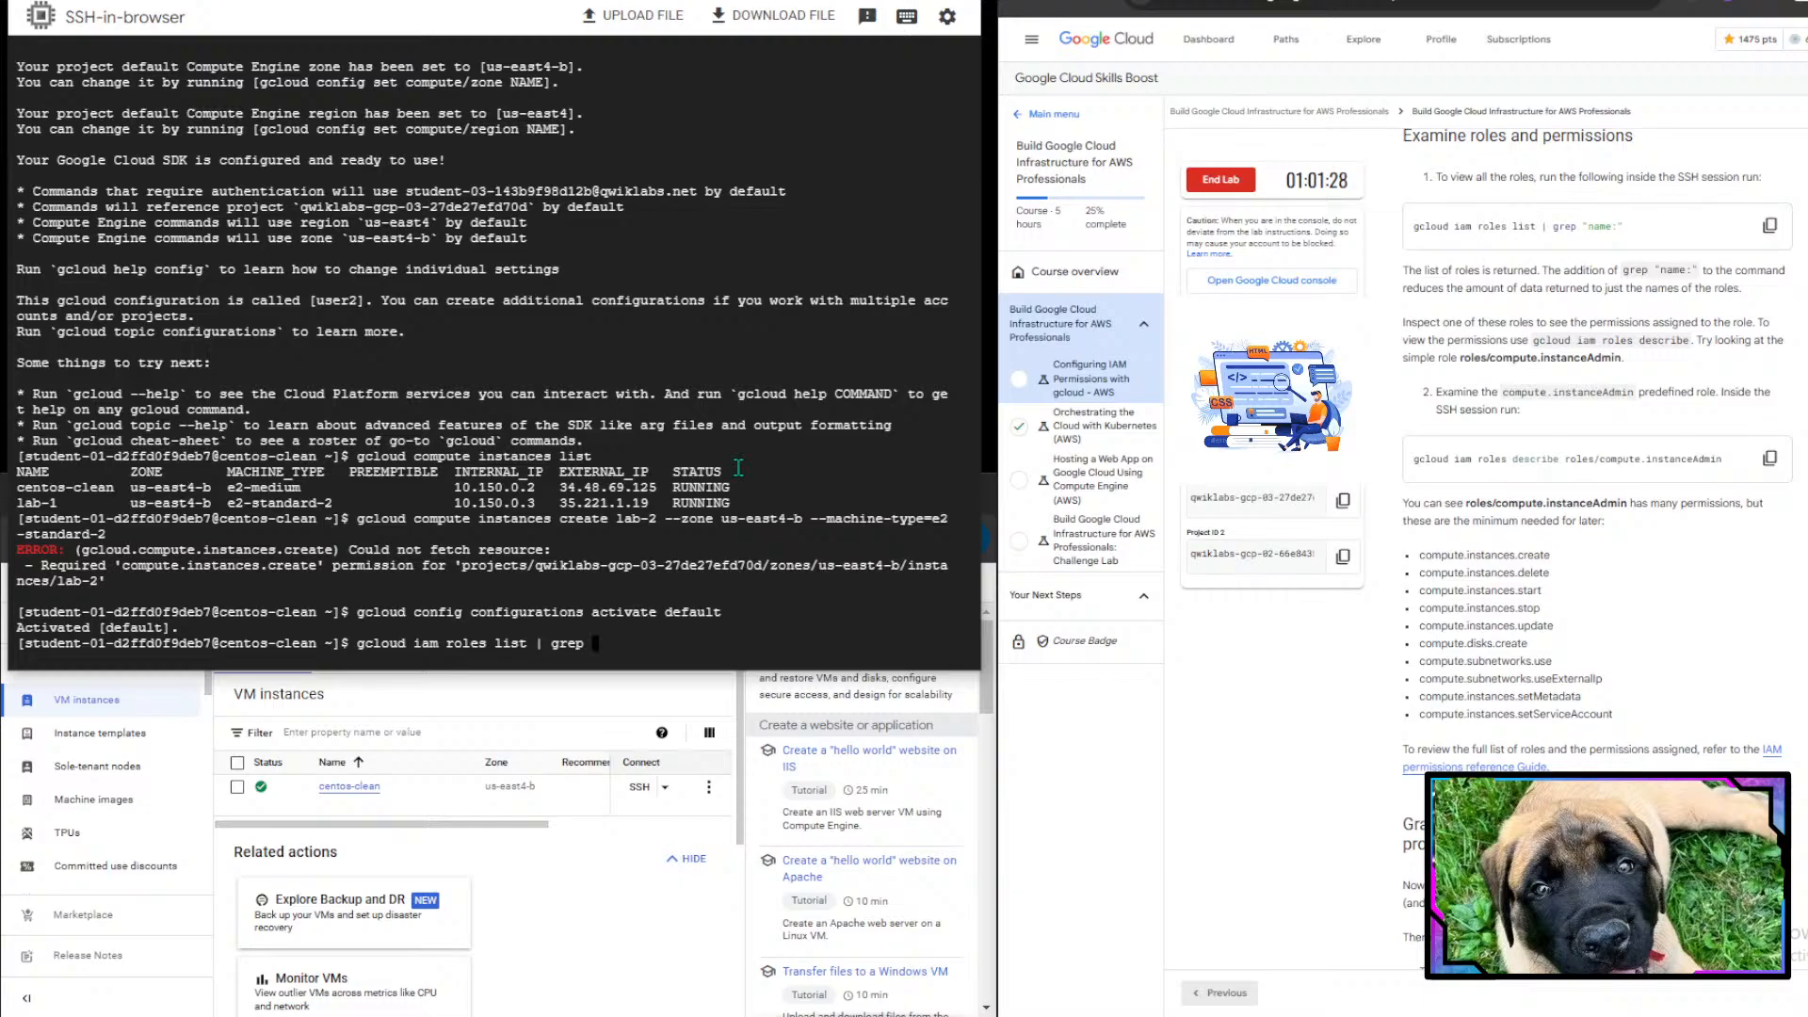
pyautogui.write('"name:"')
pyautogui.press('Return')
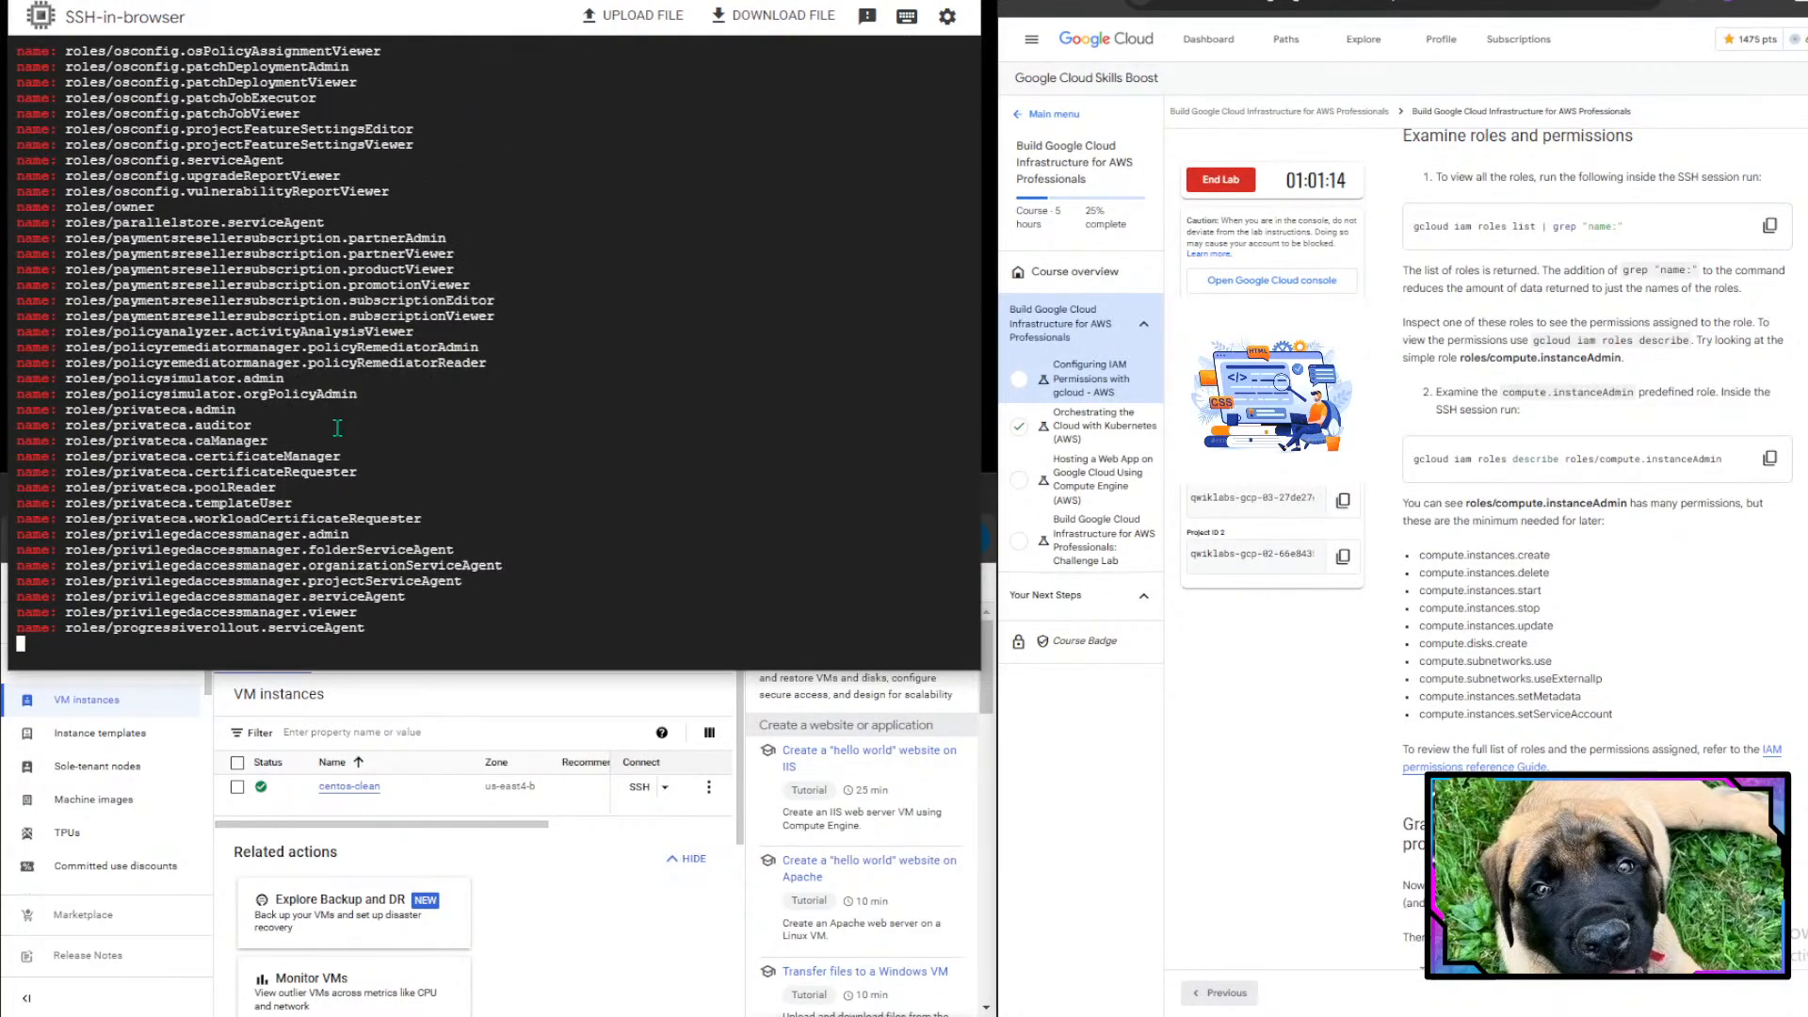
# - Read the instructions on inspecting a role's permissions with gcloud iam roles describe
pyautogui.scroll(-1, 1600, 641)
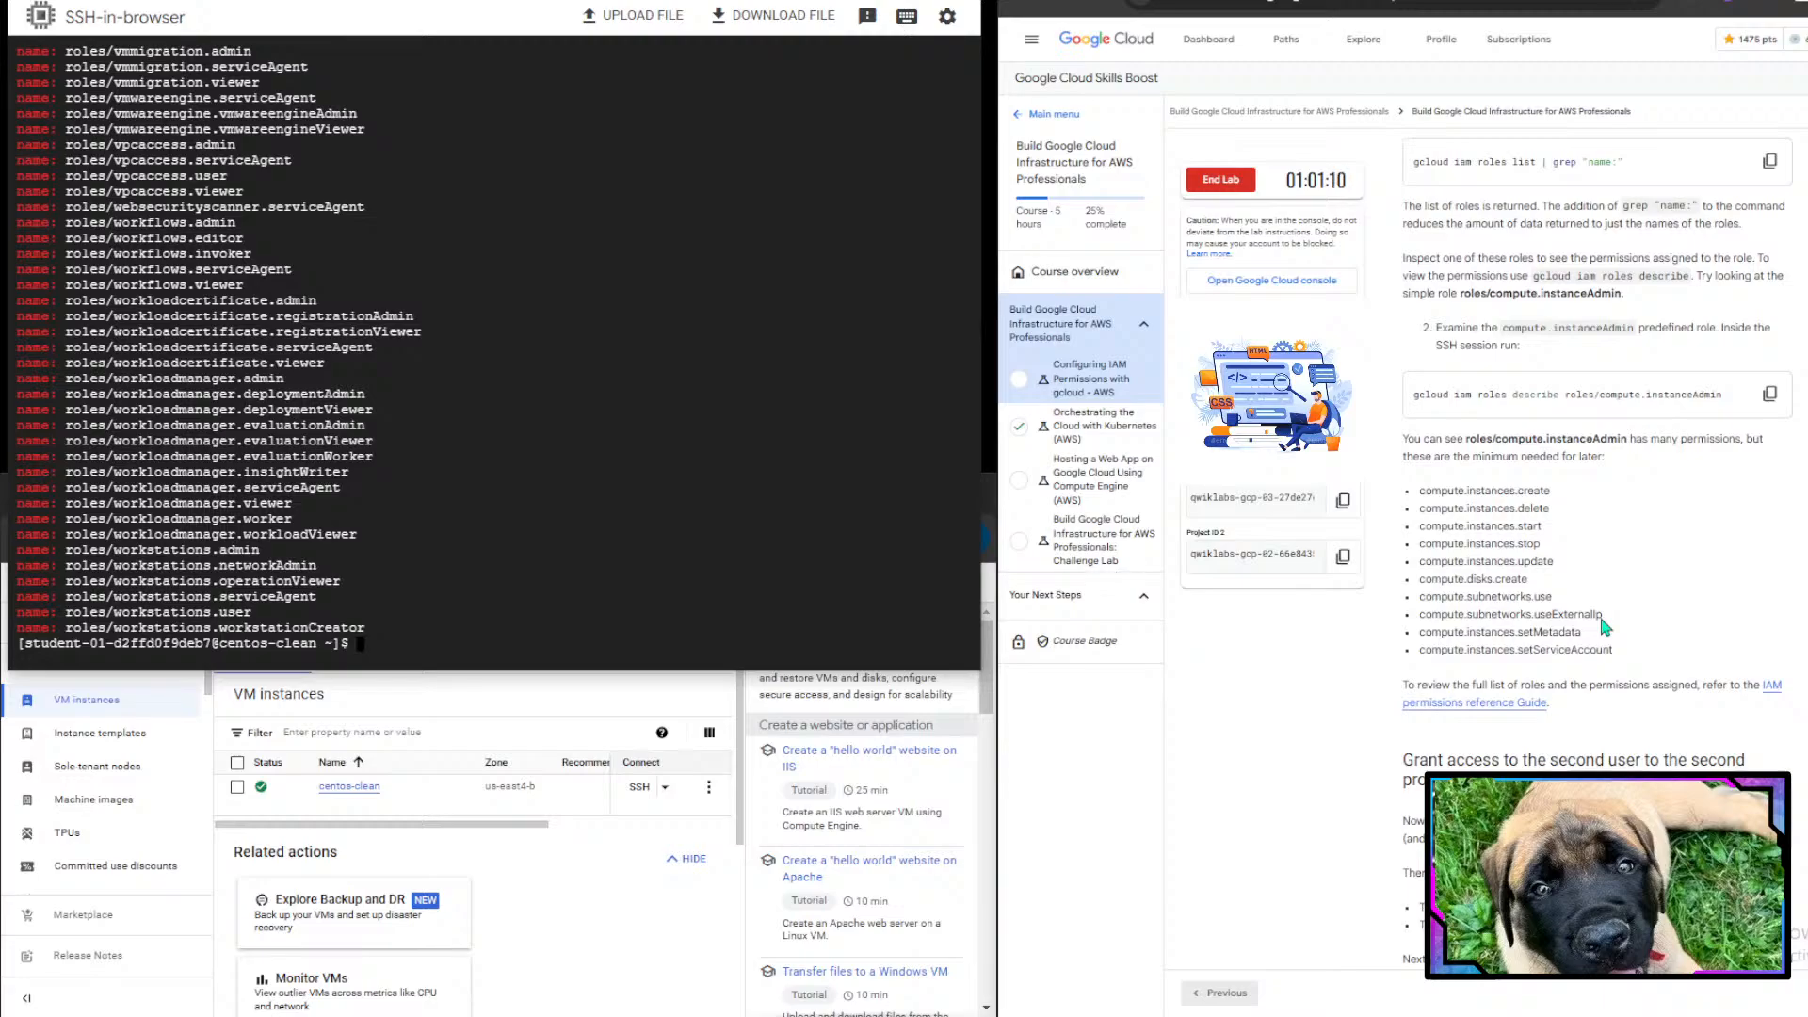
pyautogui.click(1396, 282)
pyautogui.moveTo(1403, 275); pyautogui.dragTo(1700, 278)
pyautogui.click(1518, 273)
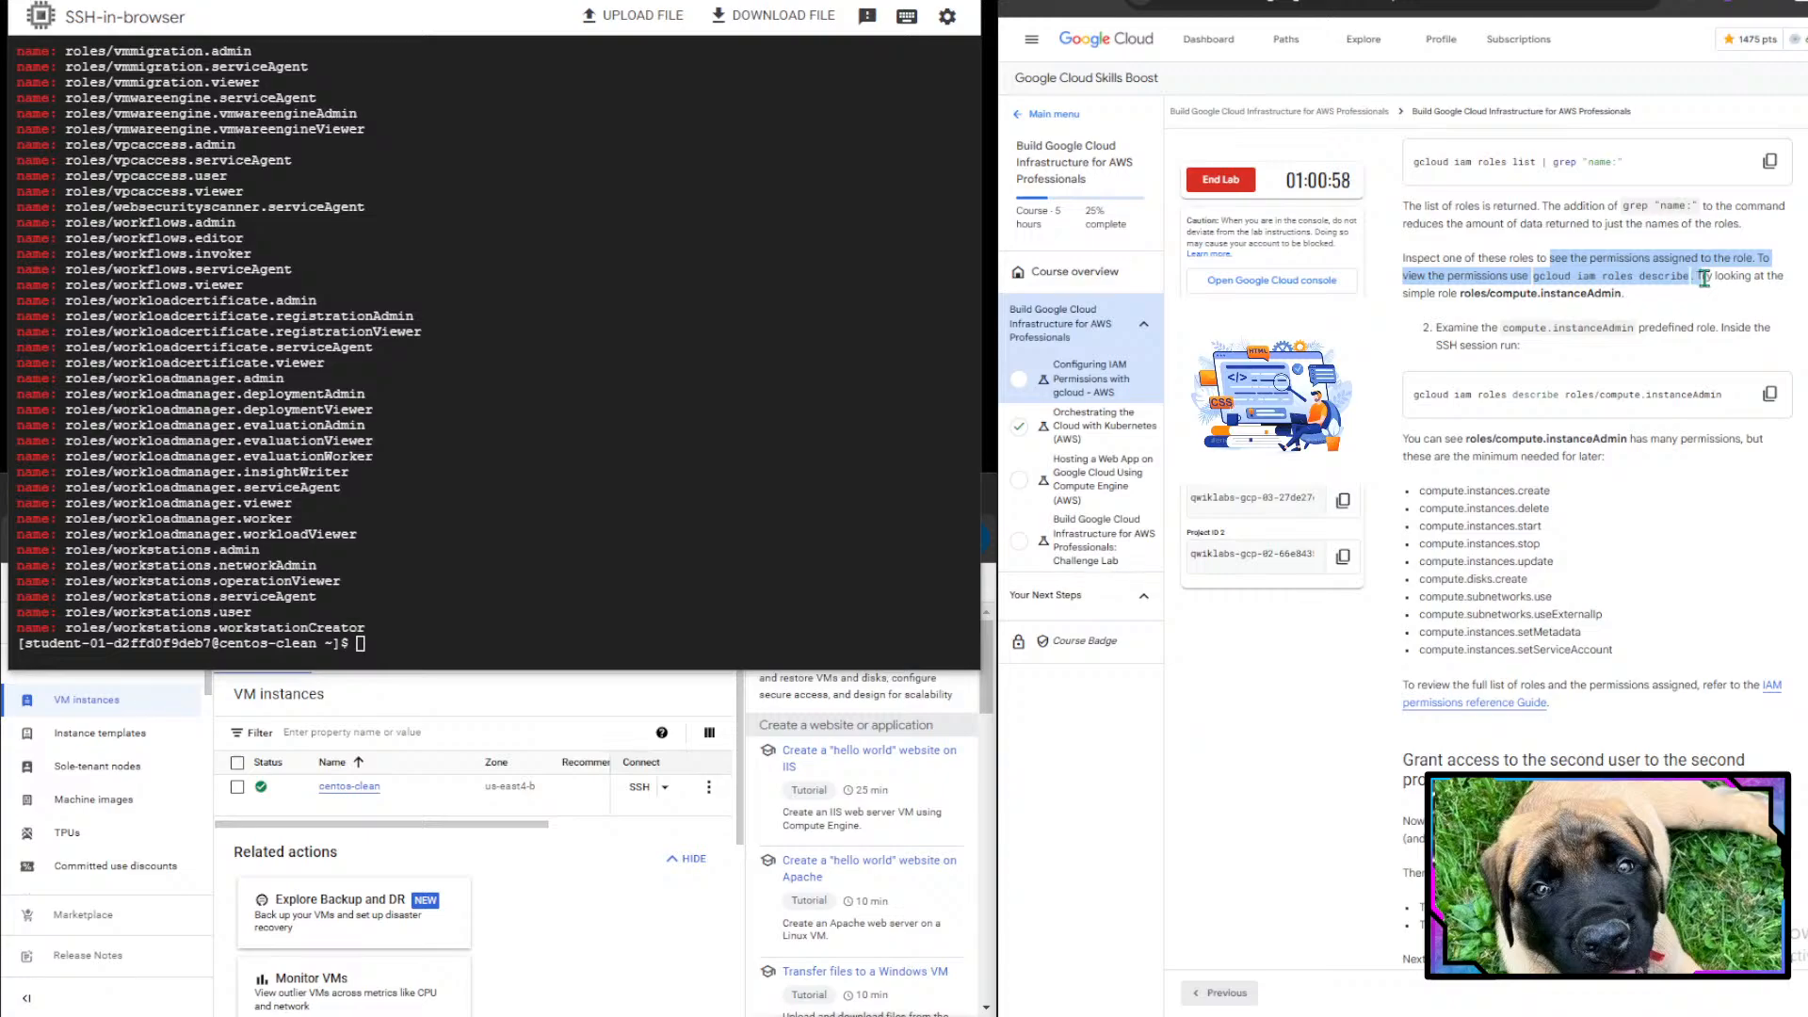
pyautogui.click(1704, 279)
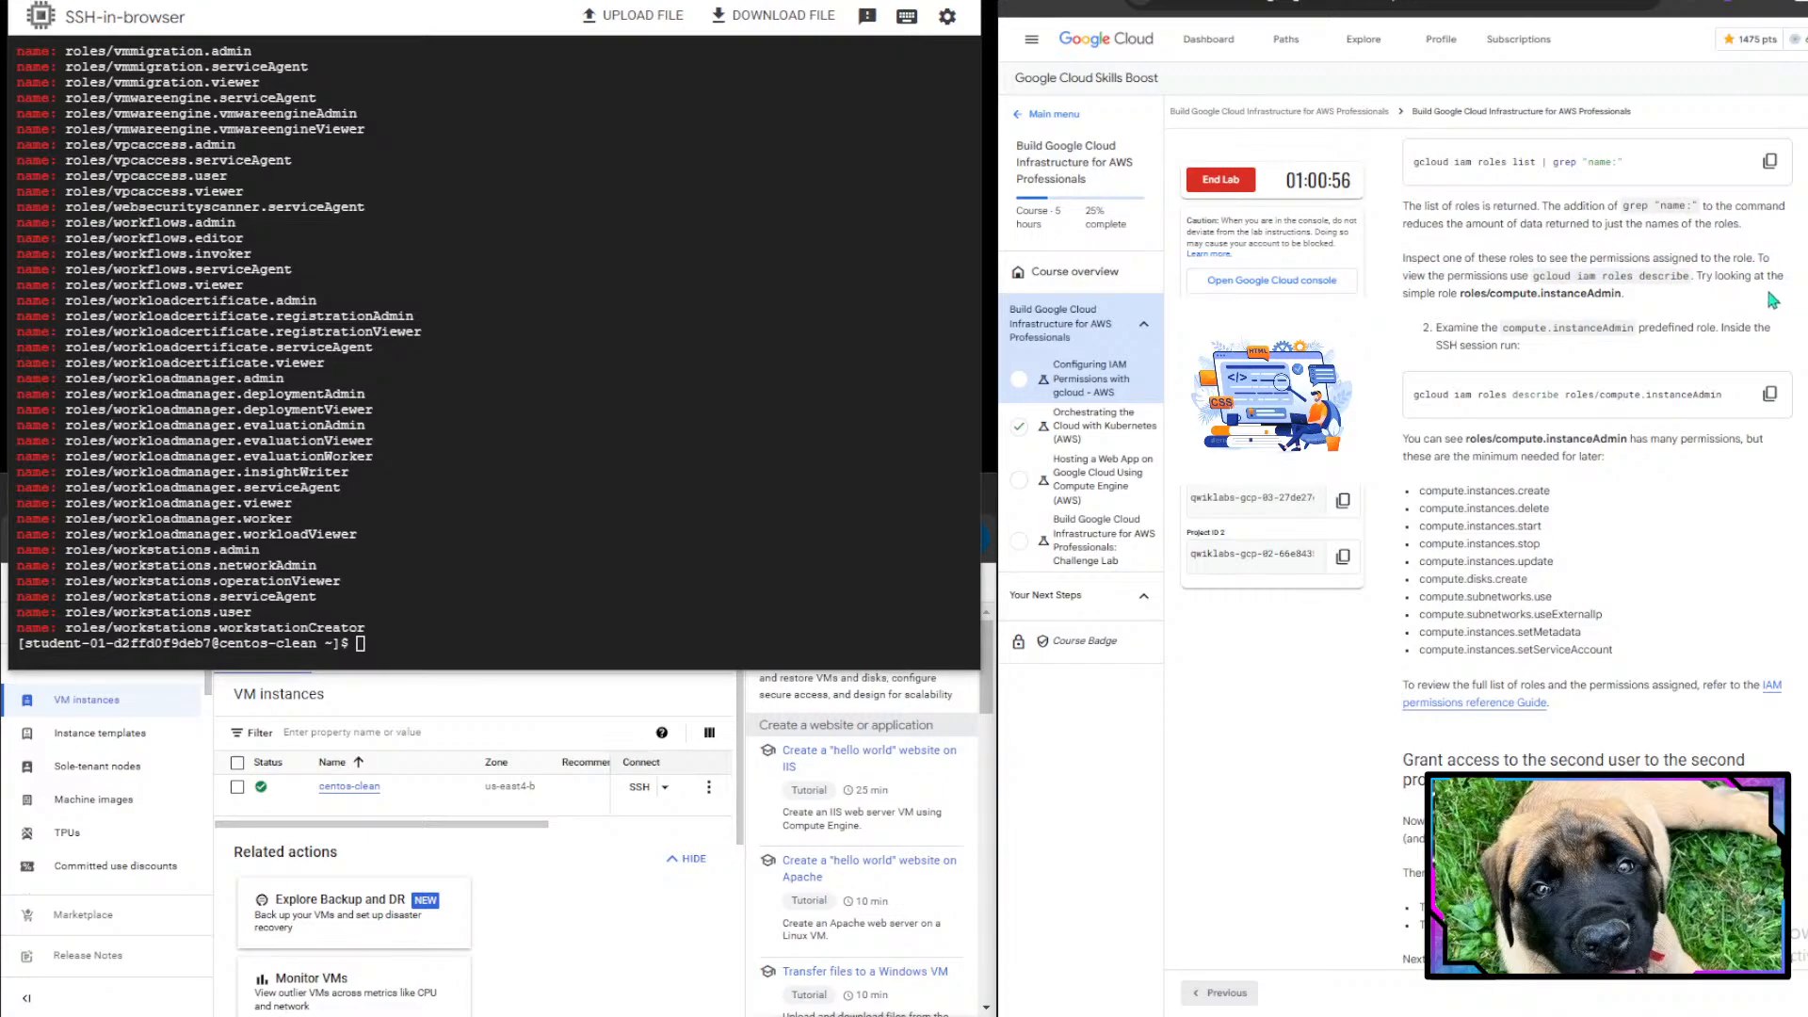
pyautogui.moveTo(1409, 293); pyautogui.dragTo(1535, 295)
pyautogui.click(1481, 301)
pyautogui.click(1536, 295)
# - Run gcloud iam roles describe roles/compute.instanceAdmin to view the Compute Instance Admin role's permissions
pyautogui.click(532, 499)
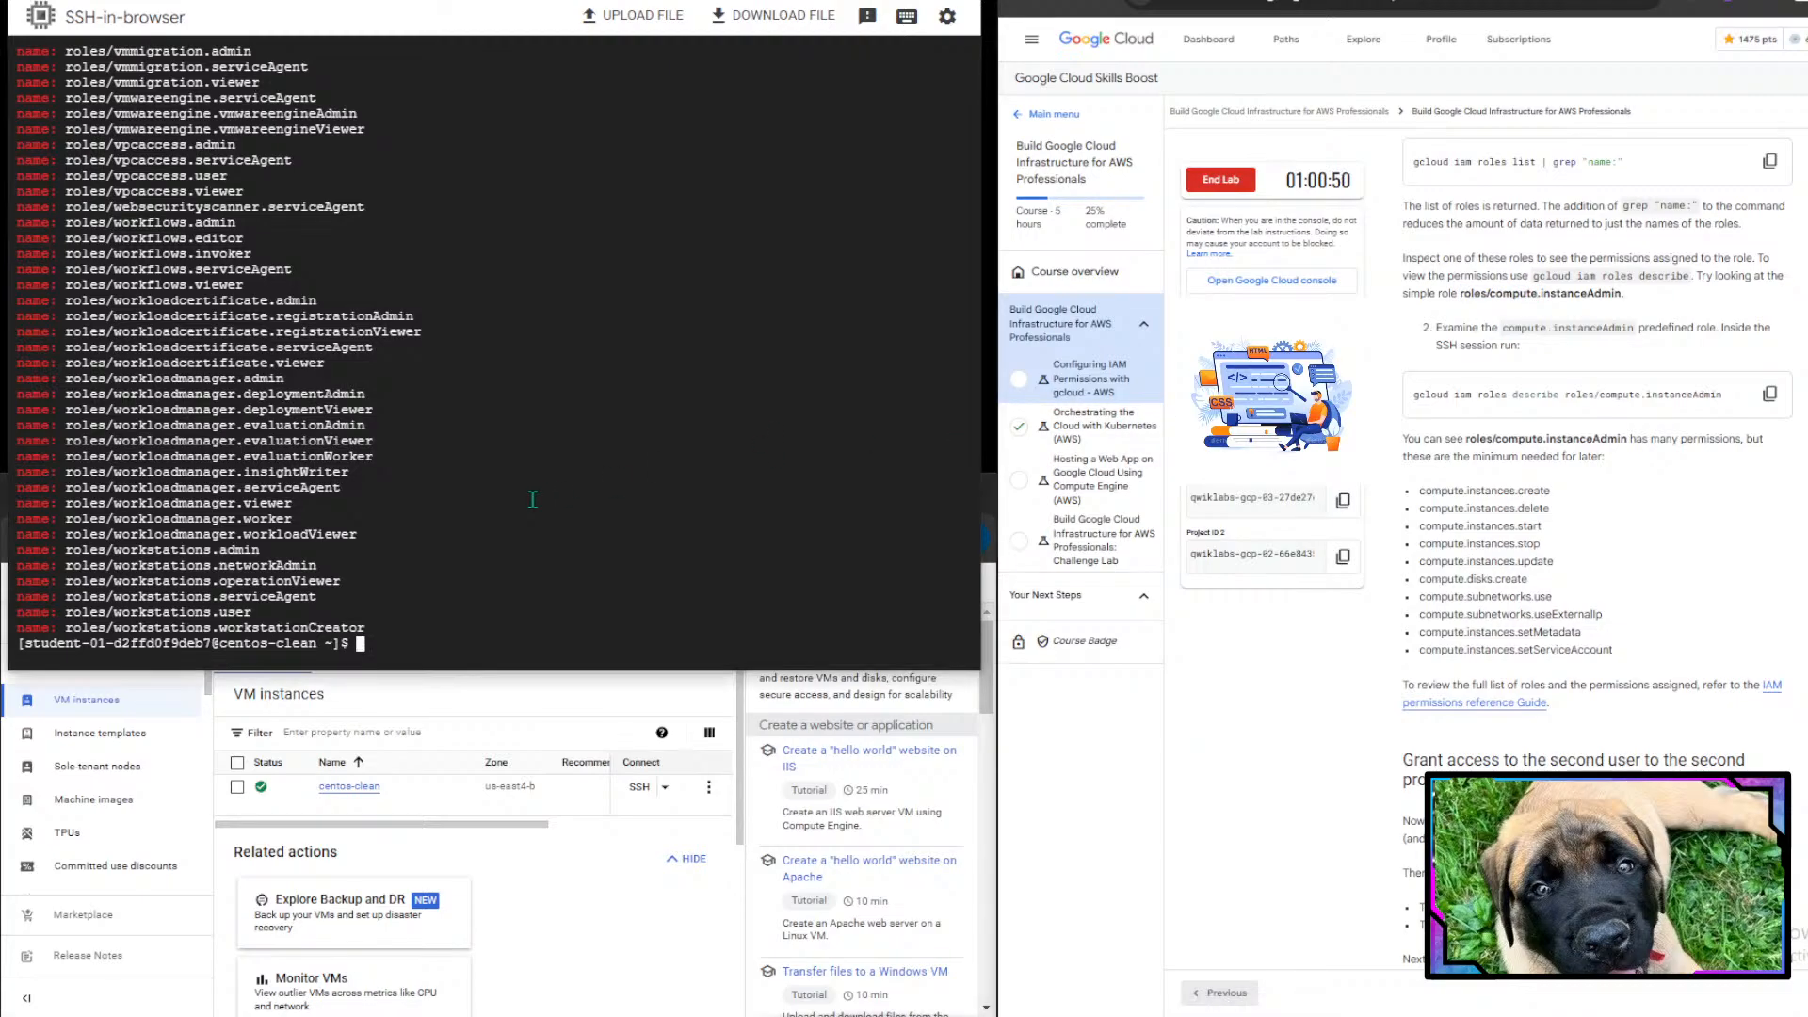
pyautogui.write('gcloud iam roles describe roles/')
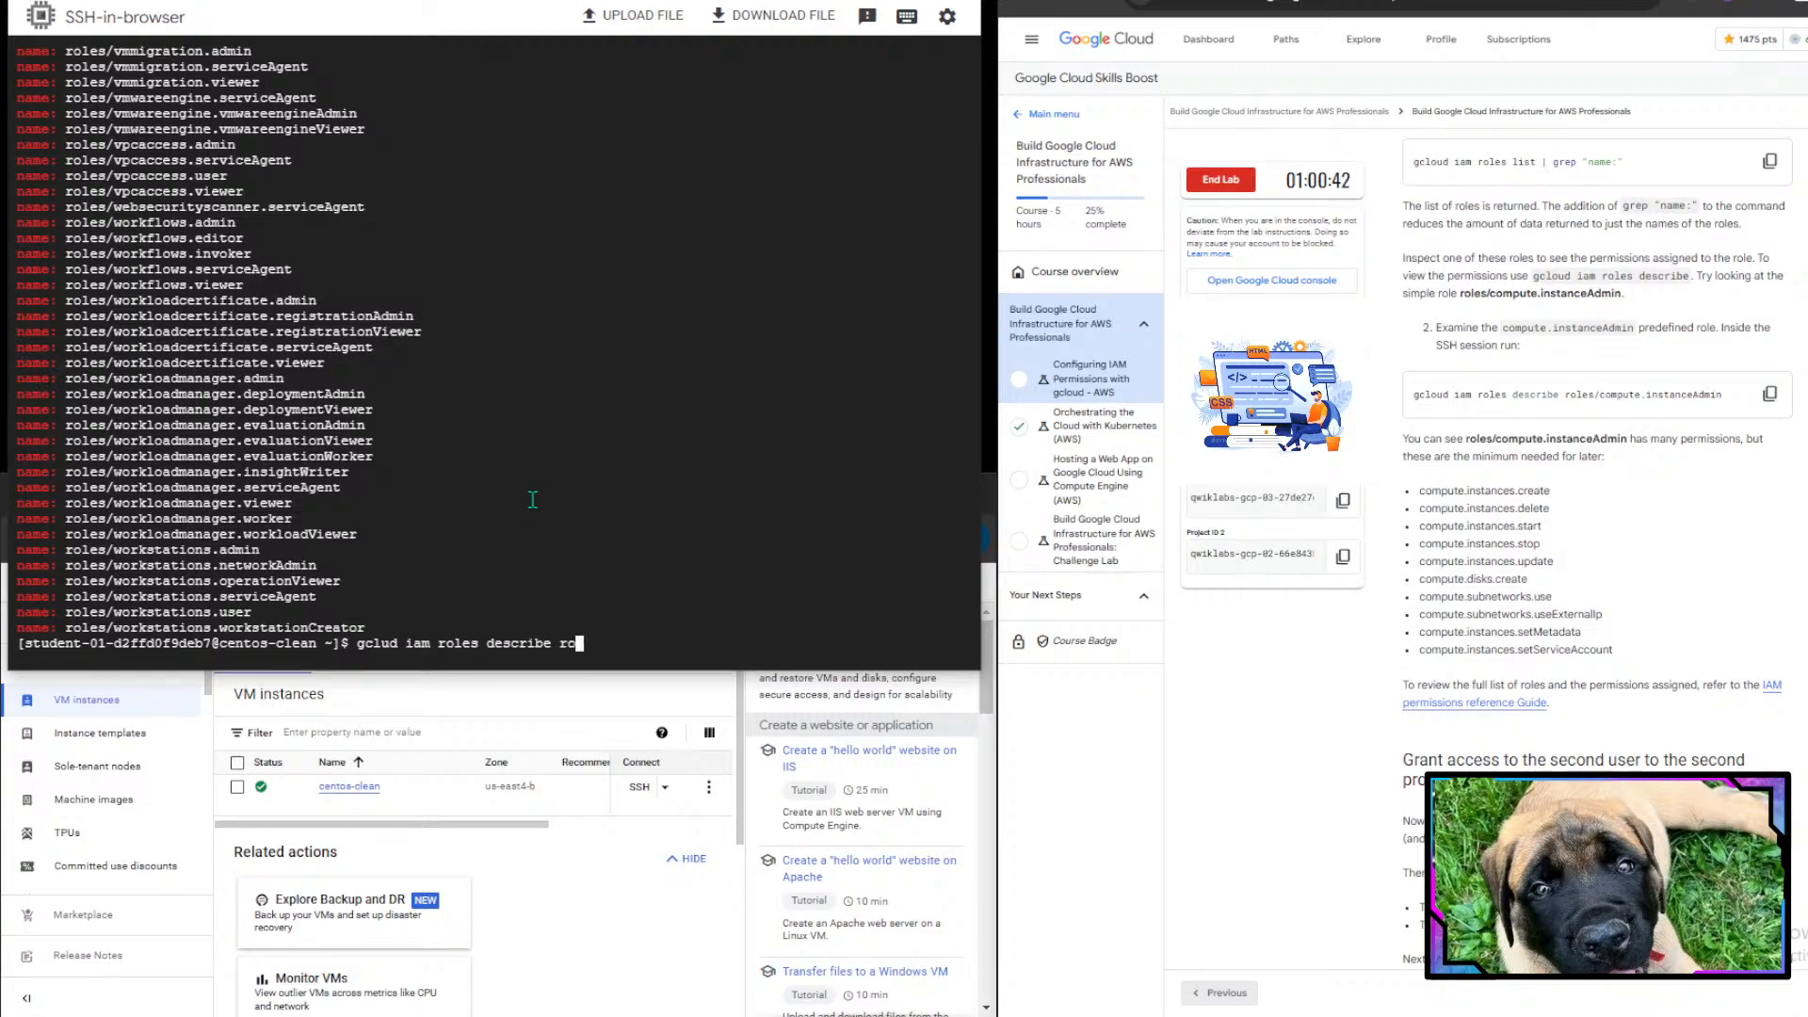
pyautogui.write('compute.instanceAdmin')
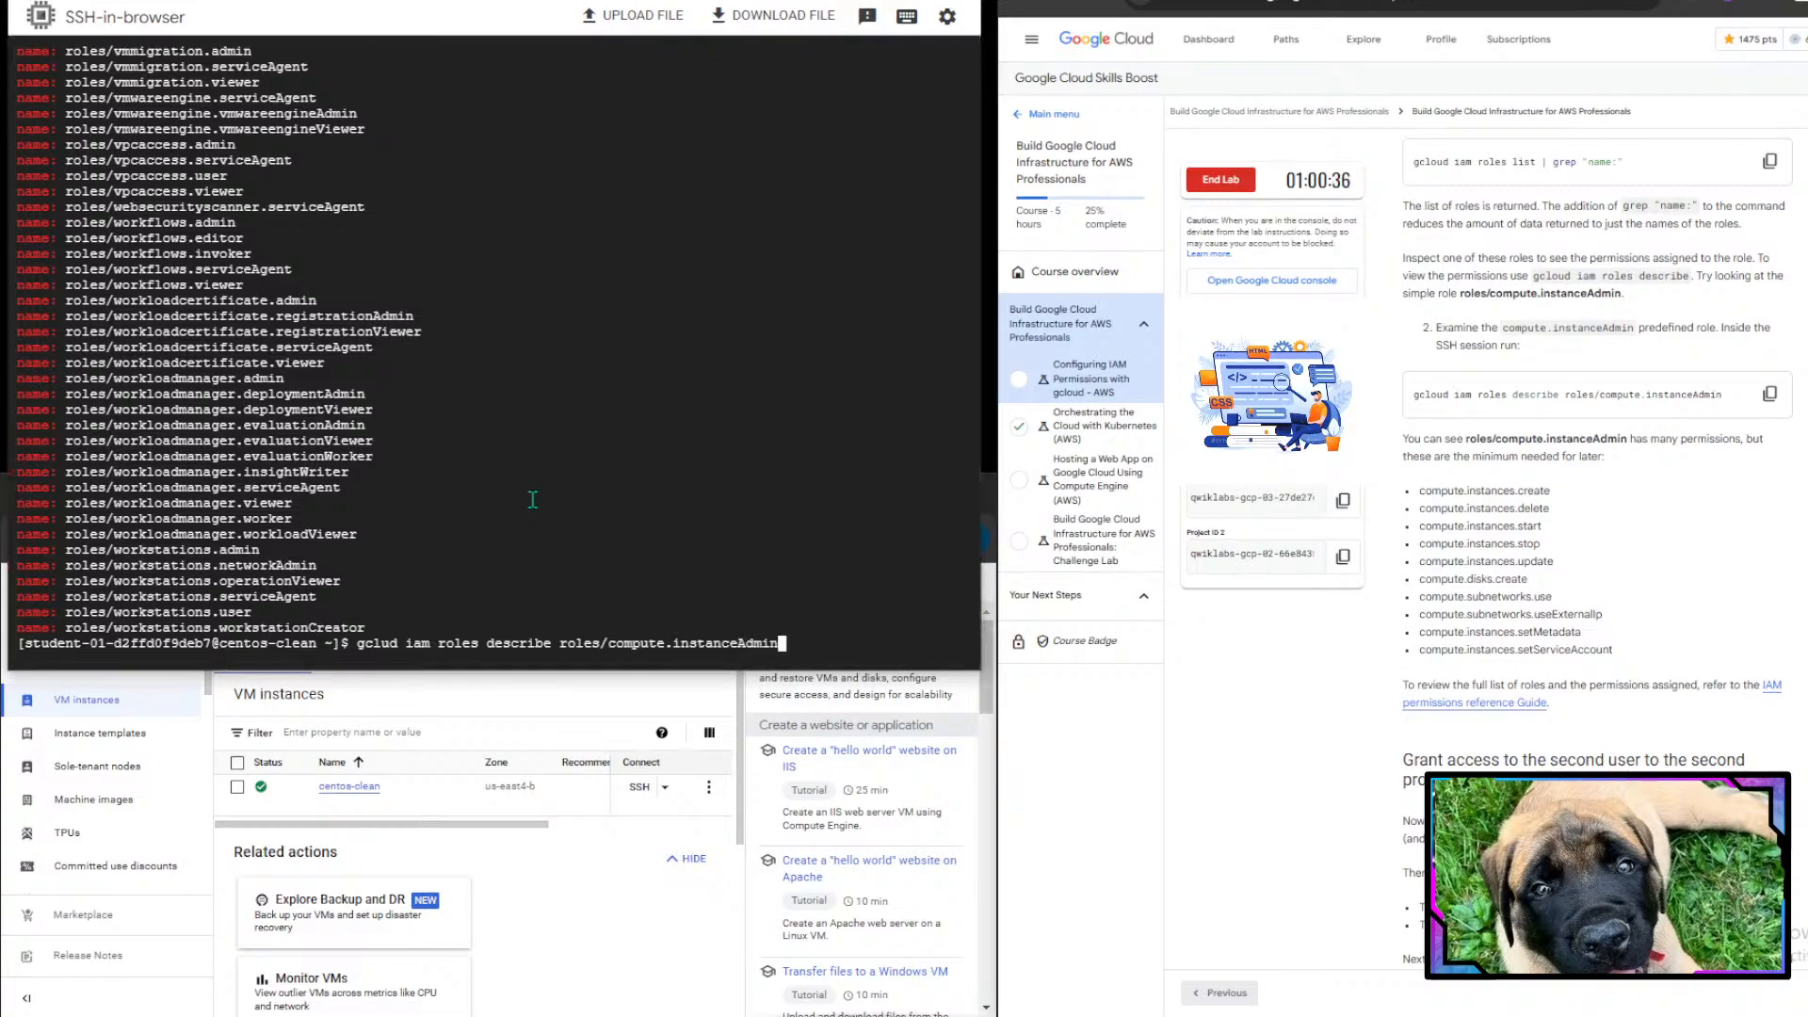
pyautogui.press('Return')
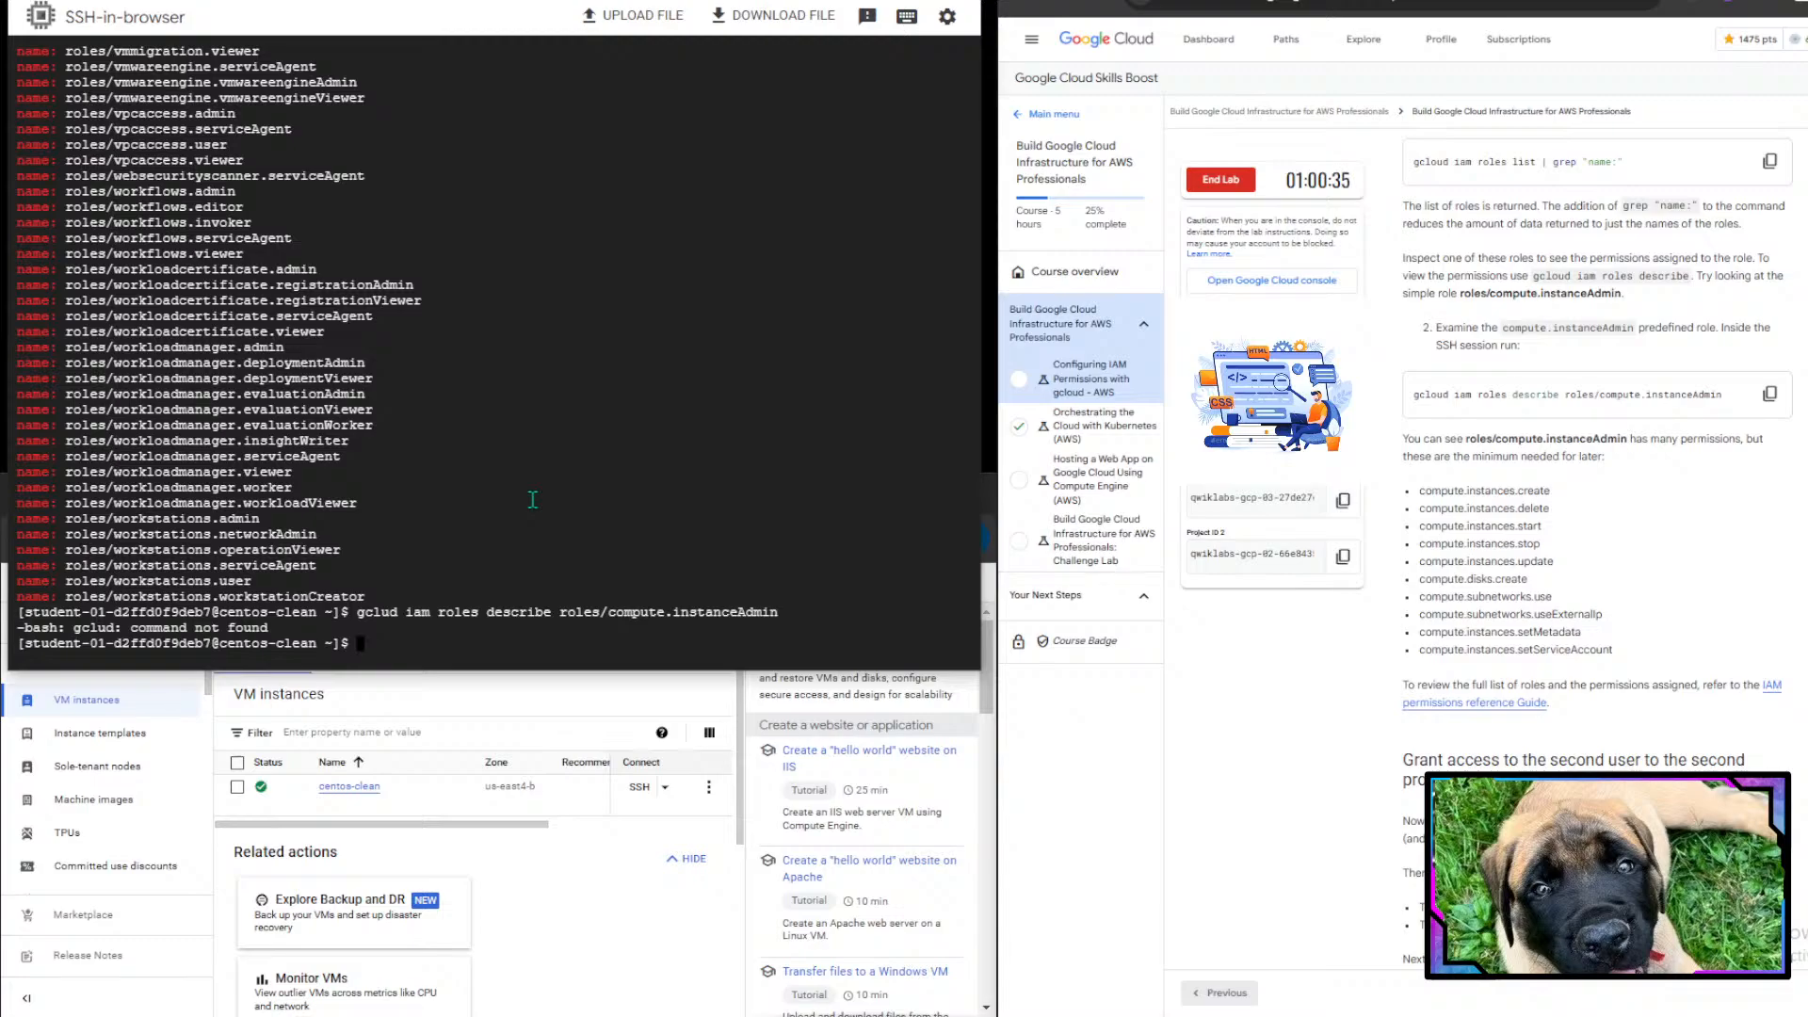
pyautogui.press('Up')
pyautogui.press('Left')
pyautogui.press('Left')
pyautogui.press('Left')
pyautogui.press('Left')
pyautogui.press('Left')
pyautogui.press('Left')
pyautogui.press('Left')
pyautogui.press('Left')
pyautogui.press('Left')
pyautogui.press('Left')
pyautogui.press('Left')
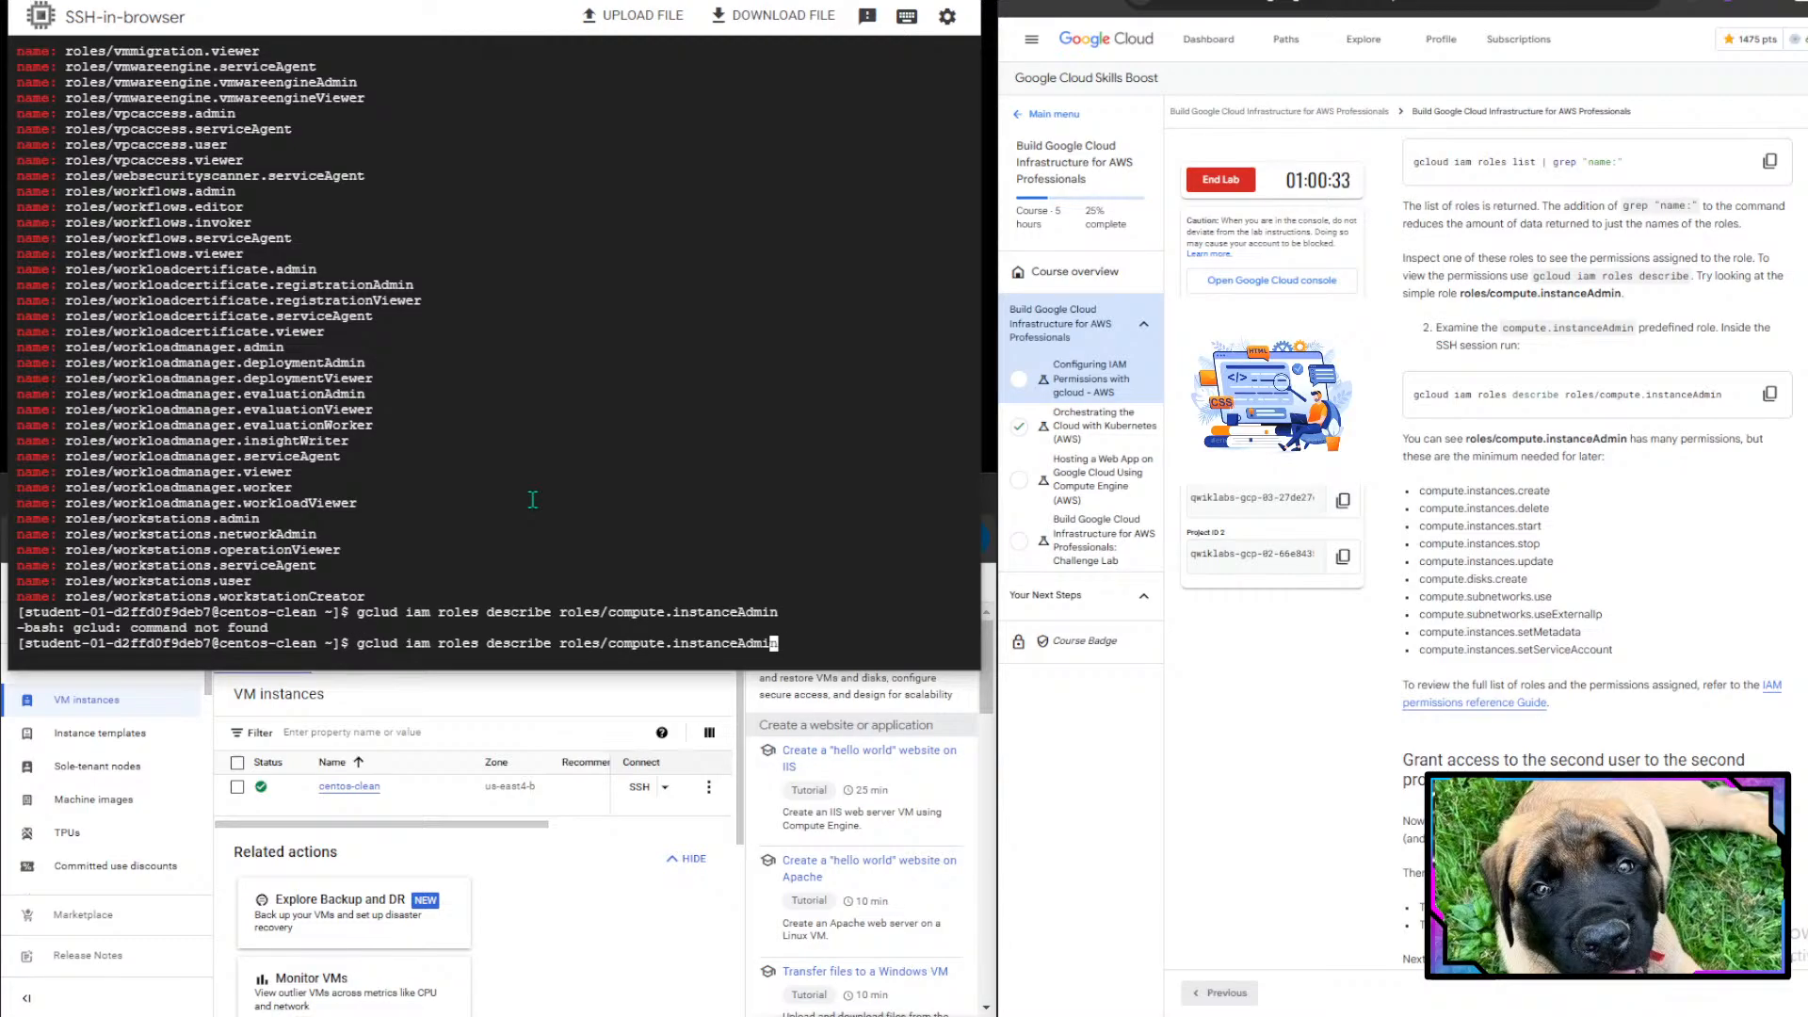
pyautogui.press('Left')
pyautogui.press('Left')
pyautogui.press('Left')
pyautogui.press('Left')
pyautogui.press('Left')
pyautogui.press('Left')
pyautogui.press('Left')
pyautogui.press('Left')
pyautogui.press('Left')
pyautogui.press('Left')
pyautogui.press('Left')
pyautogui.press('Left')
pyautogui.press('Left')
pyautogui.press('Left')
pyautogui.press('Left')
pyautogui.press('Left')
pyautogui.press('Left')
pyautogui.press('Left')
pyautogui.press('Left')
pyautogui.press('Left')
pyautogui.press('Right')
pyautogui.press('Right')
pyautogui.press('Right')
pyautogui.write('o')
pyautogui.press('Return')
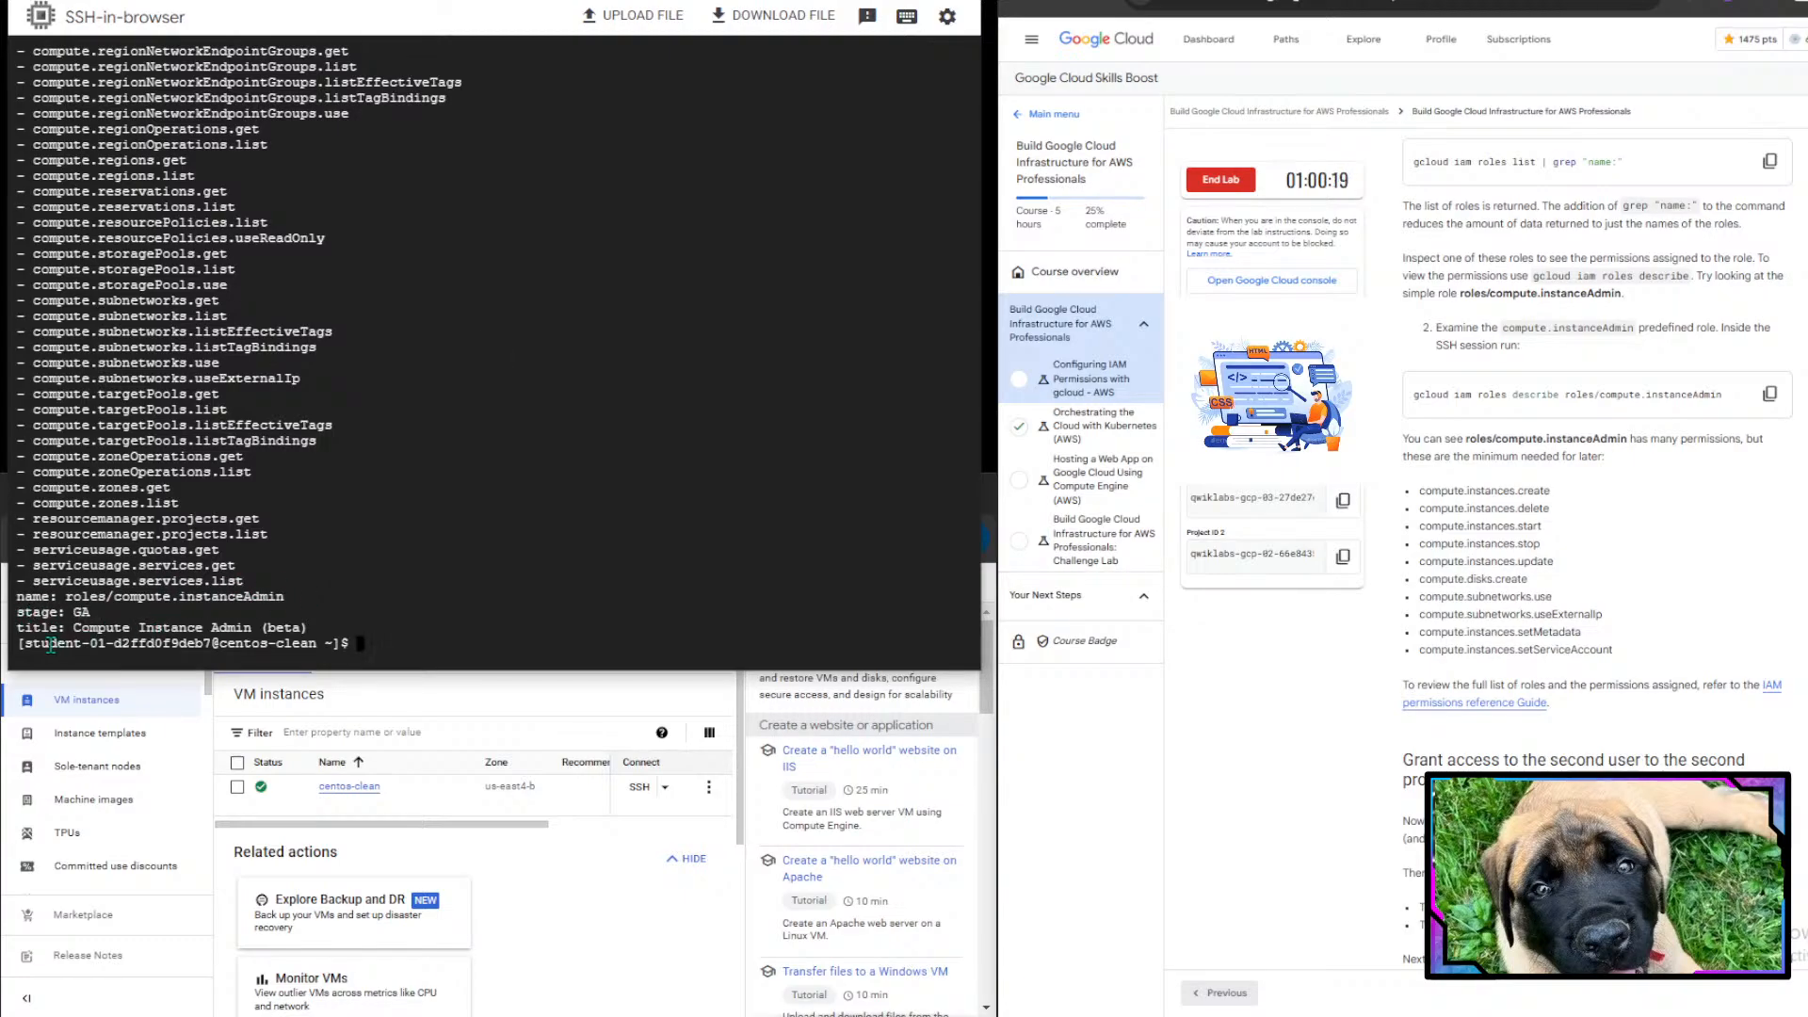
# - Scroll through the Compute Instance Admin permission list and compare it with the minimum permissions listed in the lab instructions
pyautogui.scroll(10, 388, 393)
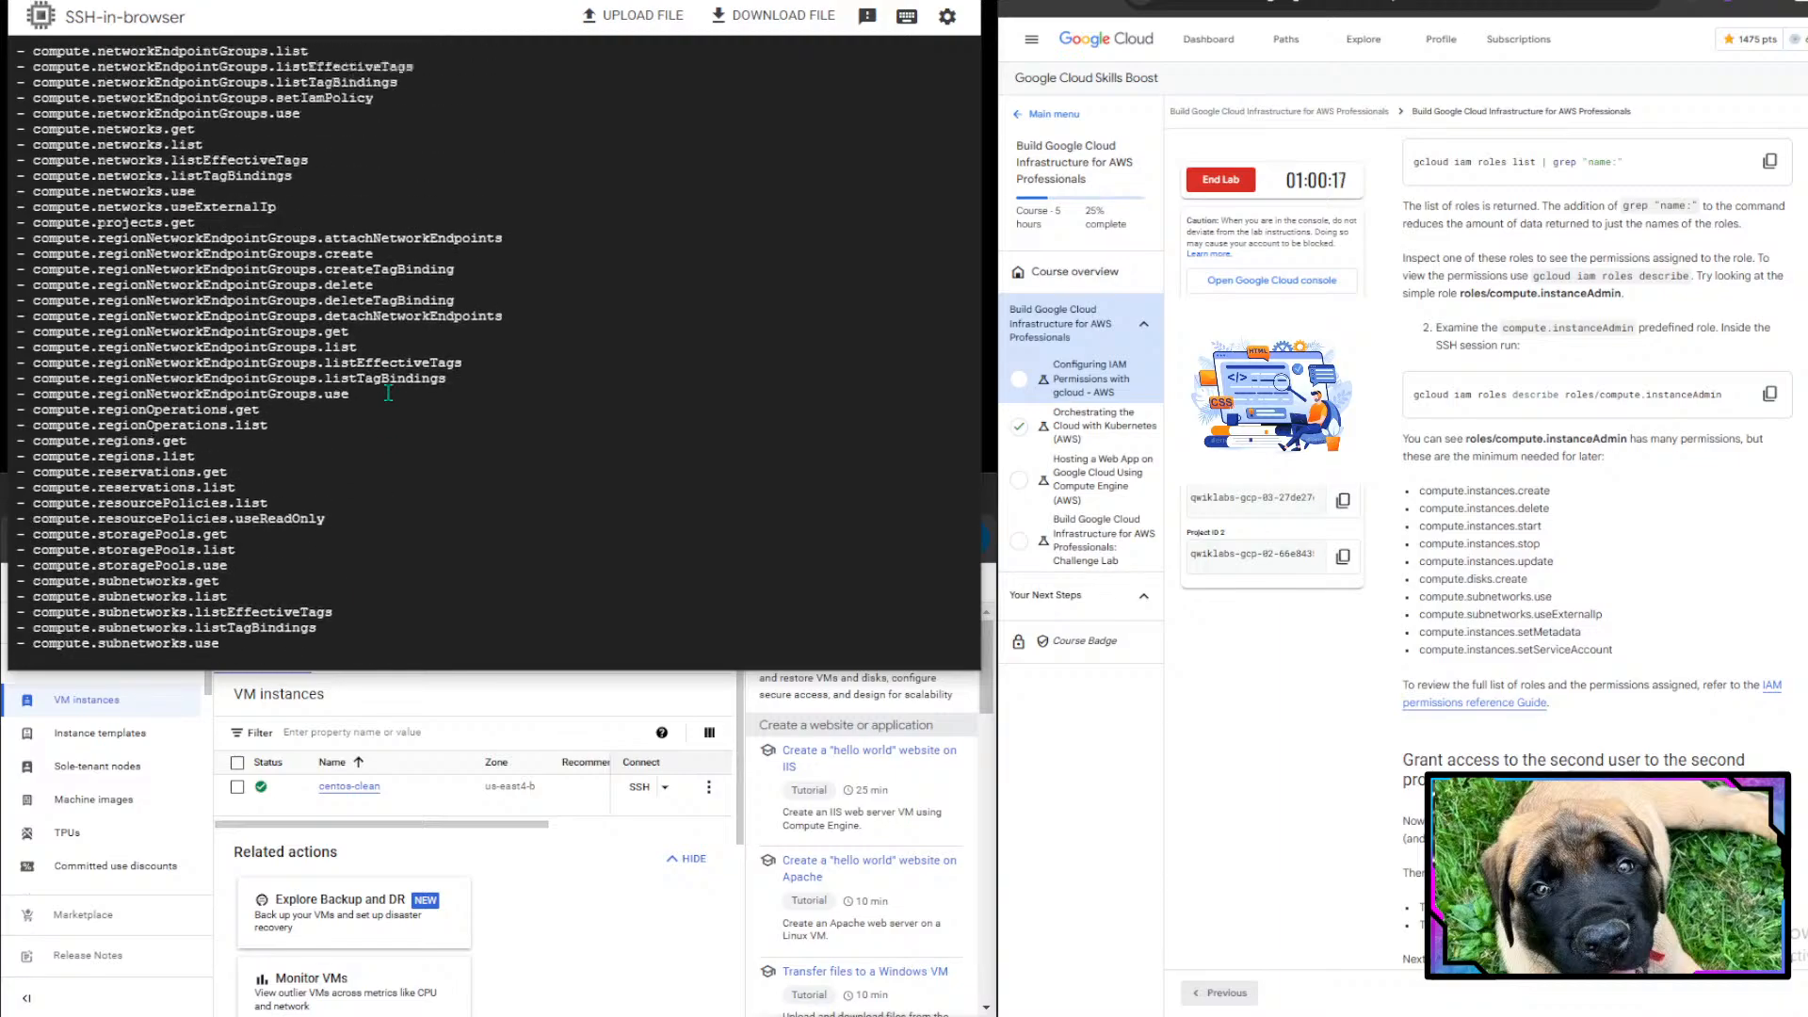
pyautogui.scroll(15, 388, 392)
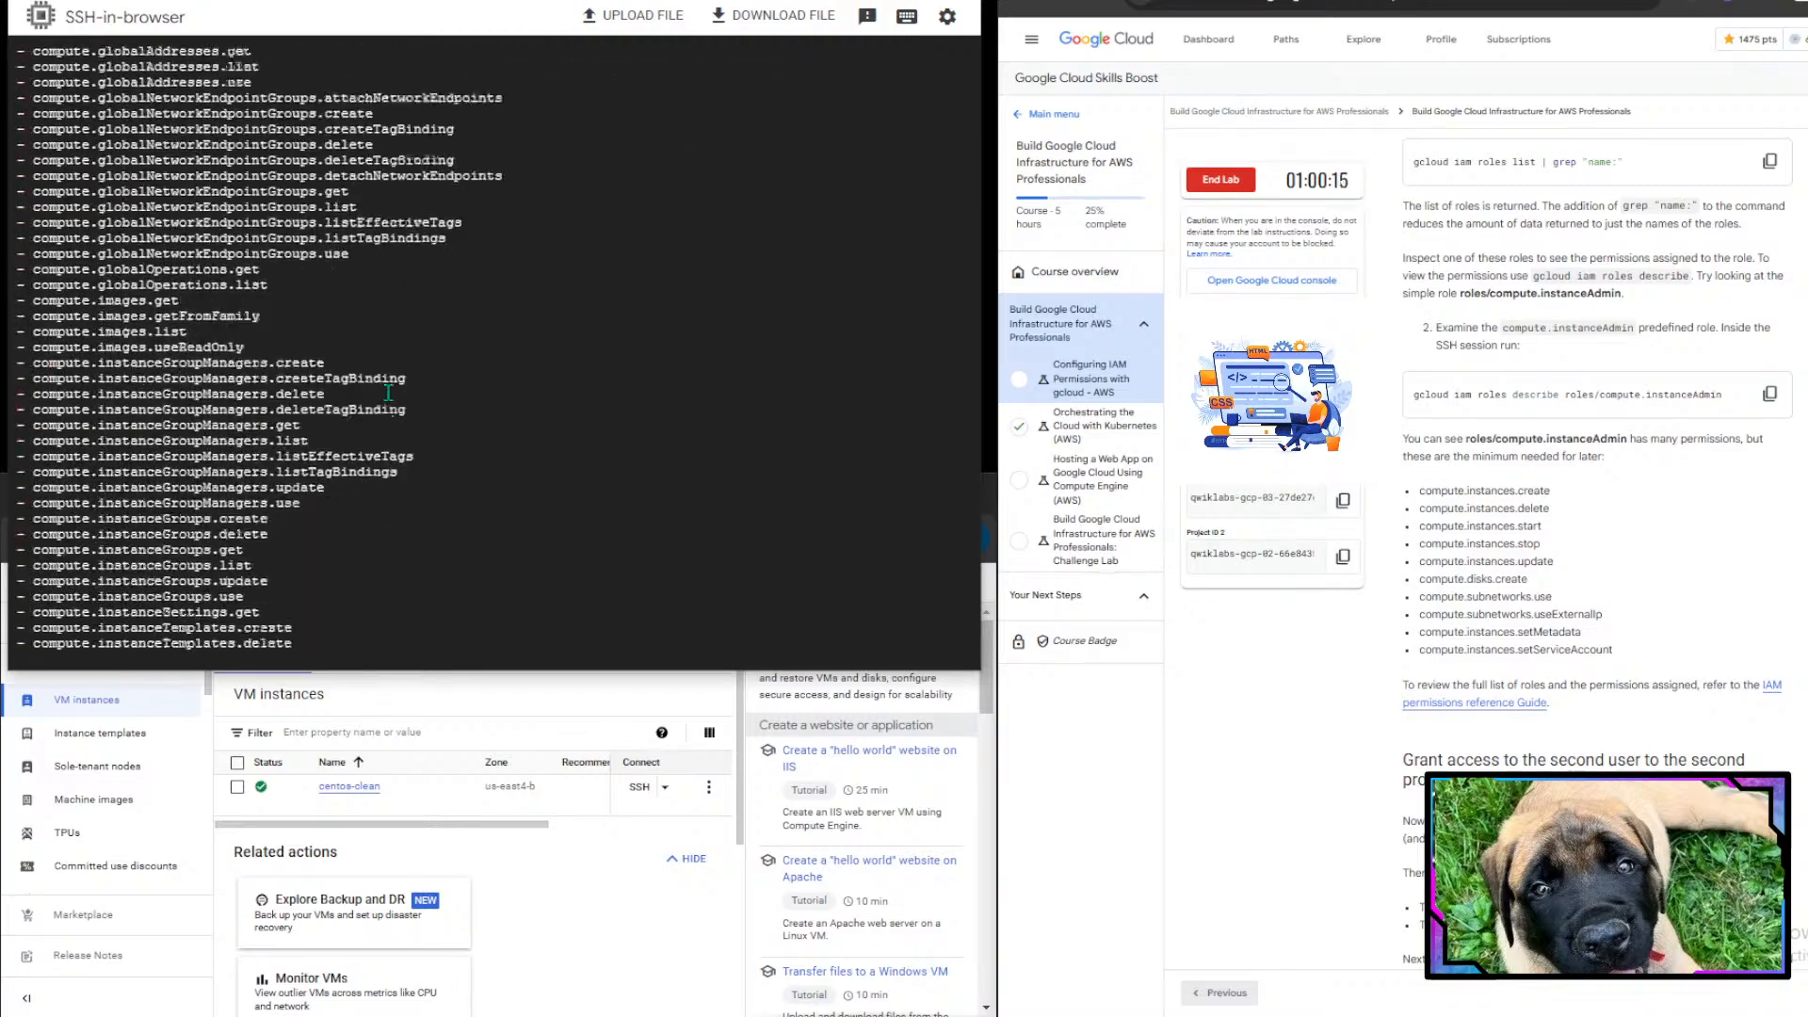
pyautogui.scroll(-4, 387, 392)
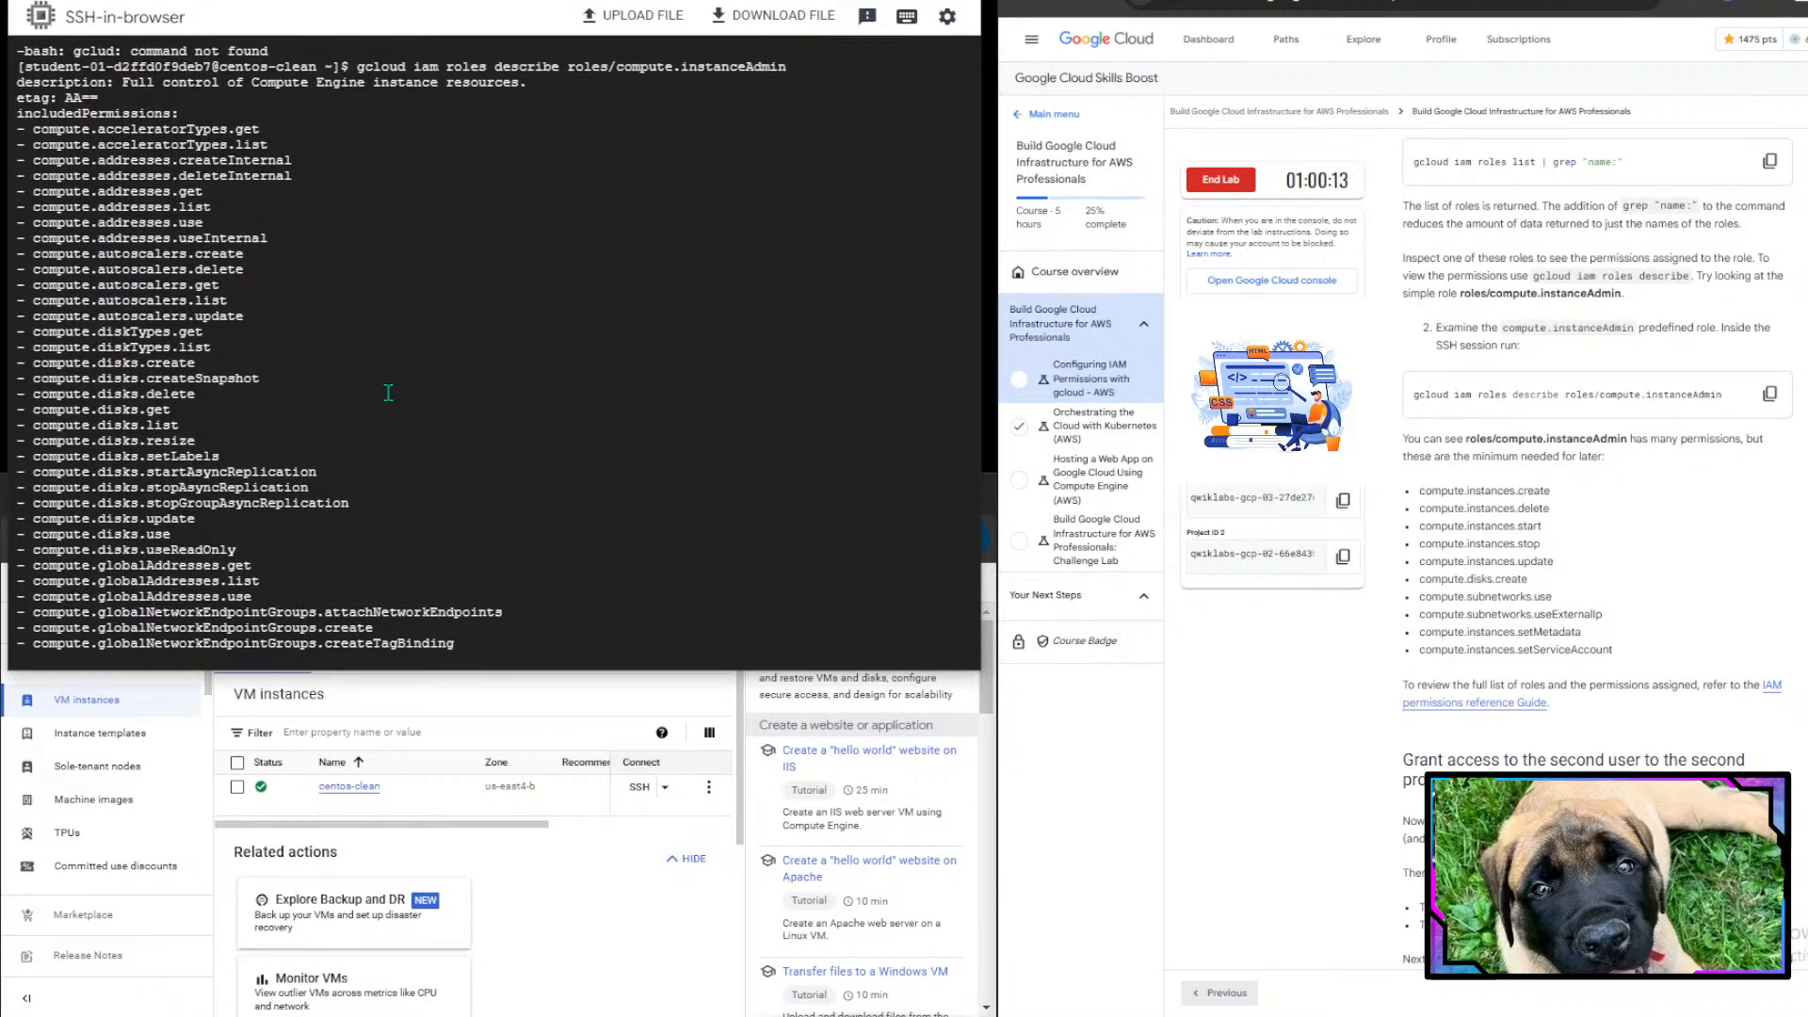
pyautogui.scroll(-20, 387, 392)
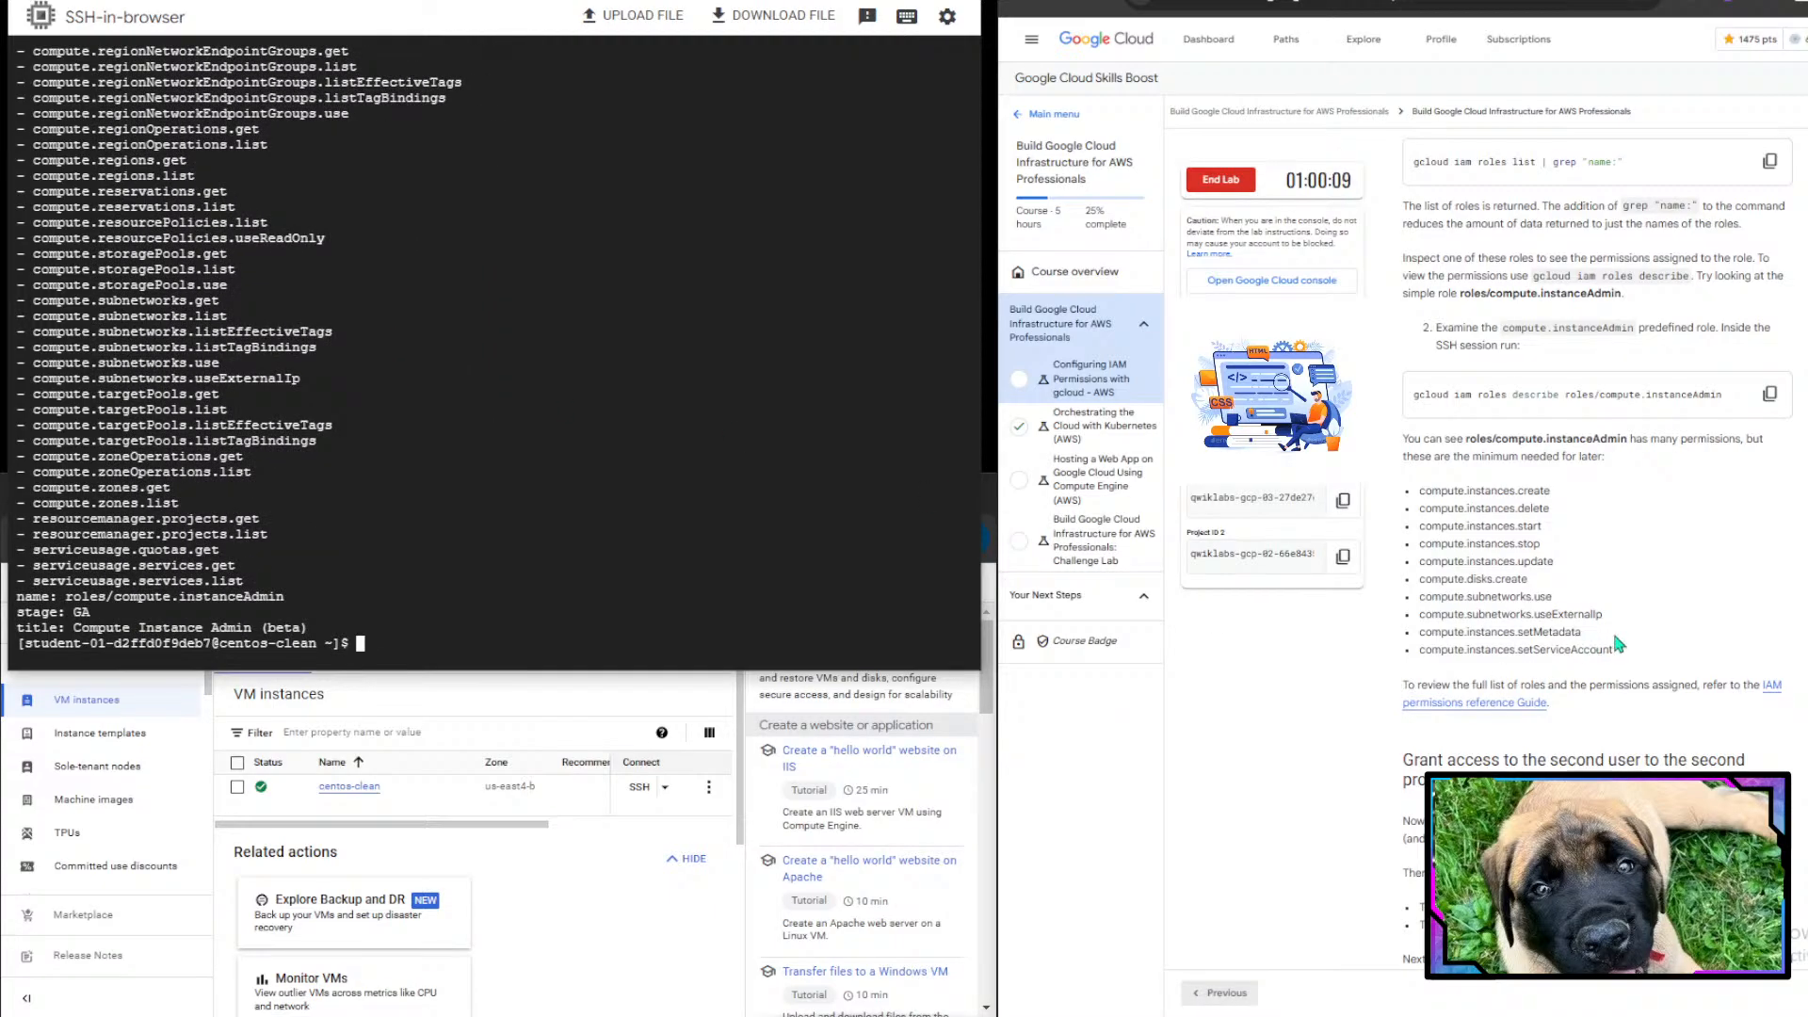
pyautogui.scroll(-1, 1616, 642)
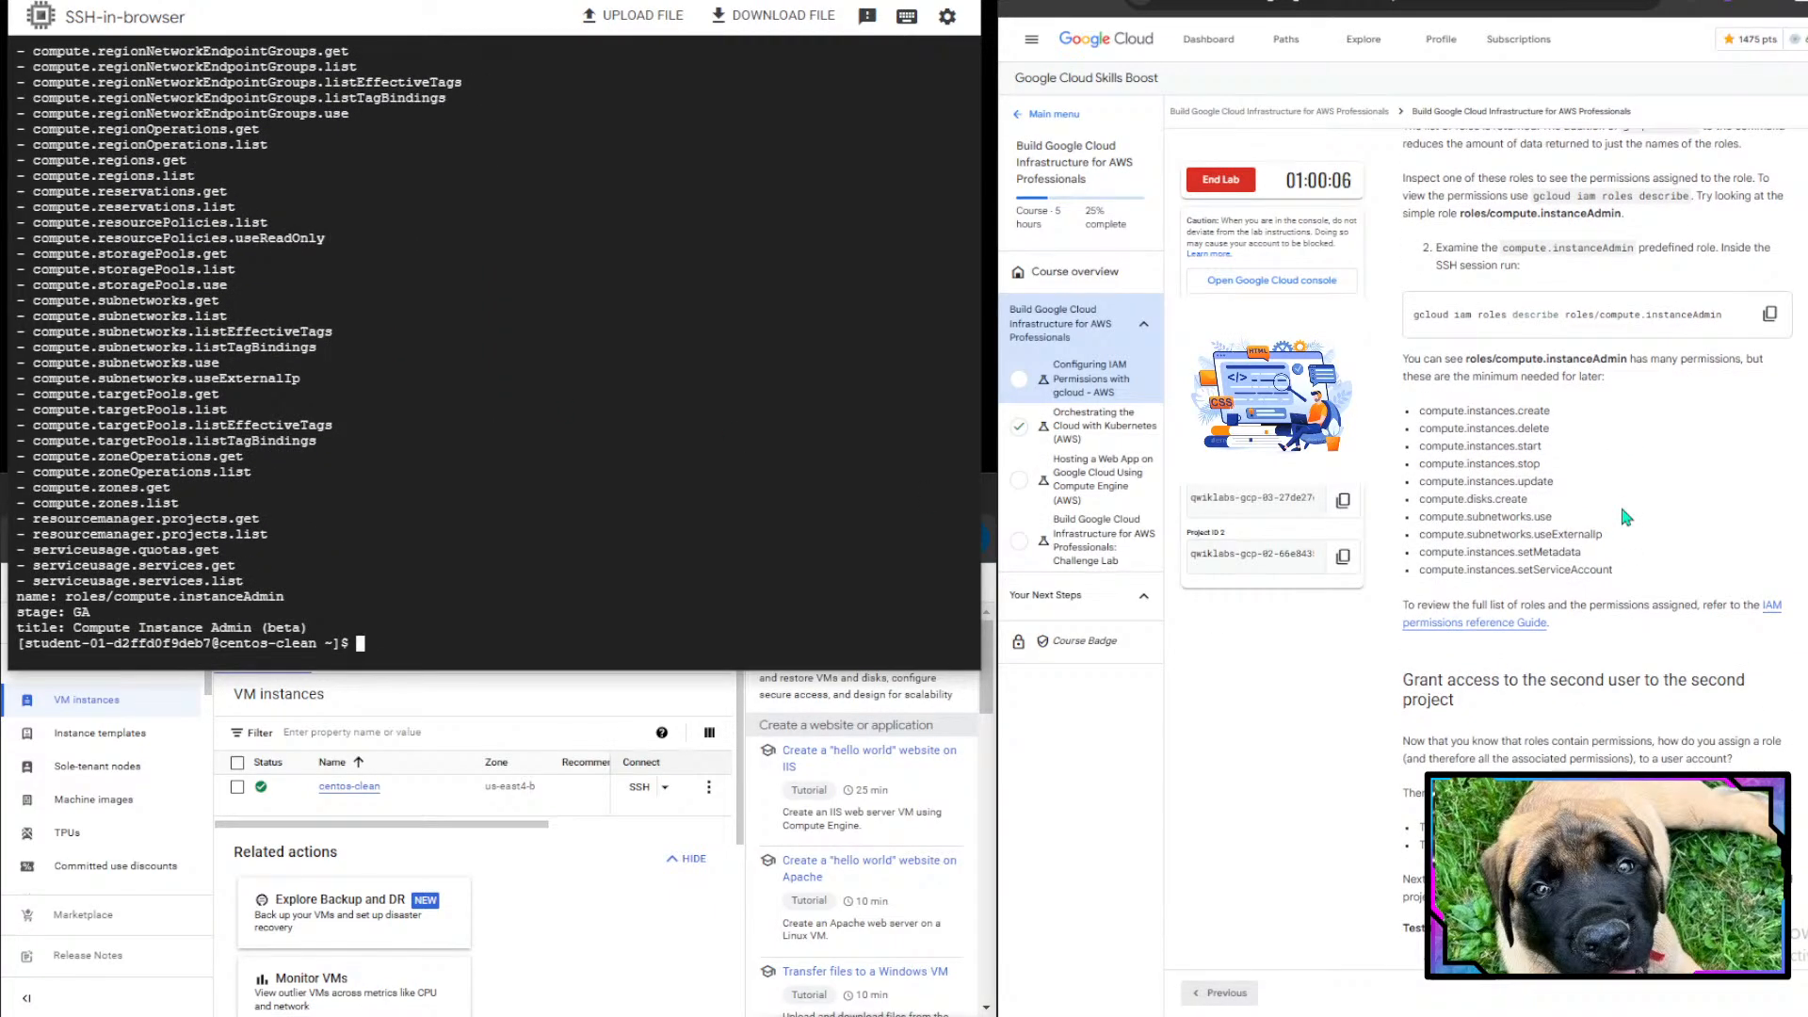
pyautogui.scroll(-1, 1626, 516)
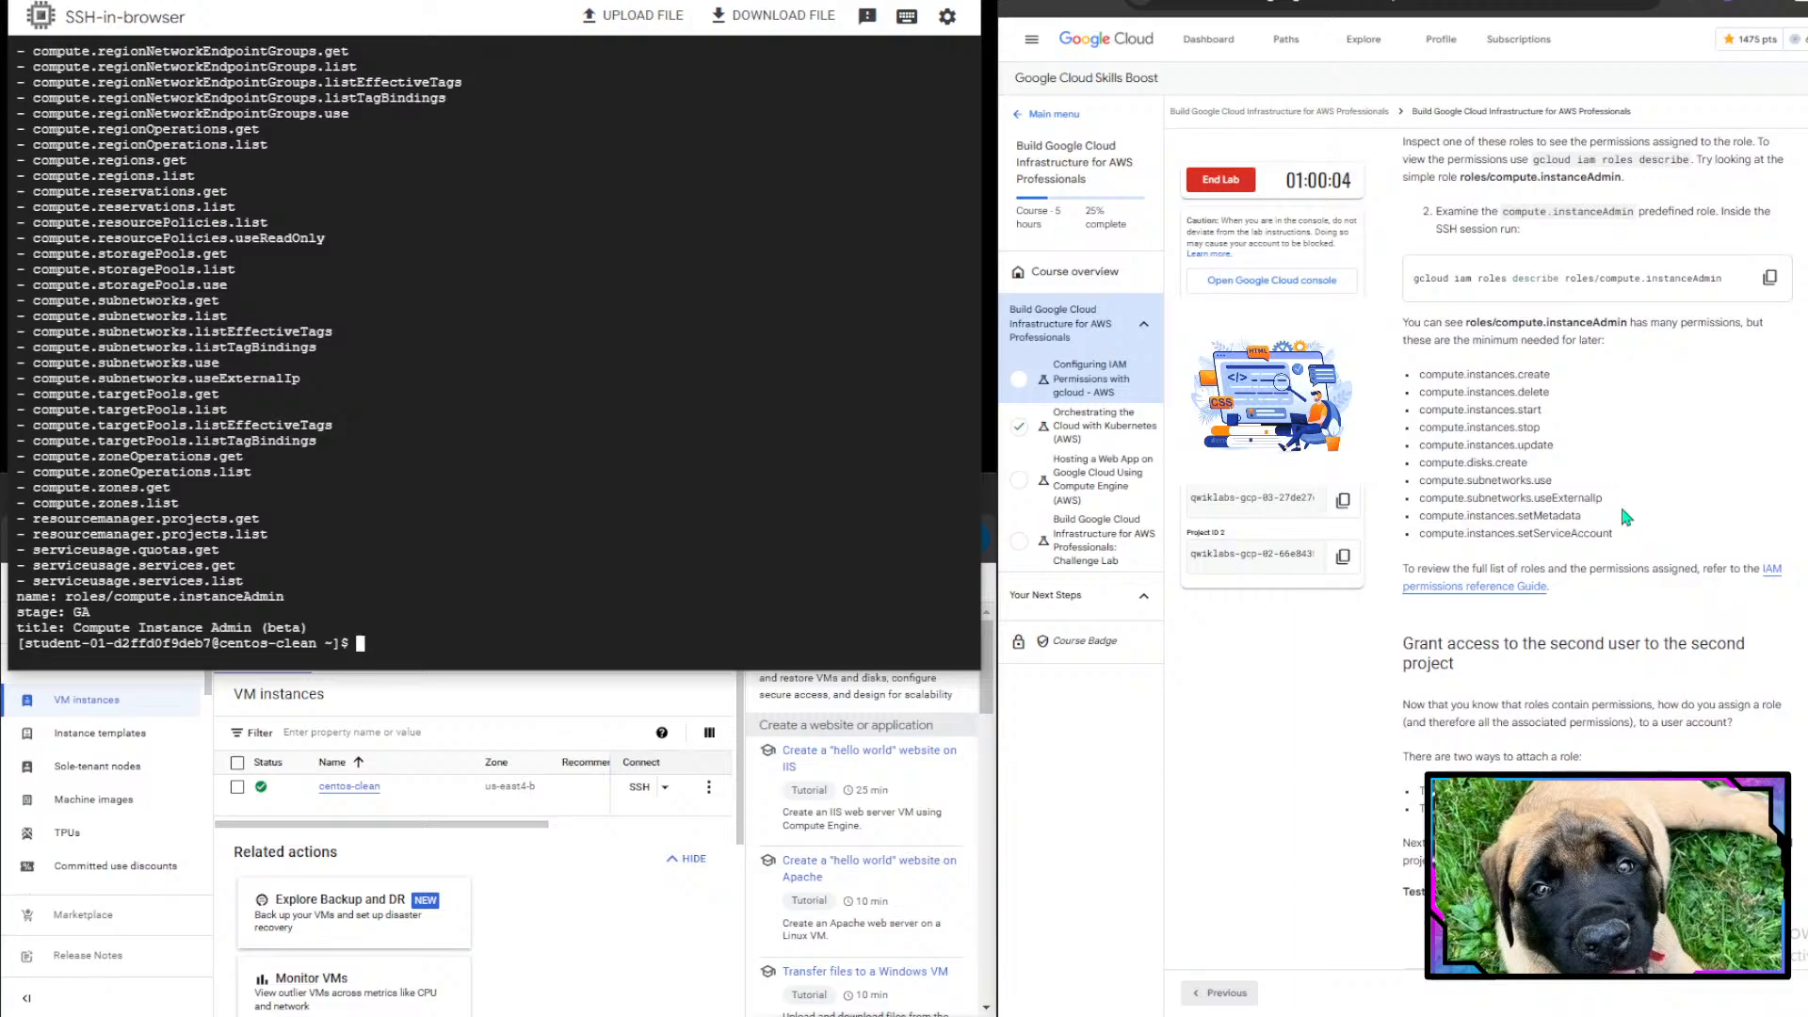
pyautogui.moveTo(1464, 321); pyautogui.dragTo(1727, 323)
pyautogui.click(1738, 325)
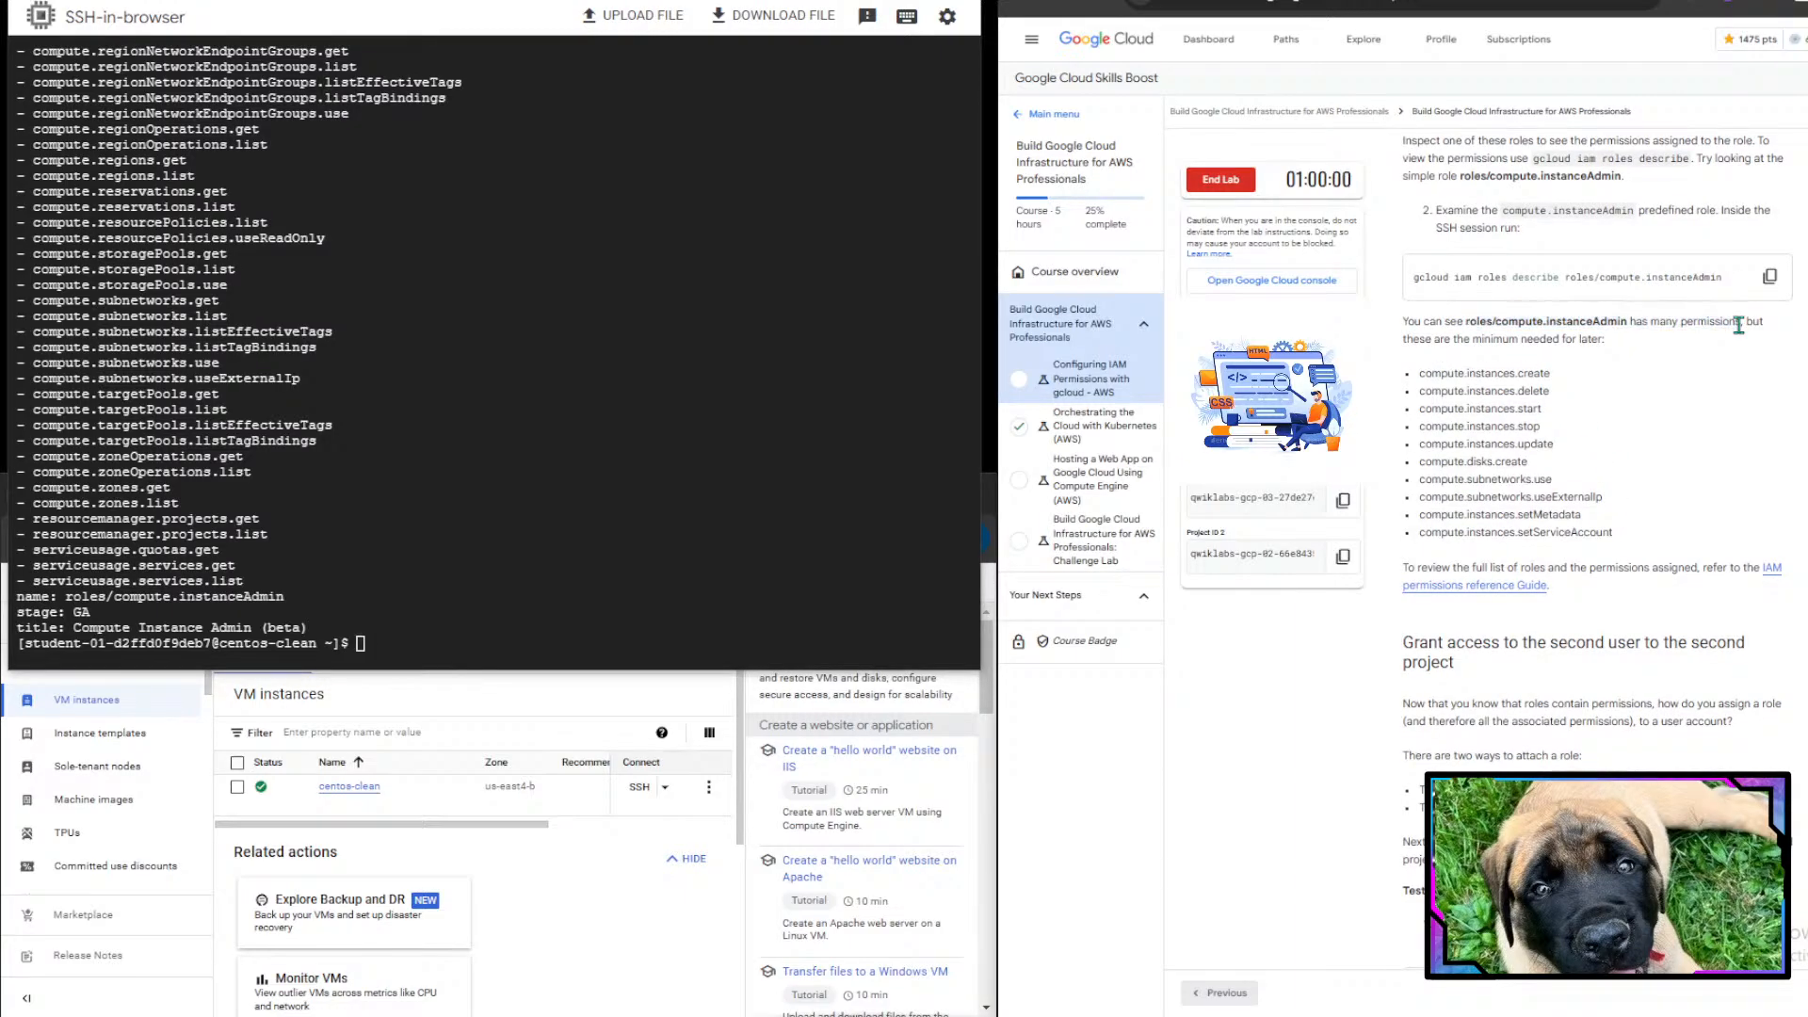
pyautogui.moveTo(1403, 339); pyautogui.dragTo(1598, 339)
pyautogui.doubleClick(1598, 340)
pyautogui.click(1673, 496)
pyautogui.scroll(-1, 1674, 497)
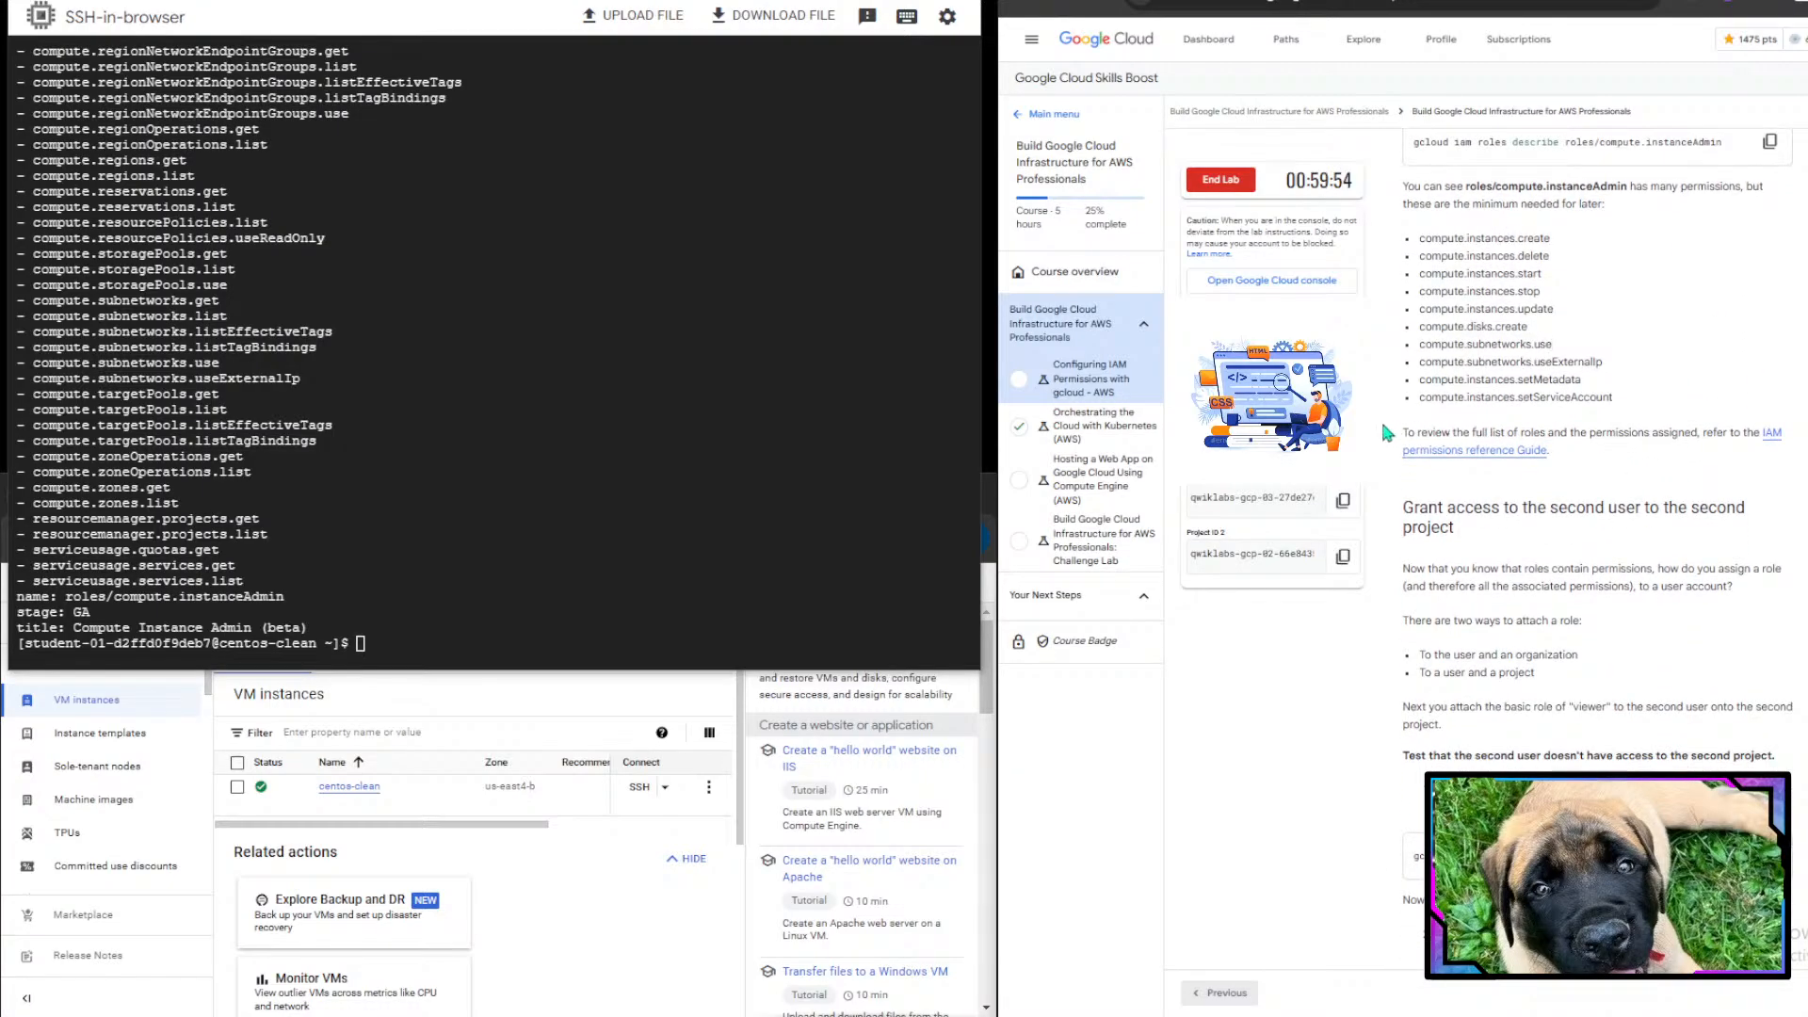
pyautogui.moveTo(1395, 239); pyautogui.dragTo(1610, 399)
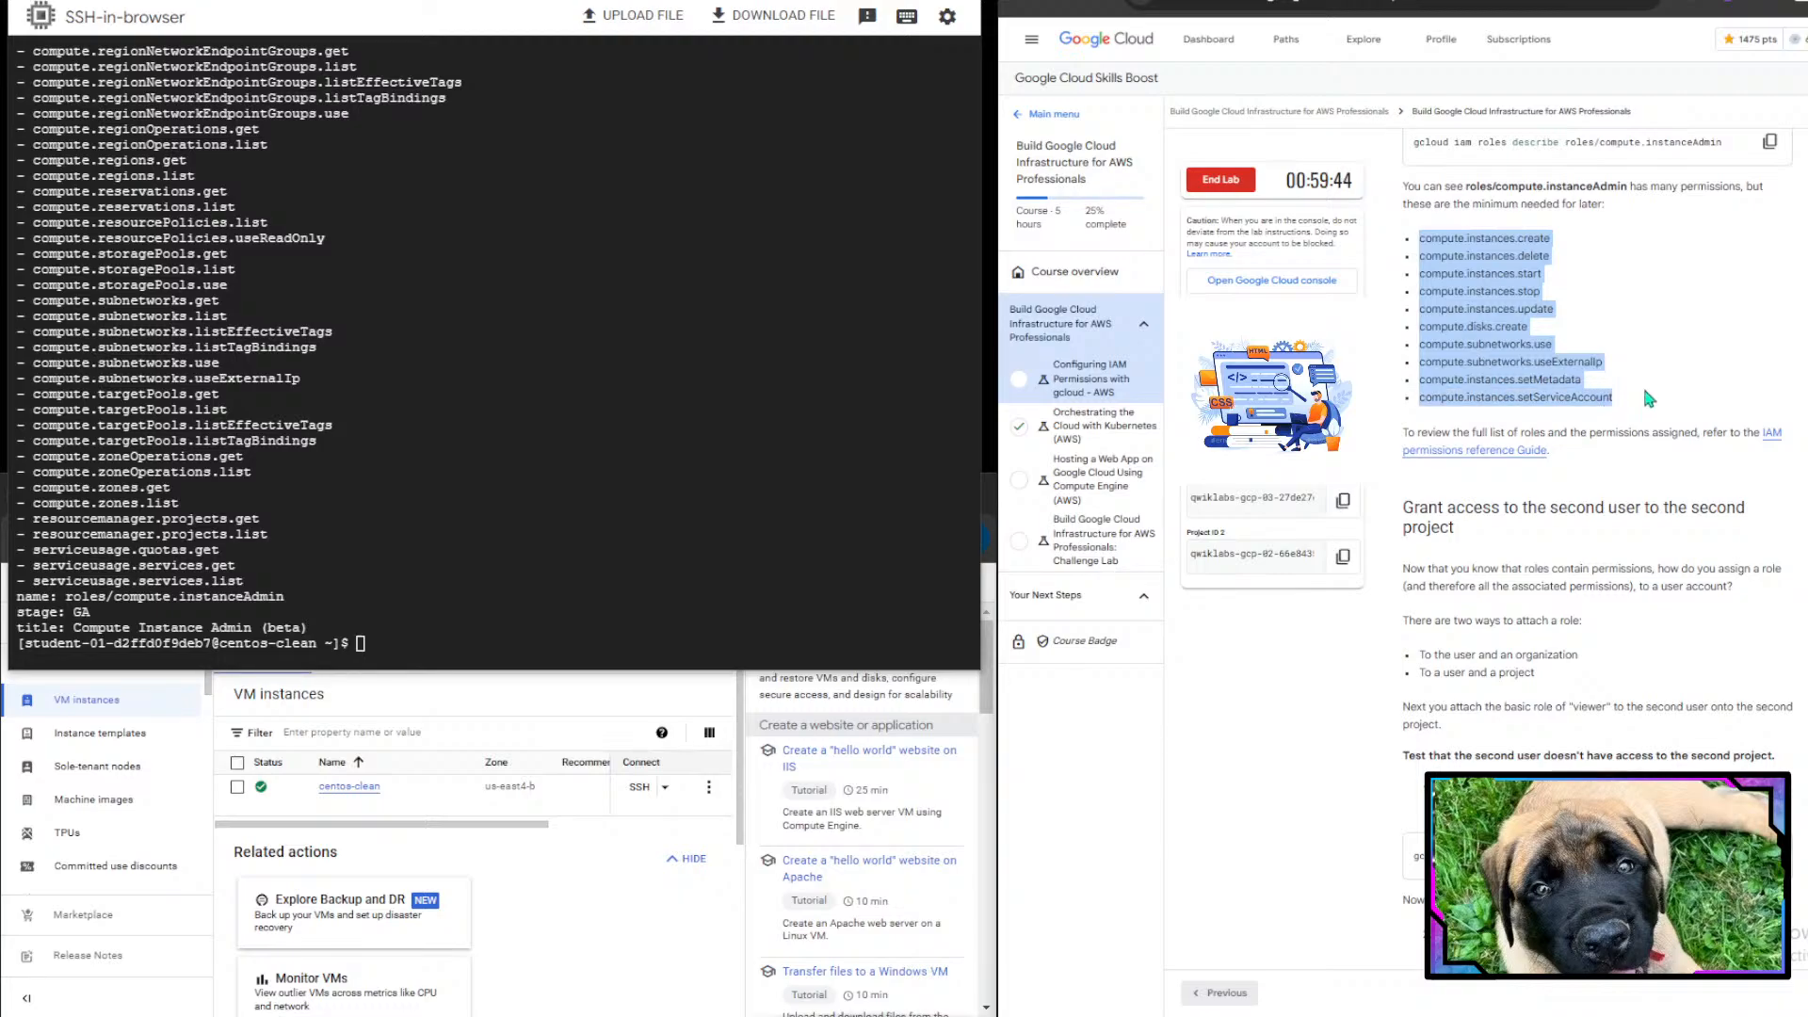
pyautogui.moveTo(1455, 432); pyautogui.dragTo(1535, 452)
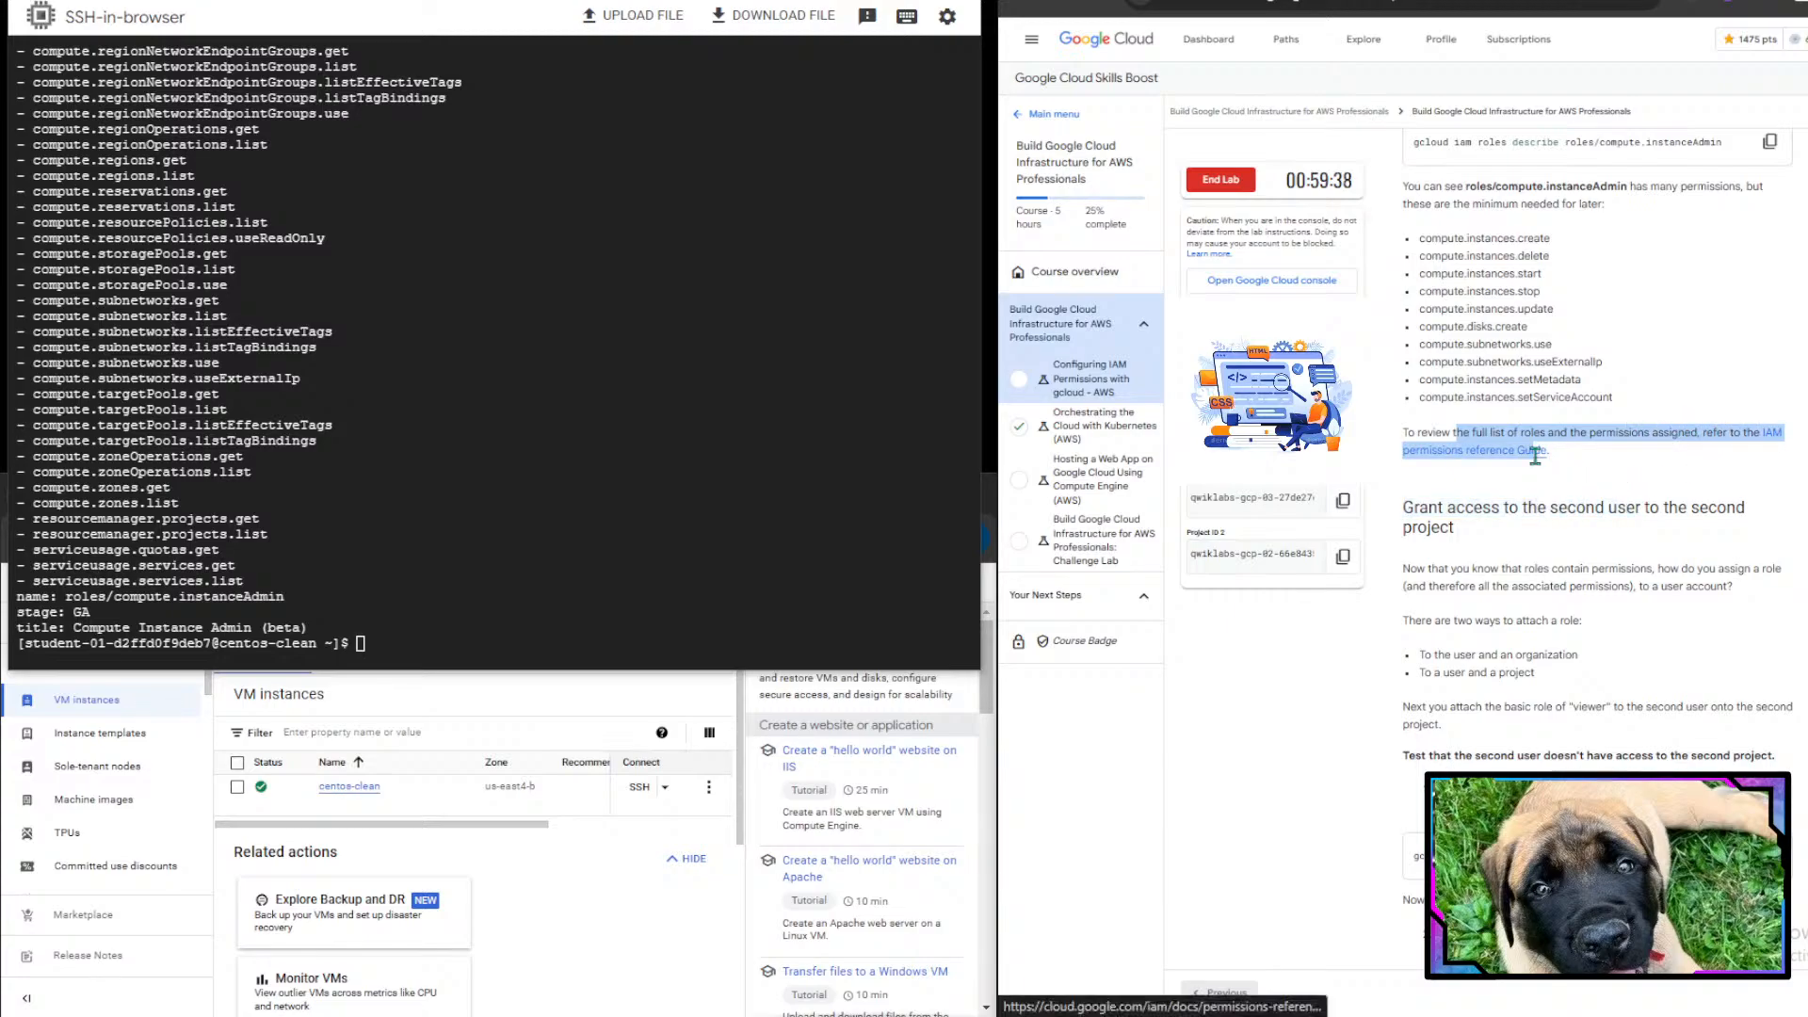
pyautogui.click(1567, 454)
pyautogui.scroll(-4, 1567, 454)
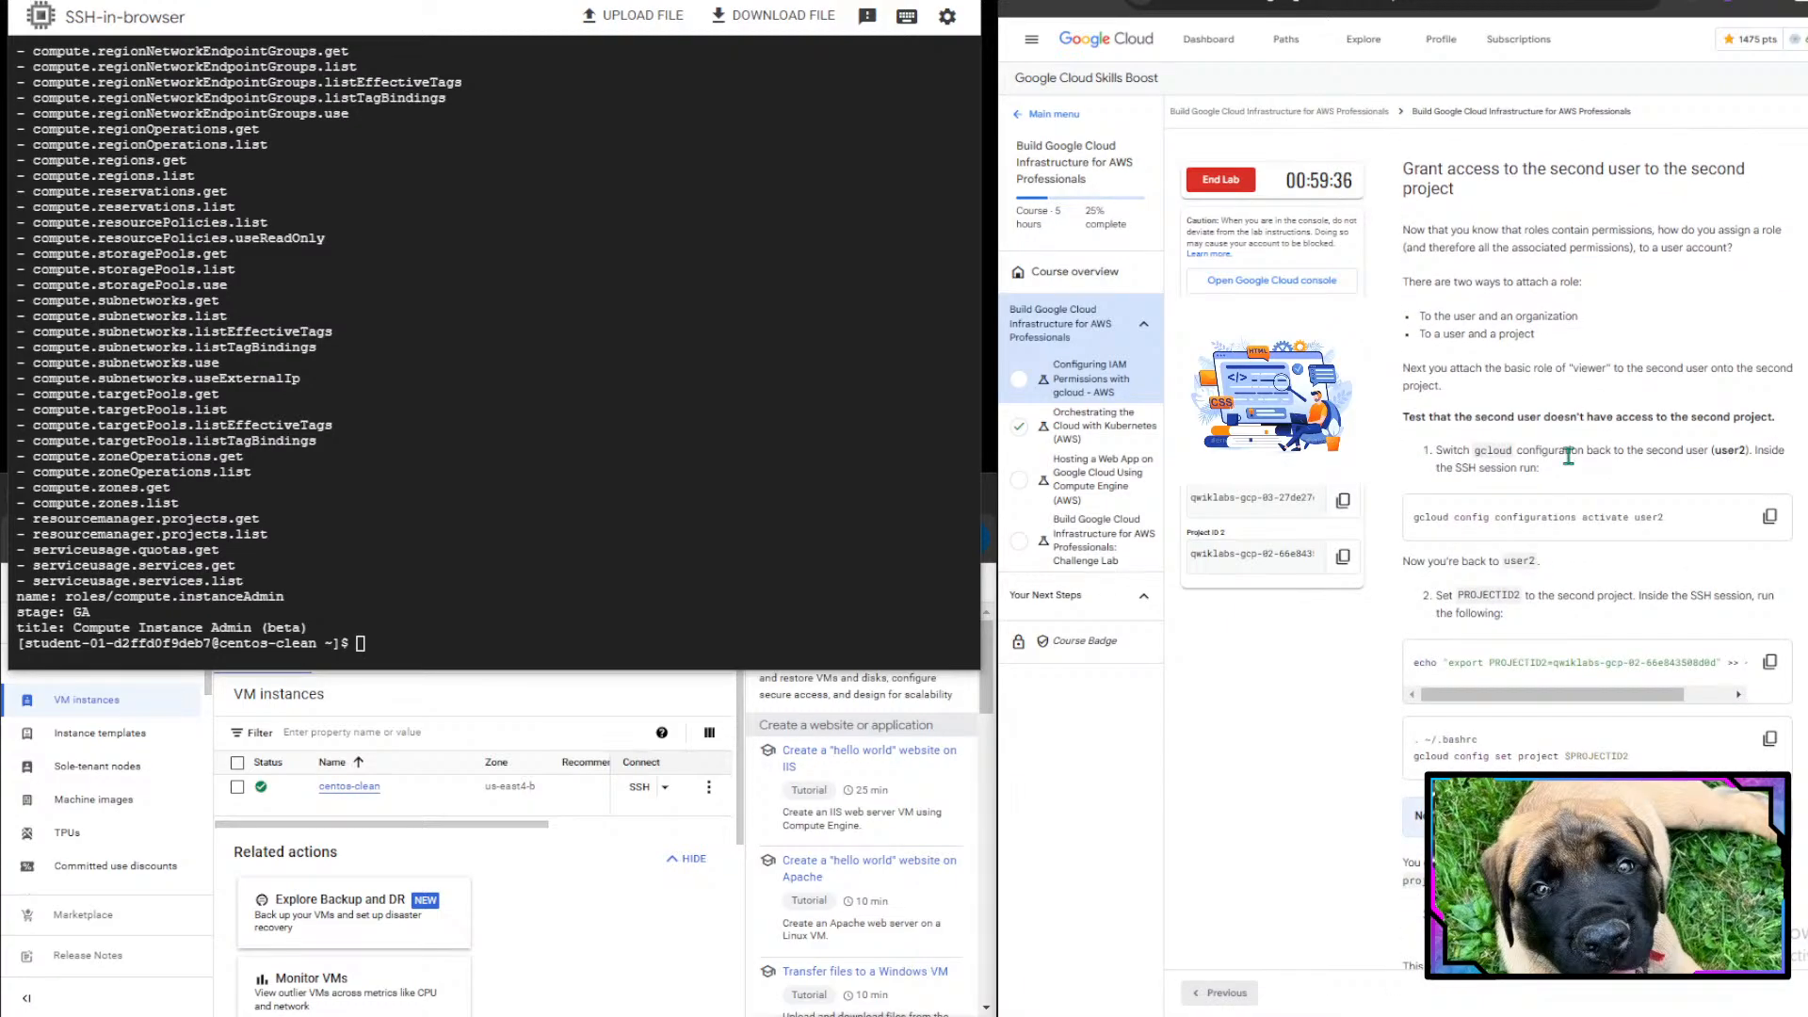
# - Read the instructions for testing that the second user has no access to the second project
pyautogui.moveTo(1402, 176); pyautogui.dragTo(1641, 249)
pyautogui.click(1640, 249)
pyautogui.moveTo(1434, 317); pyautogui.dragTo(1582, 311)
pyautogui.click(1582, 311)
pyautogui.moveTo(1420, 330); pyautogui.dragTo(1565, 326)
pyautogui.scroll(-2, 1593, 349)
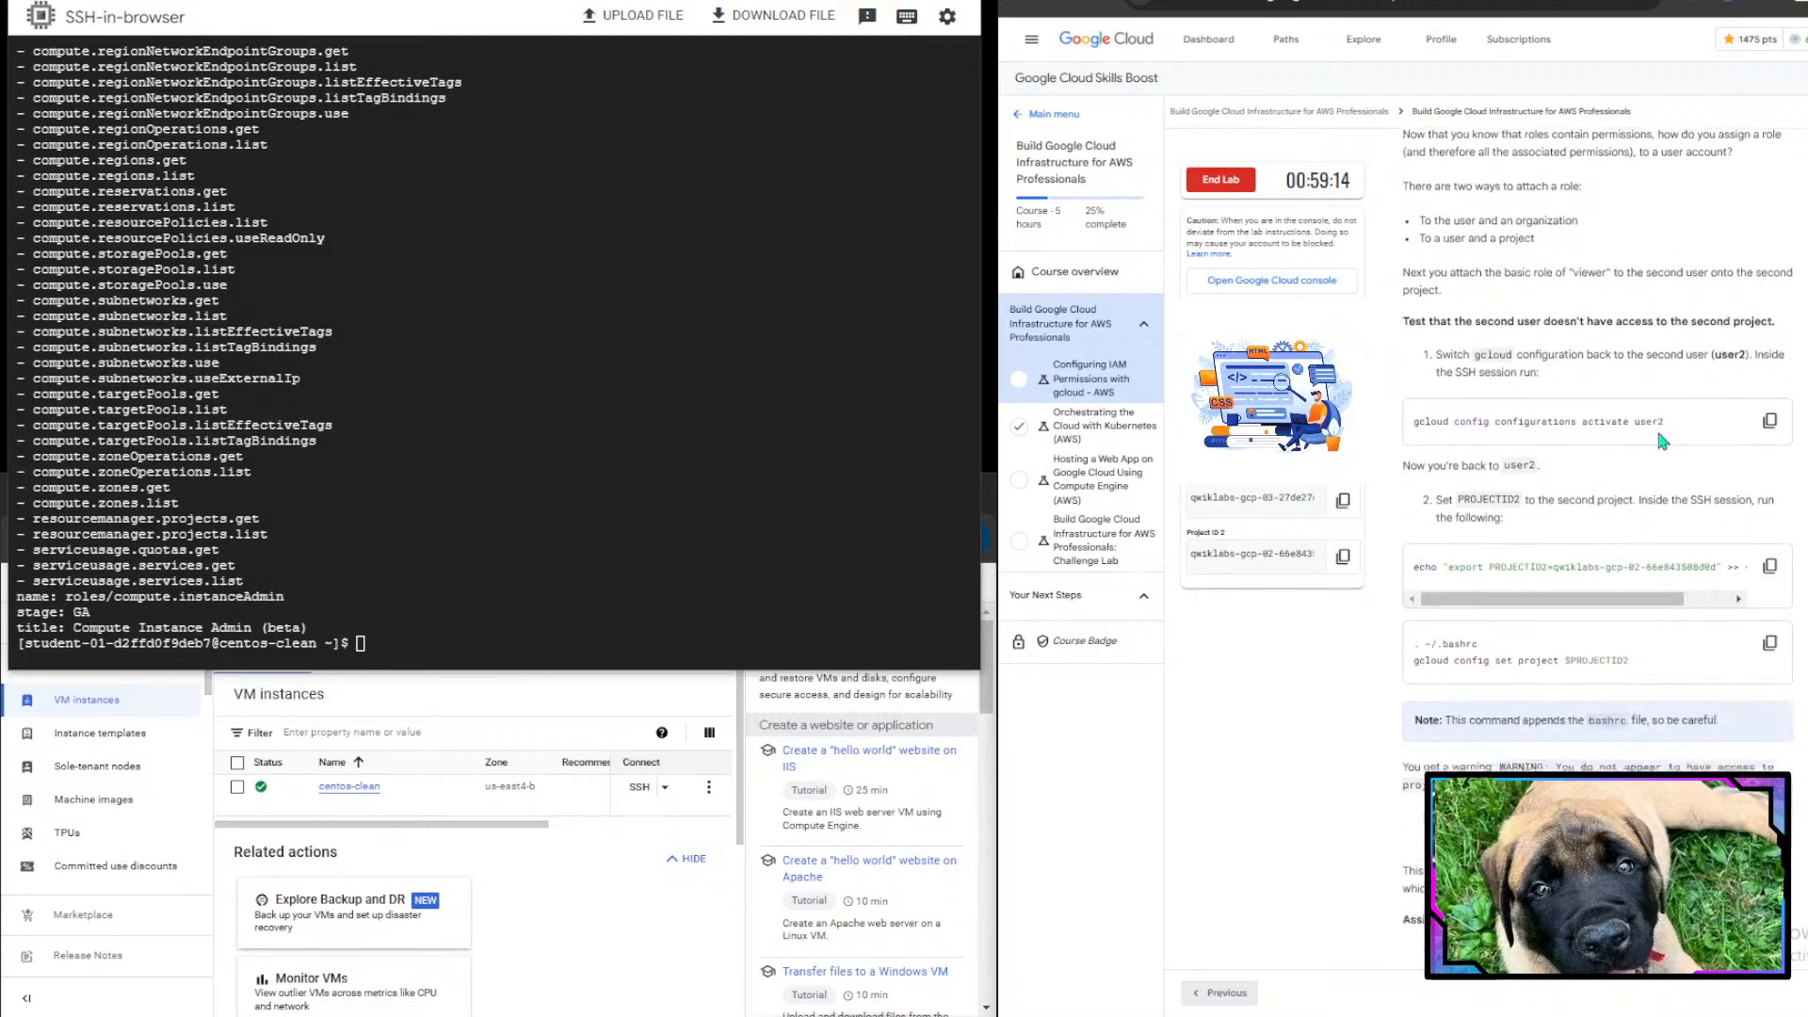
pyautogui.moveTo(1423, 200); pyautogui.dragTo(1709, 204)
pyautogui.click(1718, 313)
pyautogui.scroll(-1, 1722, 570)
pyautogui.scroll(1, 1721, 571)
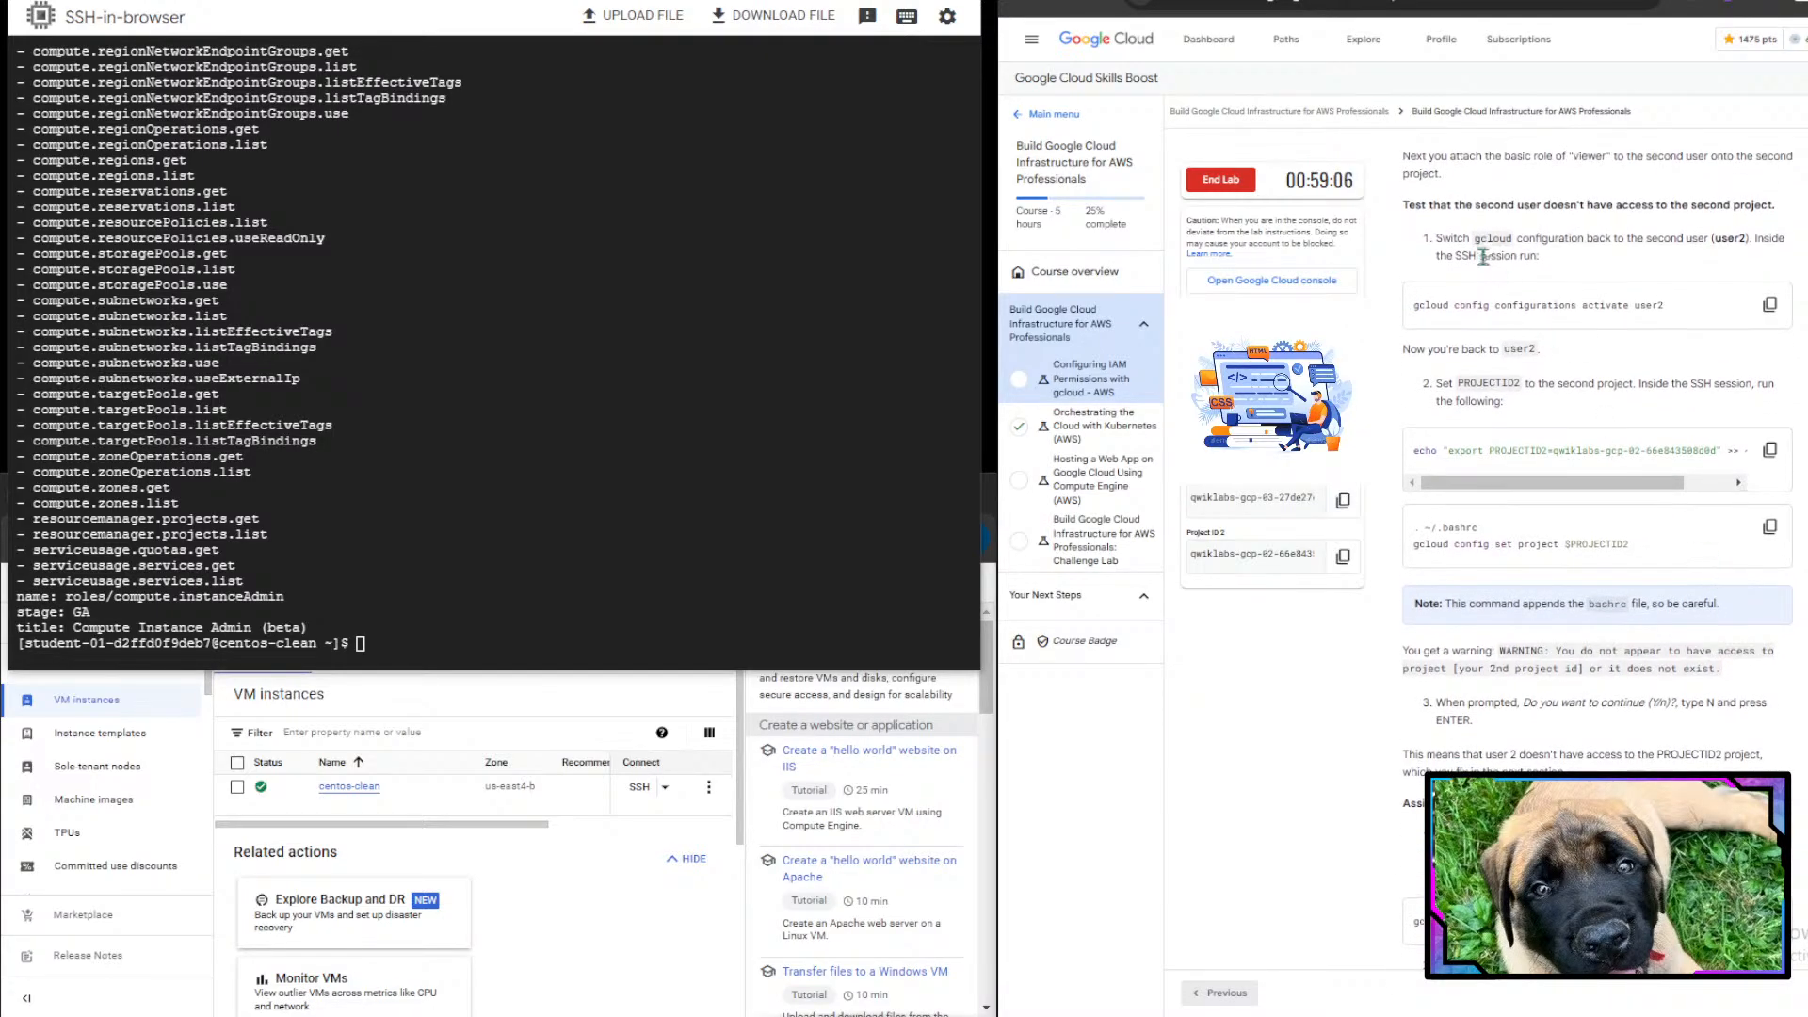
pyautogui.moveTo(1774, 205)
pyautogui.mouseDown()
pyautogui.moveTo(1568, 205)
pyautogui.moveTo(1775, 205)
pyautogui.mouseUp()
pyautogui.scroll(-1, 1621, 443)
pyautogui.scroll(-1, 1621, 441)
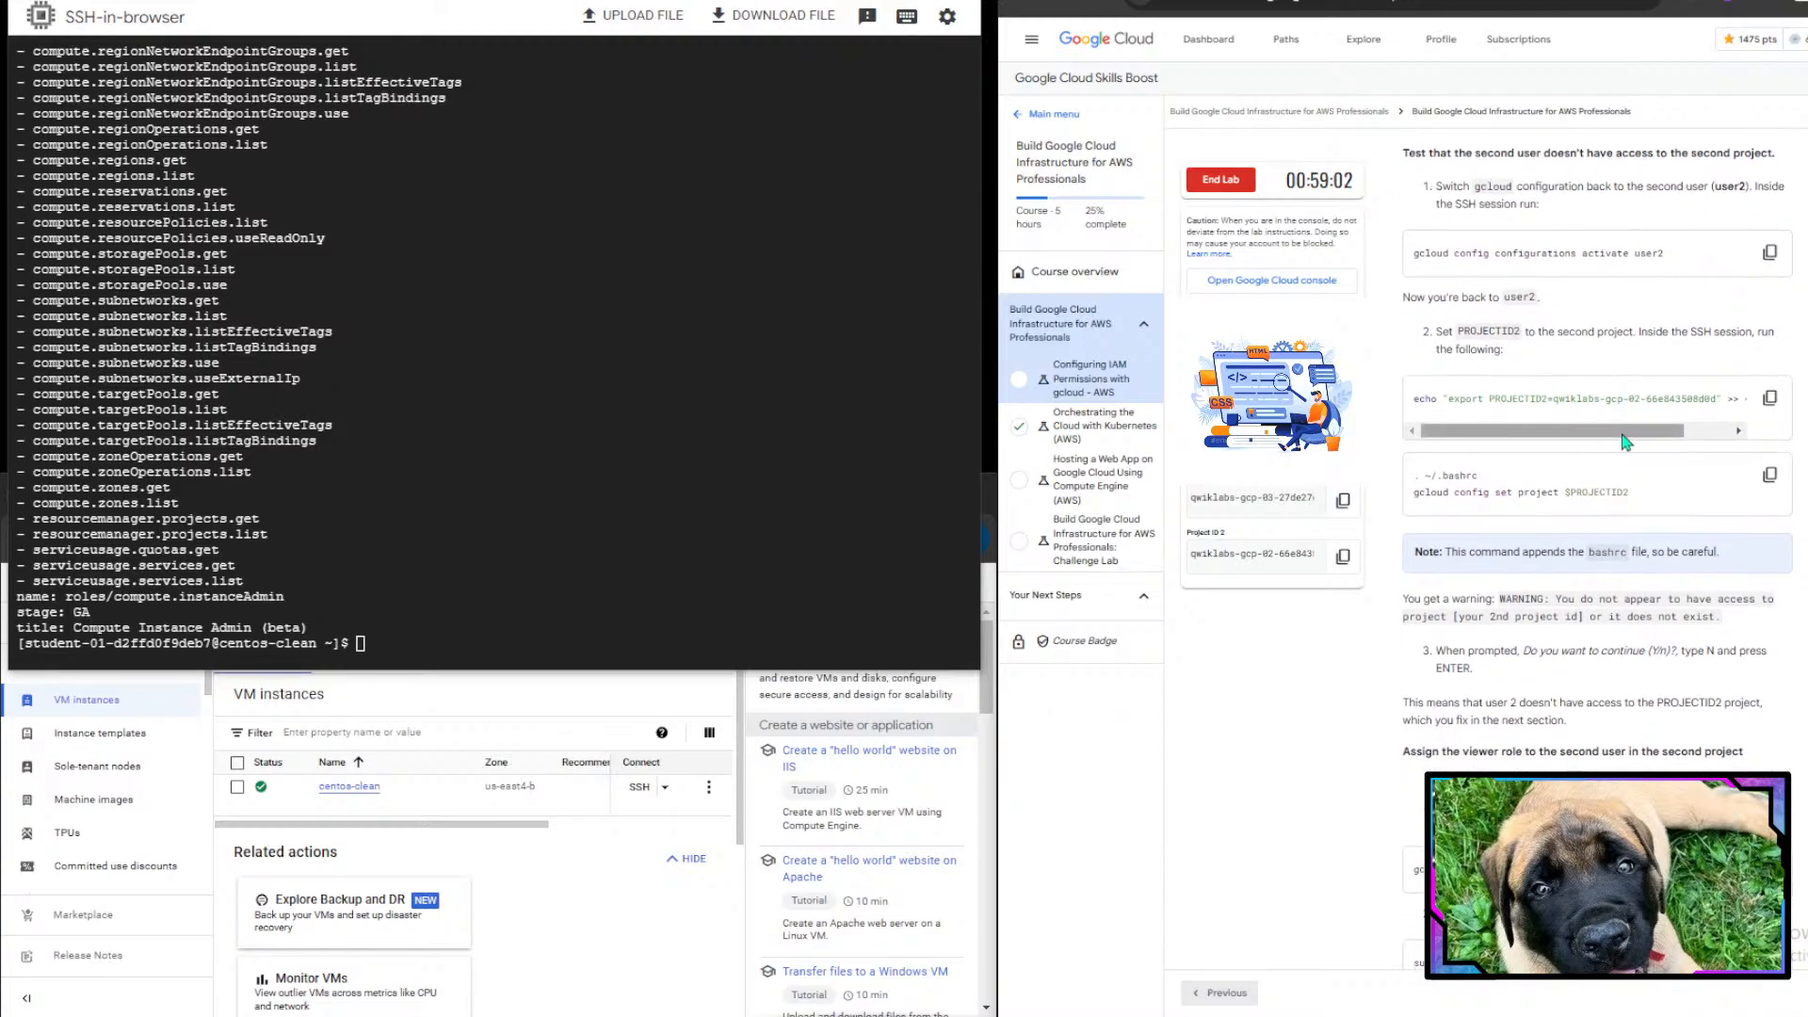
pyautogui.moveTo(1436, 185)
pyautogui.mouseDown()
pyautogui.moveTo(1672, 207)
pyautogui.moveTo(1768, 185)
pyautogui.moveTo(1437, 188)
pyautogui.mouseUp()
# - Switch the gcloud configuration back to user2 by running gcloud config configurations activate user2
pyautogui.click(779, 357)
pyautogui.write('gcloud confri')
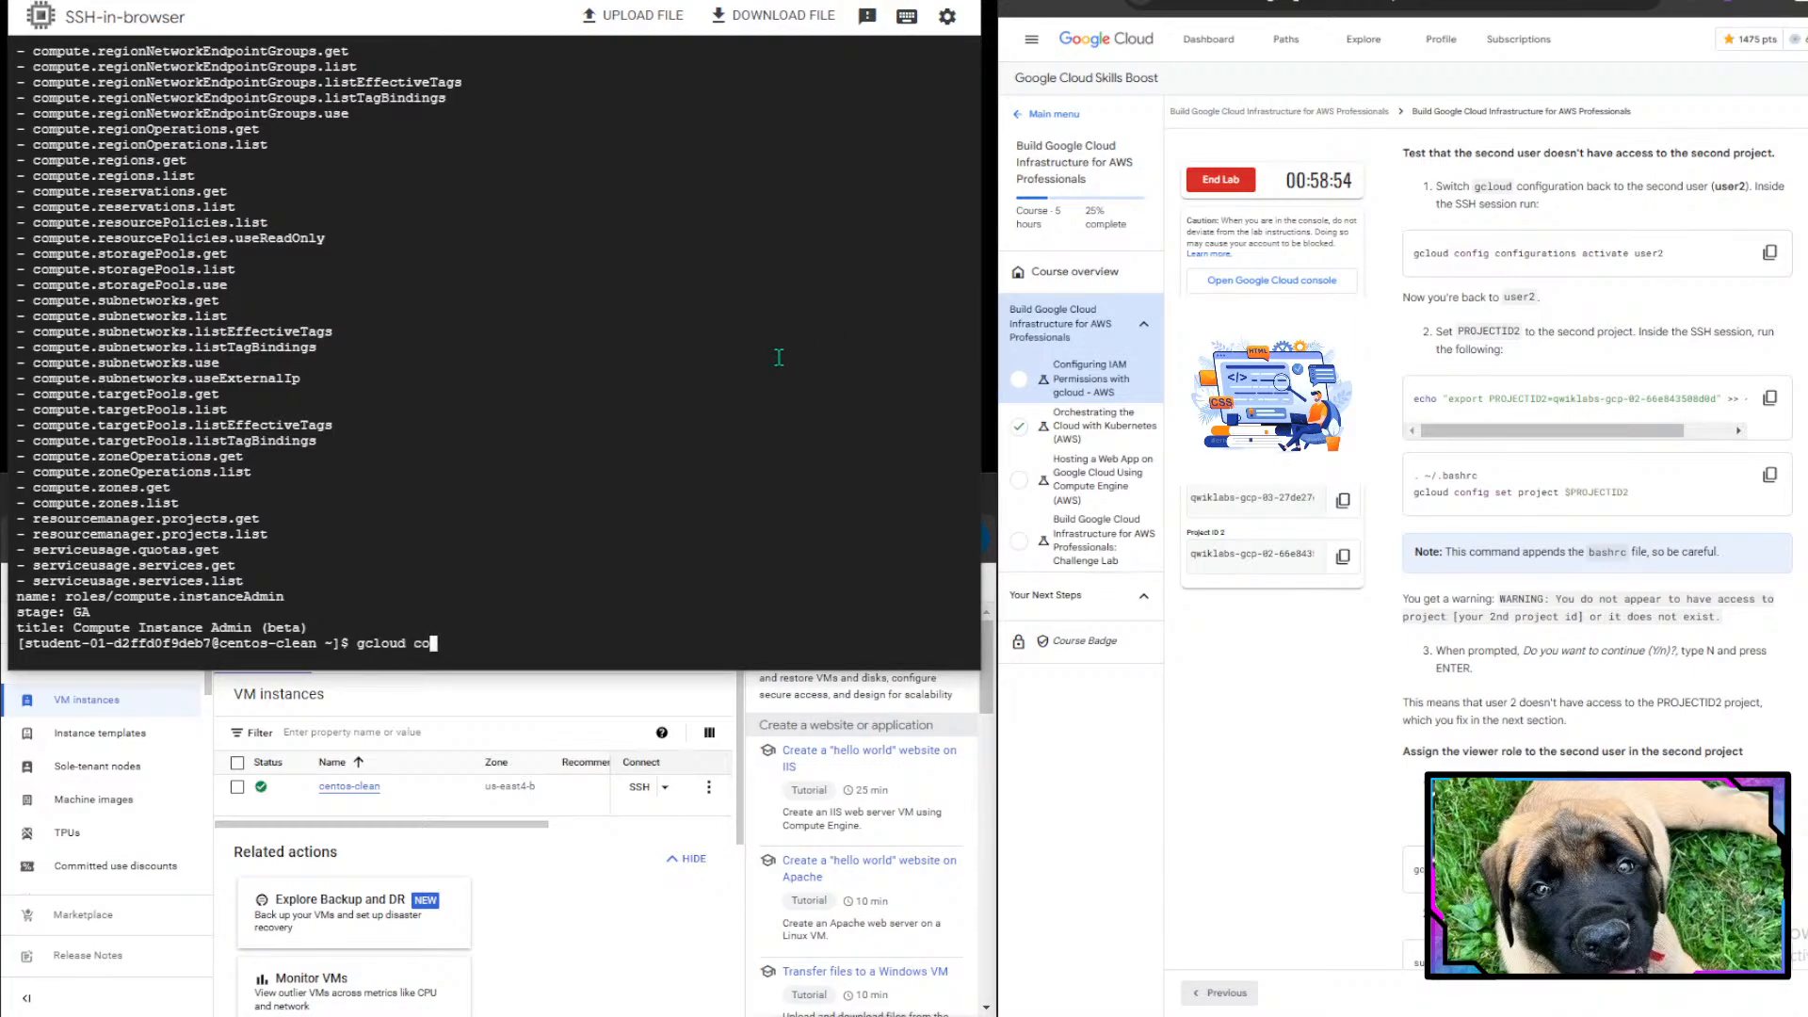
pyautogui.press('BackSpace')
pyautogui.press('BackSpace')
pyautogui.press('BackSpace')
pyautogui.write('fig conffigurations')
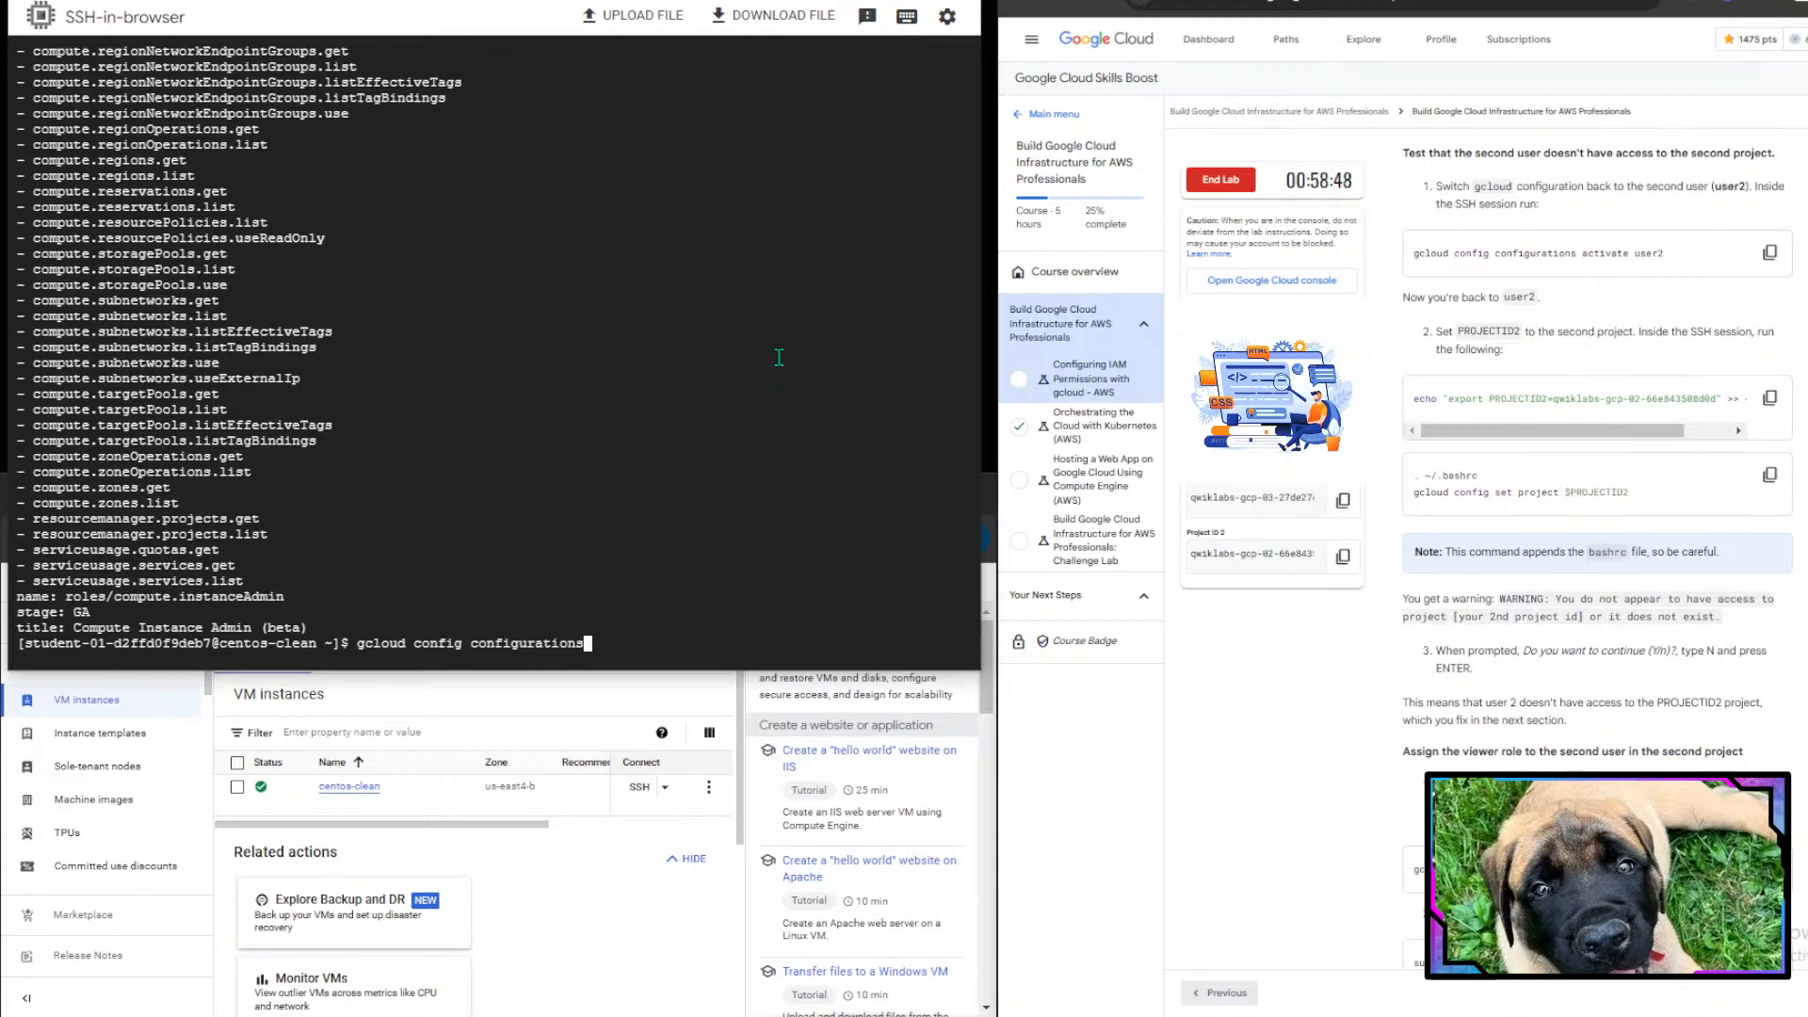
pyautogui.write(' activate user2')
pyautogui.press('Return')
pyautogui.press('Return')
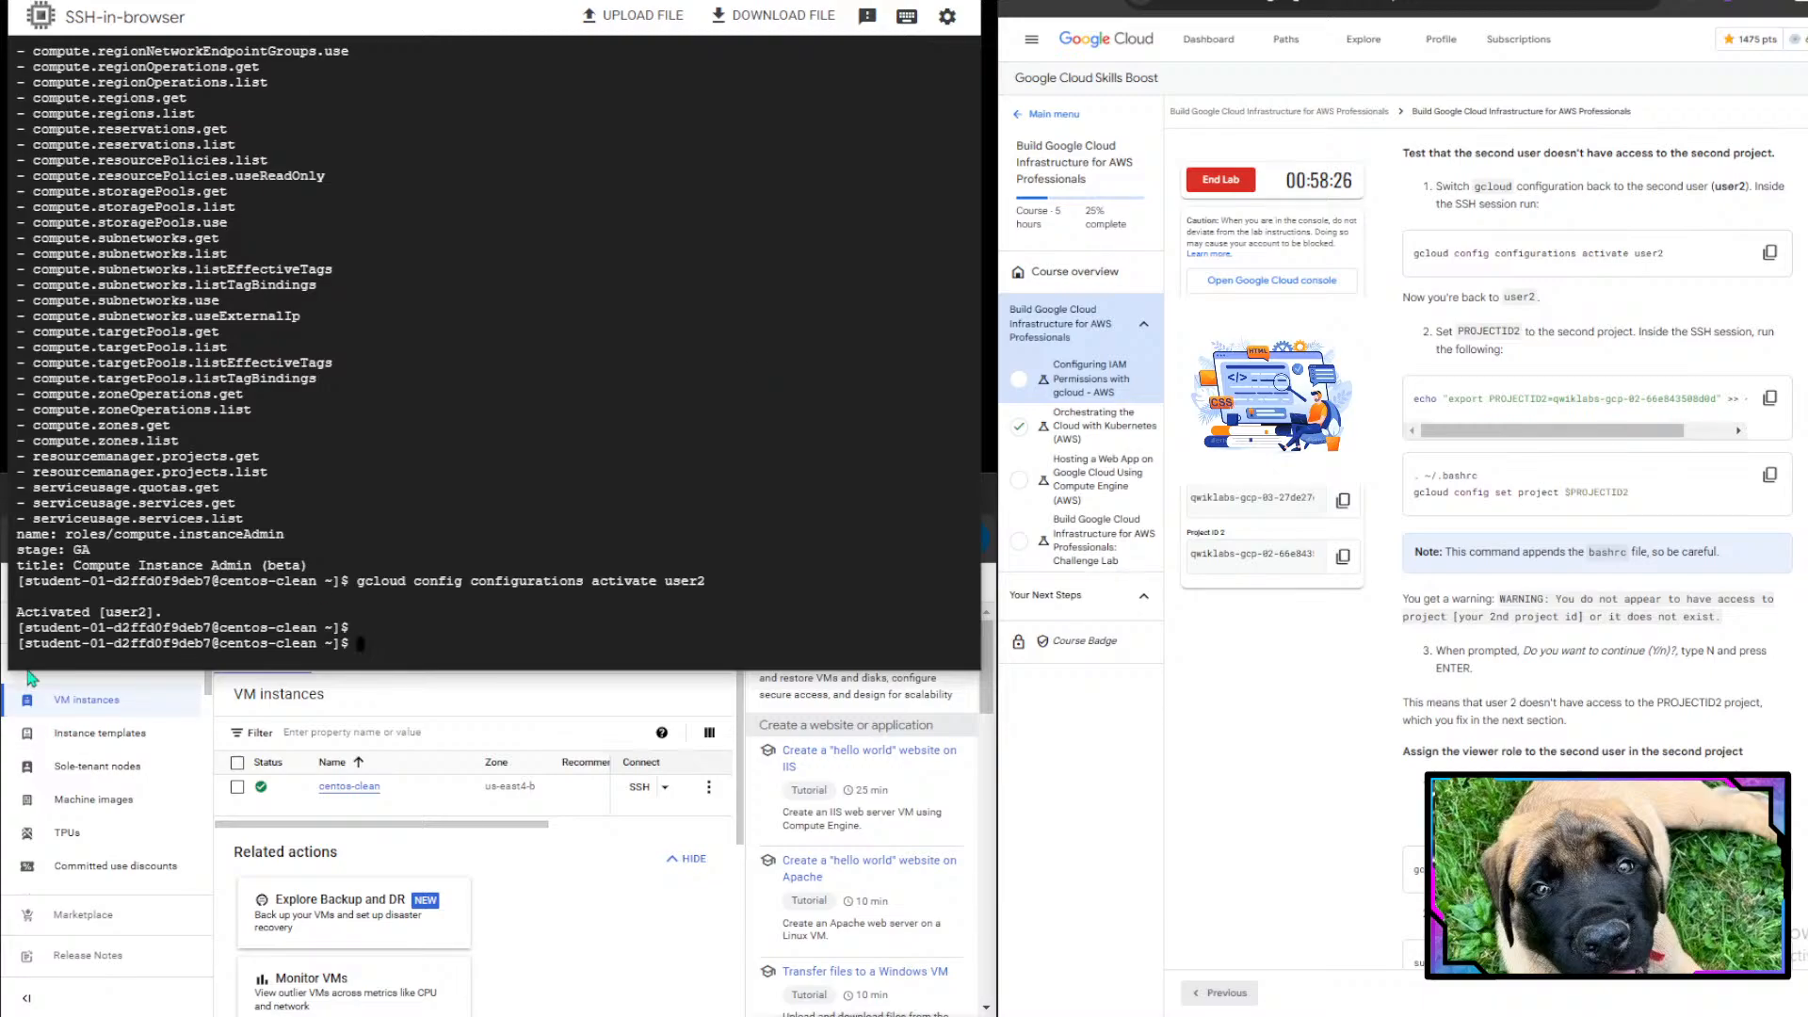
# - Copy the echo export PROJECTID2 command from the instructions and run it to append the second project's ID to ~/.bashrc
pyautogui.scroll(-1, 1544, 569)
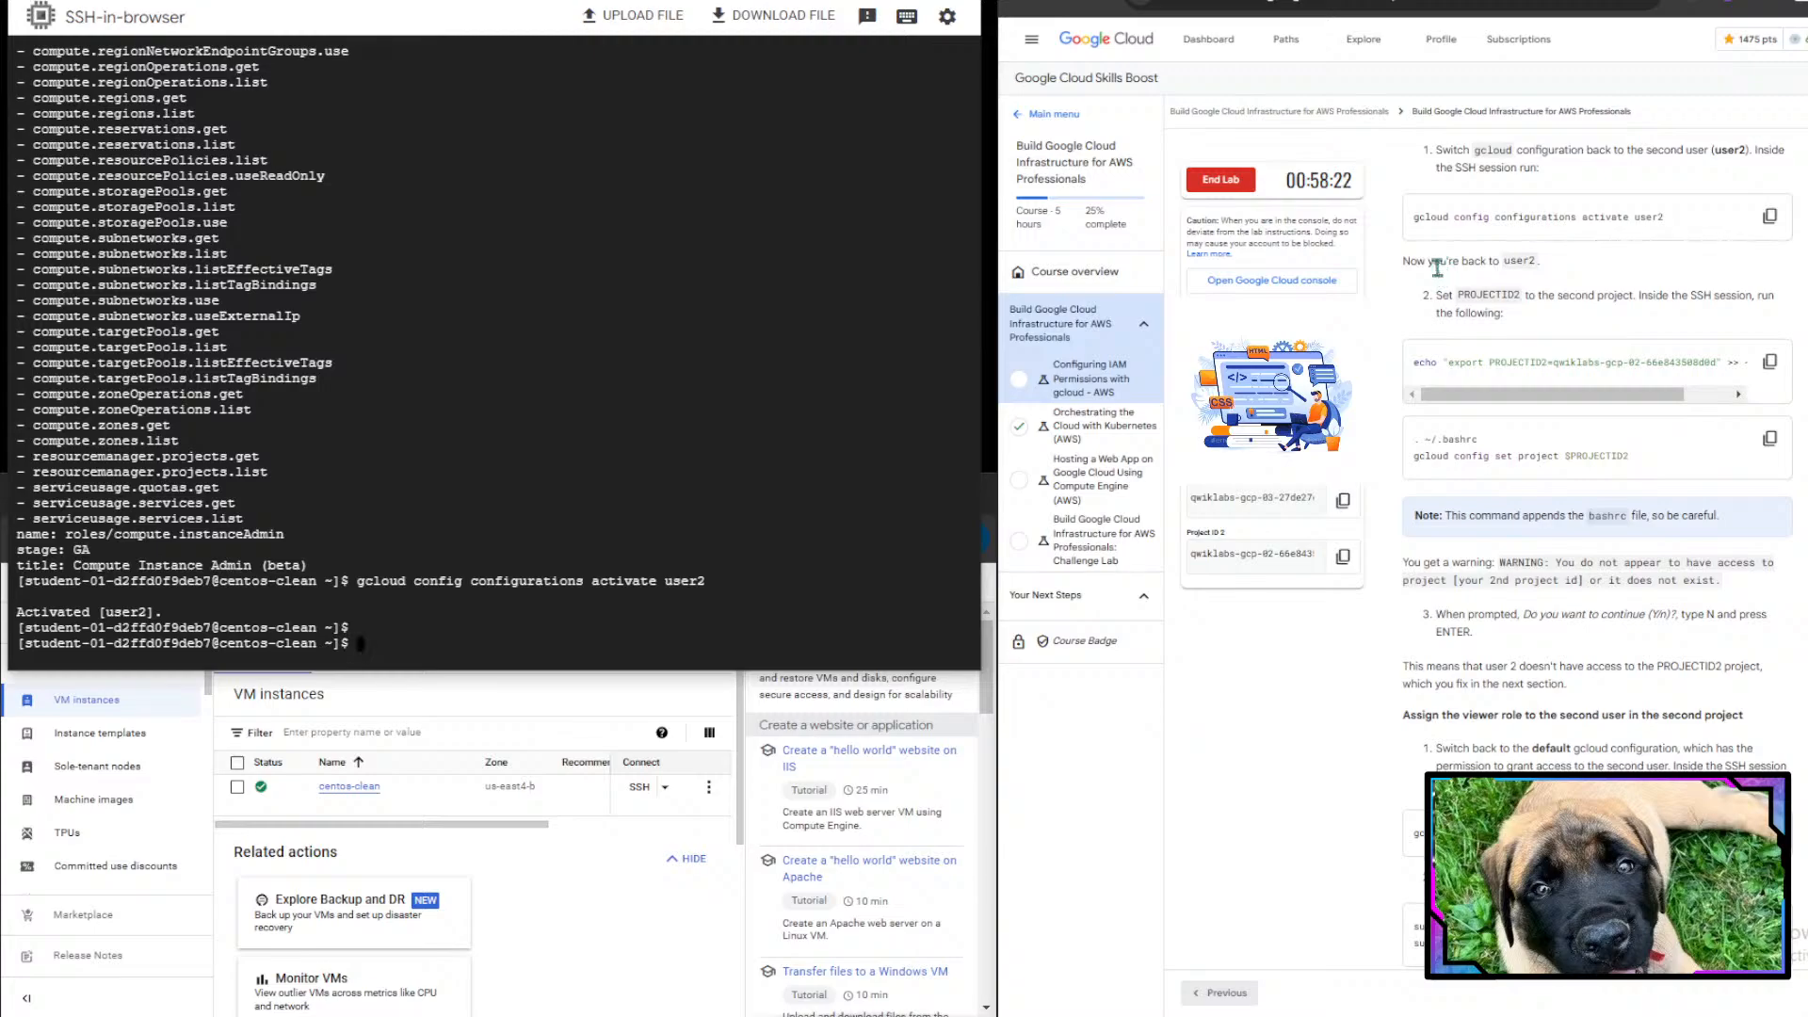
pyautogui.moveTo(1415, 260); pyautogui.dragTo(1563, 269)
pyautogui.click(1566, 269)
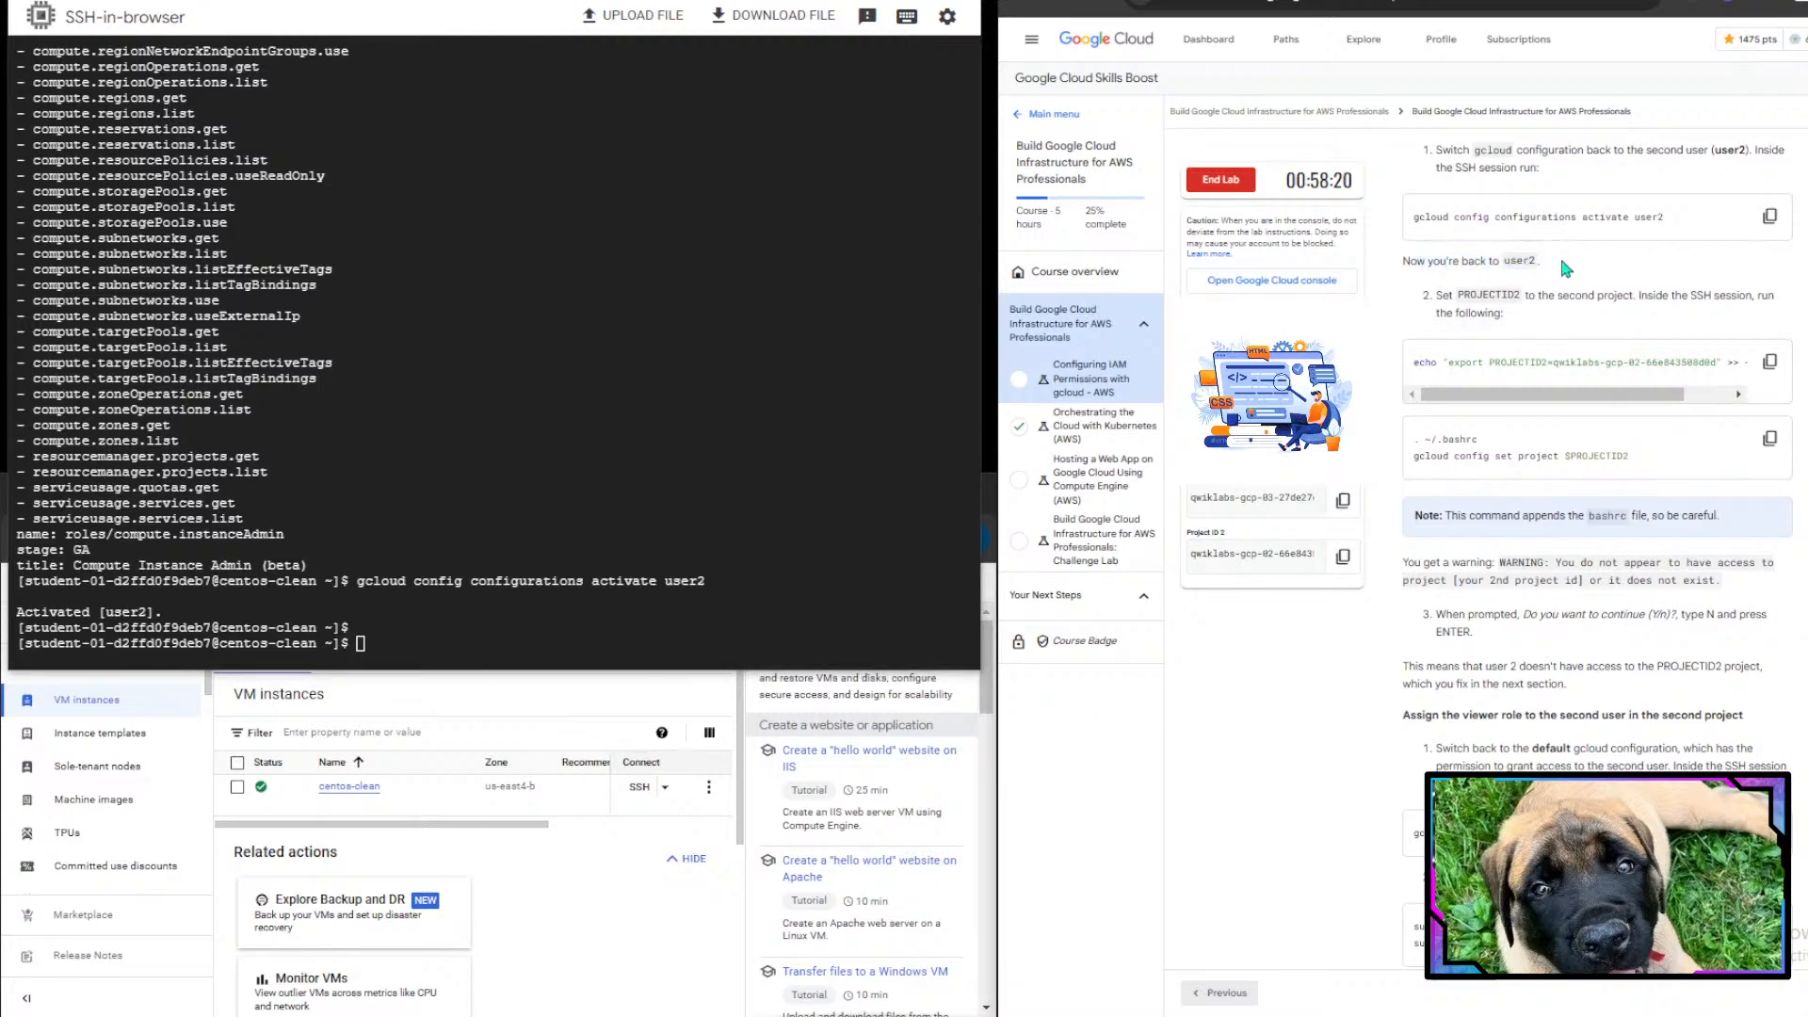
pyautogui.moveTo(1465, 296); pyautogui.dragTo(1522, 297)
pyautogui.moveTo(1645, 397); pyautogui.dragTo(1392, 404)
pyautogui.click(1768, 361)
pyautogui.click(444, 636)
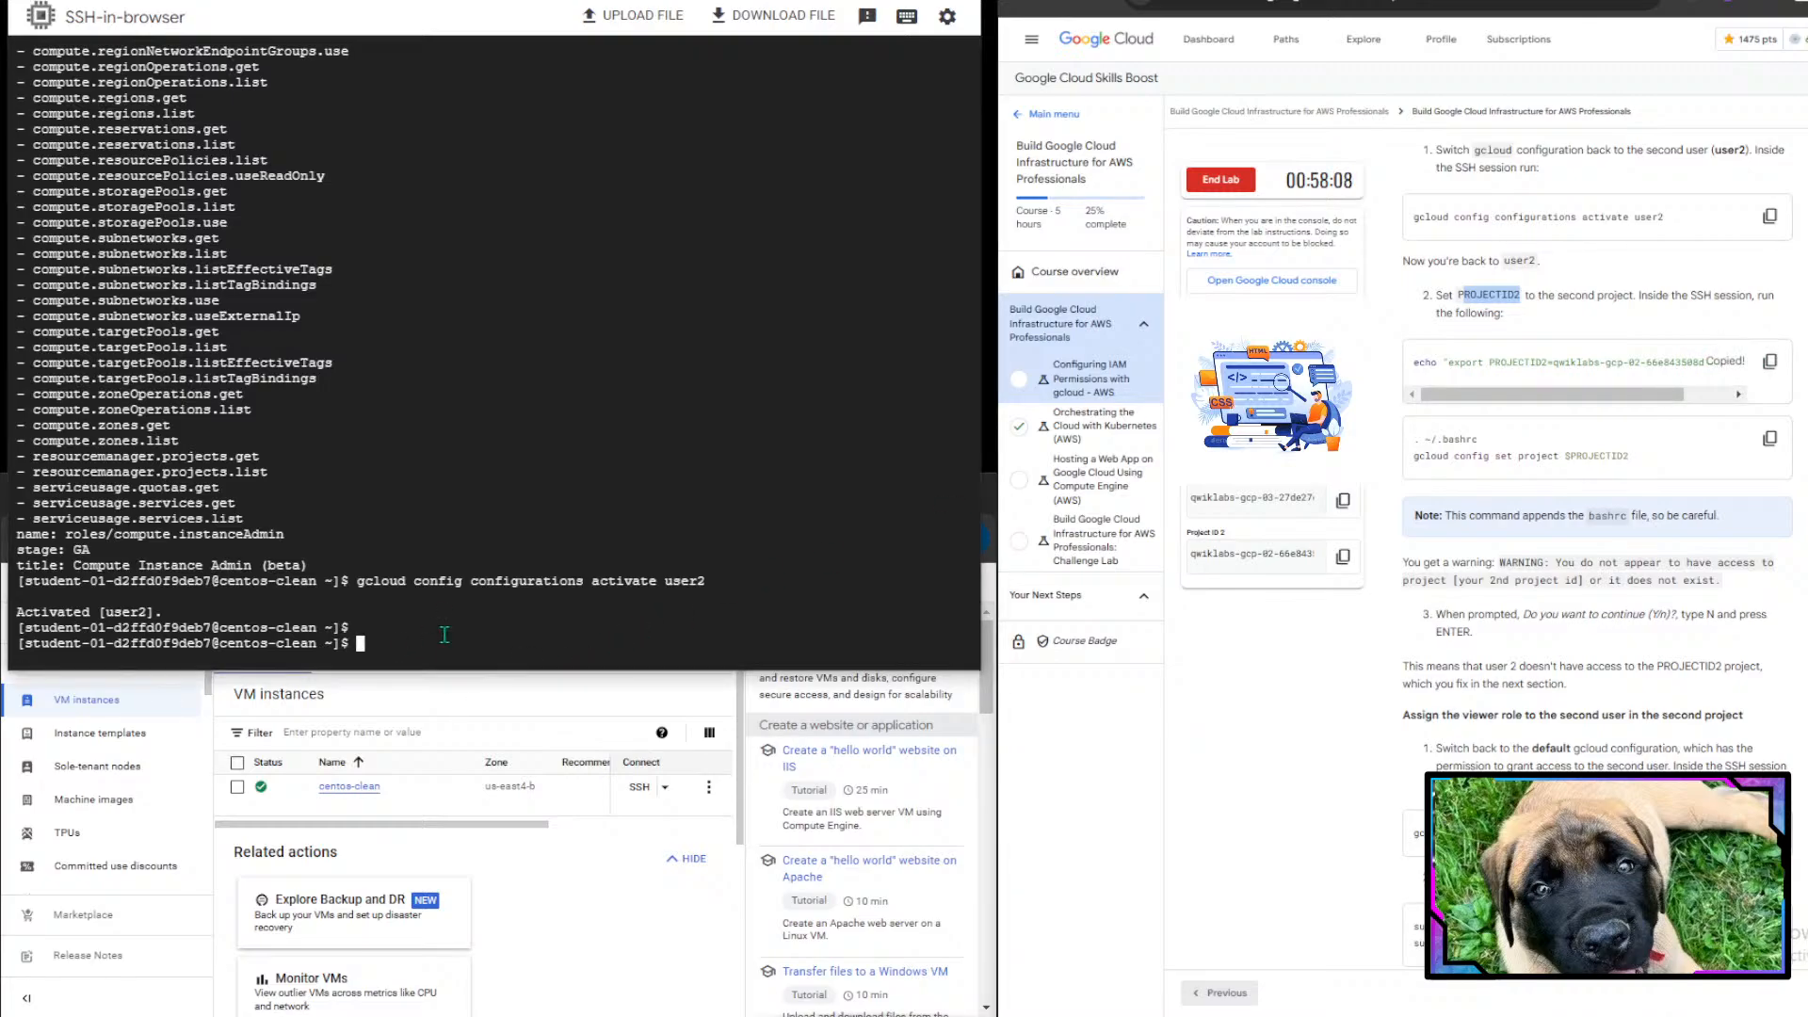
pyautogui.hotkey('ctrl', 'v')
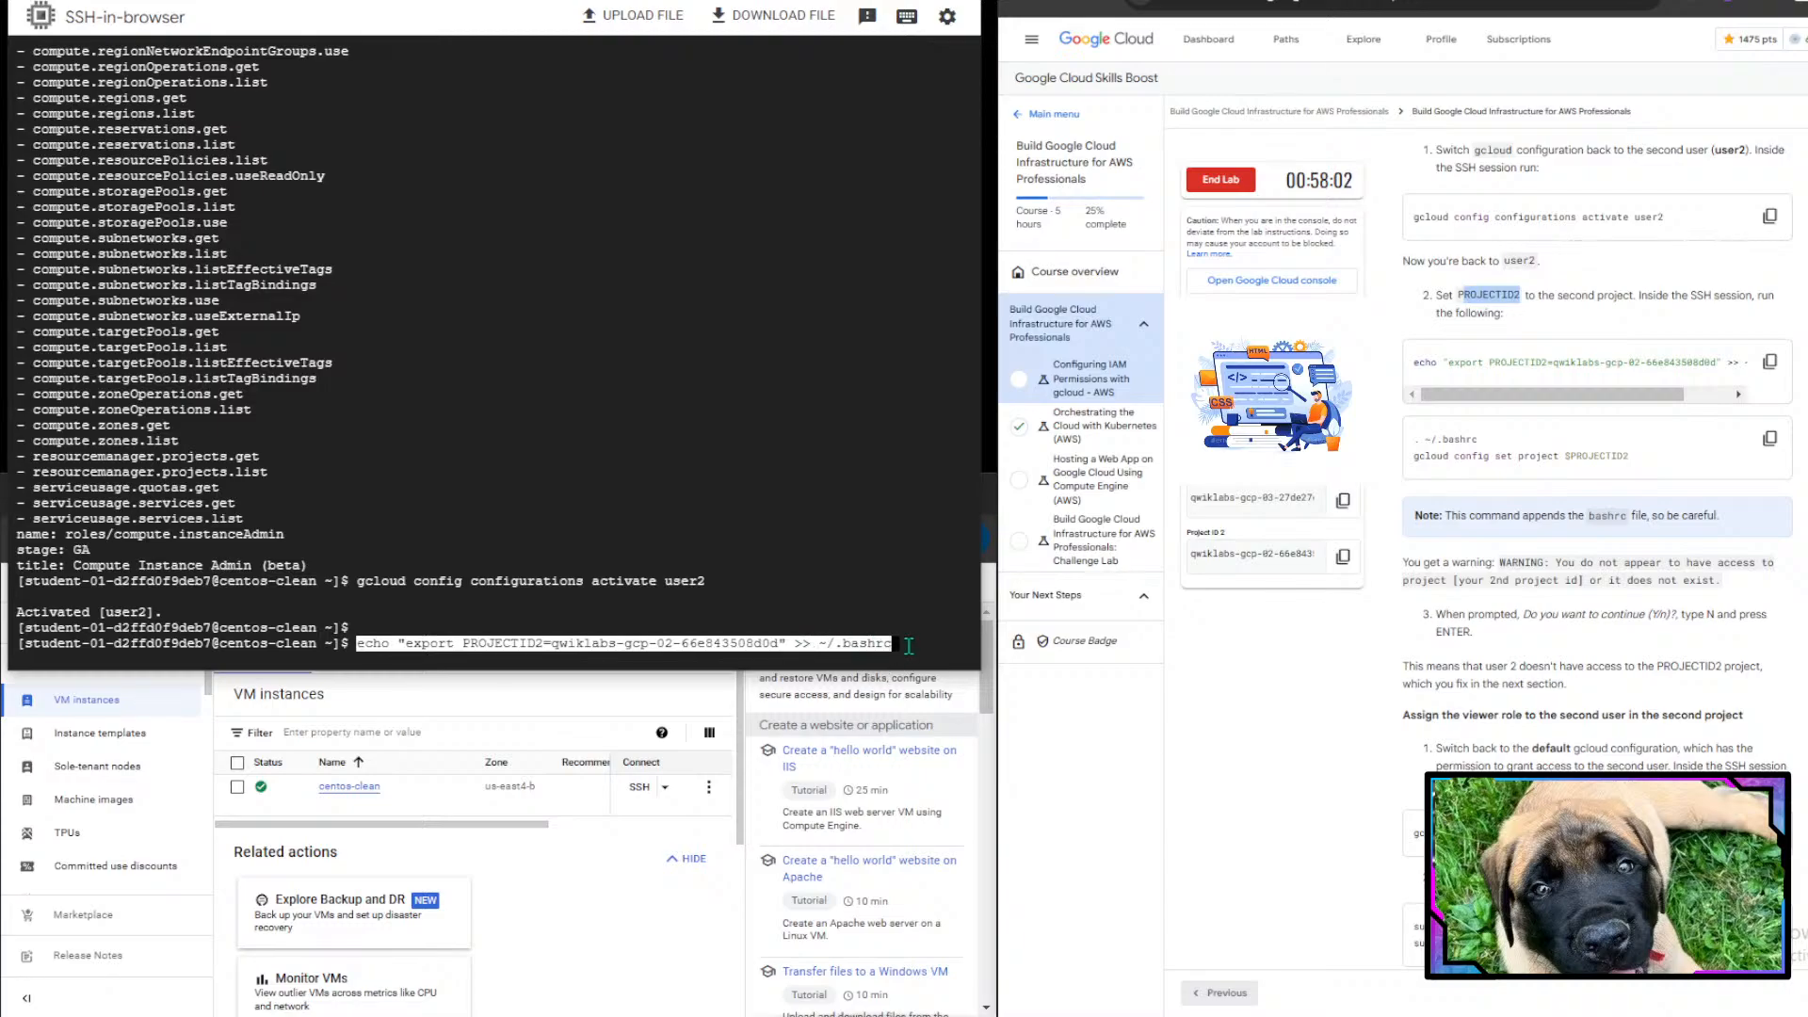
pyautogui.press('Return')
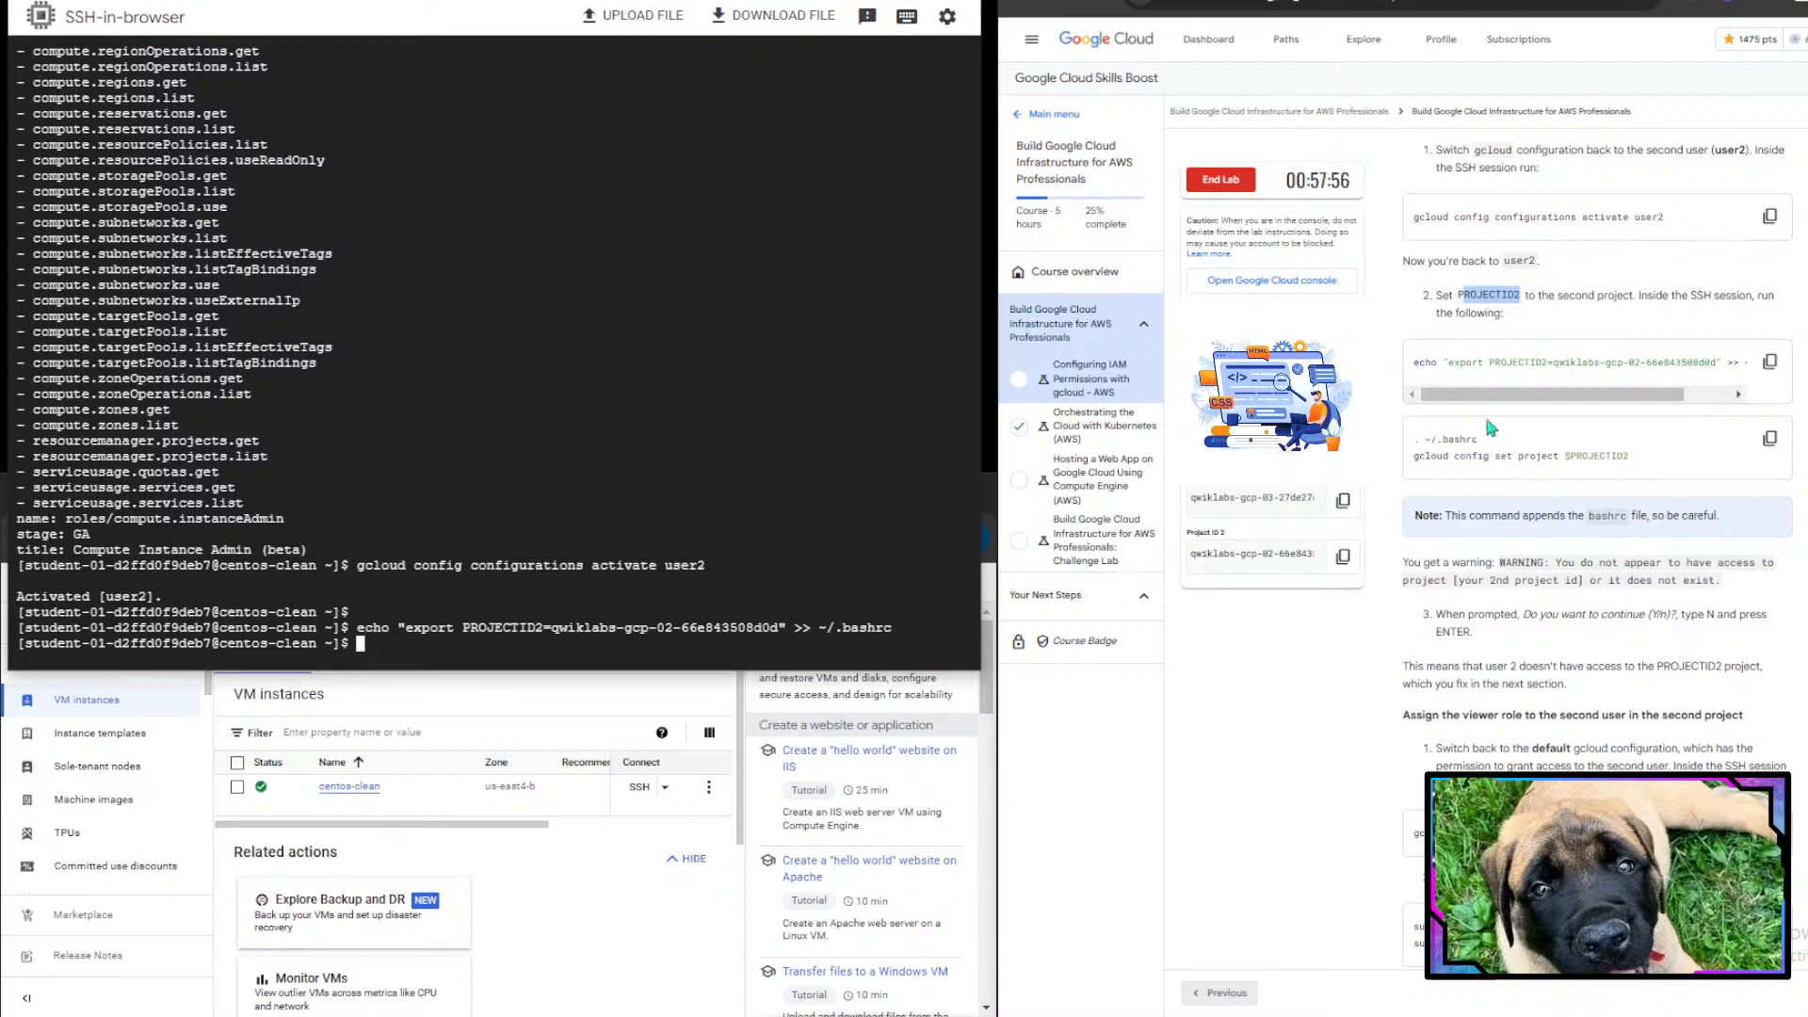
# - Source ~/.bashrc and run gcloud config set project $PROJECTID2, answering Y at the continue prompt
pyautogui.moveTo(1544, 394); pyautogui.dragTo(1631, 476)
pyautogui.click(1656, 475)
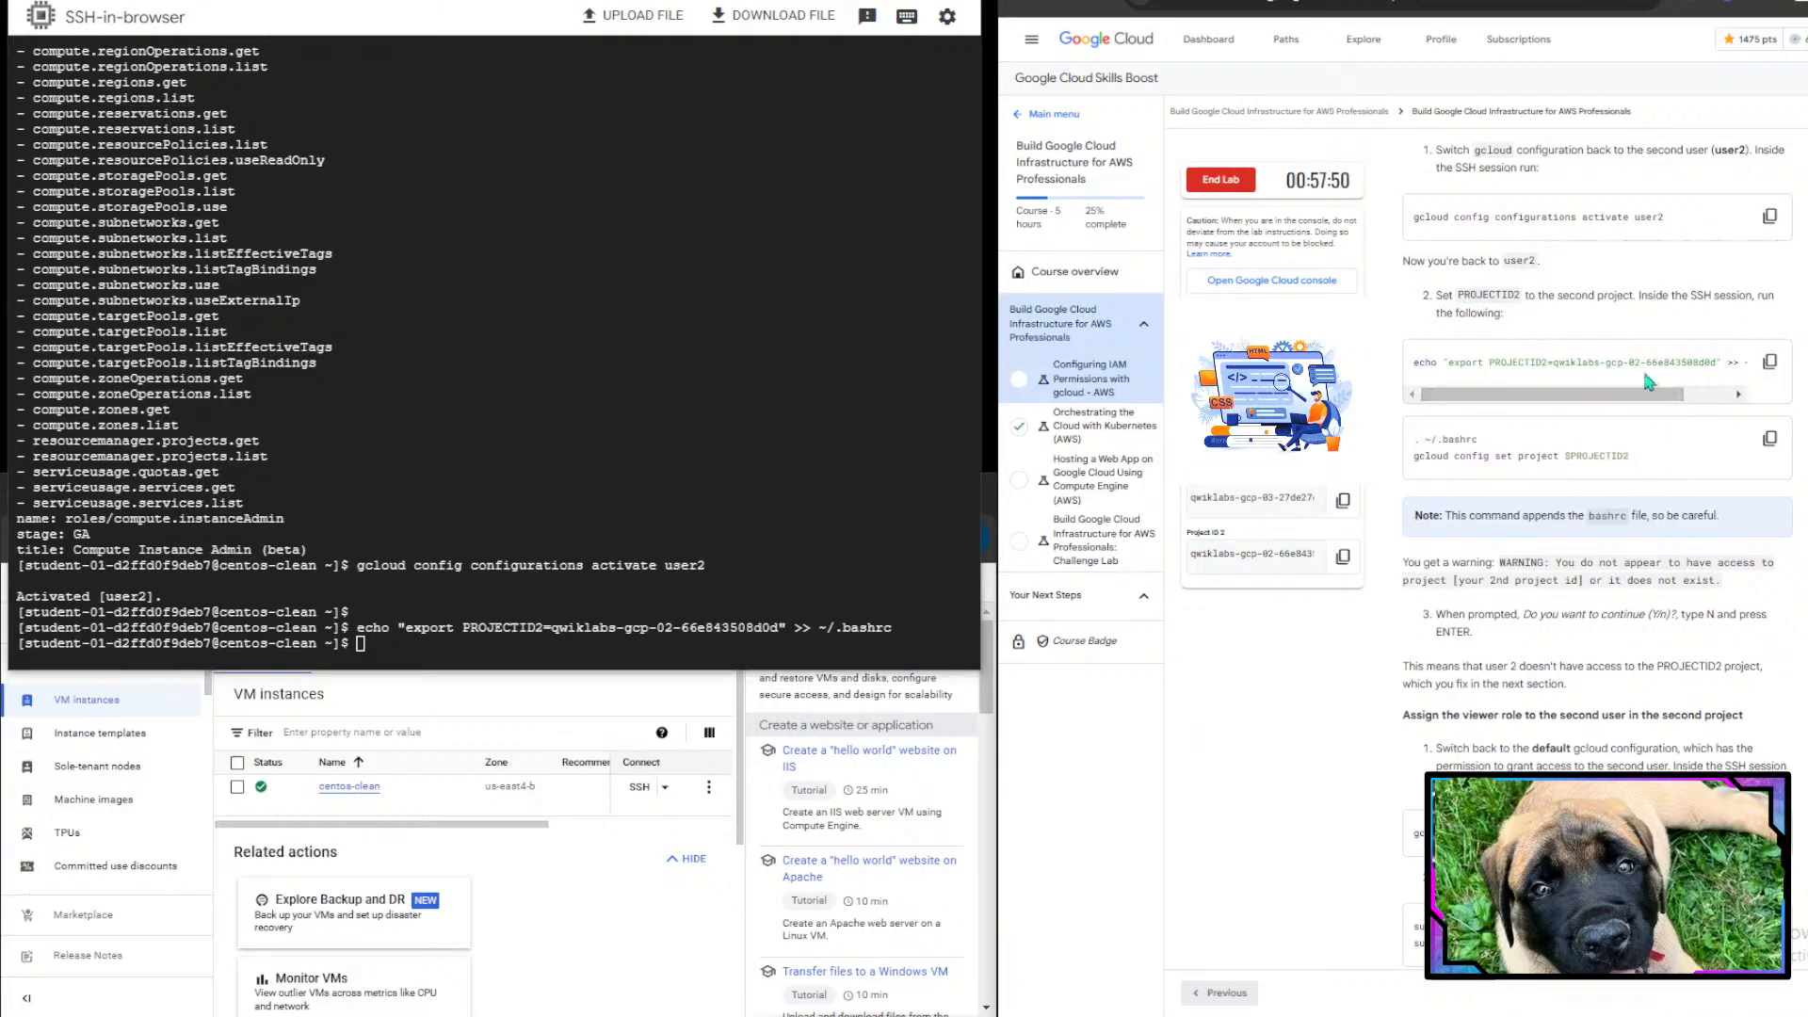
pyautogui.moveTo(1646, 373); pyautogui.dragTo(1760, 375)
pyautogui.click(1761, 374)
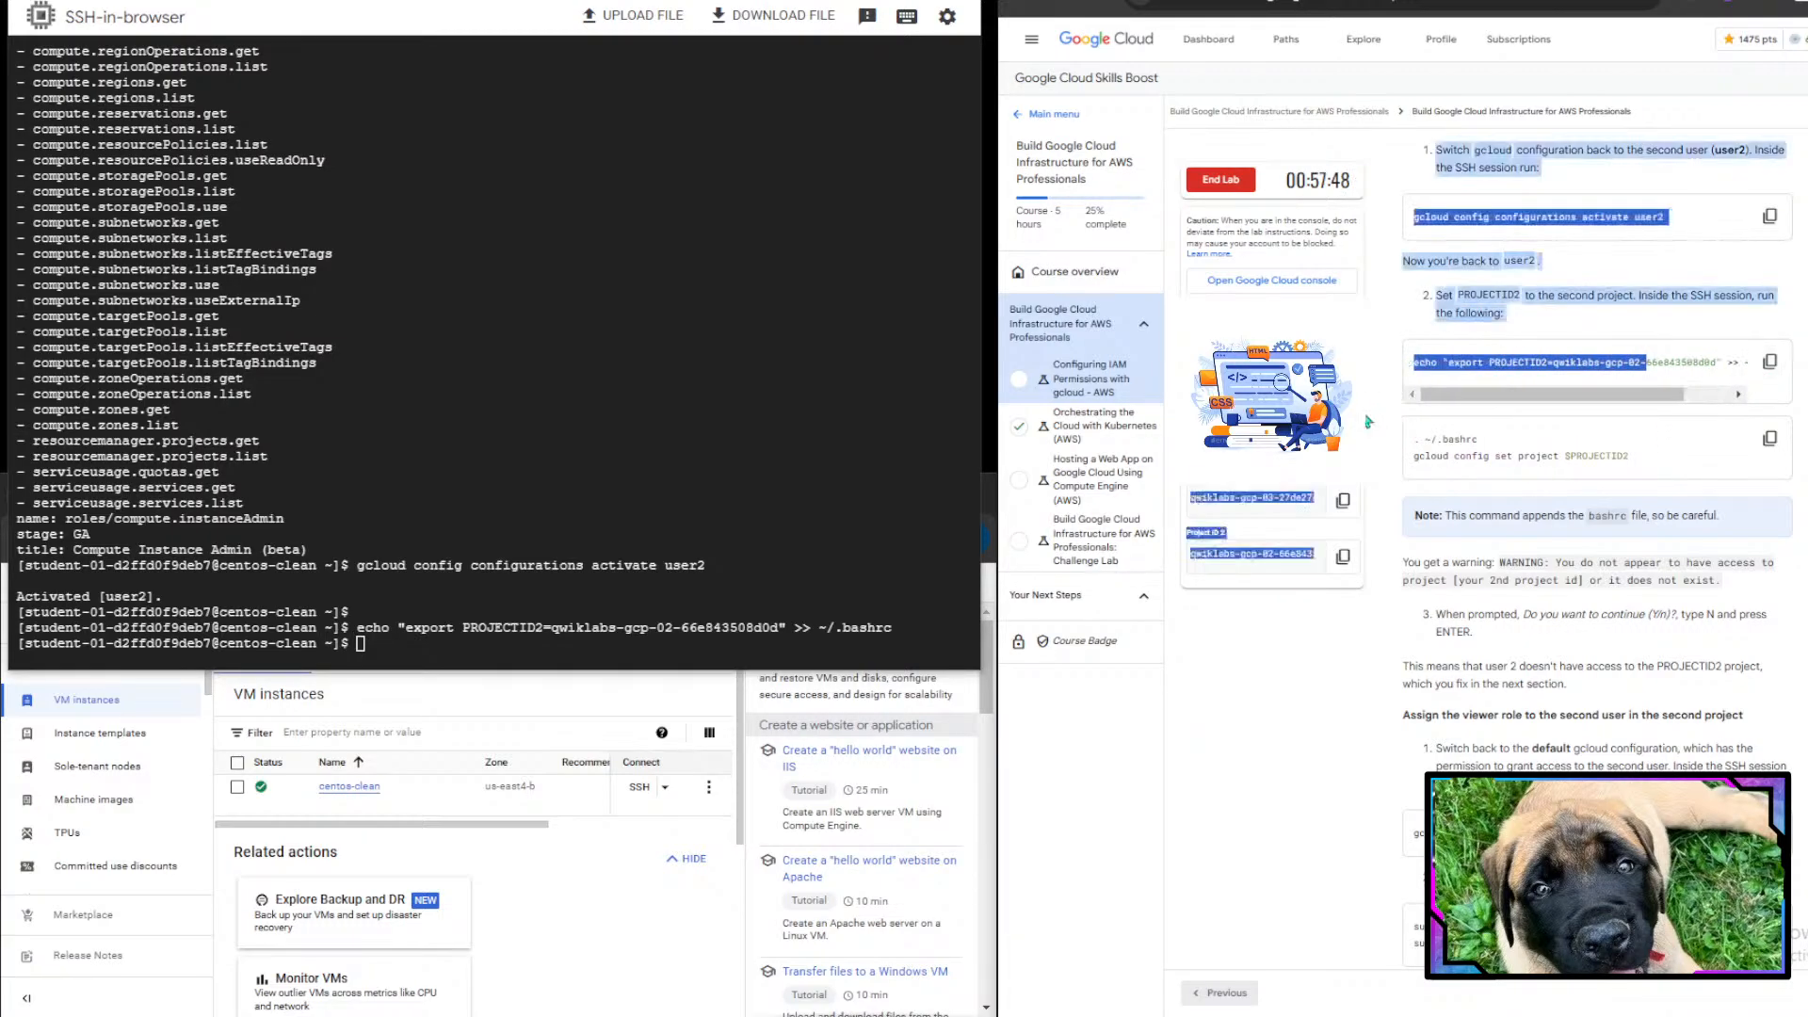
pyautogui.moveTo(1645, 394); pyautogui.dragTo(1679, 366)
pyautogui.click(1618, 428)
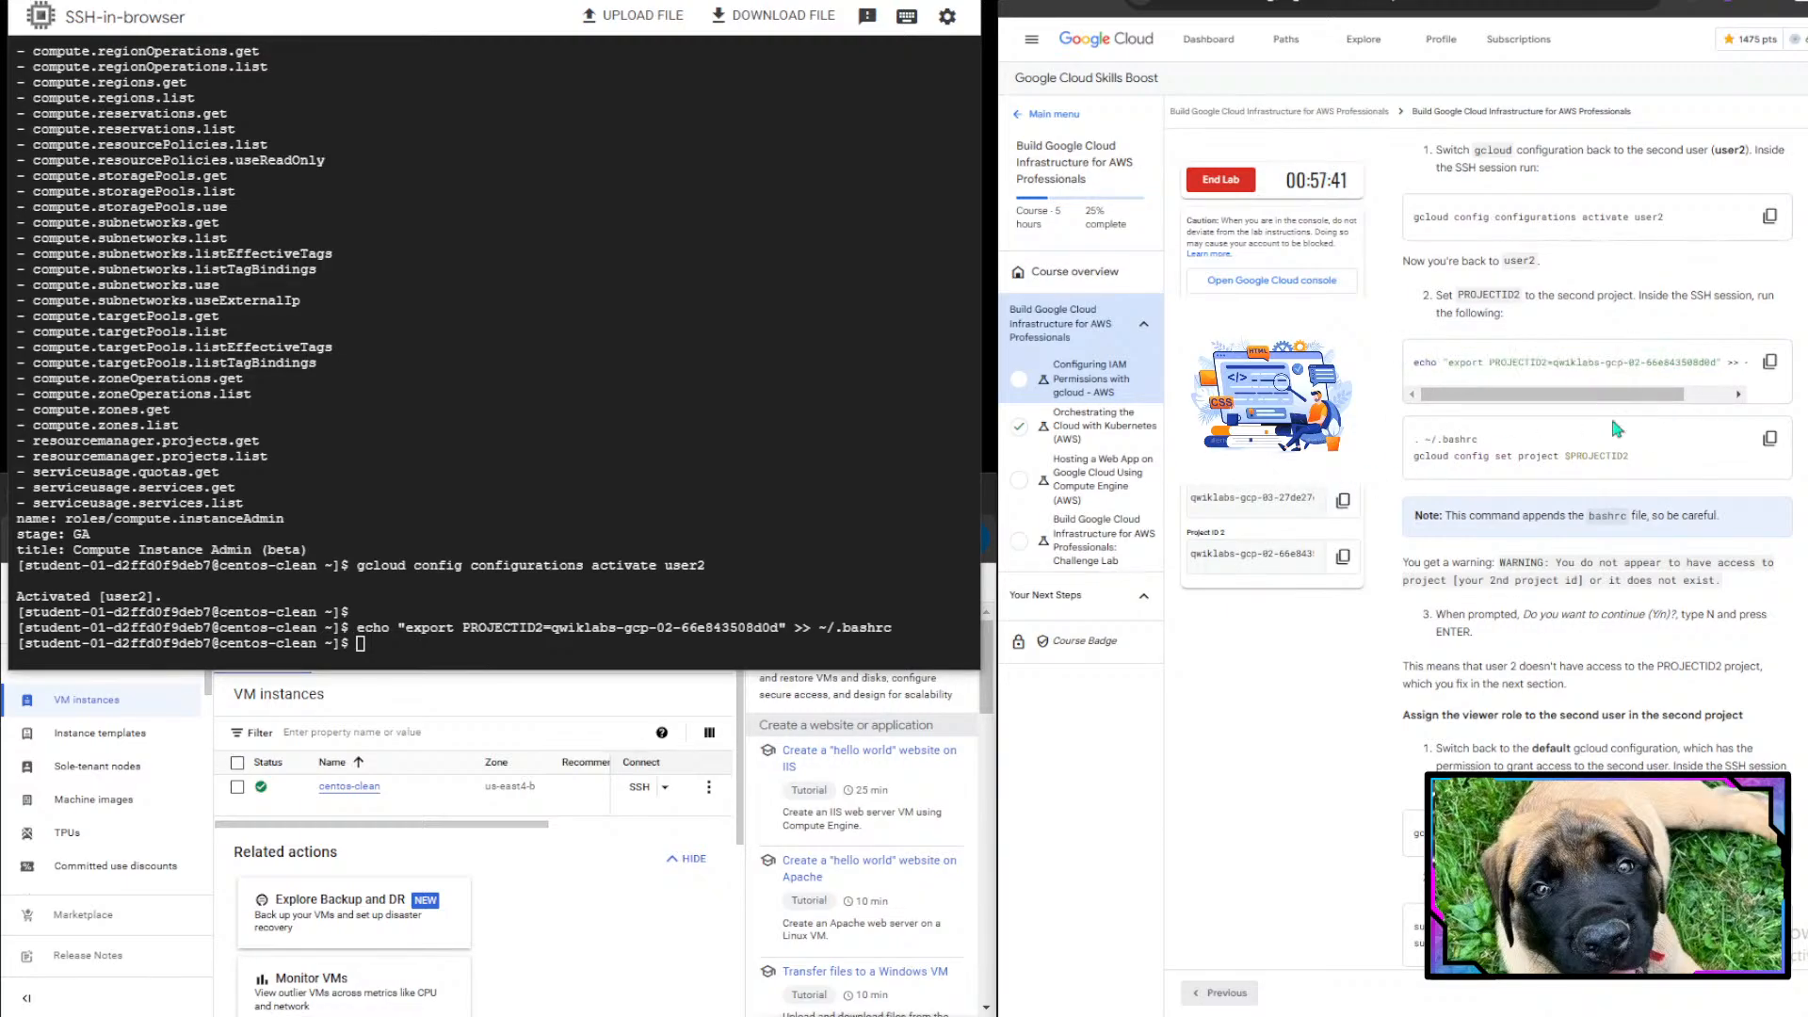
pyautogui.click(1770, 439)
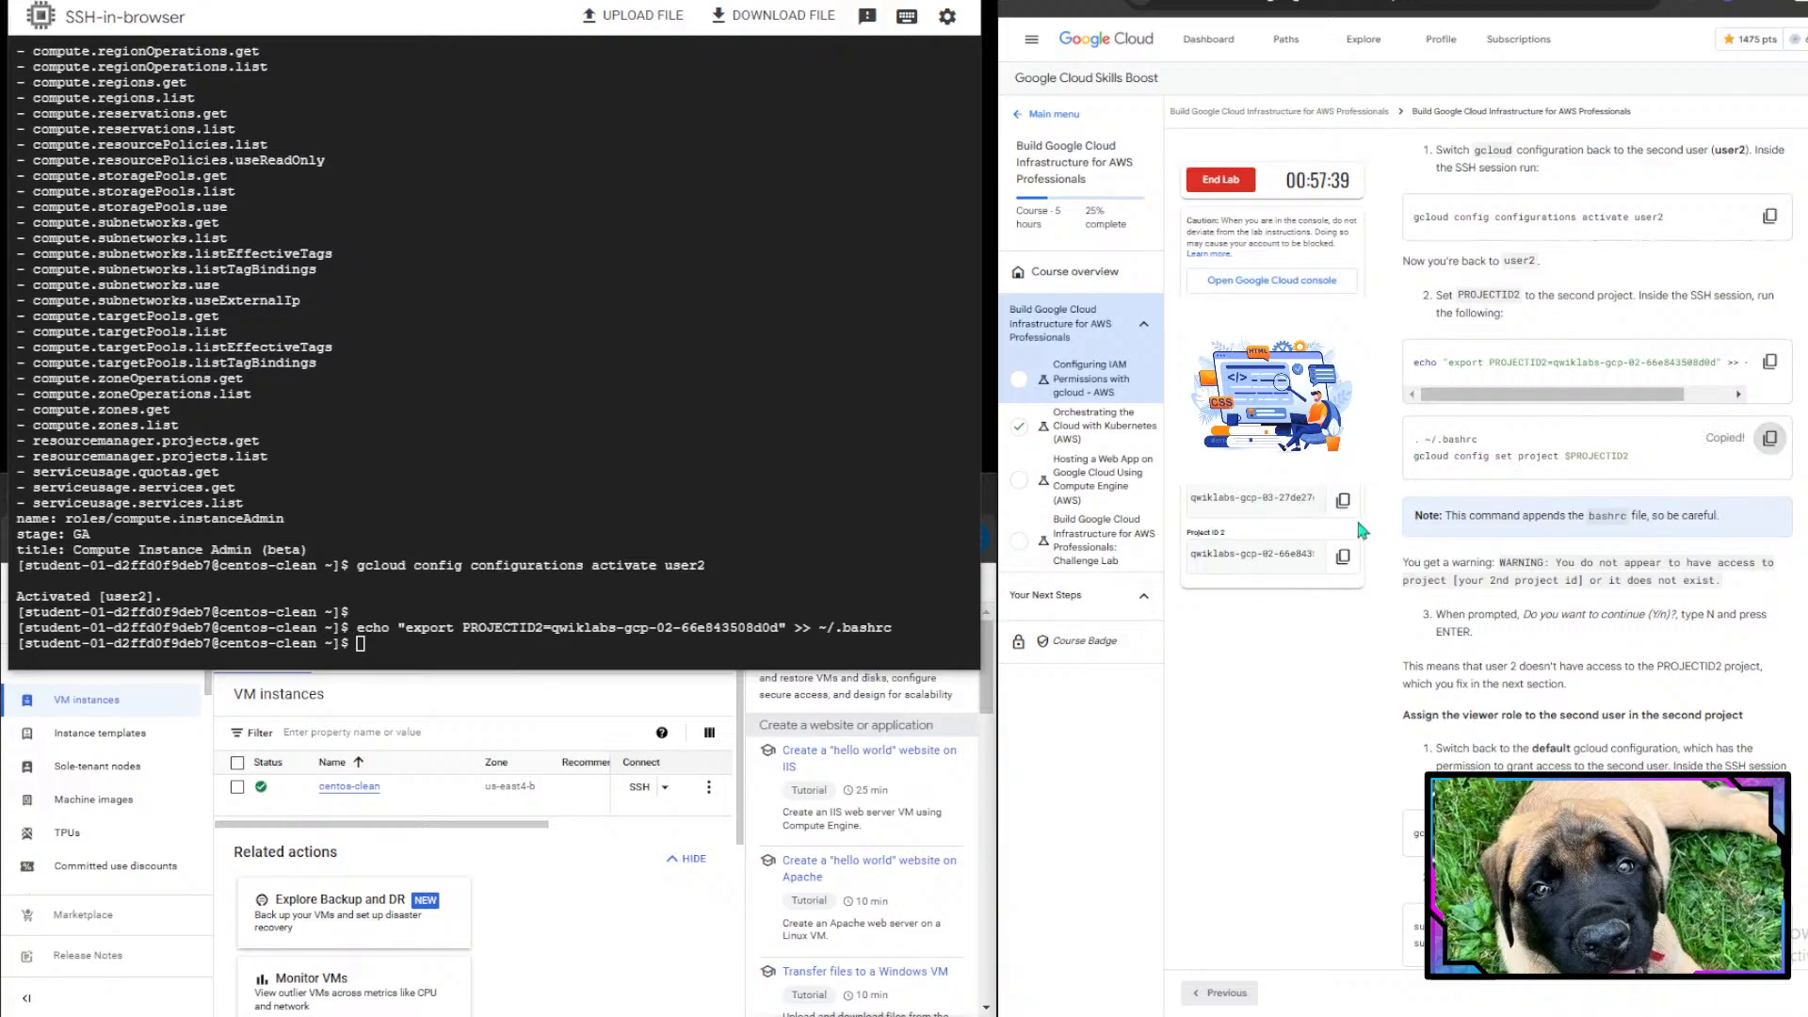
pyautogui.click(425, 662)
pyautogui.hotkey('ctrl', 'v')
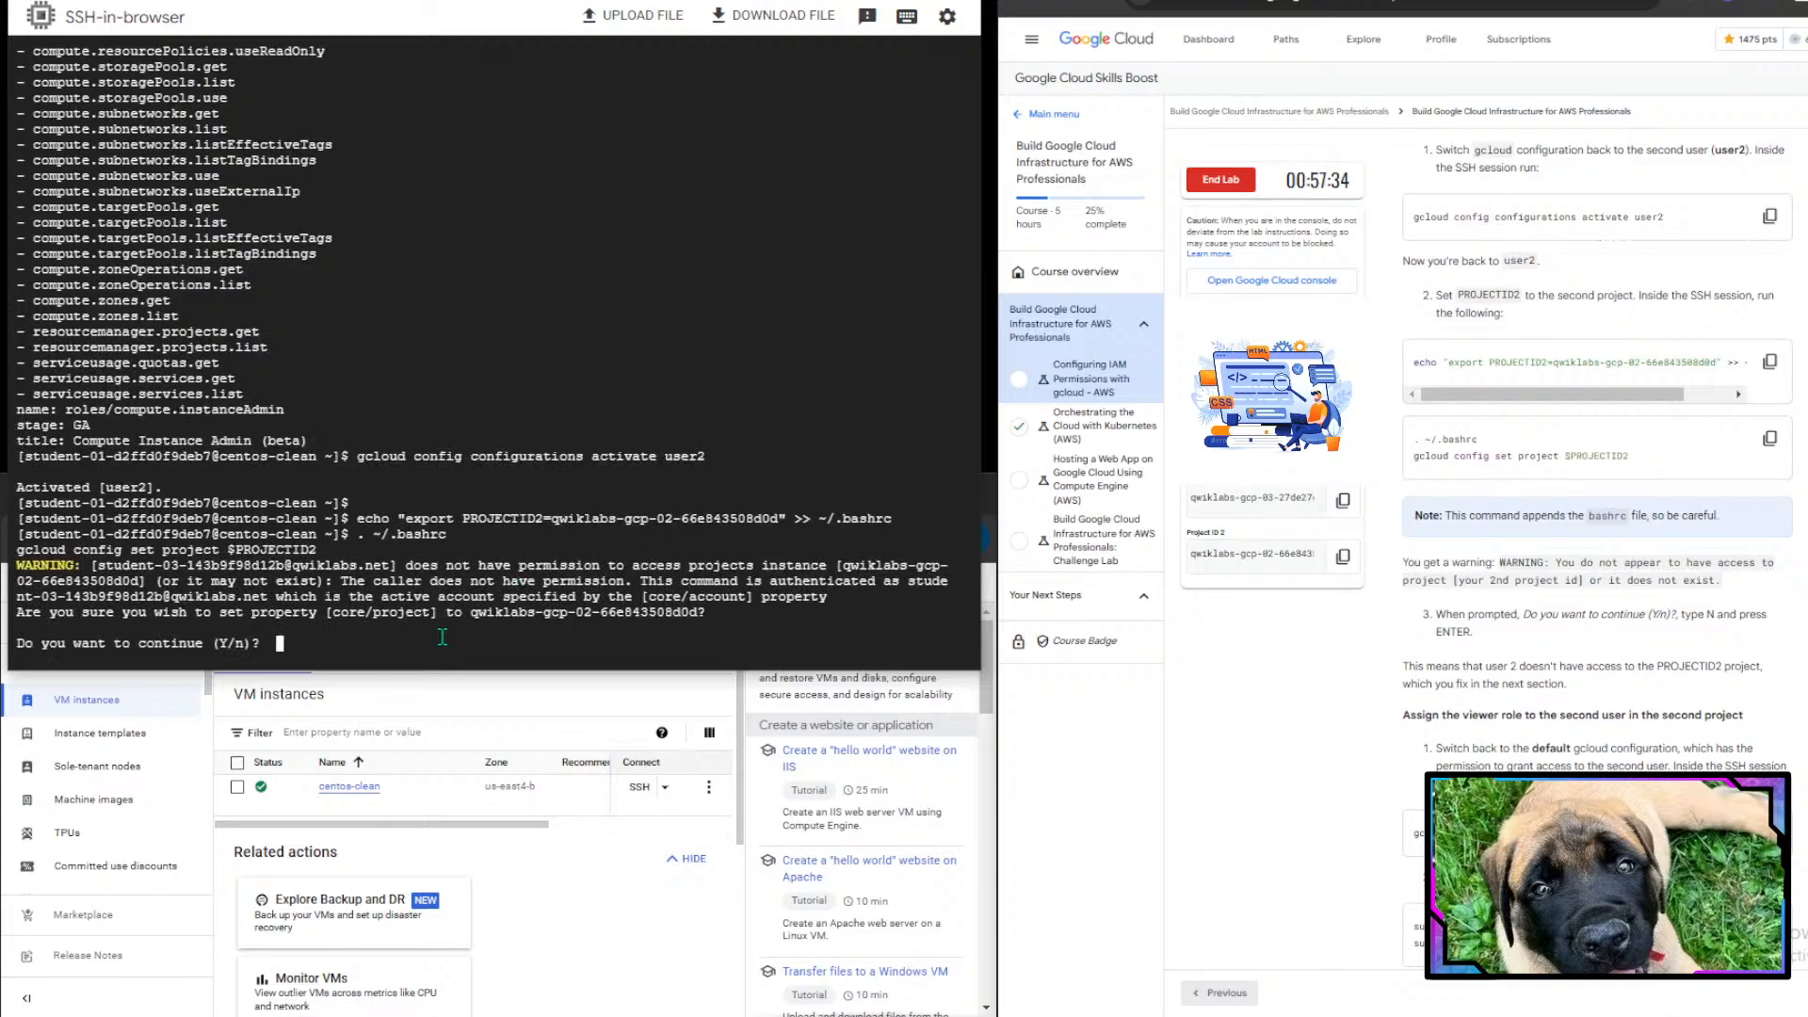
pyautogui.write('Y')
pyautogui.press('Return')
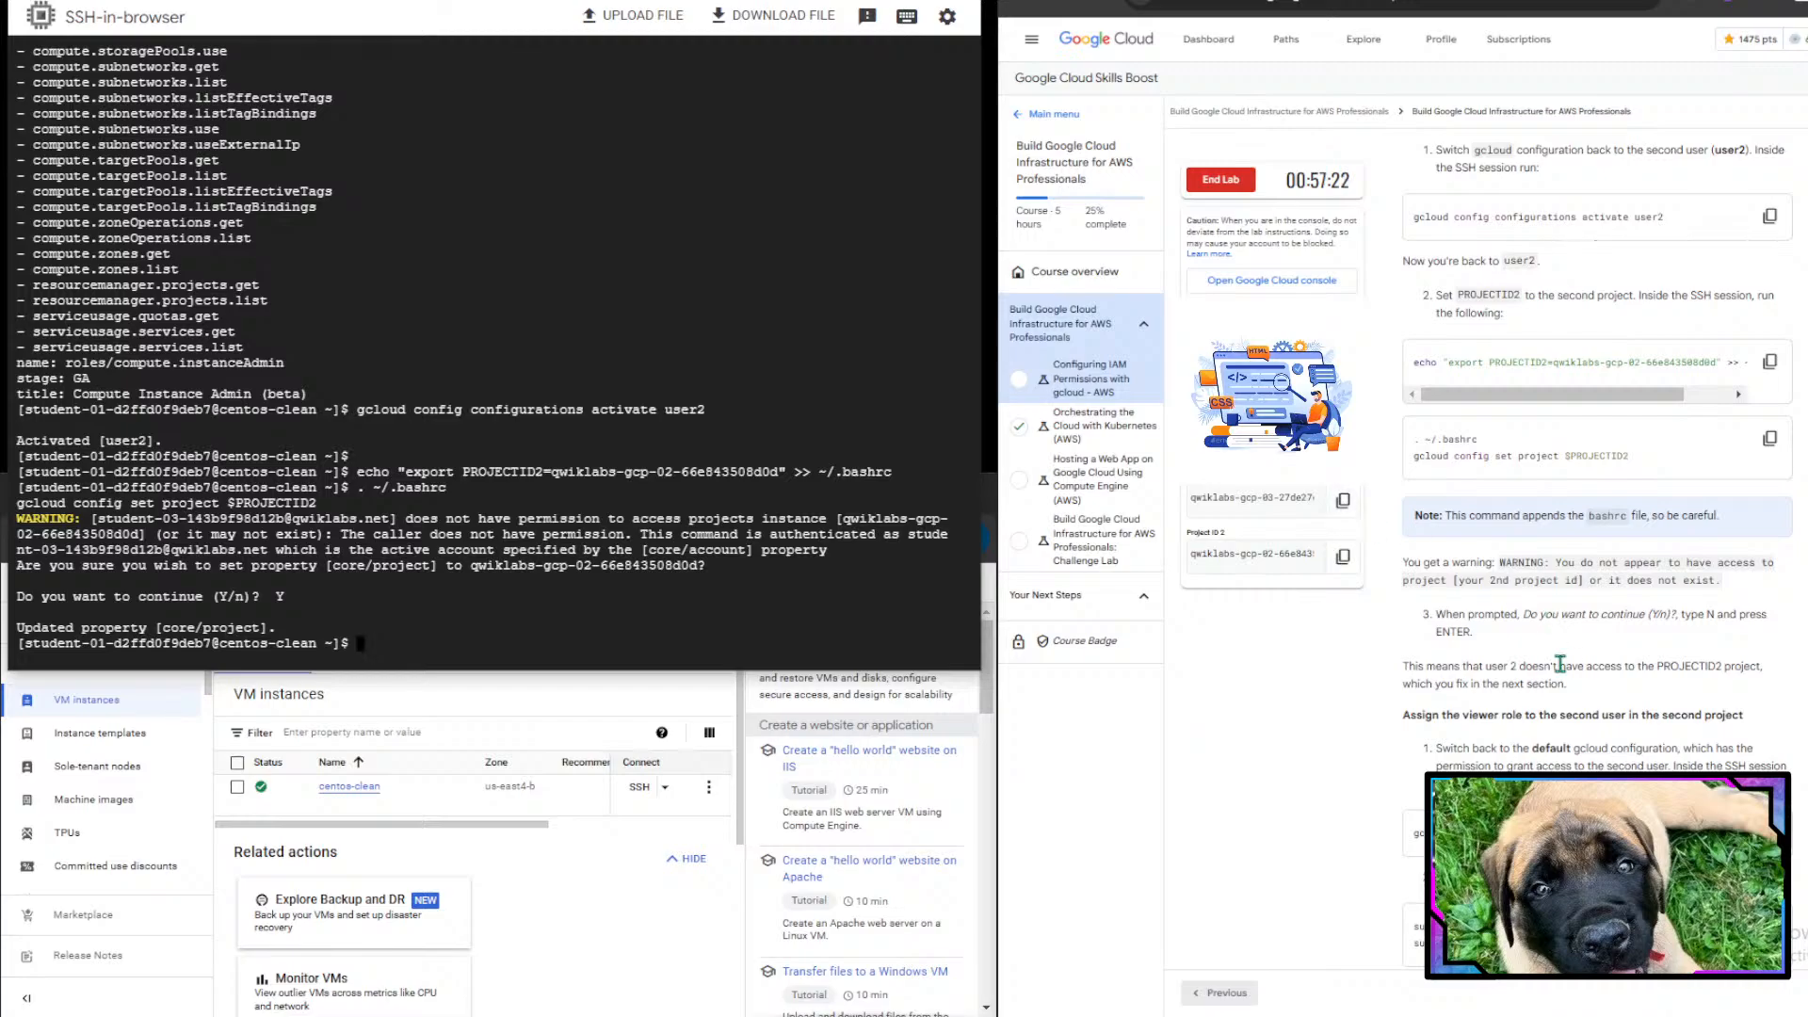
# - Examine the permission warning in the terminal and the instructions for assigning the viewer role to the second user
pyautogui.moveTo(359, 487); pyautogui.dragTo(286, 504)
pyautogui.doubleClick(391, 492)
pyautogui.scroll(-3, 1753, 728)
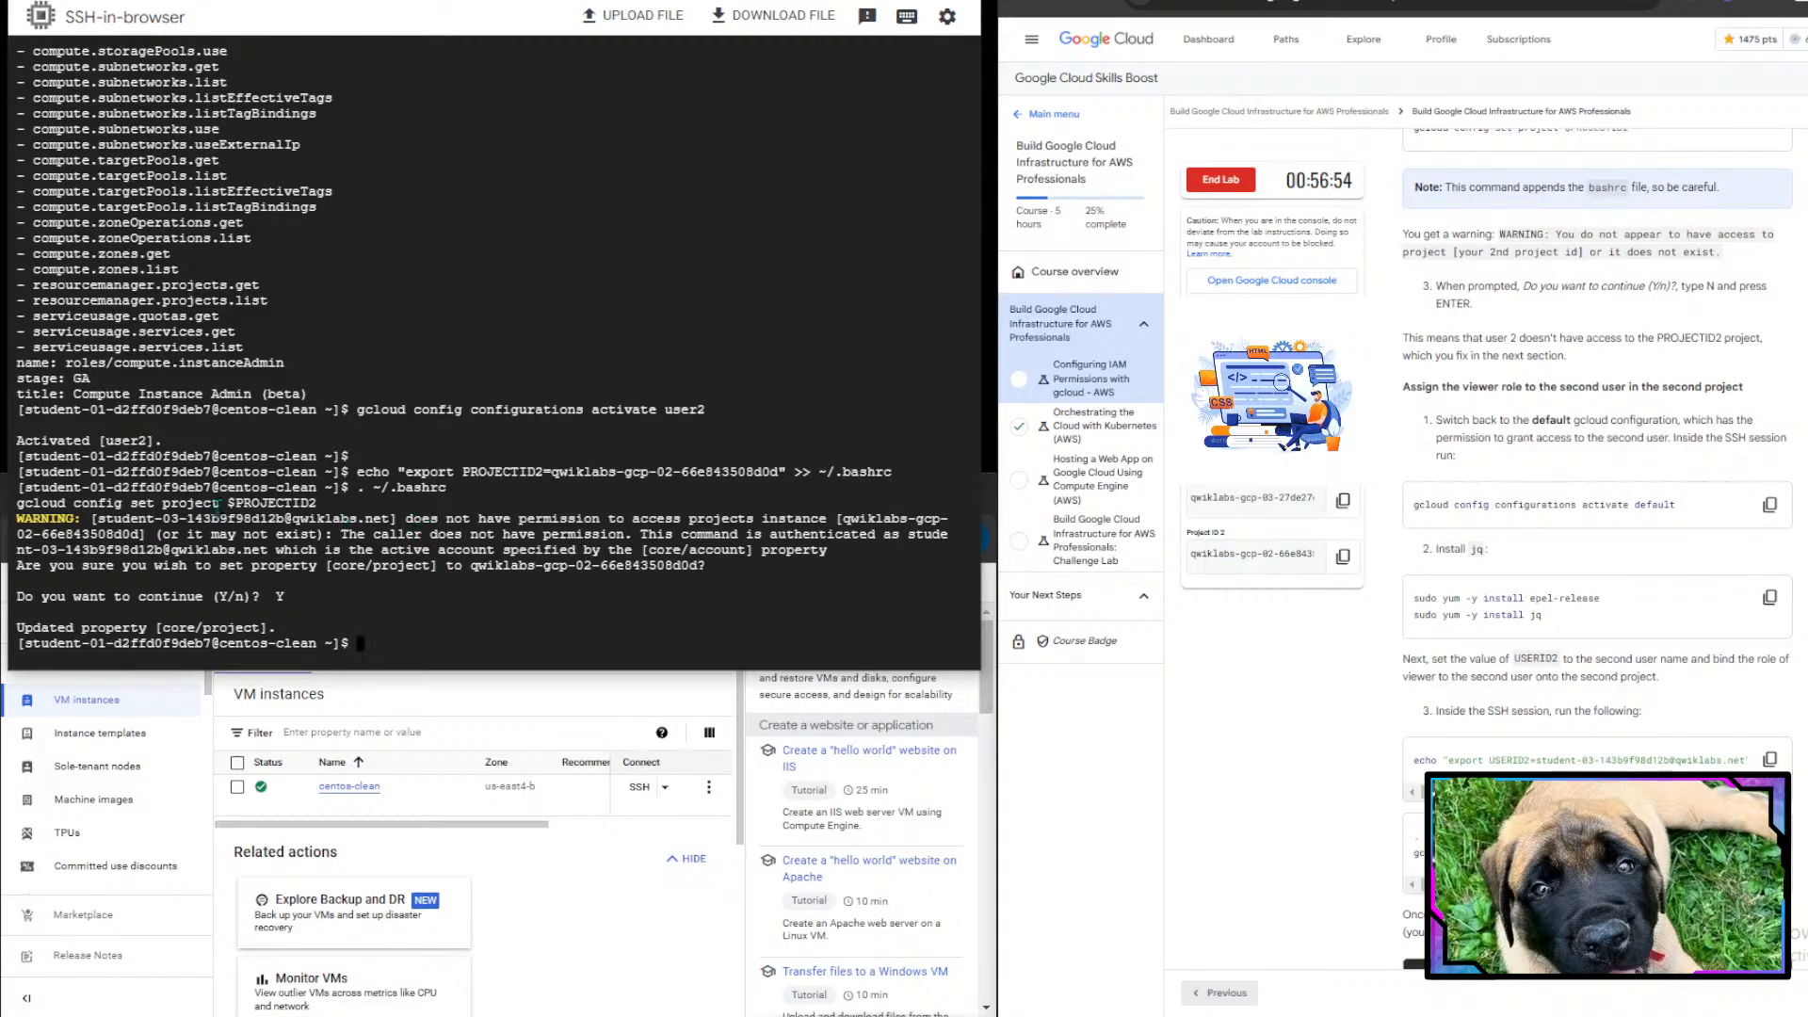
pyautogui.moveTo(285, 505); pyautogui.dragTo(827, 505)
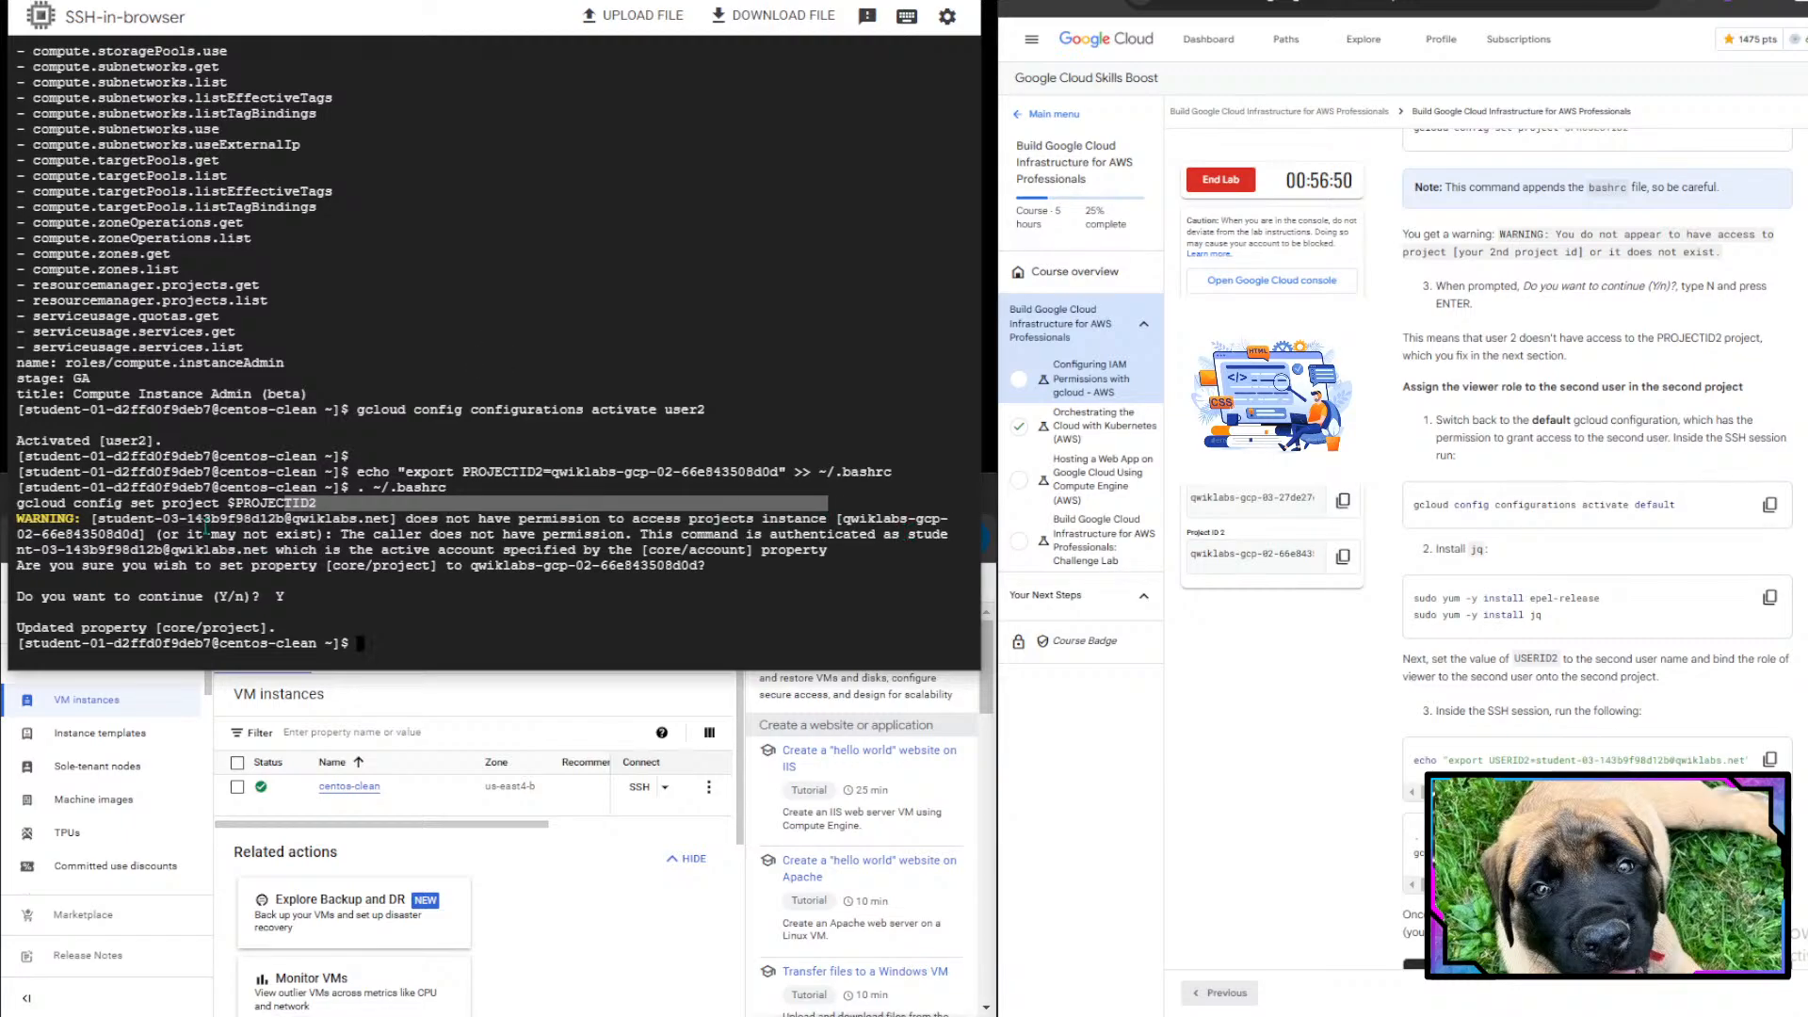
pyautogui.moveTo(169, 534); pyautogui.dragTo(317, 535)
pyautogui.click(318, 534)
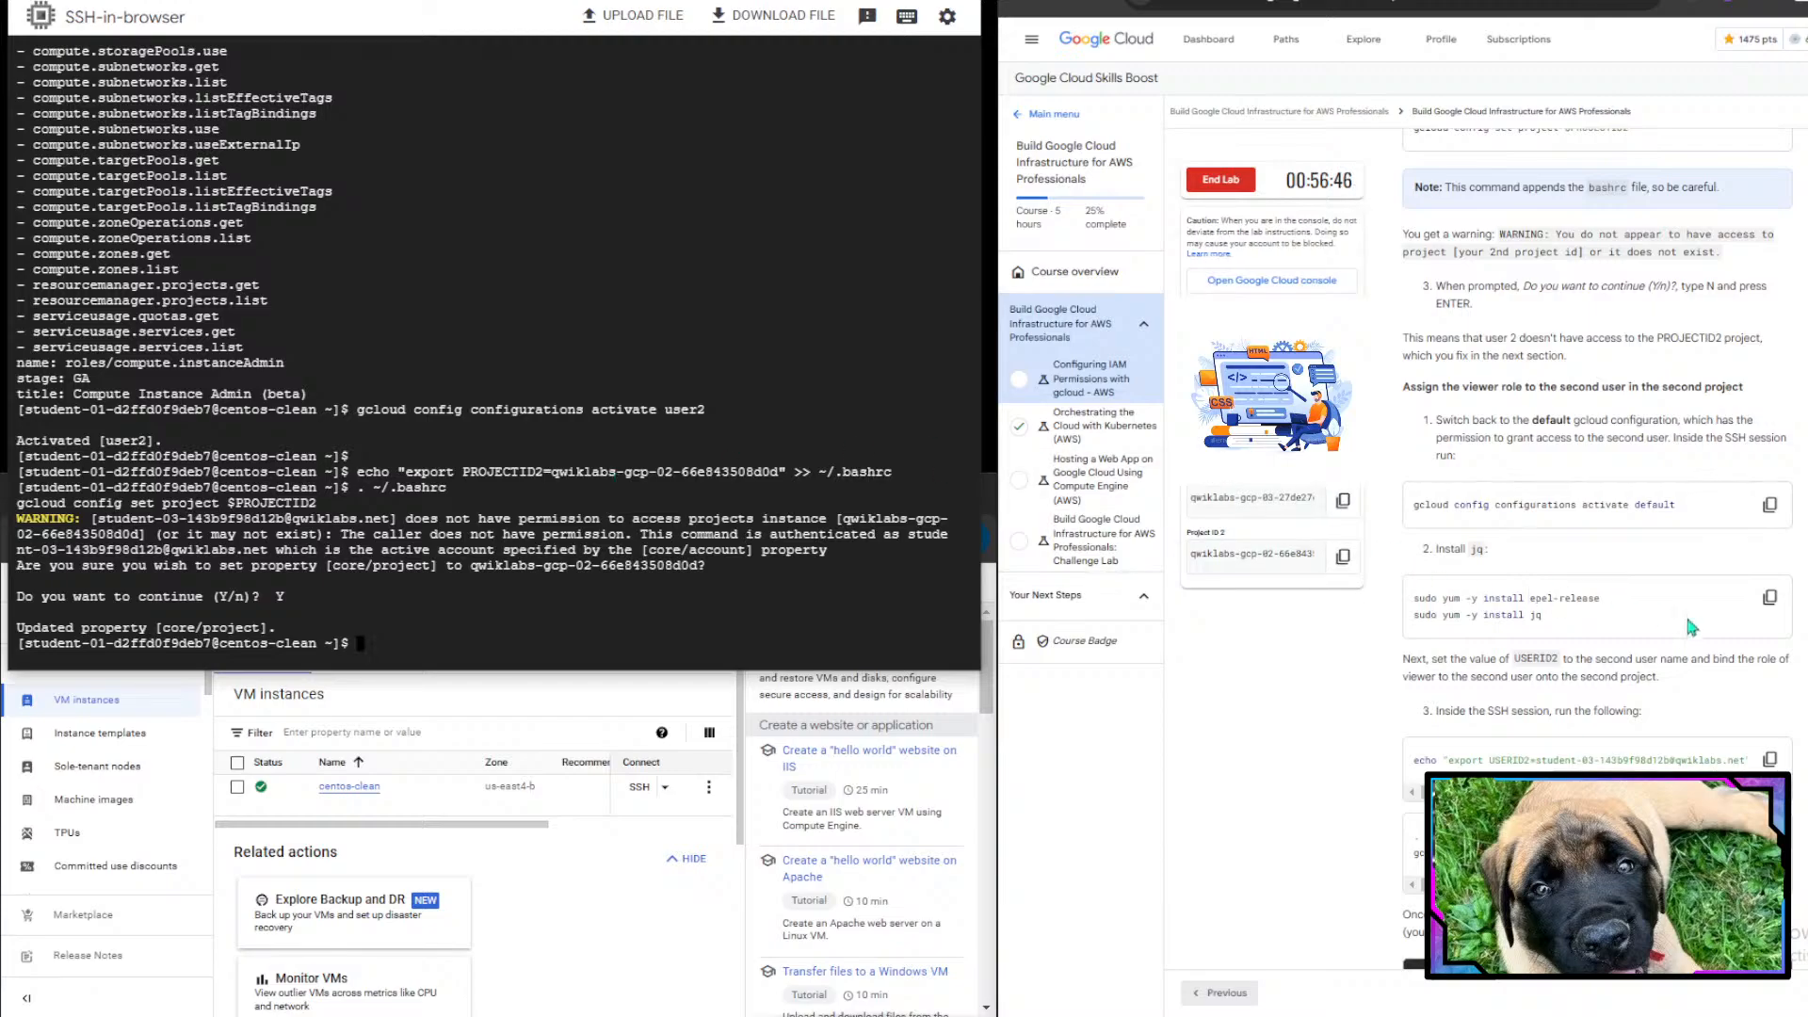
pyautogui.scroll(-1, 1686, 613)
pyautogui.moveTo(1541, 209); pyautogui.dragTo(1742, 196)
pyautogui.click(1569, 213)
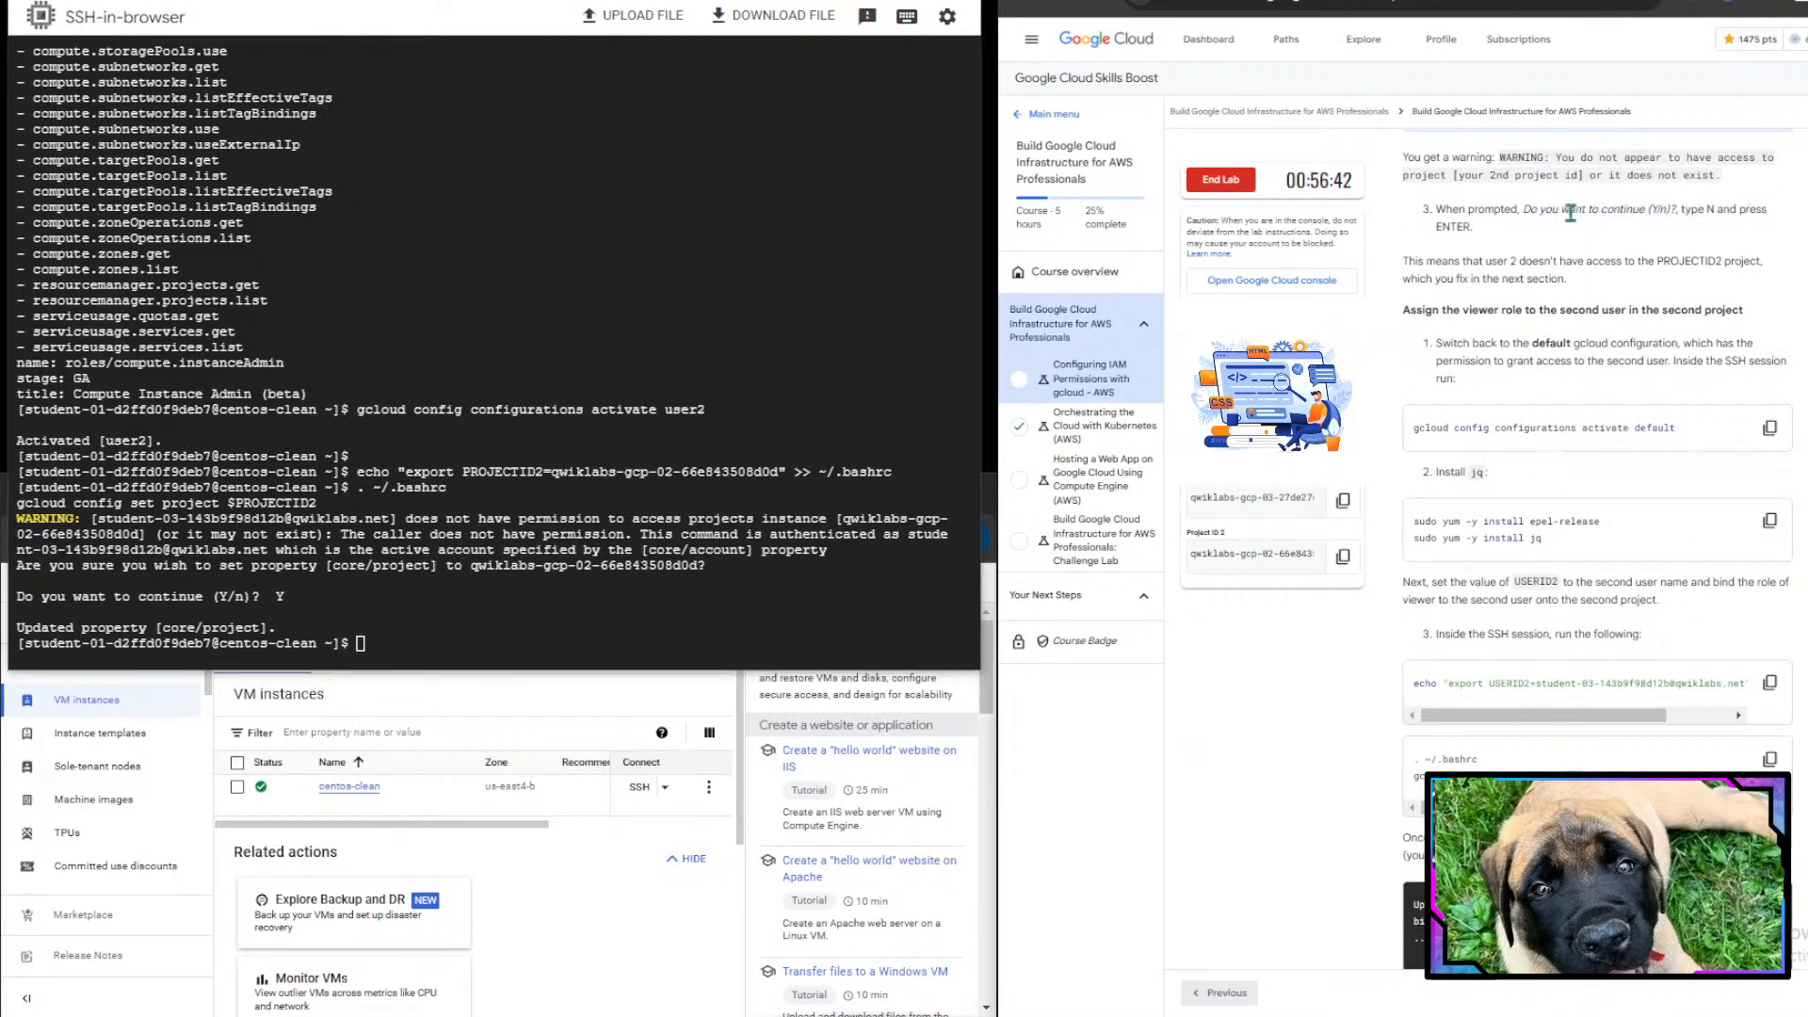
pyautogui.moveTo(1570, 212); pyautogui.dragTo(1770, 211)
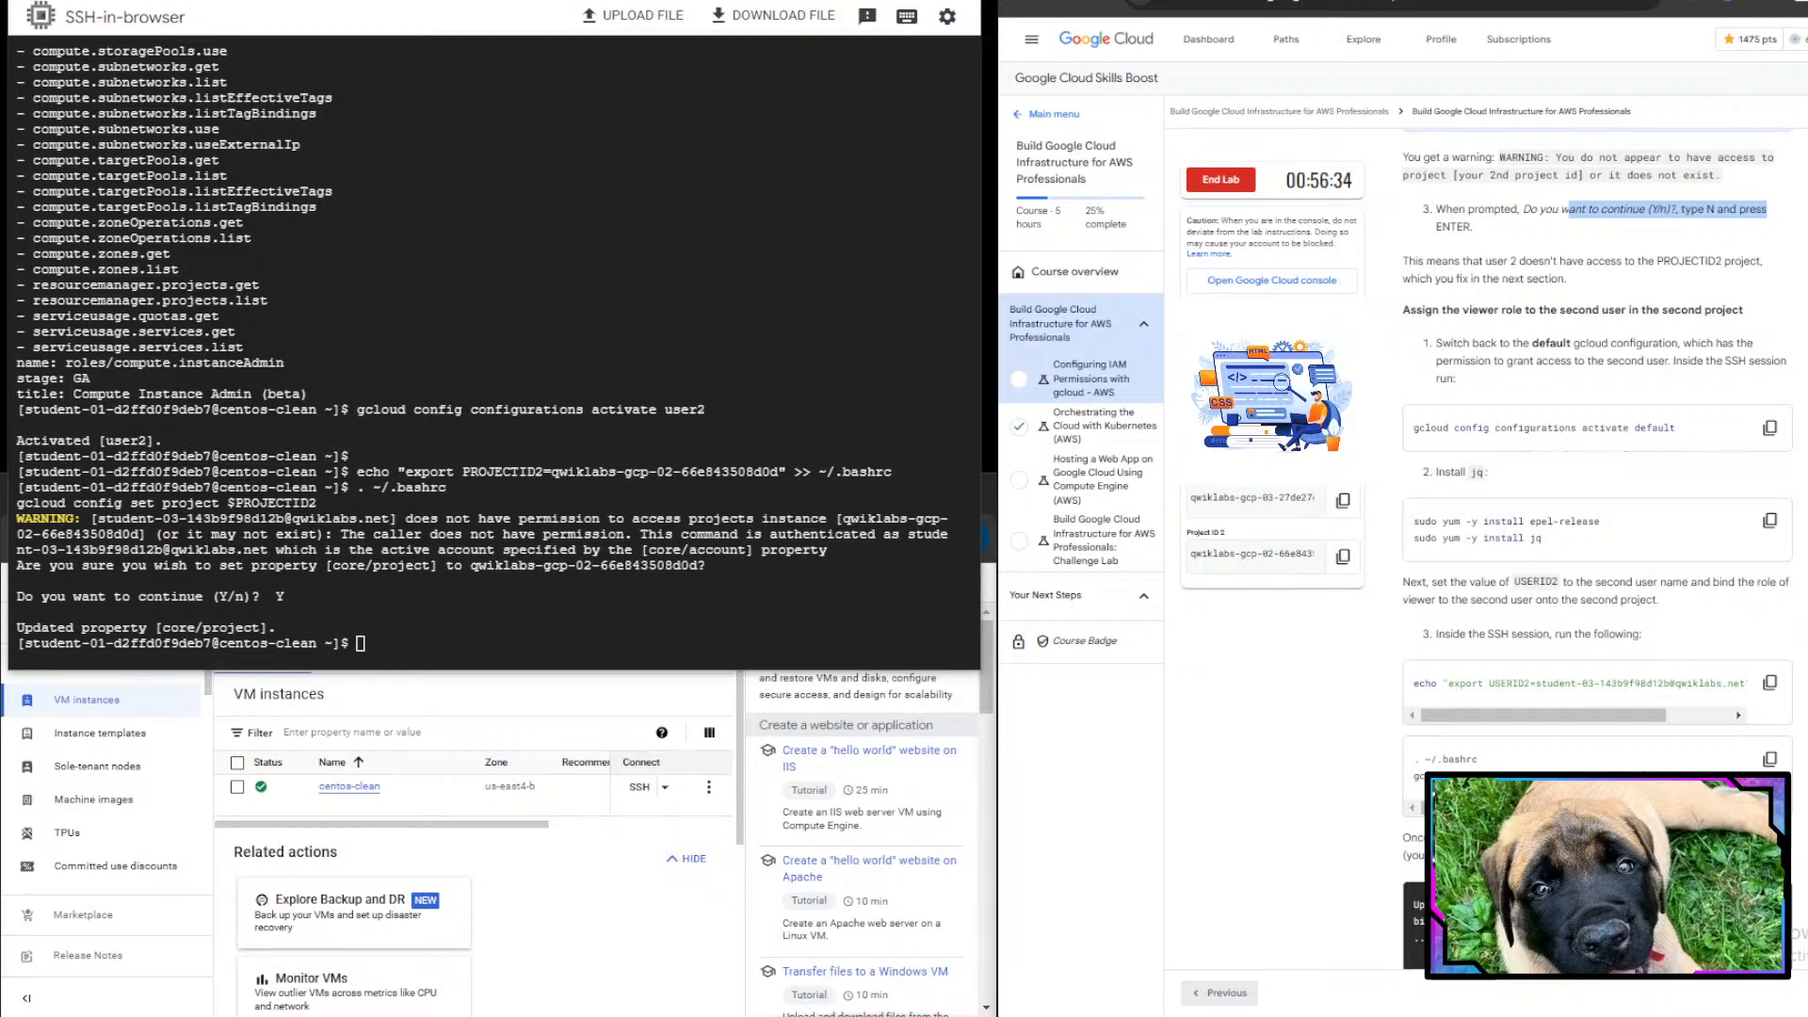
pyautogui.moveTo(1499, 274); pyautogui.dragTo(1747, 266)
pyautogui.click(1747, 267)
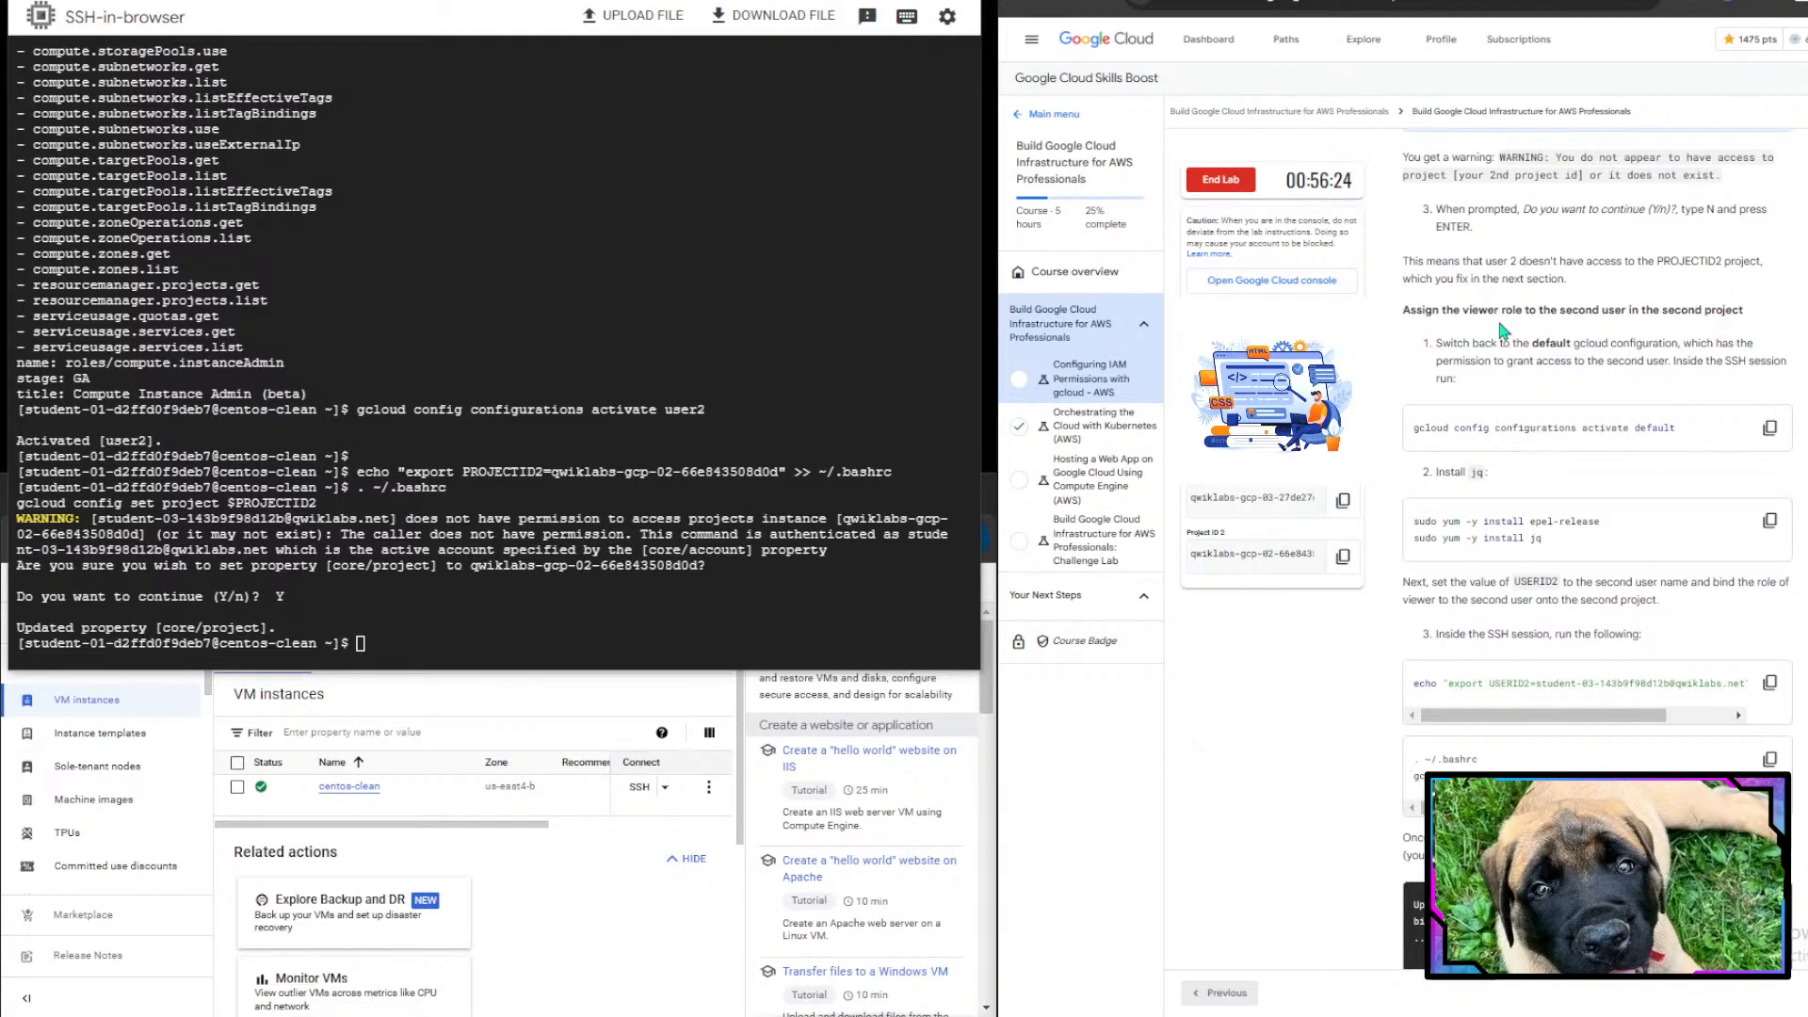
pyautogui.moveTo(1431, 336); pyautogui.dragTo(1708, 313)
pyautogui.click(1708, 312)
# - Switch back to the default gcloud configuration by running gcloud config configurations activate default
pyautogui.click(267, 597)
pyautogui.write('gcluod')
pyautogui.press('BackSpace')
pyautogui.press('BackSpace')
pyautogui.press('BackSpace')
pyautogui.press('BackSpace')
pyautogui.press('BackSpace')
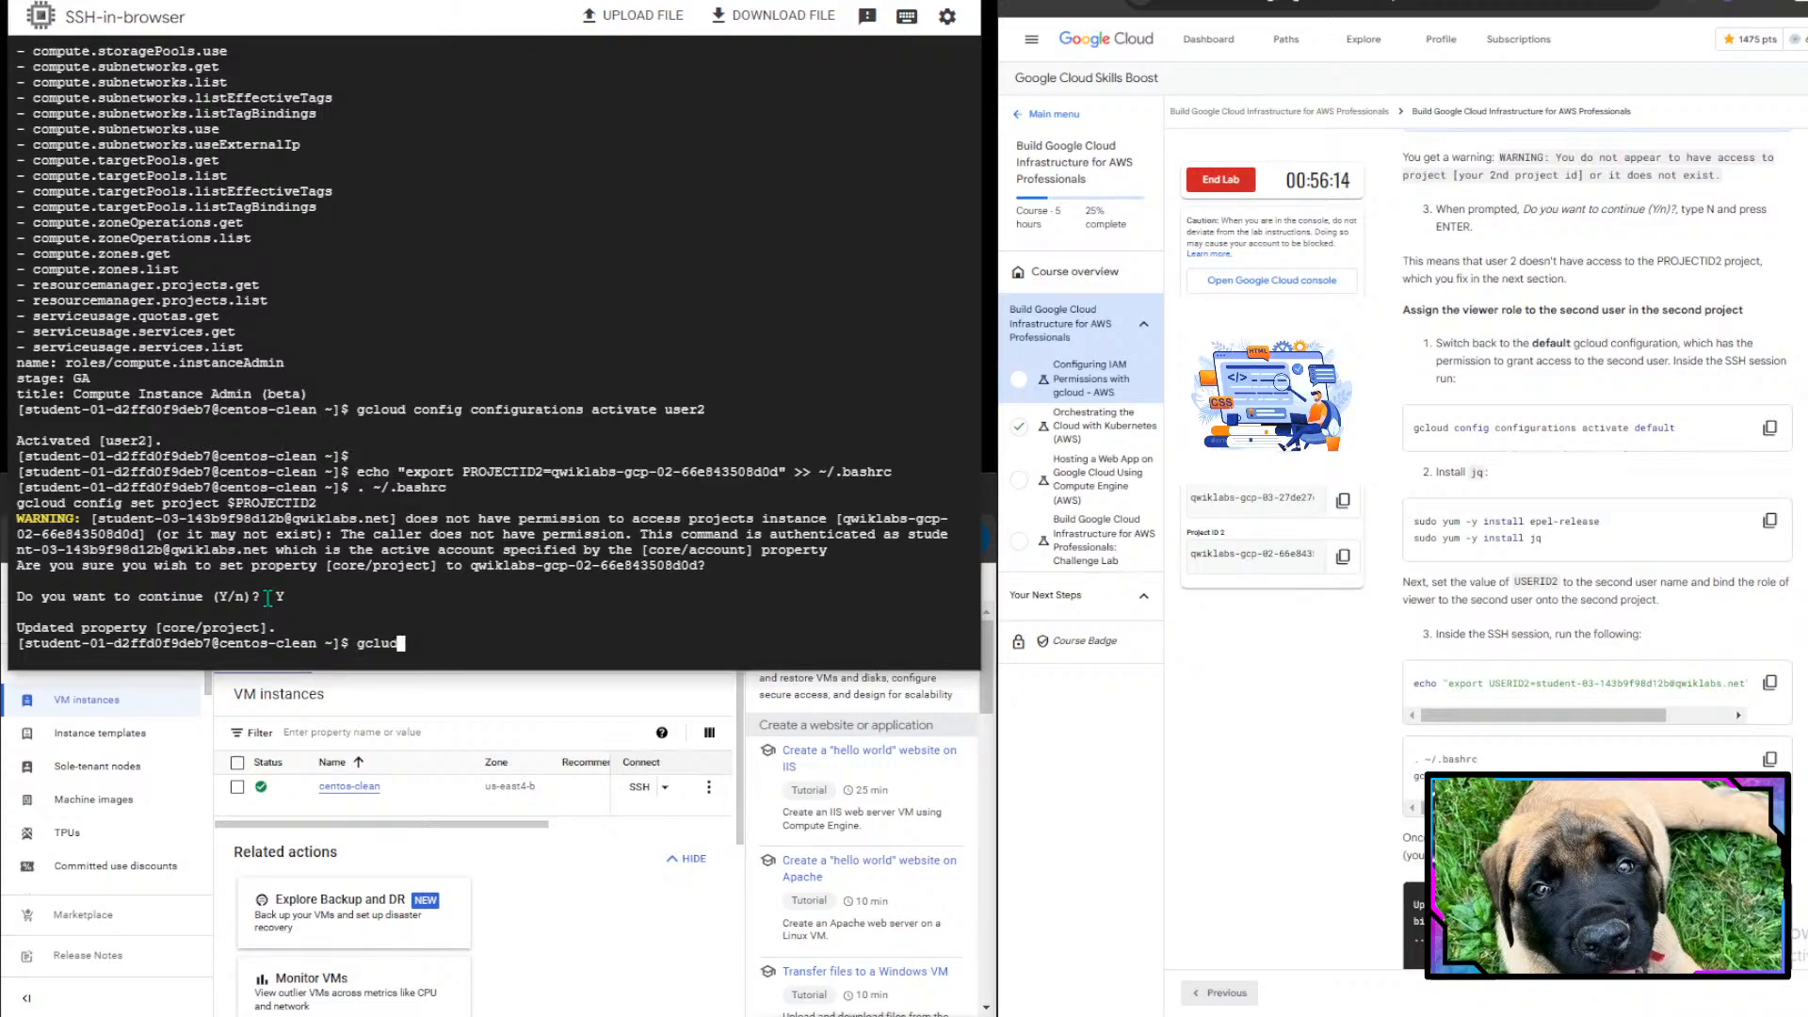
pyautogui.write('loud config configu')
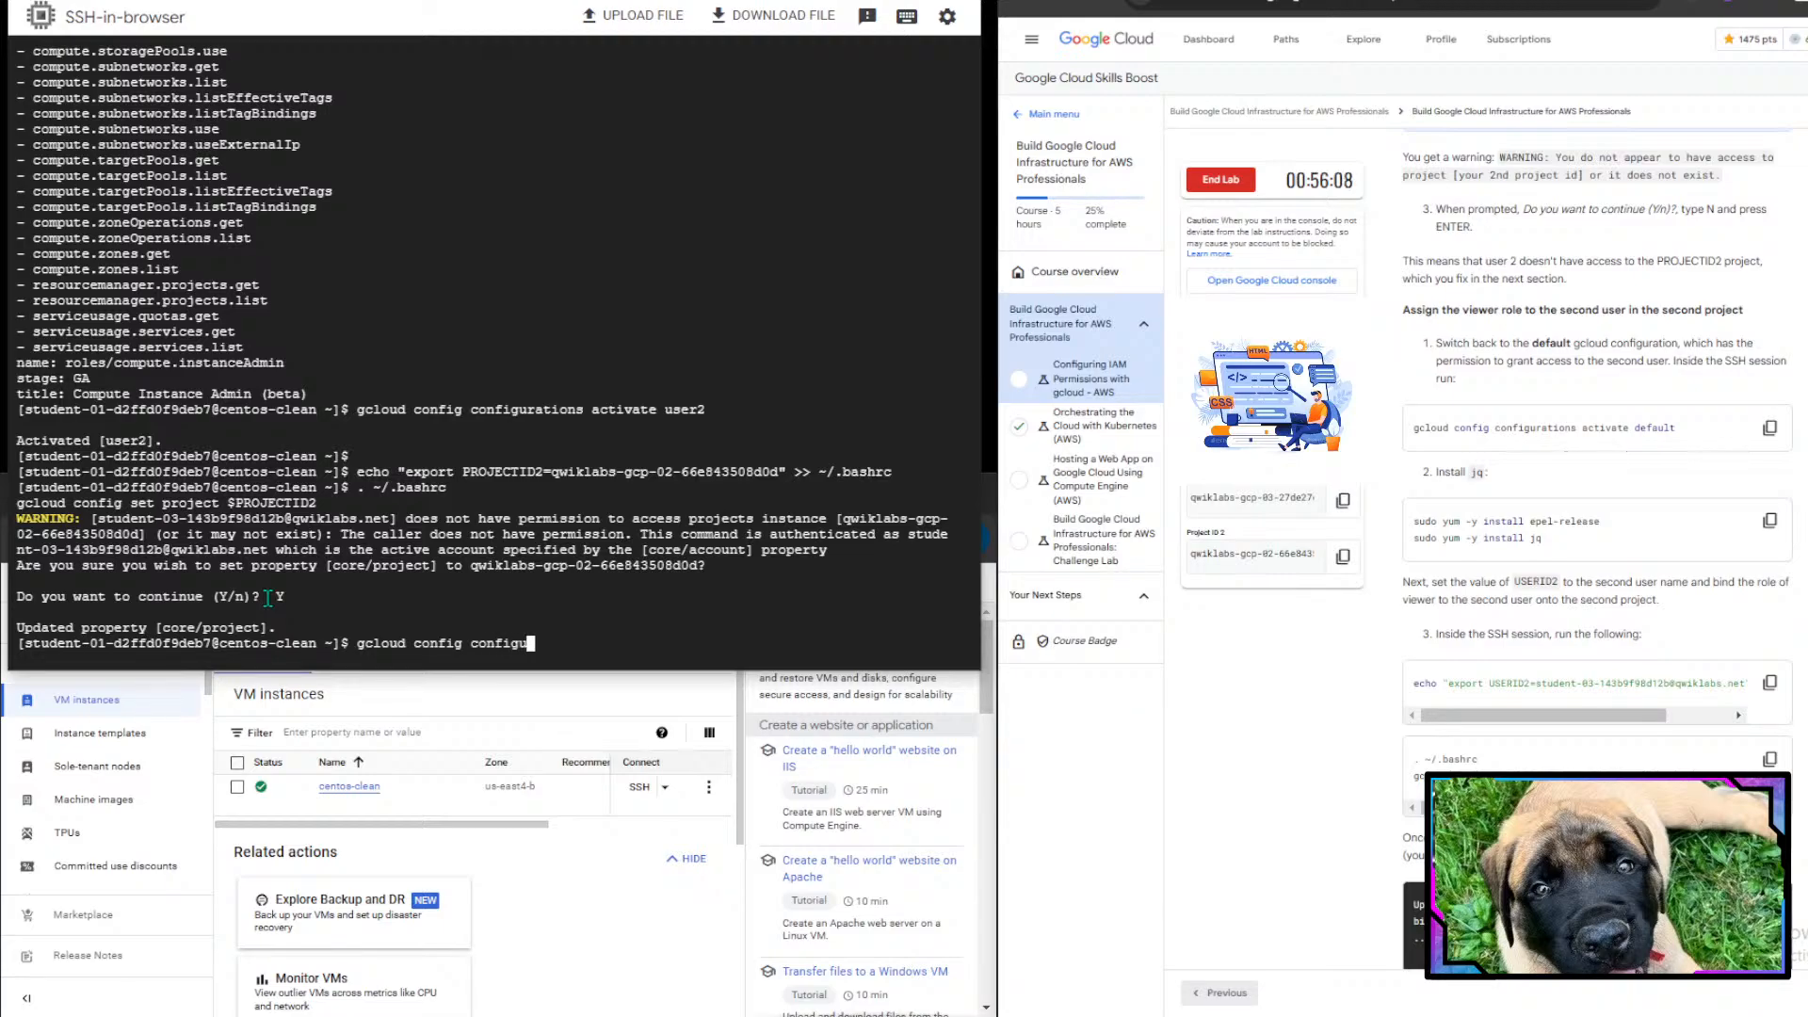
pyautogui.write('rations activate default')
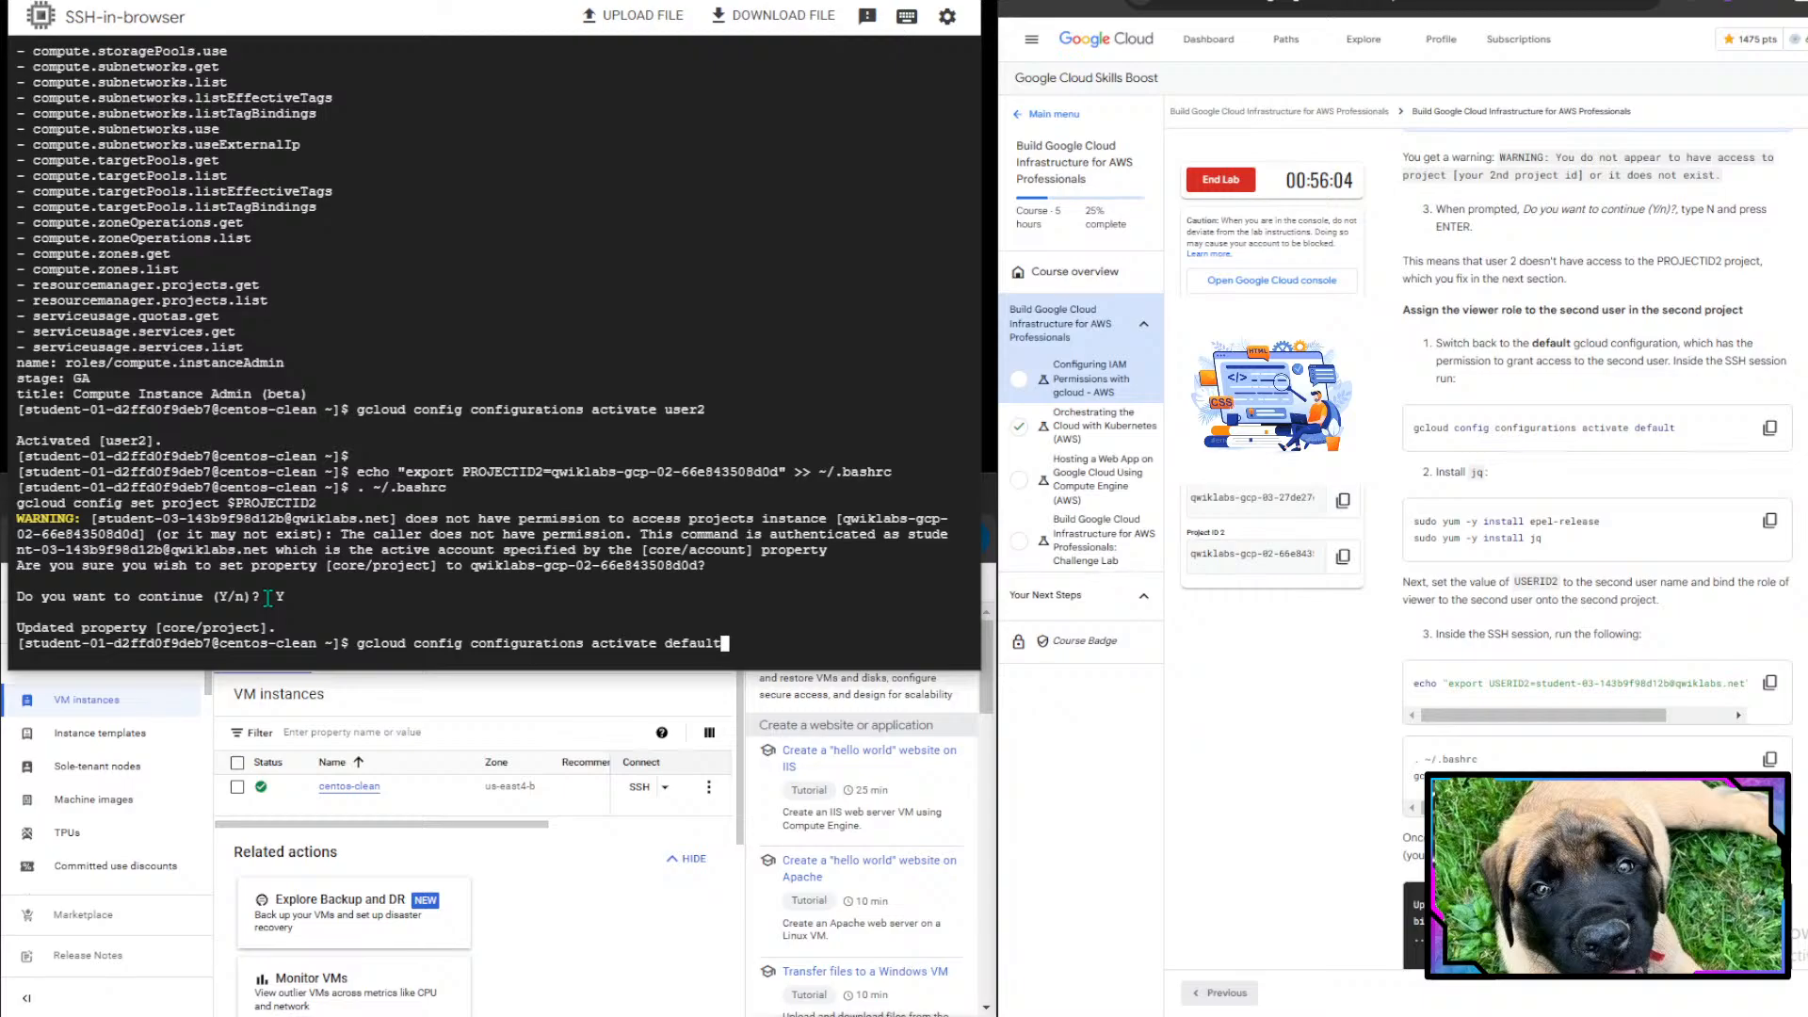
pyautogui.press('Return')
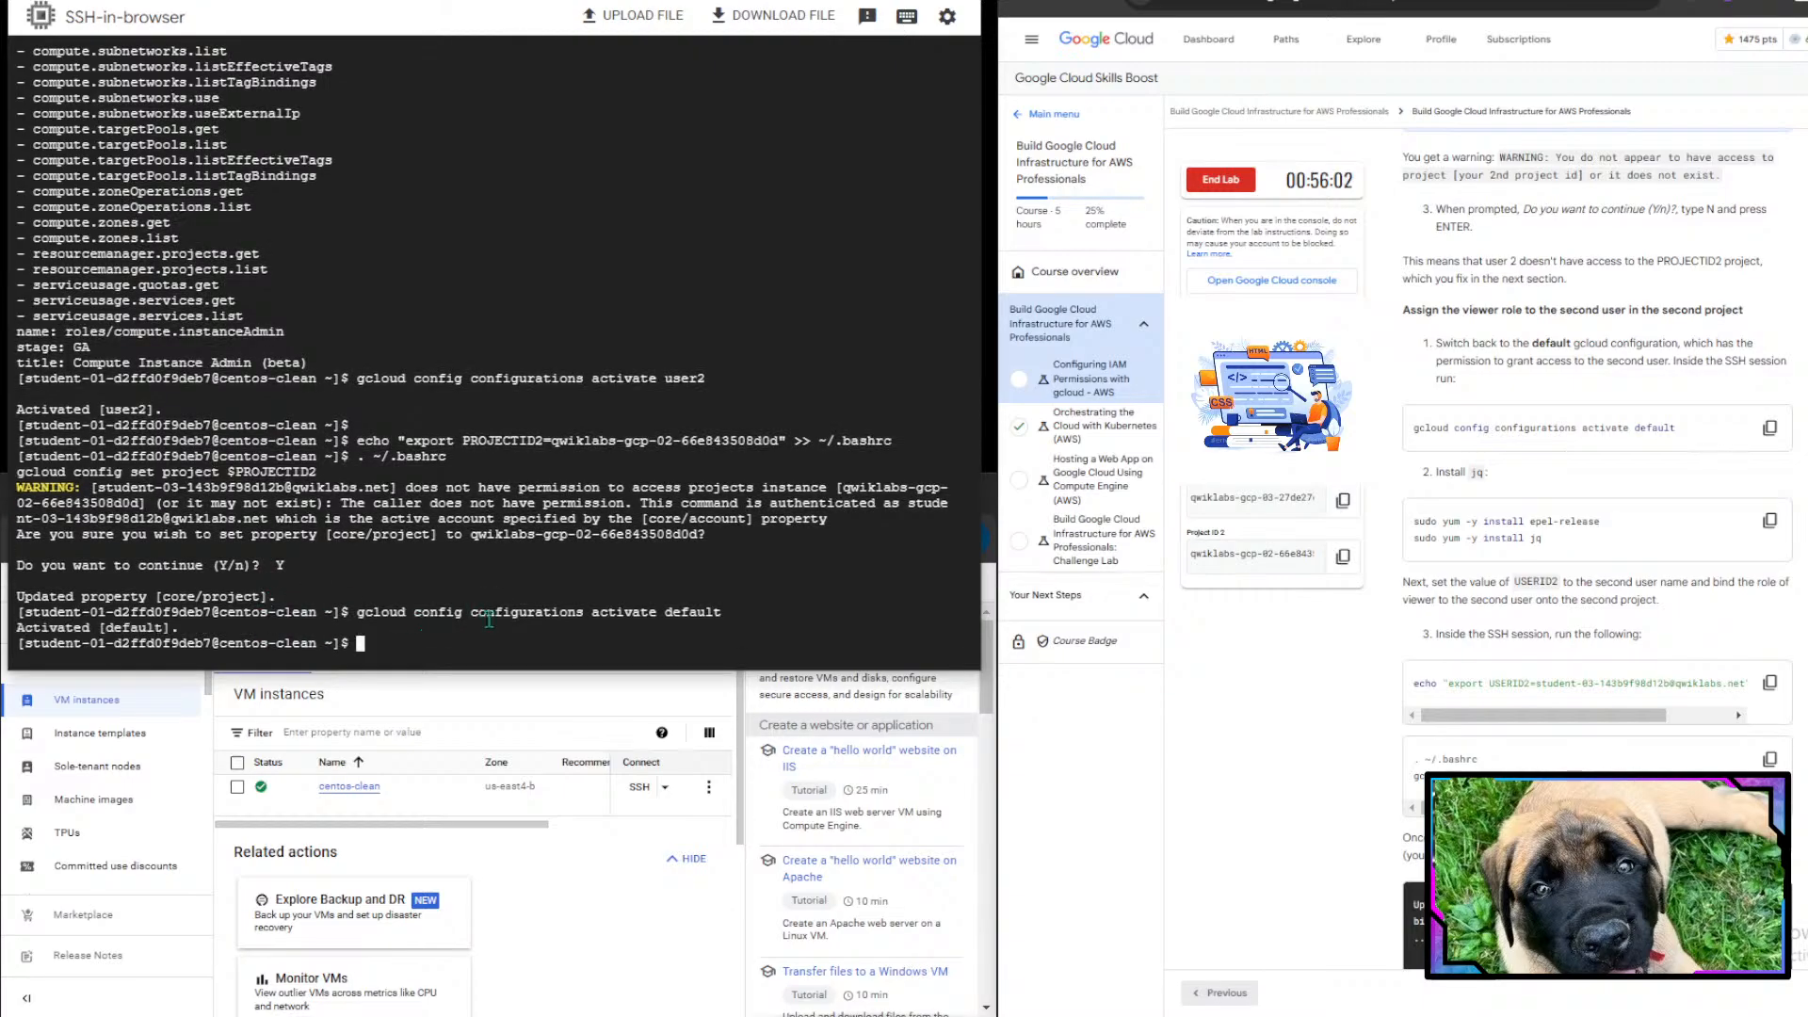
# - Copy the install commands from the instructions and run sudo yum -y install epel-release and sudo yum -y install jq
pyautogui.scroll(-2, 1605, 706)
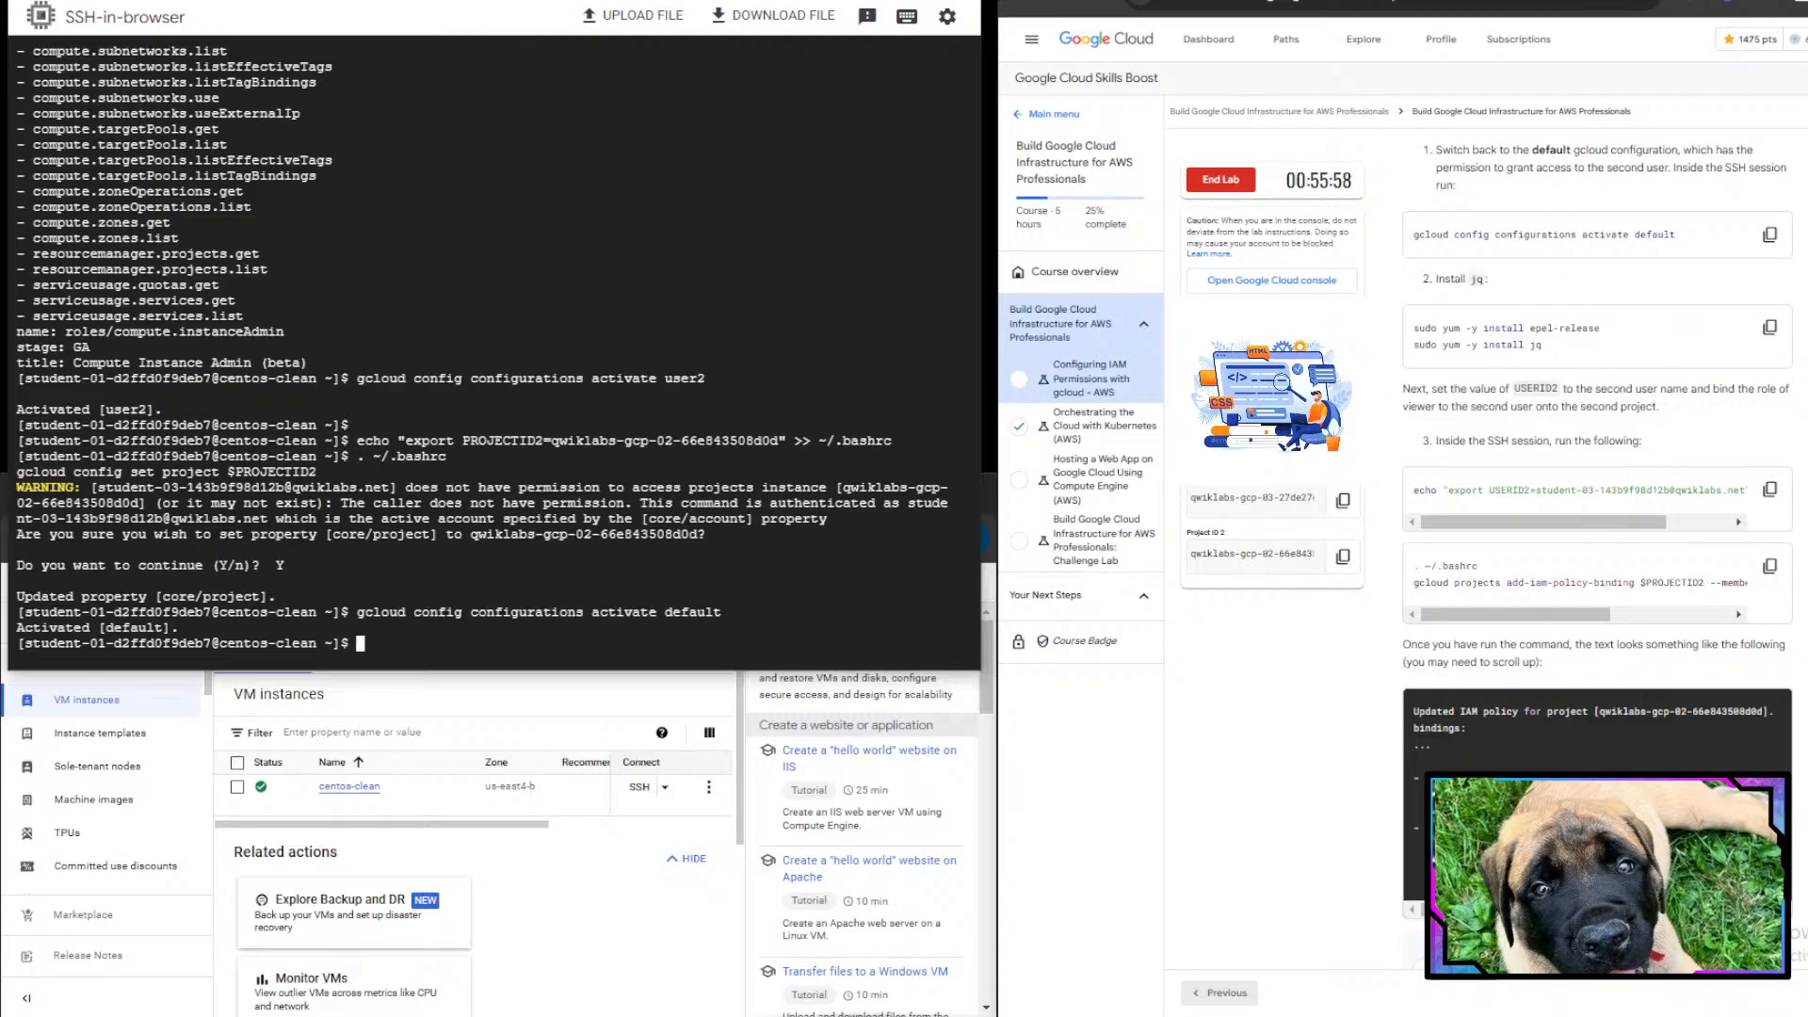
pyautogui.click(1769, 327)
pyautogui.click(542, 599)
pyautogui.hotkey('ctrl', 'v')
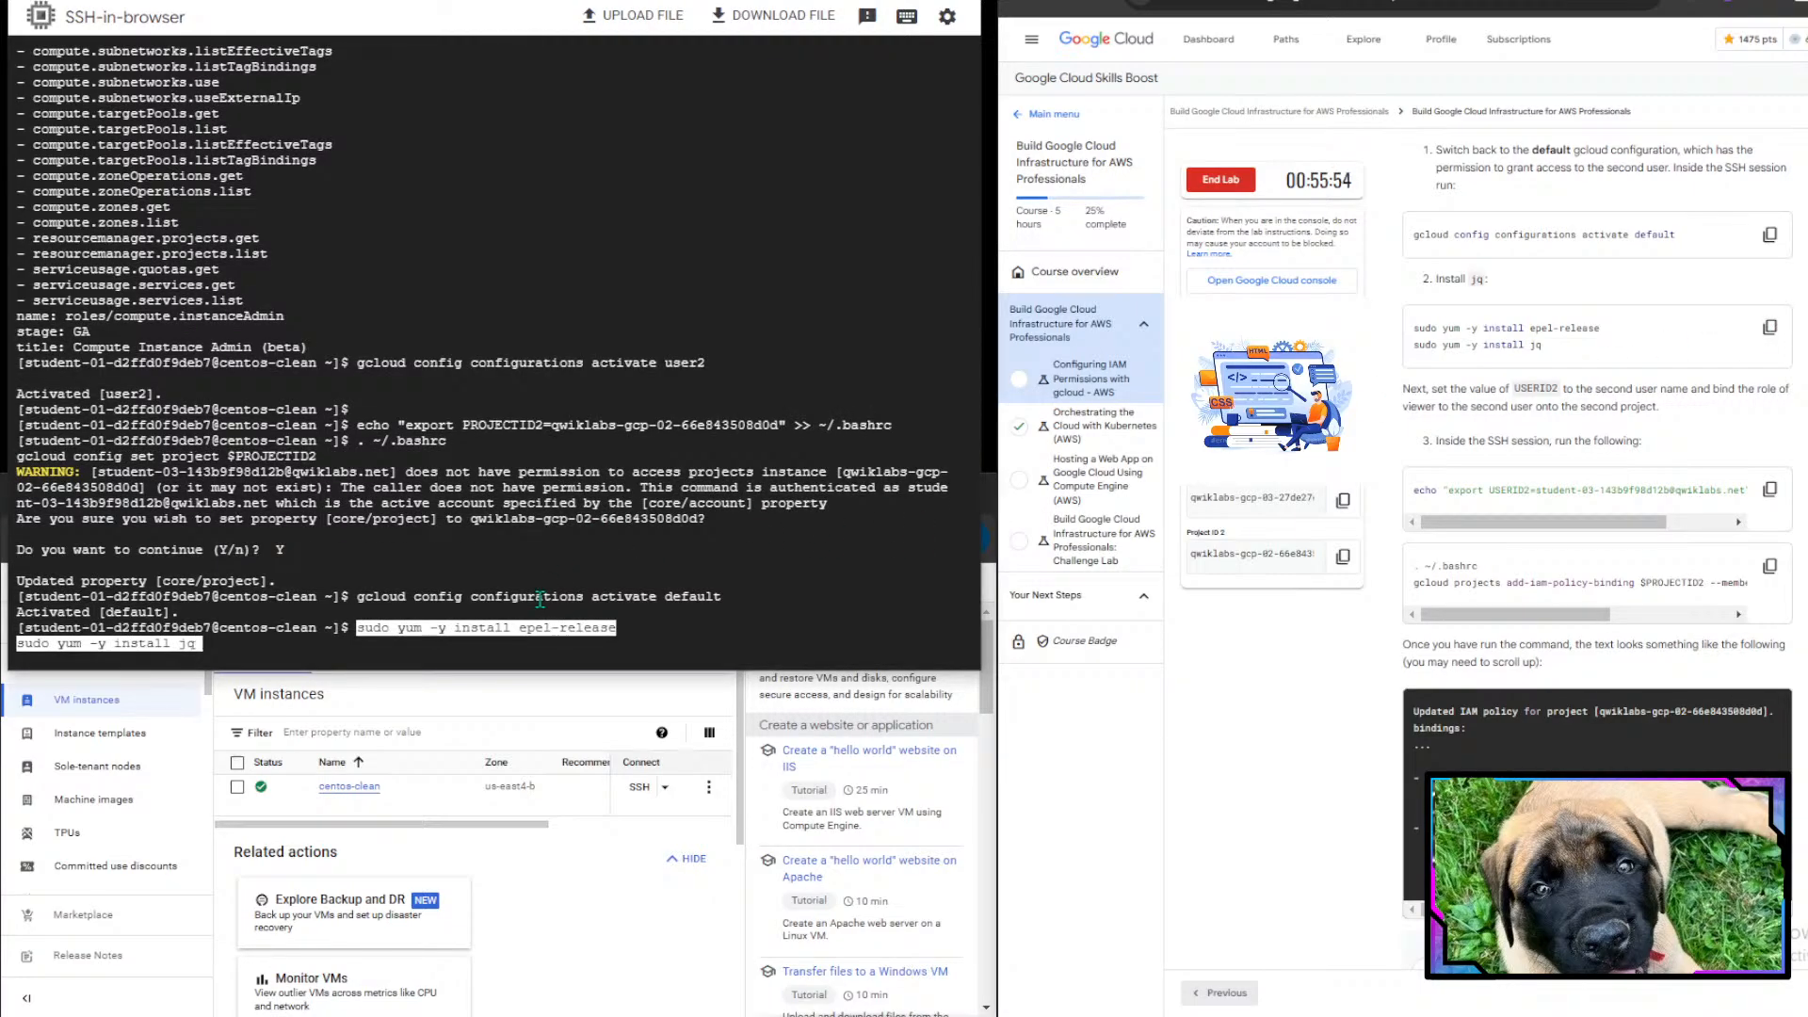
pyautogui.press('Return')
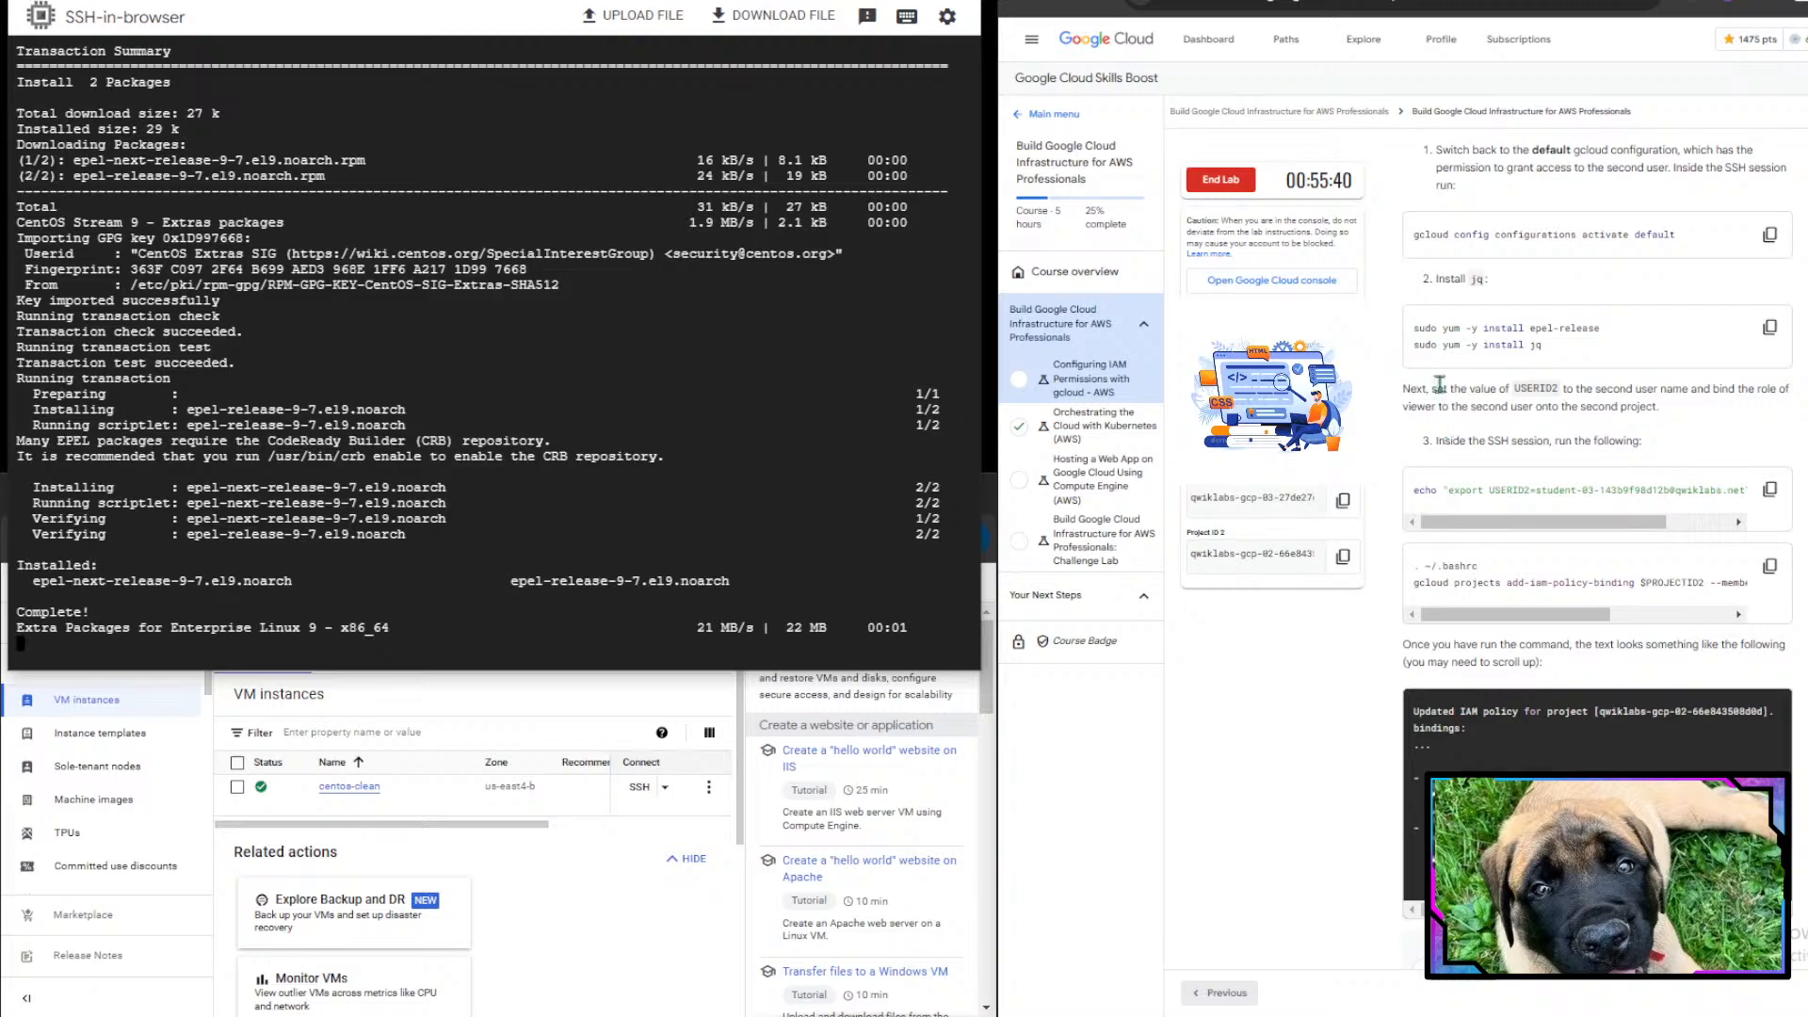
# - Copy the echo export USERID2 command for the second user and run it to append the variable to ~/.bashrc
pyautogui.moveTo(1442, 345); pyautogui.dragTo(1536, 343)
pyautogui.doubleClick(1509, 344)
pyautogui.click(1536, 342)
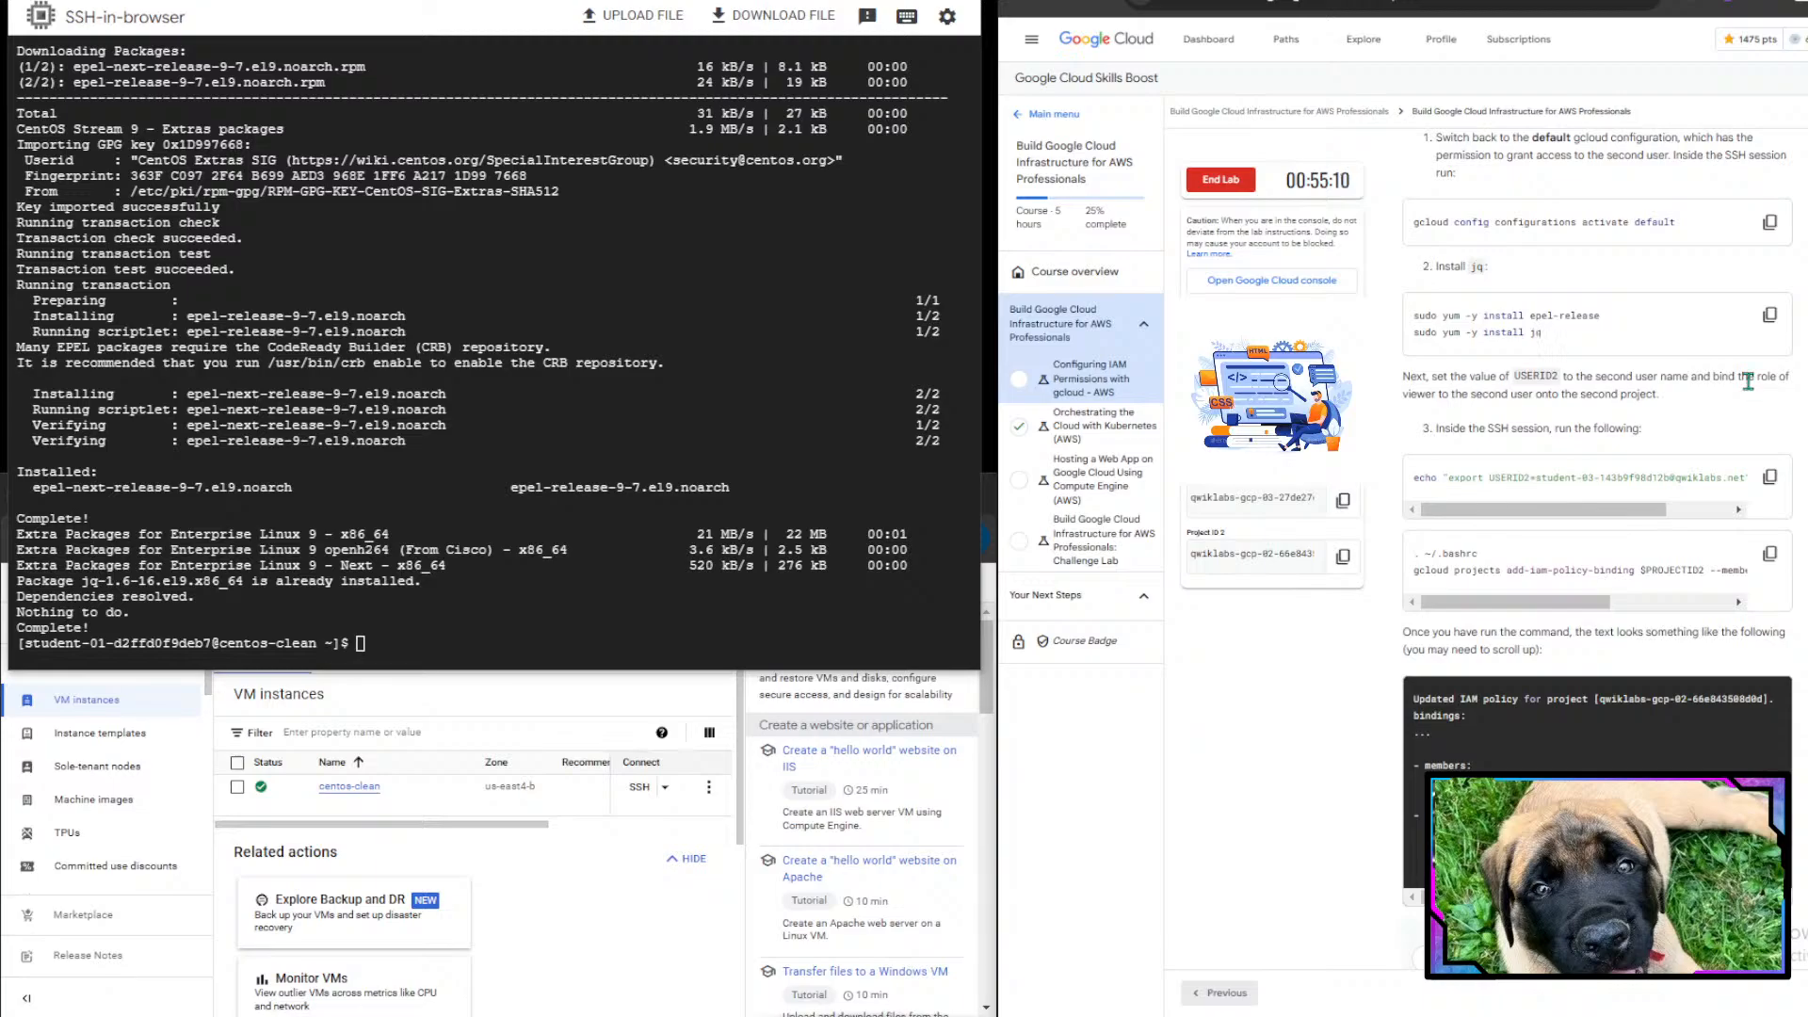
pyautogui.scroll(-2, 1742, 372)
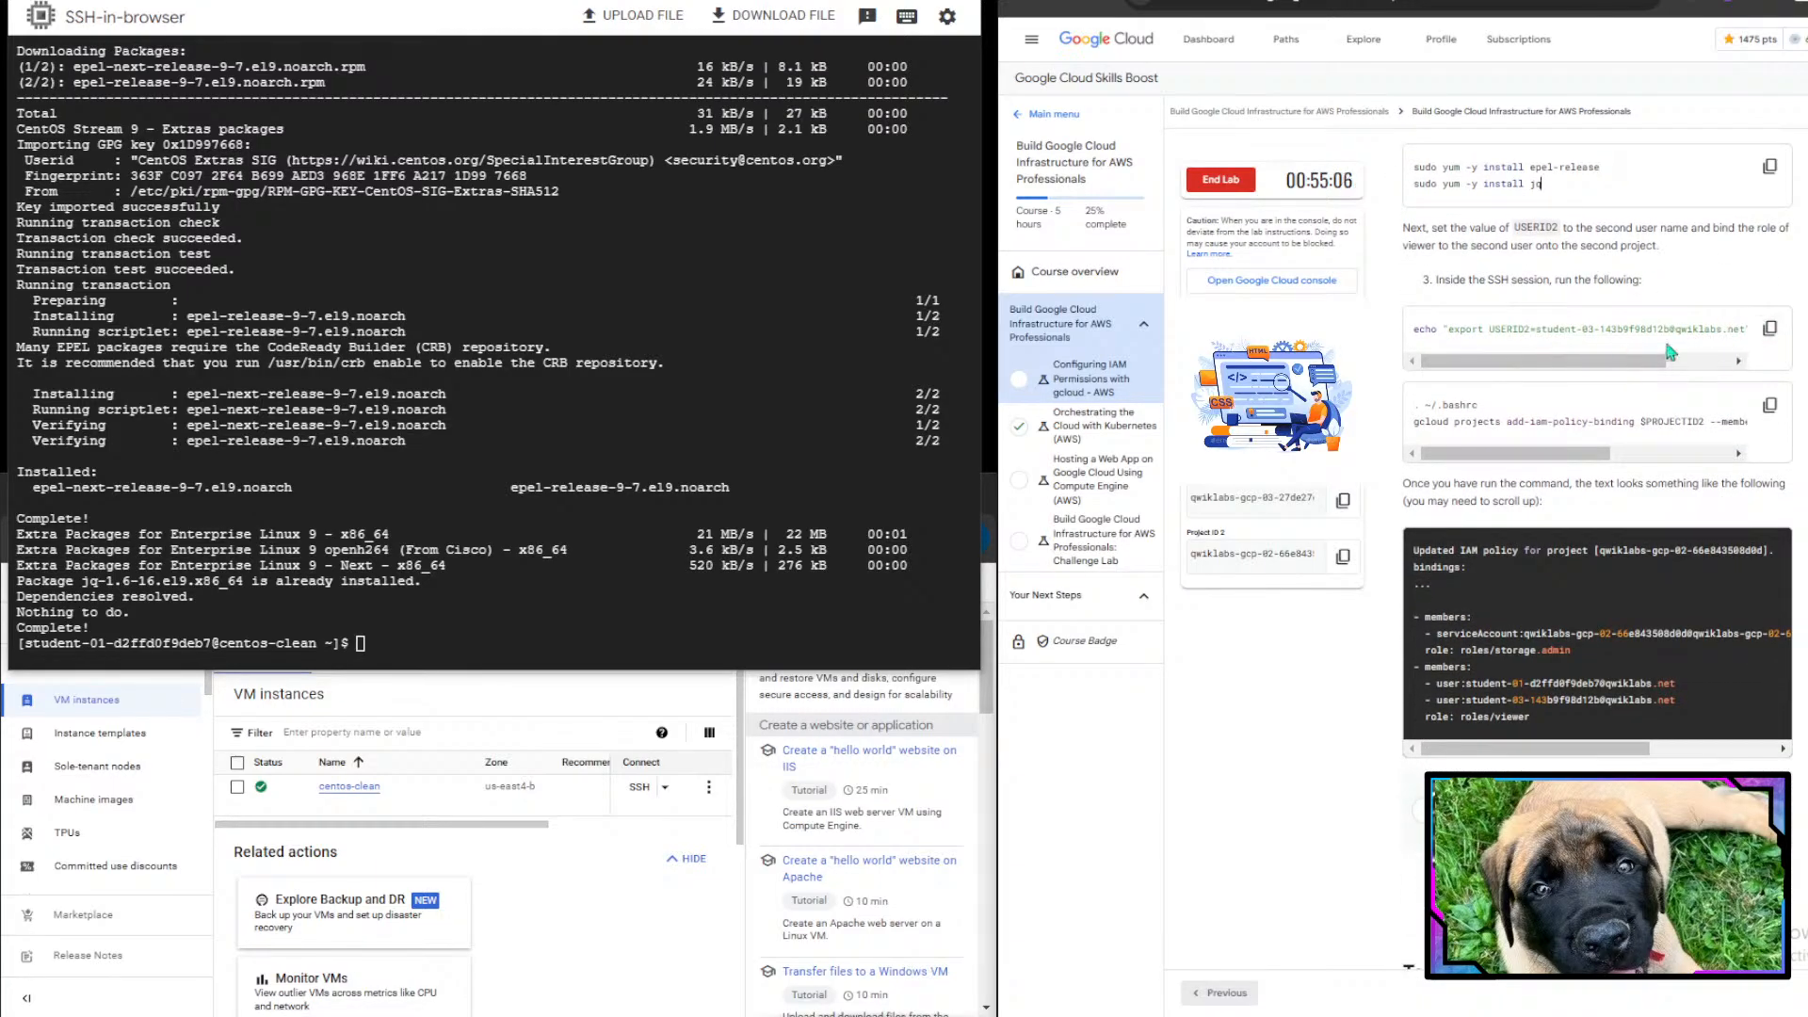
pyautogui.click(1770, 326)
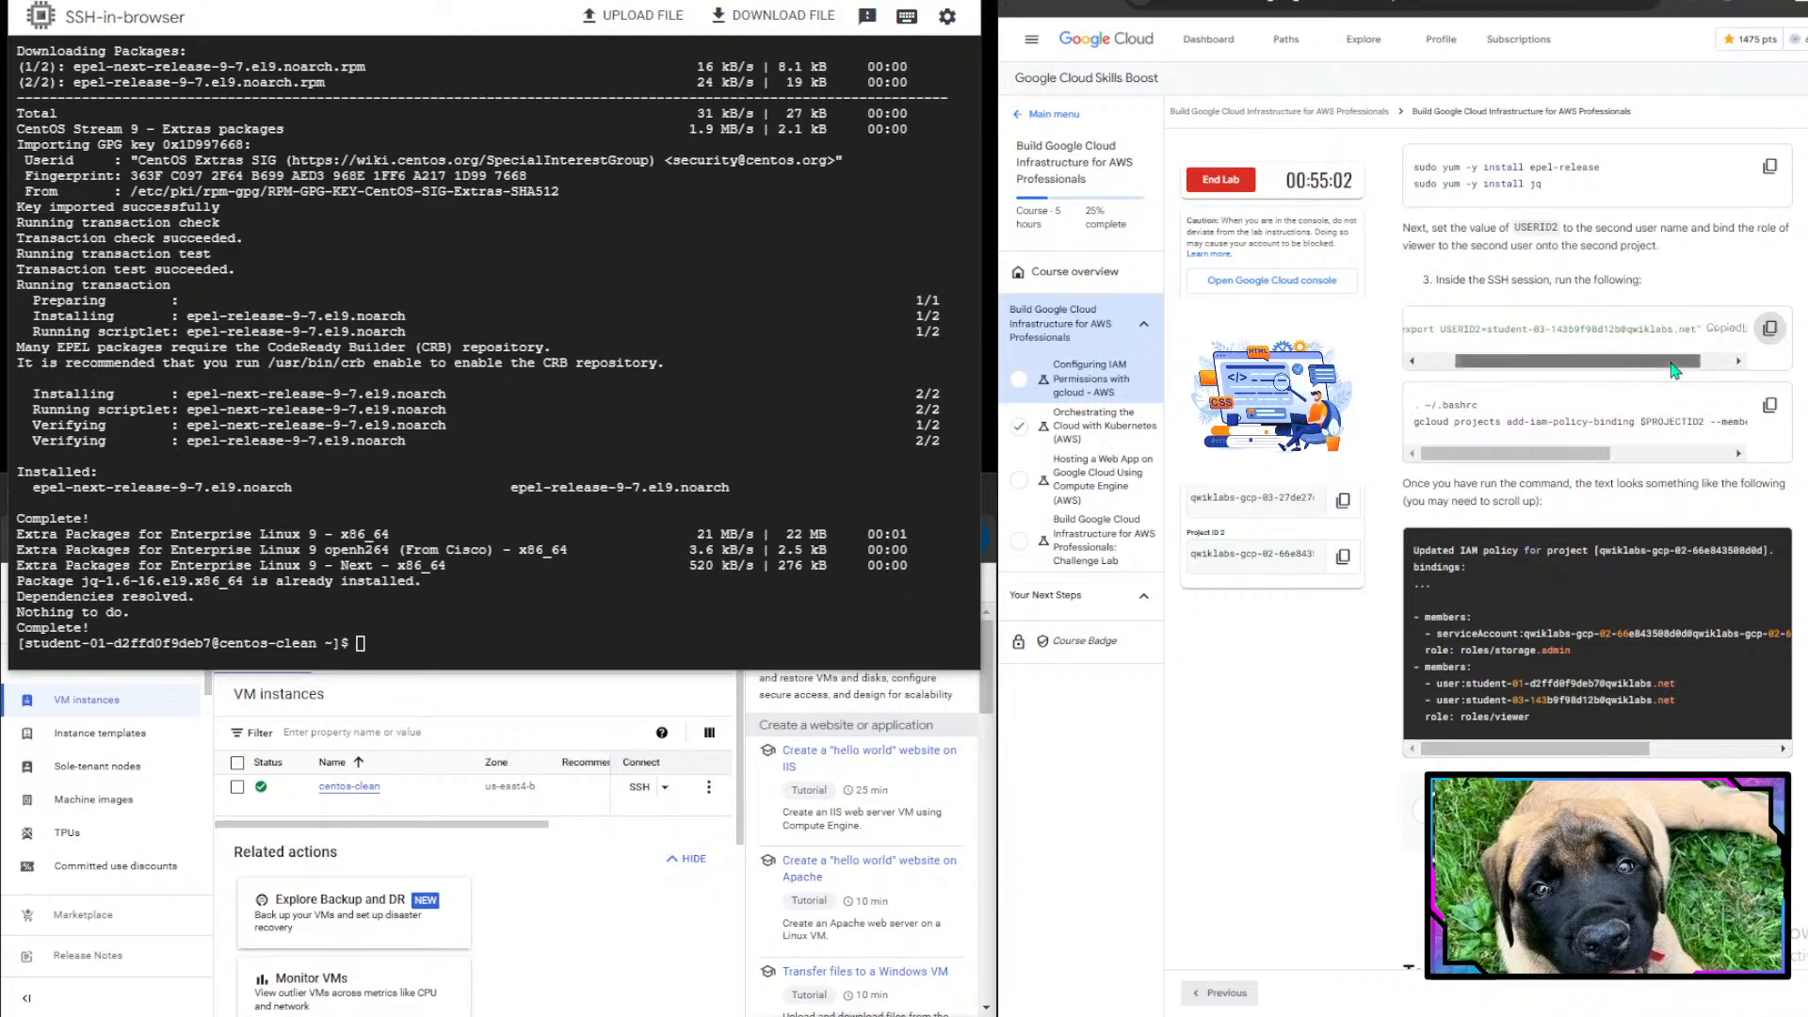
pyautogui.click(734, 562)
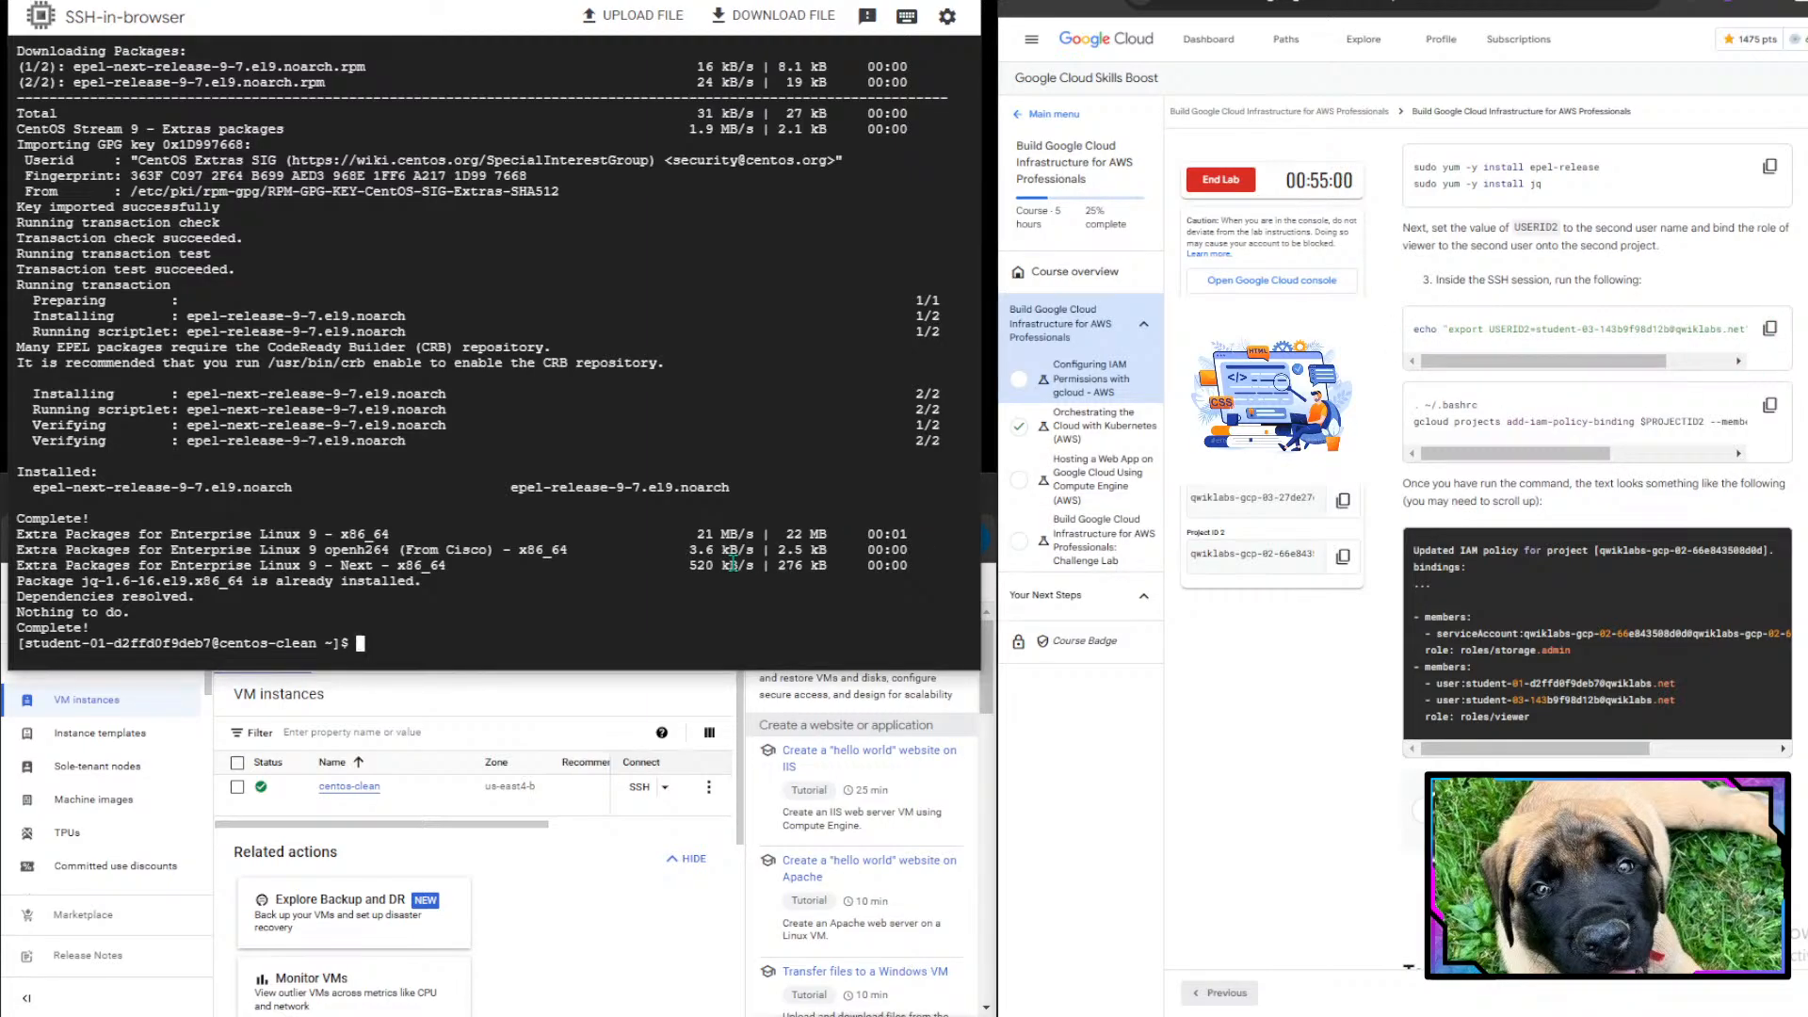
pyautogui.hotkey('ctrl', 'v')
pyautogui.press('Return')
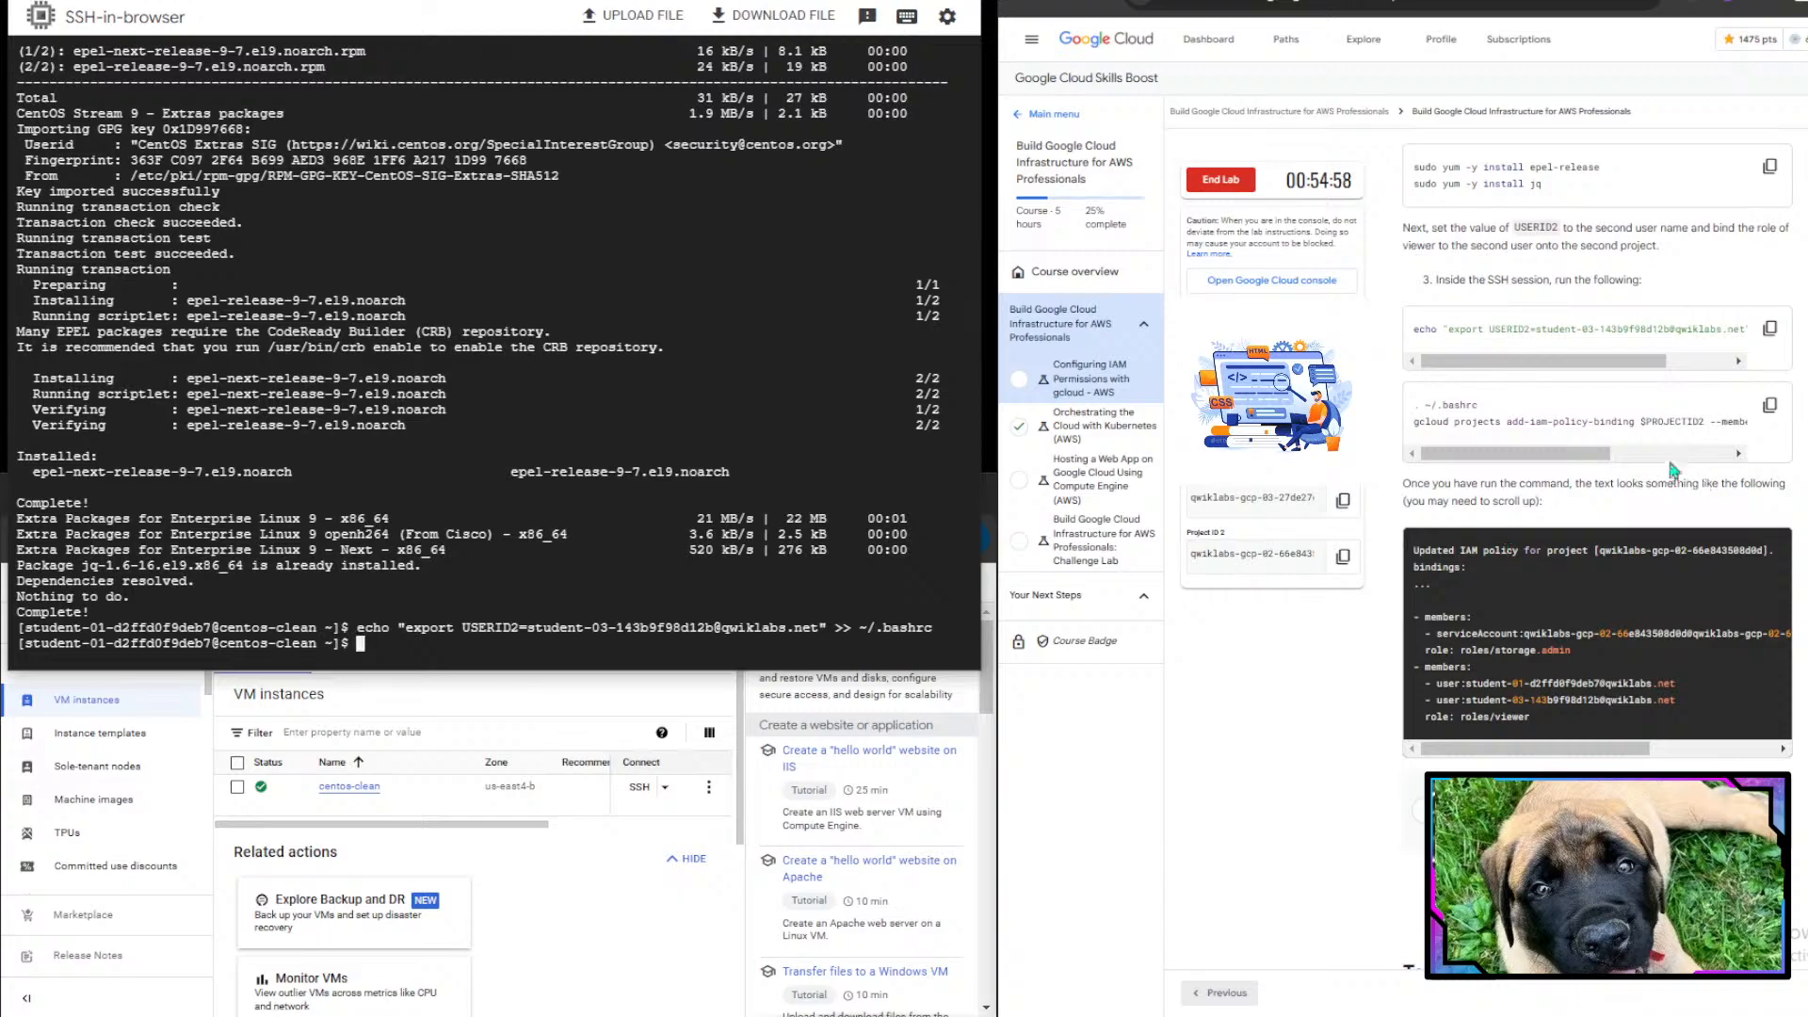
# - Source ~/.bashrc and run gcloud projects add-iam-policy-binding $PROJECTID2 --member user:$USERID2 --role=roles/viewer
pyautogui.click(1769, 405)
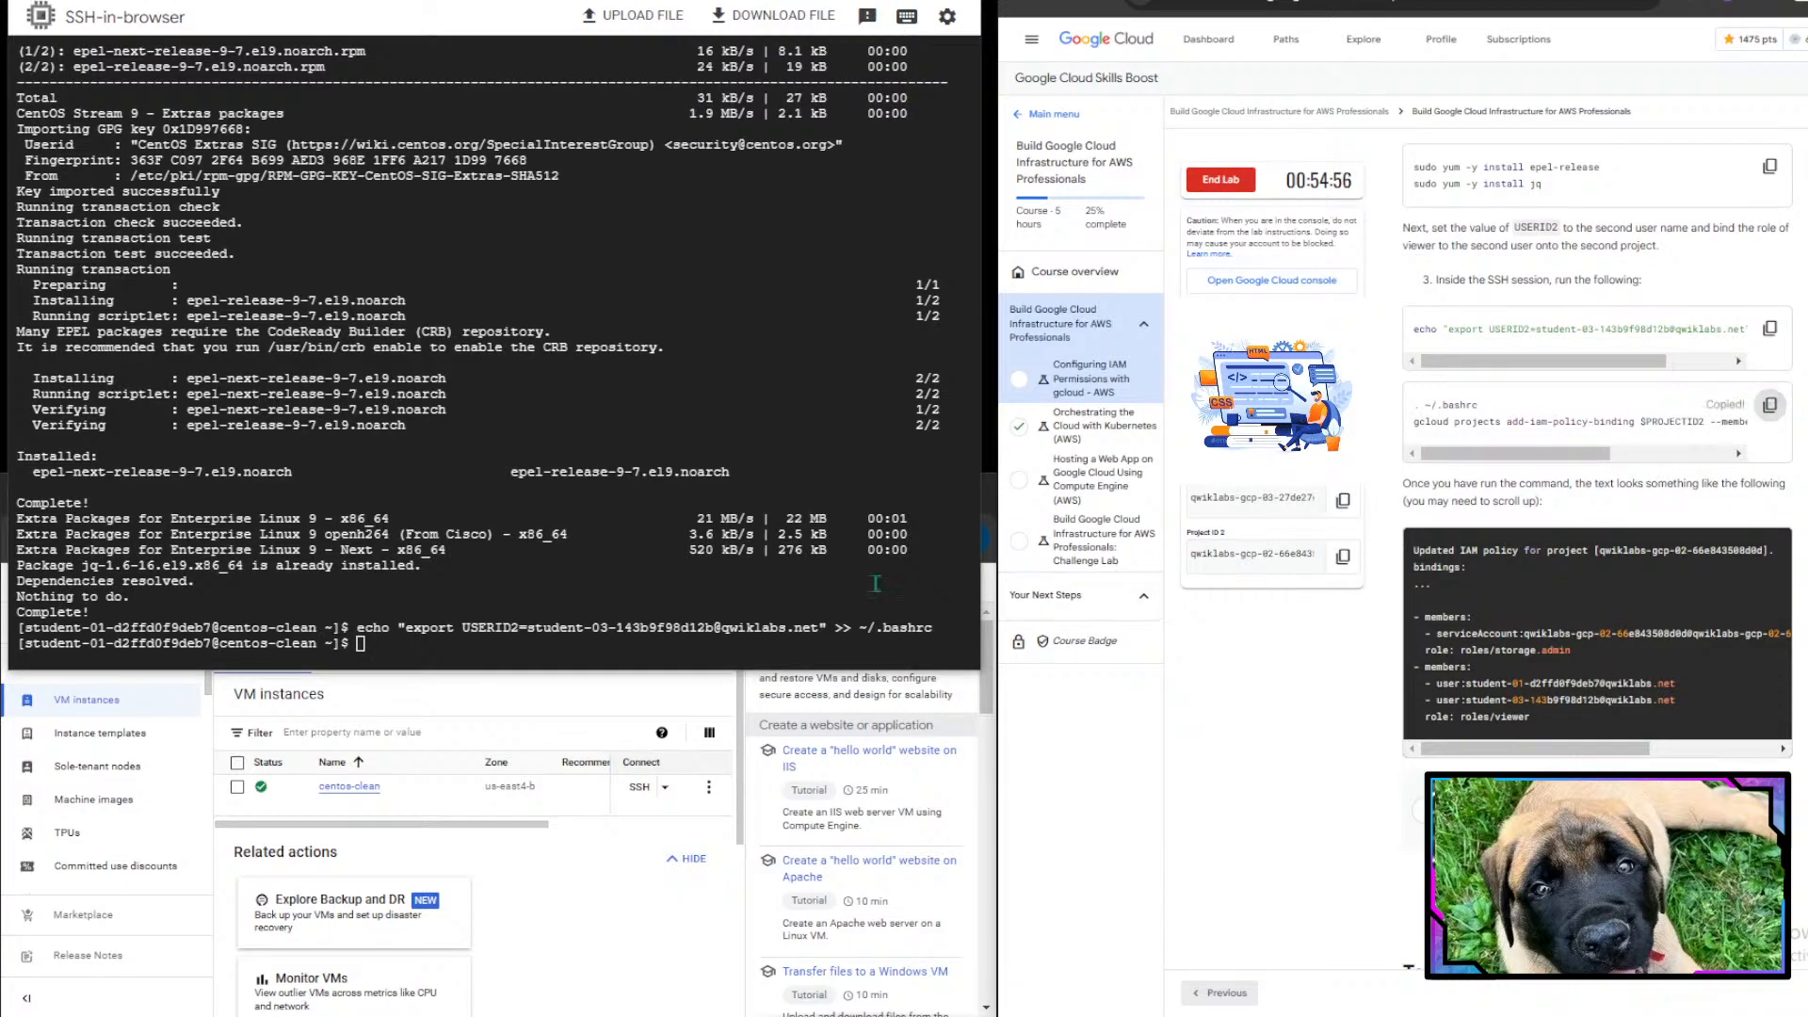
pyautogui.click(839, 574)
pyautogui.hotkey('ctrl', 'v')
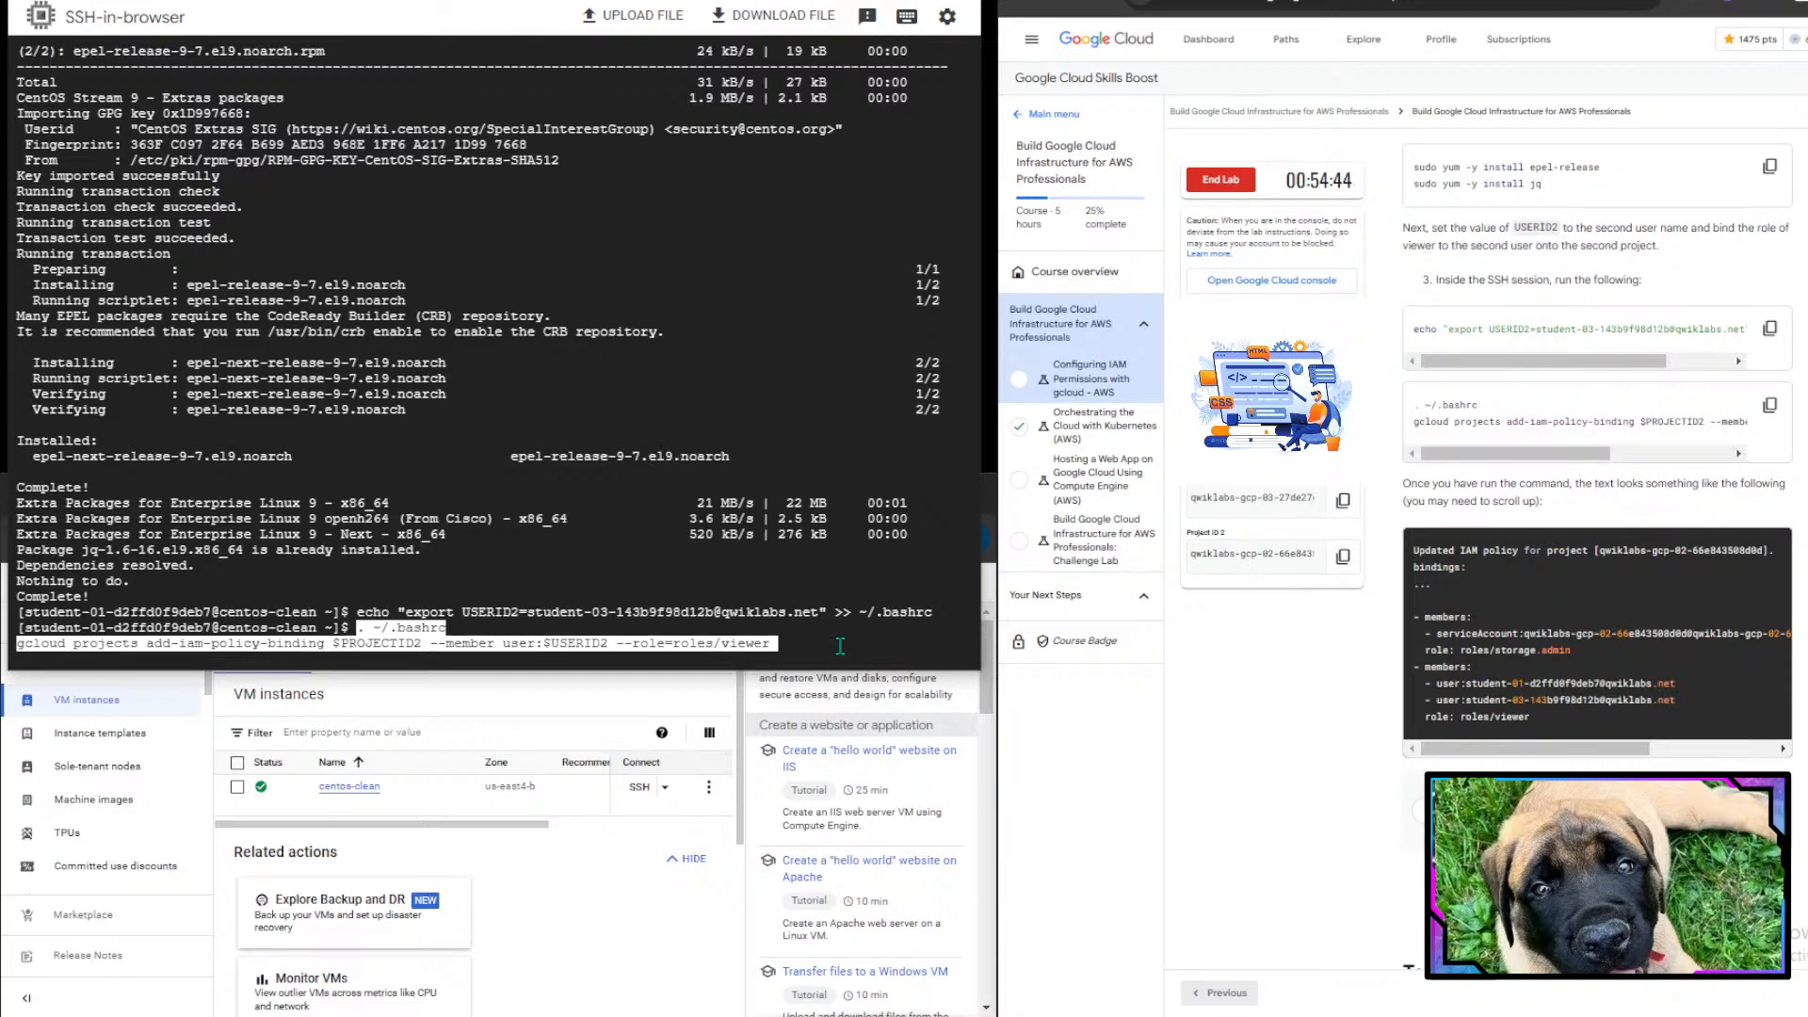
pyautogui.press('Return')
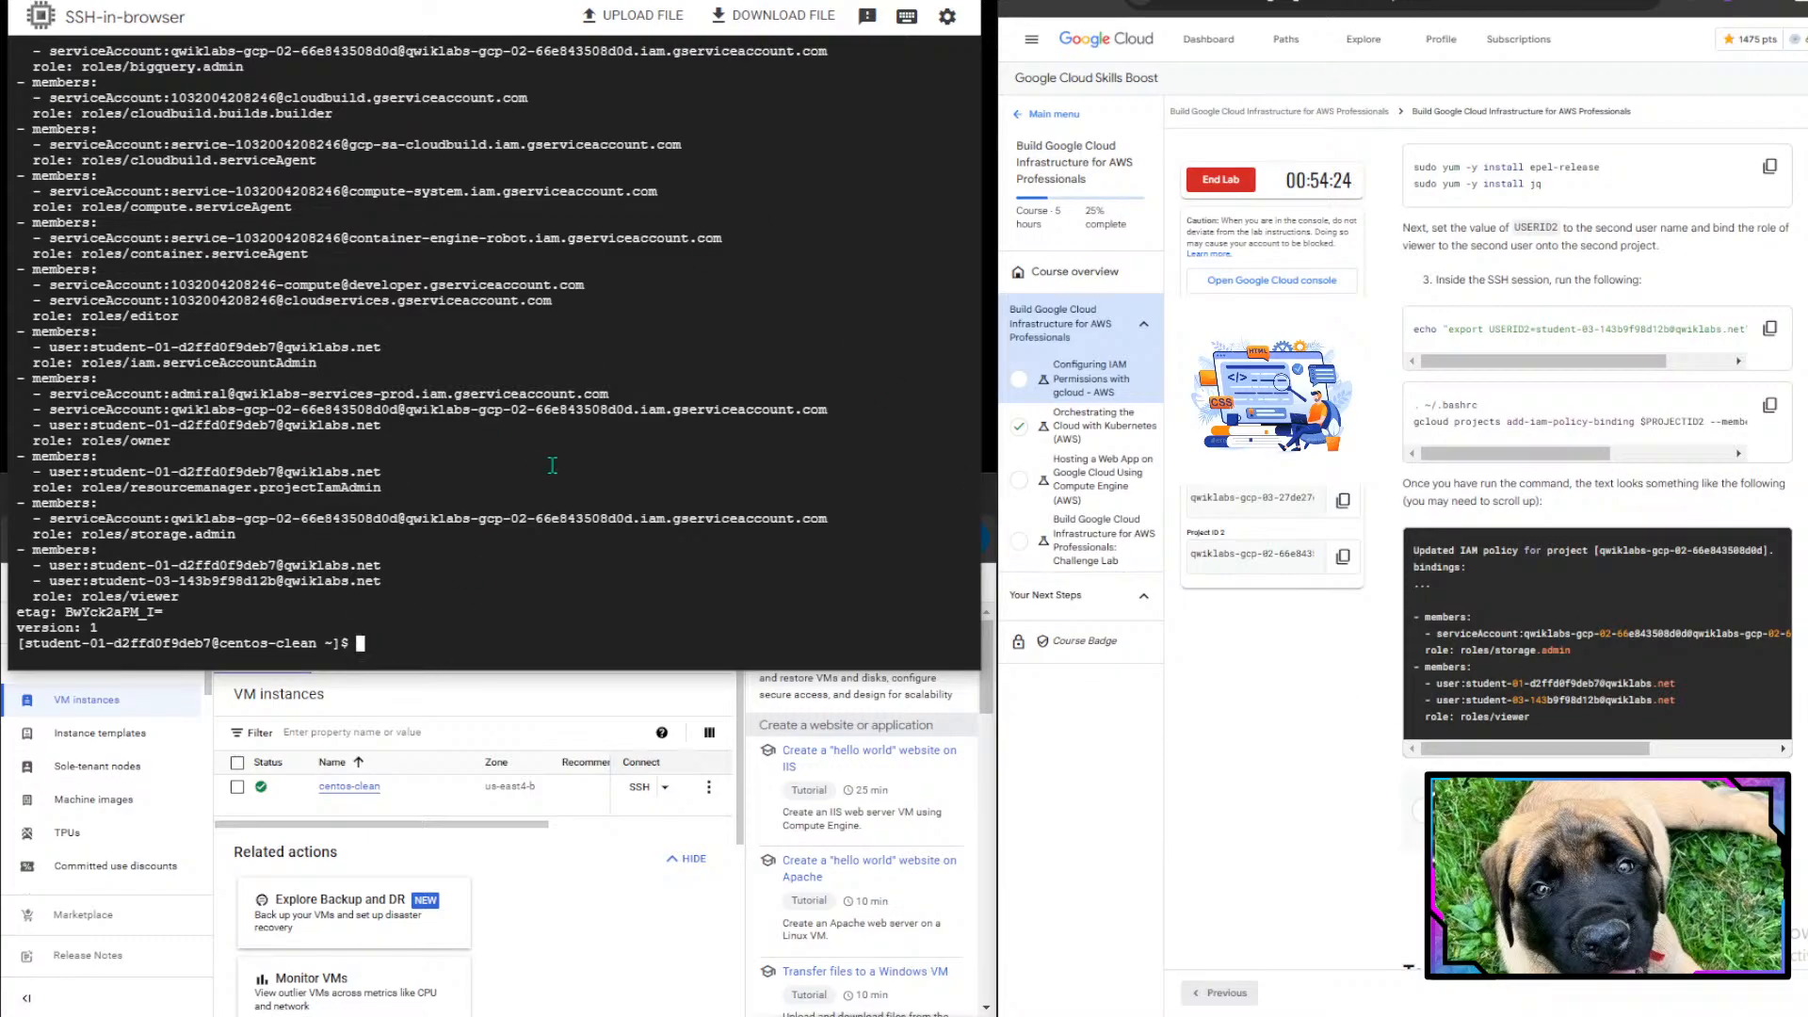
# - Compare the updated IAM policy with the instructions and check progress for restricting Username 2 to roles/viewer in Project 2
pyautogui.scroll(-2, 1624, 520)
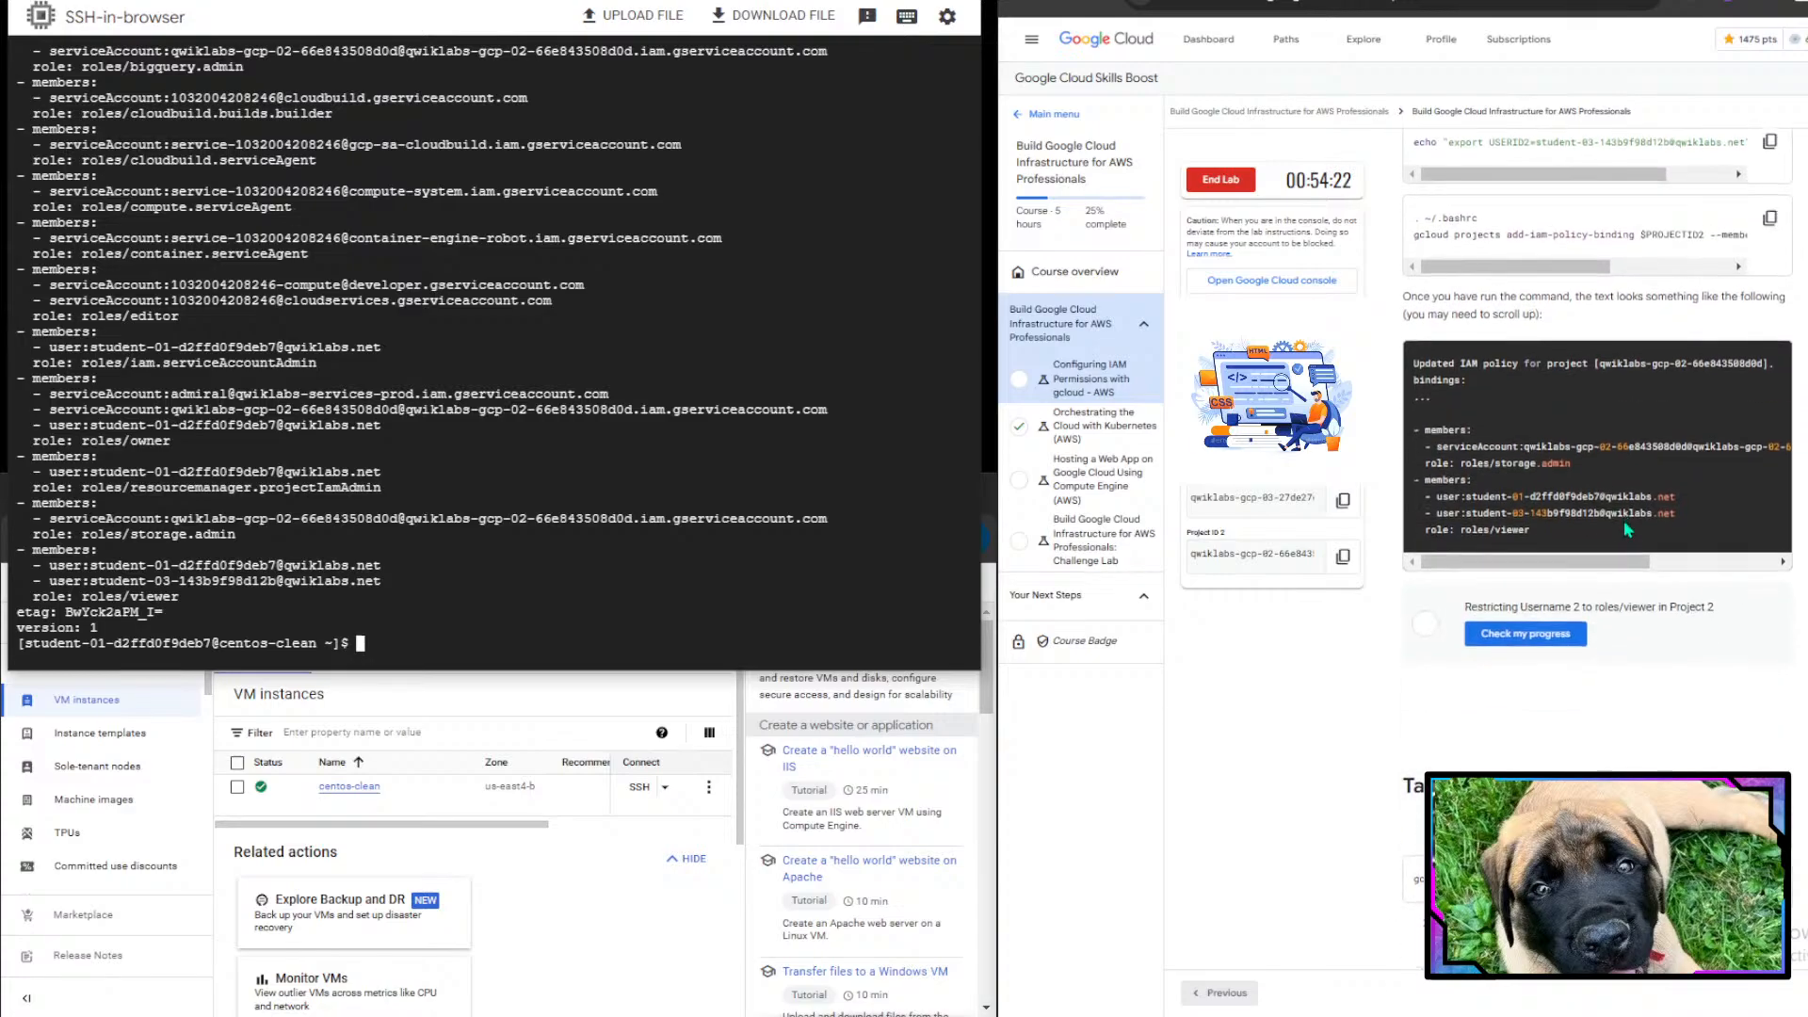
pyautogui.moveTo(1412, 299); pyautogui.dragTo(1760, 315)
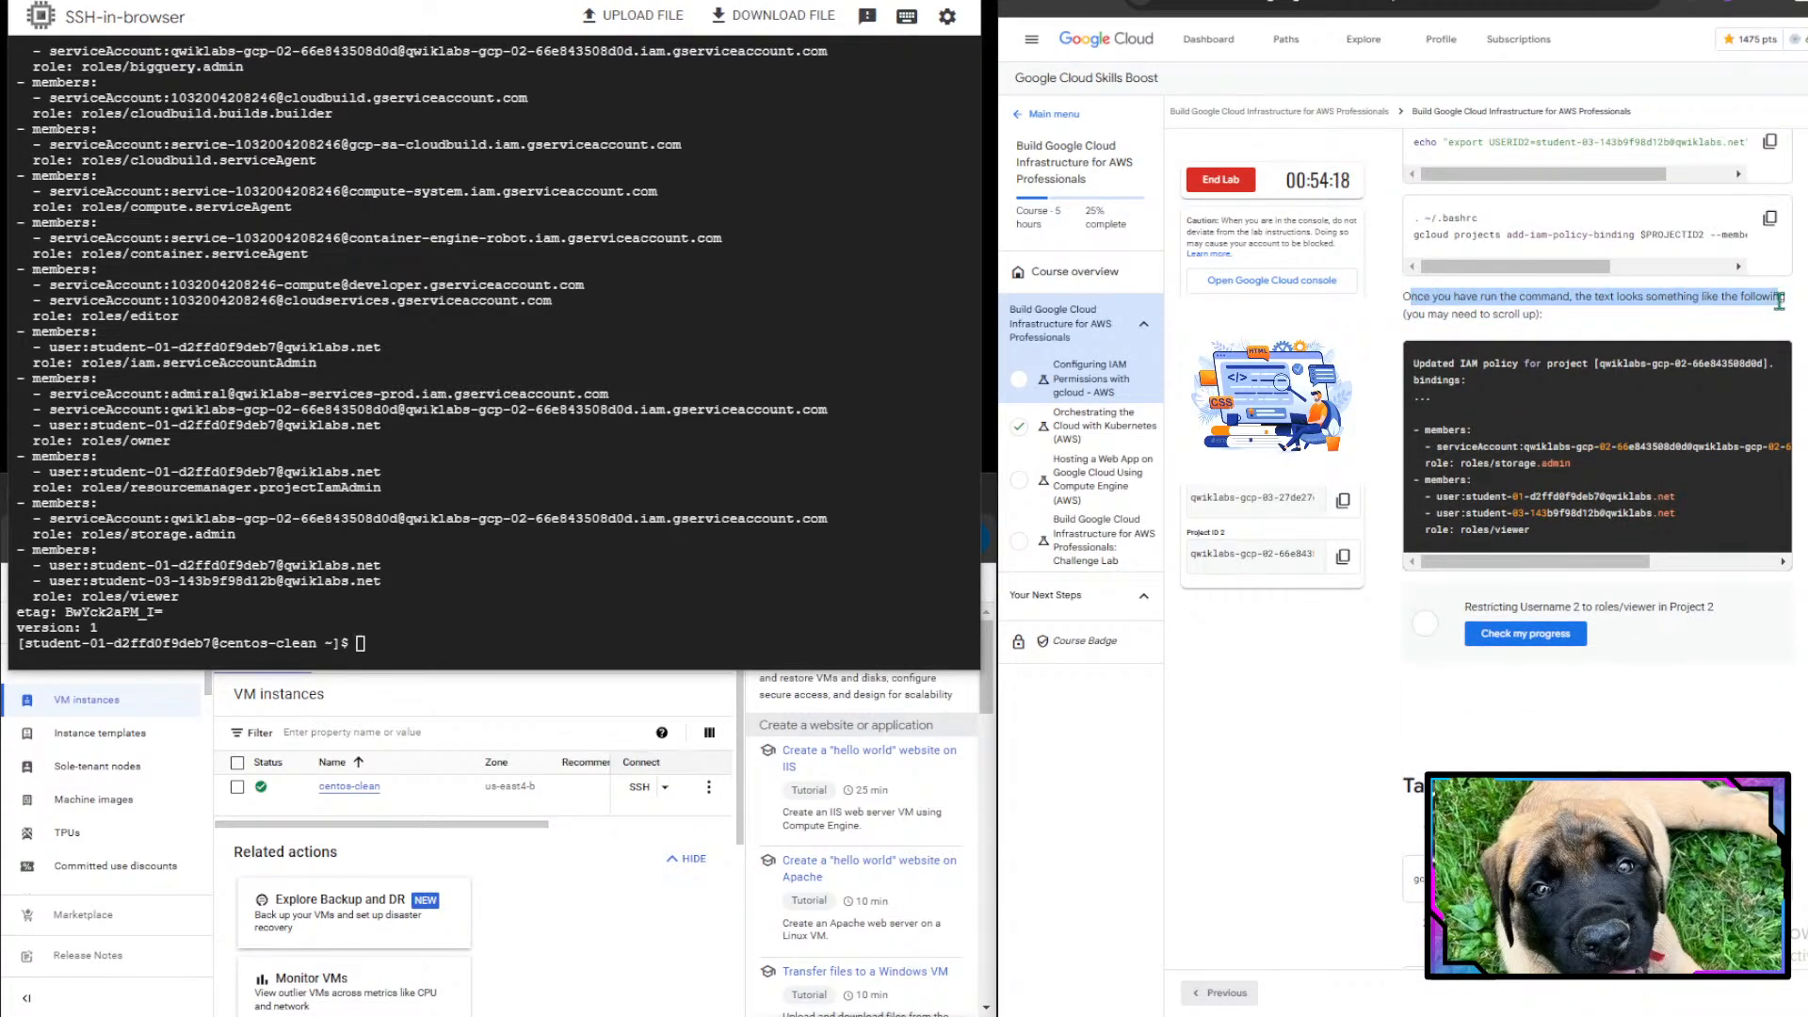
pyautogui.click(1779, 300)
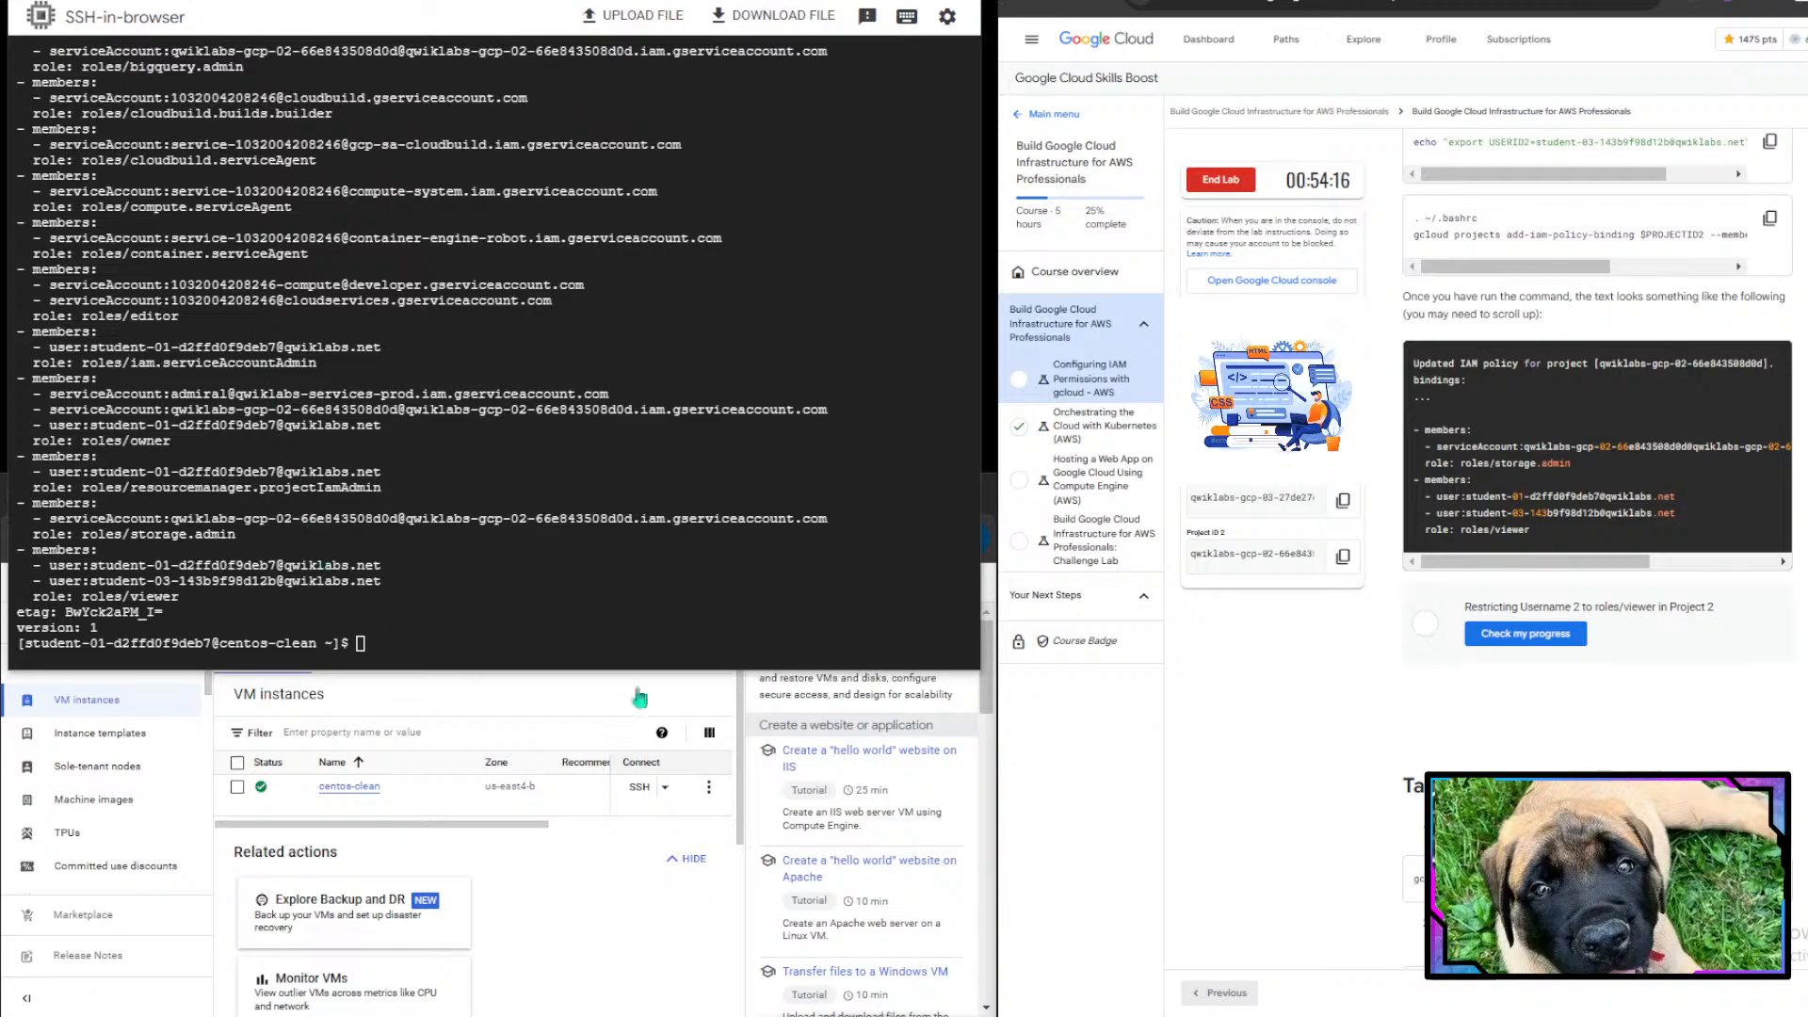
pyautogui.scroll(-1, 1466, 723)
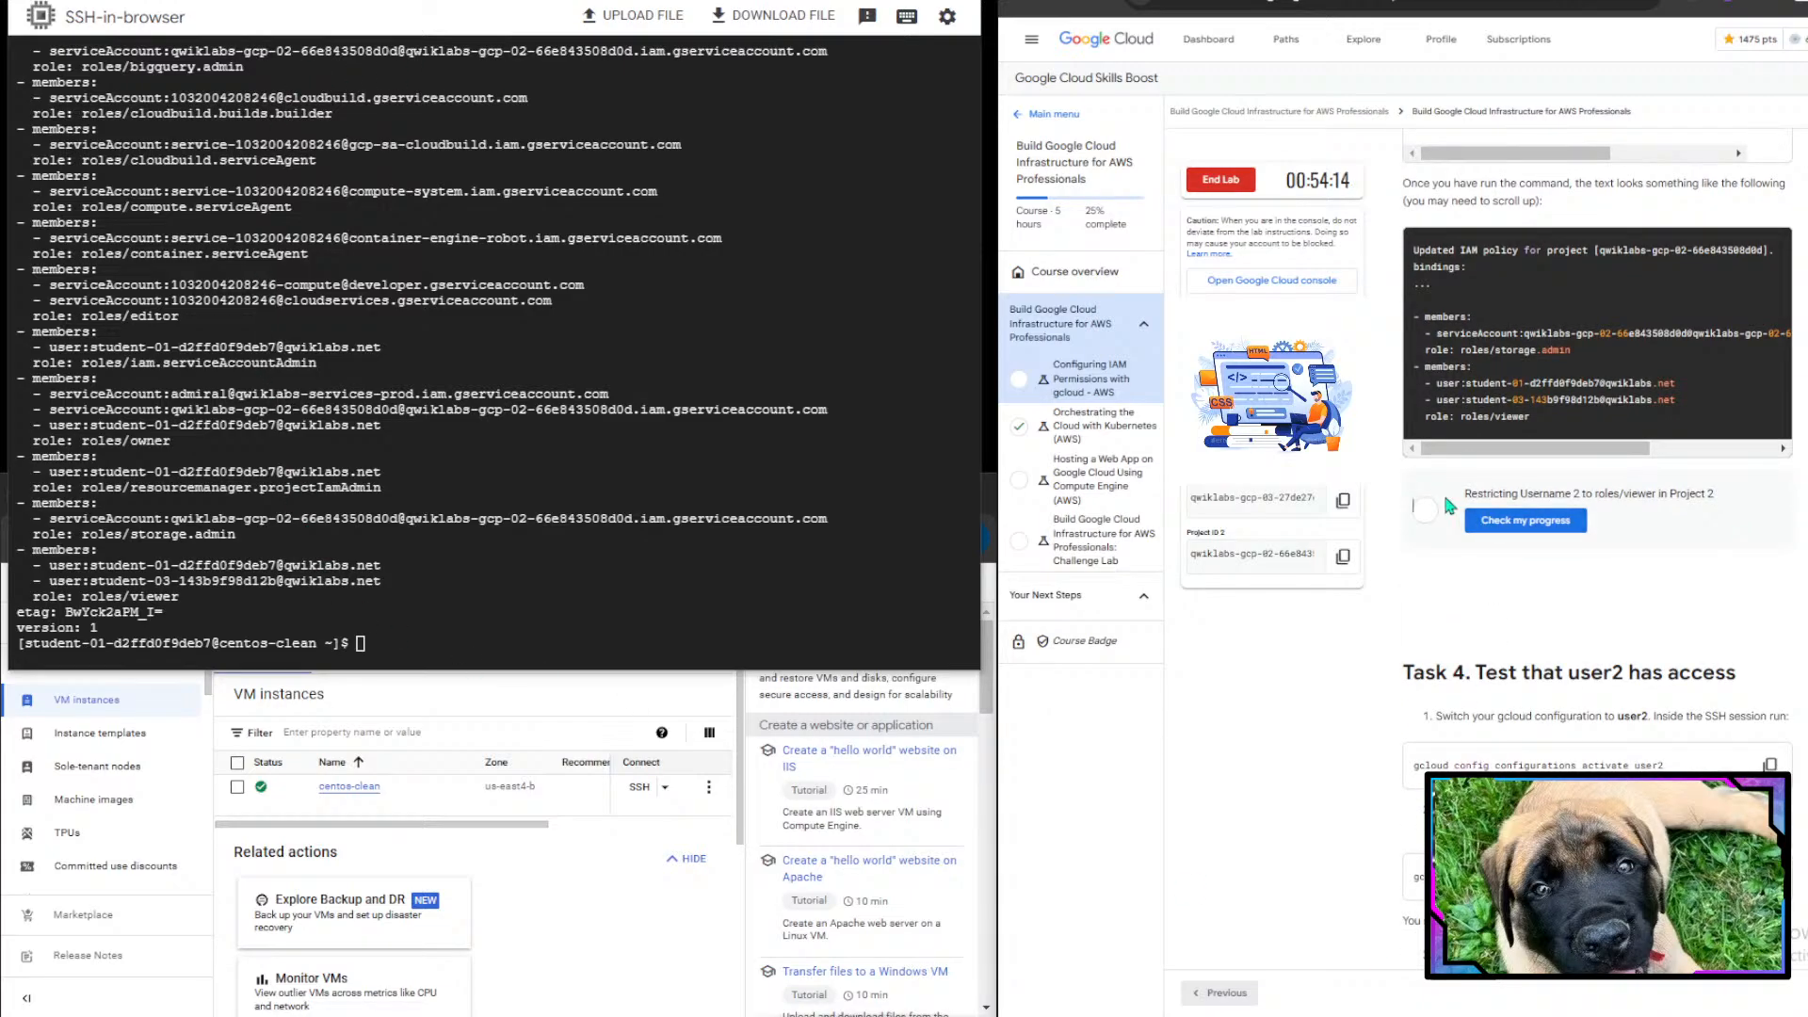
pyautogui.moveTo(1605, 495); pyautogui.dragTo(1716, 496)
pyautogui.click(1582, 520)
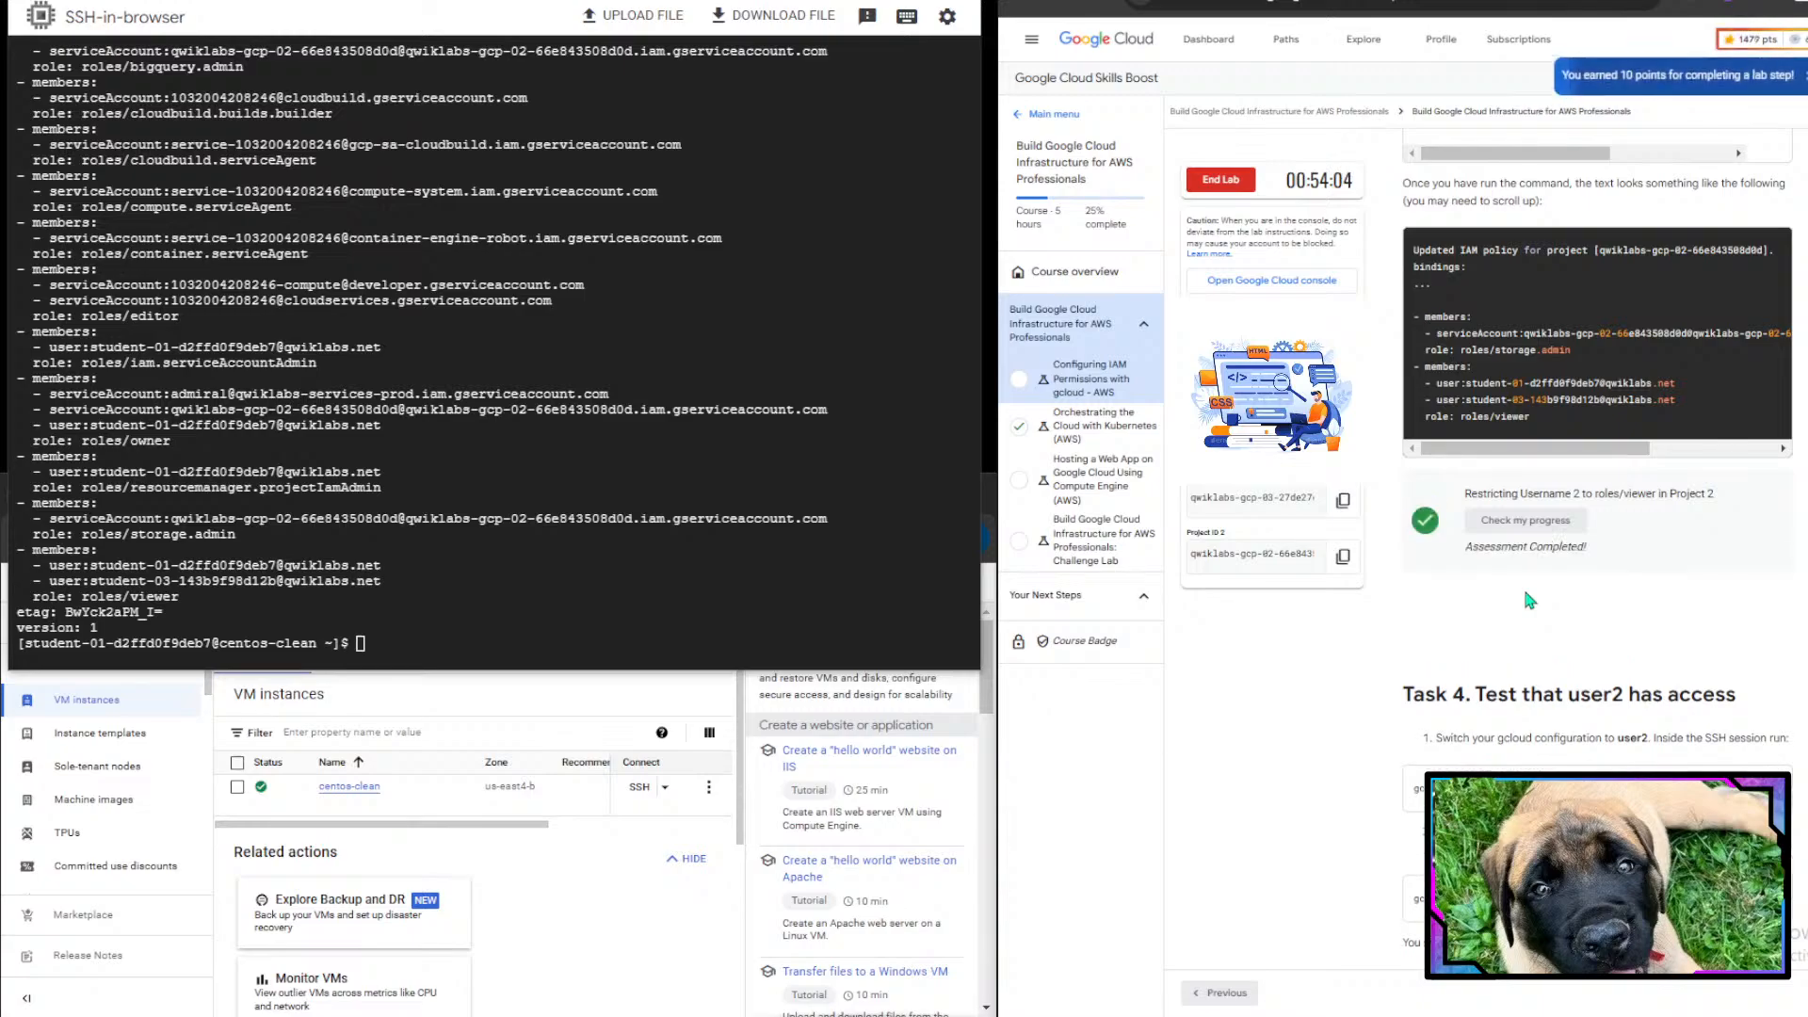
# - Switch the gcloud configuration to user2 by running gcloud config configurations activate user2
pyautogui.scroll(-5, 1535, 576)
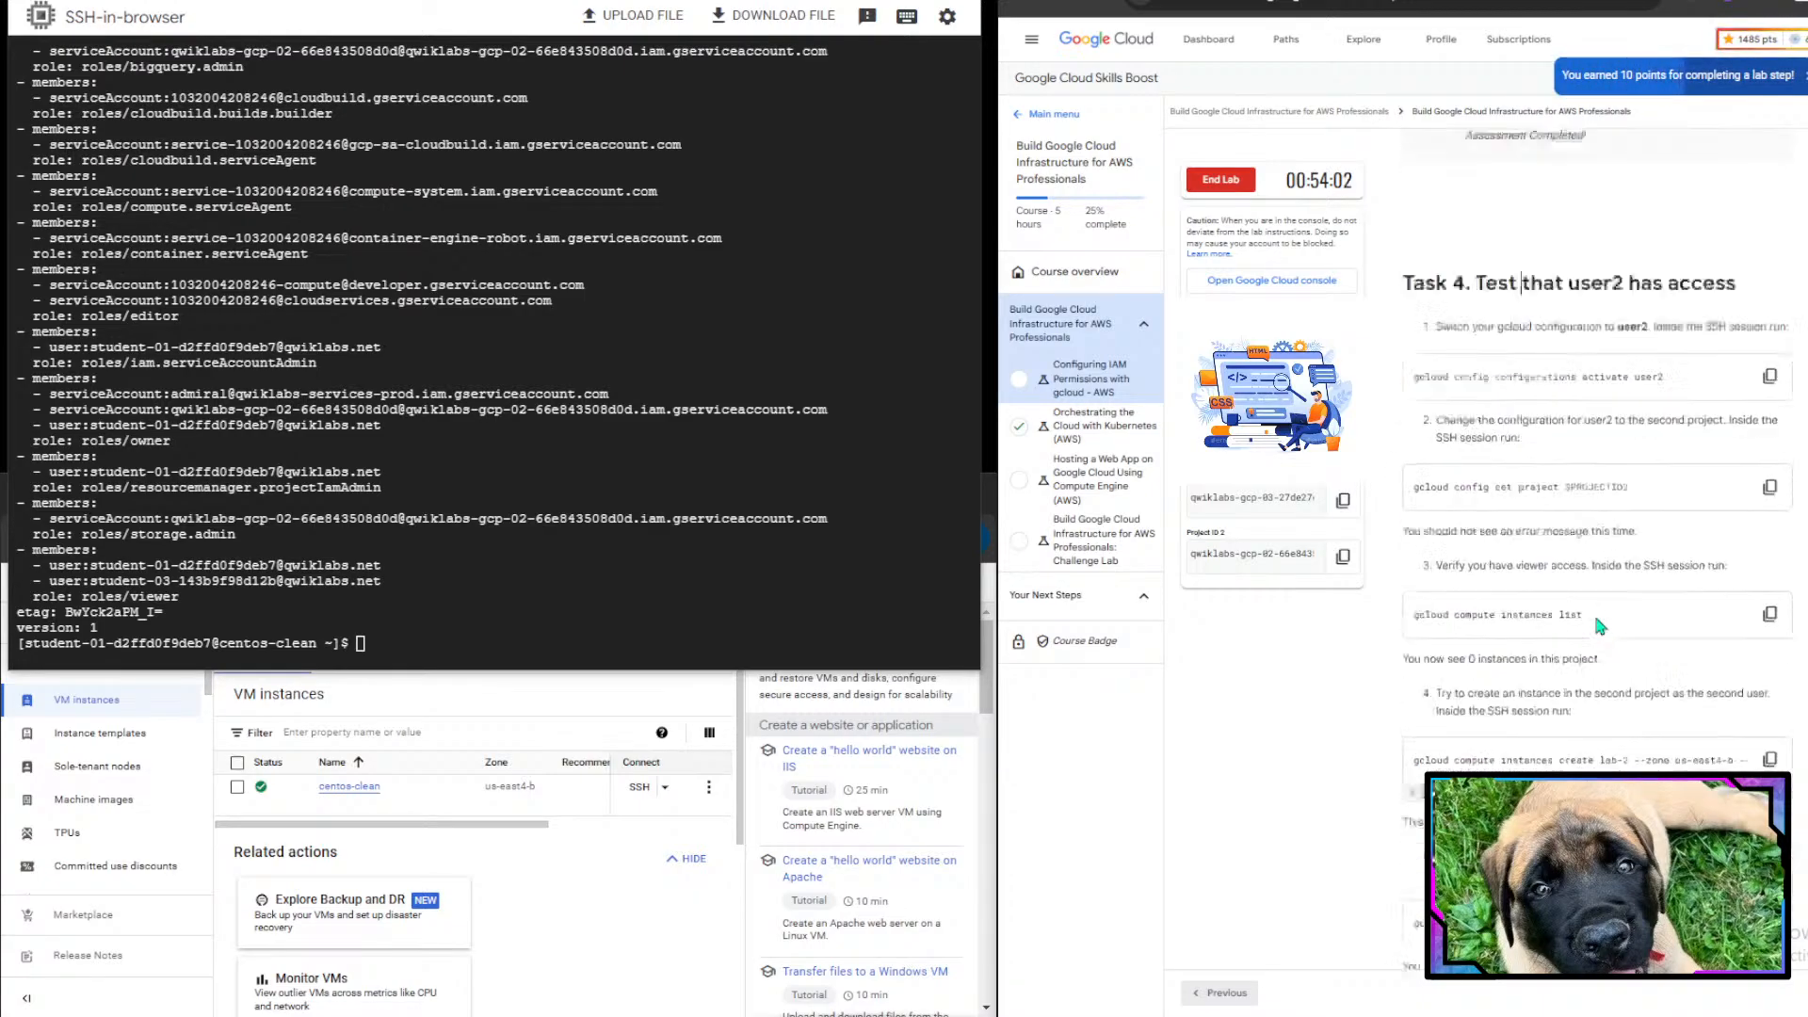
pyautogui.moveTo(1475, 198); pyautogui.dragTo(1735, 201)
pyautogui.doubleClick(1703, 200)
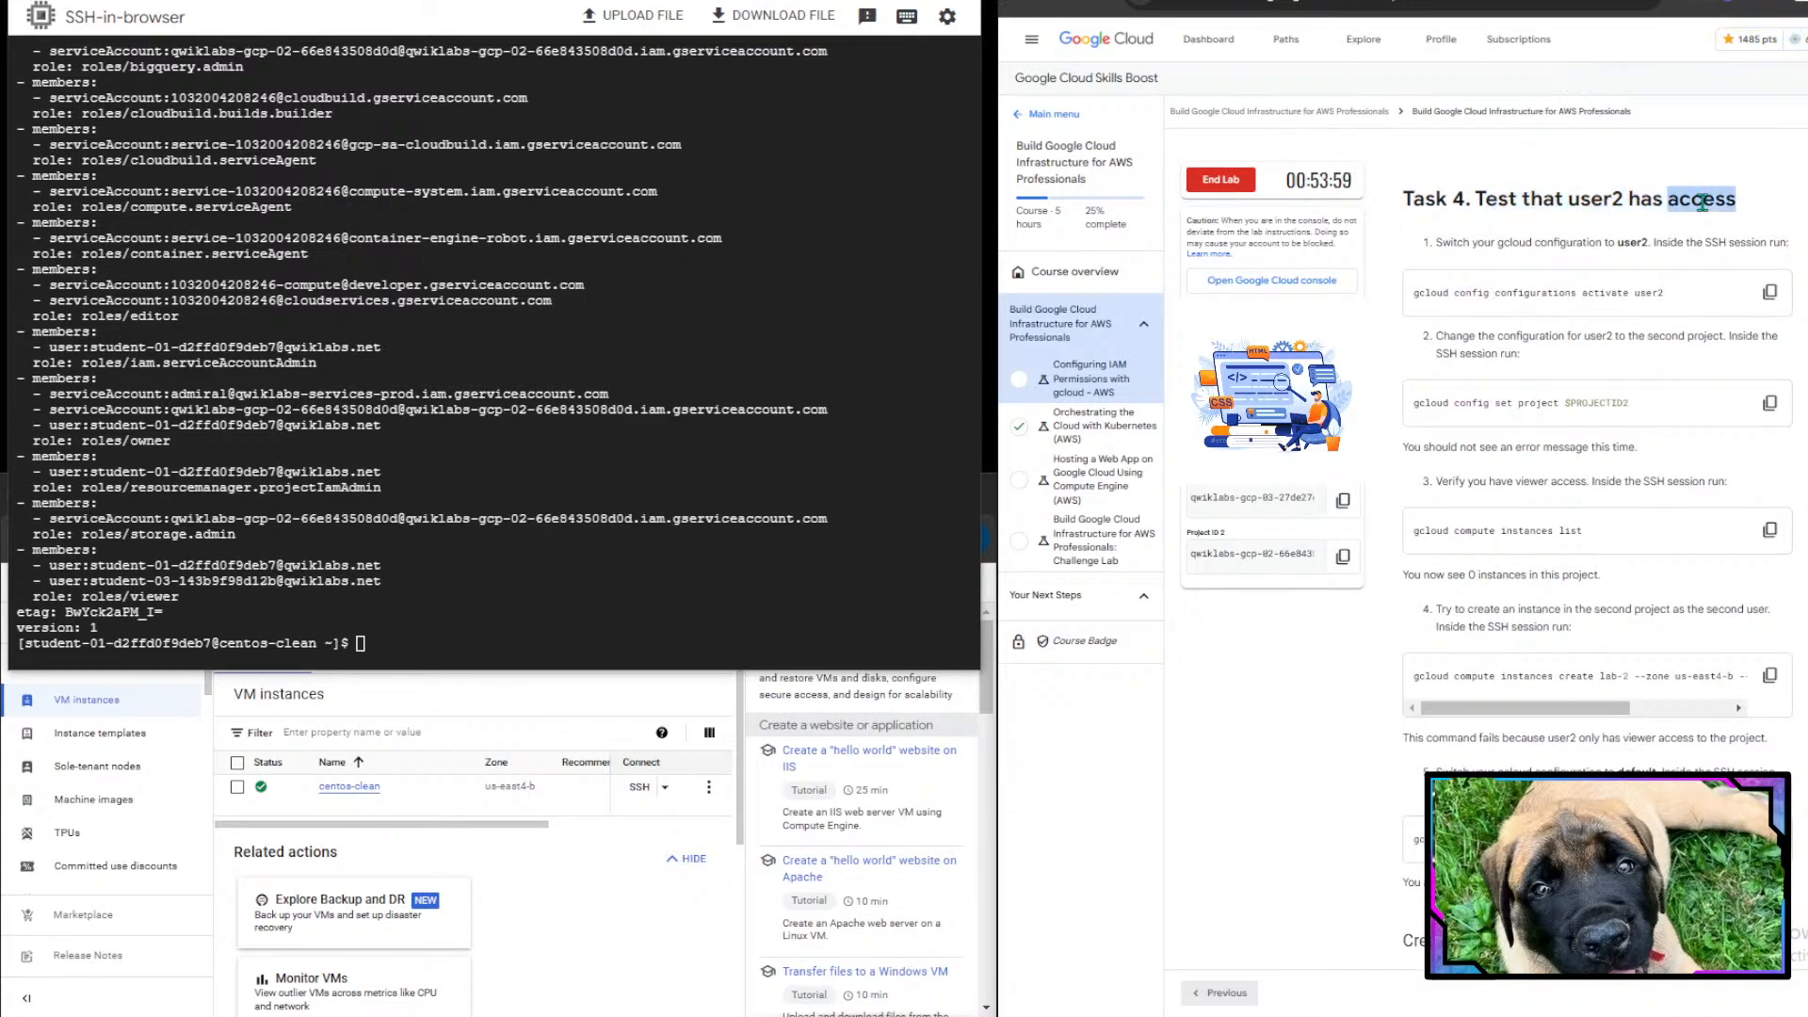
pyautogui.click(1701, 377)
pyautogui.click(1771, 293)
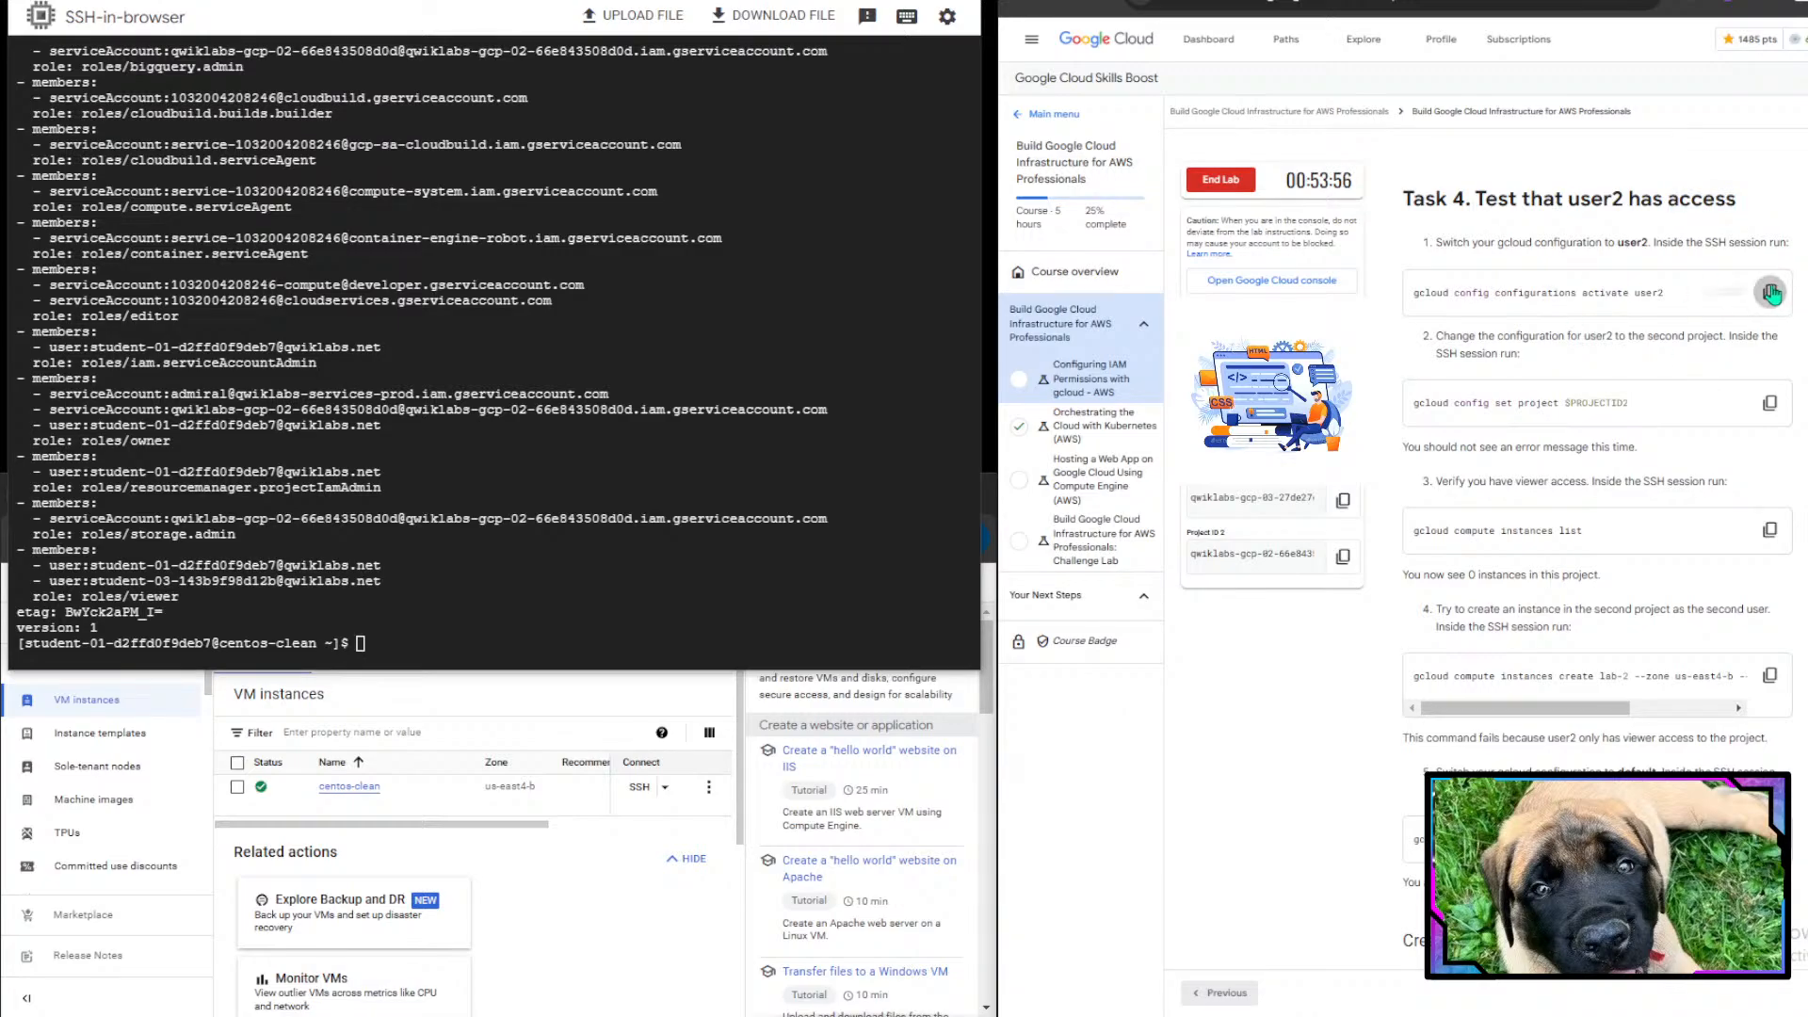
pyautogui.click(434, 524)
pyautogui.hotkey('ctrl', 'v')
pyautogui.press('Return')
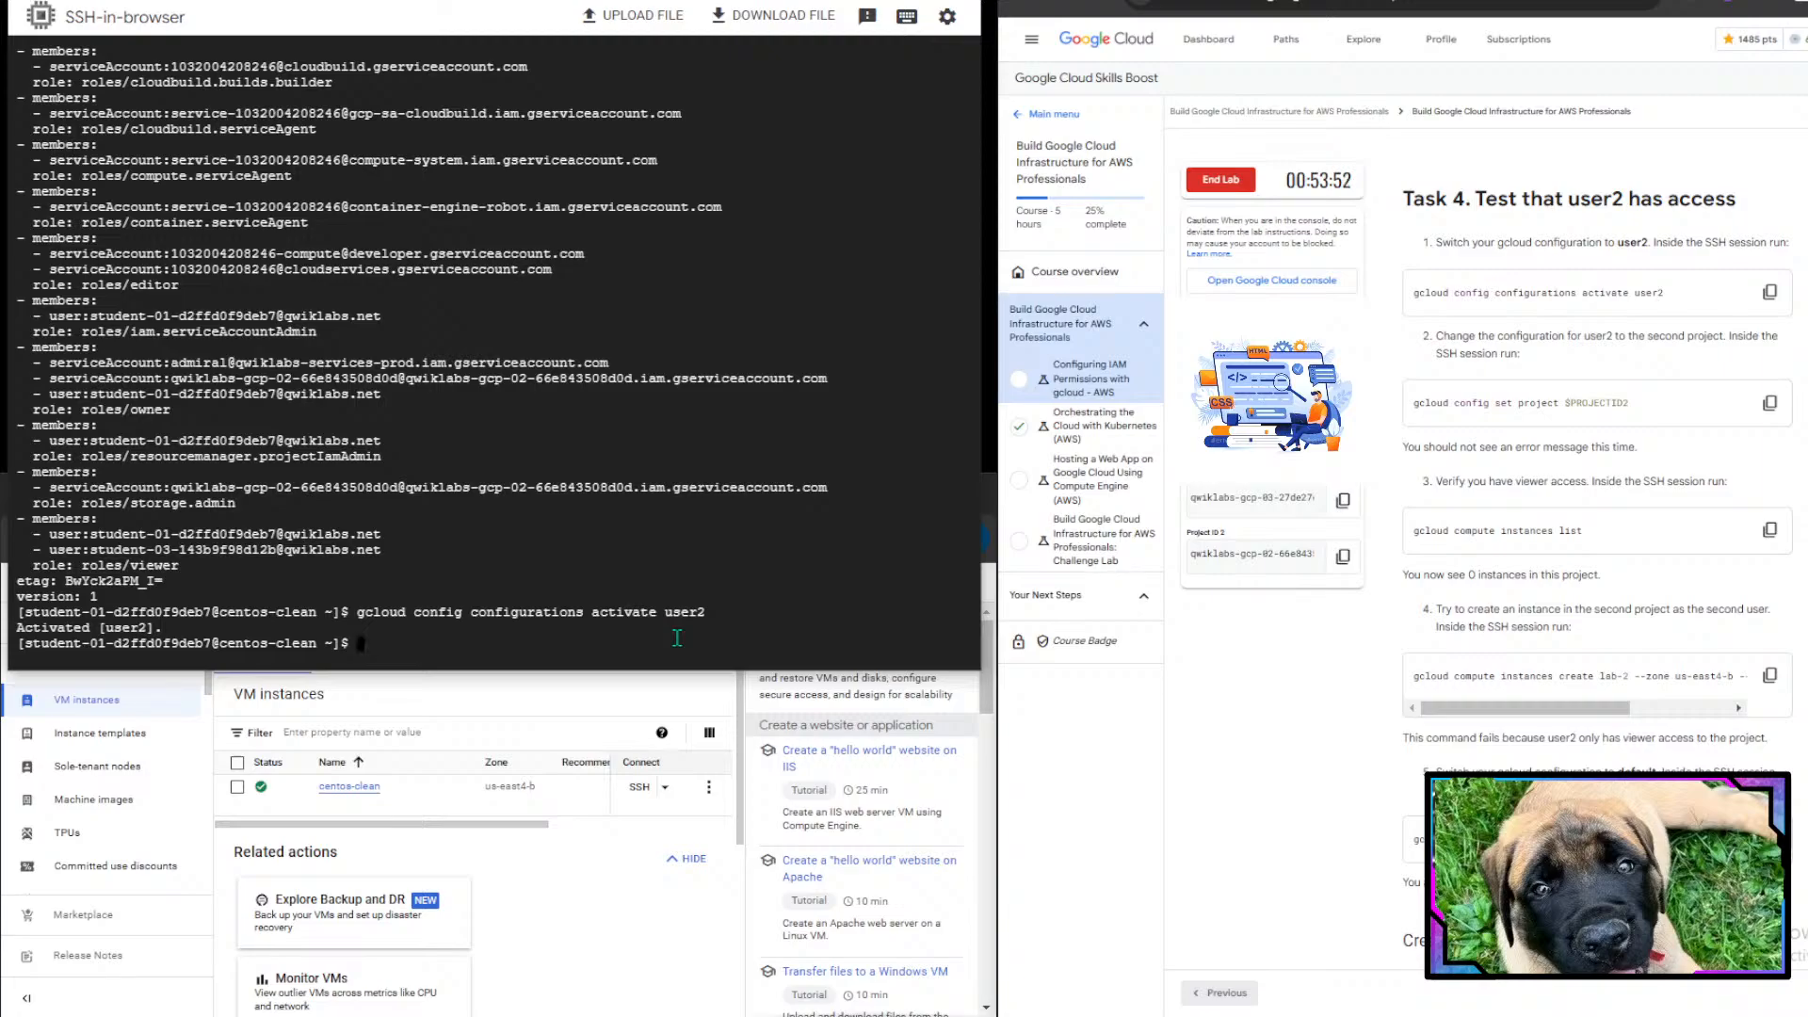
# - Set user2's project to the second project by running gcloud config set project $PROJECTID2
pyautogui.scroll(-1, 1534, 576)
pyautogui.click(1438, 254)
pyautogui.moveTo(1439, 254); pyautogui.dragTo(1787, 268)
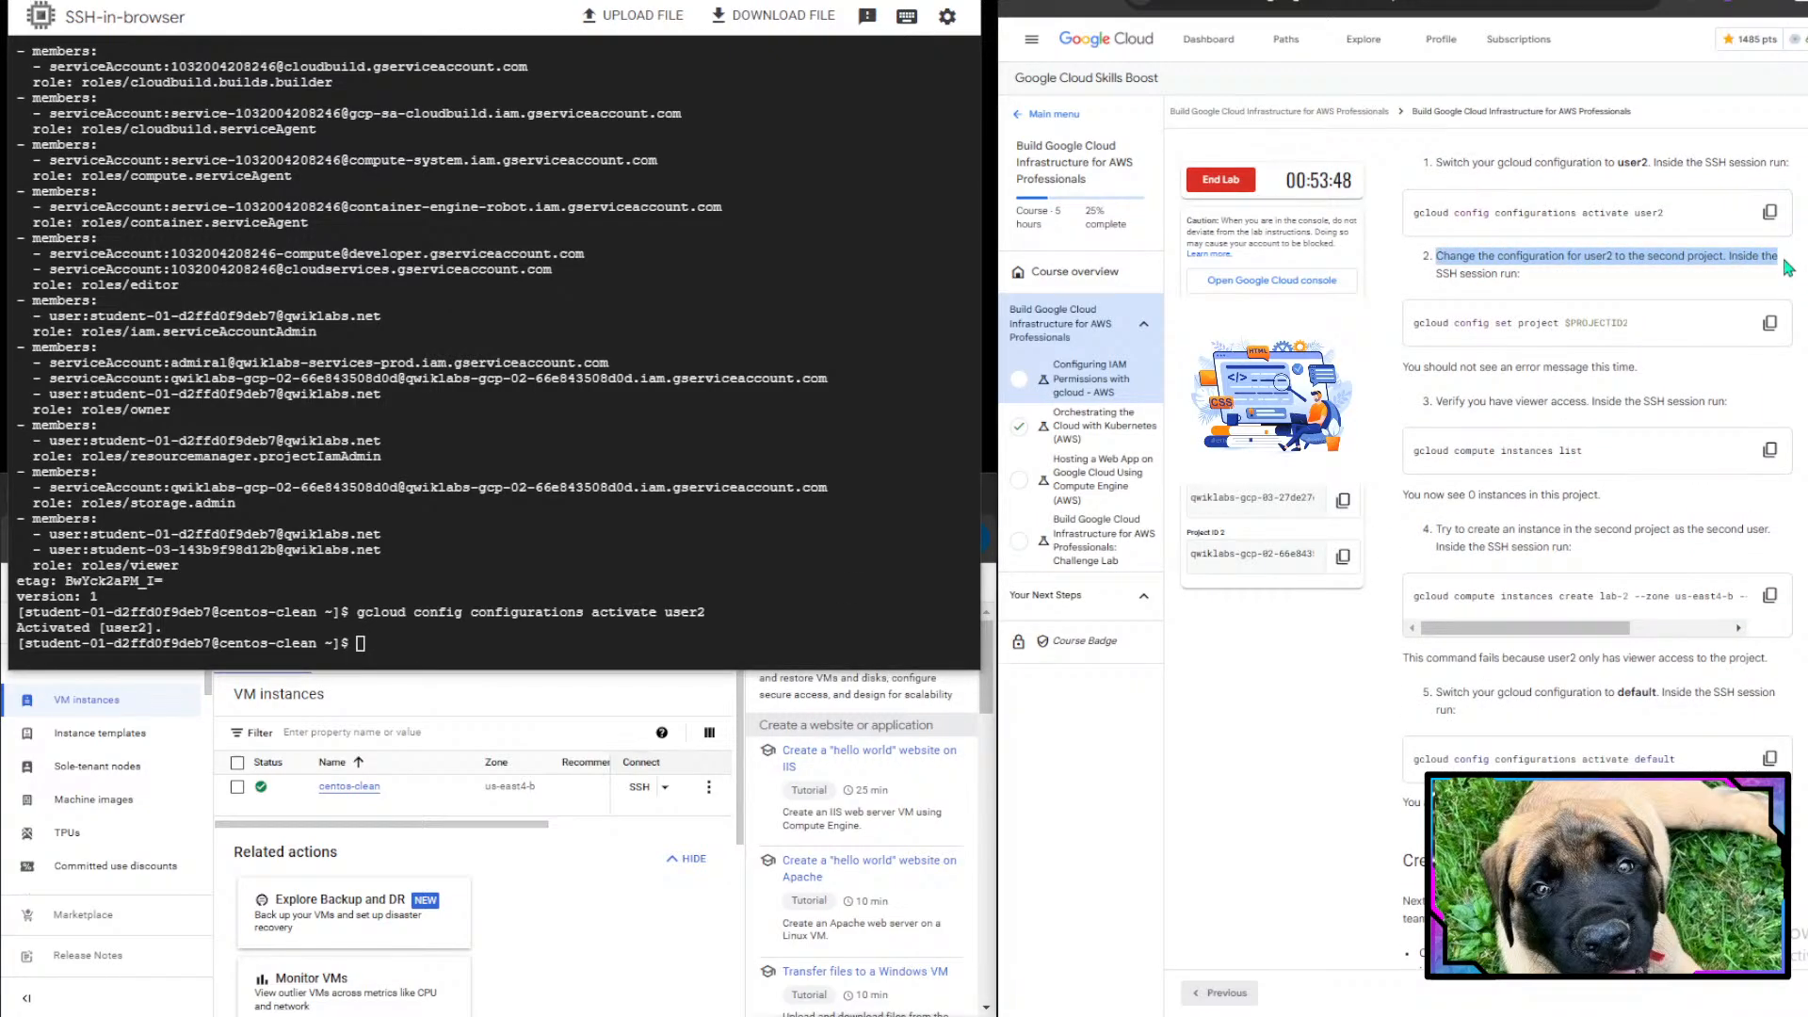
pyautogui.click(1787, 268)
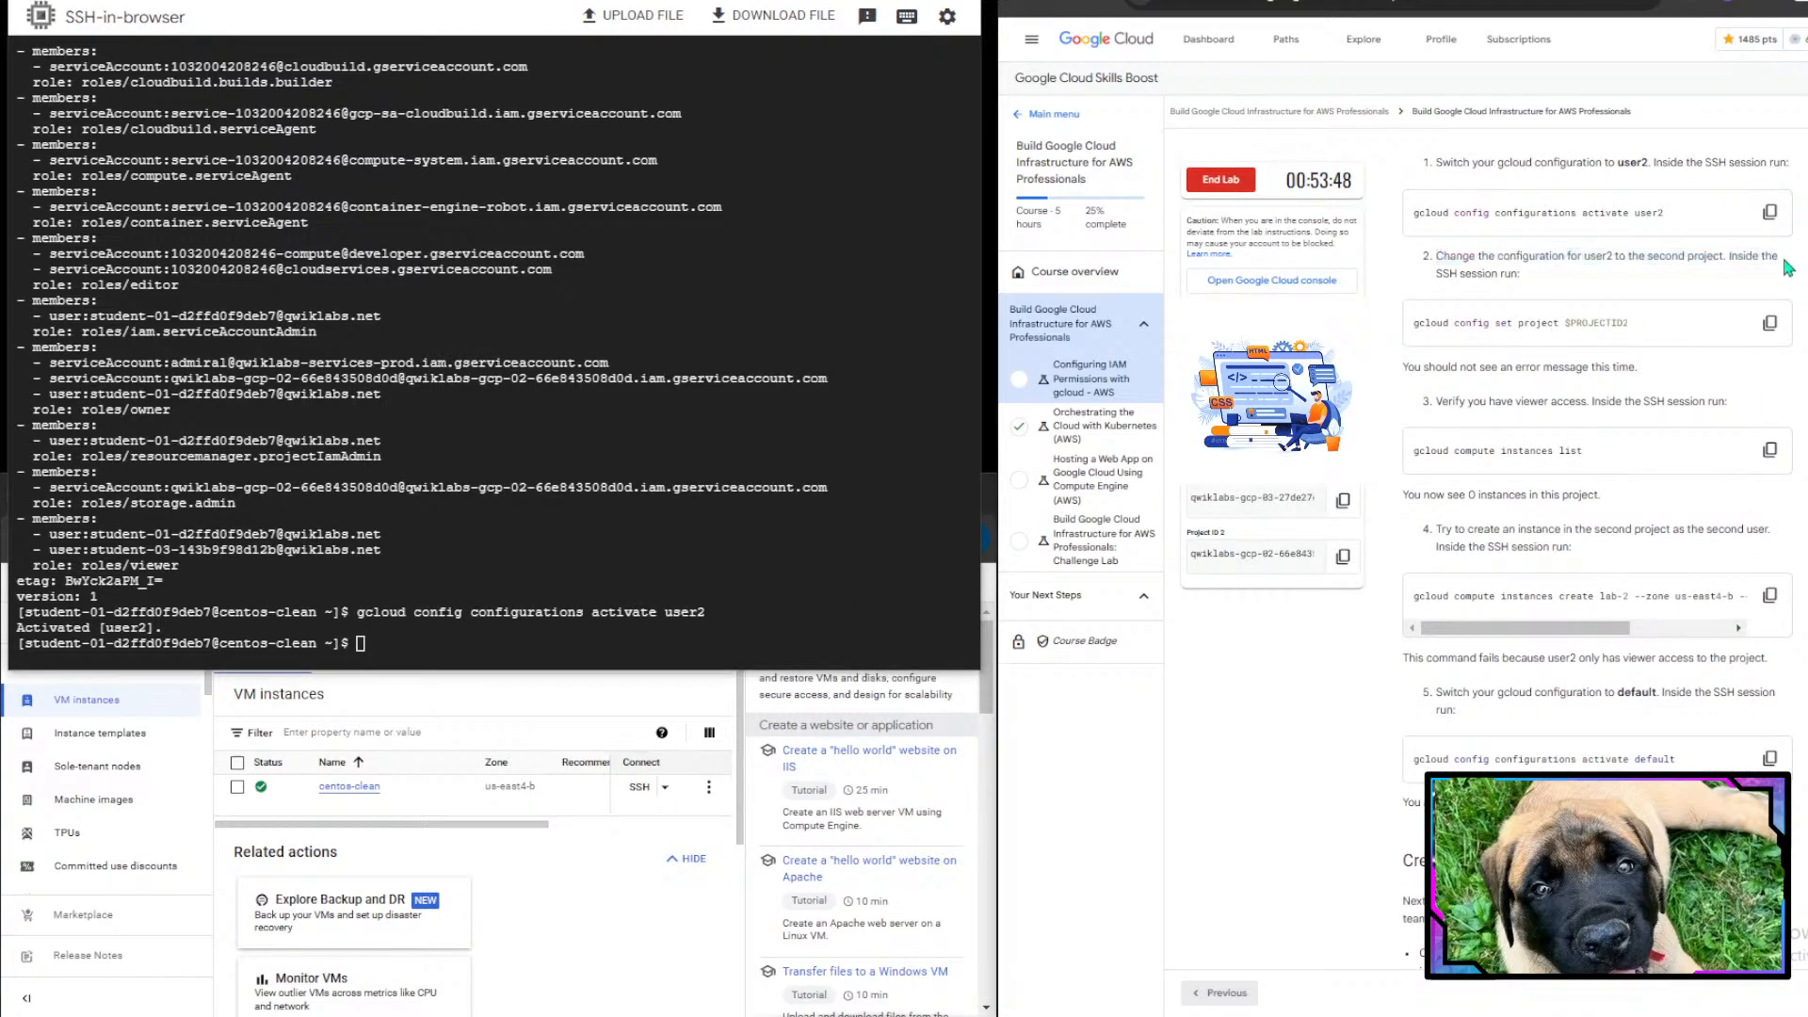
pyautogui.click(1770, 325)
pyautogui.hotkey('ctrl', 'v')
pyautogui.press('Return')
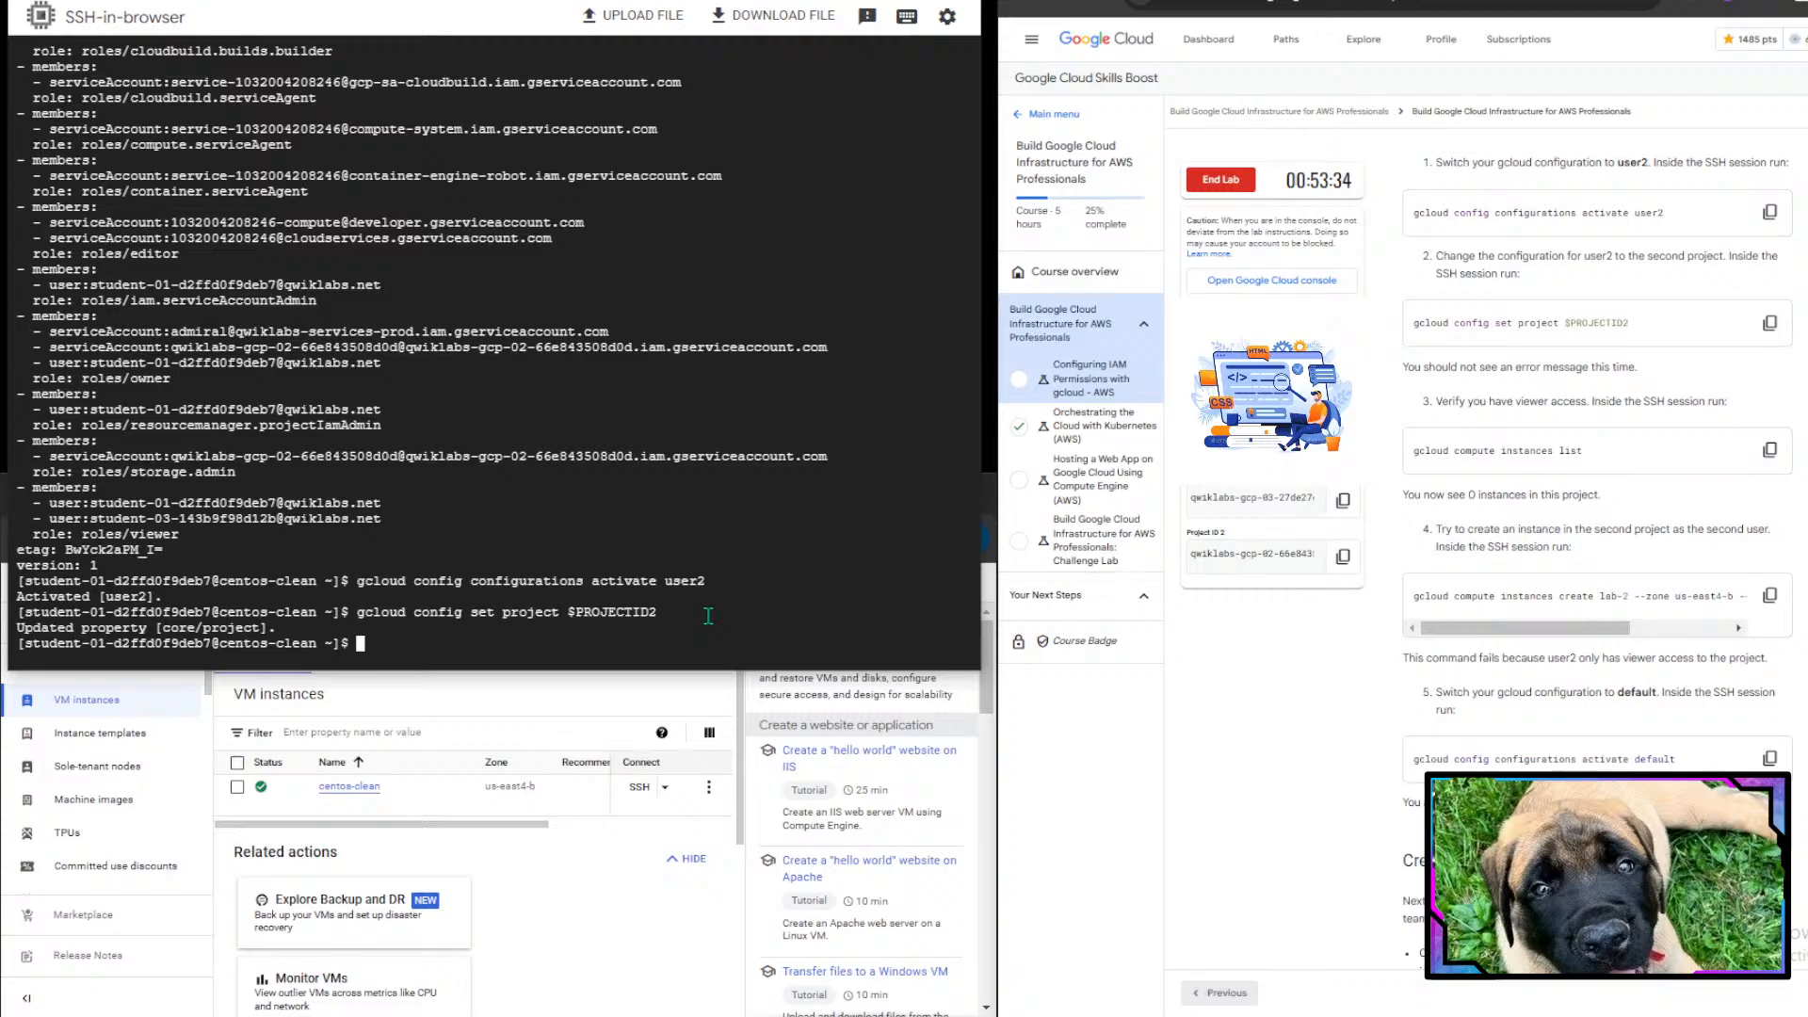
# - Try to create instance lab-2 in zone us-east4-b with machine type e2-standard-2 as user2
pyautogui.scroll(-2, 1624, 560)
pyautogui.moveTo(1403, 330); pyautogui.dragTo(1751, 356)
pyautogui.doubleClick(1483, 320)
pyautogui.click(1751, 356)
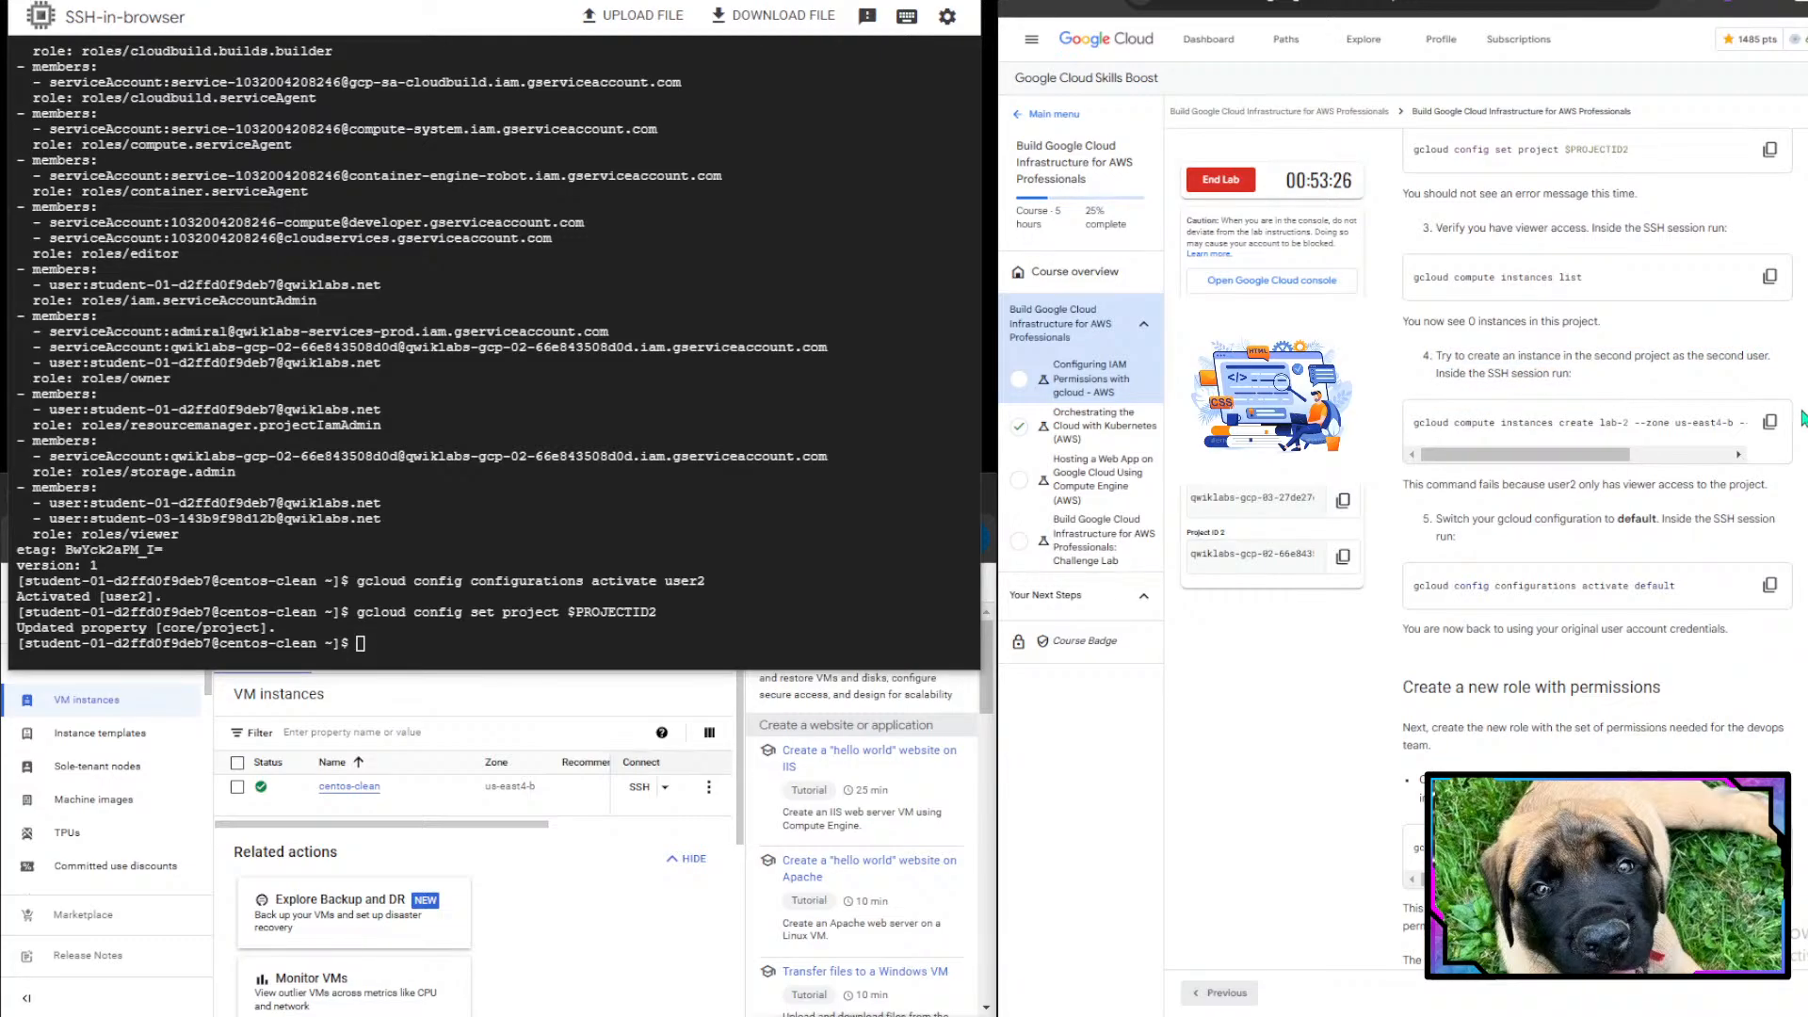
pyautogui.moveTo(1457, 375); pyautogui.dragTo(1625, 380)
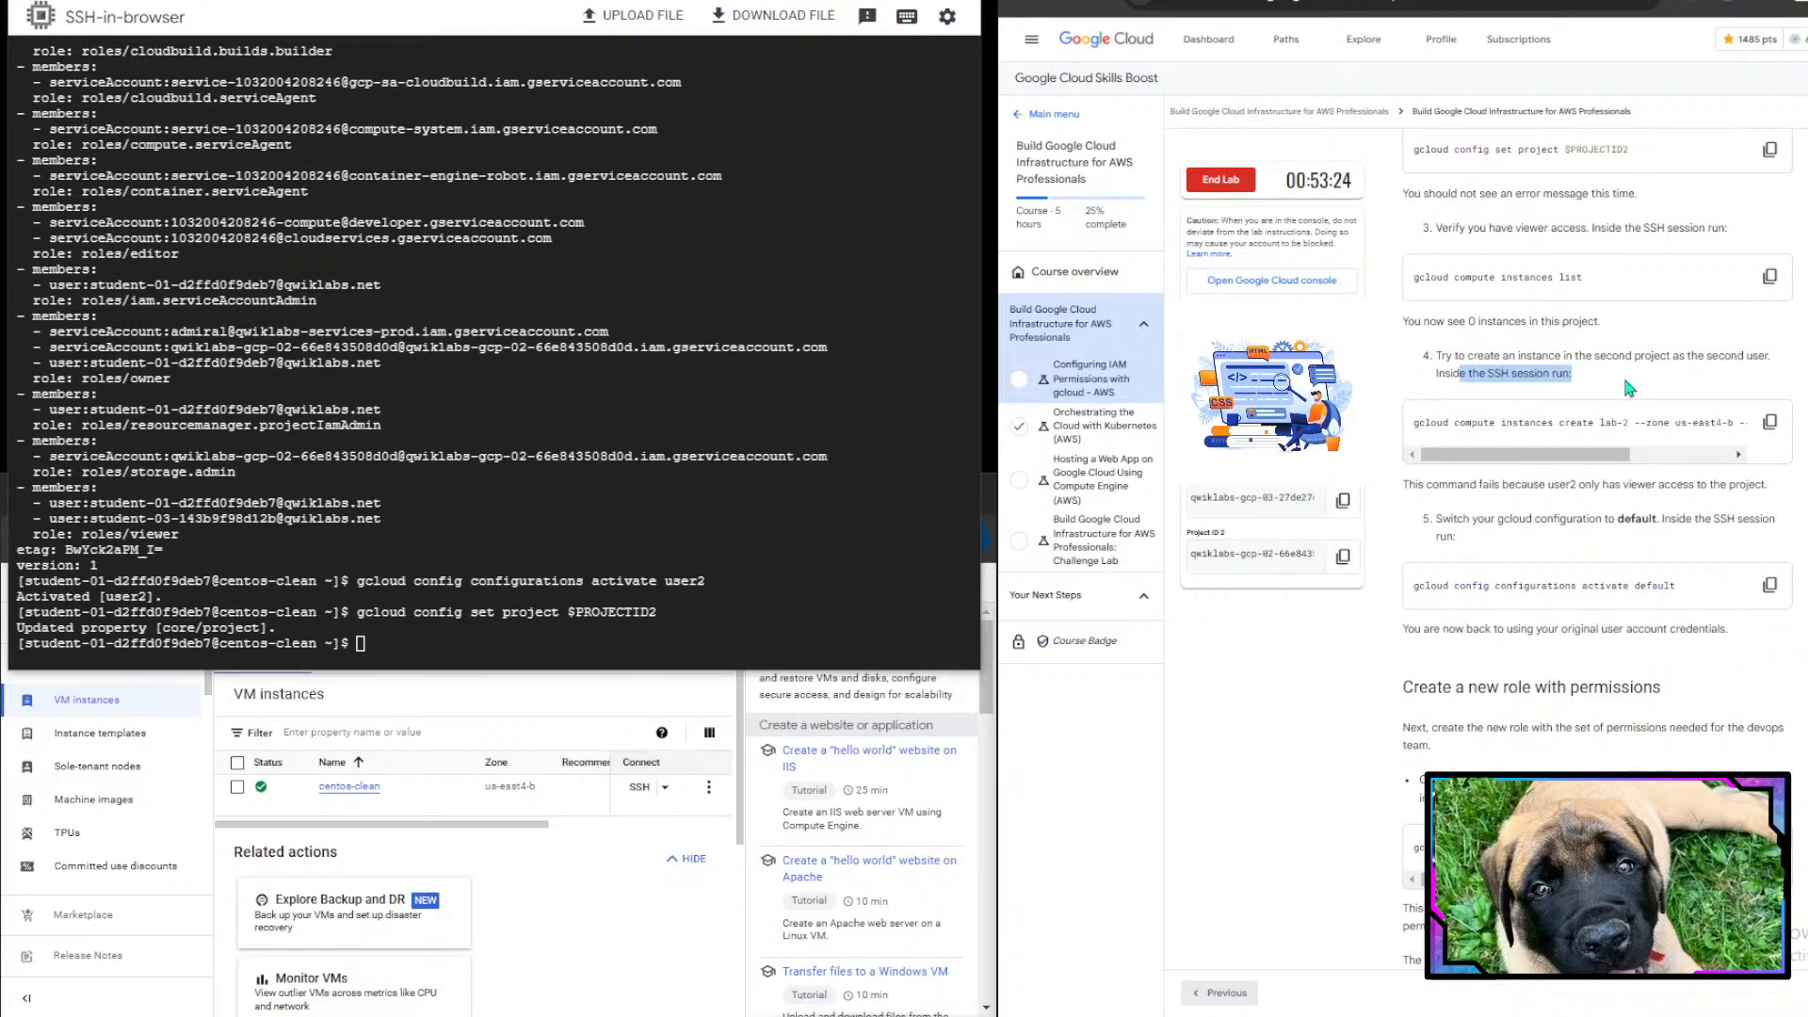
pyautogui.moveTo(1411, 423); pyautogui.dragTo(1767, 478)
pyautogui.click(1484, 457)
pyautogui.click(1495, 435)
pyautogui.click(1769, 421)
pyautogui.click(431, 638)
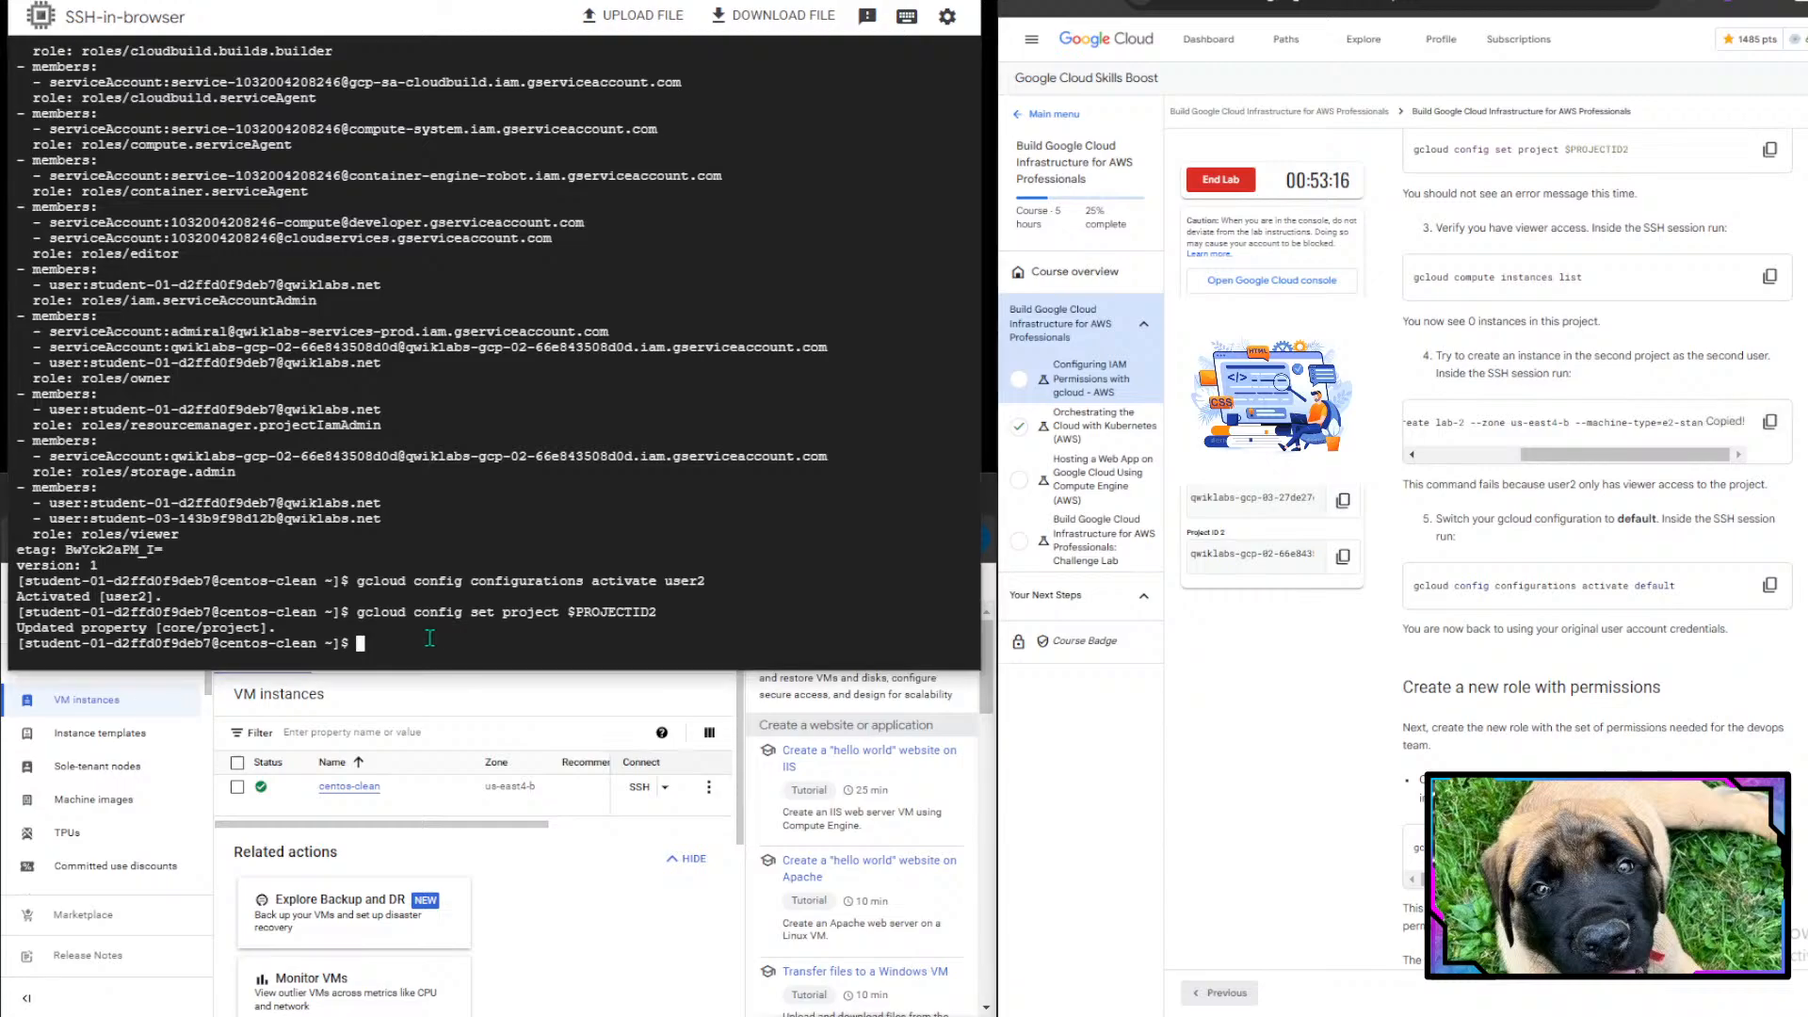
pyautogui.hotkey('ctrl', 'v')
pyautogui.press('Return')
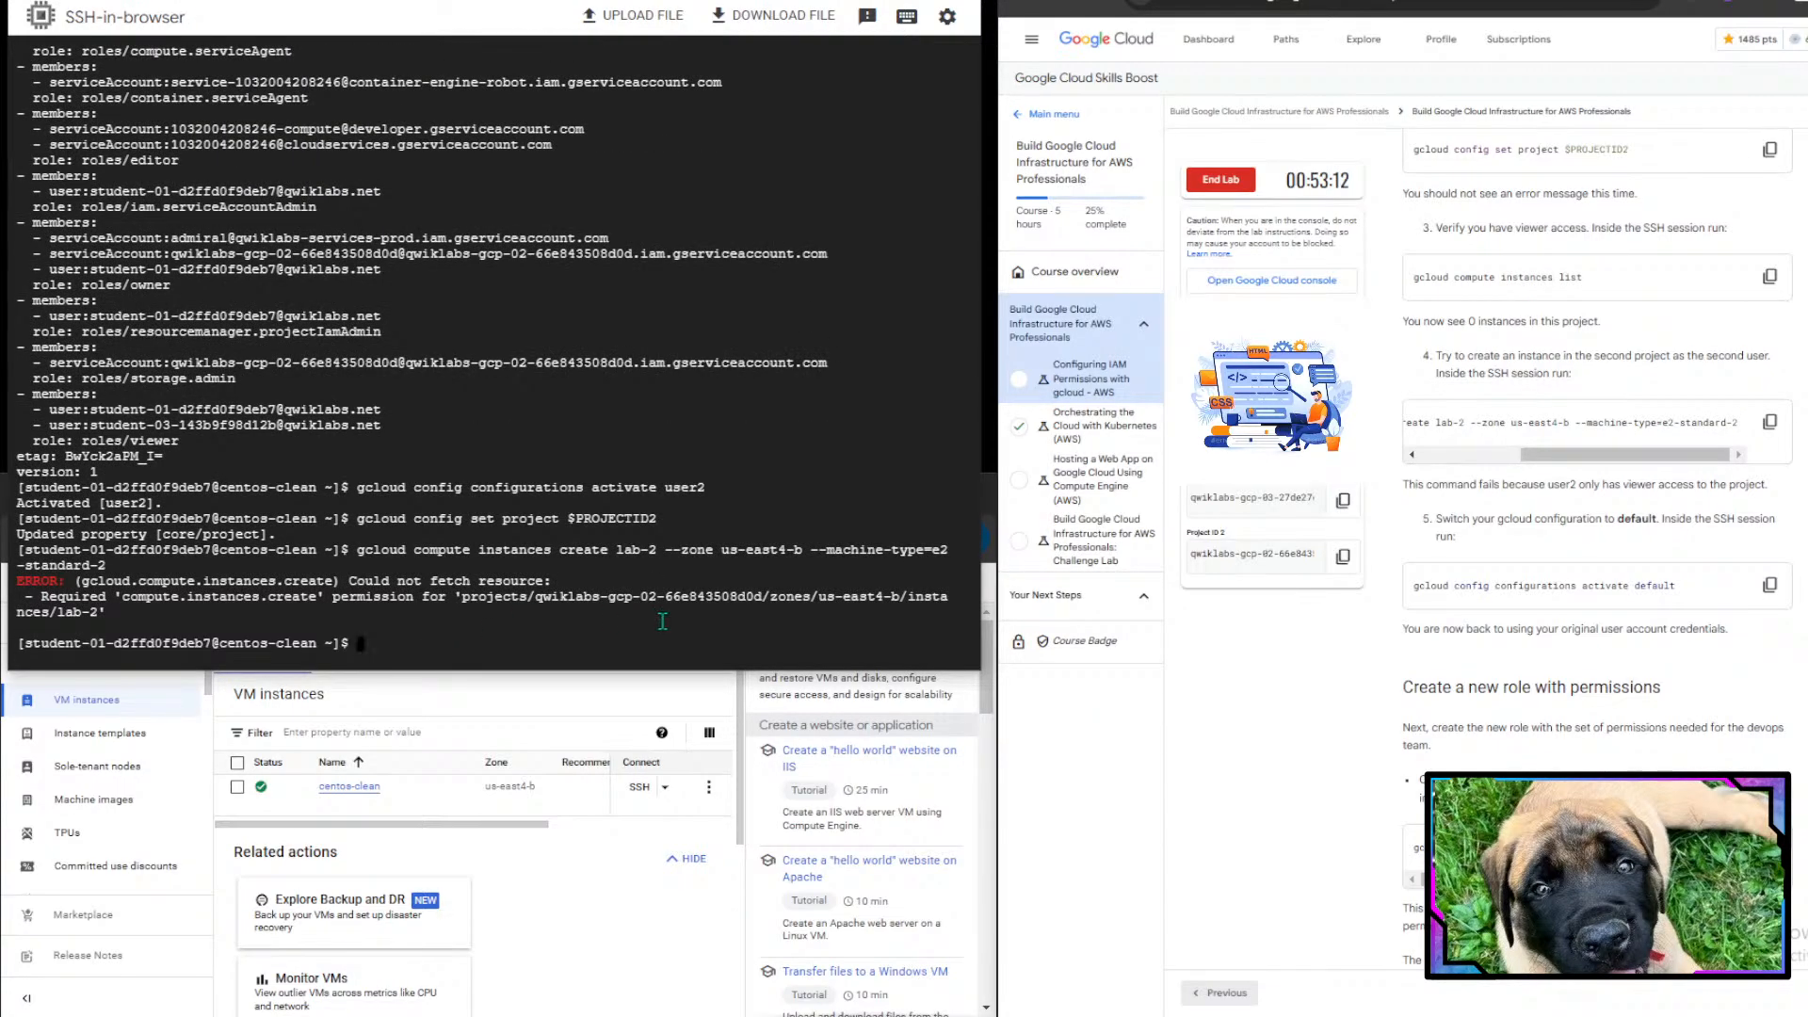
# - Switch back to the default configuration by running gcloud config configurations activate default
pyautogui.scroll(-1, 1487, 609)
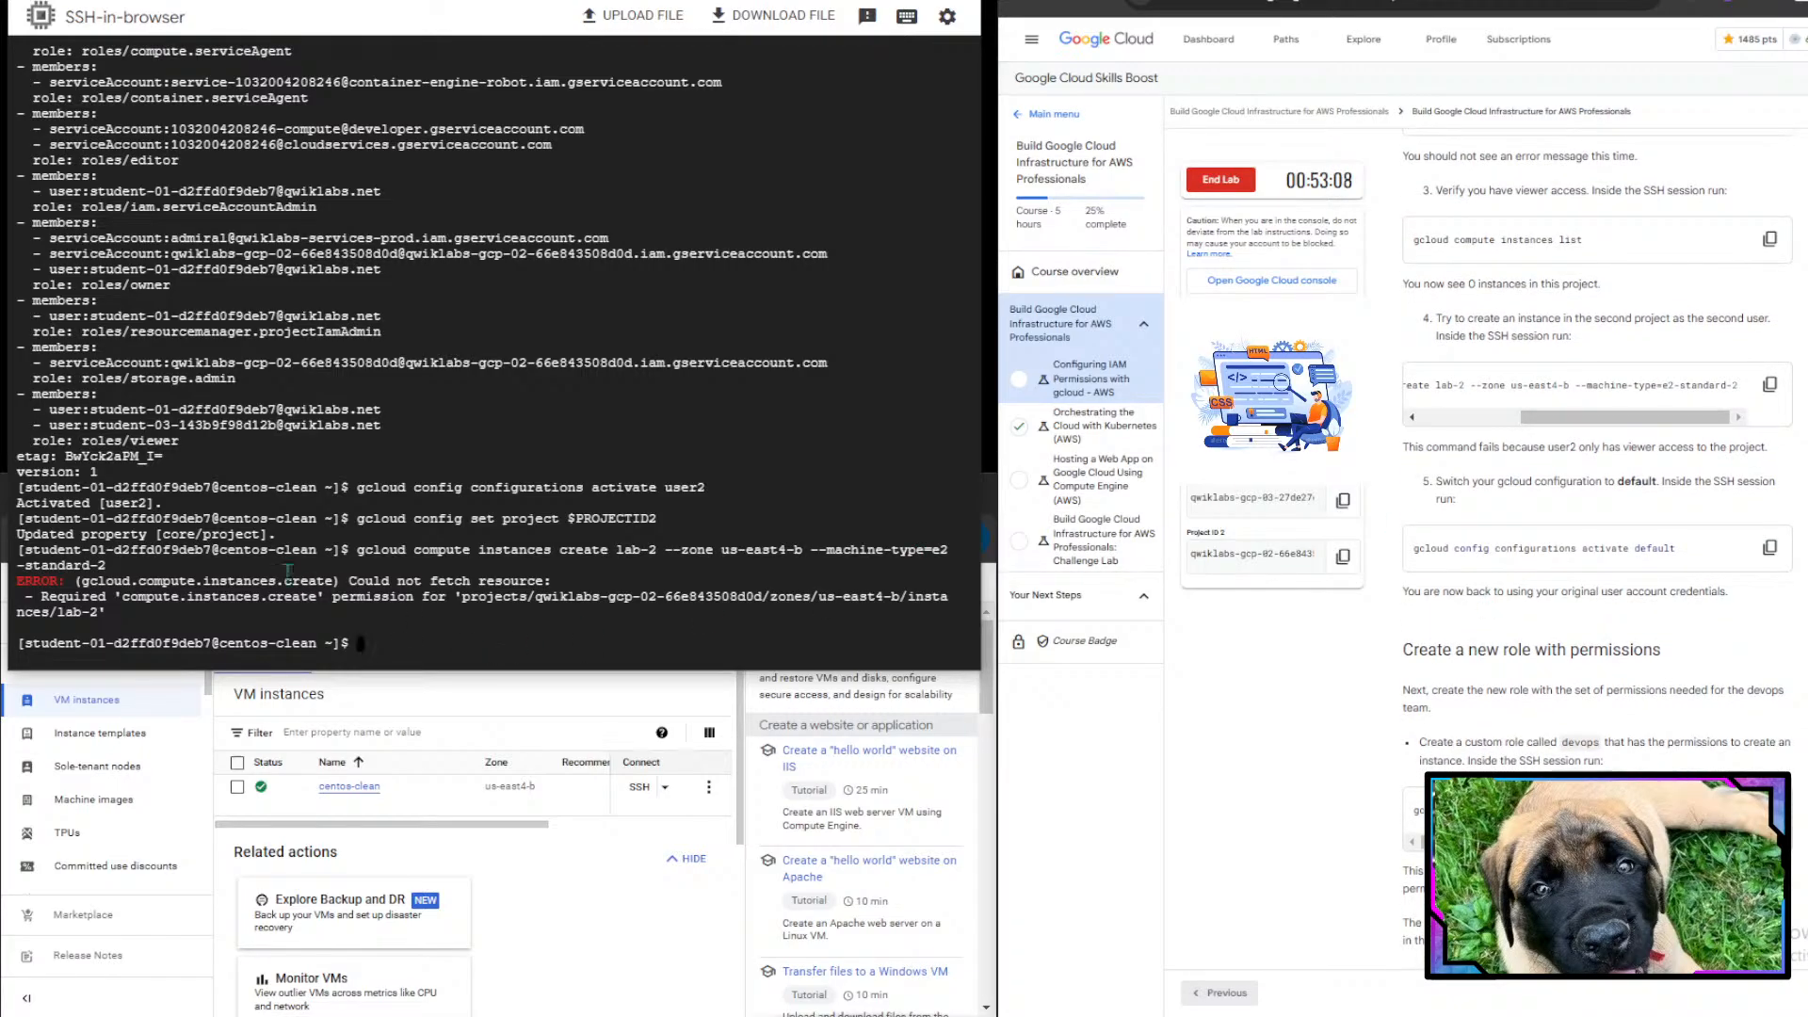
pyautogui.moveTo(261, 580); pyautogui.dragTo(674, 585)
pyautogui.scroll(-2, 1455, 583)
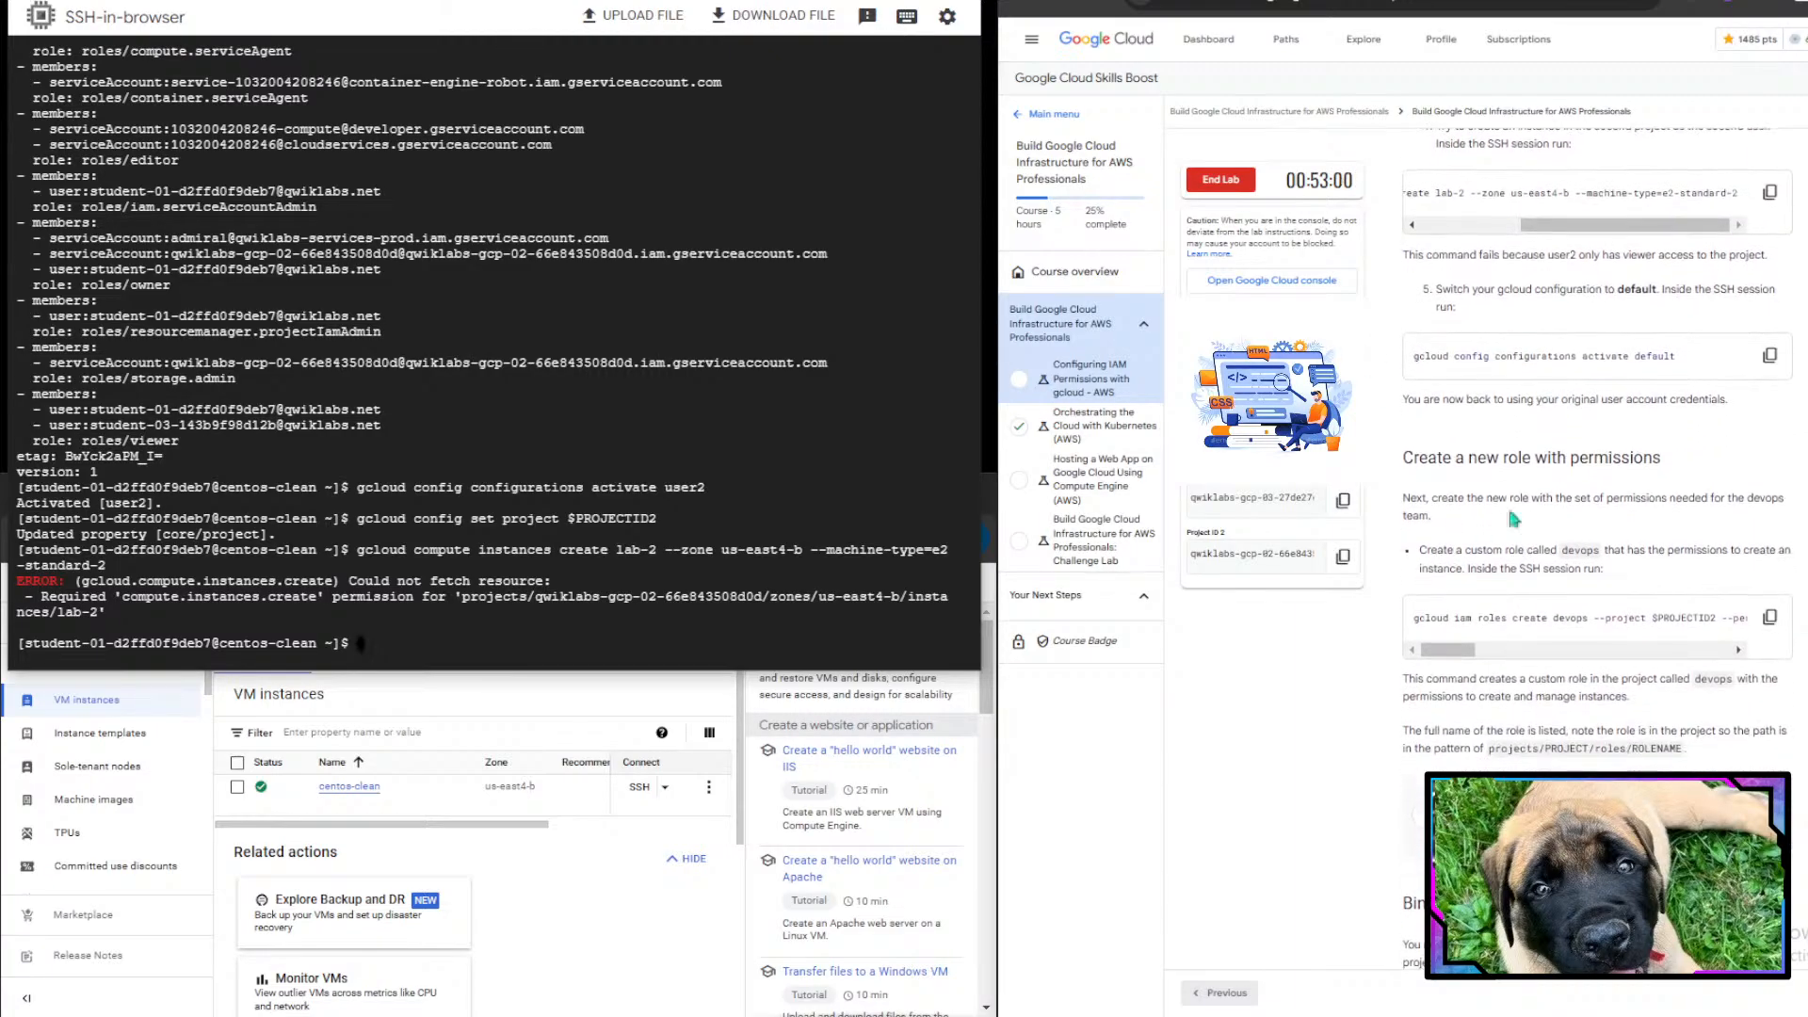
pyautogui.moveTo(1483, 290); pyautogui.dragTo(1665, 291)
pyautogui.click(1667, 294)
pyautogui.click(1766, 360)
pyautogui.click(505, 606)
pyautogui.hotkey('ctrl', 'v')
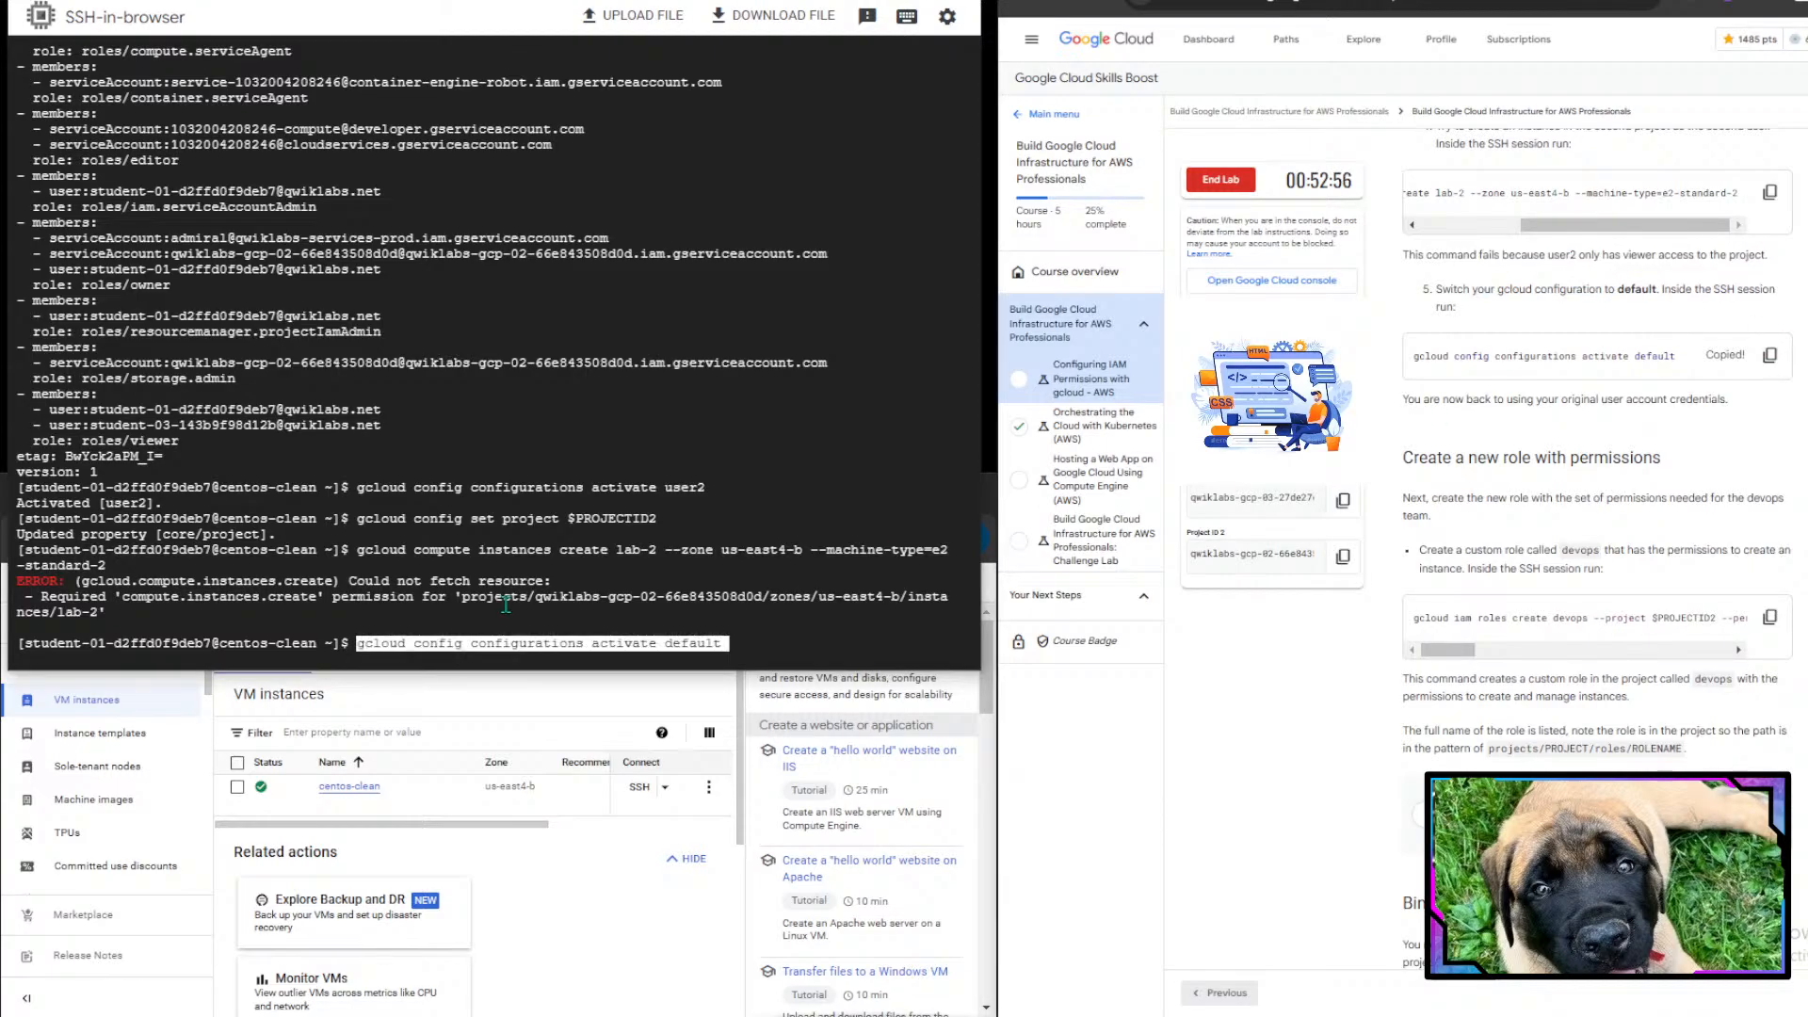
pyautogui.press('Return')
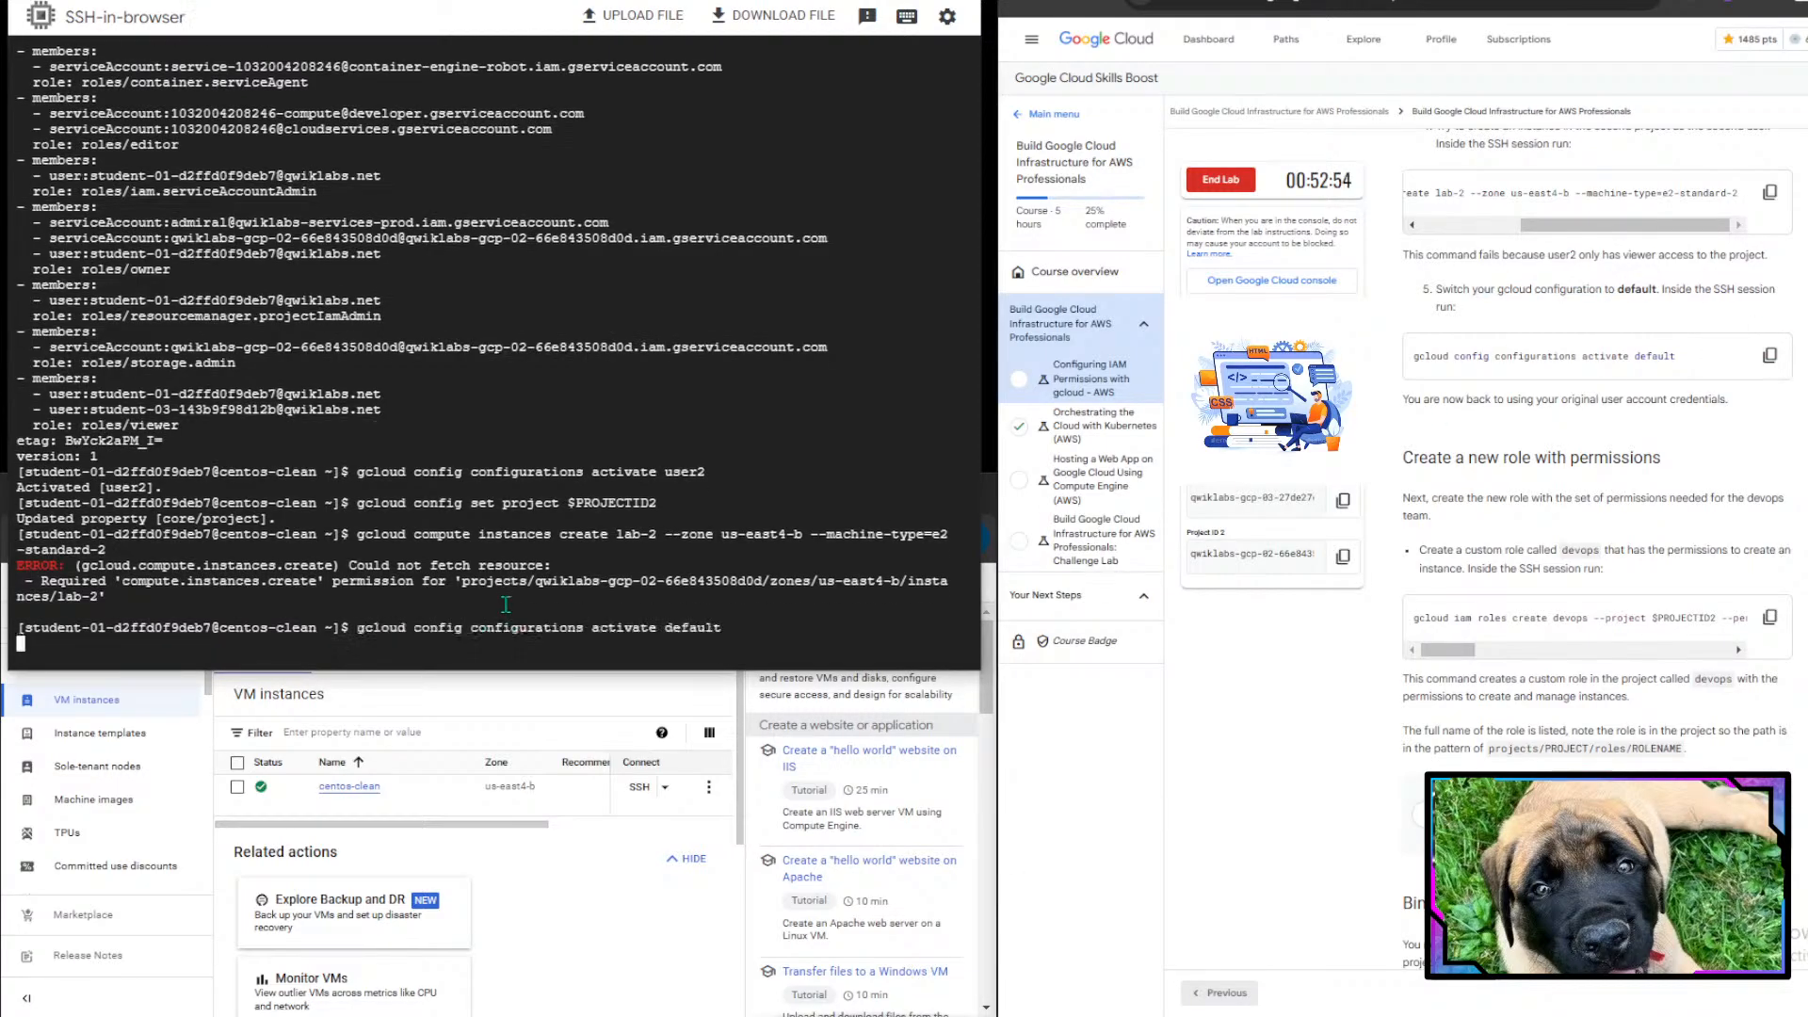
# - Read the lab instructions for creating a new role with permissions for the devops team
pyautogui.scroll(-1, 1675, 726)
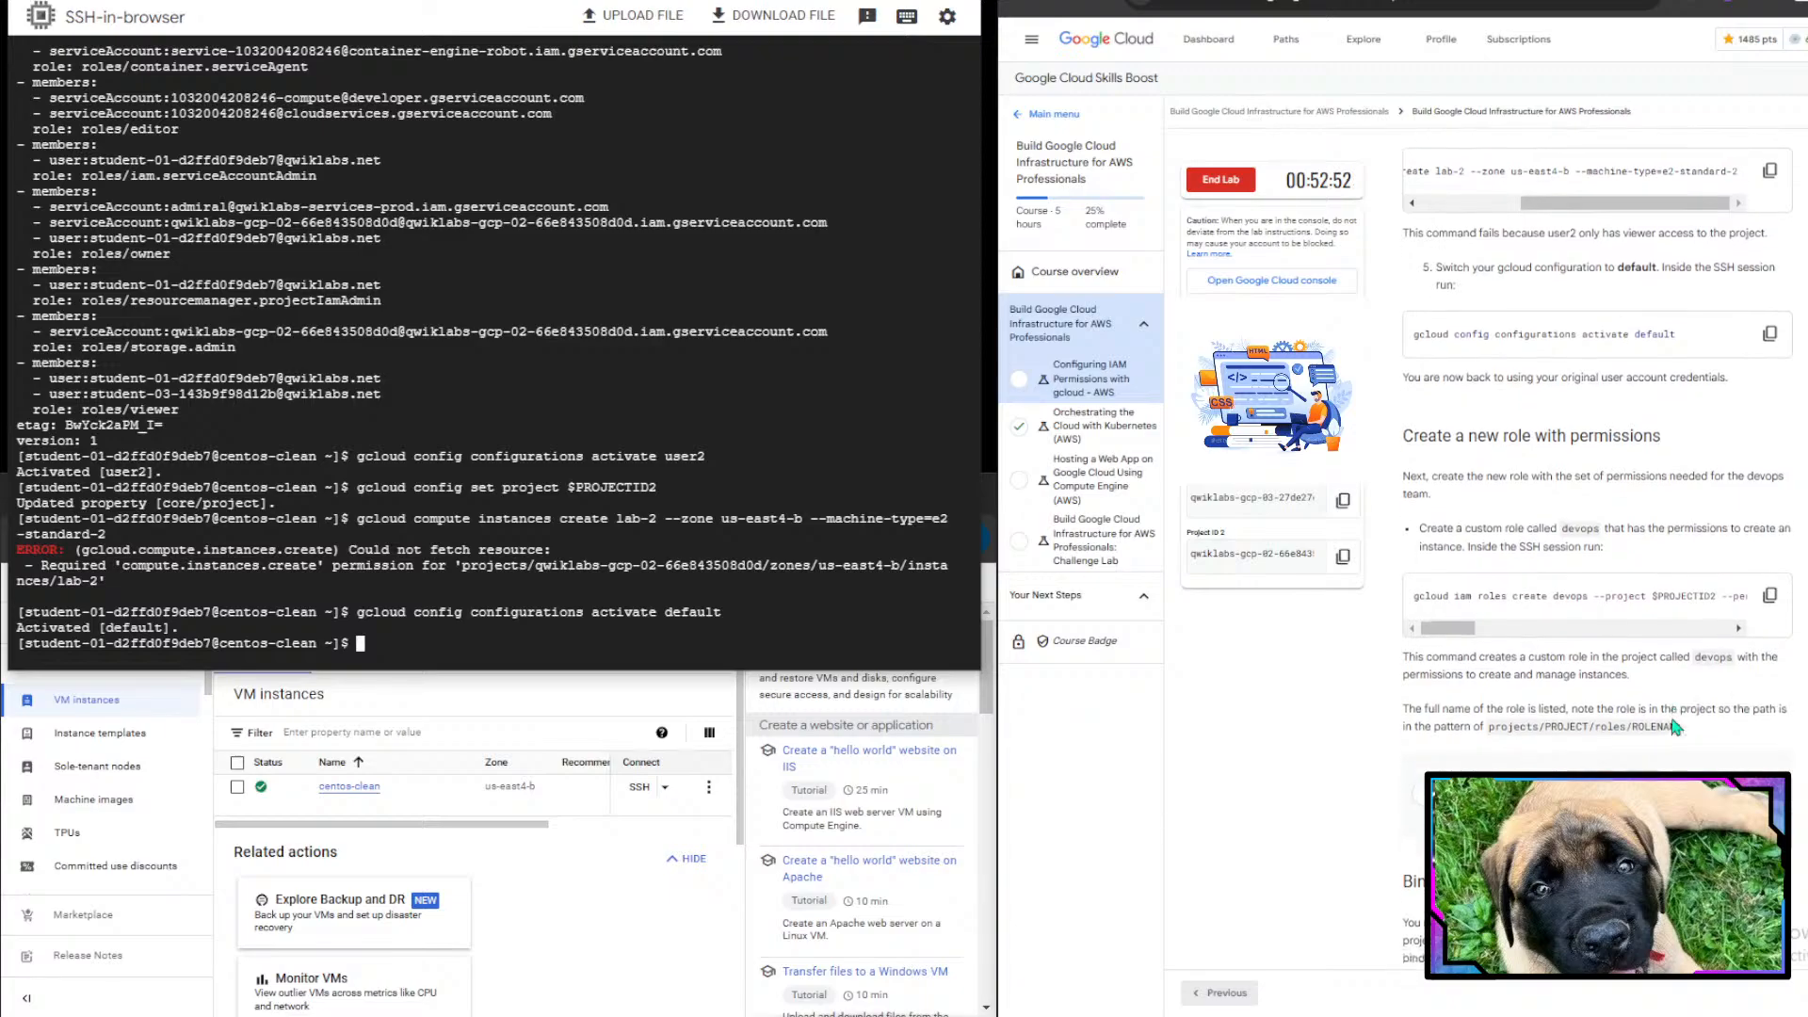
pyautogui.scroll(-2, 1675, 726)
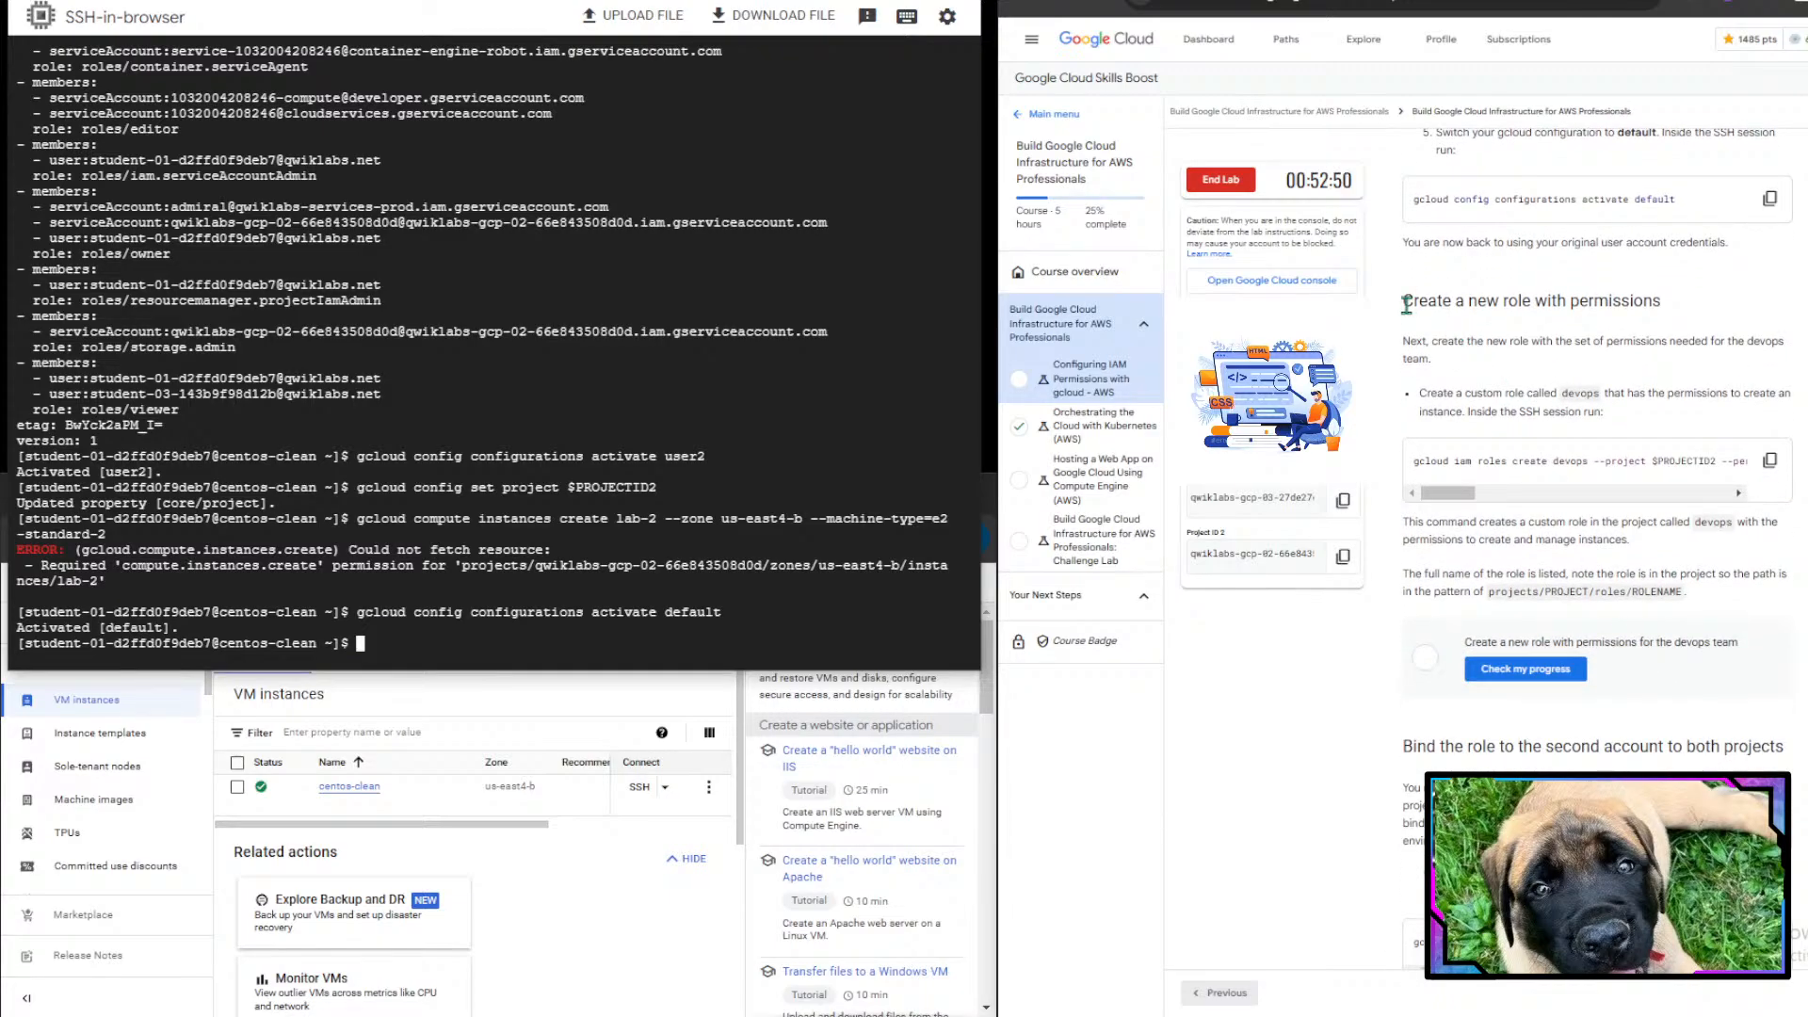
pyautogui.moveTo(1430, 304); pyautogui.dragTo(1713, 295)
pyautogui.click(1714, 295)
pyautogui.scroll(-3, 1714, 296)
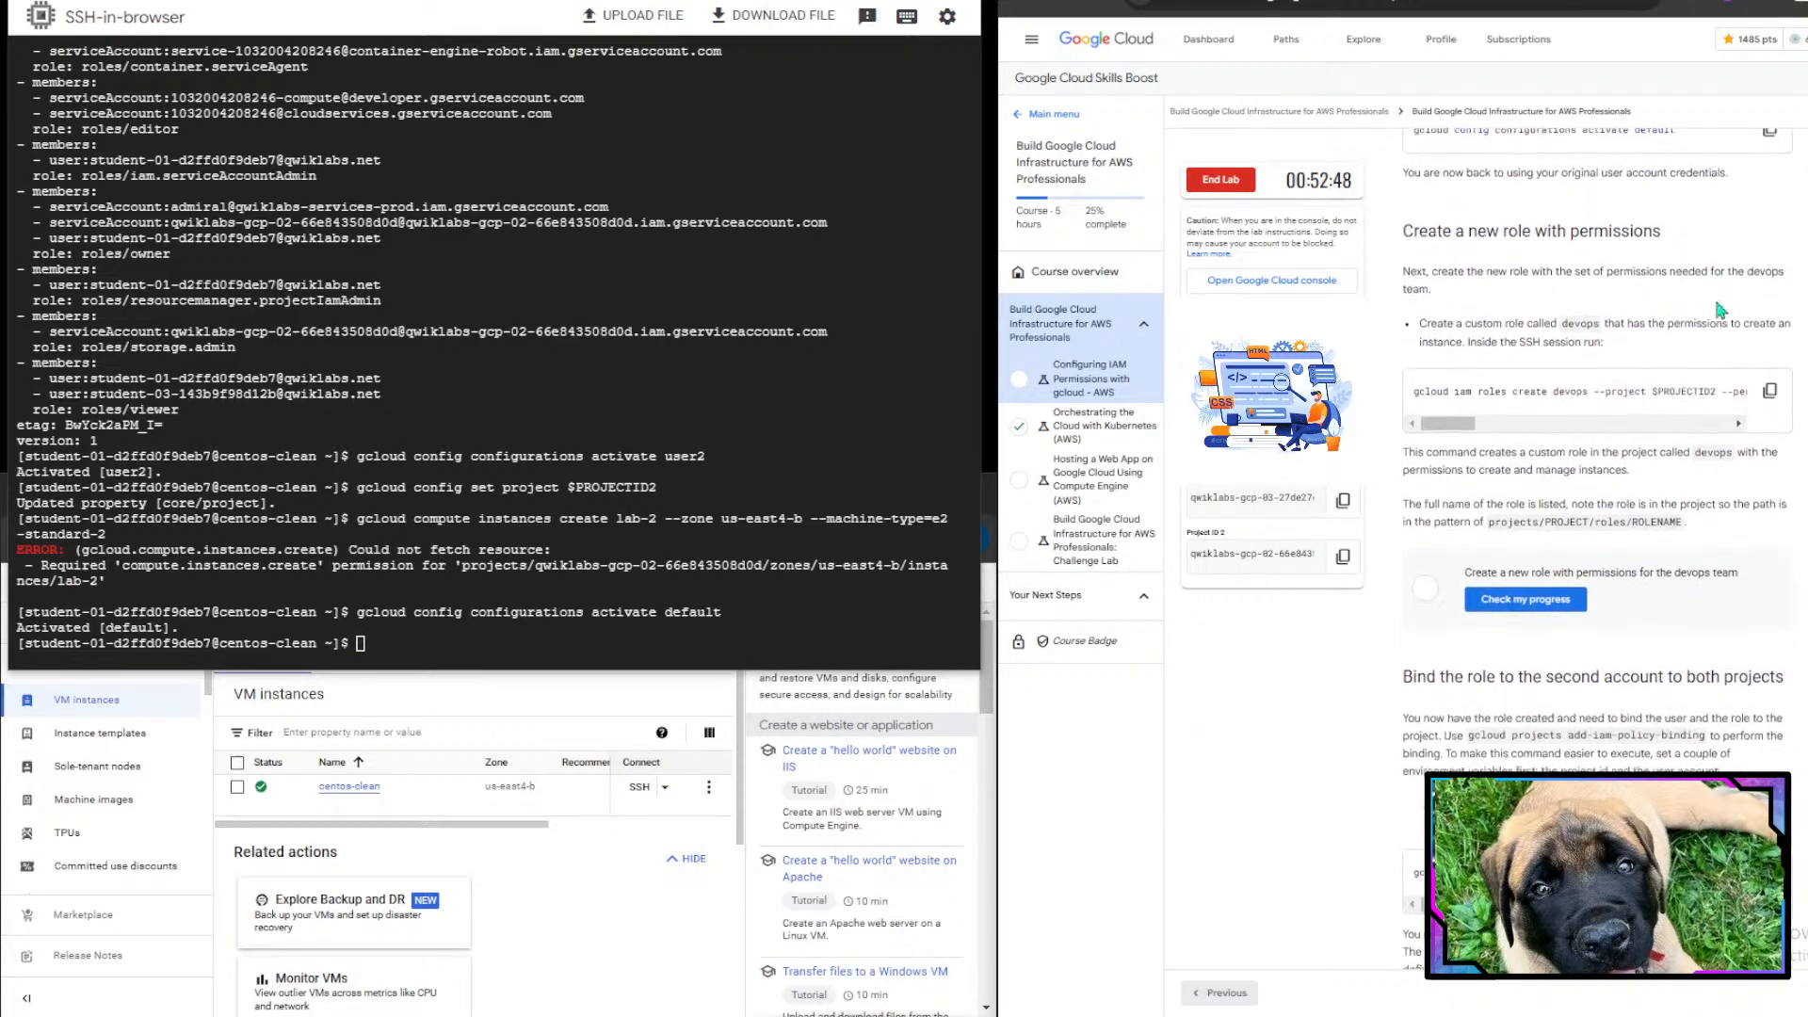
pyautogui.moveTo(1403, 160); pyautogui.dragTo(1646, 214)
pyautogui.click(1526, 212)
pyautogui.click(1676, 212)
pyautogui.click(1646, 215)
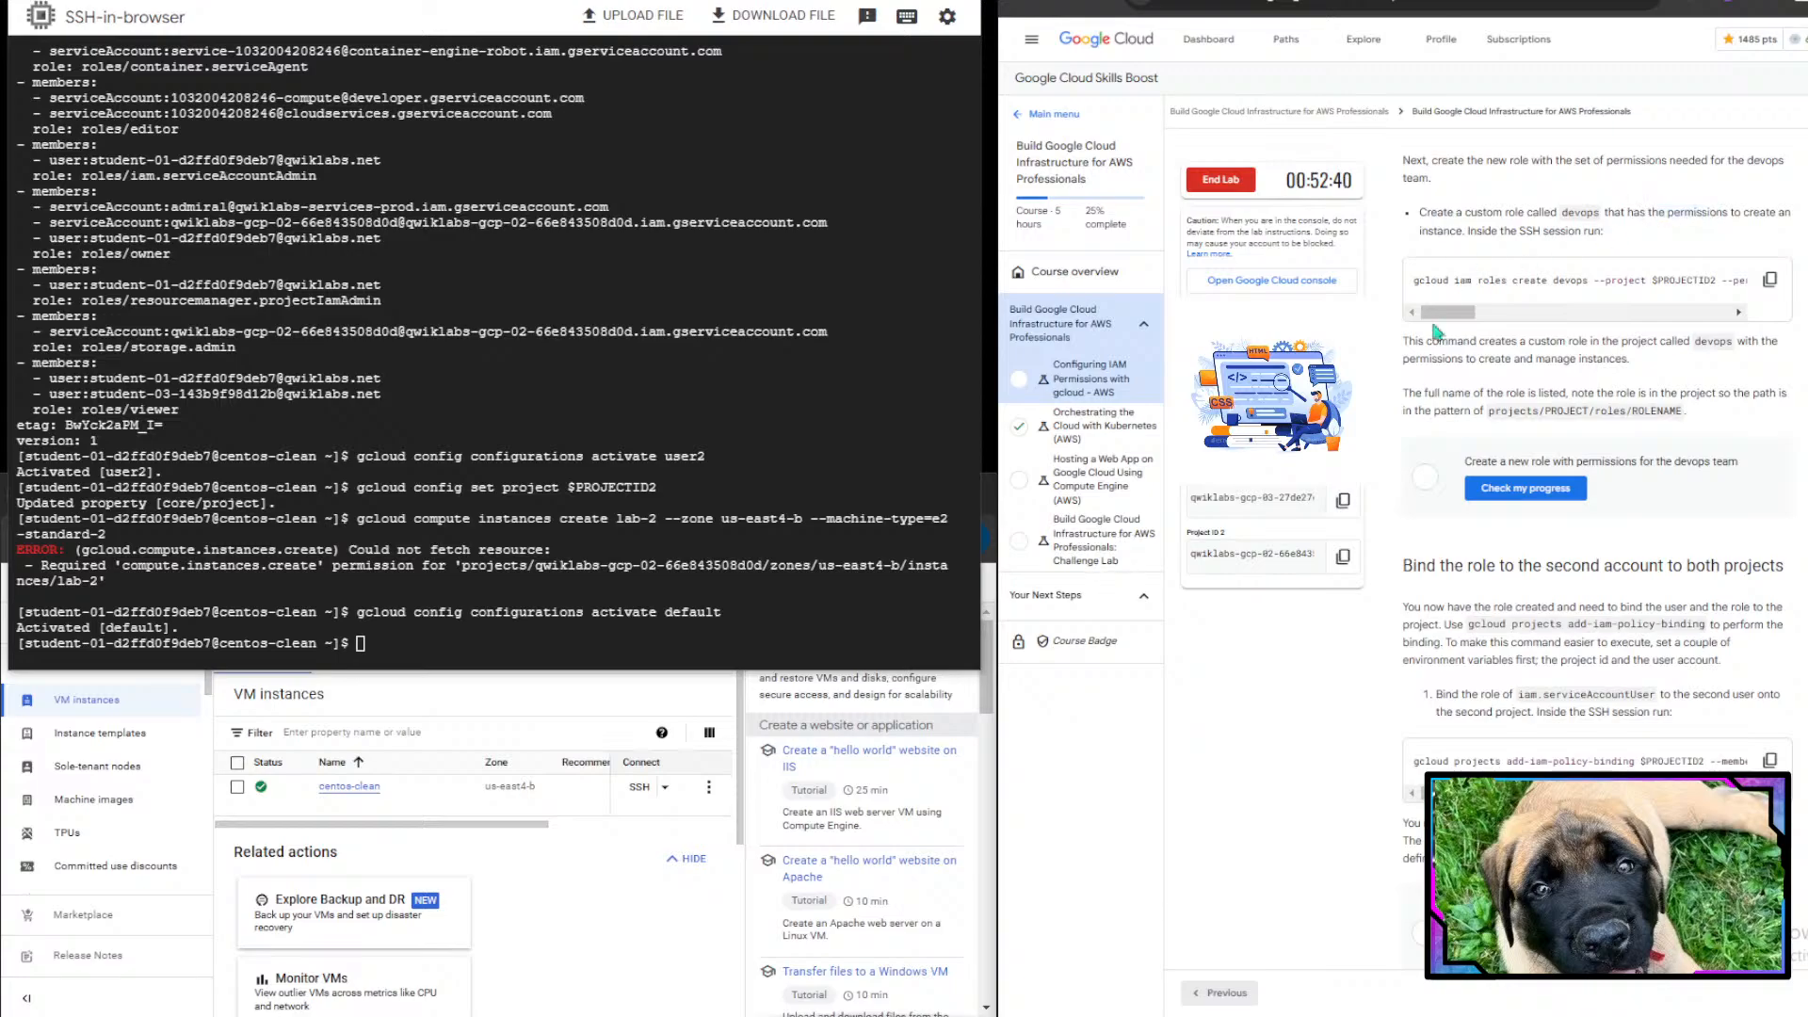
# - Create the custom role devops in the second project with the compute instance permissions by running the gcloud iam roles create devops command
pyautogui.scroll(-1, 1439, 330)
pyautogui.moveTo(1444, 256)
pyautogui.mouseDown()
pyautogui.moveTo(1699, 256)
pyautogui.moveTo(1432, 274)
pyautogui.mouseUp()
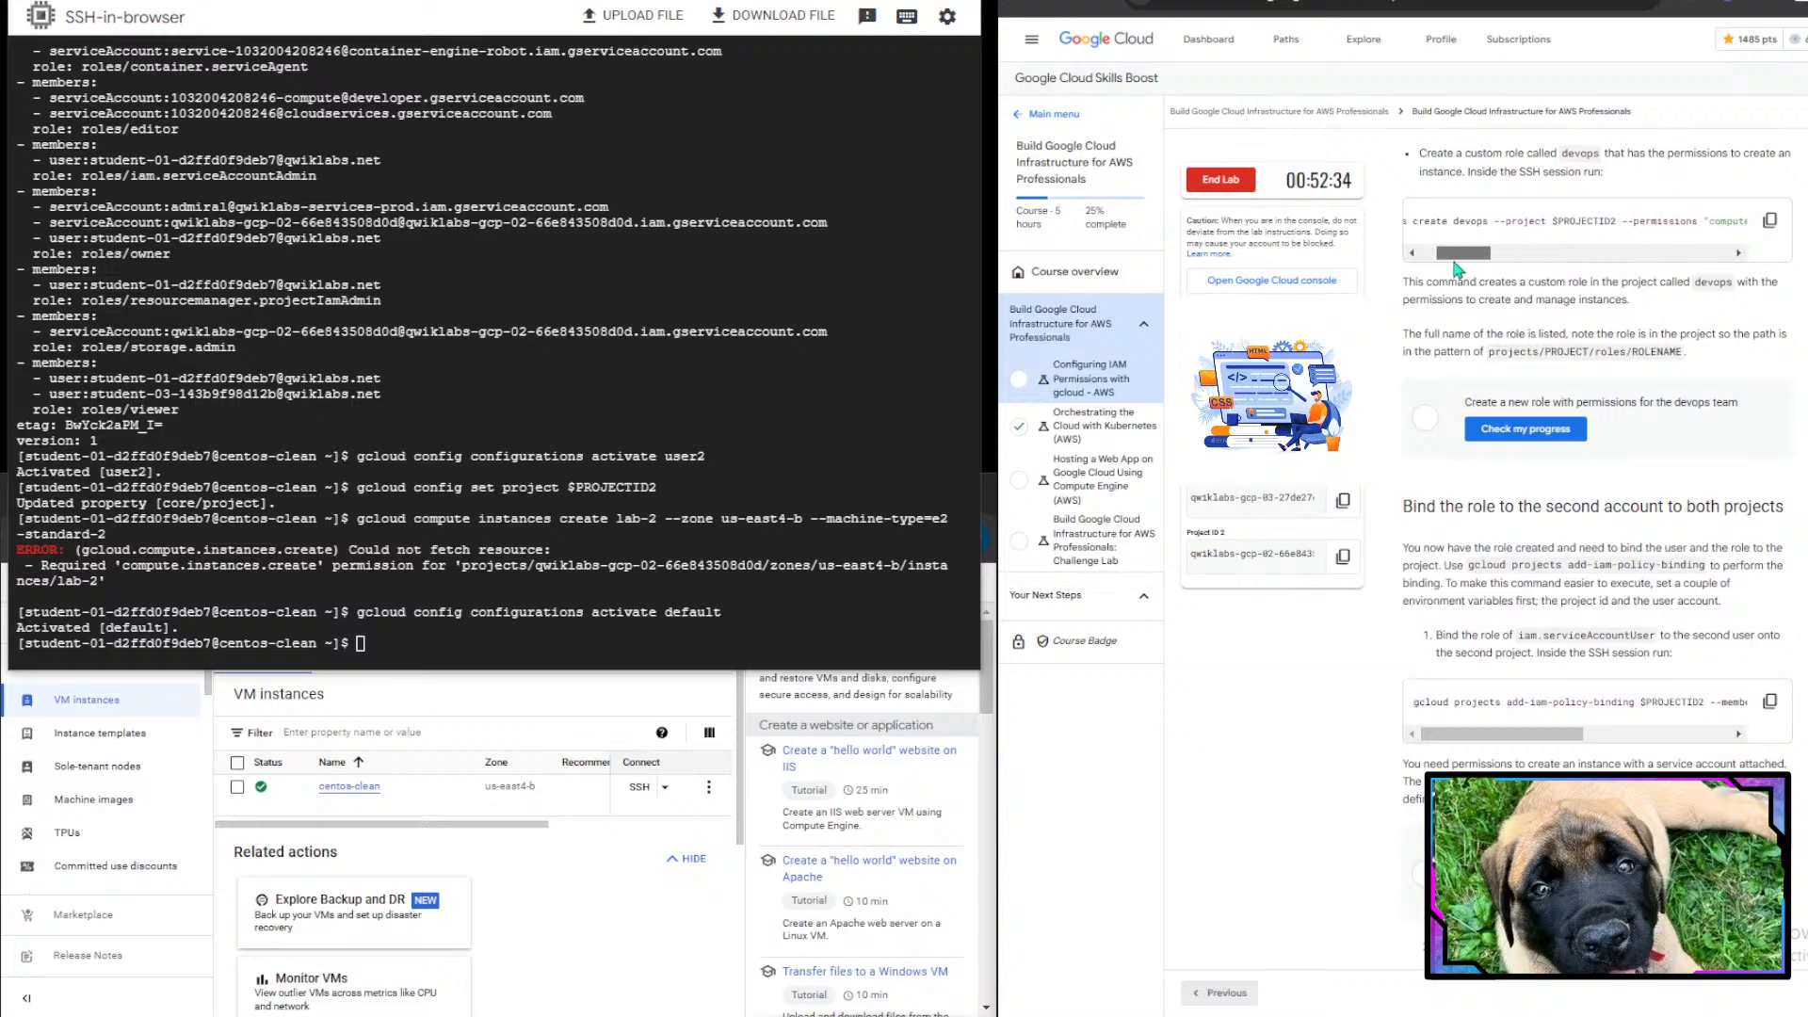
pyautogui.click(1485, 254)
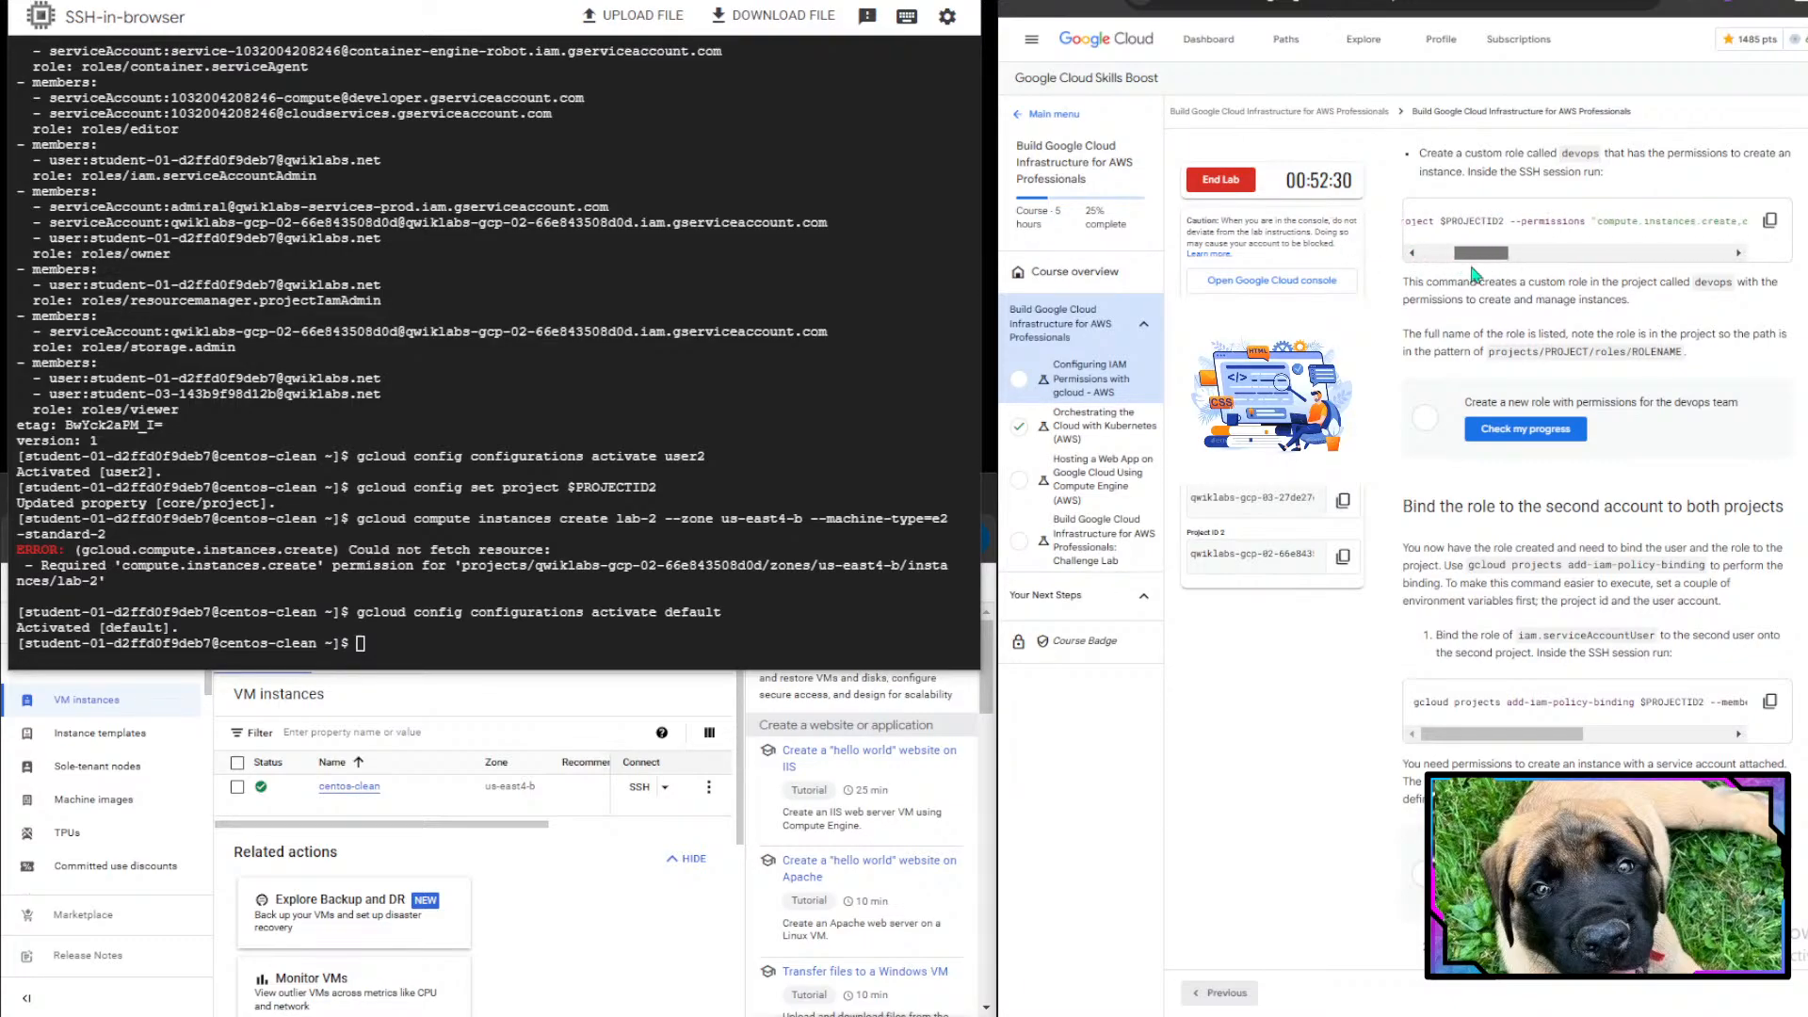
pyautogui.moveTo(1489, 273); pyautogui.dragTo(1163, 273)
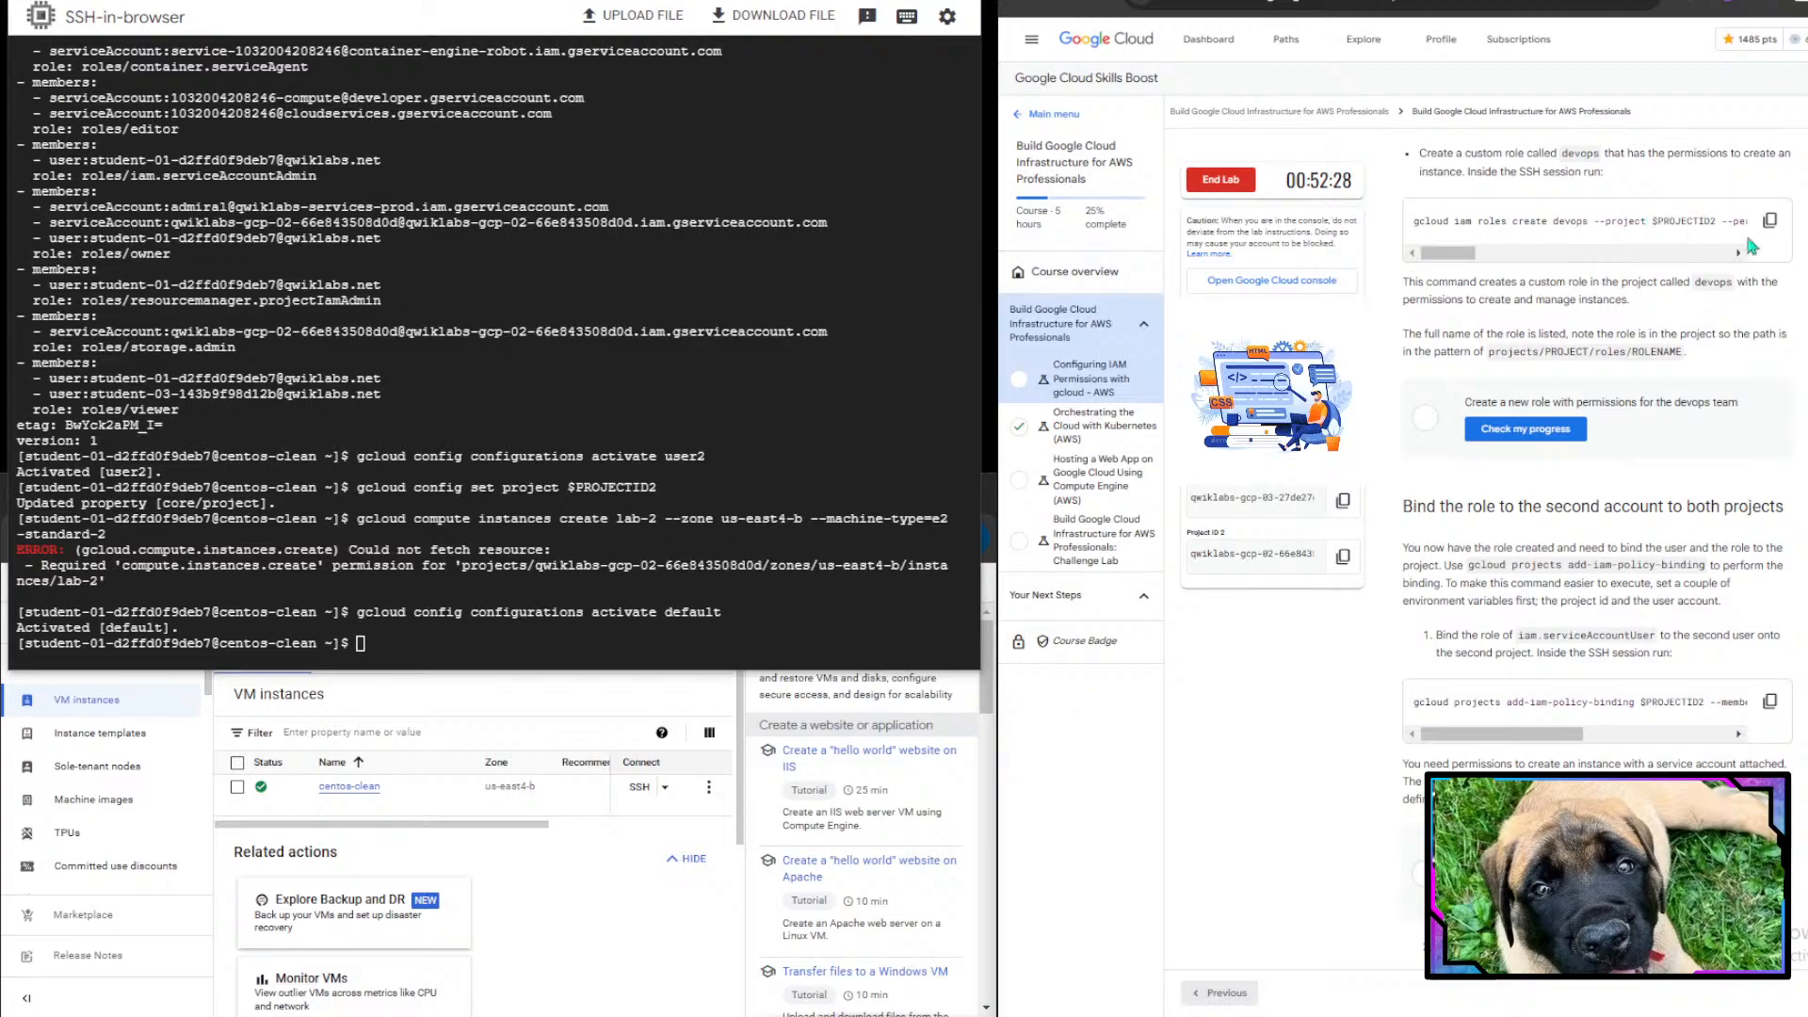
pyautogui.click(1770, 220)
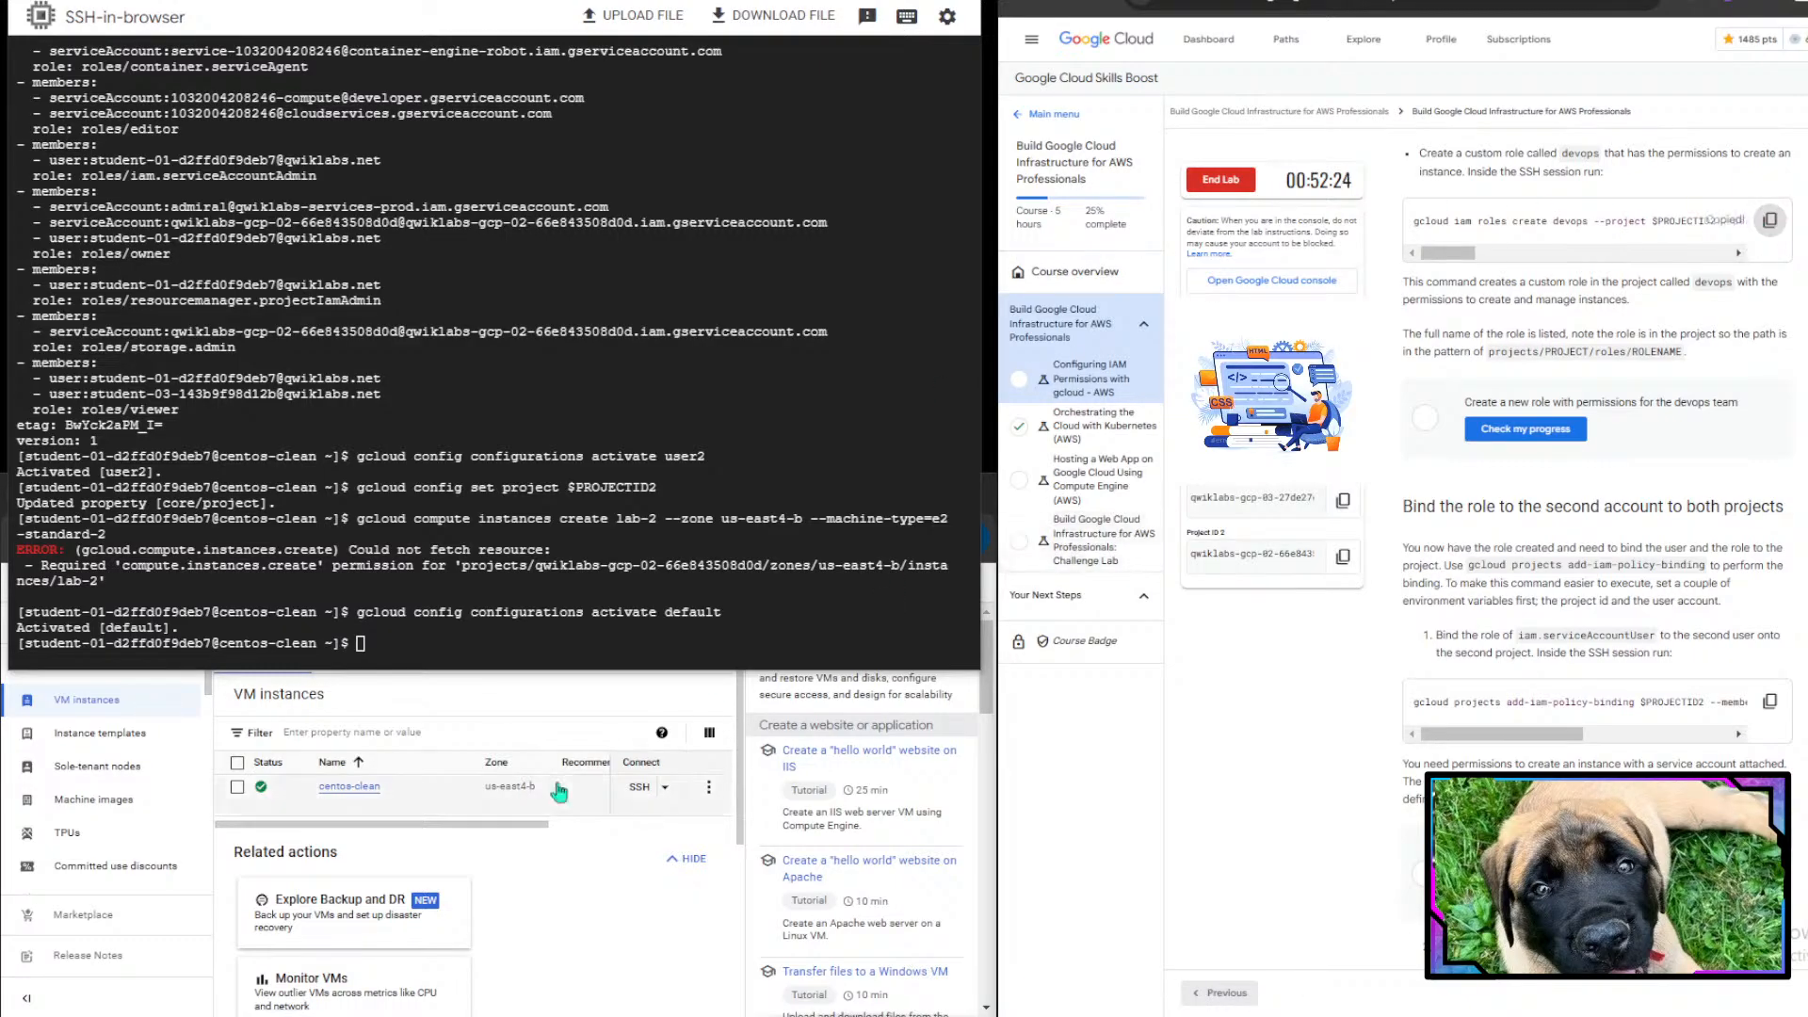
pyautogui.hotkey('ctrl', 'v')
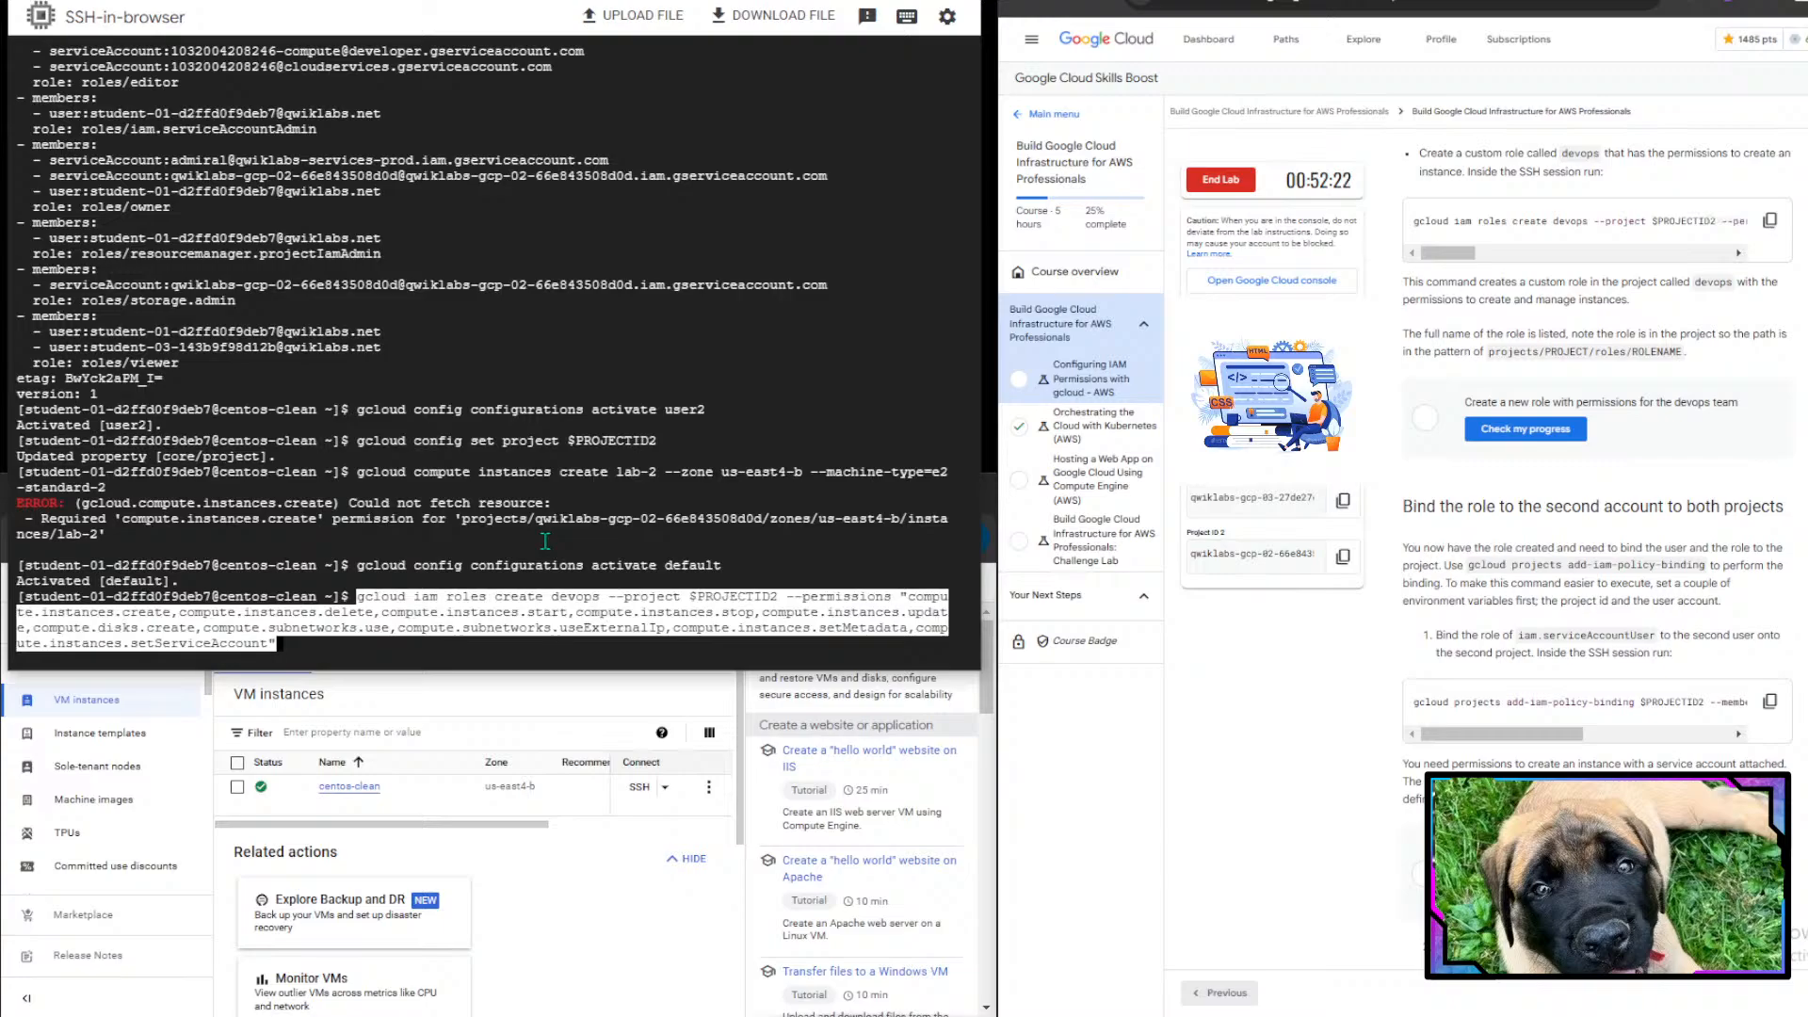
pyautogui.press('Return')
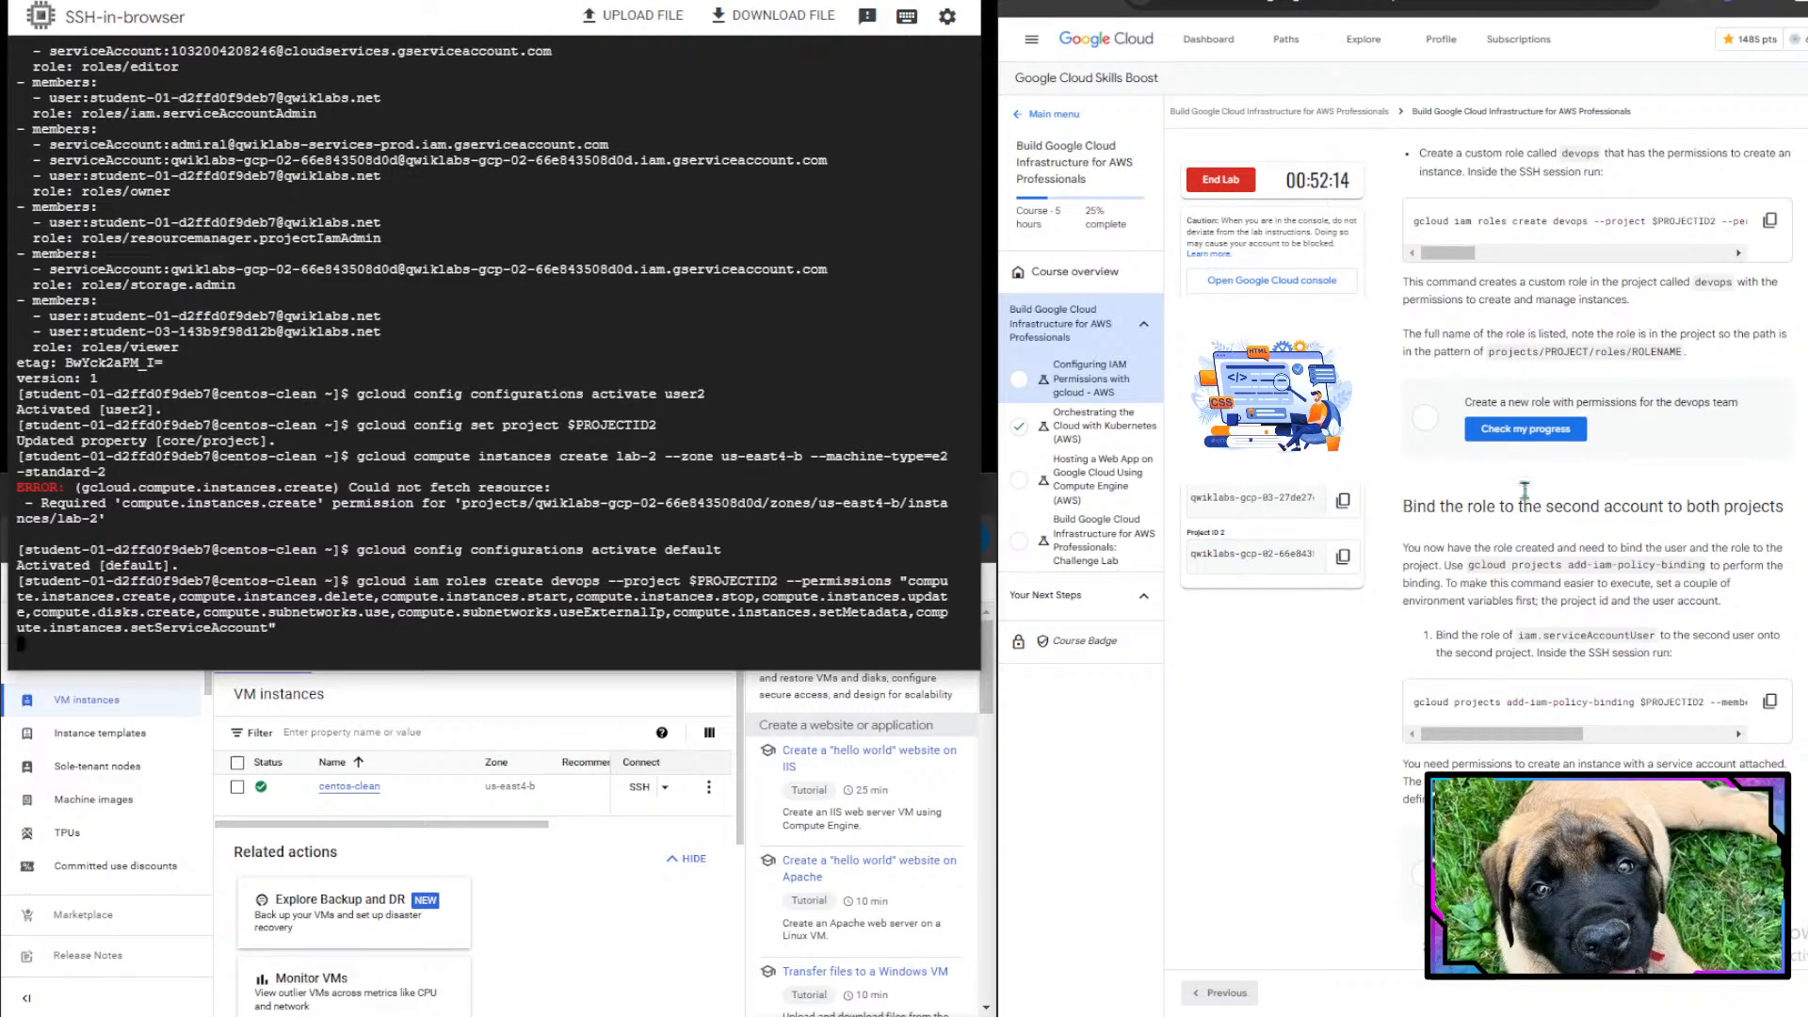
# - Check the lab progress for creating the new role with permissions for the devops team
pyautogui.moveTo(1394, 285); pyautogui.dragTo(1612, 306)
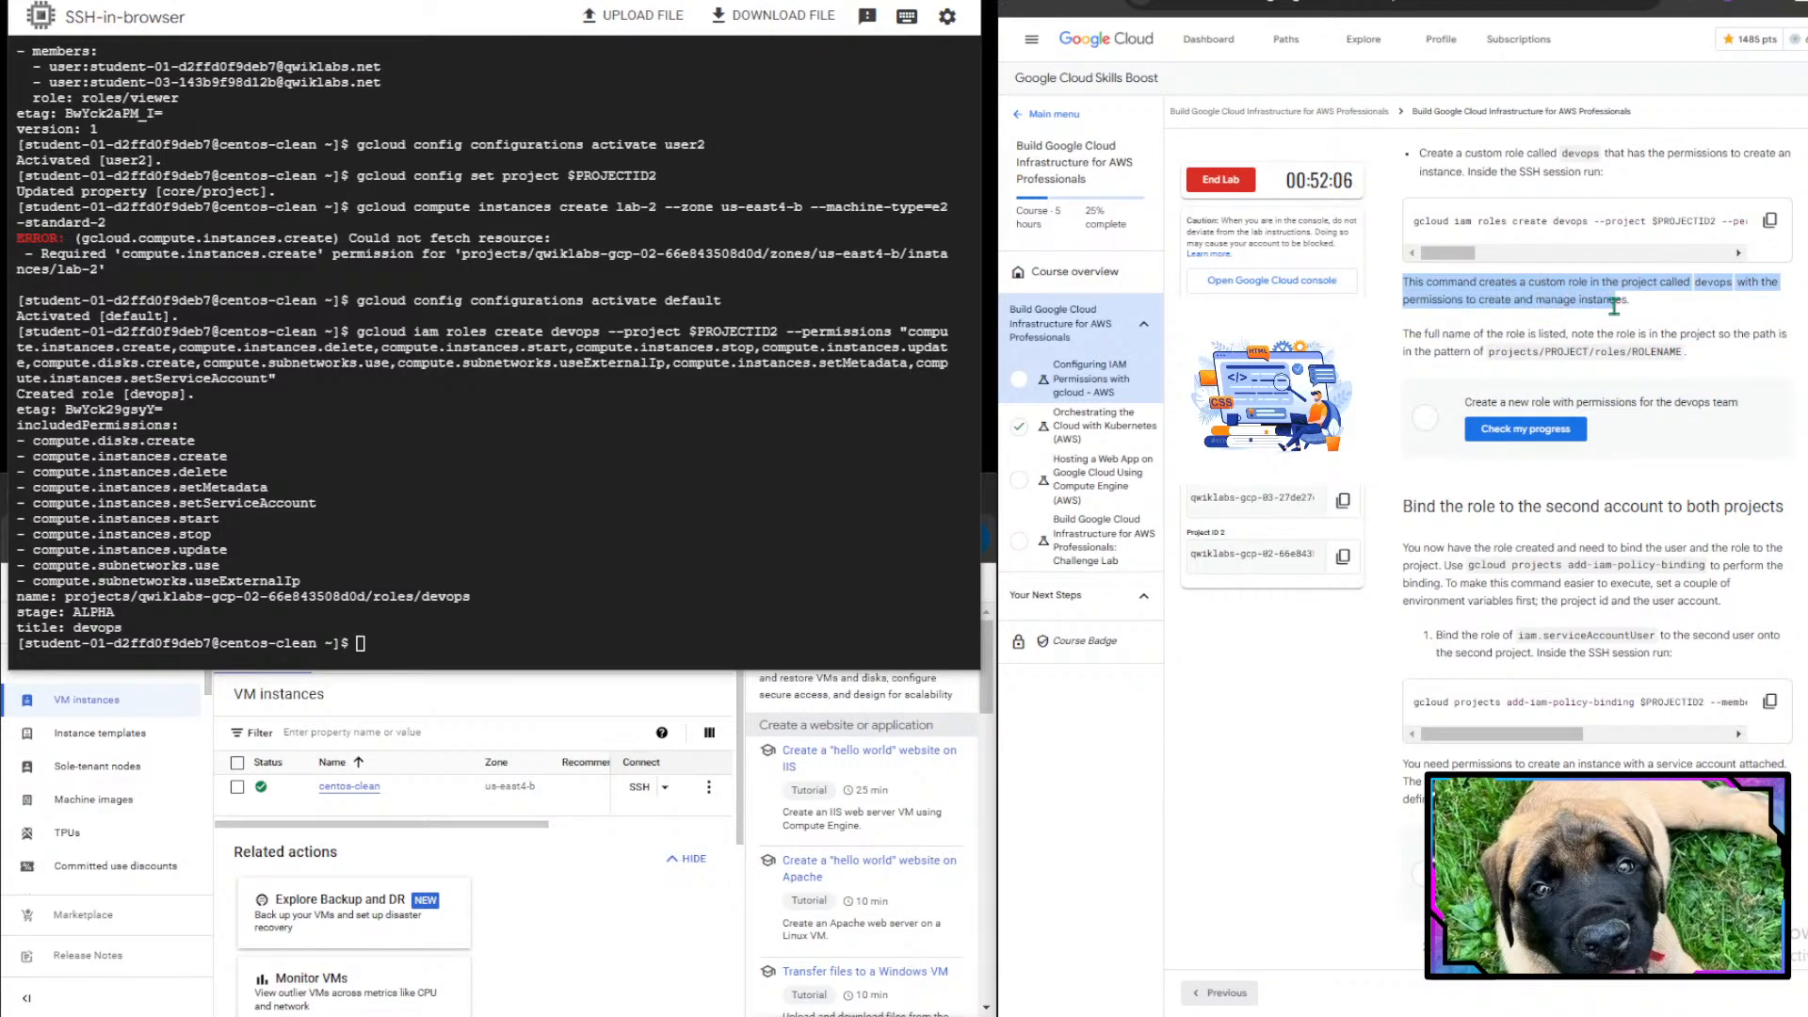
pyautogui.click(1612, 306)
pyautogui.moveTo(1411, 334); pyautogui.dragTo(1746, 333)
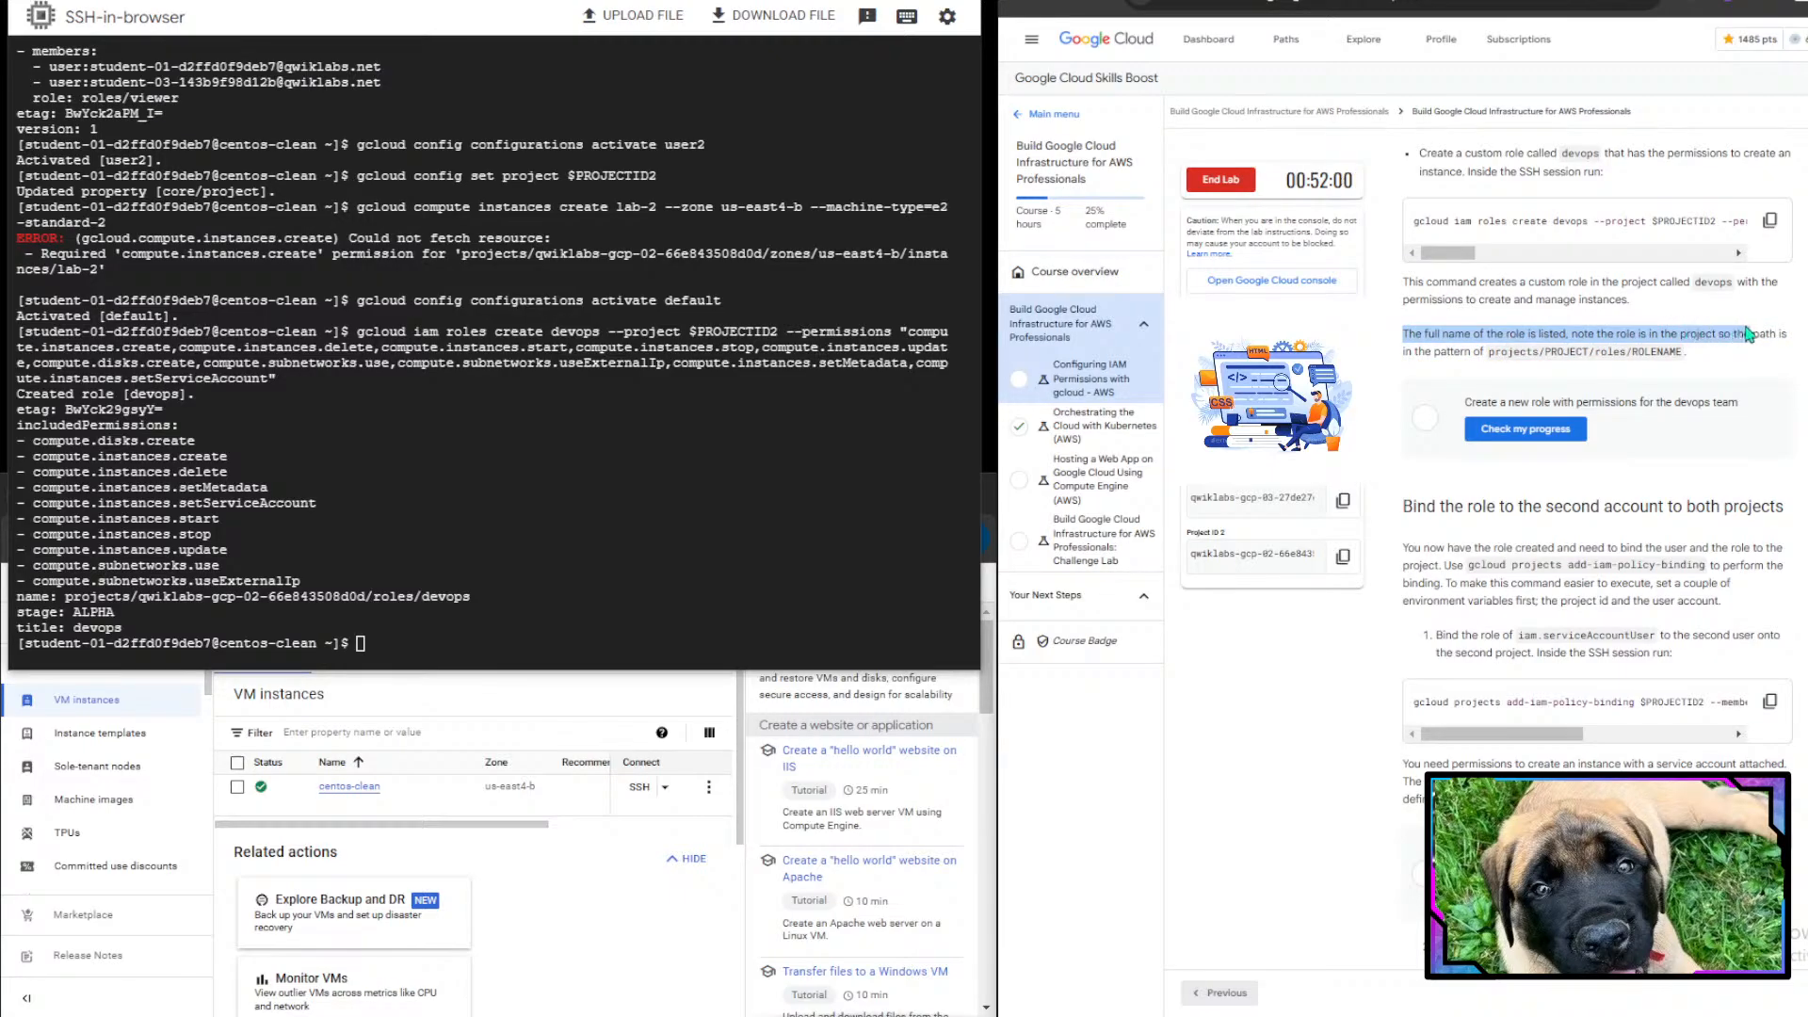
pyautogui.click(1749, 337)
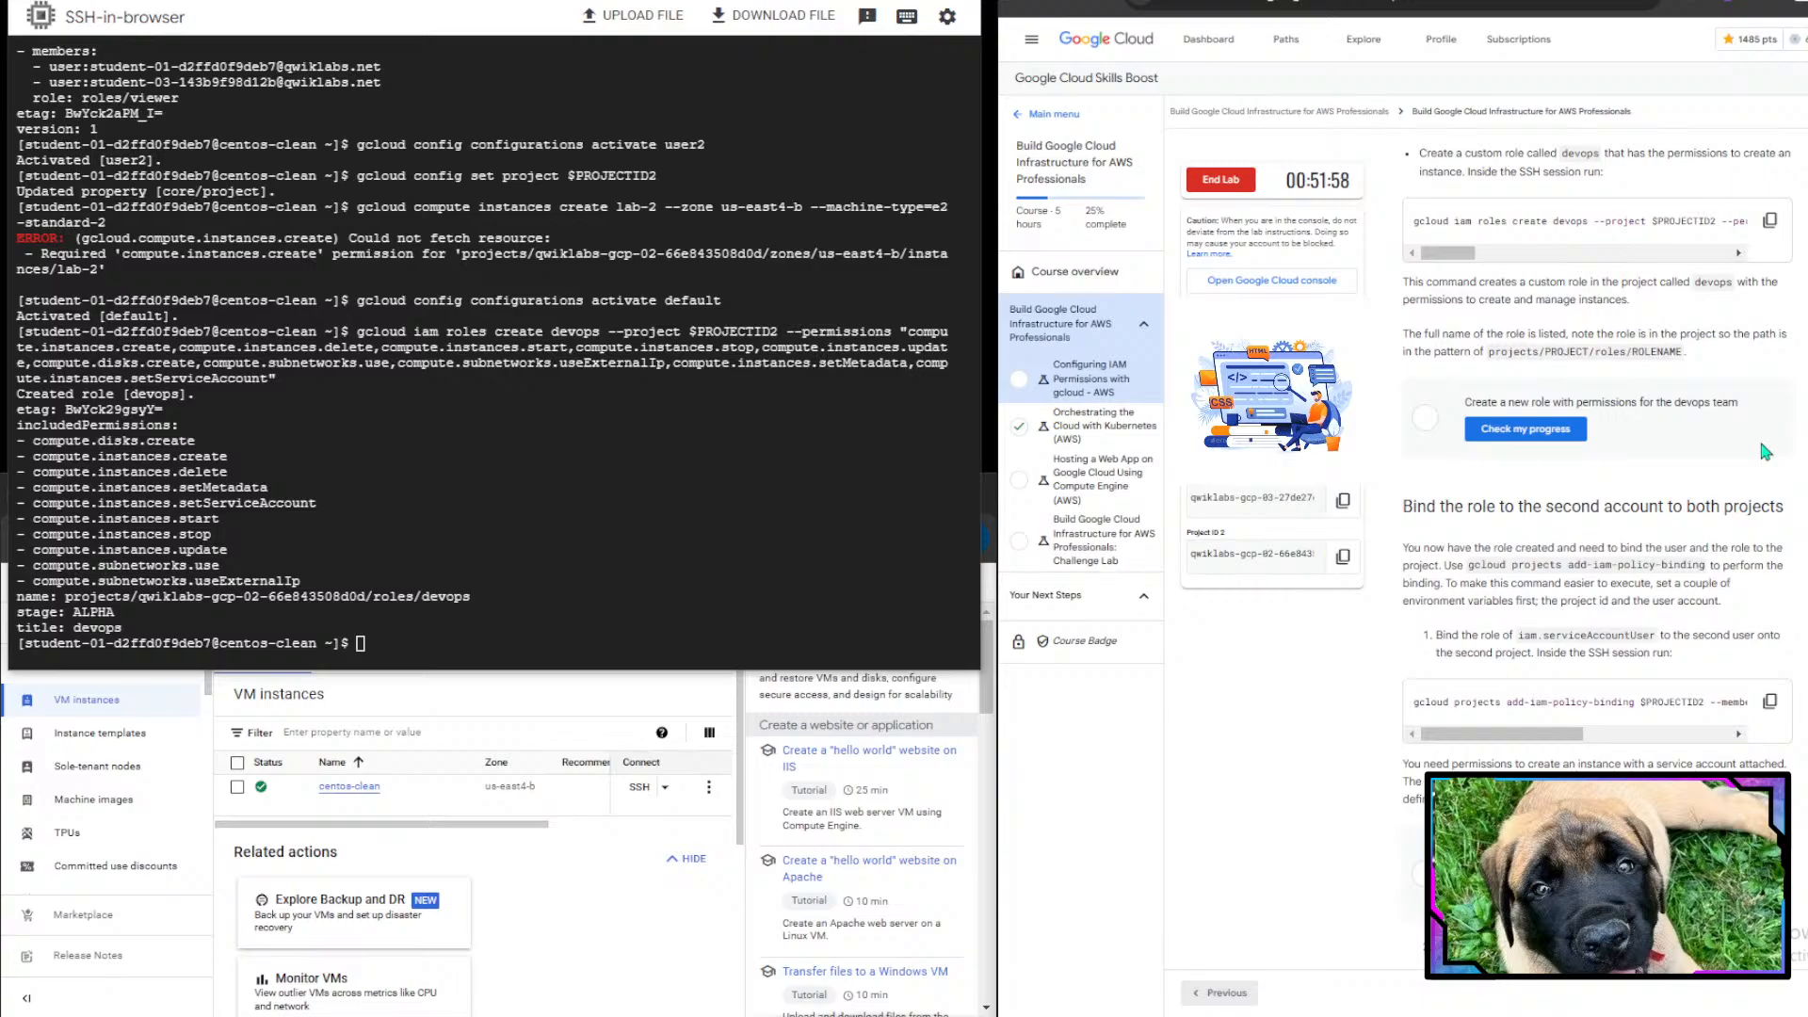
pyautogui.moveTo(1488, 354); pyautogui.dragTo(1585, 356)
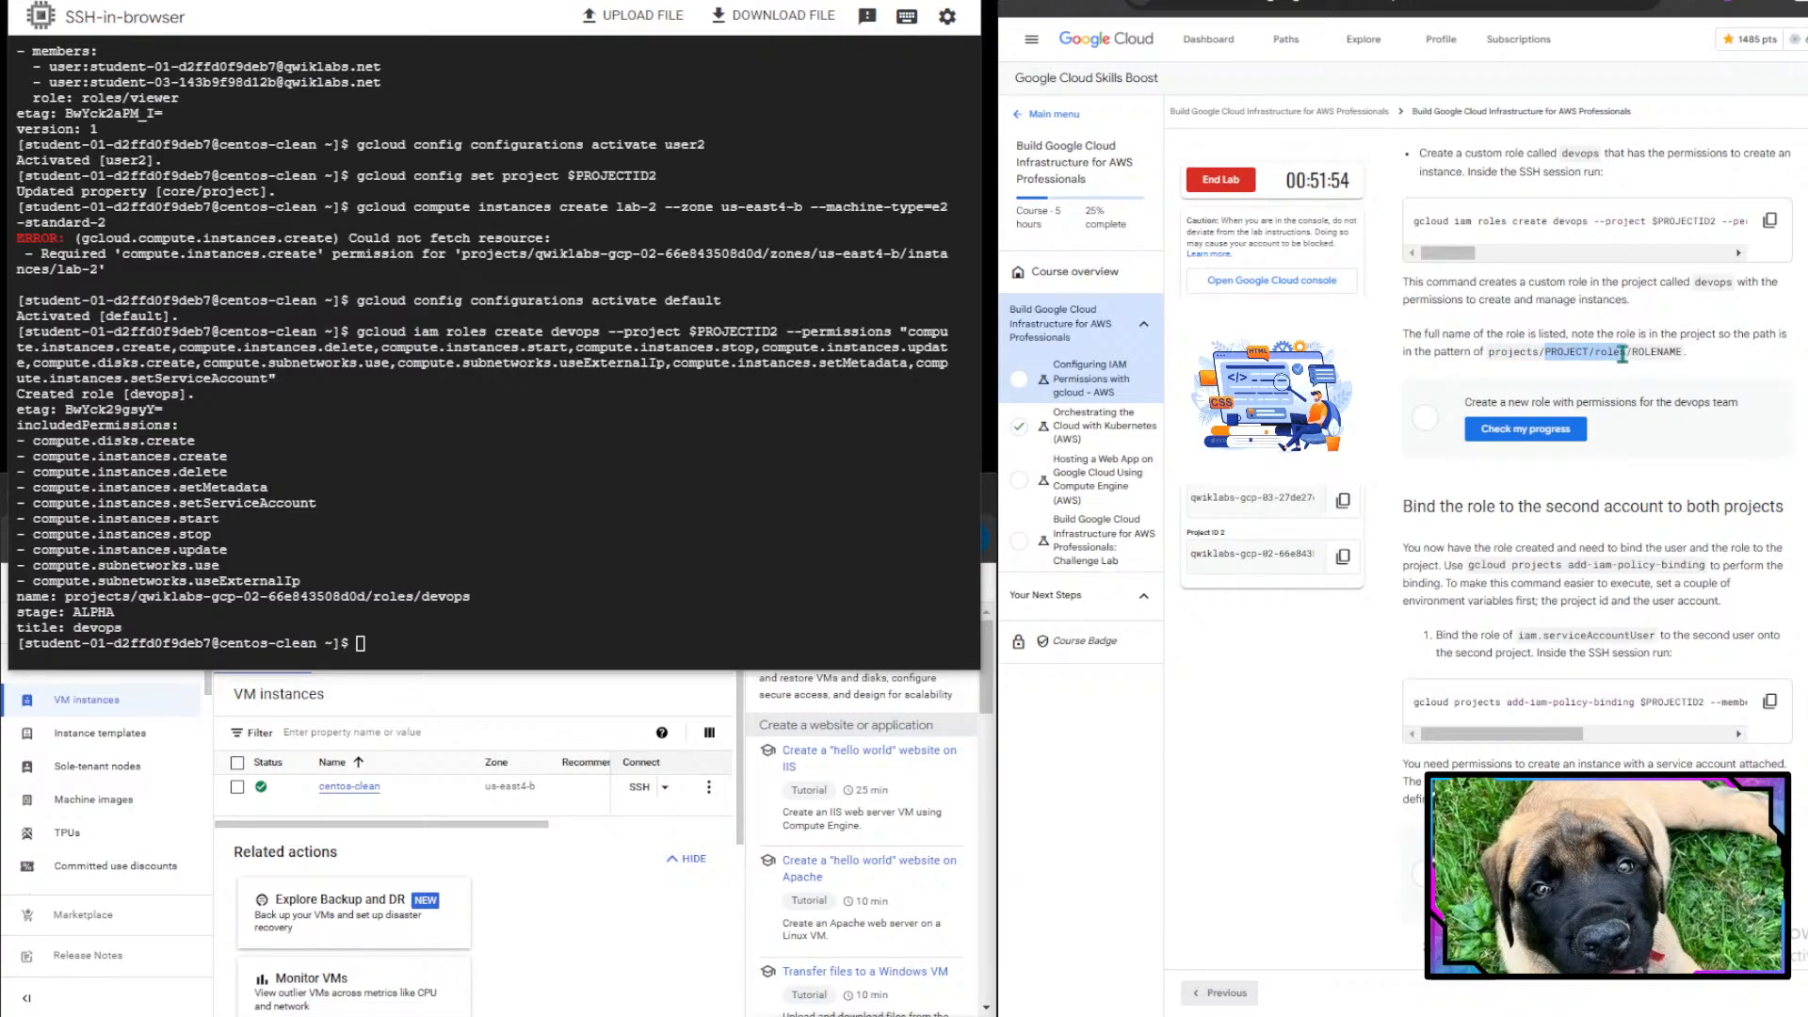
pyautogui.doubleClick(1668, 358)
pyautogui.click(1685, 461)
pyautogui.moveTo(1465, 402); pyautogui.dragTo(1647, 400)
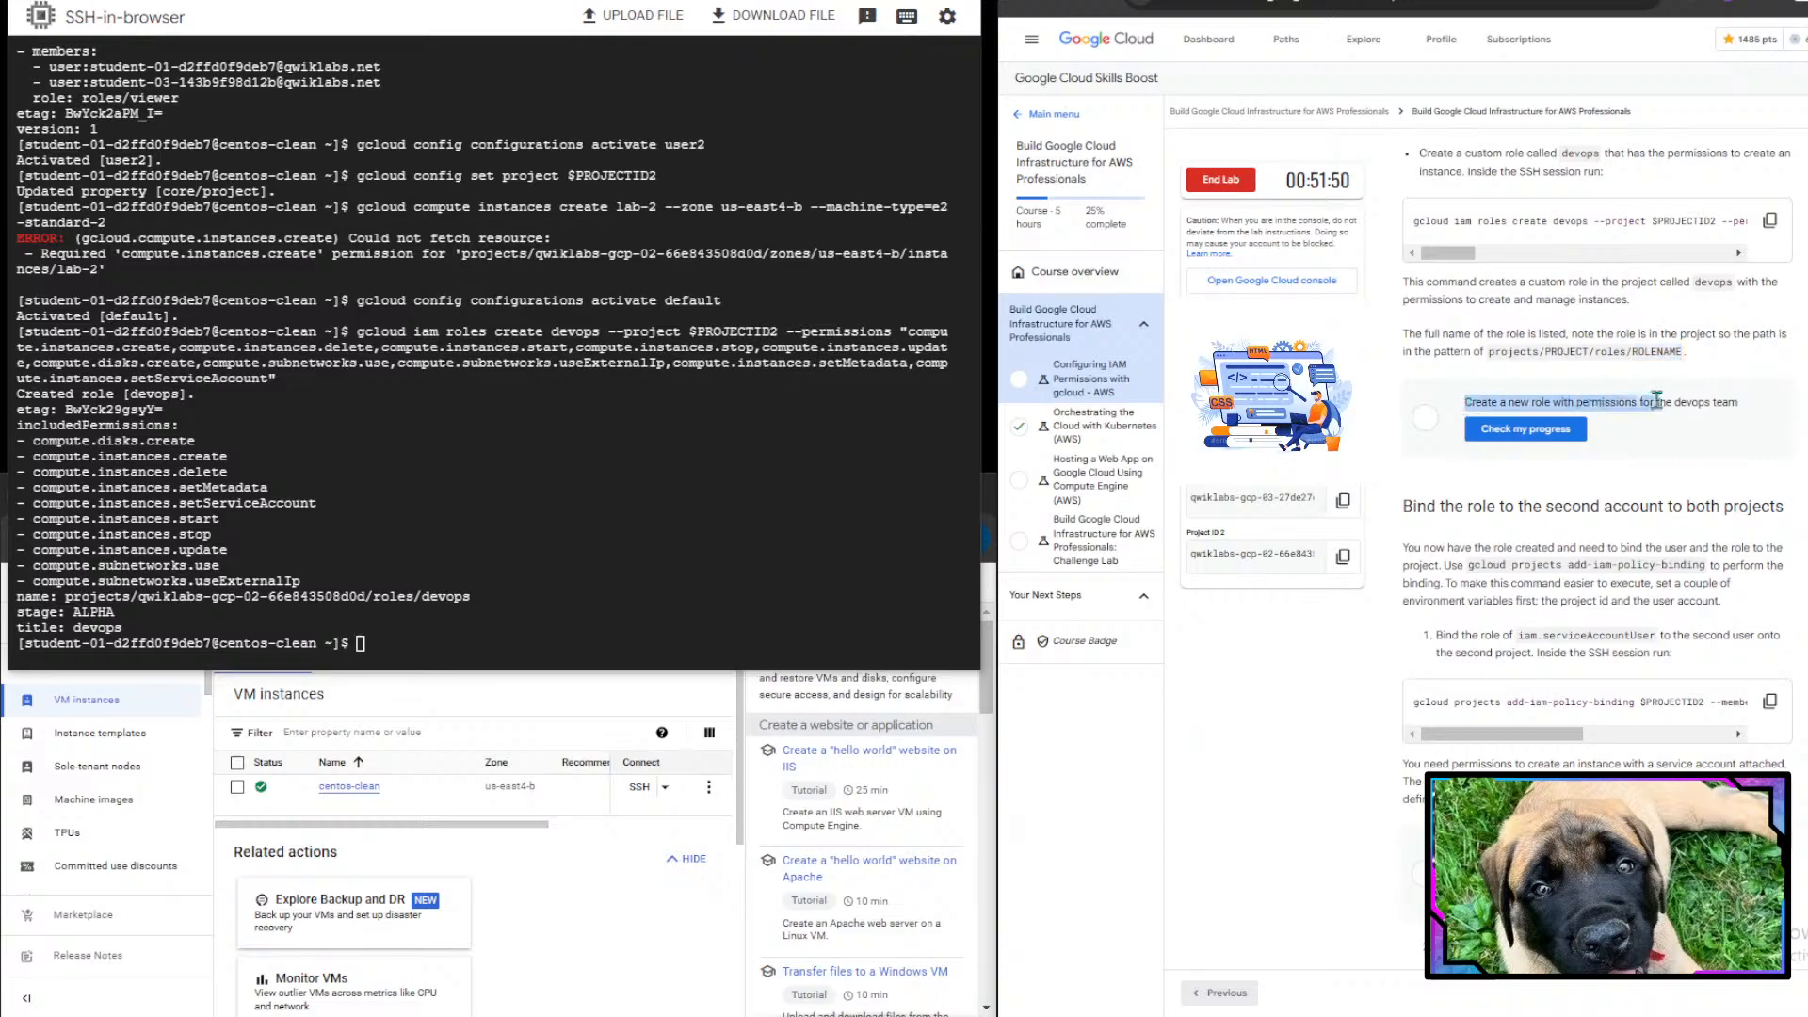
pyautogui.click(1525, 428)
# - Read the instructions for binding the role to the second account on both projects
pyautogui.moveTo(1403, 505); pyautogui.dragTo(1596, 523)
pyautogui.click(1598, 530)
pyautogui.scroll(-2, 1598, 530)
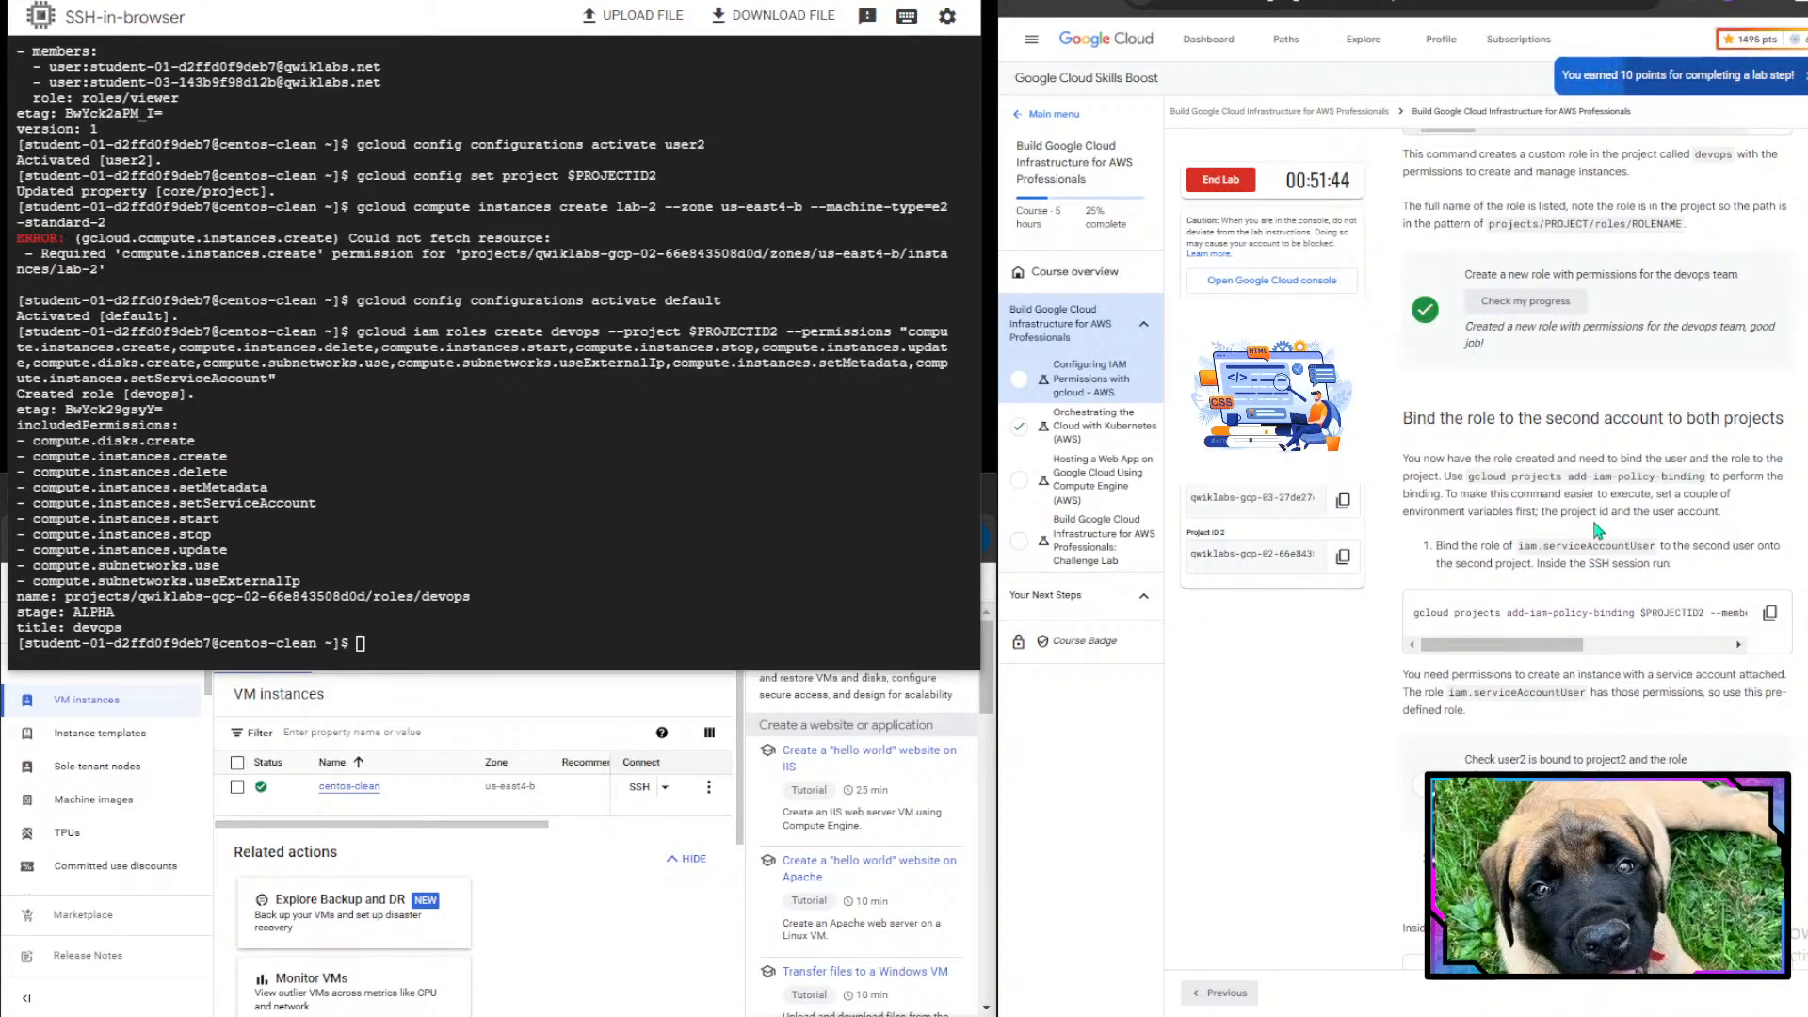
pyautogui.scroll(-1, 1597, 530)
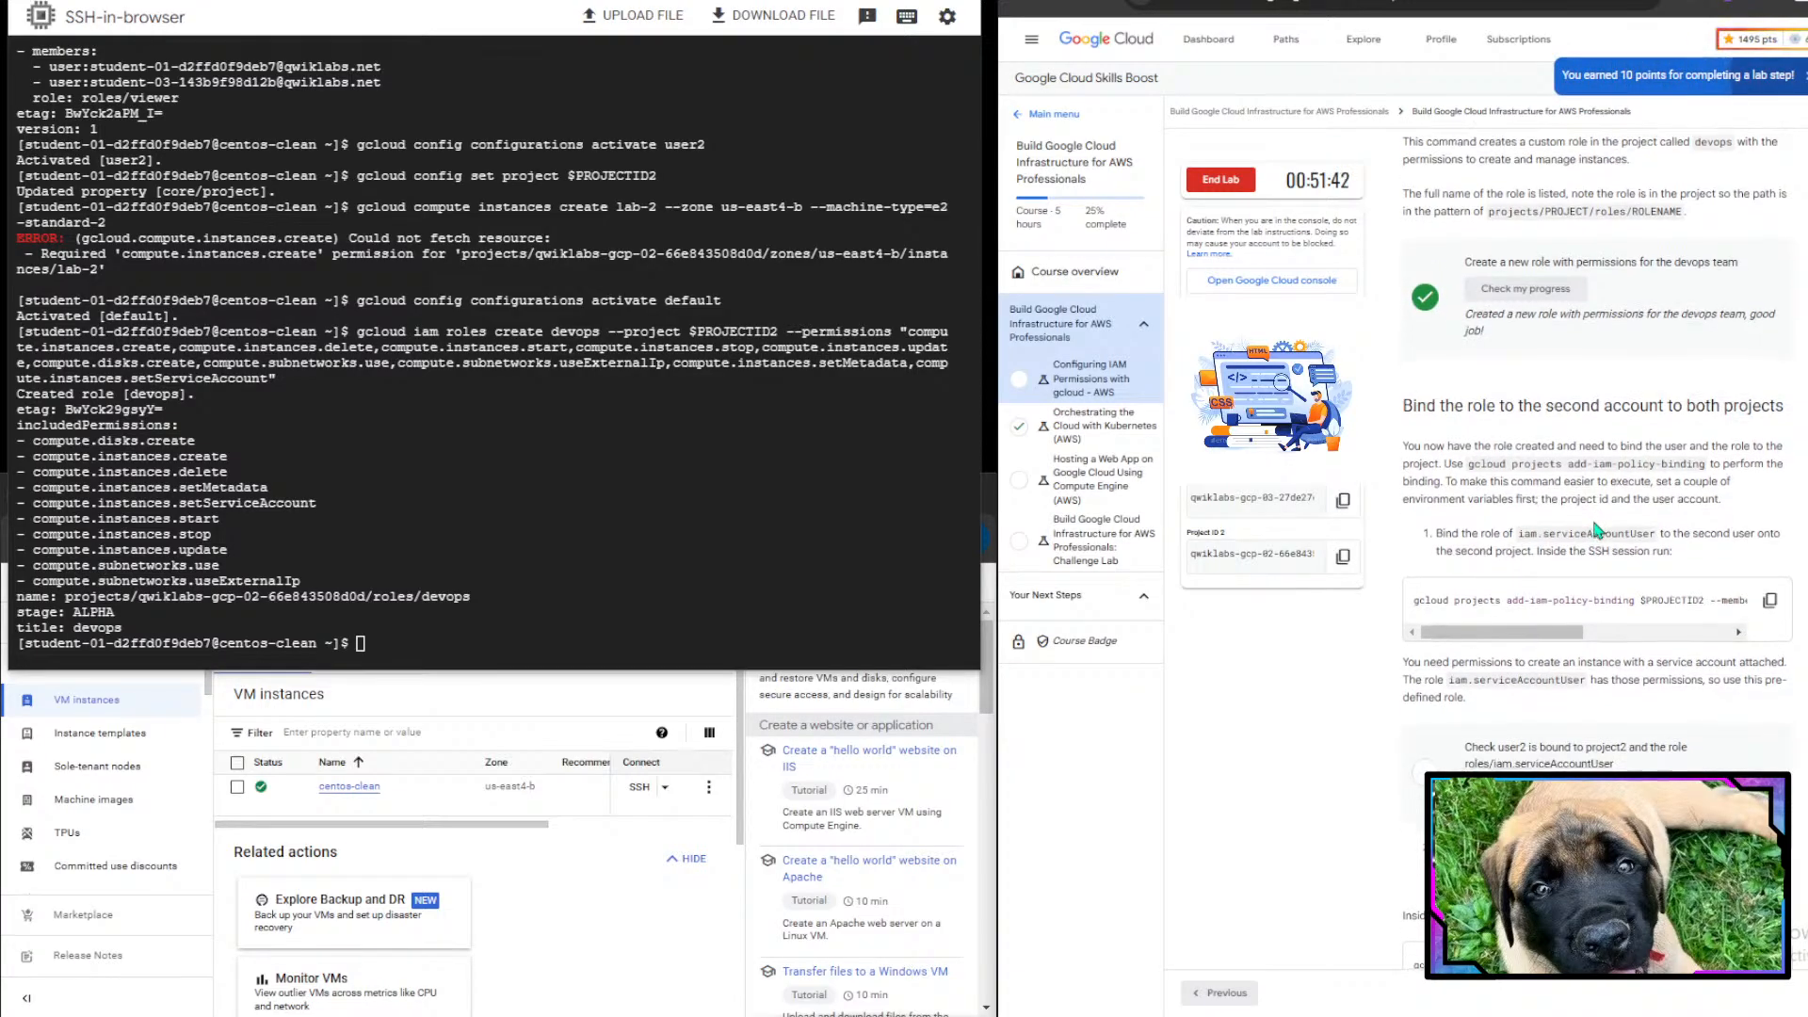
pyautogui.scroll(-3, 1667, 354)
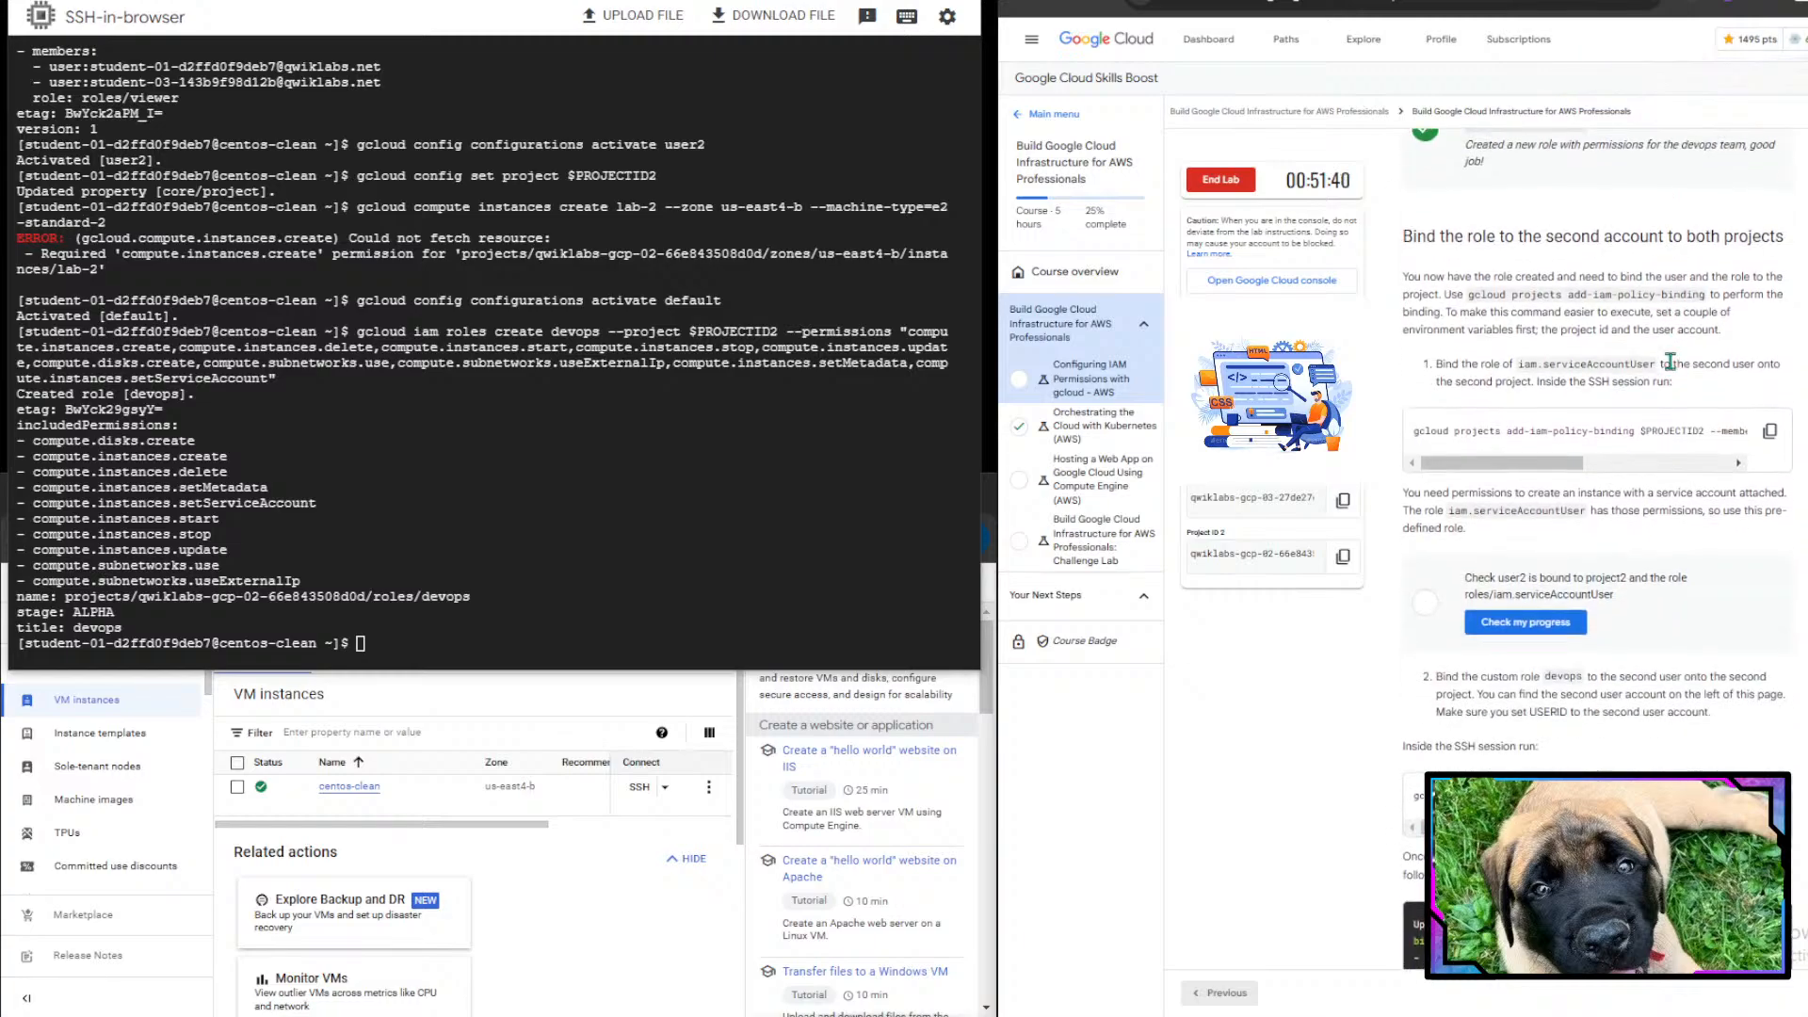
pyautogui.moveTo(1434, 243); pyautogui.dragTo(1769, 241)
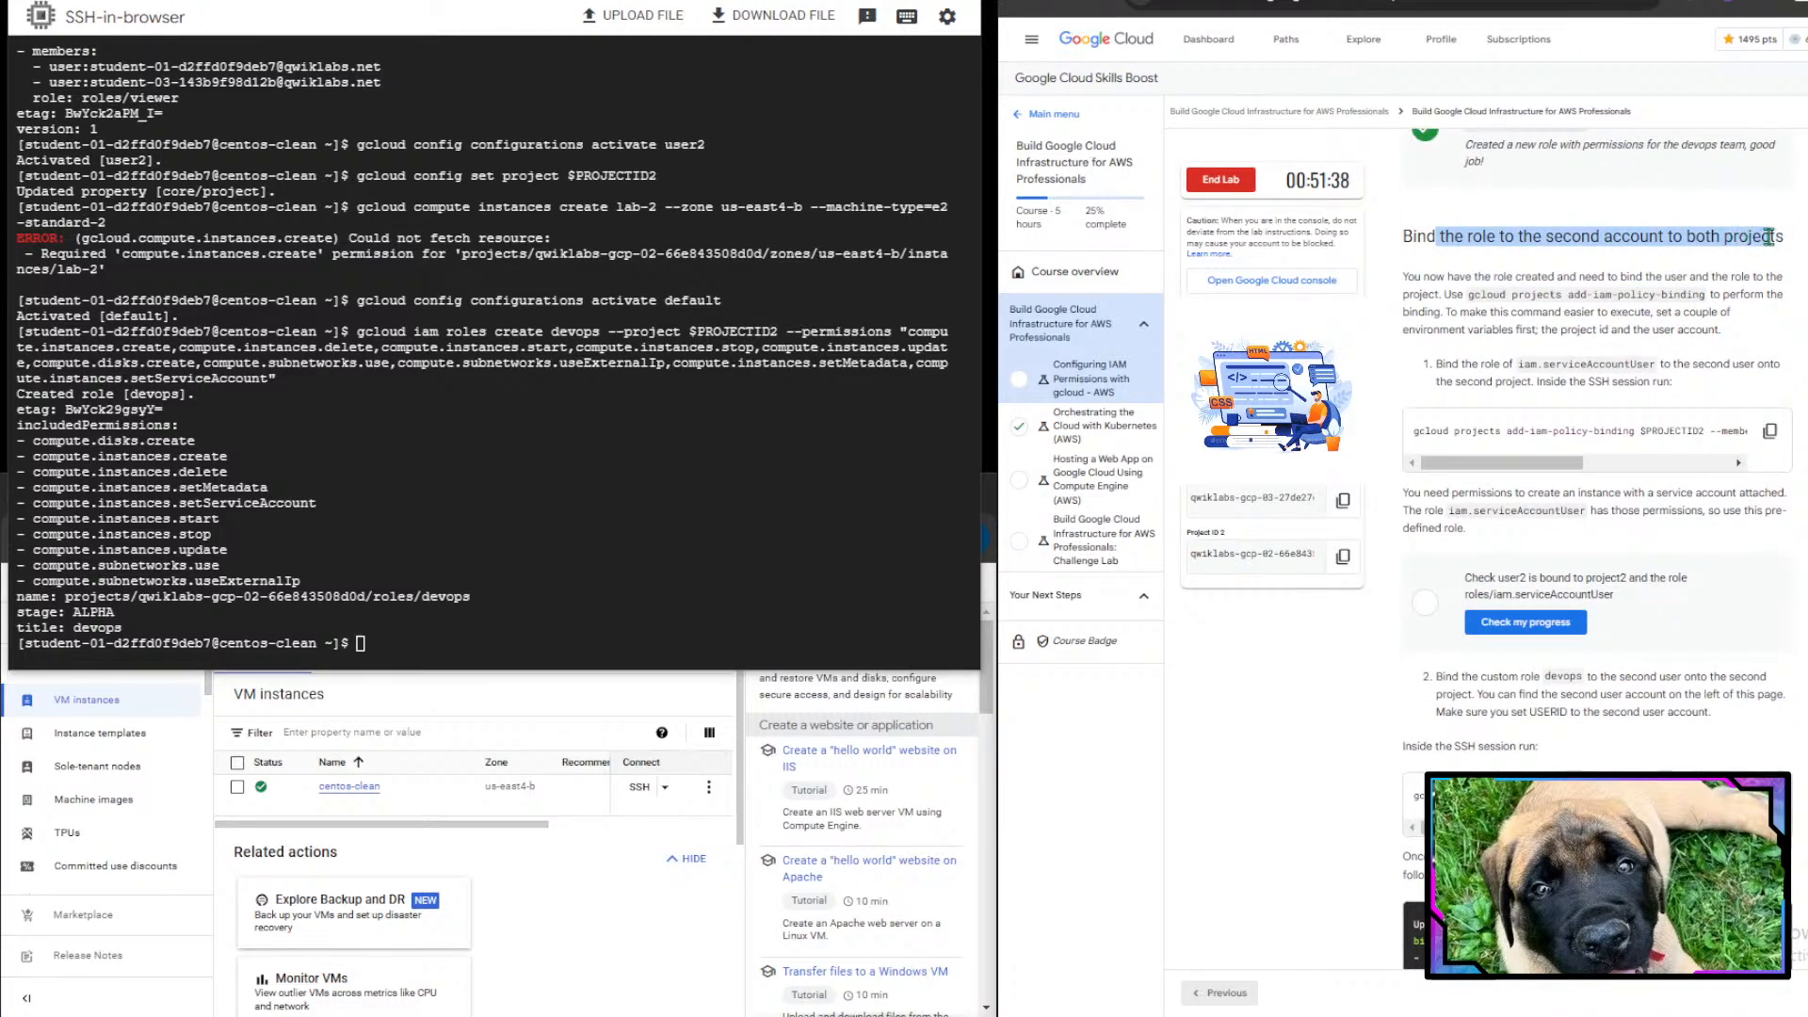
pyautogui.click(1770, 237)
pyautogui.scroll(-1, 1694, 565)
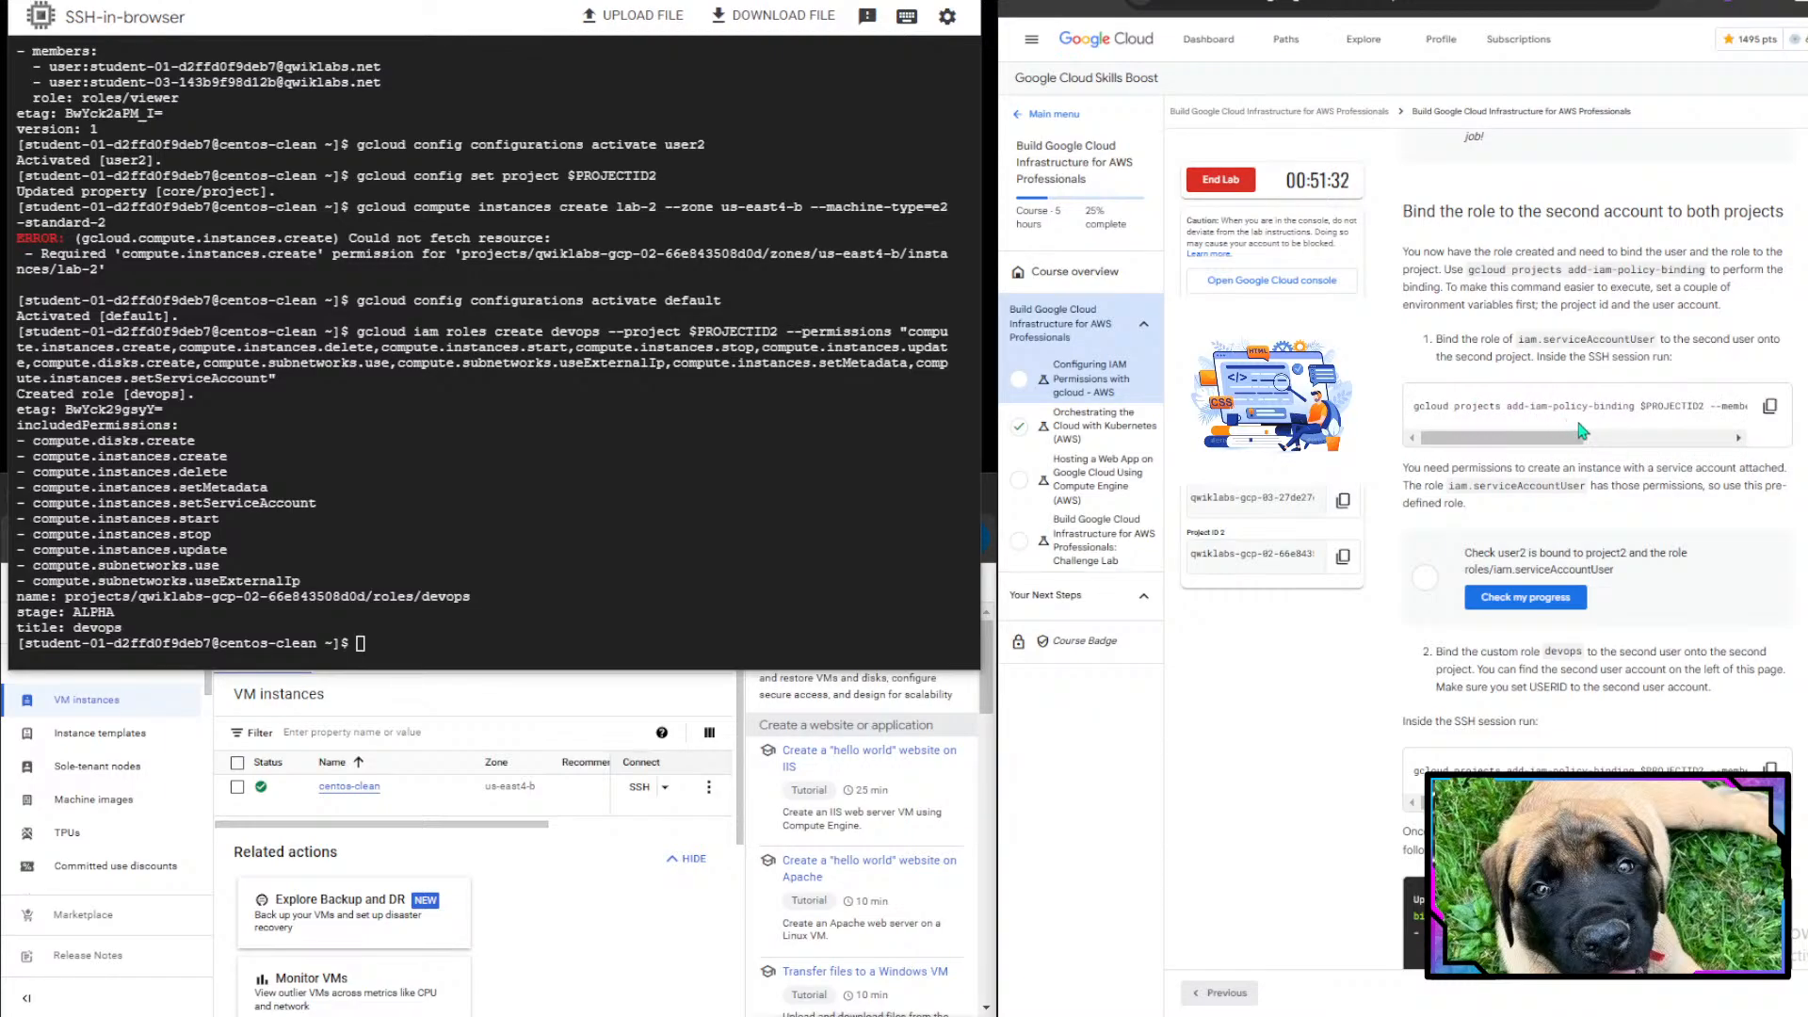
# - Bind the iam.serviceAccountUser role to user2 on the second project by running gcloud projects add-iam-policy-binding
pyautogui.moveTo(1580, 438); pyautogui.dragTo(1497, 459)
pyautogui.click(1785, 413)
pyautogui.click(1497, 458)
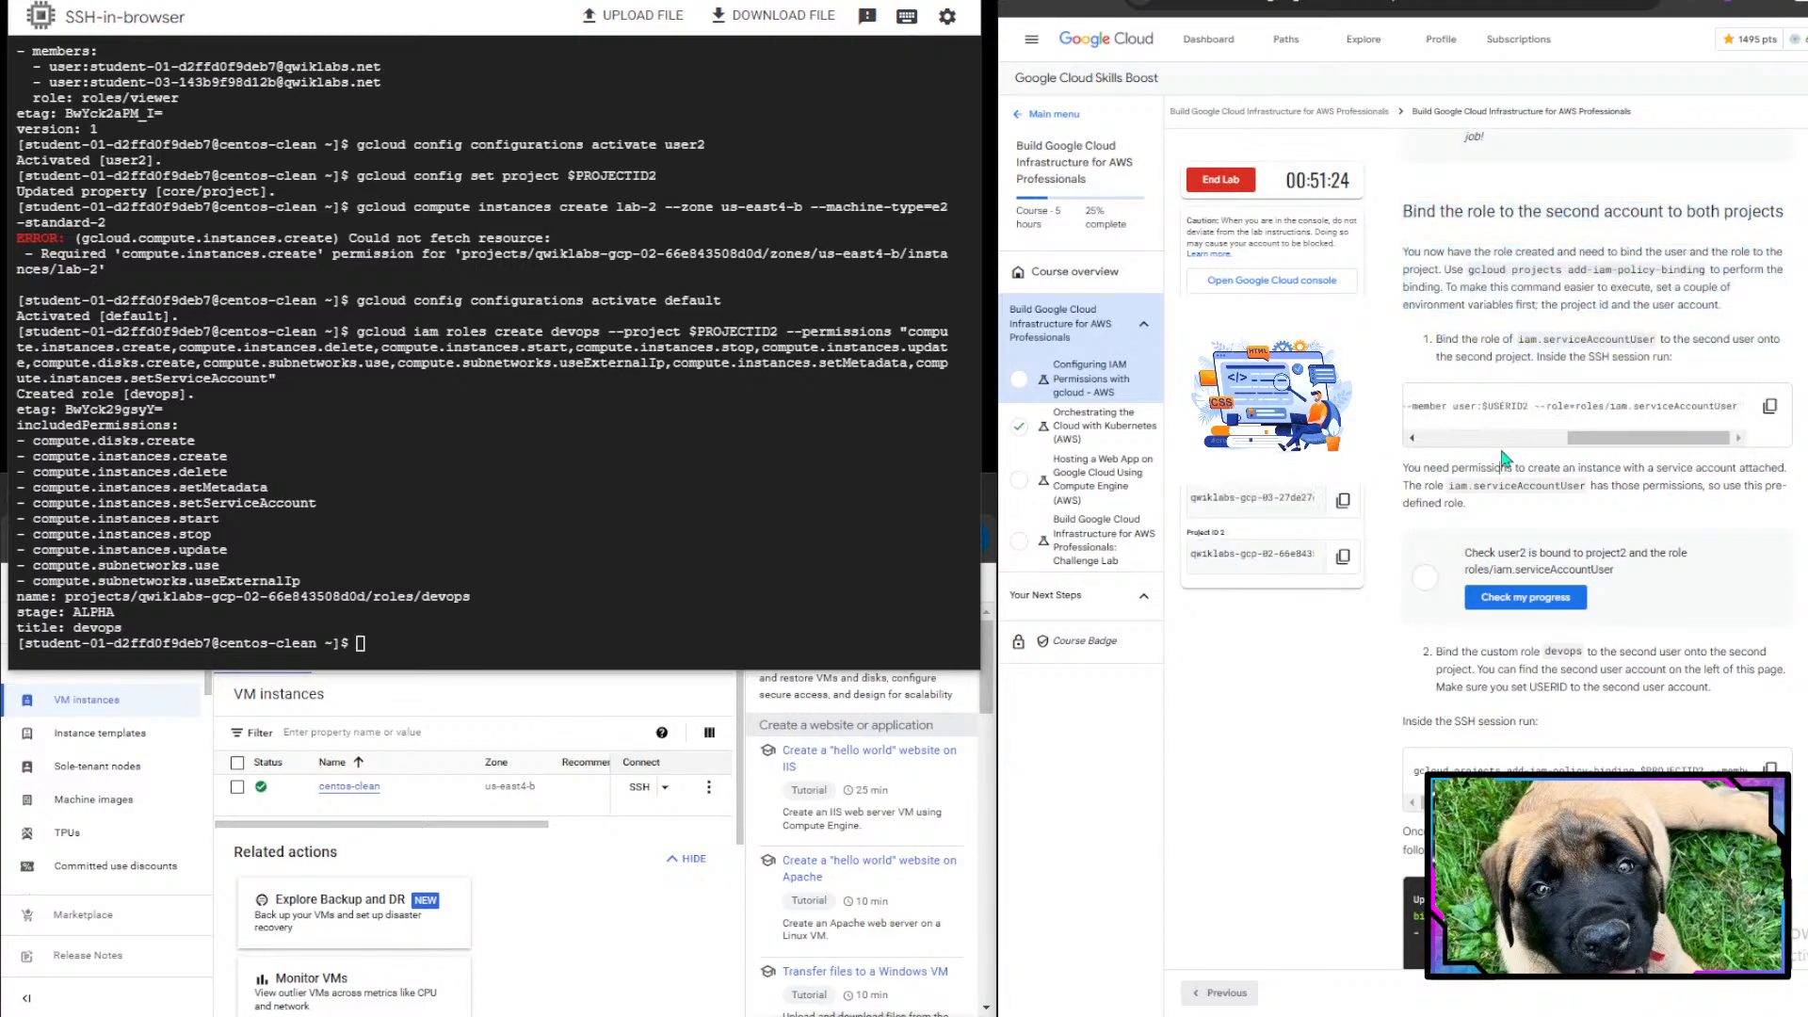
pyautogui.moveTo(1646, 438); pyautogui.dragTo(1499, 438)
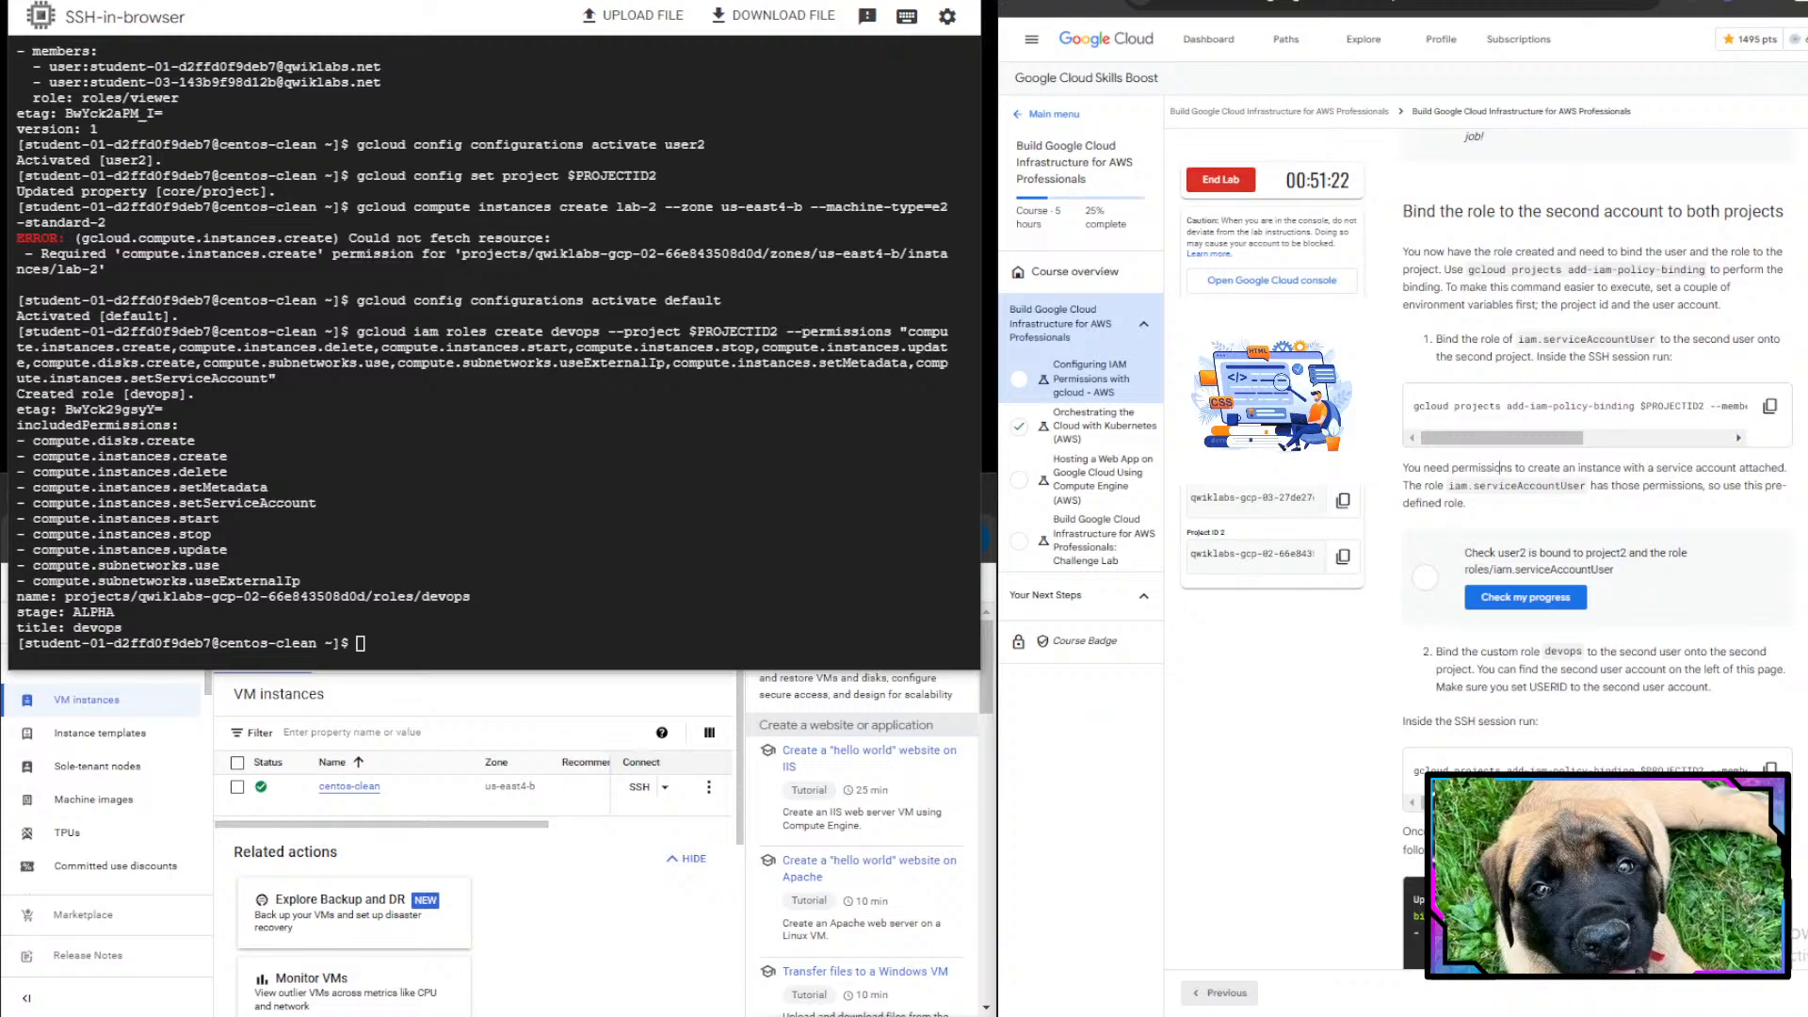
pyautogui.click(526, 619)
pyautogui.hotkey('ctrl', 'v')
pyautogui.press('Return')
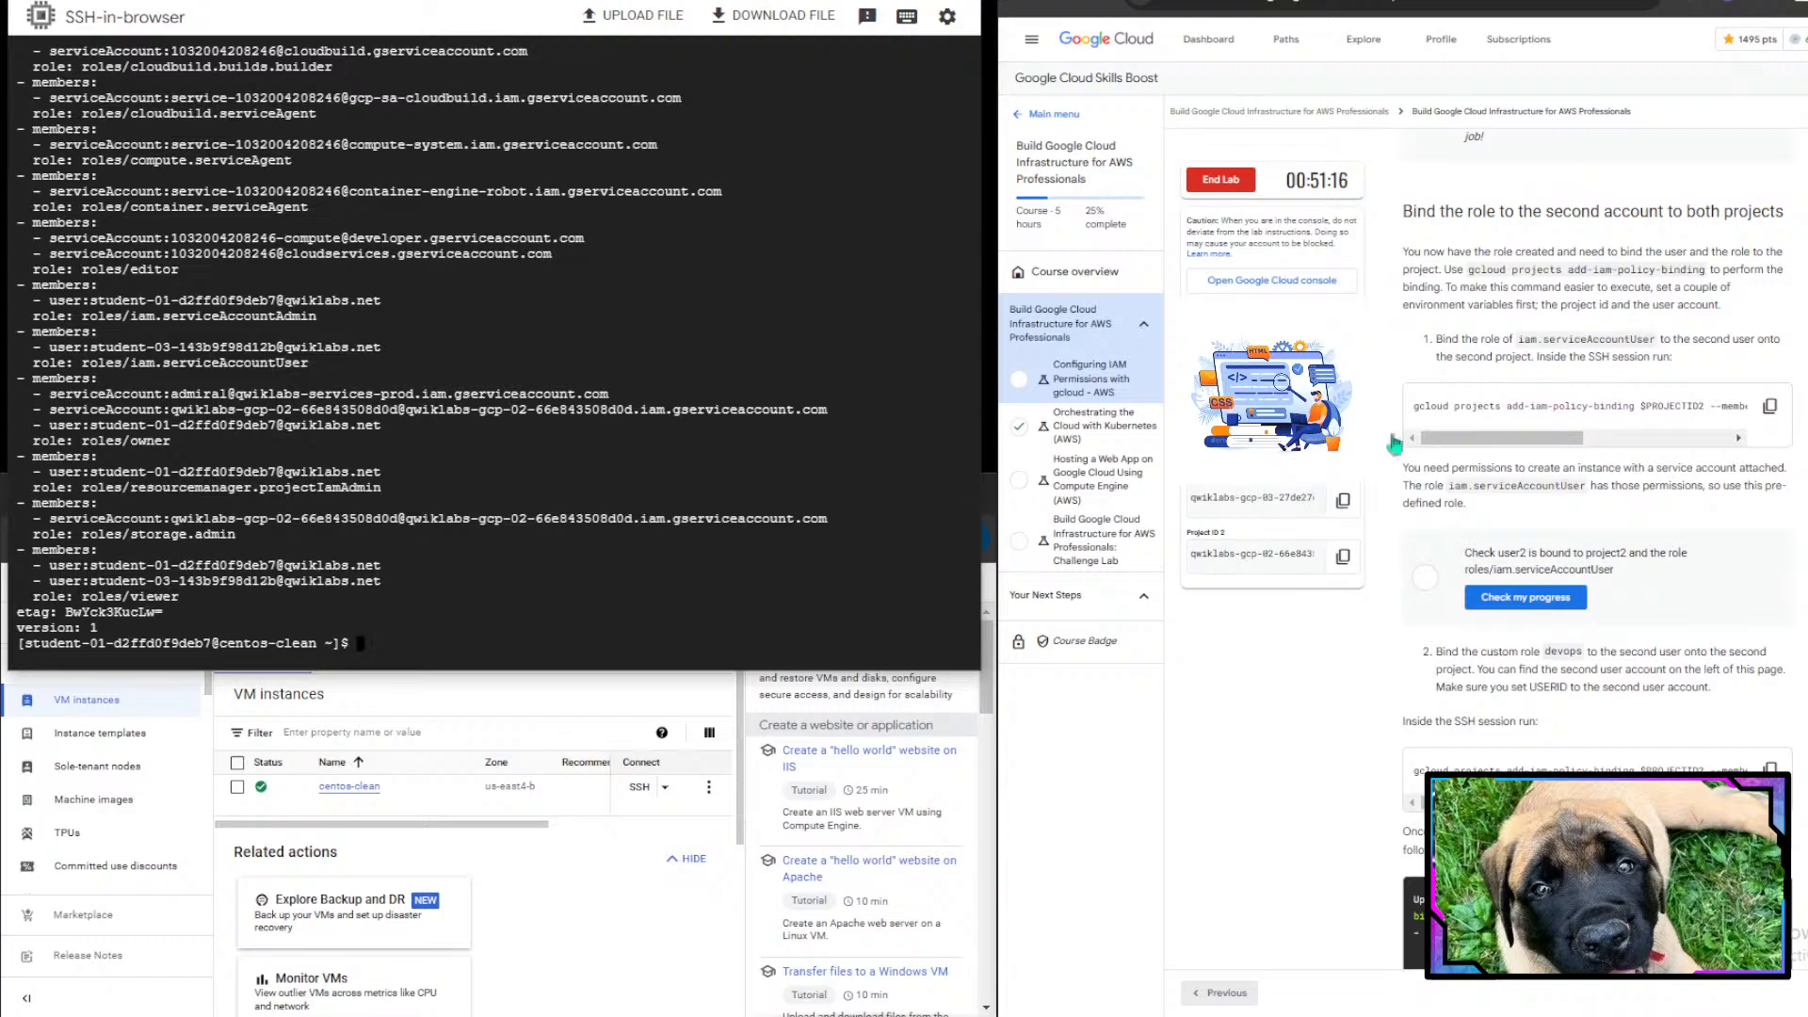
# - Check the lab progress for user2's binding to project2 with the serviceAccountUser role
pyautogui.scroll(-1, 1509, 556)
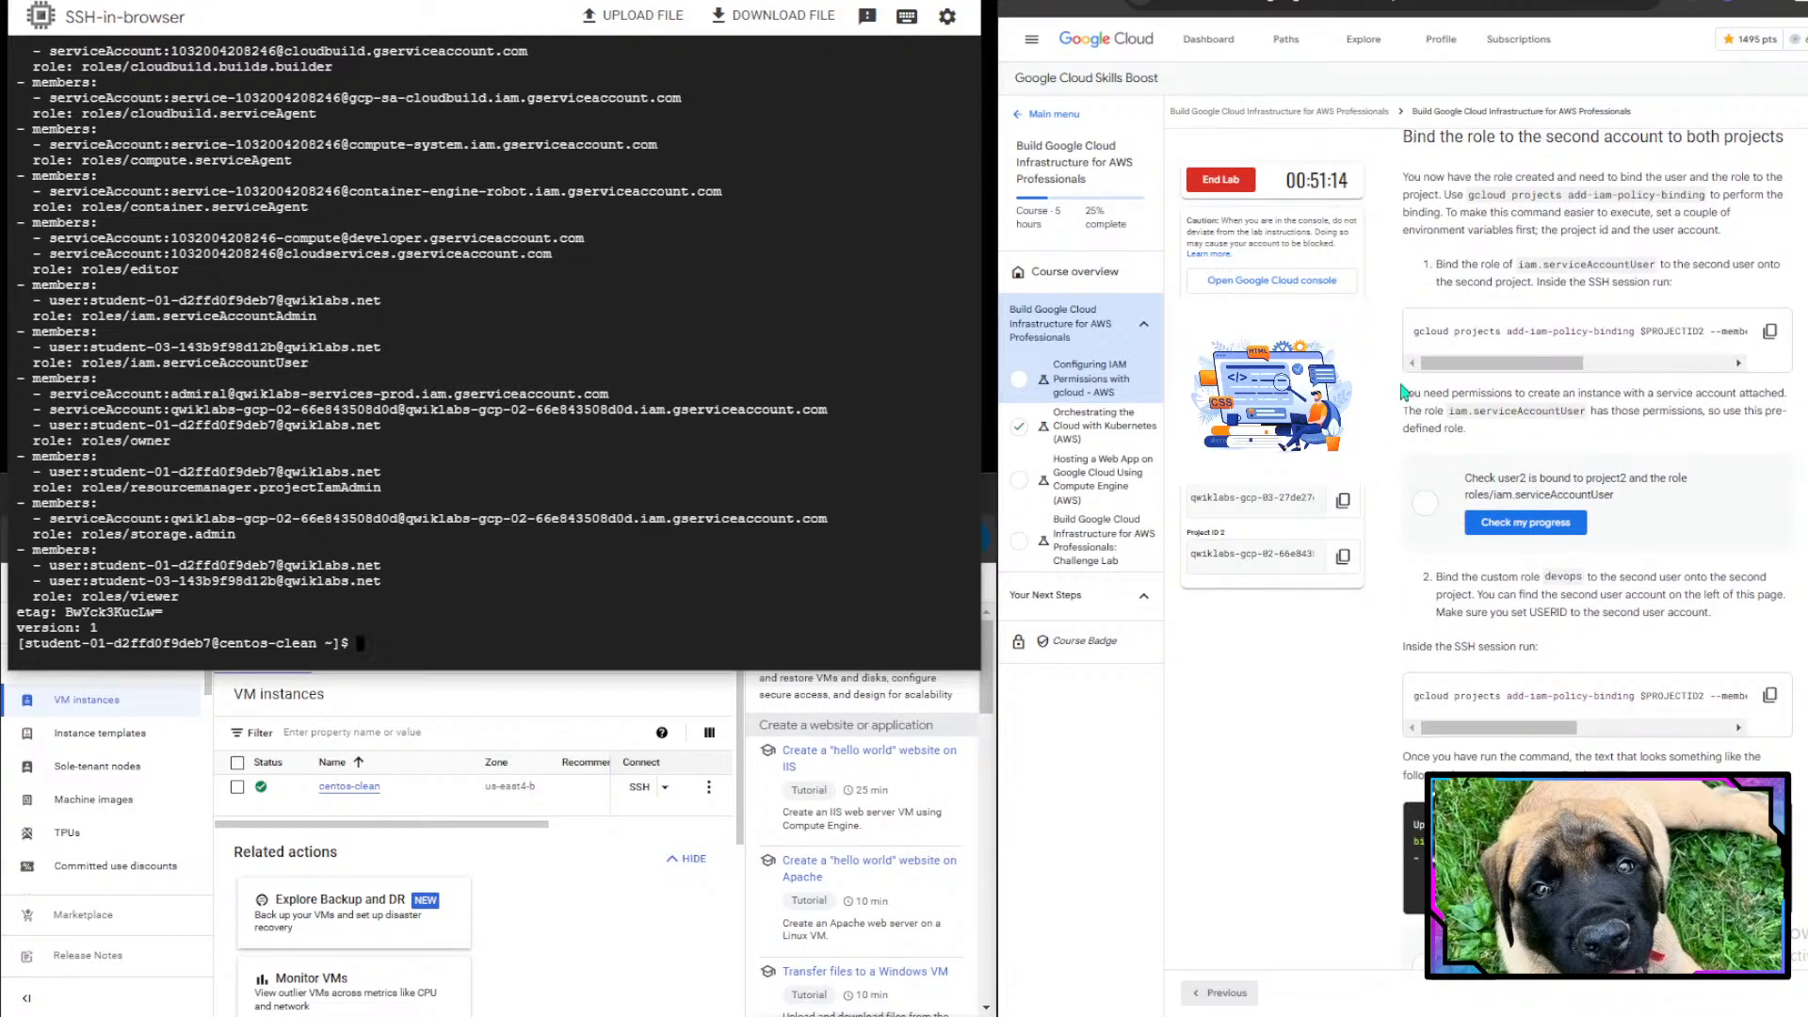
pyautogui.moveTo(1403, 393); pyautogui.dragTo(1759, 416)
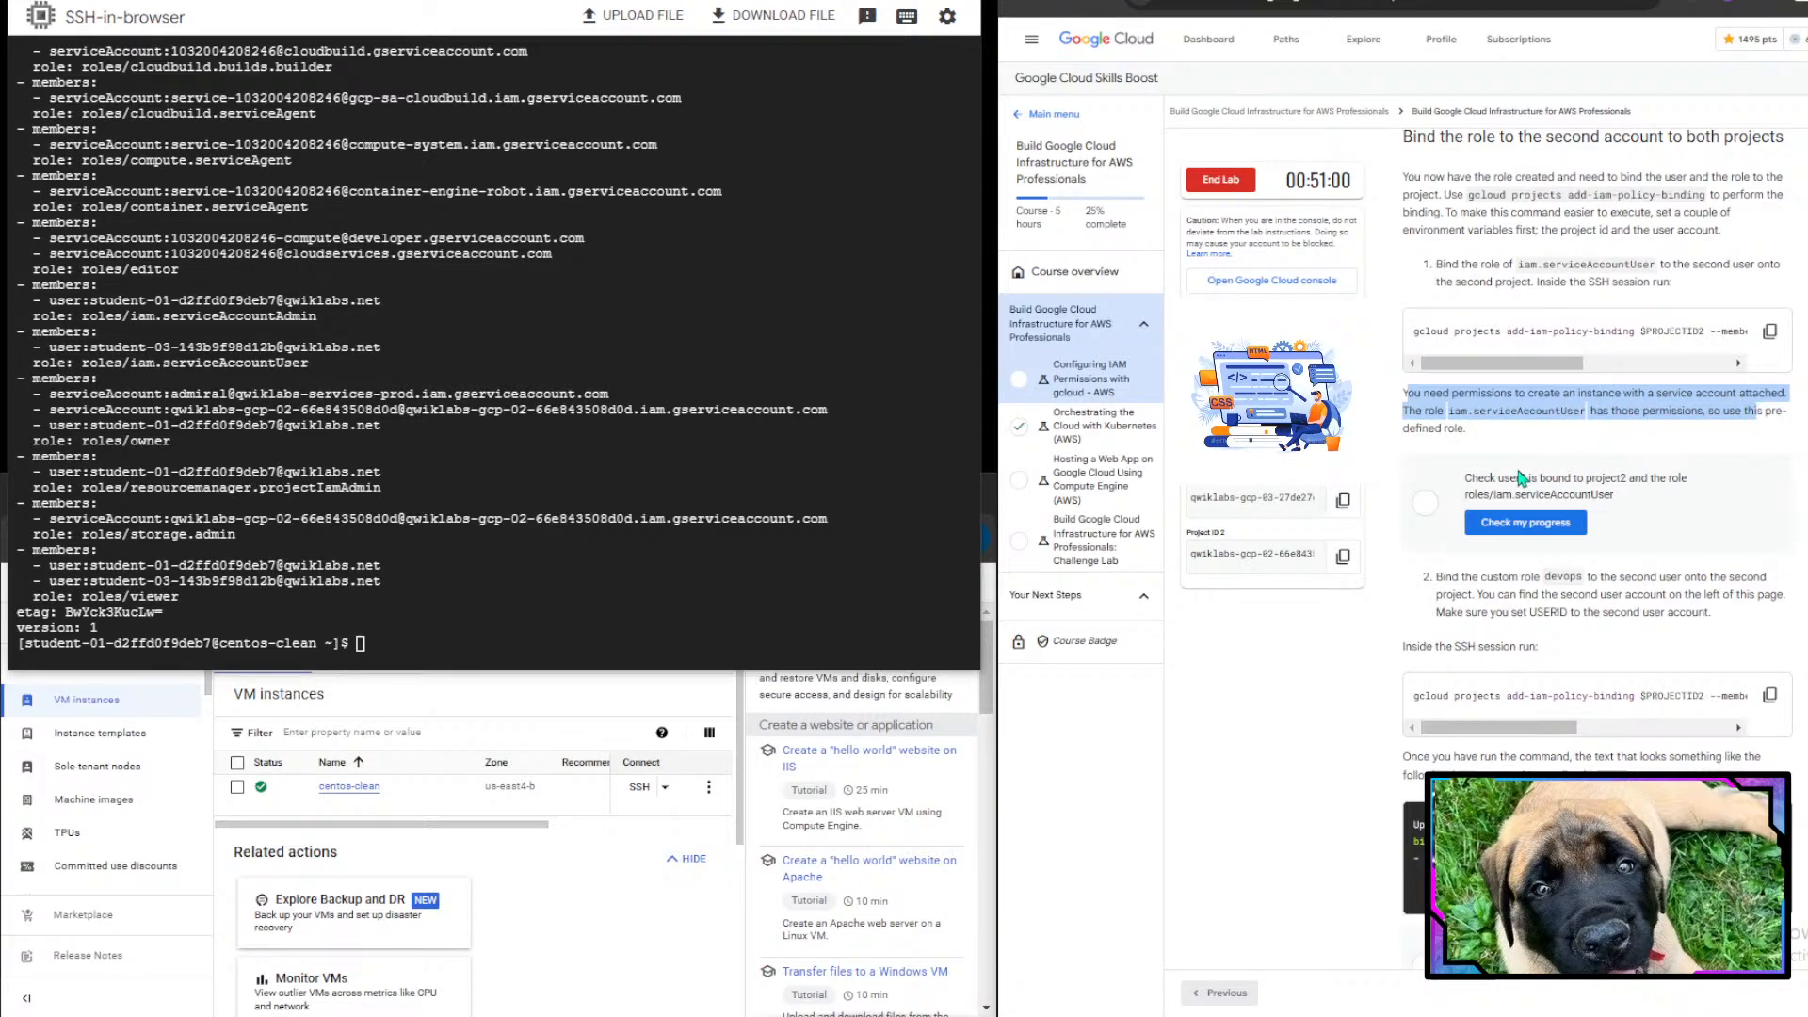
pyautogui.click(1536, 528)
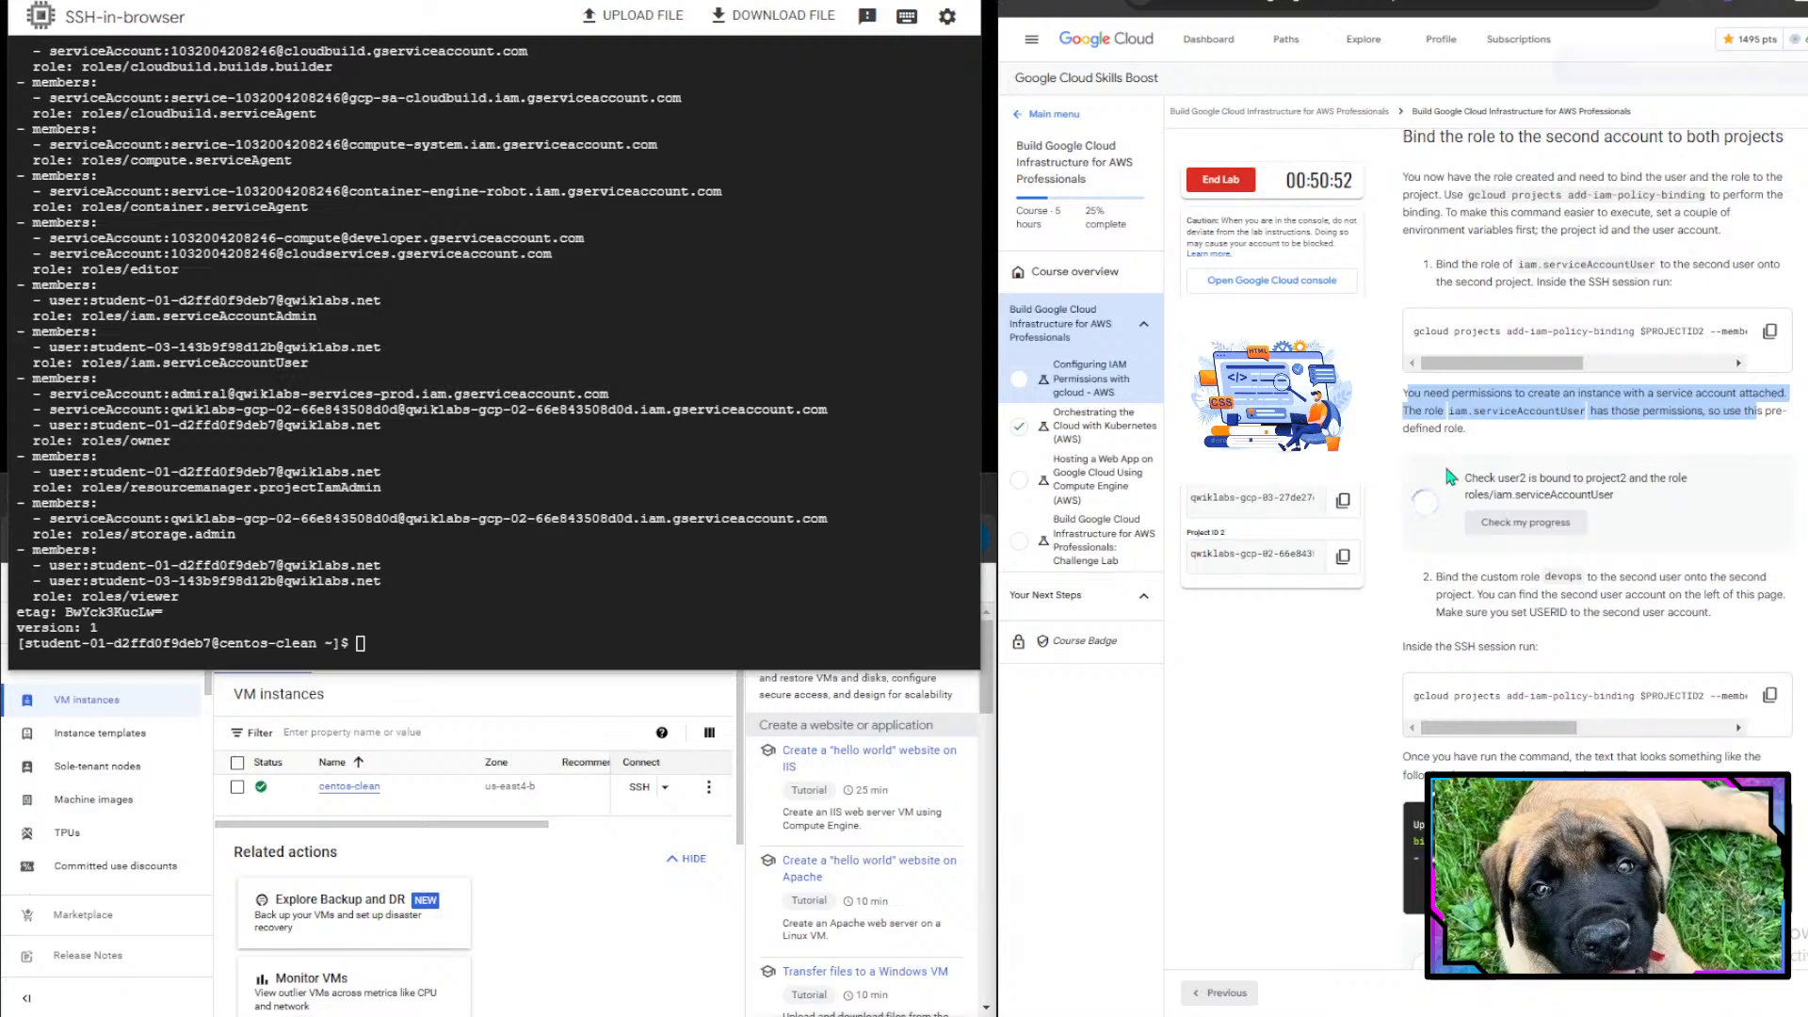
# - Review the instructions and command for binding the custom devops role to user2 on the second project
pyautogui.scroll(-3, 1506, 595)
pyautogui.scroll(-1, 1506, 595)
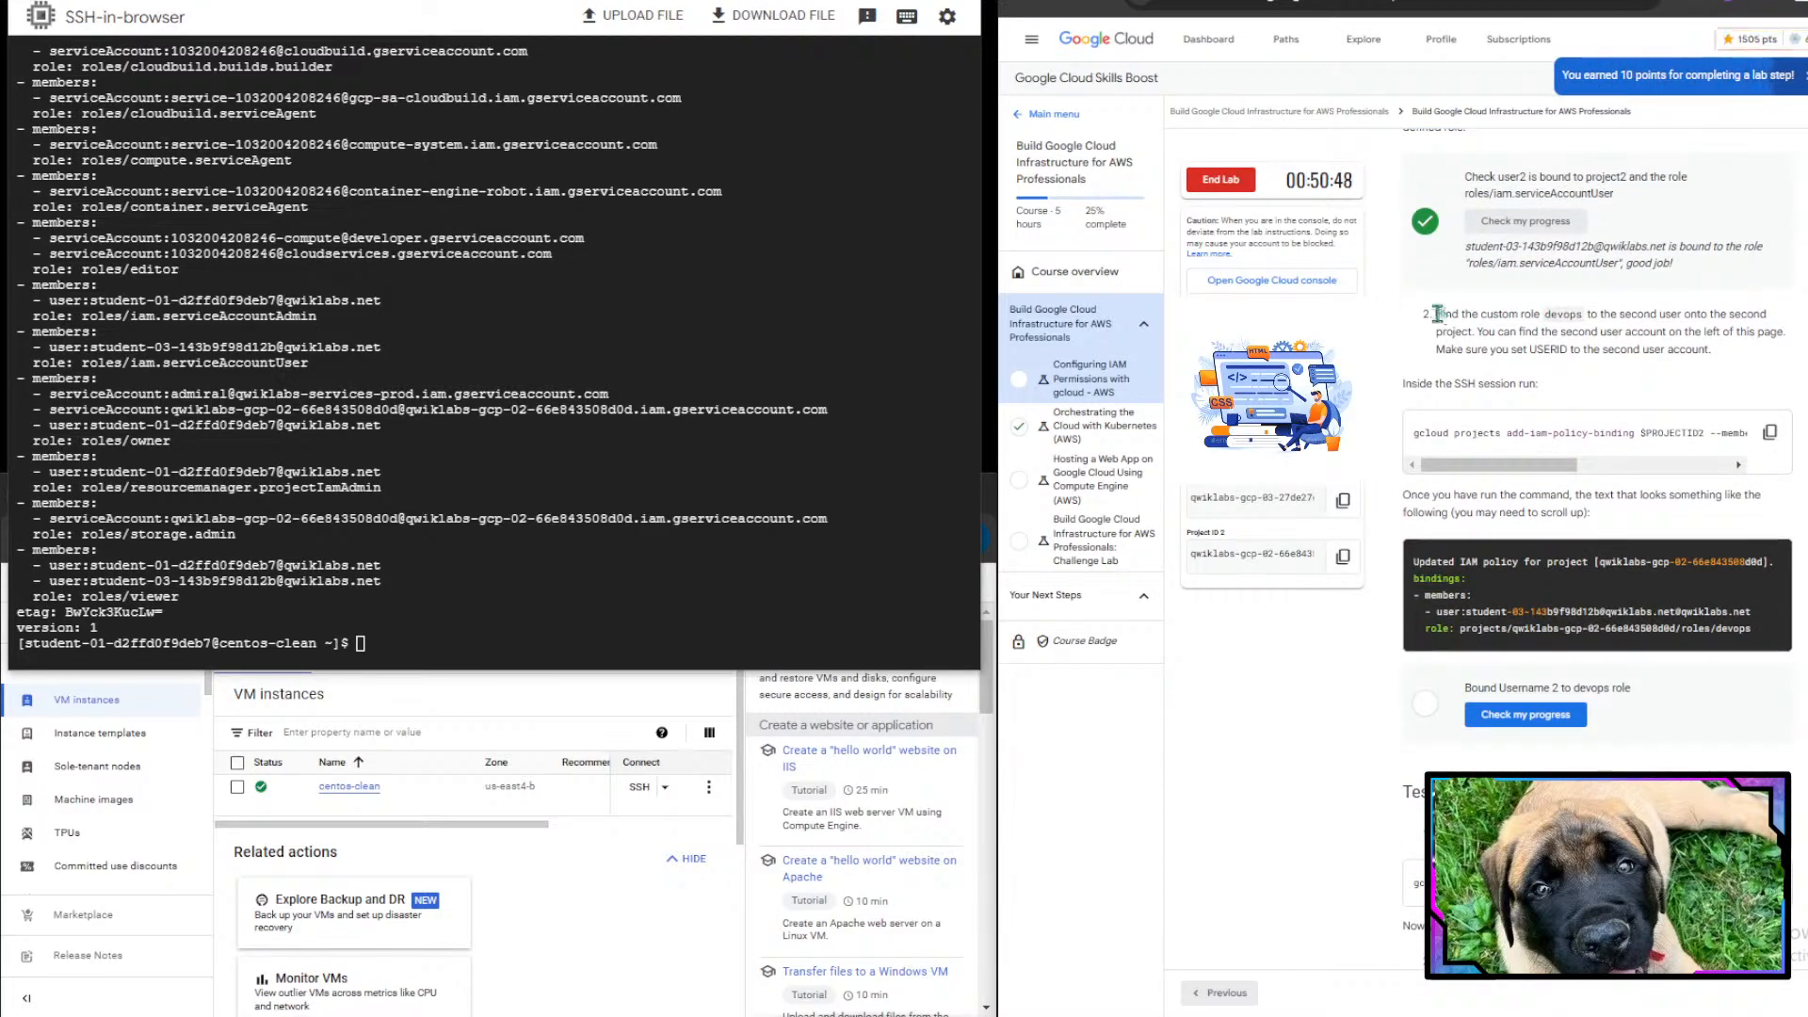
pyautogui.moveTo(1434, 314); pyautogui.dragTo(1742, 339)
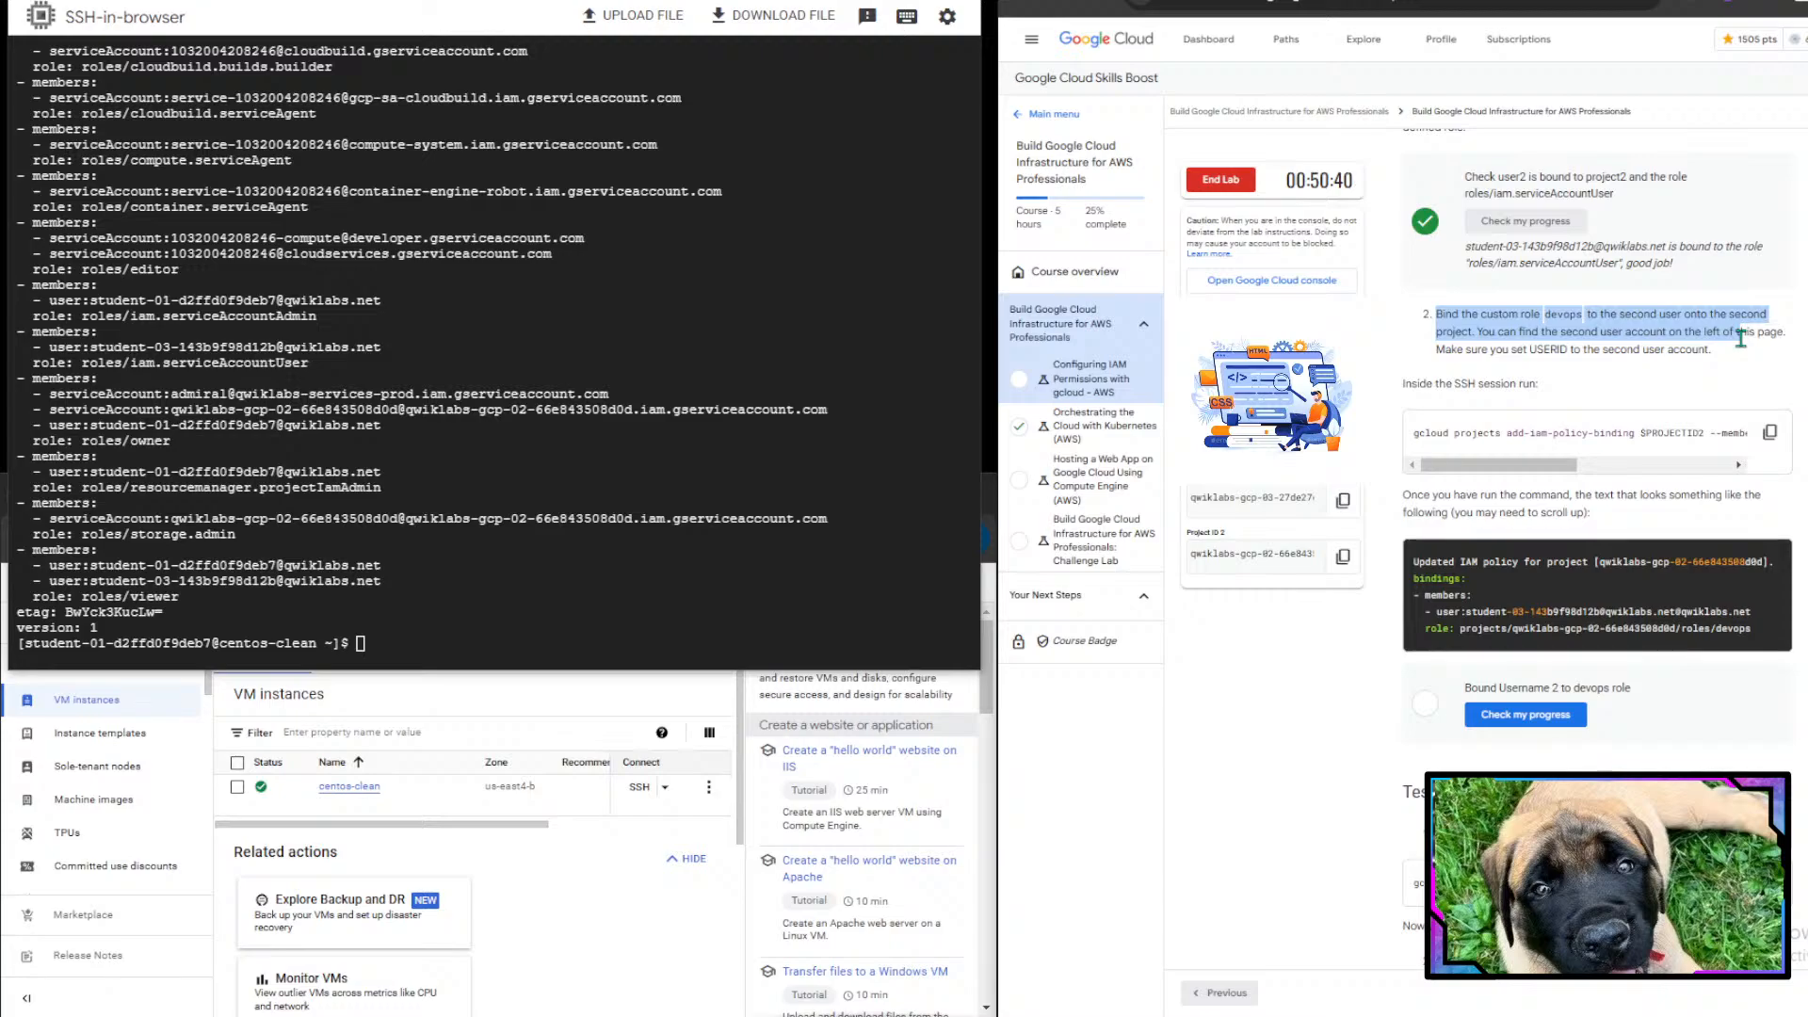
pyautogui.click(1744, 339)
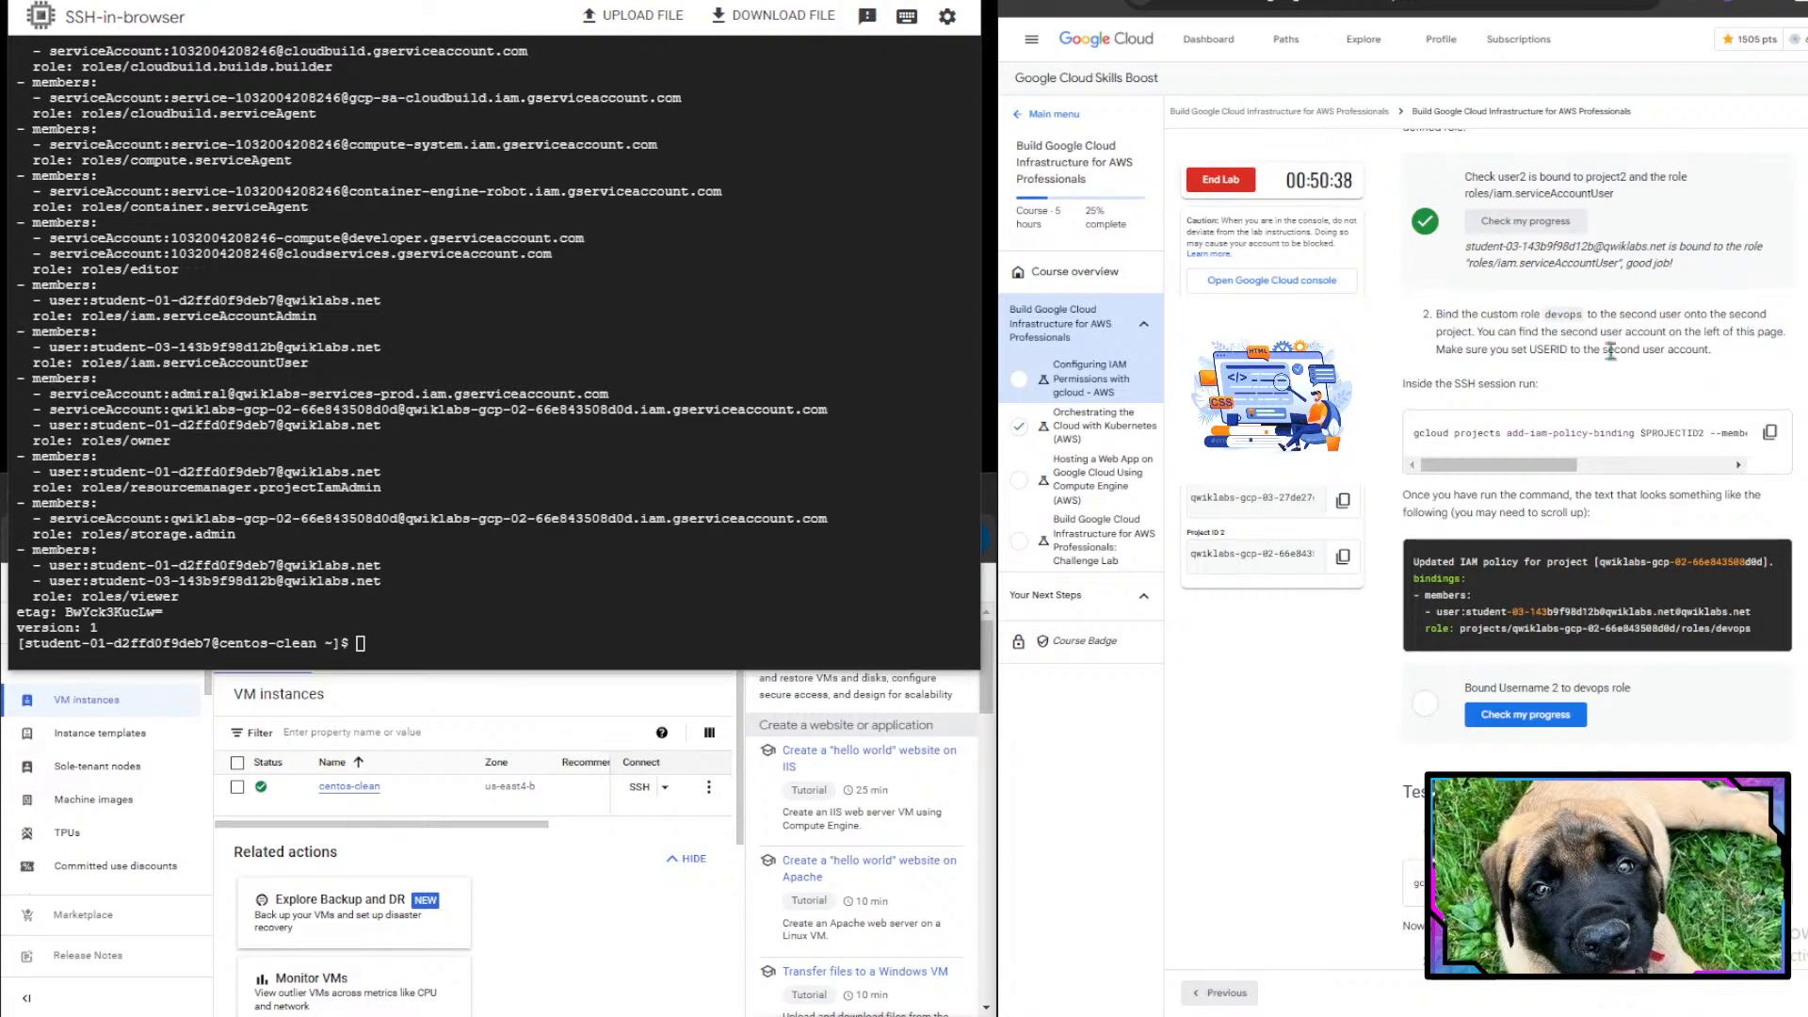
pyautogui.moveTo(1479, 332); pyautogui.dragTo(1722, 347)
pyautogui.click(1724, 354)
pyautogui.scroll(-2, 1722, 347)
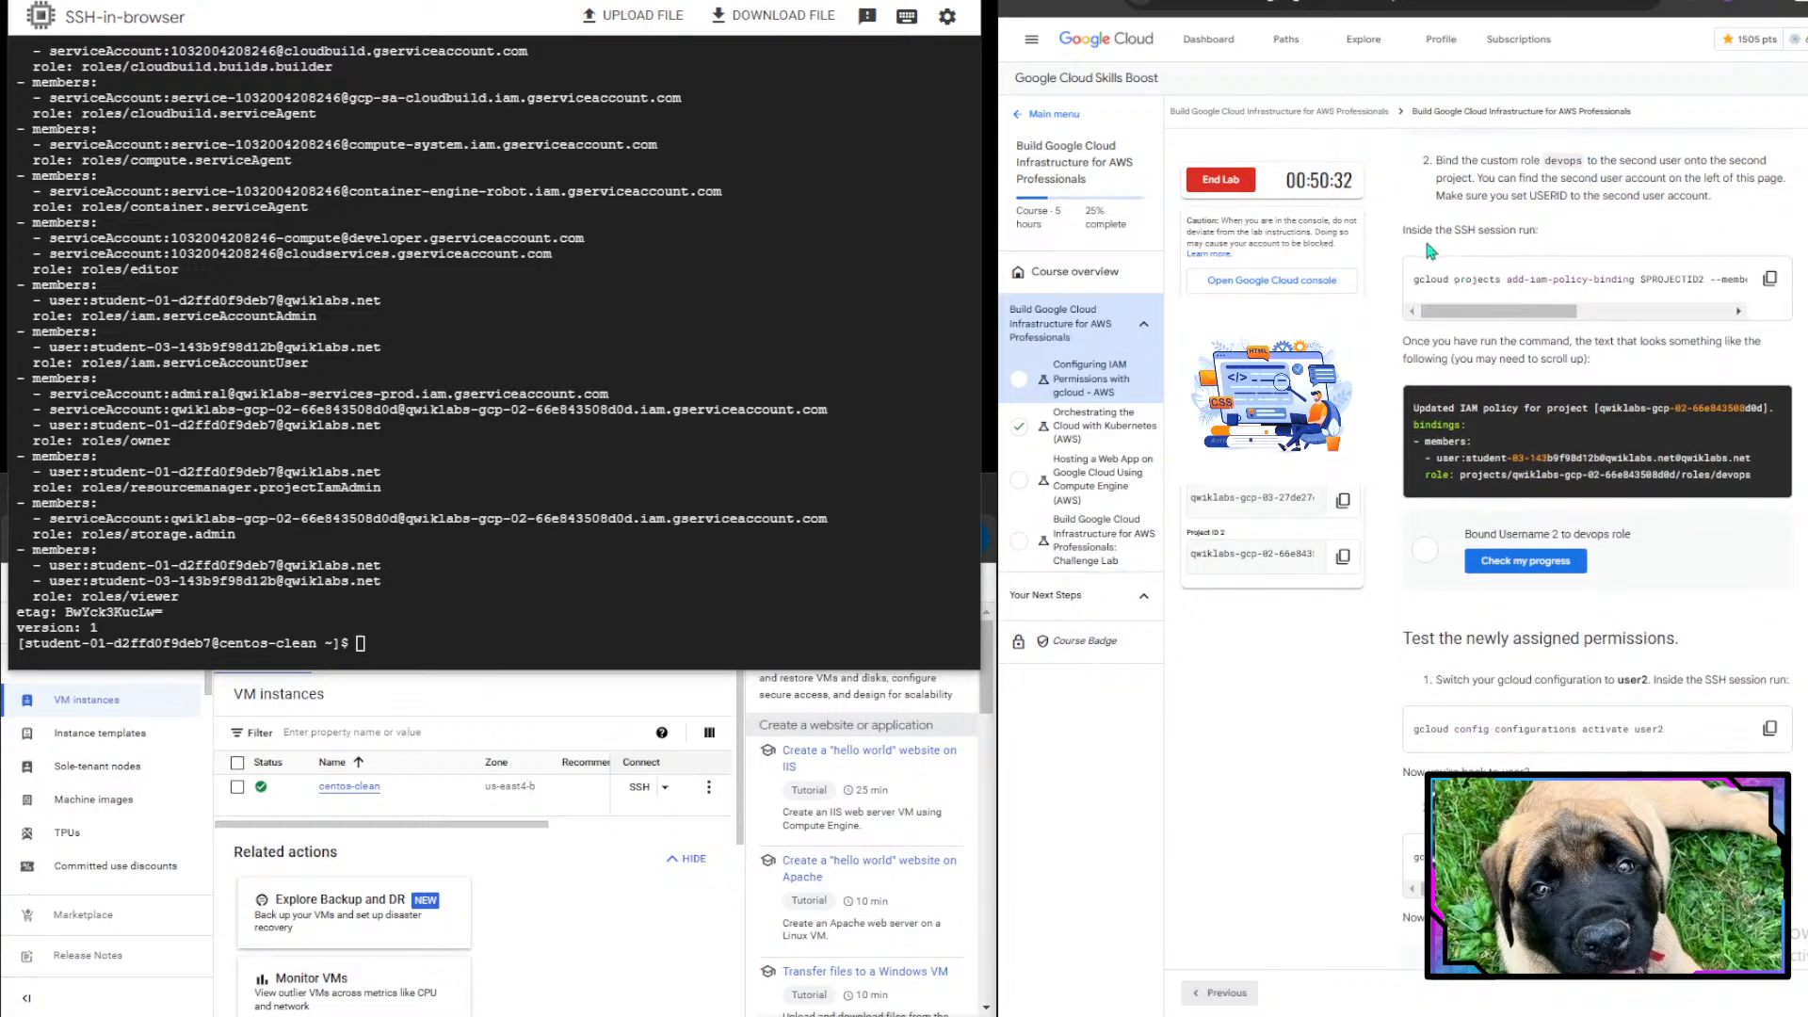
pyautogui.moveTo(1418, 235); pyautogui.dragTo(1543, 232)
pyautogui.click(1544, 230)
pyautogui.moveTo(1550, 330); pyautogui.dragTo(1744, 328)
pyautogui.scroll(5, 1738, 325)
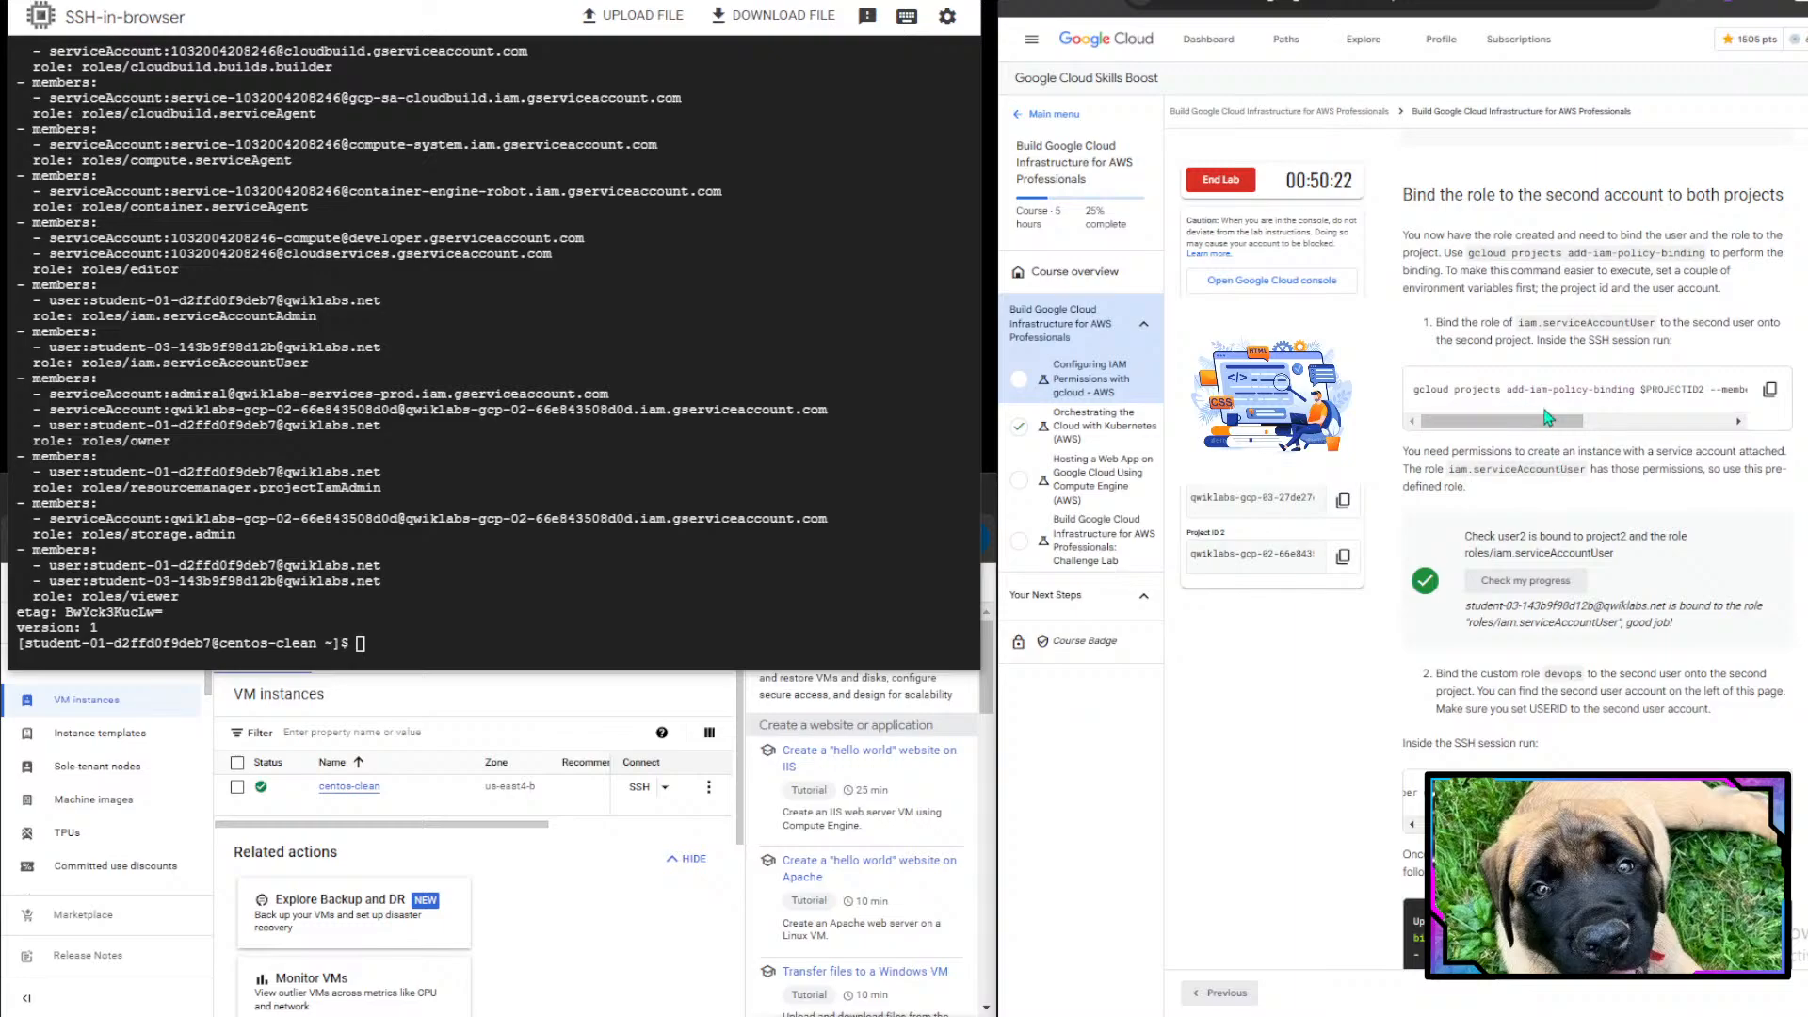
pyautogui.moveTo(1567, 421); pyautogui.dragTo(1662, 608)
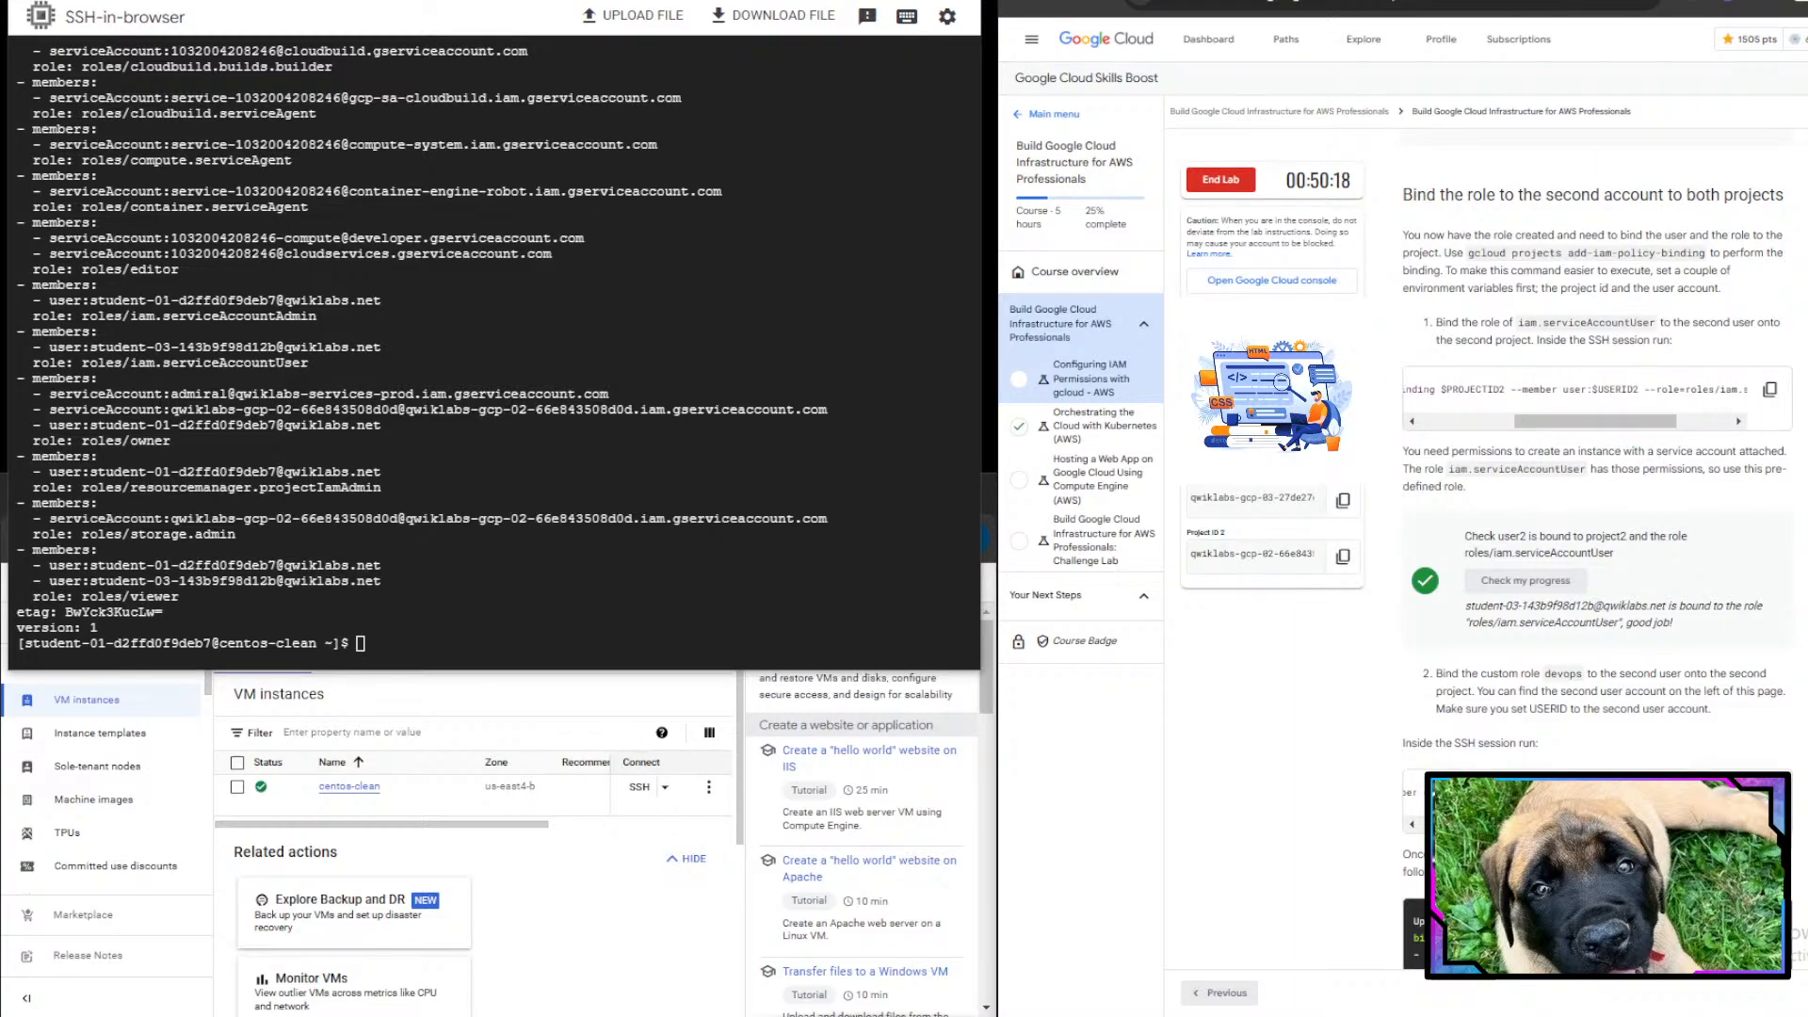
pyautogui.moveTo(1643, 429); pyautogui.dragTo(1733, 440)
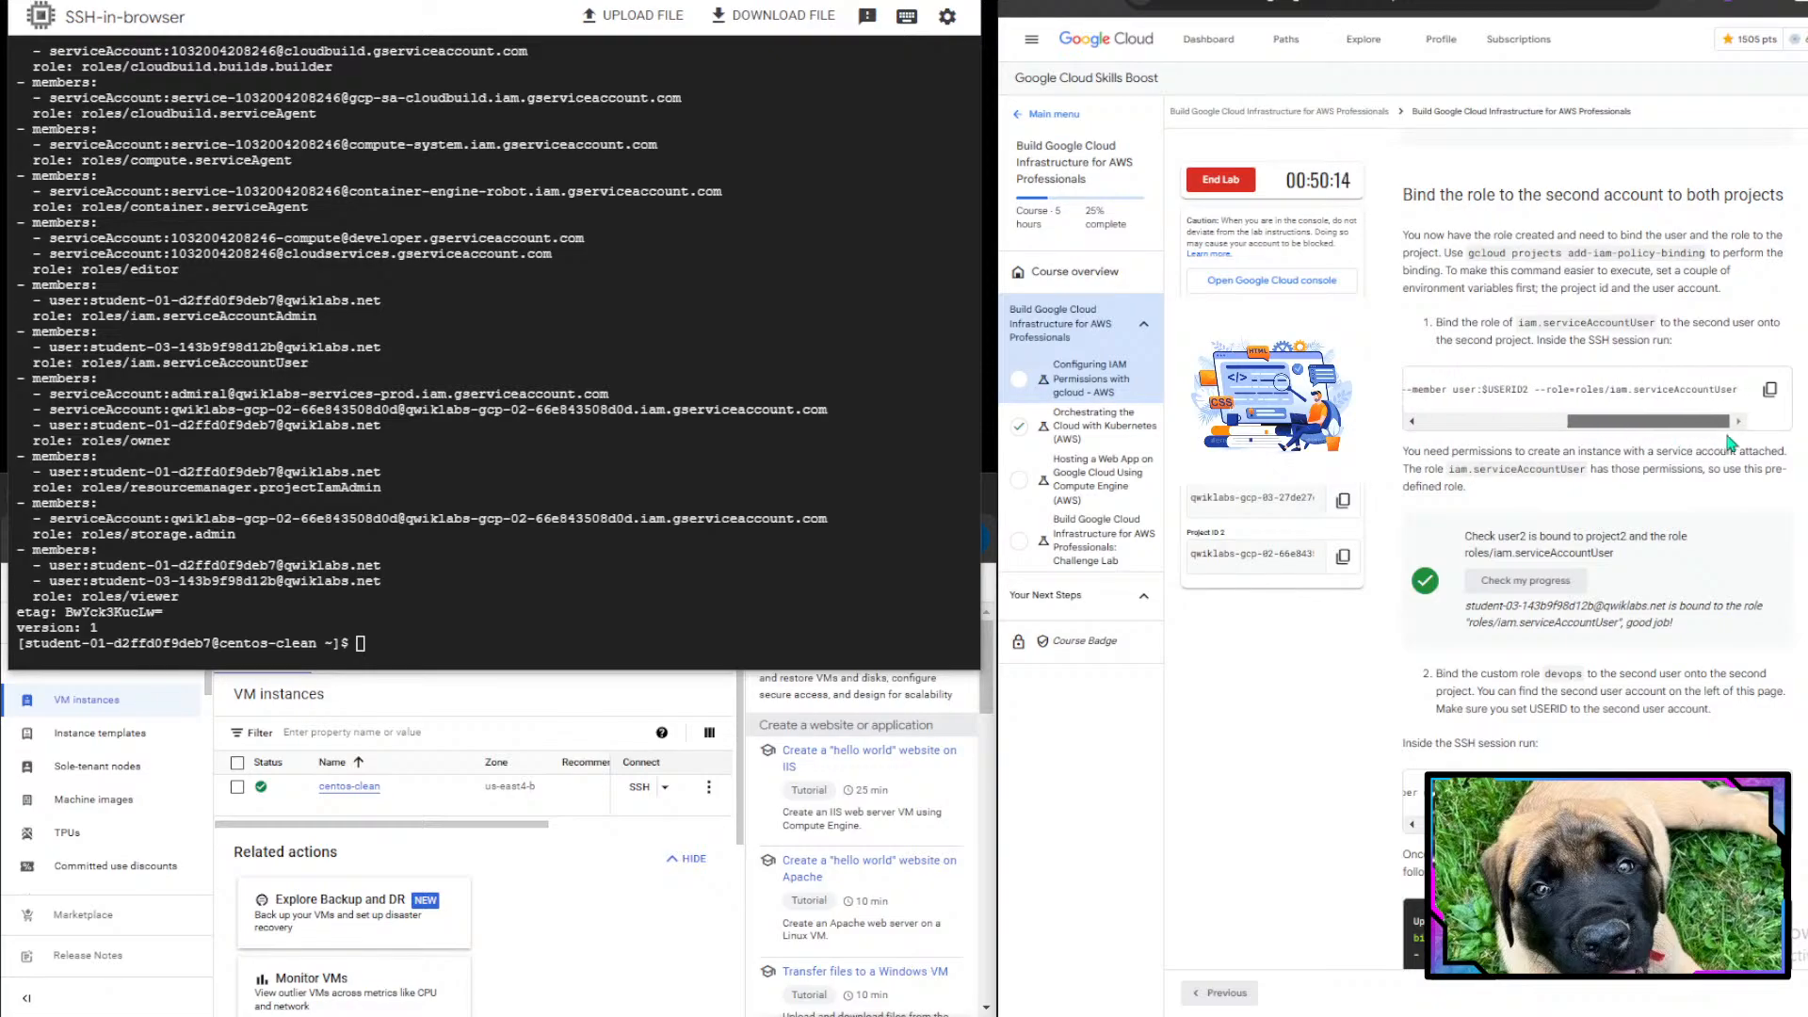
pyautogui.moveTo(1631, 391)
pyautogui.mouseDown()
pyautogui.moveTo(1739, 390)
pyautogui.moveTo(1641, 392)
pyautogui.mouseUp()
pyautogui.click(1721, 390)
pyautogui.click(1641, 391)
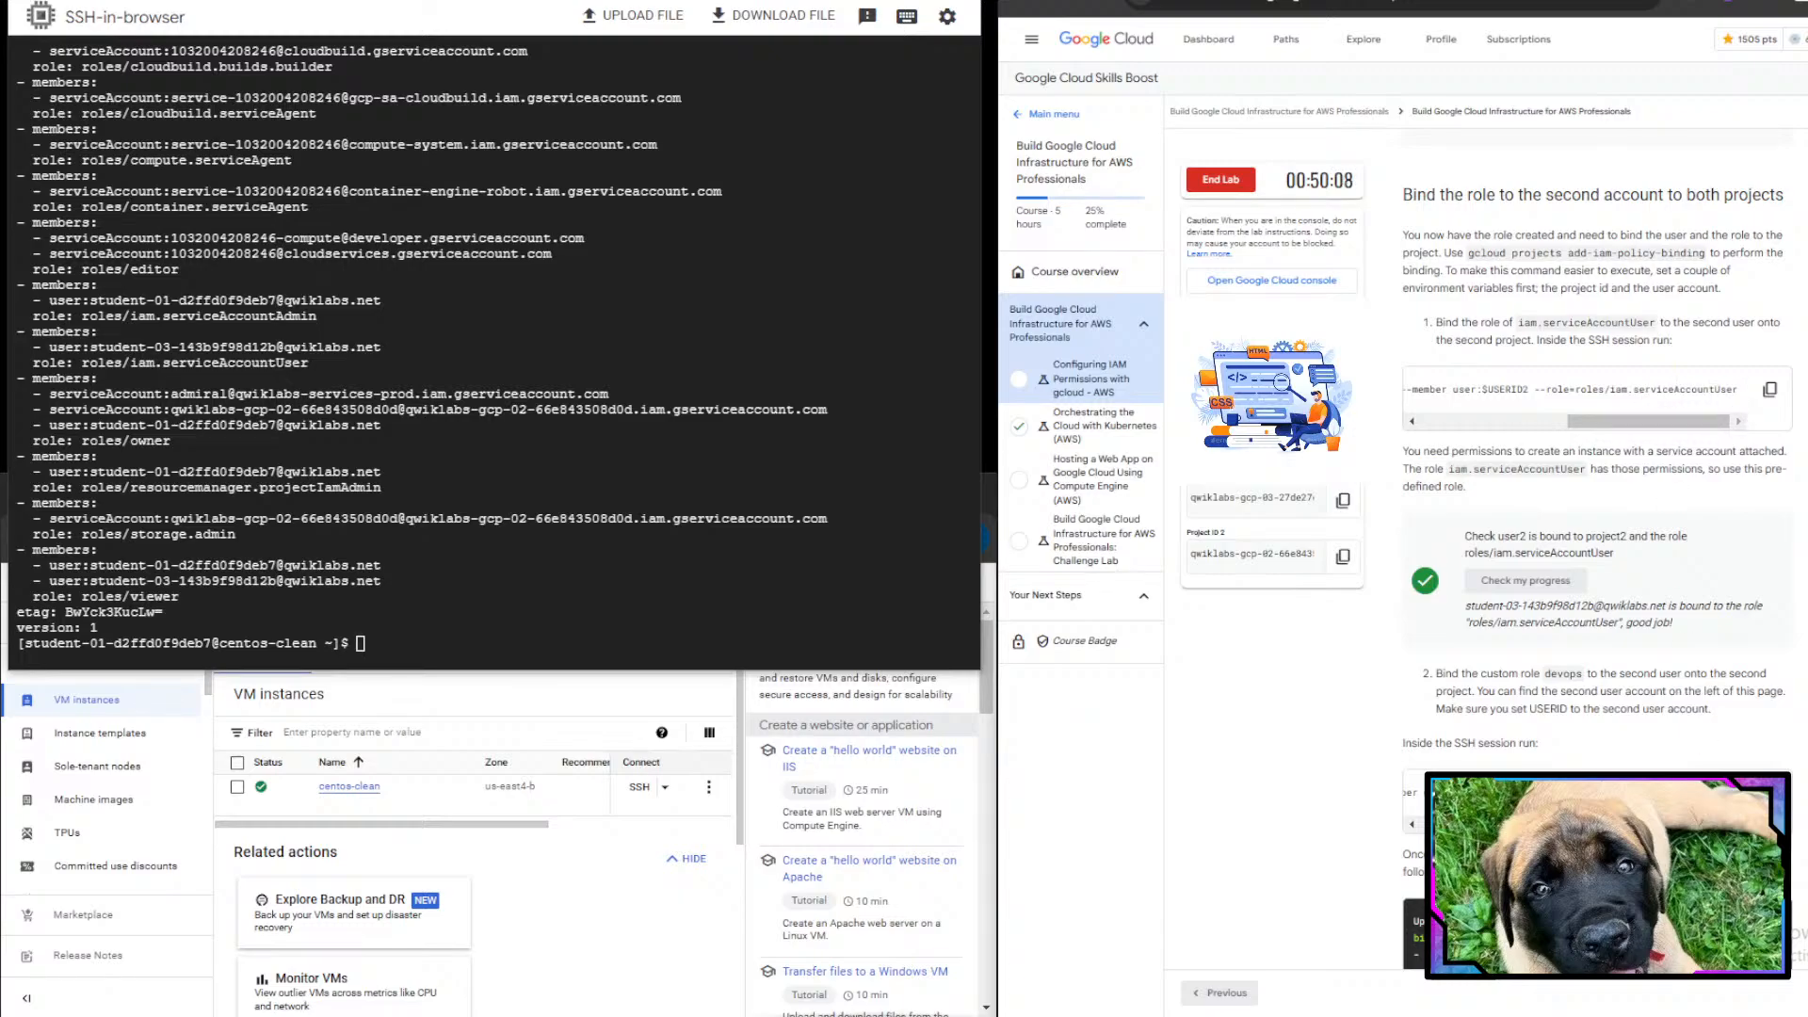
pyautogui.scroll(-3, 1636, 725)
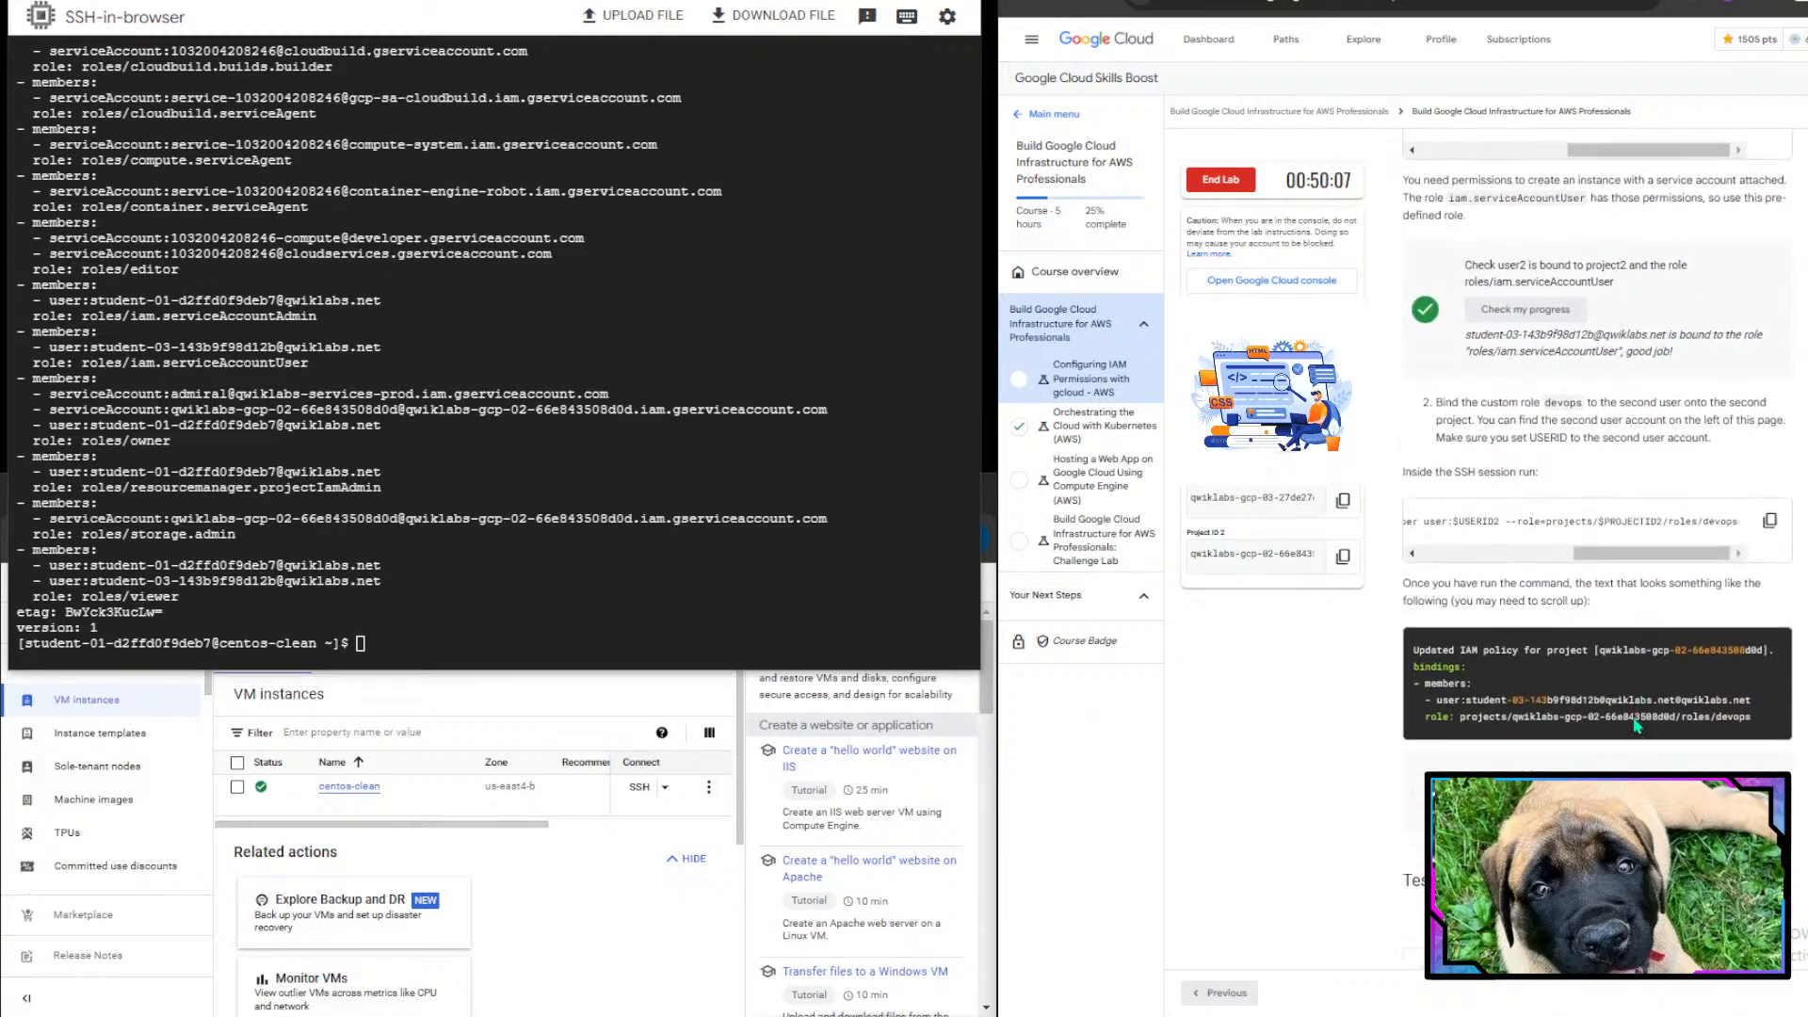
# - Bind the custom devops role to user2 on the second project by running the copied add-iam-policy-binding command
pyautogui.click(1769, 484)
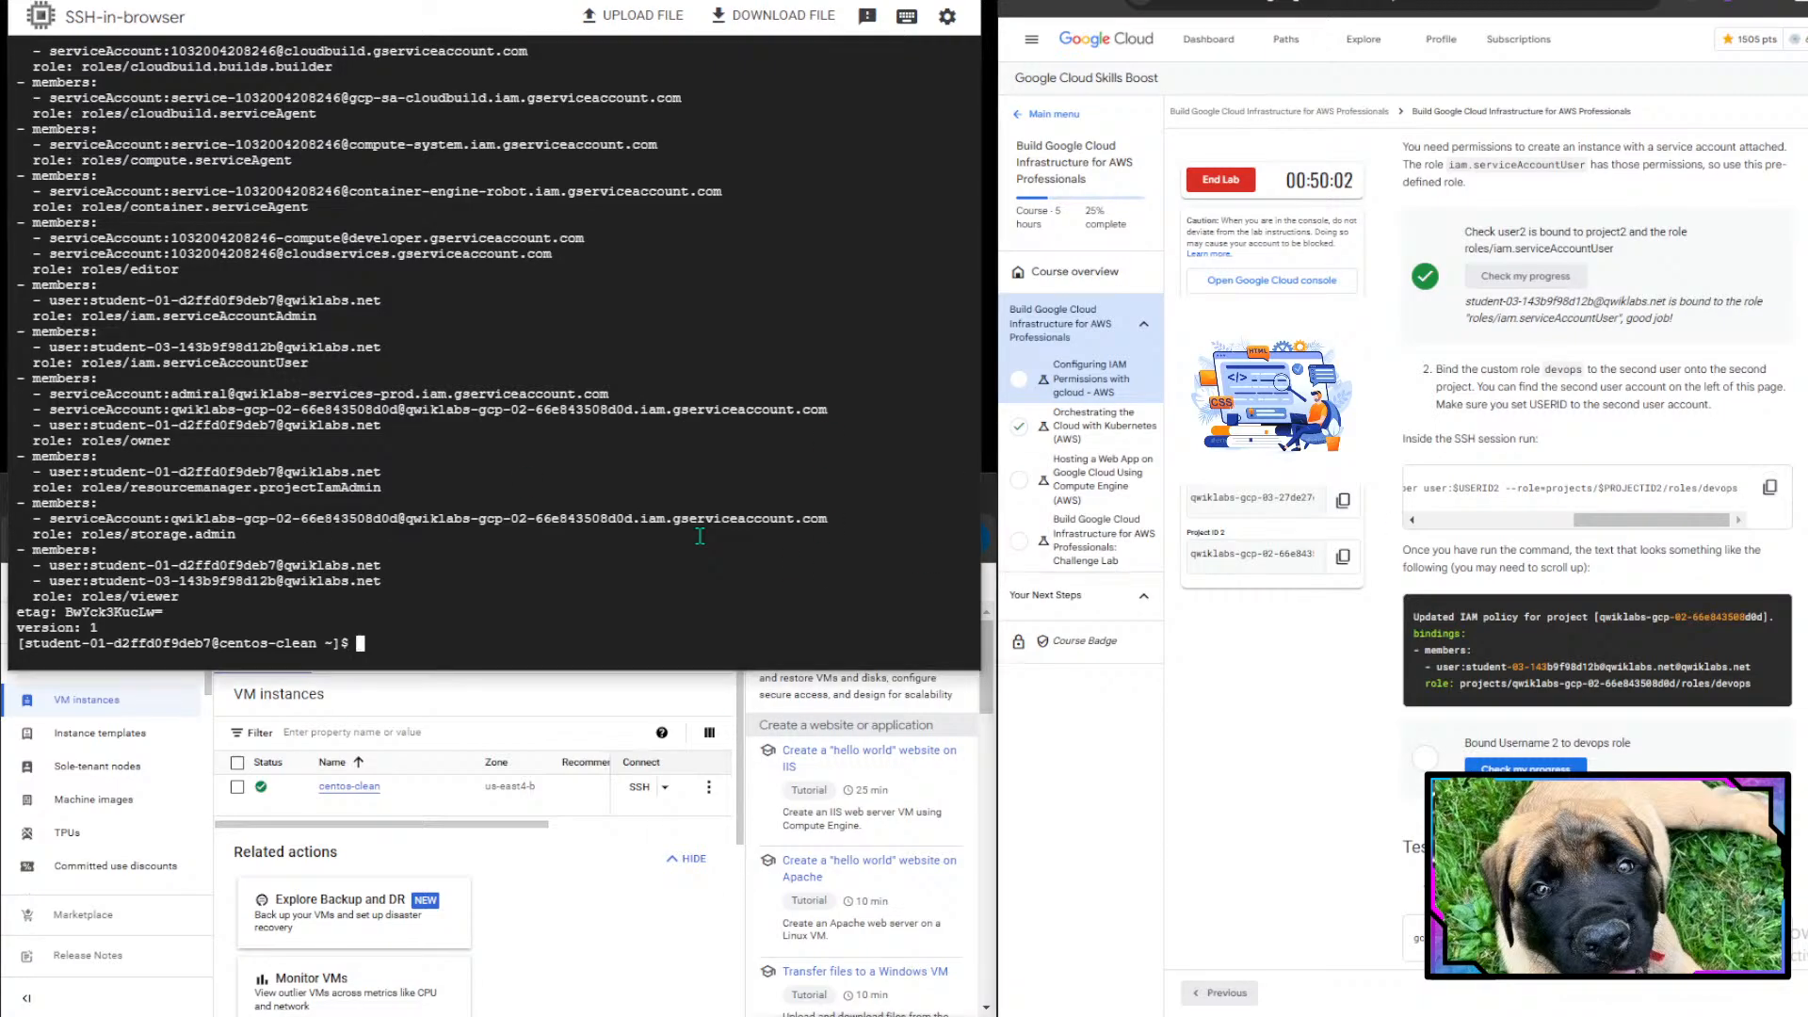
pyautogui.hotkey('ctrl', 'v')
pyautogui.press('Return')
# - Review the updated IAM policy output in the terminal against the expected result in the instructions
pyautogui.scroll(-3, 1429, 602)
pyautogui.moveTo(1418, 274)
pyautogui.mouseDown()
pyautogui.moveTo(1729, 257)
pyautogui.moveTo(1612, 257)
pyautogui.moveTo(1689, 257)
pyautogui.moveTo(1625, 287)
pyautogui.moveTo(1396, 297)
pyautogui.moveTo(1409, 274)
pyautogui.mouseUp()
pyautogui.doubleClick(1410, 274)
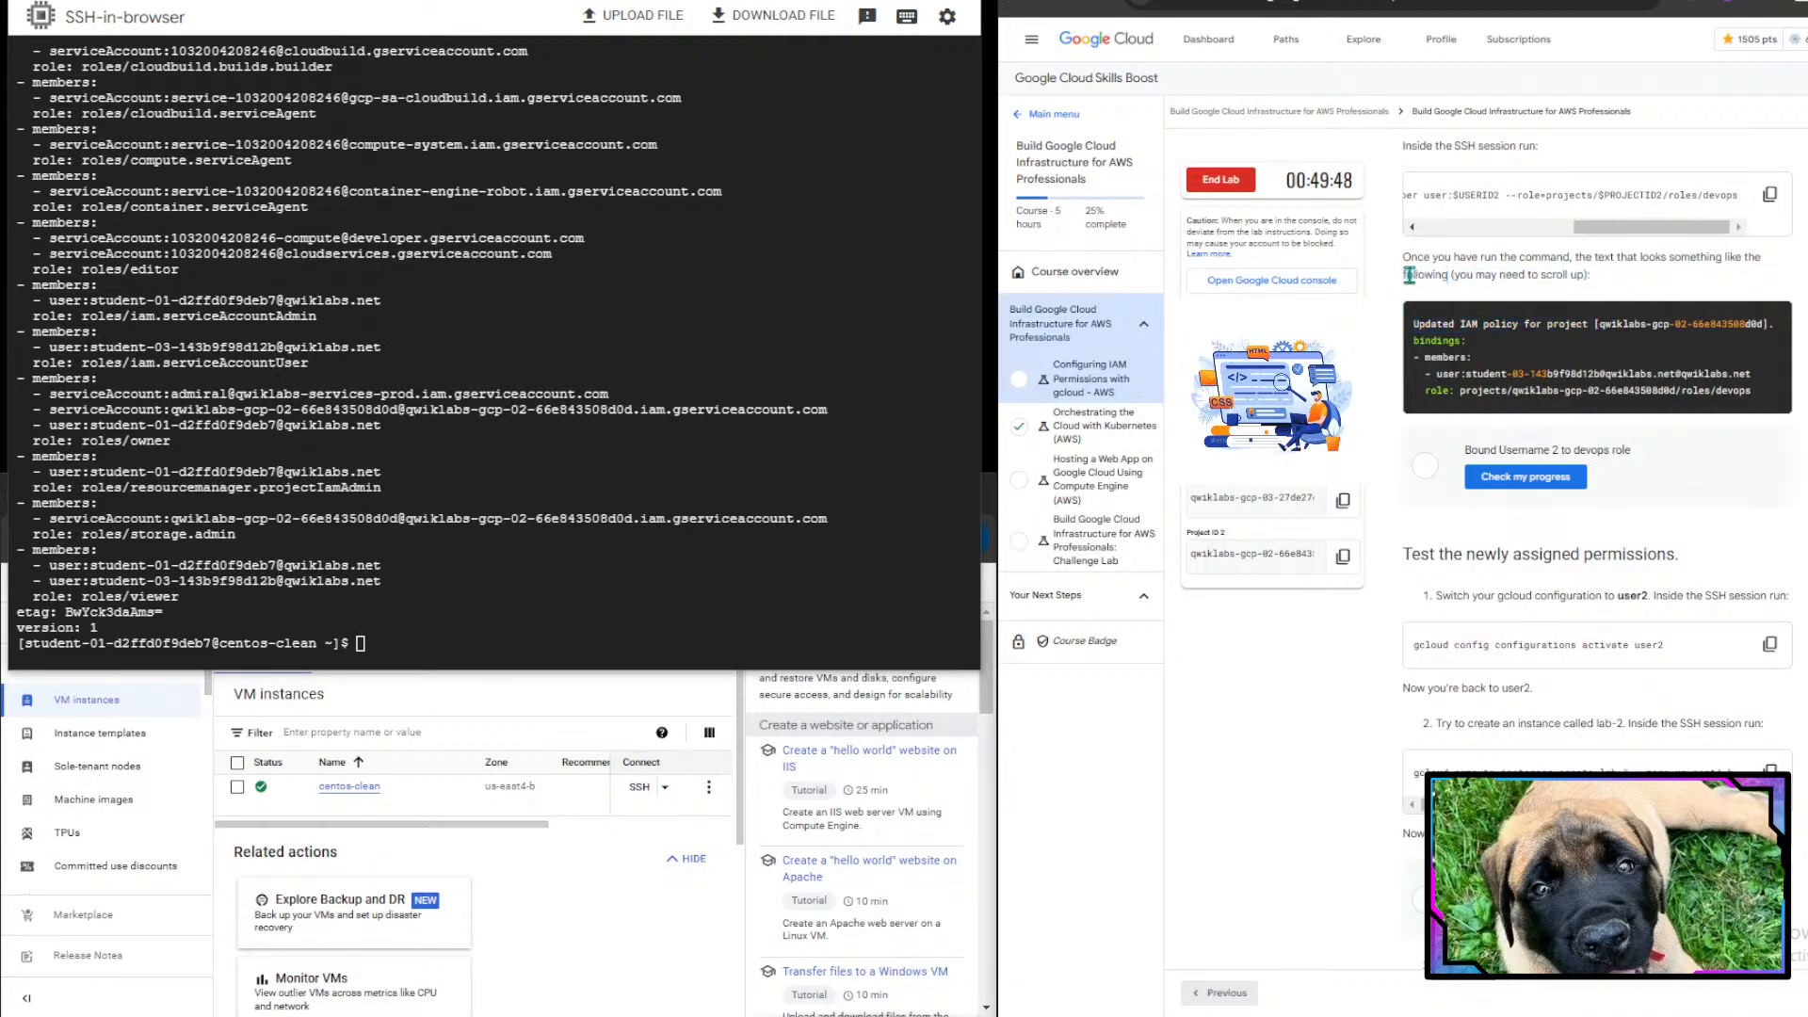
pyautogui.tripleClick(1410, 274)
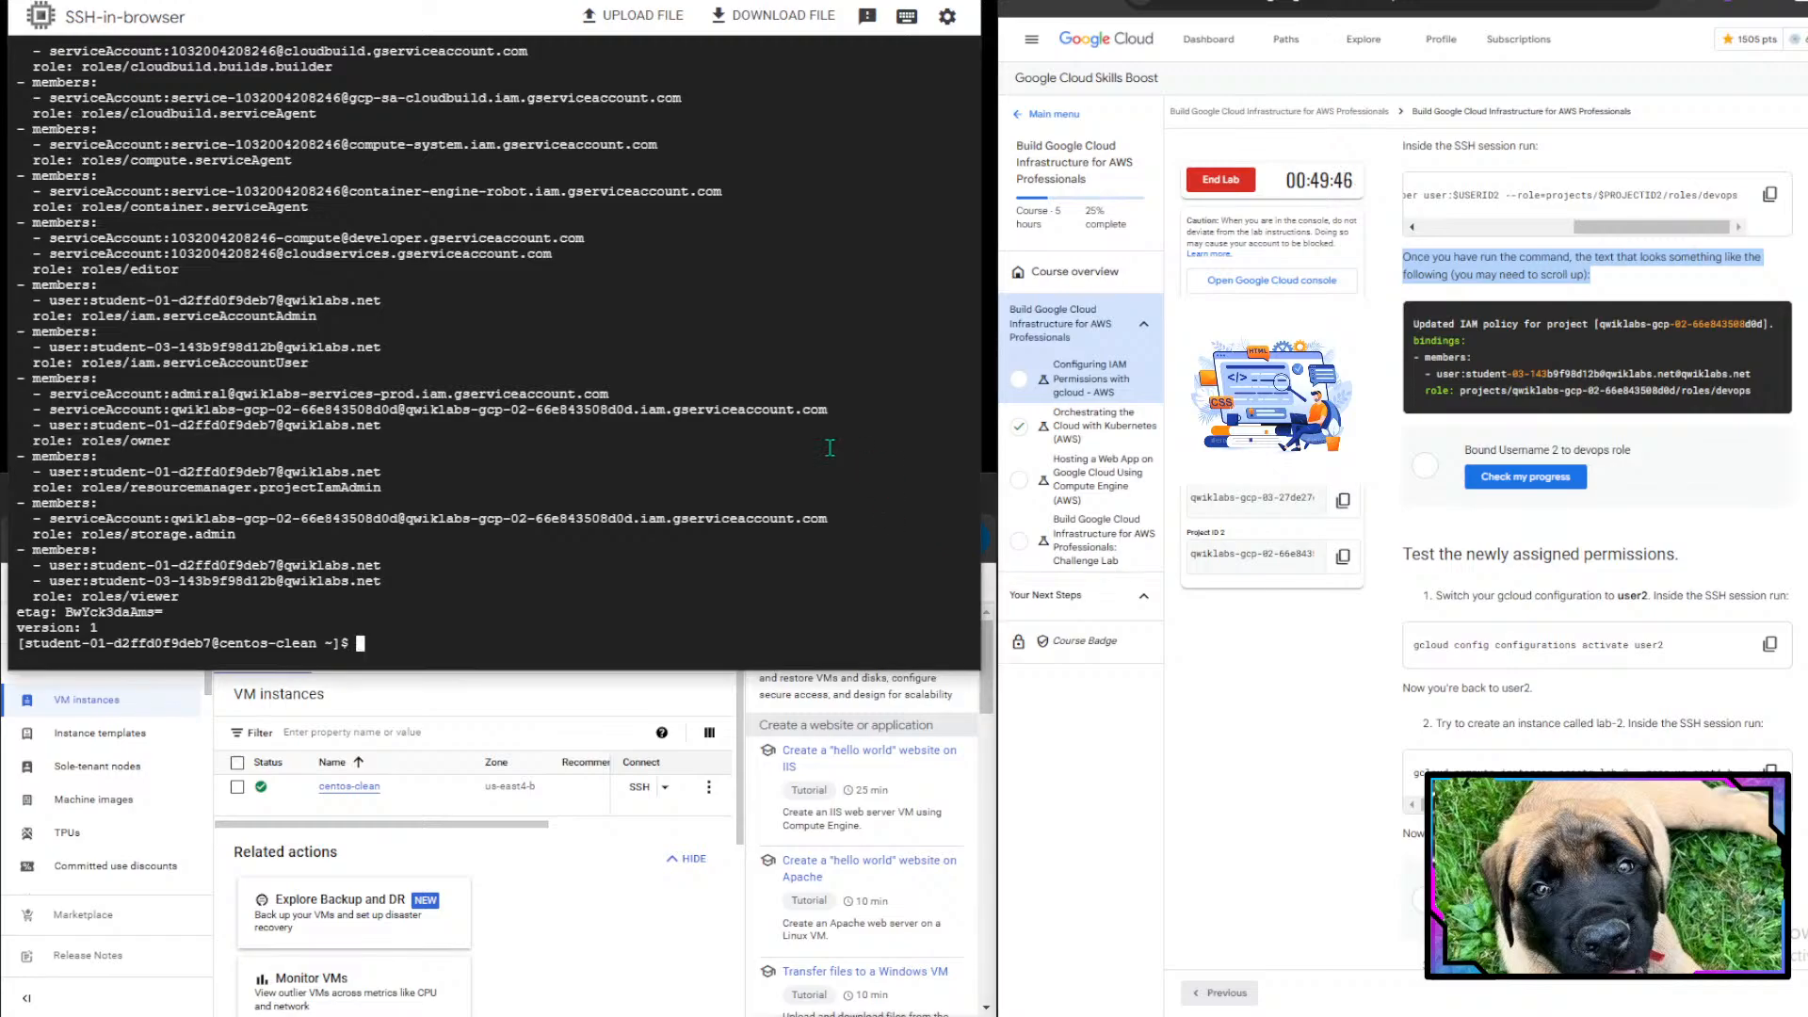
pyautogui.scroll(5, 829, 448)
pyautogui.scroll(2, 829, 448)
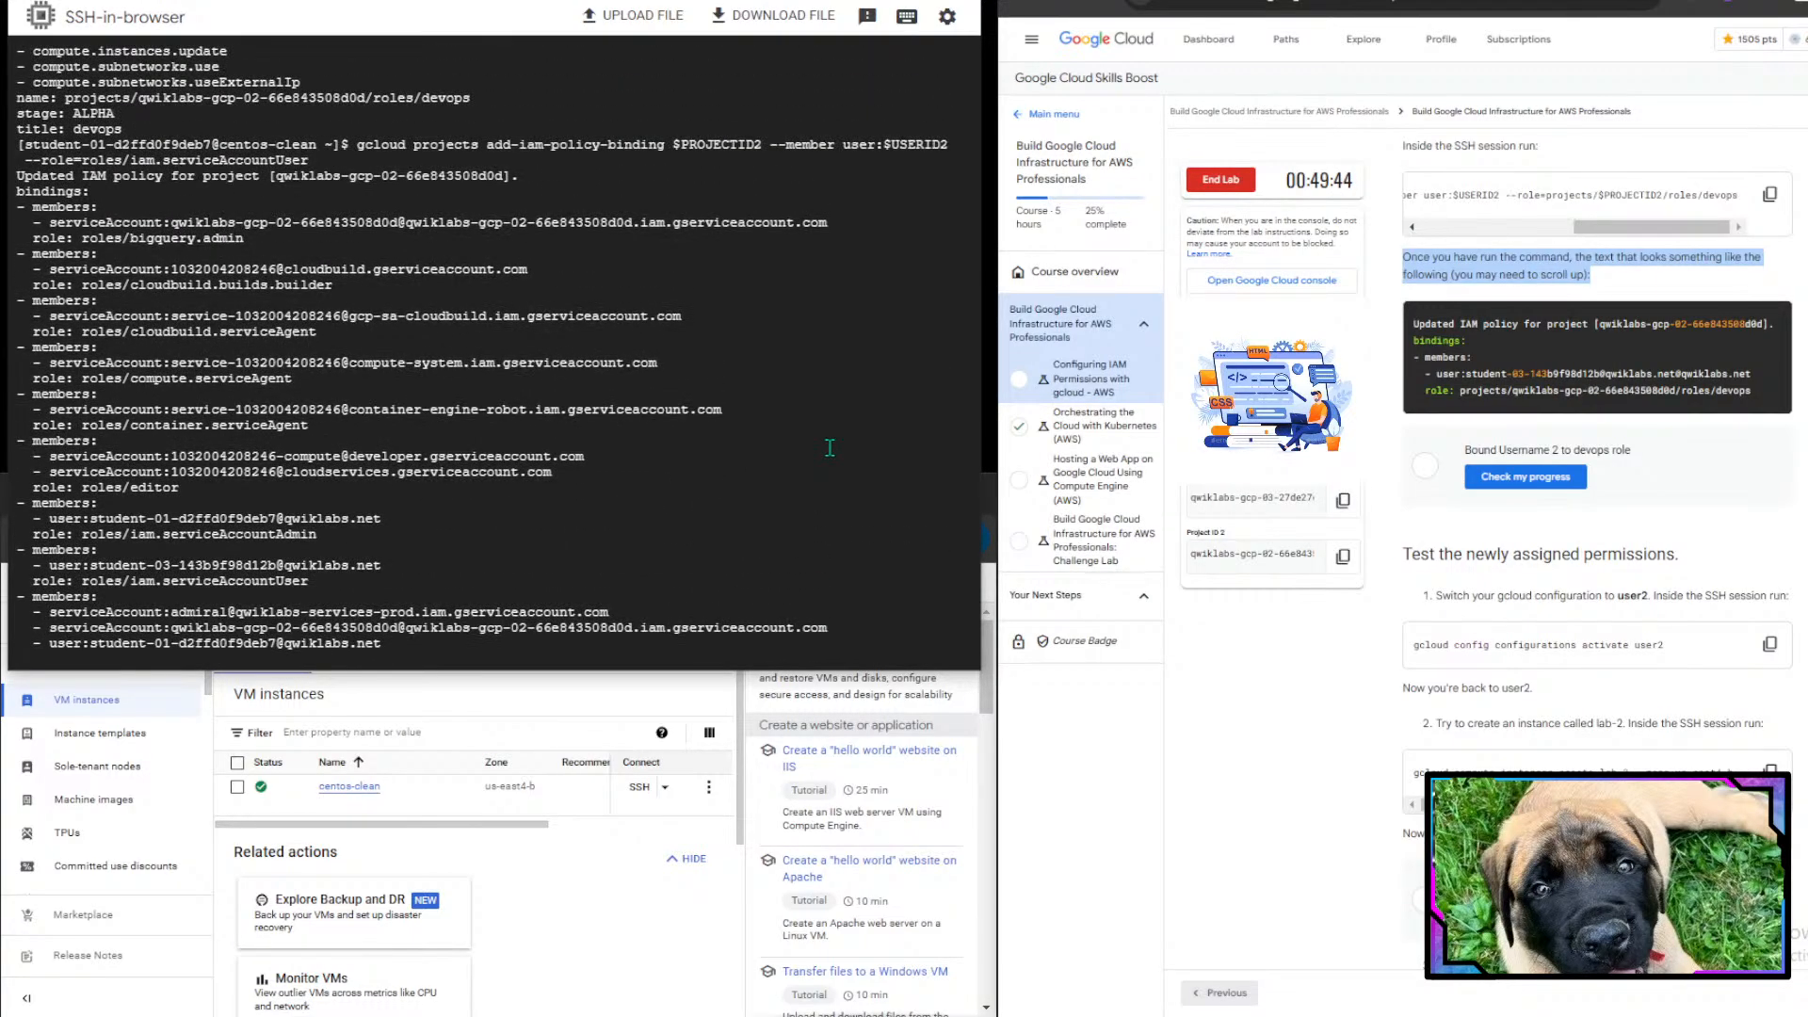
pyautogui.scroll(1, 829, 448)
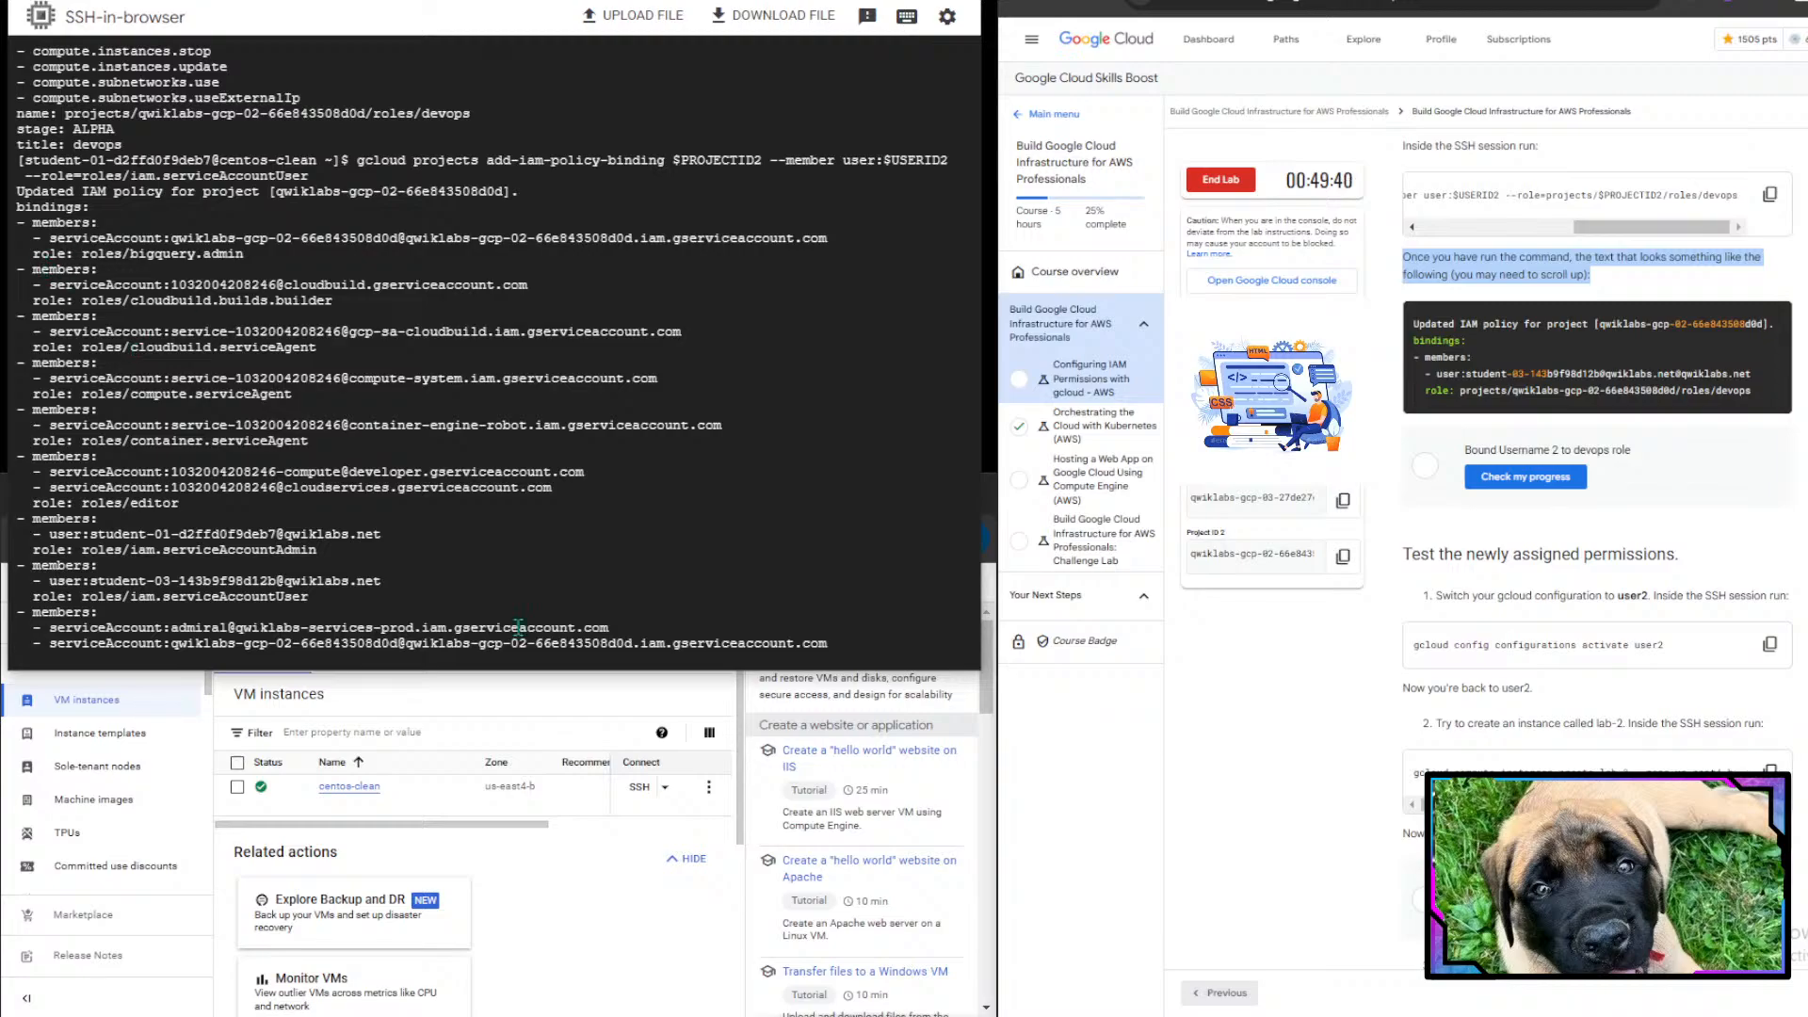
pyautogui.scroll(-5, 137, 361)
# - Check the lab progress for the binding of user2 to the devops role
pyautogui.click(1533, 482)
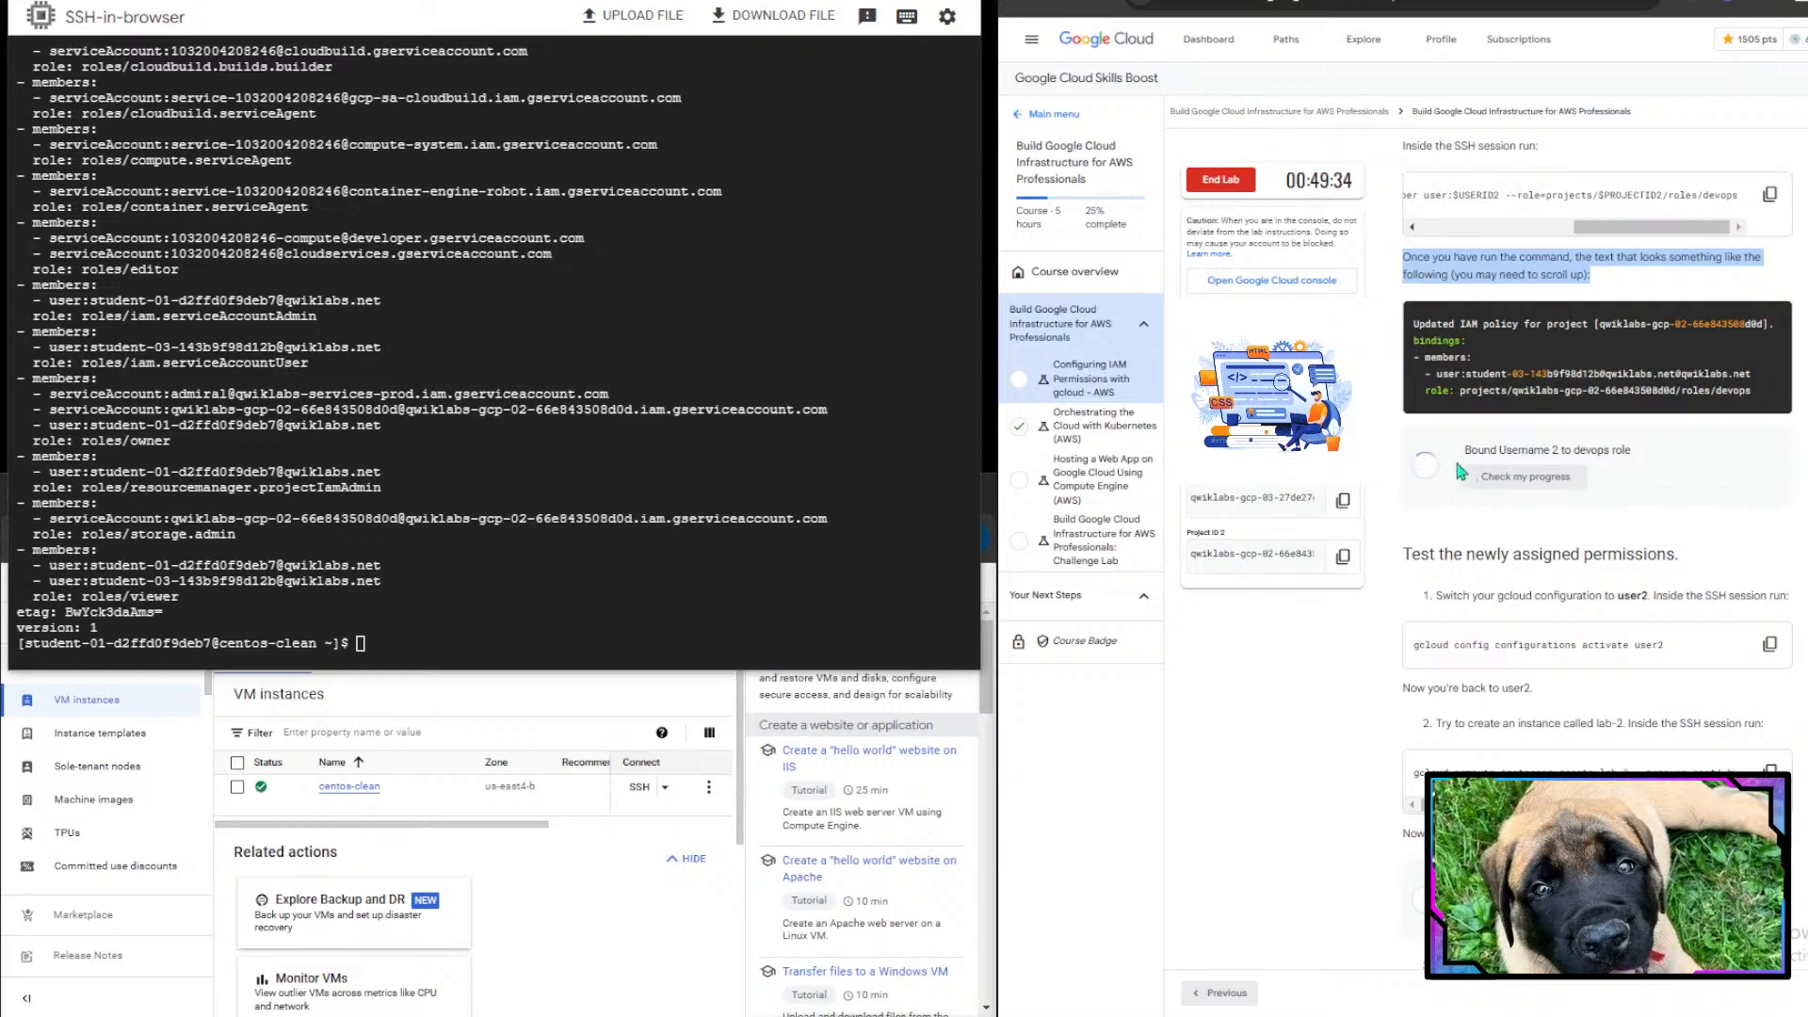
pyautogui.moveTo(1463, 449); pyautogui.dragTo(1657, 453)
pyautogui.click(1654, 448)
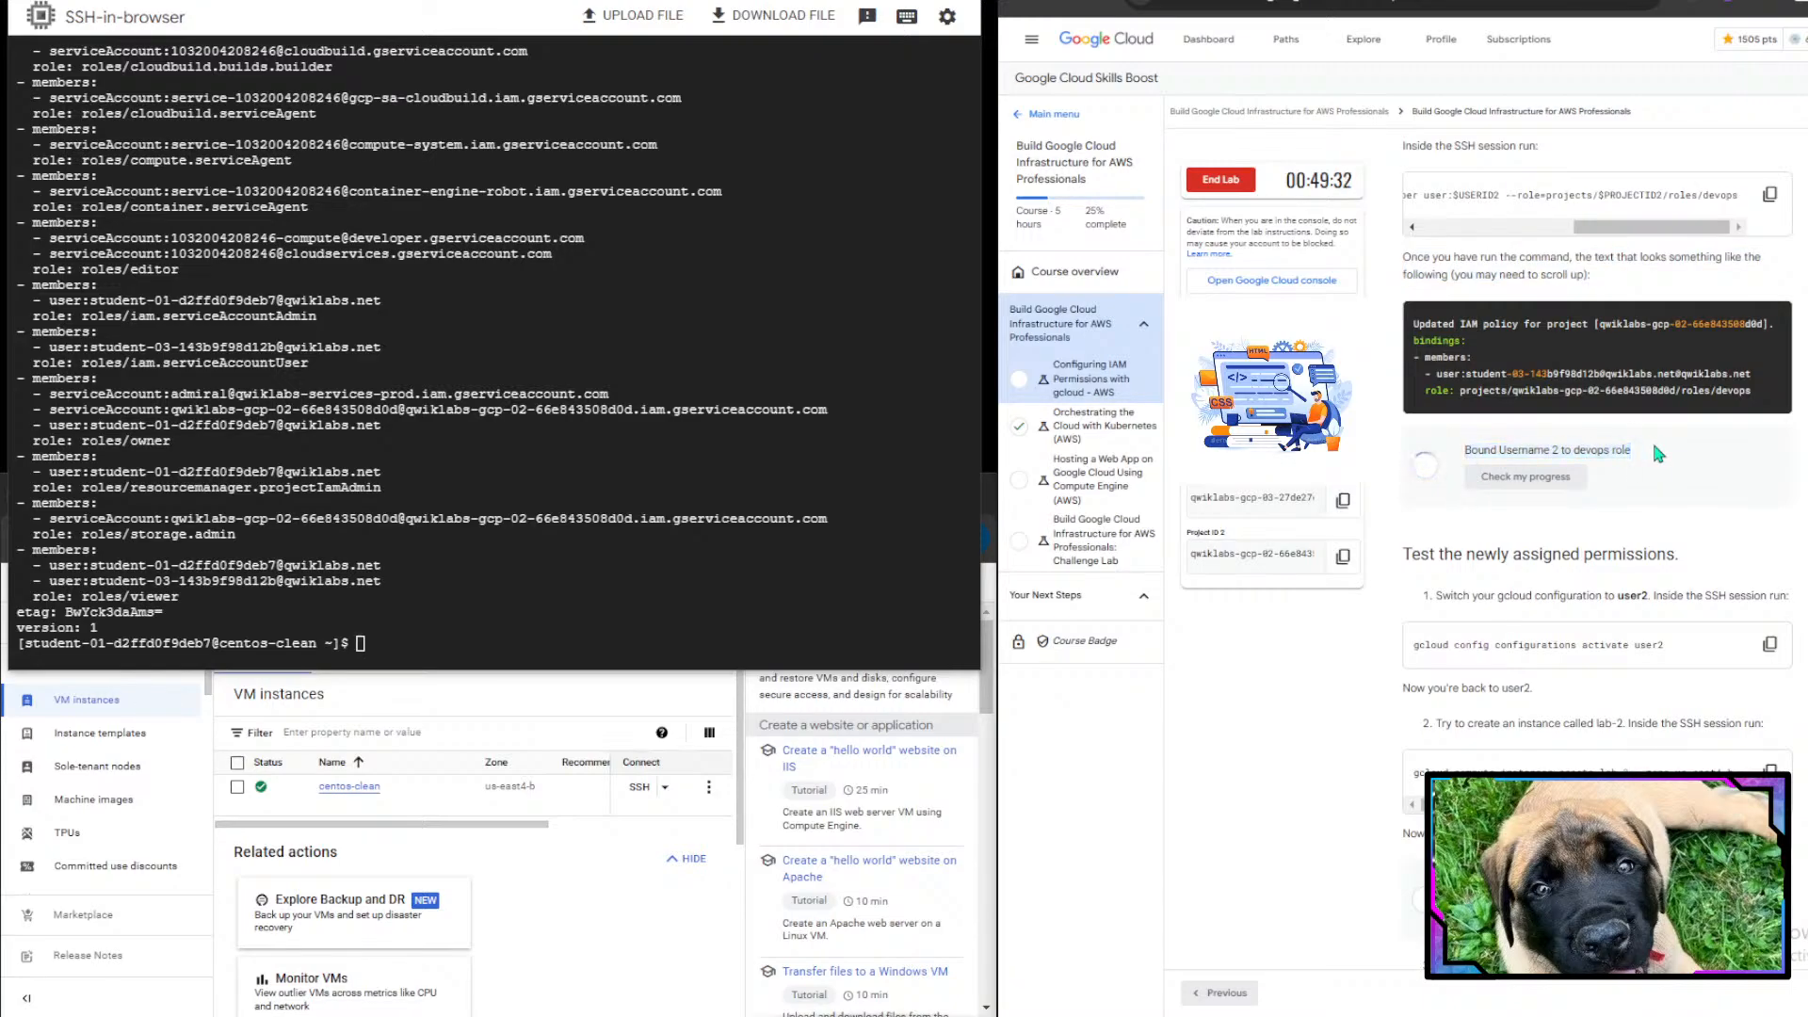
pyautogui.scroll(-1, 1654, 448)
pyautogui.scroll(2, 1654, 448)
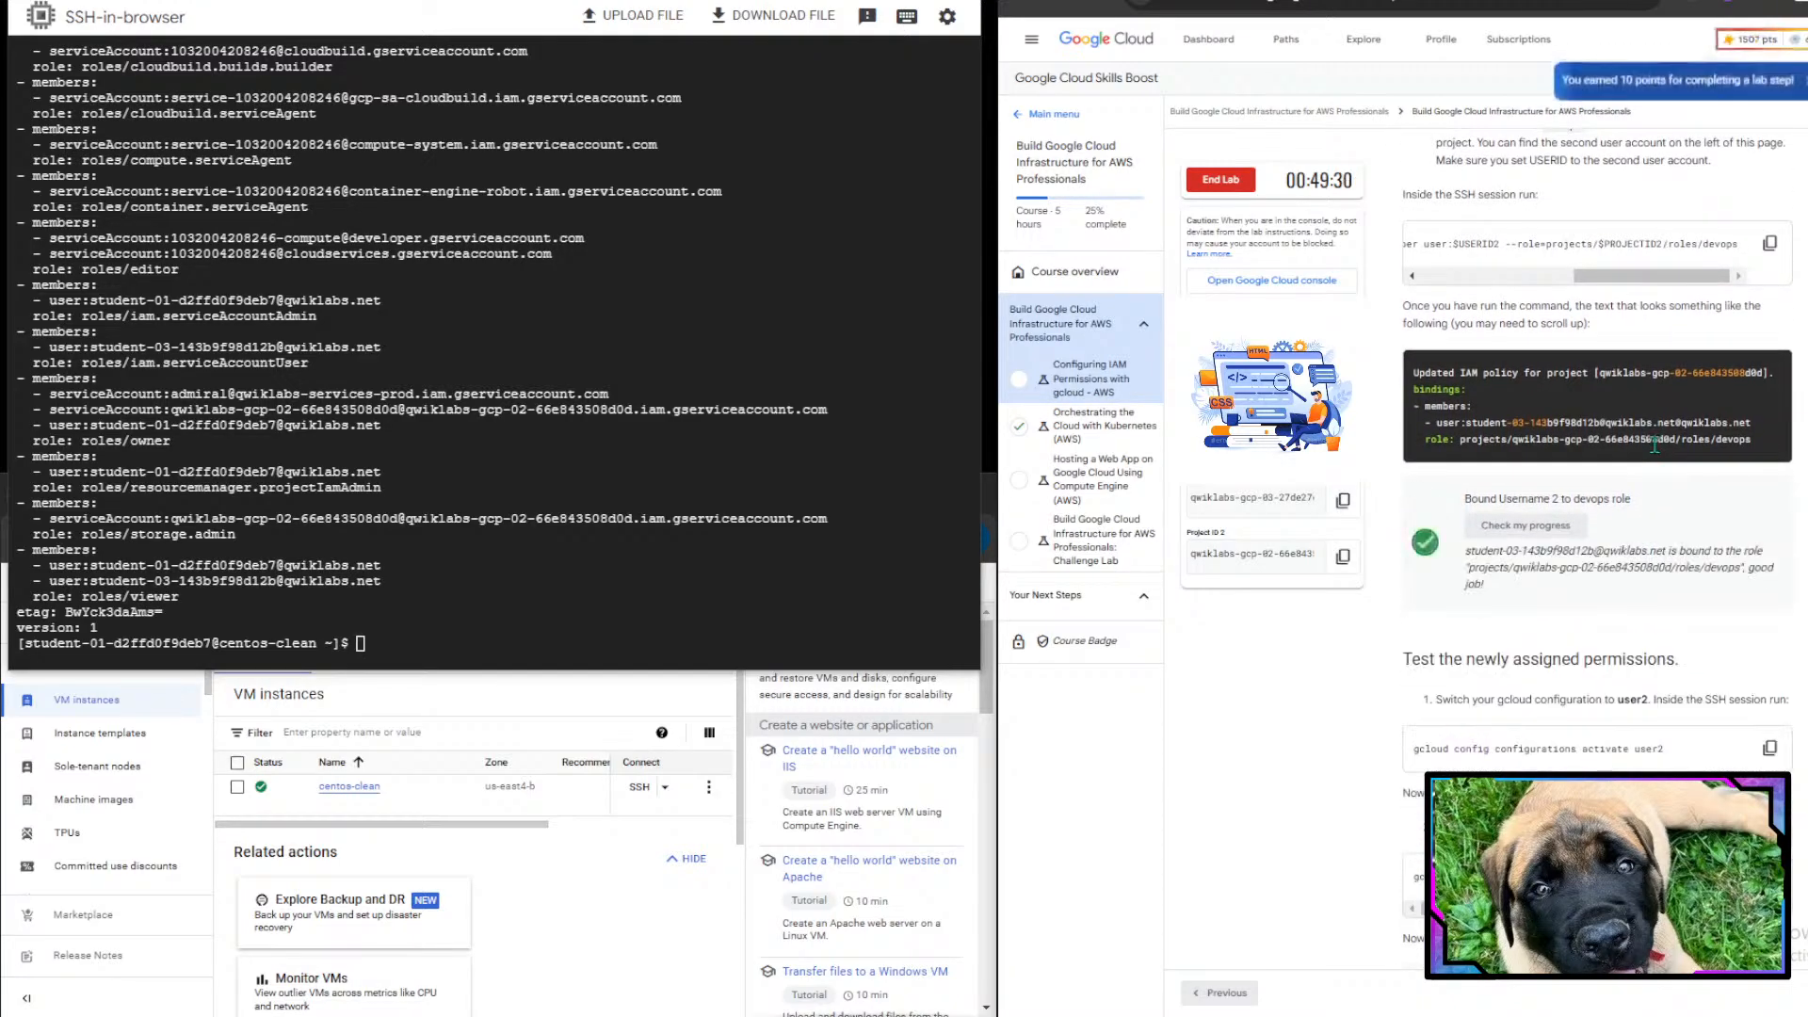
# - Switch the gcloud configuration to user2 by running gcloud config configurations activate user2 in the SSH session
pyautogui.scroll(-3, 1506, 675)
pyautogui.scroll(-2, 1506, 676)
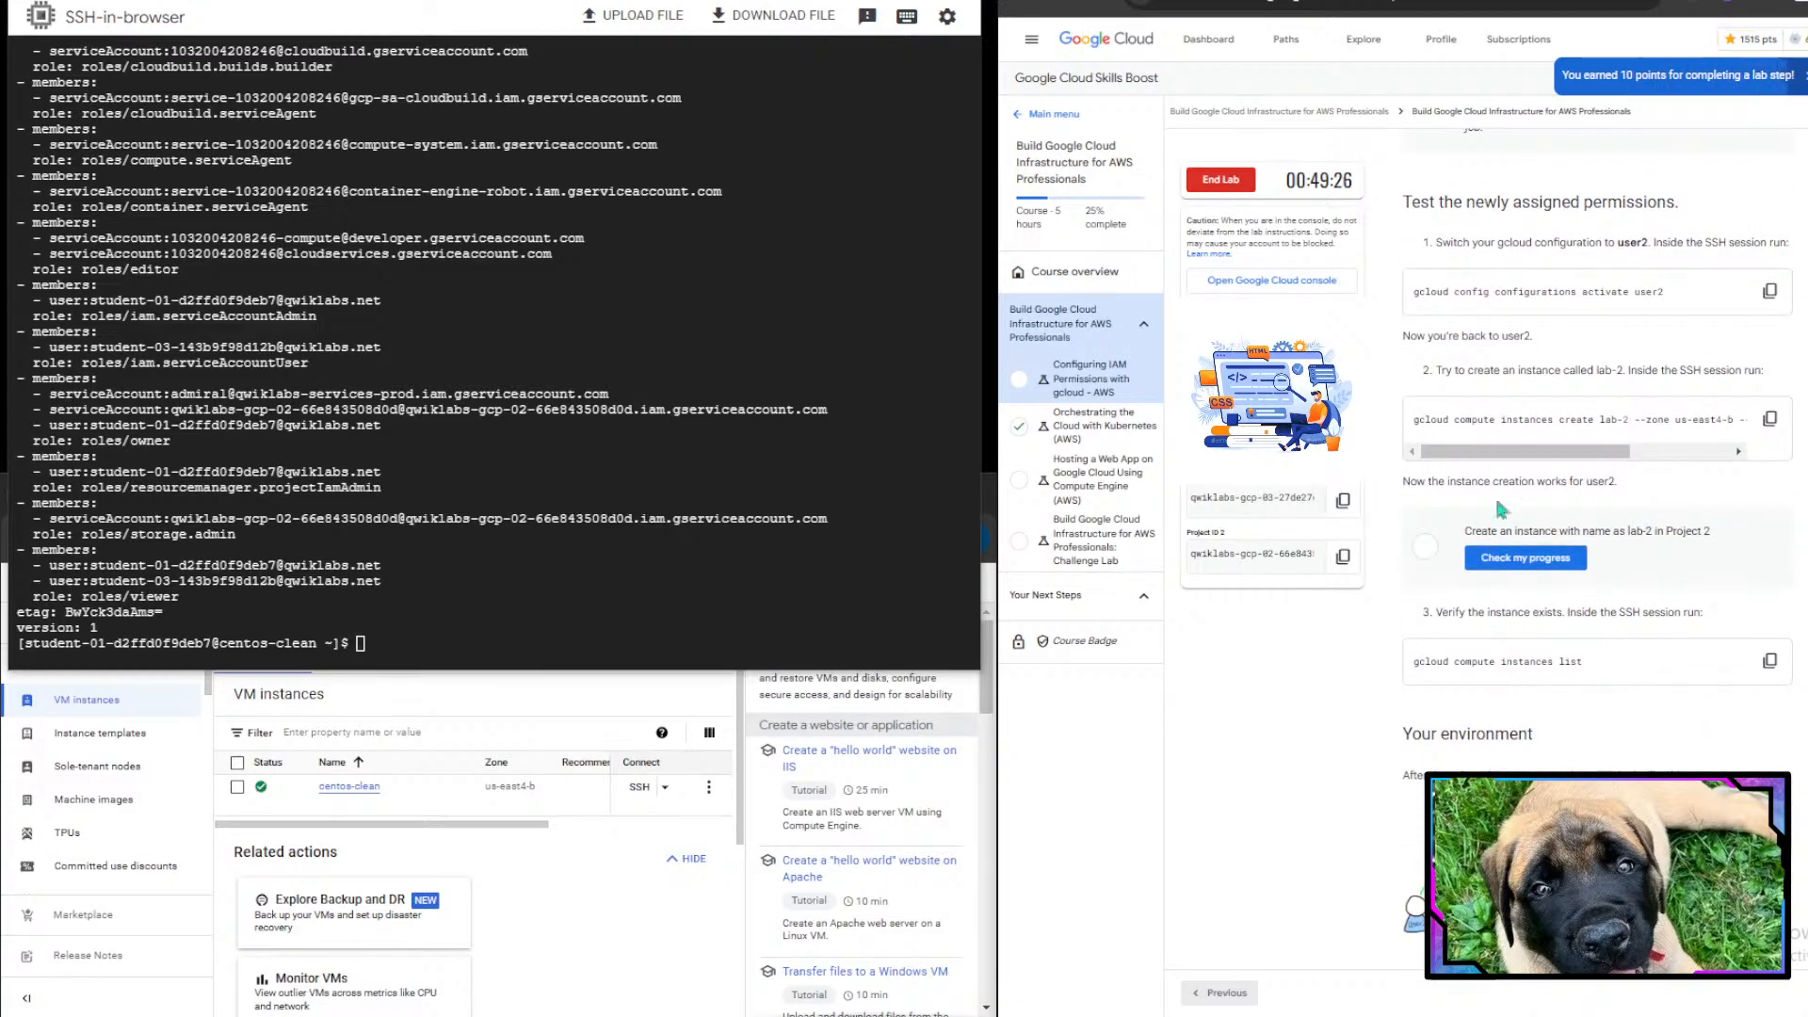
pyautogui.scroll(-1, 1505, 235)
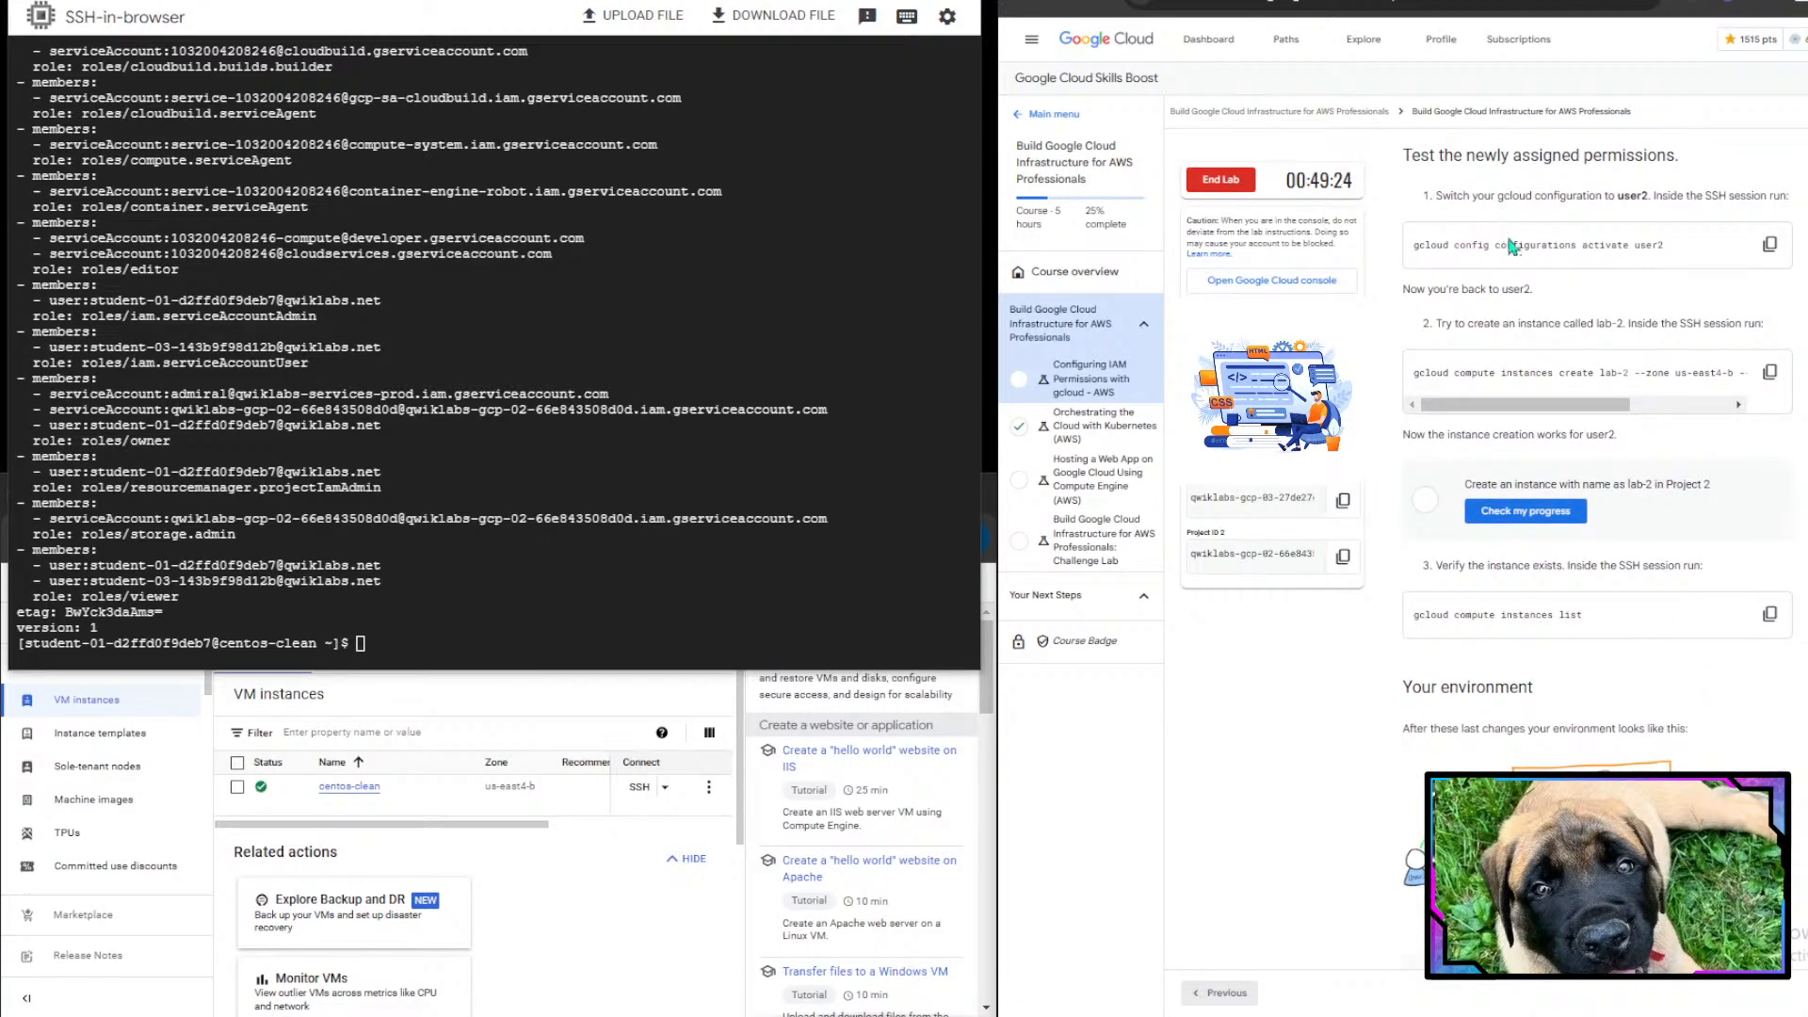
pyautogui.moveTo(1460, 201); pyautogui.dragTo(1782, 197)
pyautogui.click(1636, 386)
pyautogui.scroll(-1, 1637, 386)
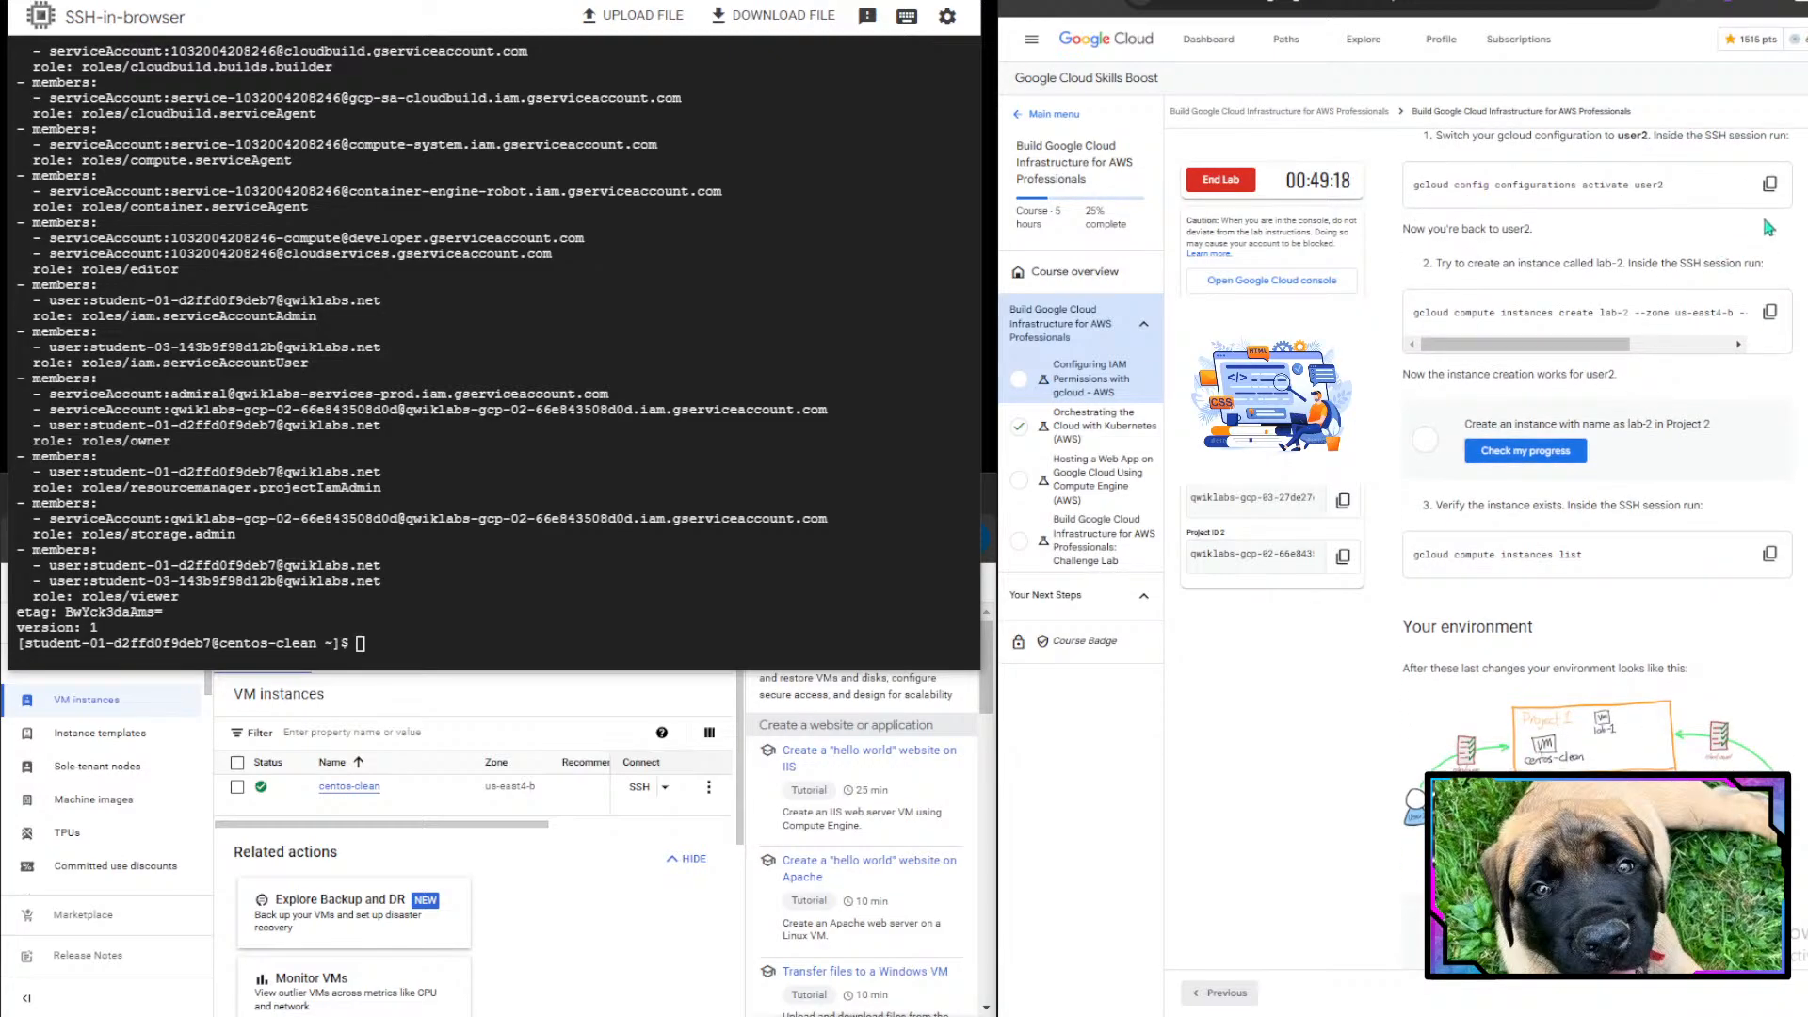
pyautogui.click(1769, 183)
pyautogui.click(539, 537)
pyautogui.hotkey('ctrl', 'v')
pyautogui.press('Return')
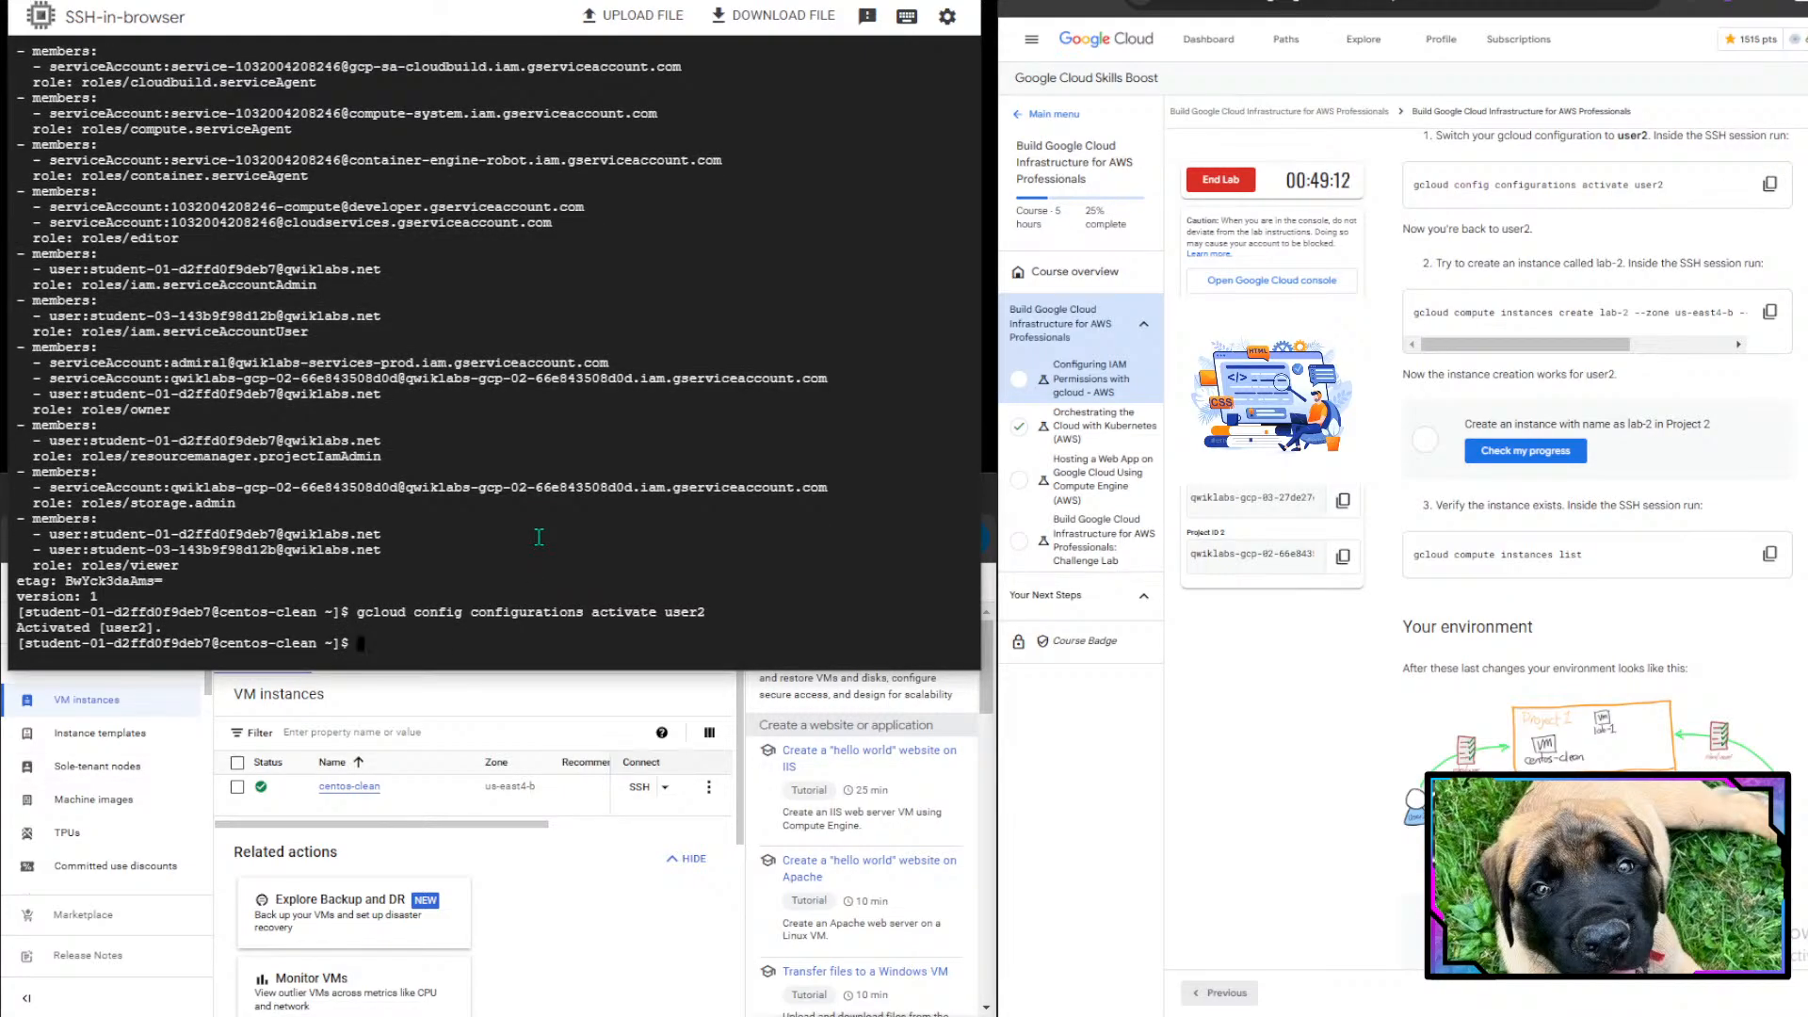
# - Create an instance named lab-2 in zone us-east4-b with machine type e2-standard-2 as user2
pyautogui.moveTo(1430, 251); pyautogui.dragTo(1544, 217)
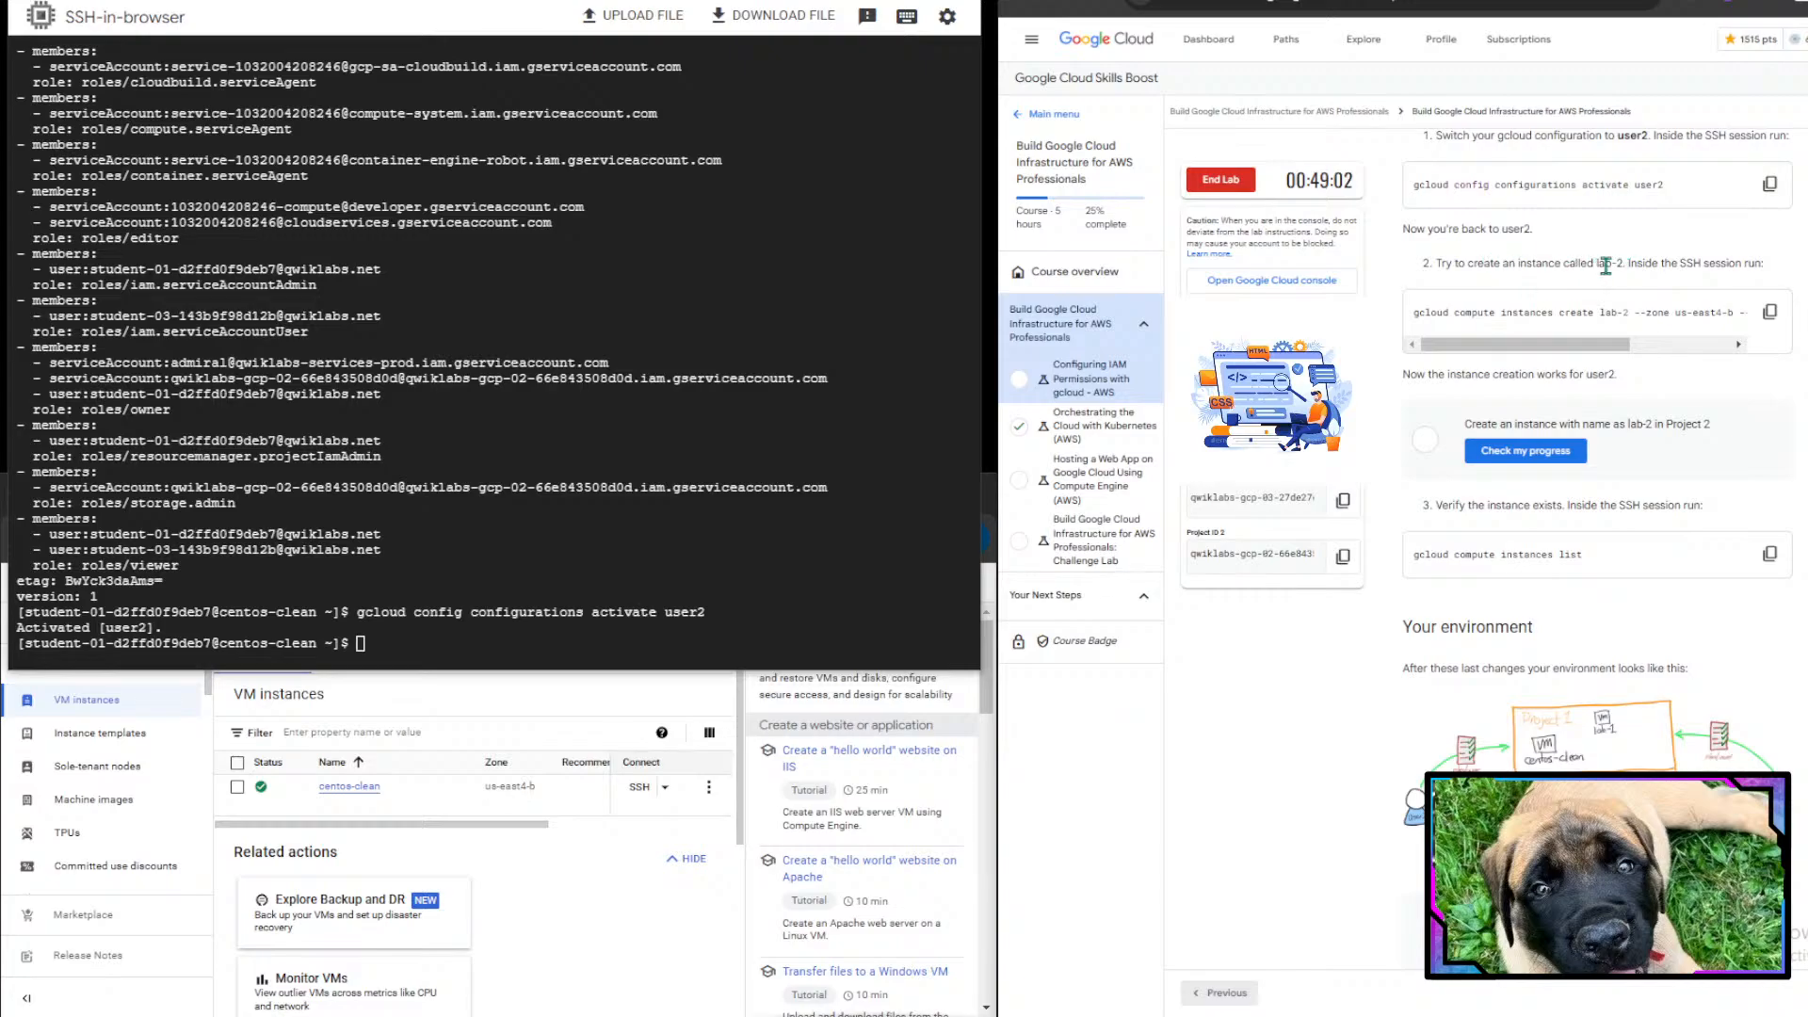
pyautogui.scroll(-1, 1734, 347)
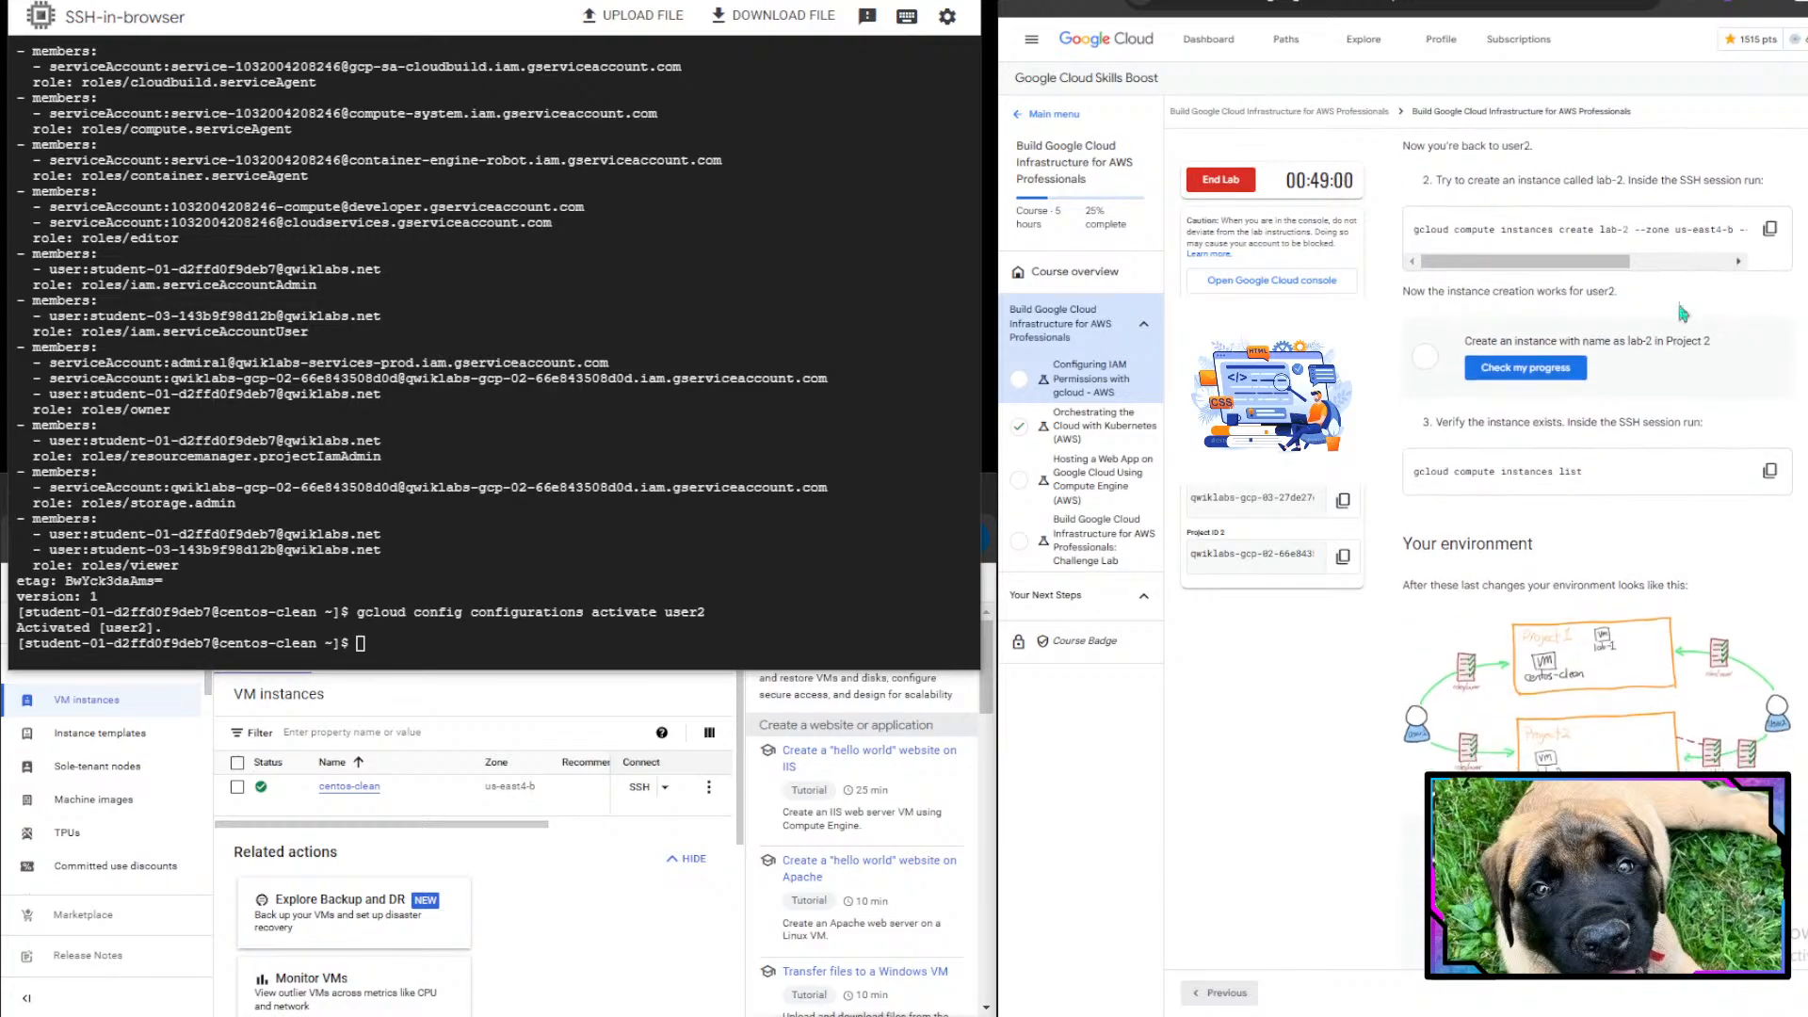
pyautogui.moveTo(1594, 265)
pyautogui.mouseDown()
pyautogui.moveTo(1702, 265)
pyautogui.moveTo(1603, 265)
pyautogui.mouseUp()
pyautogui.click(1769, 228)
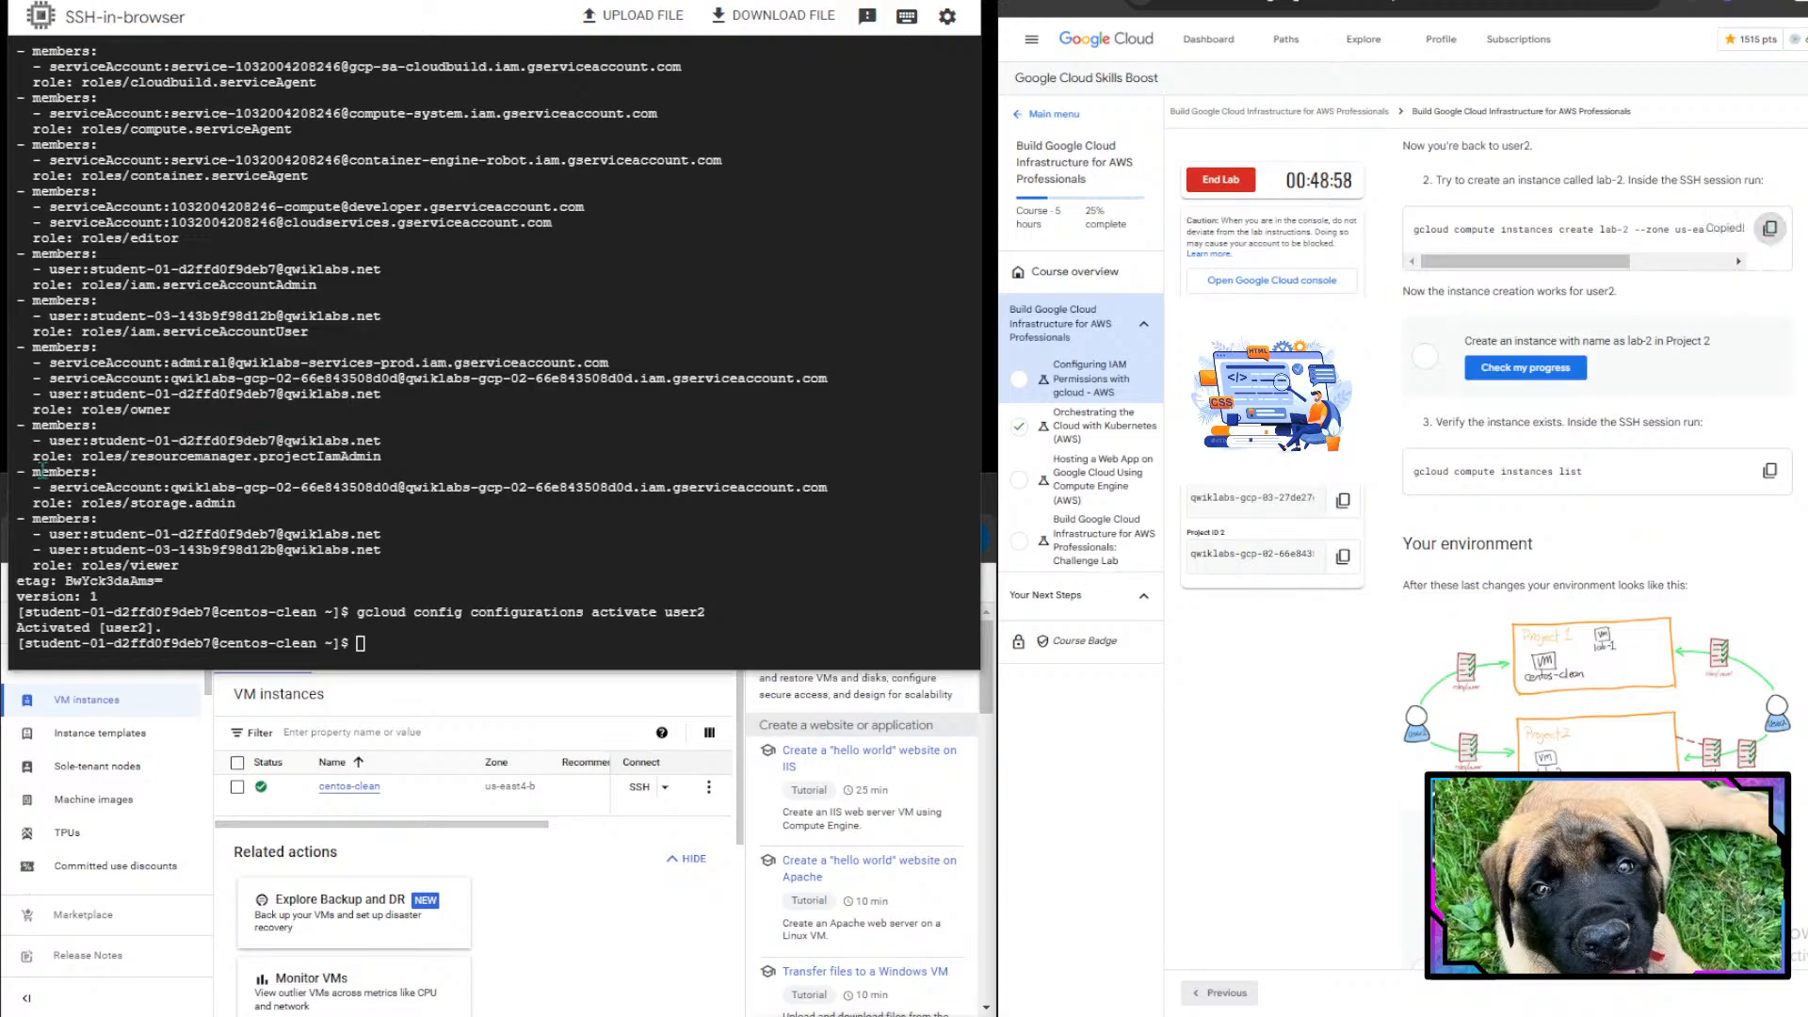
pyautogui.click(812, 346)
pyautogui.hotkey('ctrl', 'v')
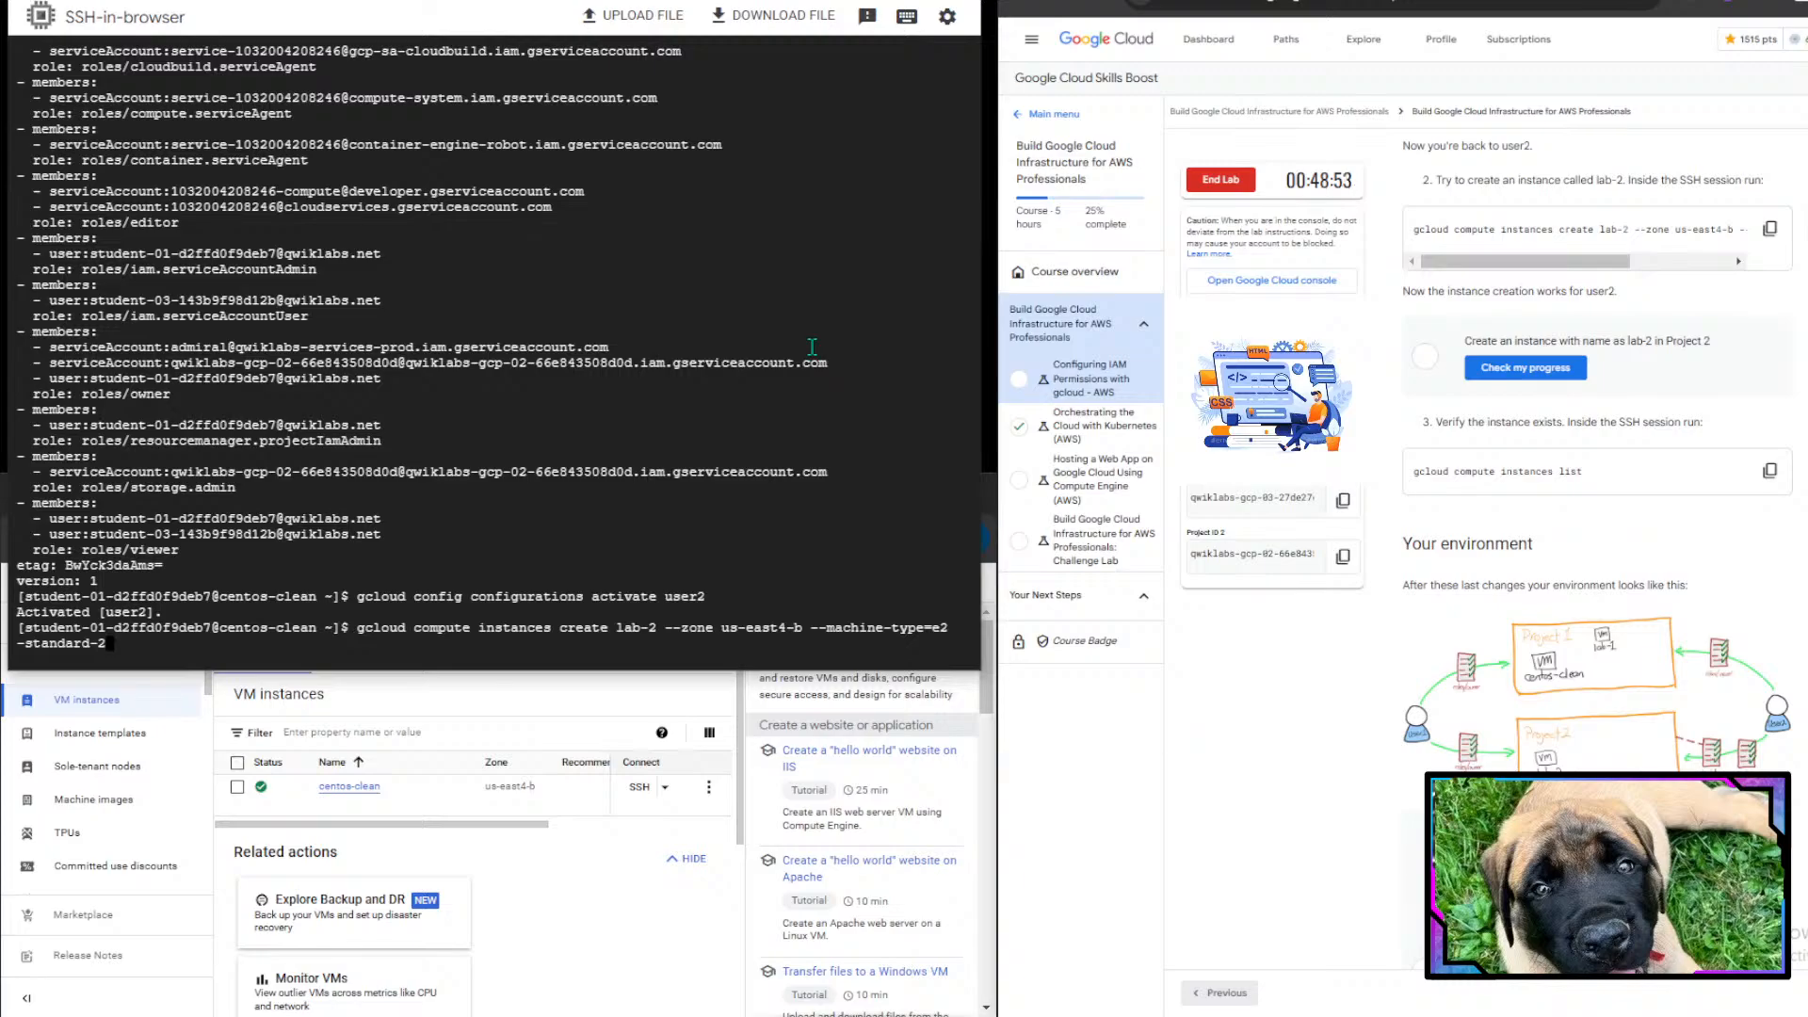
pyautogui.press('Return')
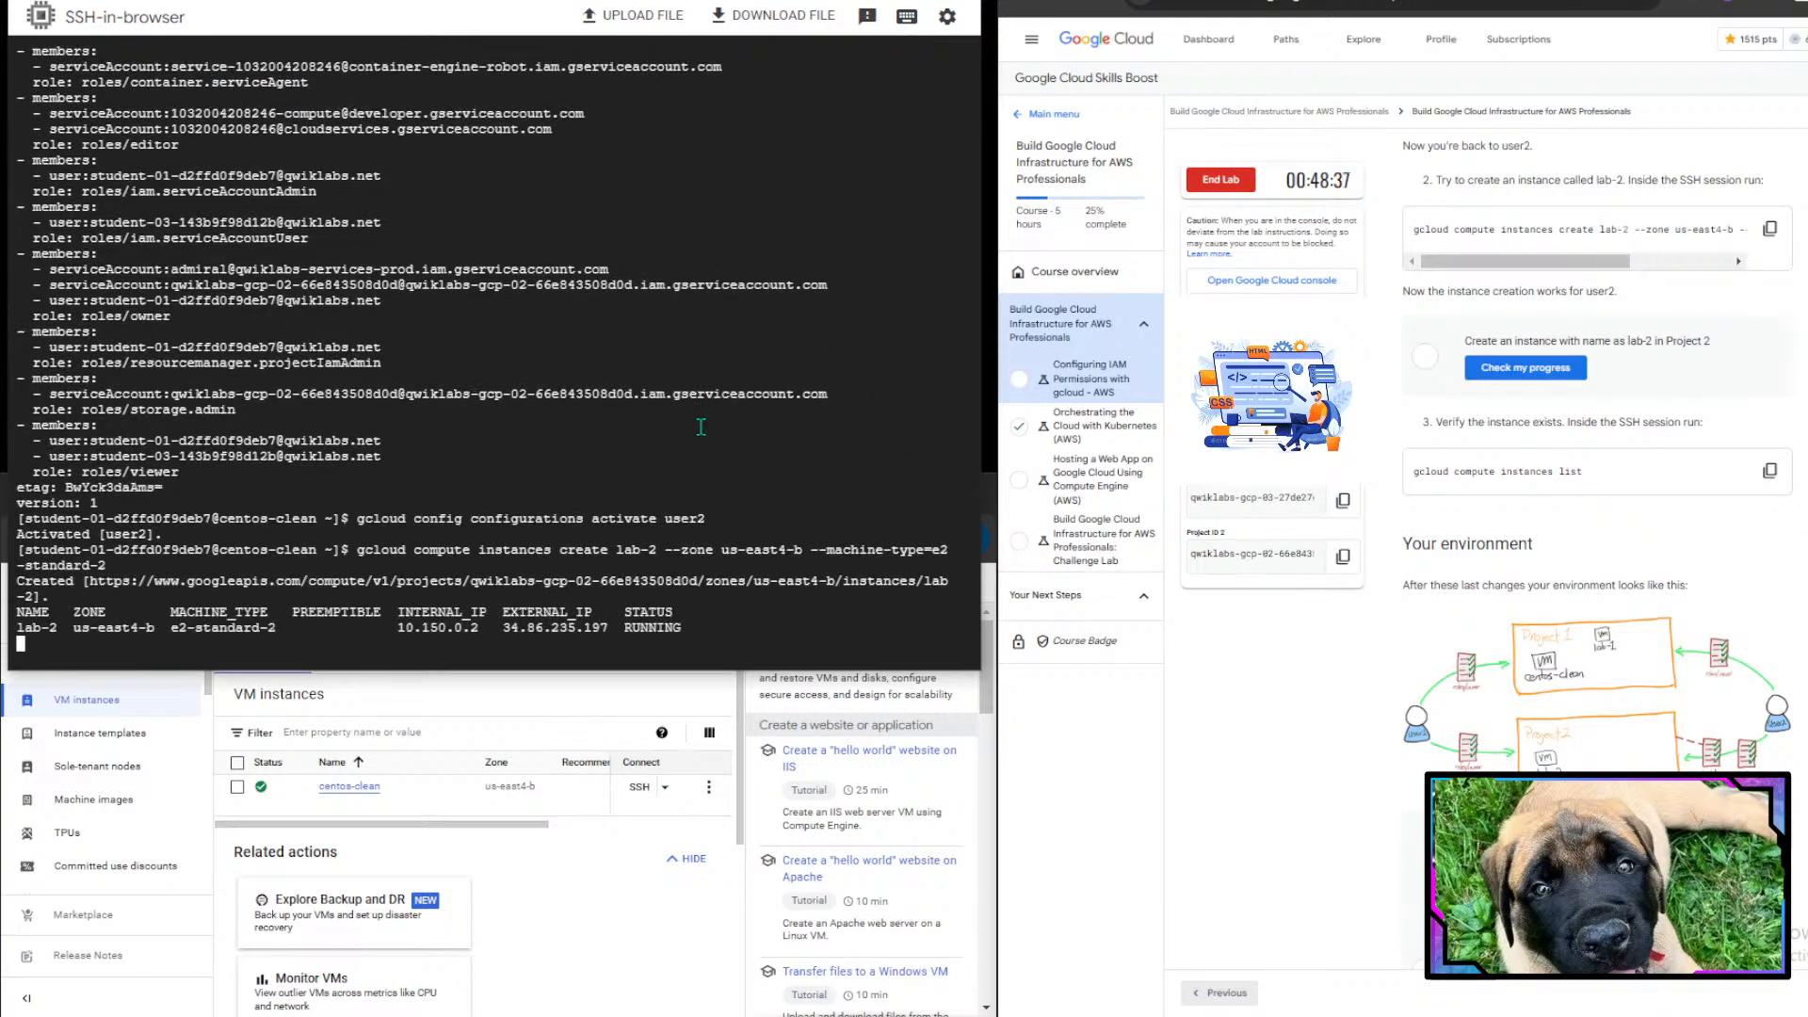
# - Check the lab progress for the lab-2 instance creation in project 2
pyautogui.moveTo(38, 619); pyautogui.dragTo(781, 629)
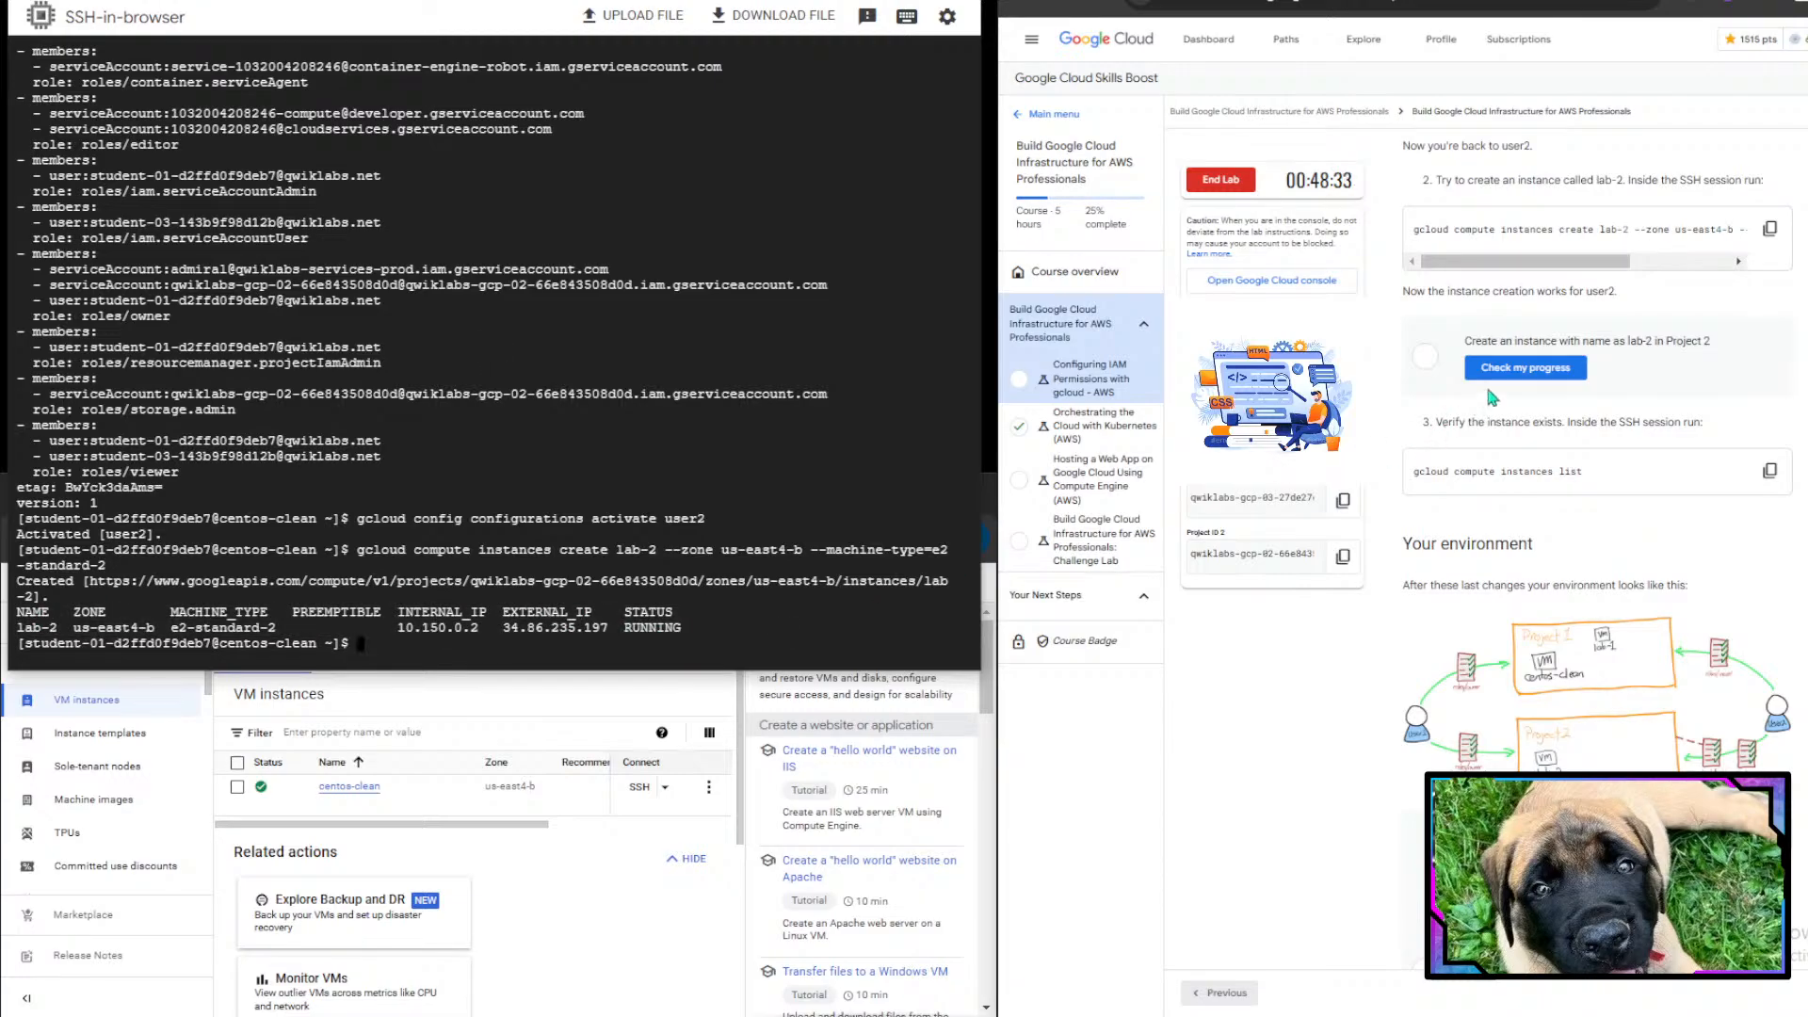
pyautogui.click(1560, 377)
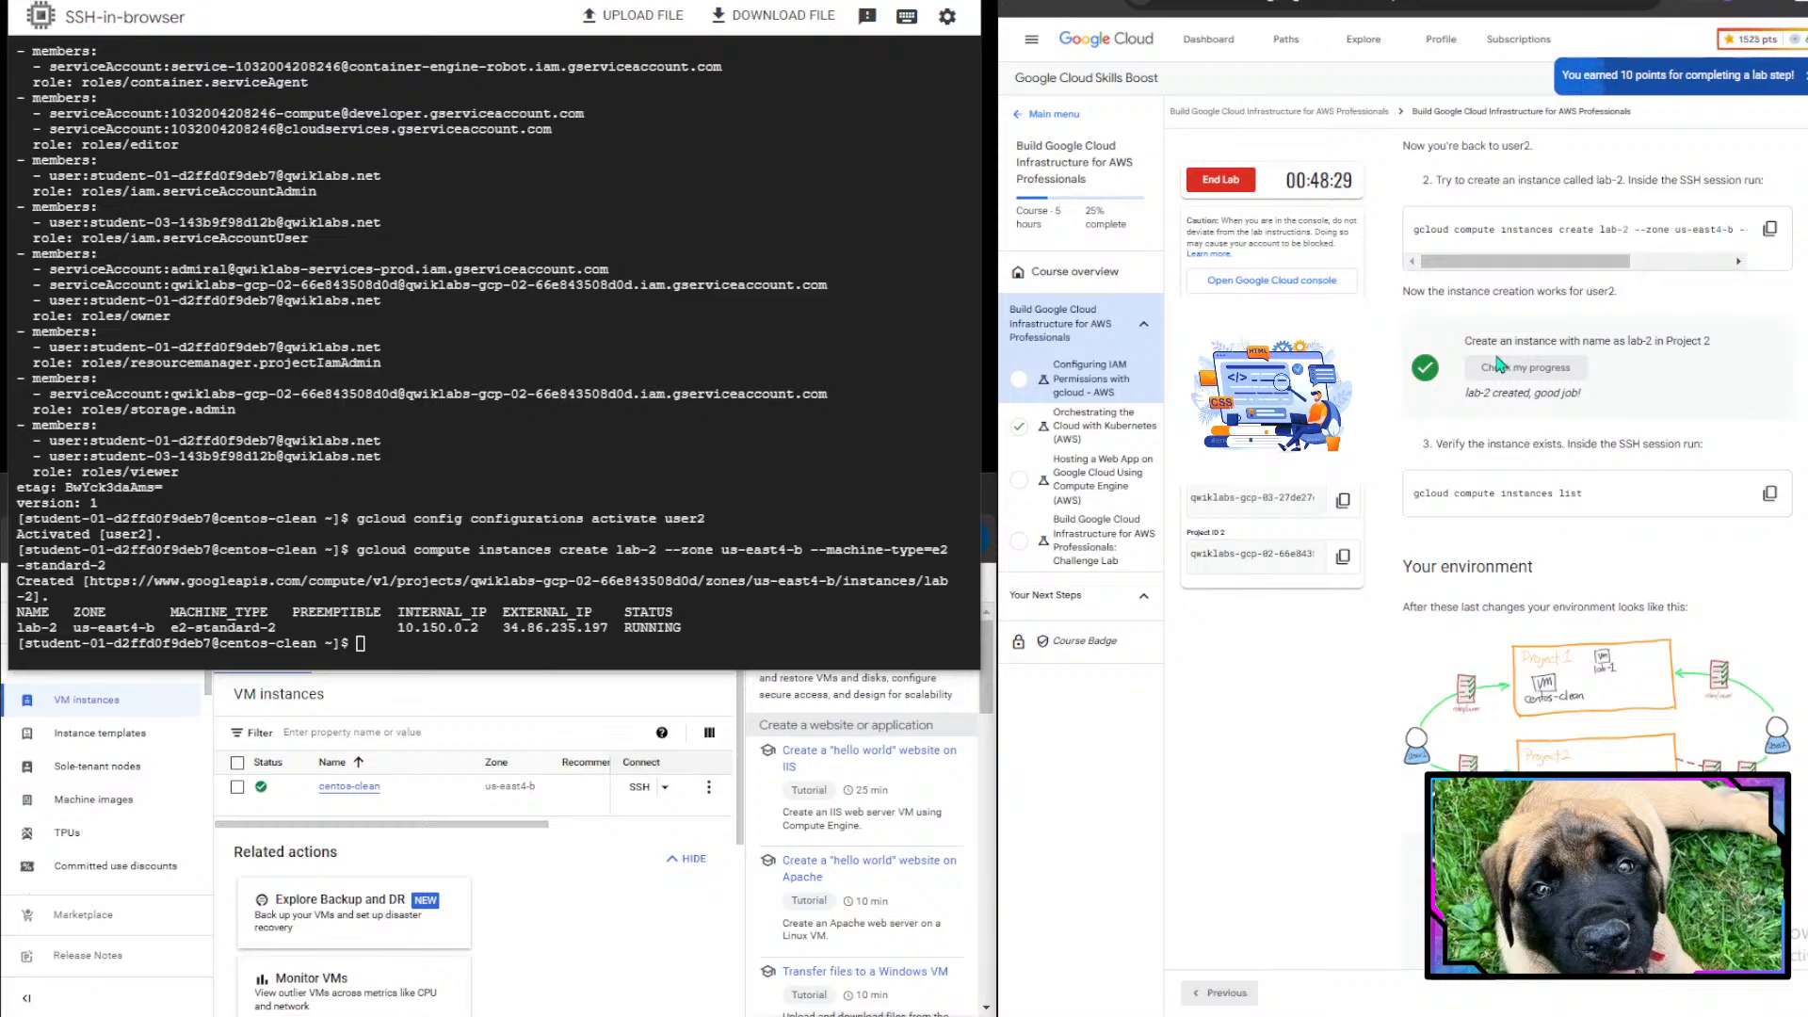
# - Verify the instance exists by running gcloud compute instances list in the SSH session
pyautogui.scroll(-1, 1552, 558)
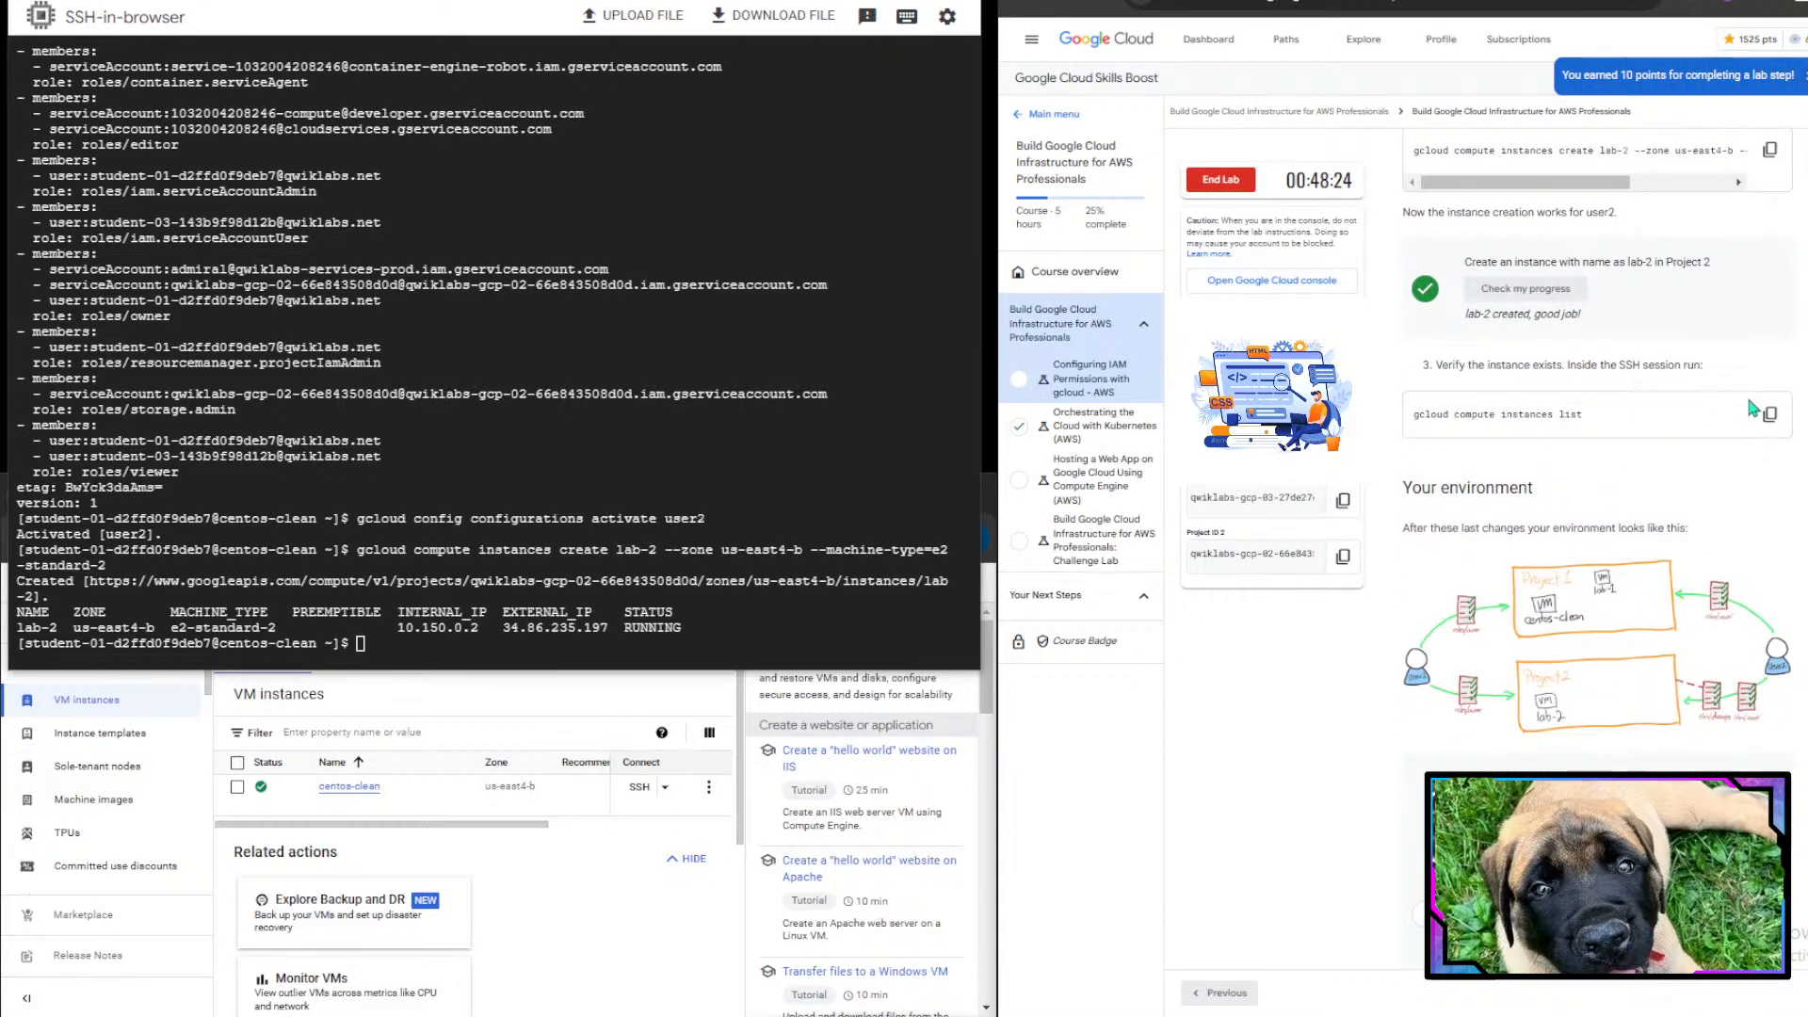
pyautogui.click(1768, 414)
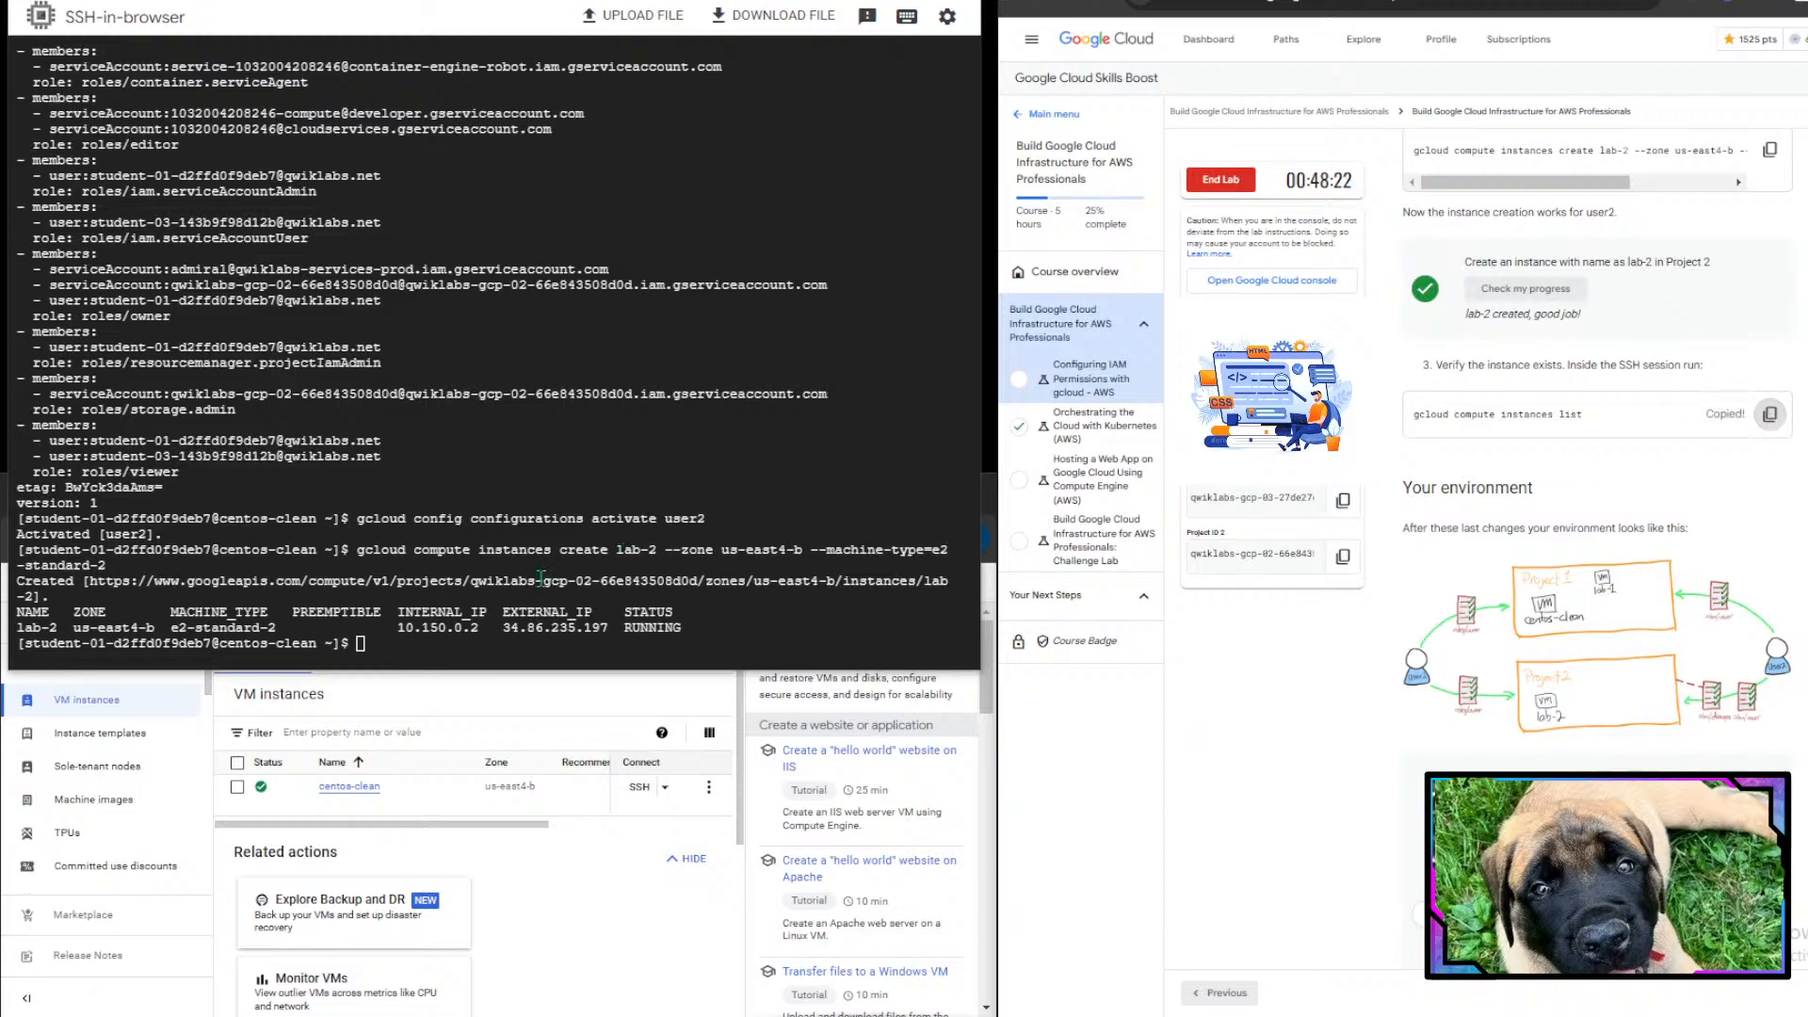
pyautogui.rightClick(448, 605)
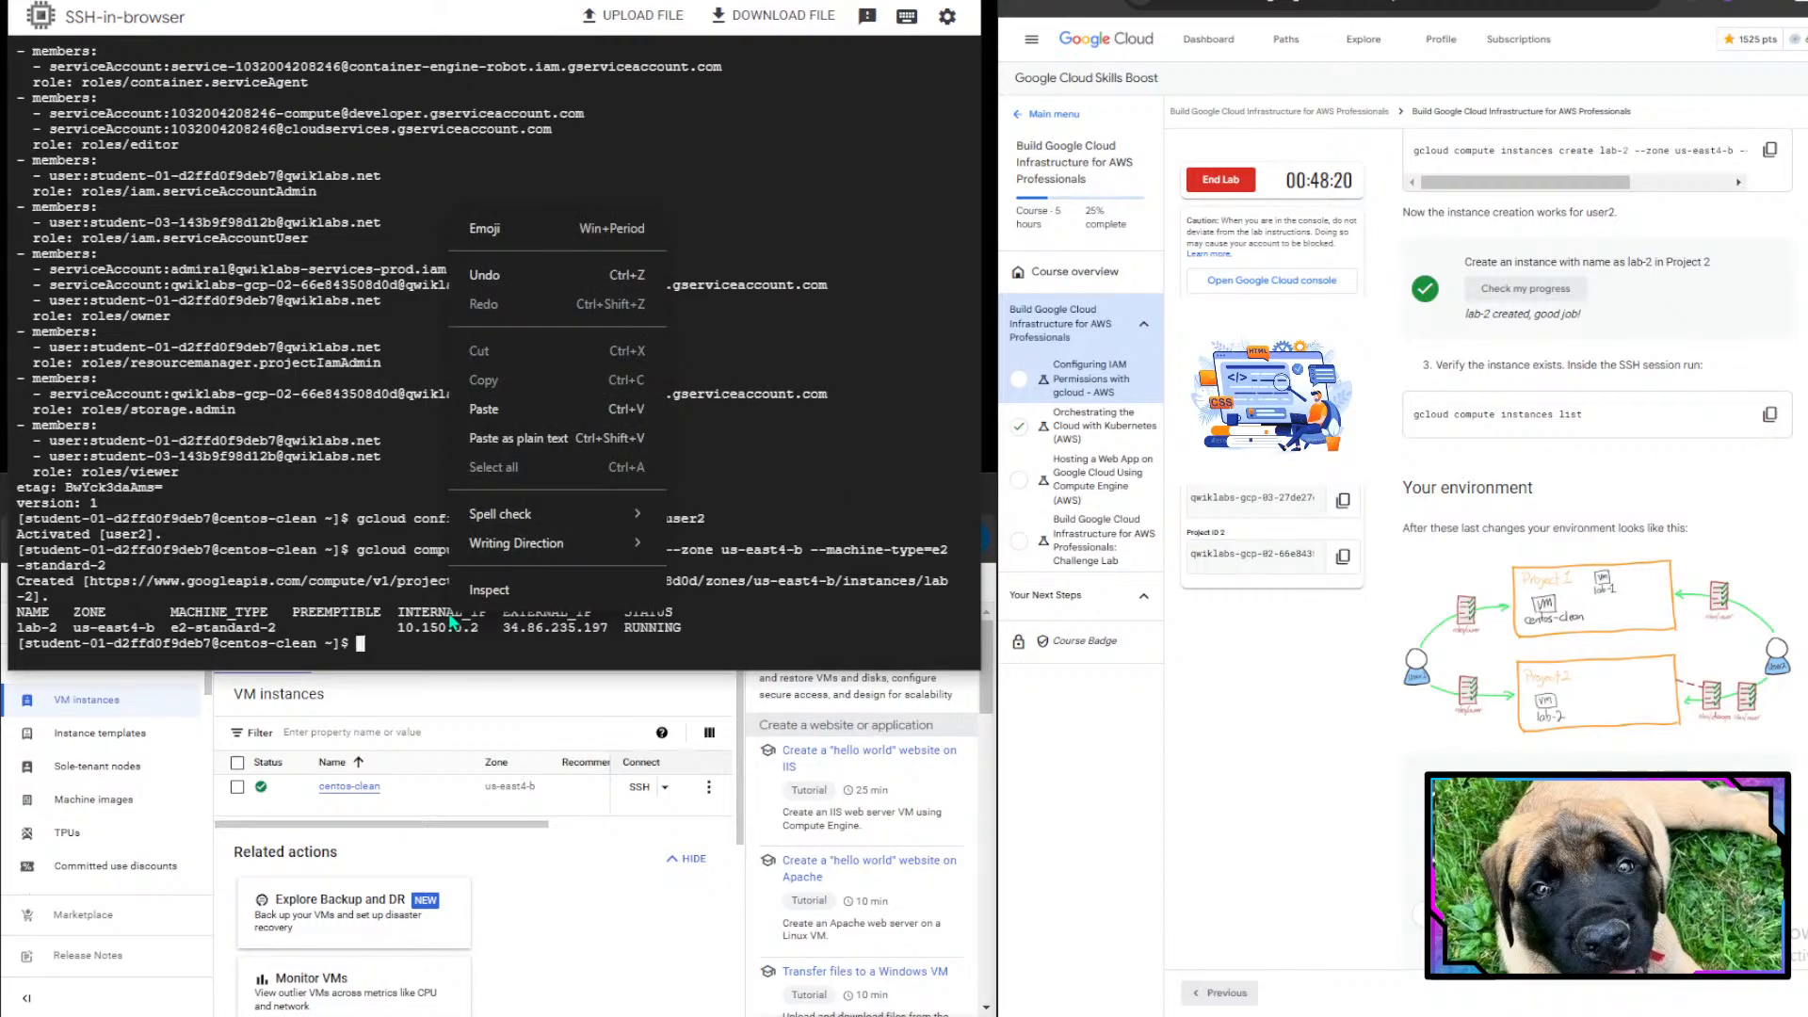
pyautogui.click(320, 656)
pyautogui.hotkey('ctrl', 'v')
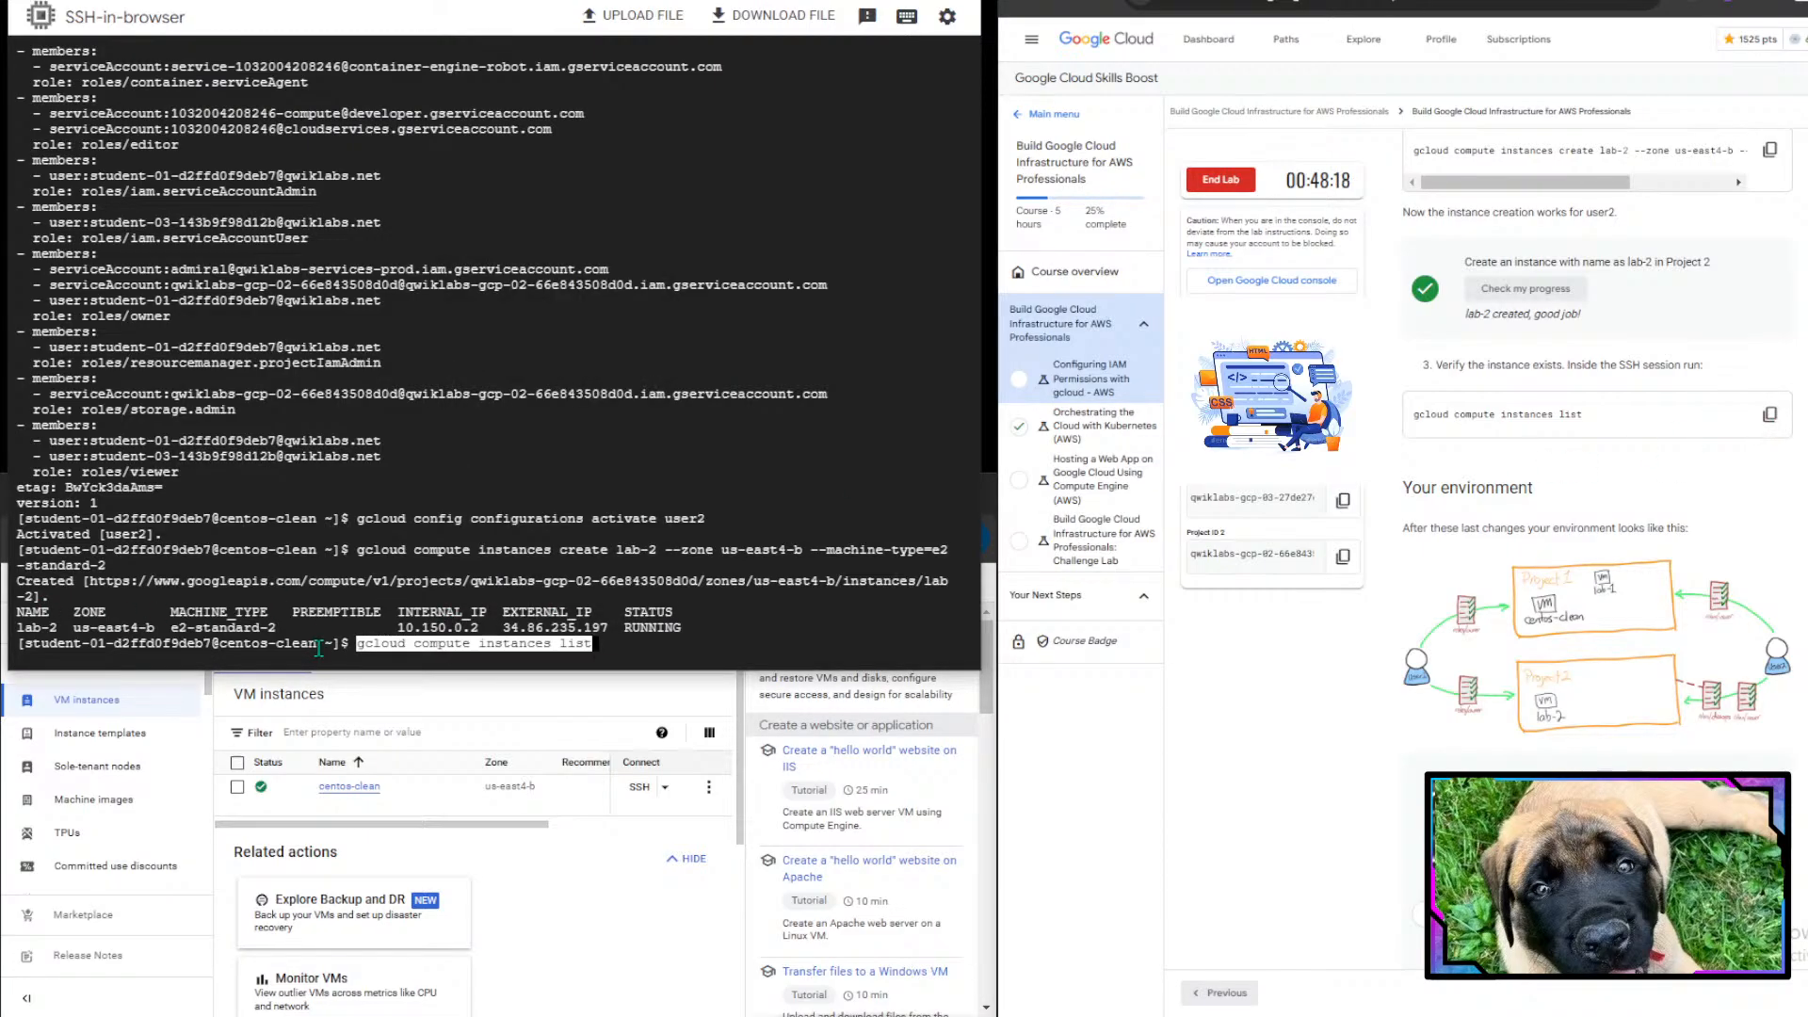
pyautogui.press('Return')
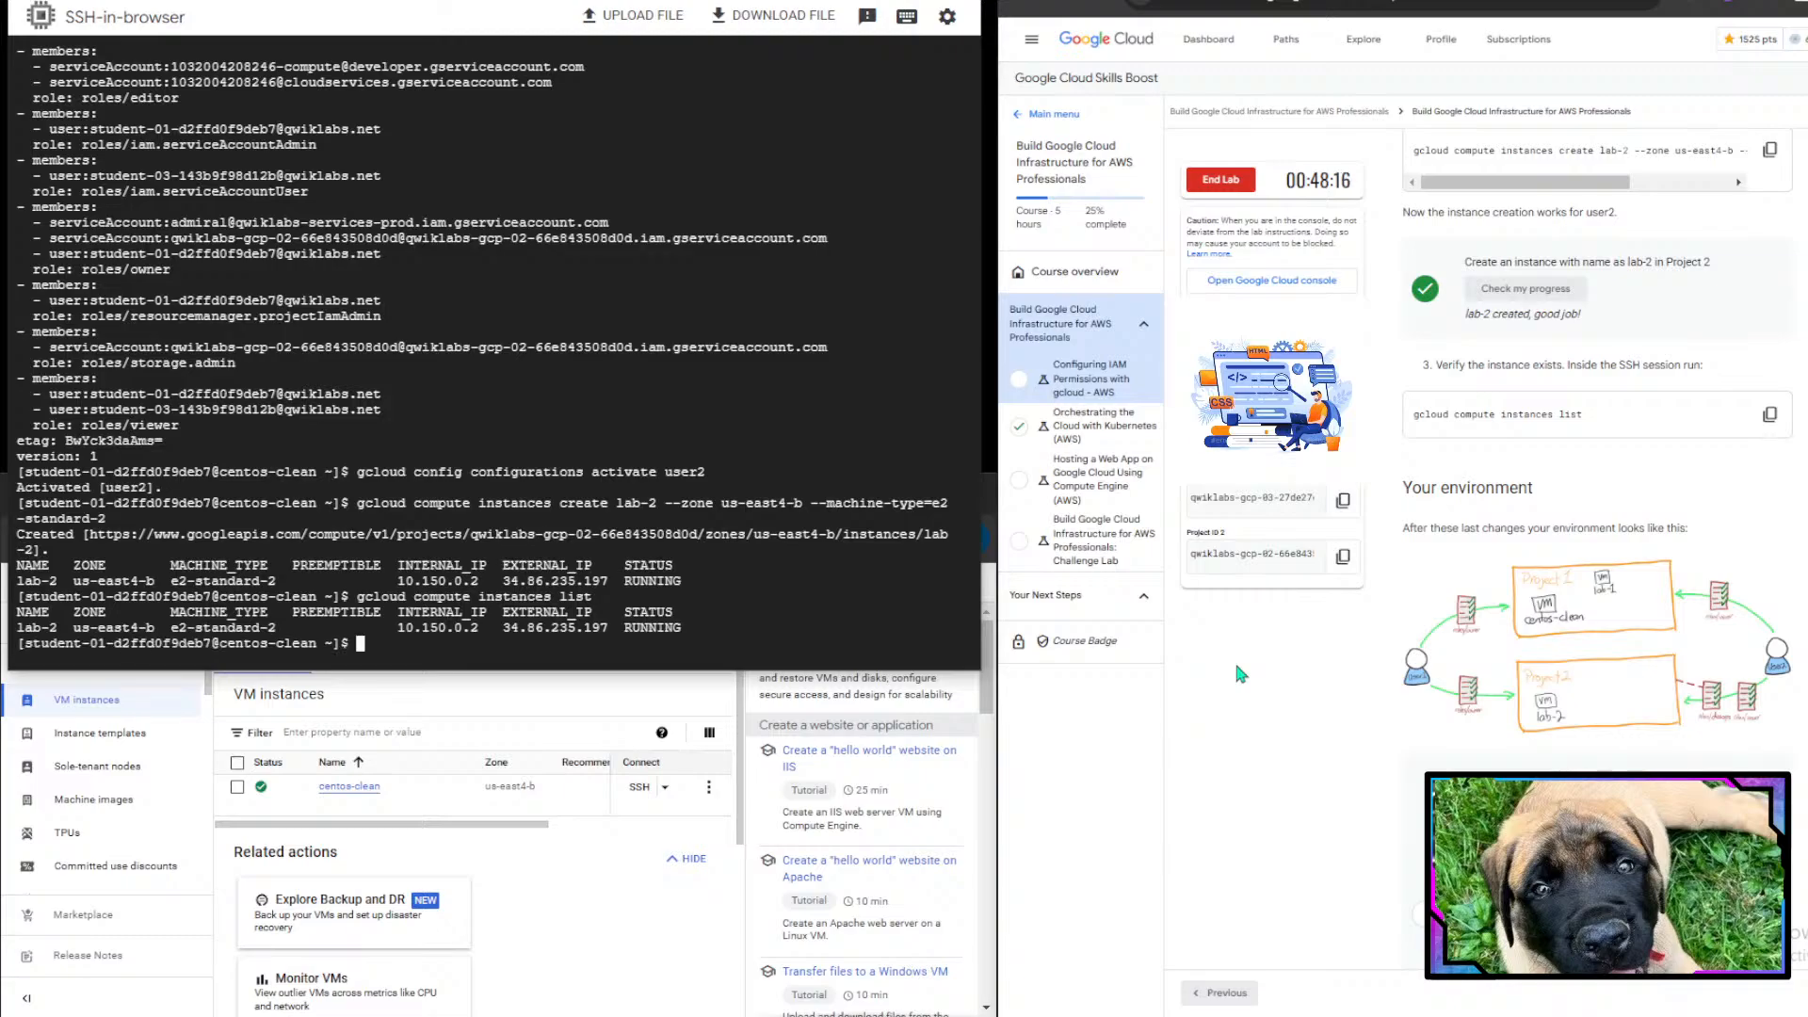
# - Review the environment diagram and the quiz question about binding an IAM role to a project
pyautogui.moveTo(33, 585); pyautogui.dragTo(252, 573)
pyautogui.click(253, 573)
pyautogui.scroll(-2, 1488, 528)
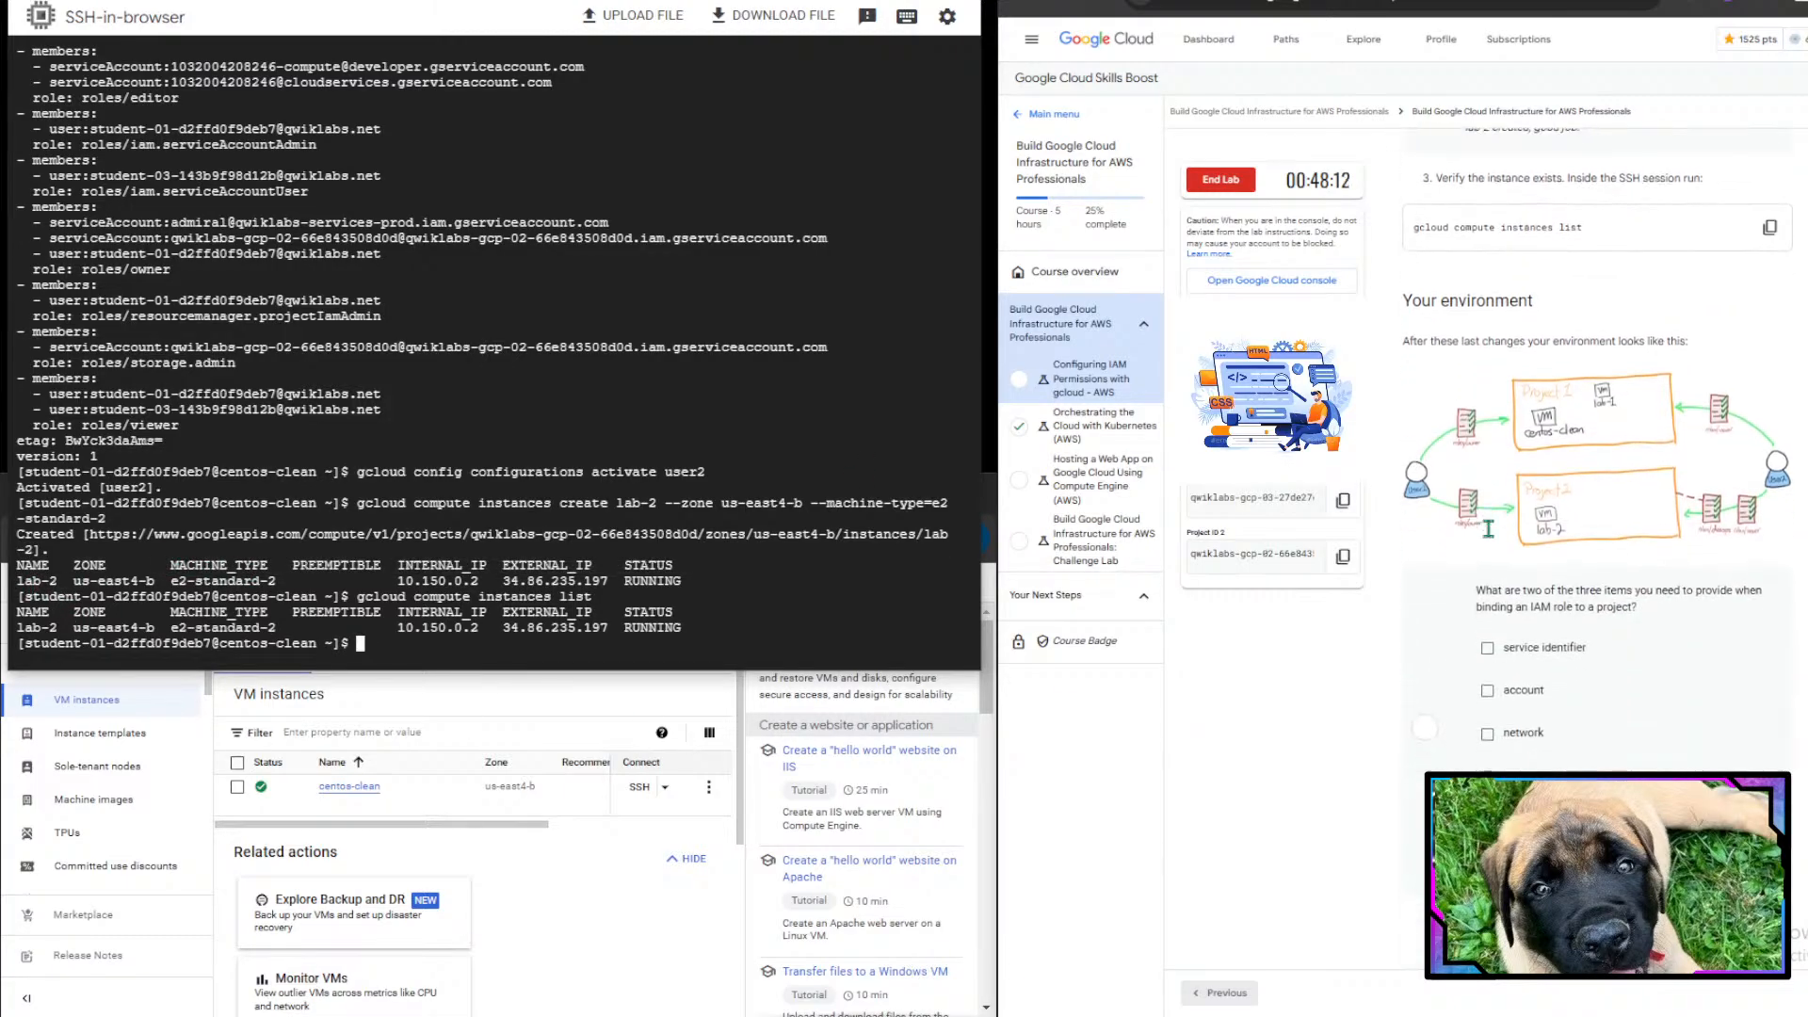
pyautogui.scroll(-1, 1488, 528)
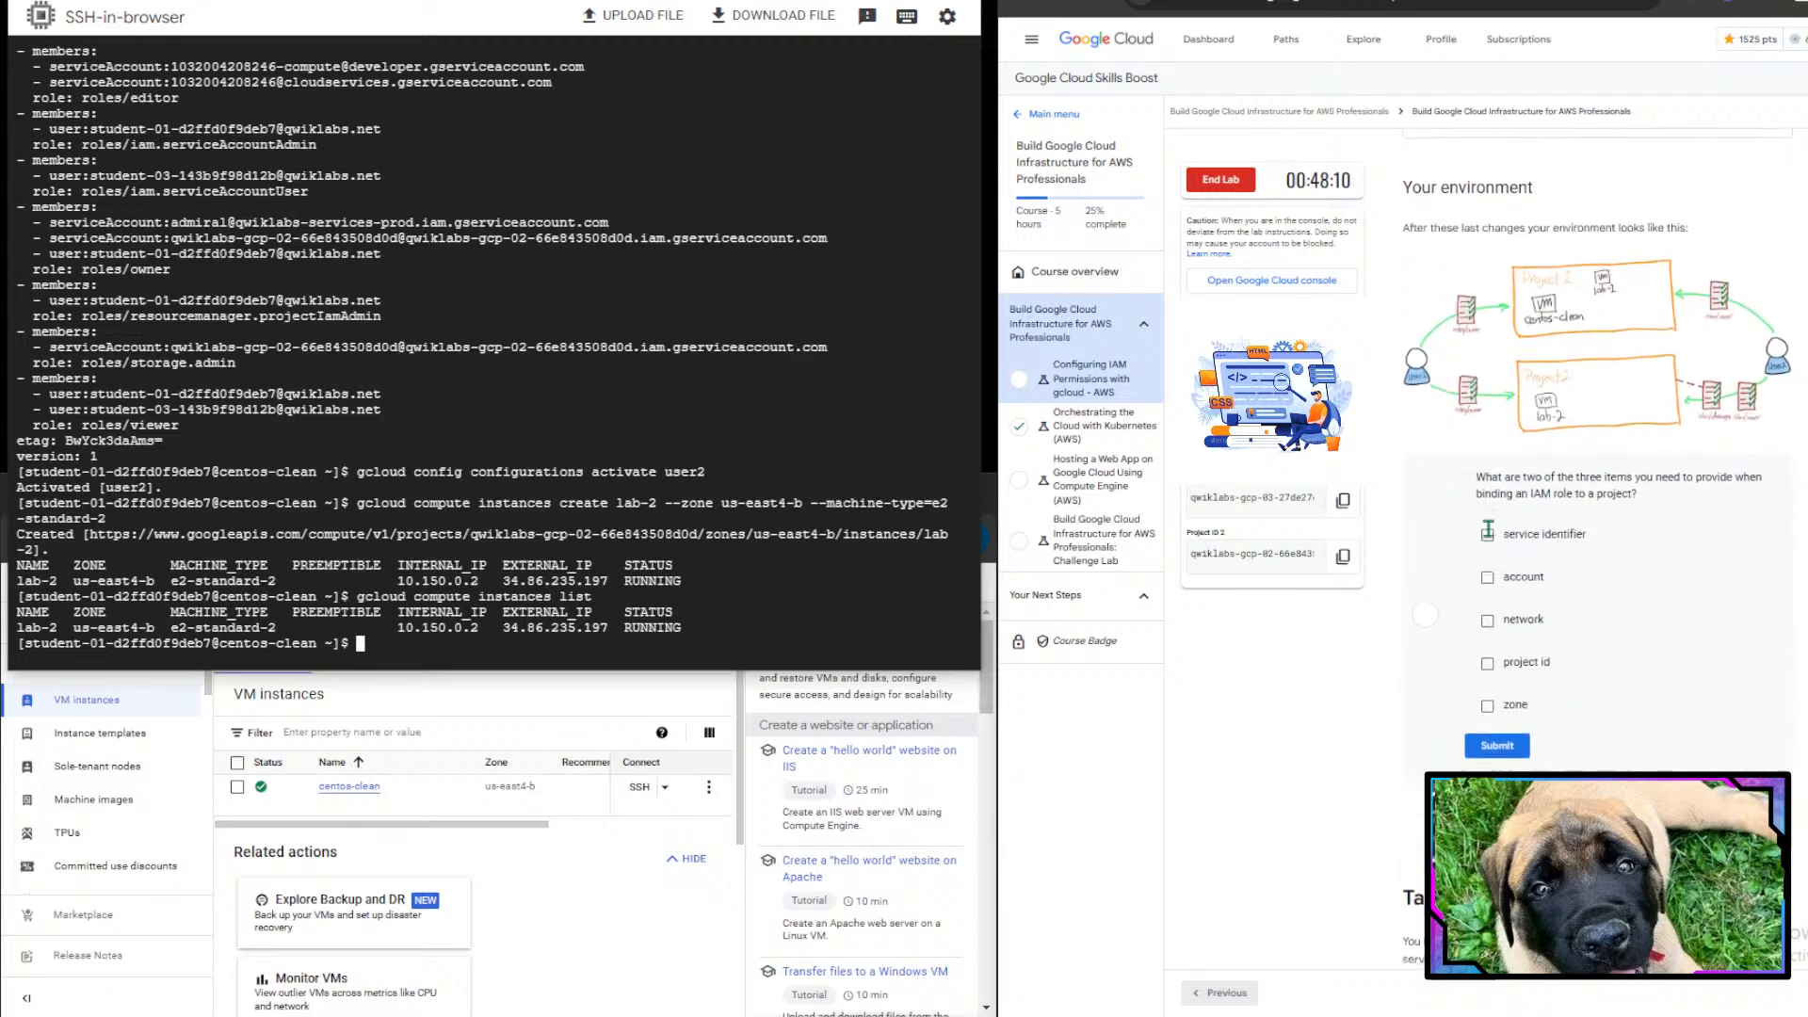
pyautogui.moveTo(1401, 186); pyautogui.dragTo(1651, 252)
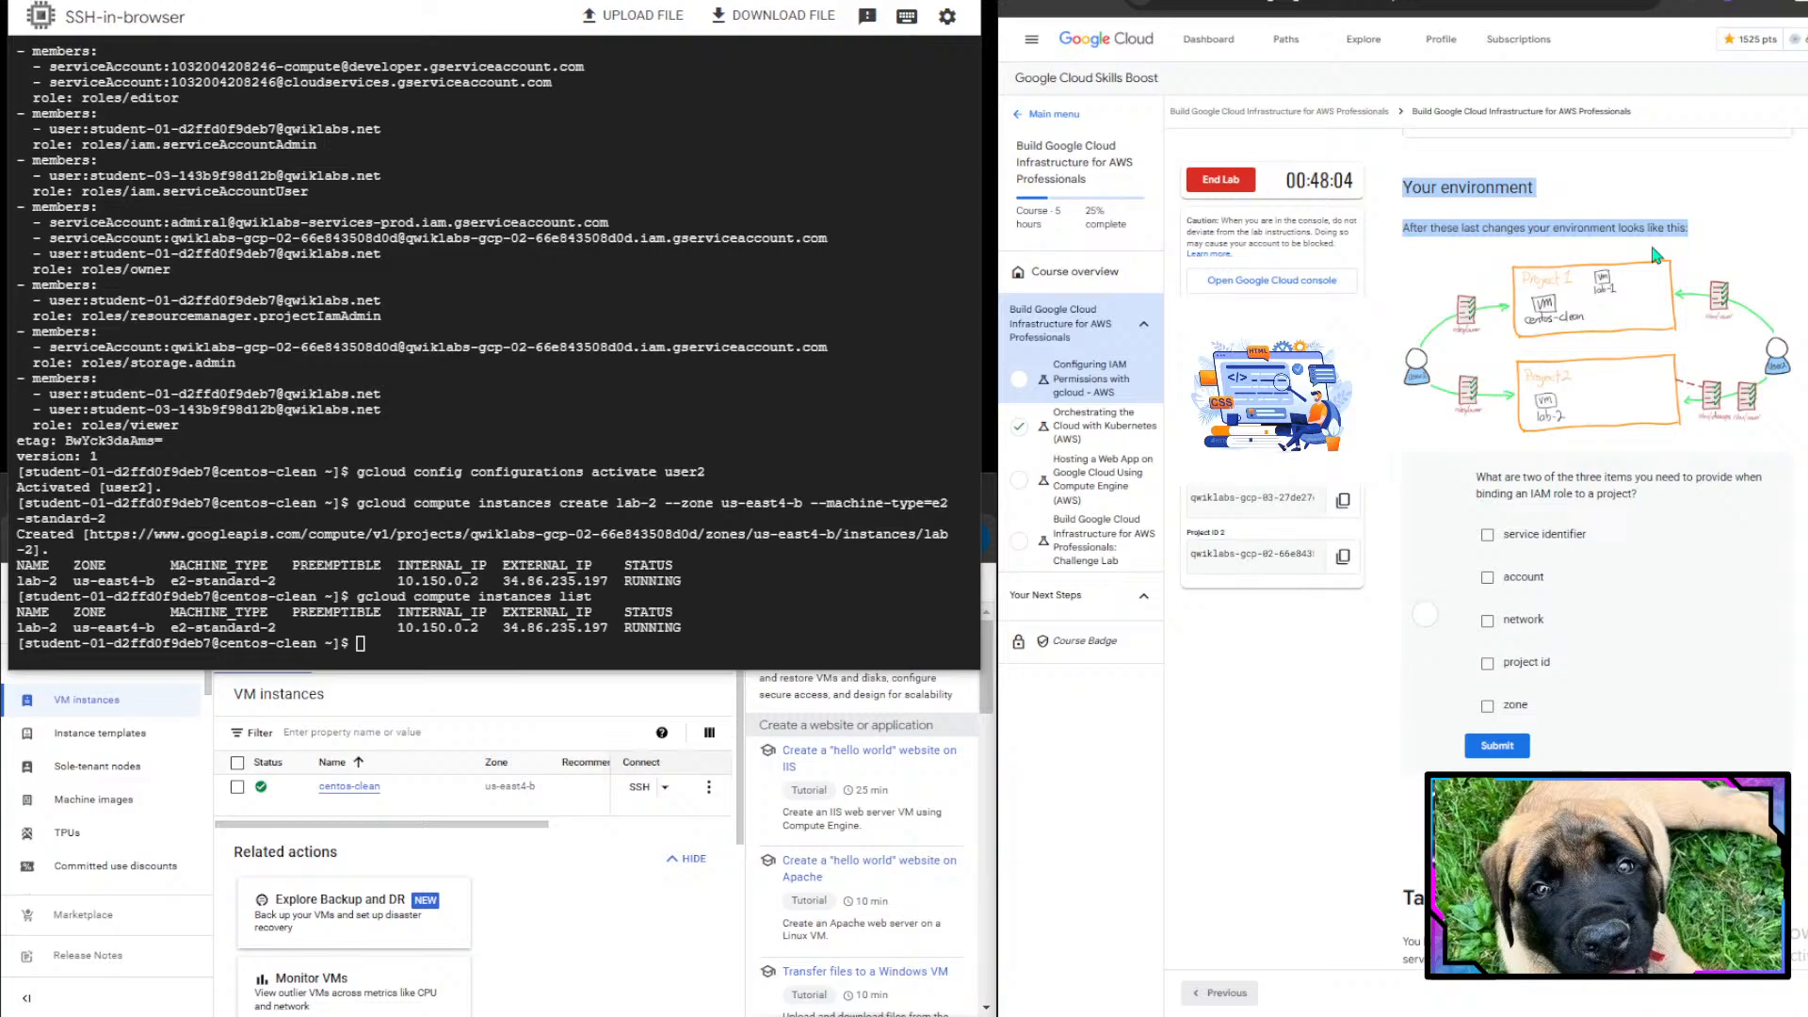
pyautogui.click(1710, 223)
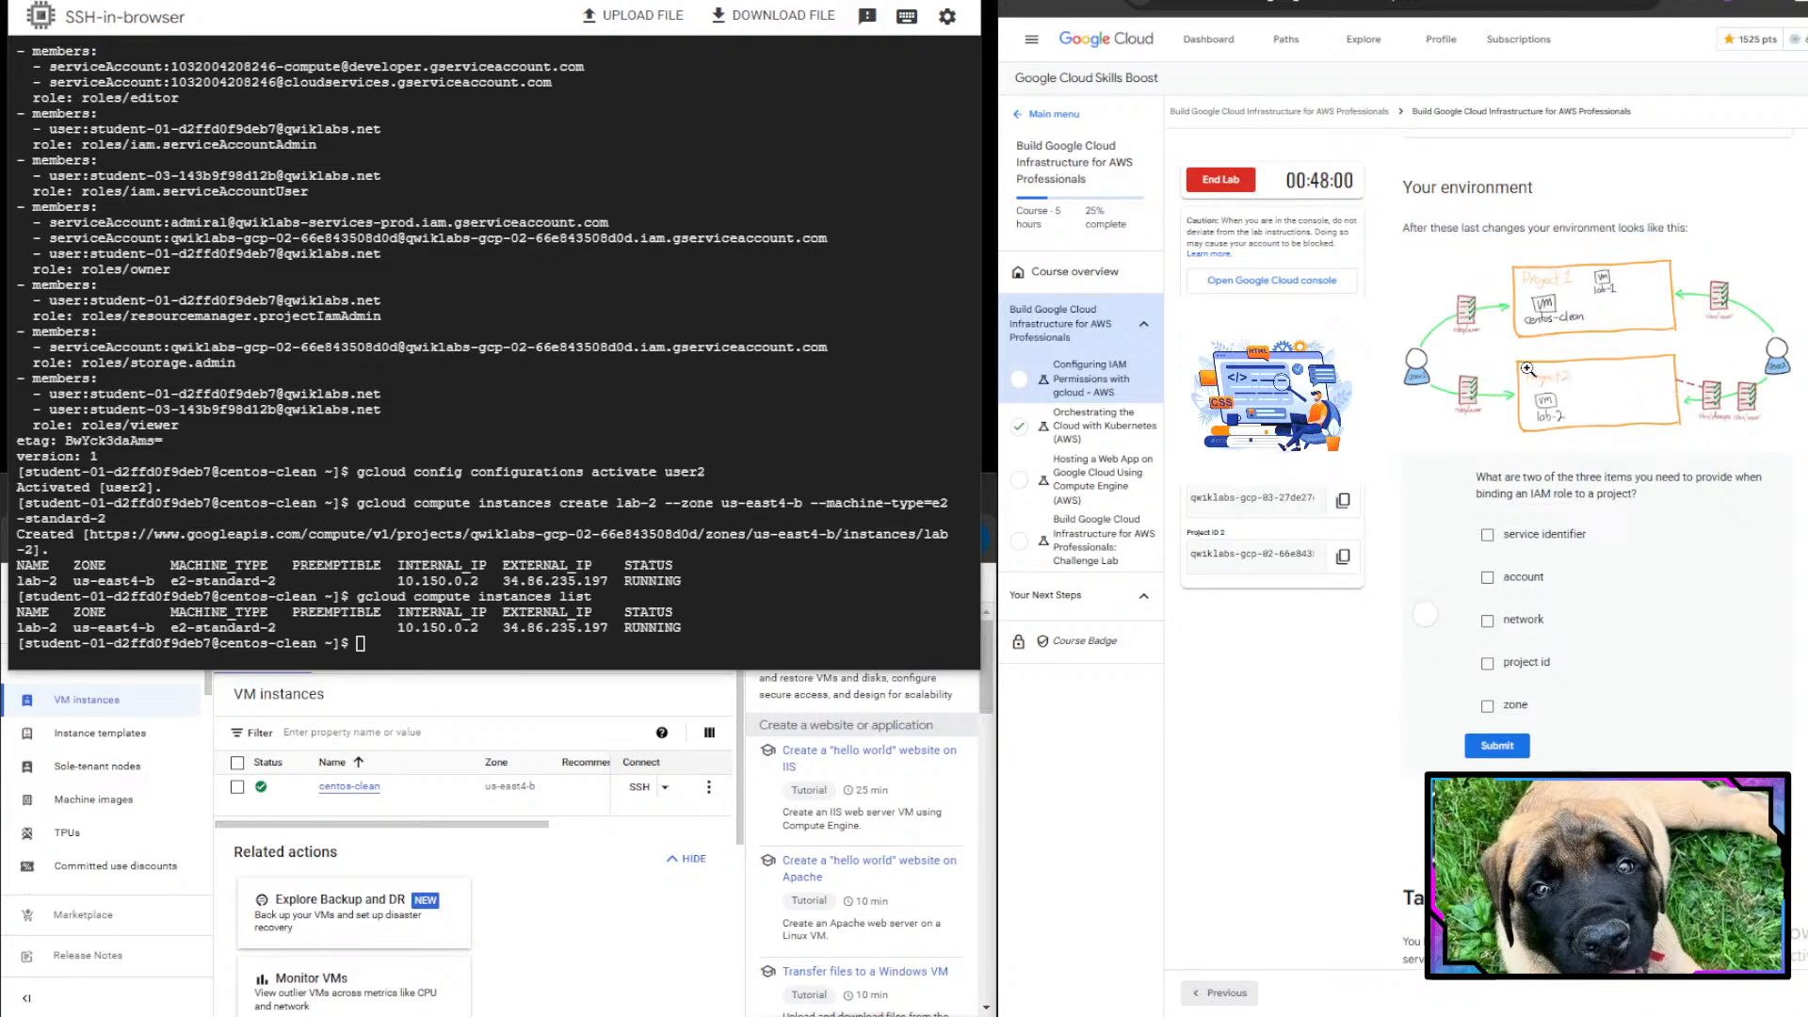
pyautogui.scroll(5, 1732, 381)
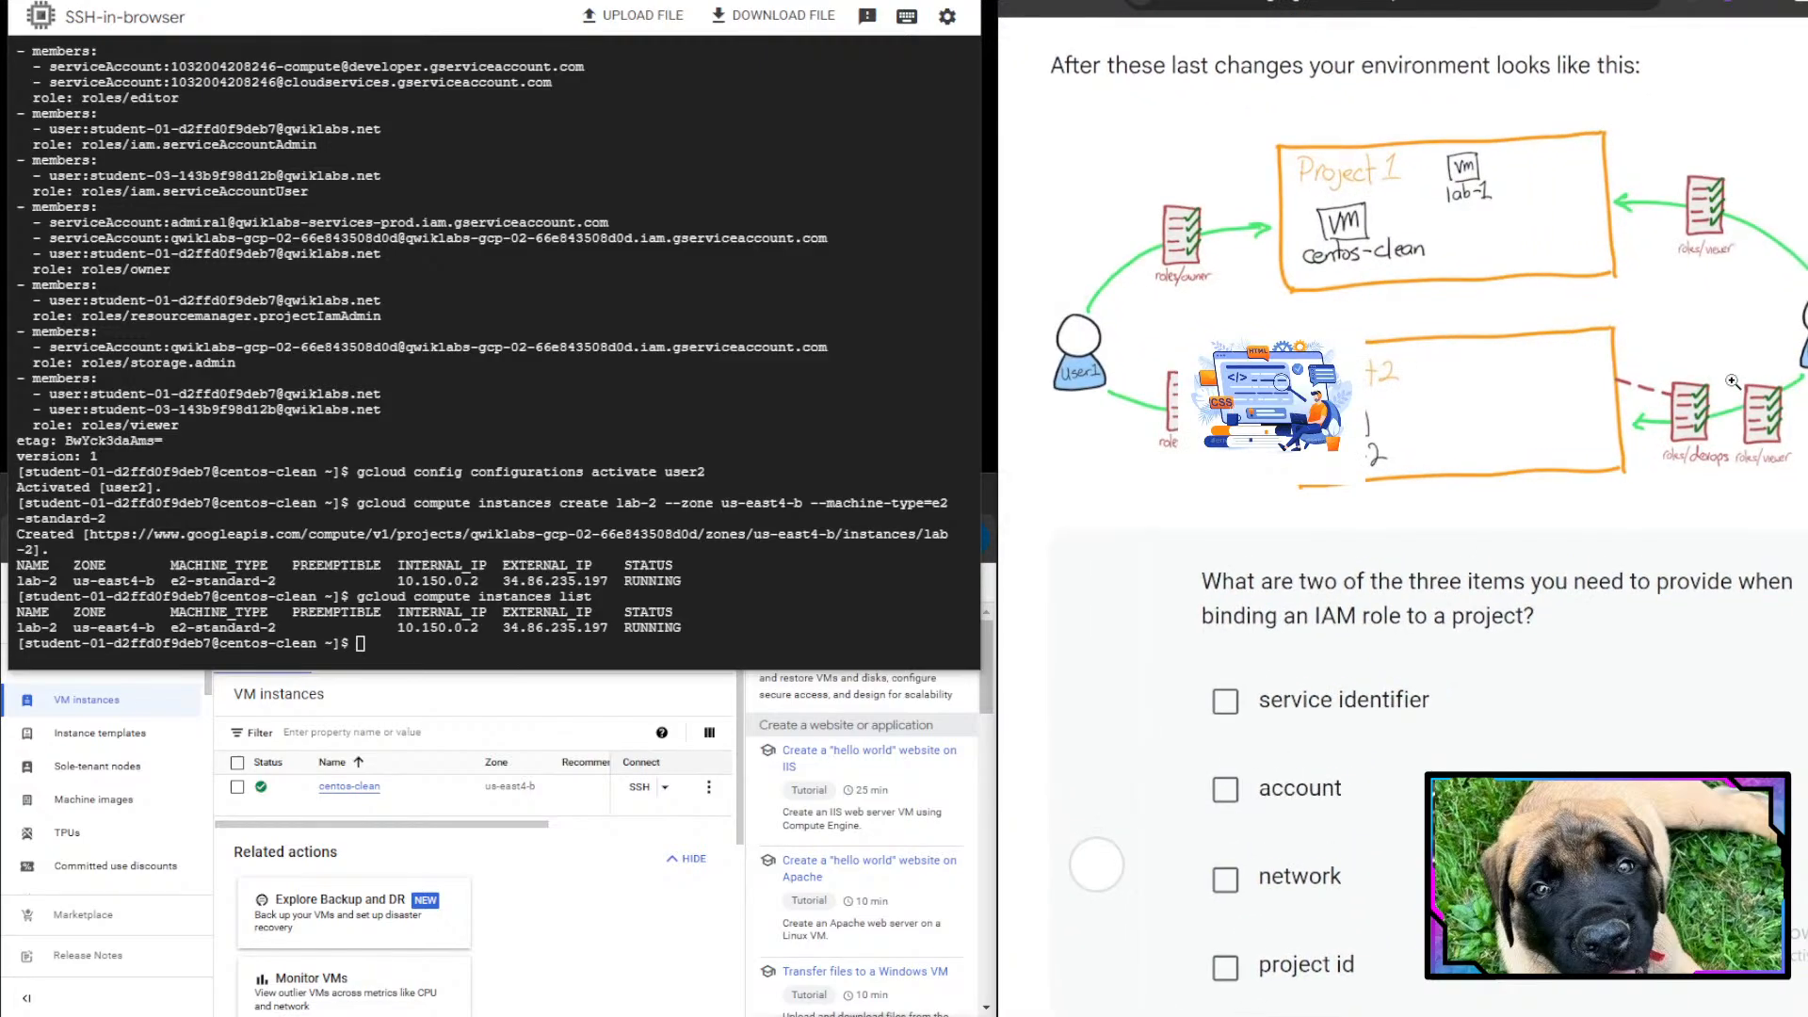
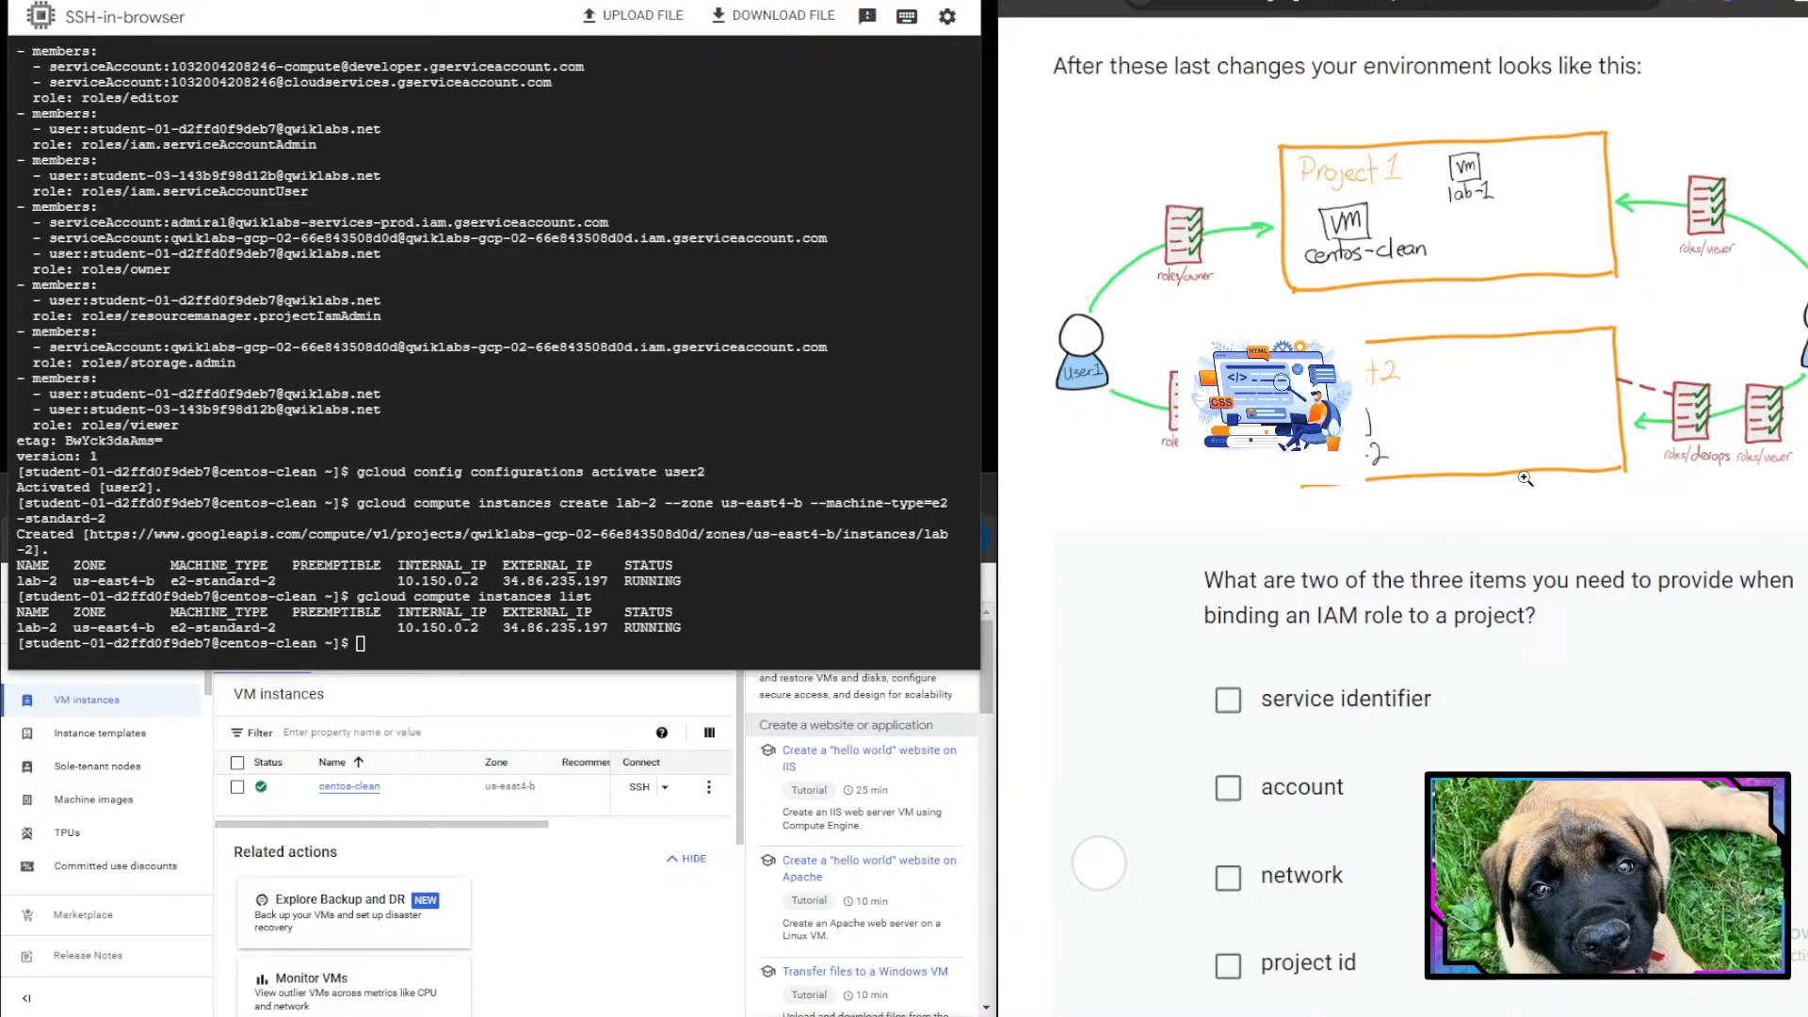
# - Answer the quiz on binding an IAM role by selecting account and project id, then submit
pyautogui.scroll(-5, 1526, 478)
pyautogui.scroll(-2, 1526, 479)
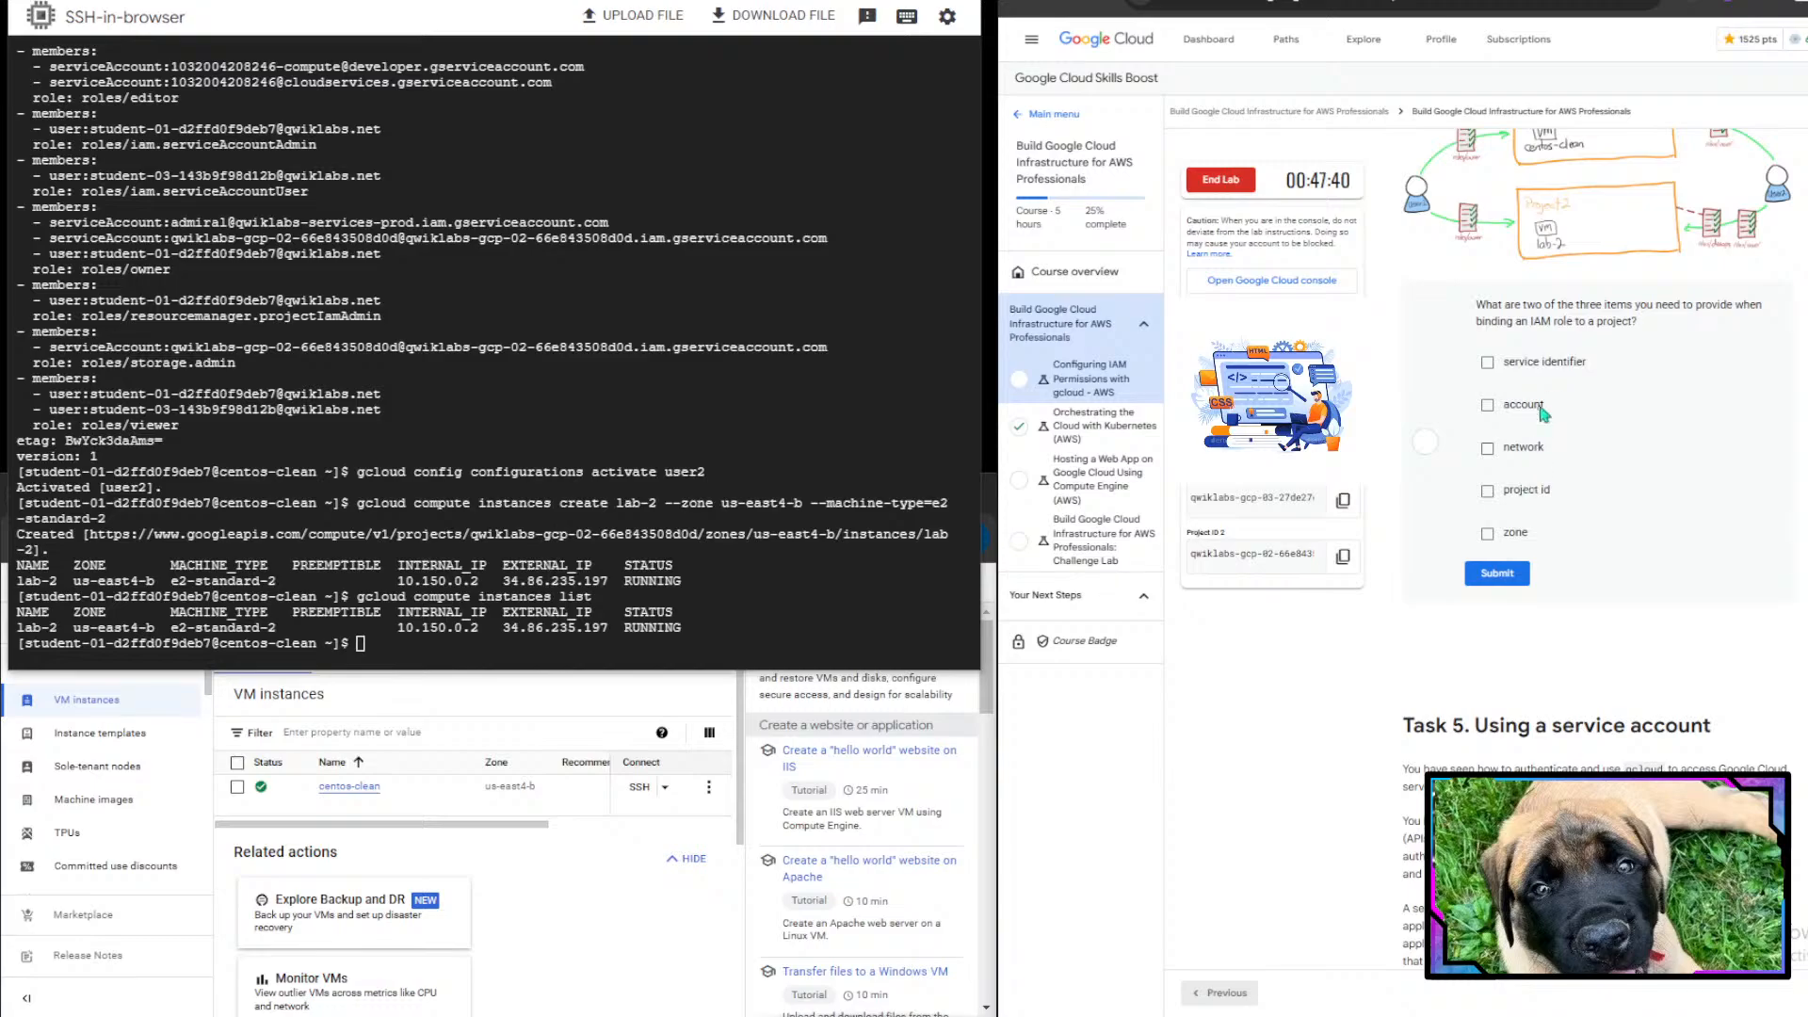
pyautogui.scroll(1, 1561, 376)
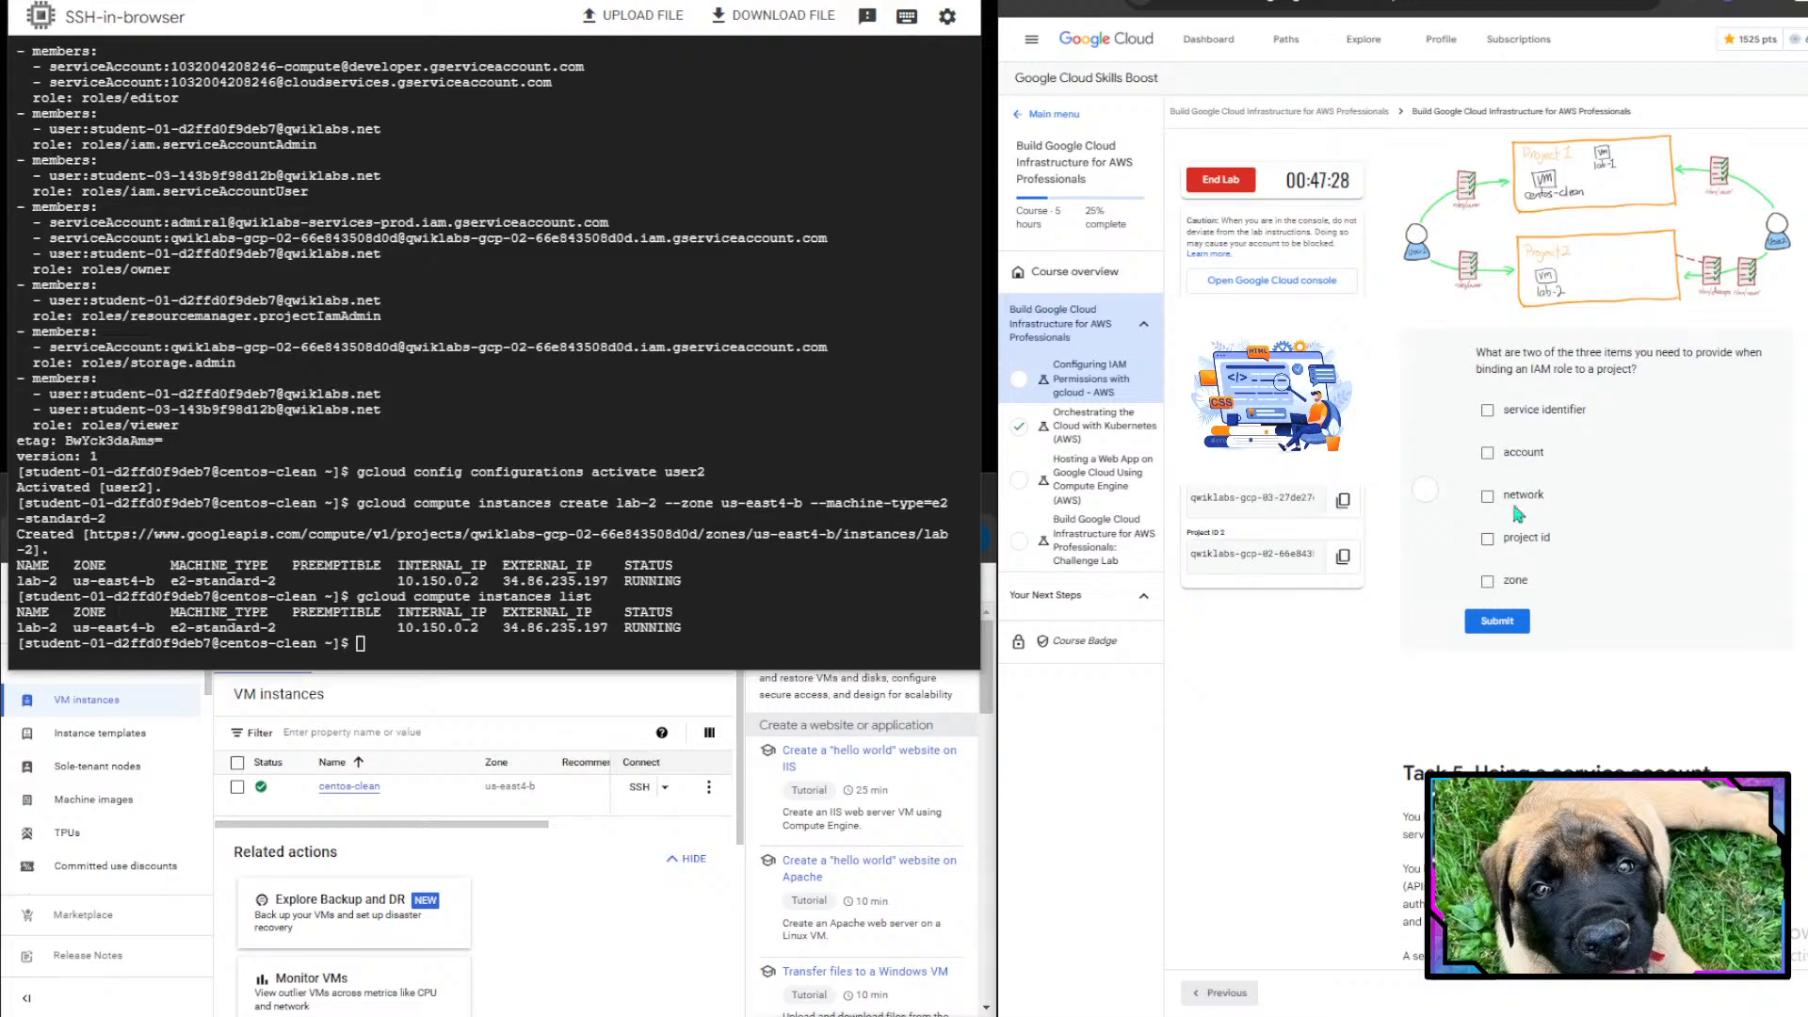
pyautogui.click(1516, 543)
pyautogui.click(1510, 461)
pyautogui.click(1500, 624)
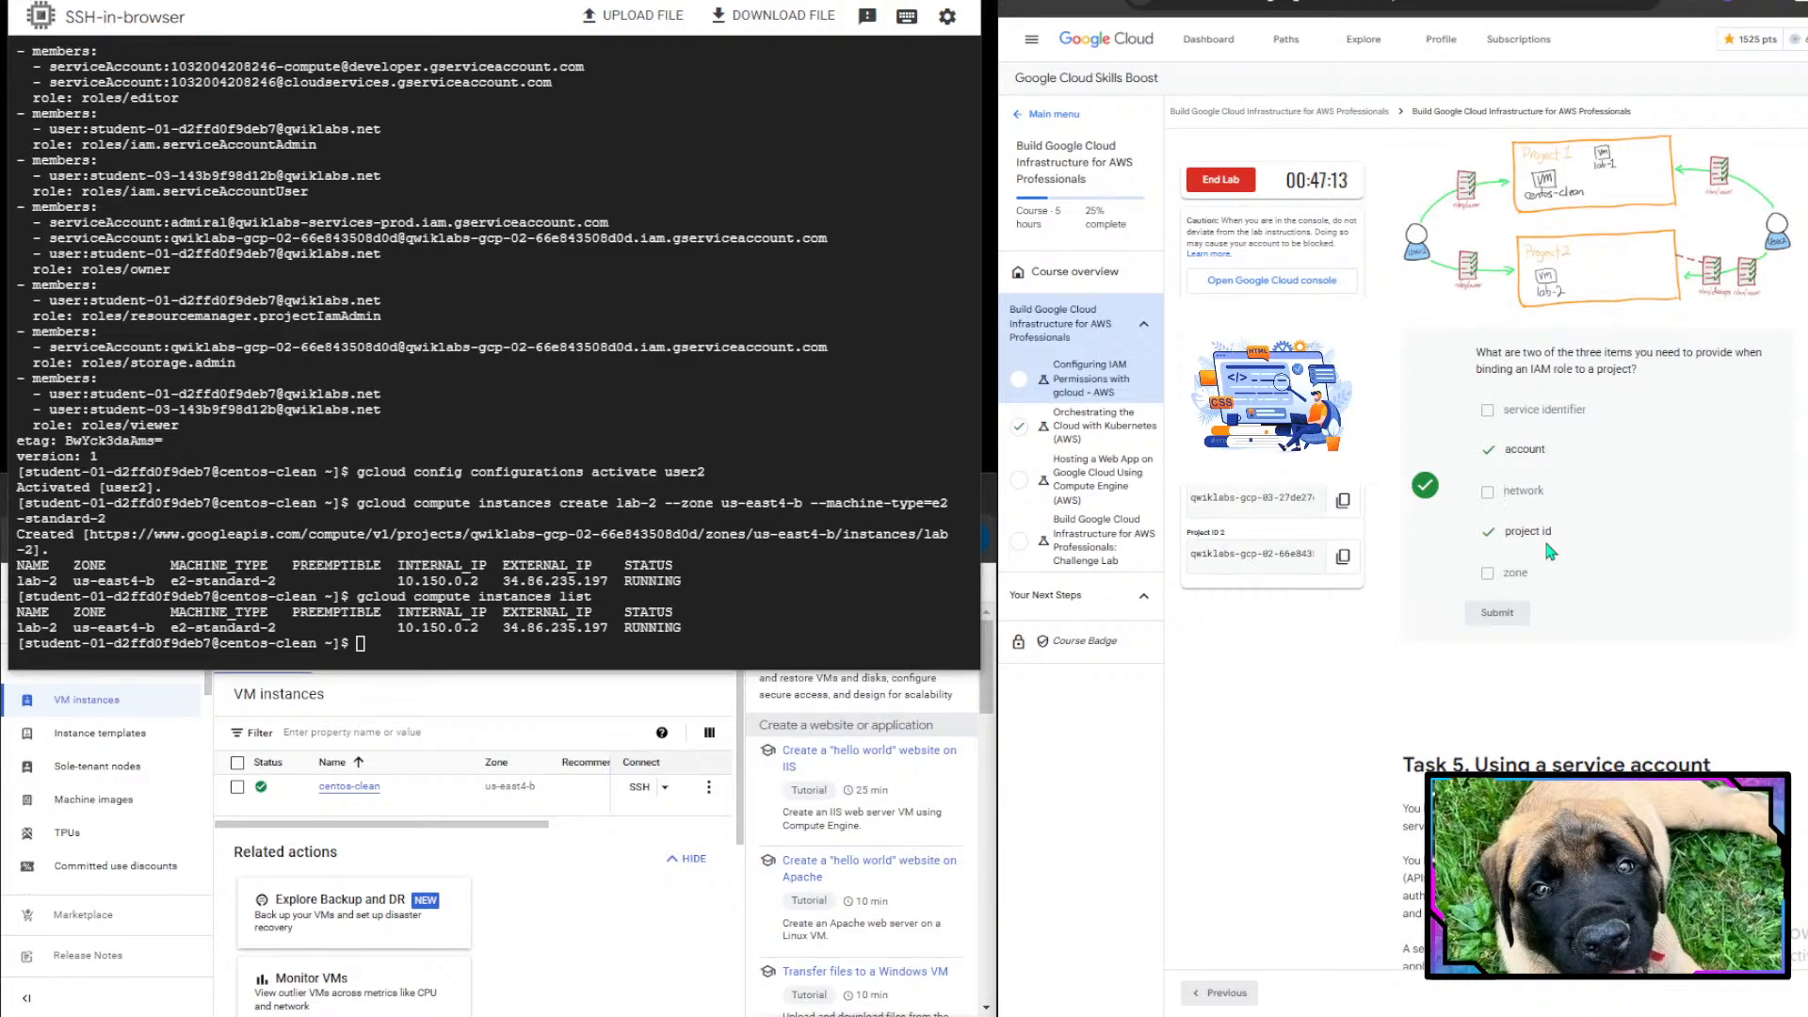
# - Read the Task 5 introduction explaining service accounts and the steps to create one
pyautogui.scroll(-3, 1544, 537)
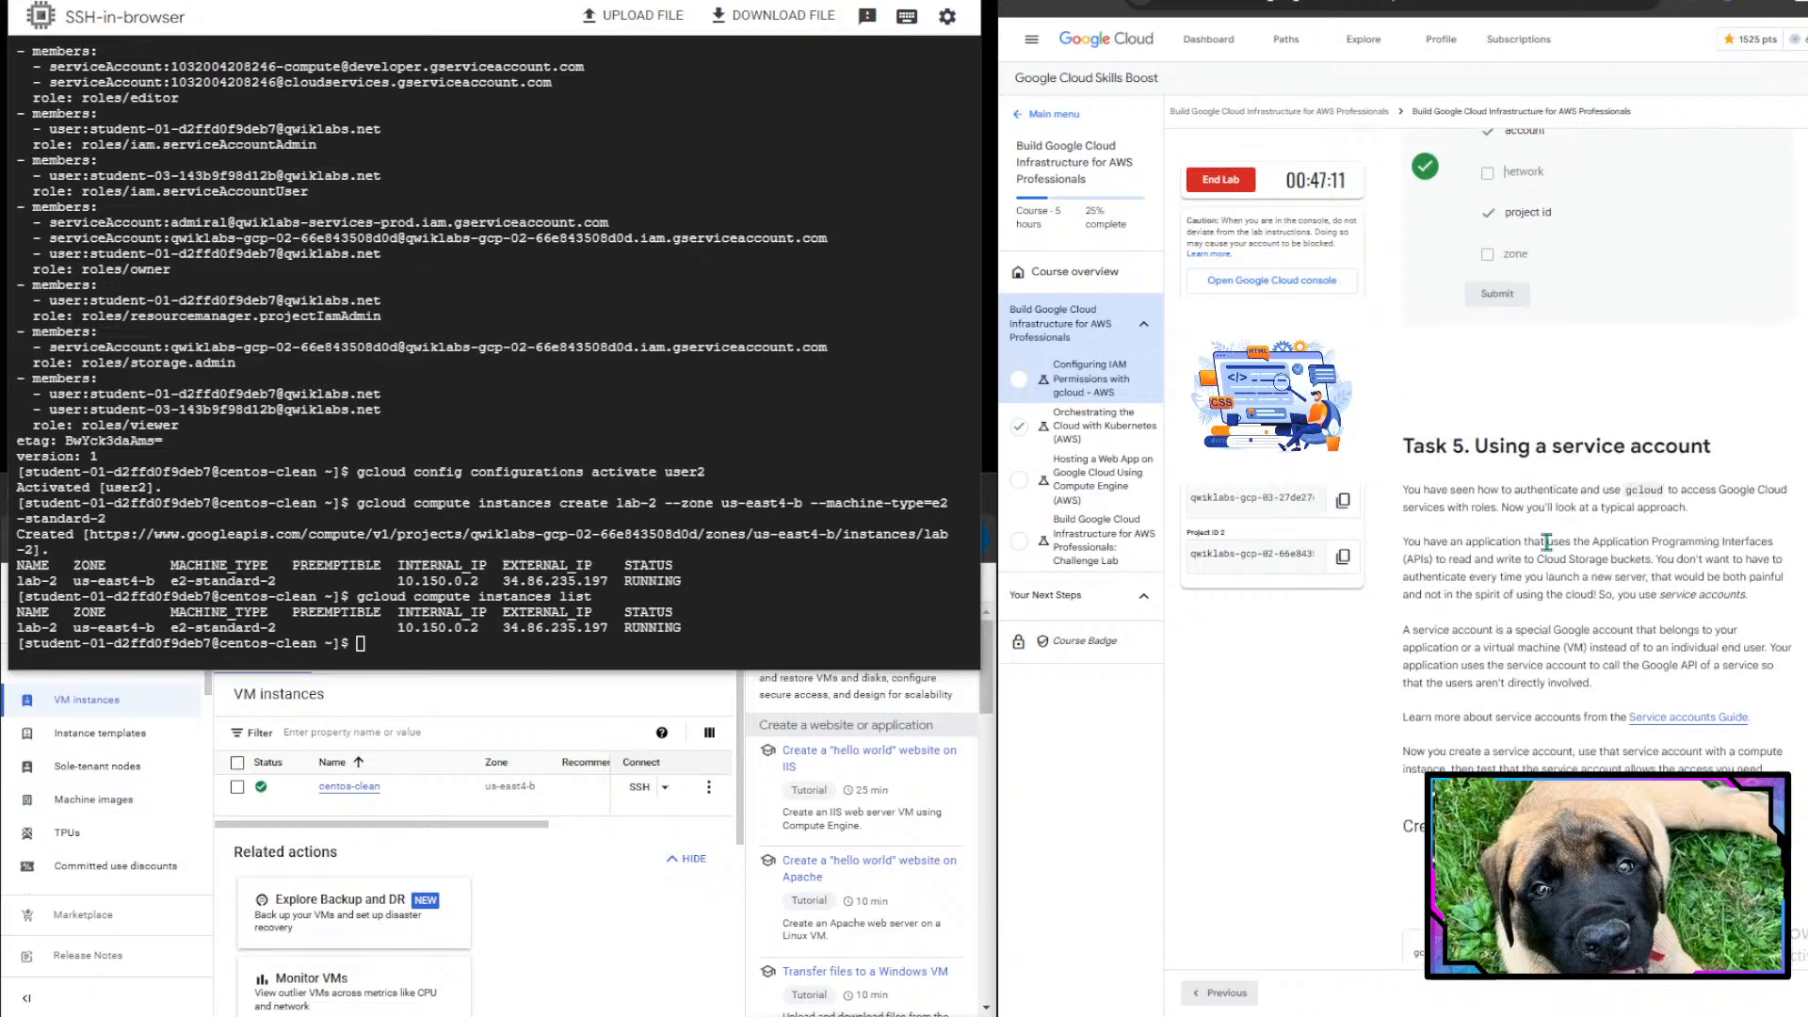
pyautogui.scroll(-1, 1546, 542)
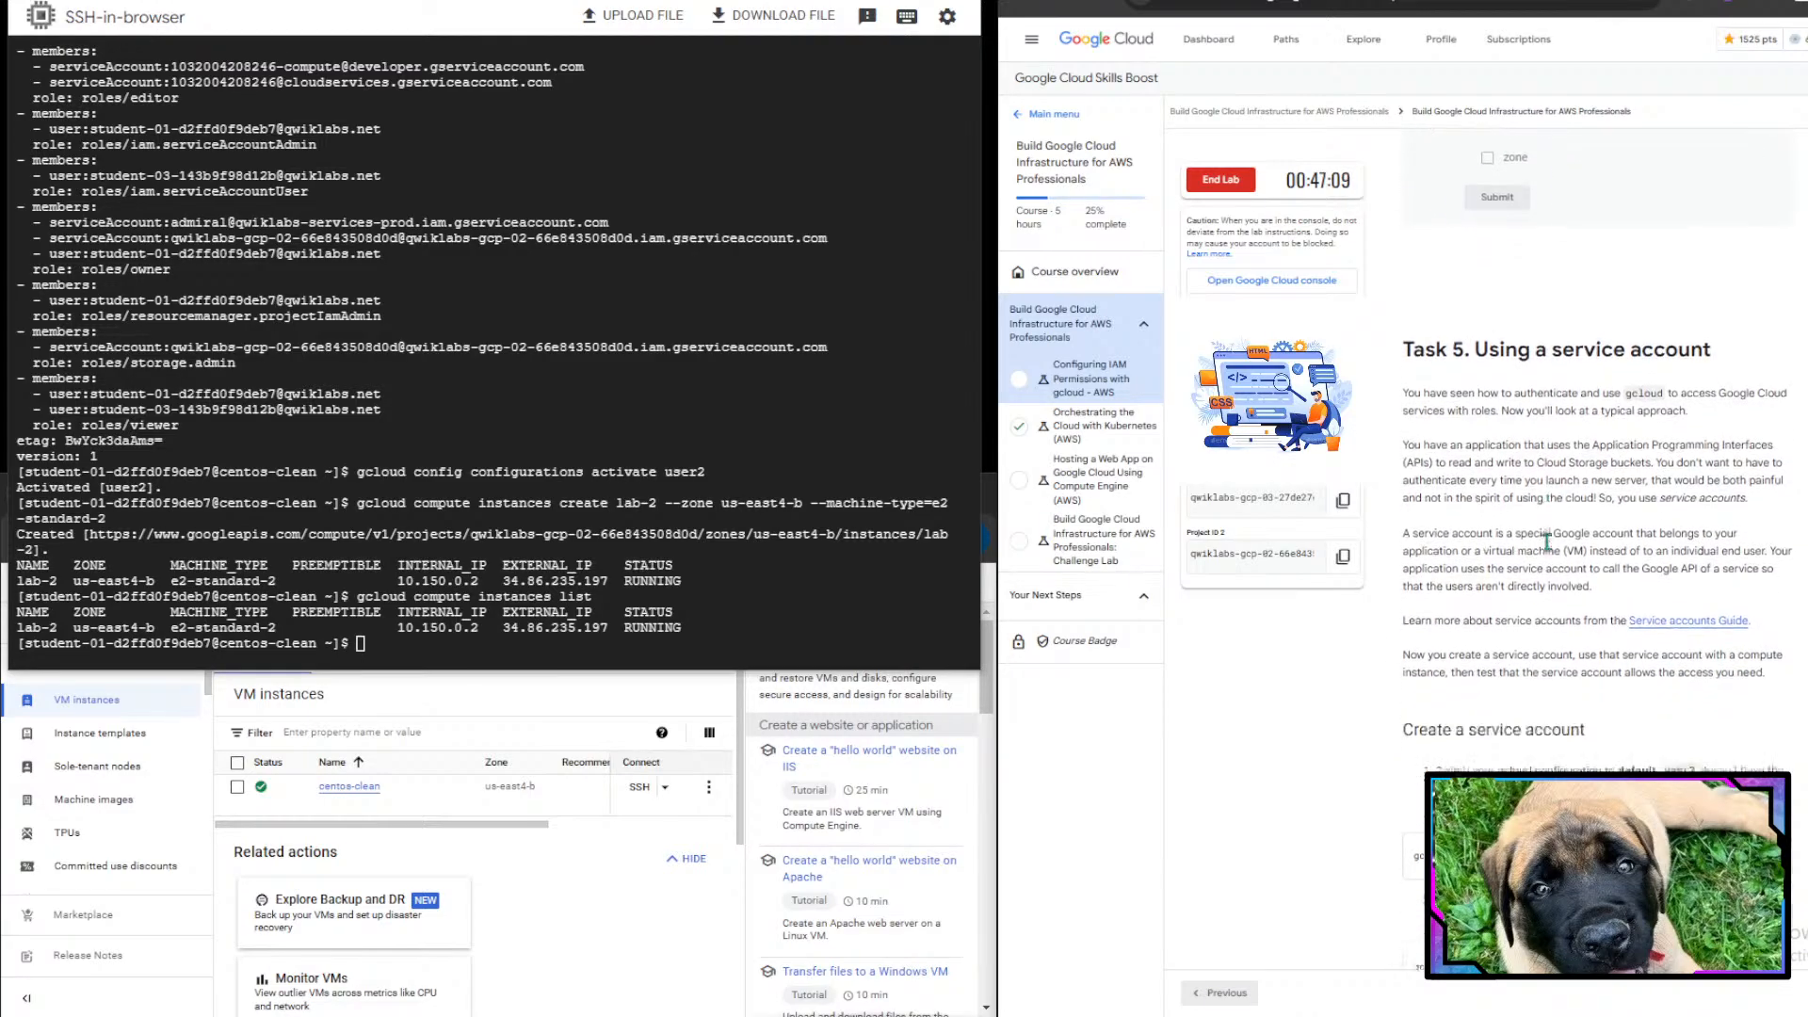
pyautogui.scroll(-1, 1546, 544)
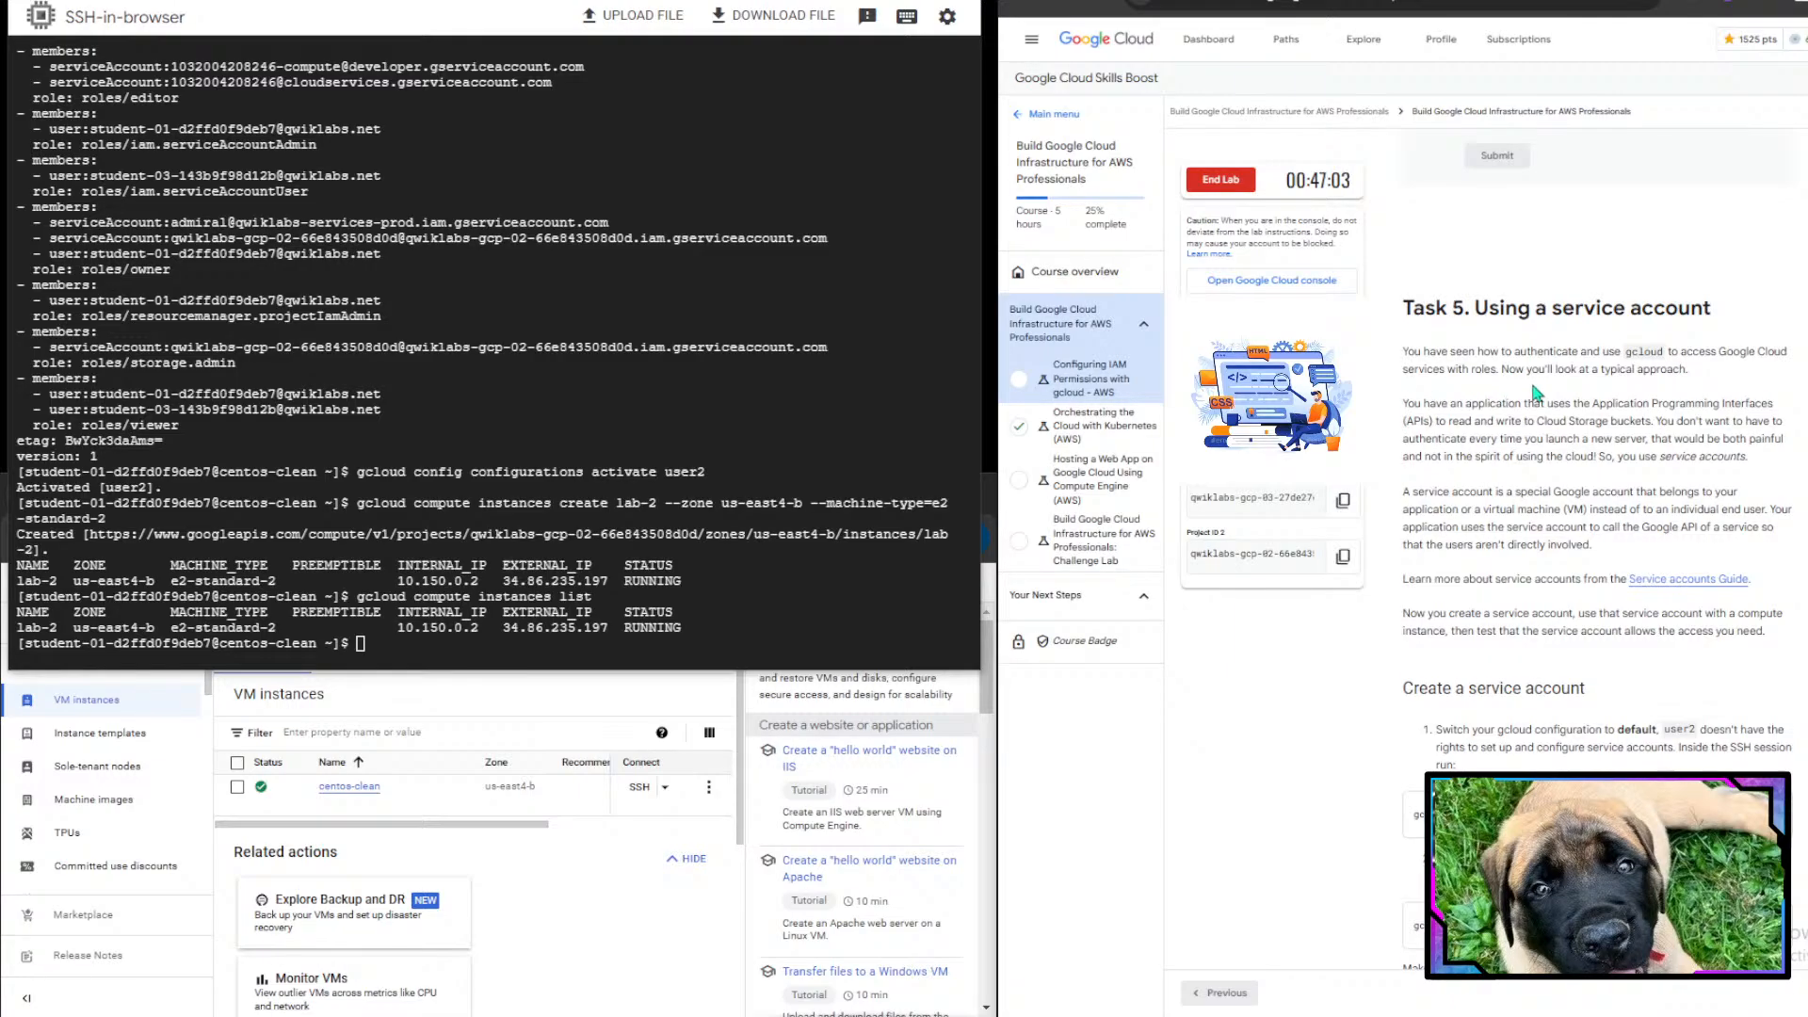
pyautogui.scroll(-1, 1536, 392)
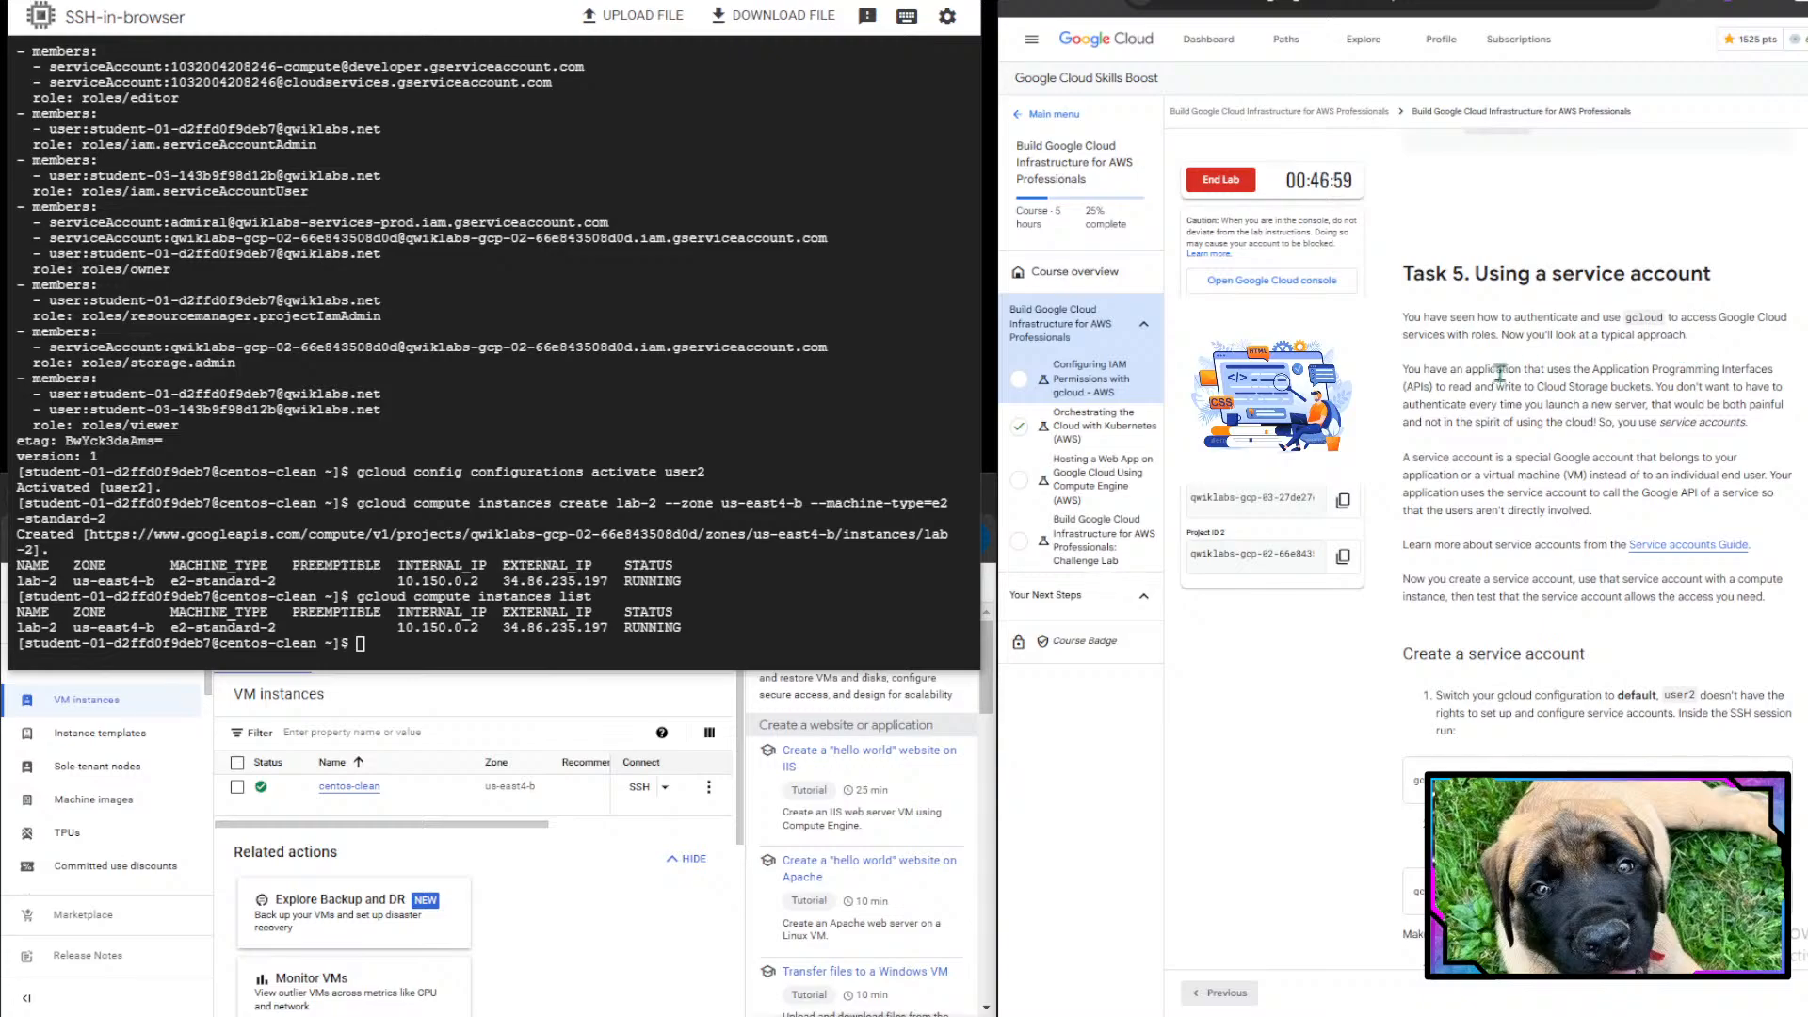
pyautogui.moveTo(1405, 371); pyautogui.dragTo(1451, 388)
pyautogui.doubleClick(1764, 364)
pyautogui.click(1451, 388)
pyautogui.moveTo(1518, 406); pyautogui.dragTo(1758, 434)
pyautogui.click(1758, 434)
pyautogui.moveTo(1598, 427); pyautogui.dragTo(1741, 428)
pyautogui.click(1611, 461)
pyautogui.scroll(-1, 1467, 470)
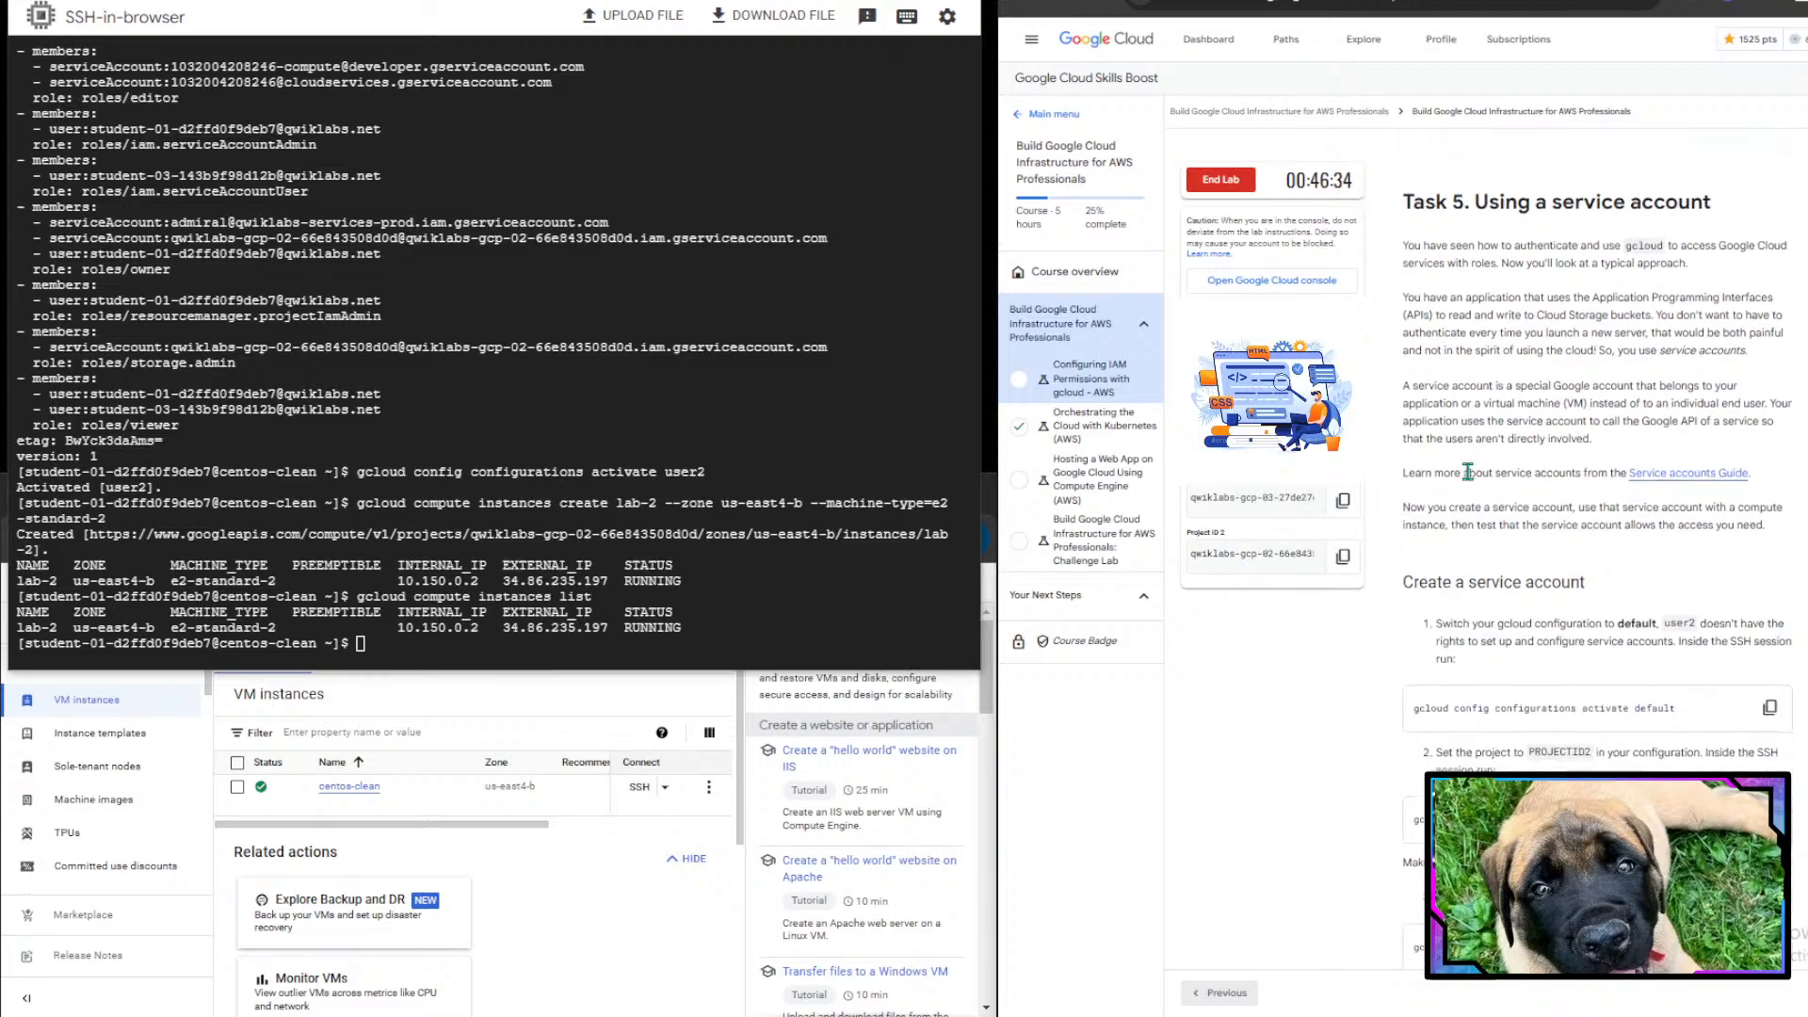
pyautogui.moveTo(1414, 387); pyautogui.dragTo(1673, 385)
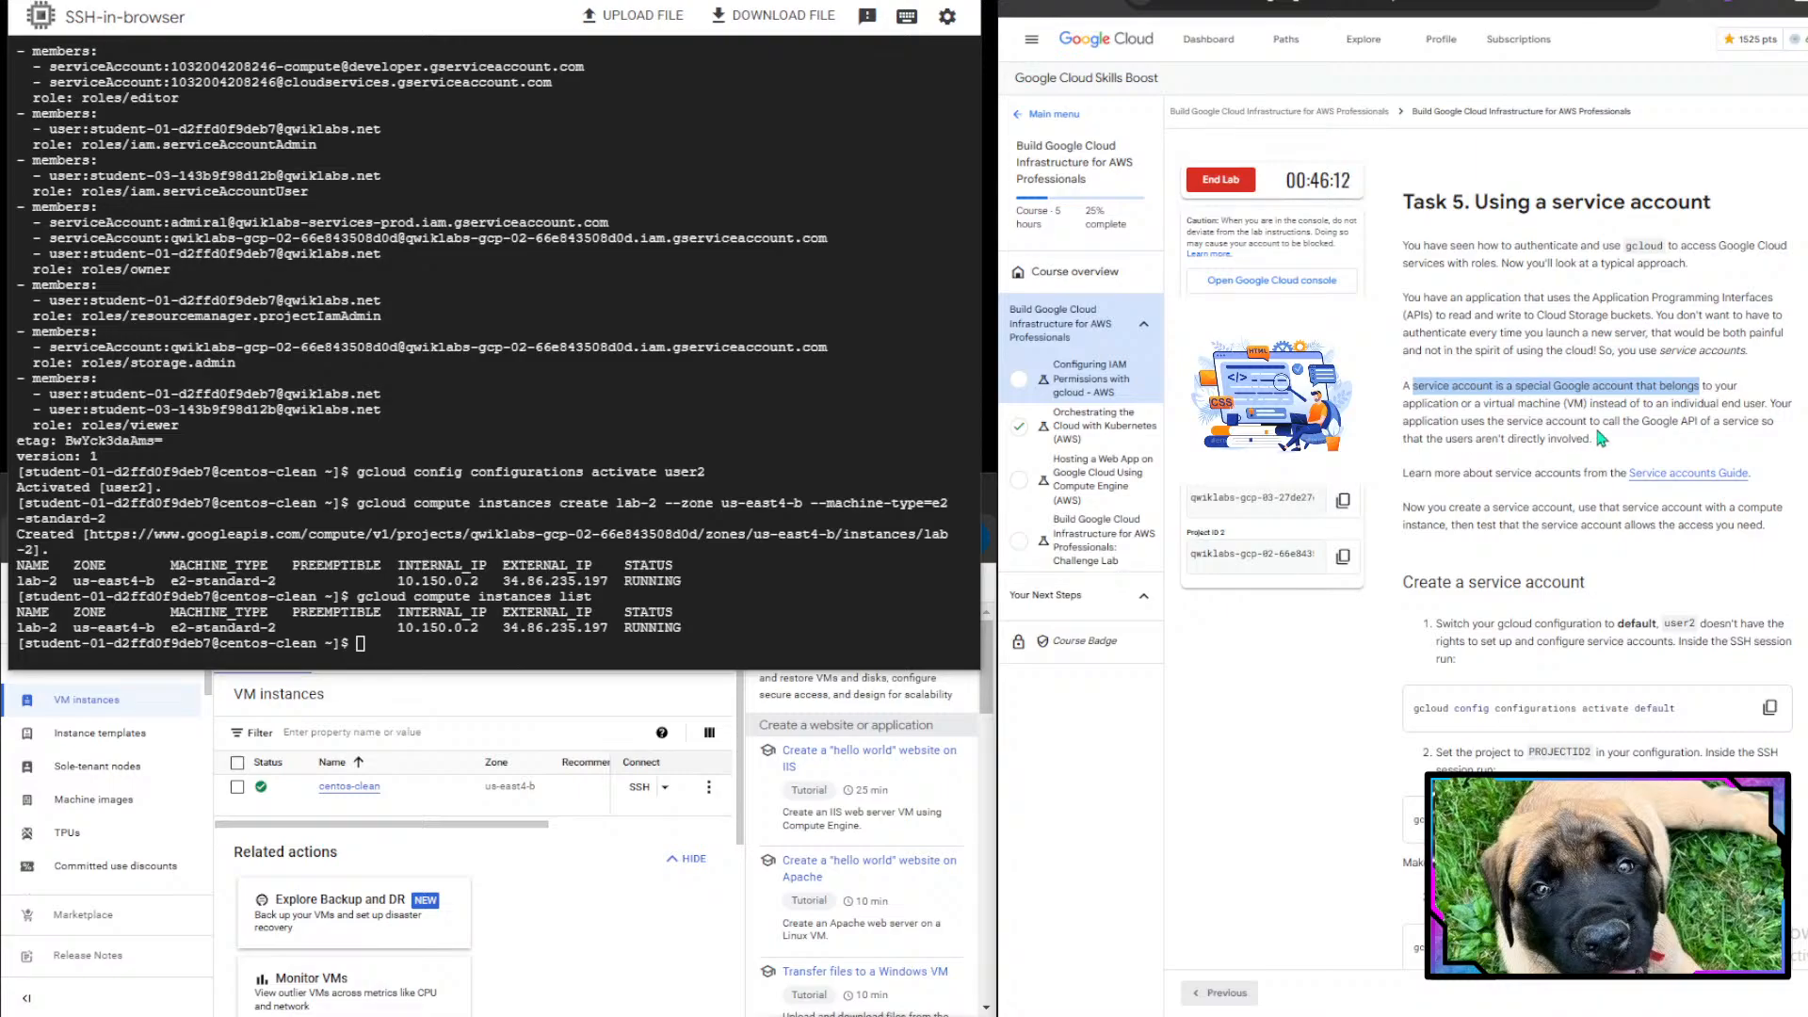
pyautogui.scroll(-1, 1598, 436)
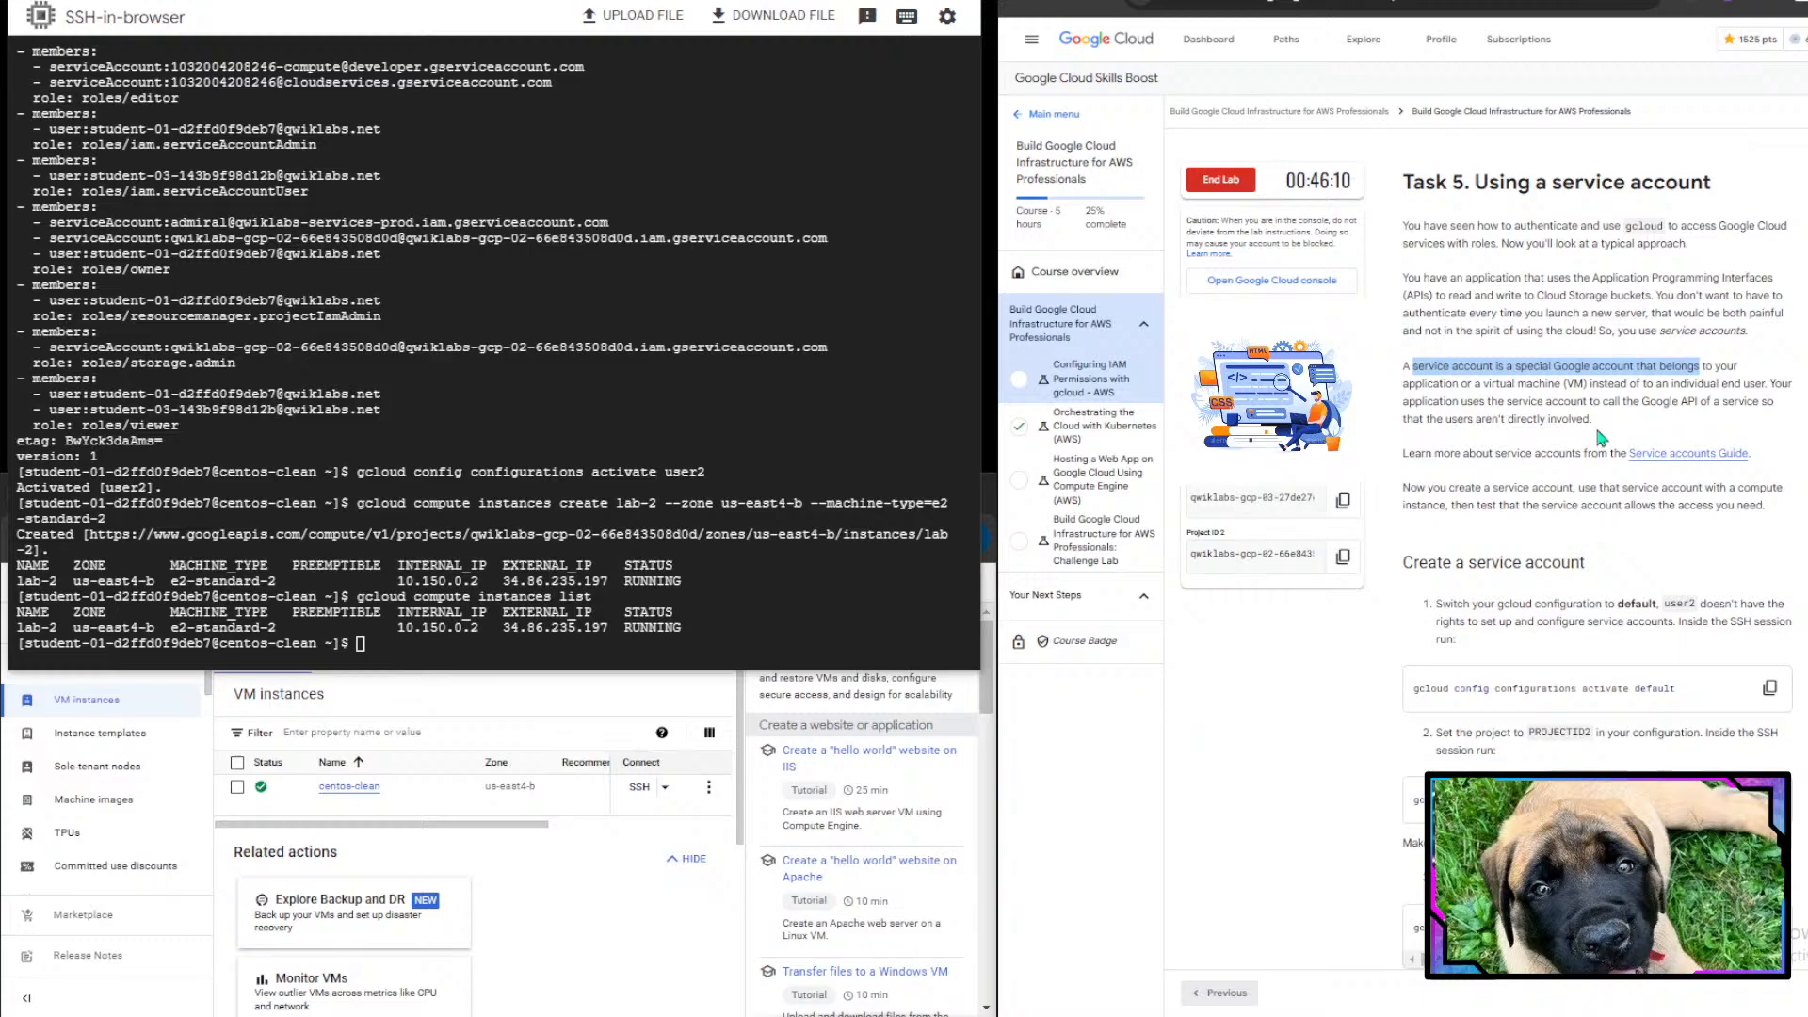
pyautogui.scroll(-1, 1601, 436)
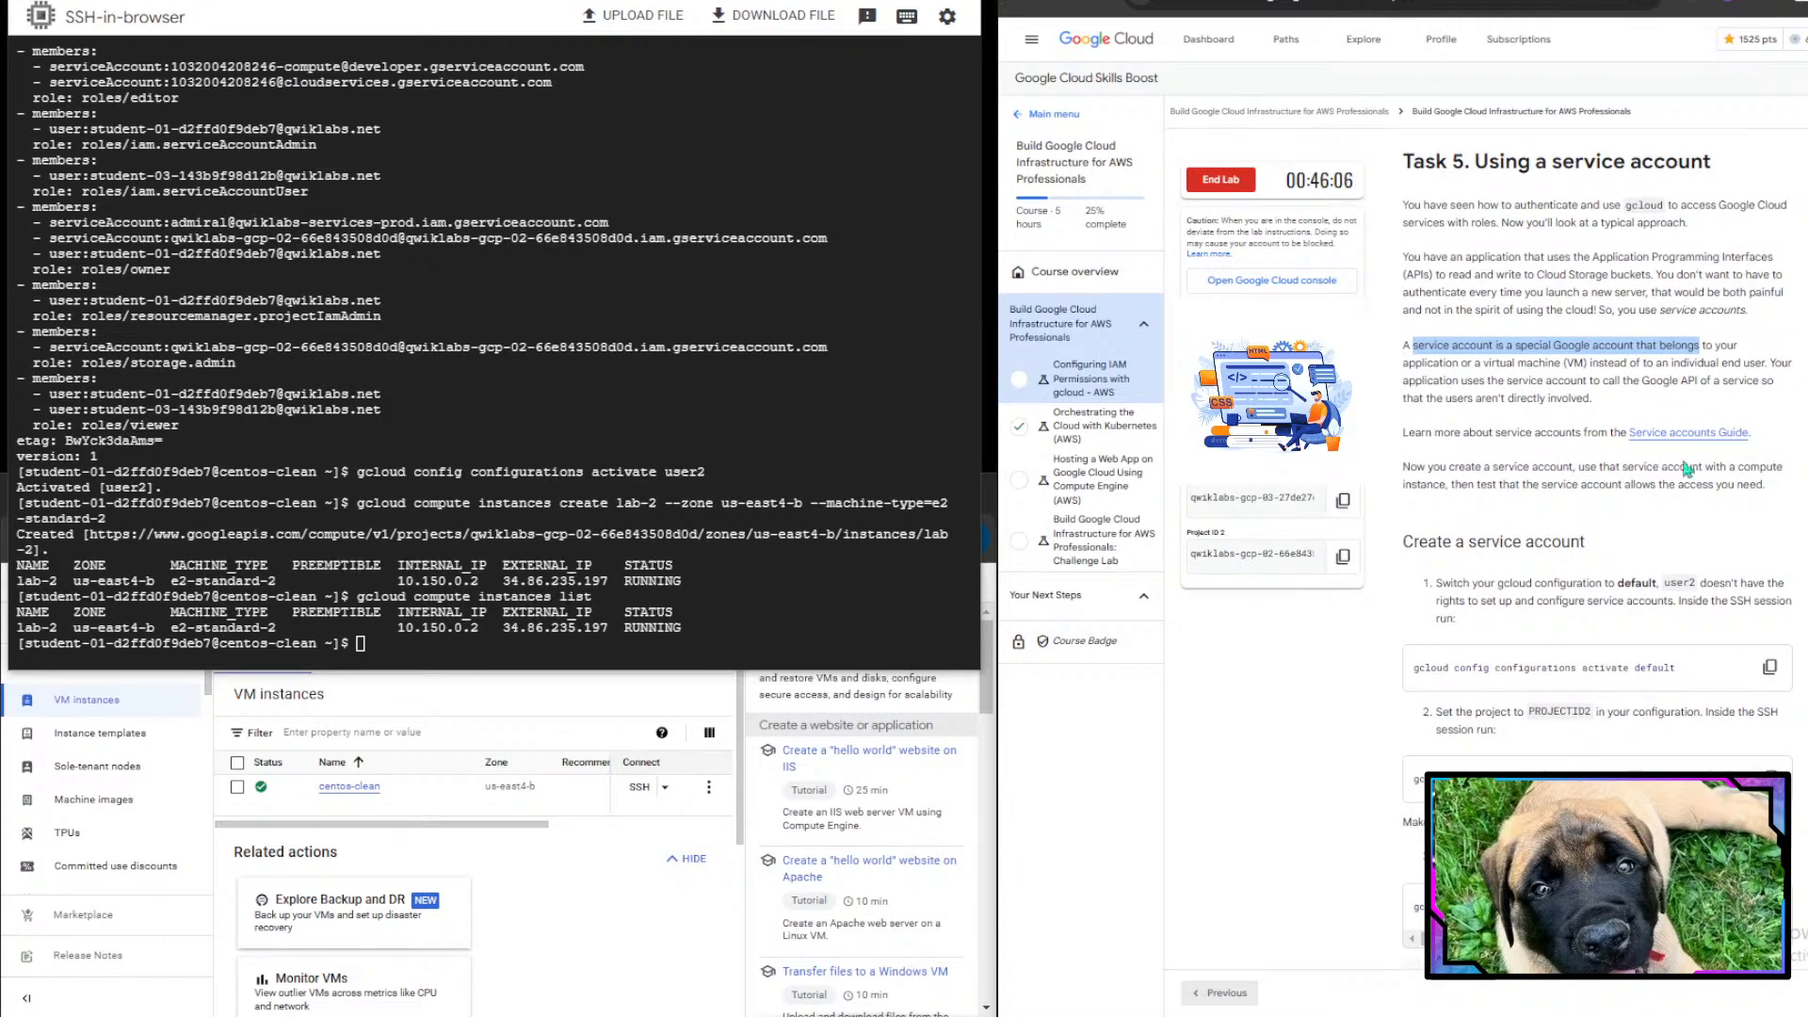
pyautogui.moveTo(1402, 468); pyautogui.dragTo(1770, 477)
pyautogui.doubleClick(1771, 477)
pyautogui.click(1777, 498)
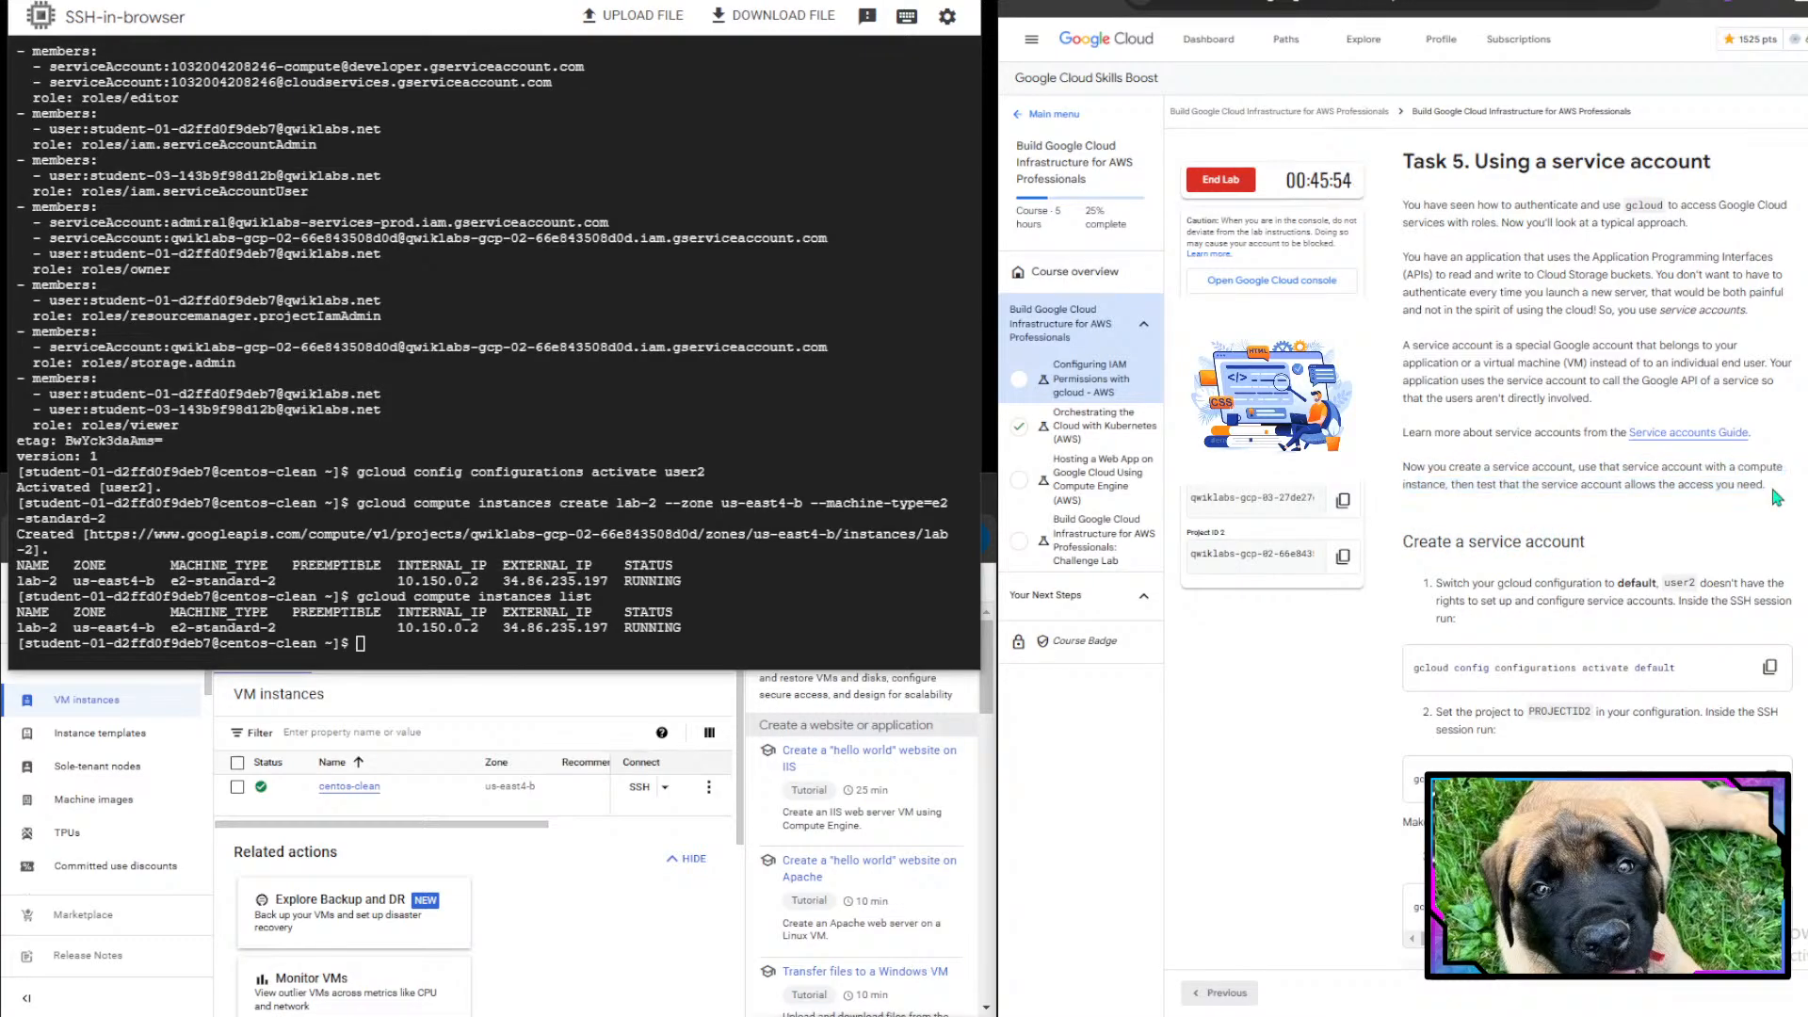
# - Copy the lab's command and run gcloud config configurations activate default in the SSH session
pyautogui.scroll(-3, 1776, 497)
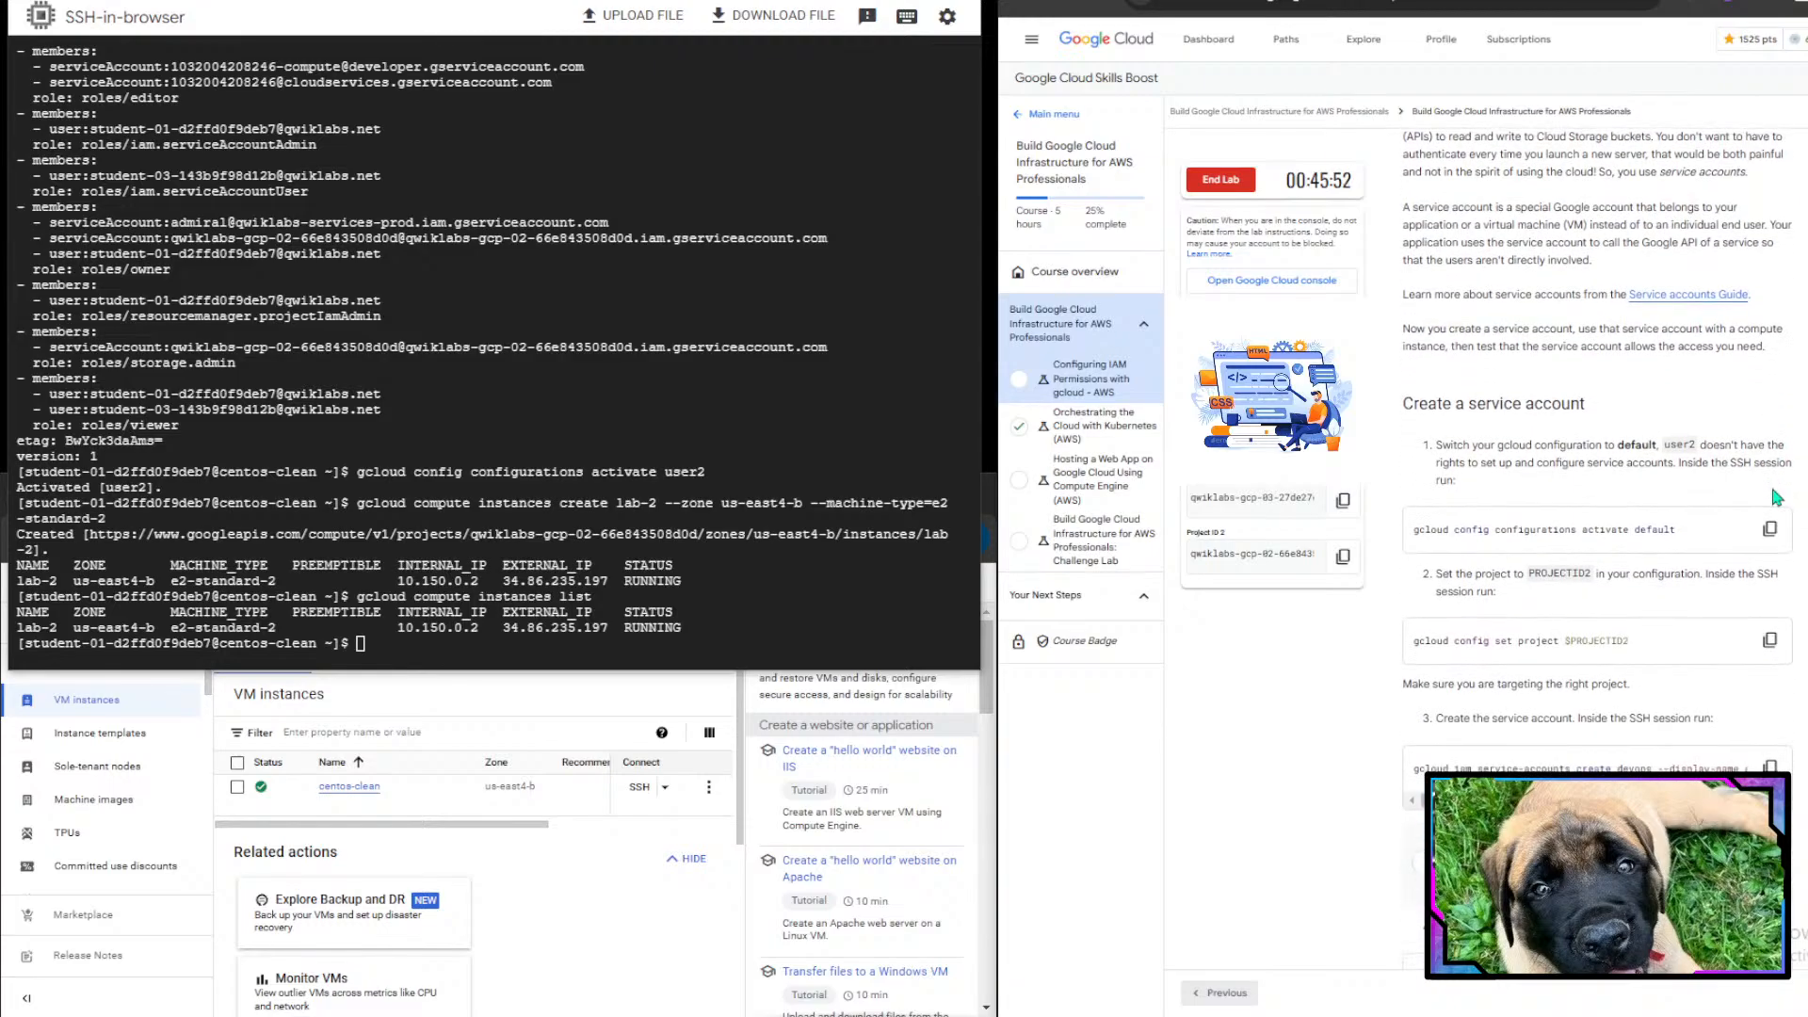
pyautogui.scroll(-1, 1777, 497)
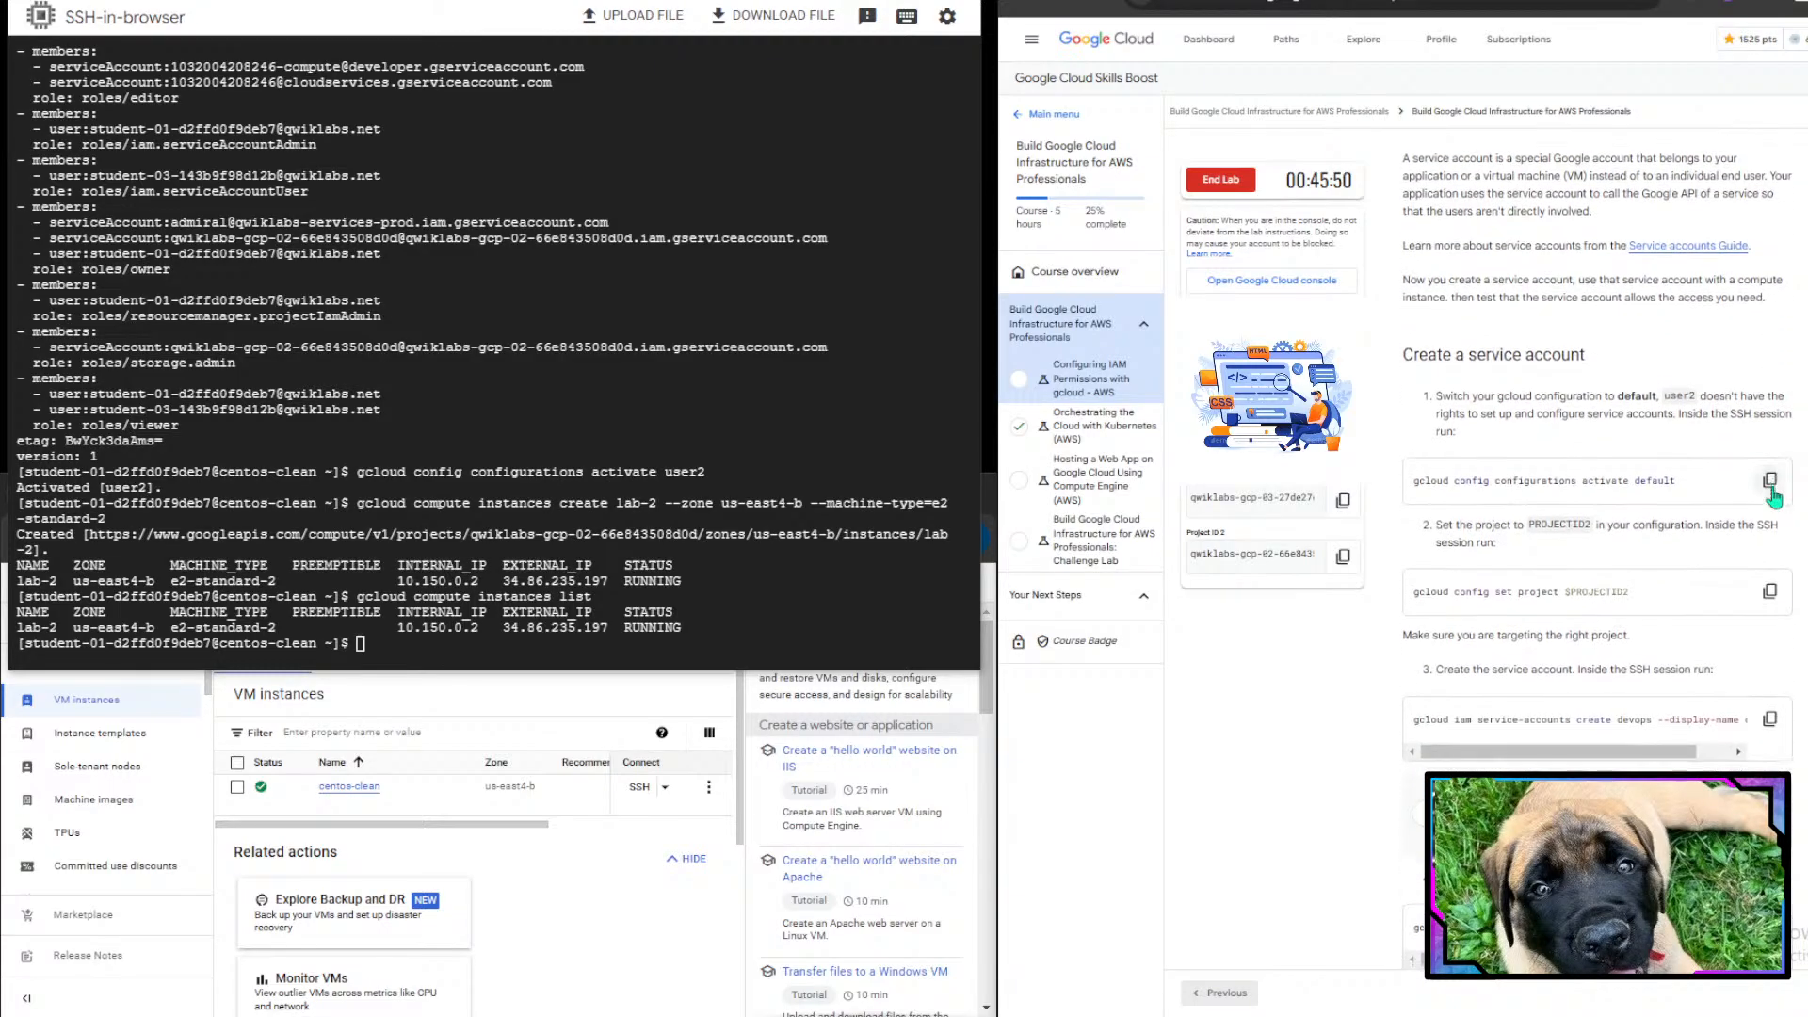
pyautogui.click(1771, 486)
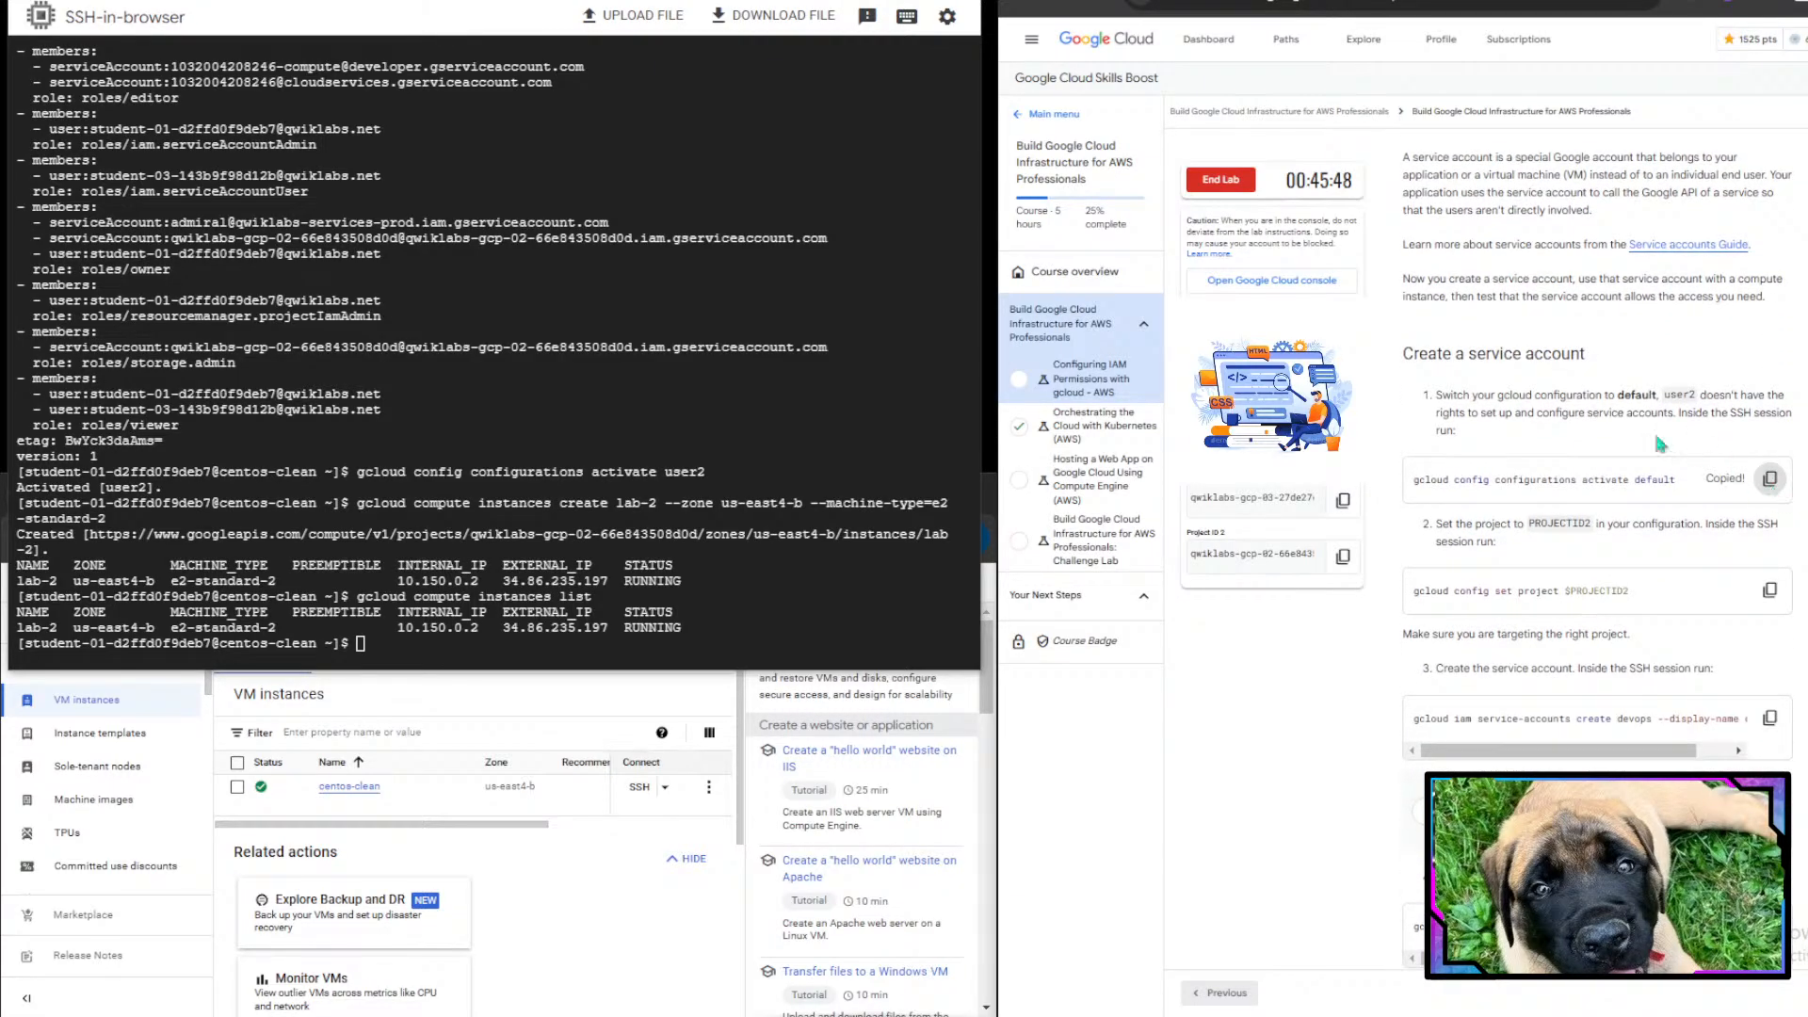
pyautogui.moveTo(1400, 376); pyautogui.dragTo(1685, 418)
pyautogui.doubleClick(1686, 418)
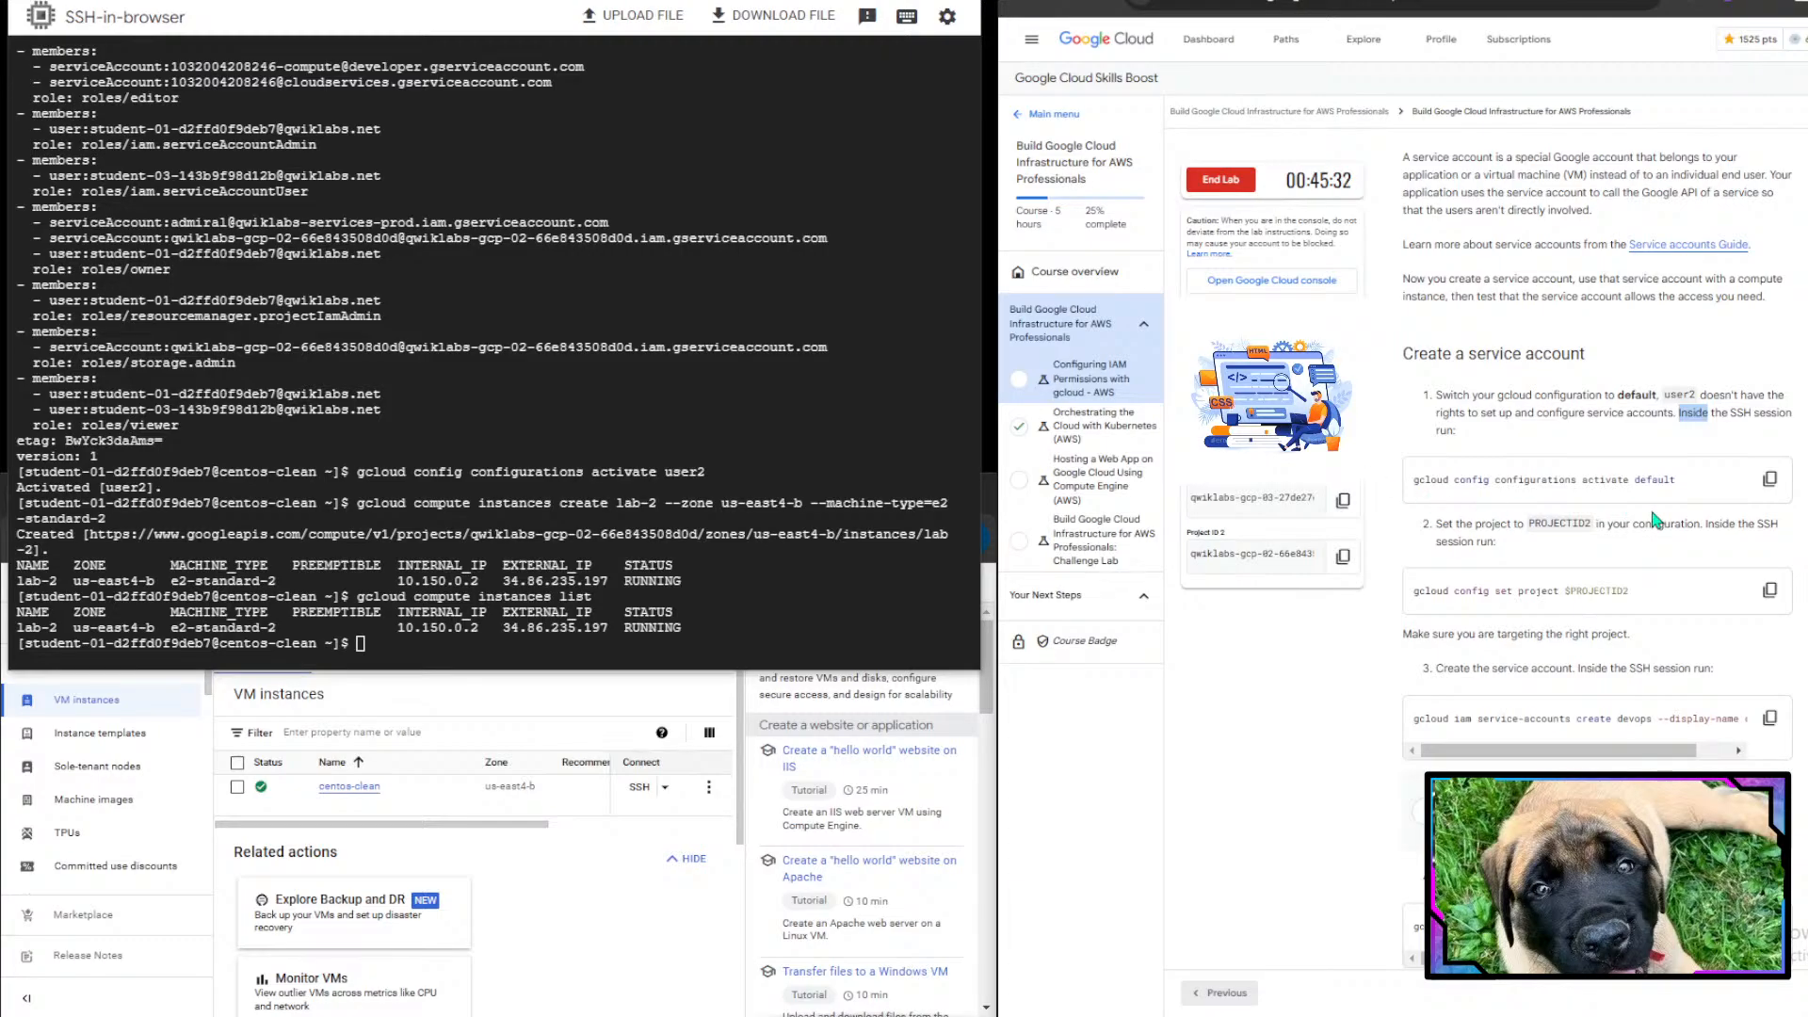
pyautogui.click(1770, 480)
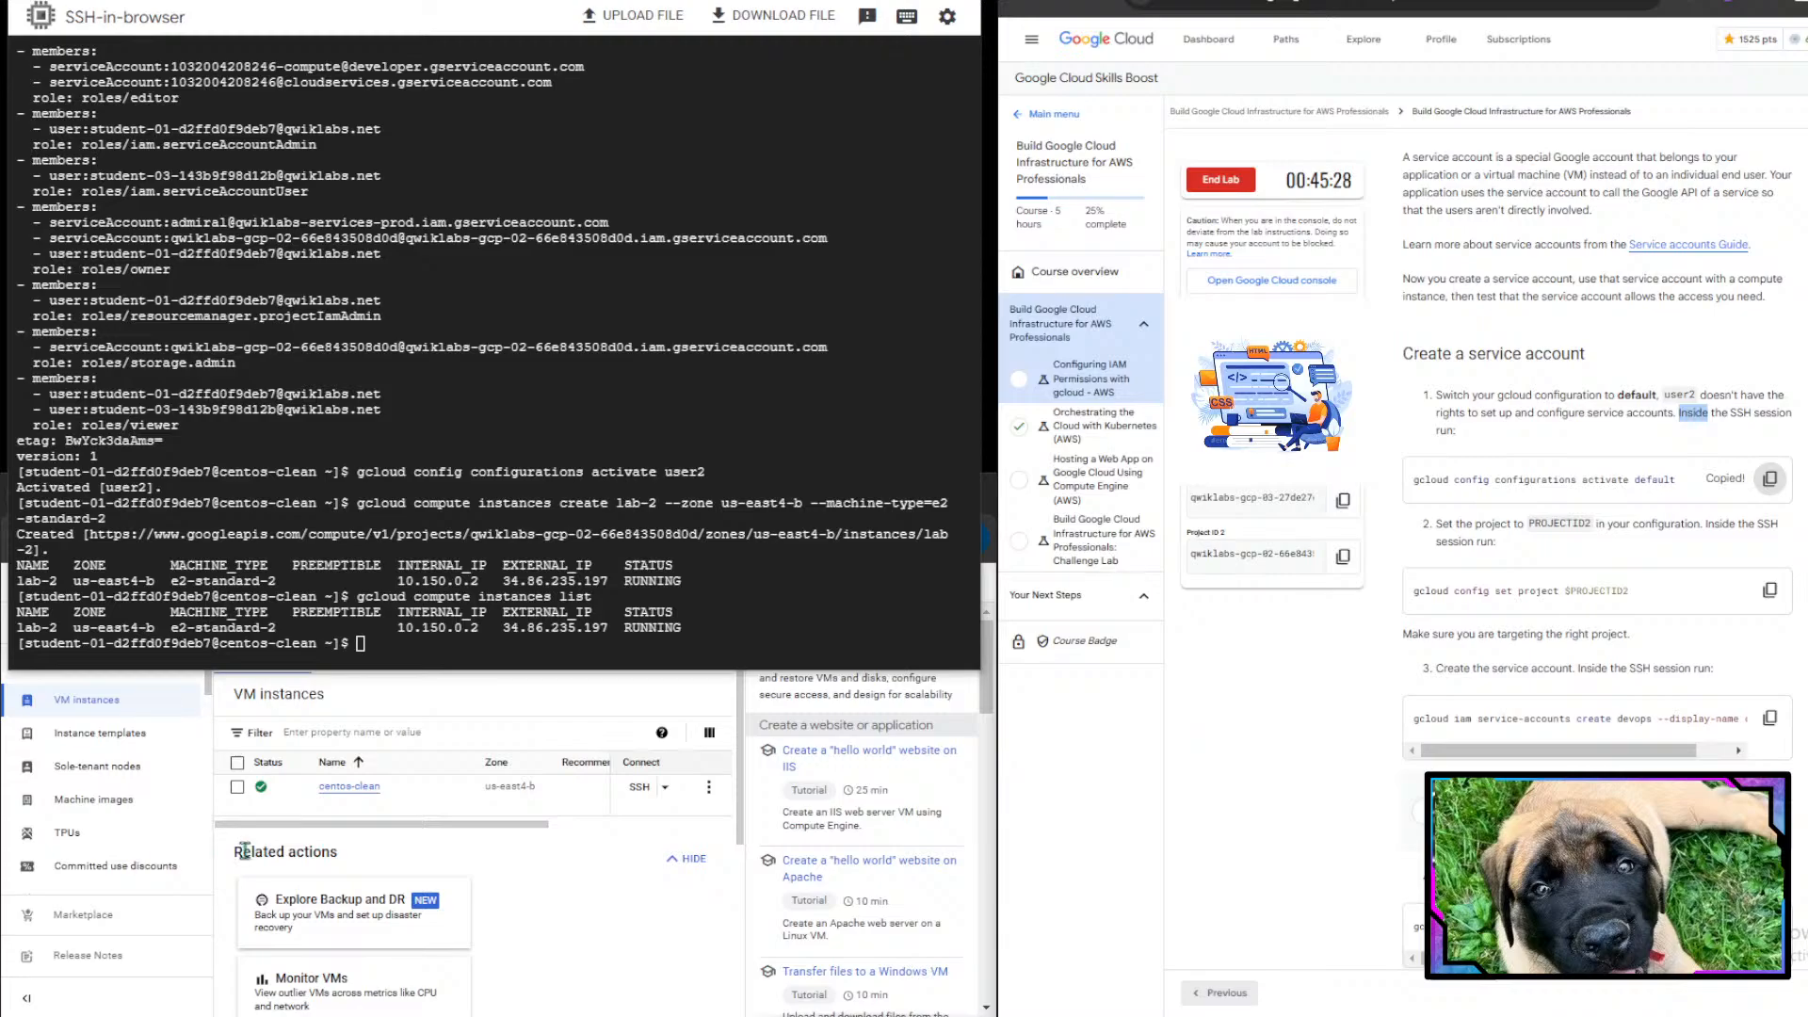
pyautogui.hotkey('ctrl', 'v')
pyautogui.press('Return')
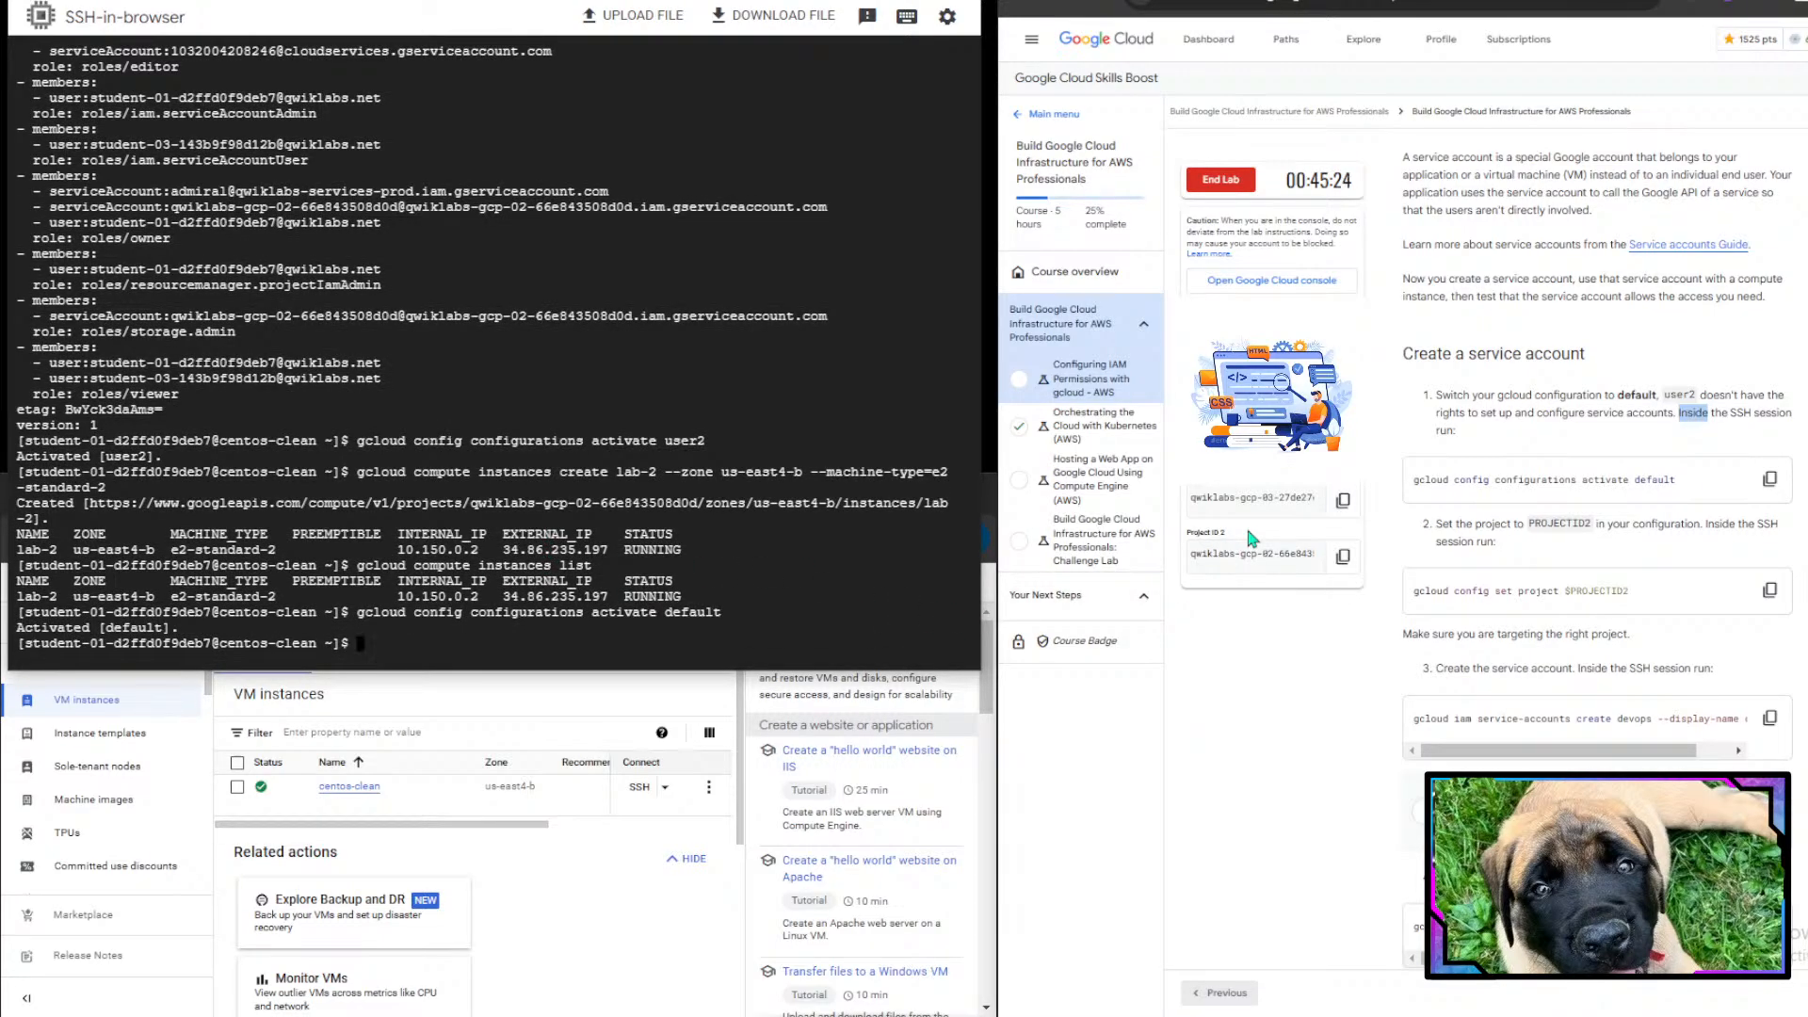
# - Run gcloud config set project $PROJECTID2 in the SSH session
pyautogui.scroll(-1, 1662, 586)
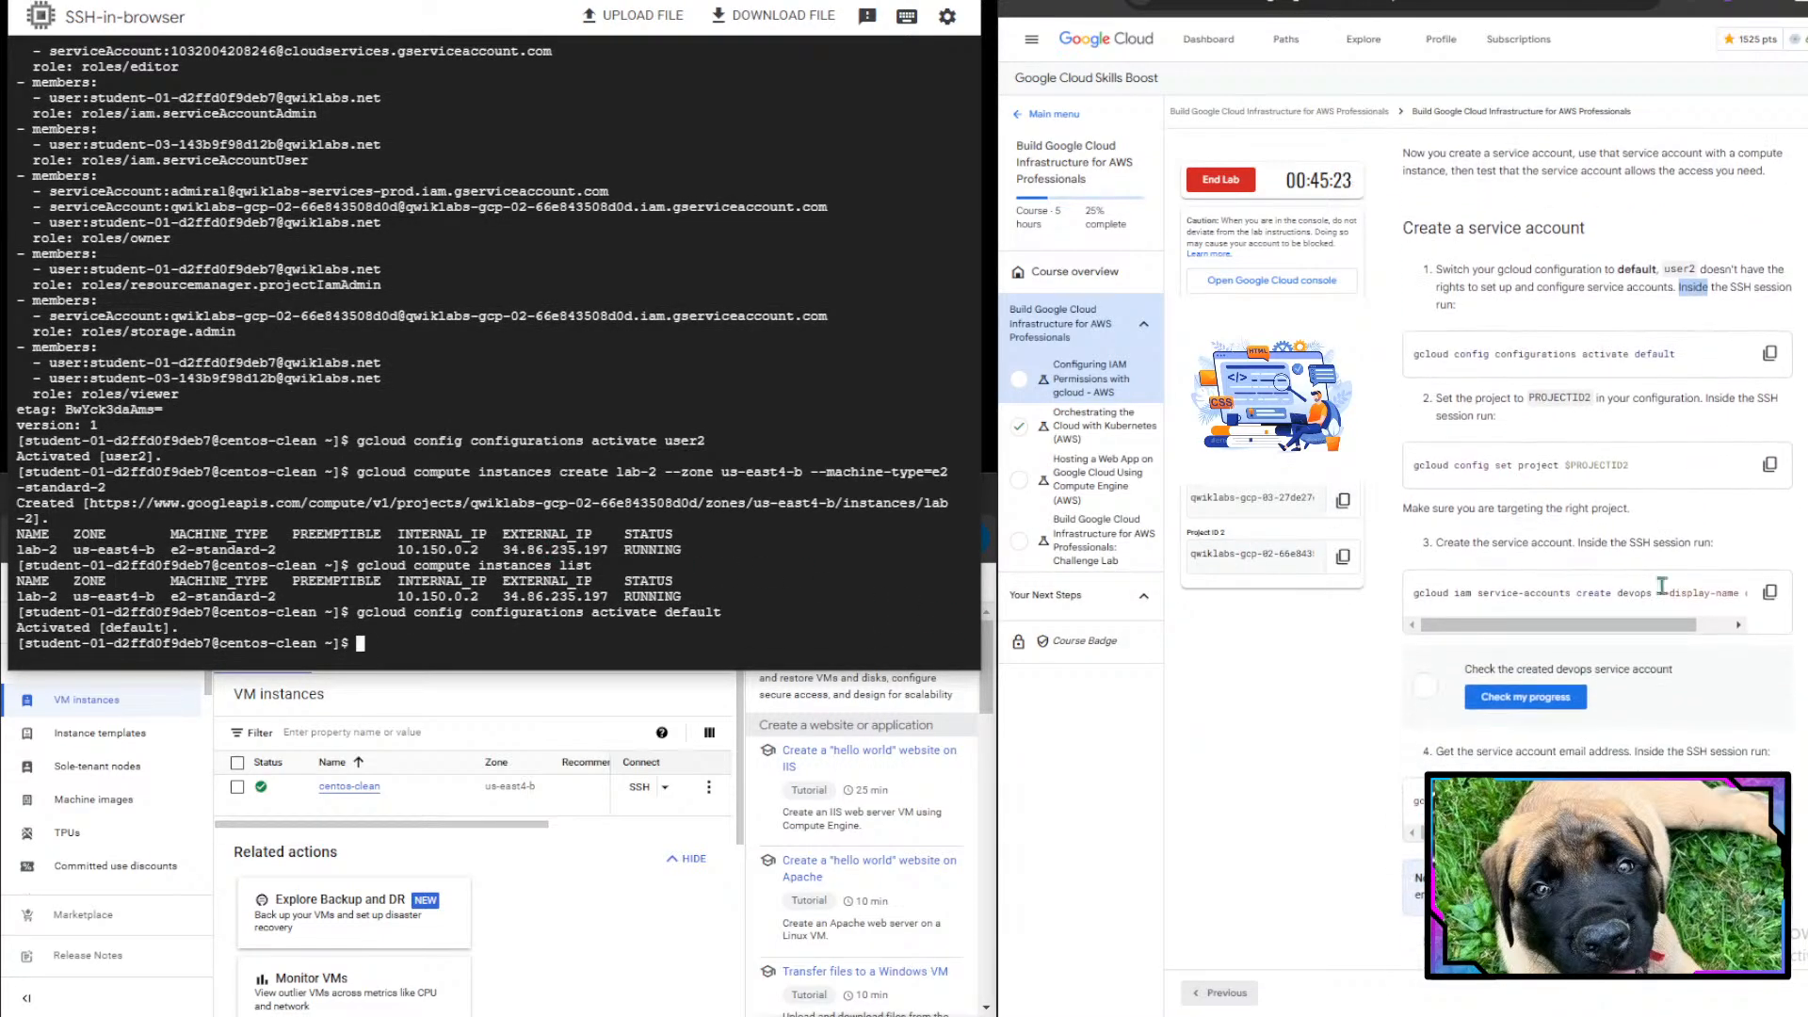
pyautogui.click(1770, 464)
pyautogui.click(788, 499)
pyautogui.hotkey('ctrl', 'v')
pyautogui.press('Return')
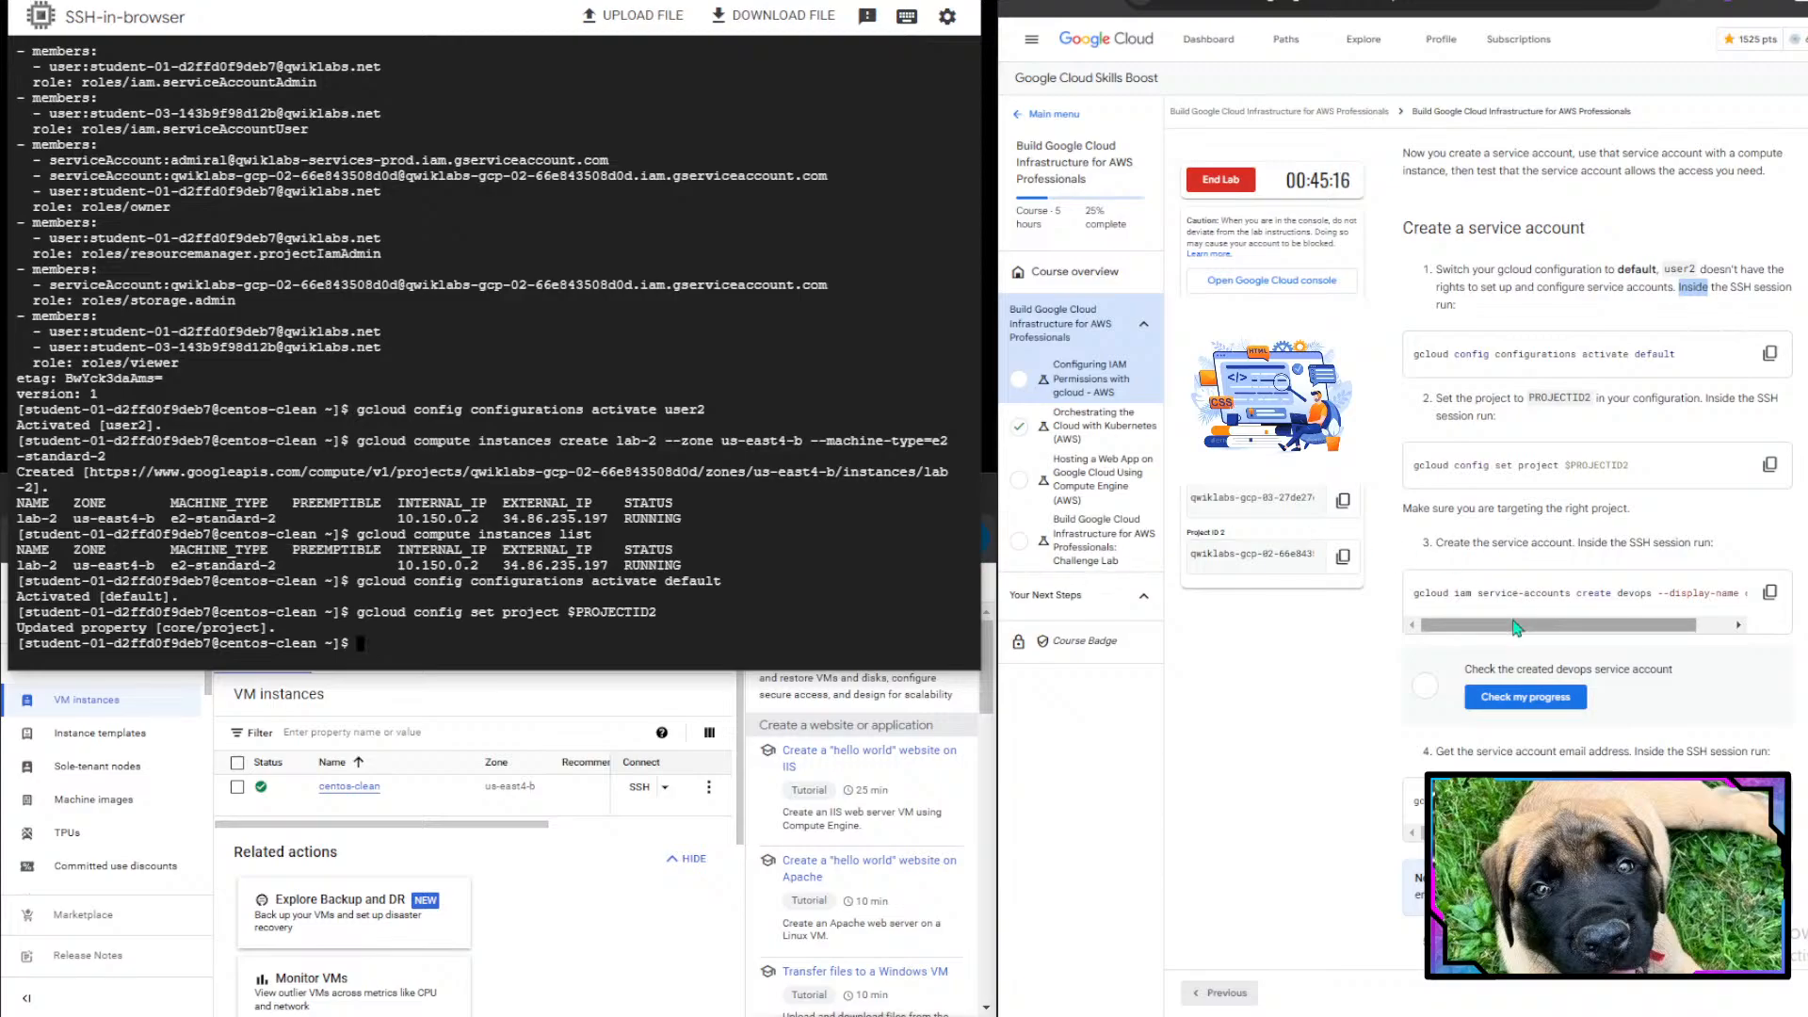
# - Create a service account with gcloud iam service-accounts create devops --display-name devops
pyautogui.scroll(-2, 1516, 627)
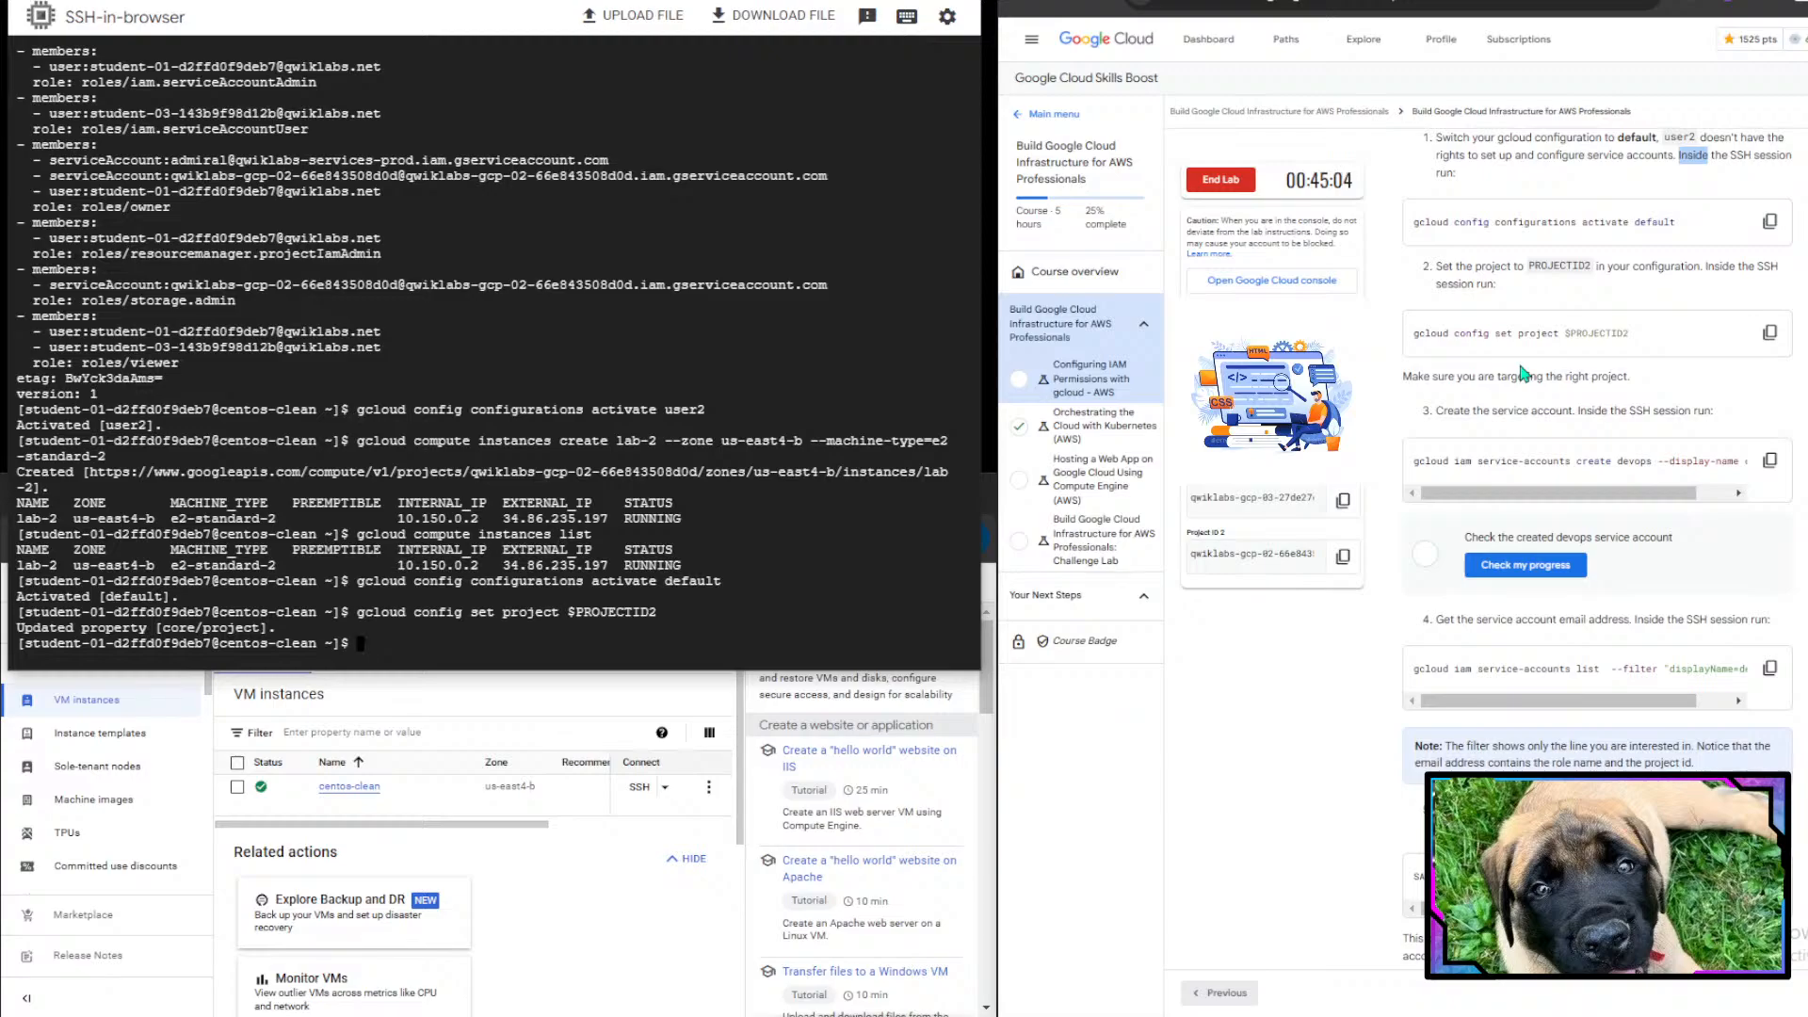
pyautogui.scroll(-1, 1549, 442)
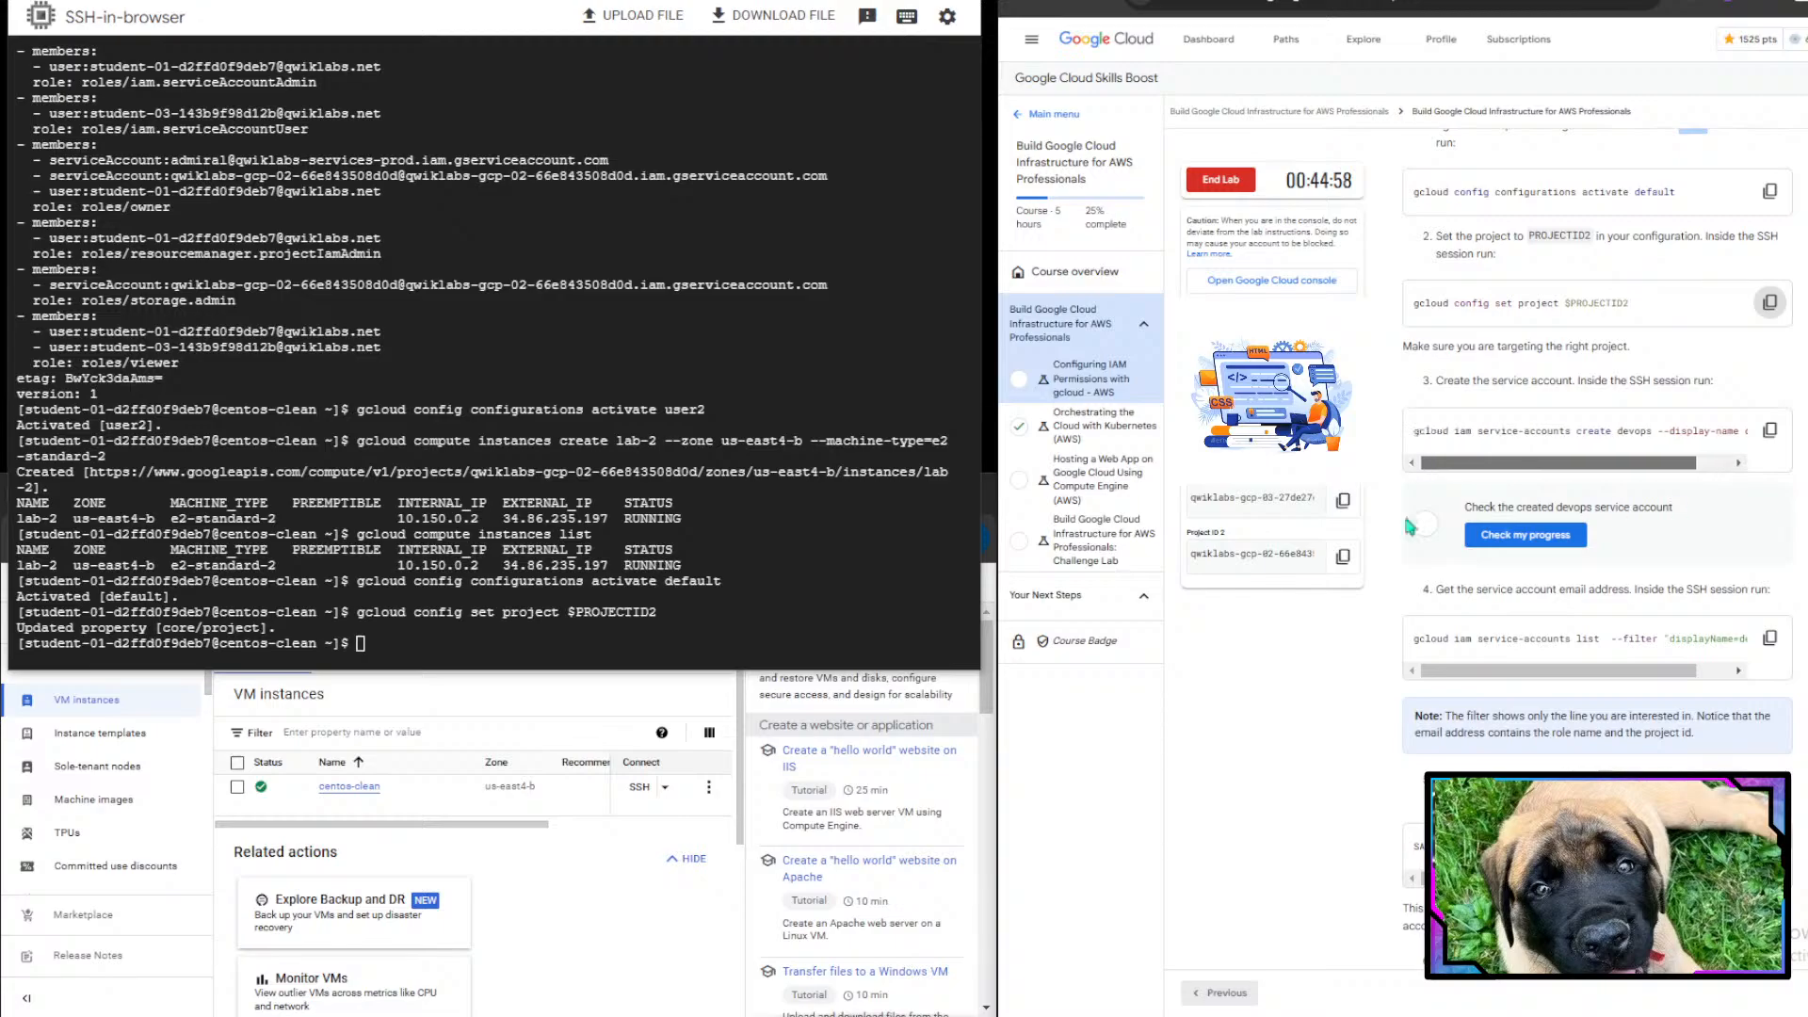
pyautogui.write('cloud iam service-accounts')
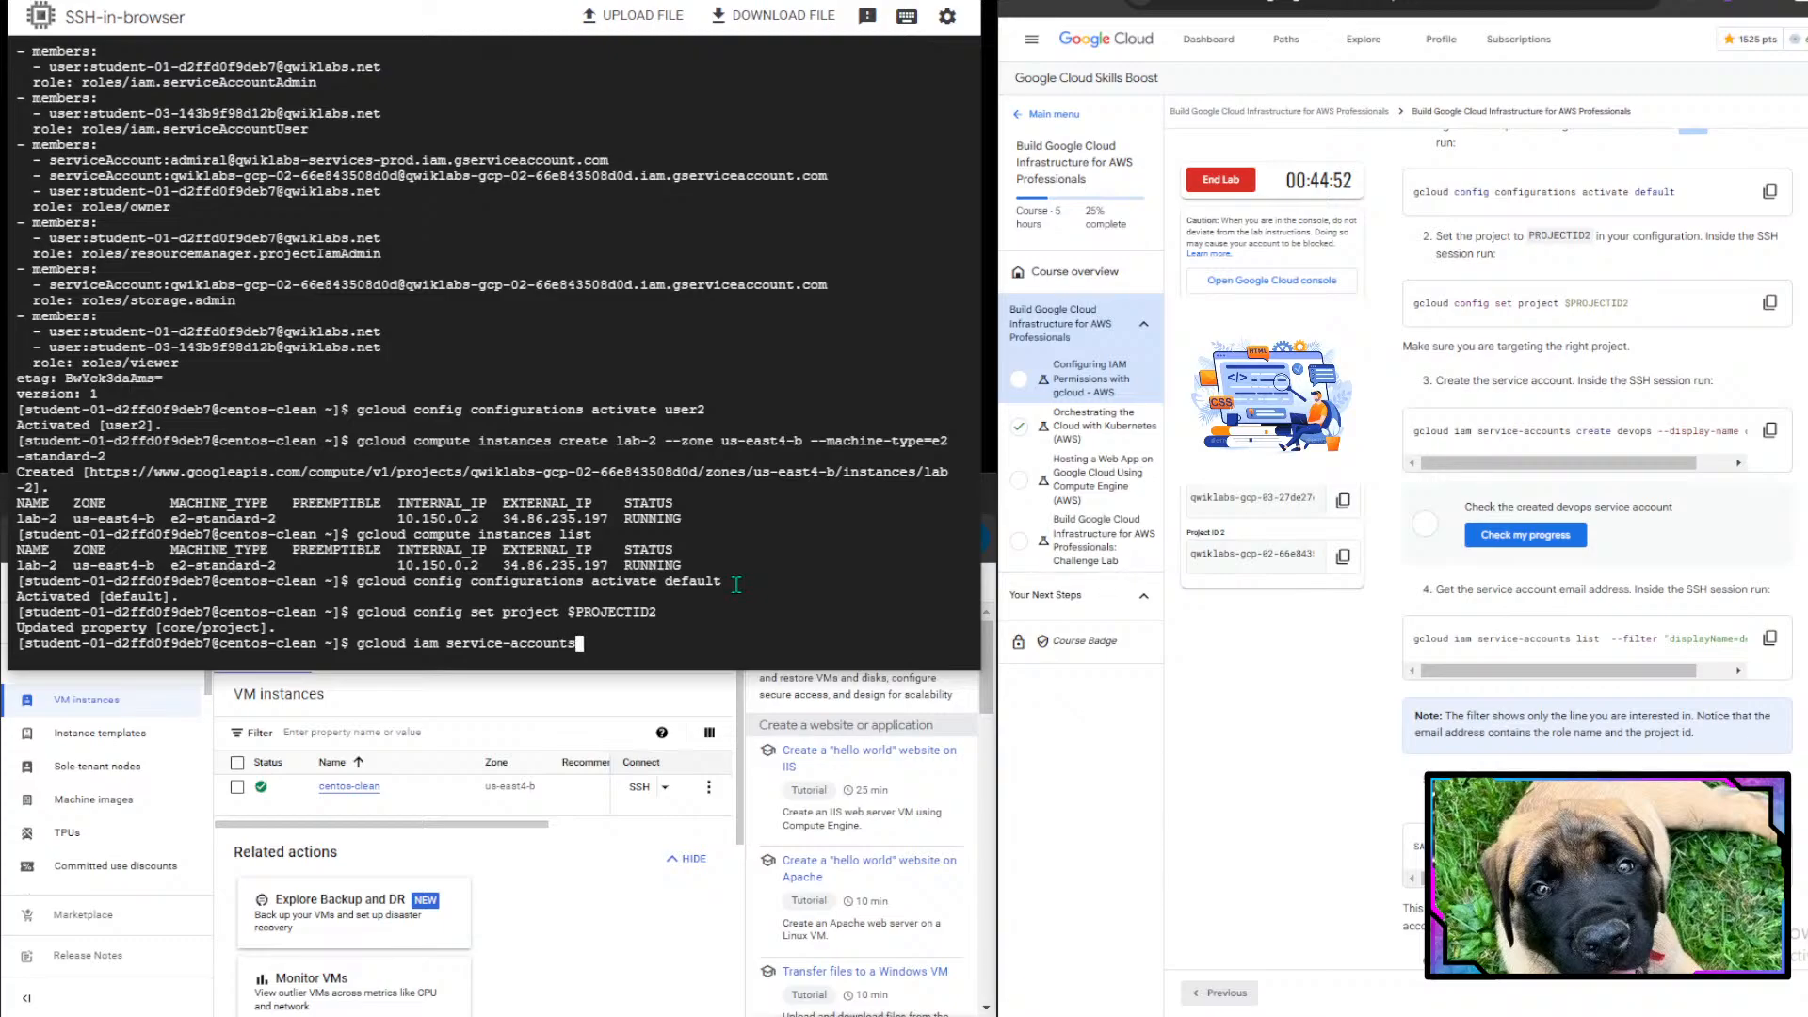
pyautogui.write(' create devops --display-name')
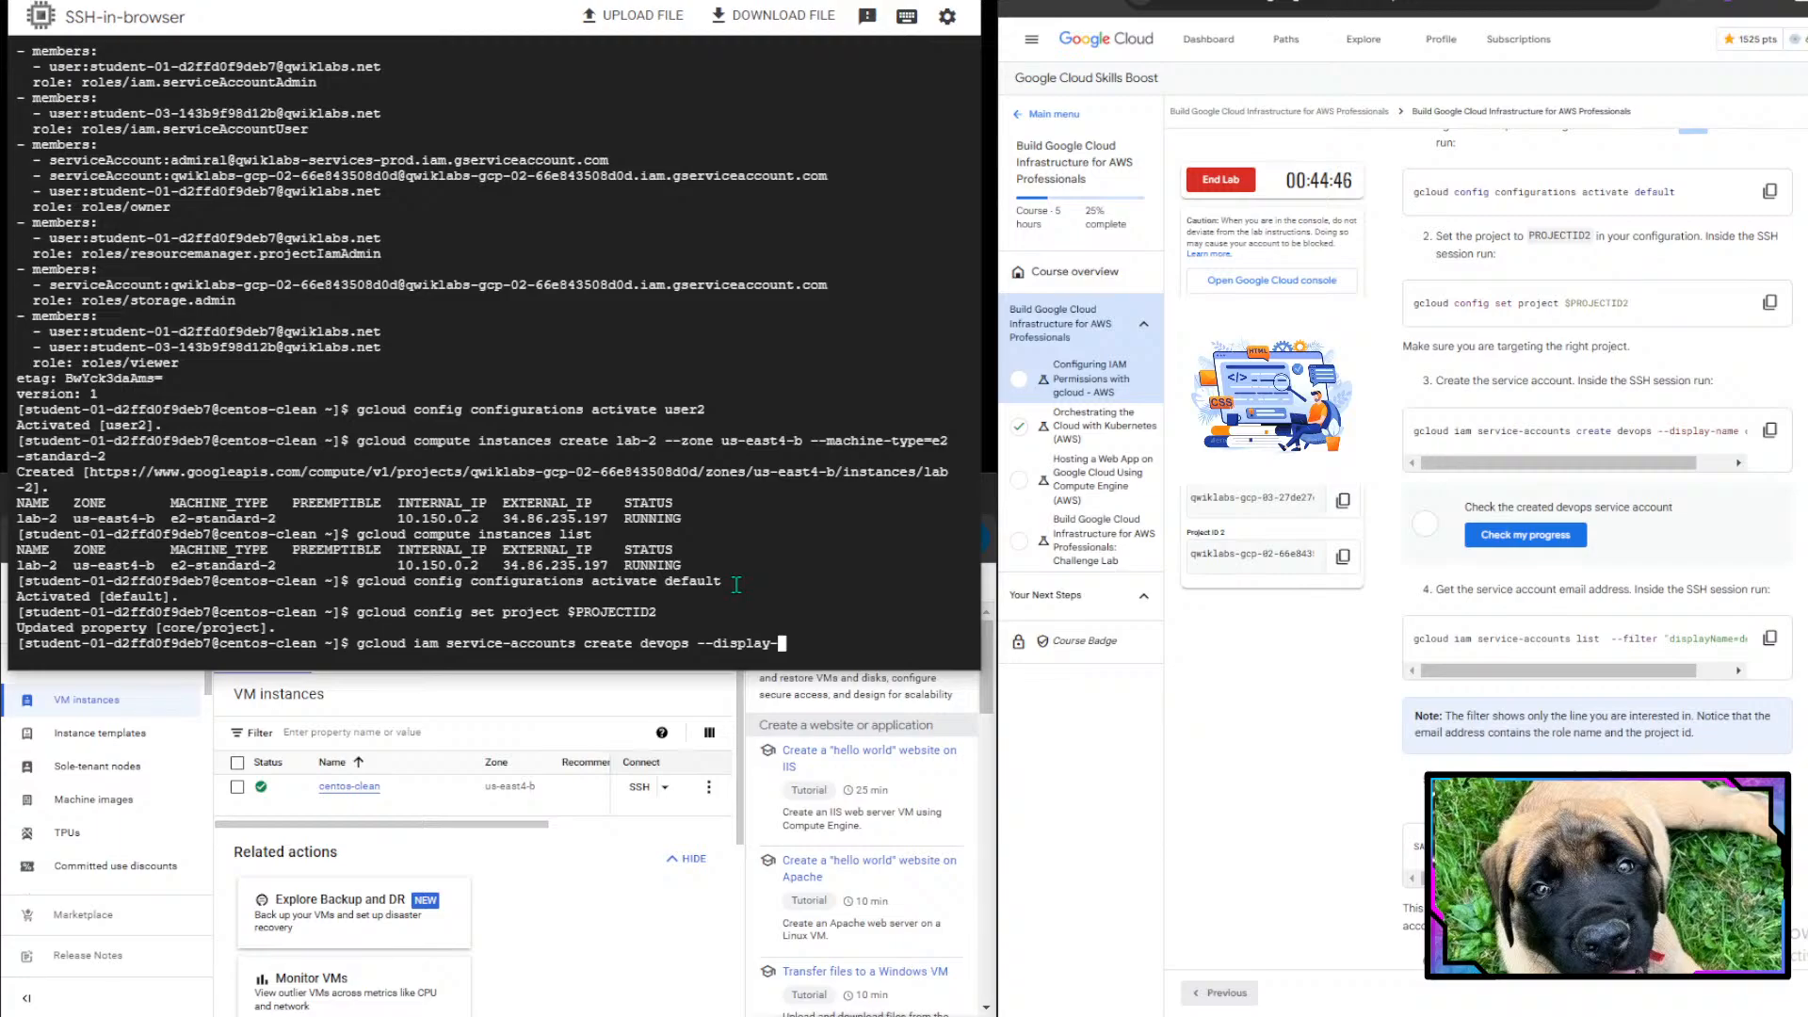
pyautogui.moveTo(1602, 464); pyautogui.dragTo(1662, 464)
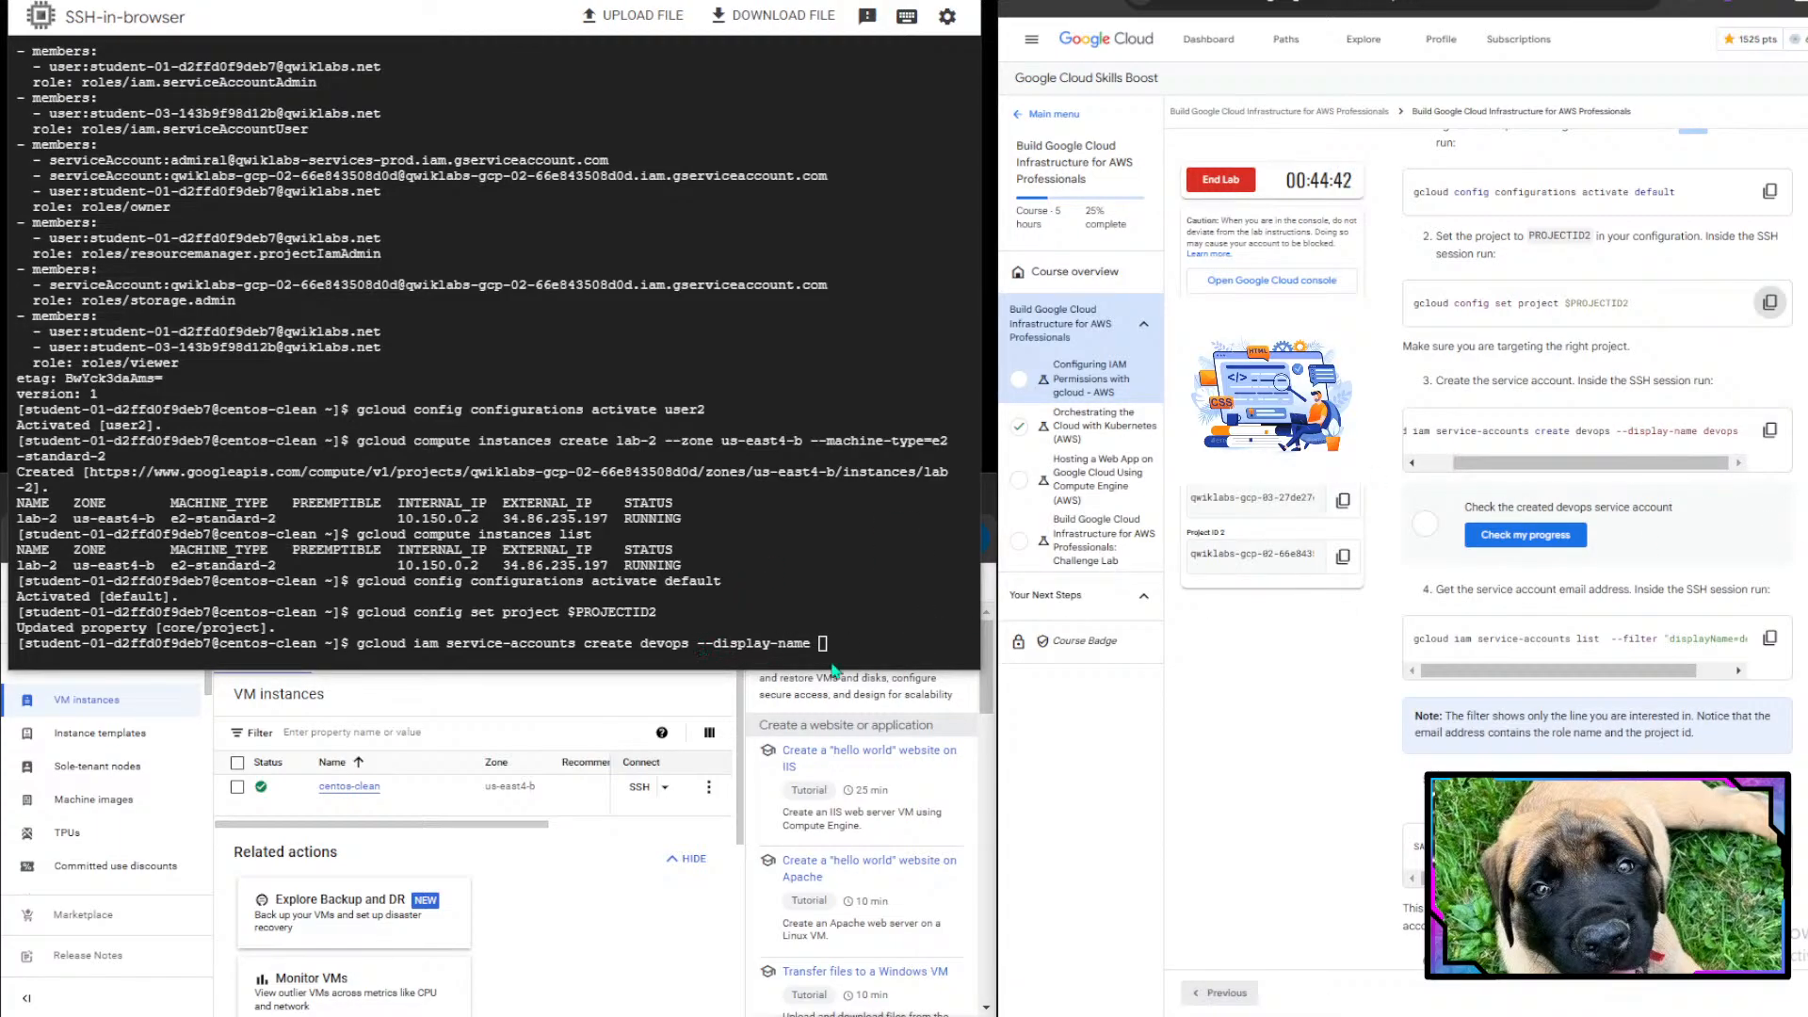
pyautogui.click(888, 628)
pyautogui.write('devops')
pyautogui.press('Return')
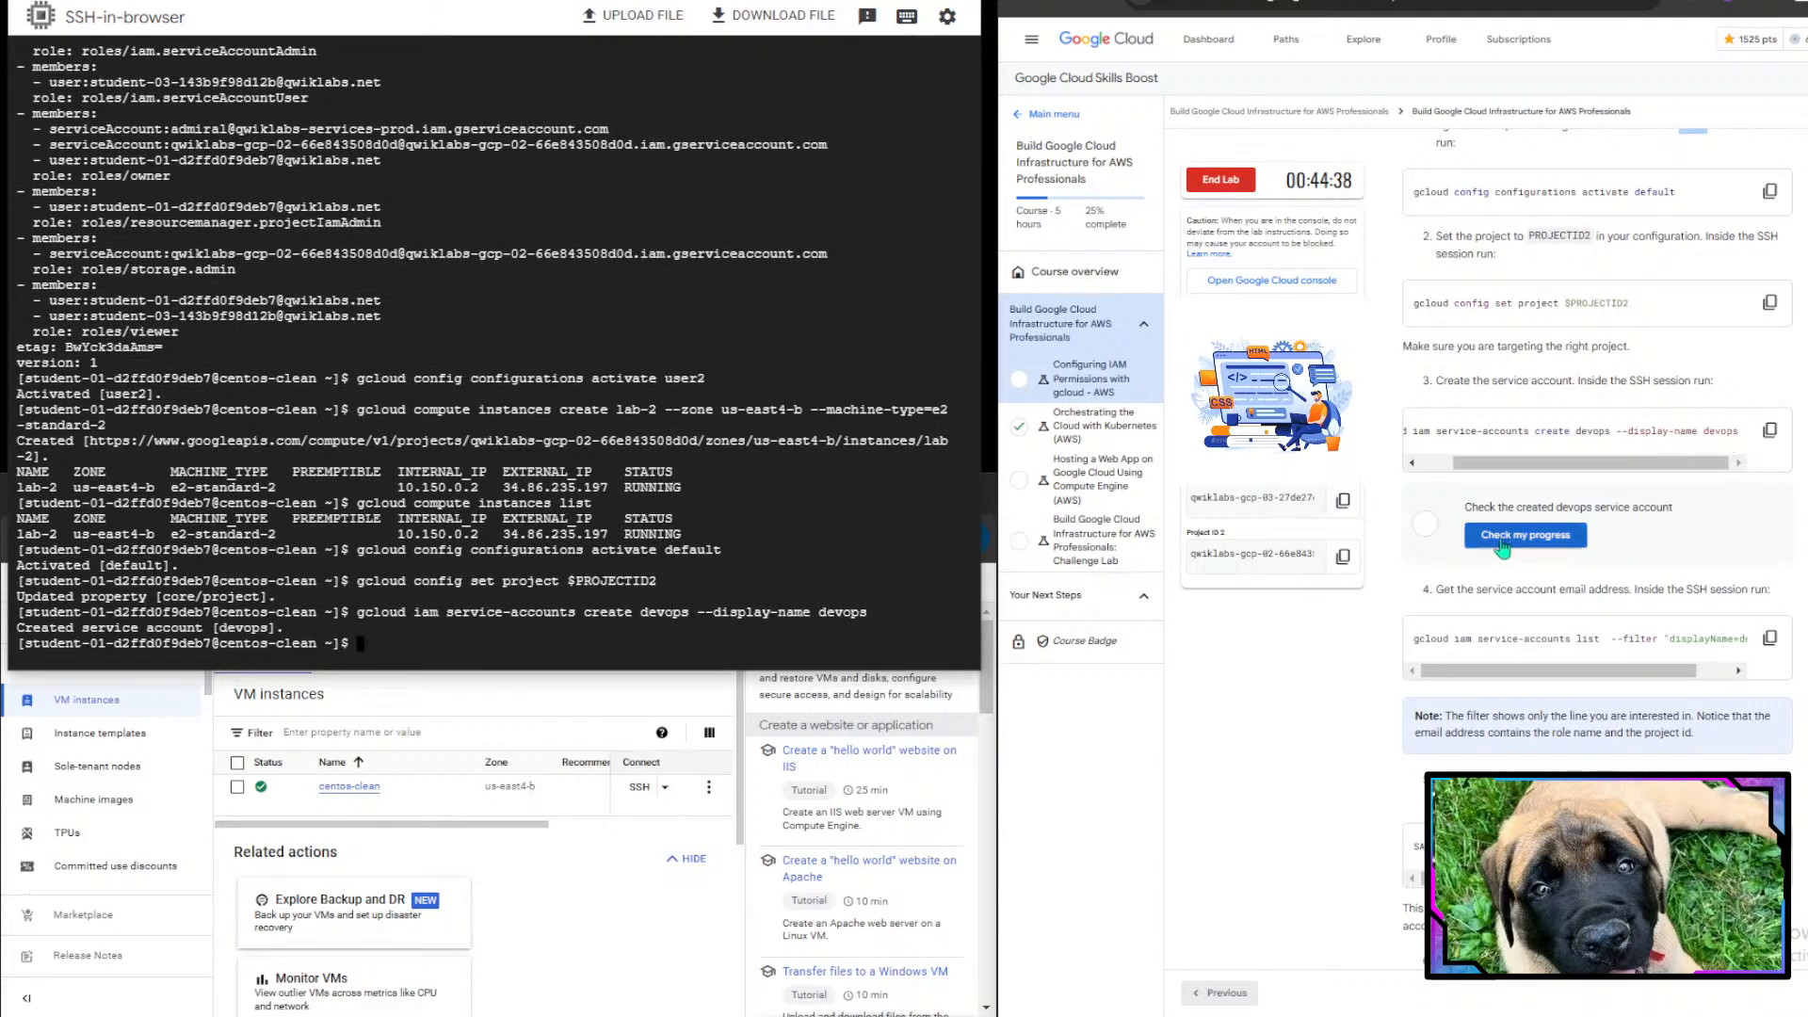
# - Check the lab progress for the created devops service account
pyautogui.click(1498, 545)
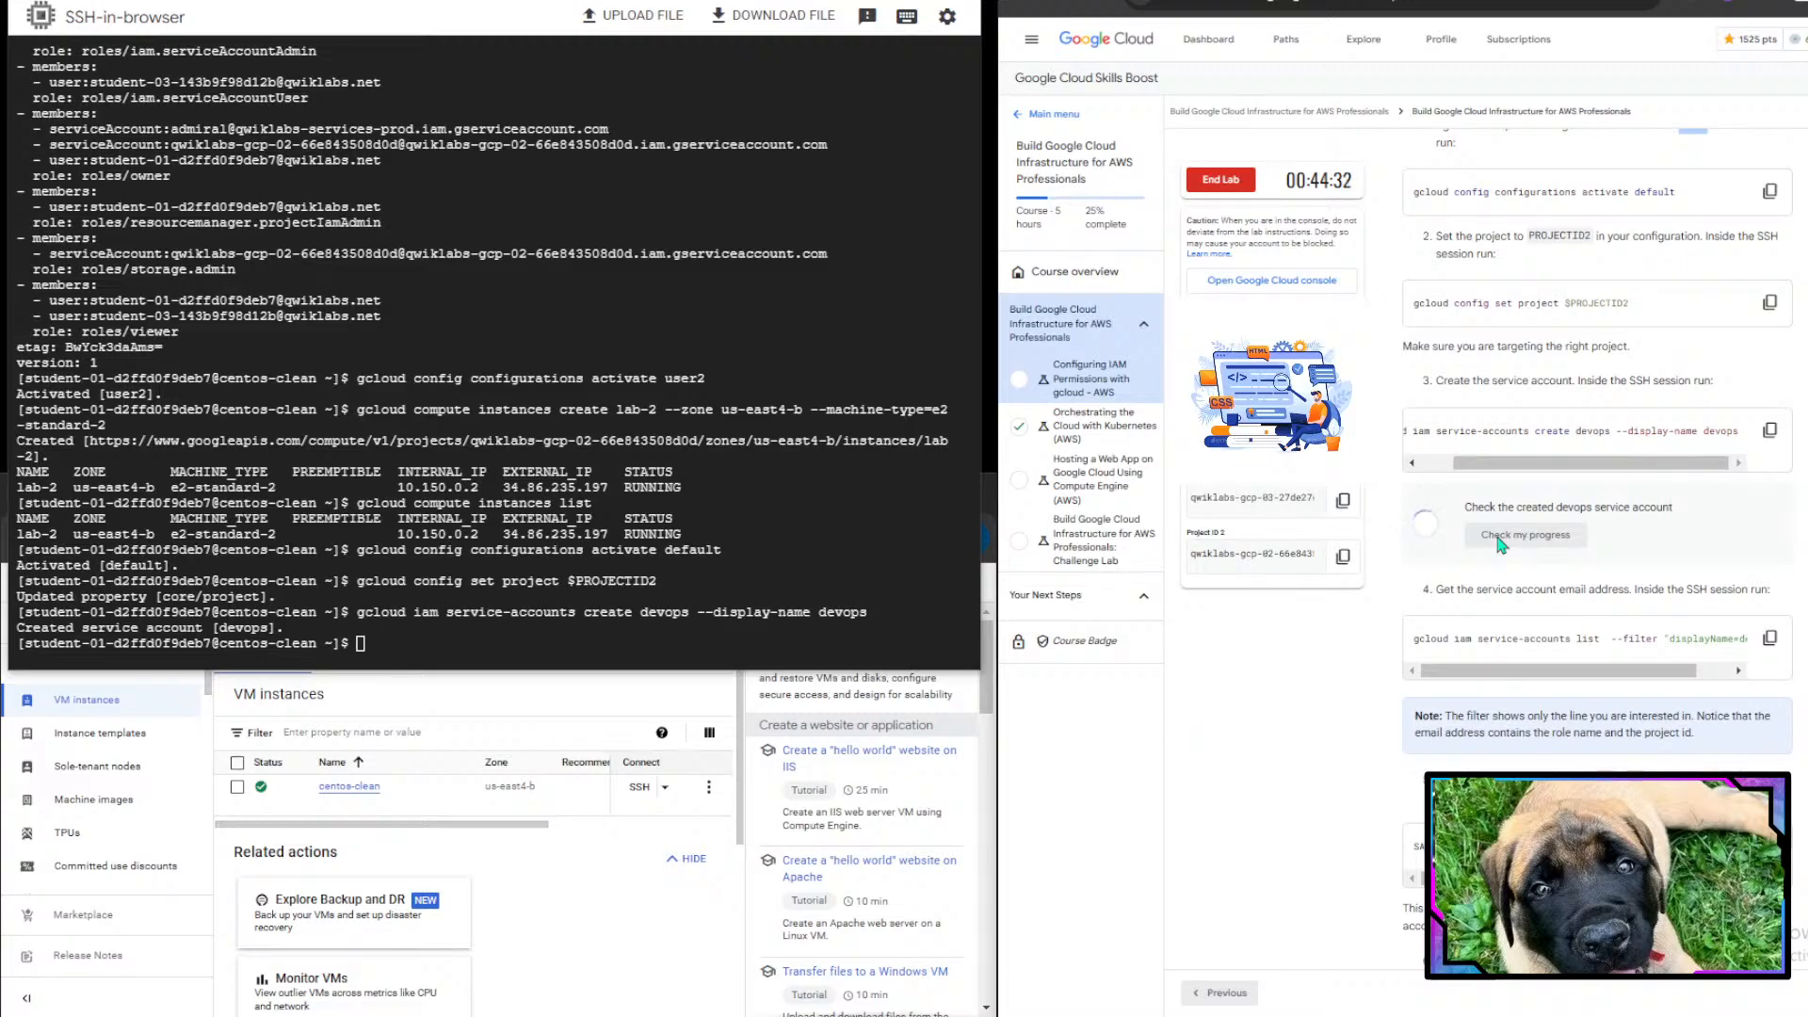
pyautogui.scroll(-3, 1500, 544)
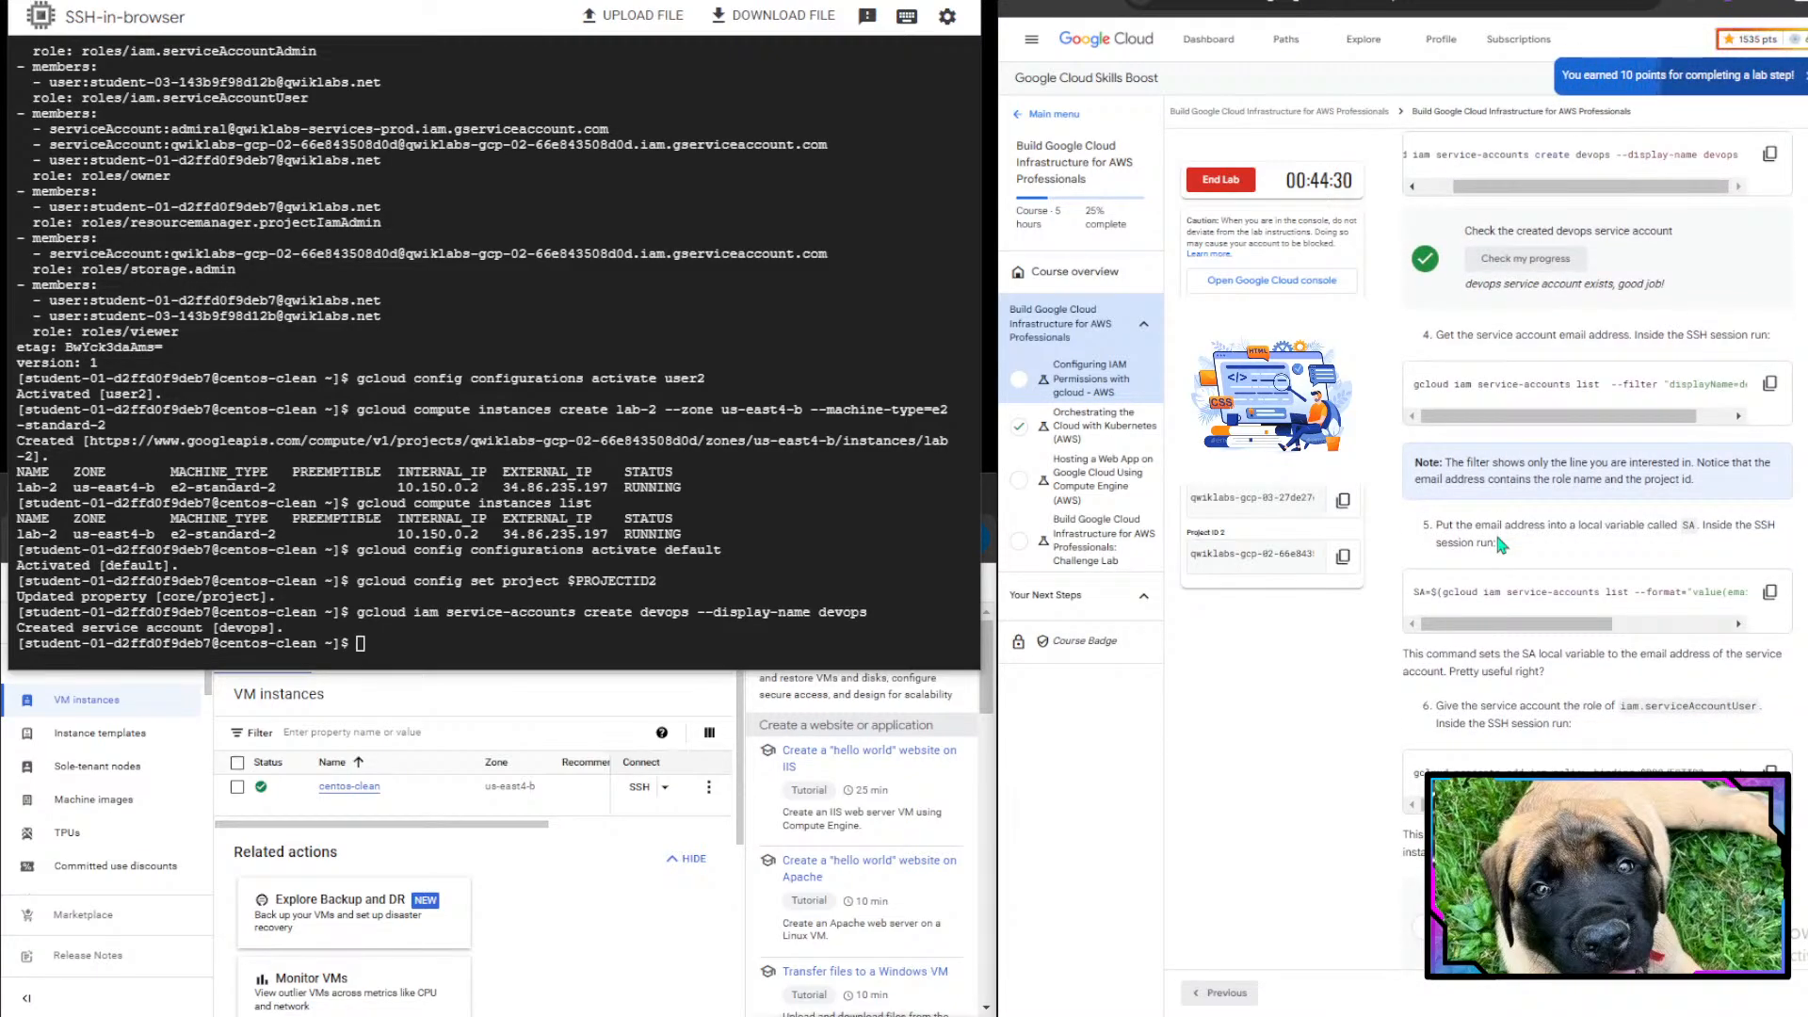
pyautogui.moveTo(1617, 284); pyautogui.dragTo(1697, 334)
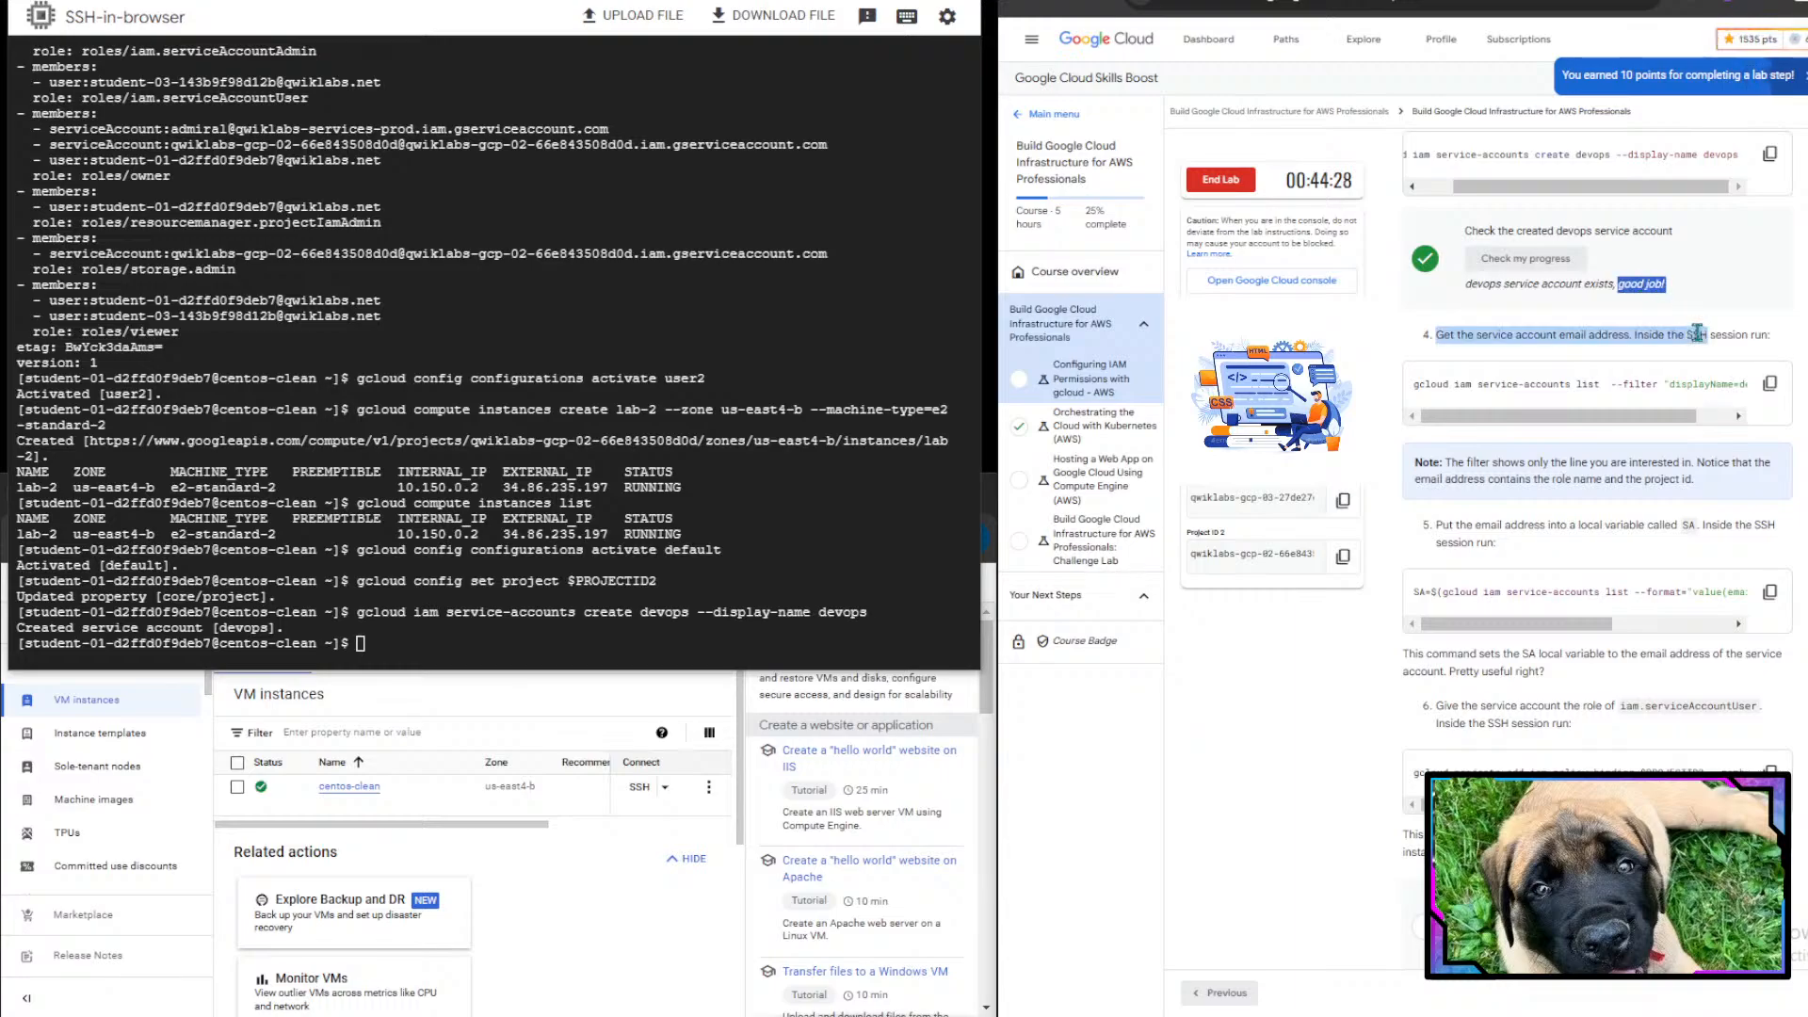
pyautogui.click(1696, 335)
pyautogui.scroll(-1, 1697, 334)
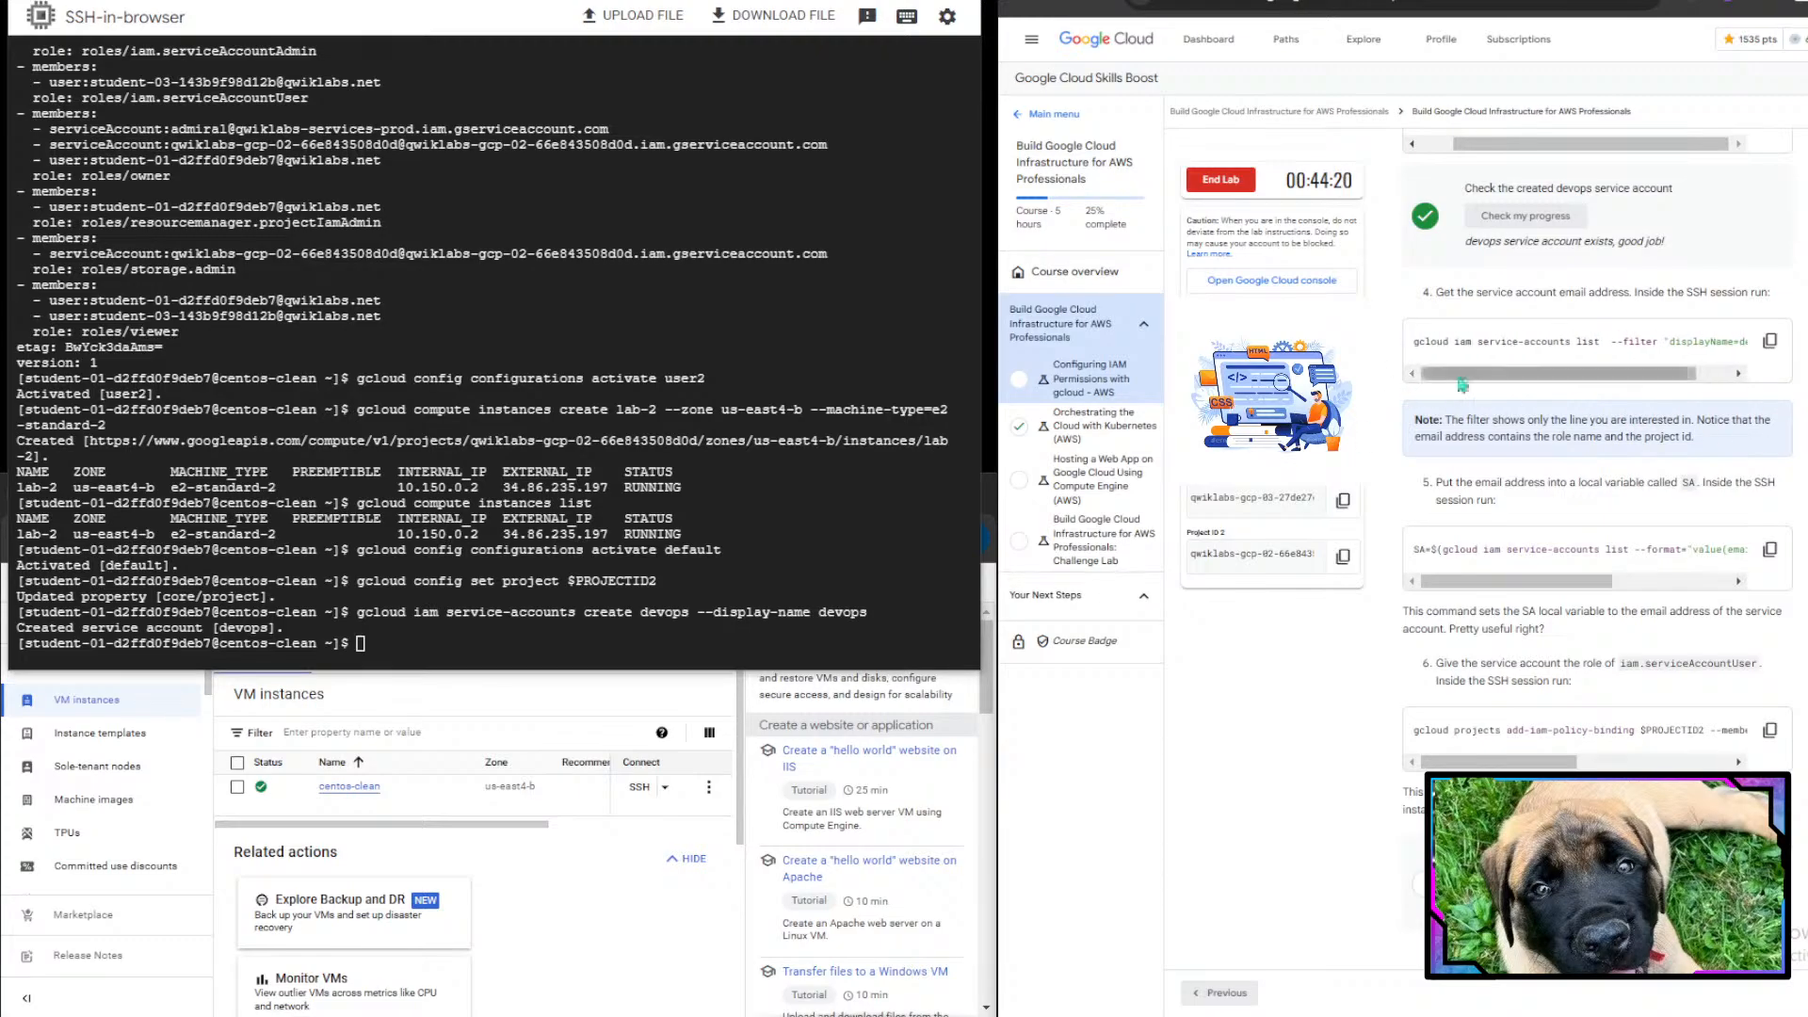
# - List service accounts filtered by displayName=devops using the copied lab command
pyautogui.click(1770, 340)
pyautogui.click(621, 544)
pyautogui.hotkey('ctrl', 'v')
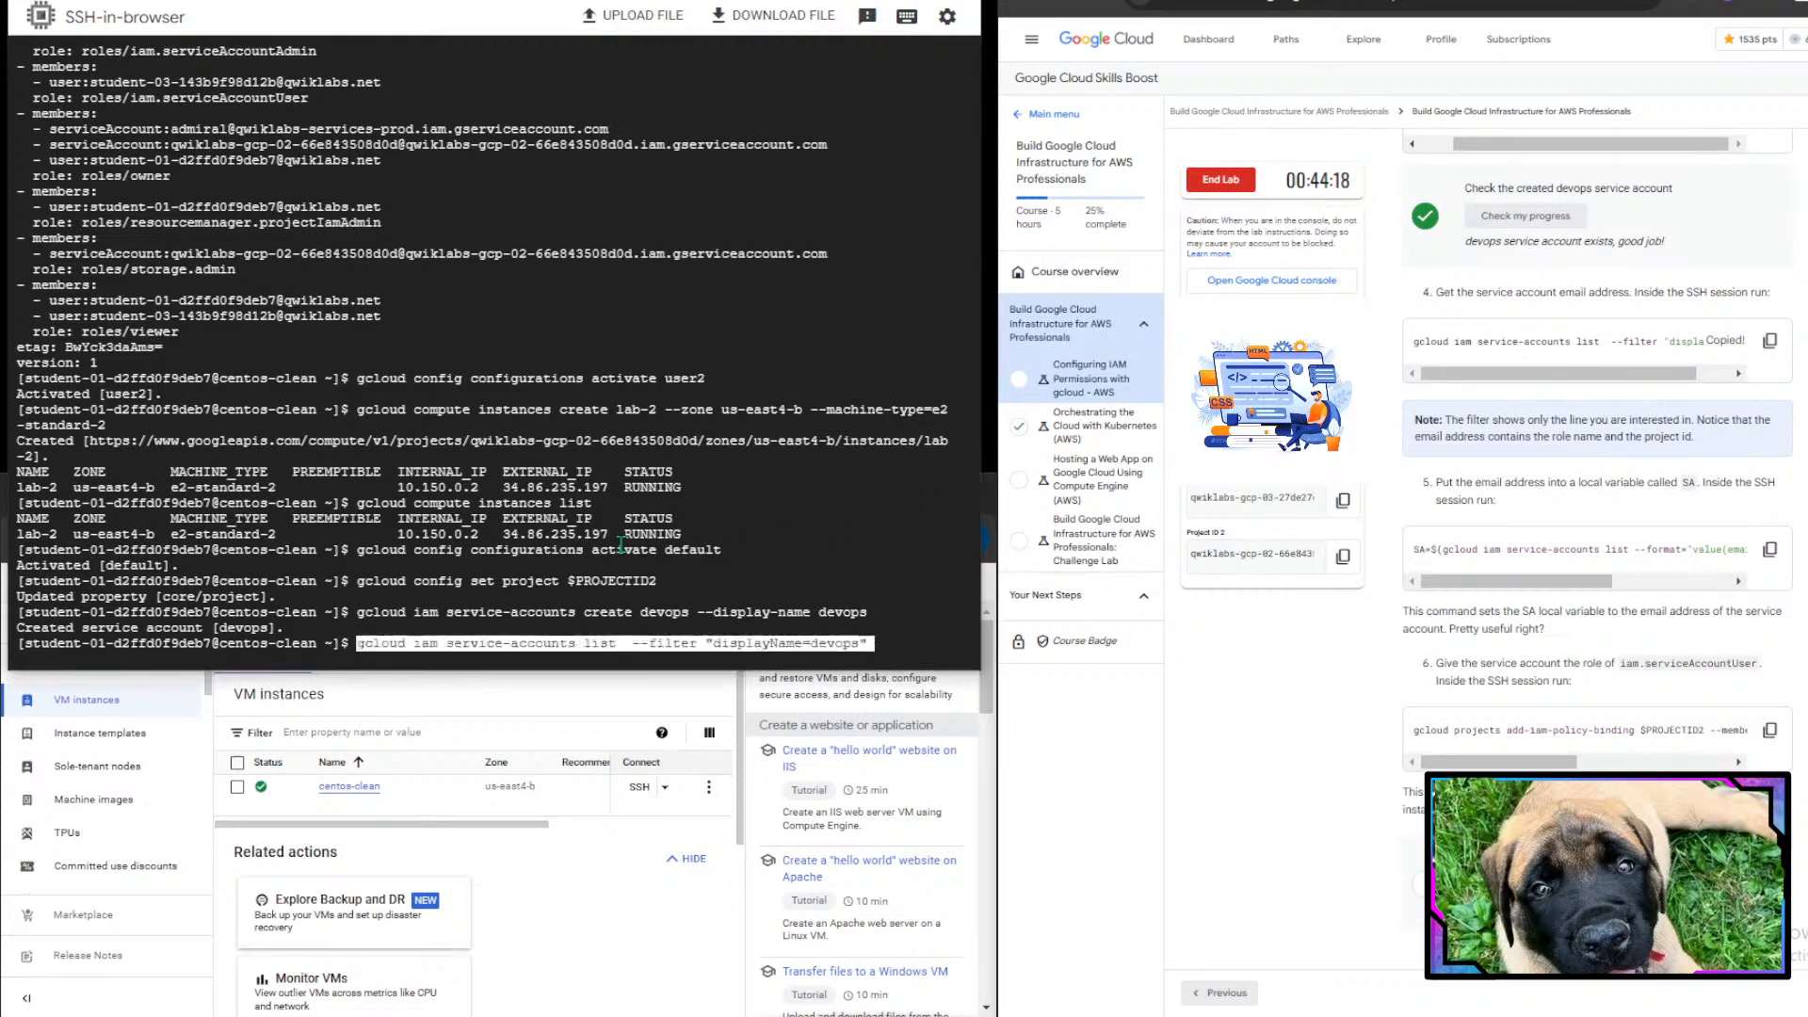
pyautogui.press('Return')
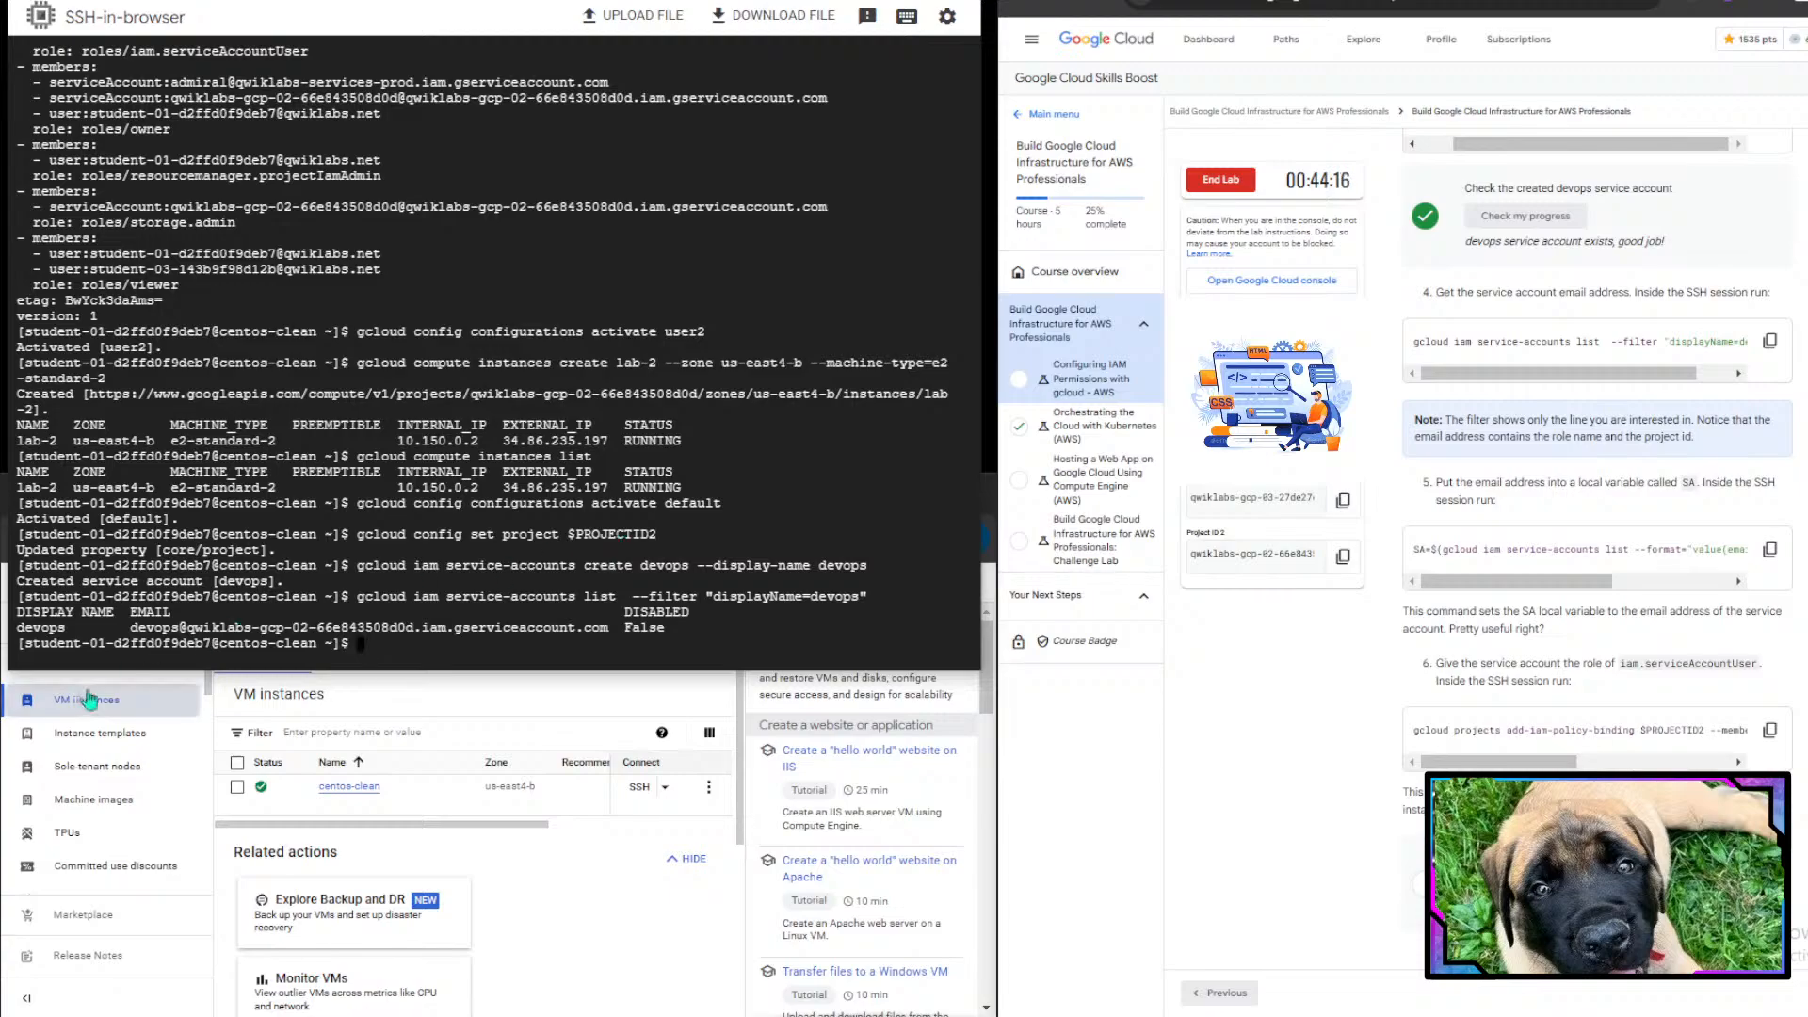
# - Examine the listed service account details and the lab note about the filter
pyautogui.moveTo(130, 628); pyautogui.dragTo(290, 633)
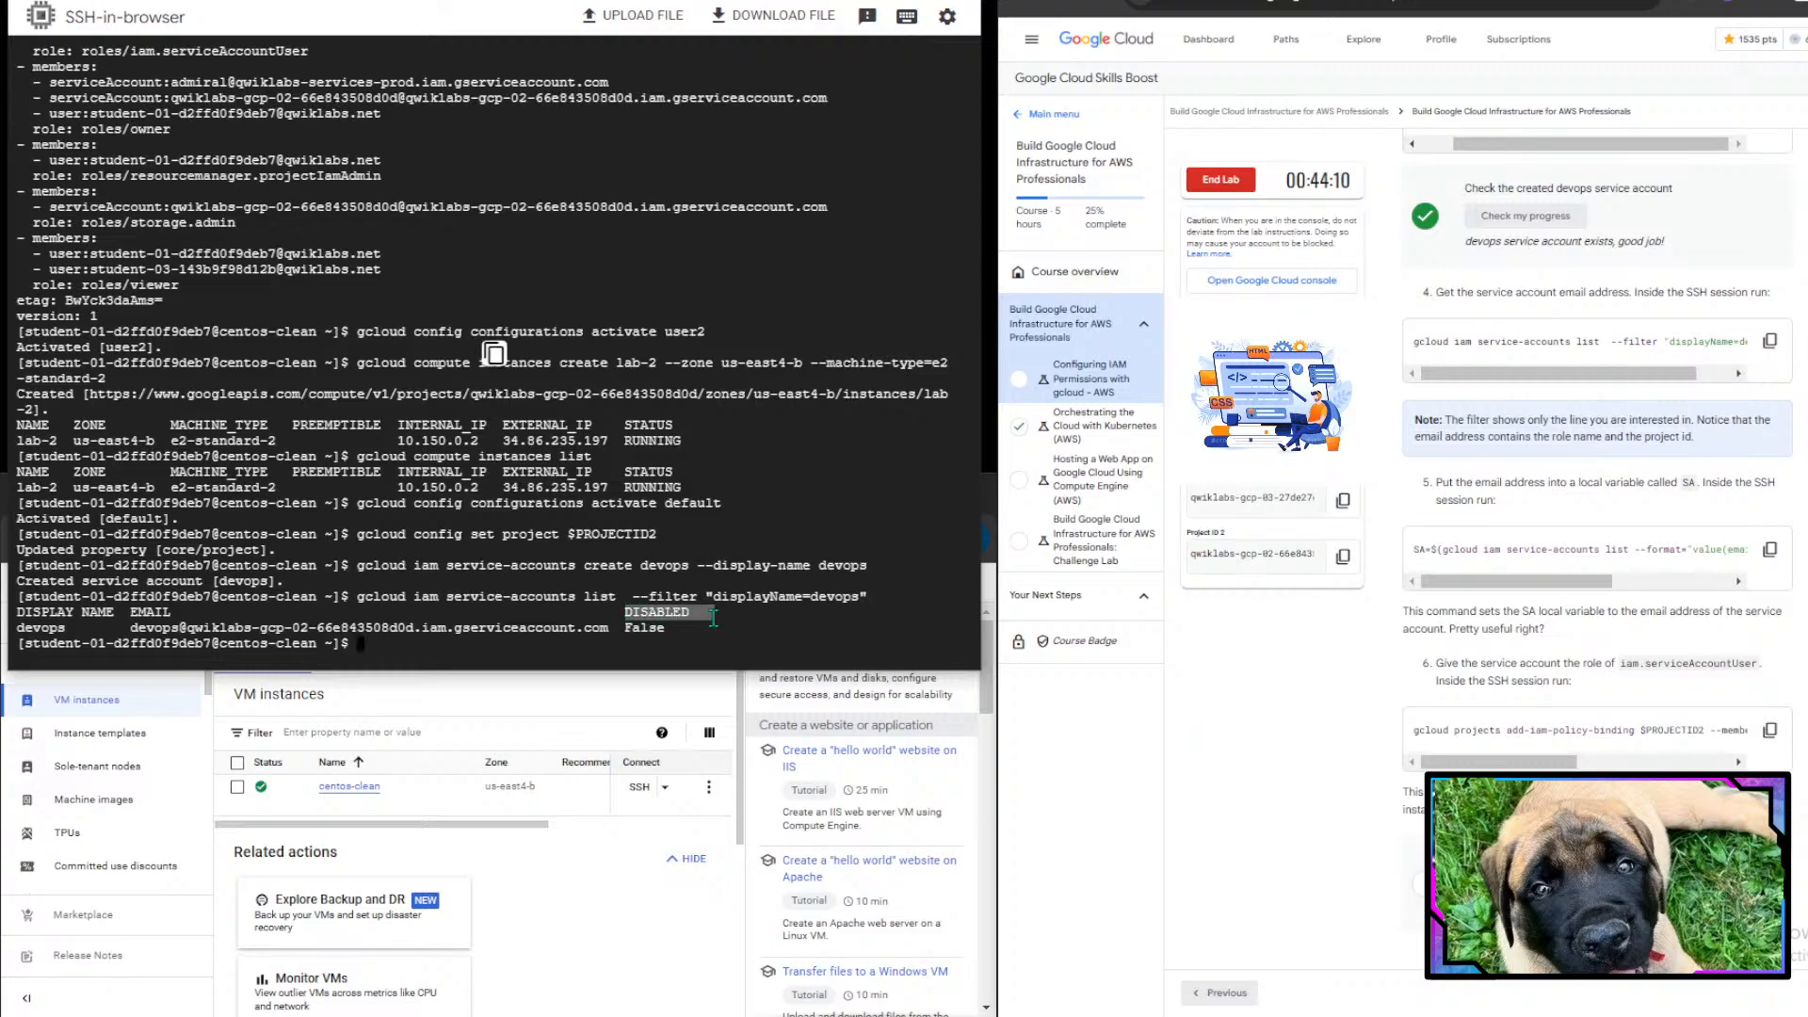
pyautogui.scroll(-1, 1416, 566)
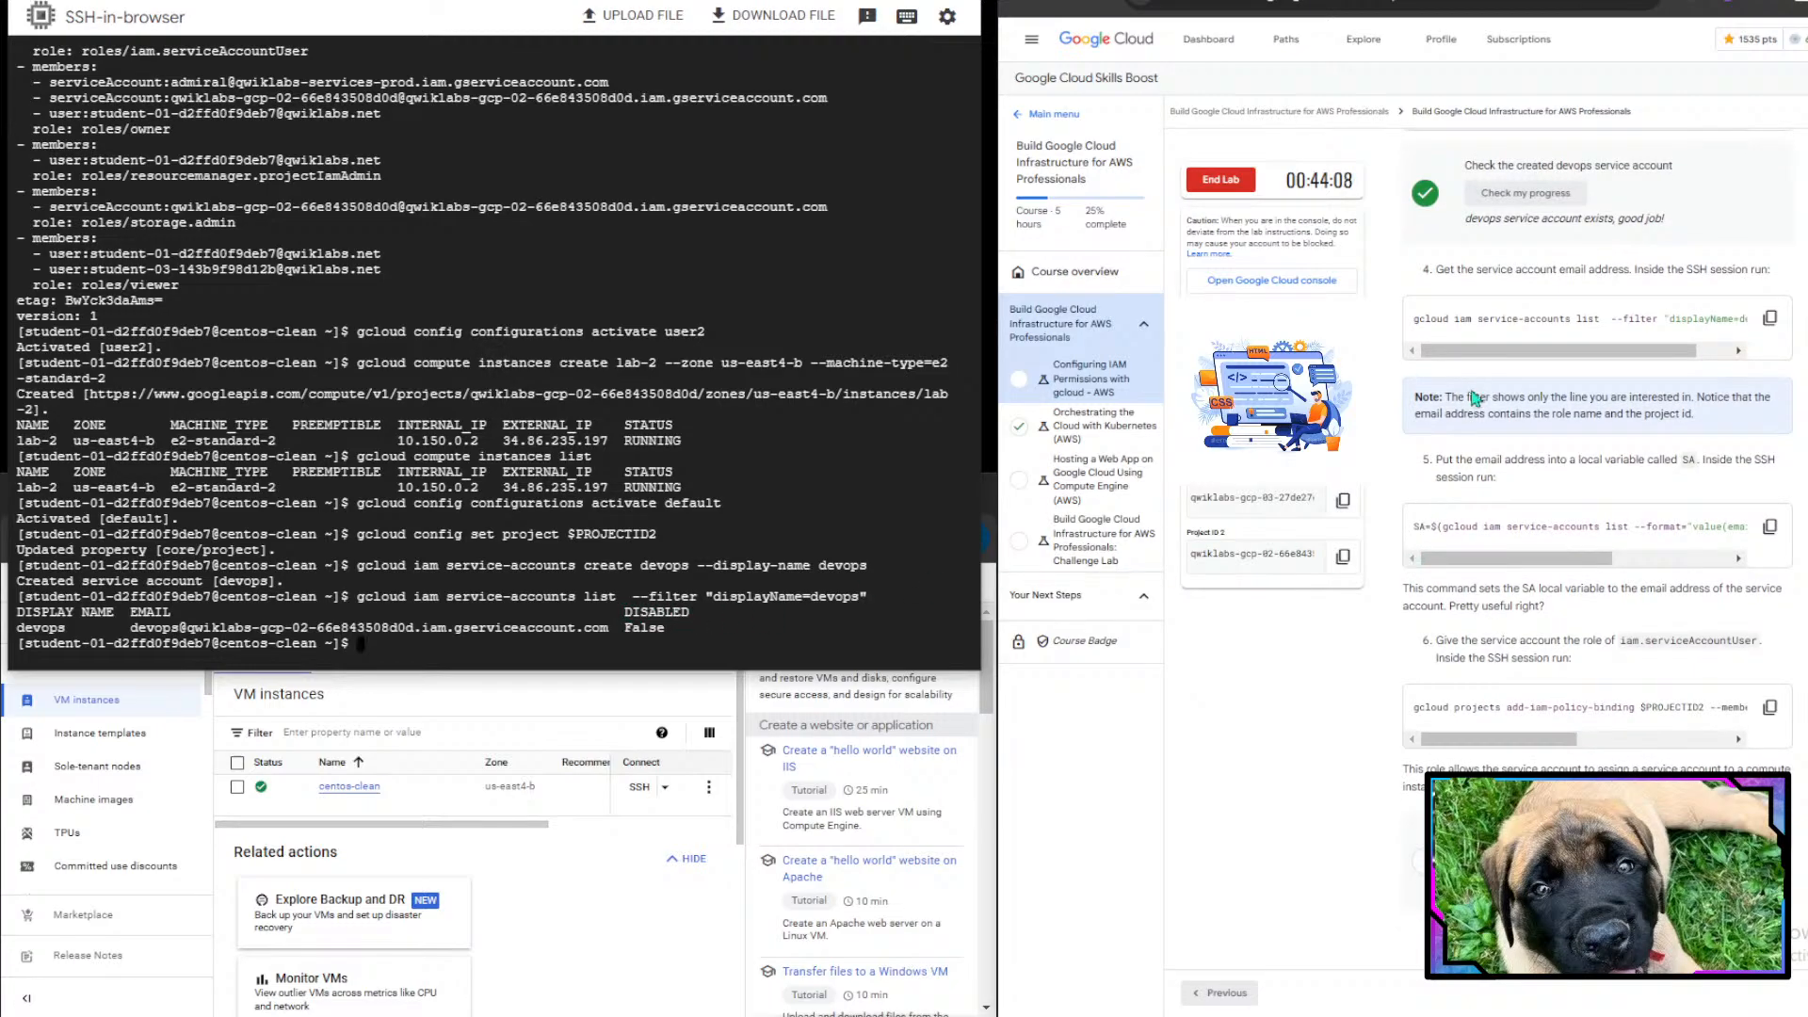
pyautogui.moveTo(1451, 395); pyautogui.dragTo(1700, 426)
pyautogui.click(1757, 393)
pyautogui.click(1702, 429)
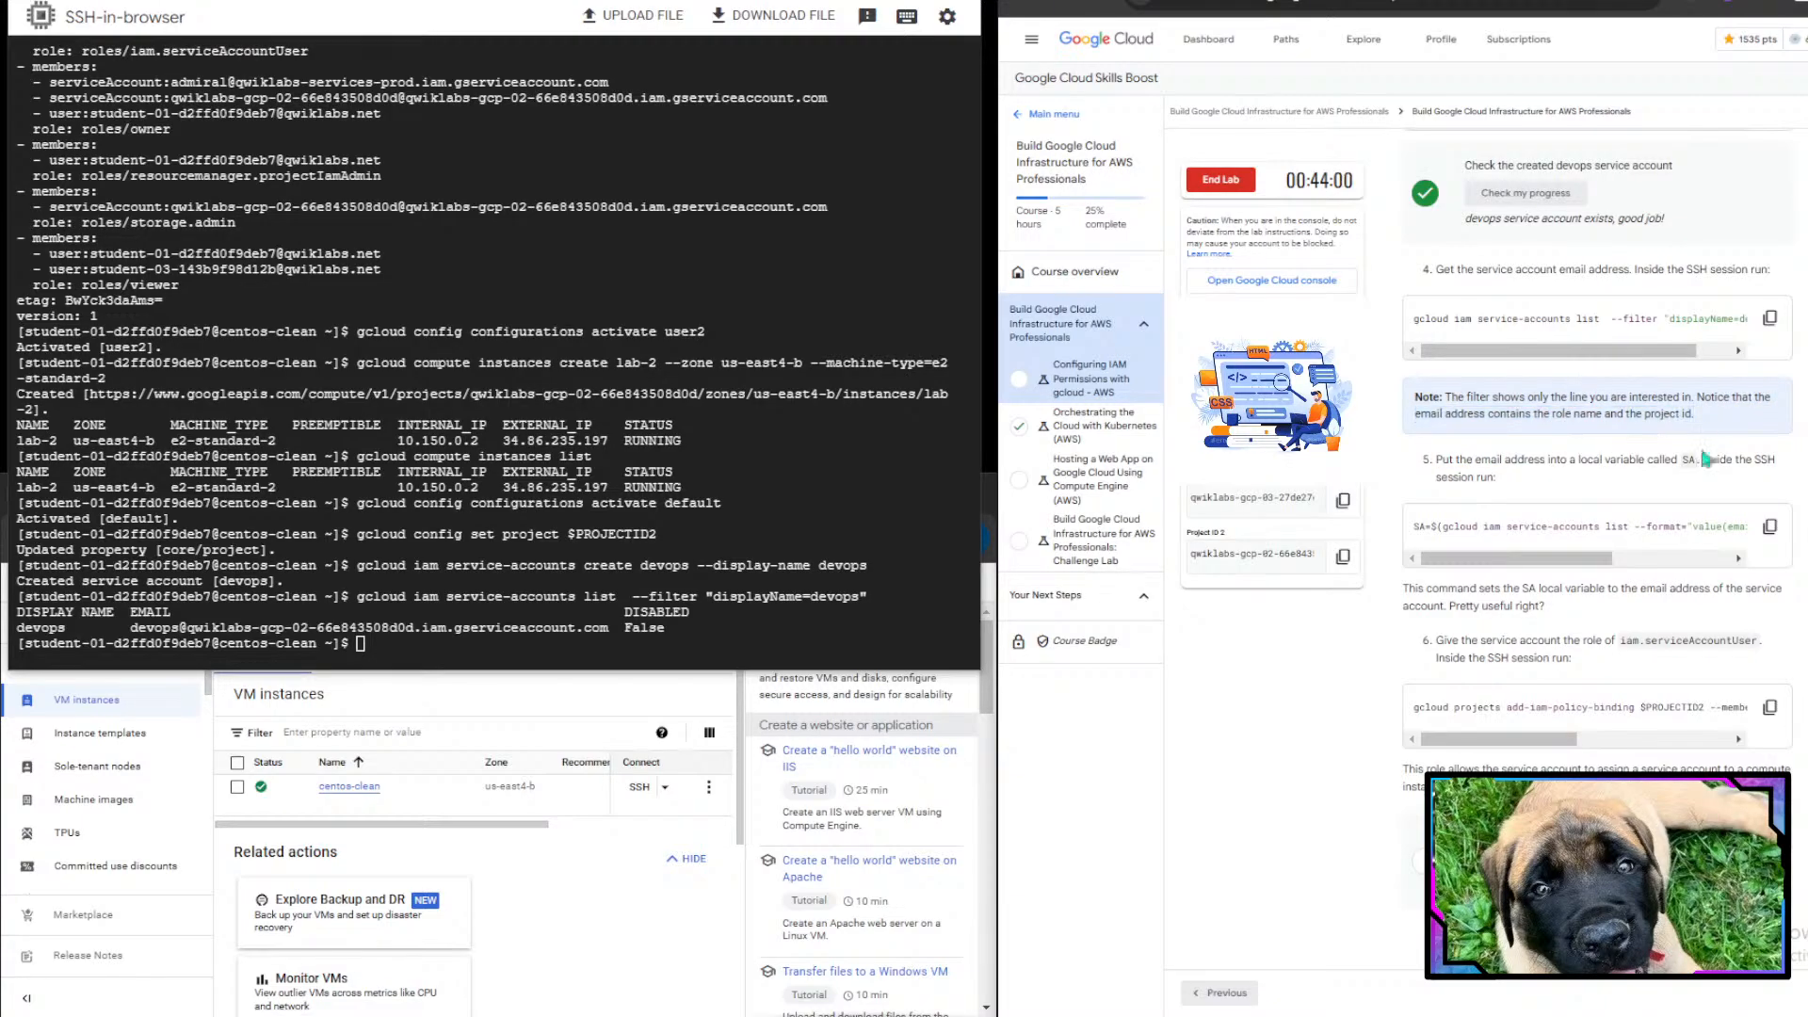
# - Store the devops service account's email in variable SA by running the lab's gcloud iam service-accounts list --format="value(email)" command
pyautogui.scroll(-1, 1648, 442)
pyautogui.scroll(-1, 1488, 397)
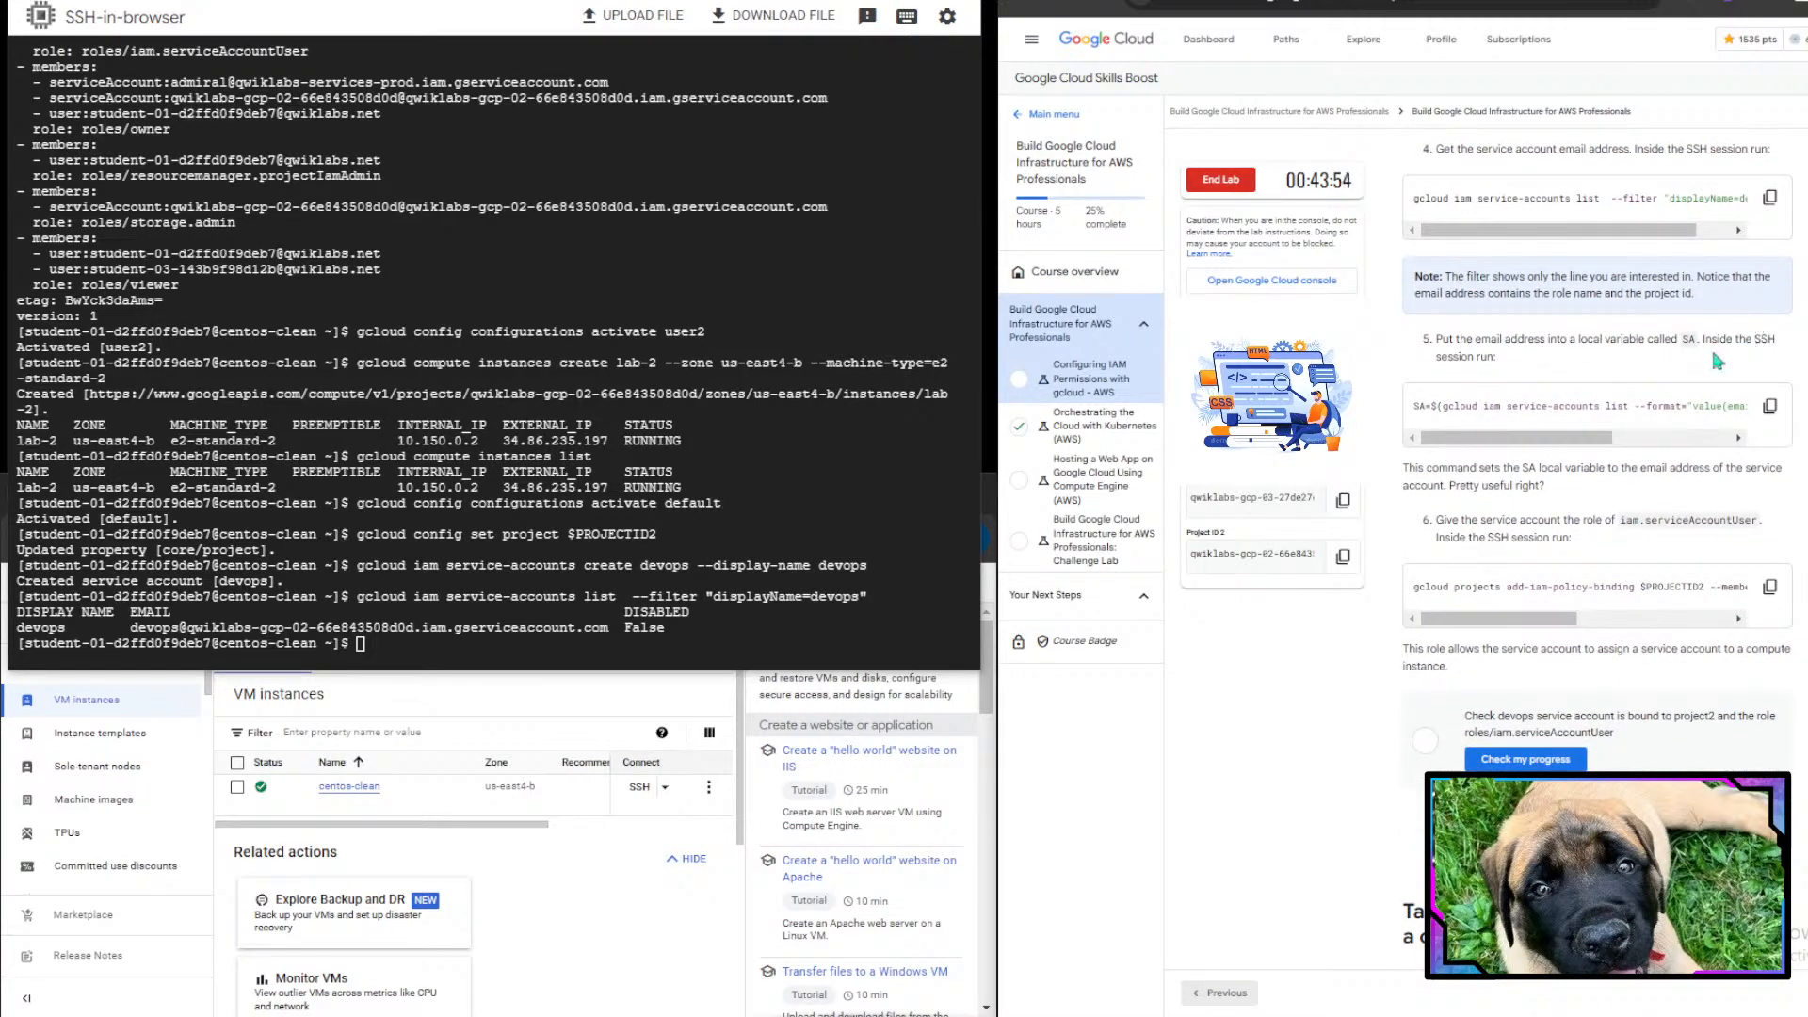
pyautogui.scroll(-1, 1512, 407)
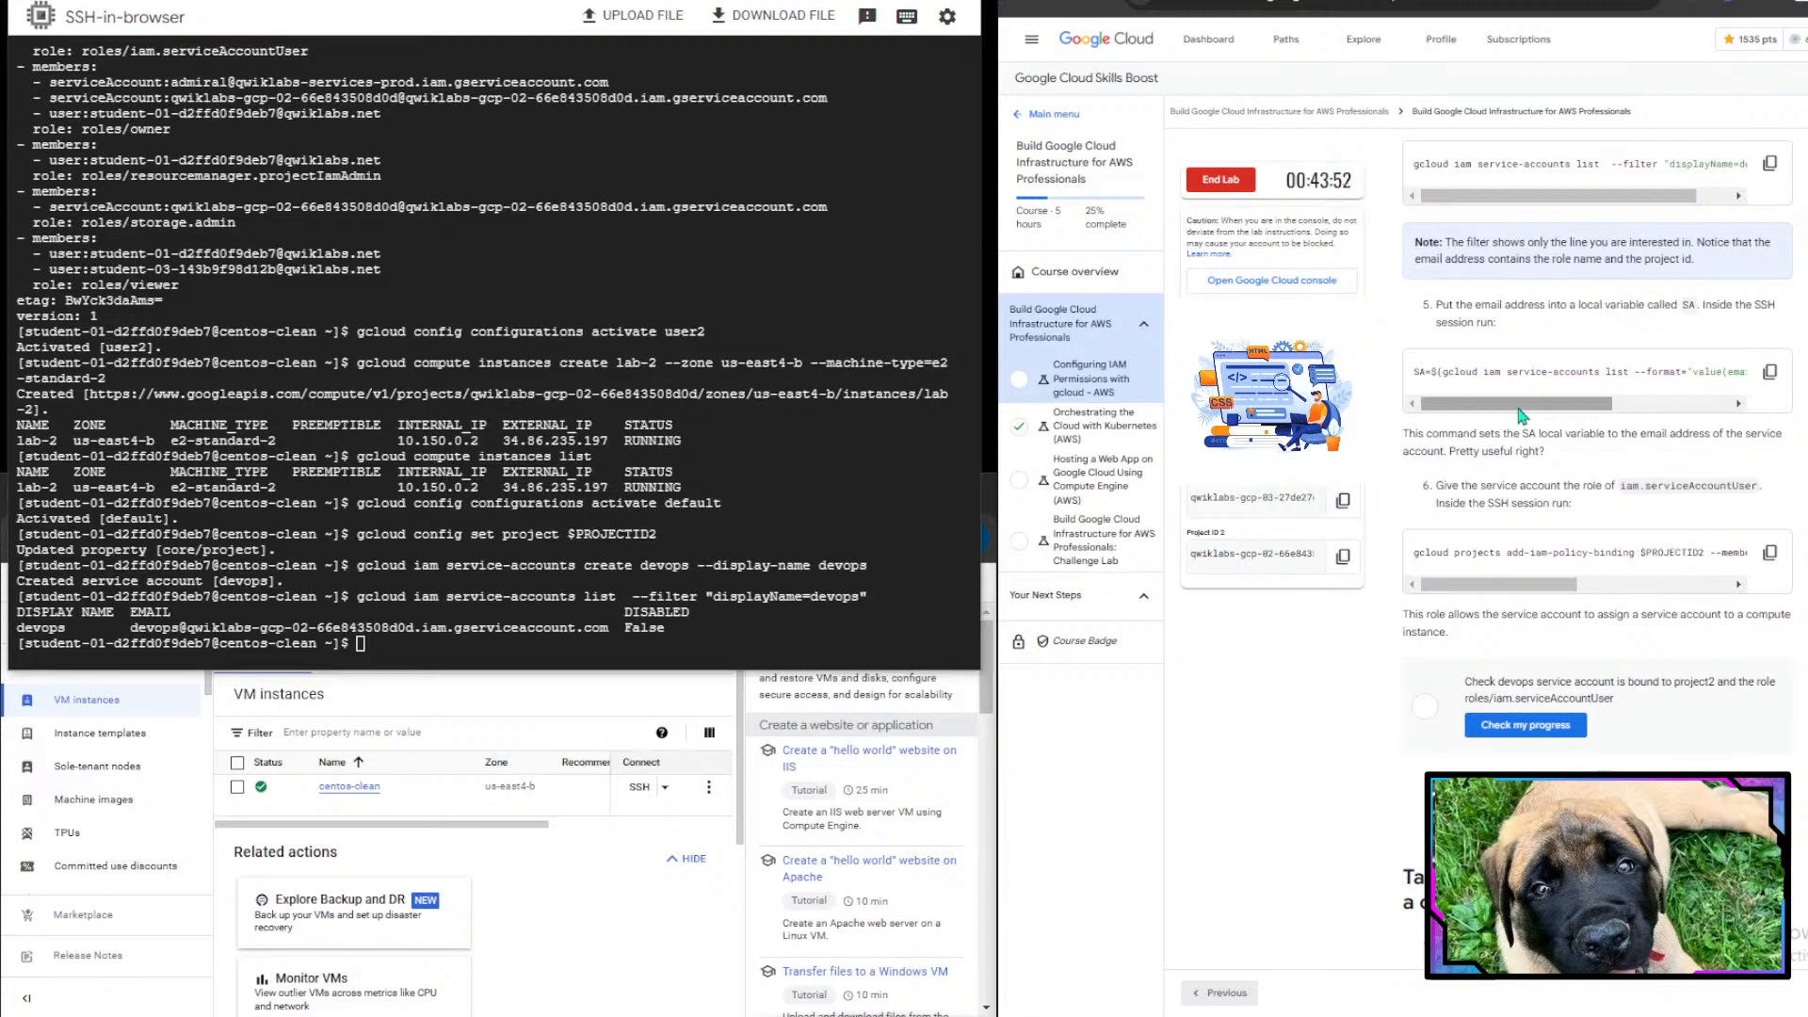
pyautogui.moveTo(1427, 390); pyautogui.dragTo(1641, 487)
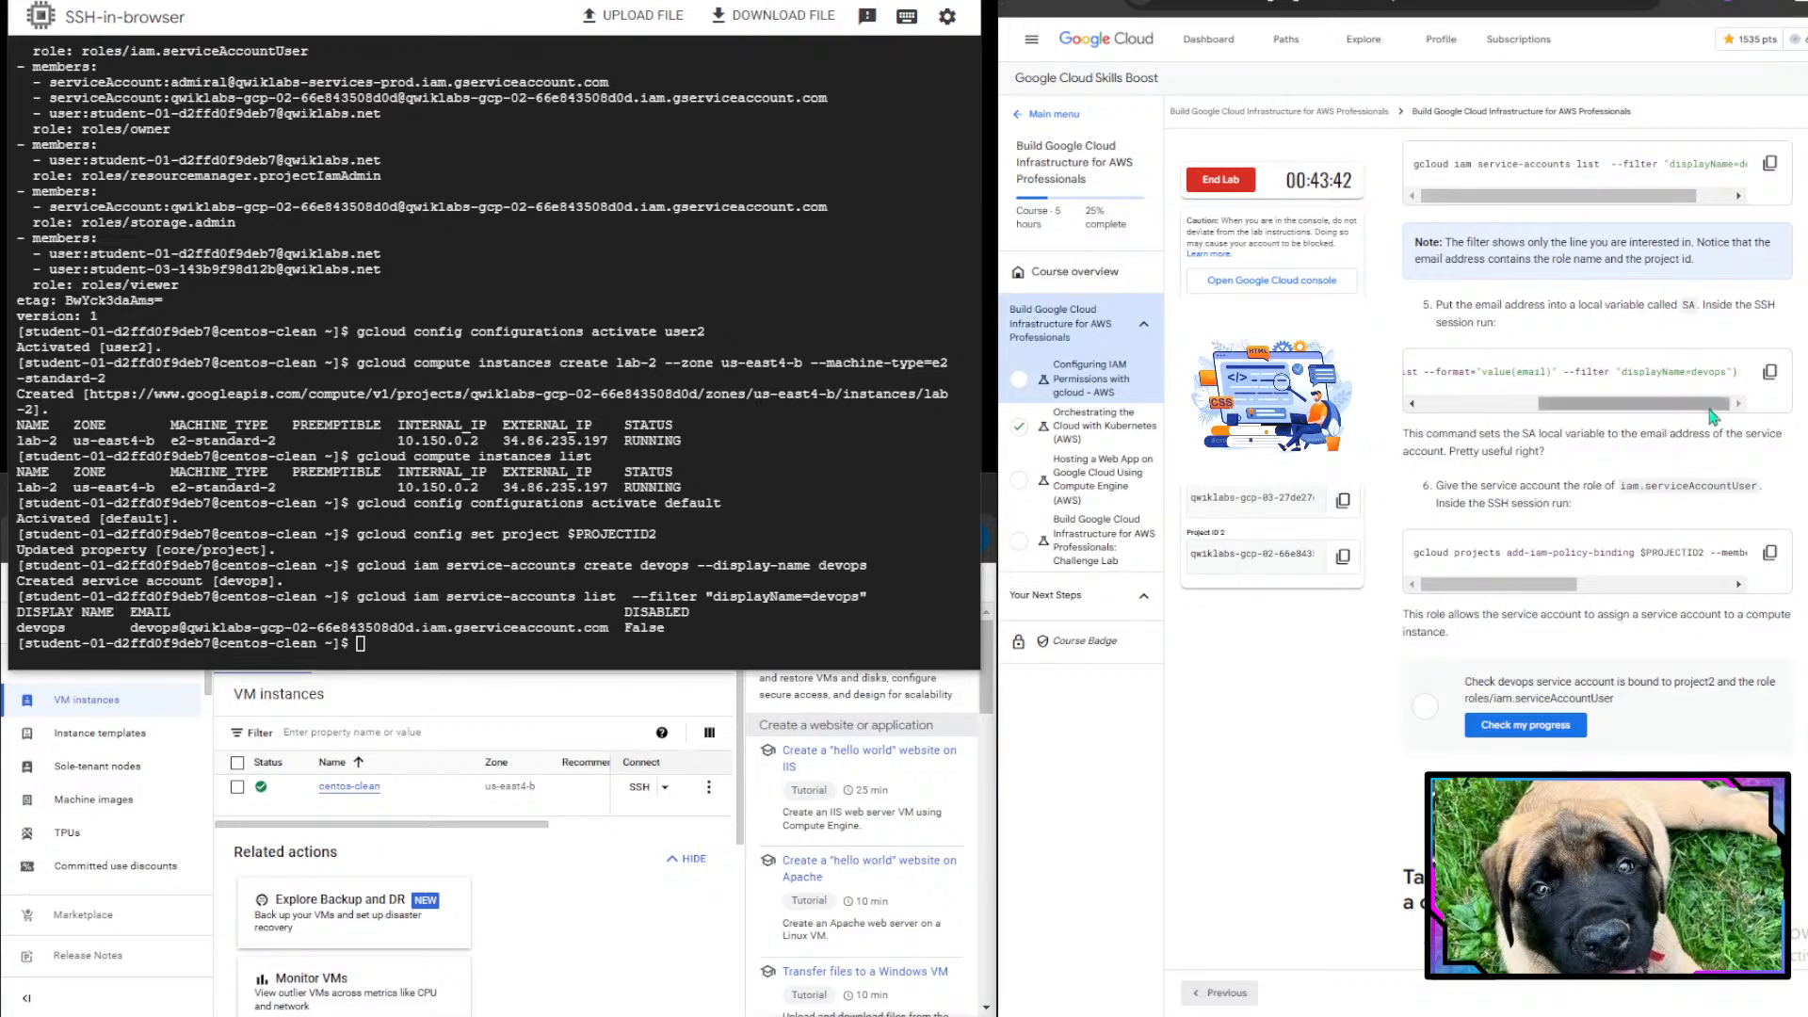
pyautogui.click(1771, 374)
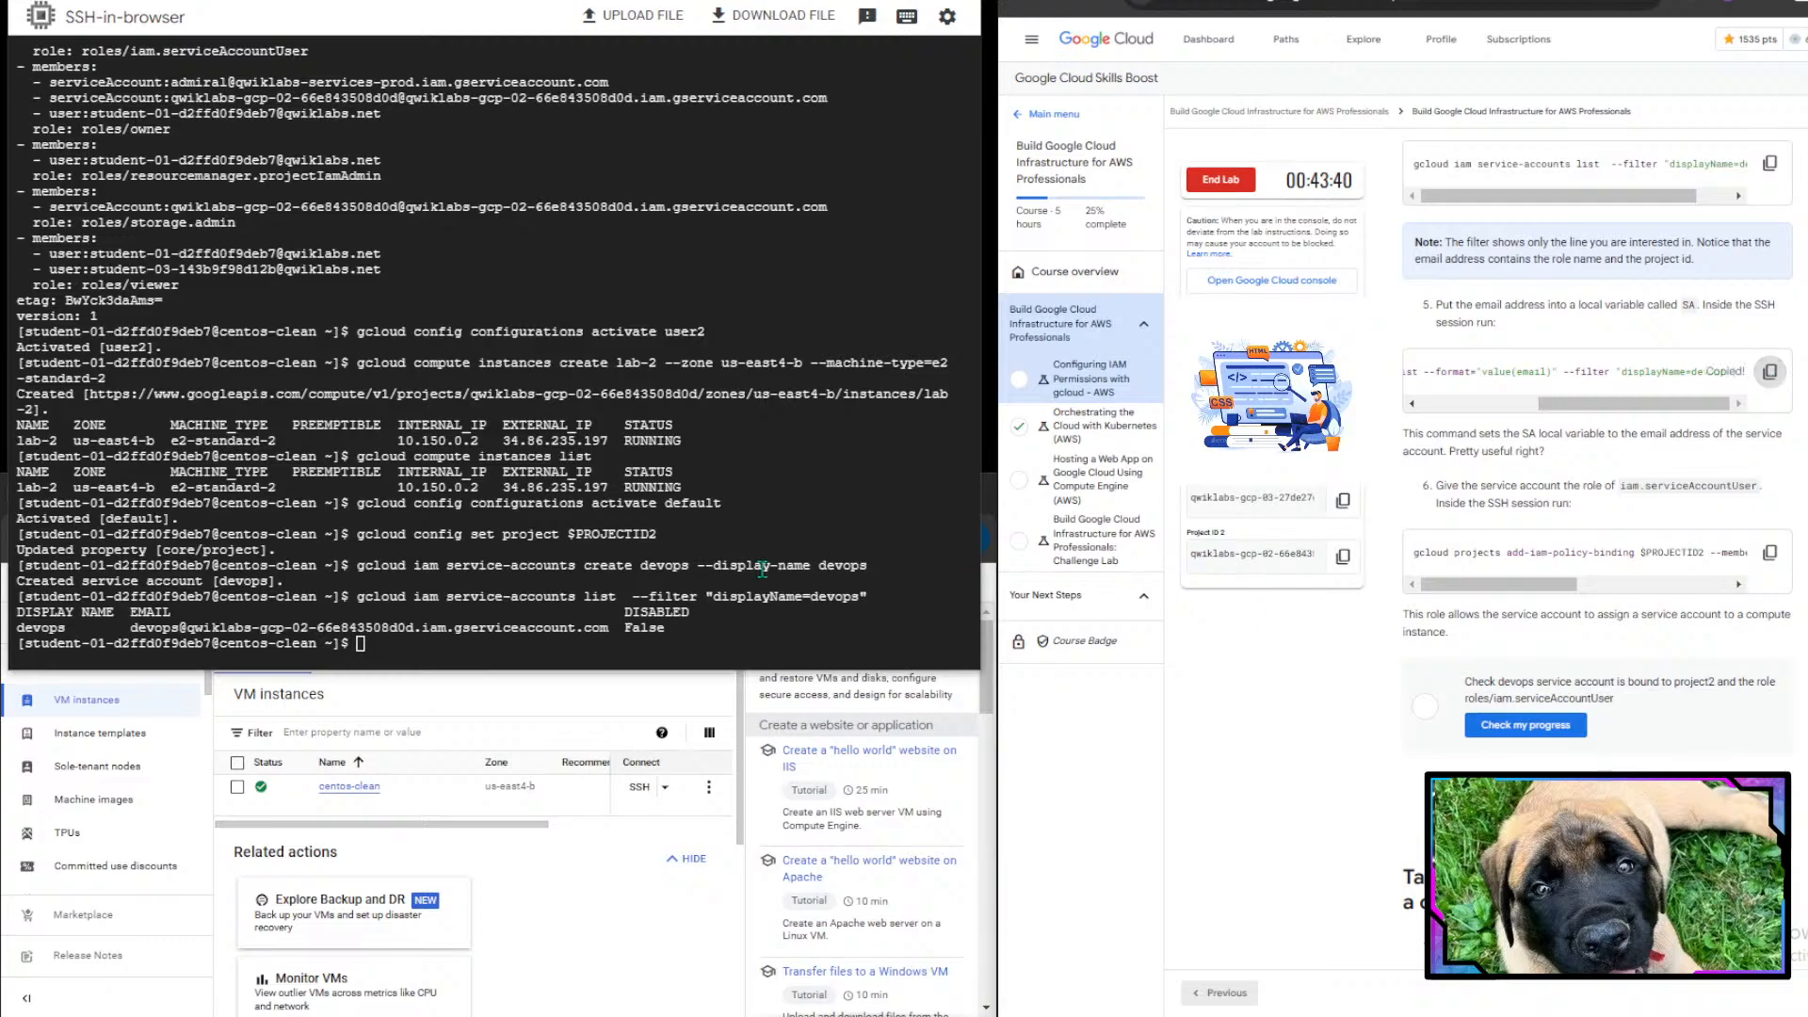
pyautogui.hotkey('ctrl', 'v')
pyautogui.press('Return')
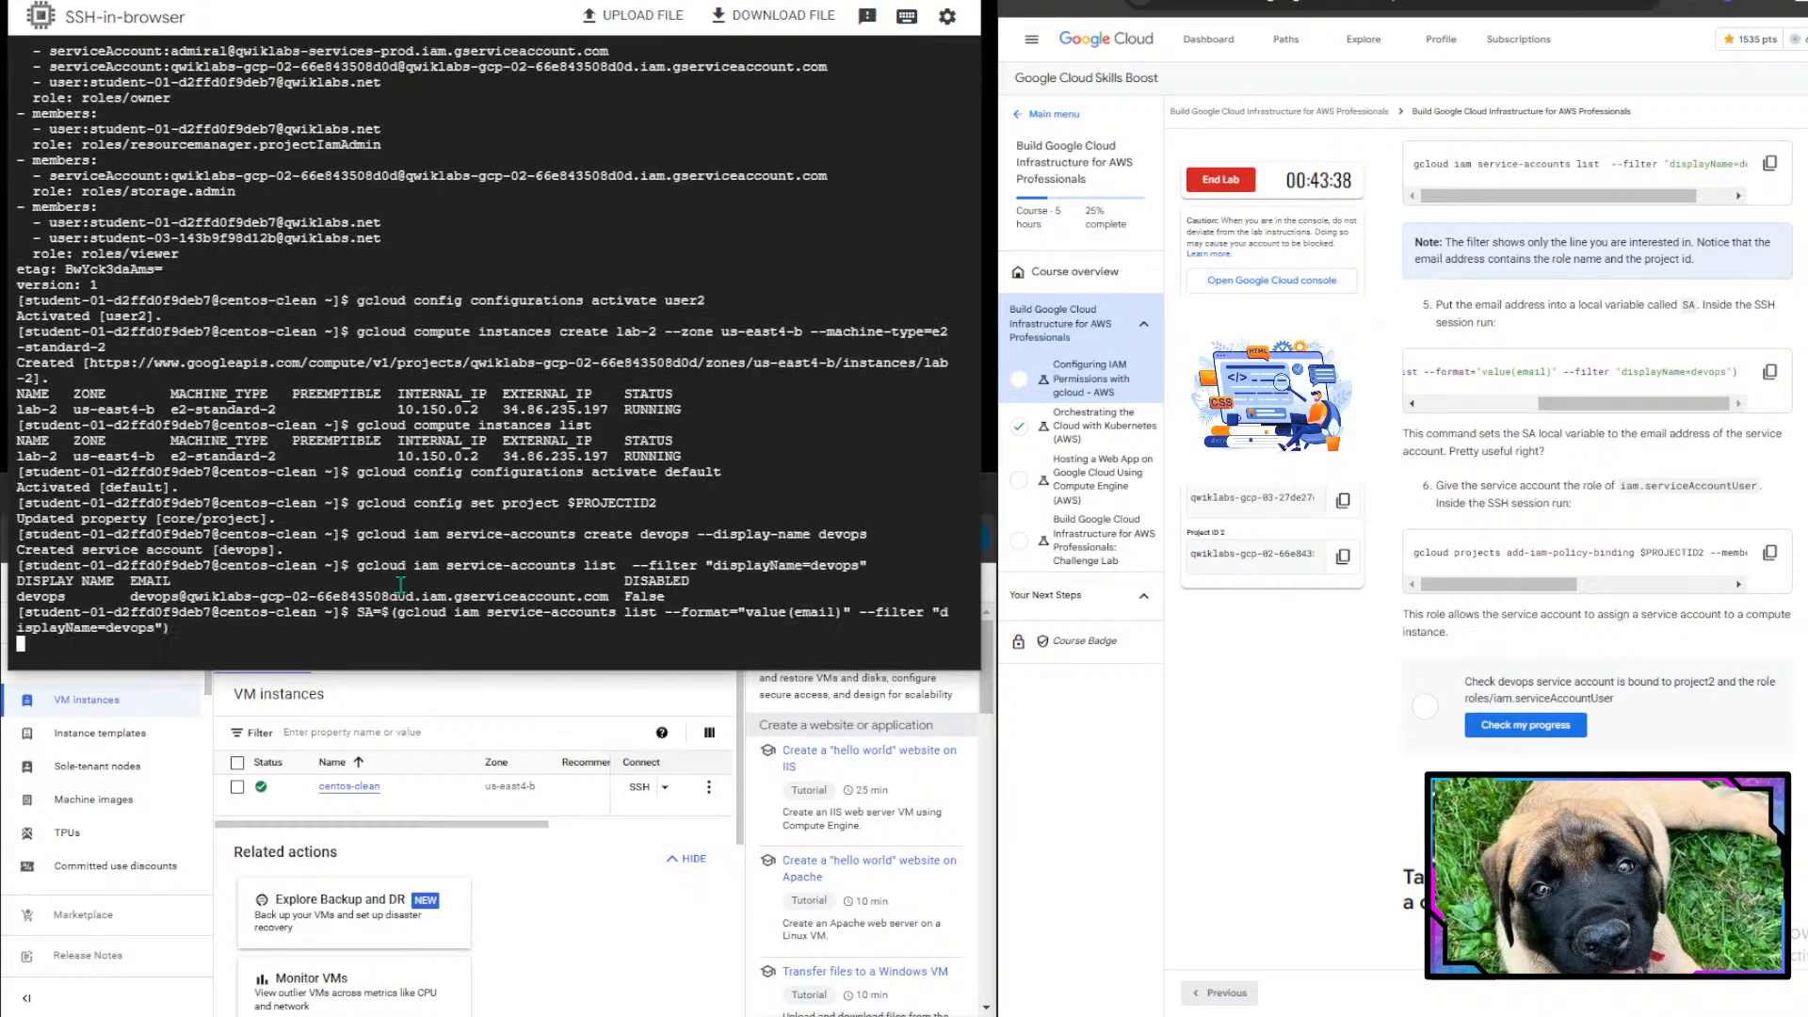
# - Grant the SA service account the roles/iam.serviceAccountUser role on $PROJECTID2 with gcloud projects add-iam-policy-binding
pyautogui.scroll(-1, 1523, 370)
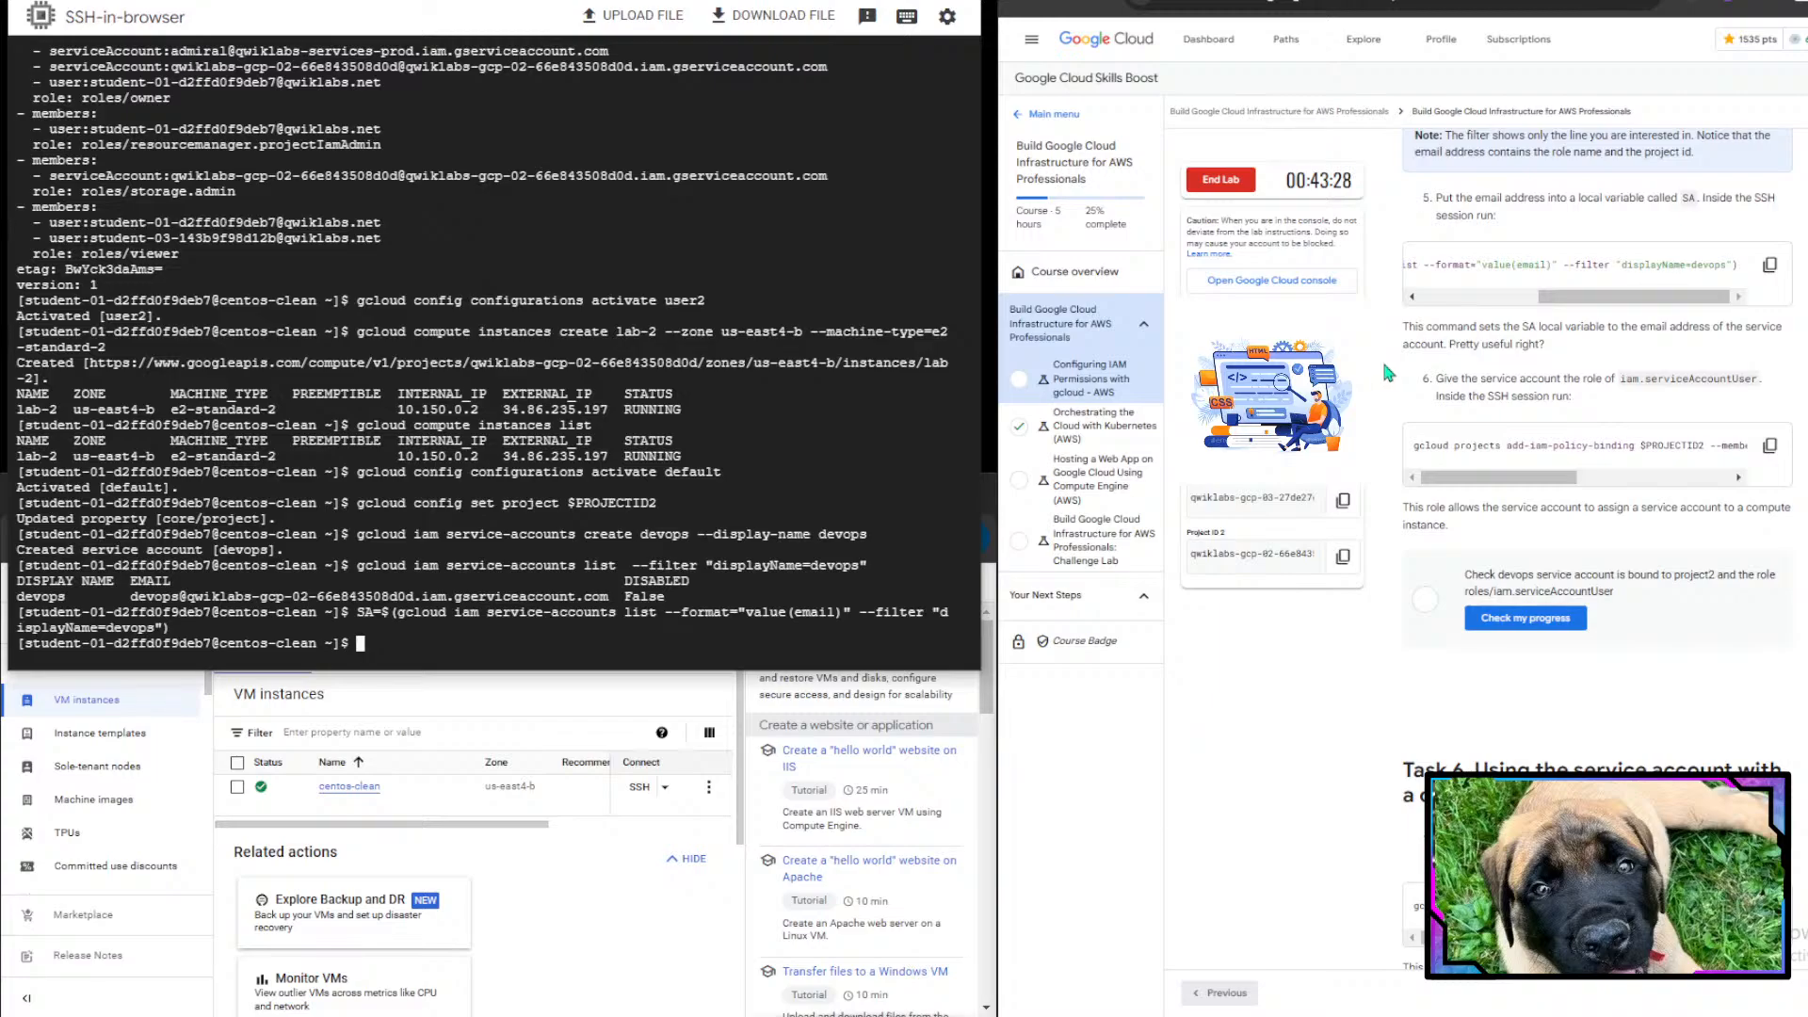
pyautogui.scroll(-2, 1540, 337)
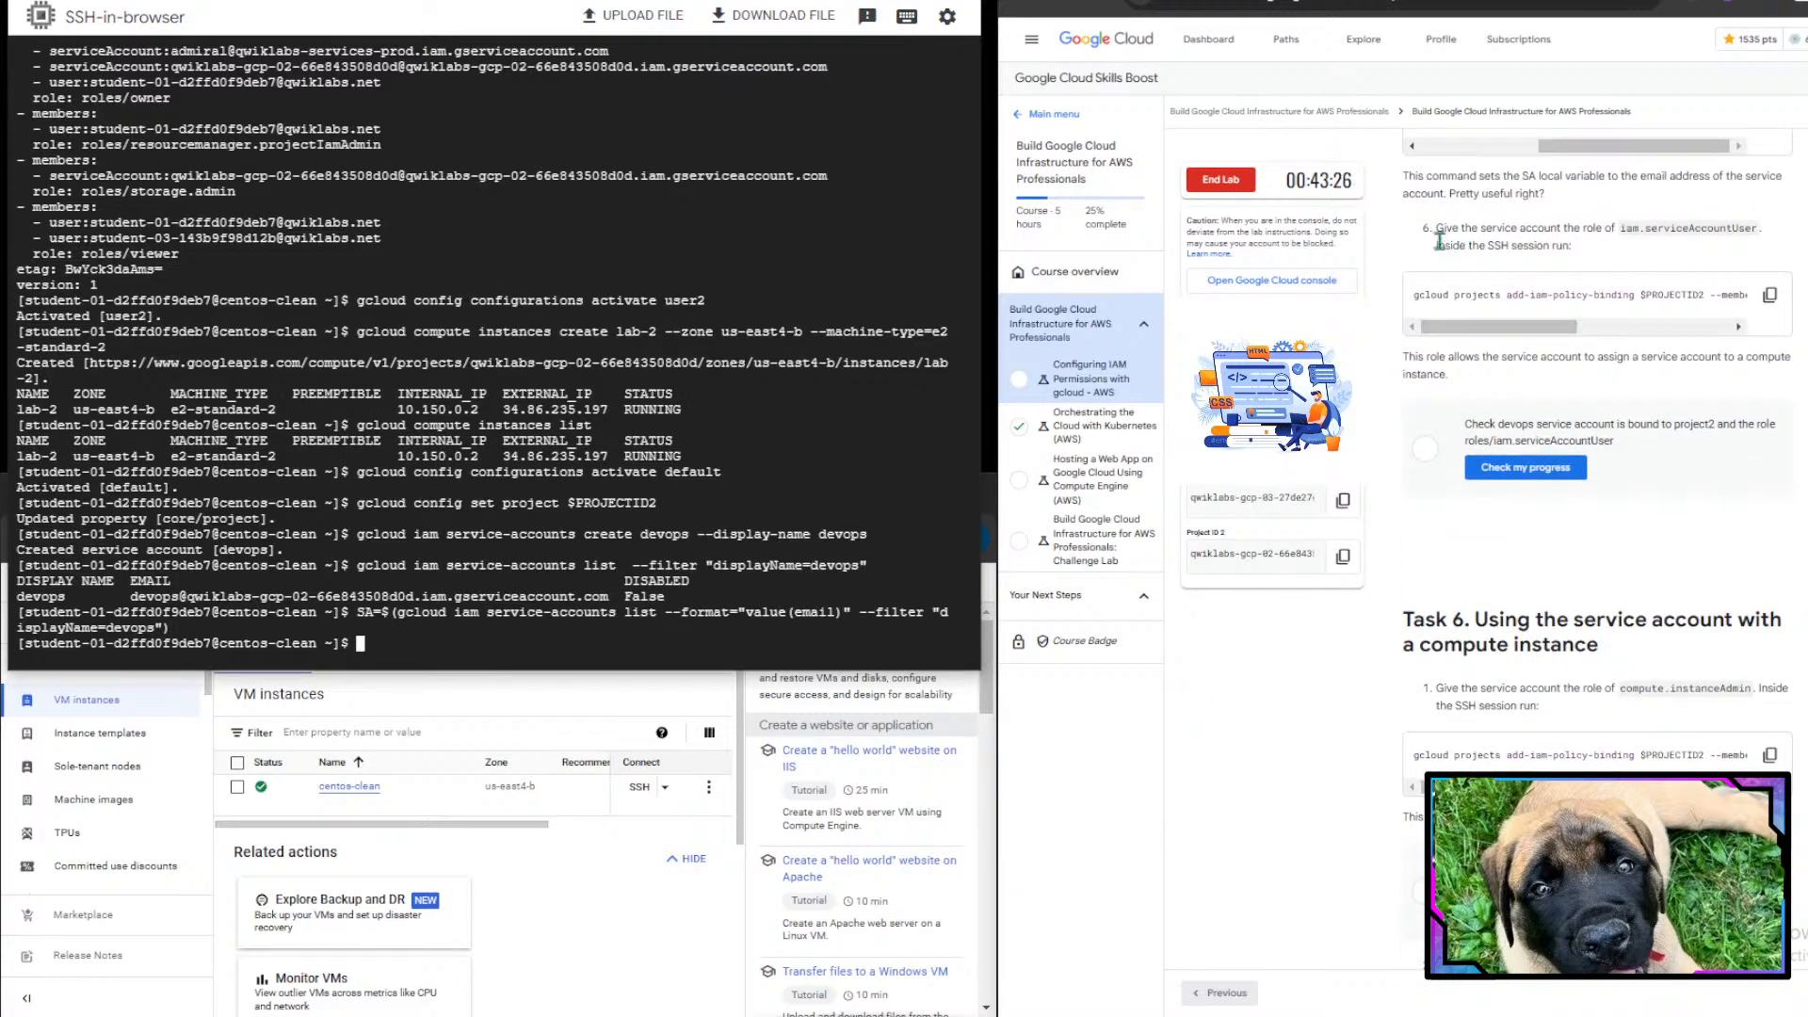
pyautogui.moveTo(1435, 229); pyautogui.dragTo(1607, 245)
pyautogui.doubleClick(1605, 237)
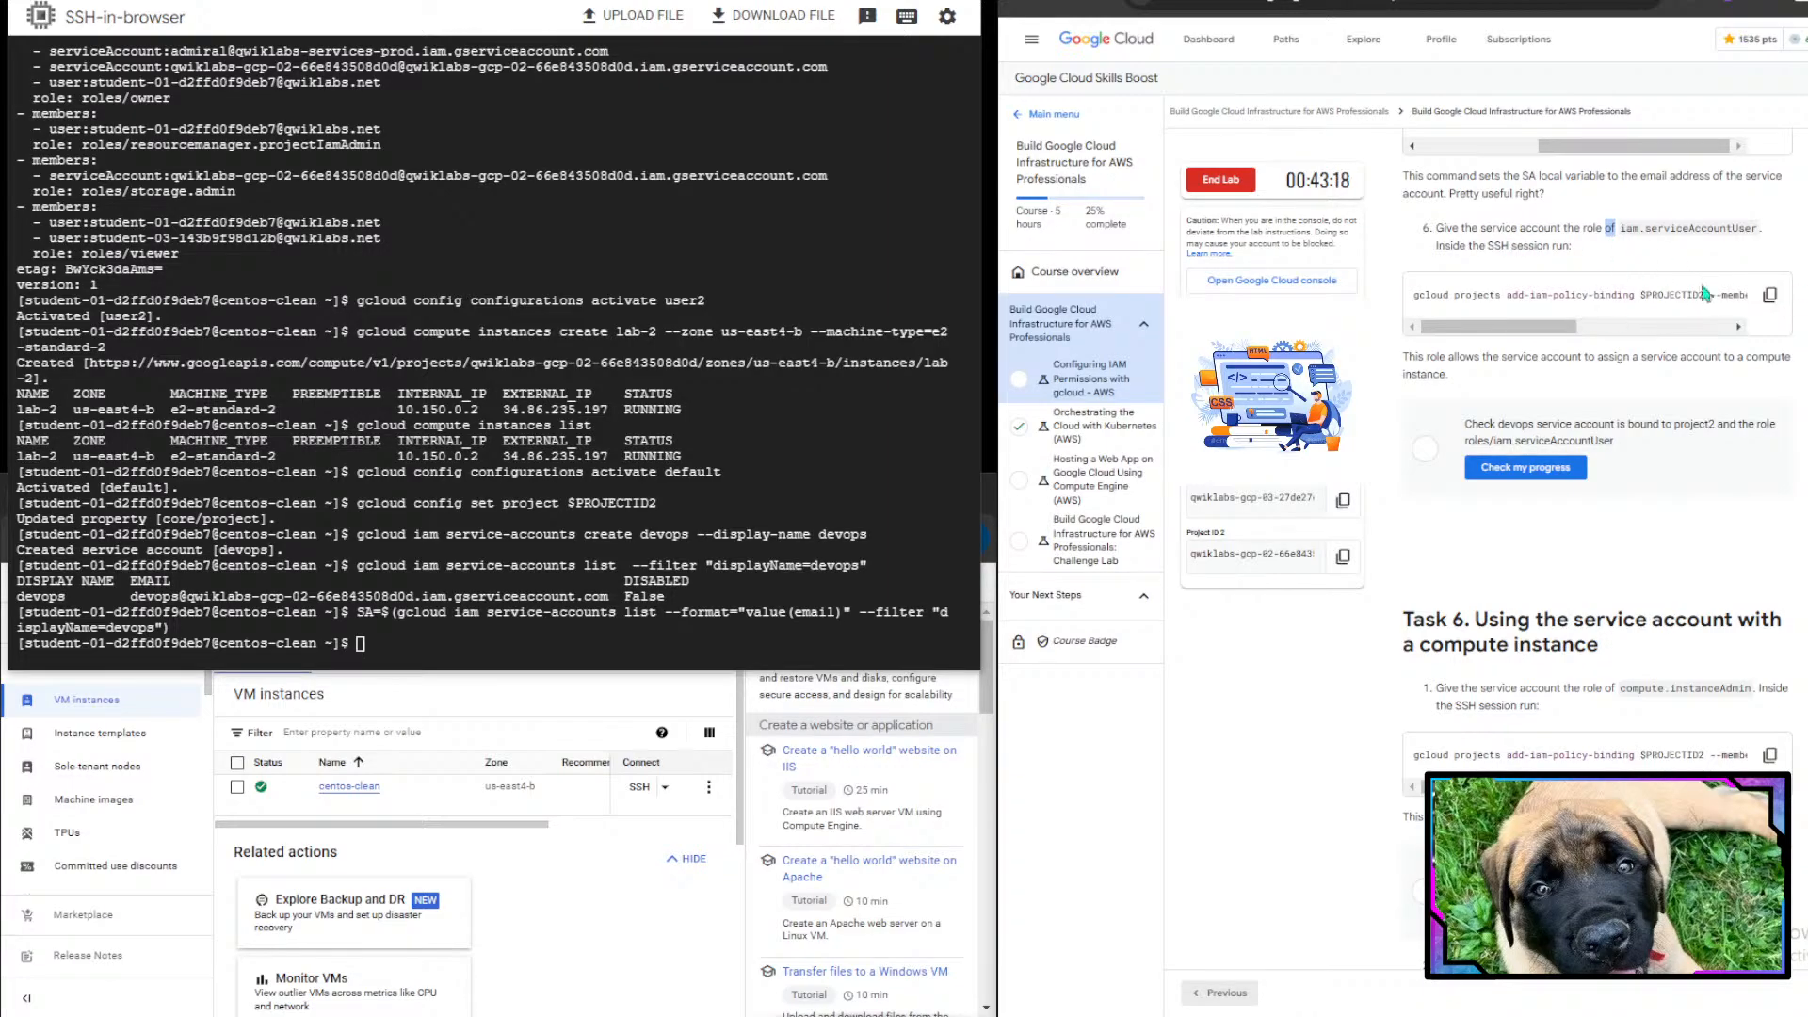
pyautogui.click(1769, 297)
pyautogui.hotkey('ctrl', 'v')
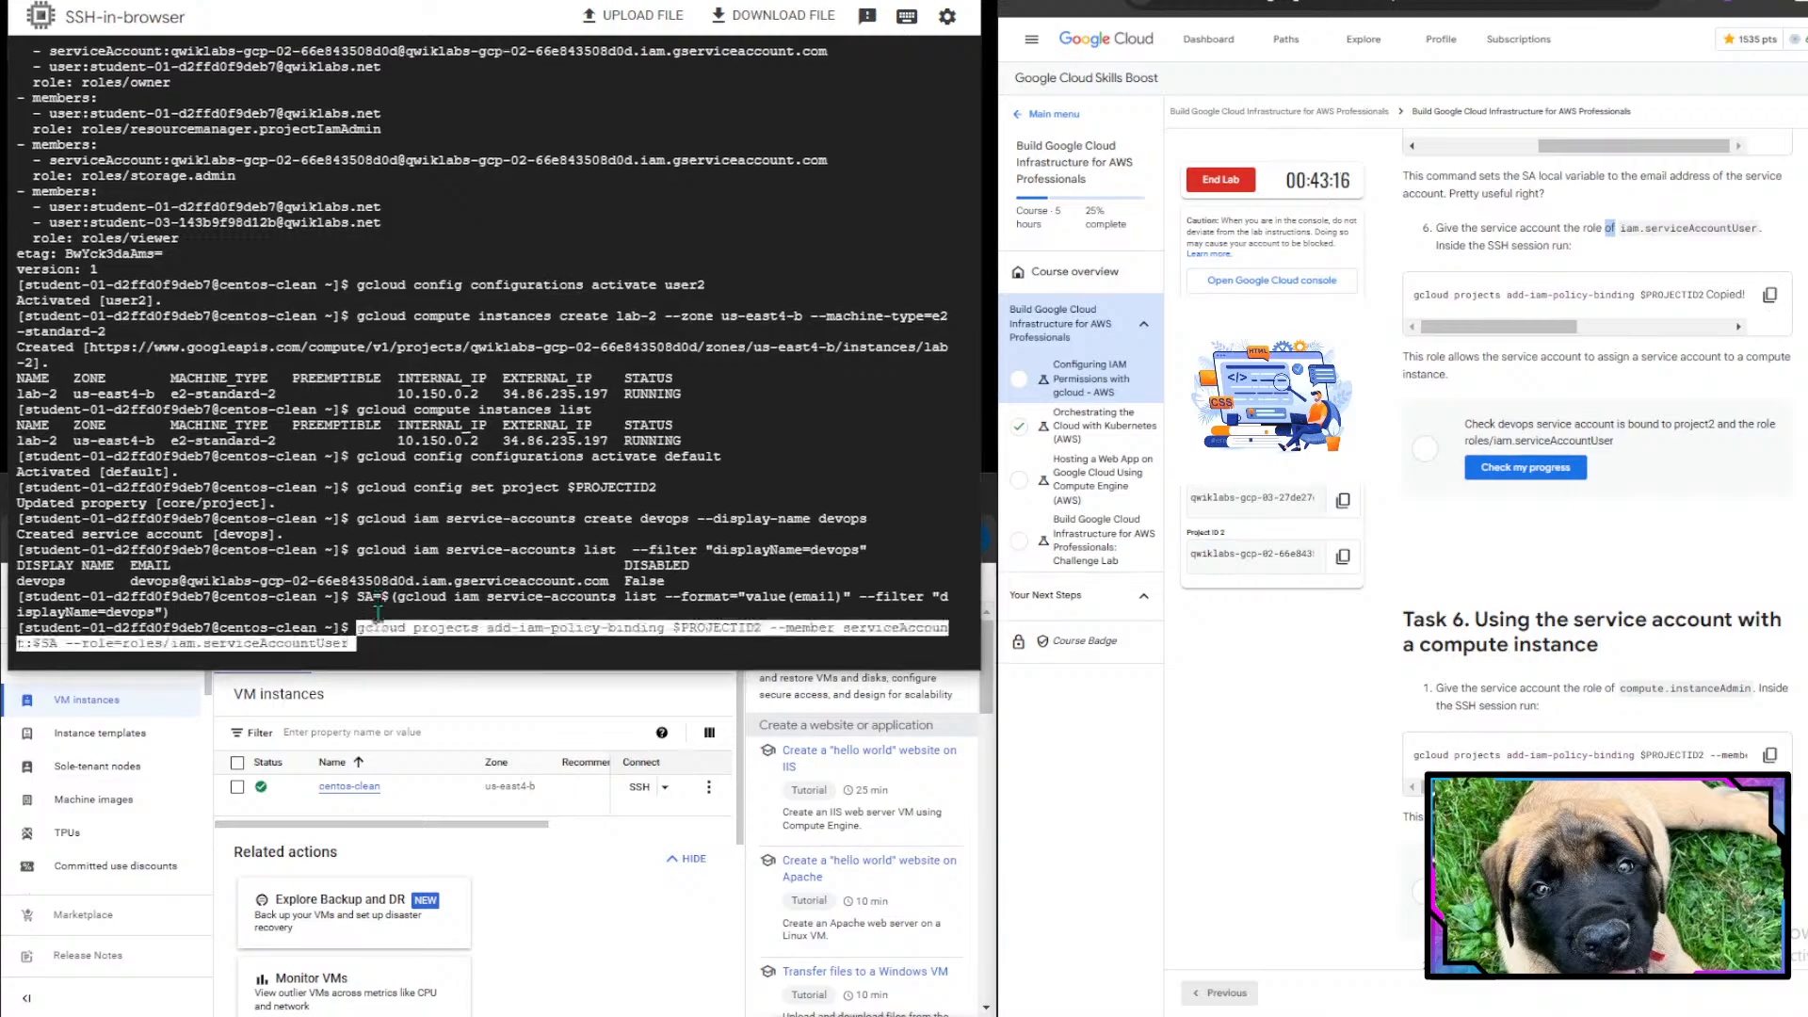
pyautogui.press('Return')
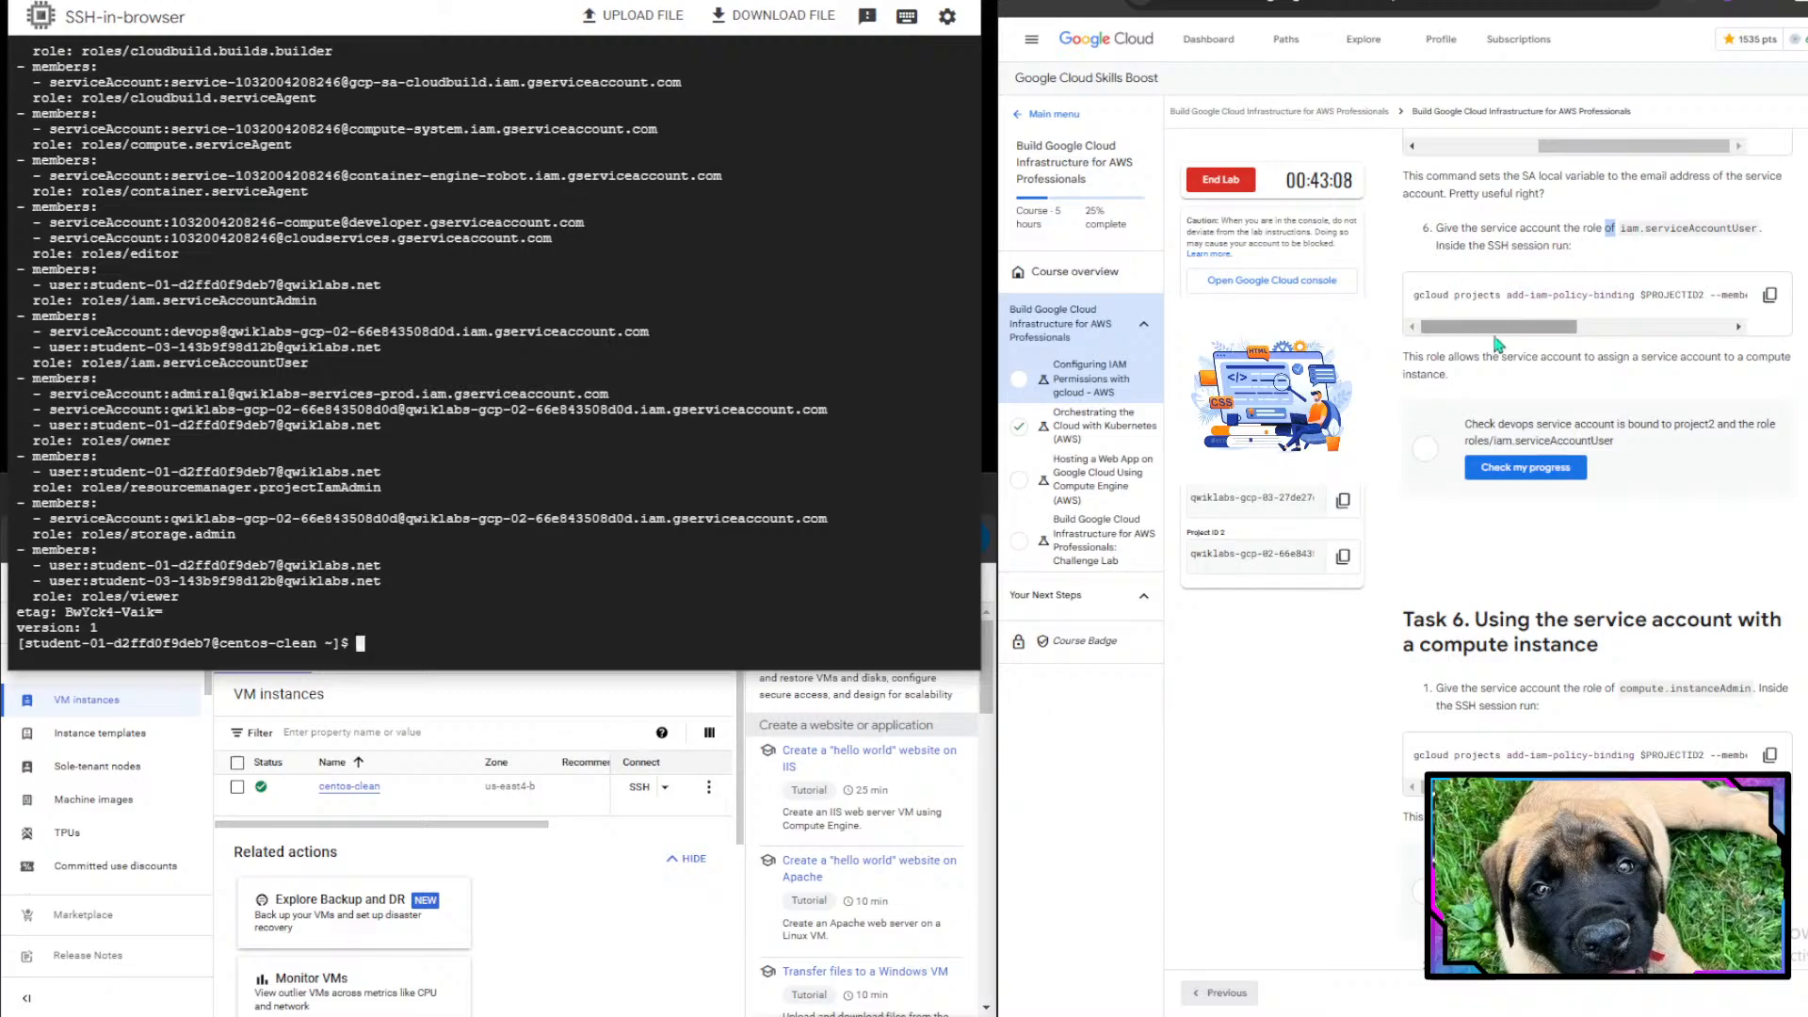
# - Check the lab progress for the devops service account's serviceAccountUser binding in project 2
pyautogui.scroll(-1, 1521, 585)
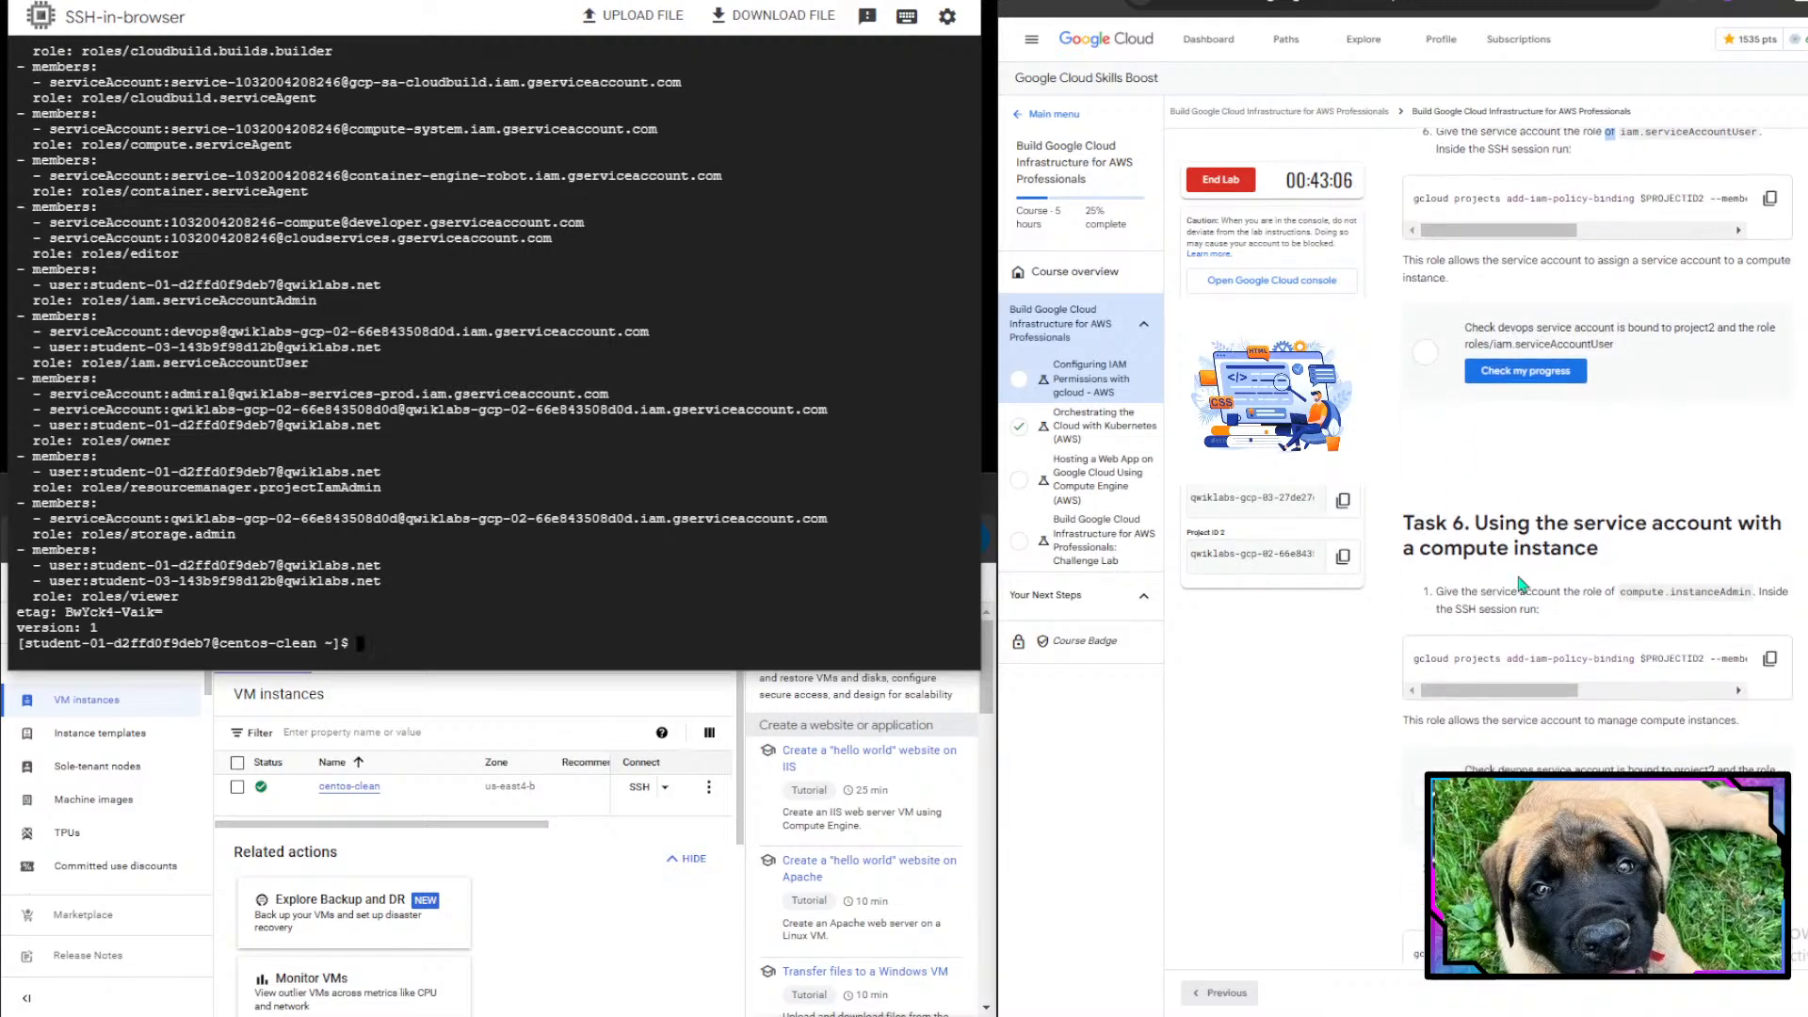
pyautogui.click(1531, 366)
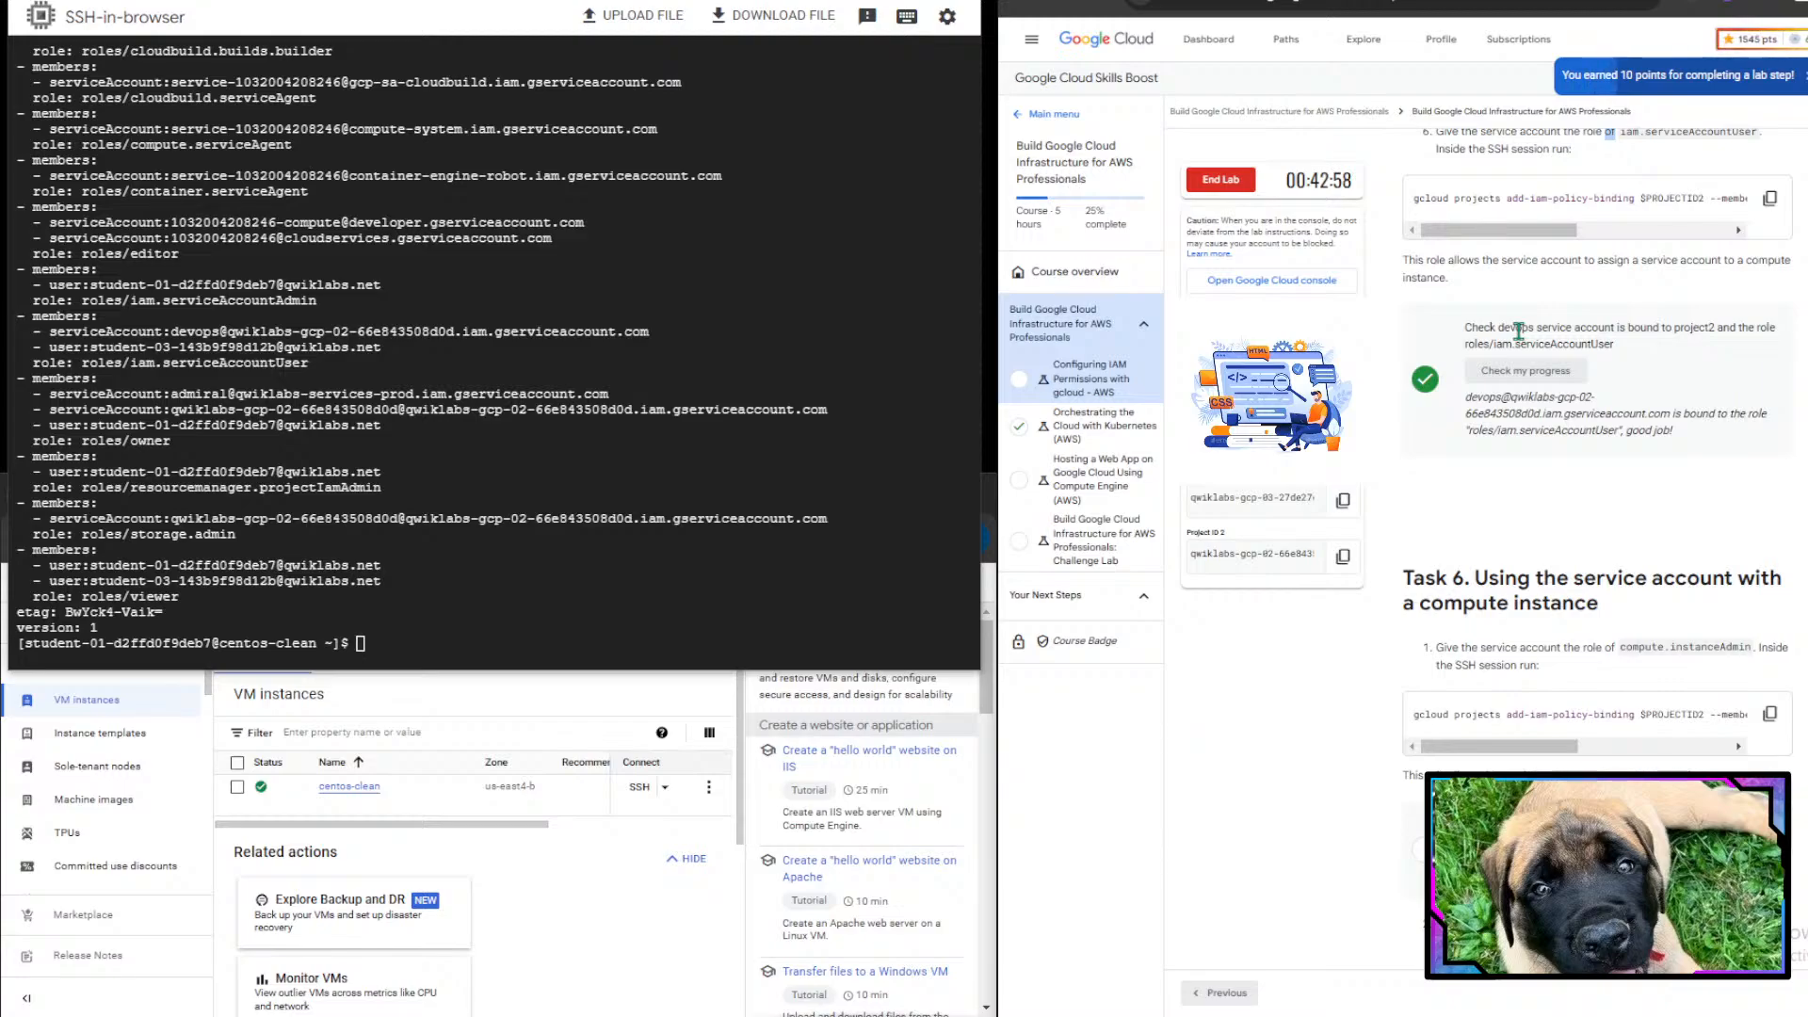
# - Grant the SA service account the roles/compute.instanceAdmin role on $PROJECTID2 using the copied lab command
pyautogui.scroll(-2, 1518, 329)
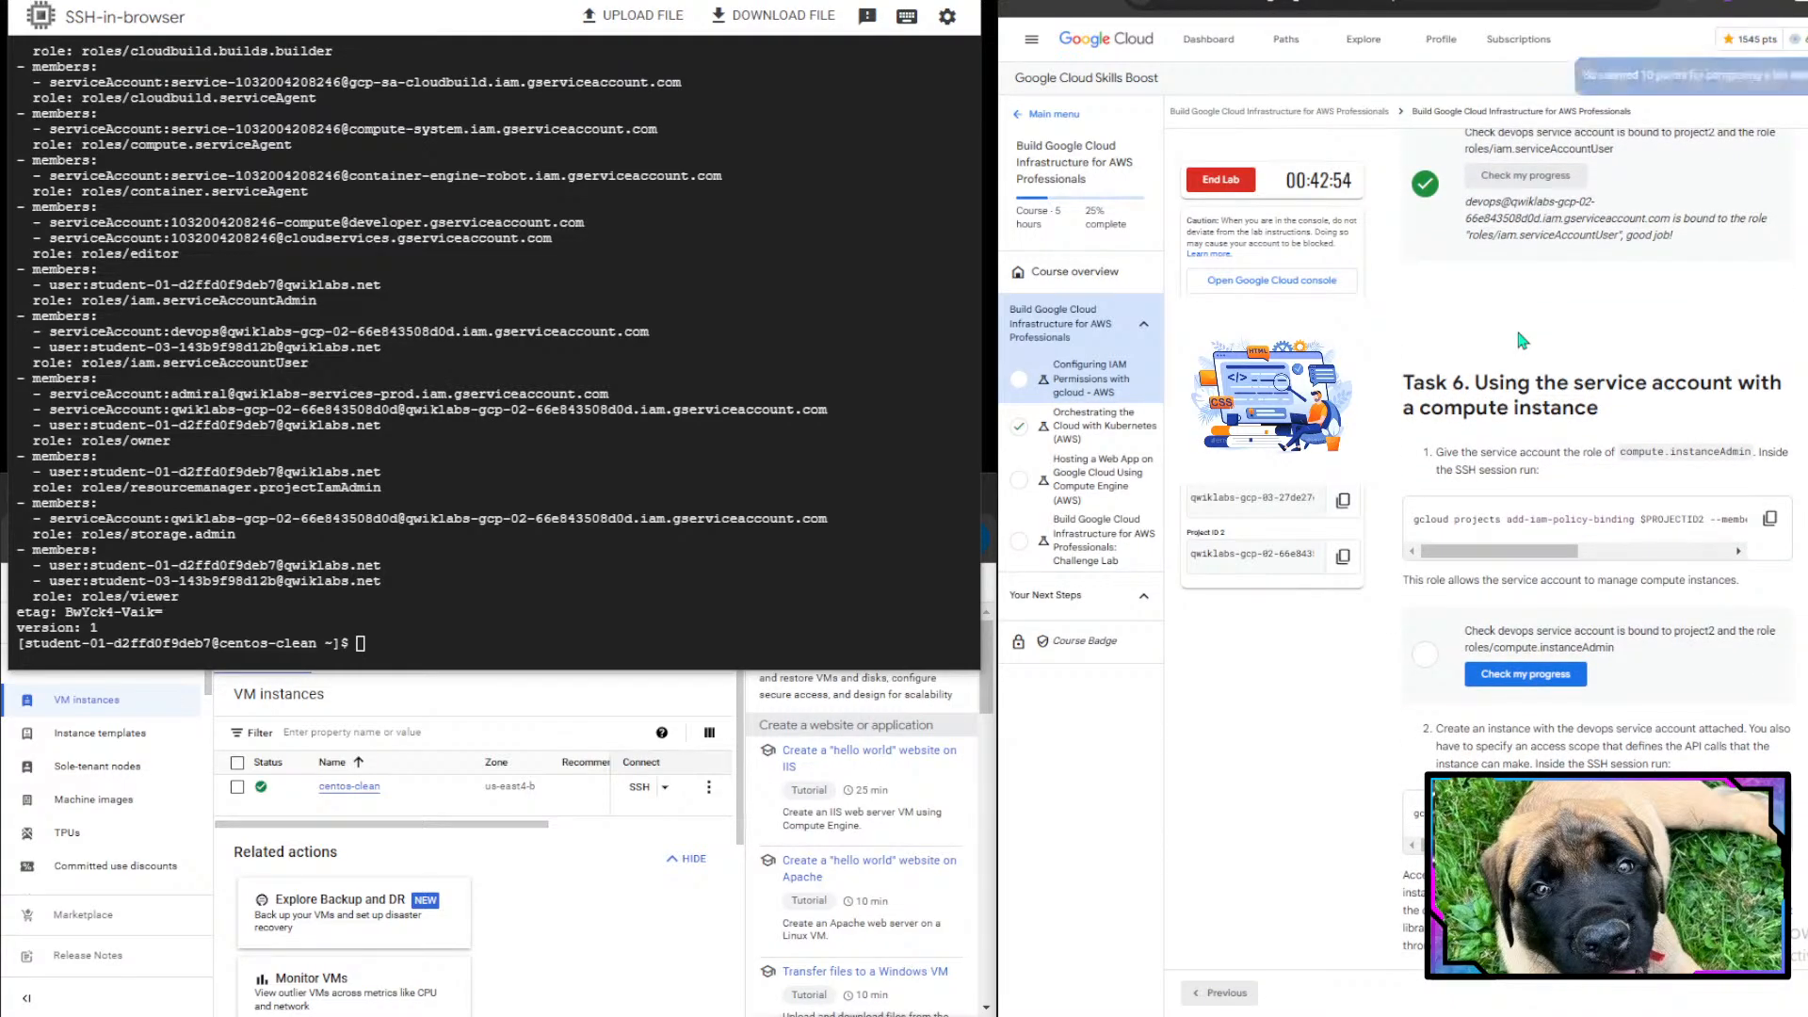
pyautogui.scroll(-2, 1518, 334)
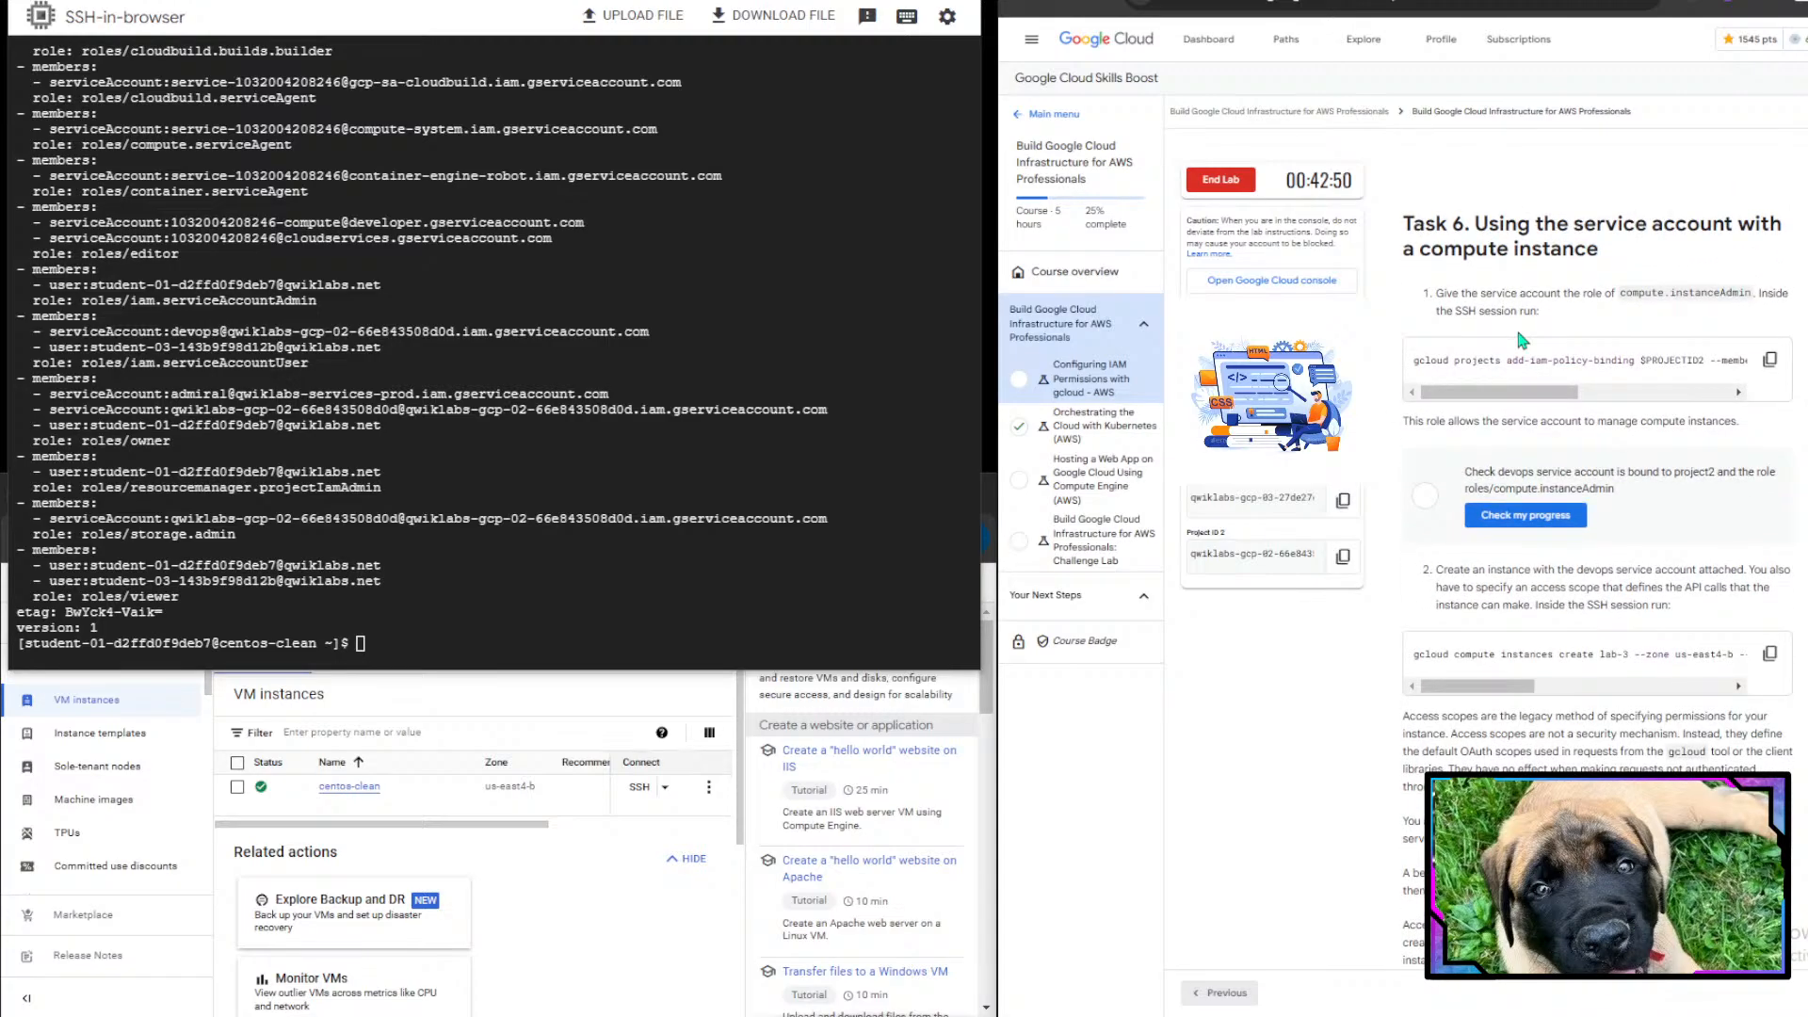
pyautogui.scroll(-1, 1523, 340)
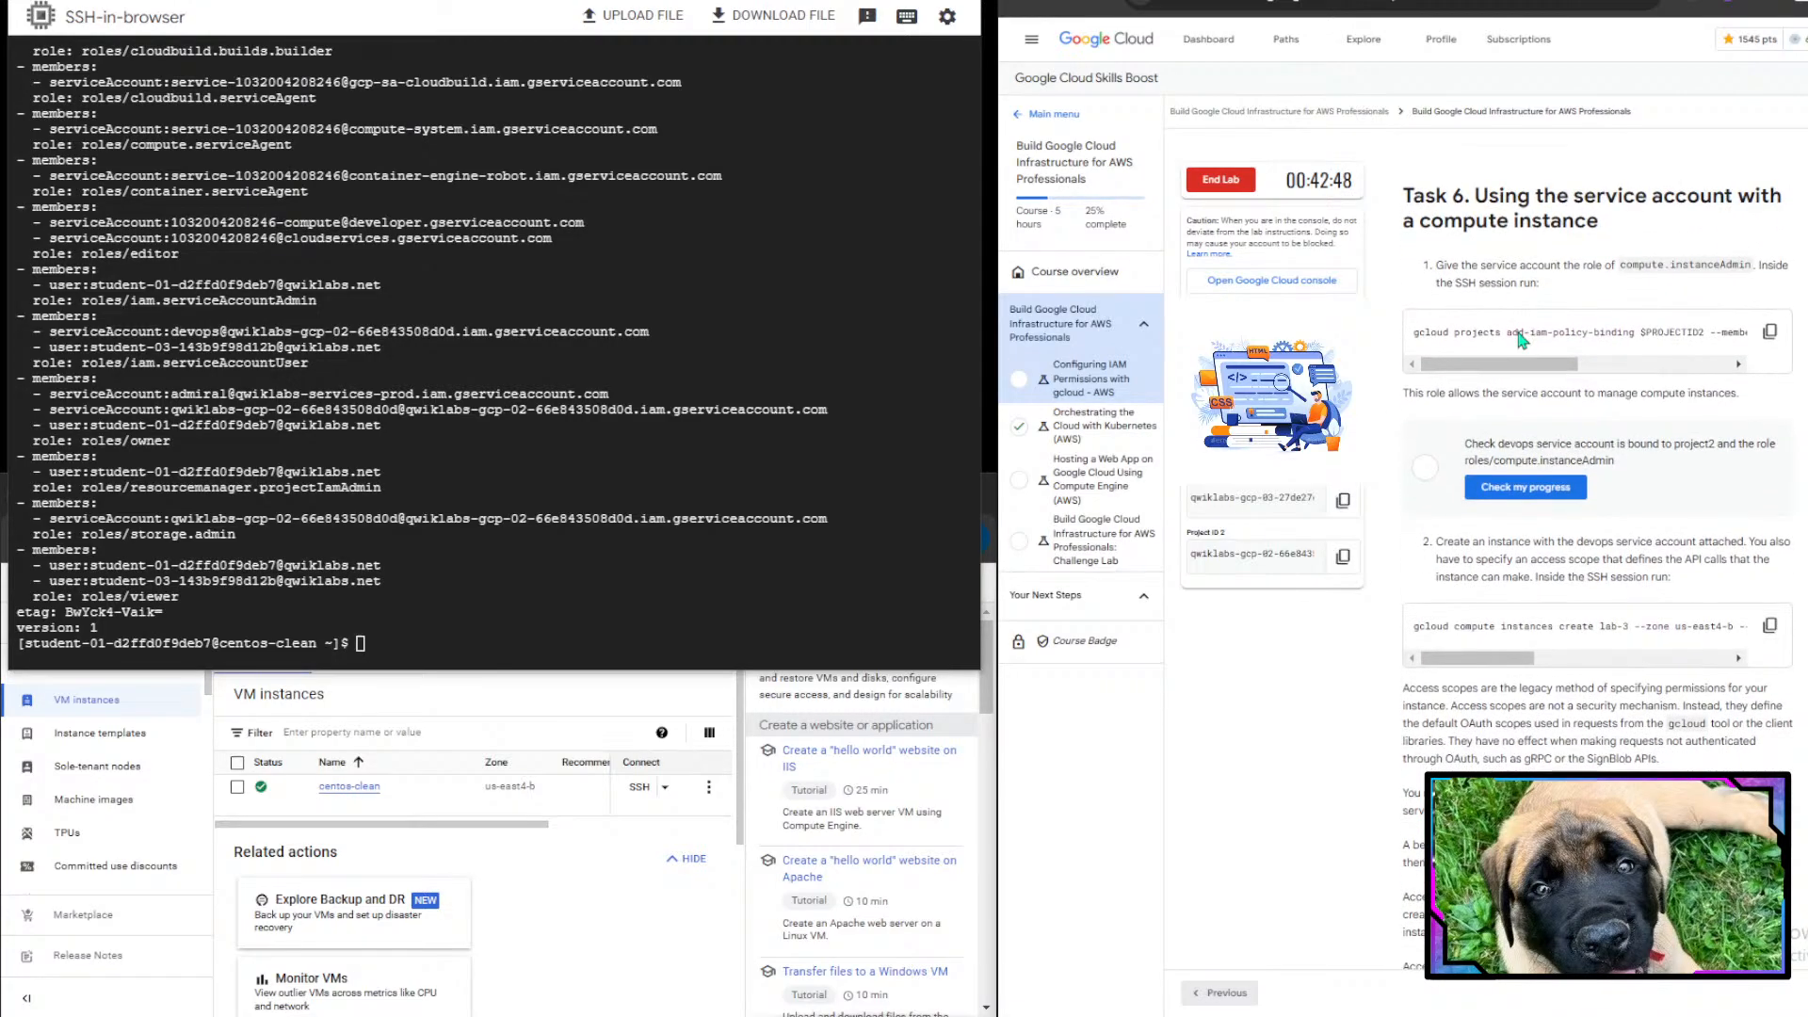
pyautogui.scroll(-1, 1521, 337)
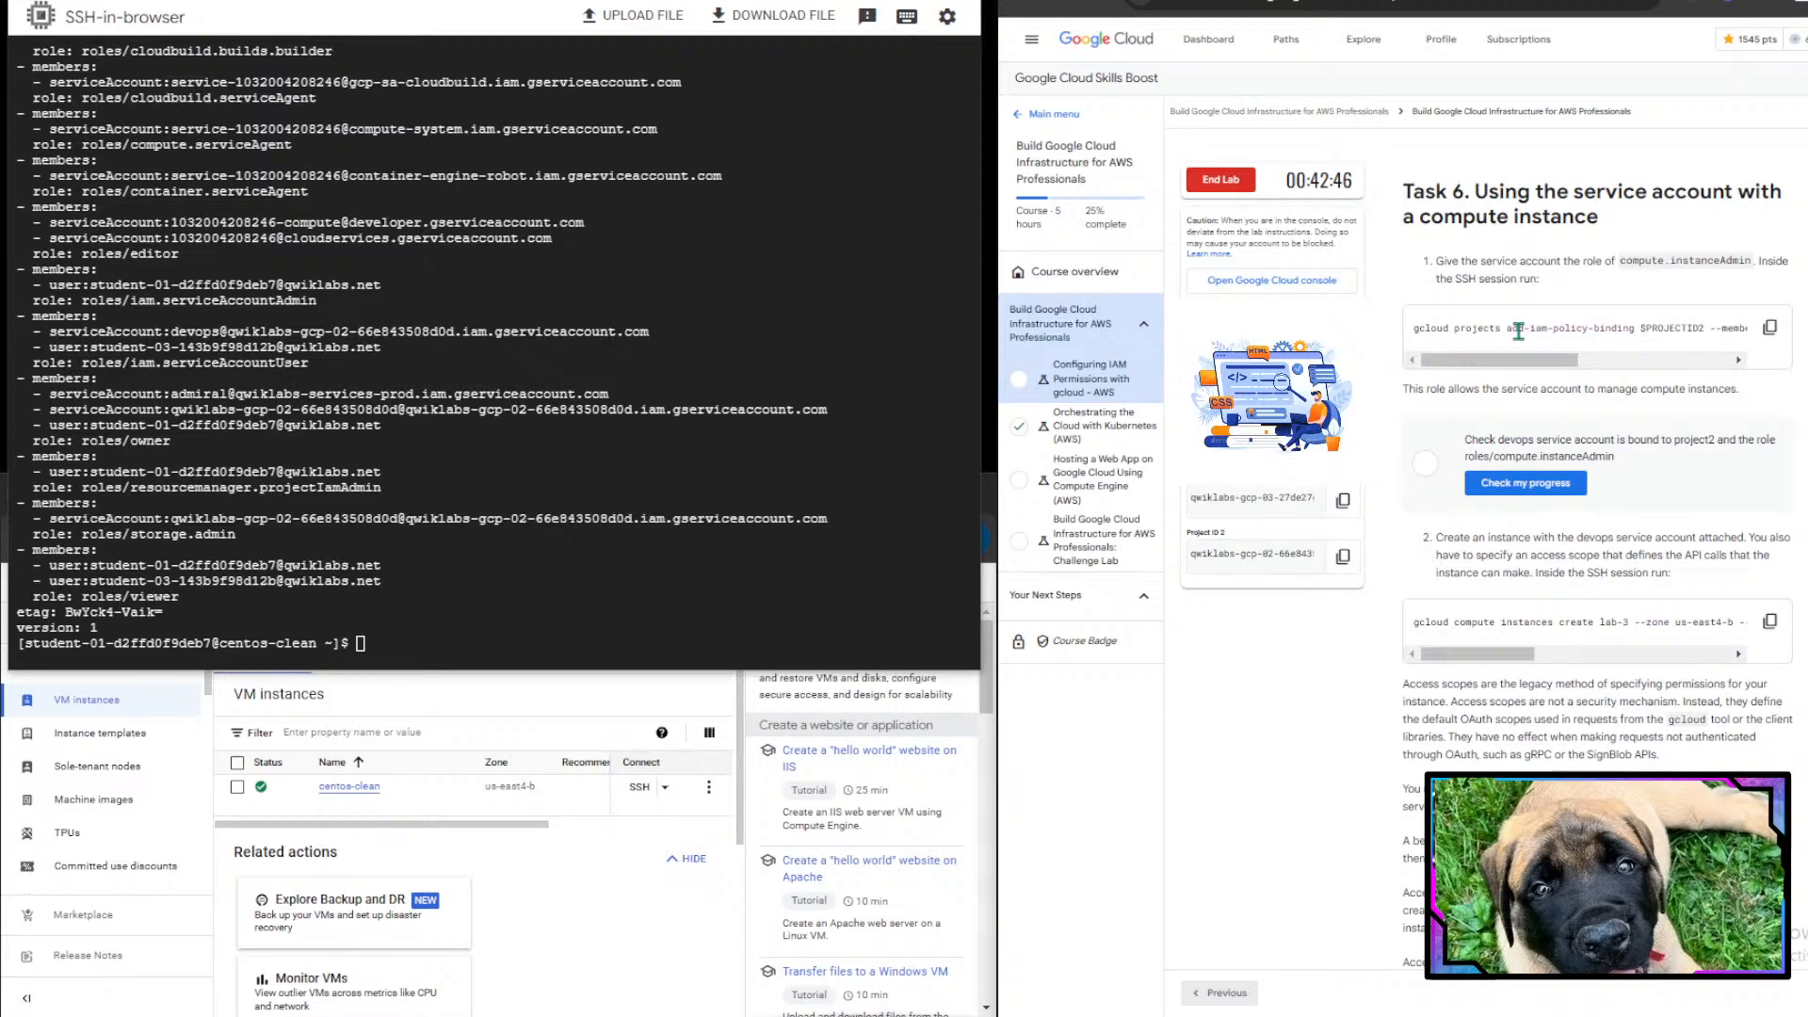
pyautogui.scroll(-2, 1519, 332)
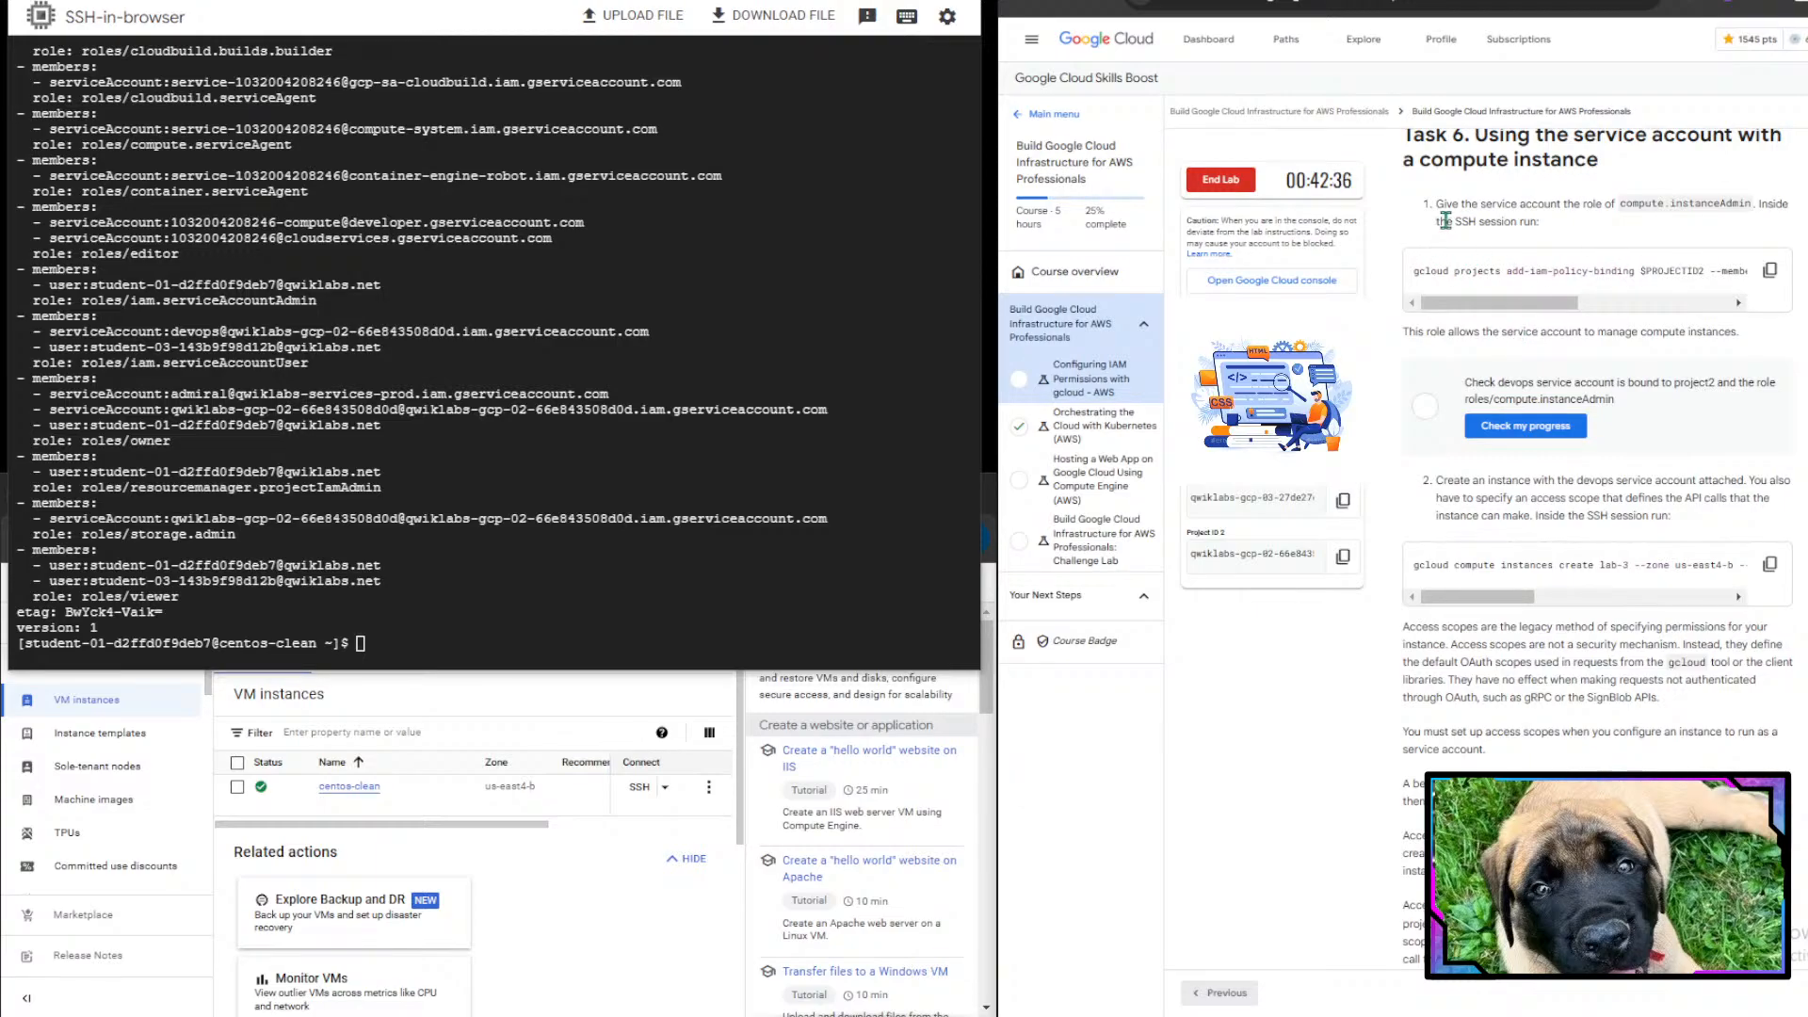
pyautogui.moveTo(1446, 222); pyautogui.dragTo(1523, 227)
pyautogui.click(1523, 227)
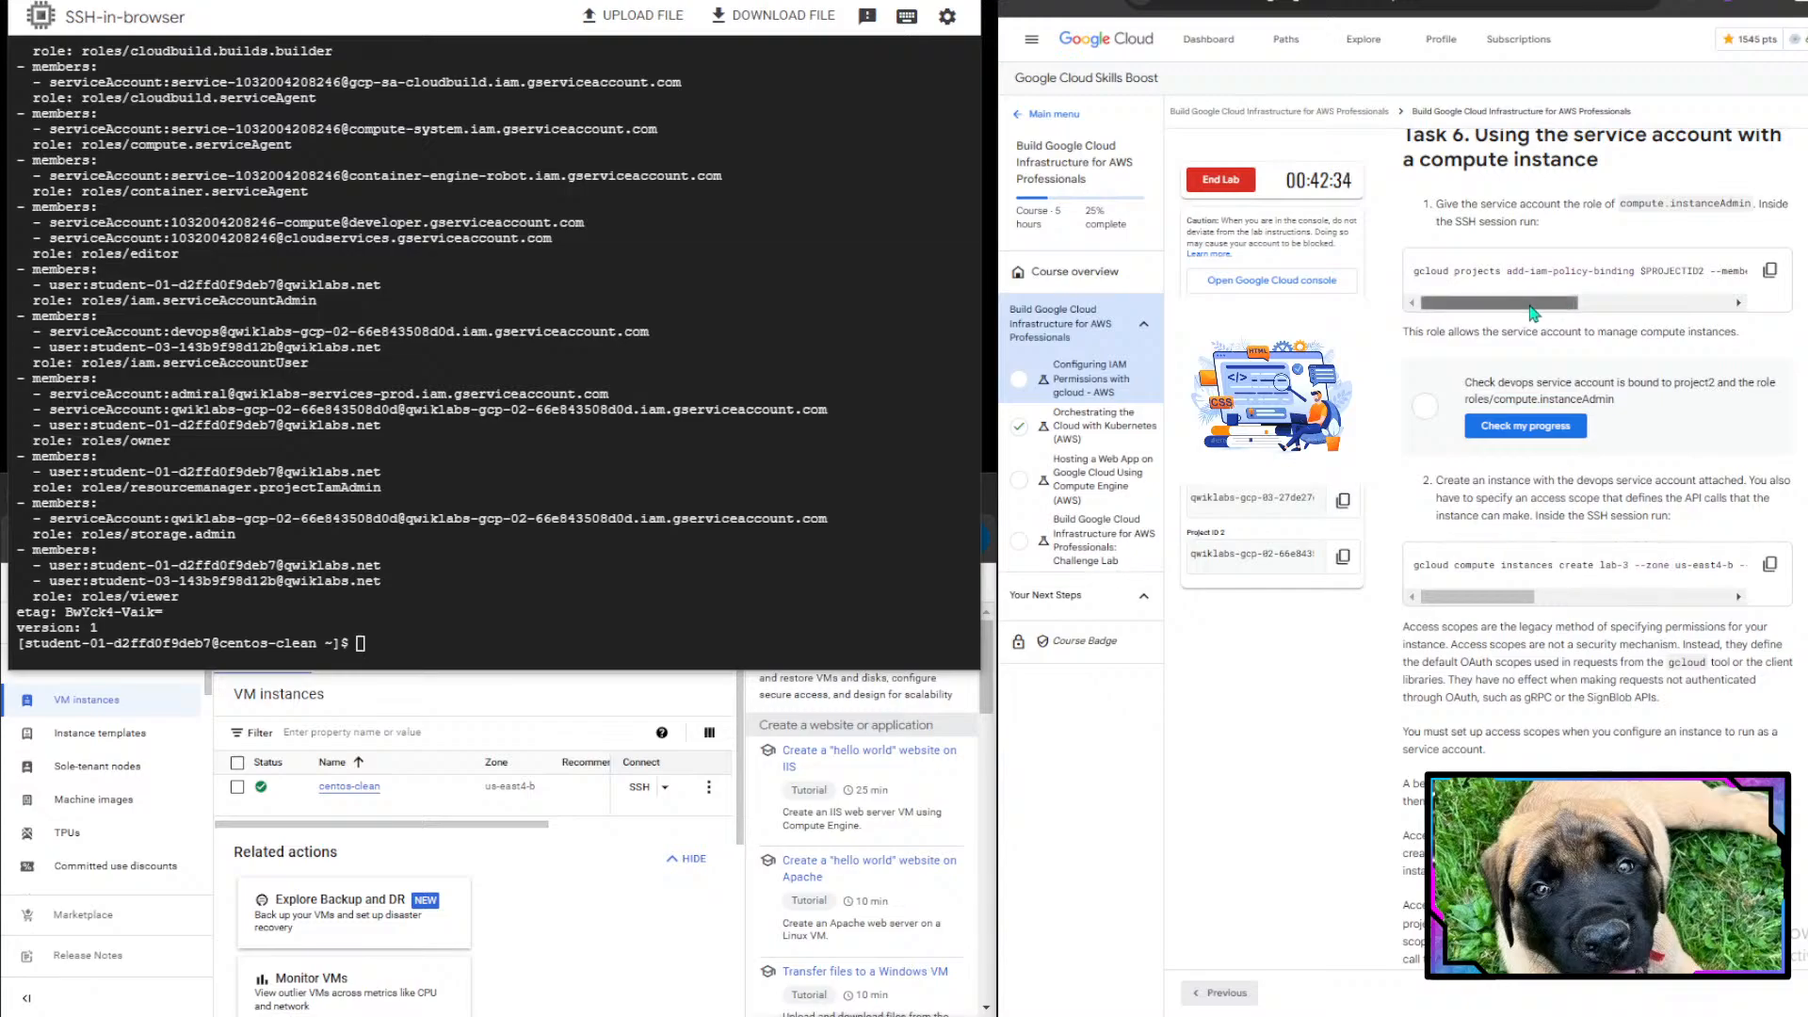
pyautogui.moveTo(1535, 311); pyautogui.dragTo(1750, 324)
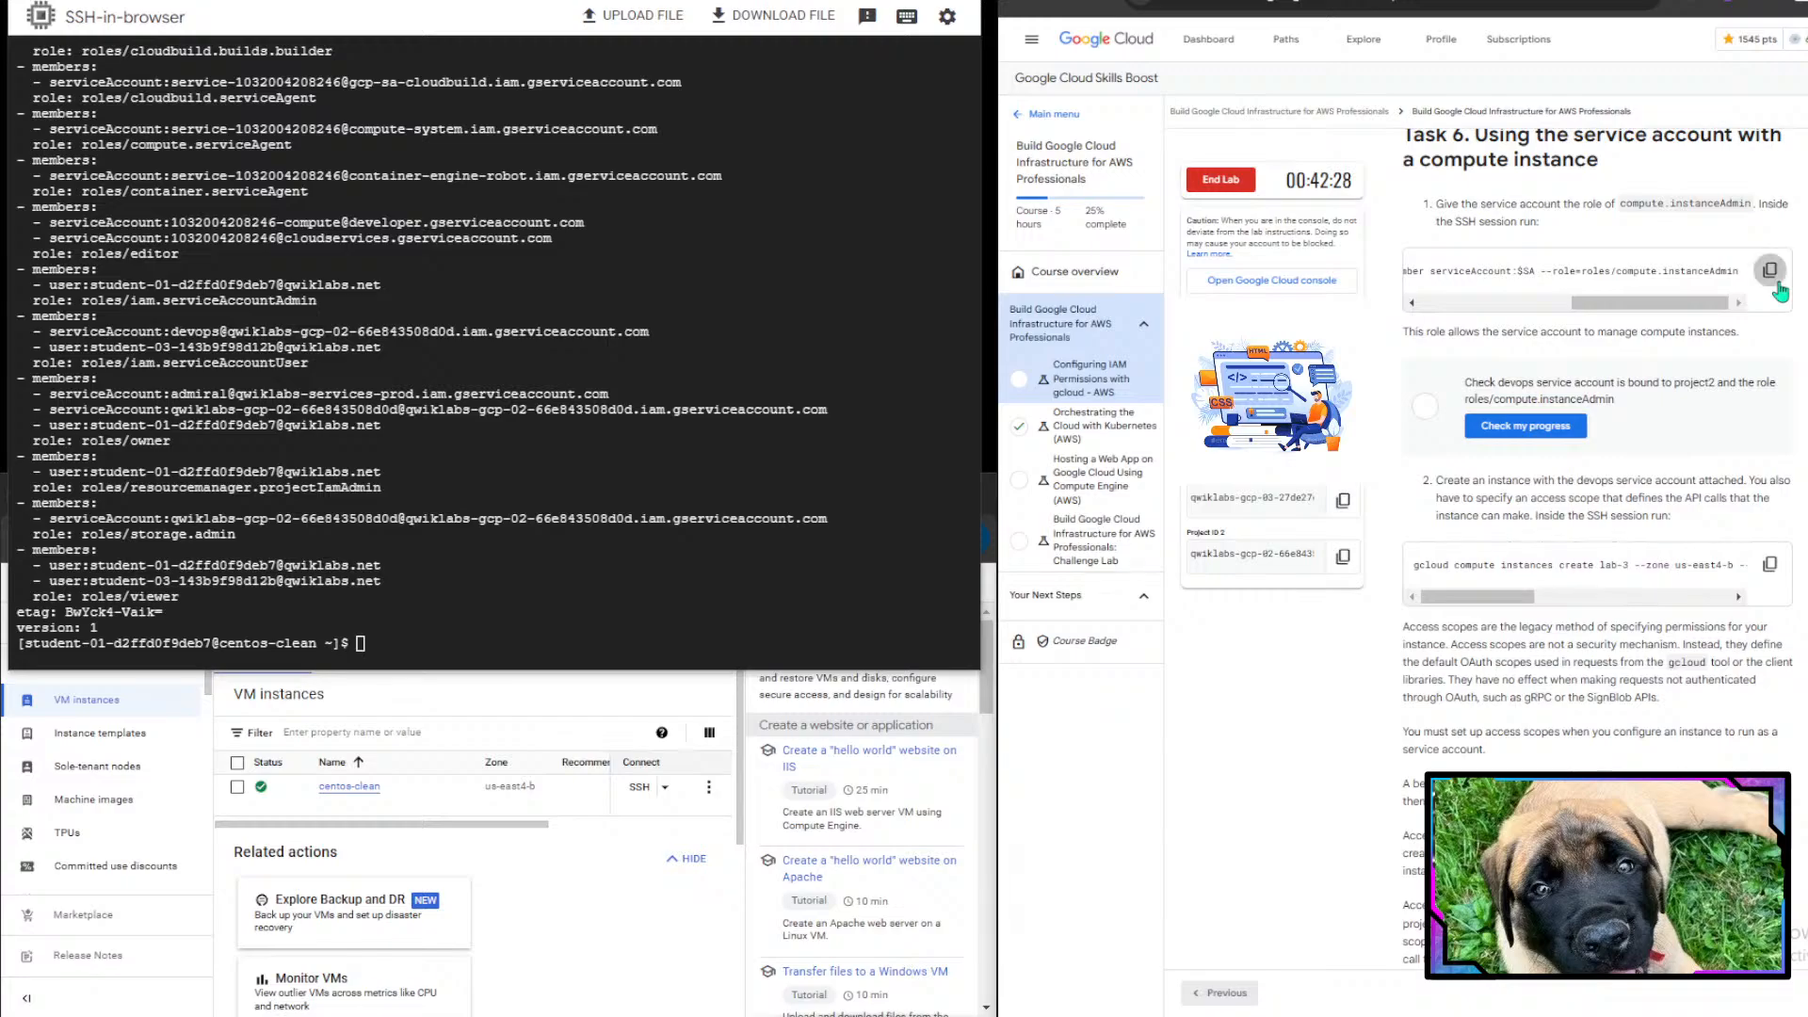
pyautogui.scroll(-2, 1789, 544)
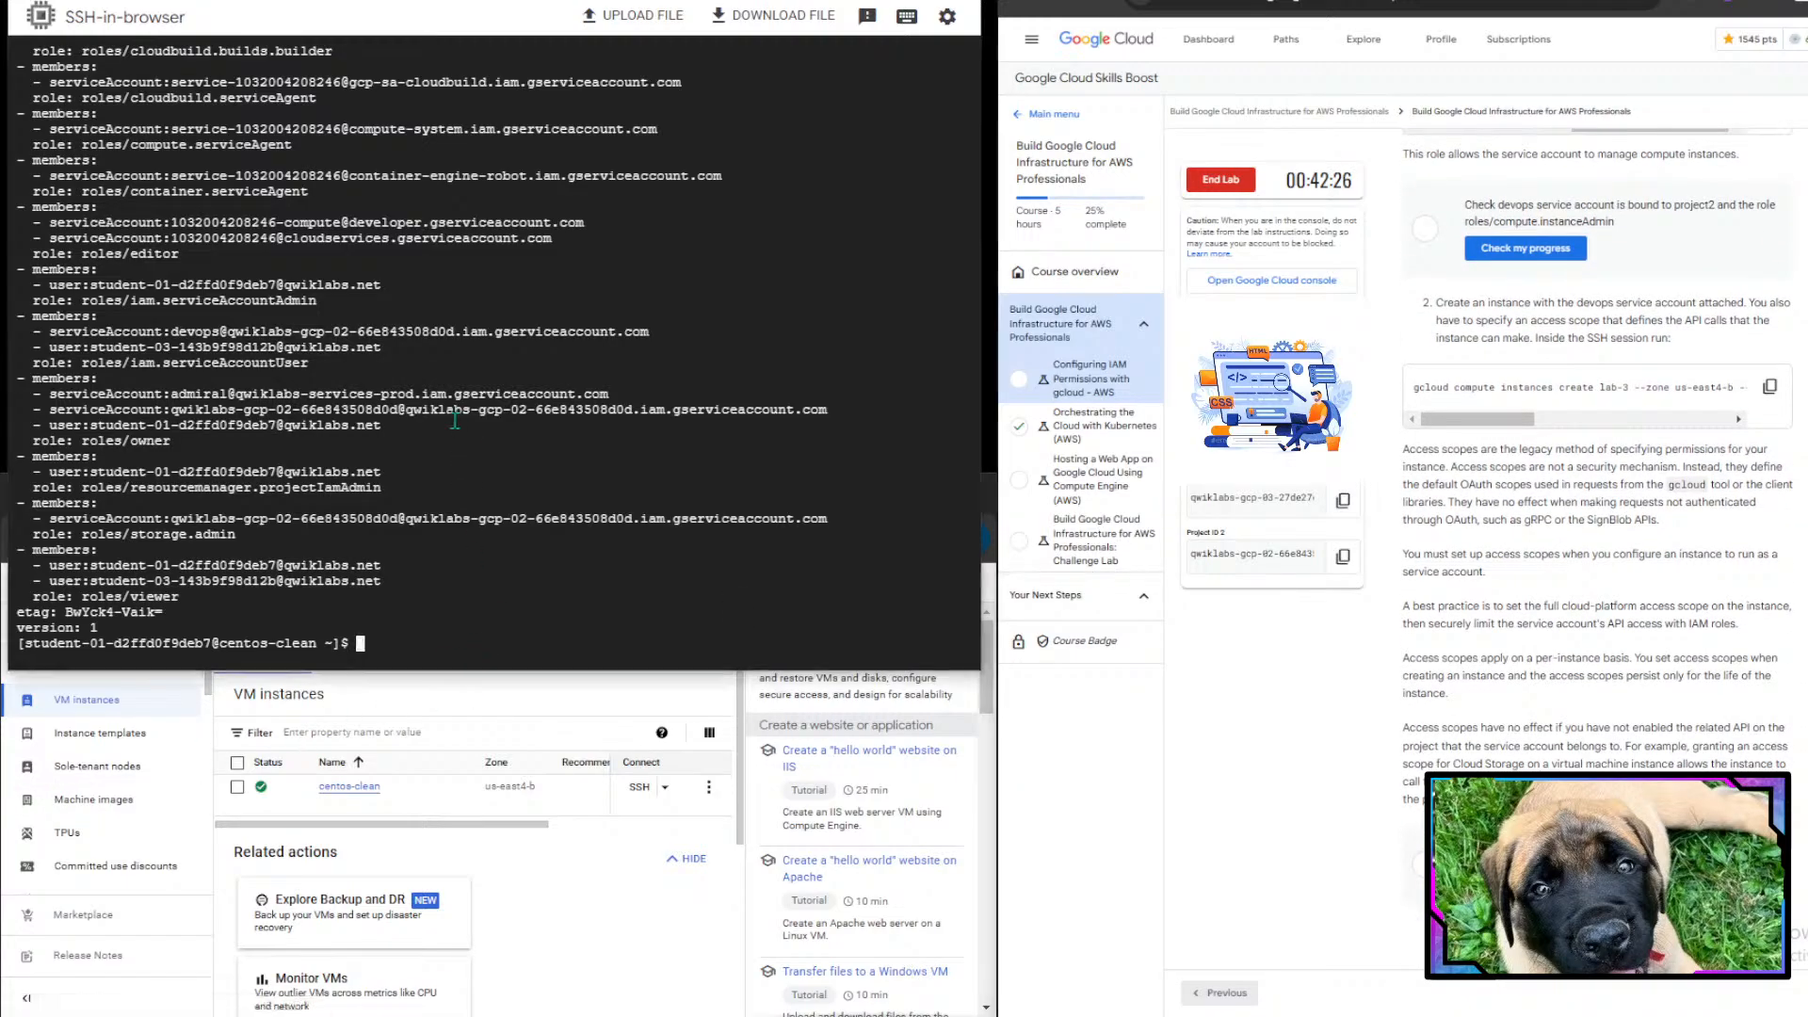
pyautogui.hotkey('ctrl', 'v')
pyautogui.press('Return')
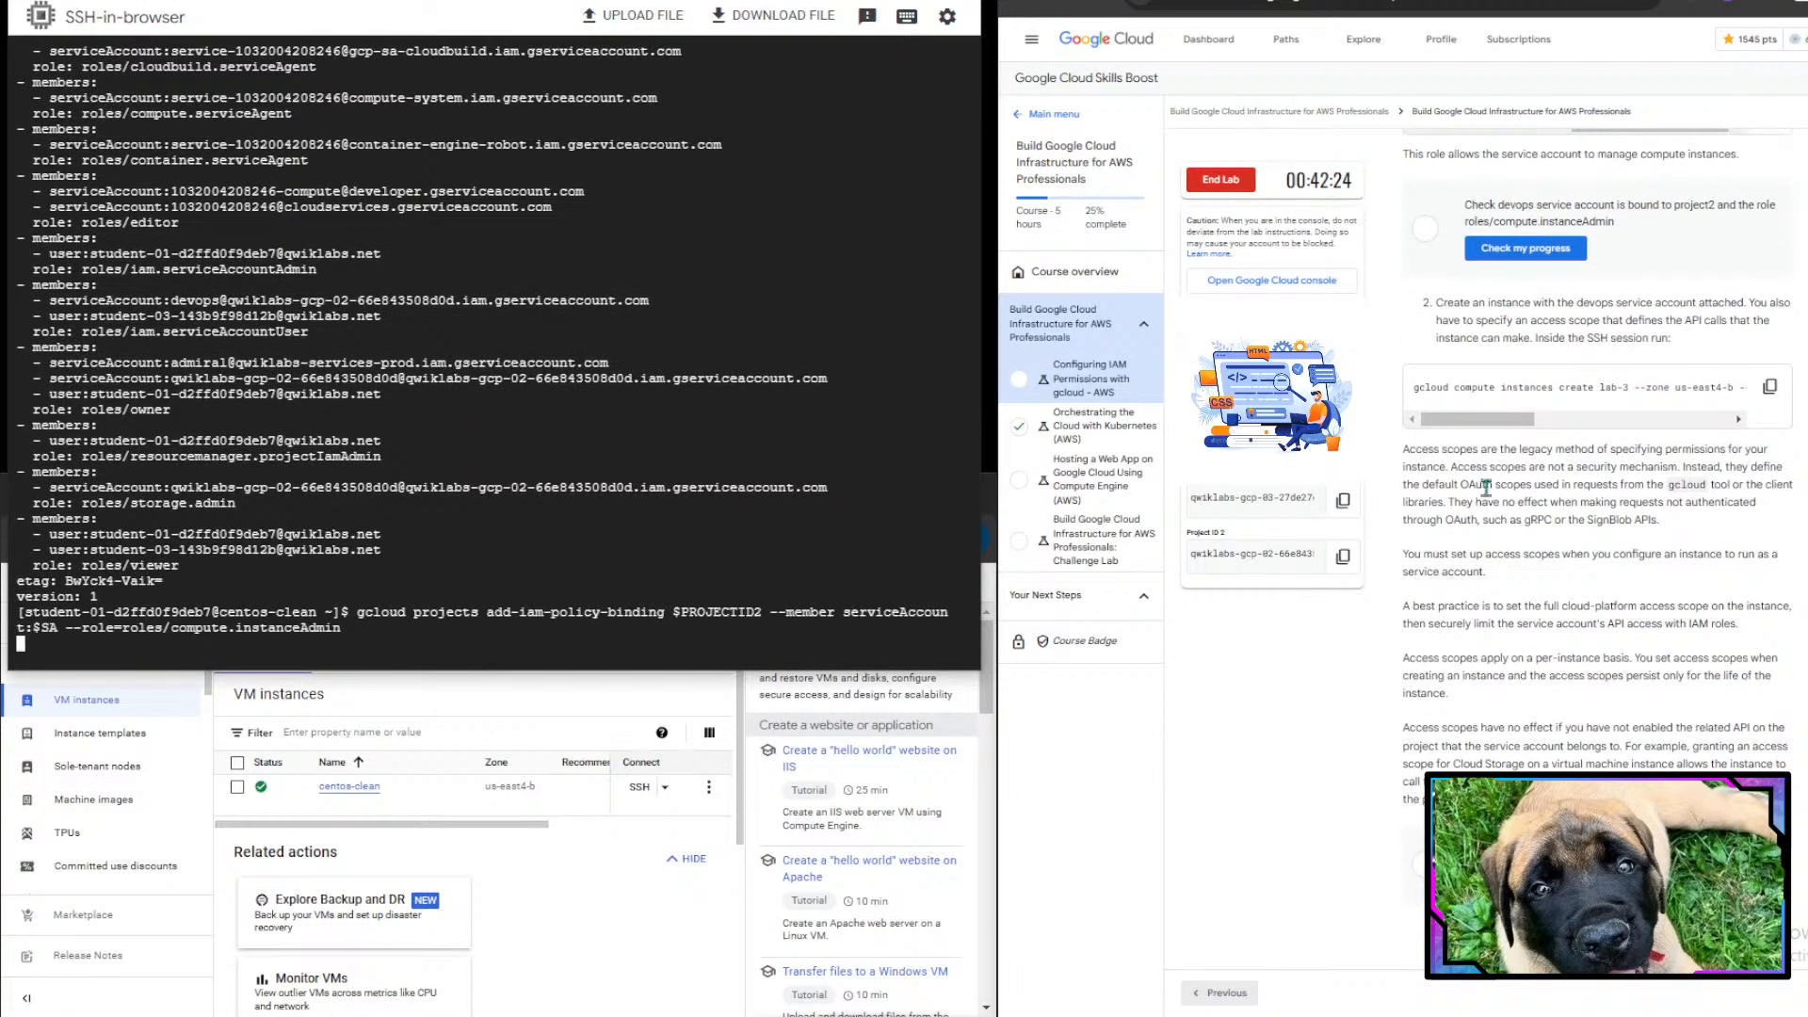
# - Review the serviceAccountUser and compute.instanceAdmin binding commands in the lab instructions
pyautogui.scroll(2, 1486, 488)
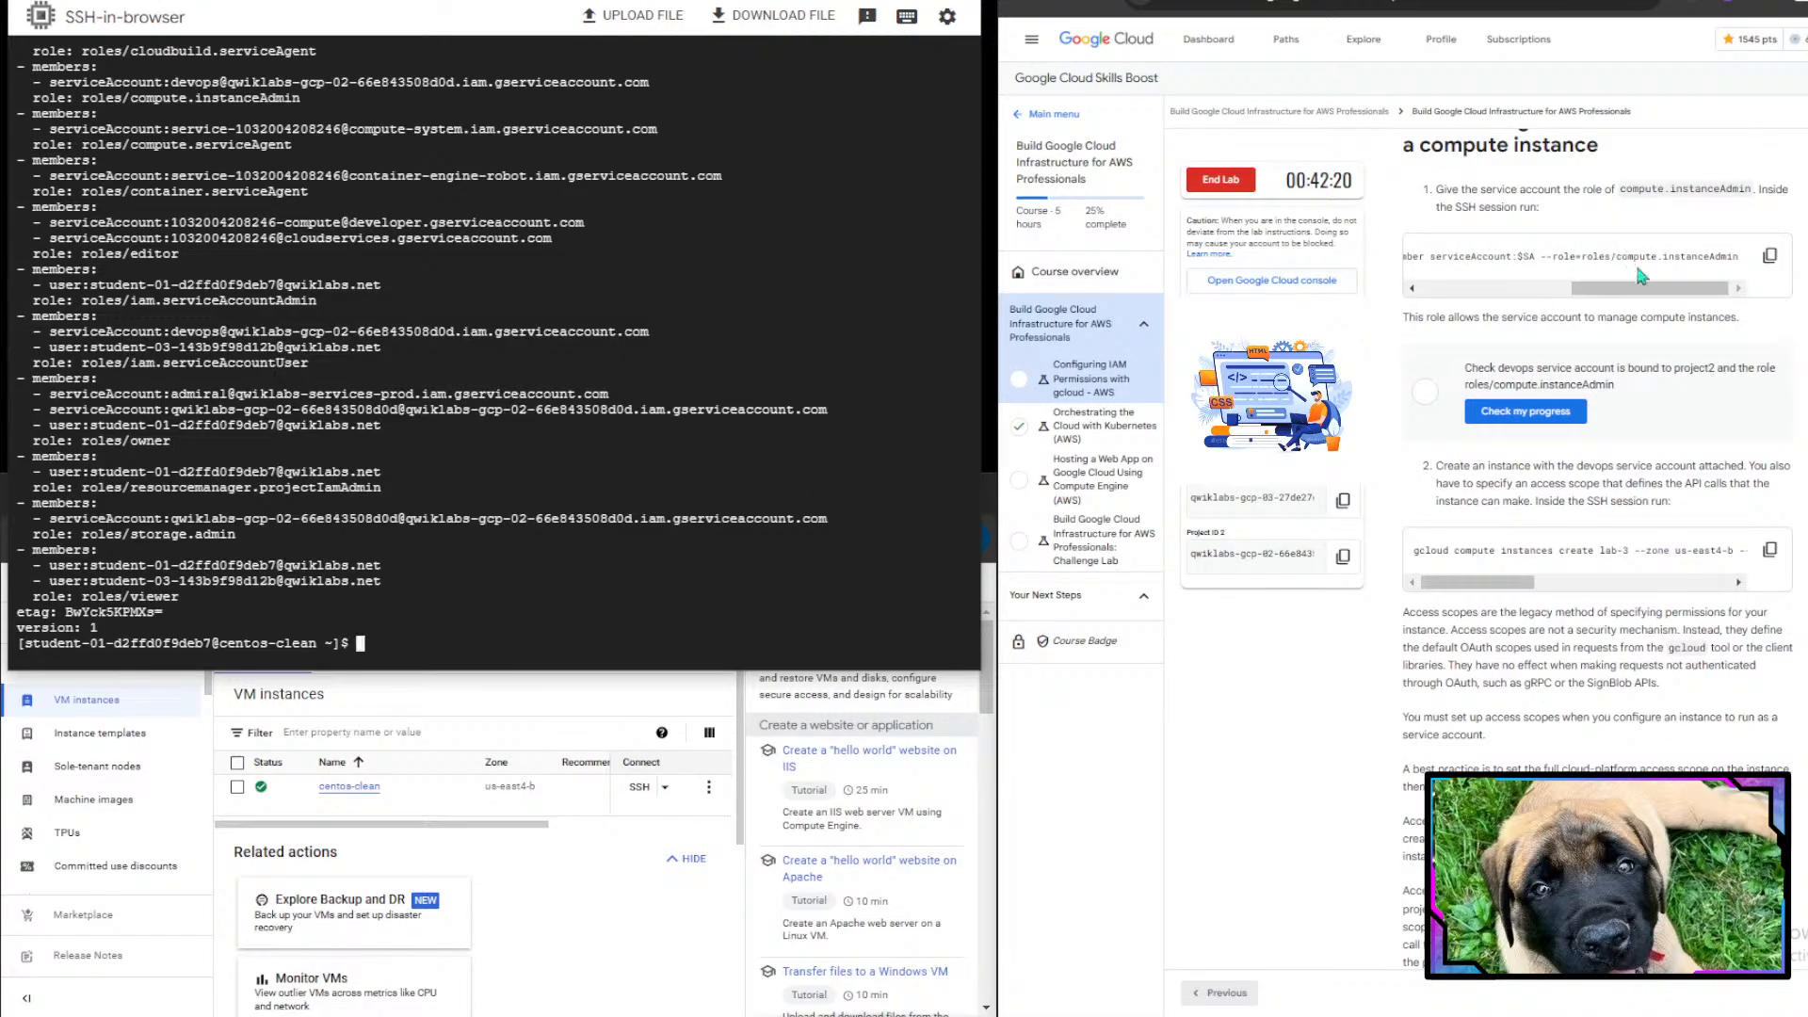
pyautogui.moveTo(1648, 293)
pyautogui.mouseDown()
pyautogui.moveTo(1499, 289)
pyautogui.moveTo(1650, 289)
pyautogui.mouseUp()
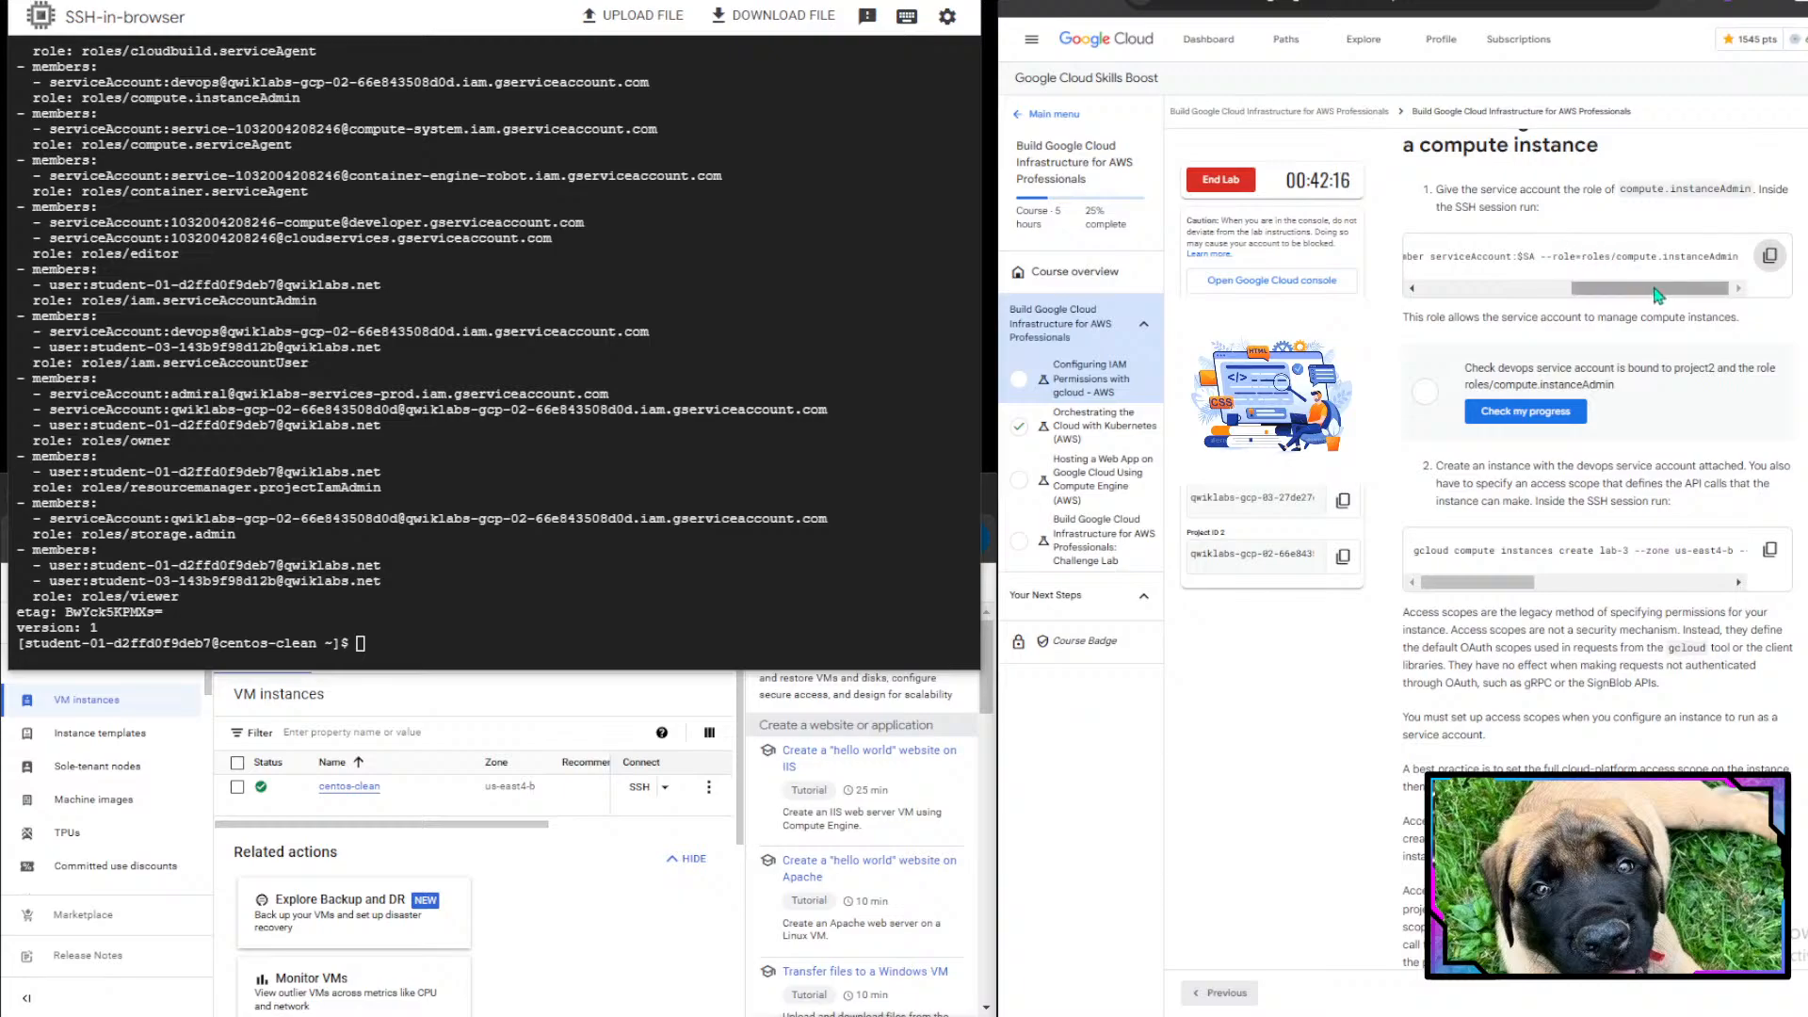
pyautogui.moveTo(1540, 256); pyautogui.dragTo(1704, 260)
pyautogui.click(1706, 261)
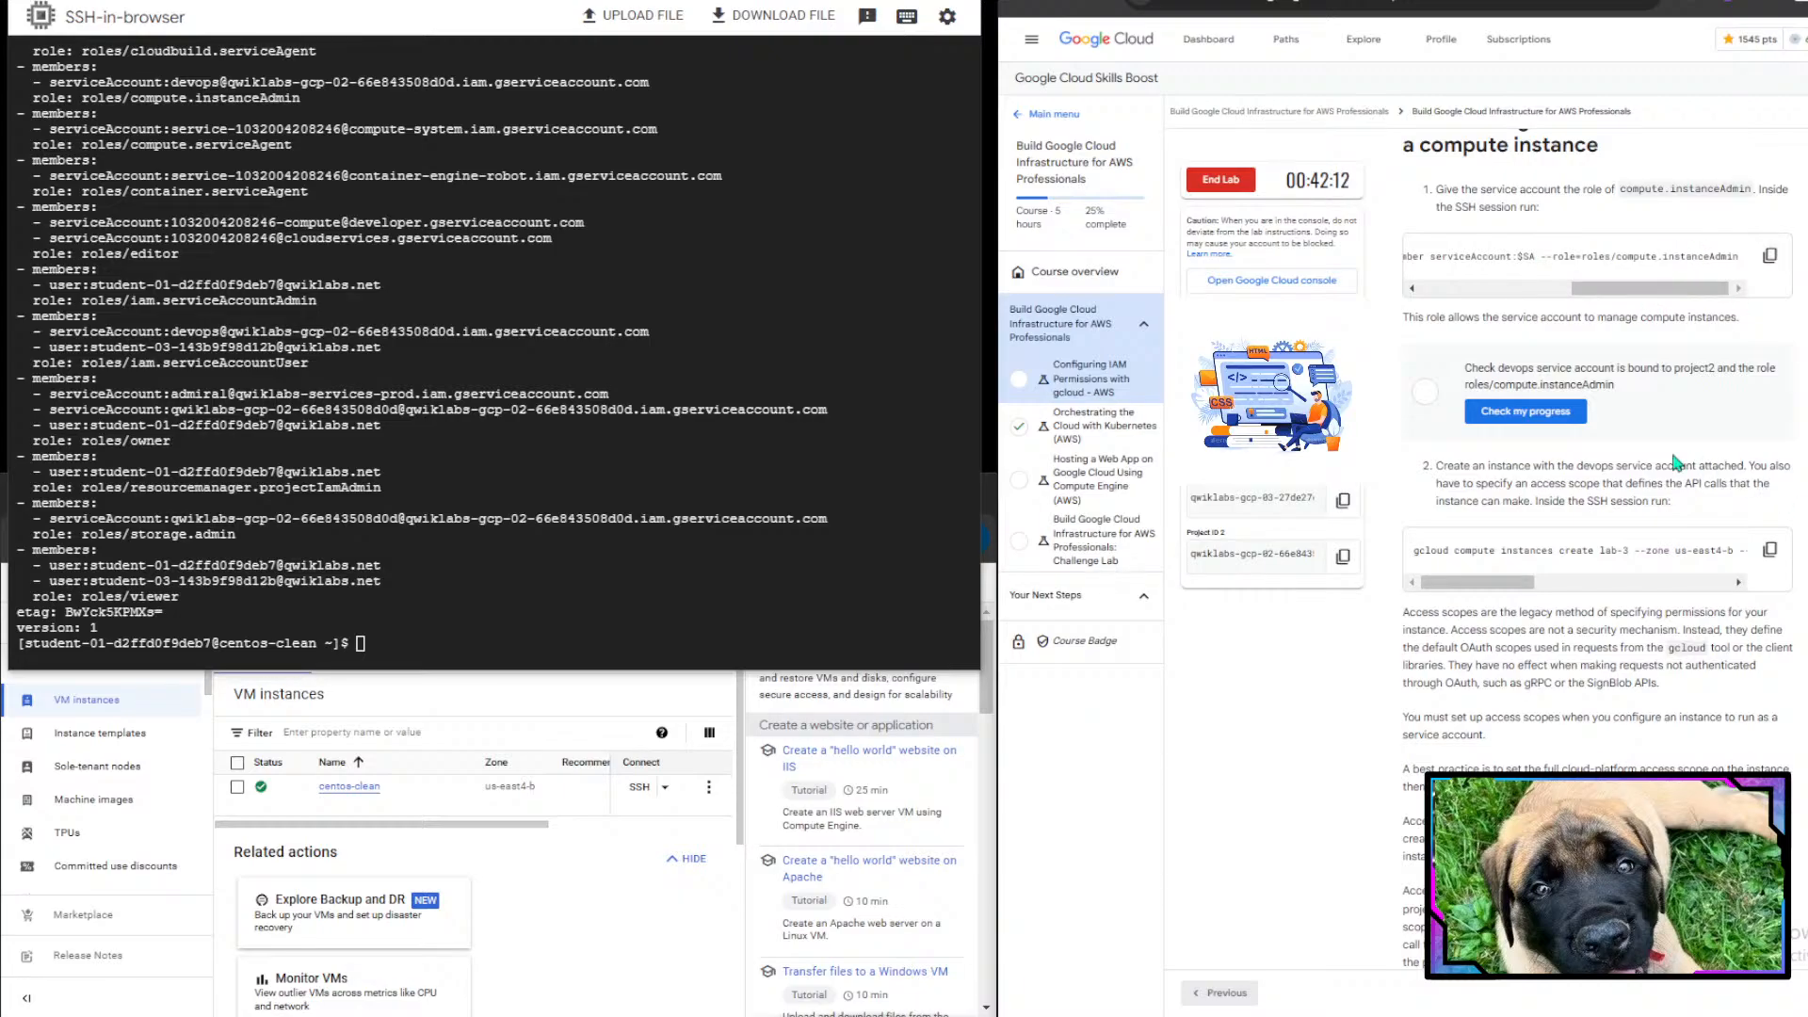
pyautogui.scroll(3, 1677, 462)
pyautogui.scroll(3, 1671, 448)
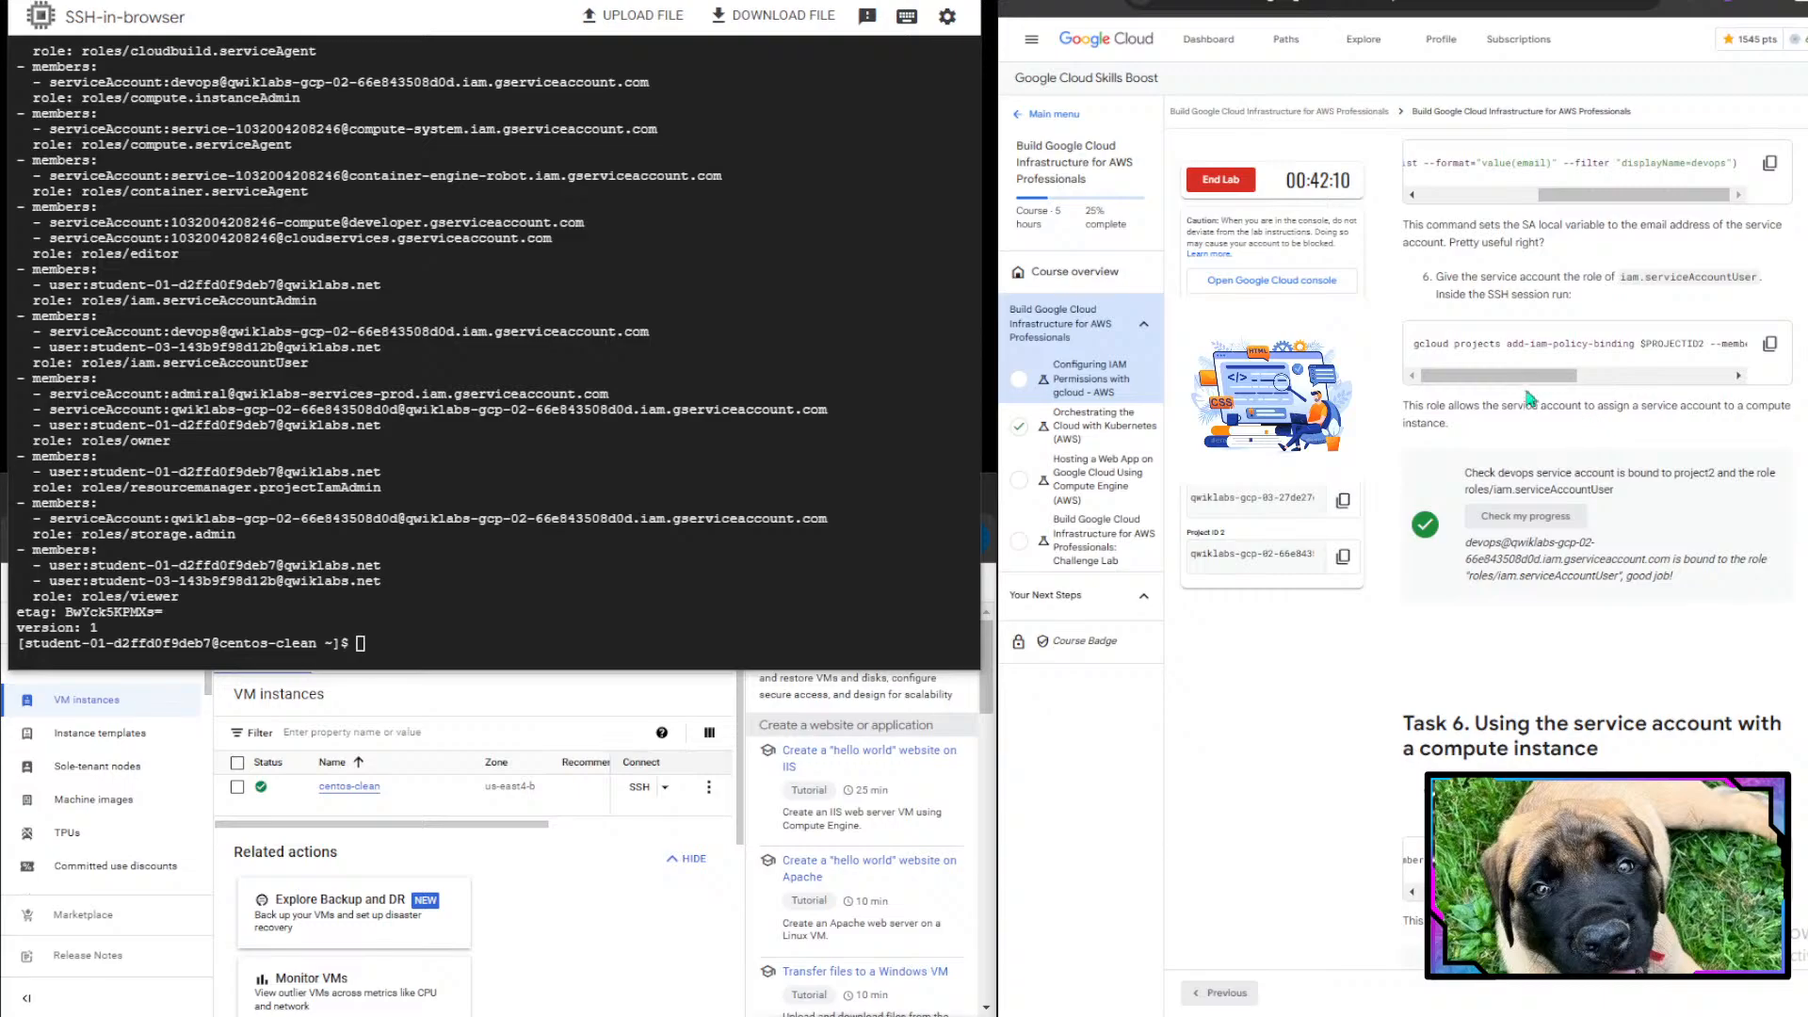
pyautogui.moveTo(1530, 377); pyautogui.dragTo(1682, 377)
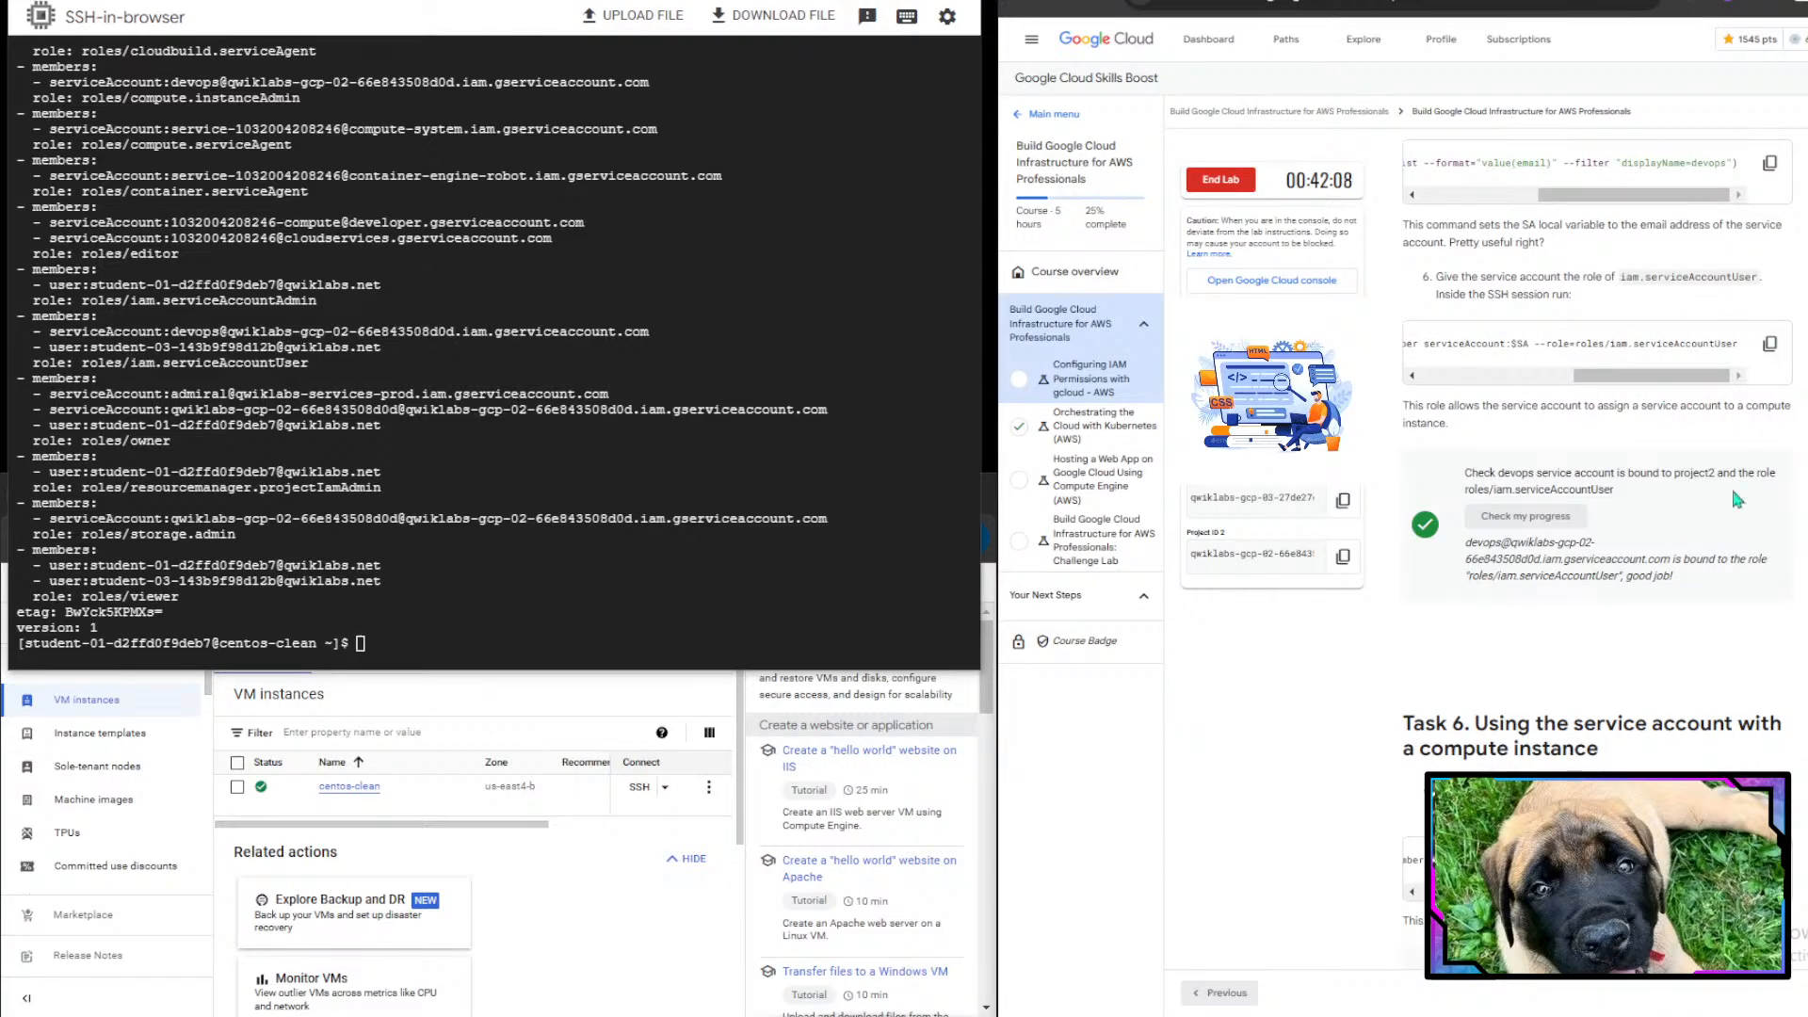
pyautogui.scroll(-1, 1734, 493)
pyautogui.scroll(-5, 1569, 326)
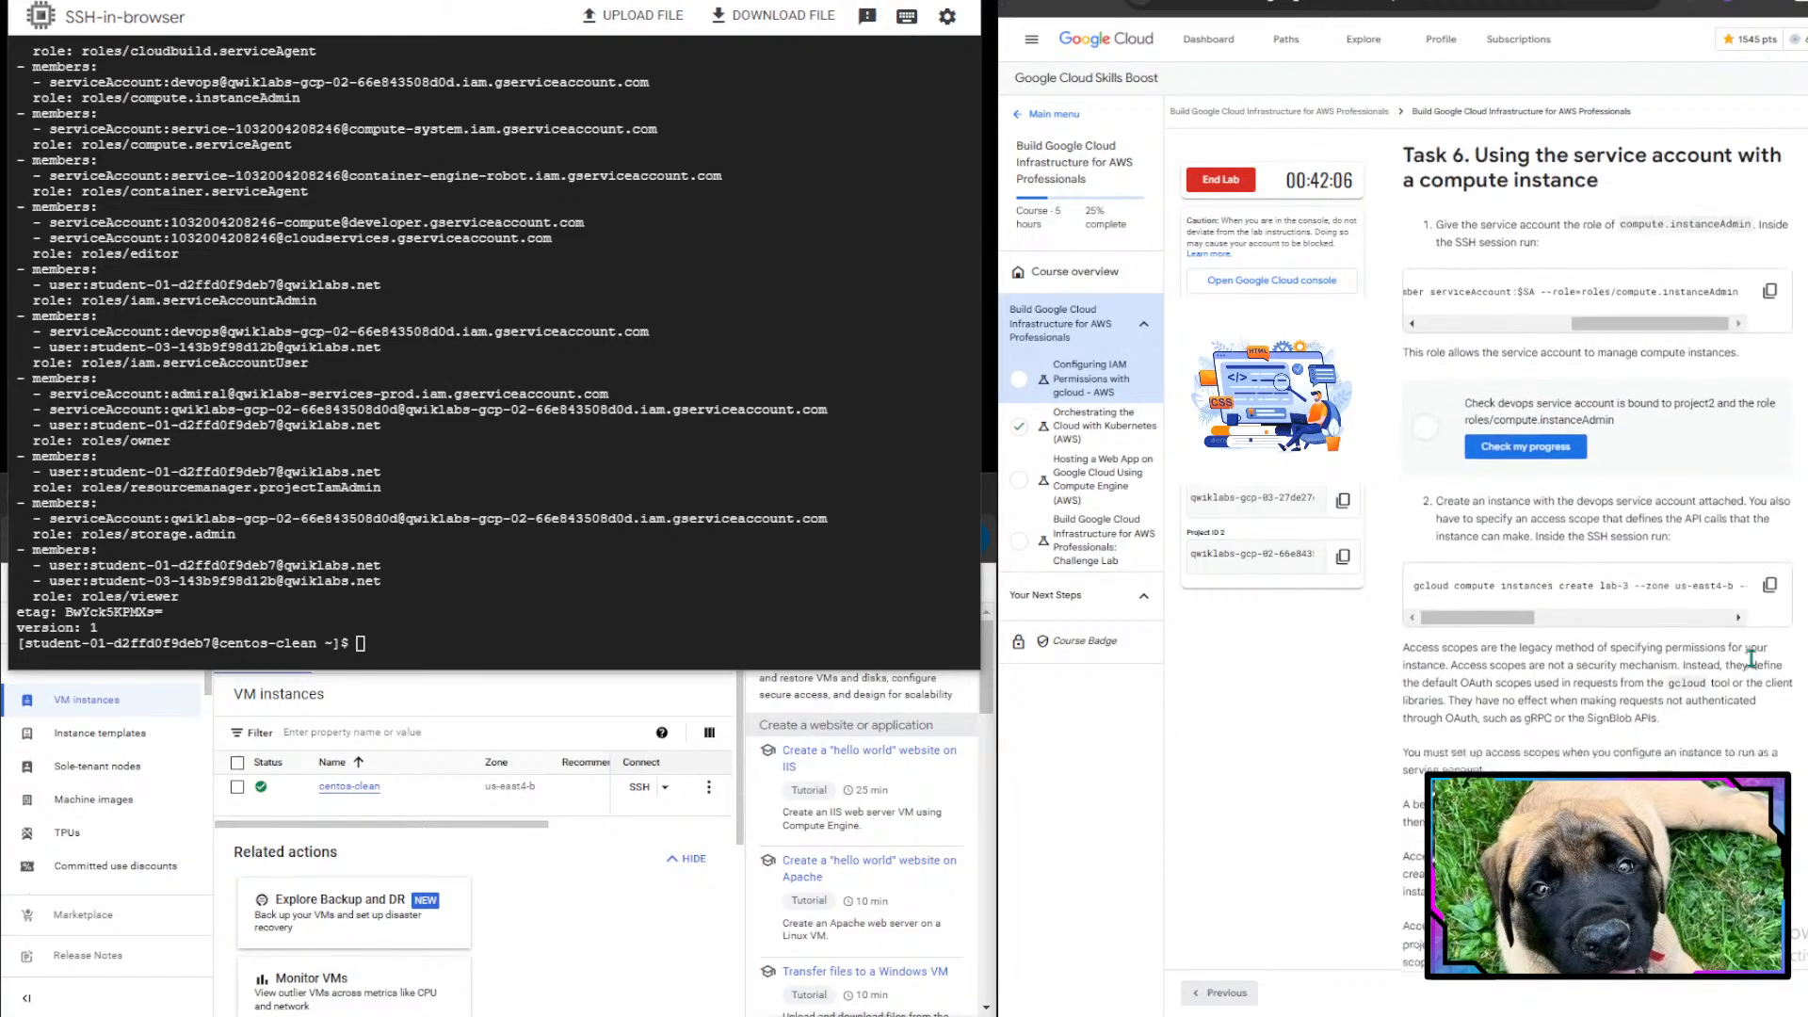
# - Check the lab progress for the devops service account's compute.instanceAdmin binding
pyautogui.click(1531, 399)
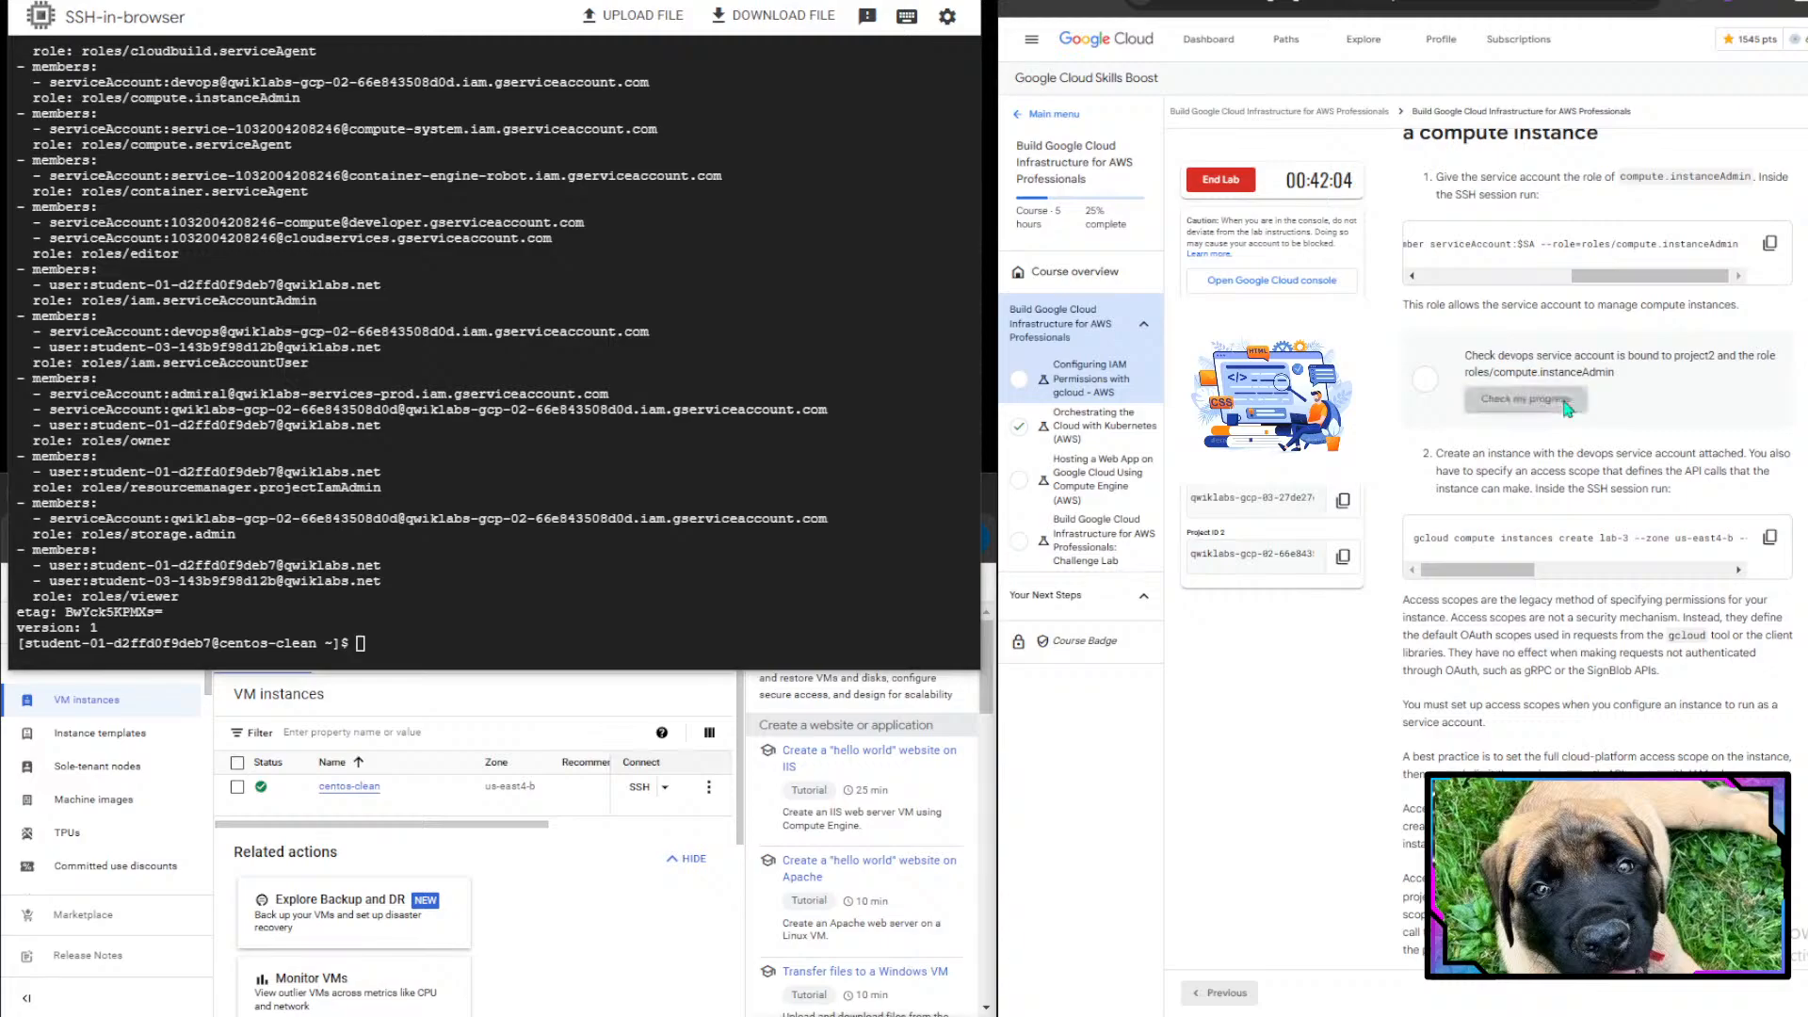
pyautogui.scroll(-2, 1612, 601)
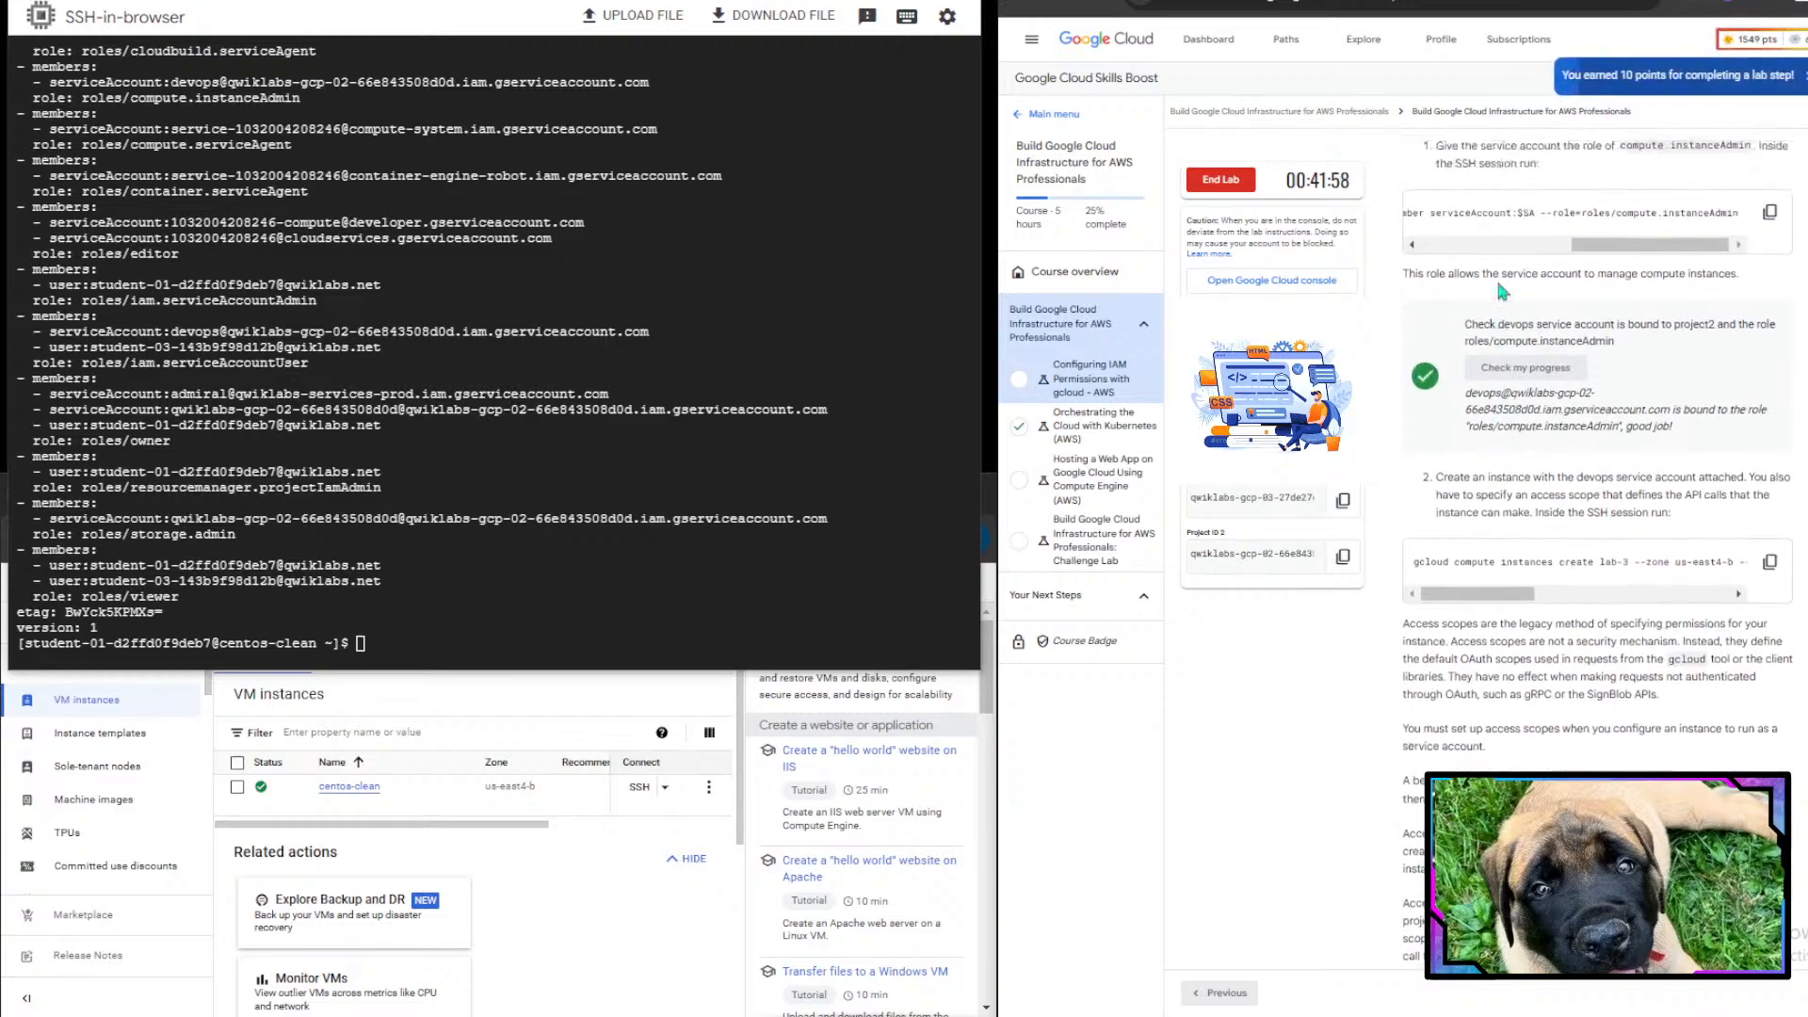
pyautogui.moveTo(1436, 402); pyautogui.dragTo(1730, 403)
pyautogui.moveTo(1784, 400); pyautogui.dragTo(1721, 423)
pyautogui.click(1721, 423)
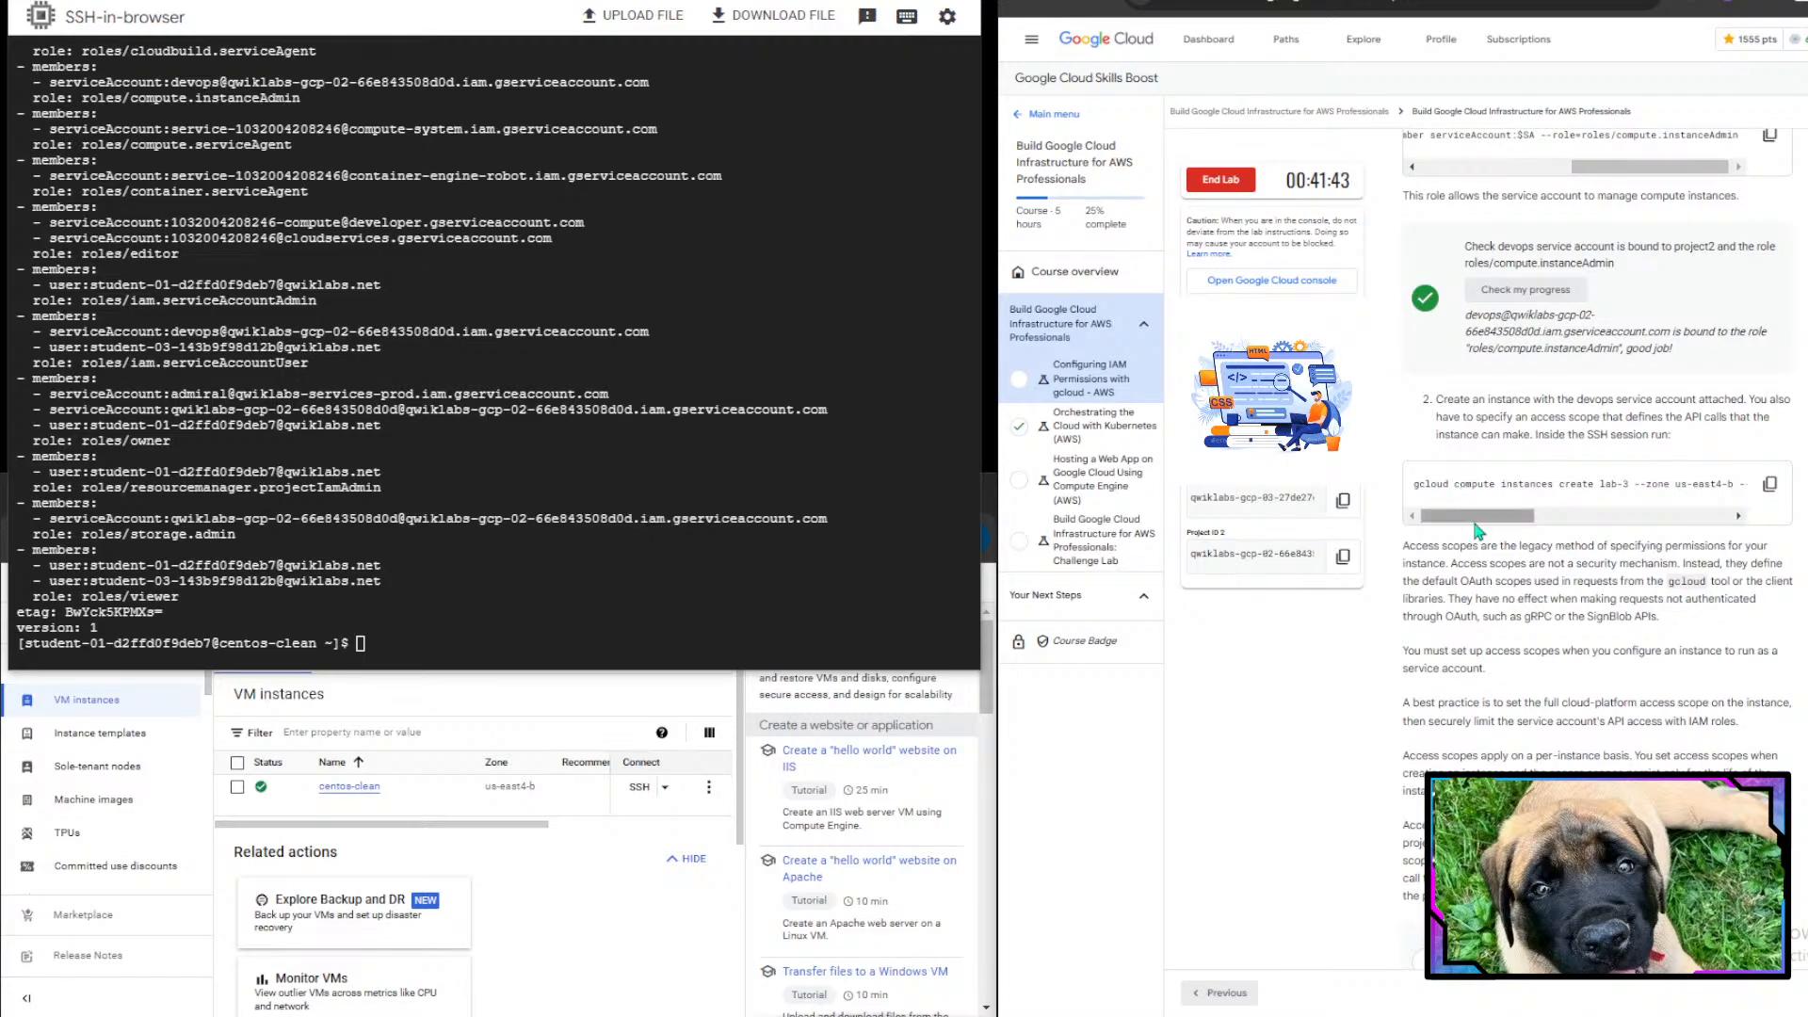
pyautogui.moveTo(1474, 521); pyautogui.dragTo(1673, 524)
pyautogui.click(1768, 484)
pyautogui.click(577, 568)
pyautogui.hotkey('ctrl', 'v')
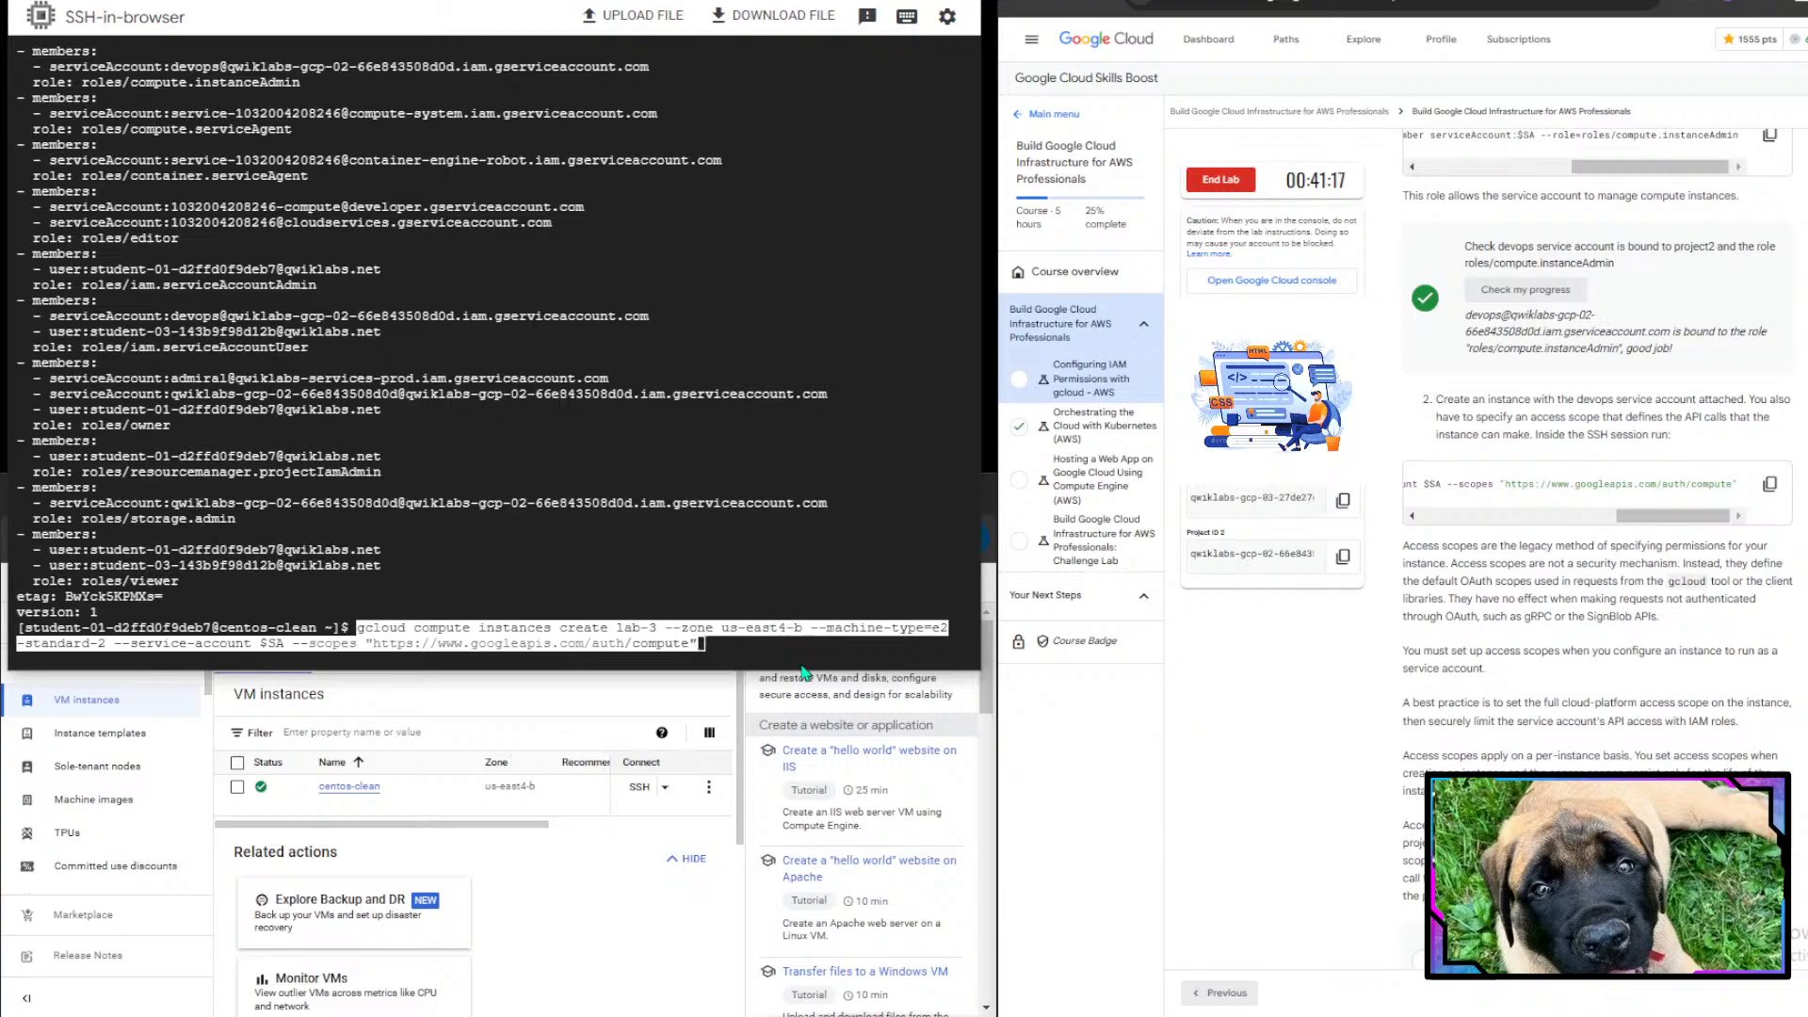
pyautogui.press('Return')
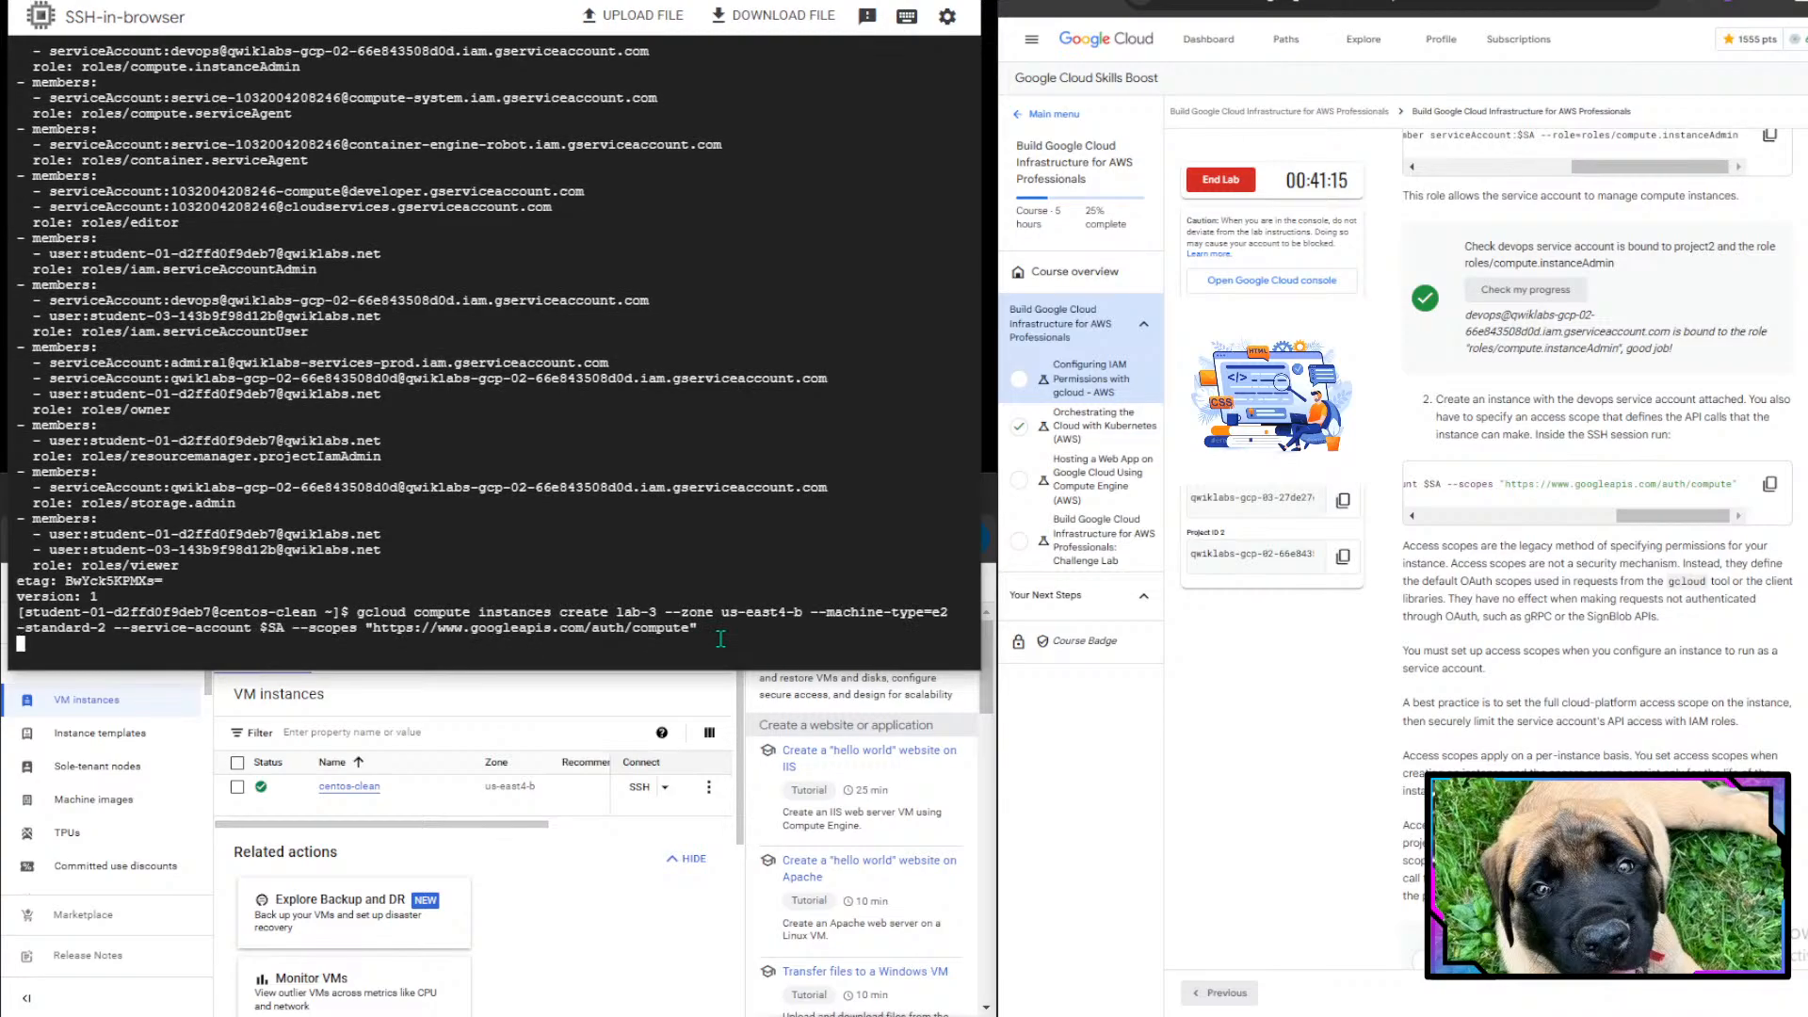
# - Read the lab notes about access scopes for service account instances
pyautogui.scroll(-2, 1445, 658)
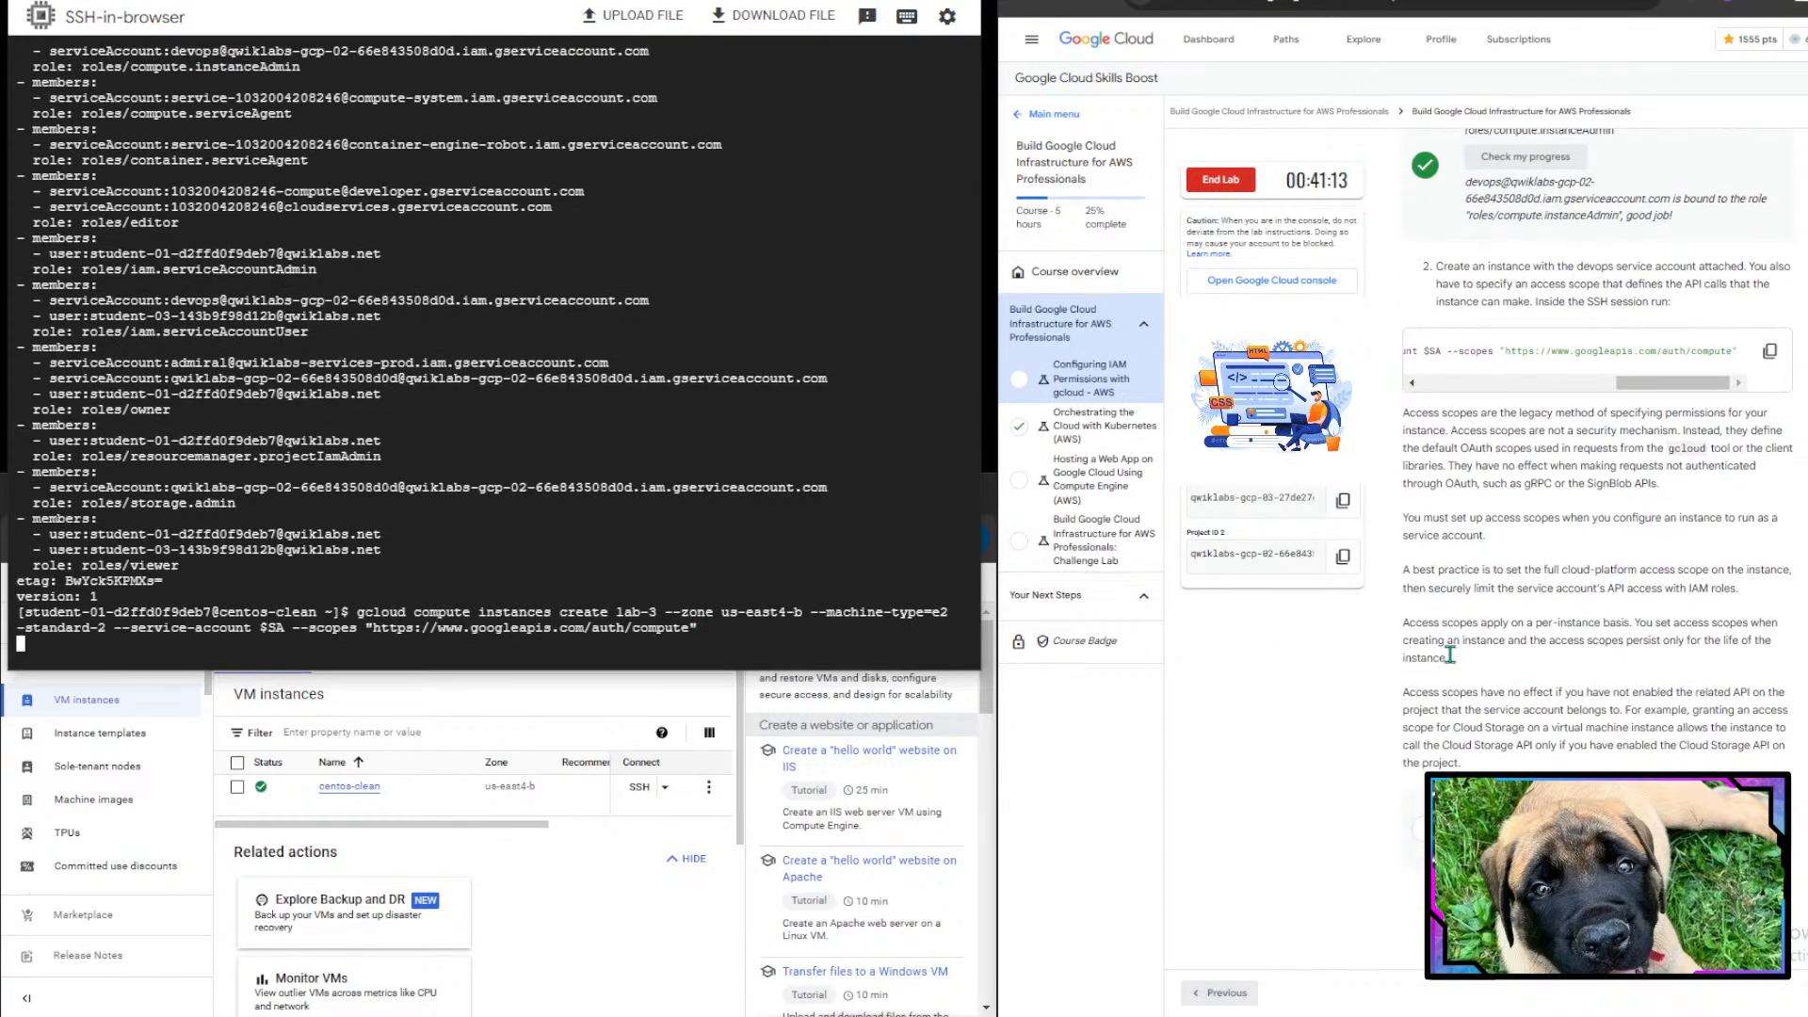
pyautogui.scroll(-2, 1450, 654)
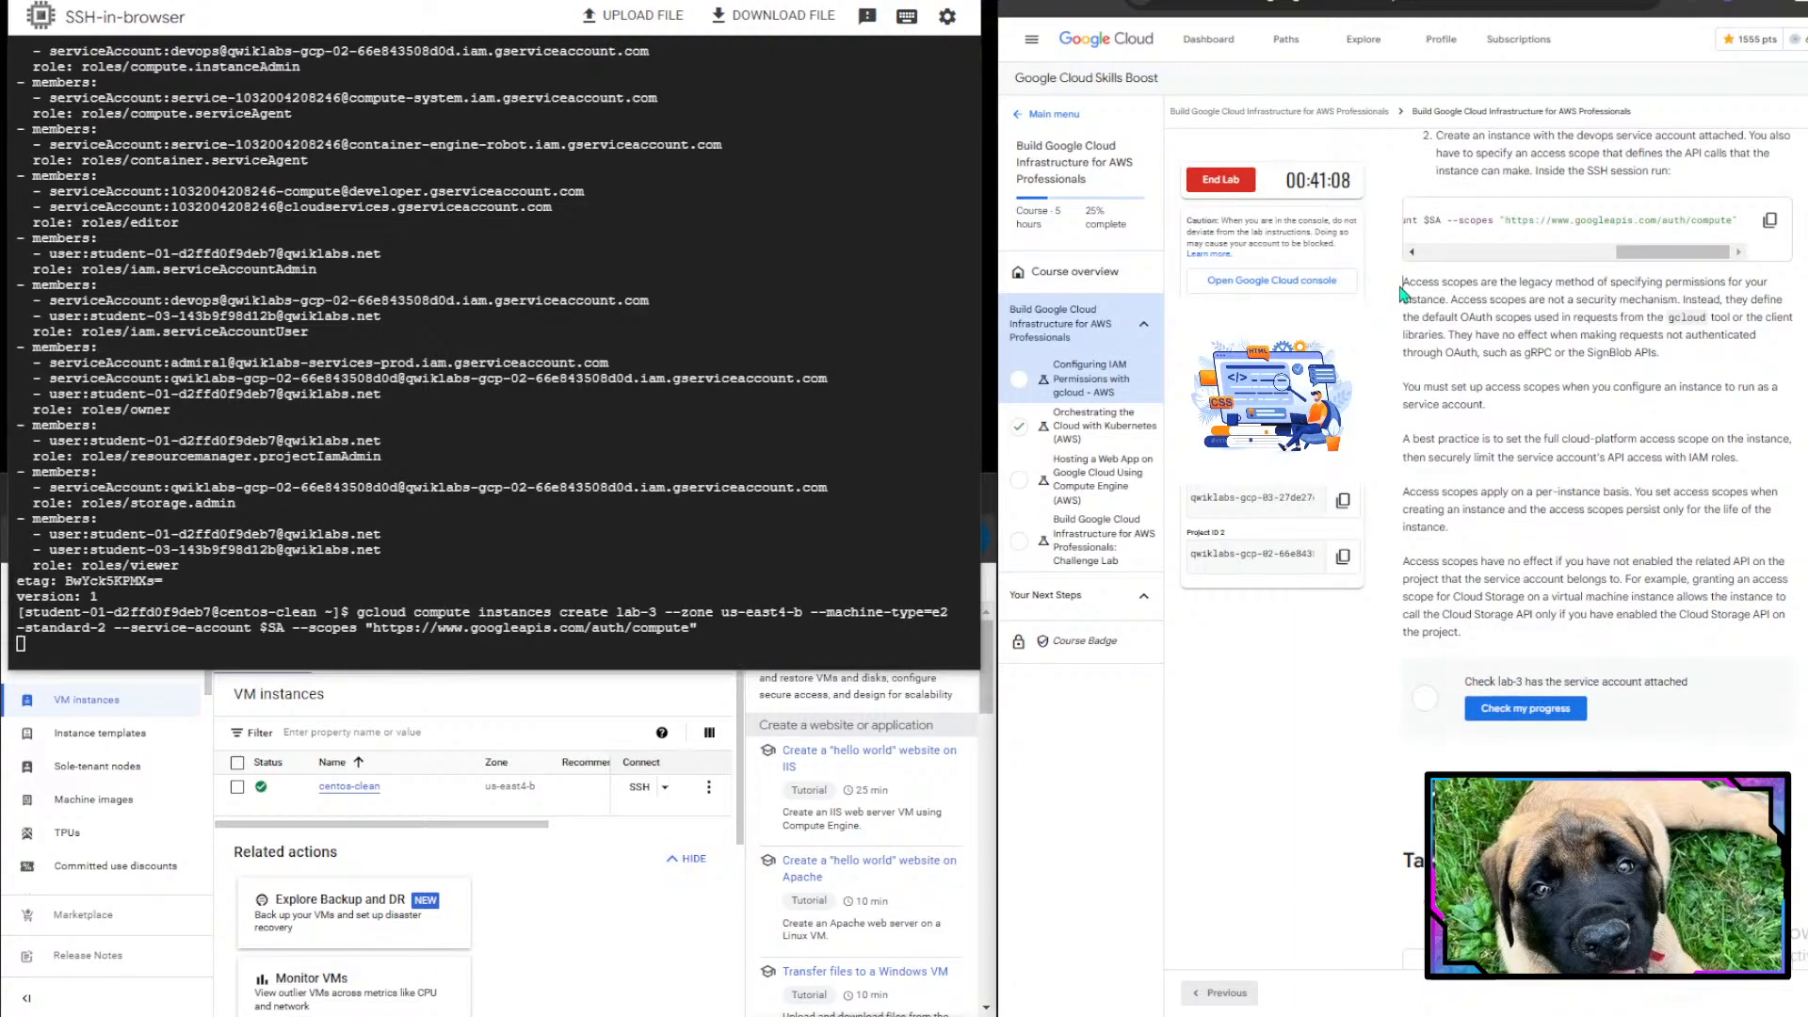
pyautogui.moveTo(1402, 282); pyautogui.dragTo(1792, 319)
pyautogui.click(1728, 325)
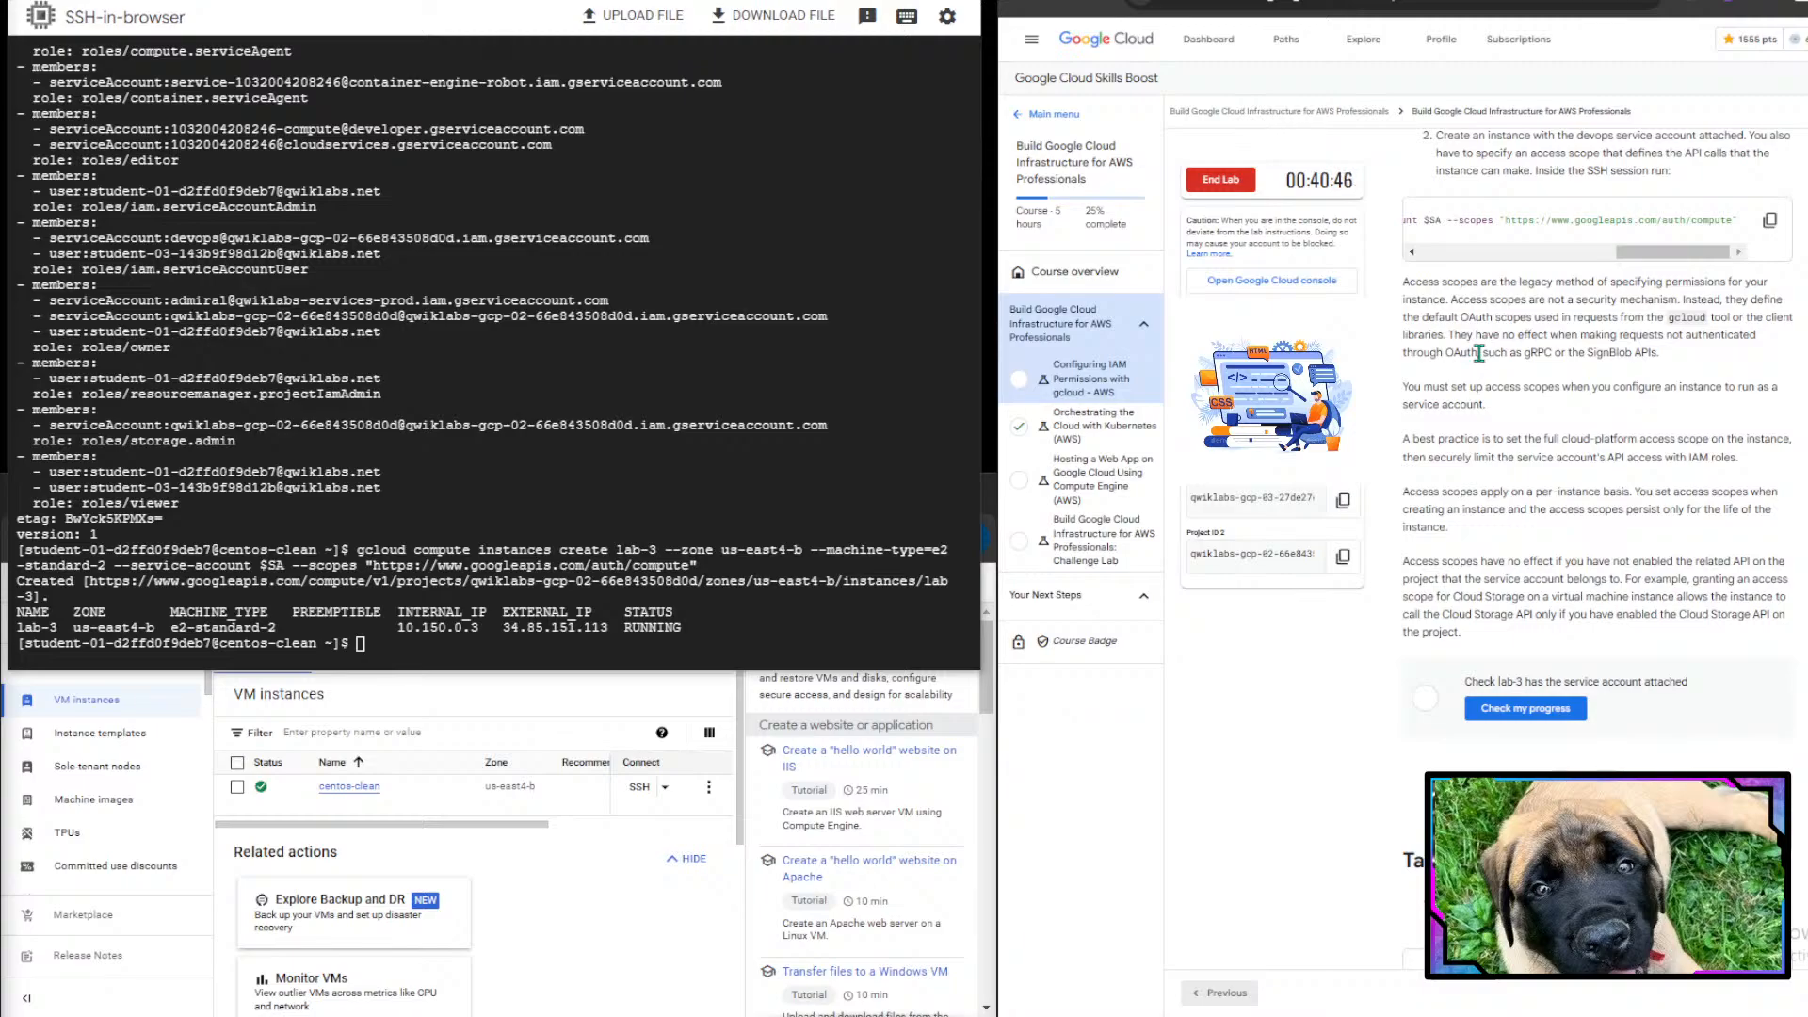
# - Read the notes on access scopes, then check the lab progress for lab-3 having the service account attached
pyautogui.moveTo(1450, 335); pyautogui.dragTo(1688, 370)
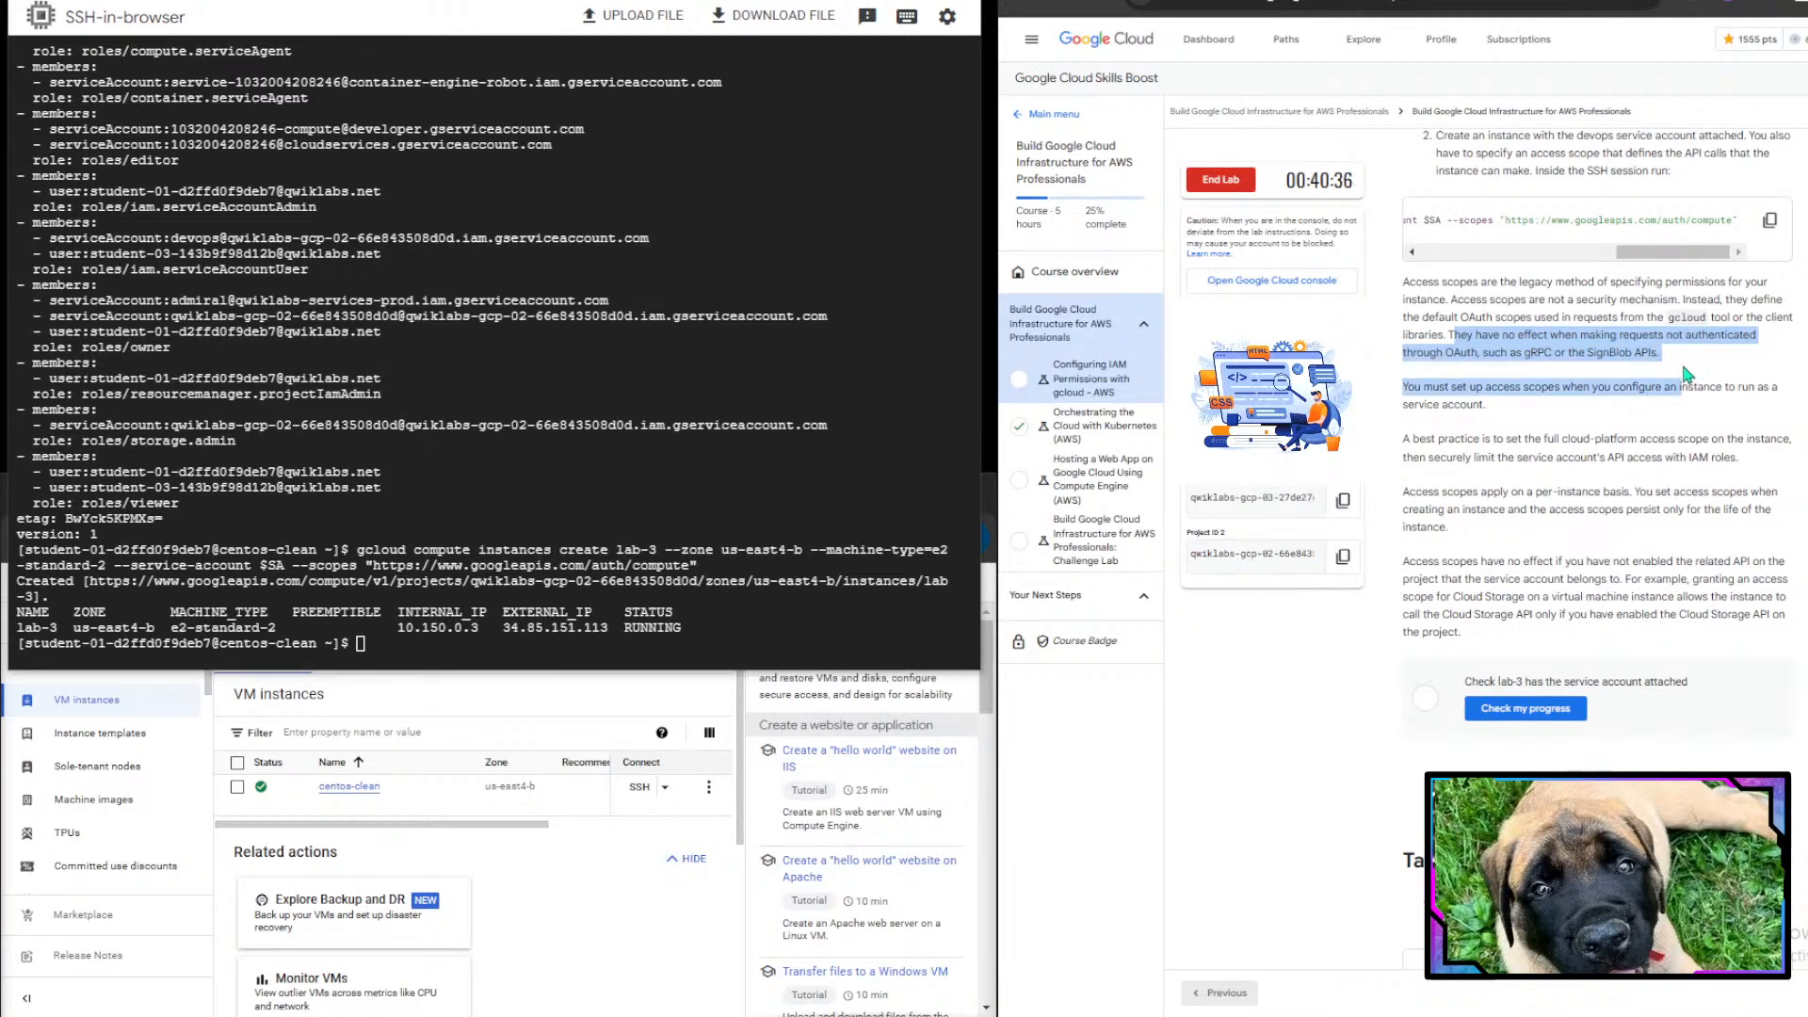
pyautogui.scroll(-1, 1688, 372)
pyautogui.click(1687, 375)
pyautogui.scroll(-1, 1687, 374)
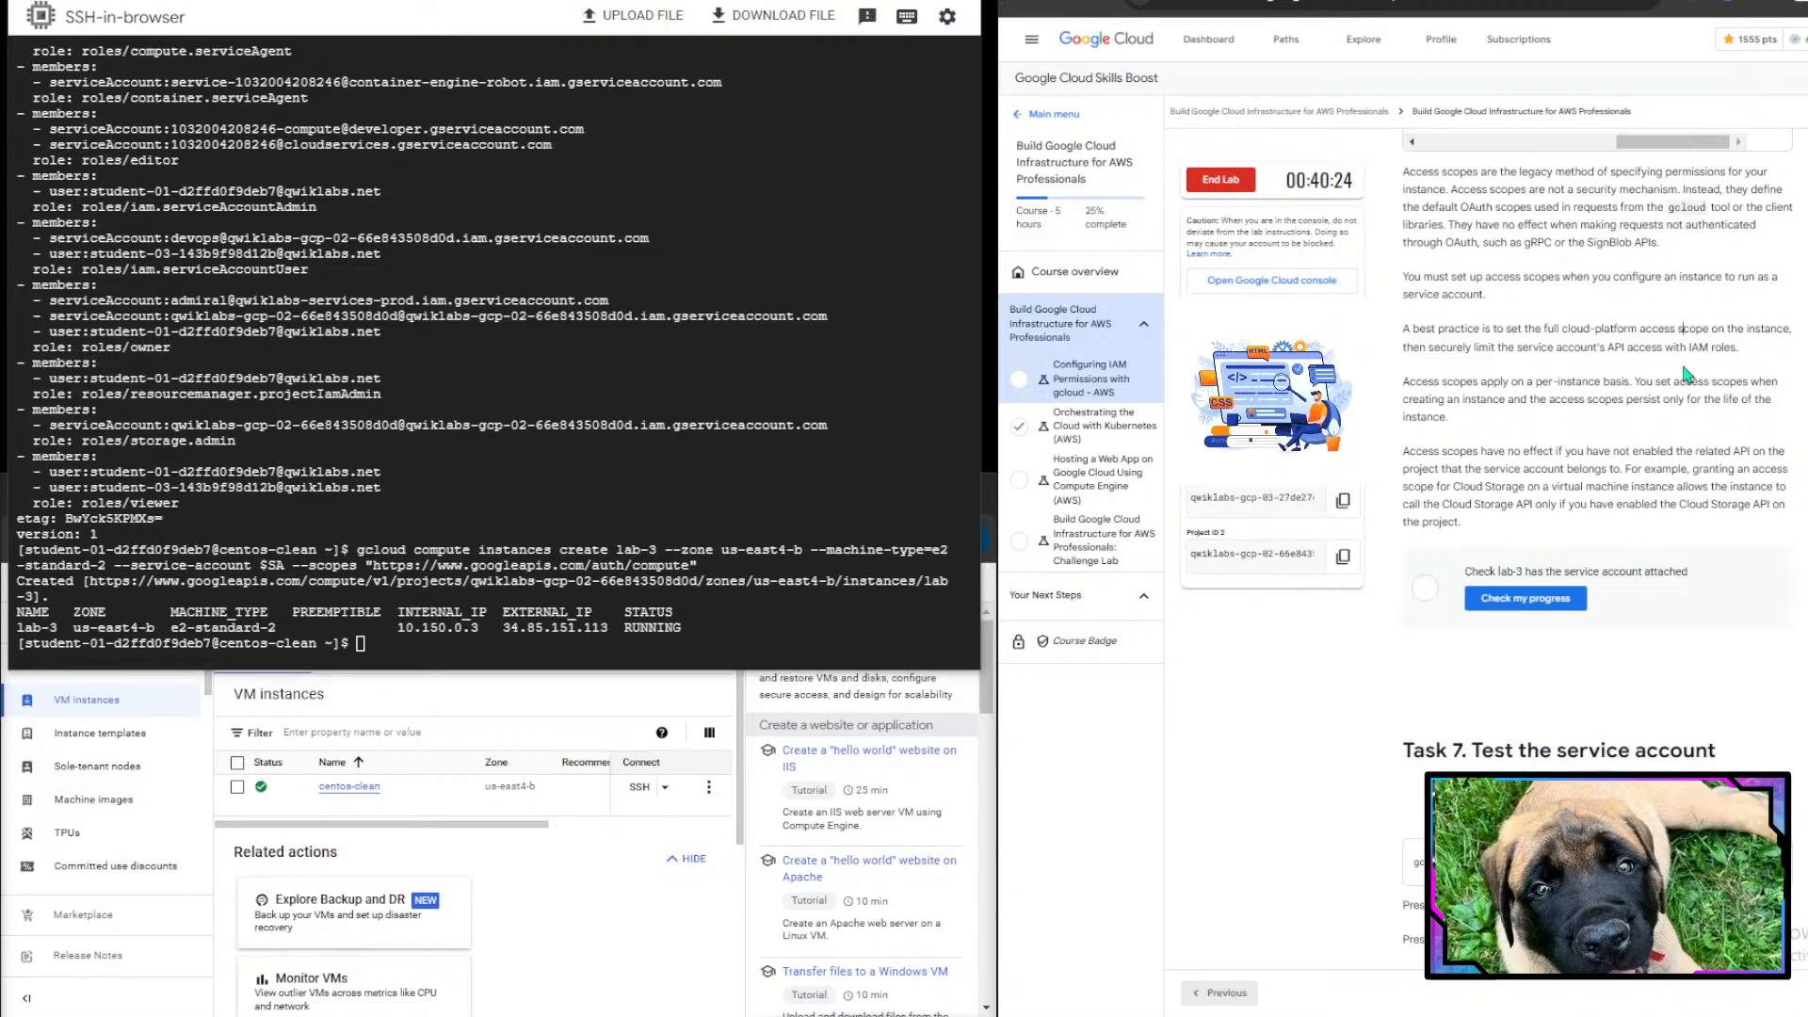
pyautogui.moveTo(1405, 382); pyautogui.dragTo(1608, 394)
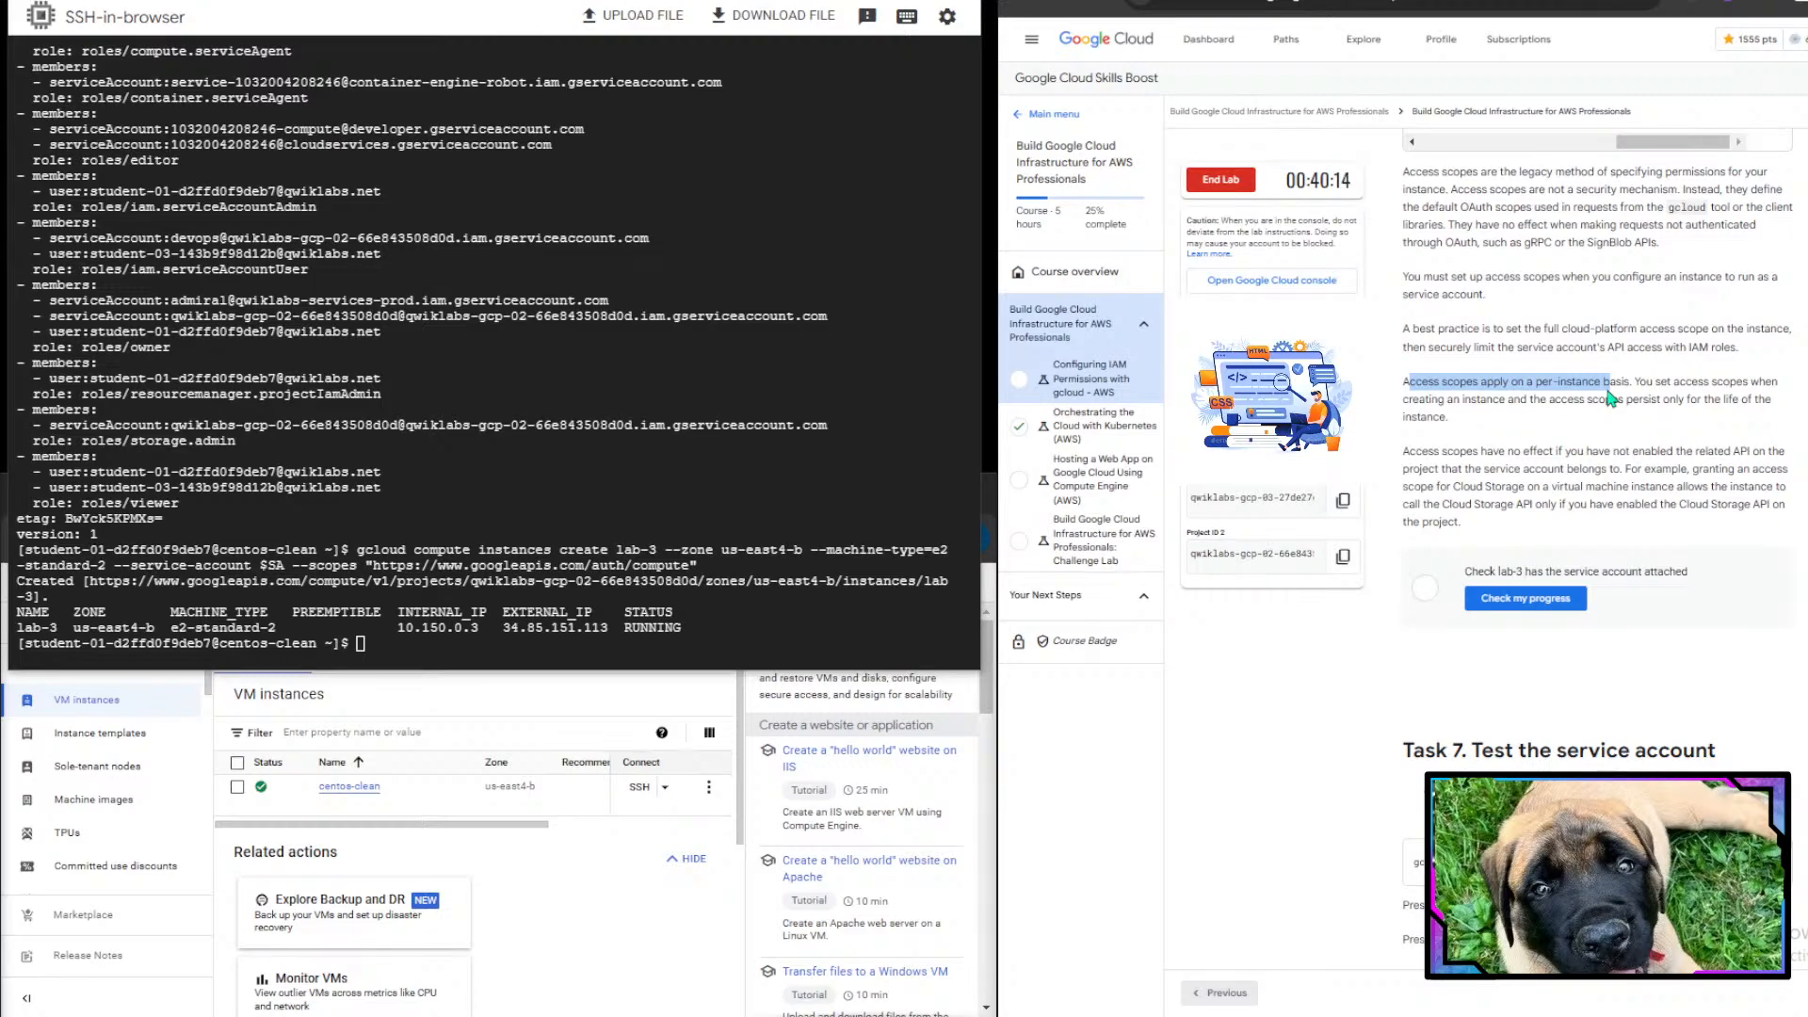
pyautogui.moveTo(1612, 398); pyautogui.dragTo(1792, 464)
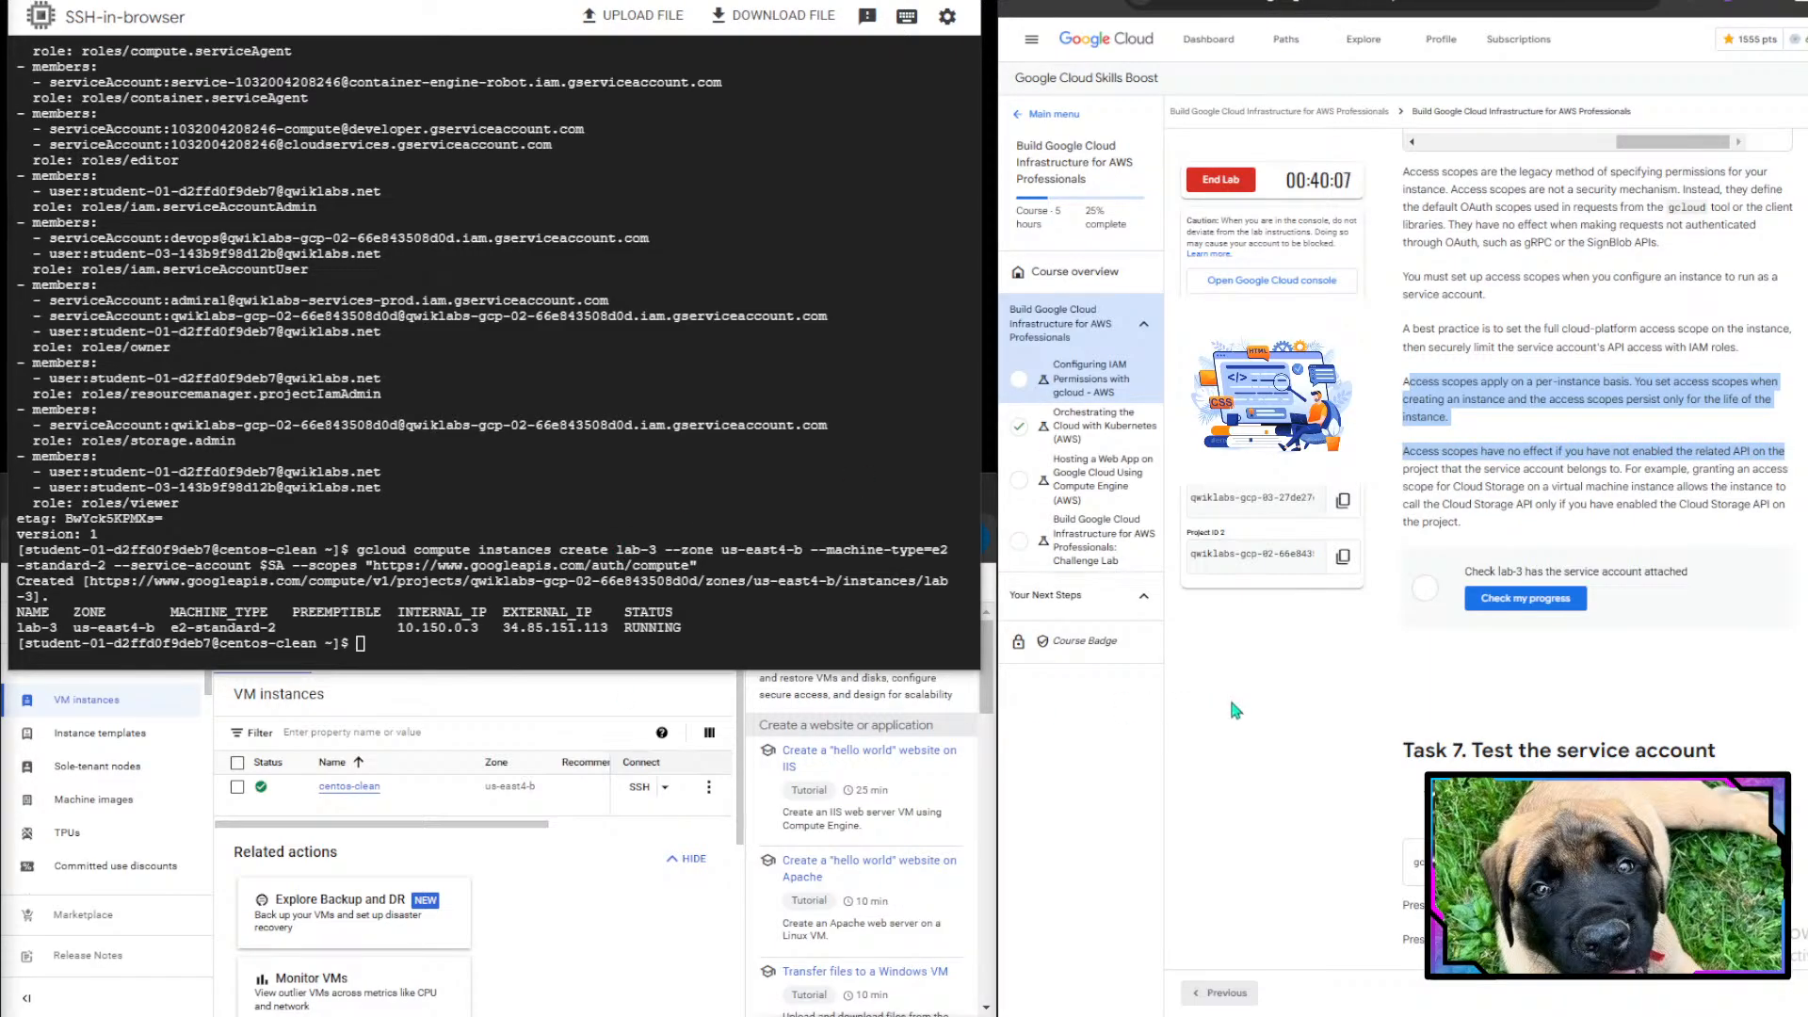
pyautogui.click(1474, 450)
pyautogui.moveTo(1401, 389); pyautogui.dragTo(1529, 453)
pyautogui.scroll(-1, 1528, 452)
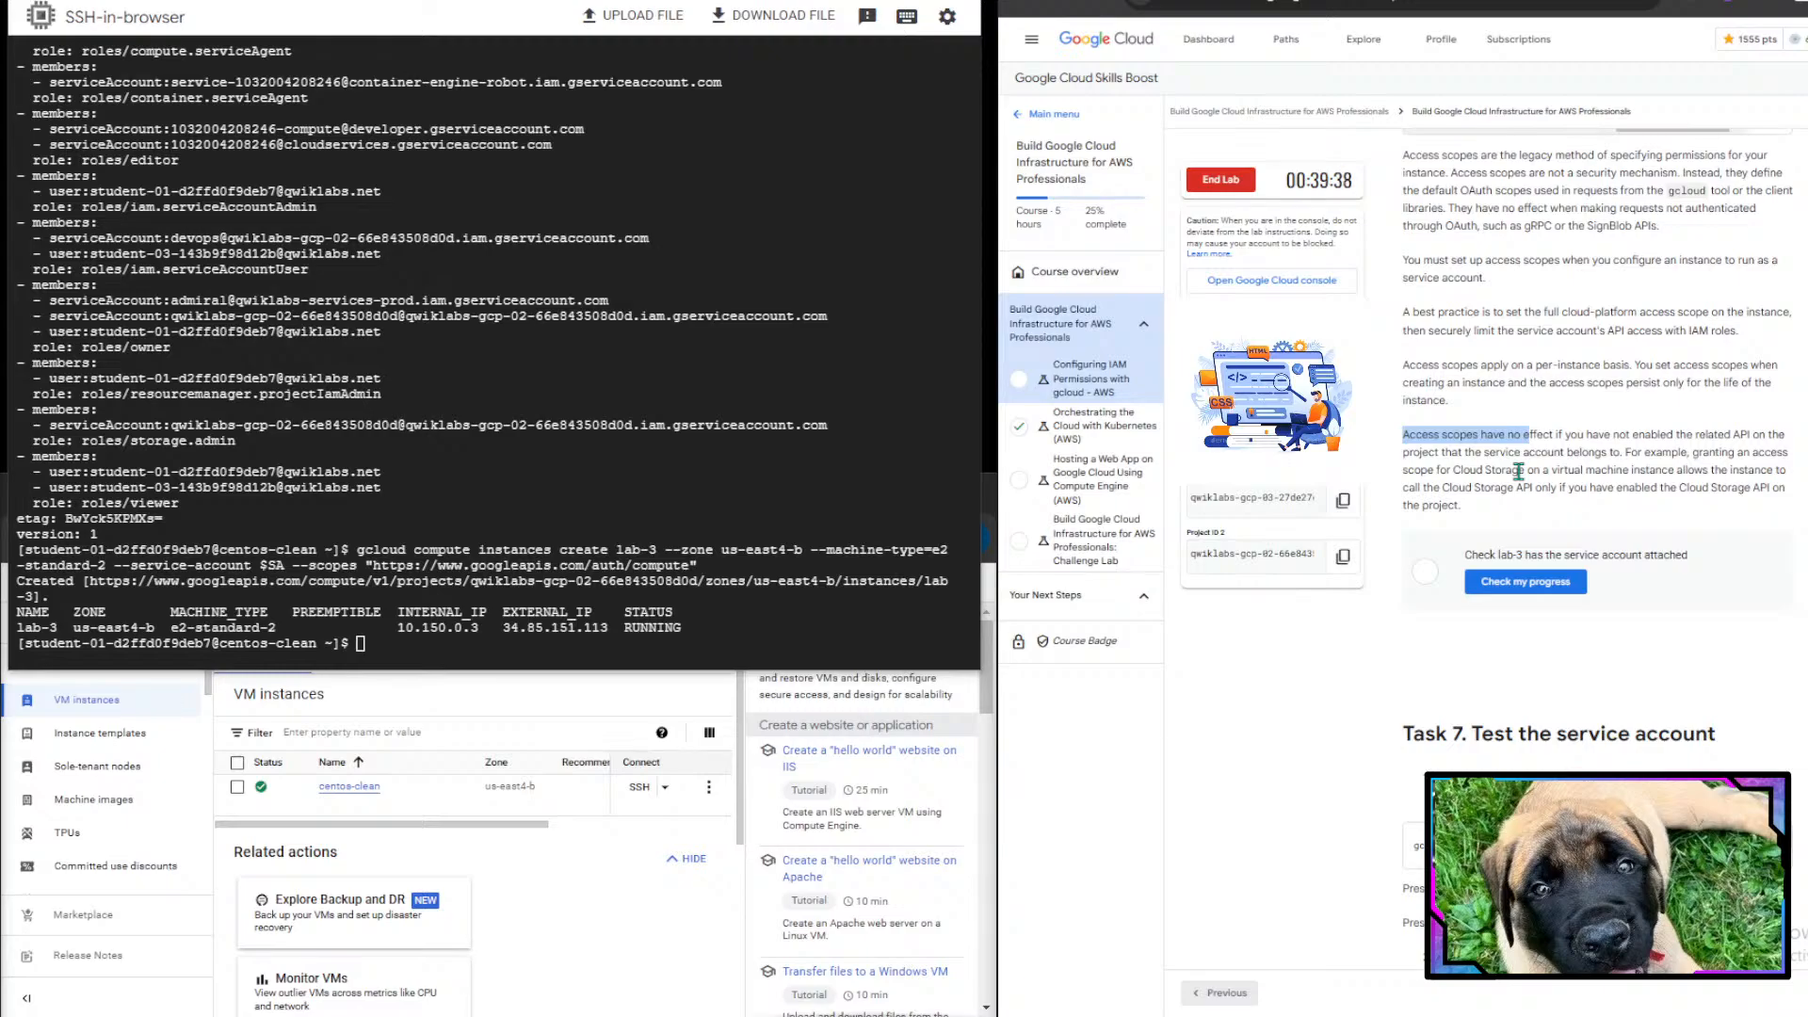
pyautogui.moveTo(1438, 471); pyautogui.dragTo(1641, 488)
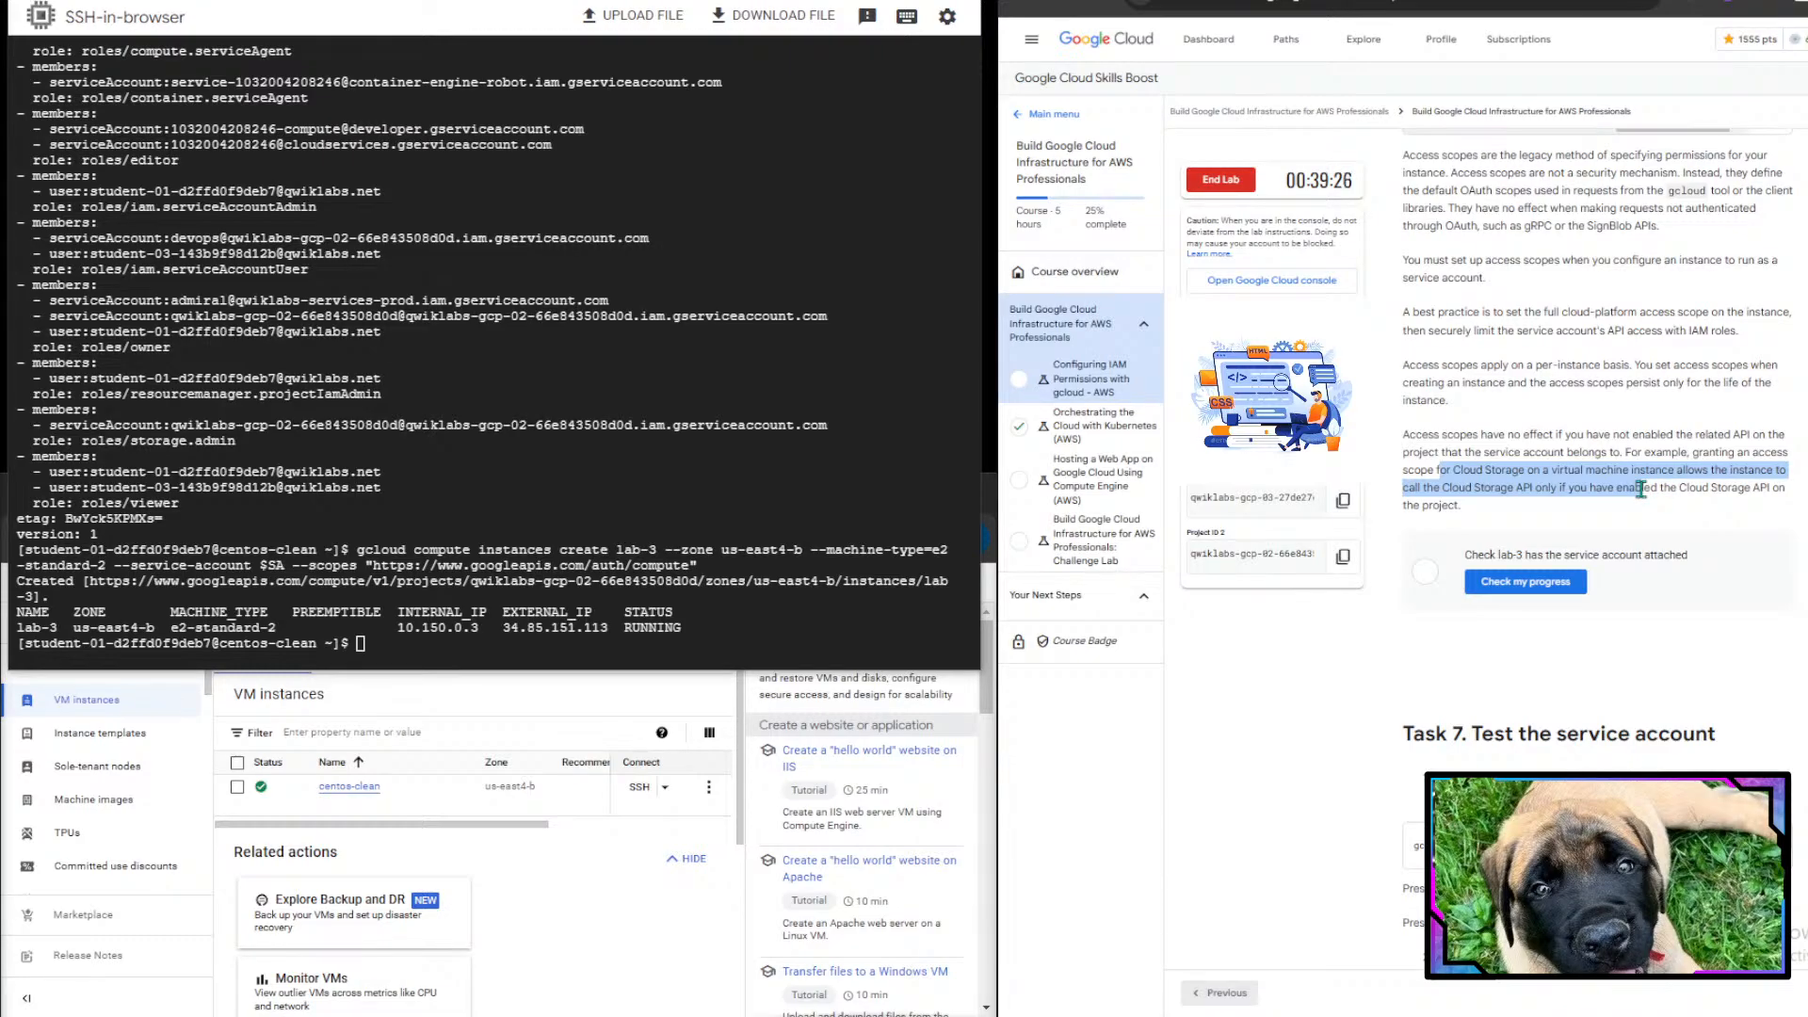
pyautogui.moveTo(1640, 488); pyautogui.dragTo(1640, 488)
pyautogui.scroll(-2, 1627, 602)
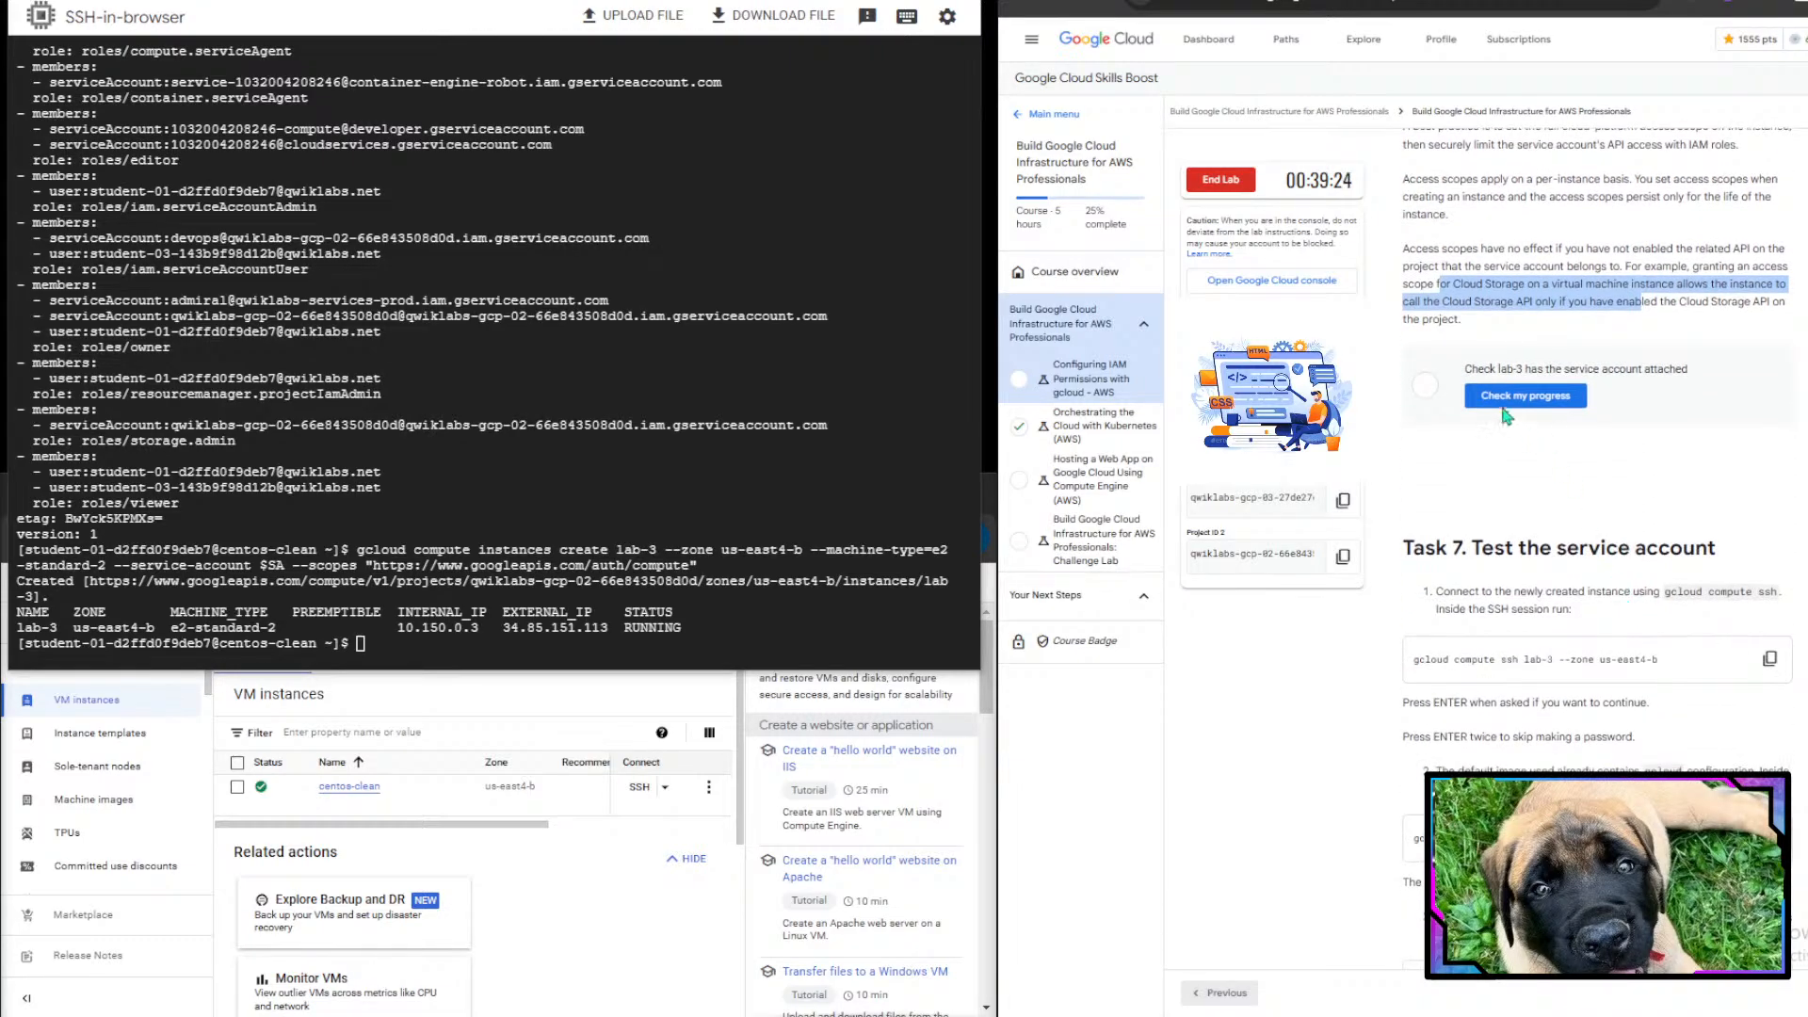
pyautogui.moveTo(1507, 367); pyautogui.dragTo(1661, 351)
pyautogui.click(1661, 352)
pyautogui.click(1553, 397)
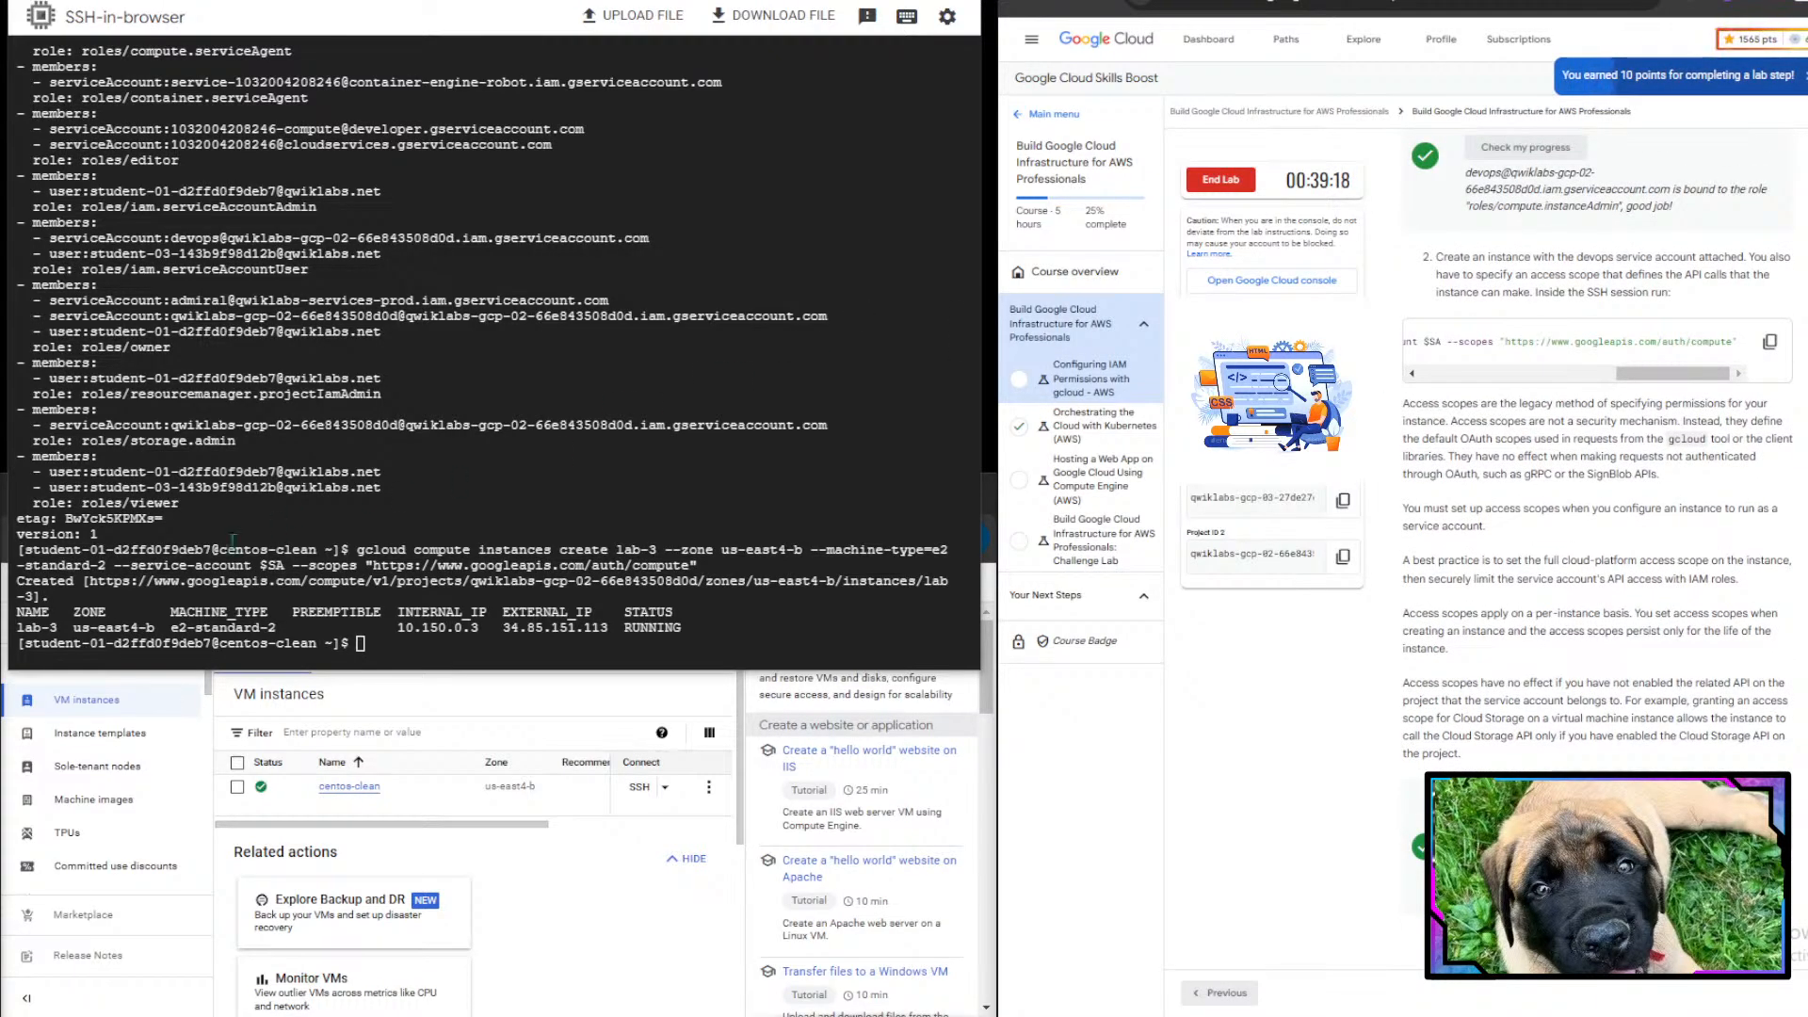
# - Start an SSH session to lab-3 in zone us-east4-b with gcloud compute ssh and confirm continuing with Y
pyautogui.scroll(-10, 1563, 584)
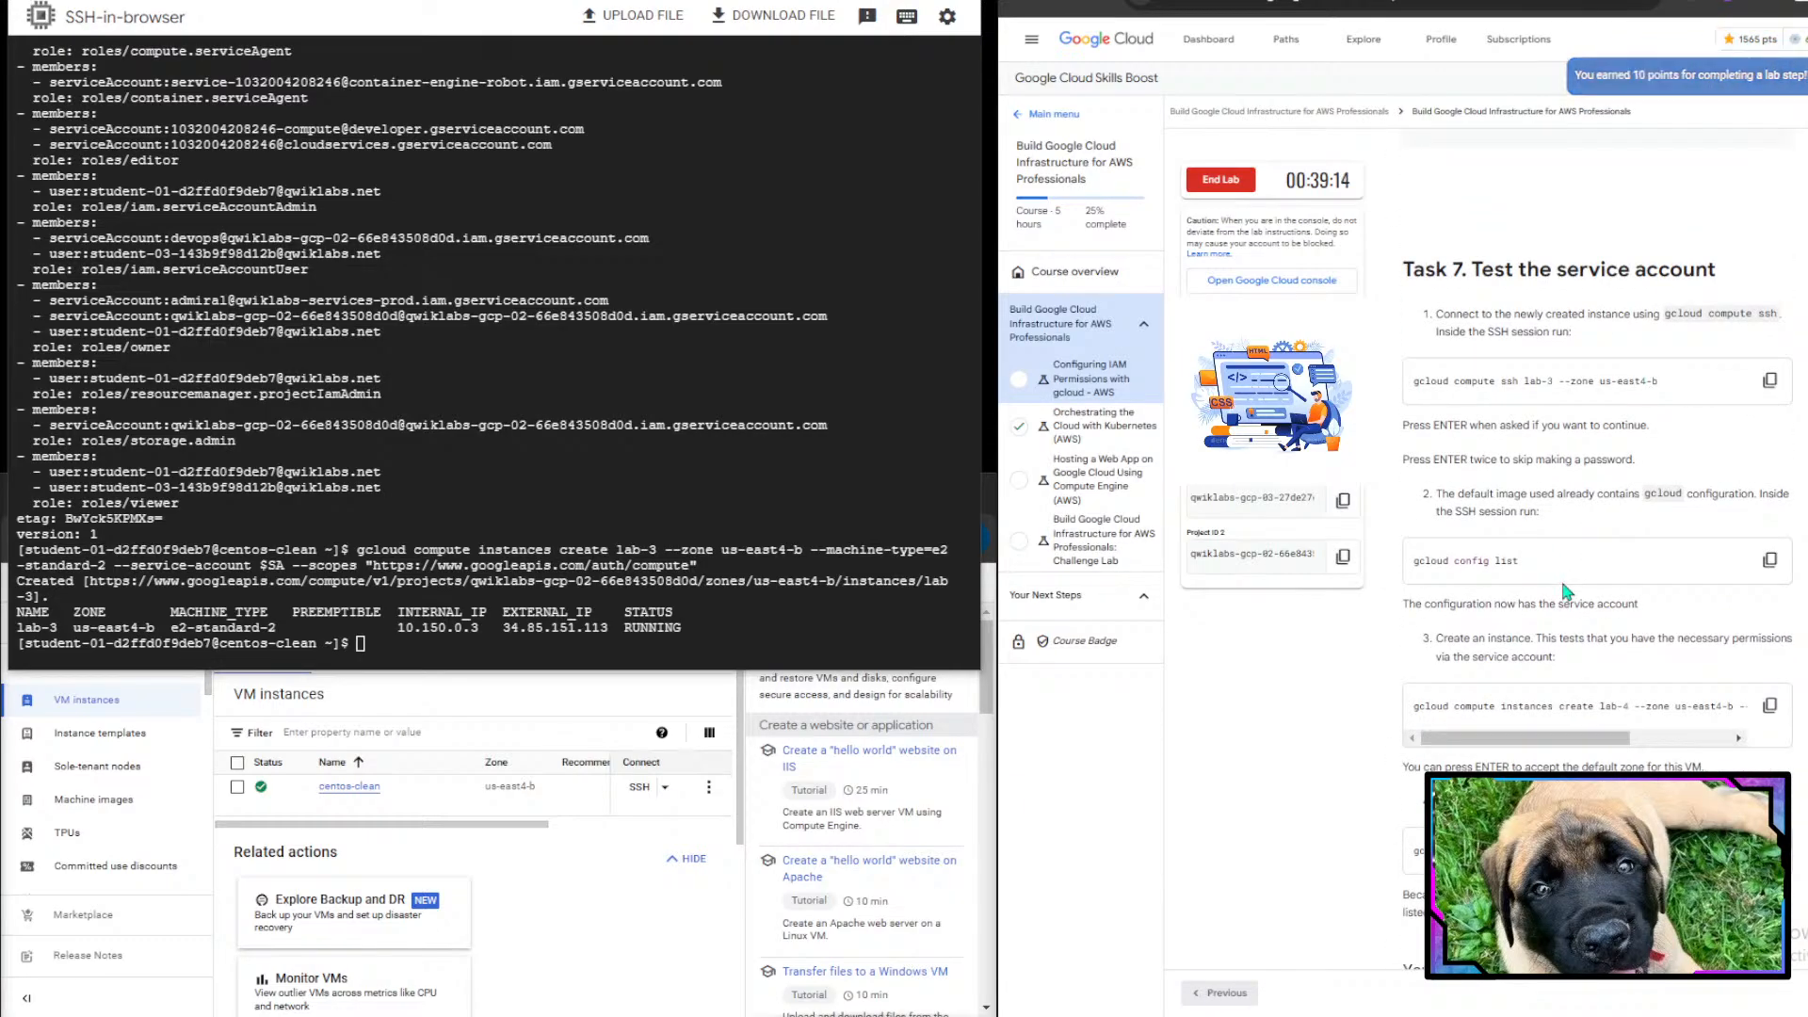
pyautogui.scroll(-1, 1567, 590)
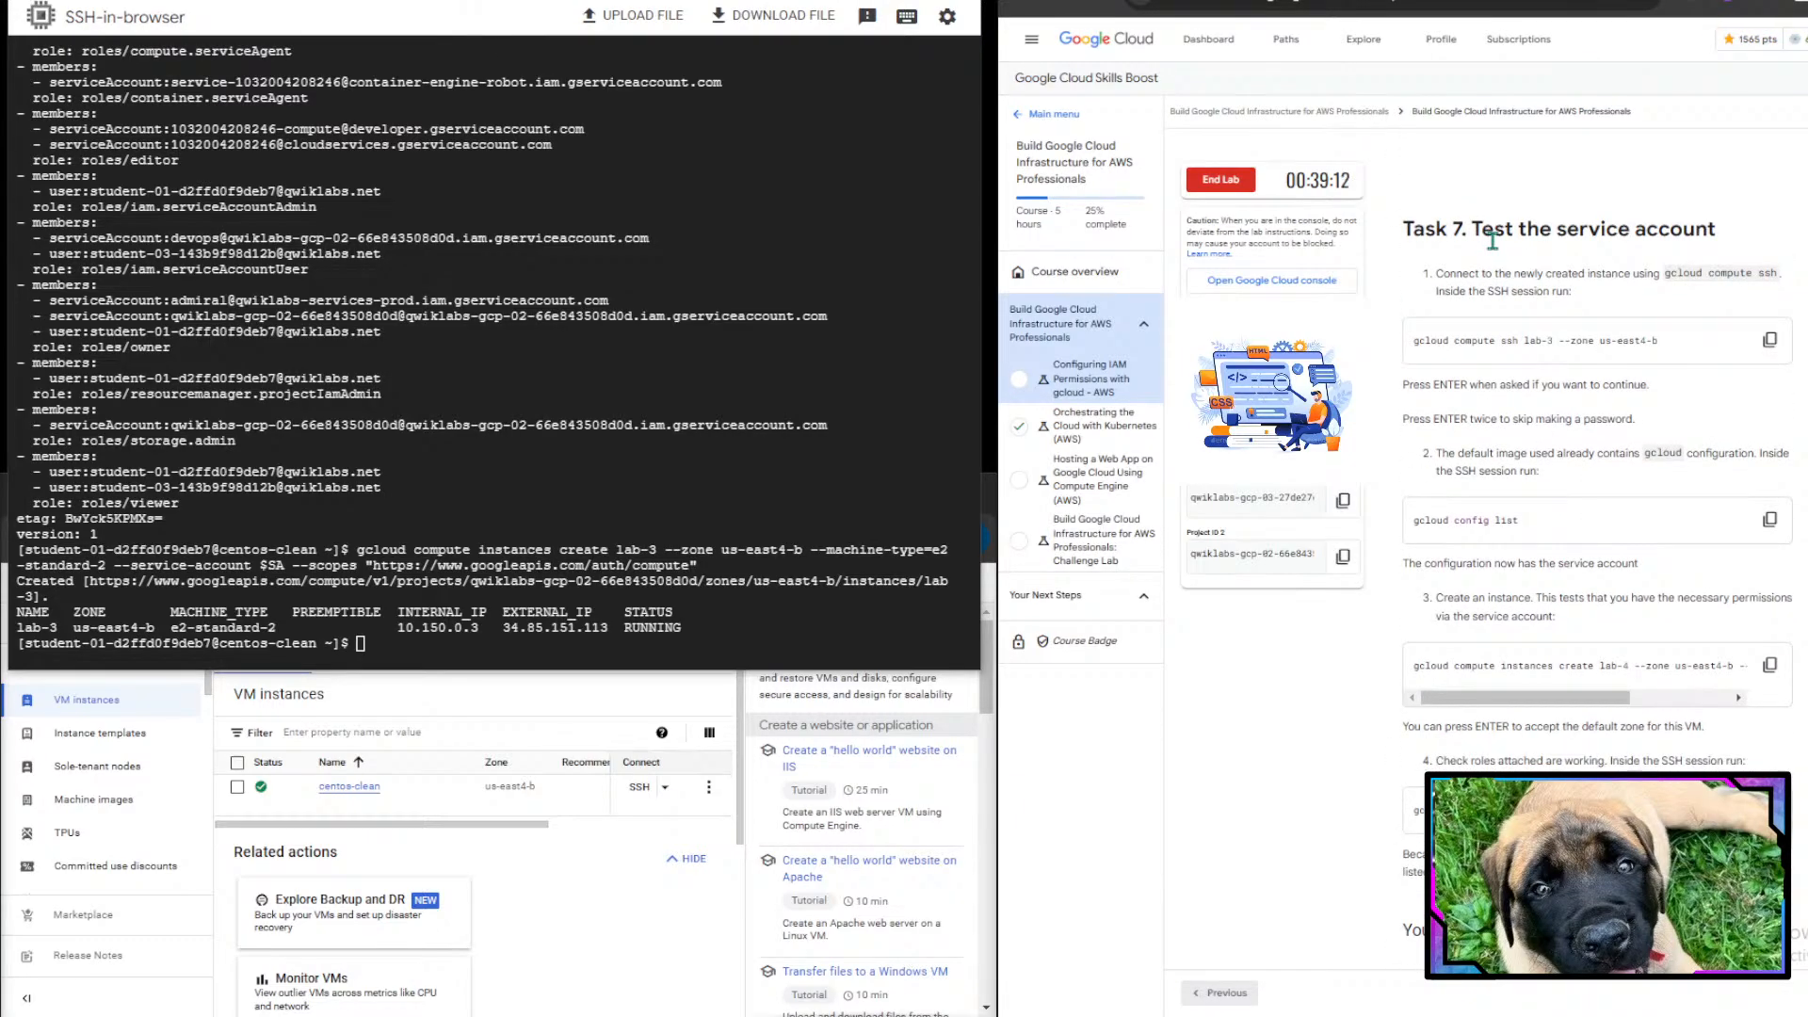
pyautogui.moveTo(1488, 292); pyautogui.dragTo(1614, 275)
pyautogui.click(1613, 275)
pyautogui.click(1770, 337)
pyautogui.click(610, 436)
pyautogui.hotkey('ctrl', 'v')
pyautogui.press('Return')
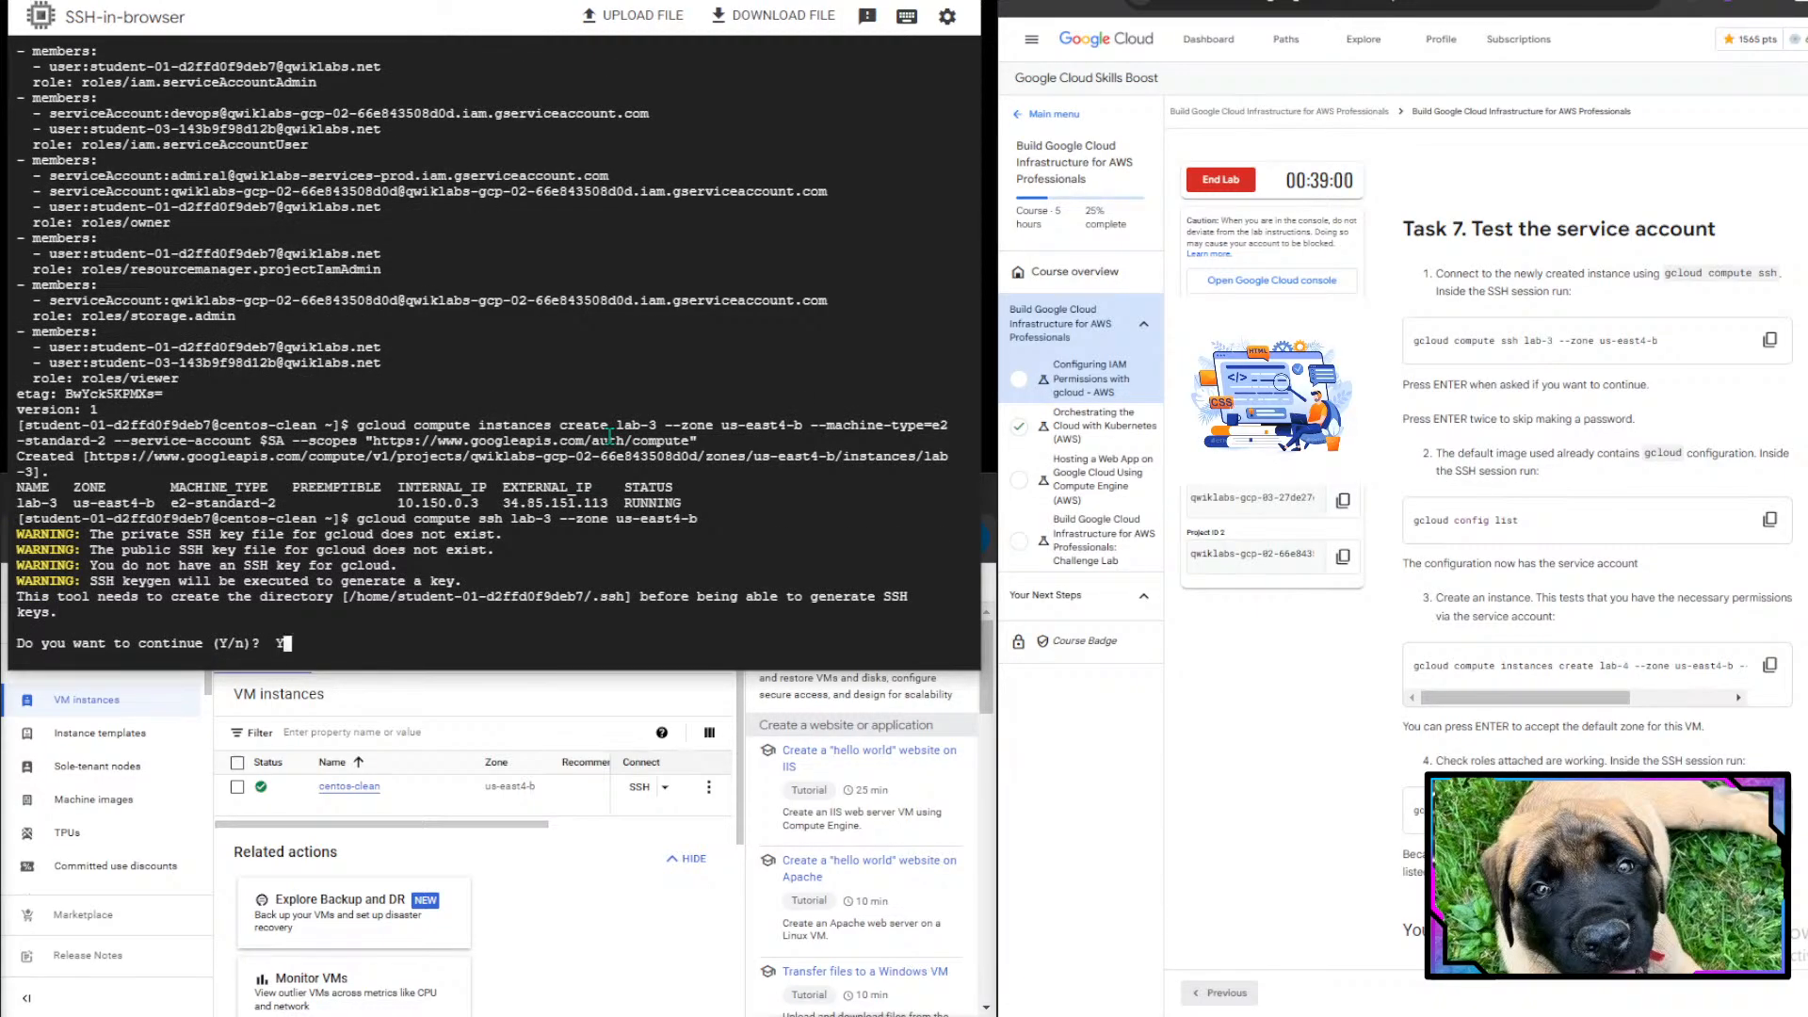
pyautogui.write('Y')
pyautogui.press('Return')
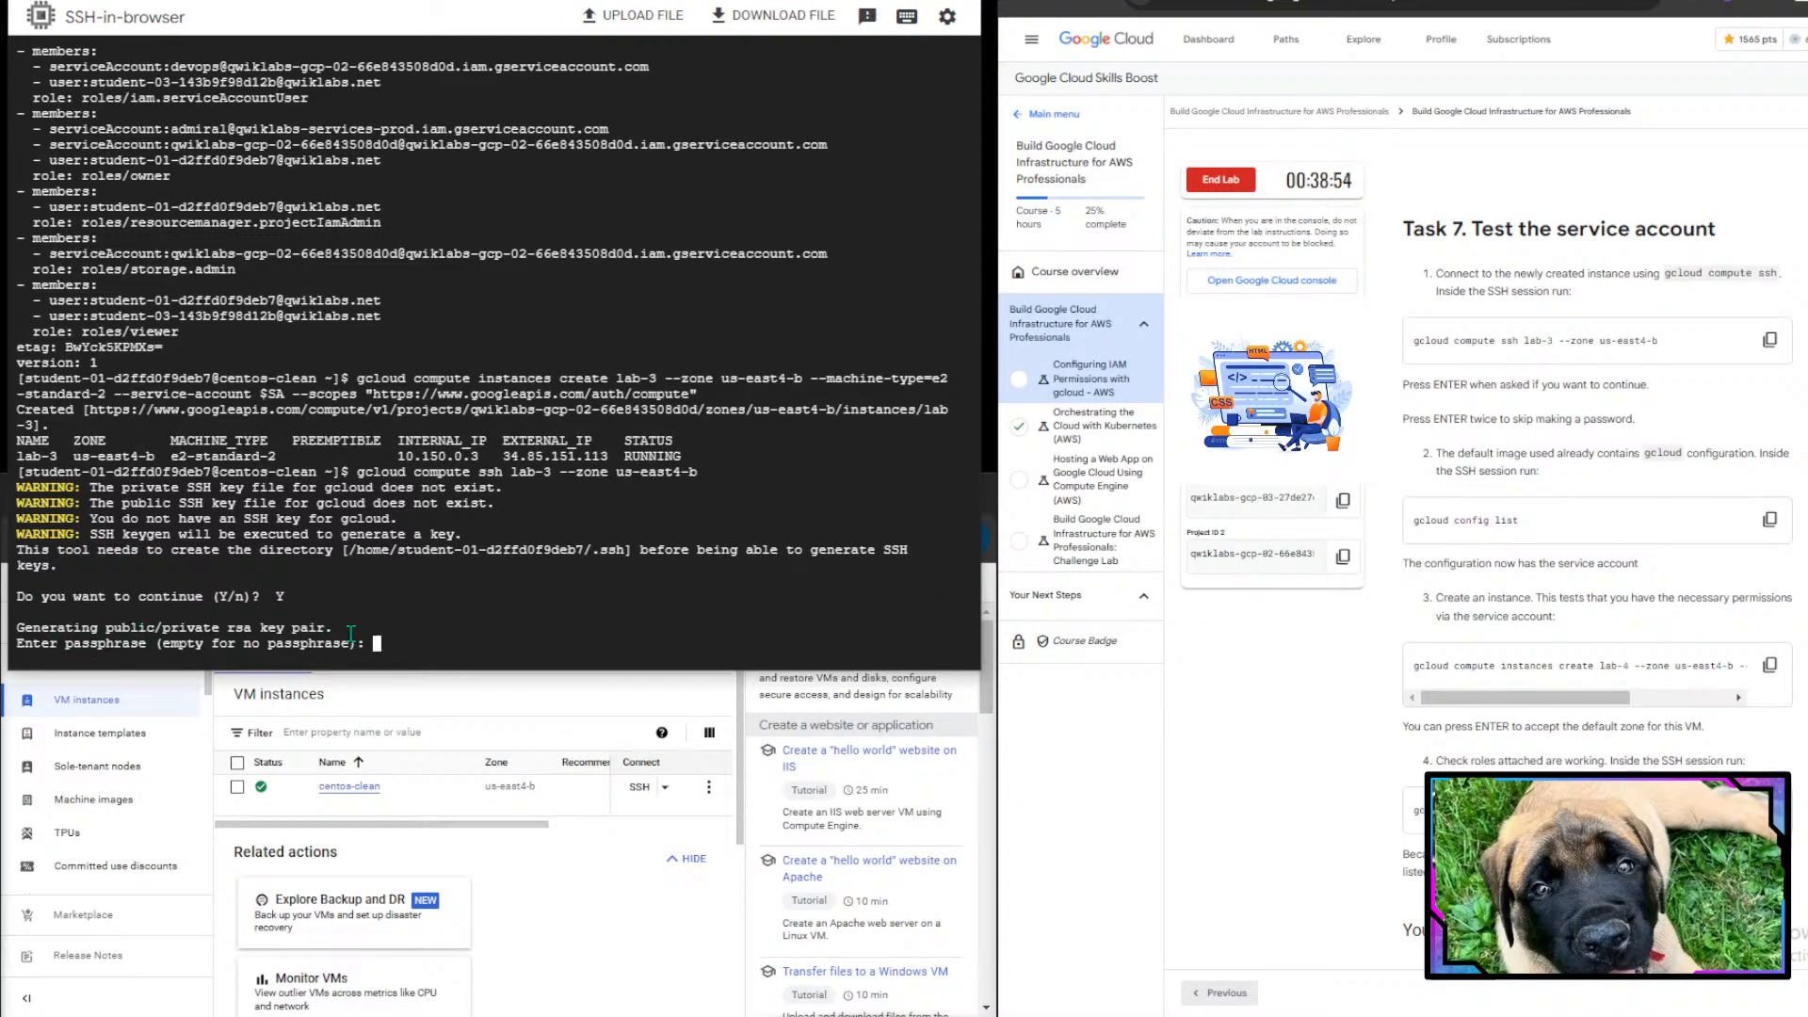
# - Leave the SSH key passphrase empty, confirming it twice to finish connecting
pyautogui.scroll(-1, 1534, 476)
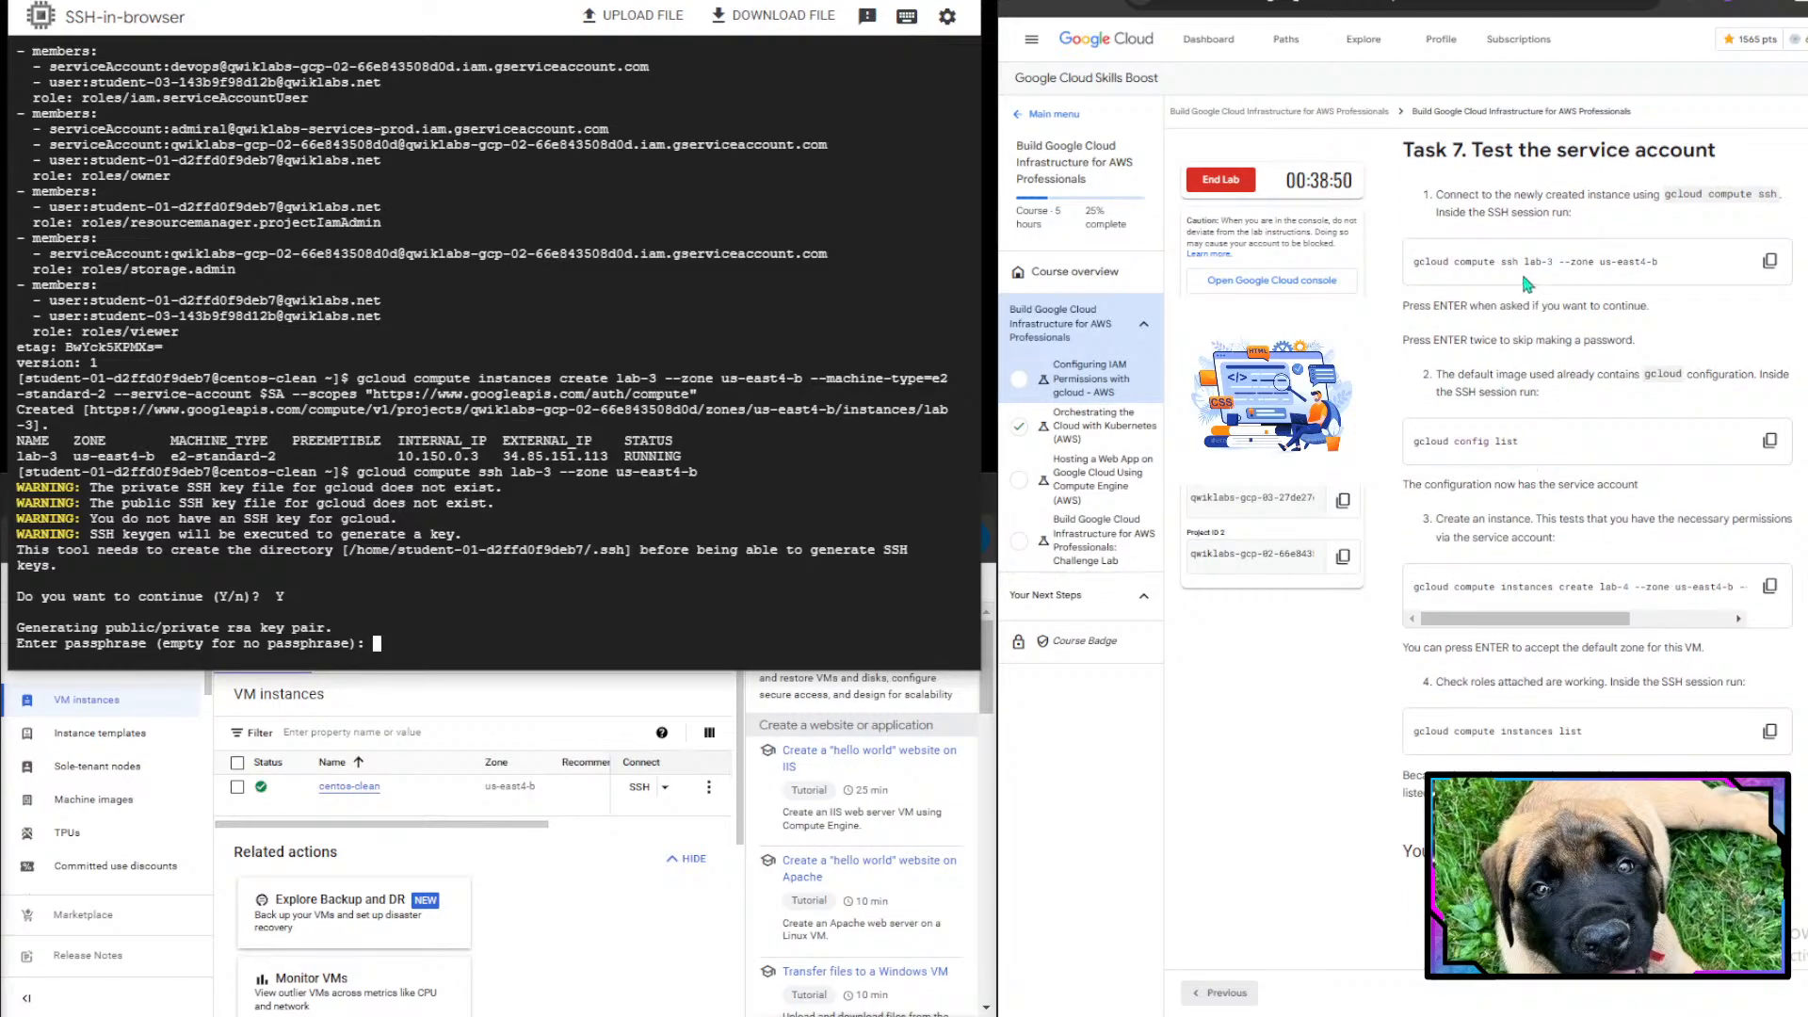
pyautogui.moveTo(1425, 306); pyautogui.dragTo(1613, 308)
pyautogui.click(1613, 308)
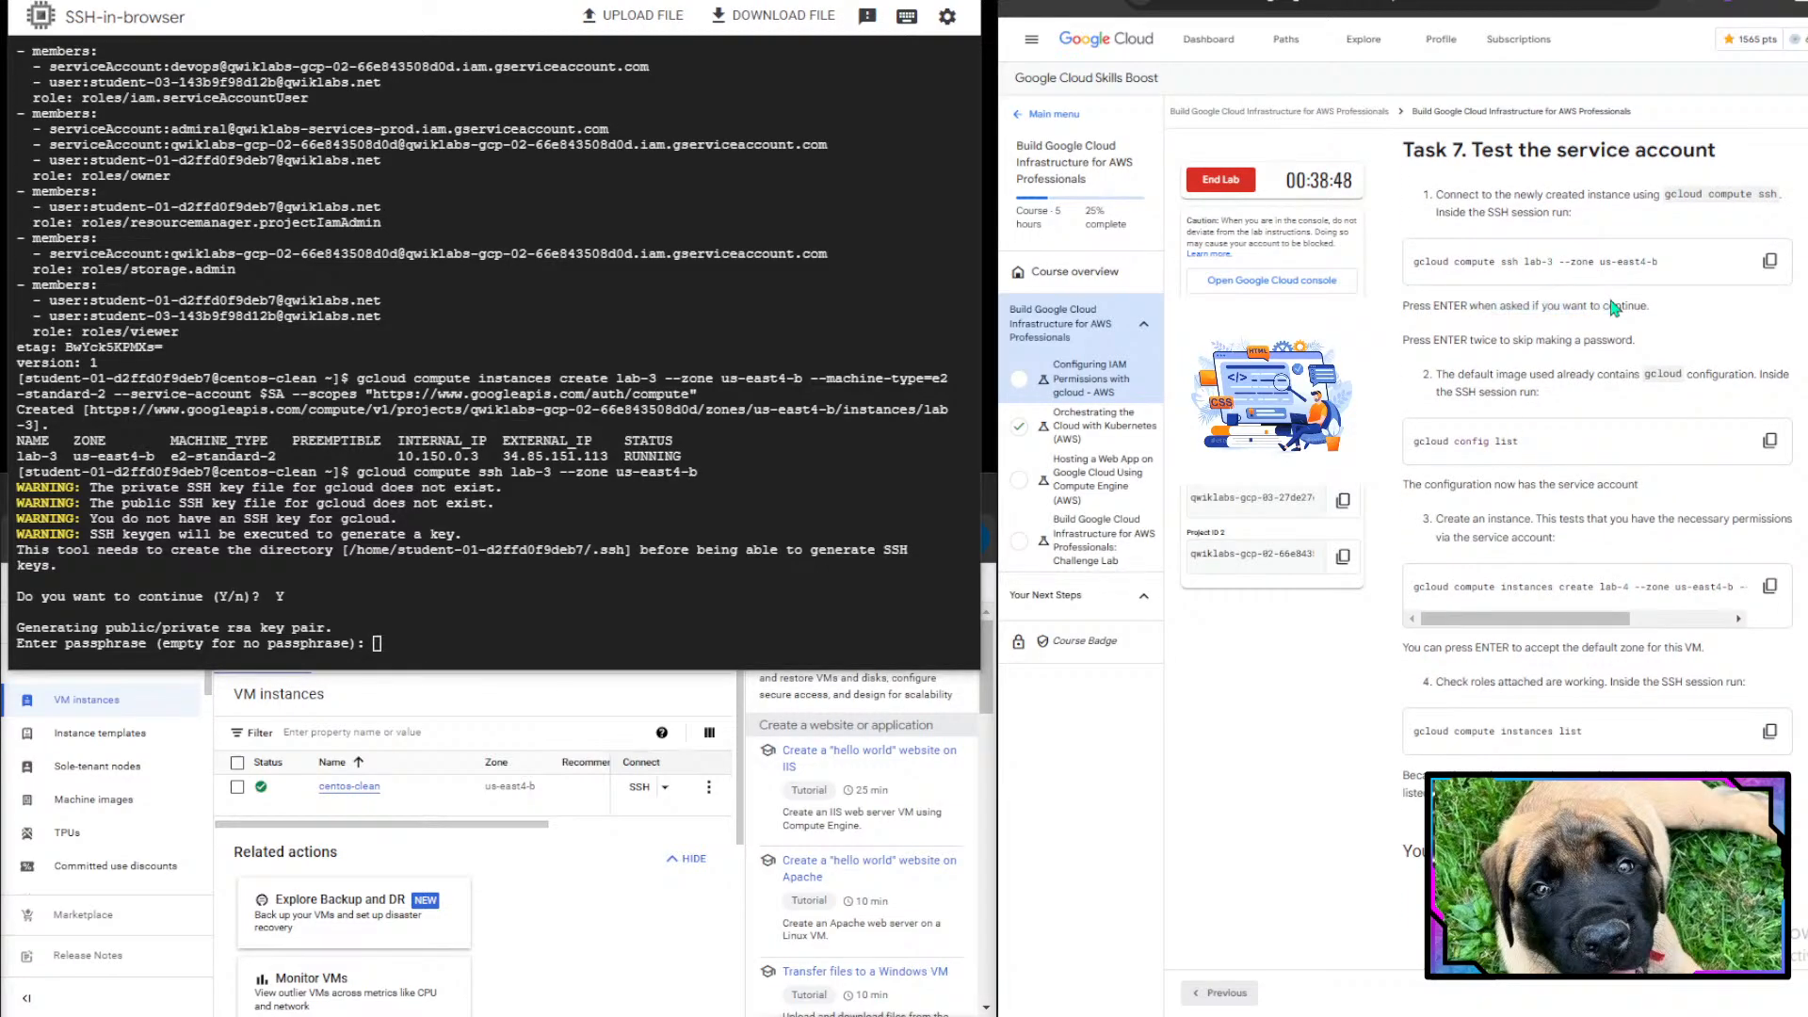
pyautogui.click(684, 539)
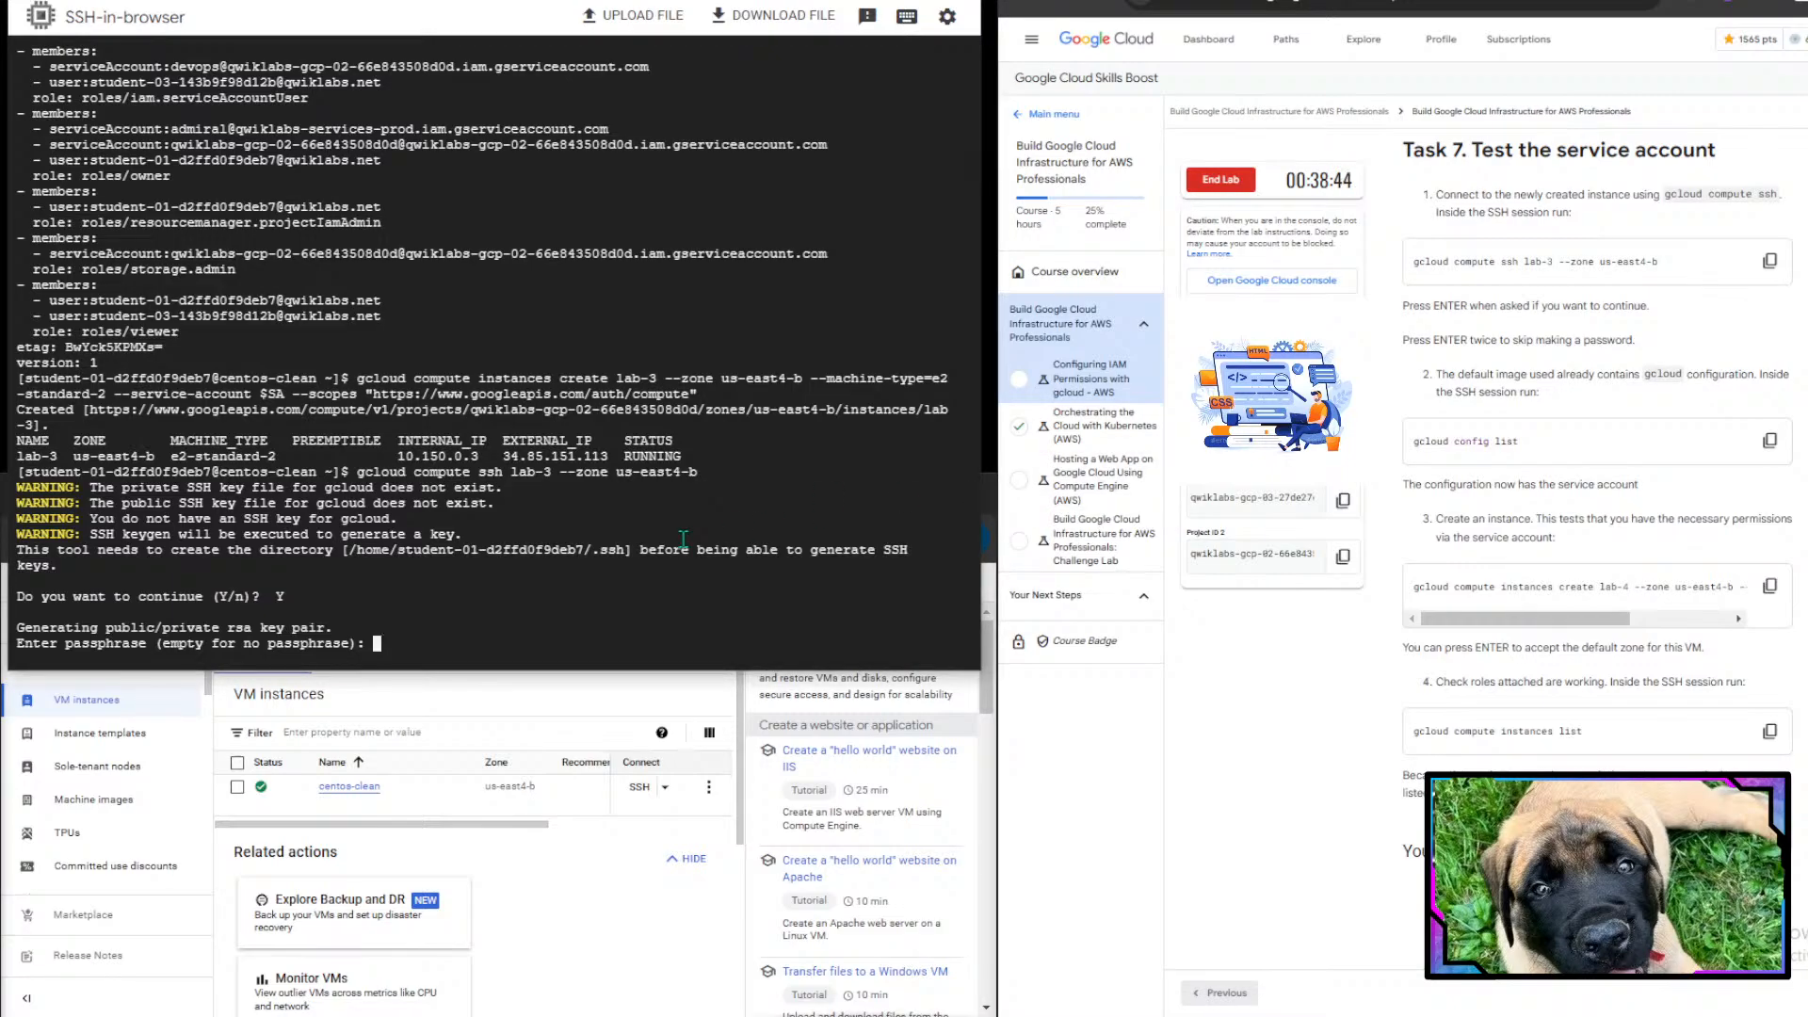
pyautogui.press('Return')
pyautogui.press('Return')
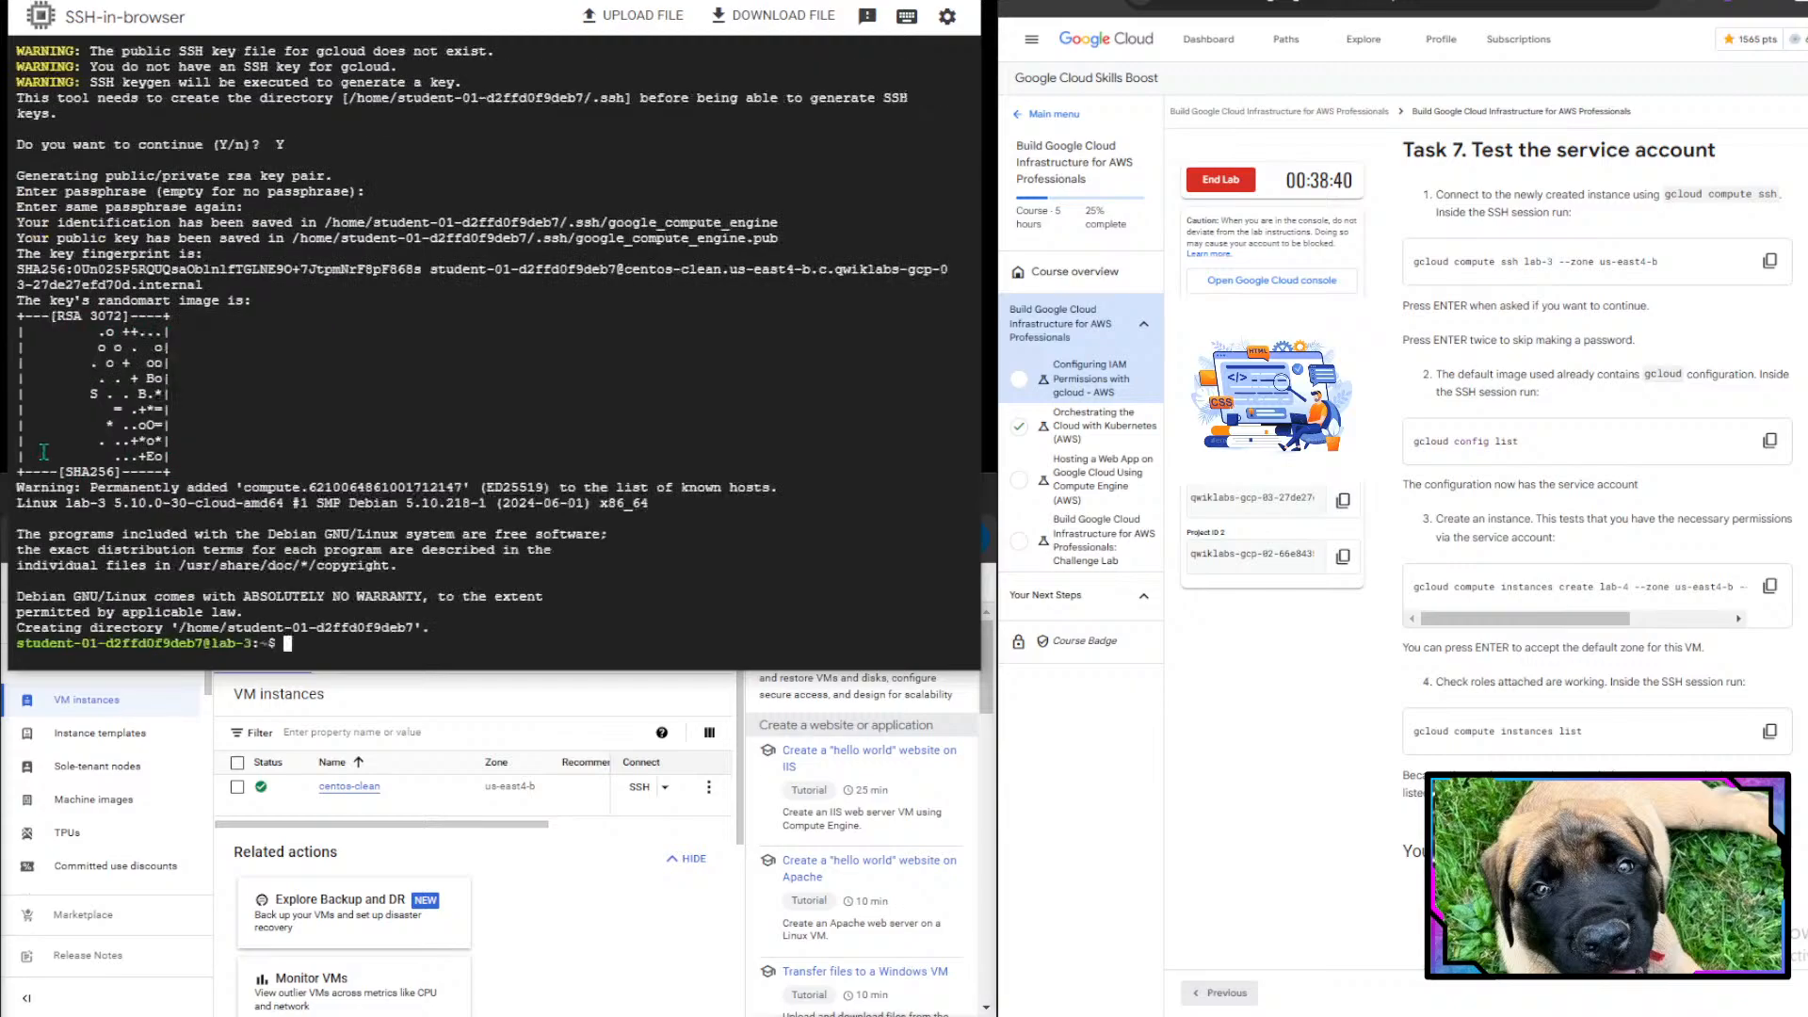
# - From the lab-3 session, create instance lab-4 in zone us-east4-b with machine type e2-standard-2
pyautogui.moveTo(69, 285); pyautogui.dragTo(302, 305)
pyautogui.moveTo(56, 320); pyautogui.dragTo(242, 468)
pyautogui.moveTo(55, 468); pyautogui.dragTo(175, 471)
pyautogui.click(164, 499)
pyautogui.scroll(-3, 1492, 513)
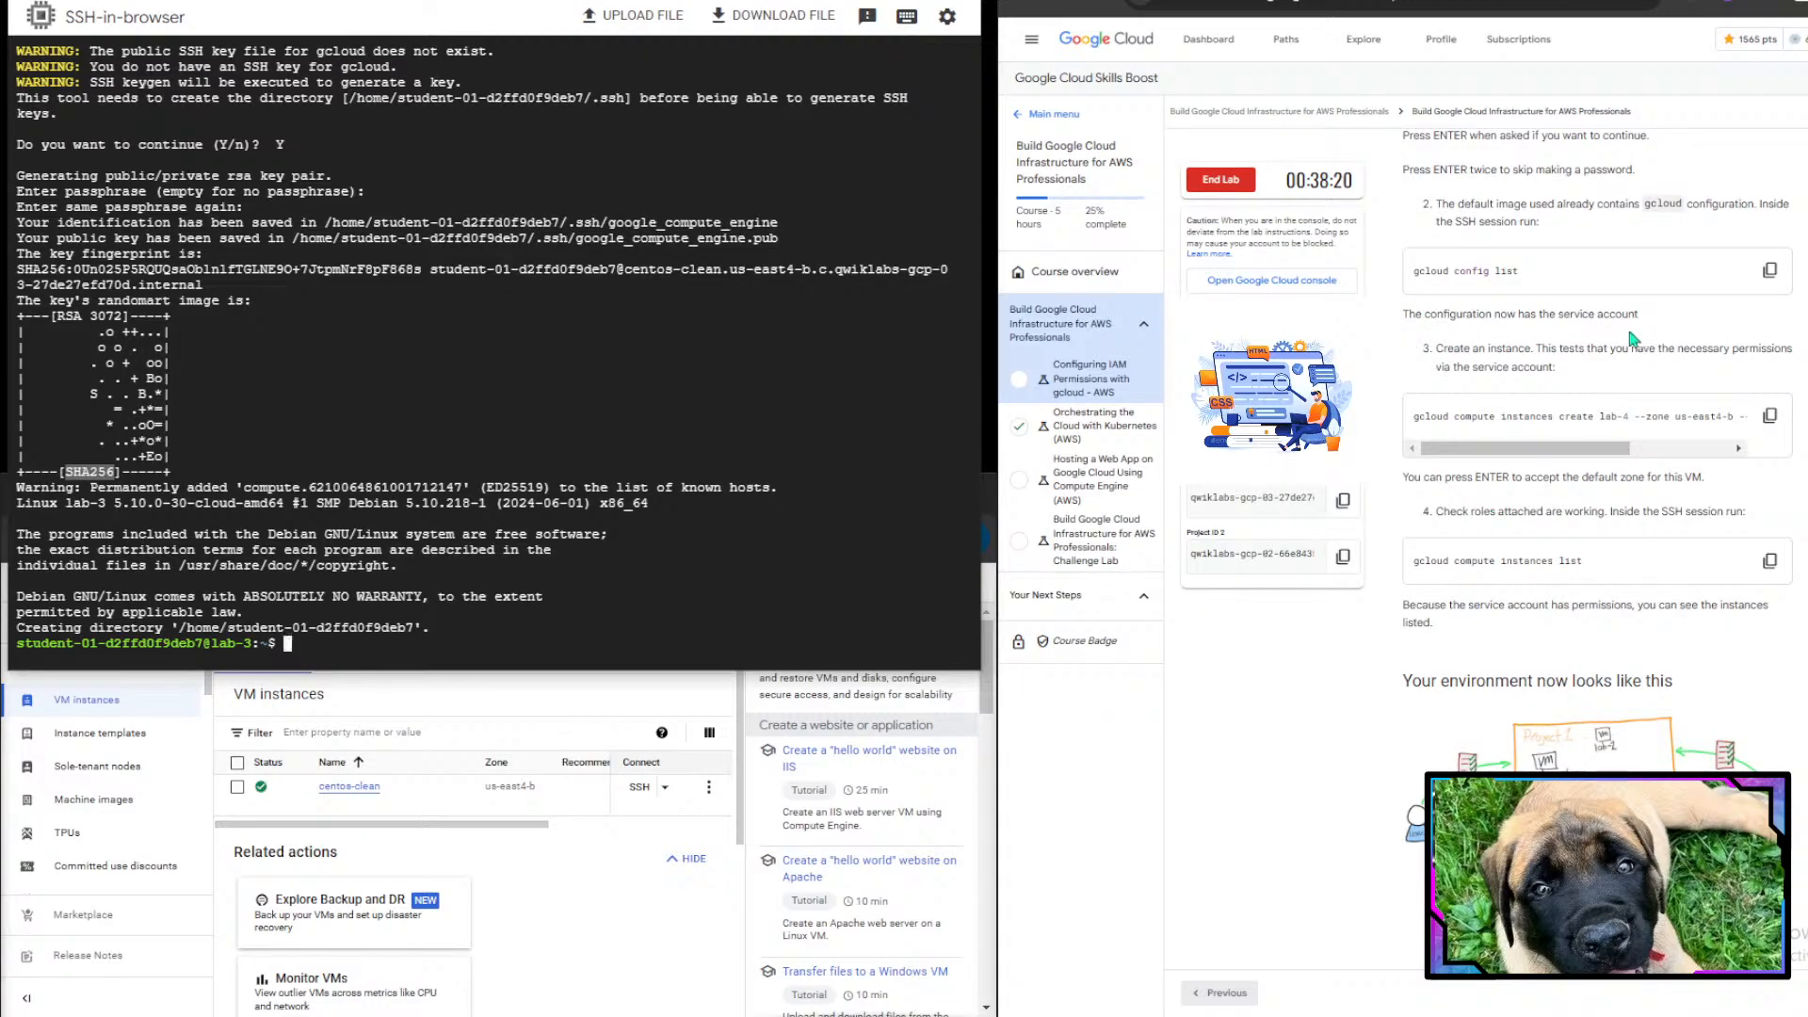
pyautogui.moveTo(1434, 349); pyautogui.dragTo(1652, 349)
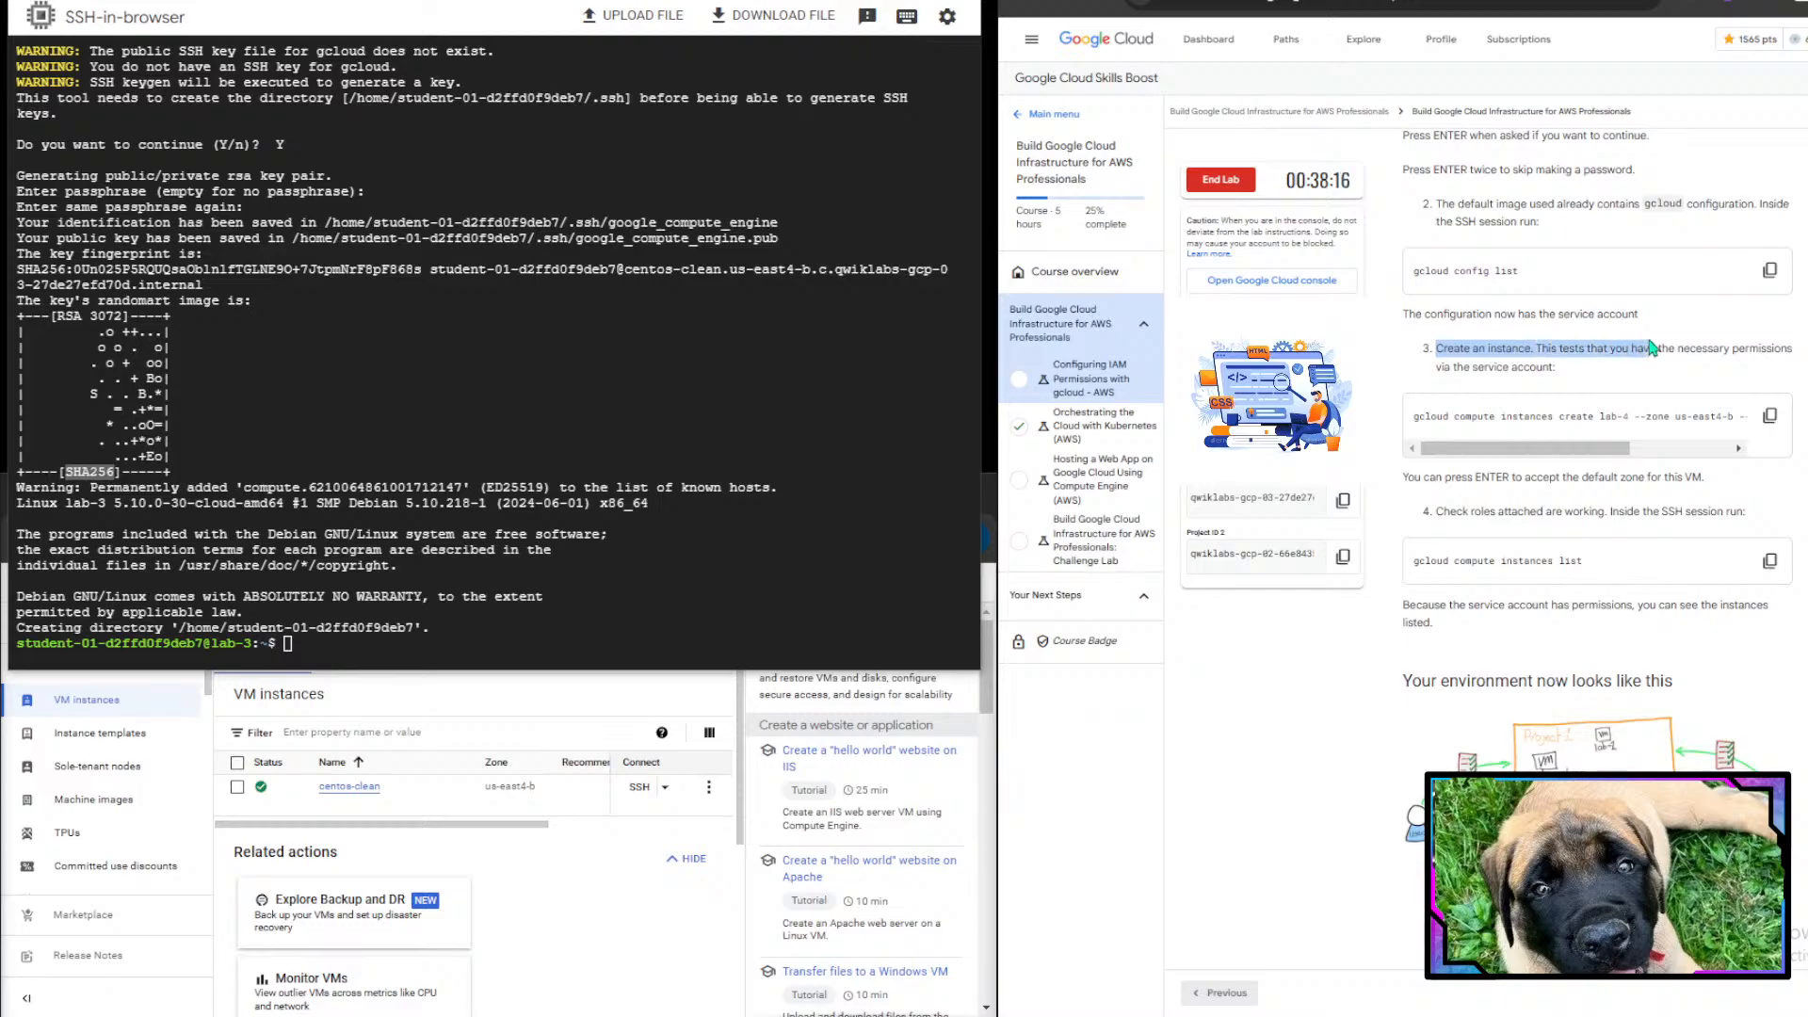
pyautogui.click(1650, 348)
pyautogui.scroll(-1, 1682, 499)
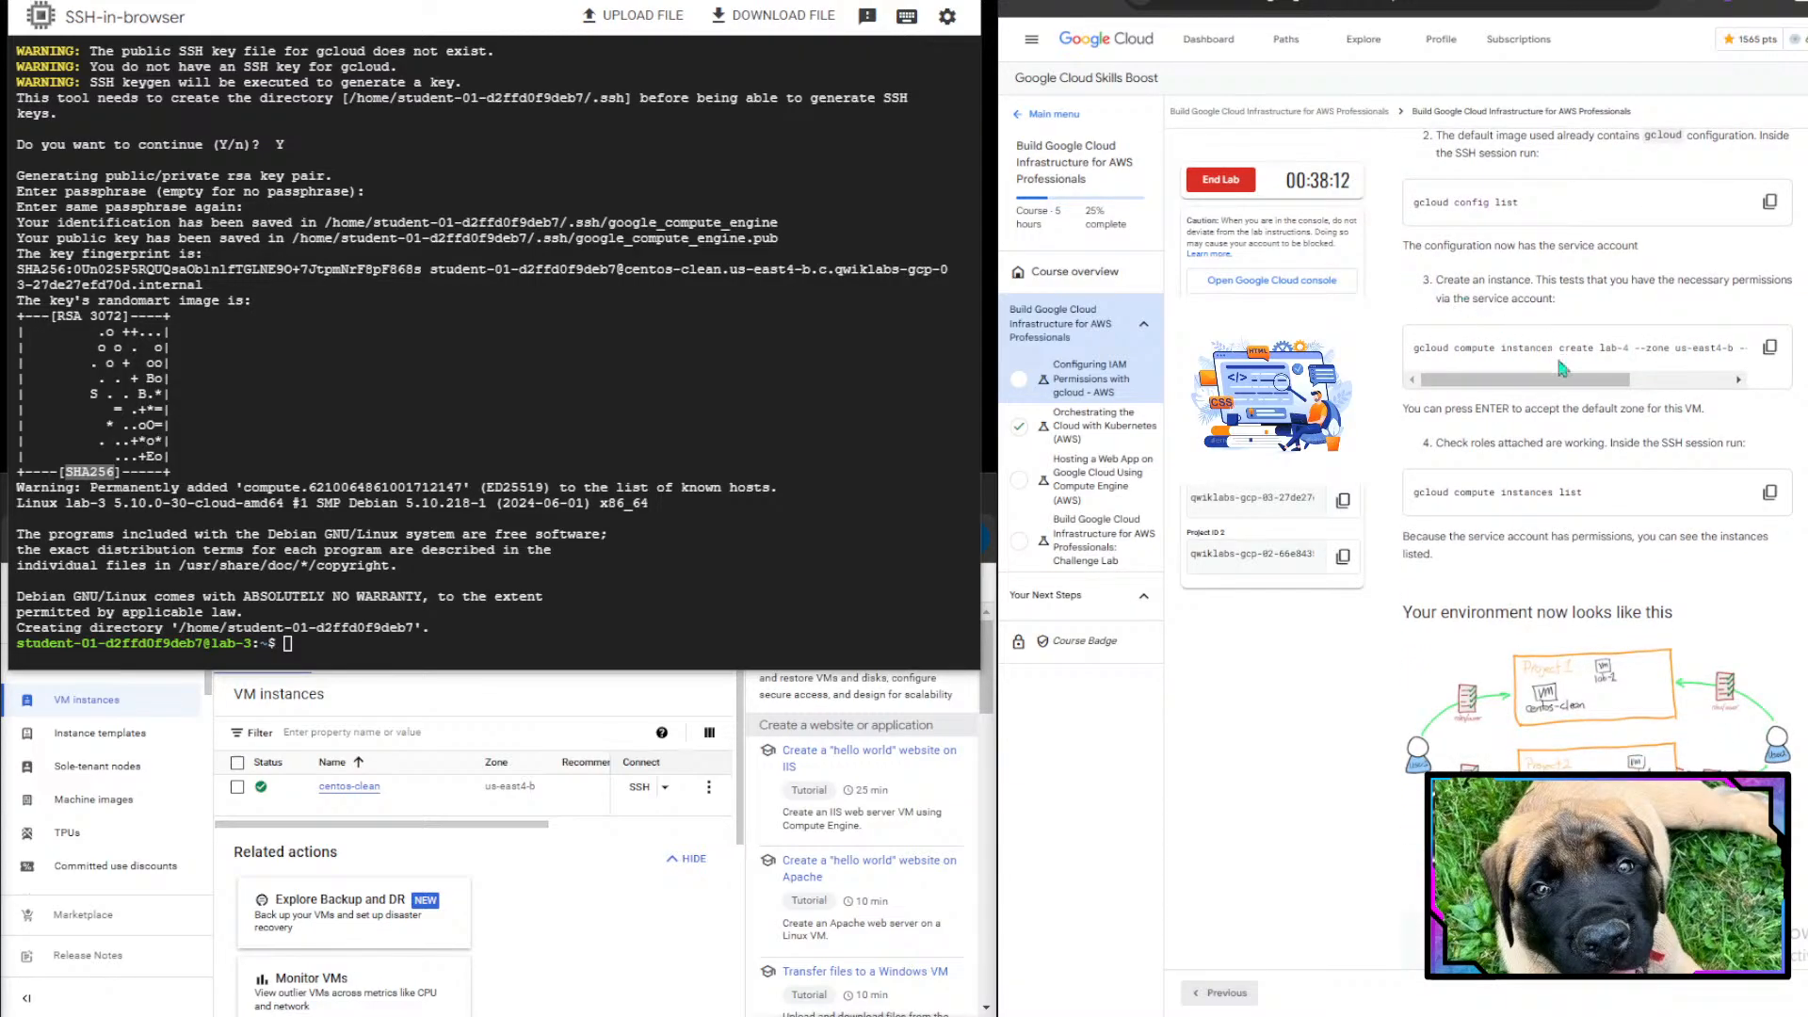
pyautogui.click(1769, 350)
pyautogui.click(645, 622)
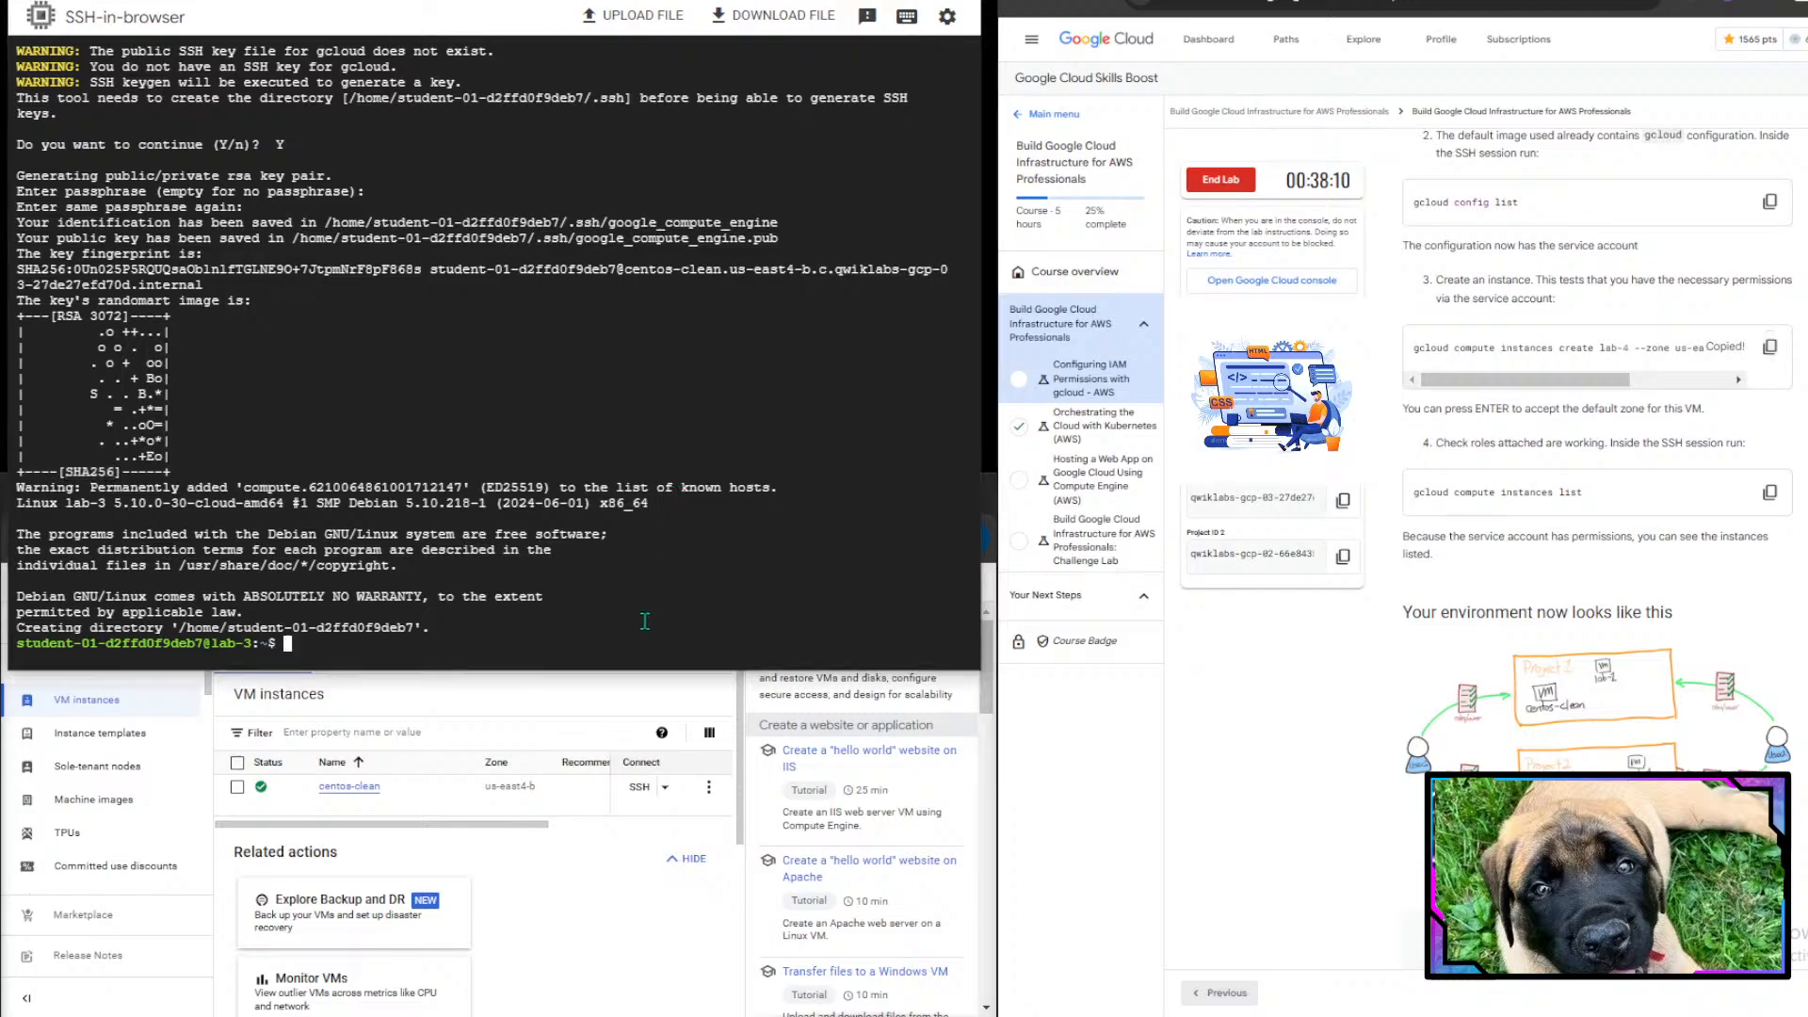
pyautogui.hotkey('ctrl', 'v')
pyautogui.press('Return')
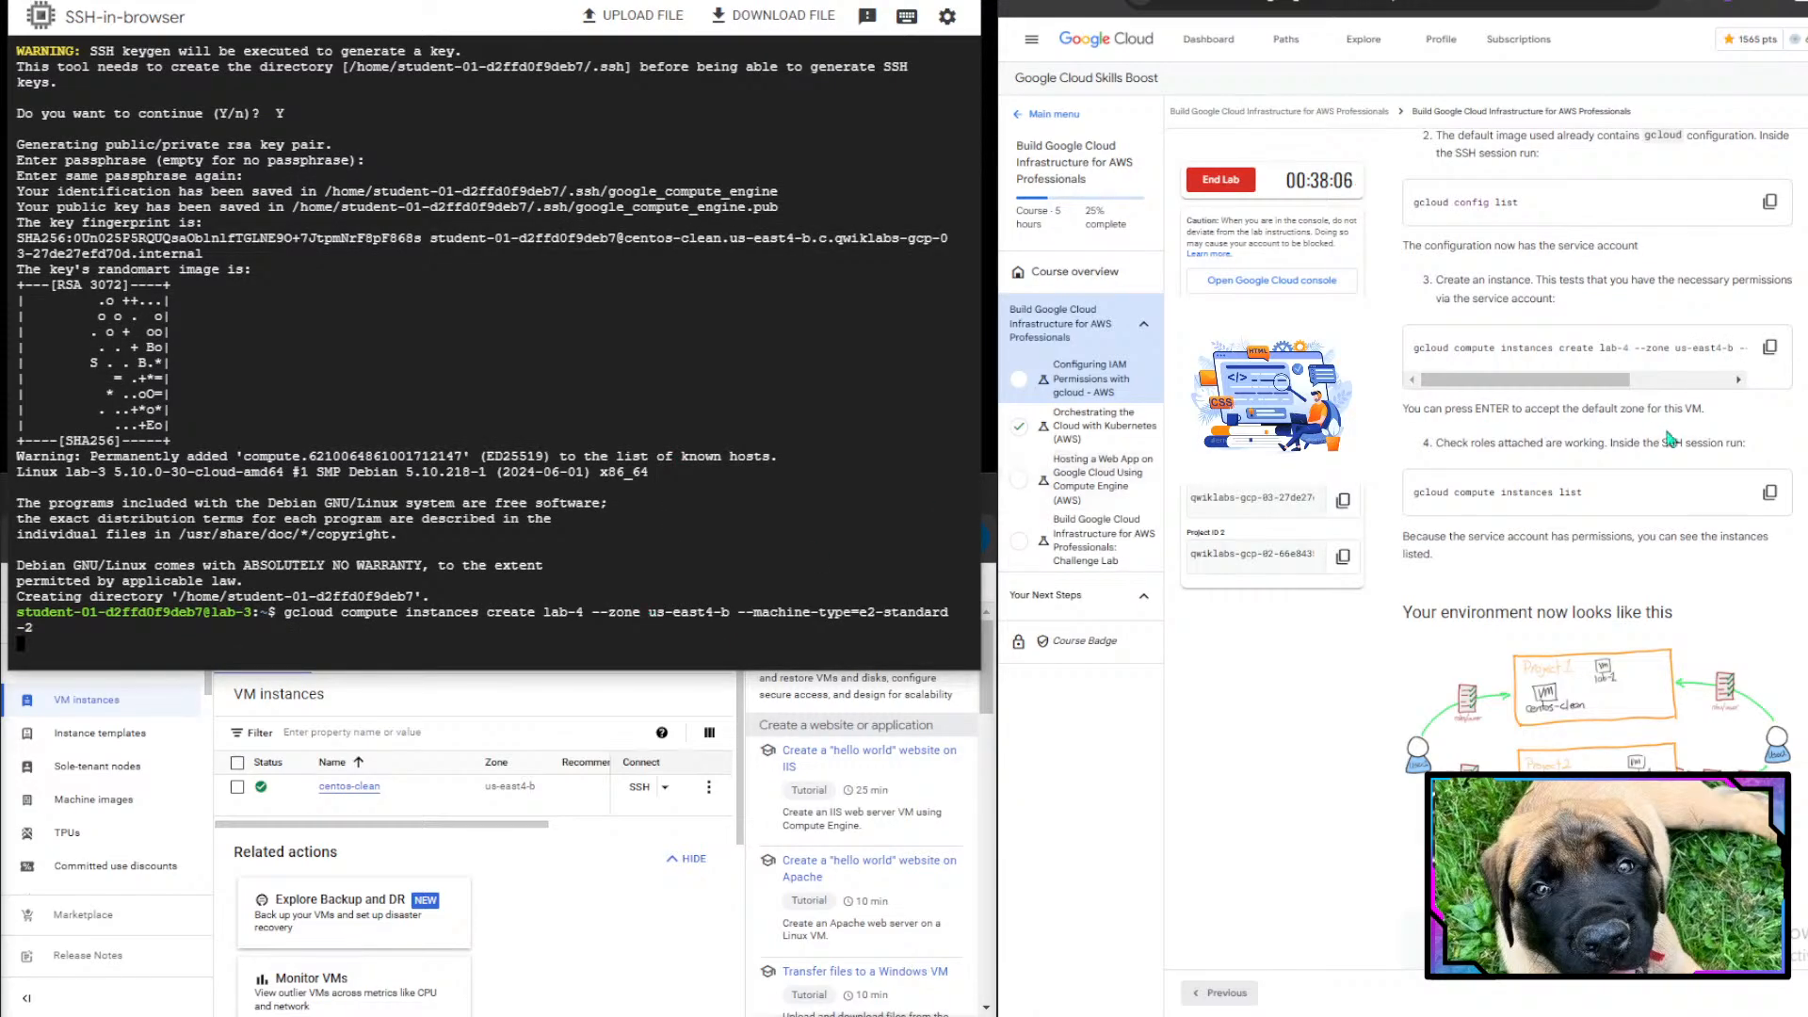
# - List the compute instances from the lab-3 session with gcloud compute instances list
pyautogui.scroll(-1, 1670, 441)
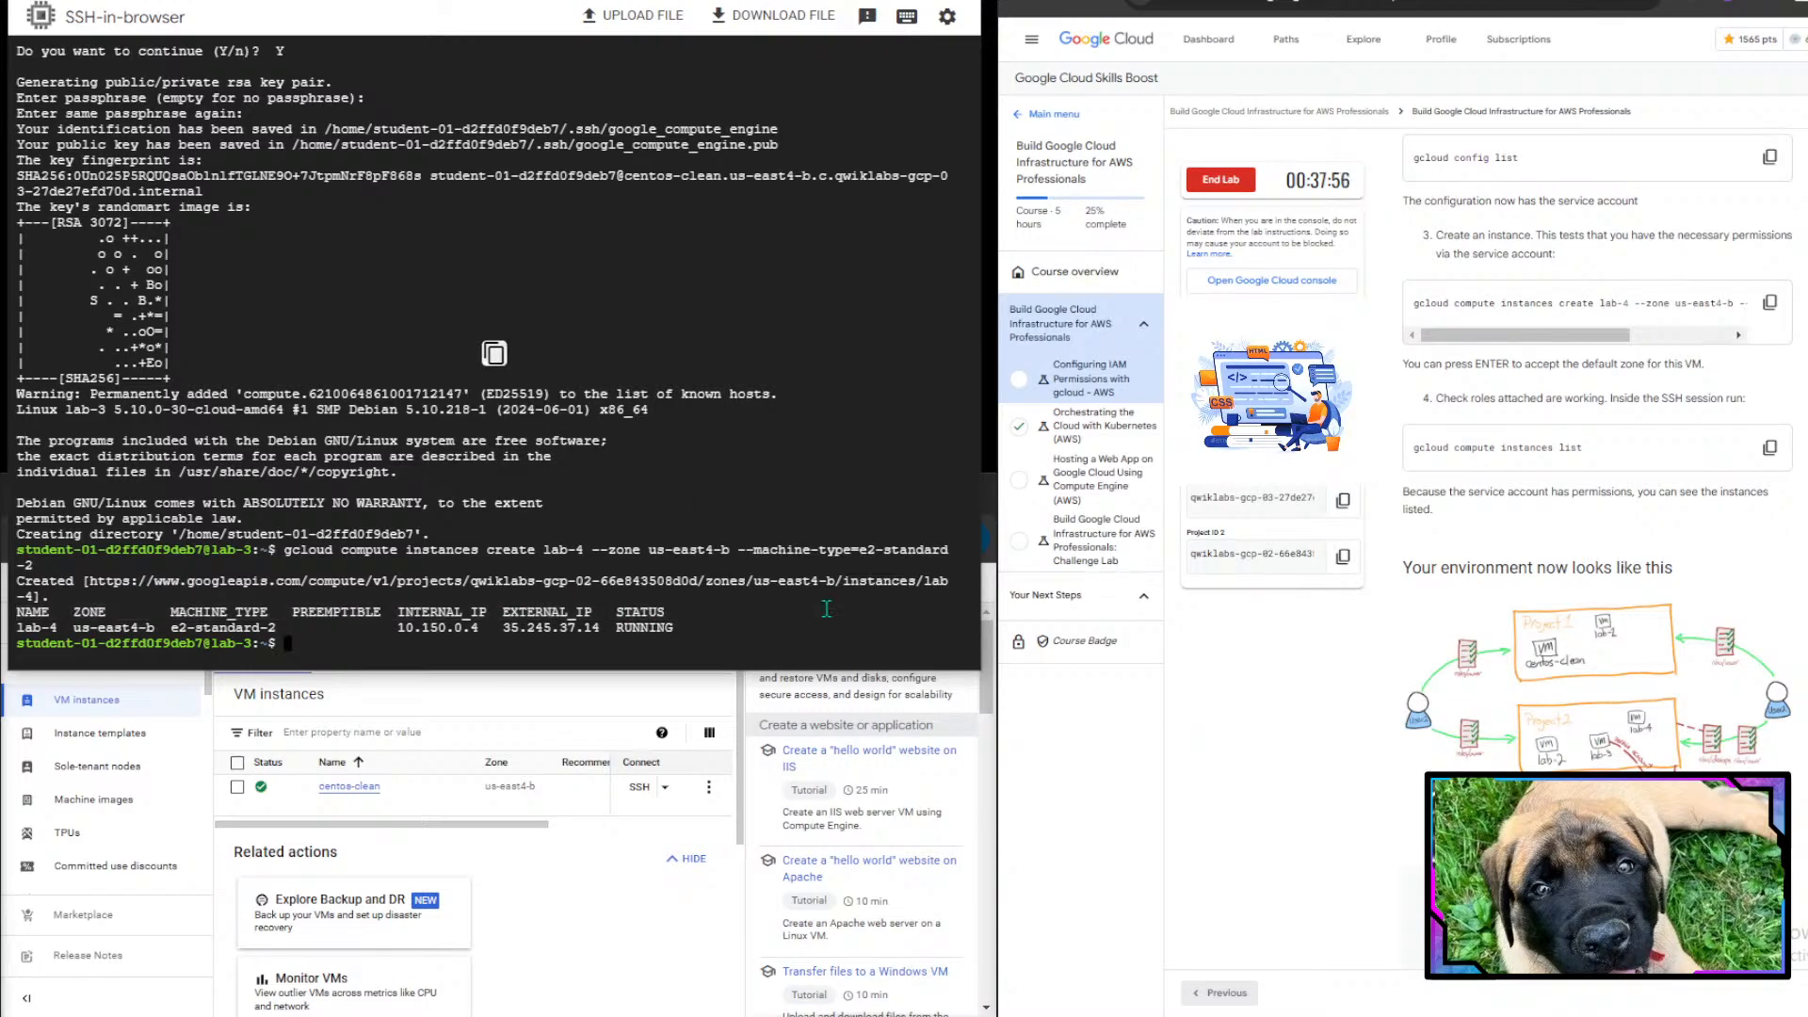
pyautogui.scroll(-2, 1623, 506)
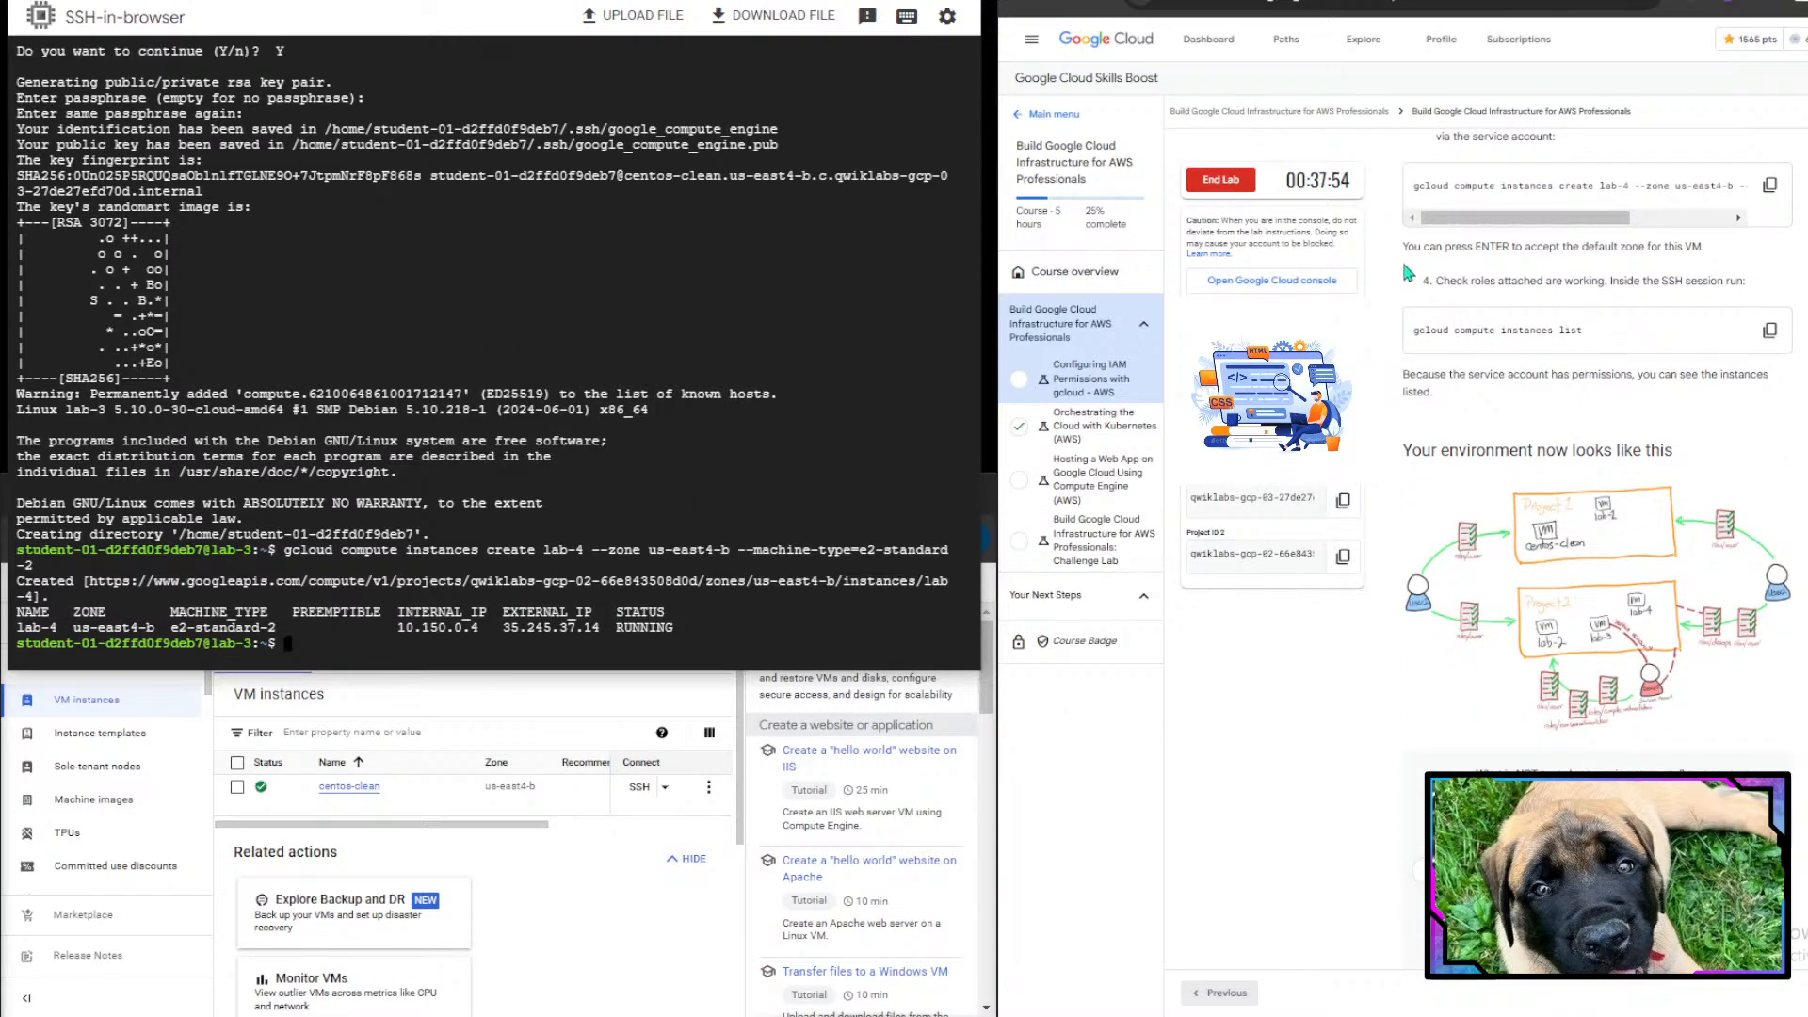
pyautogui.moveTo(1417, 249); pyautogui.dragTo(1586, 249)
pyautogui.click(1586, 250)
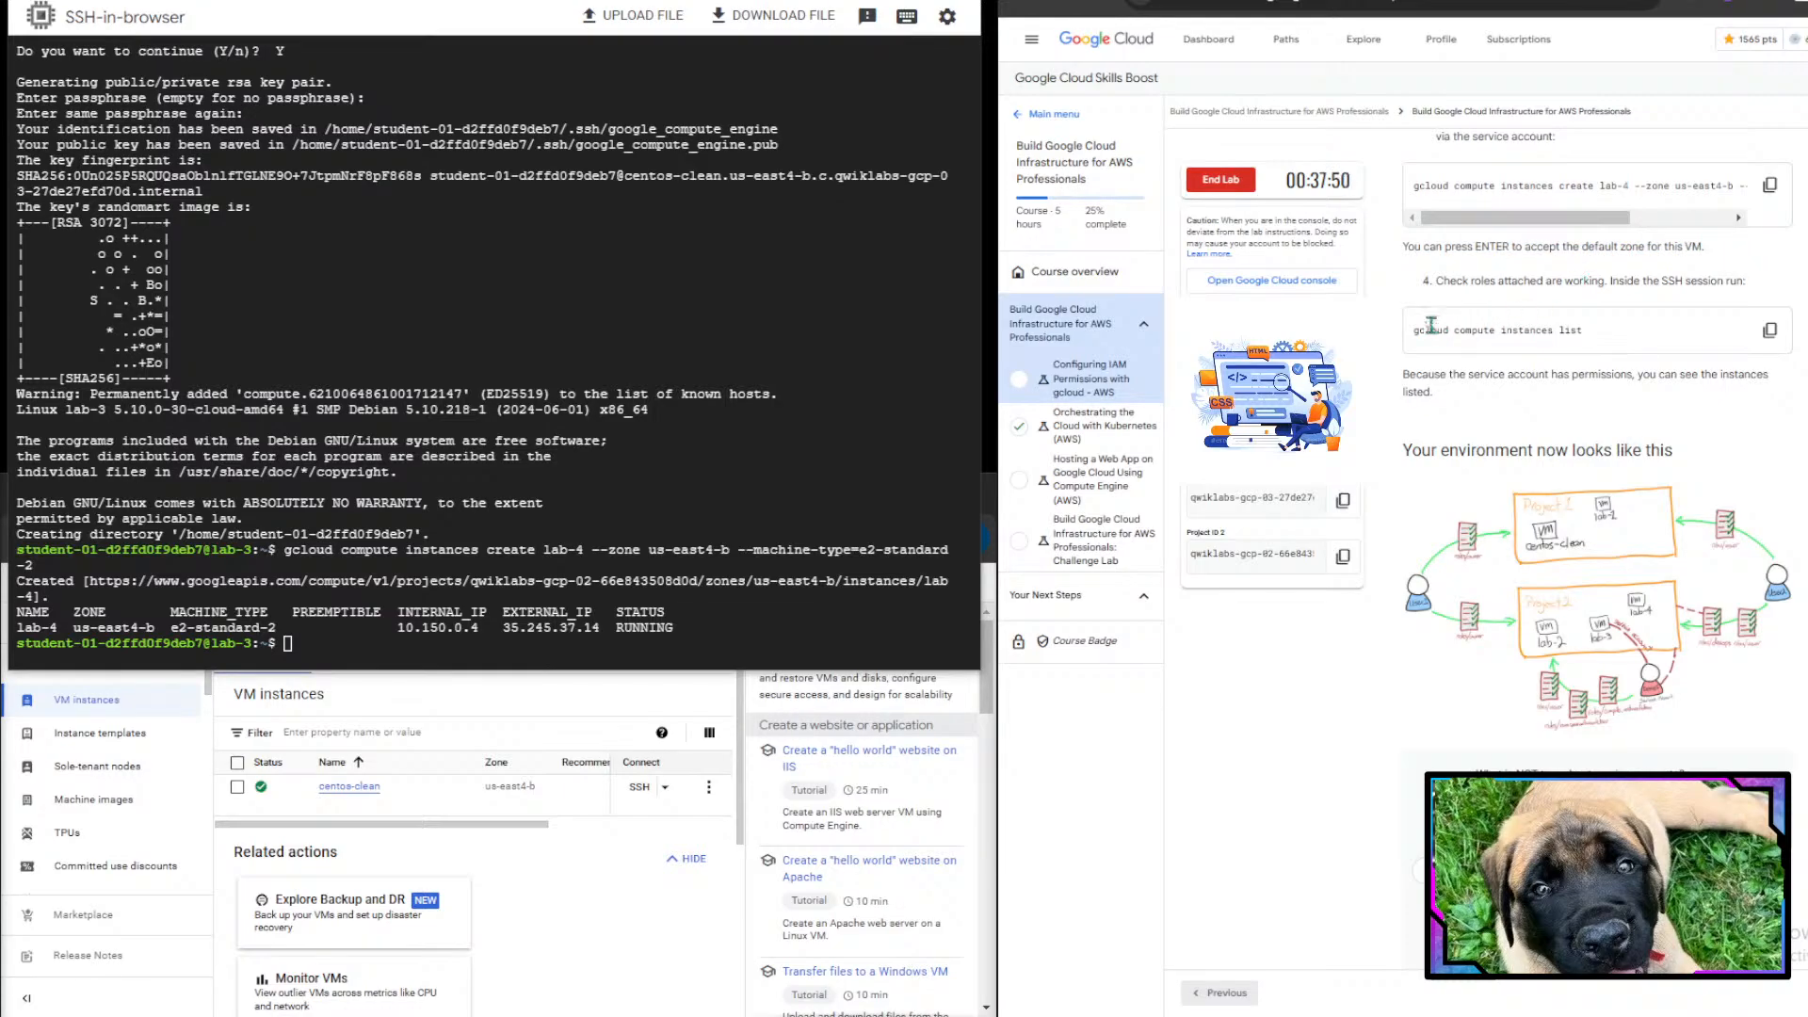
pyautogui.moveTo(1434, 280); pyautogui.dragTo(1740, 282)
pyautogui.click(1740, 283)
pyautogui.scroll(-1, 1693, 358)
pyautogui.moveTo(1412, 246); pyautogui.dragTo(1601, 241)
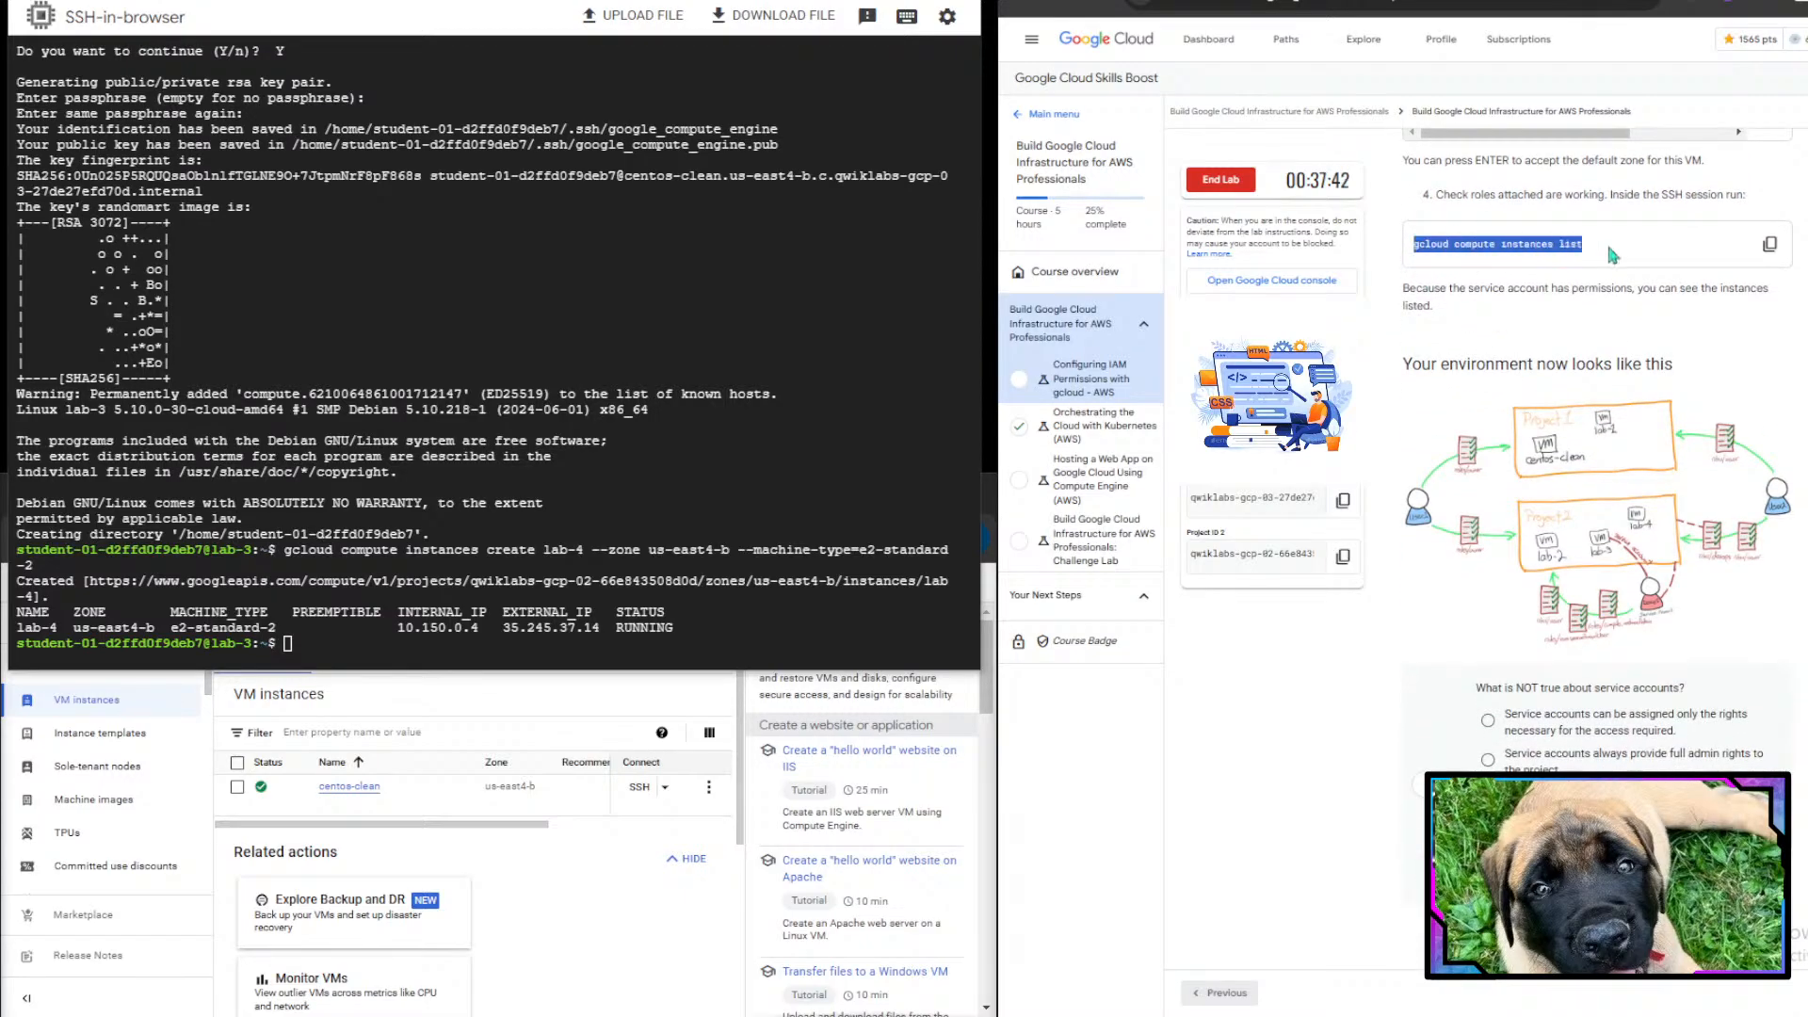
pyautogui.click(1768, 241)
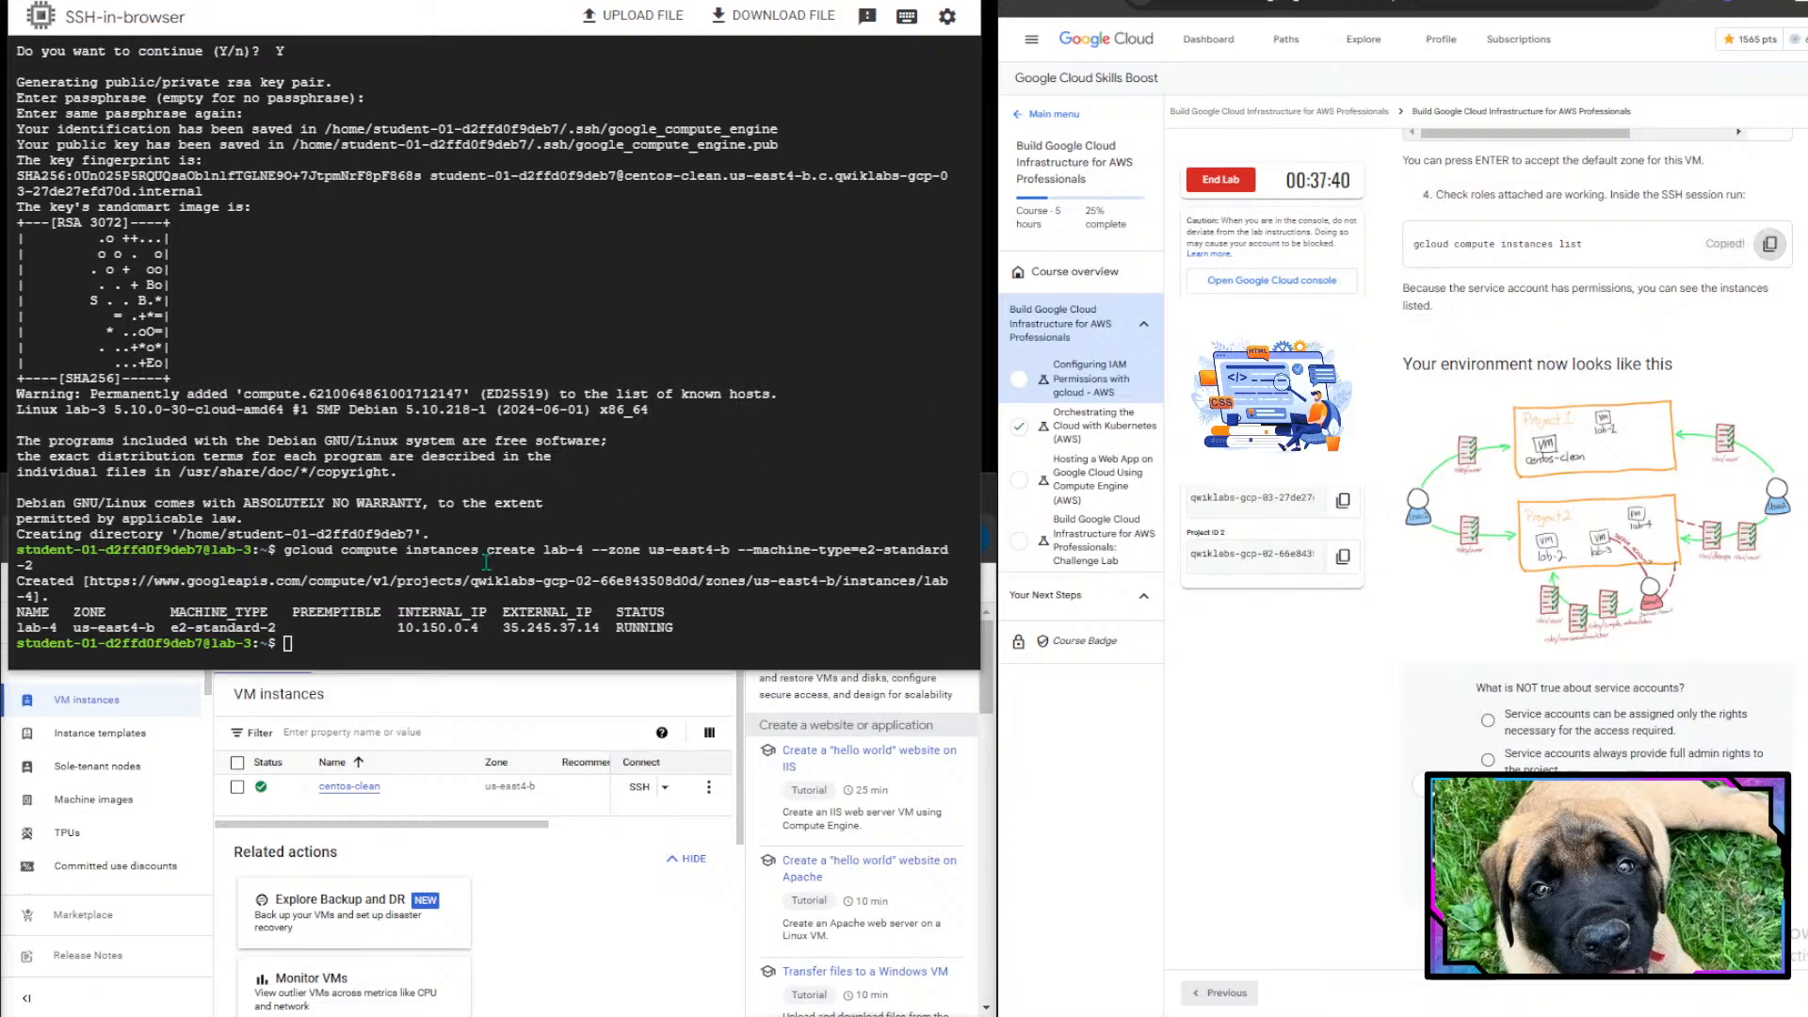
pyautogui.click(239, 612)
pyautogui.hotkey('ctrl', 'v')
pyautogui.press('Return')
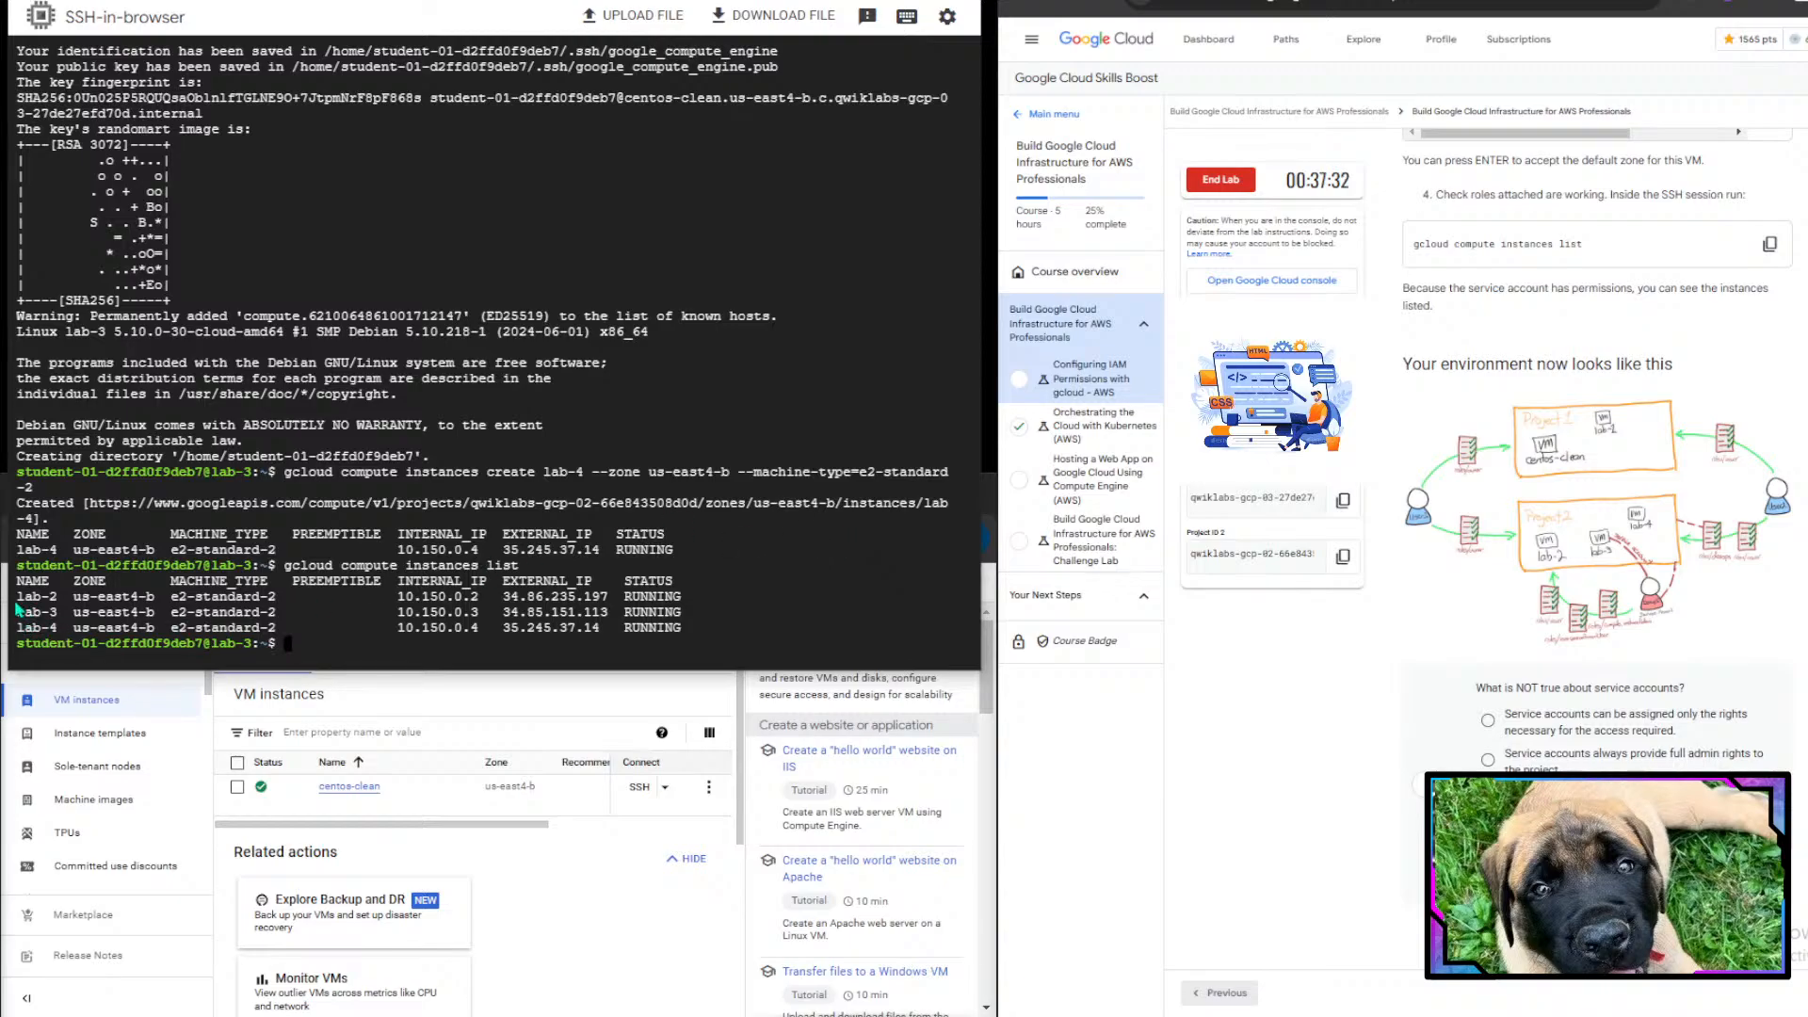
# - Examine the lab's environment diagram of projects, VMs, users and role bindings
pyautogui.moveTo(808, 603); pyautogui.dragTo(287, 562)
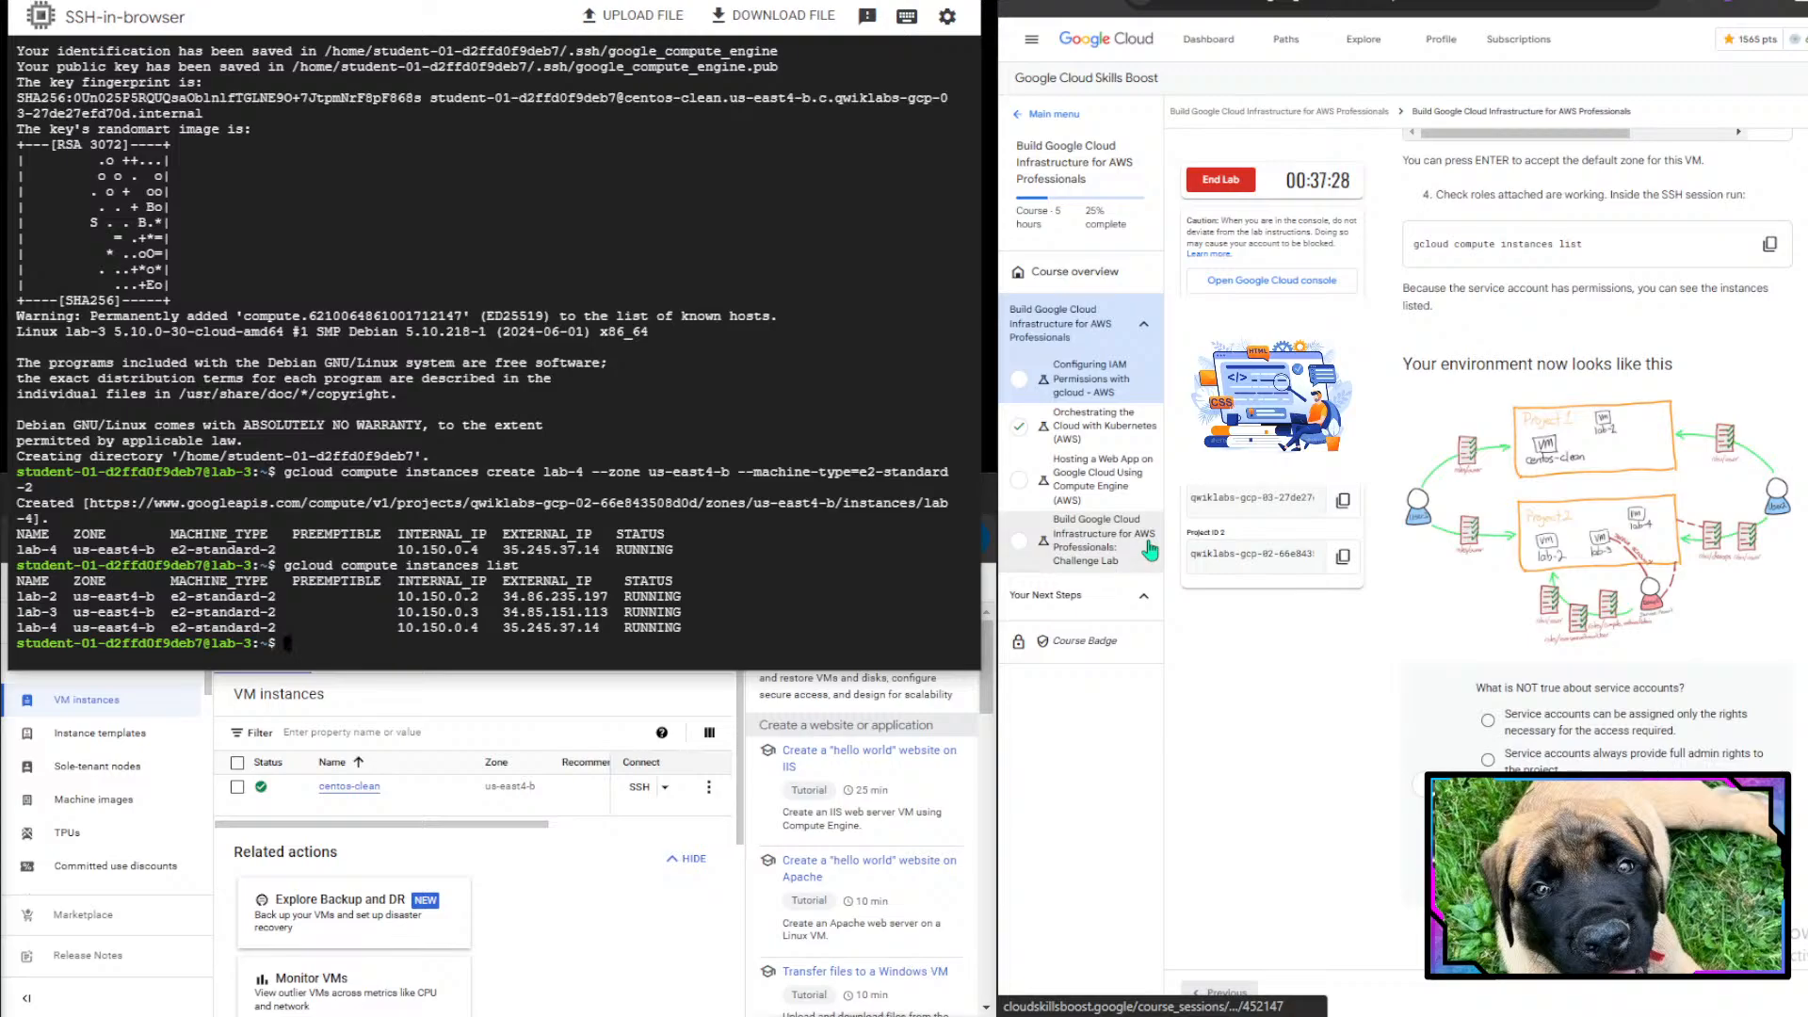
pyautogui.scroll(-3, 1646, 412)
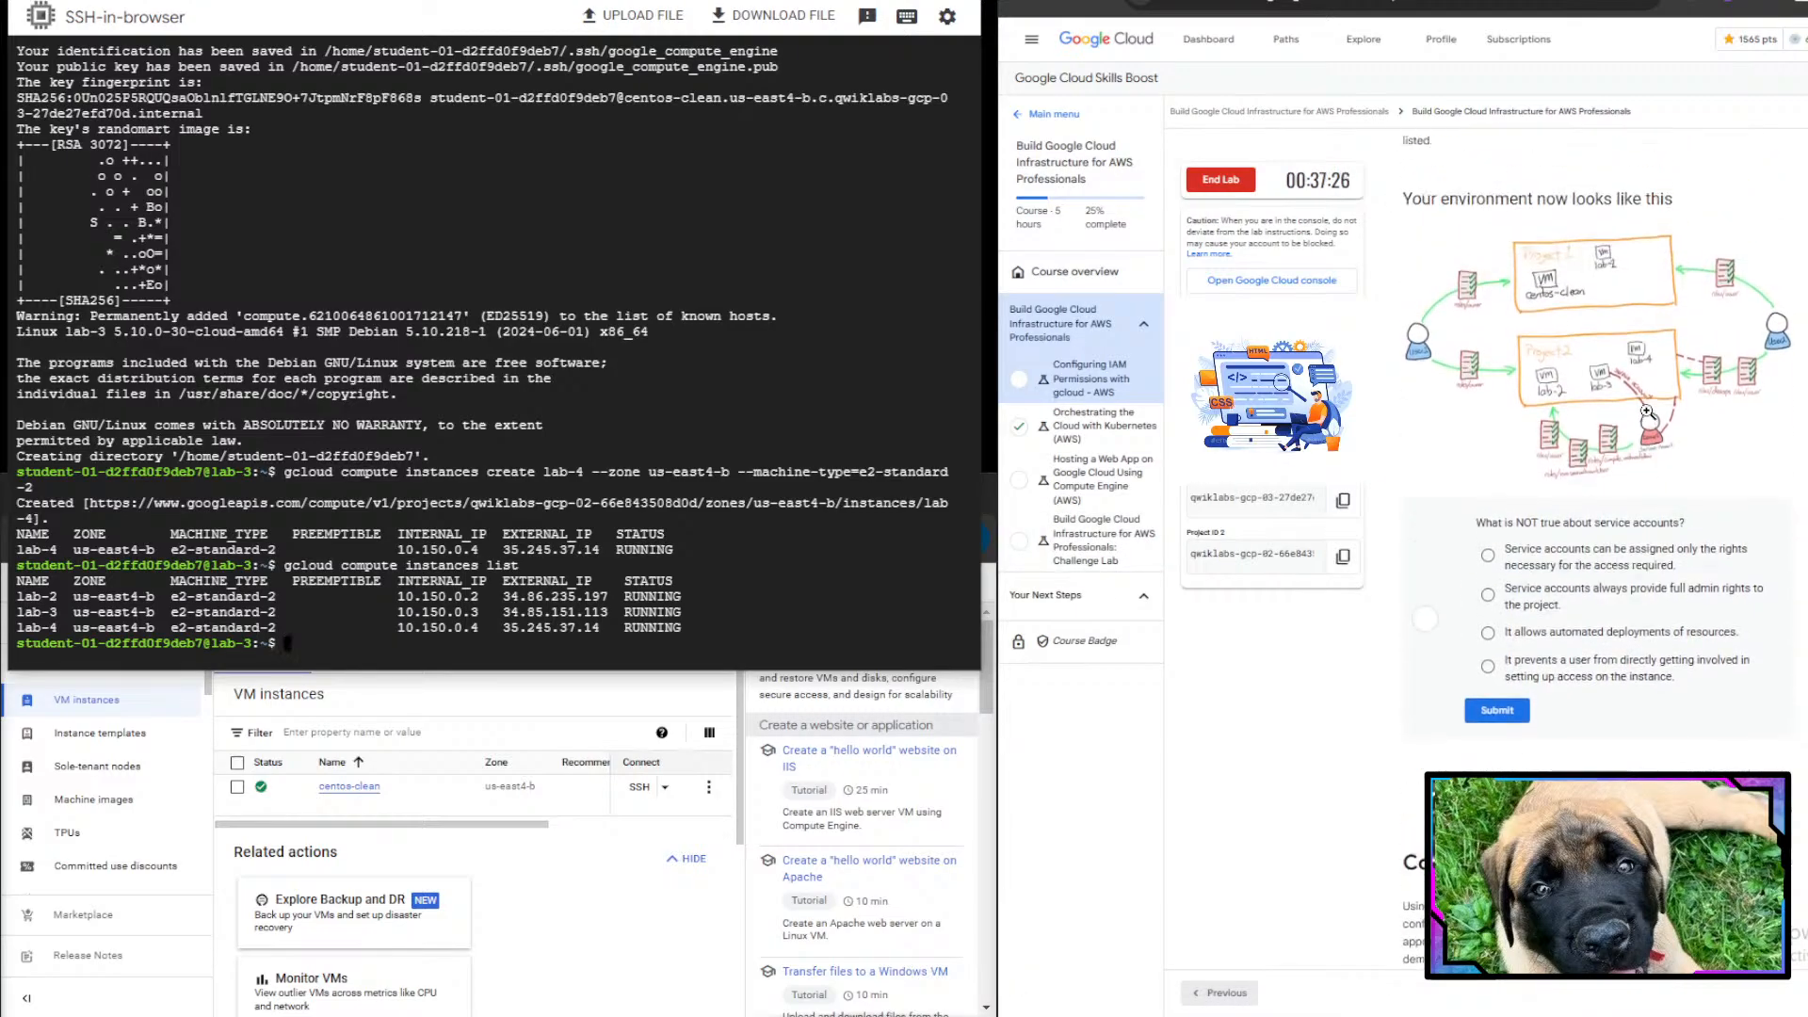
pyautogui.scroll(1, 1646, 413)
pyautogui.scroll(5, 1726, 406)
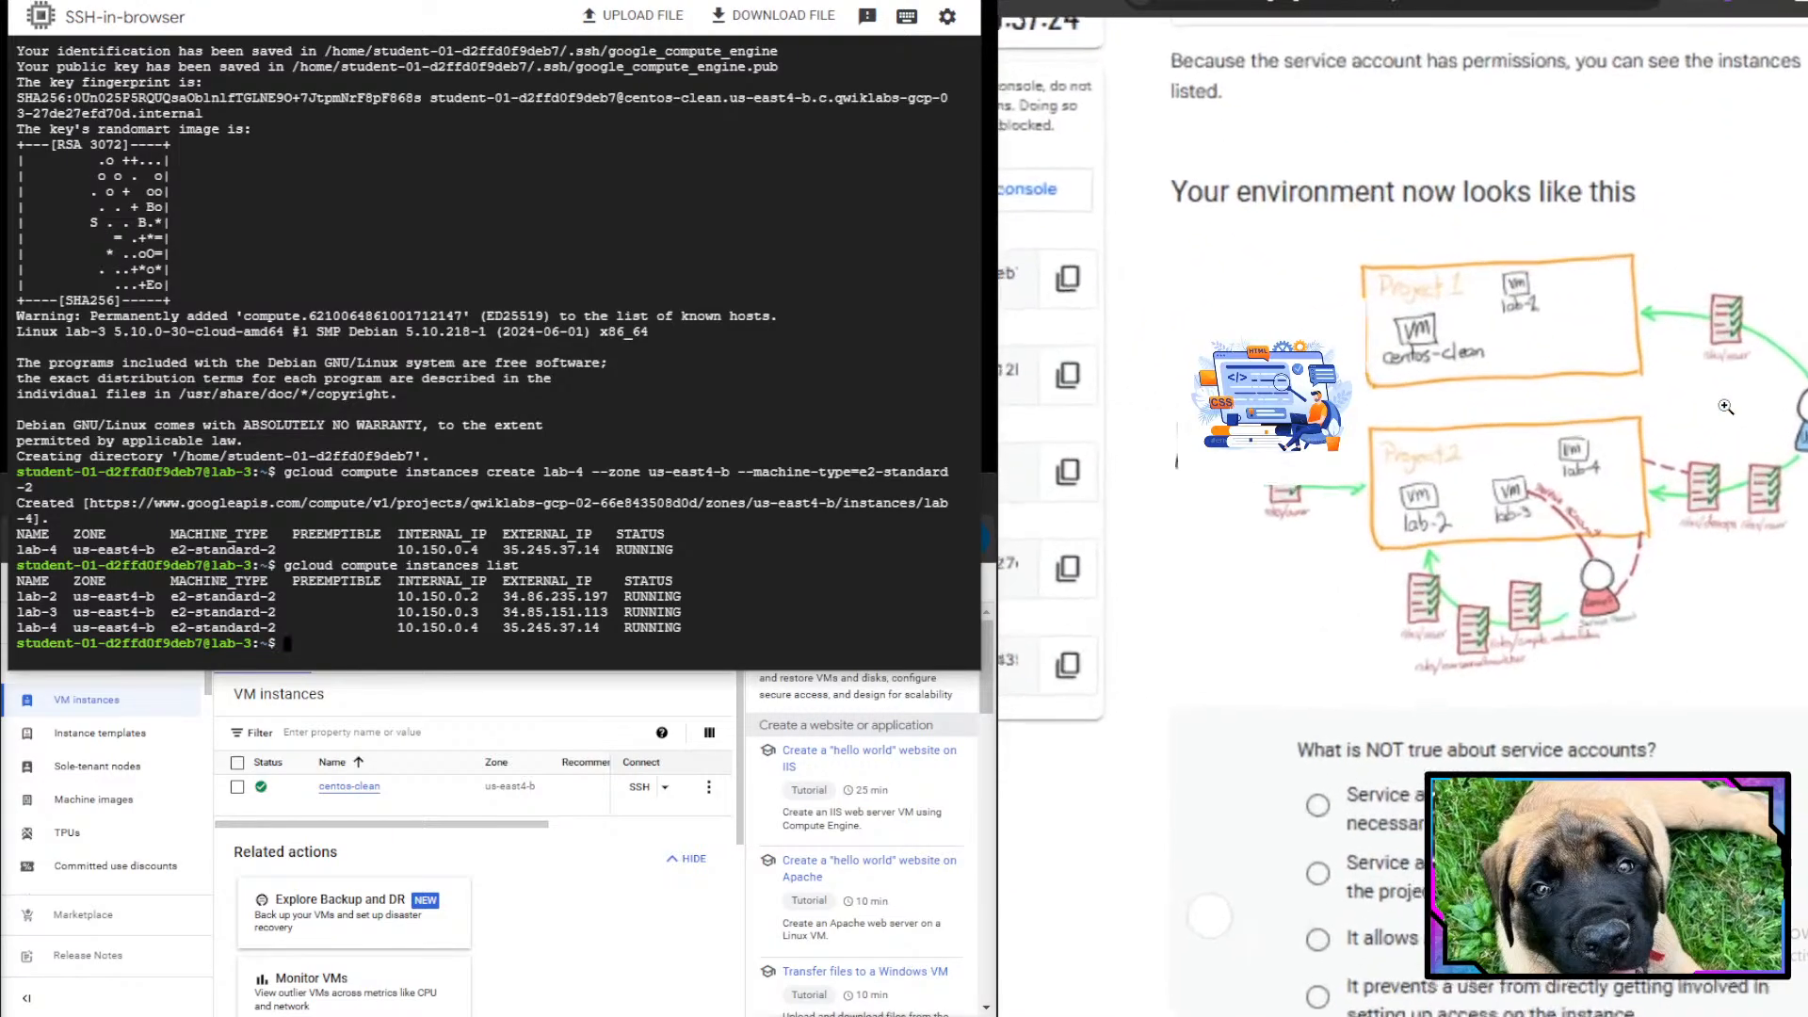
pyautogui.scroll(2, 1726, 407)
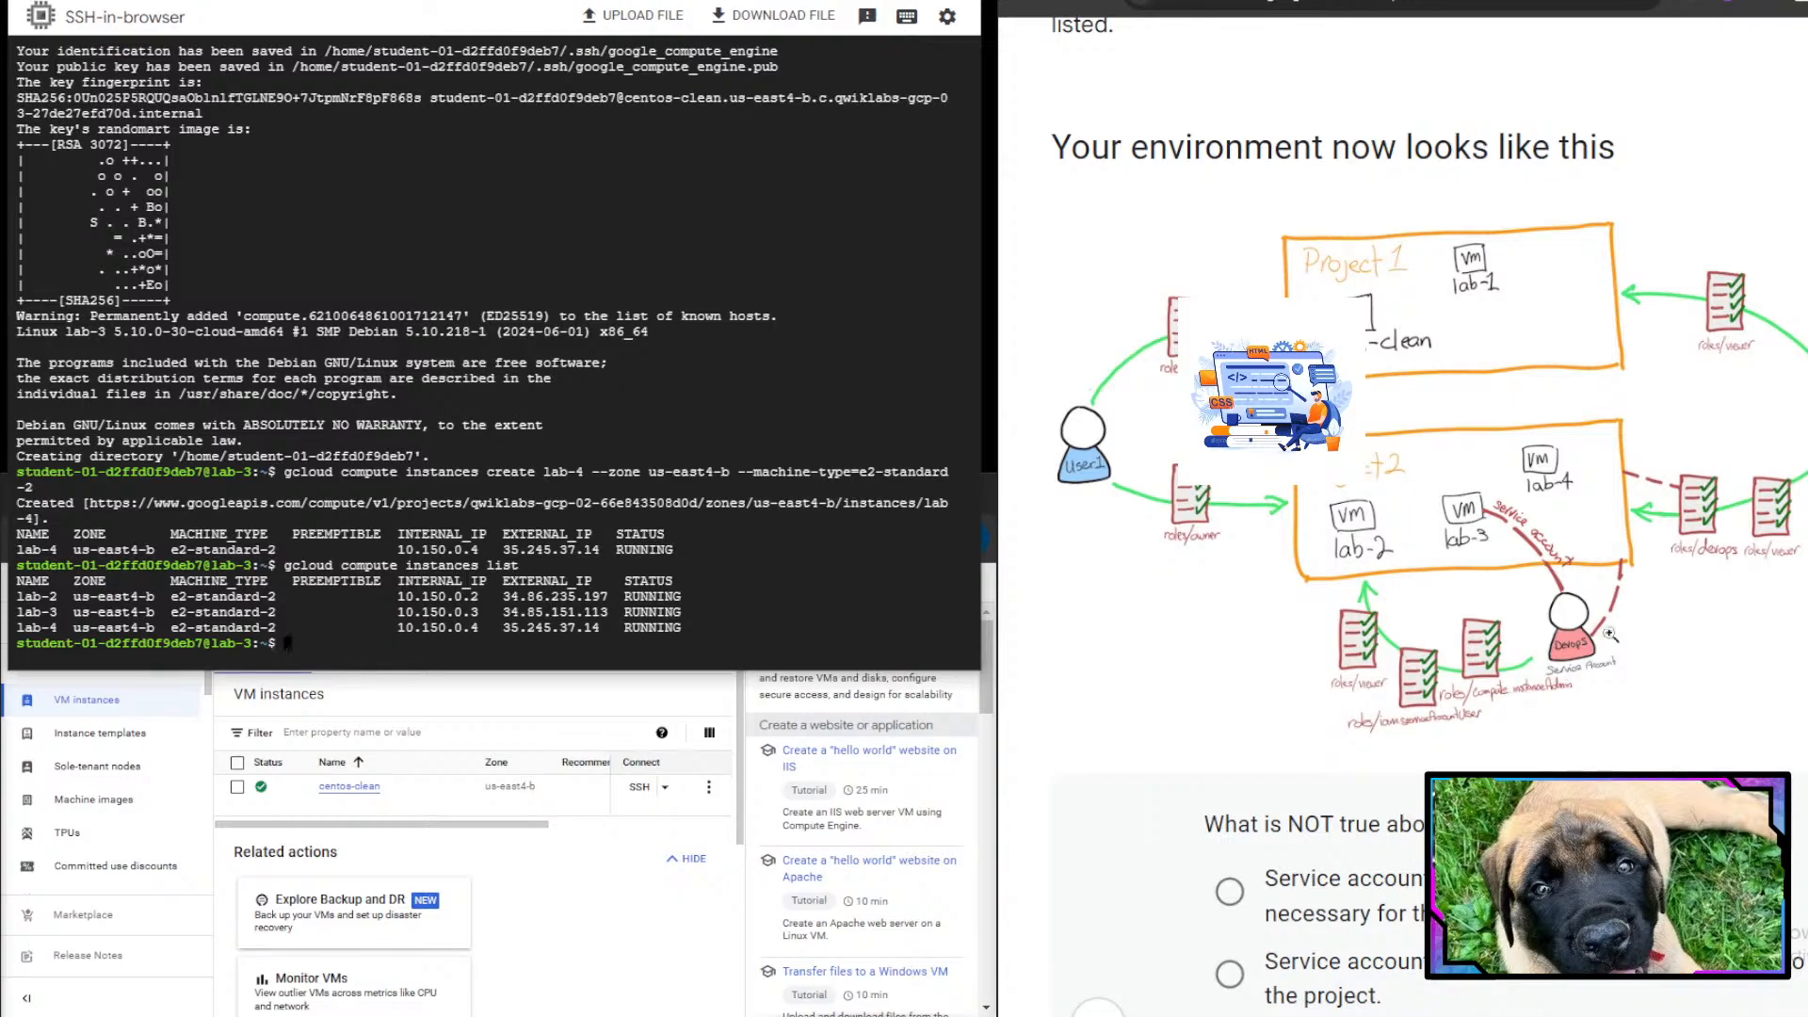
pyautogui.scroll(-5, 1304, 687)
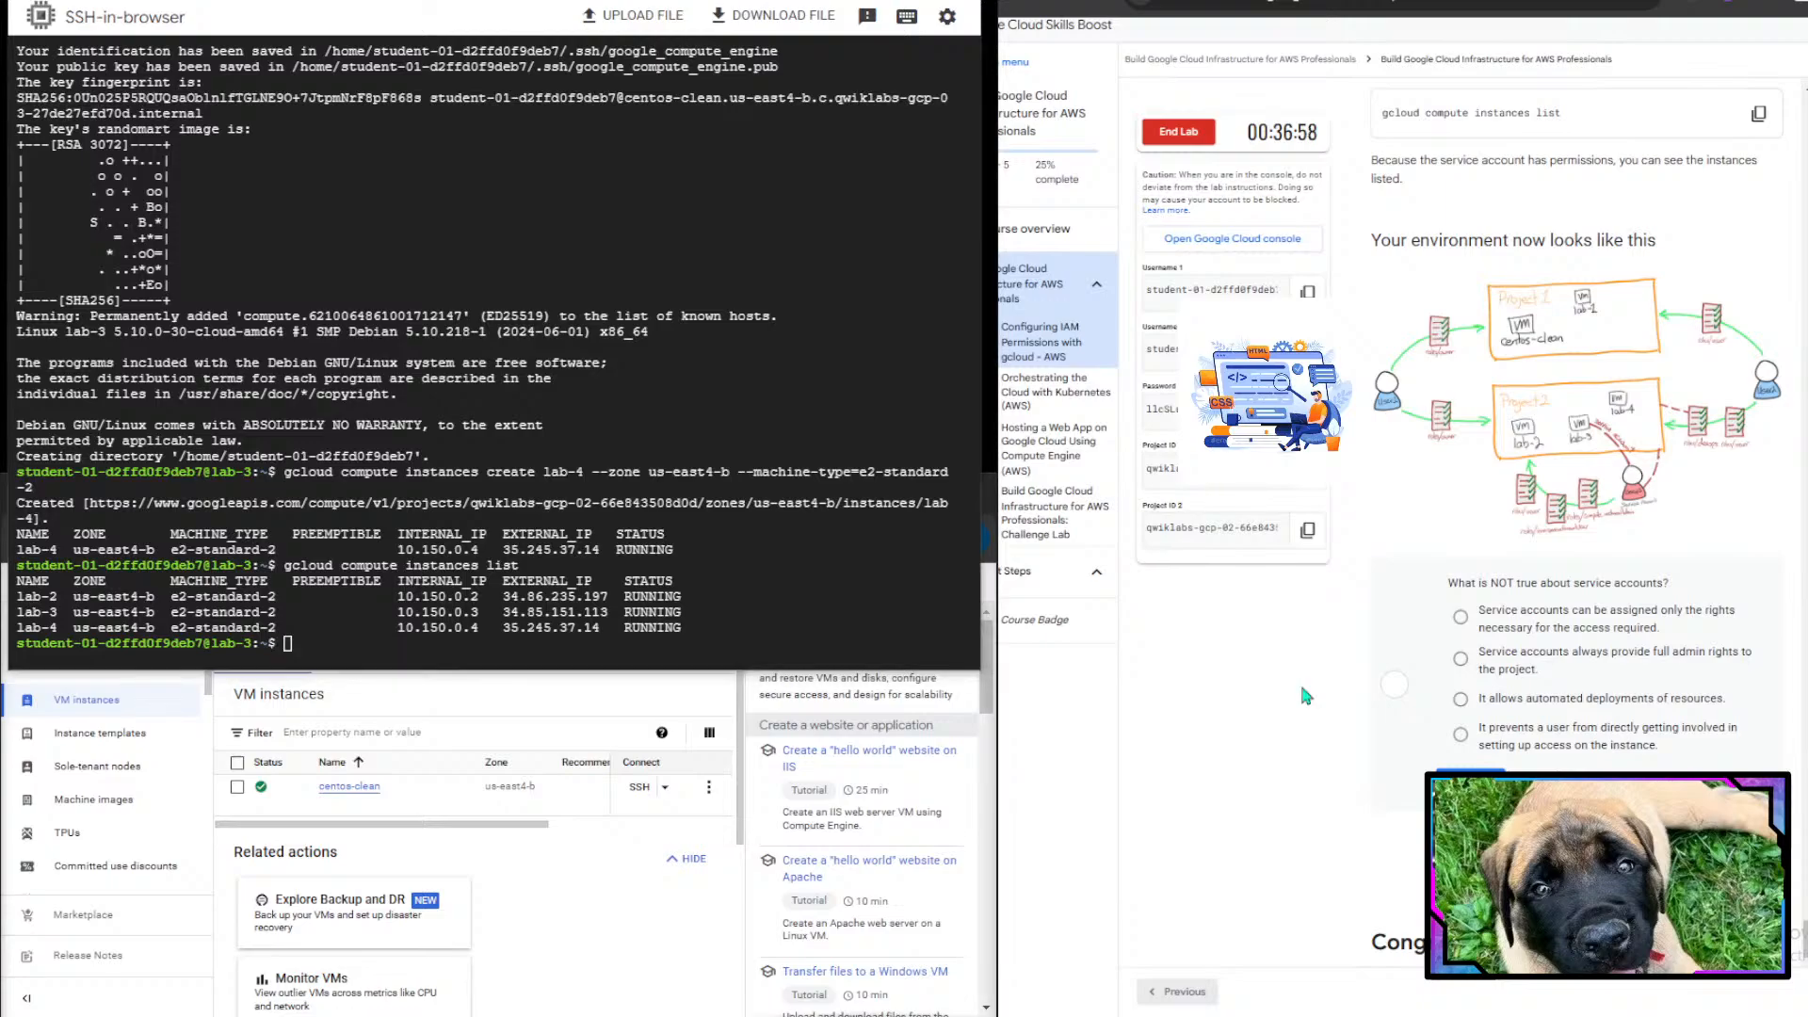
pyautogui.scroll(-2, 1303, 690)
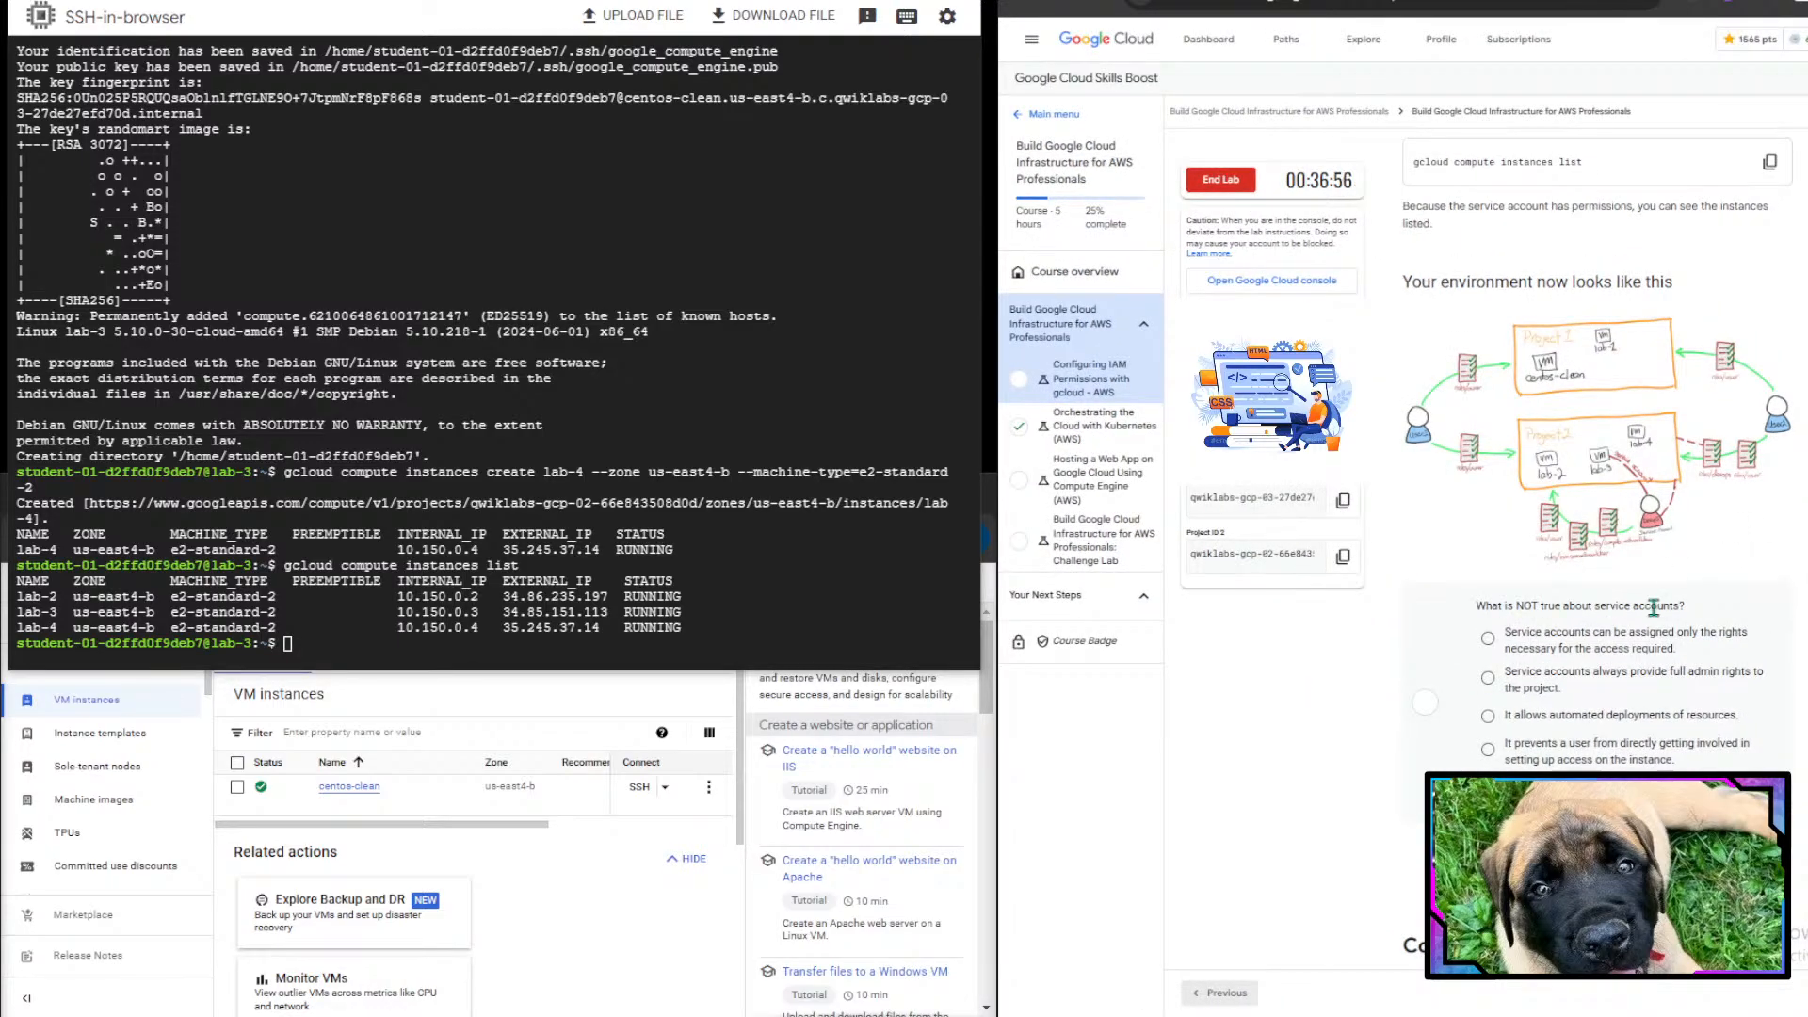
pyautogui.scroll(-1, 1655, 610)
pyautogui.scroll(-1, 1658, 617)
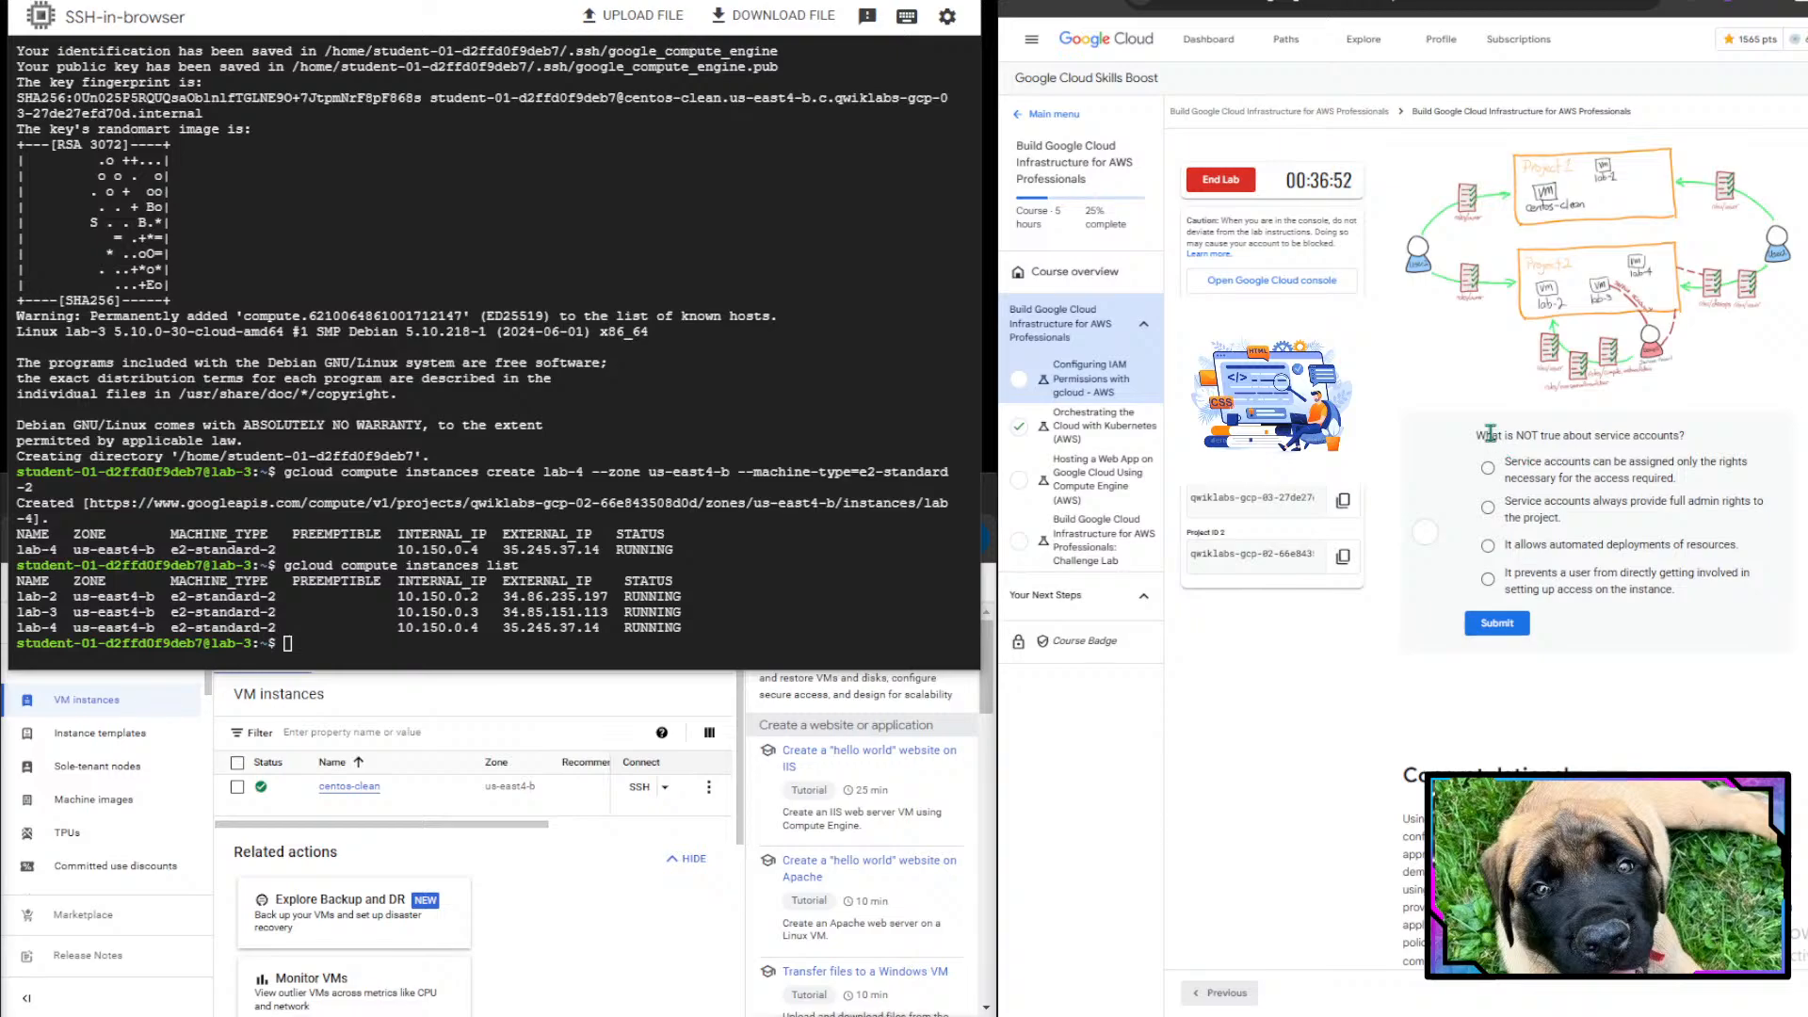
# - Answer the service accounts quiz by selecting "It allows automated deployments of resources."
pyautogui.moveTo(1491, 435); pyautogui.dragTo(1621, 436)
pyautogui.click(1693, 421)
pyautogui.moveTo(1510, 470); pyautogui.dragTo(1740, 555)
pyautogui.click(1555, 566)
pyautogui.click(1740, 555)
pyautogui.moveTo(1507, 577); pyautogui.dragTo(1745, 596)
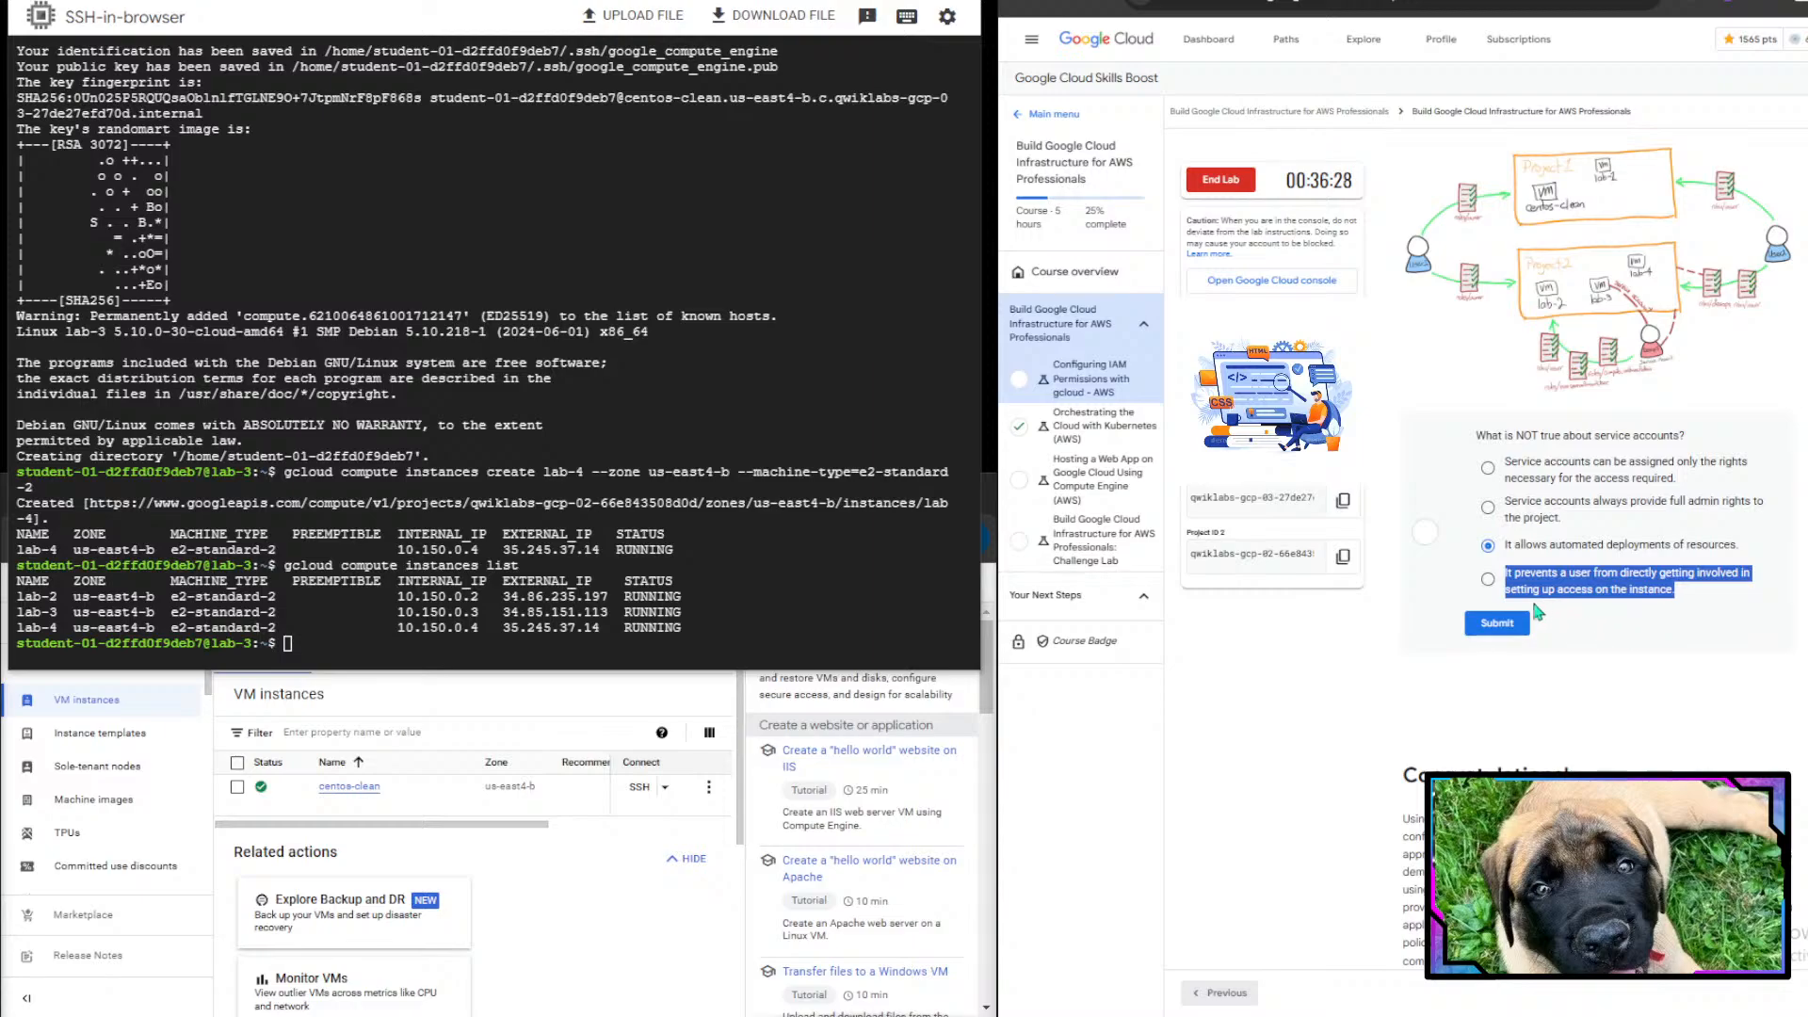
# - Submit the service accounts quiz with "It allows automated deployments of resources." selected
pyautogui.click(1686, 604)
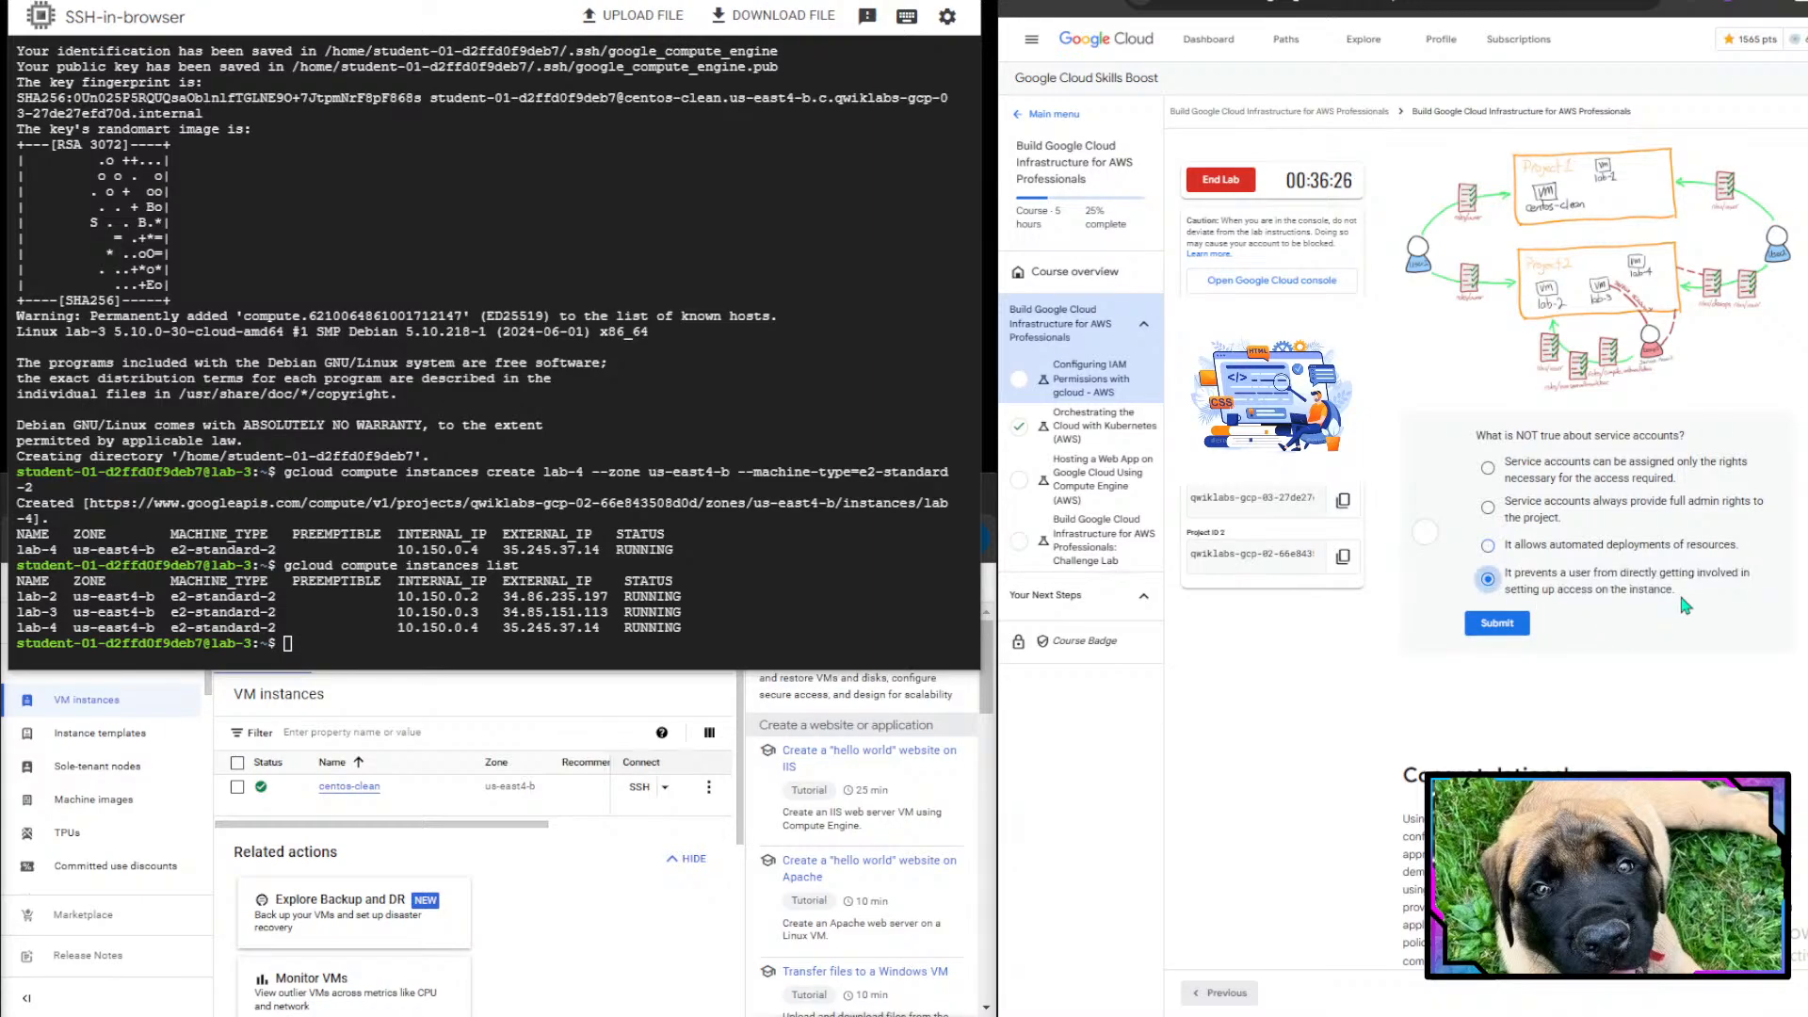
pyautogui.click(1589, 568)
pyautogui.click(1556, 550)
pyautogui.click(1484, 623)
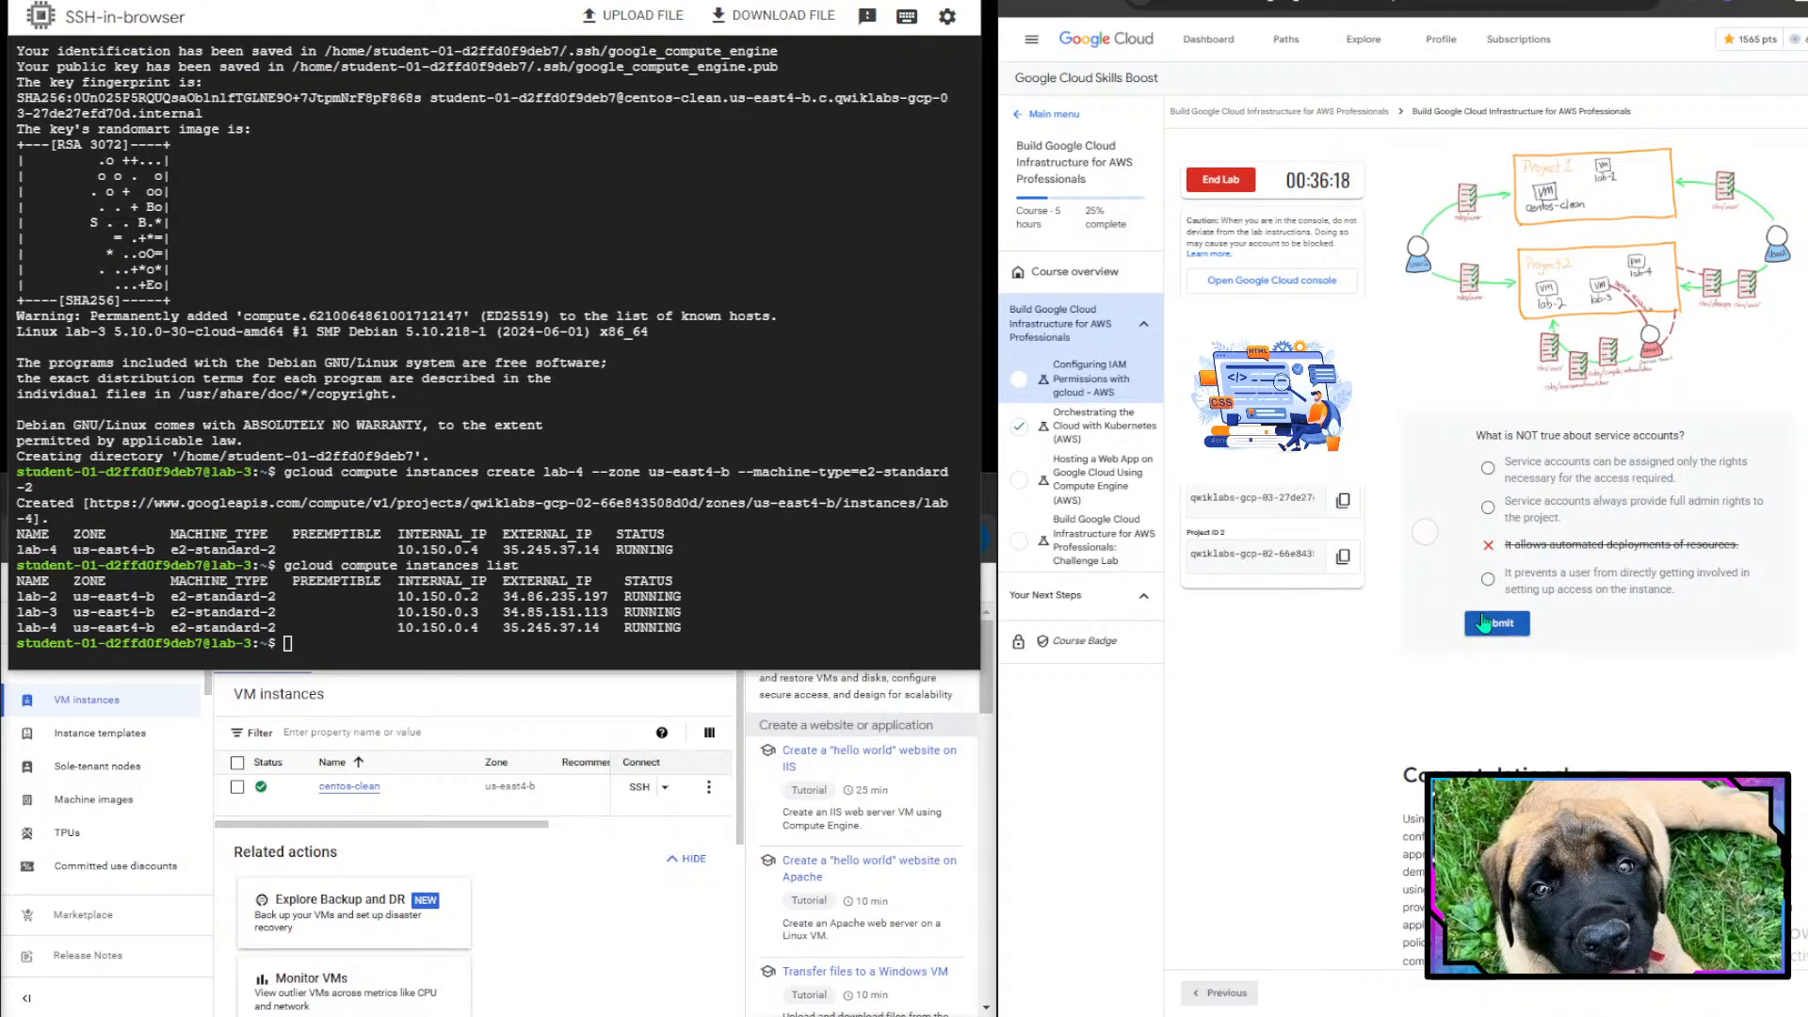
# - Answer the quiz with "Service accounts always provide full admin rights to the project." and submit it
pyautogui.scroll(-1, 1693, 682)
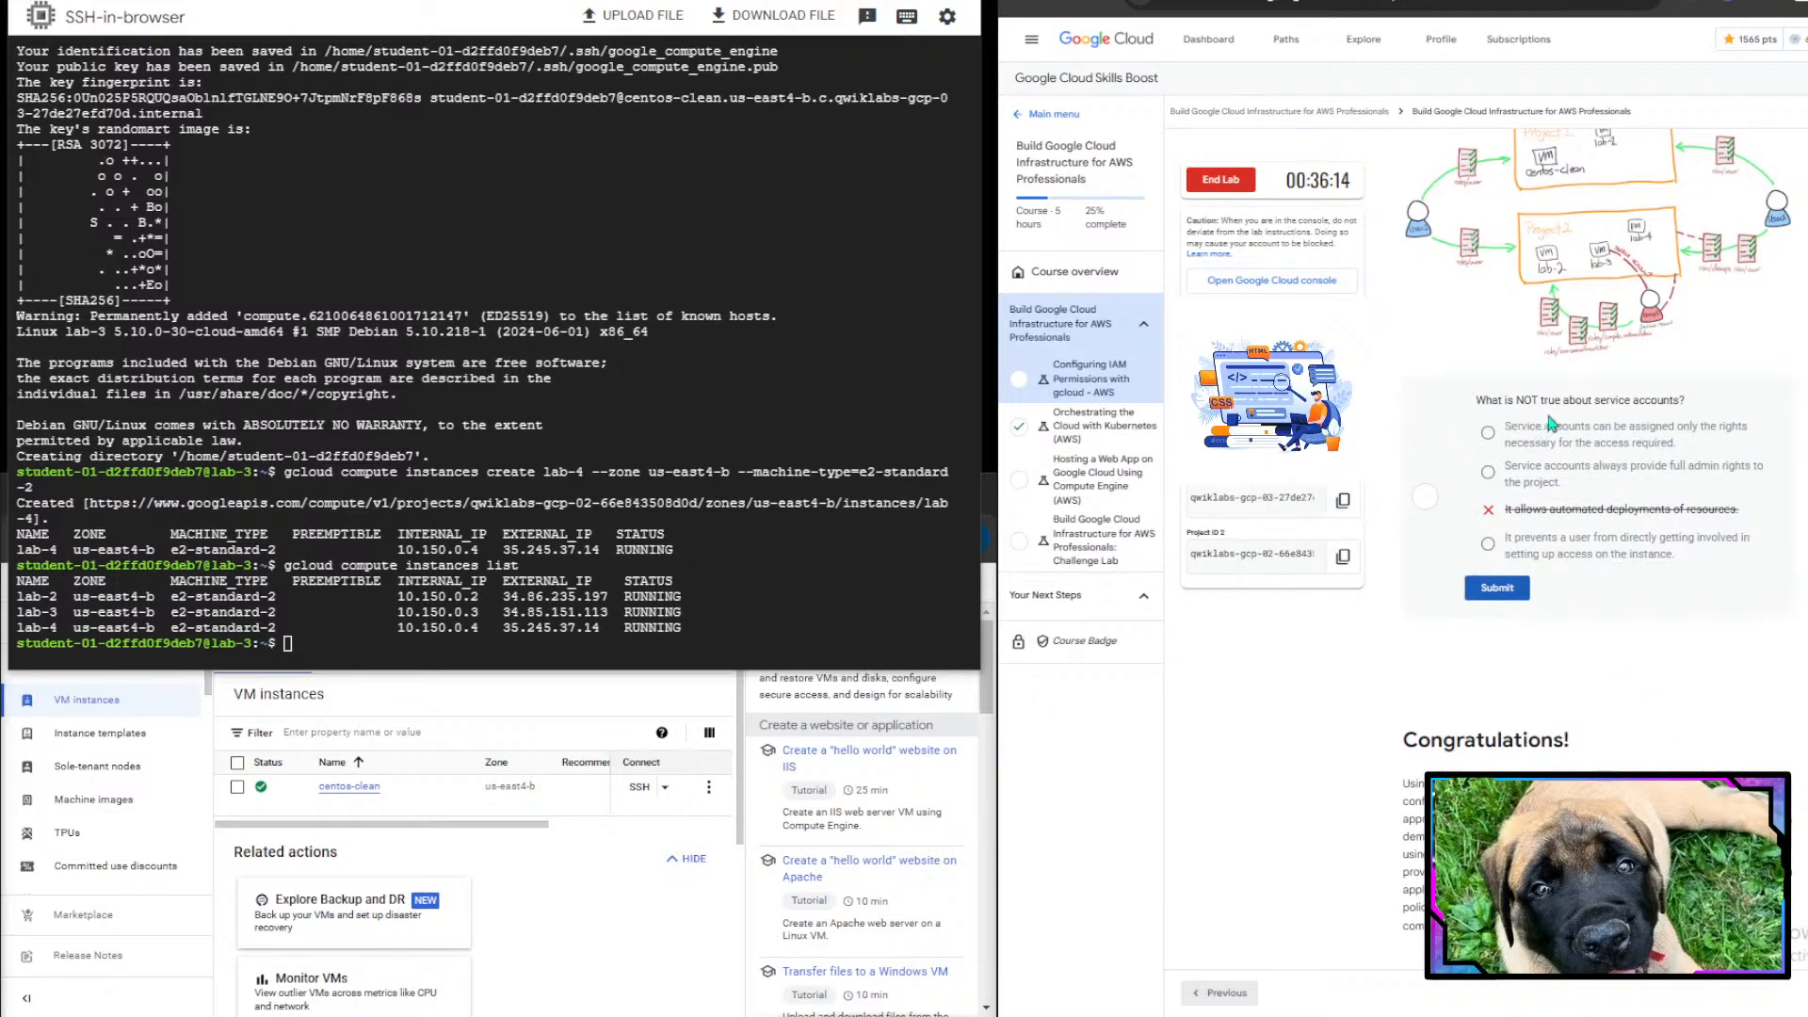
pyautogui.moveTo(1506, 400); pyautogui.dragTo(1668, 400)
pyautogui.click(1678, 400)
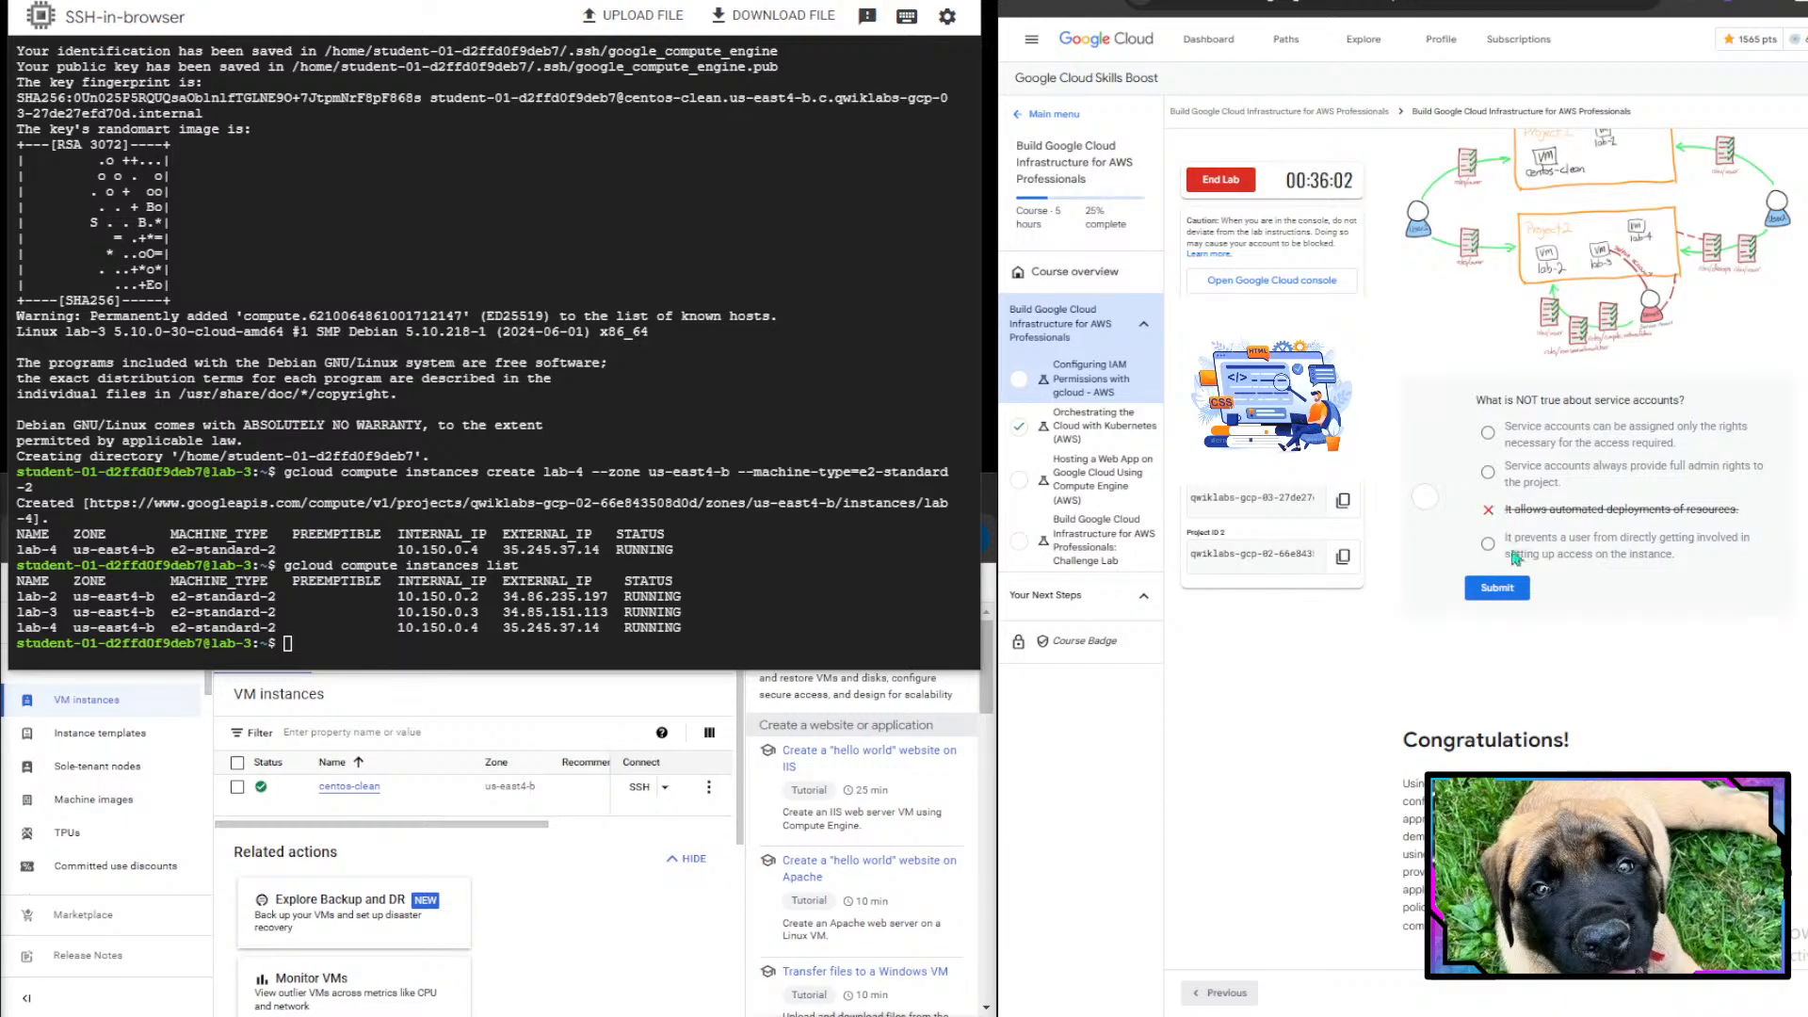
pyautogui.click(1487, 472)
pyautogui.moveTo(1540, 476); pyautogui.dragTo(1750, 477)
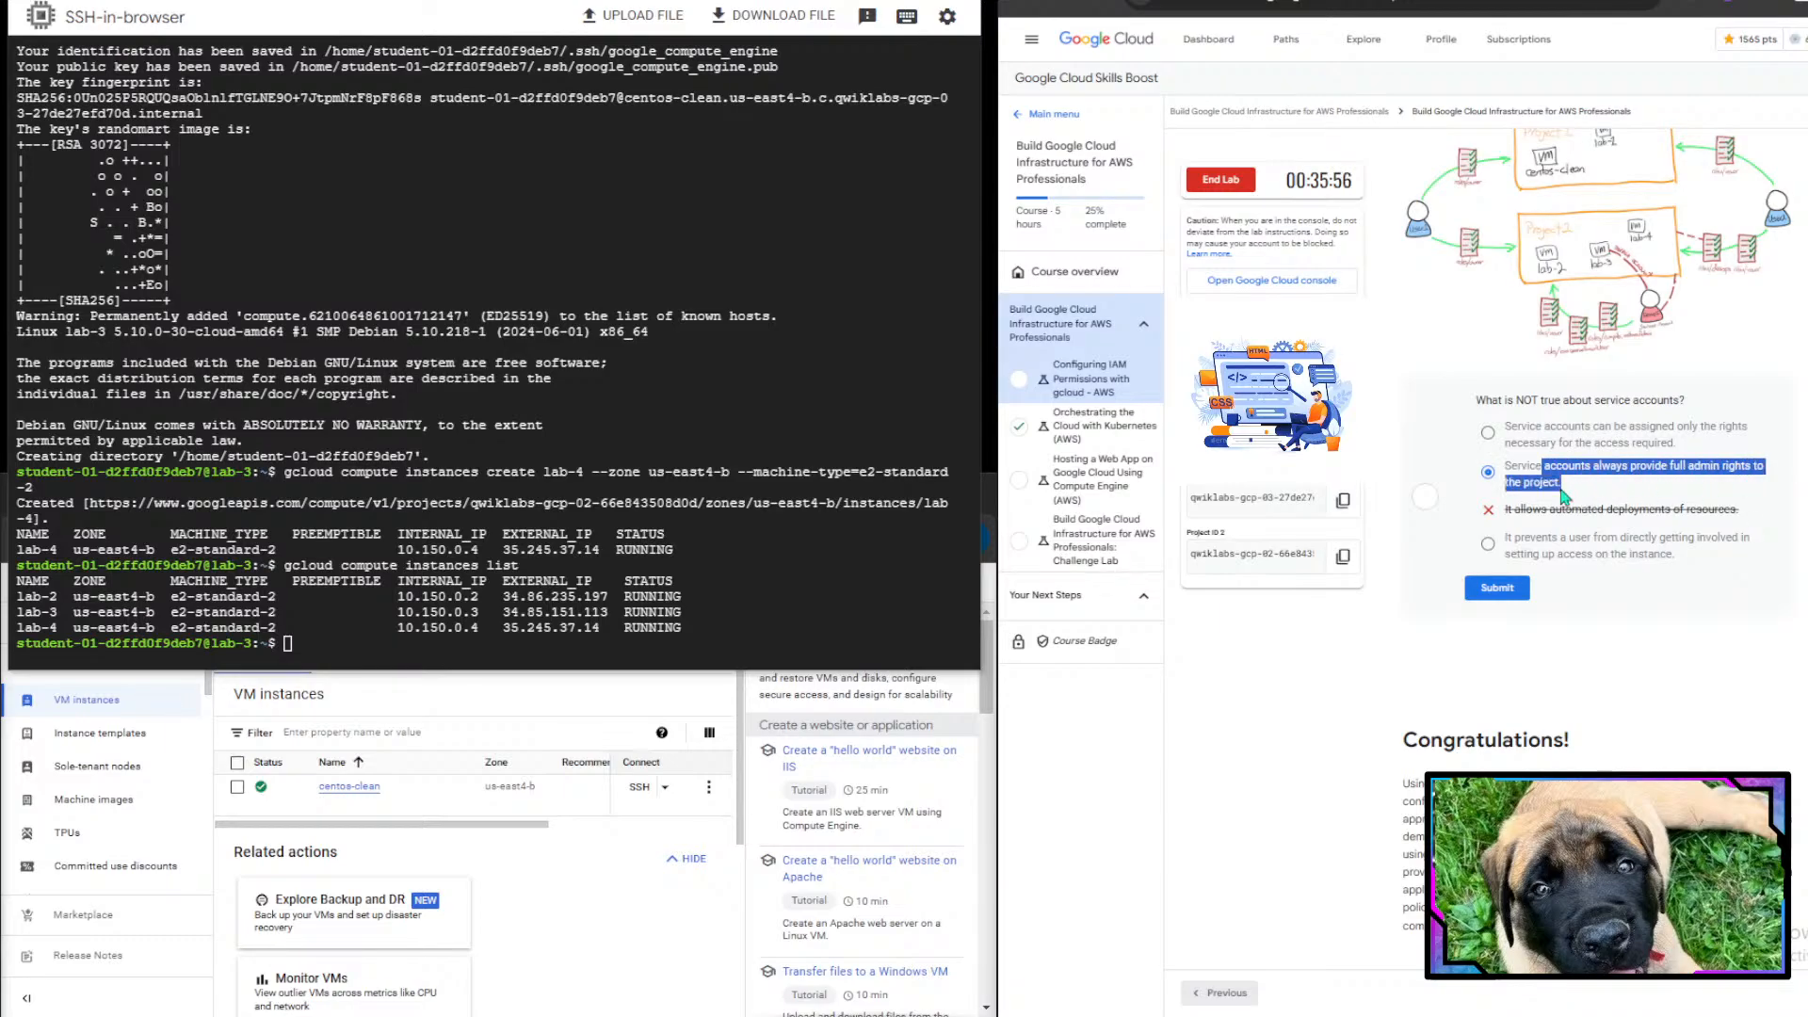
pyautogui.click(1488, 472)
pyautogui.click(1497, 588)
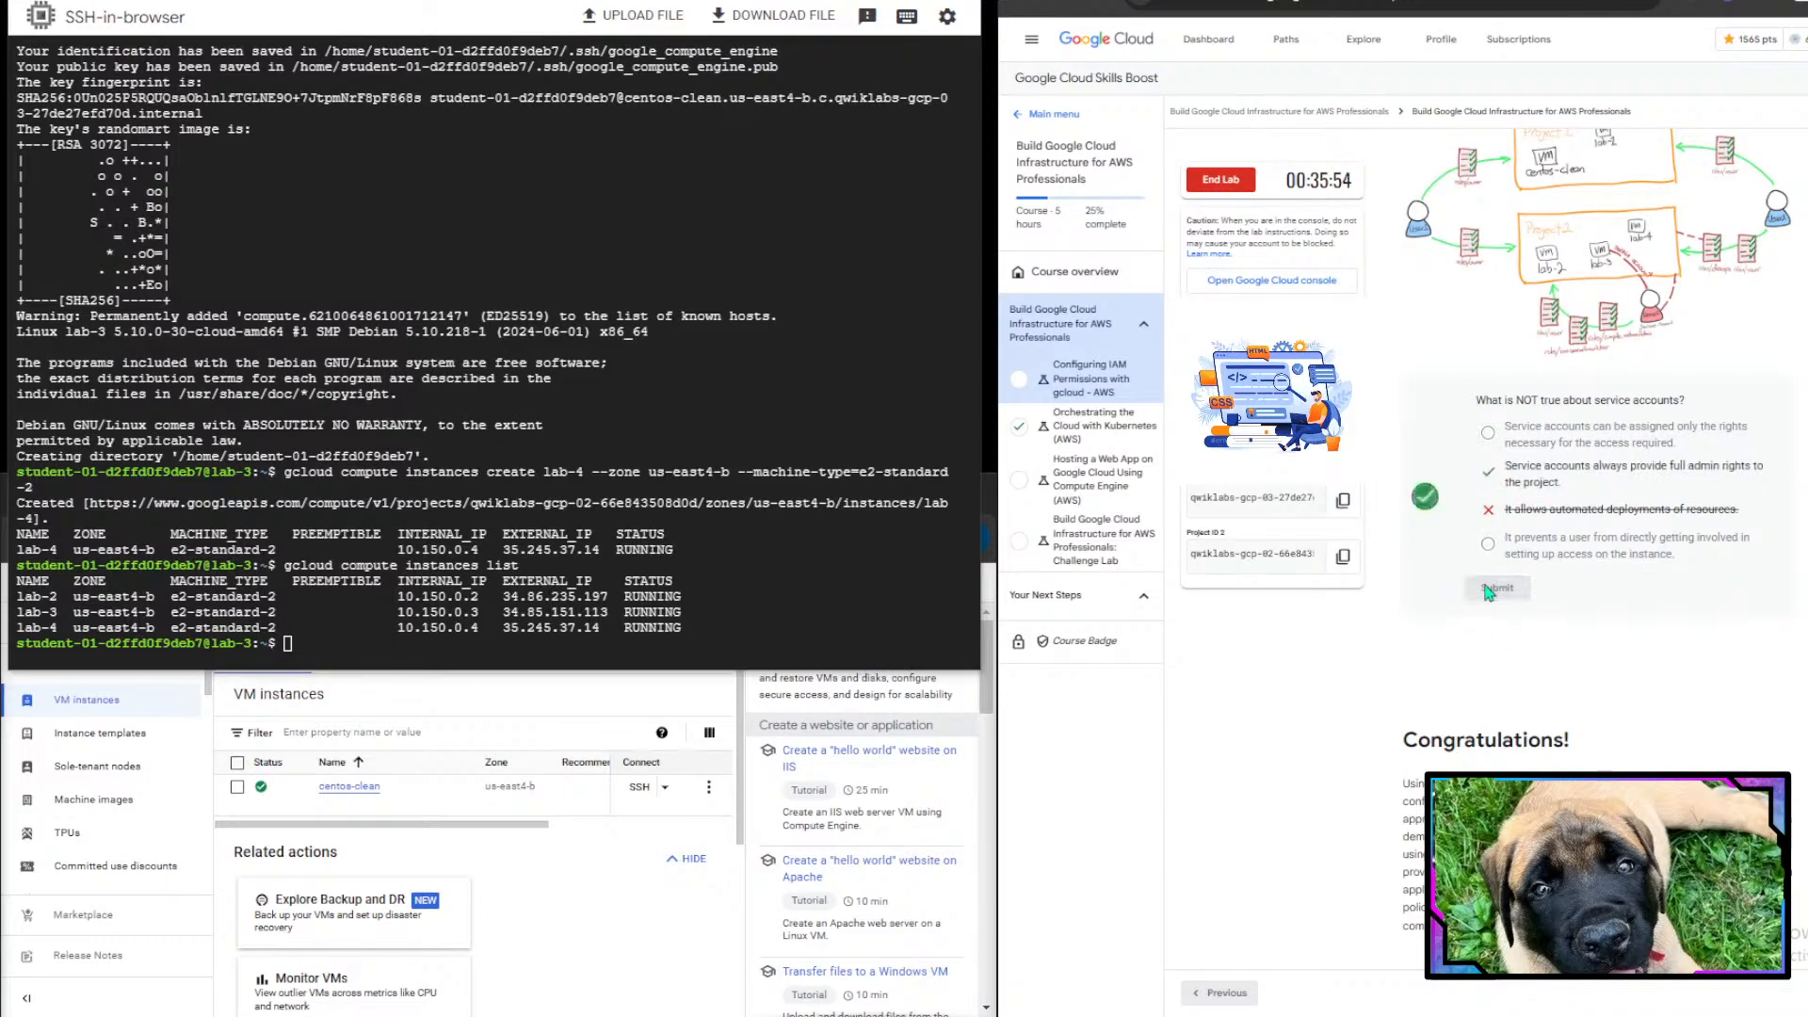
# - Read the lab's Congratulations summary
pyautogui.scroll(-4, 1619, 513)
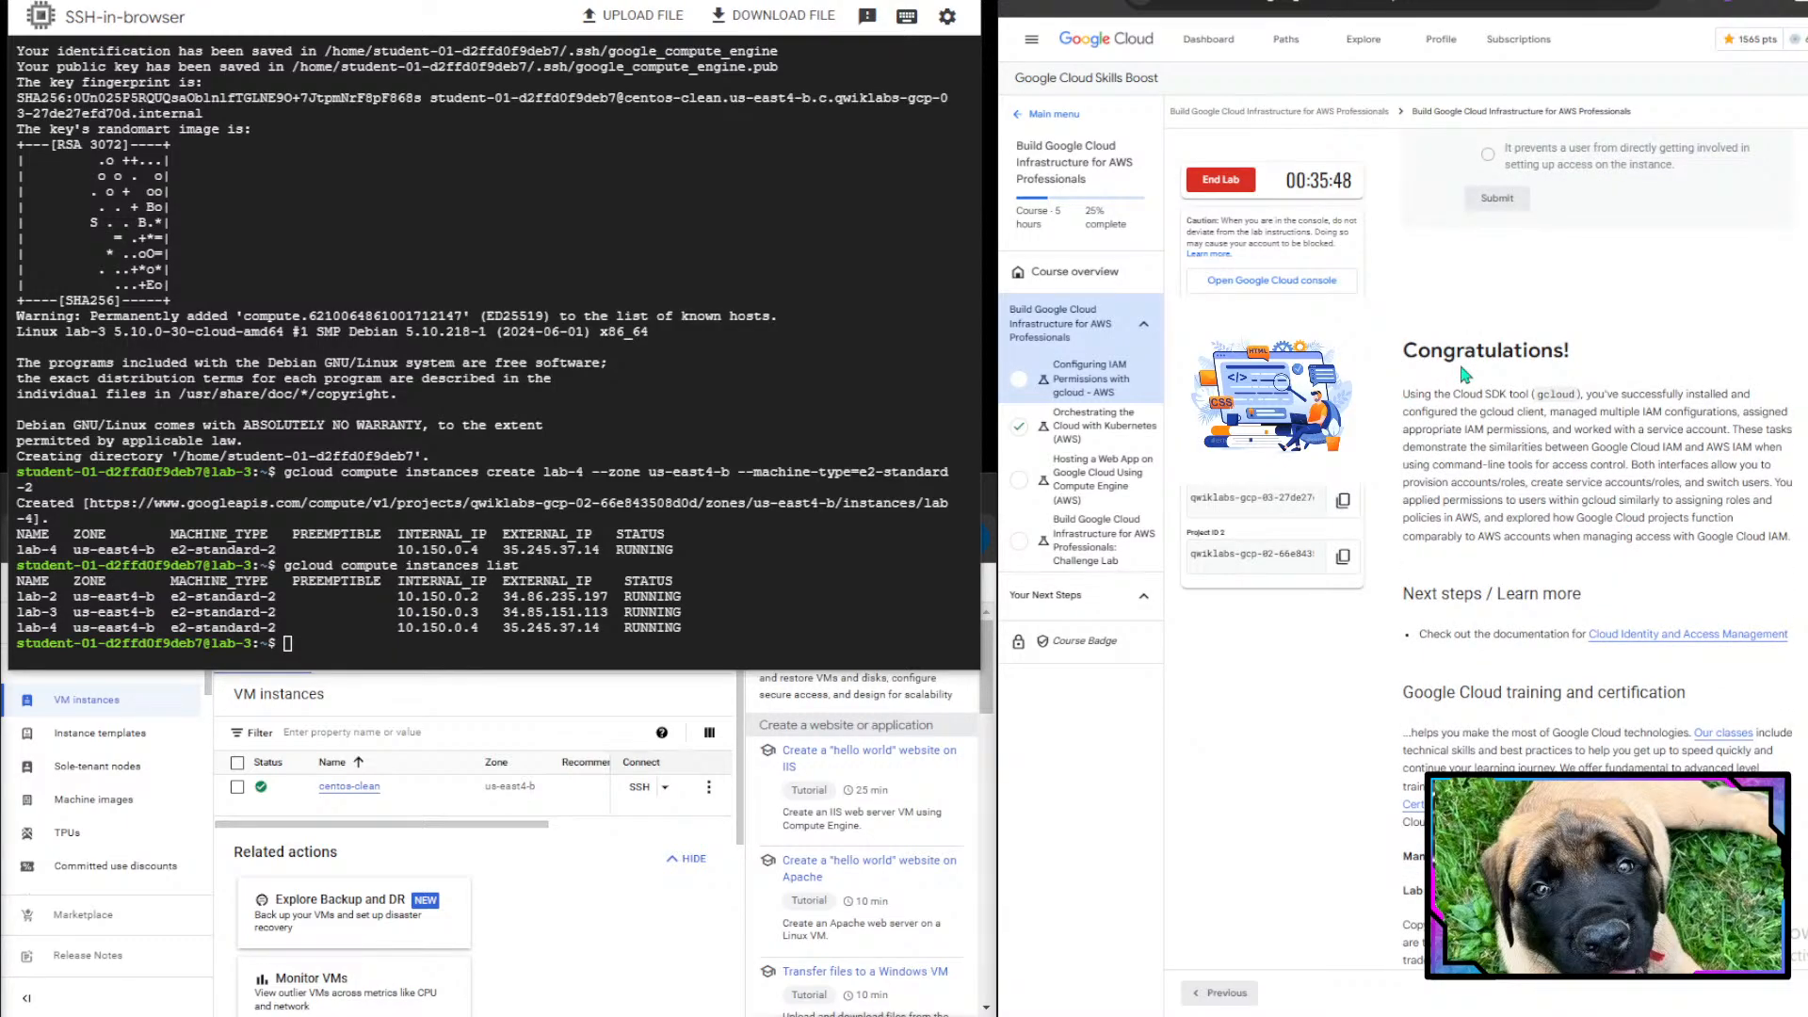
pyautogui.moveTo(1462, 394); pyautogui.dragTo(1745, 394)
pyautogui.click(1582, 399)
pyautogui.moveTo(1565, 428); pyautogui.dragTo(1730, 447)
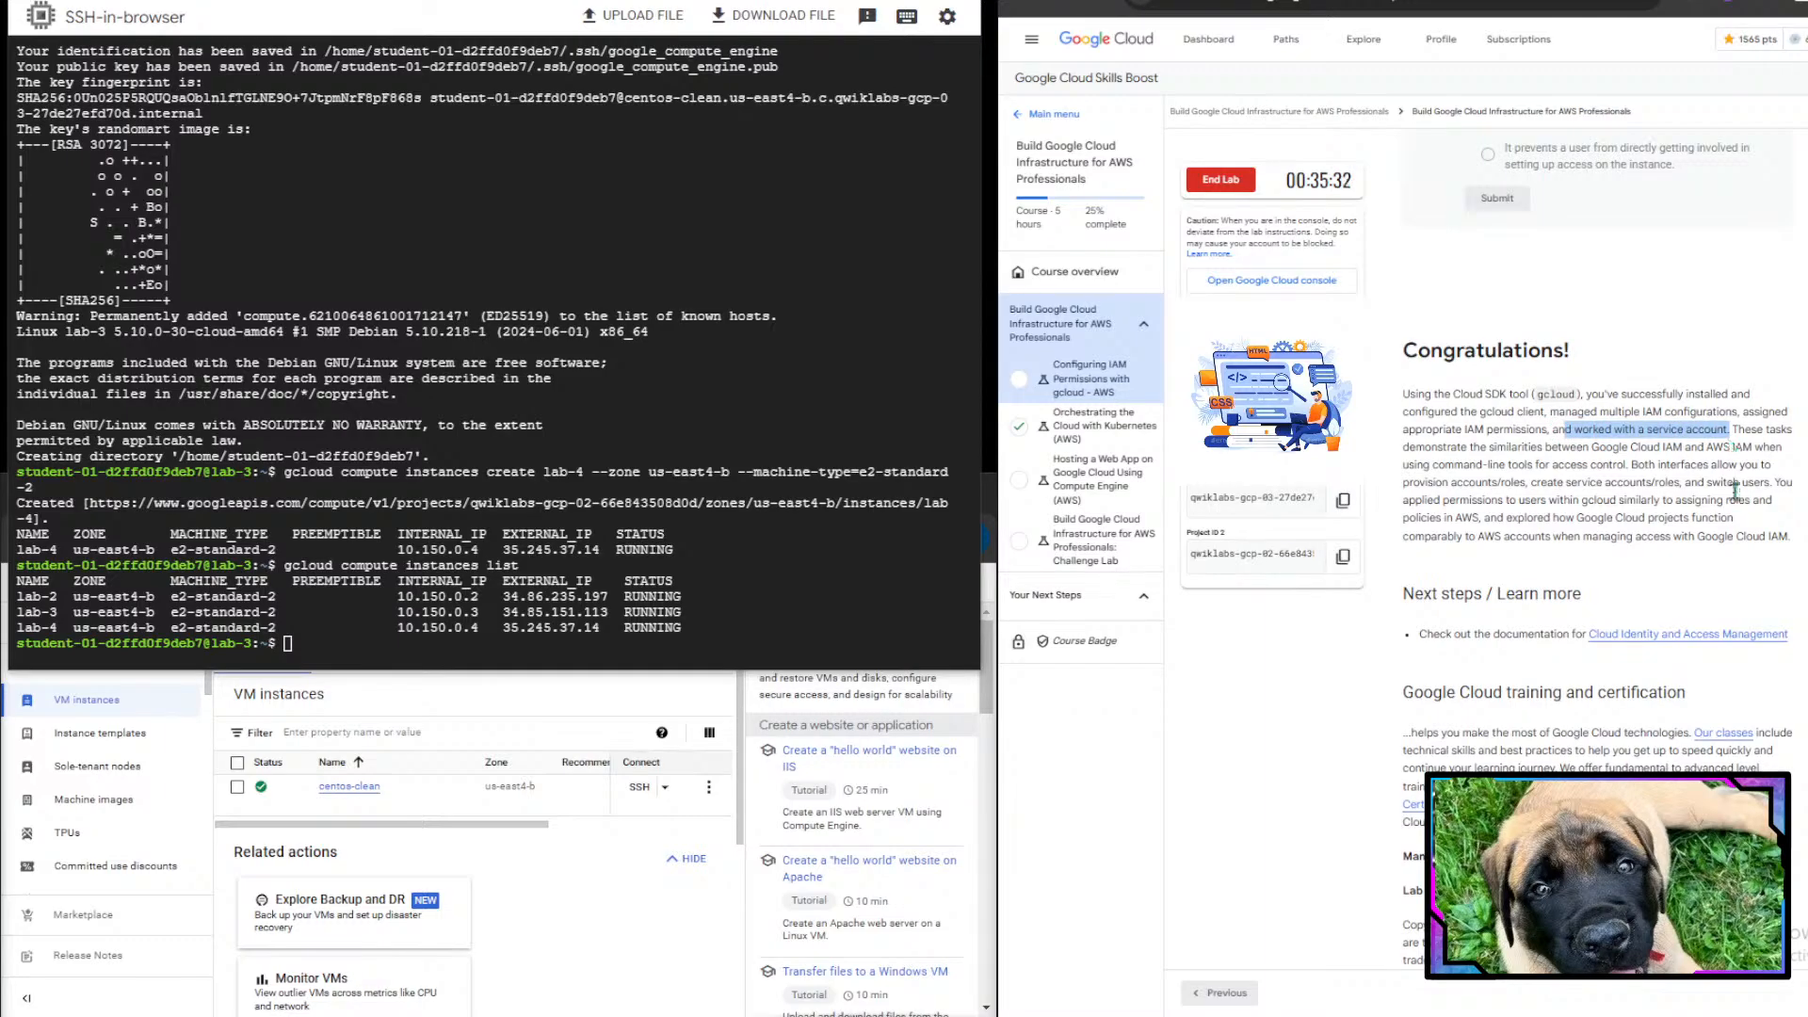
pyautogui.click(1733, 524)
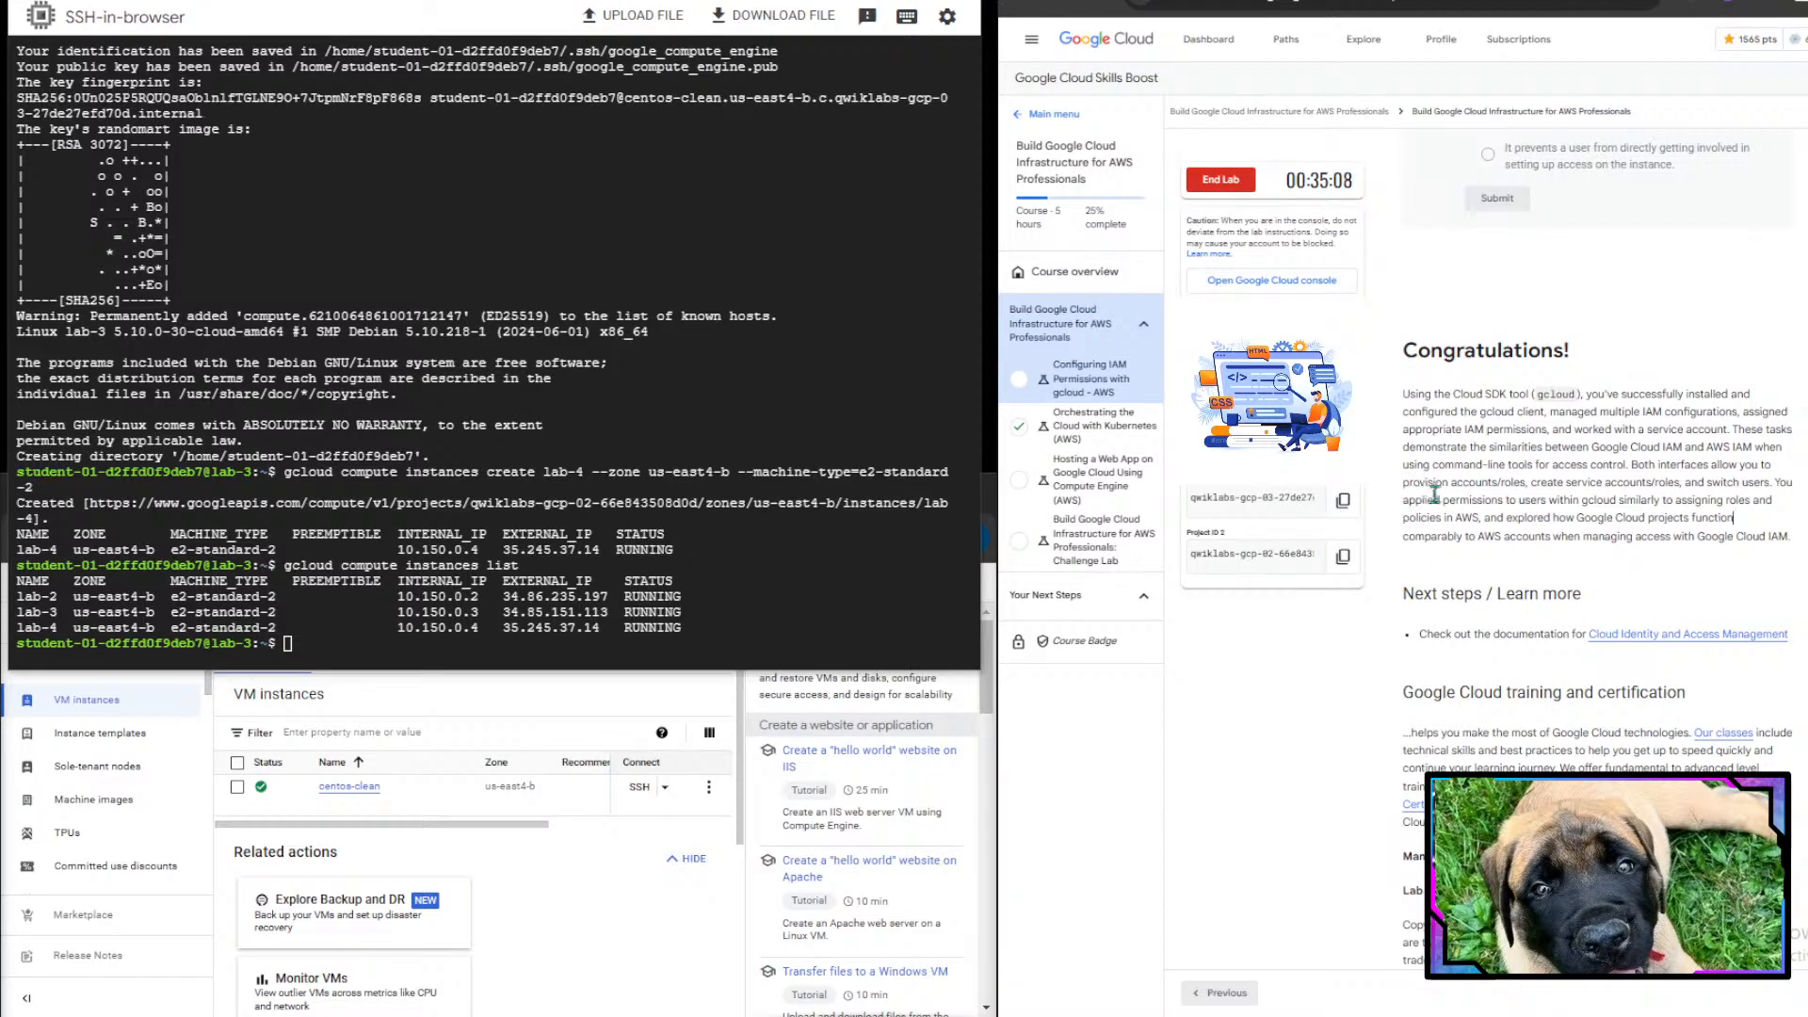
pyautogui.moveTo(1436, 496); pyautogui.dragTo(1582, 506)
pyautogui.click(1582, 507)
pyautogui.moveTo(1478, 542); pyautogui.dragTo(1628, 545)
pyautogui.click(1628, 545)
# - End the lab, confirm it, and submit a rating for the lab
pyautogui.click(1220, 179)
pyautogui.click(1632, 563)
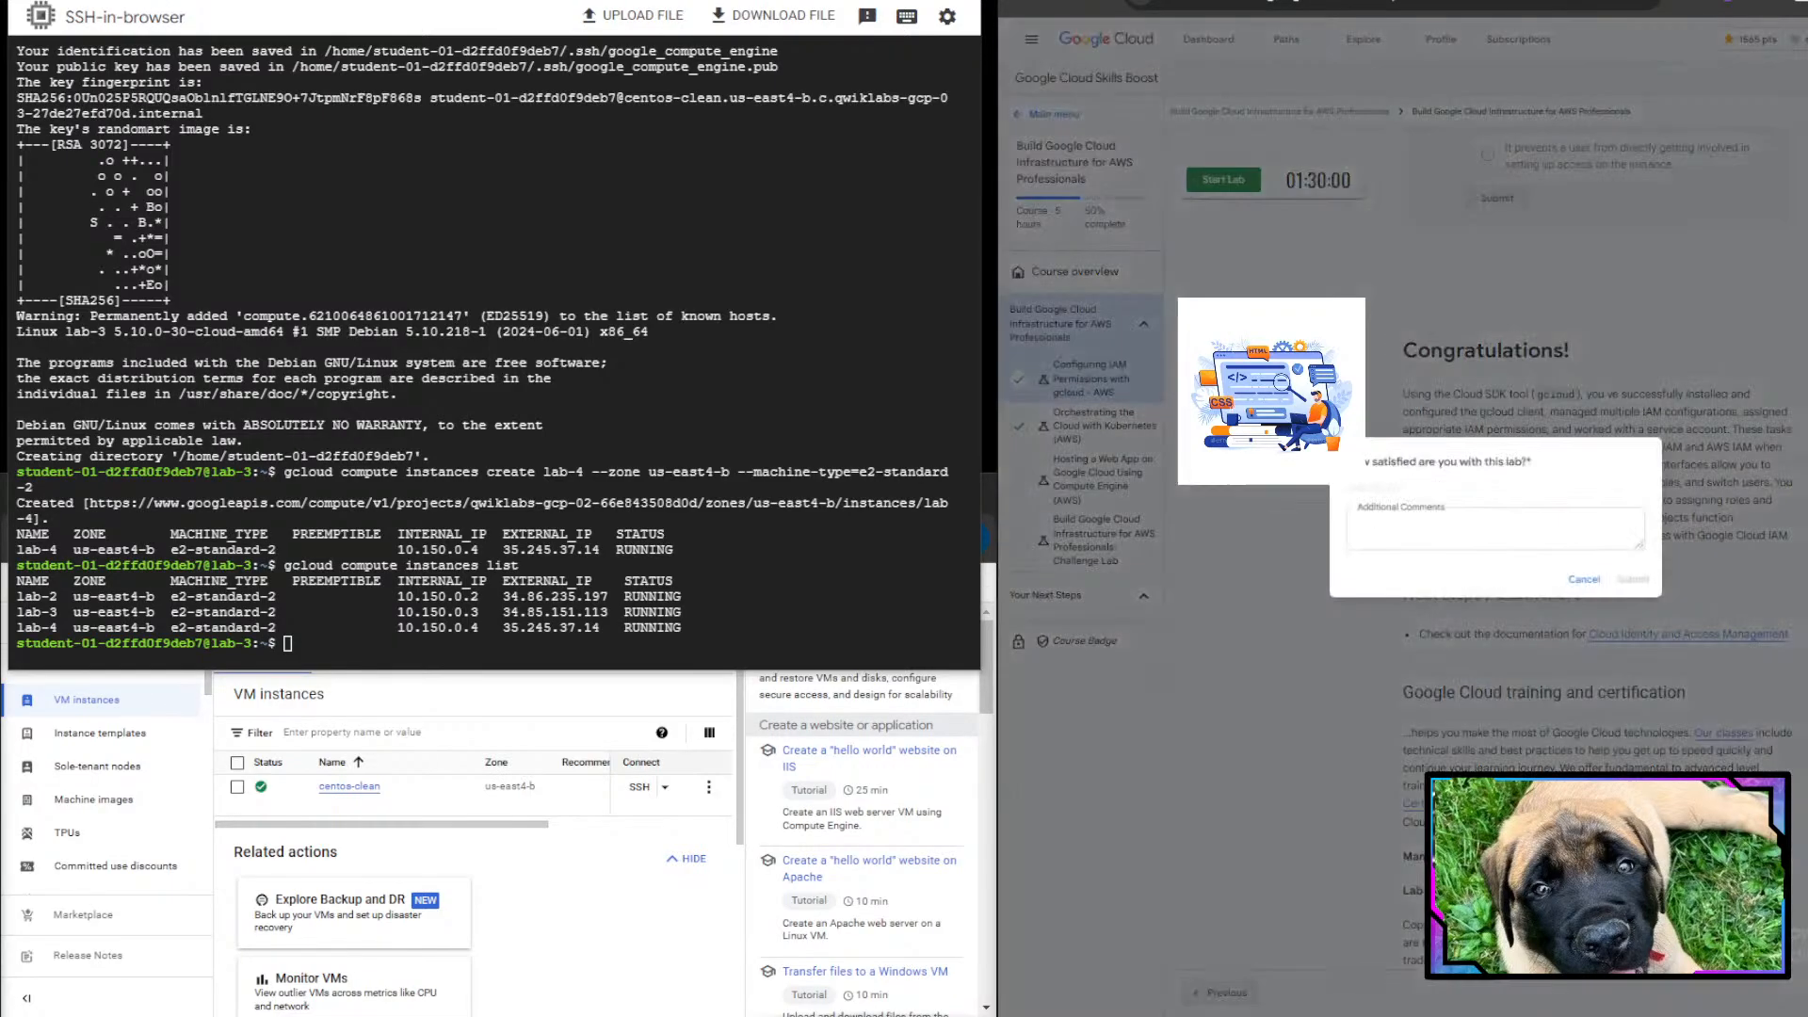
pyautogui.click(1396, 489)
pyautogui.click(1634, 579)
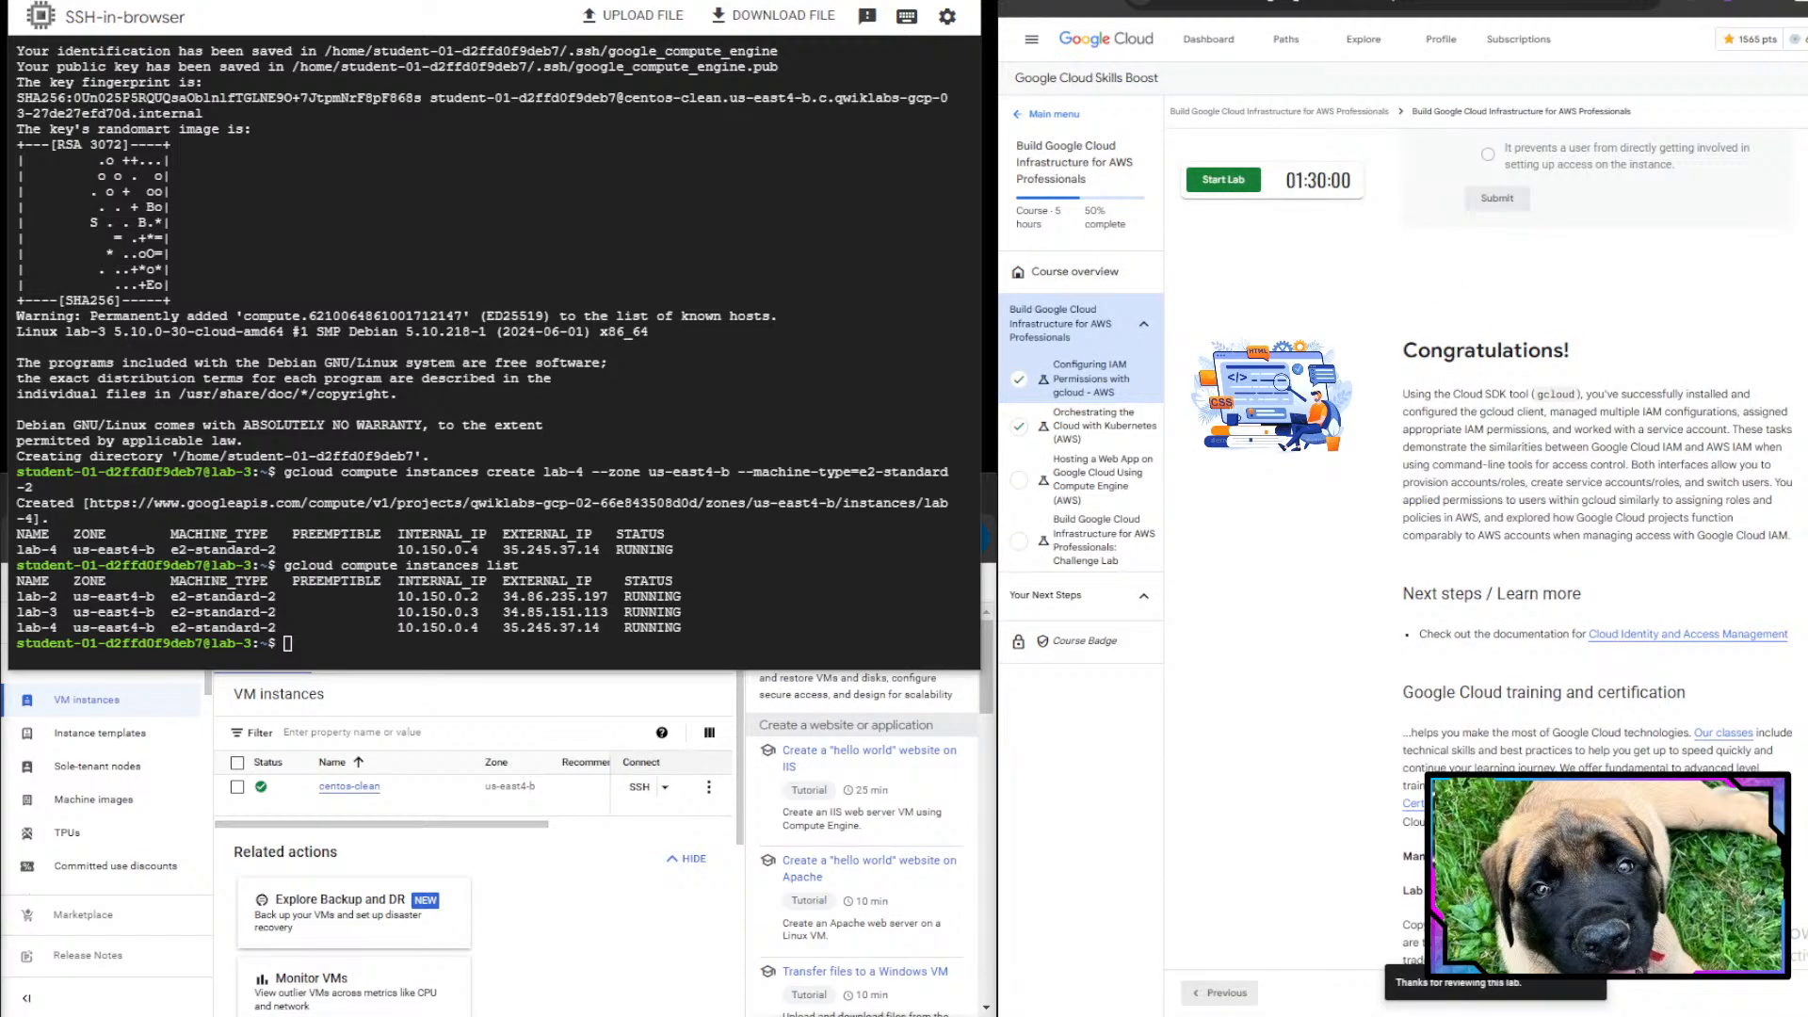
# - Exit both SSH sessions with exit and close the Cloud console browser window
pyautogui.click(739, 396)
pyautogui.write('erx')
pyautogui.press('BackSpace')
pyautogui.press('BackSpace')
pyautogui.write('xit')
pyautogui.press('Return')
pyautogui.write('exit')
pyautogui.press('Return')
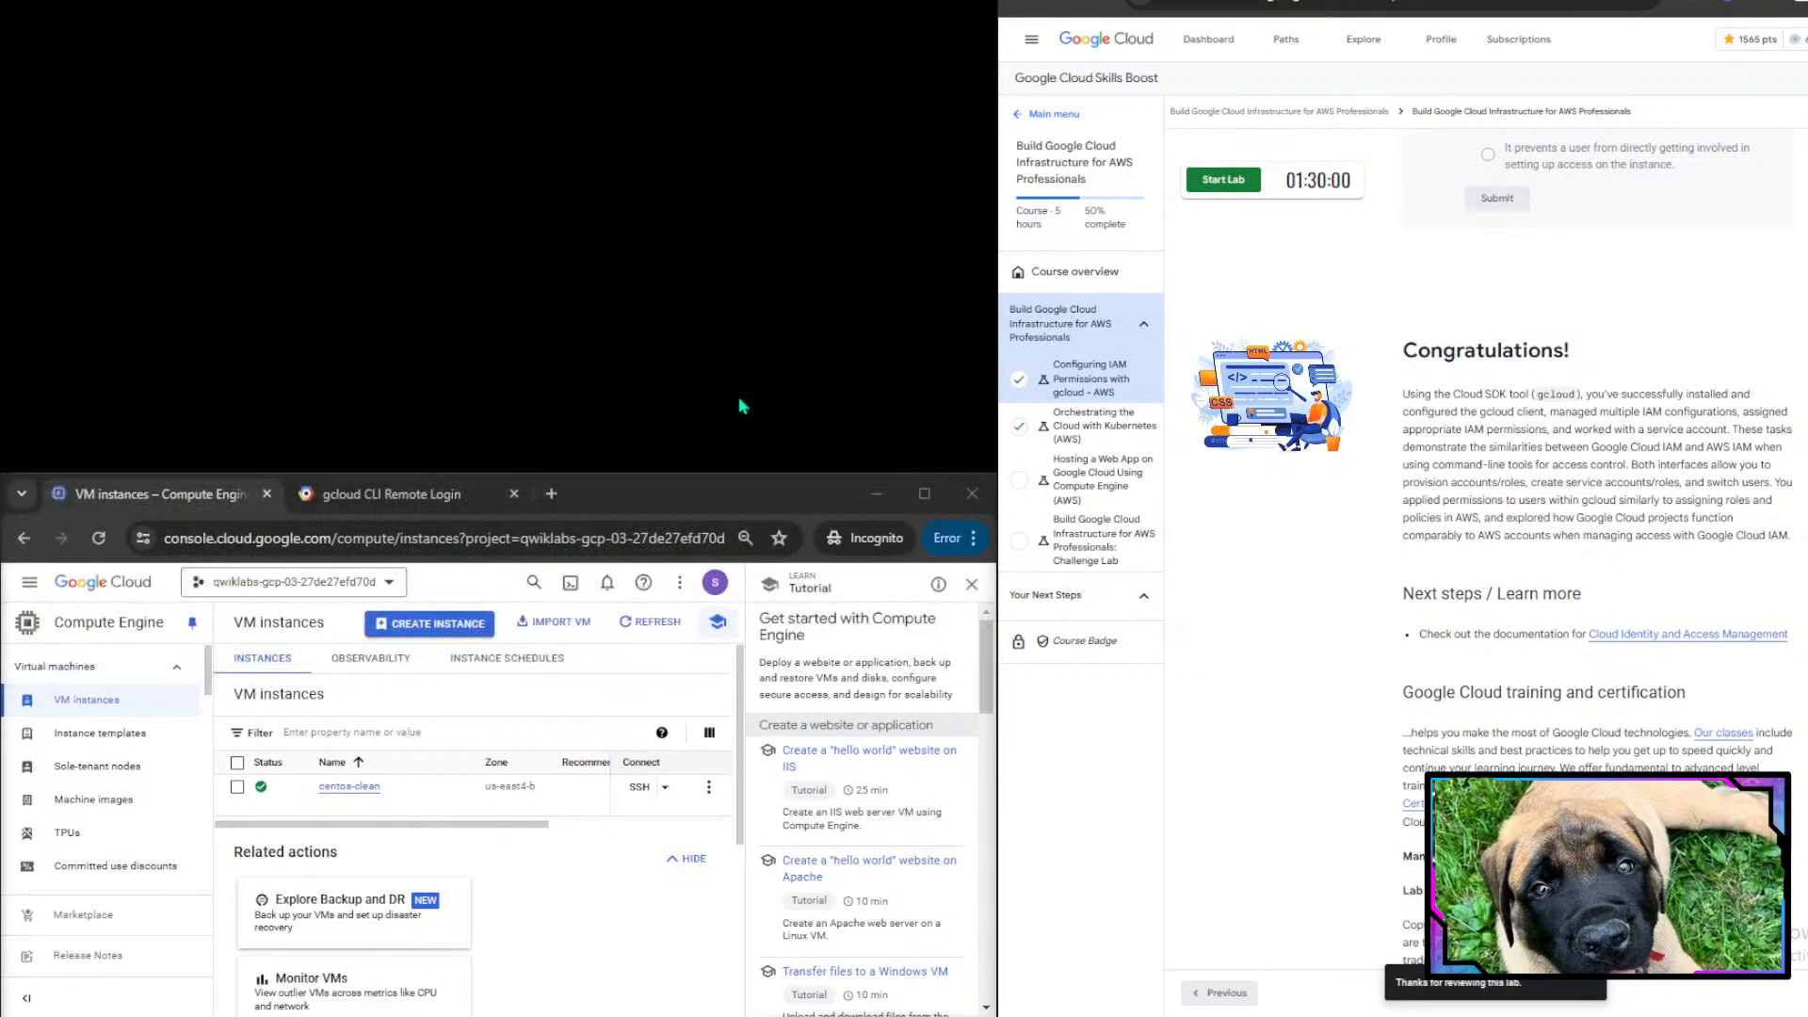
pyautogui.click(755, 495)
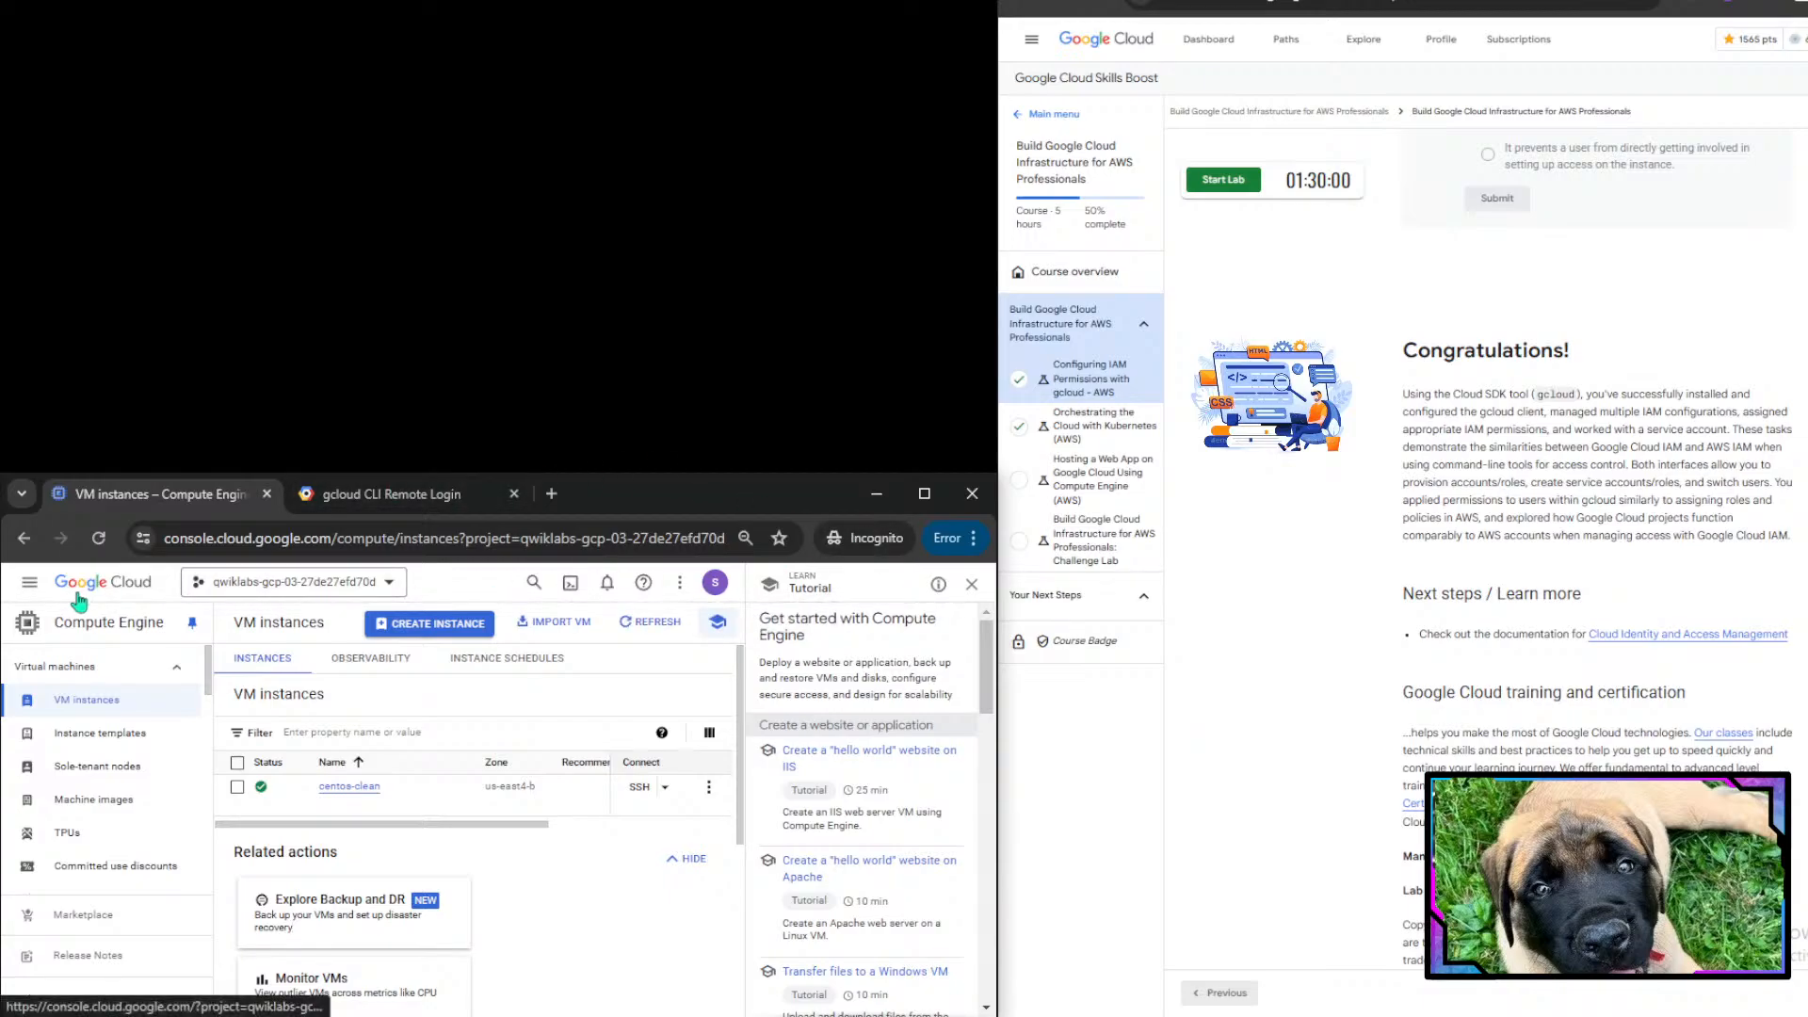
pyautogui.click(979, 511)
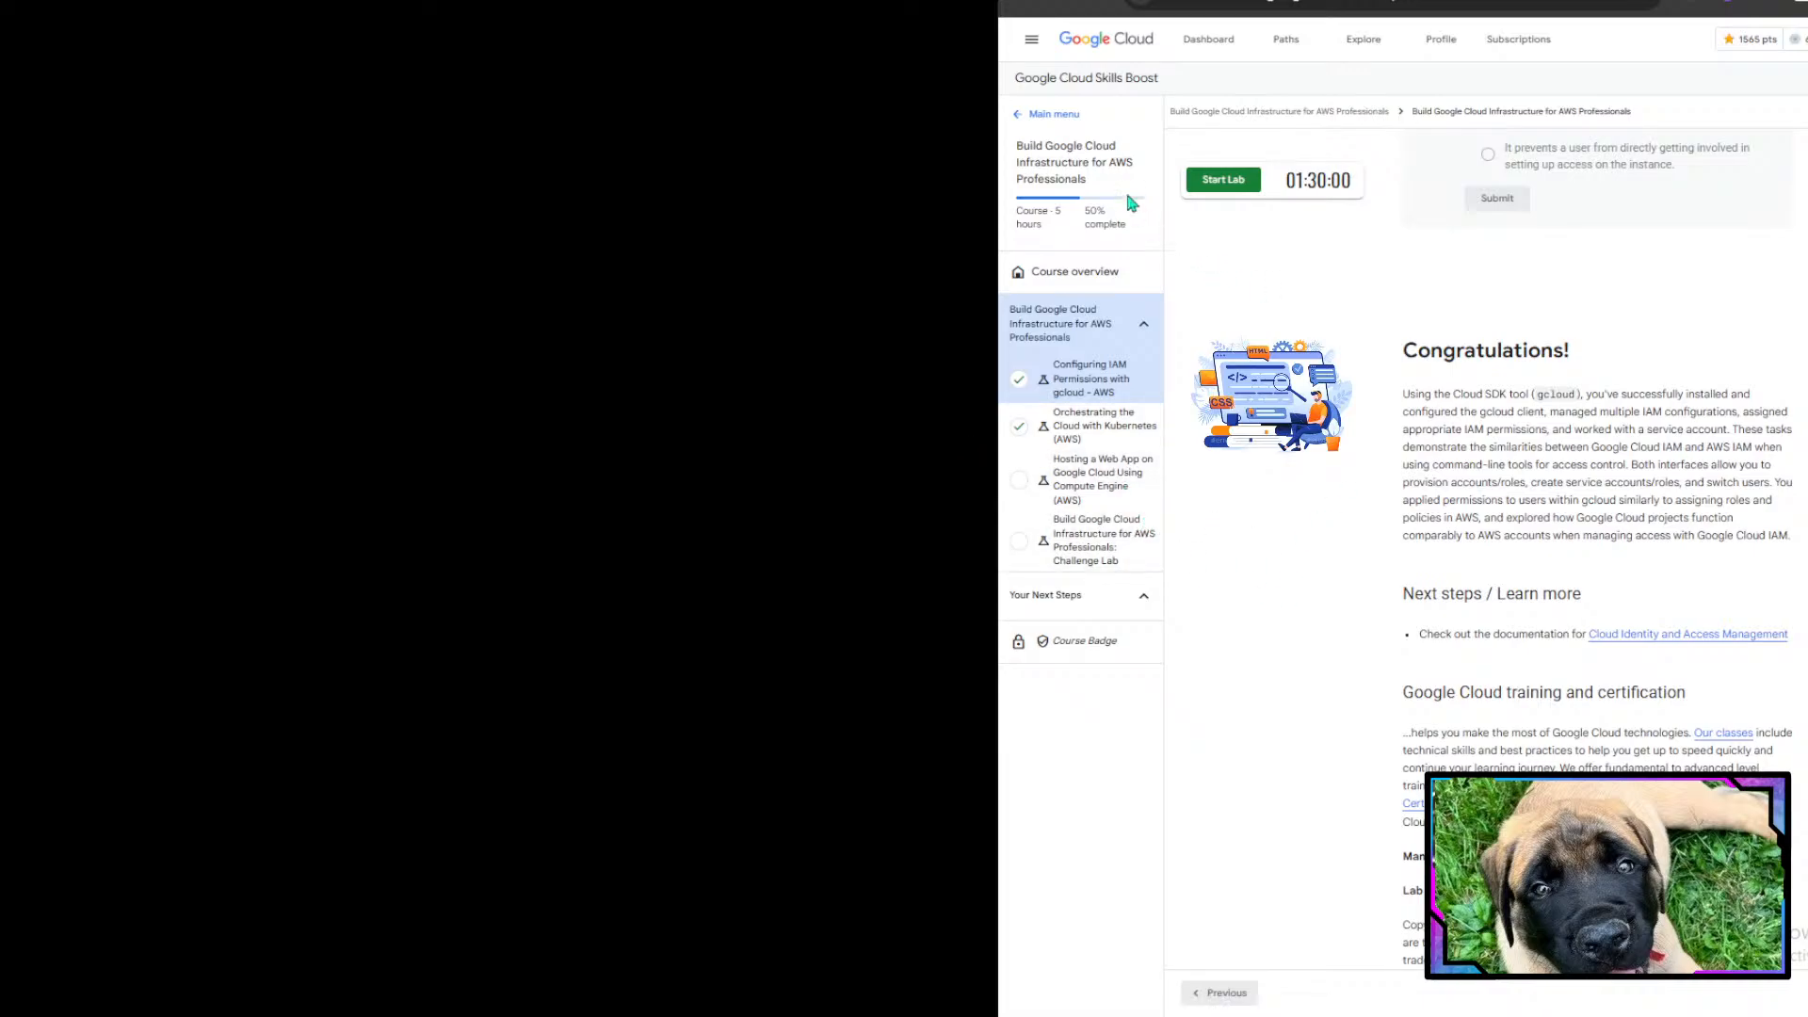
# - Open the next course lab, Hosting a Web App on Google Cloud Using Compute Engine (AWS)
pyautogui.moveTo(1078, 145); pyautogui.dragTo(1132, 163)
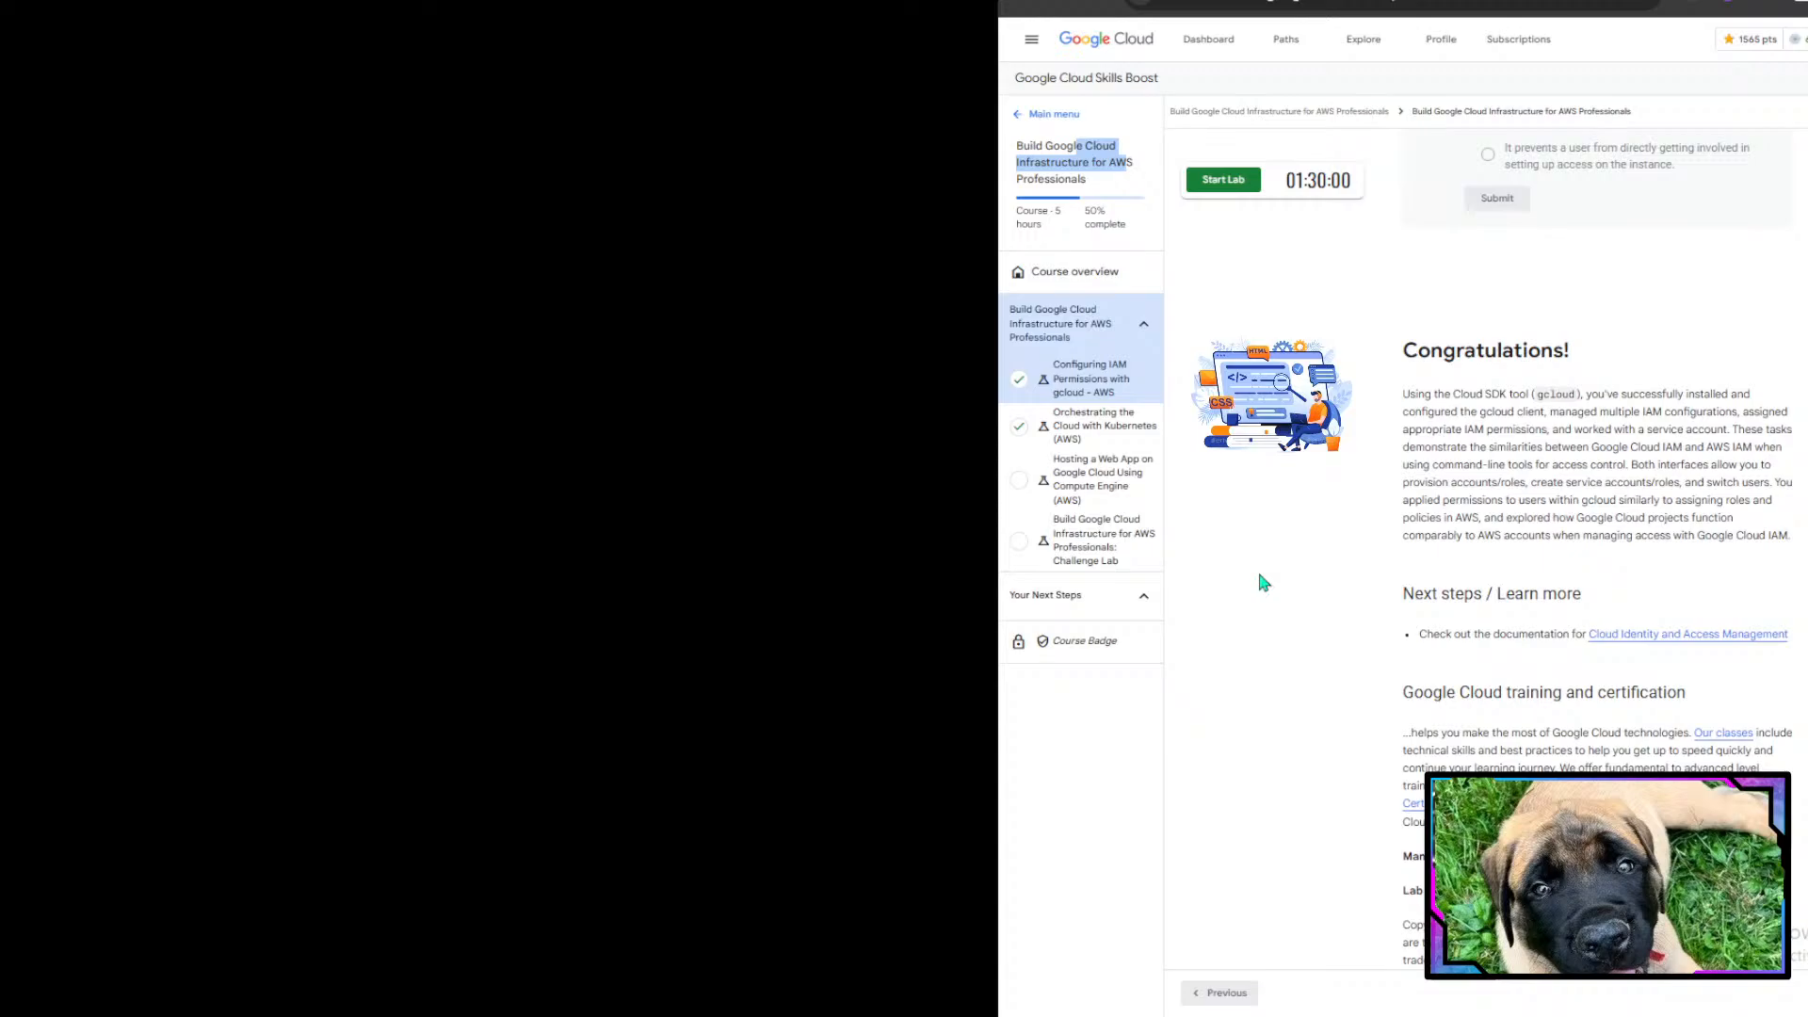
pyautogui.click(1079, 496)
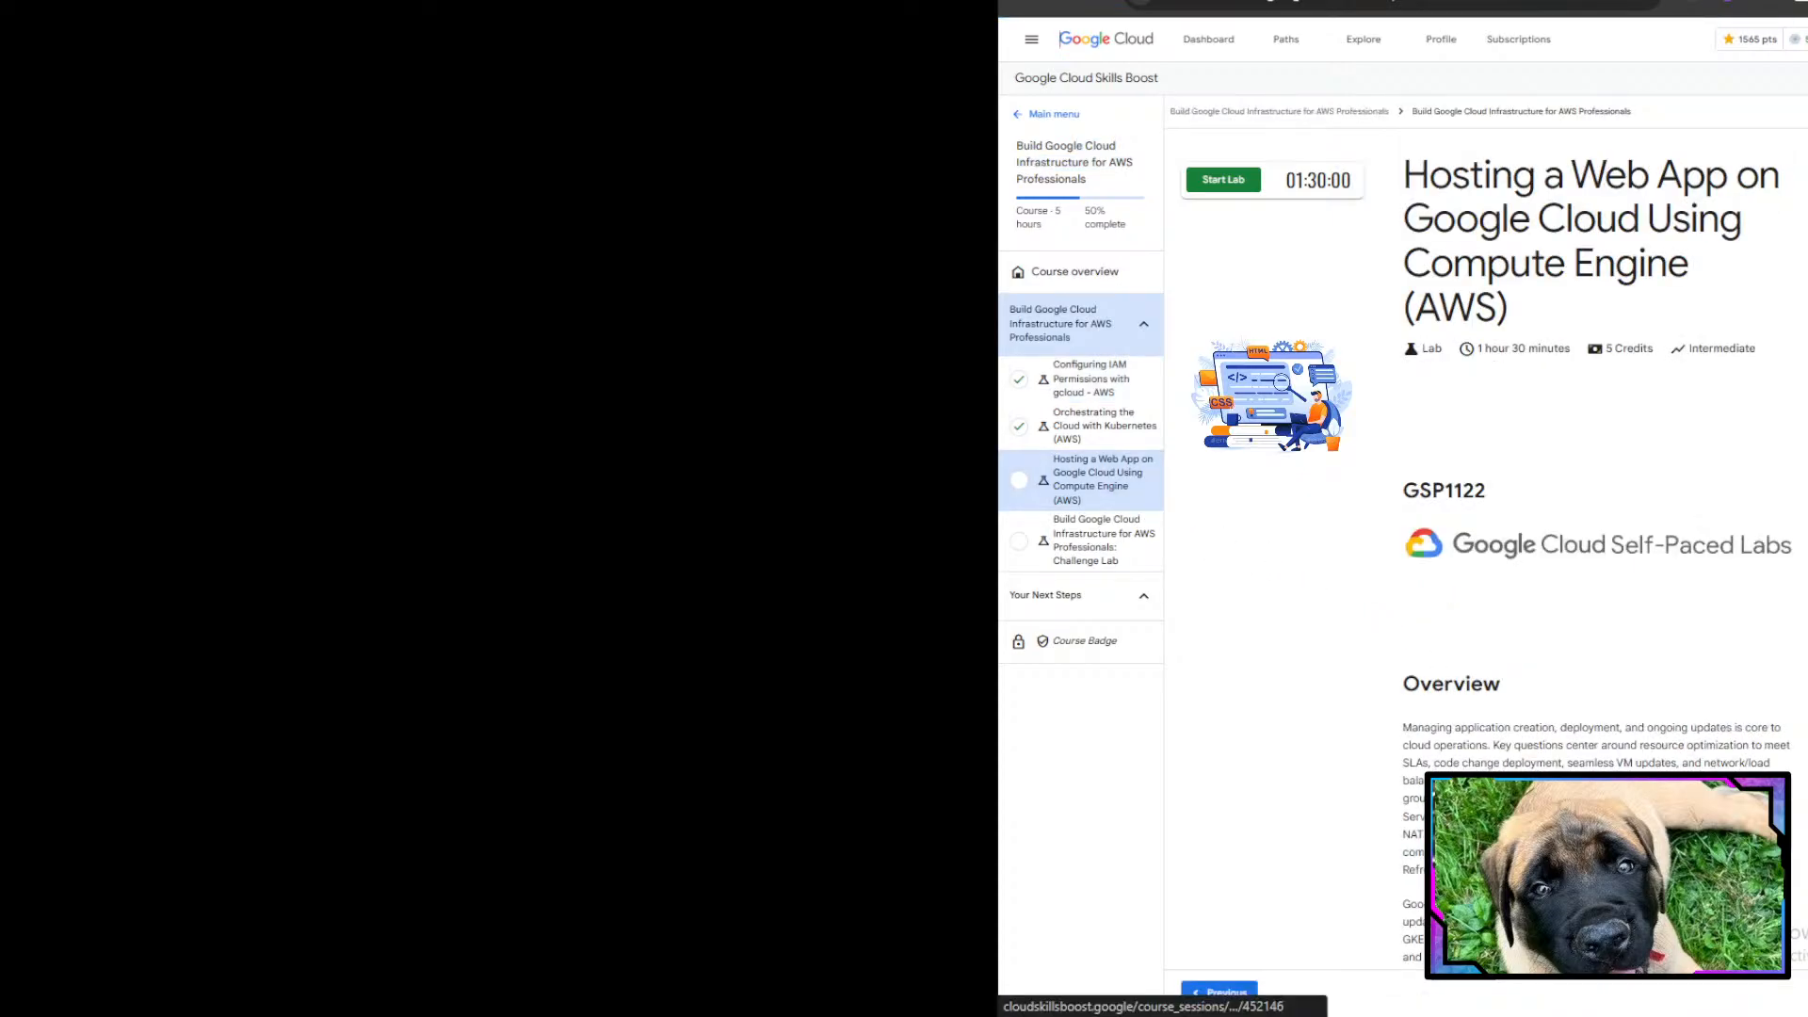
pyautogui.scroll(-2, 1596, 547)
pyautogui.scroll(2, 1596, 547)
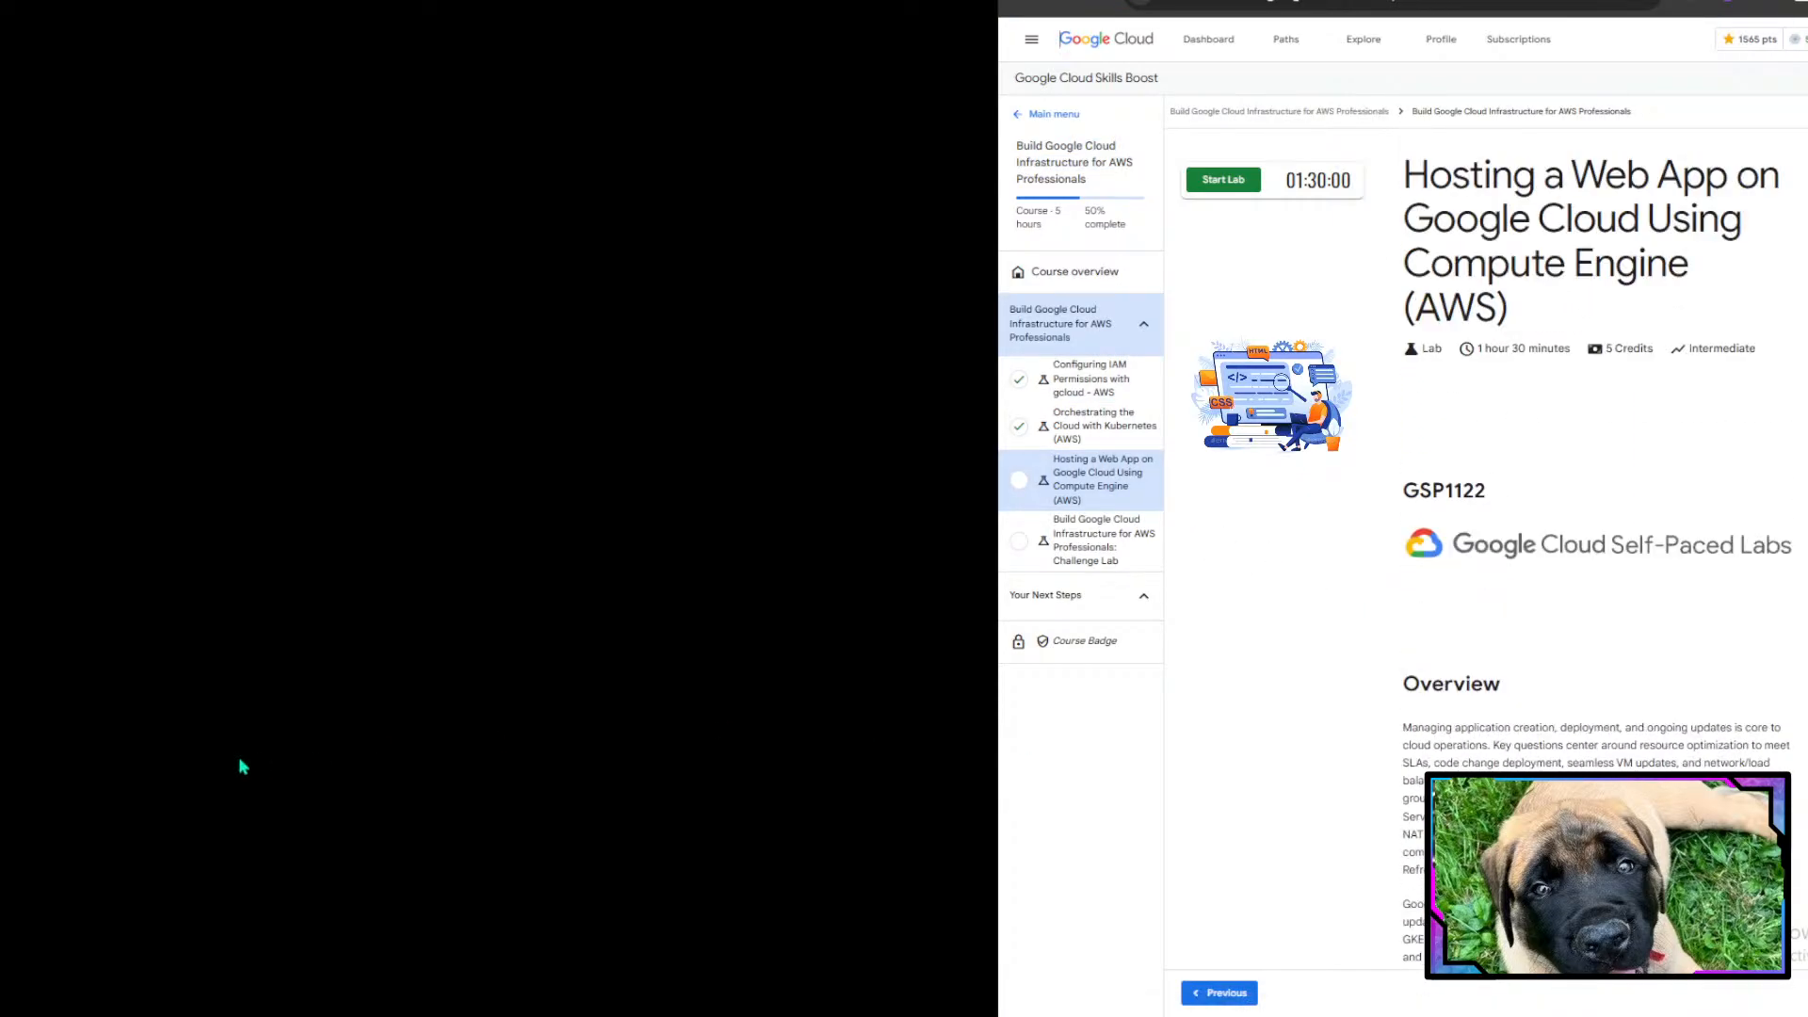